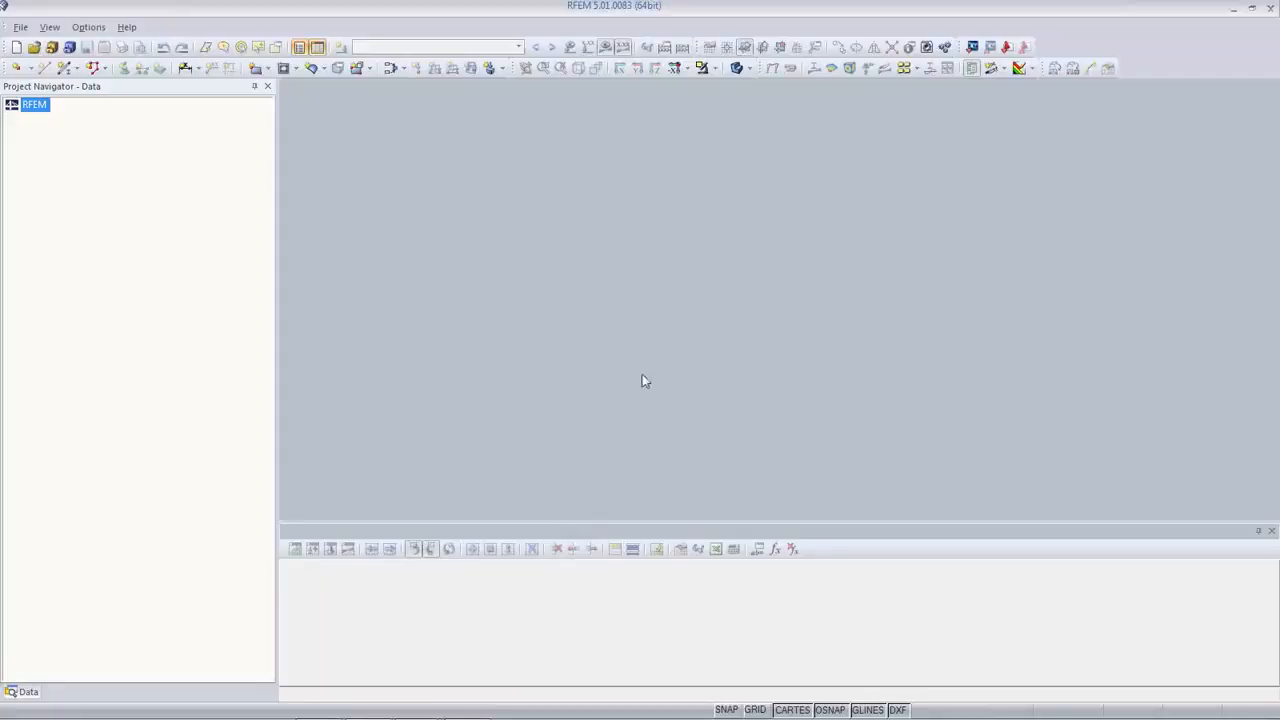
Start a new 3D model named "Model of Gas Station" with standard EN 1990 and the CEN national annex
left_click(15, 48)
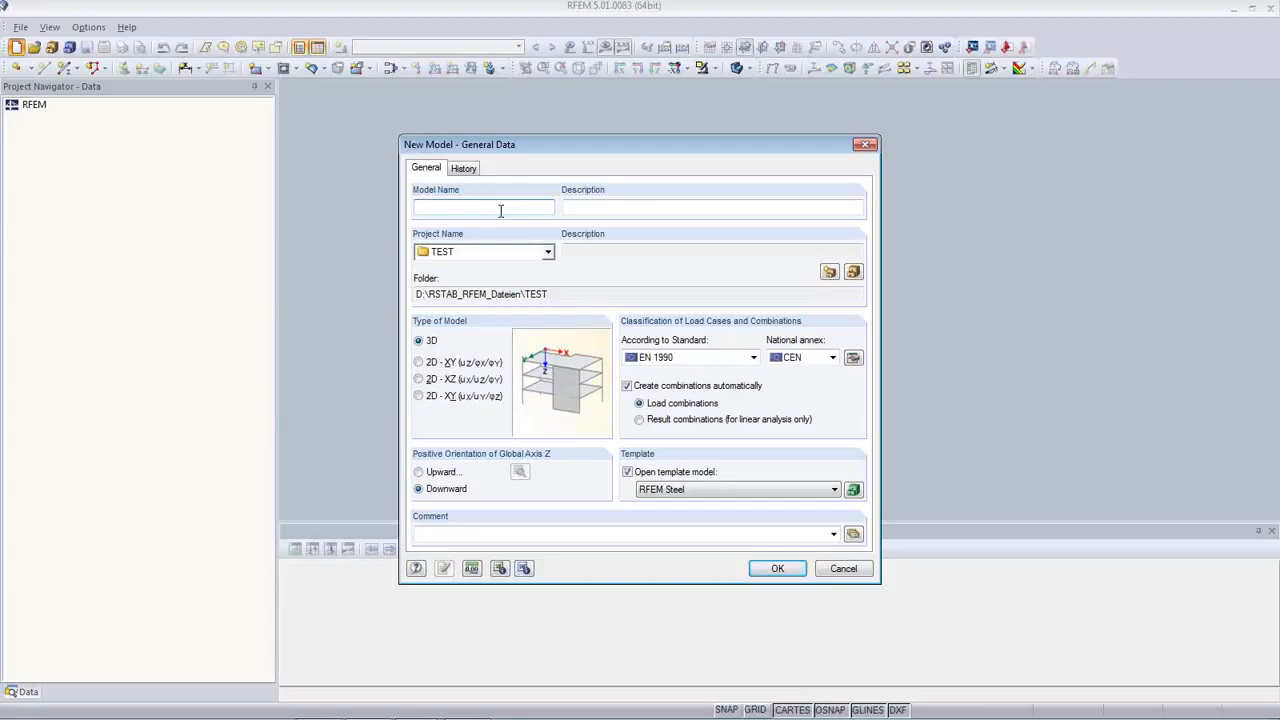
type("Model of GasStation")
left_click(468, 207)
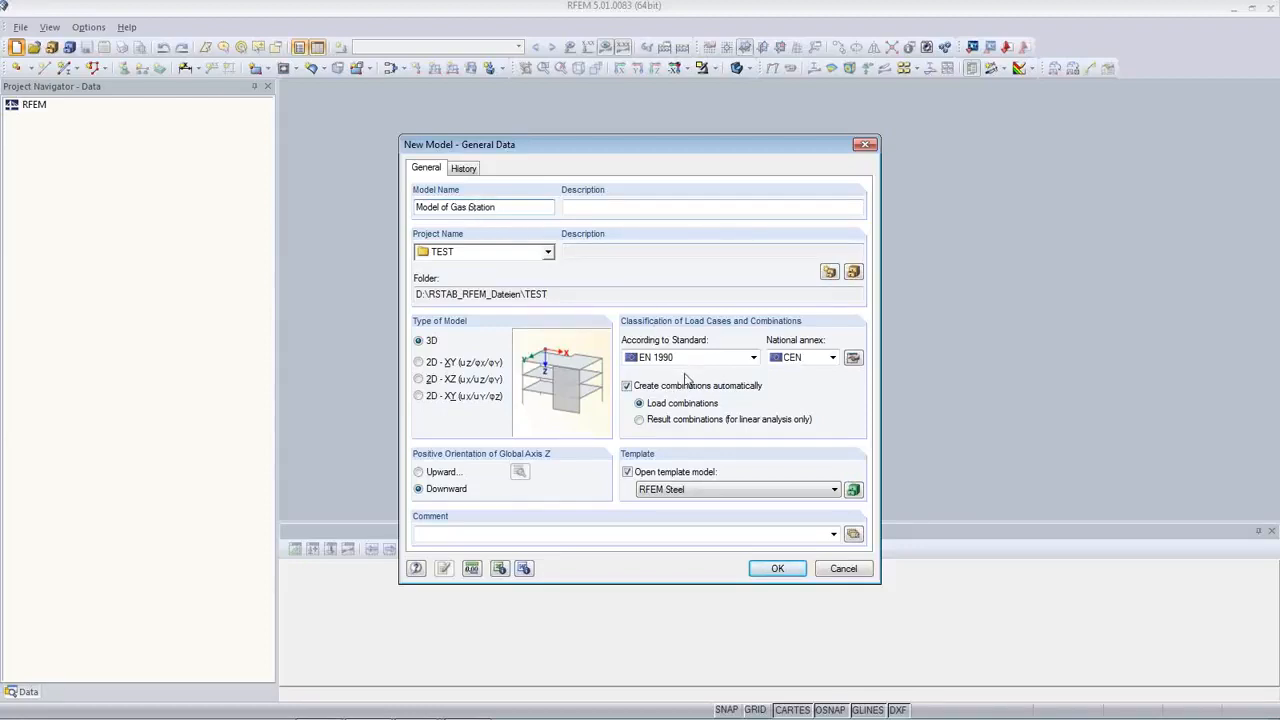
left_click(754, 361)
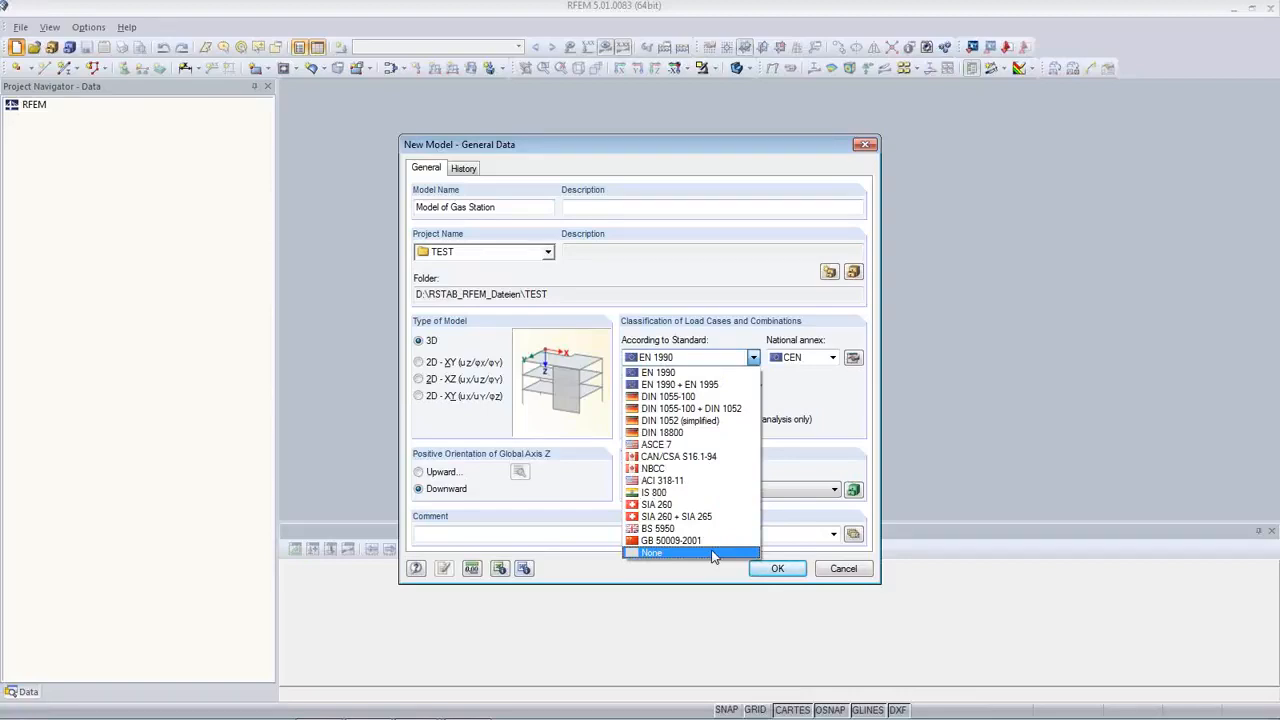
left_click(680, 373)
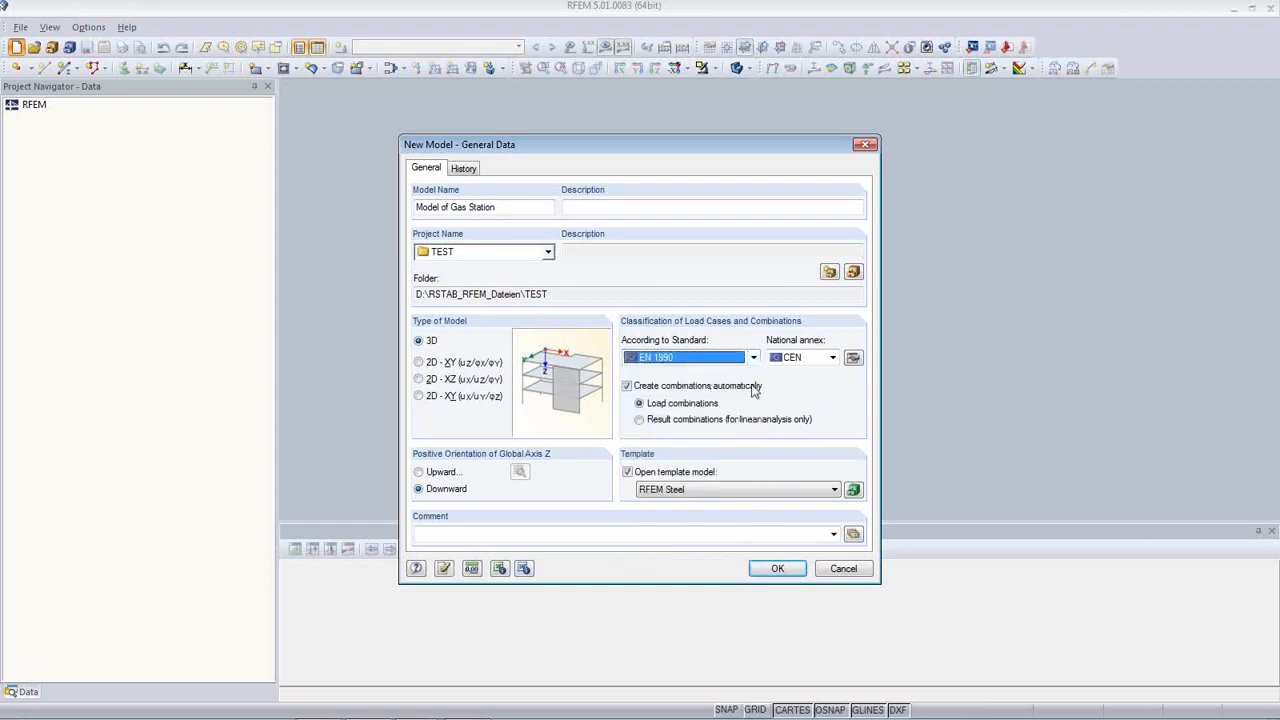
left_click(832, 358)
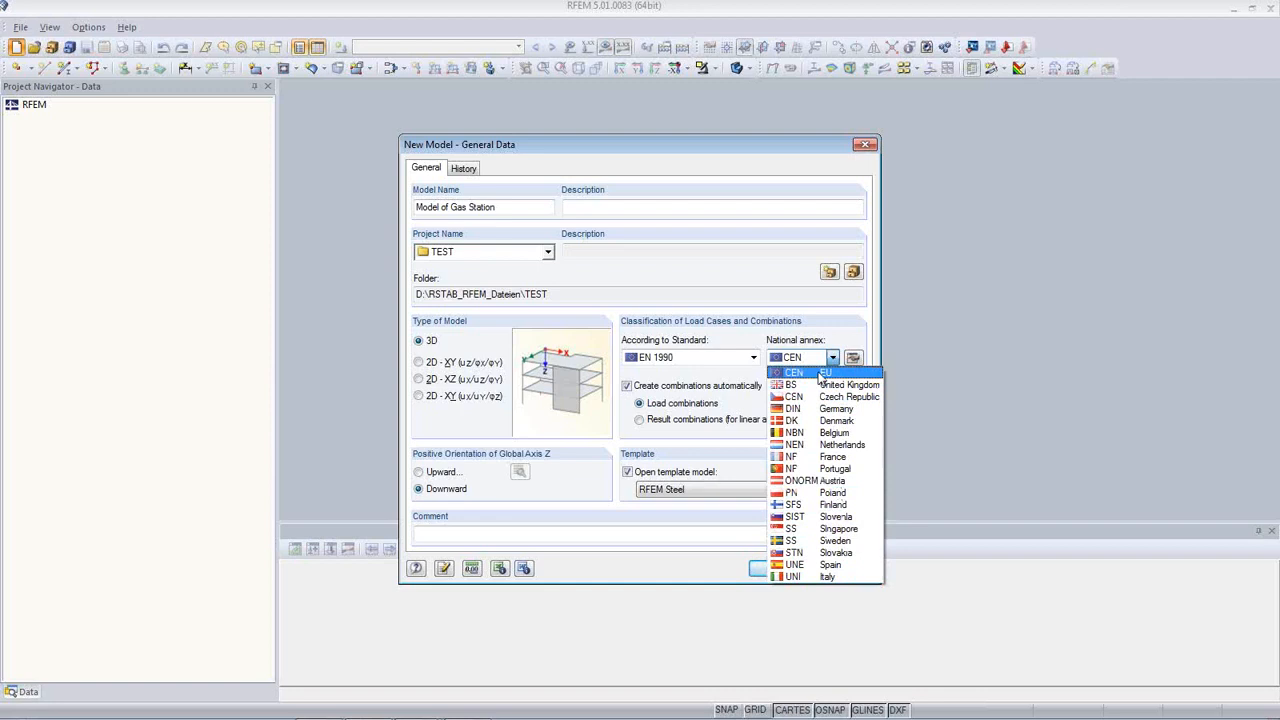
left_click(820, 373)
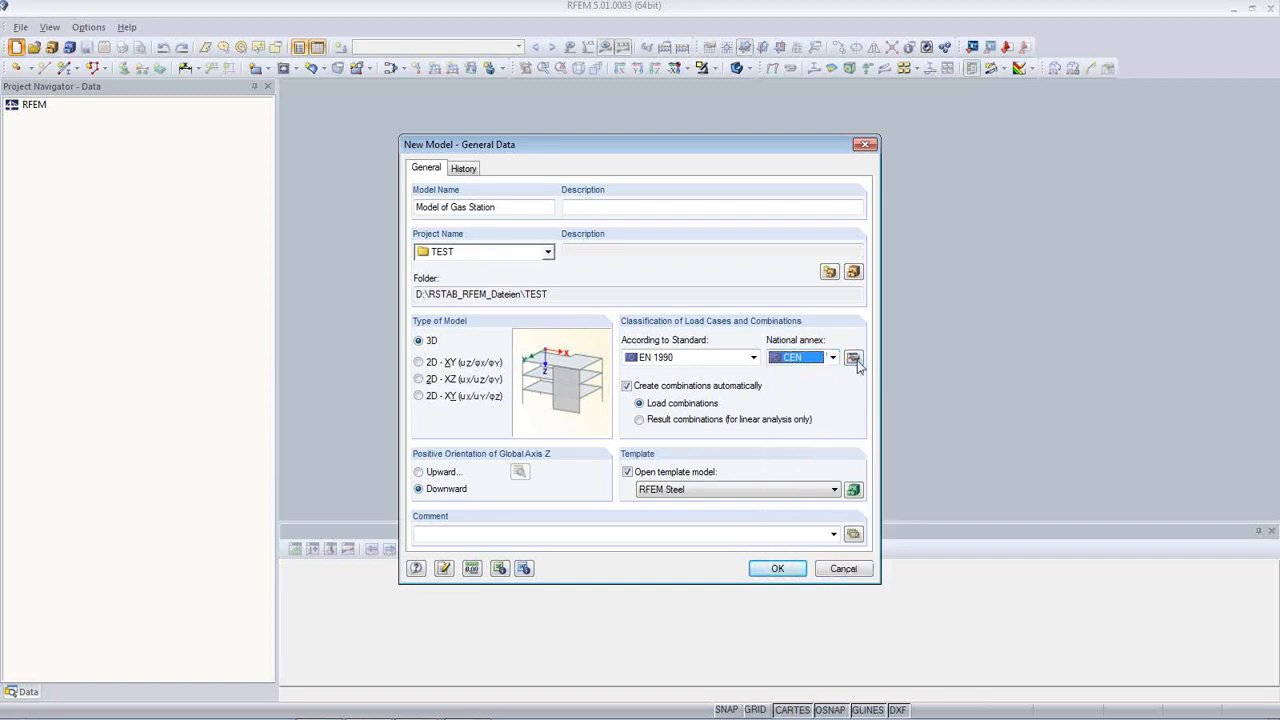
Review the EN 1990 partial safety, combination and consequences class coefficients without changes, and create the model
left_click(853, 359)
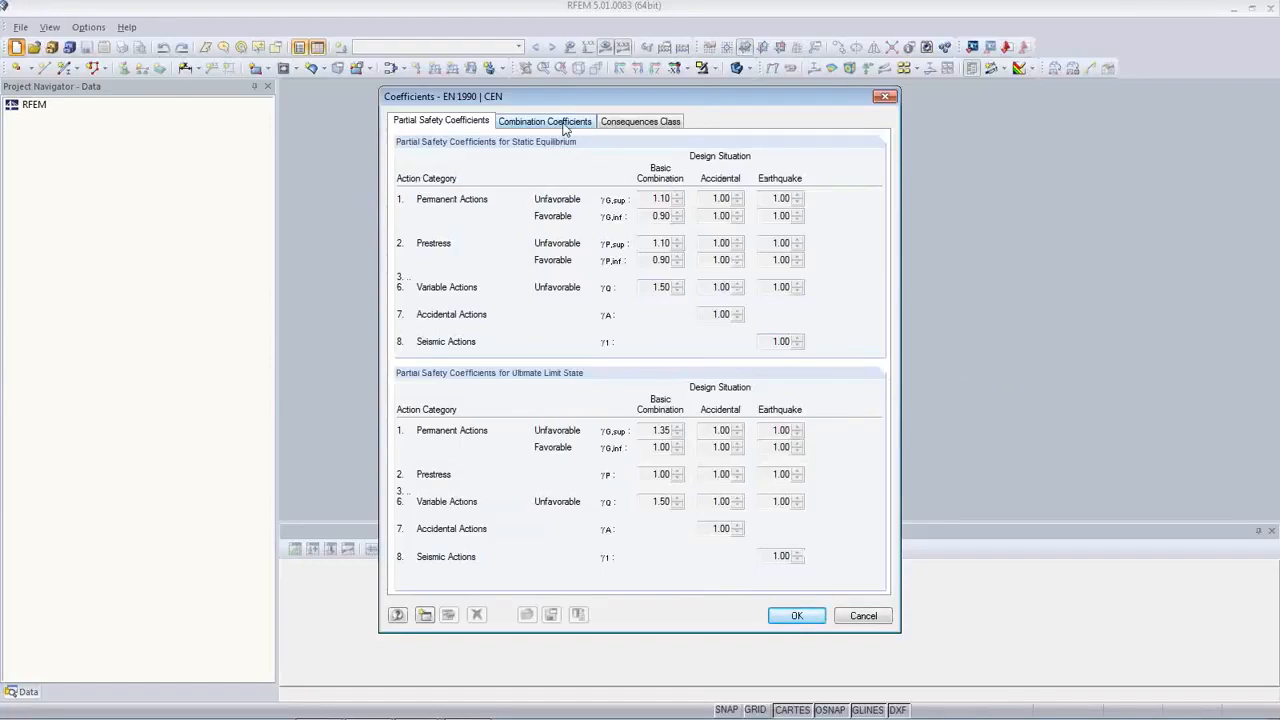
left_click(564, 122)
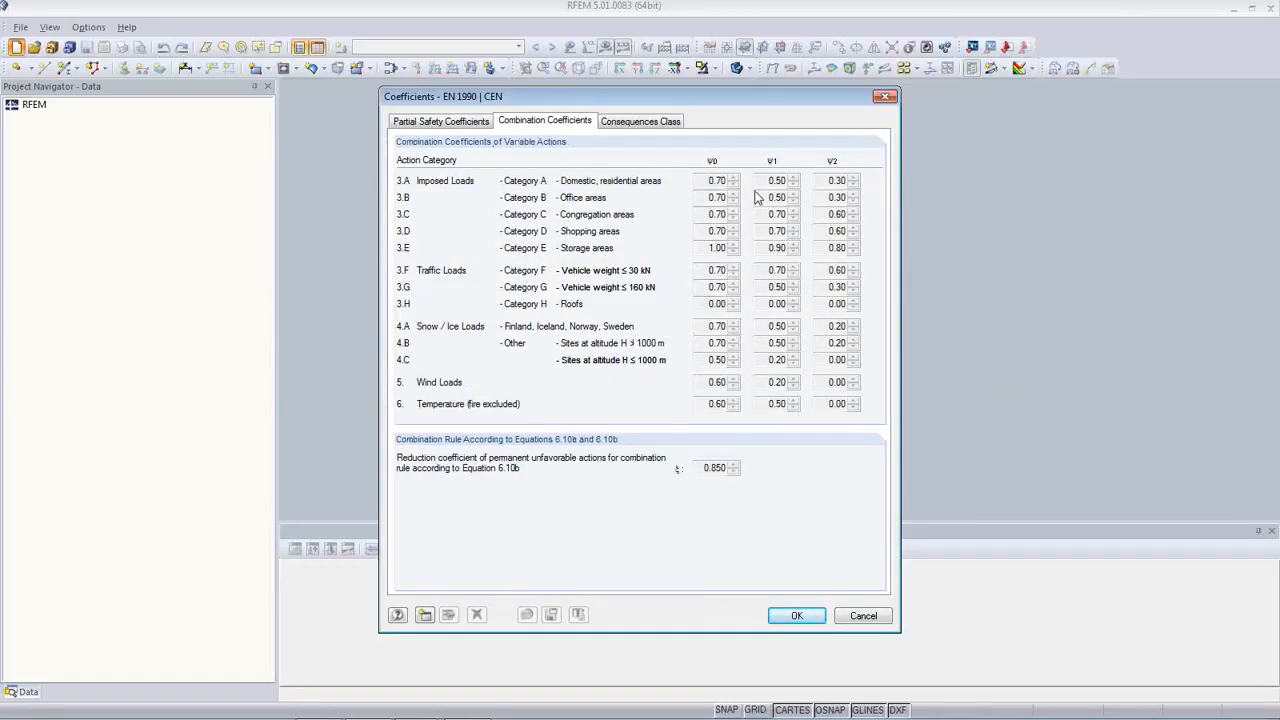
left_click(645, 128)
left_click(430, 123)
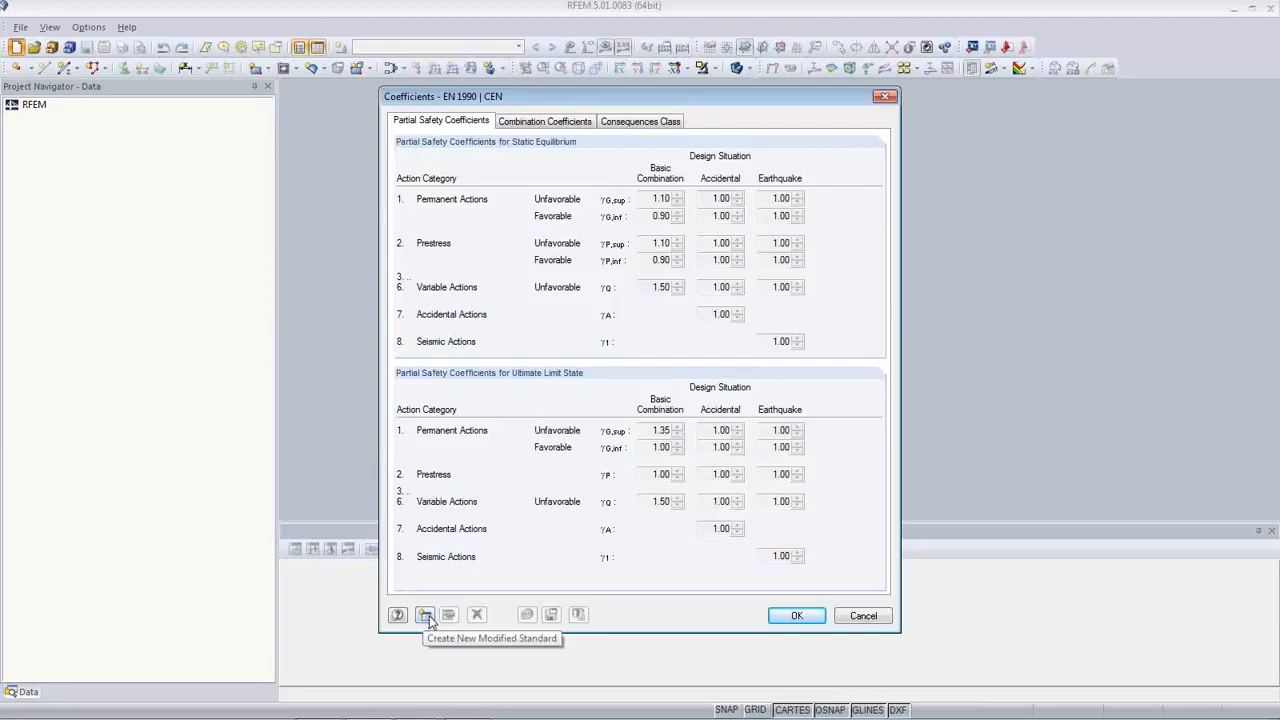
left_click(864, 616)
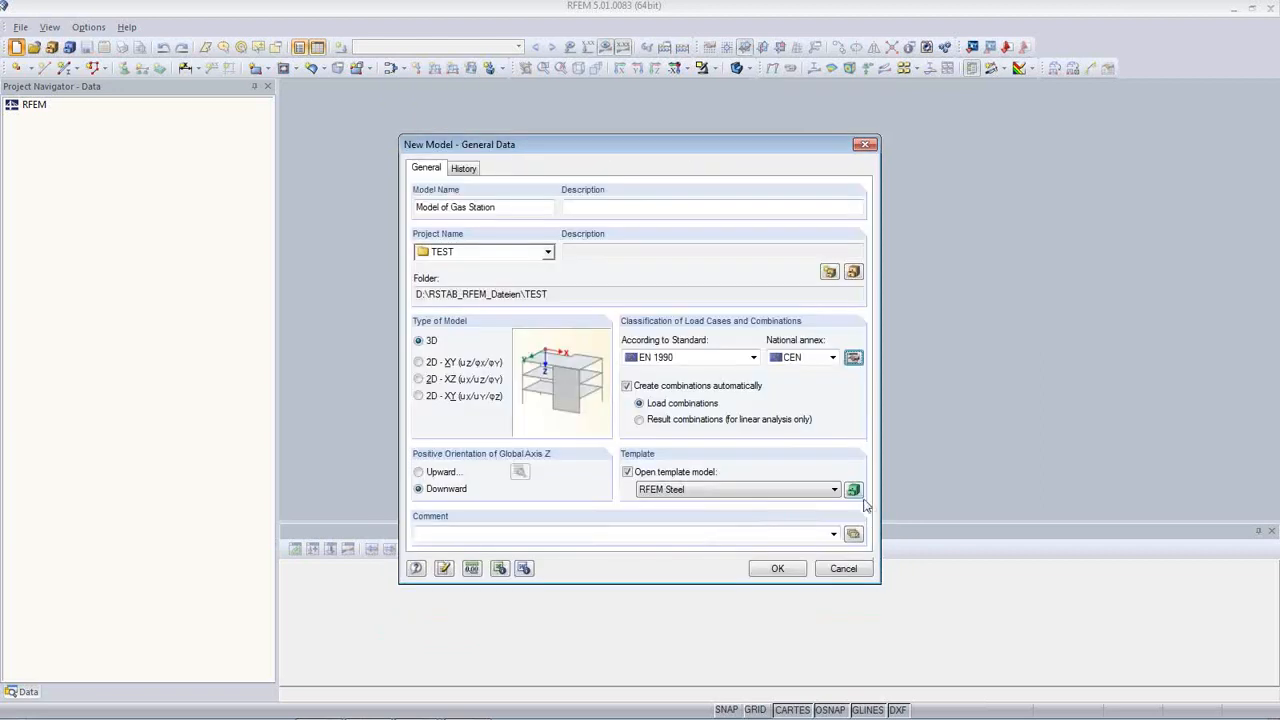
left_click(783, 570)
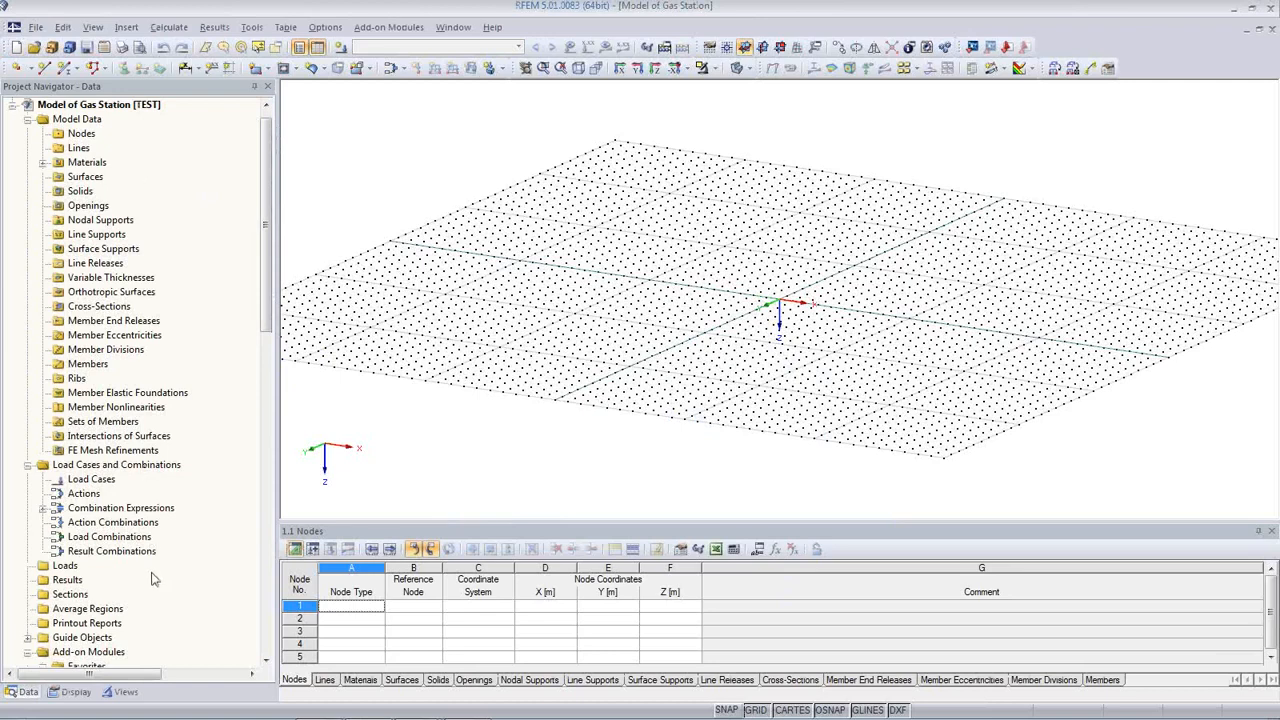
Look through the Data, Display and Views sections of the project navigator and the empty work area
left_click(72, 694)
left_click(113, 695)
left_click(24, 692)
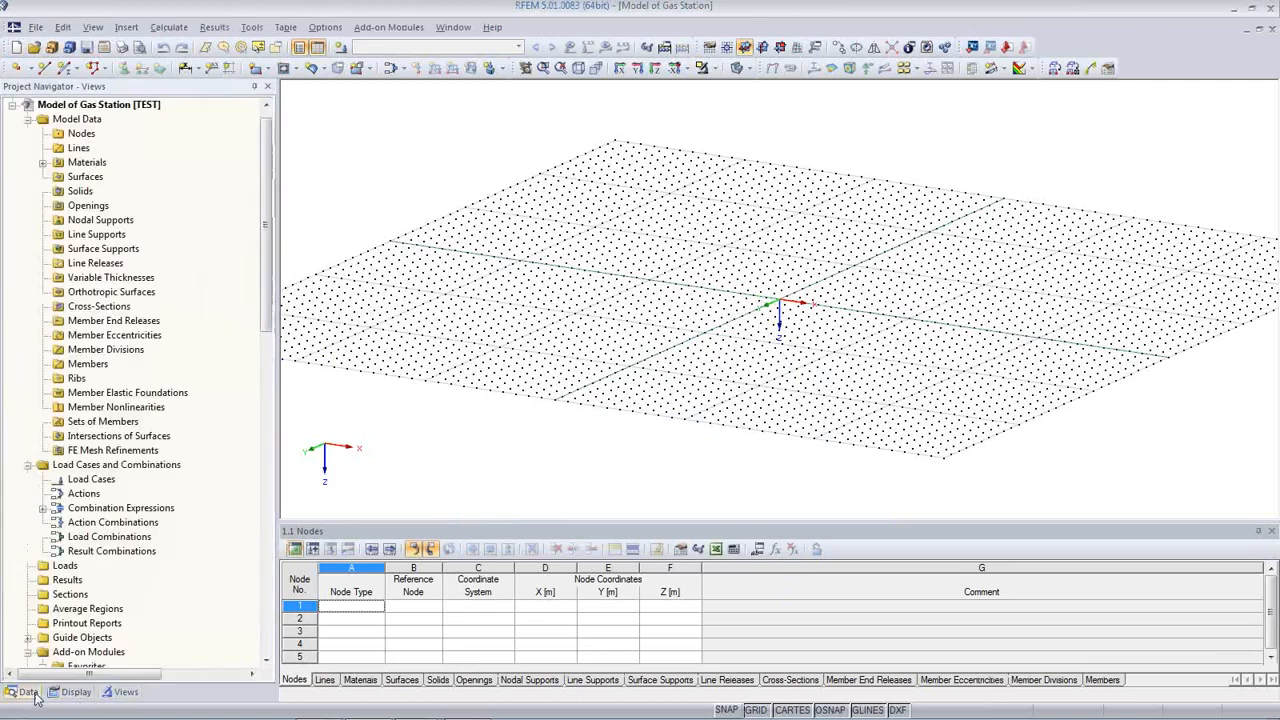
left_click(72, 692)
left_click(121, 692)
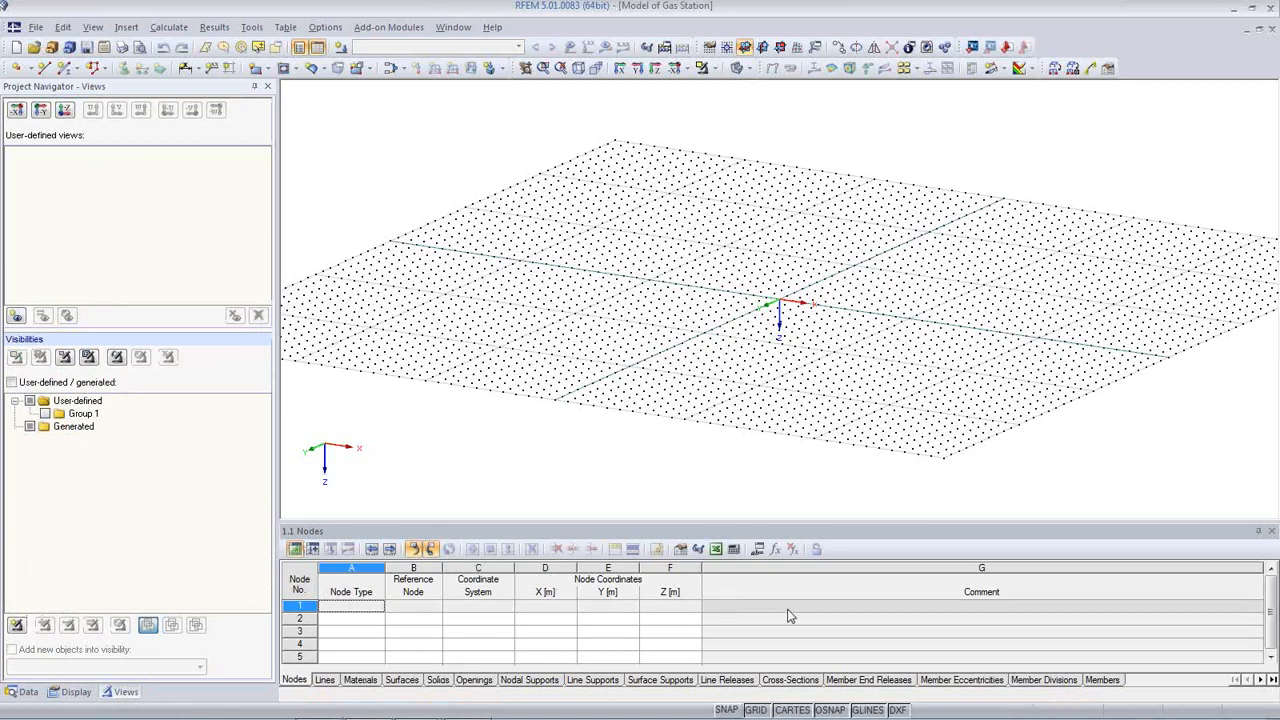
middle_click_drag(928, 430, 903, 388)
middle_click_drag(886, 421, 884, 425)
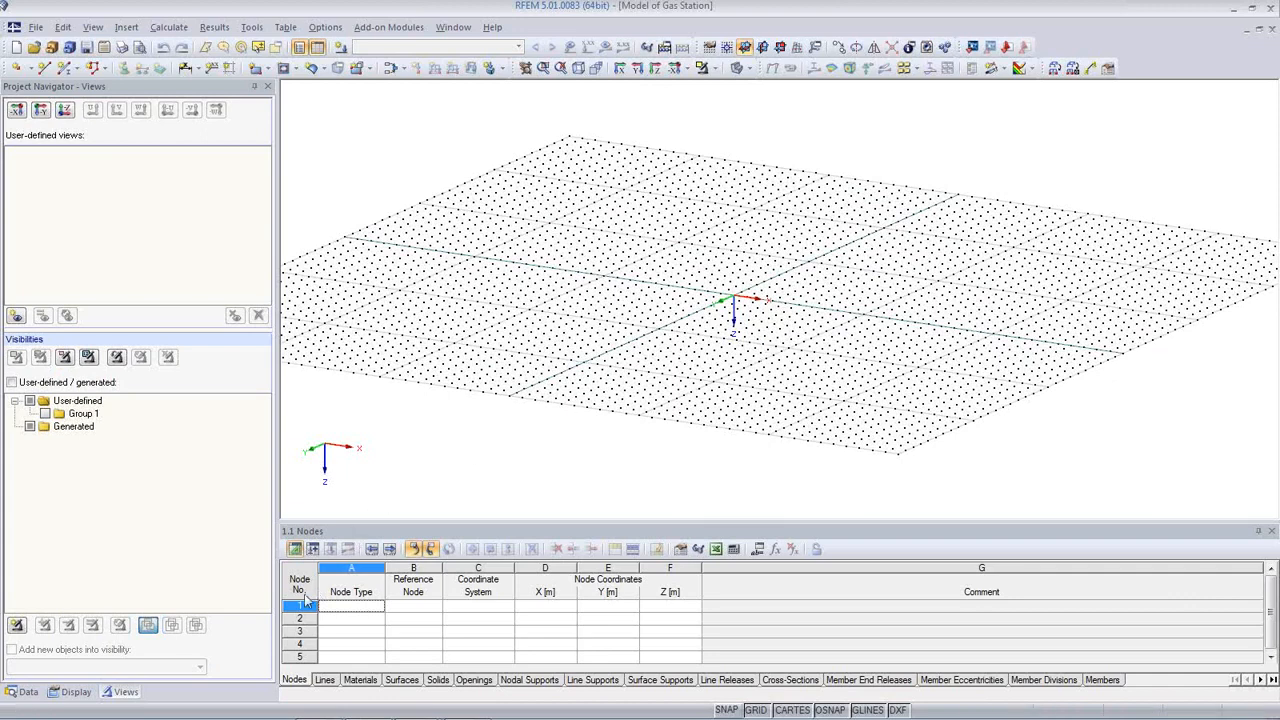
Enlarge the cross-sections table and choose the rolled I-section HEB 300 from the library for section 1
left_click(792, 681)
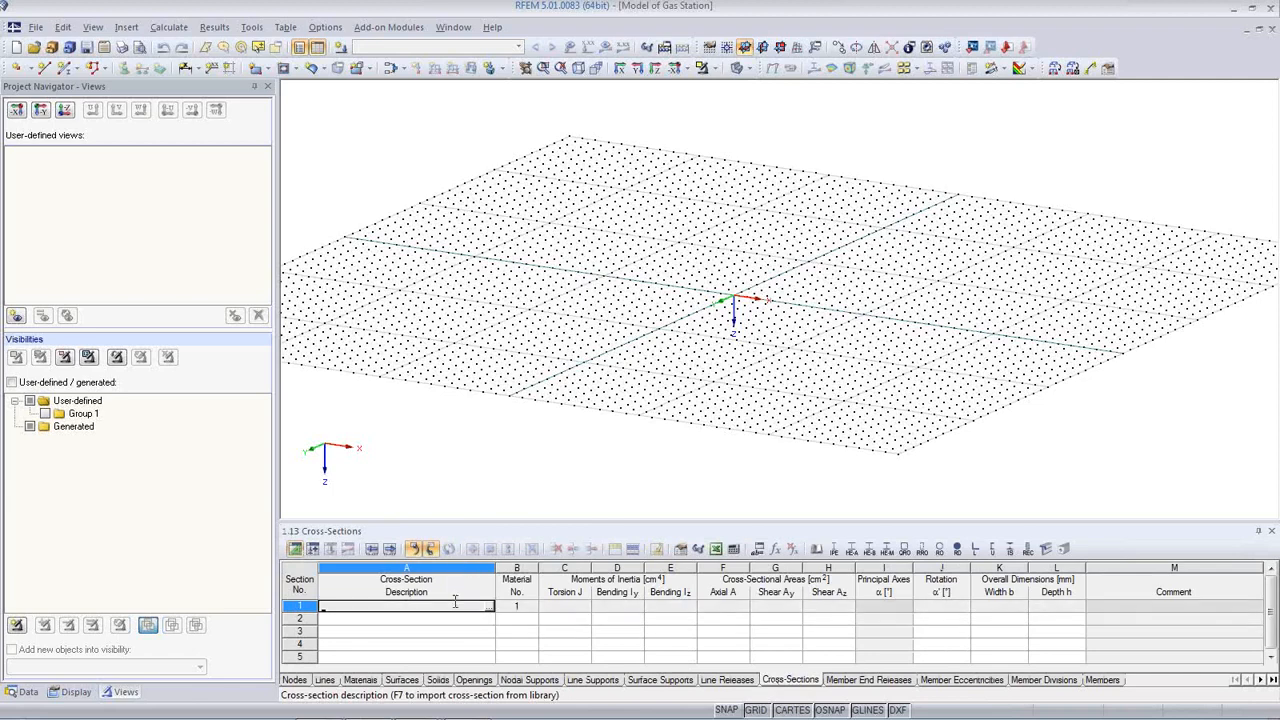
left_click_drag(474, 461, 474, 447)
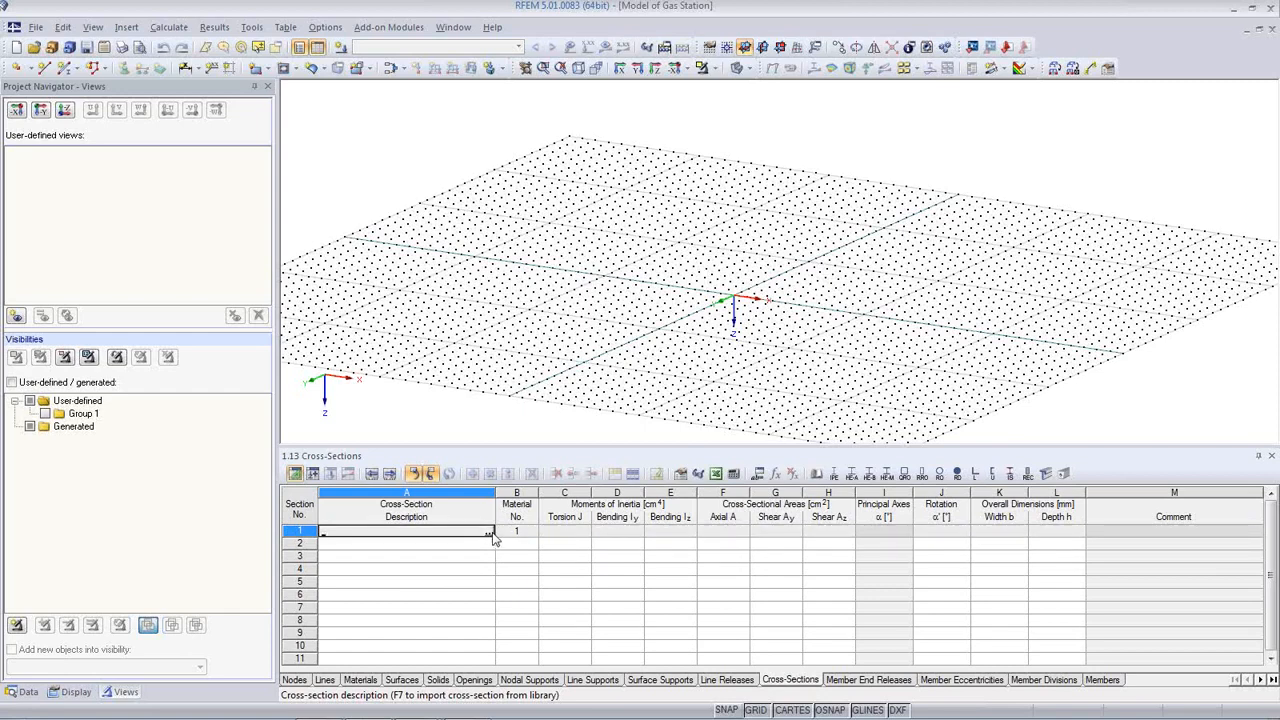
left_click(489, 535)
left_click(366, 206)
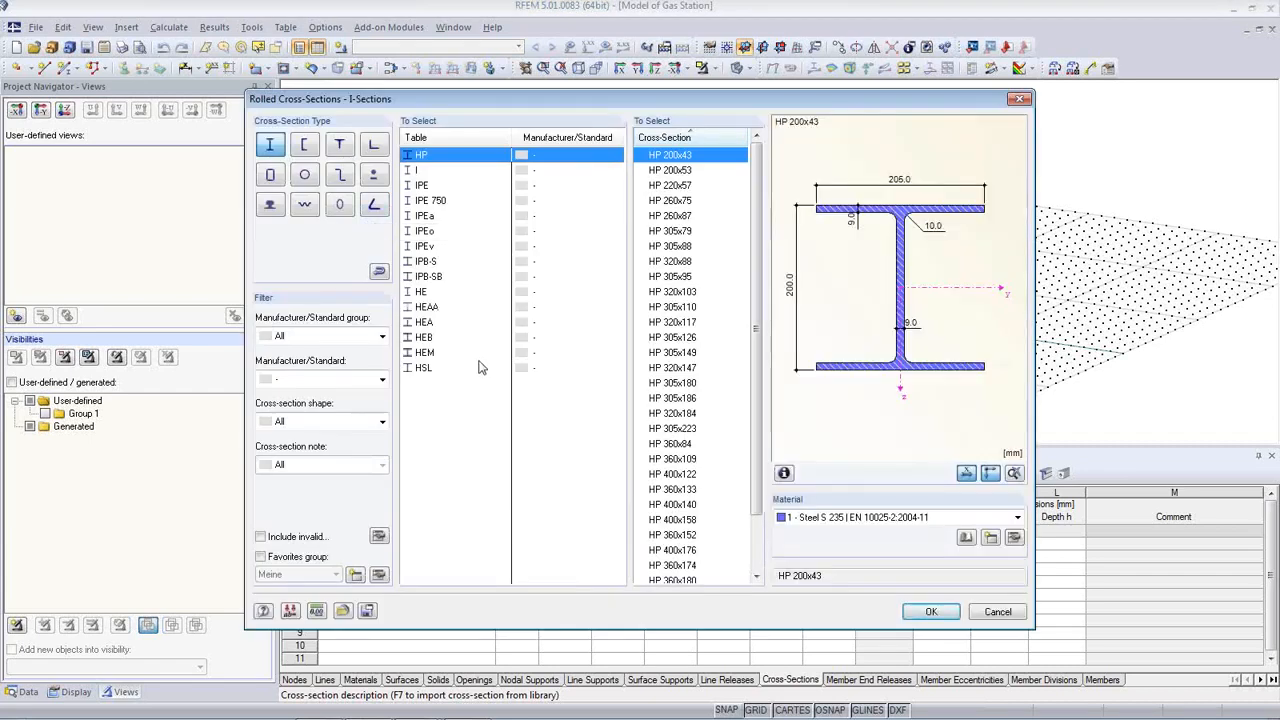
left_click(426, 338)
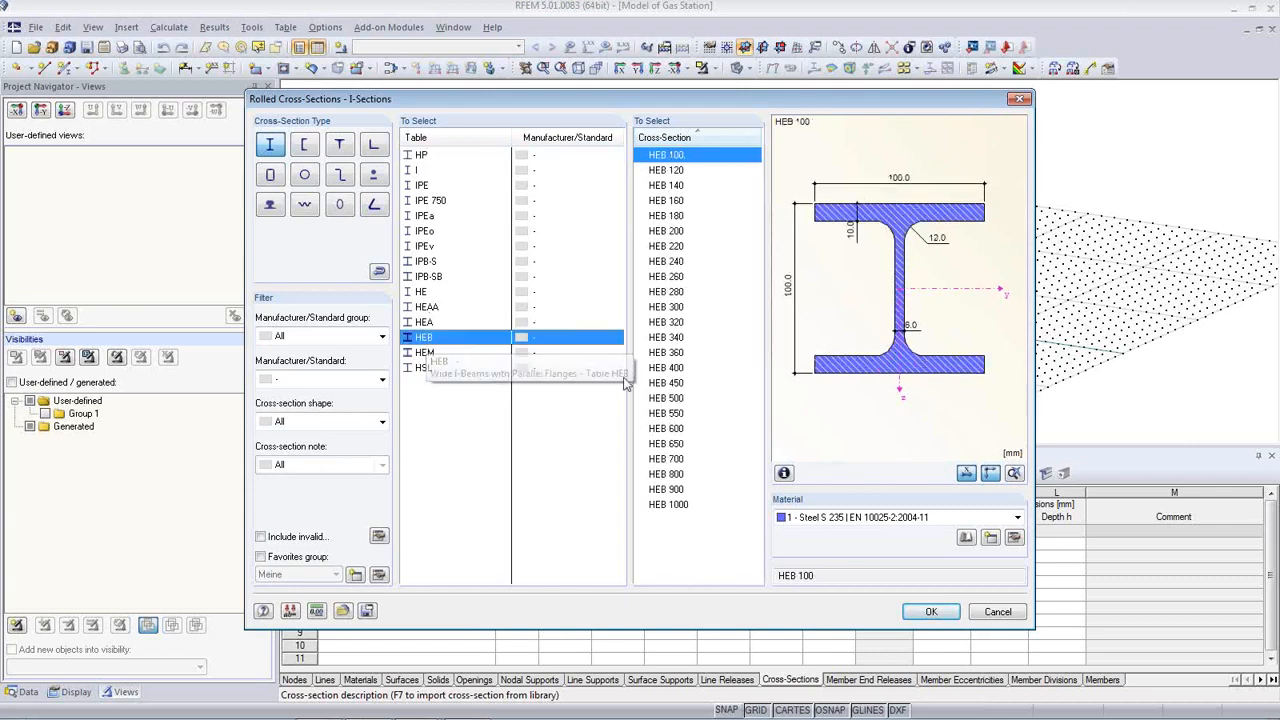
left_click(666, 308)
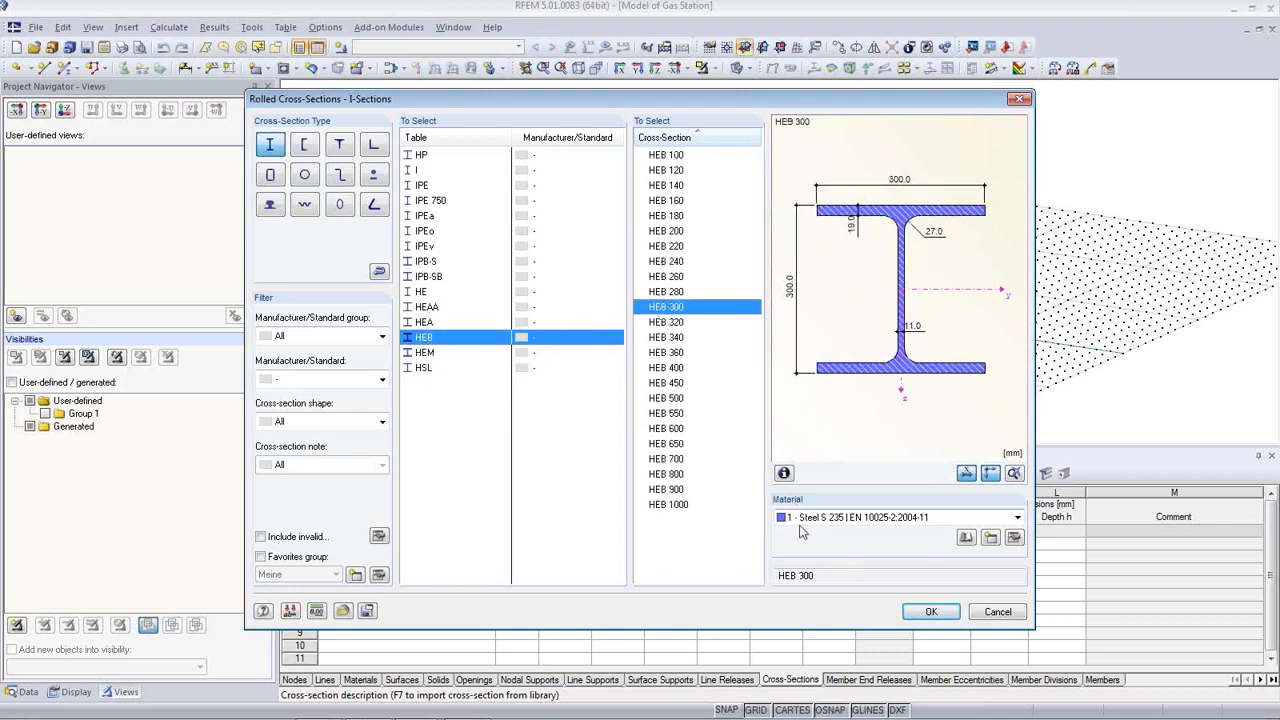
Check the standard groups in the material library, keep Steel S 235, and add HEB 300 as section 1
left_click(1018, 518)
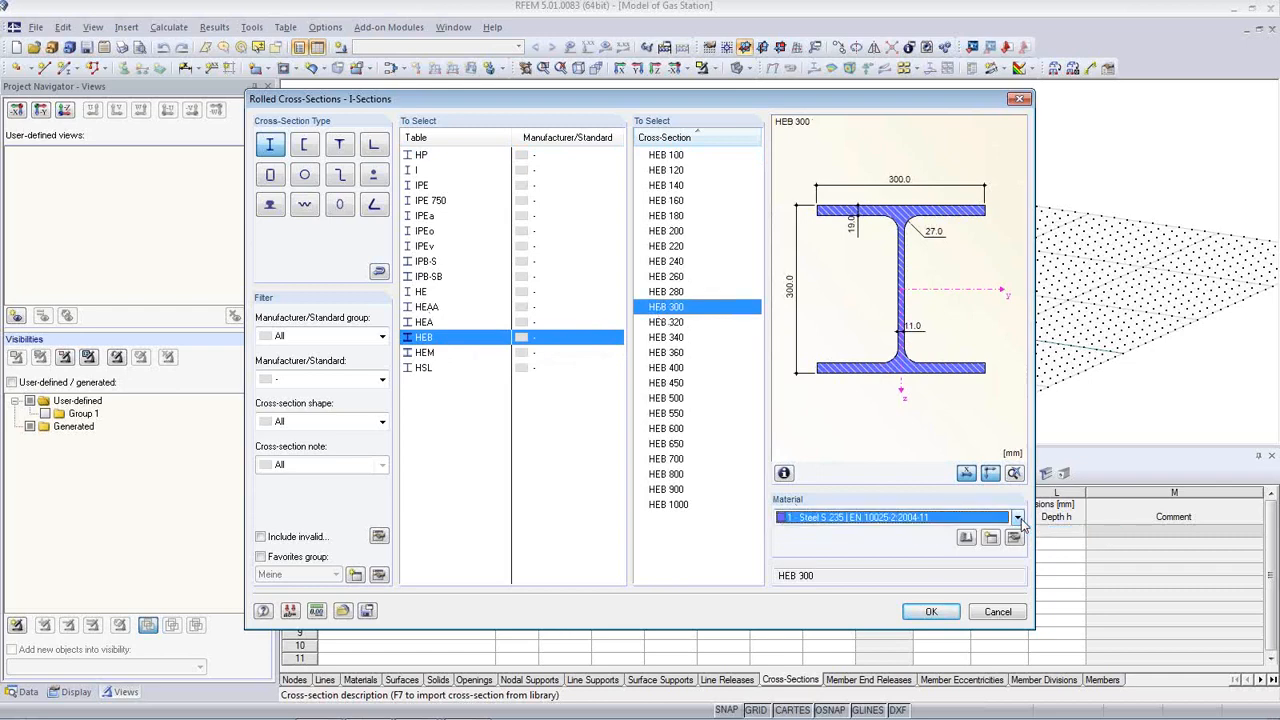
left_click(966, 538)
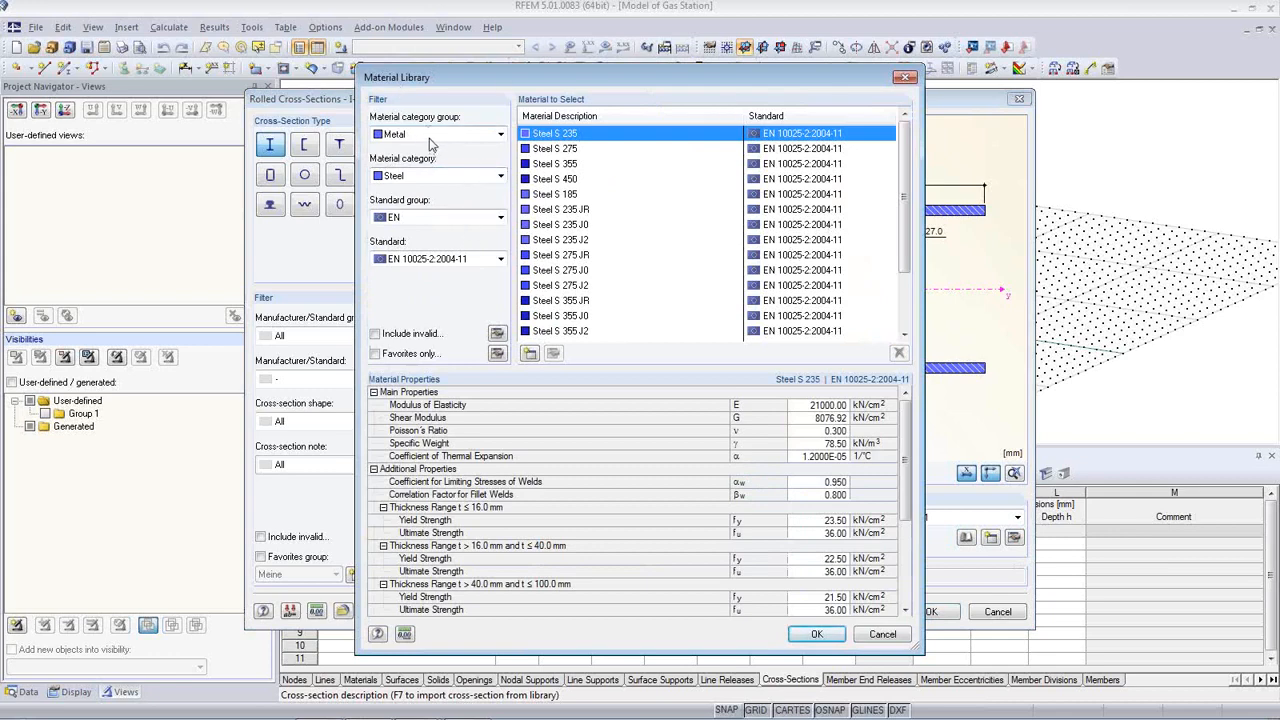
left_click(500, 218)
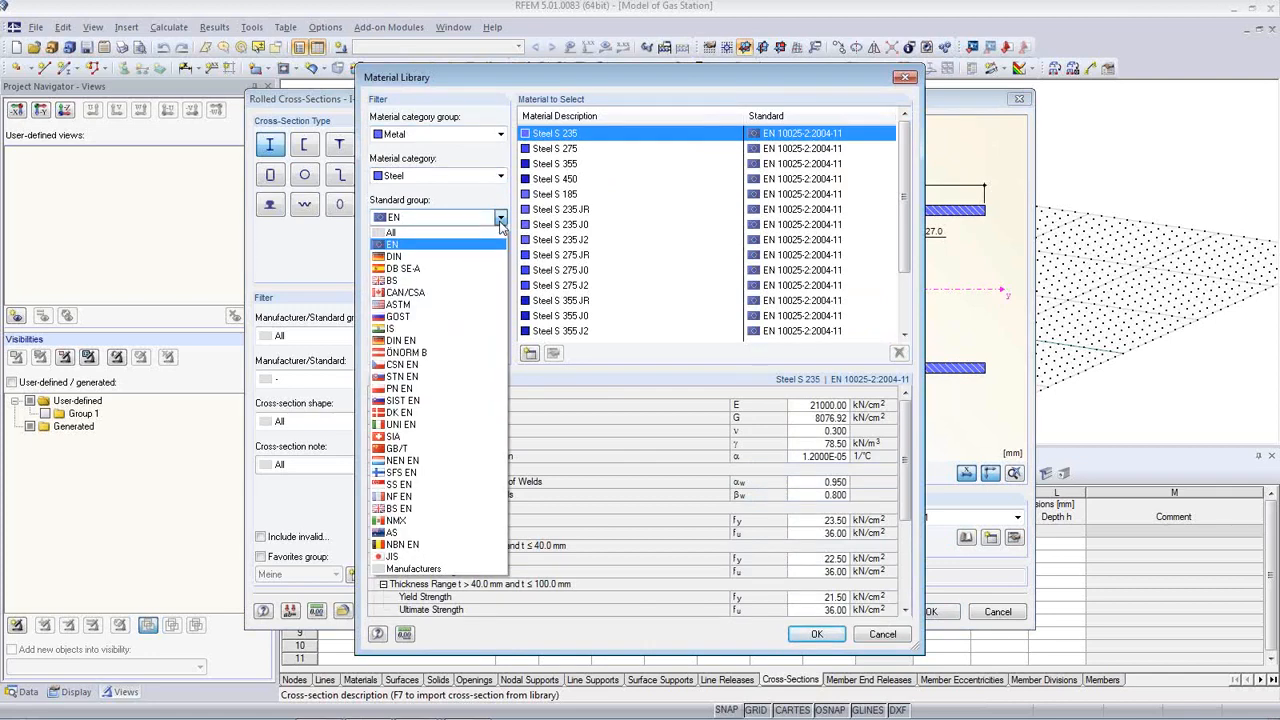
left_click(501, 222)
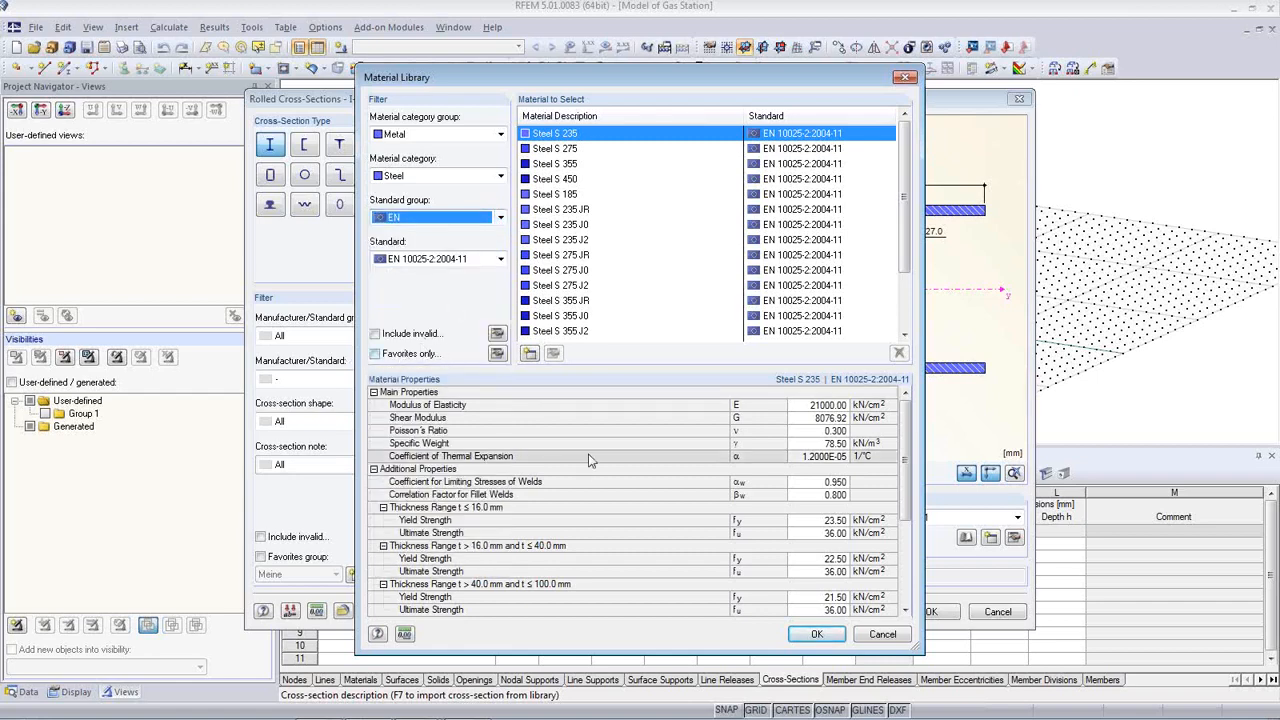
left_click(881, 637)
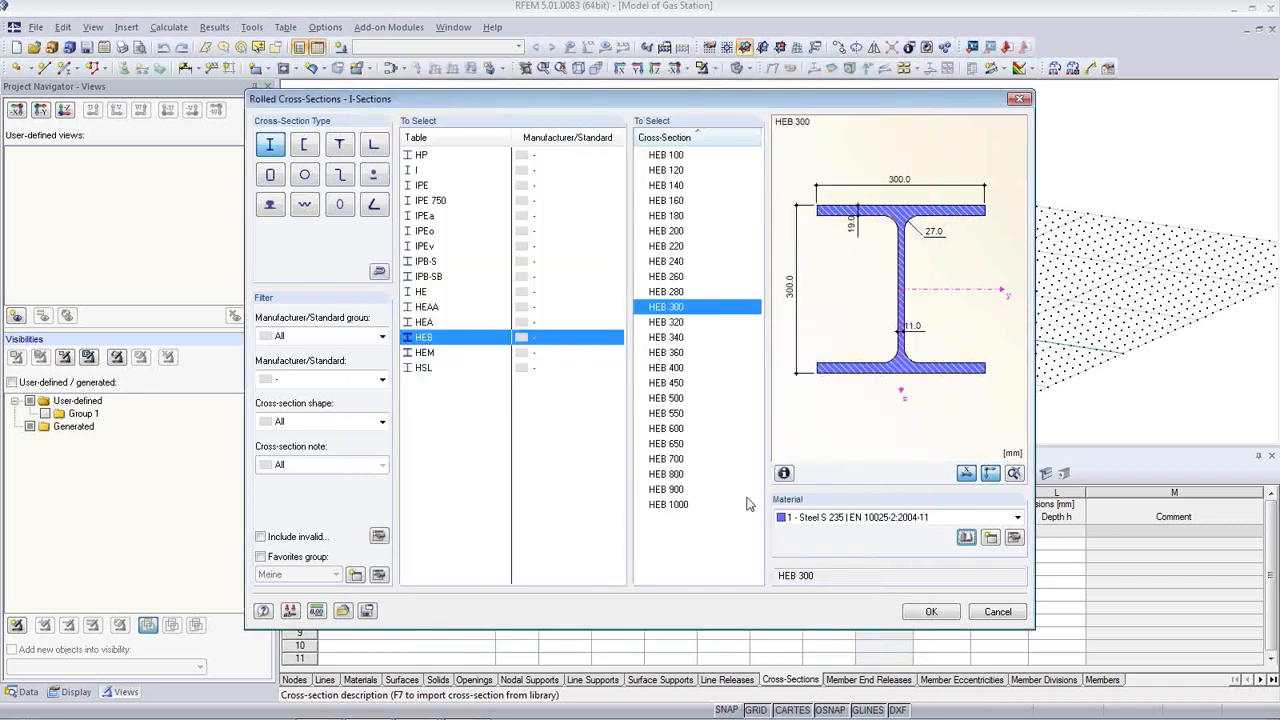
left_click(931, 612)
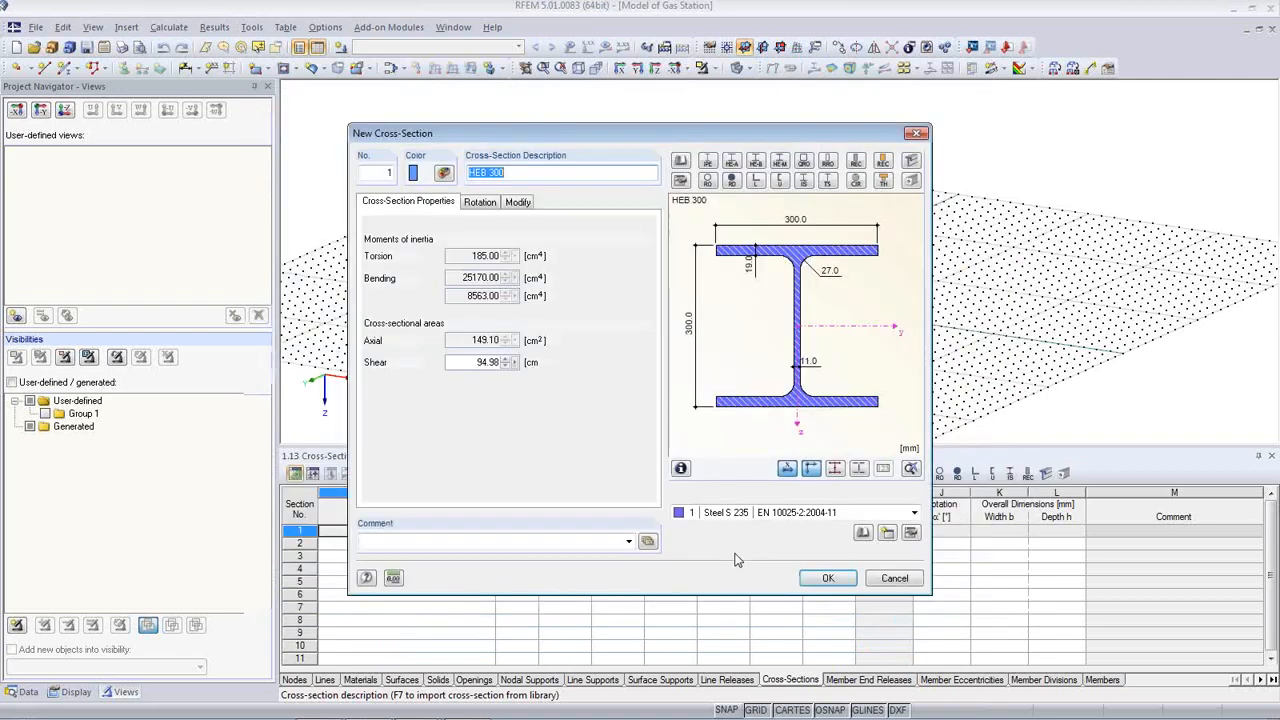
left_click(822, 582)
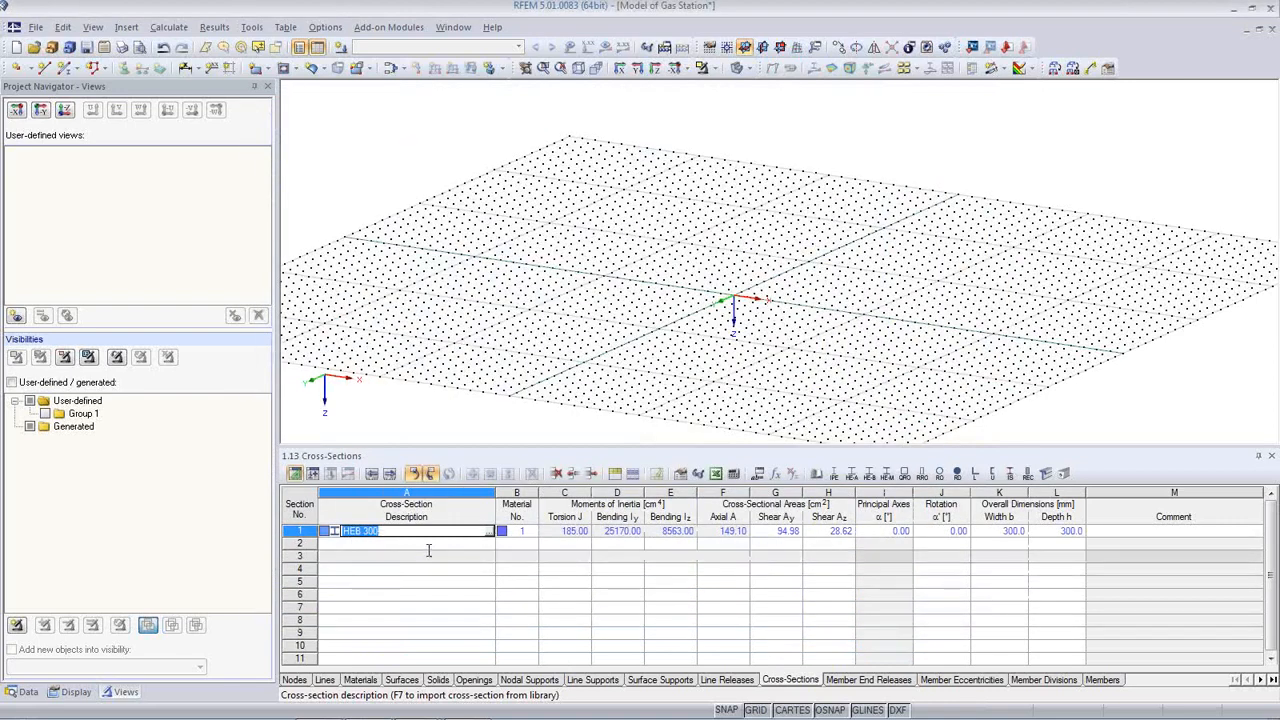
Add the rolled I-section IPE 400 in Steel S 235 as section 2
left_click(445, 541)
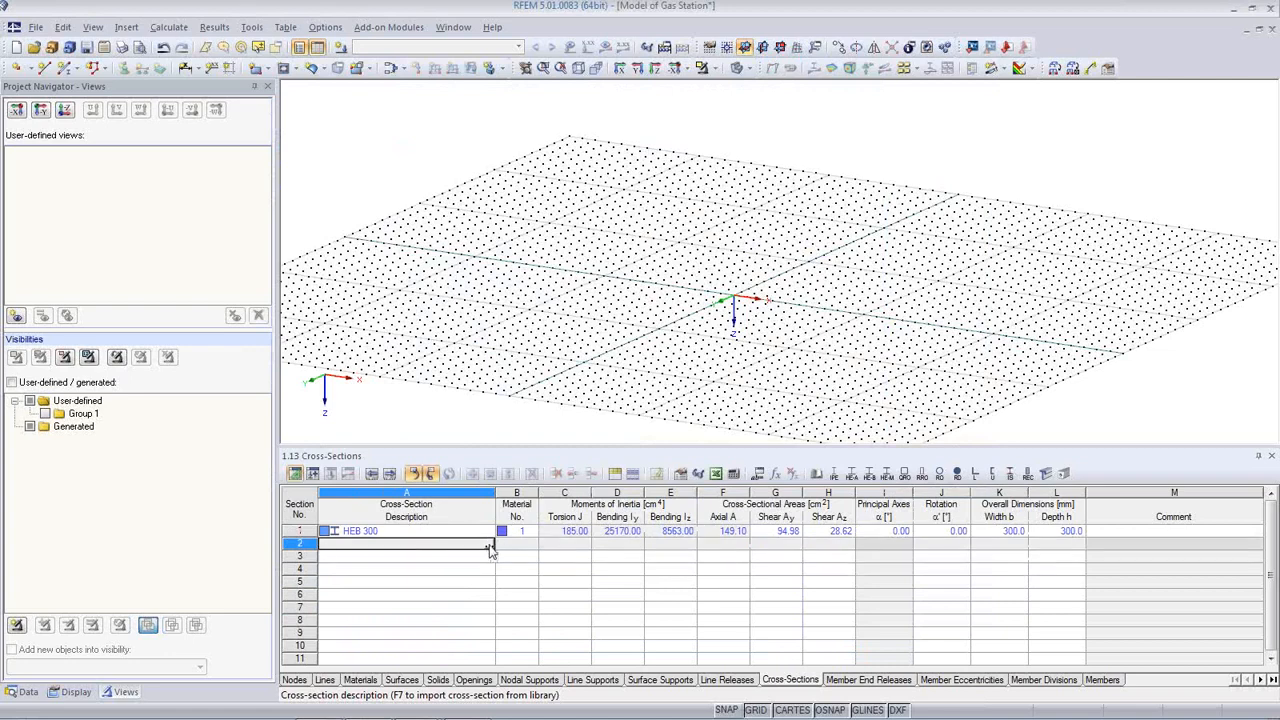
left_click(489, 548)
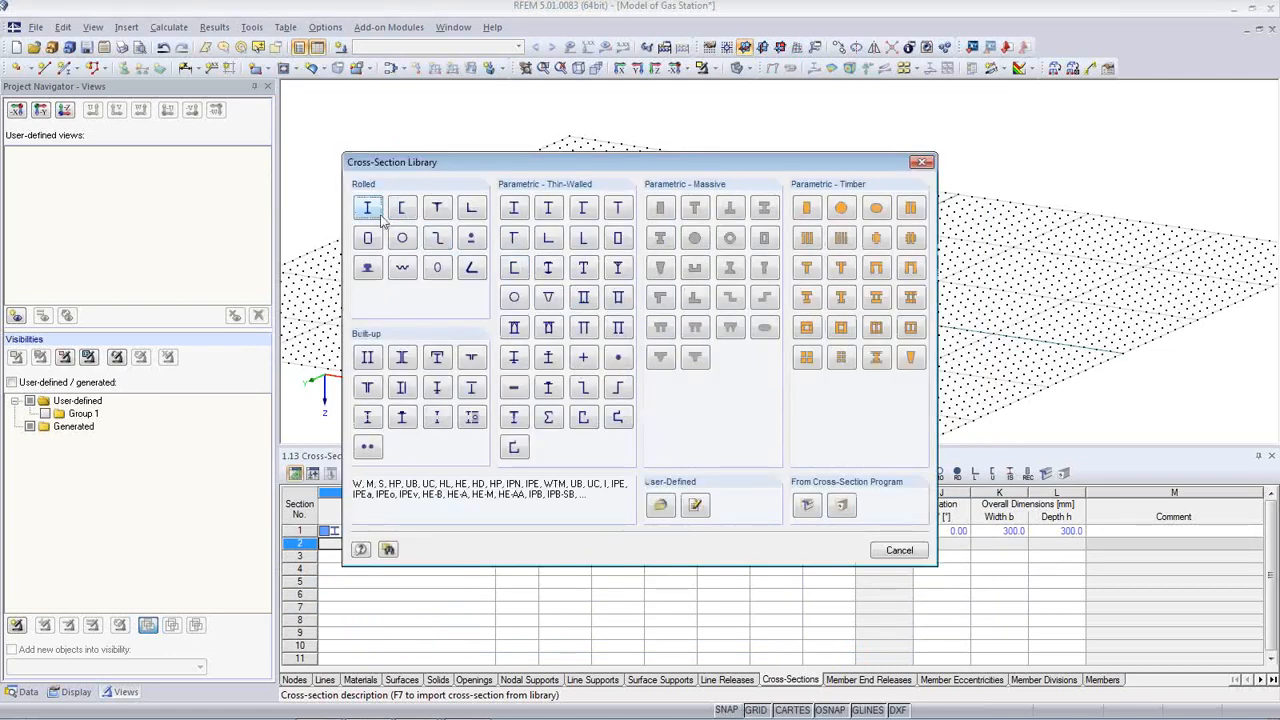
left_click(366, 210)
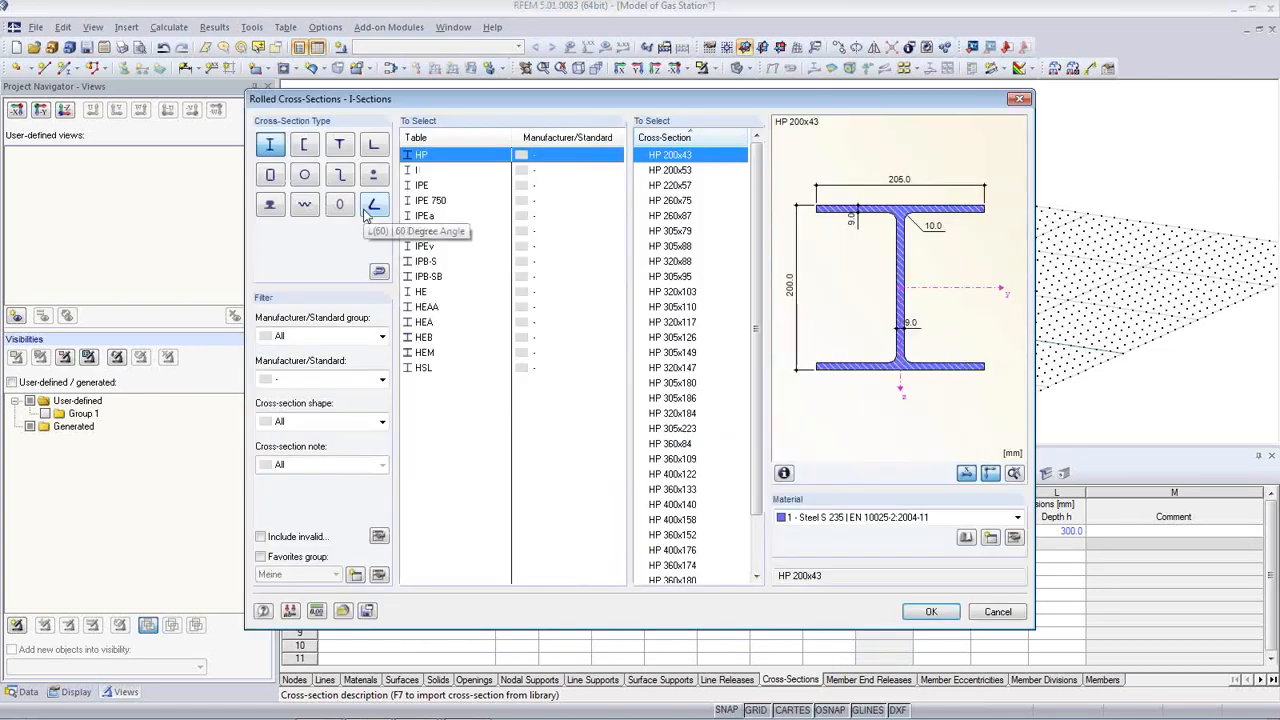
left_click(421, 186)
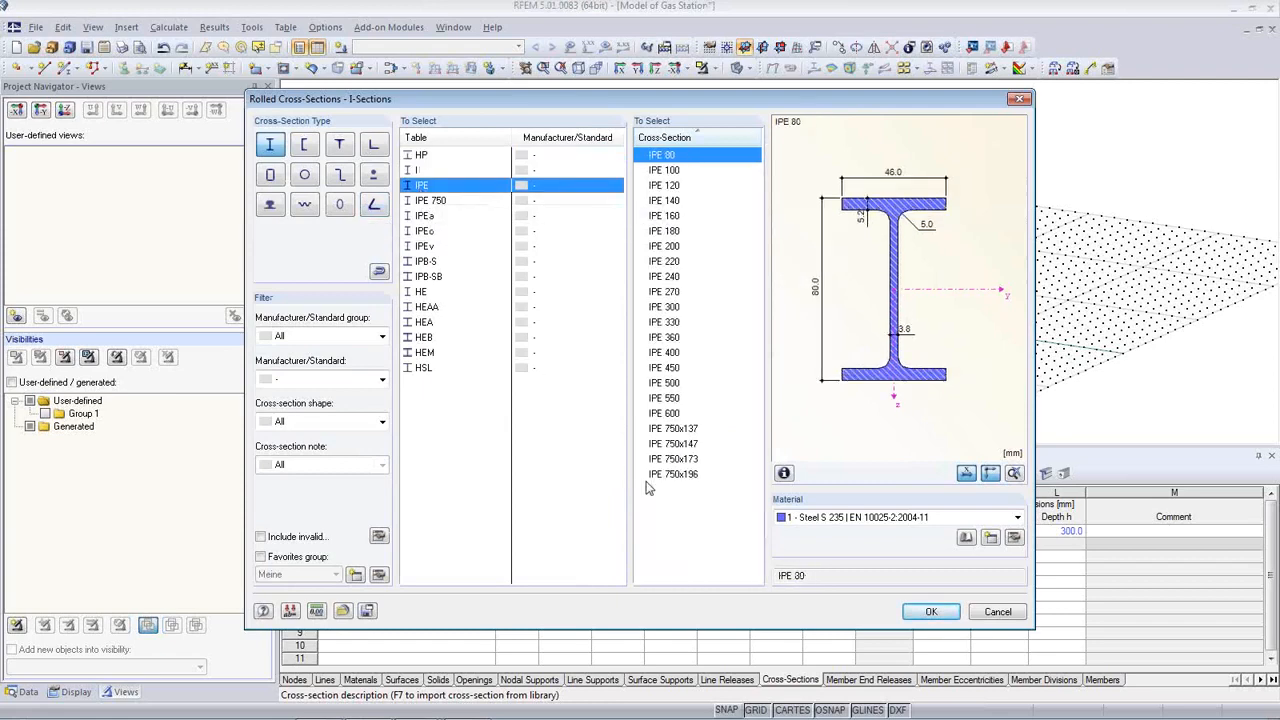
left_click(665, 352)
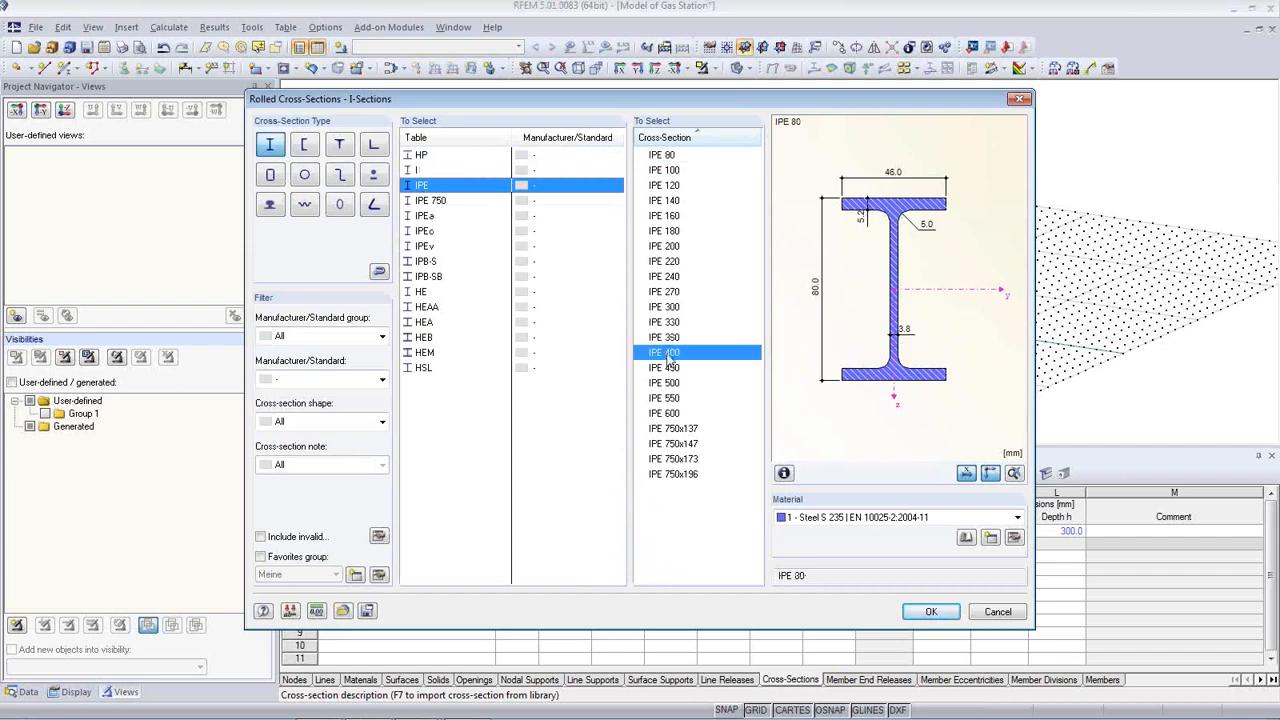
left_click(931, 611)
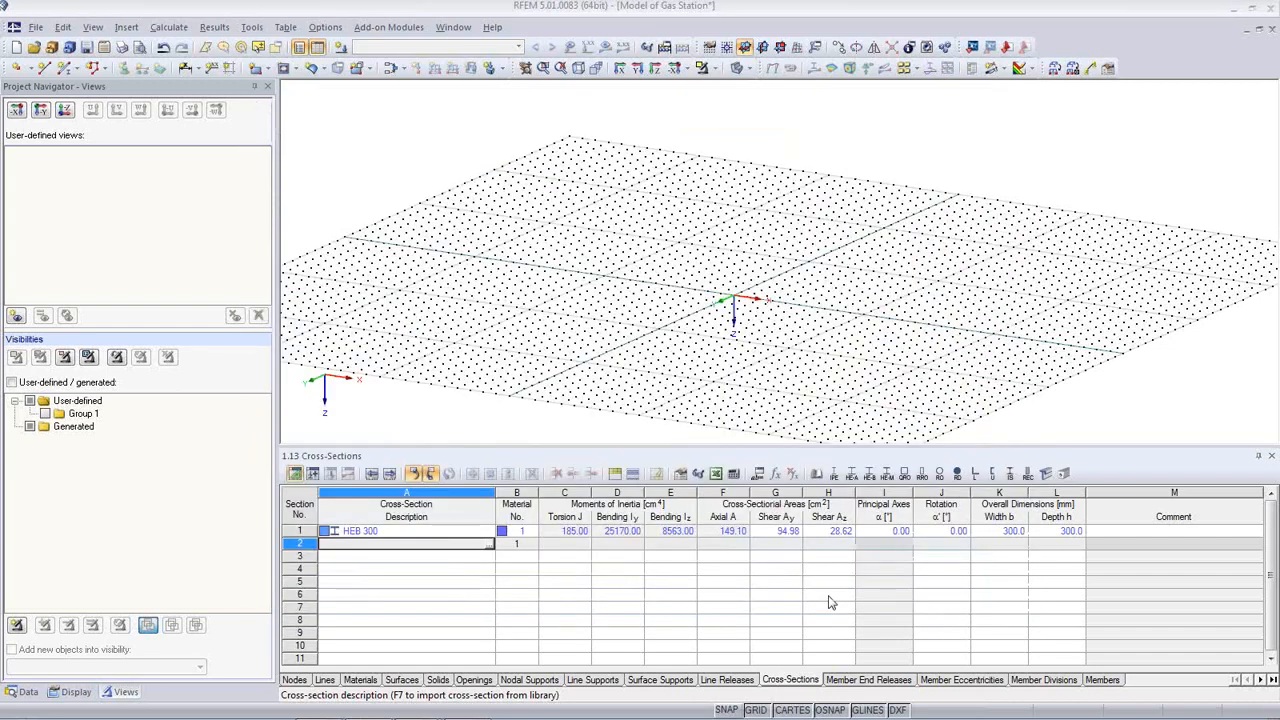
left_click(826, 579)
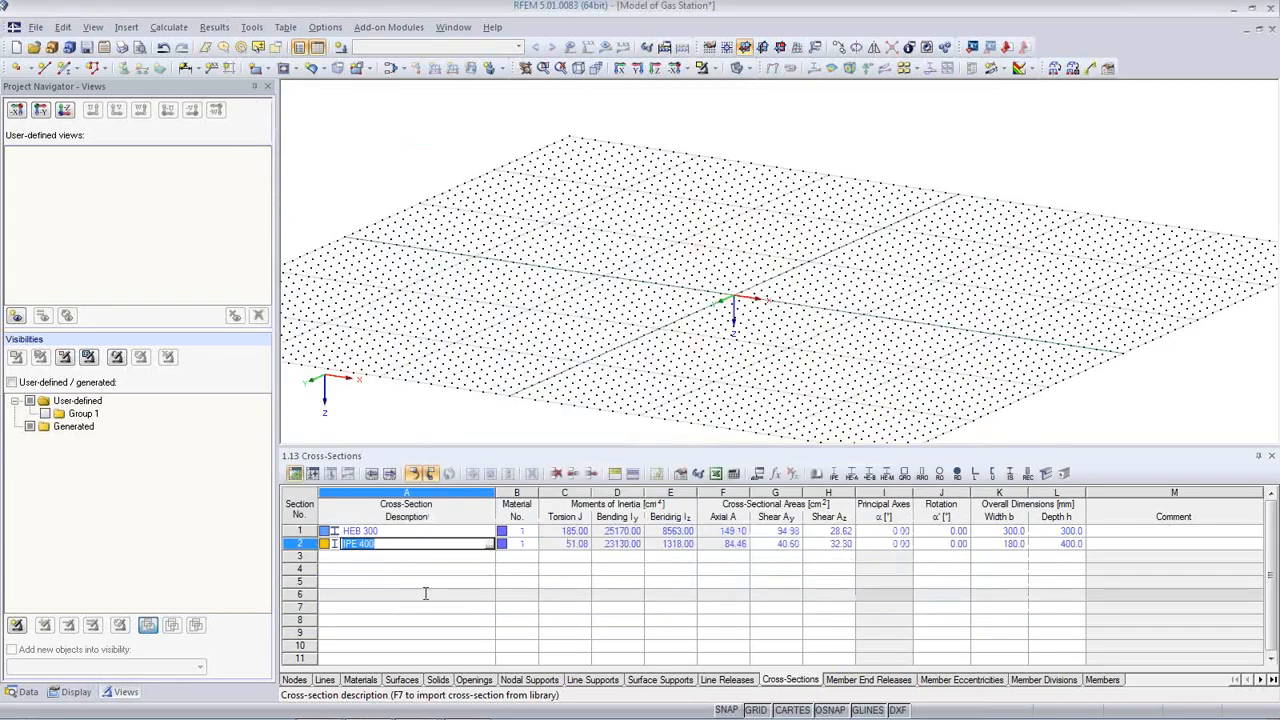
Add the rolled I-section IPE 300 in Steel S 235 as section 3
left_click(489, 558)
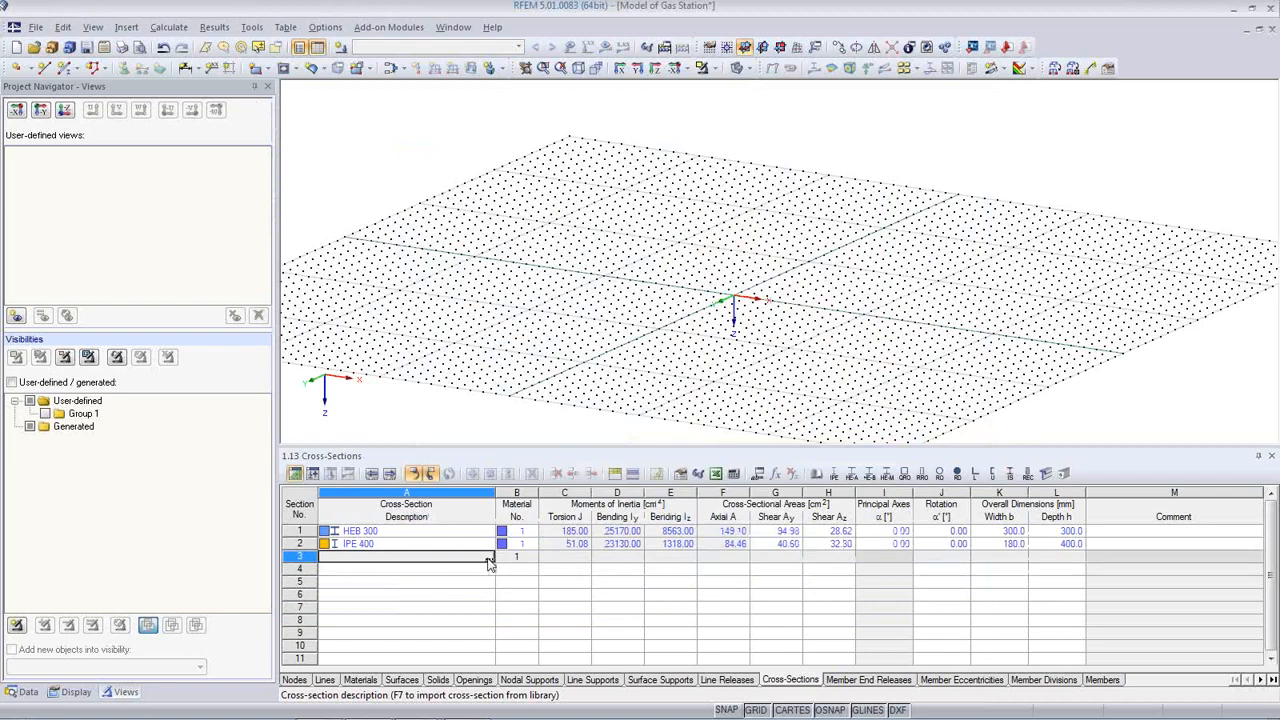
left_click(489, 558)
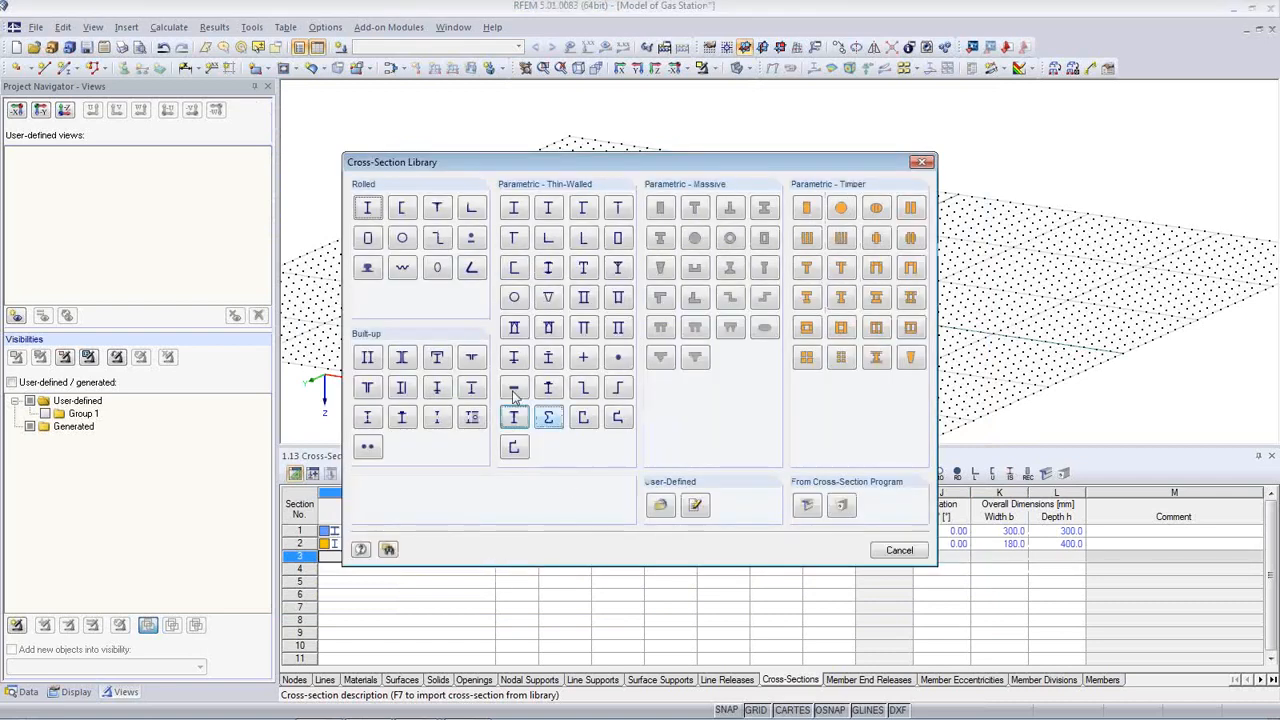
left_click(367, 207)
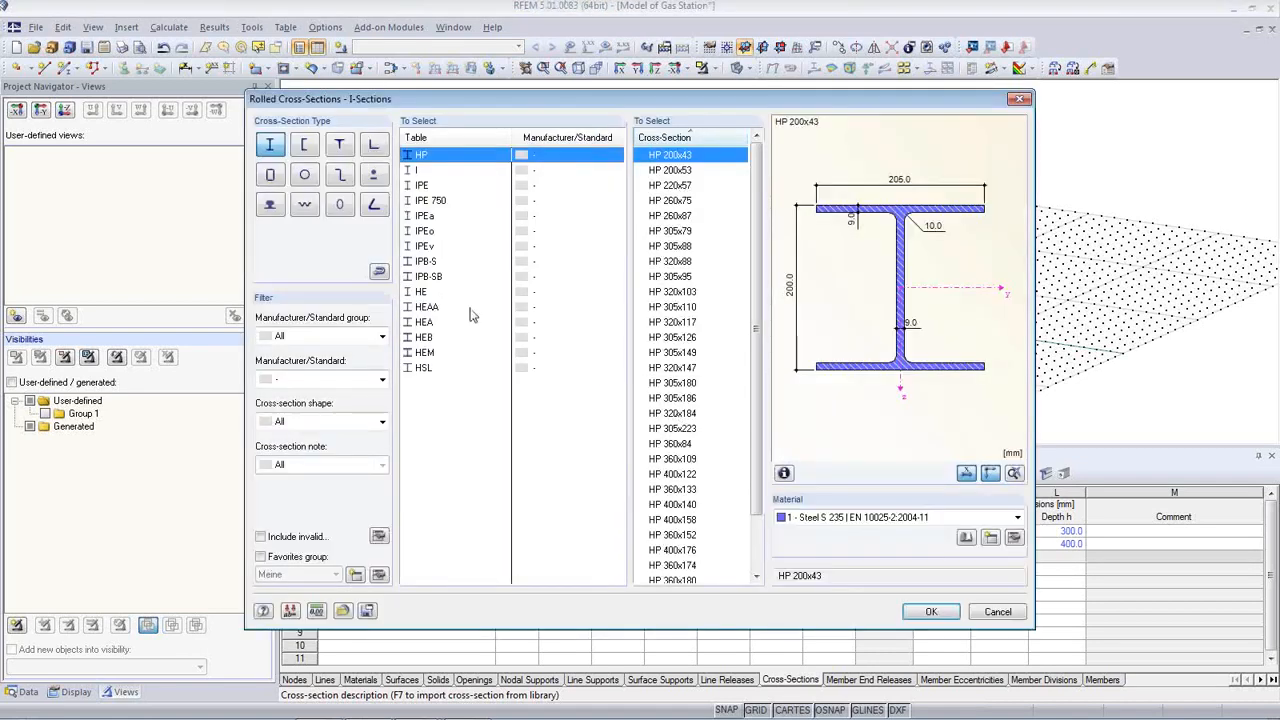
left_click(421, 186)
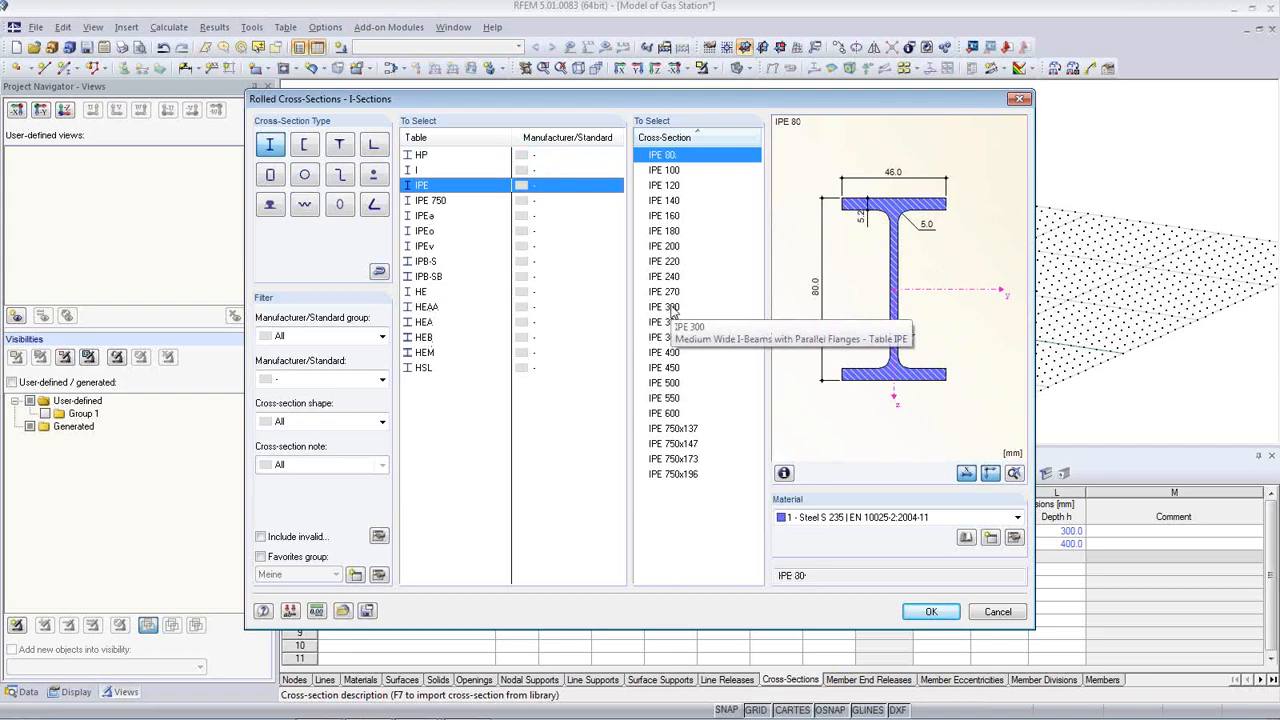
left_click(664, 307)
left_click(929, 611)
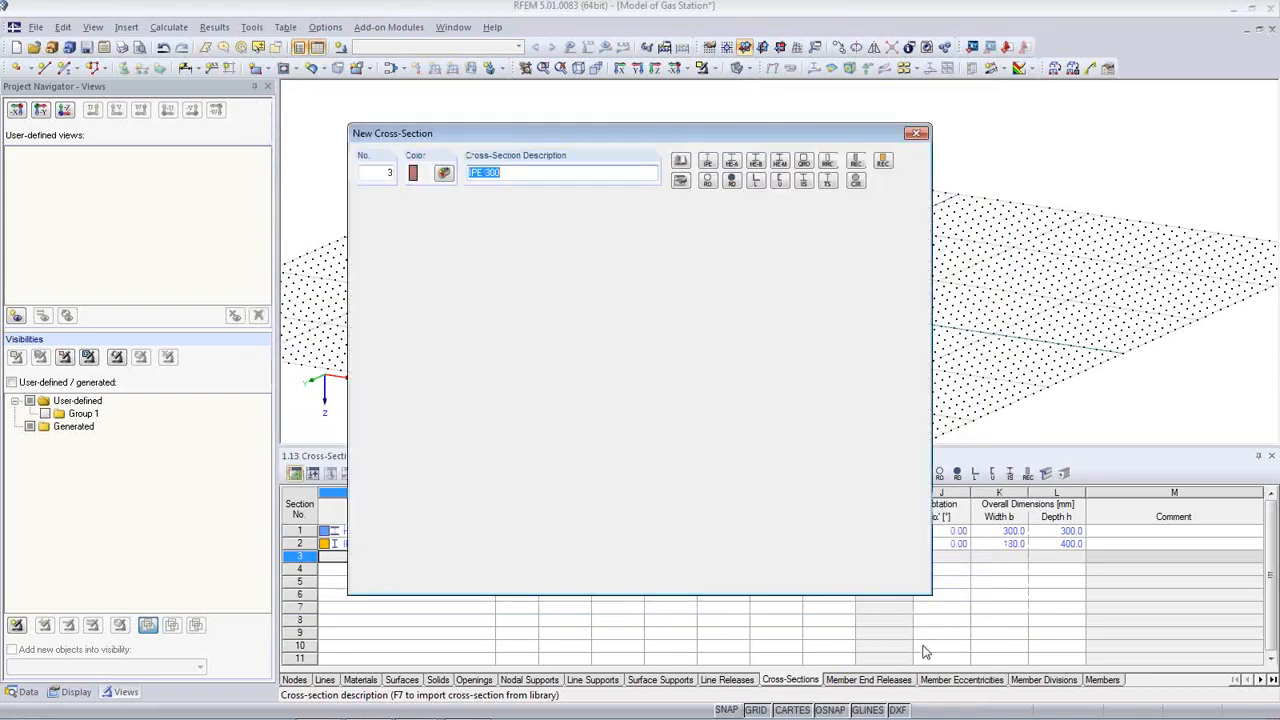
left_click(822, 581)
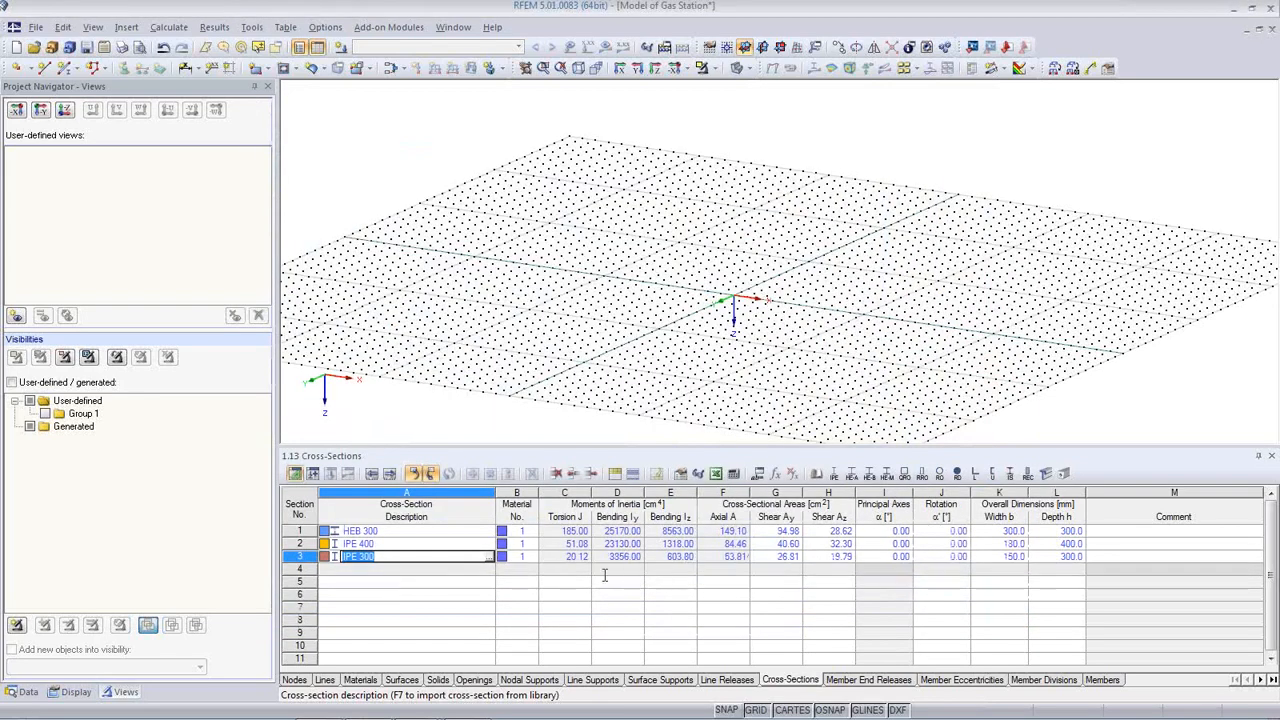
Add the rolled channel section U 200 in Steel S 235 as section 4
left_click(410, 571)
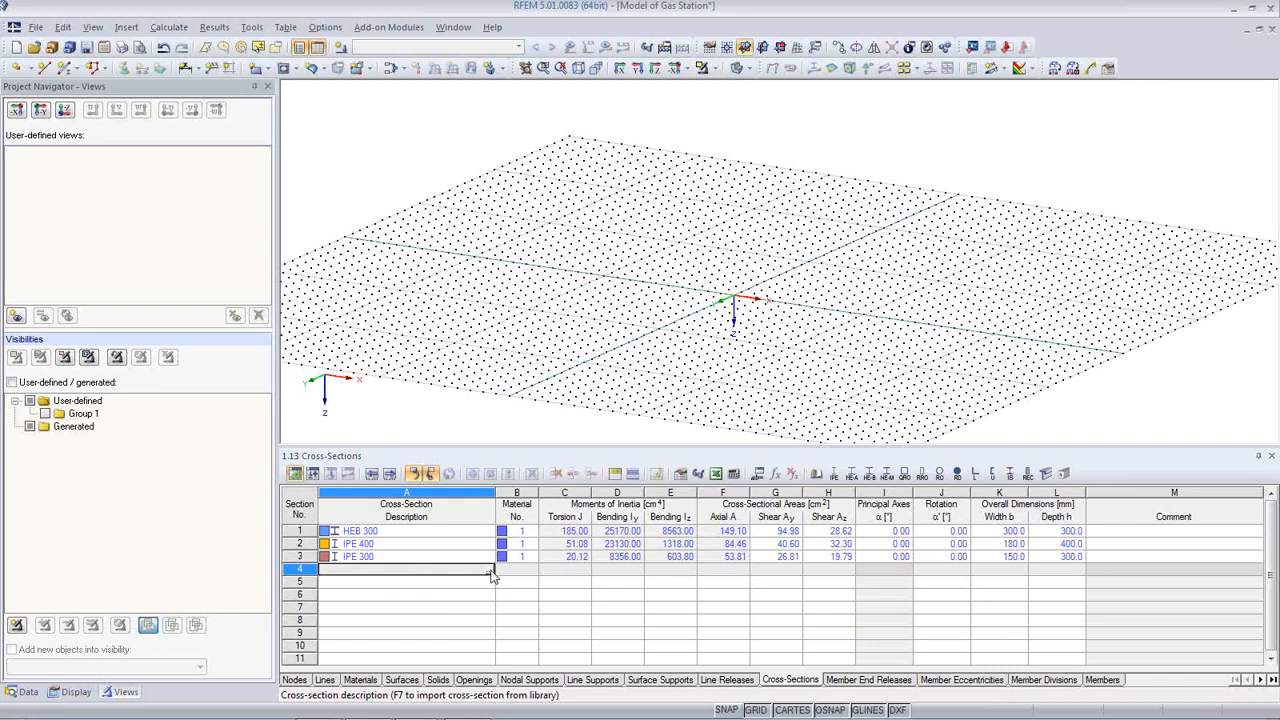
left_click(490, 572)
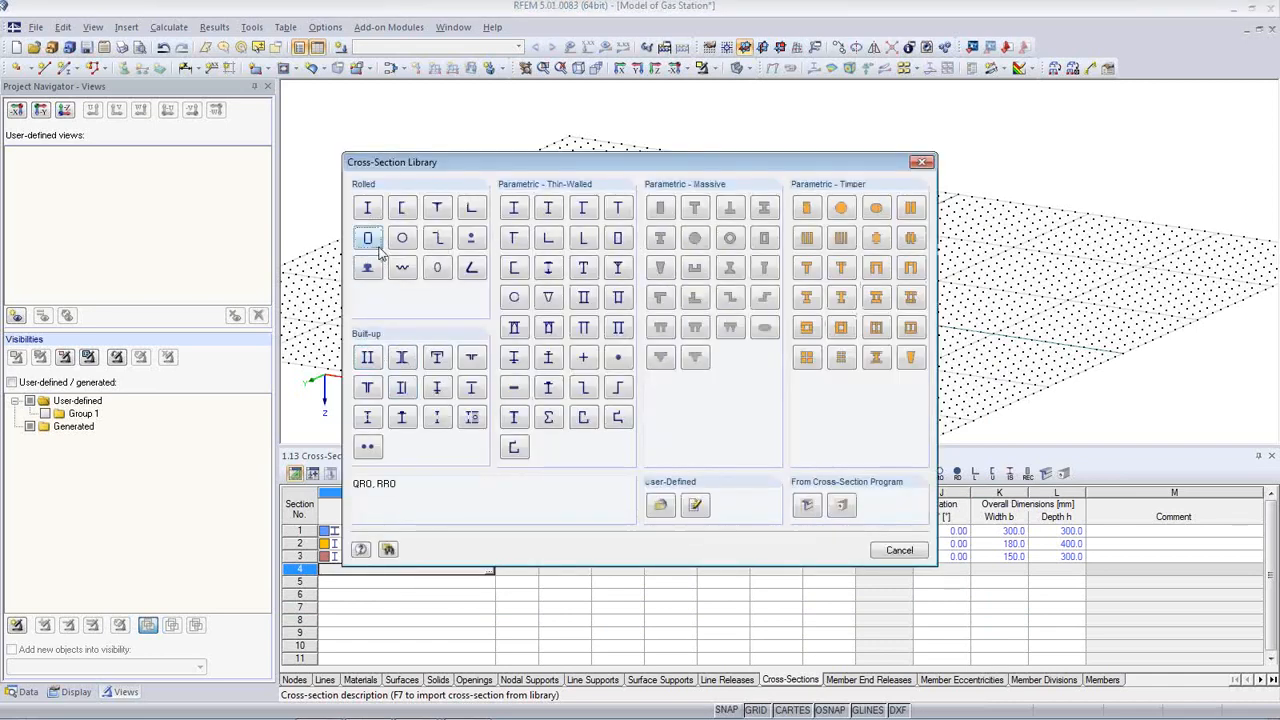
left_click(368, 208)
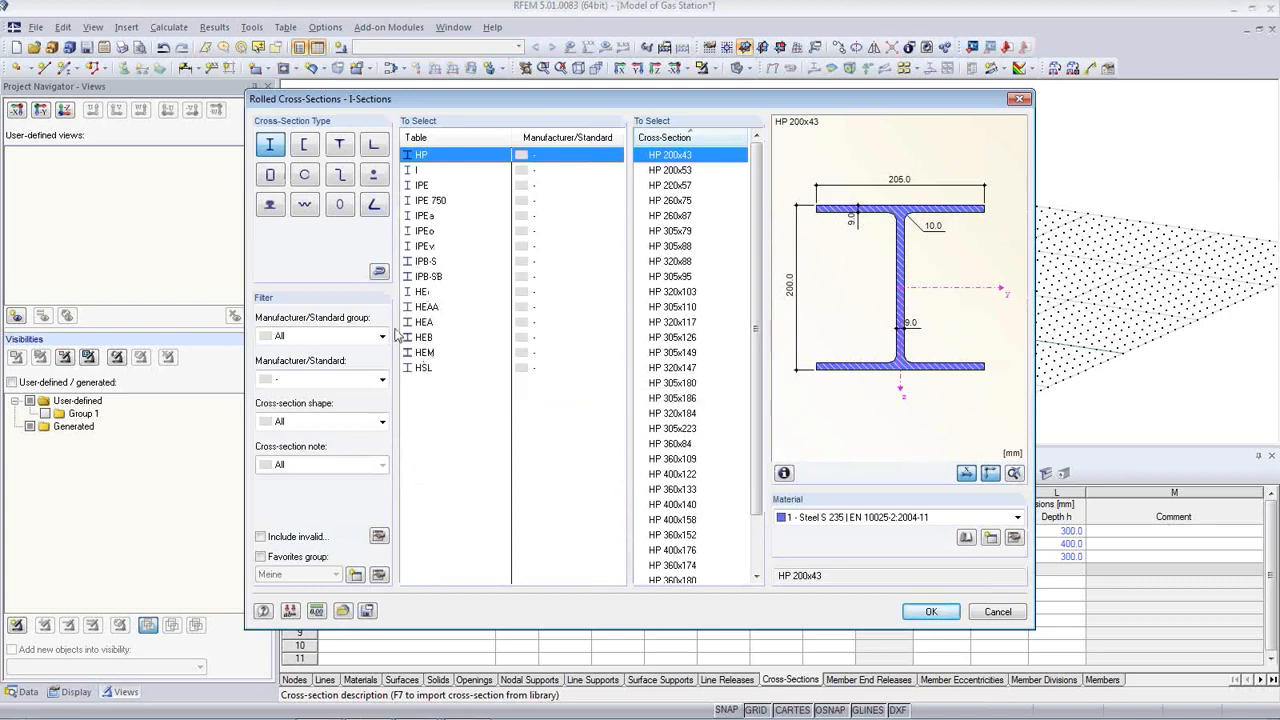
left_click(308, 148)
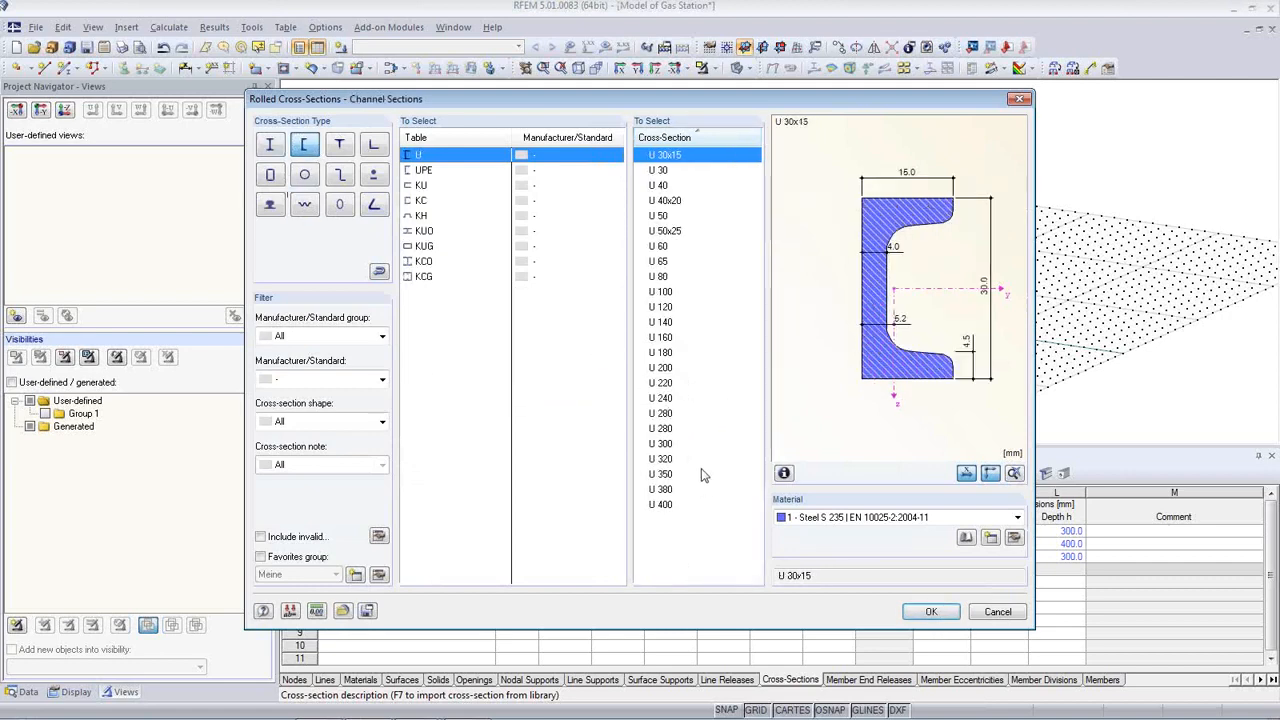
left_click(668, 368)
left_click(930, 612)
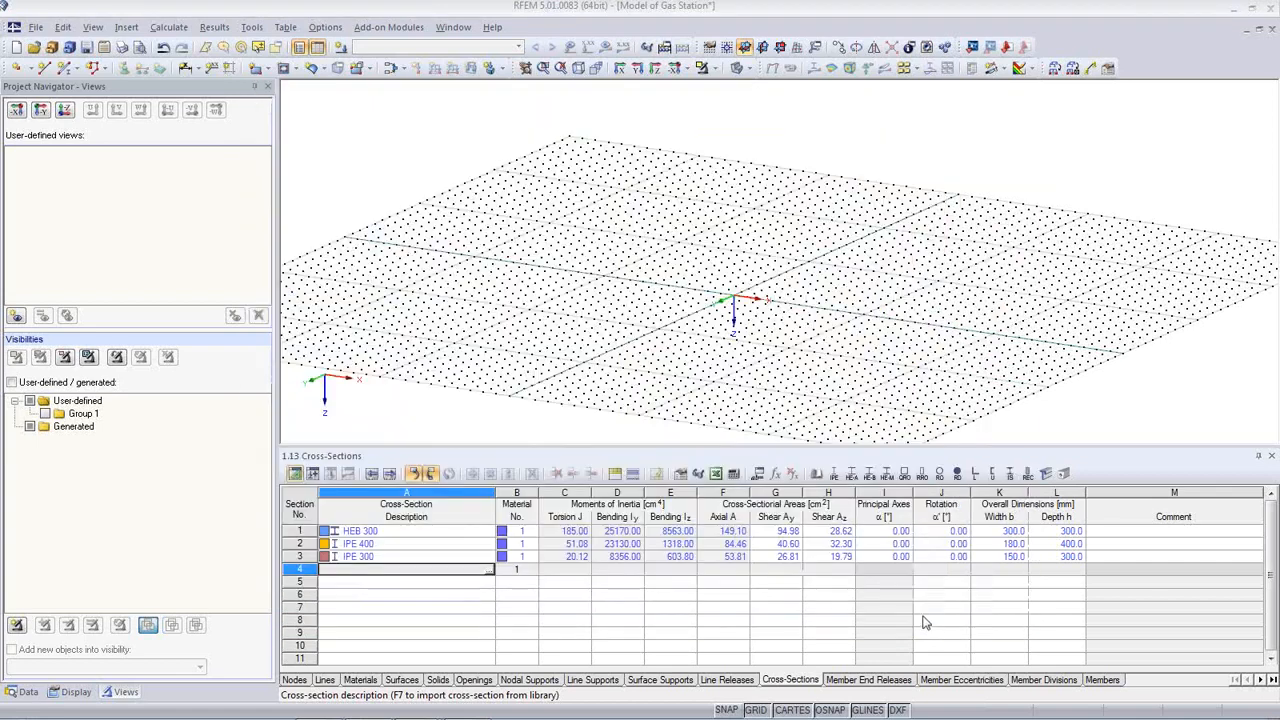
left_click(828, 580)
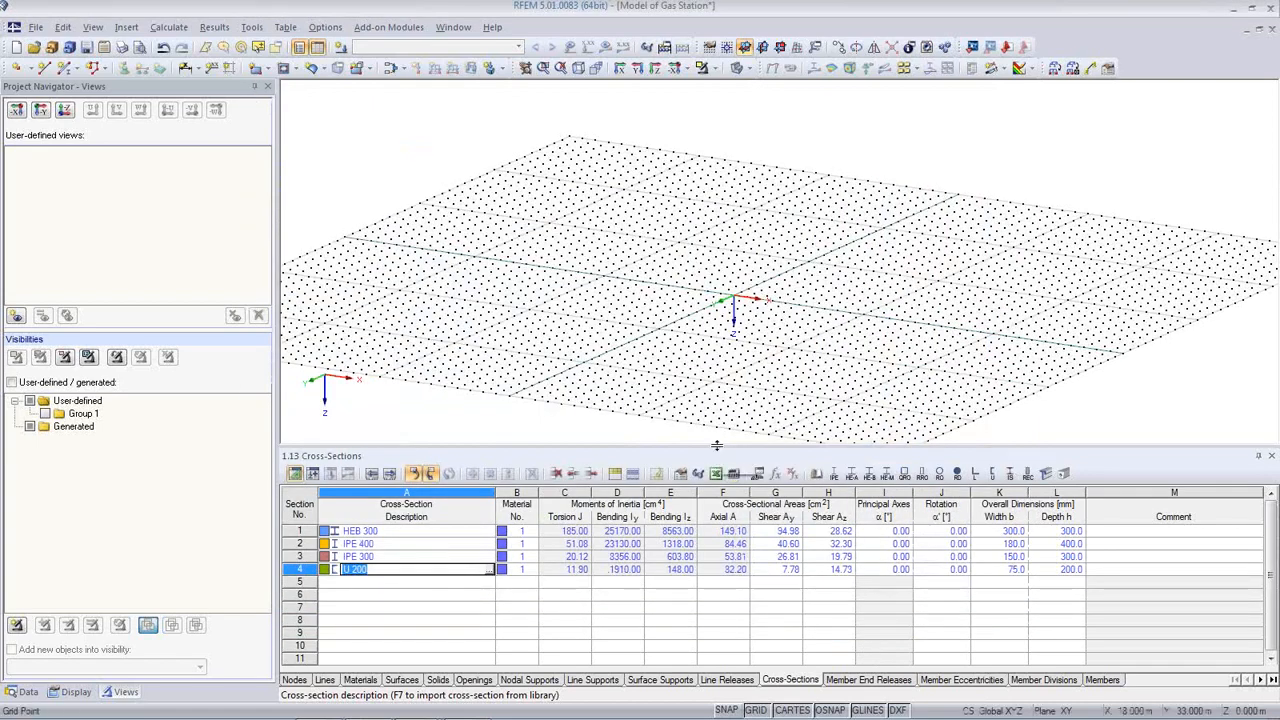
Shrink the cross-sections table to enlarge the work area and set the work plane to XZ
left_click_drag(717, 449, 720, 482)
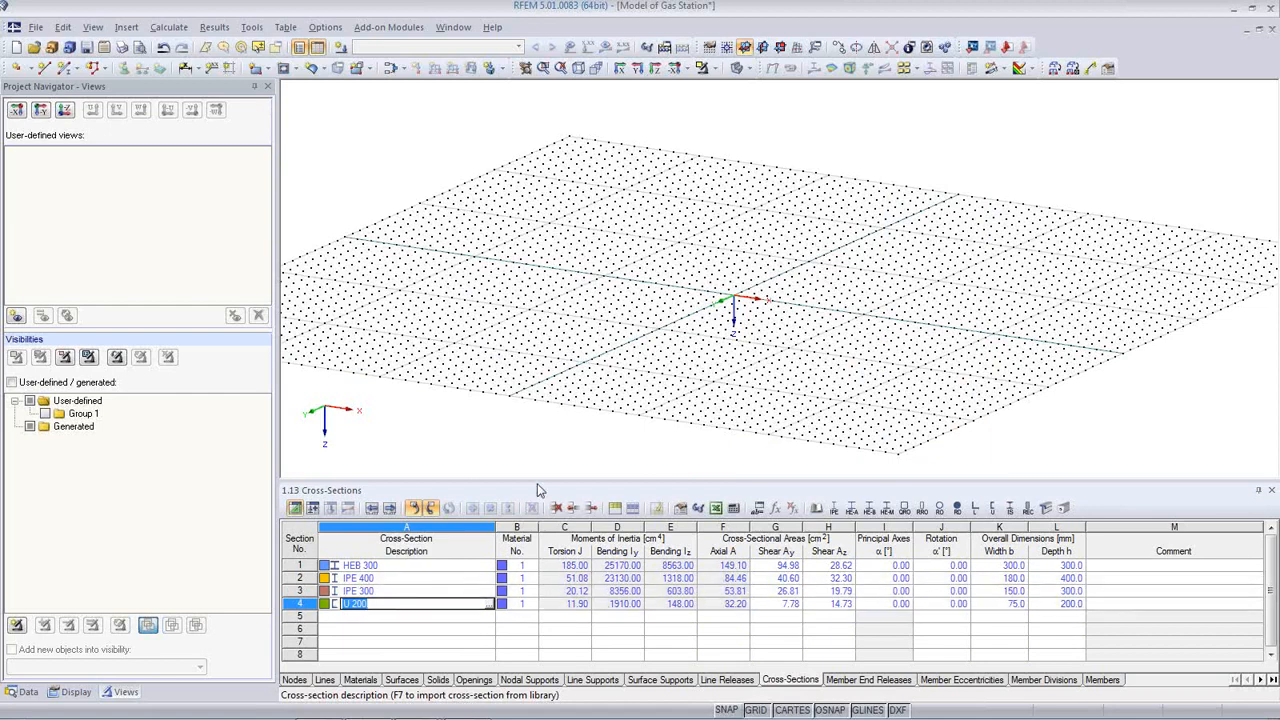
left_click_drag(537, 480, 542, 518)
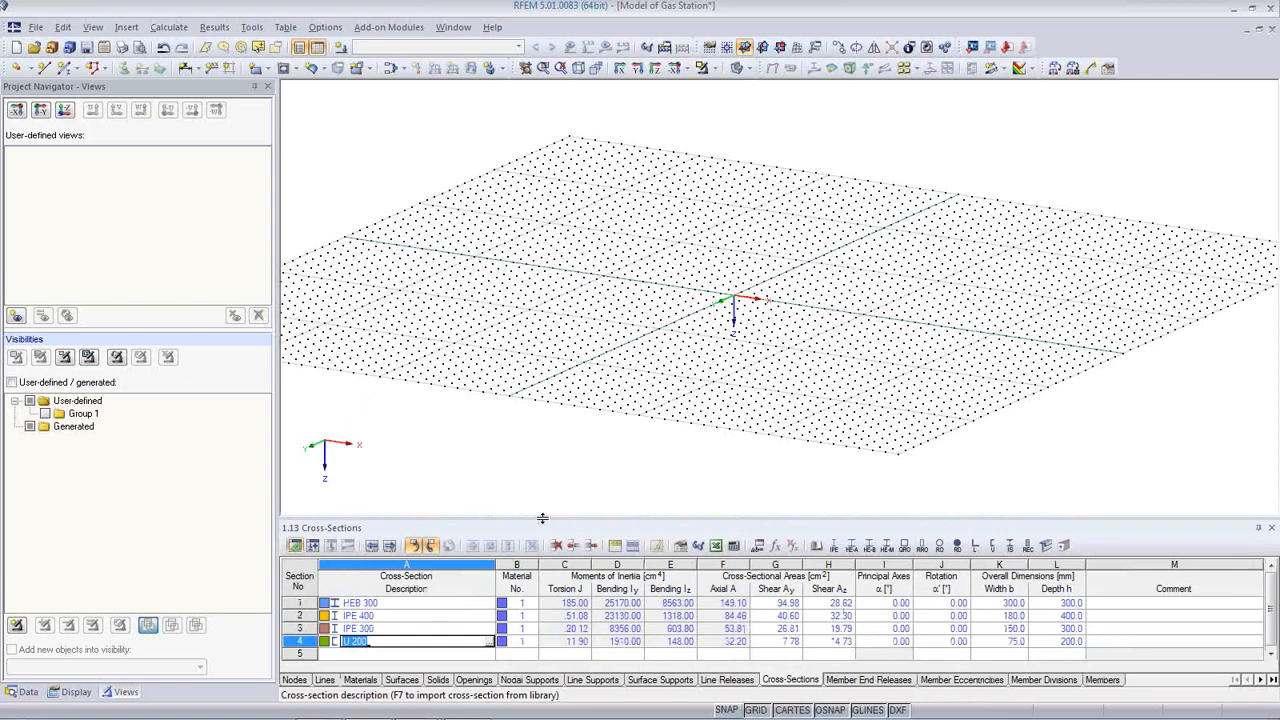
left_click(779, 48)
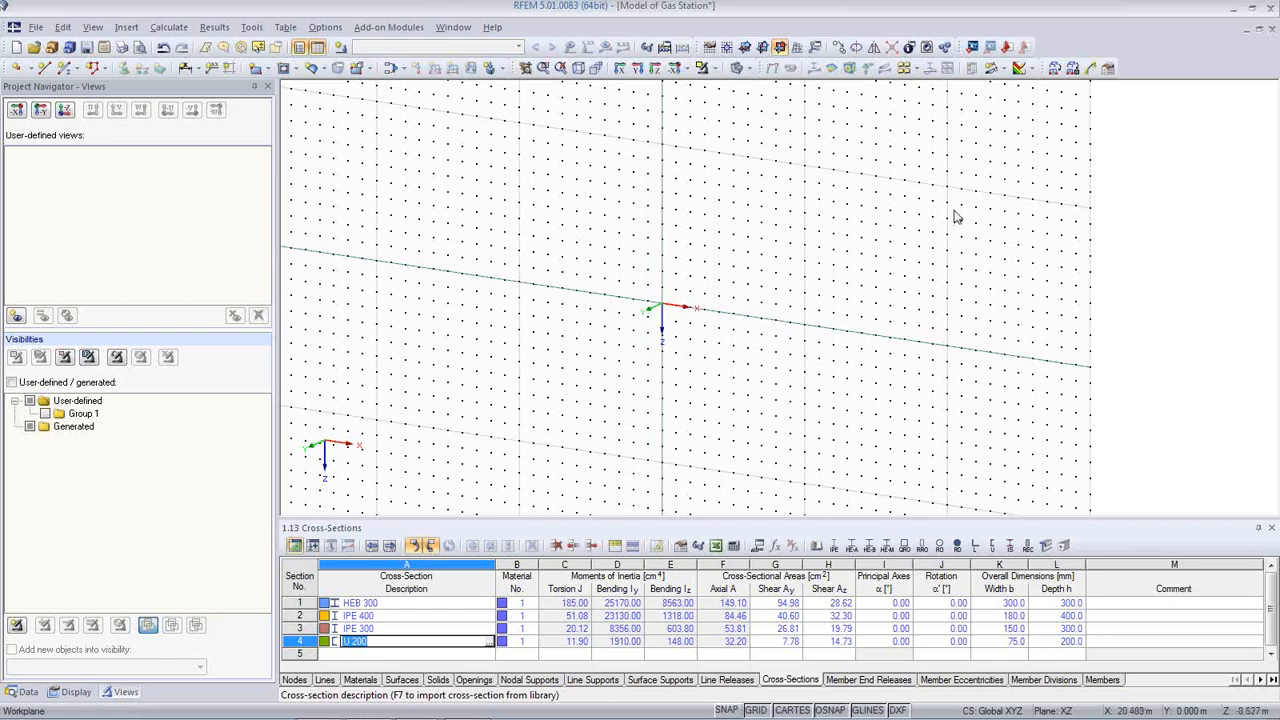
Draw a vertical column as a beam member with section HEB 300 from X -3, Y 0, Z 0 to Z -5 m
left_click(63, 69)
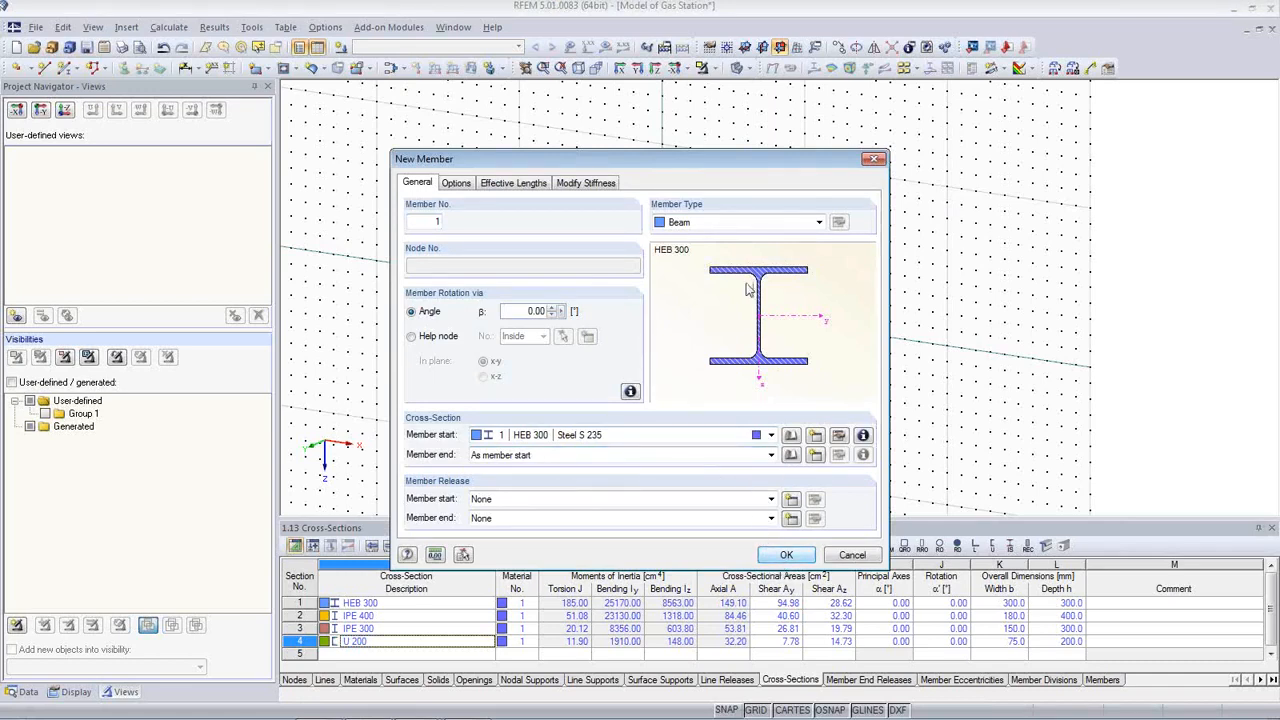
left_click(722, 224)
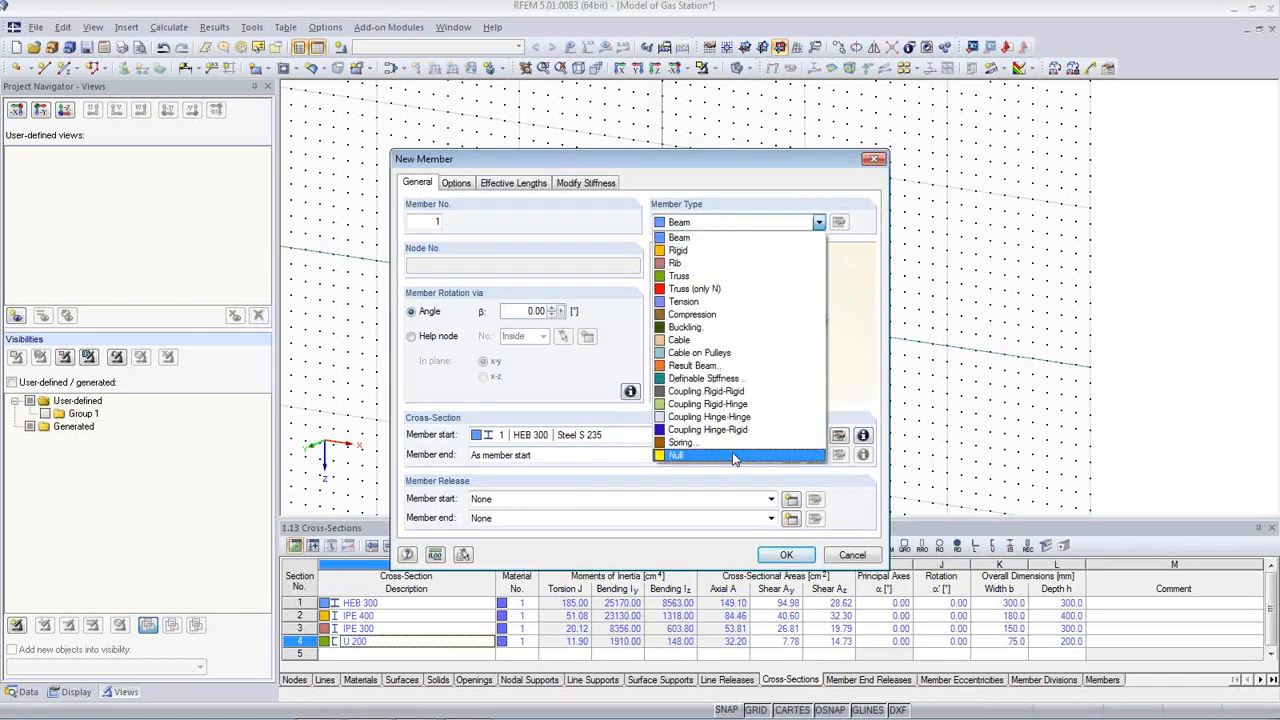
left_click(712, 239)
left_click(786, 556)
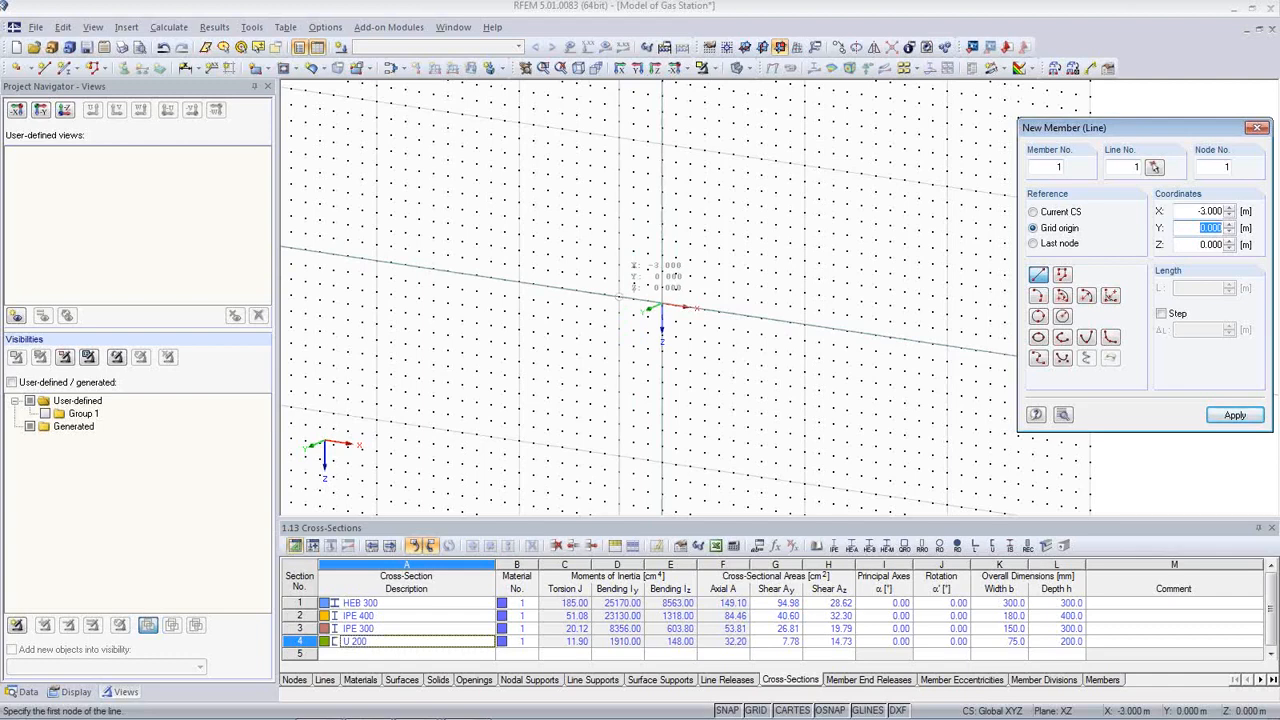
key("Return")
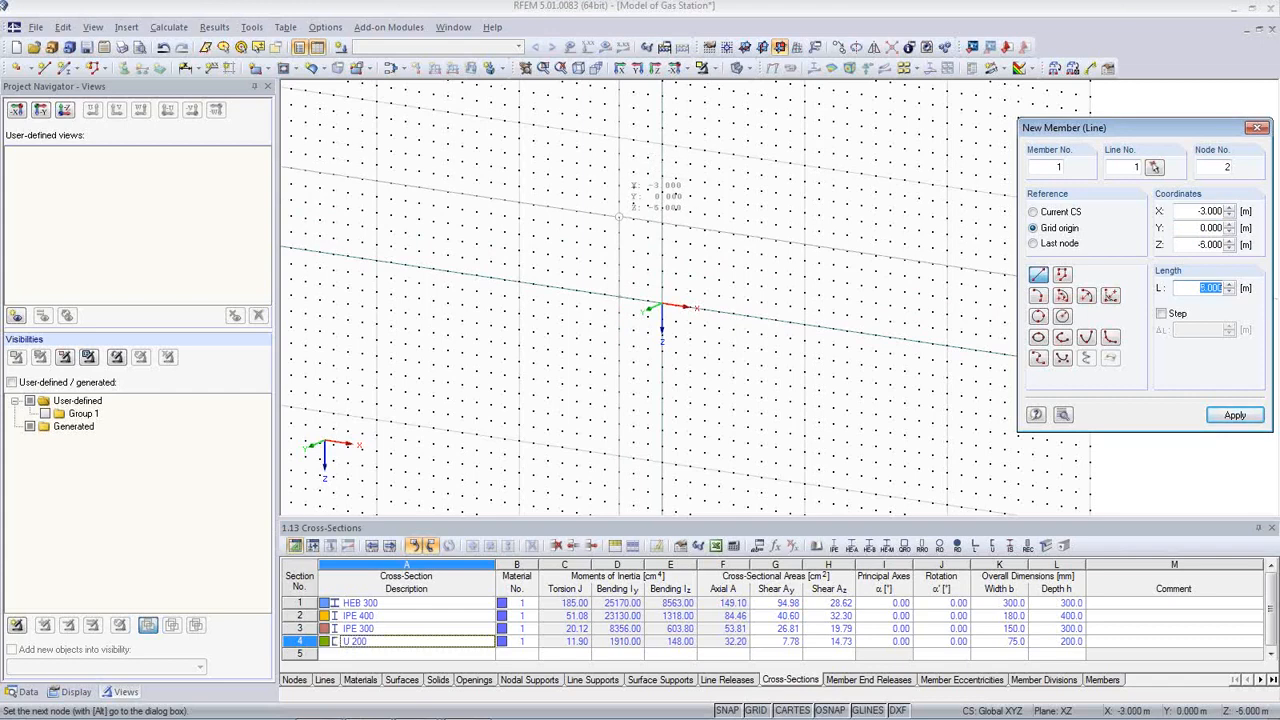
left_click(619, 216)
scroll(586, 371, "up", 2)
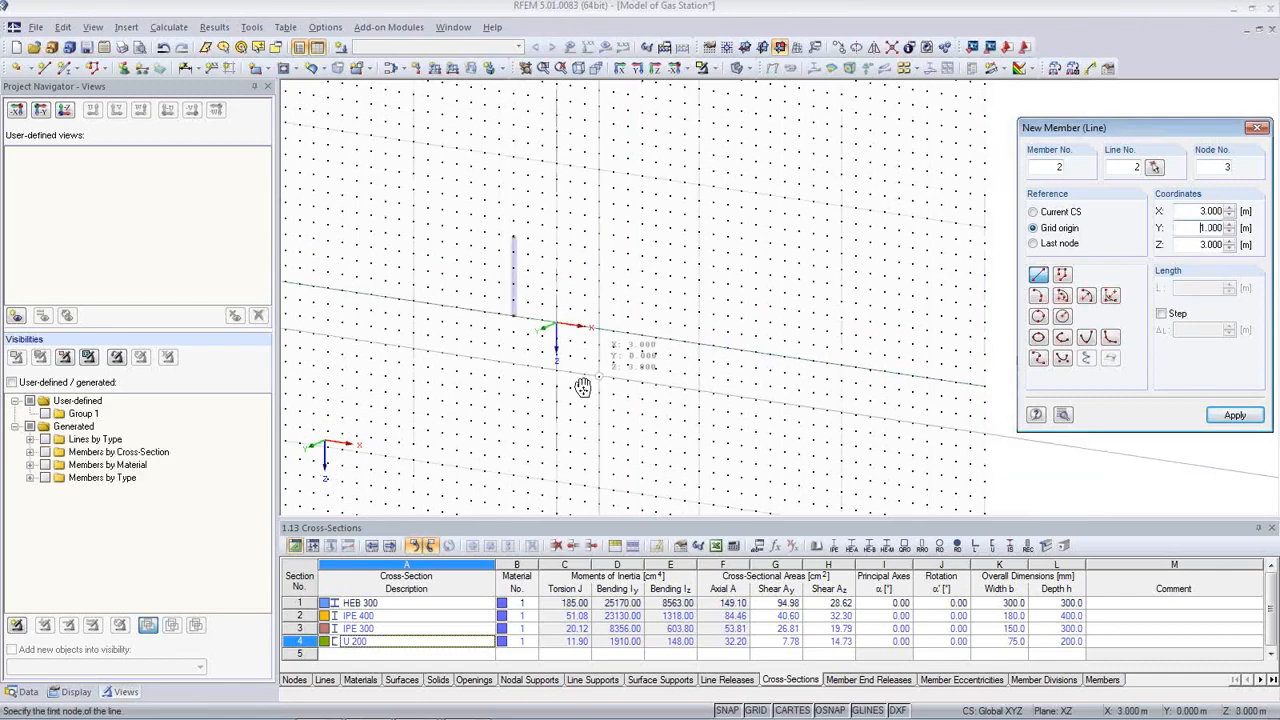
key("Escape")
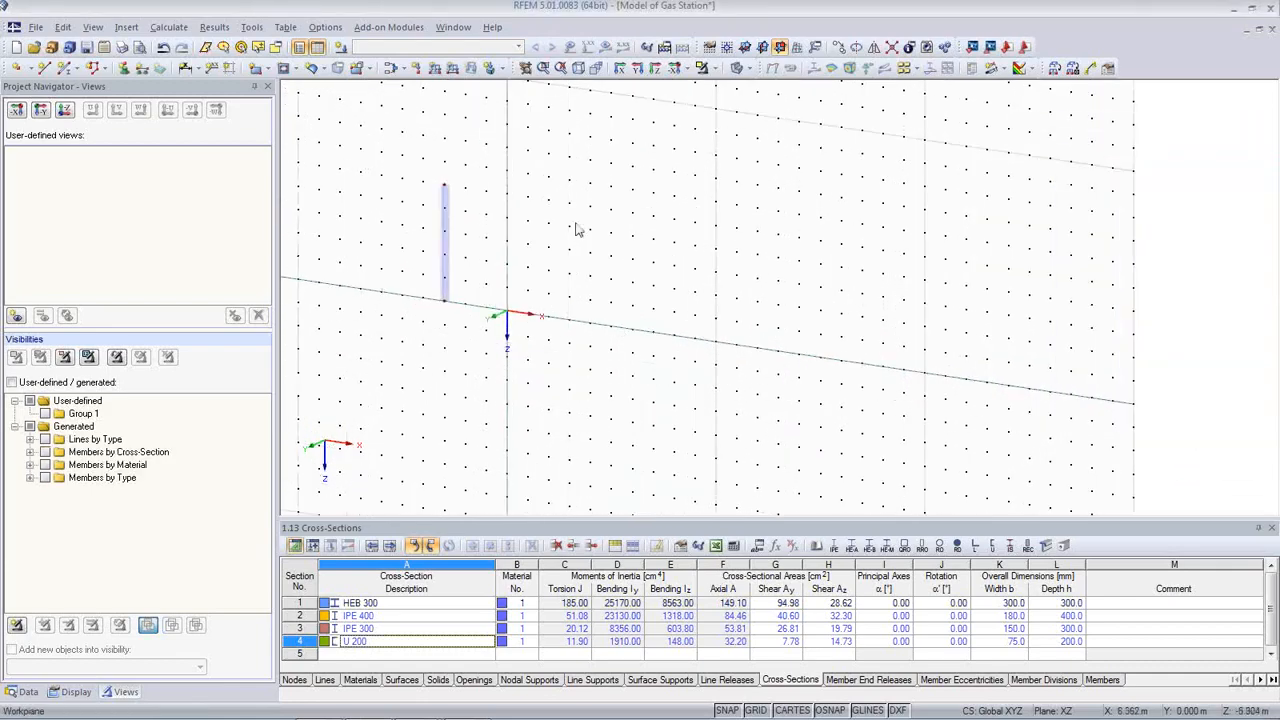
Set the HEB 300 column's member rotation angle to 90°
scroll(476, 220, "up", 1)
scroll(476, 218, "up", 4)
middle_click_drag(498, 221, 628, 284)
scroll(606, 272, "up", 5)
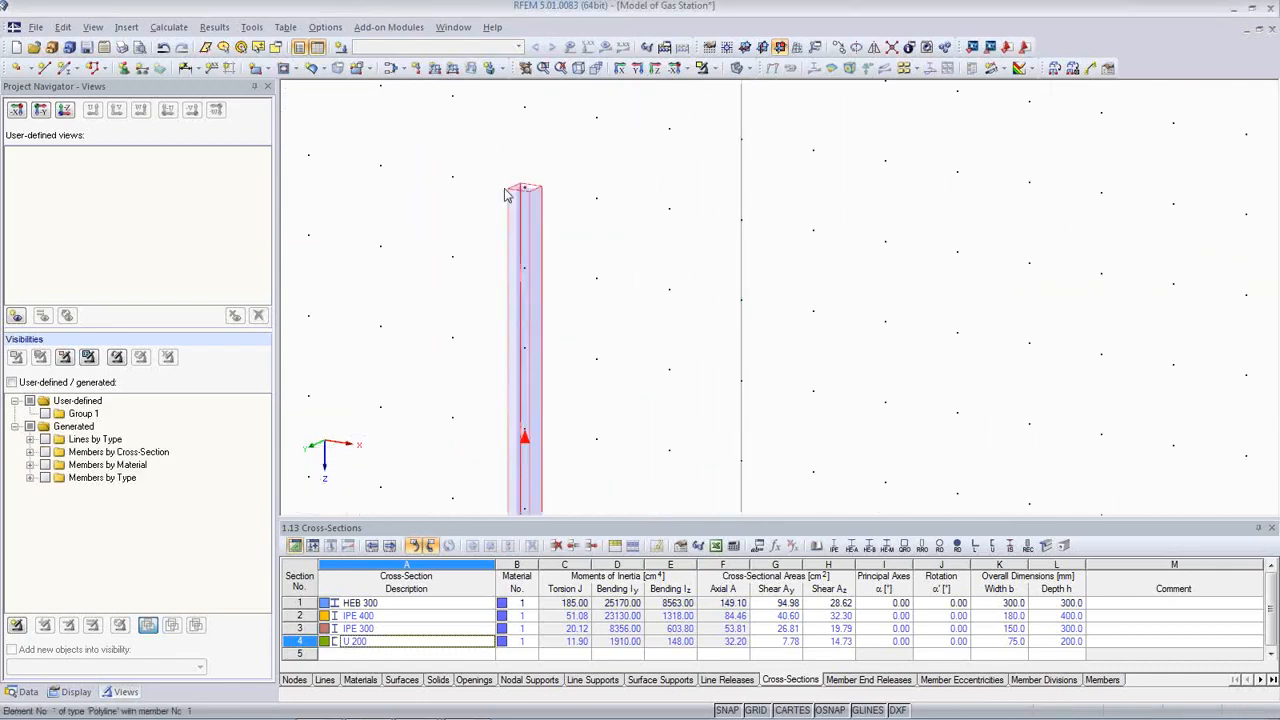
double_click(523, 429)
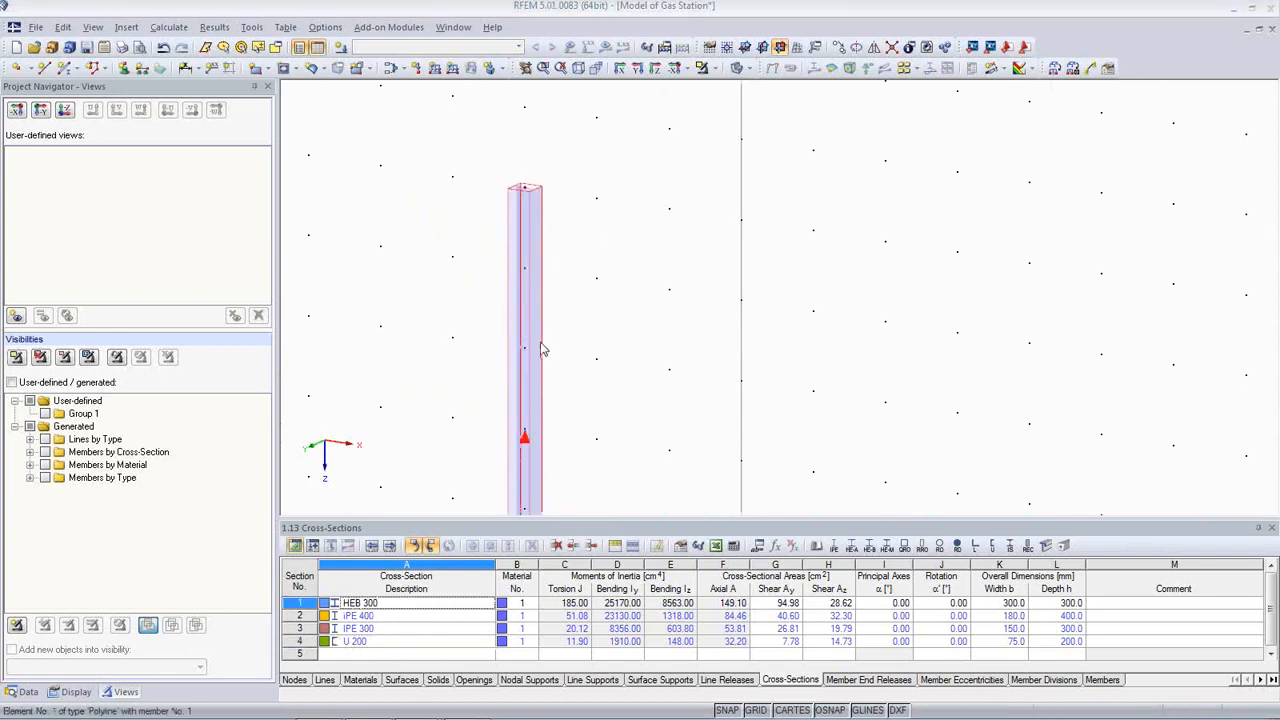
double_click(534, 311)
type("90")
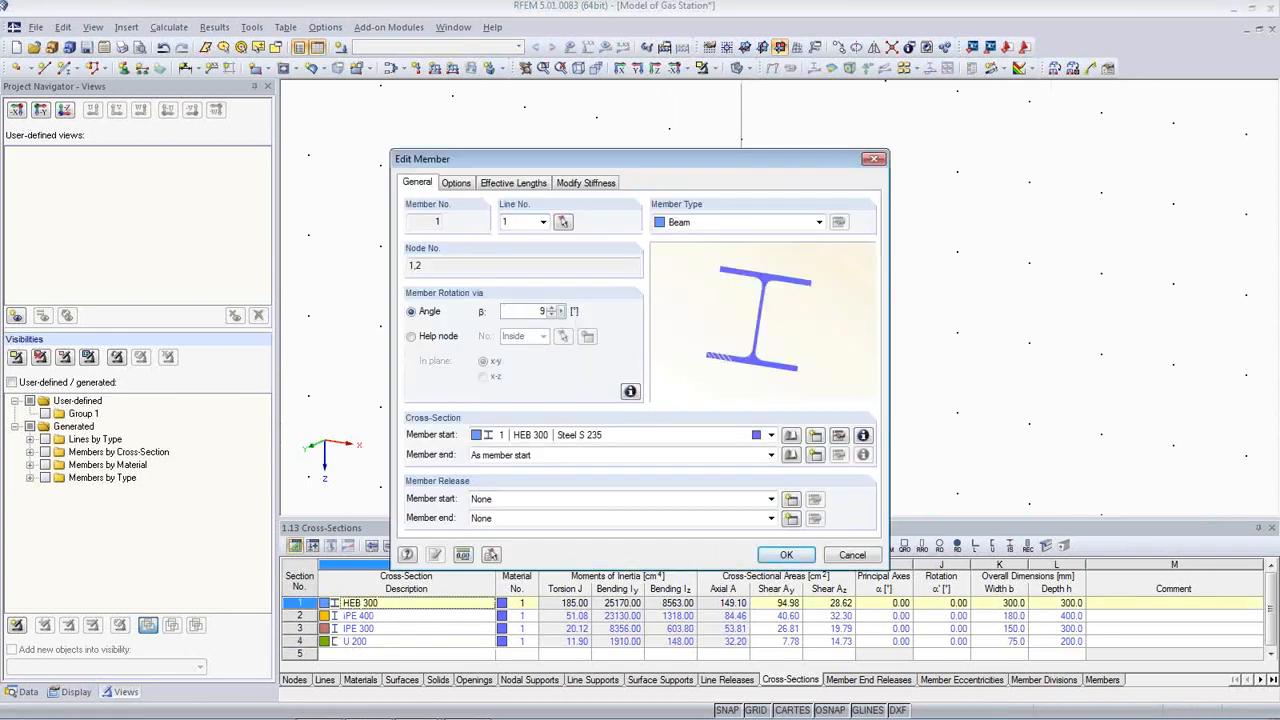
left_click(786, 556)
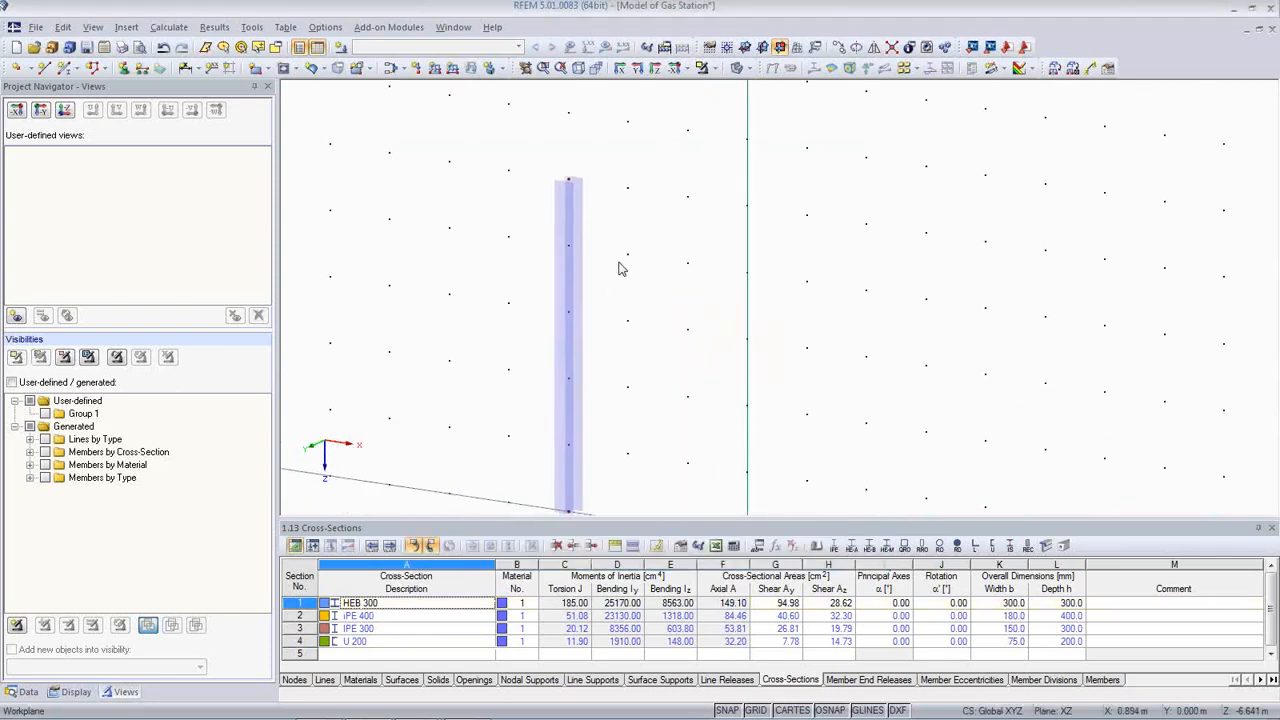
Move the work plane origin to the column's top node and set the work plane to XY
scroll(618, 268, "down", 2)
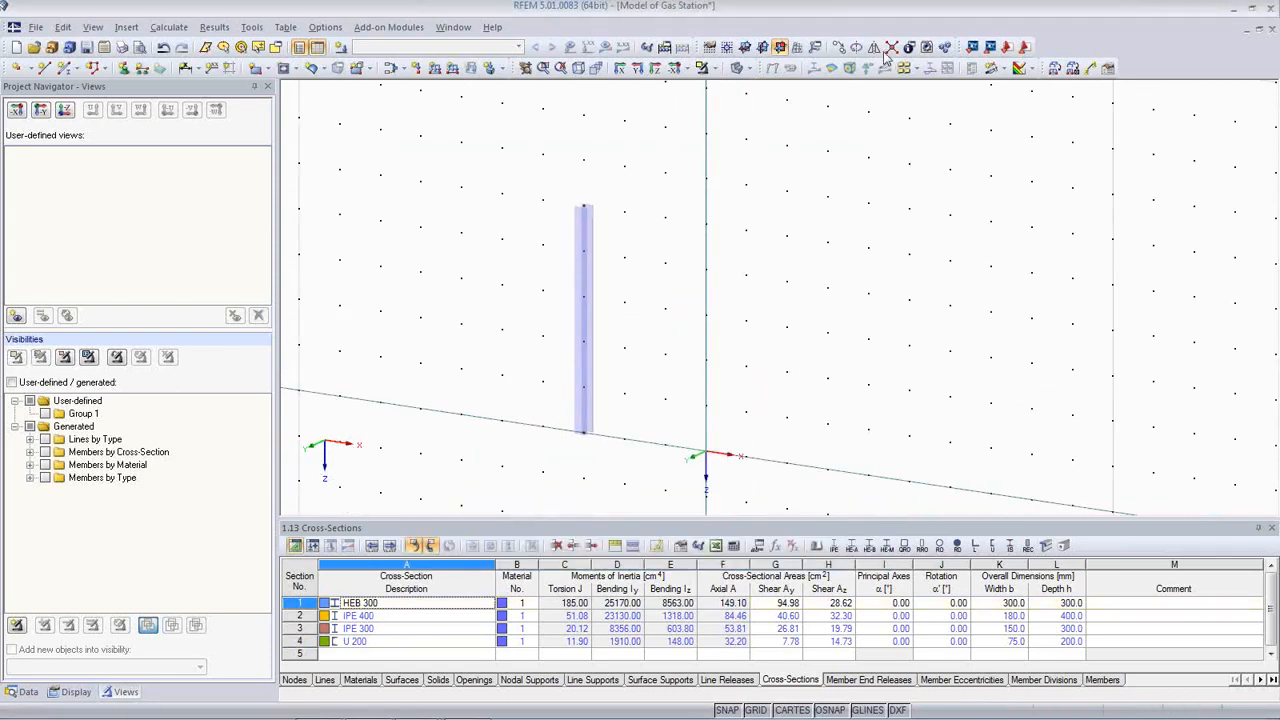
left_click(731, 46)
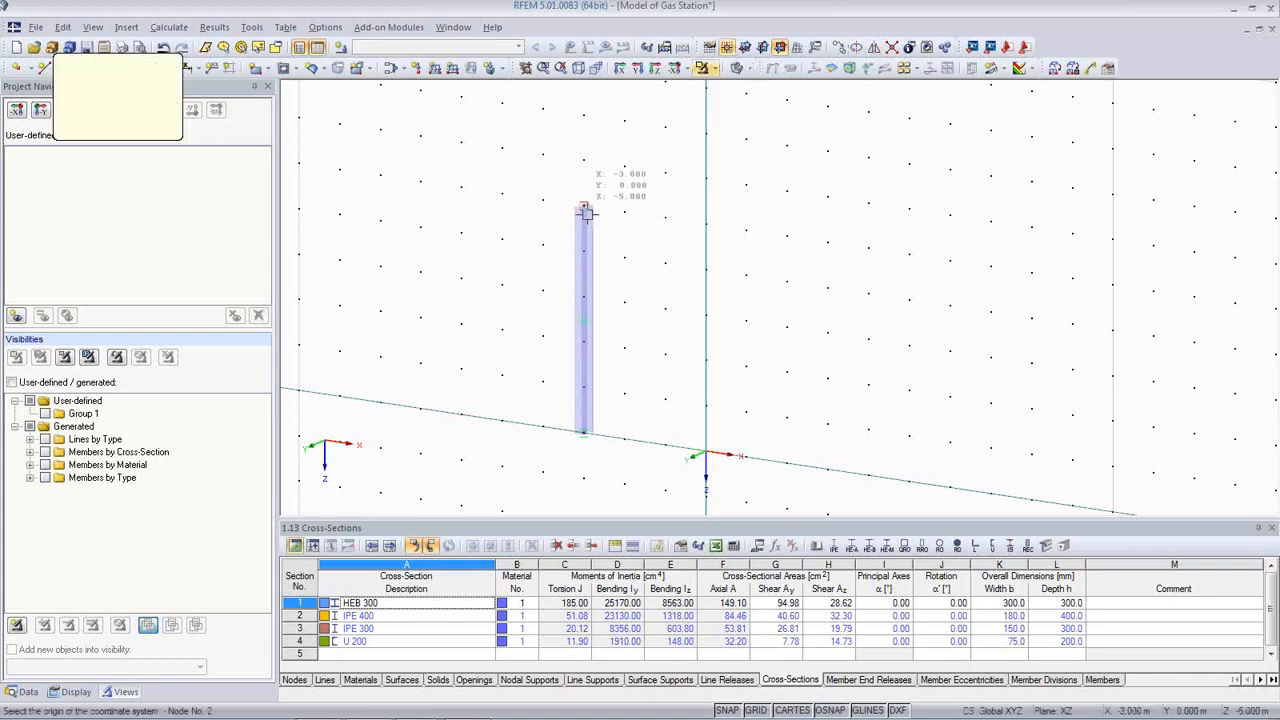
left_click(585, 209)
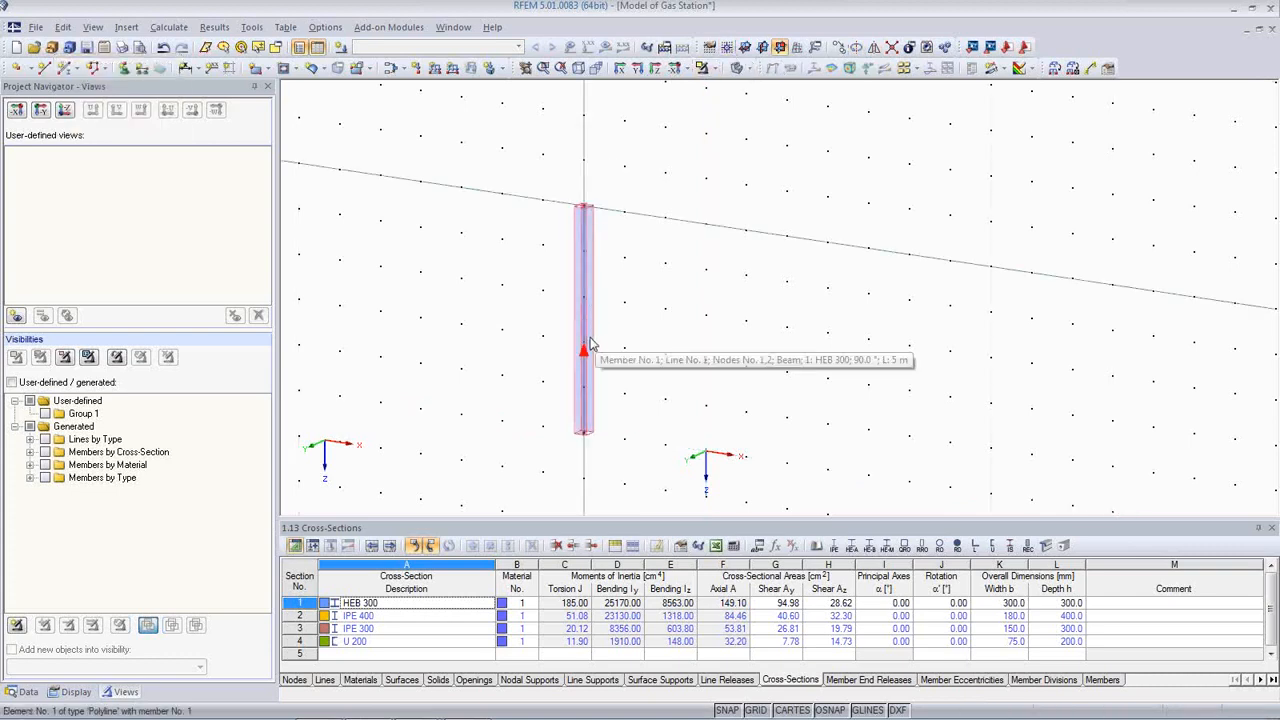
left_click(744, 47)
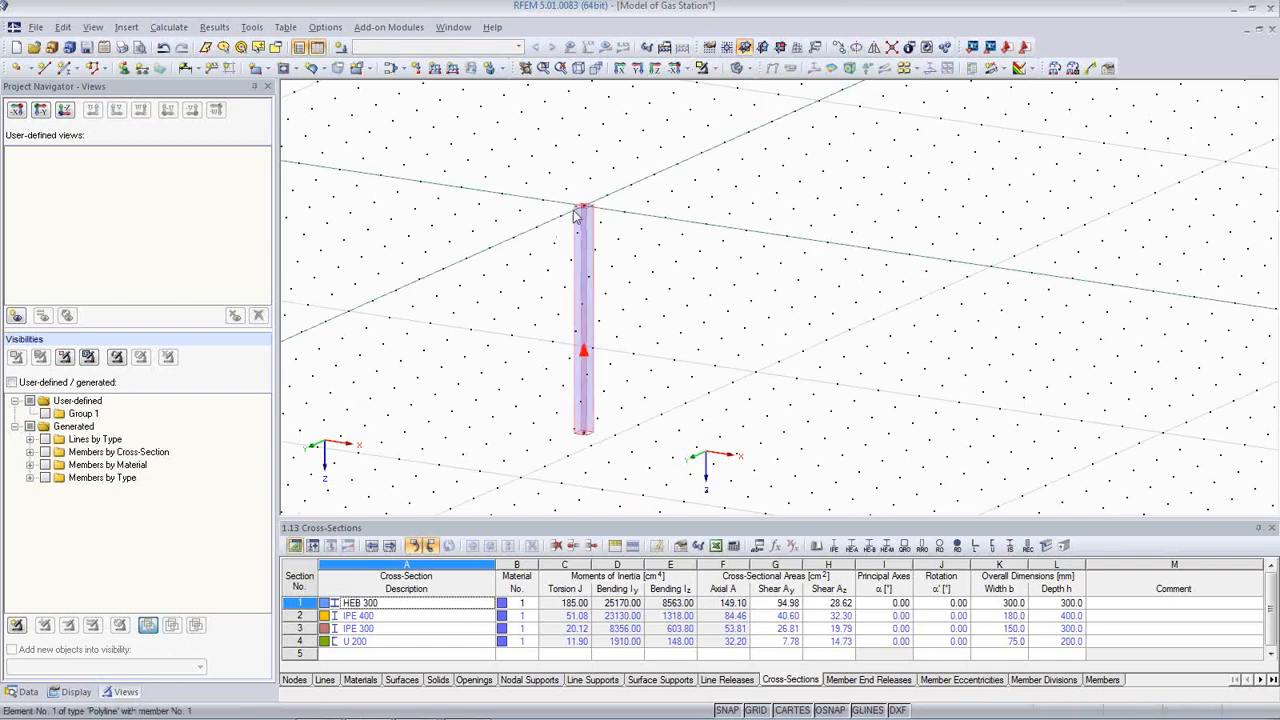
Draw a 4 m beam member with section IPE 400 from the column's top node in the positive Y direction
left_click(63, 67)
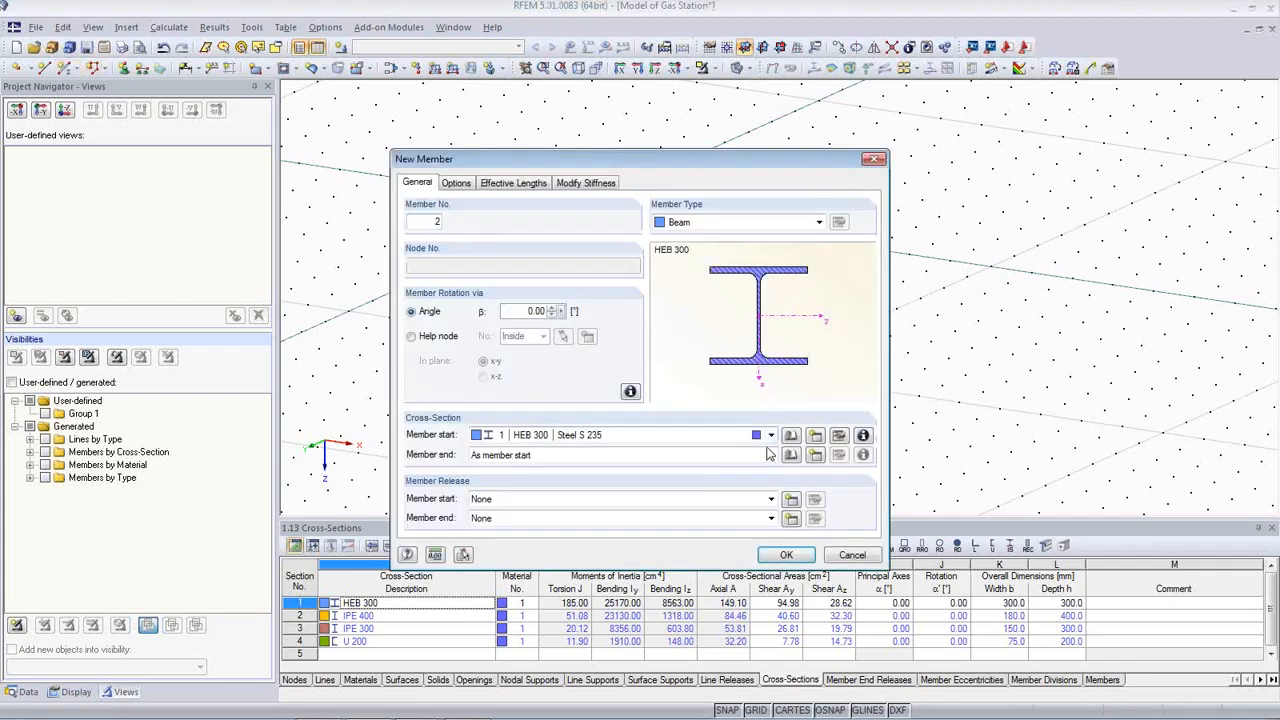
left_click(771, 436)
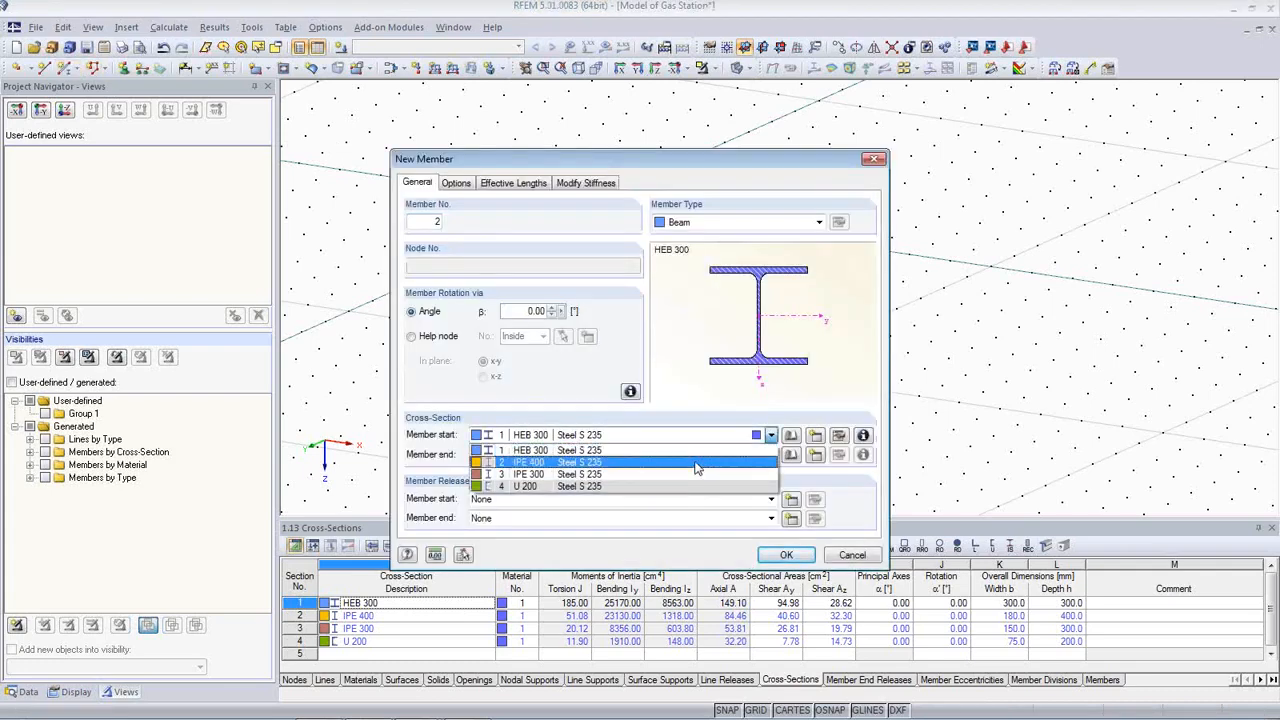
left_click(697, 463)
left_click(786, 556)
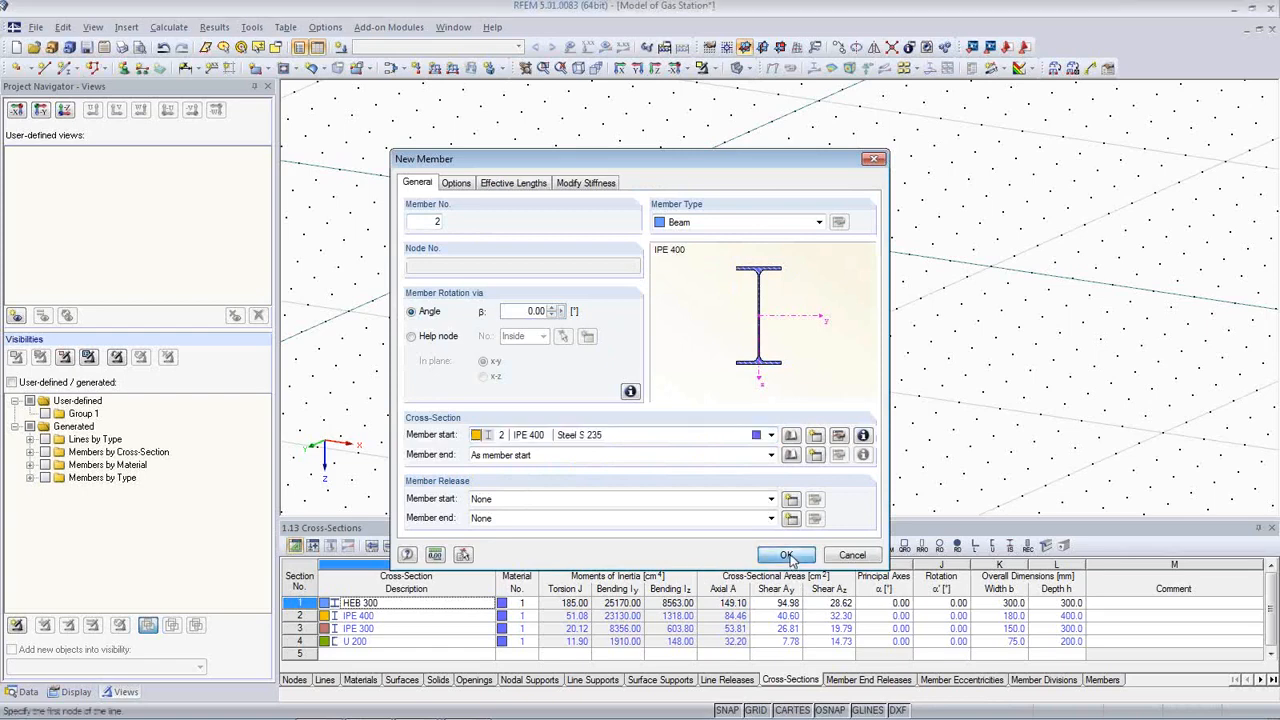
left_click(583, 206)
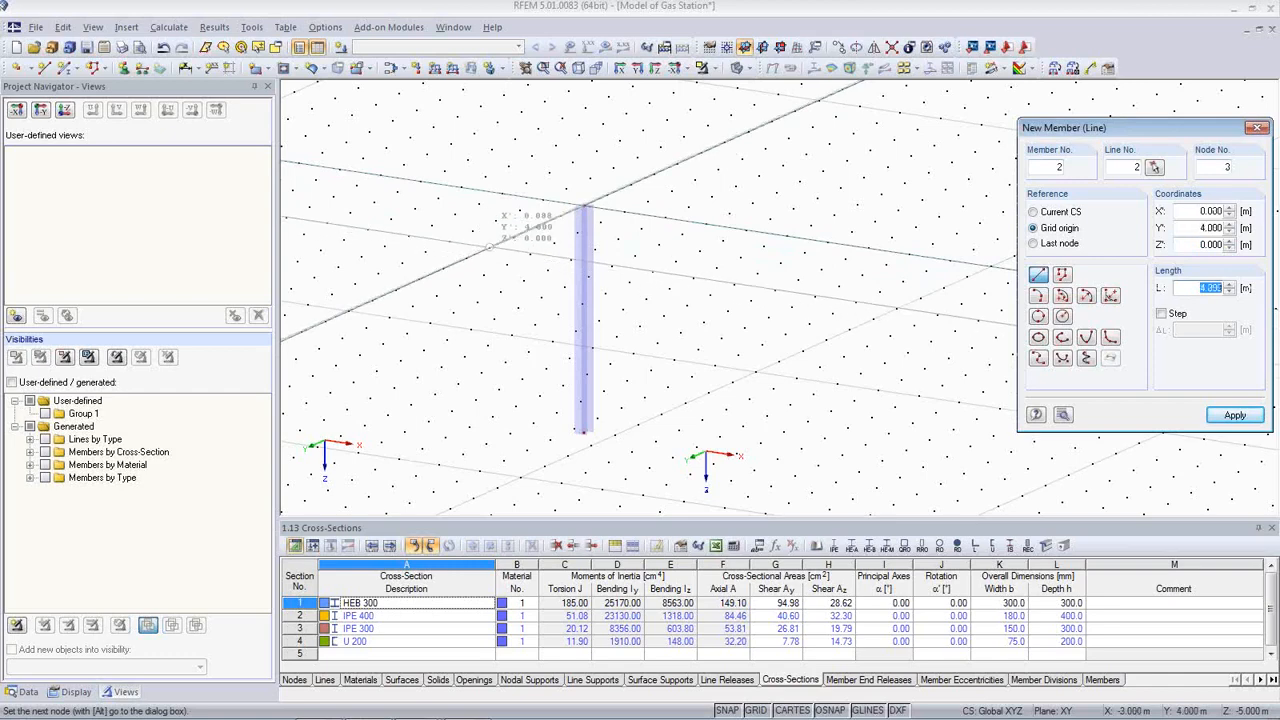
left_click(489, 247)
right_click(496, 298)
scroll(497, 300, "up", 3)
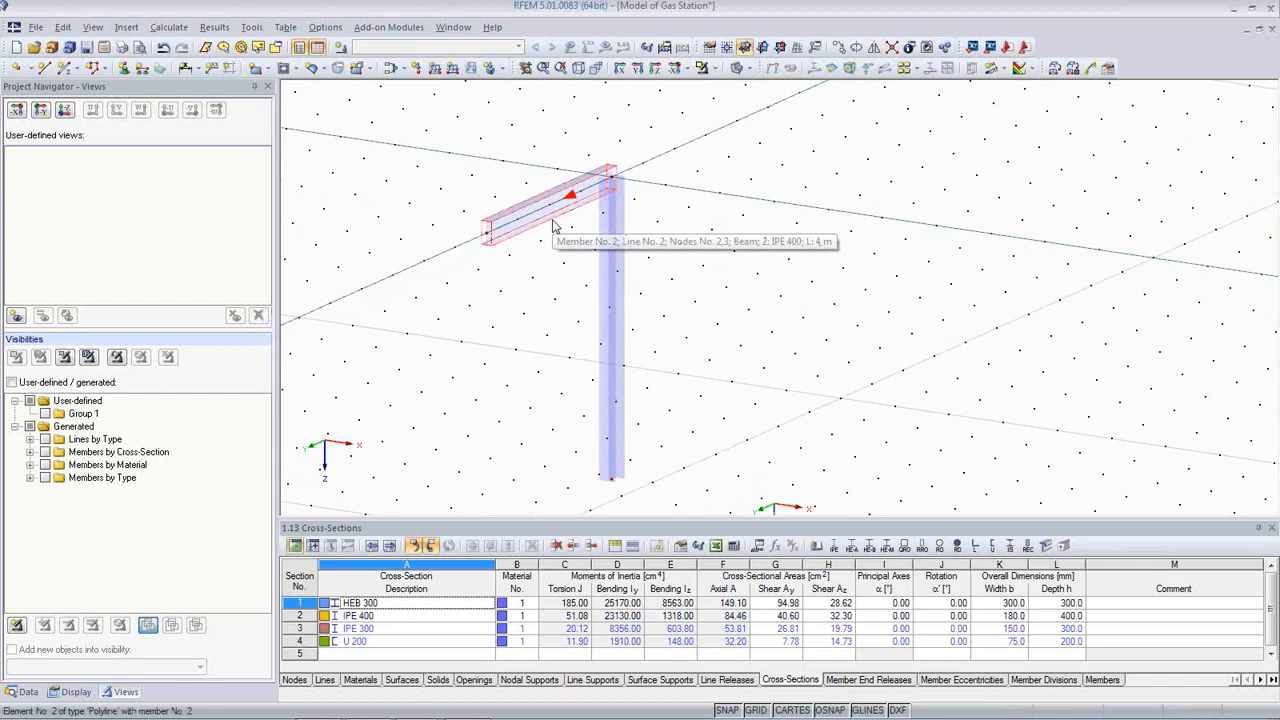
scroll(563, 249, "down", 2)
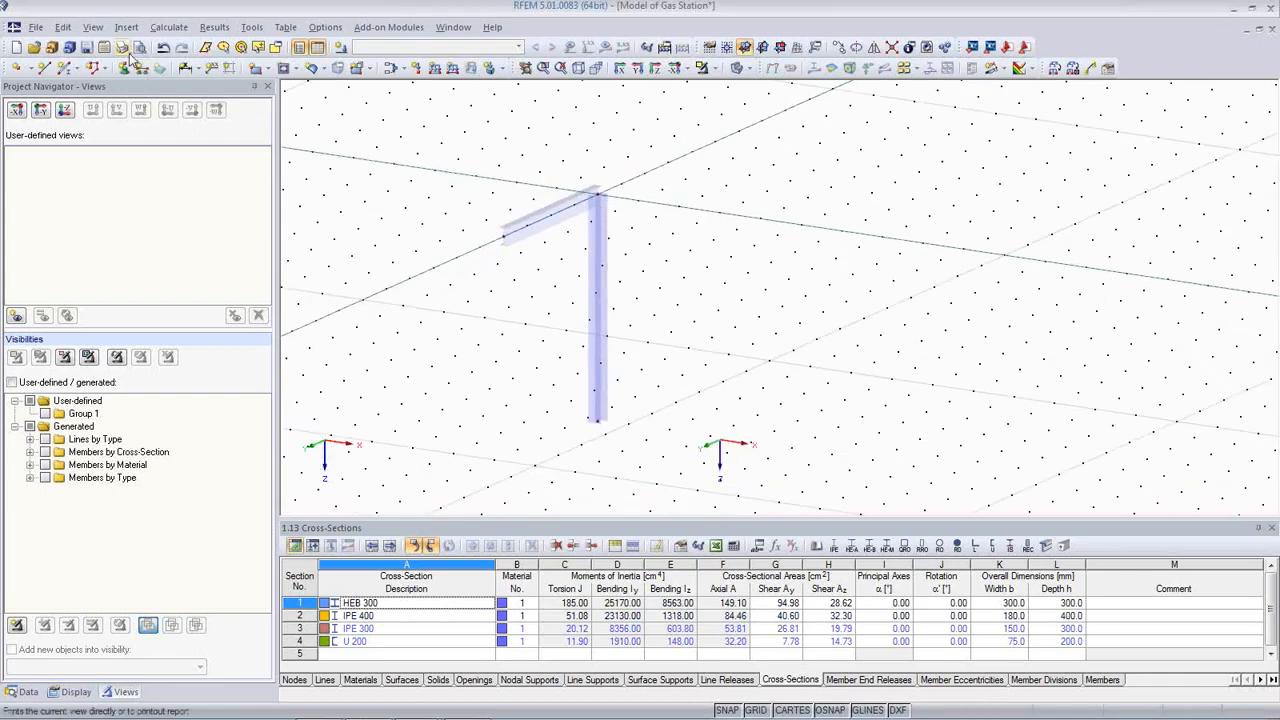
Draw a 4 m beam member with section IPE 400 from the column's top node in the negative Y direction
left_click(63, 68)
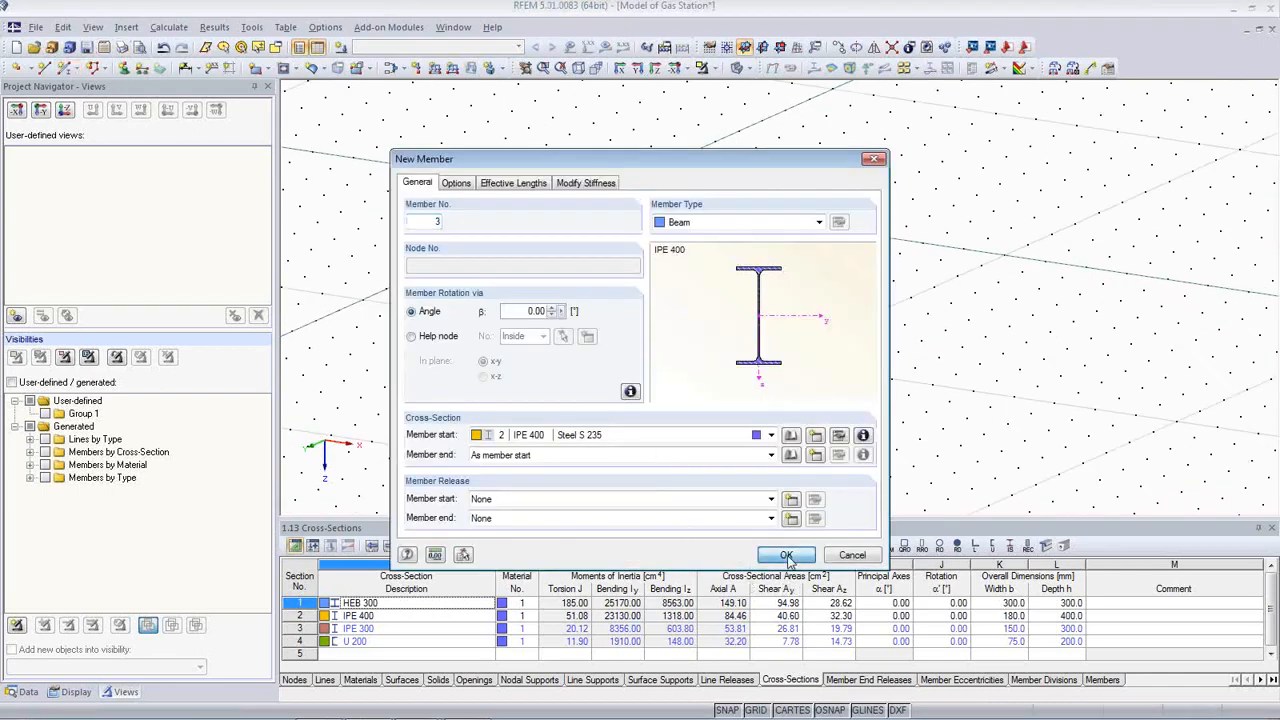
left_click(787, 556)
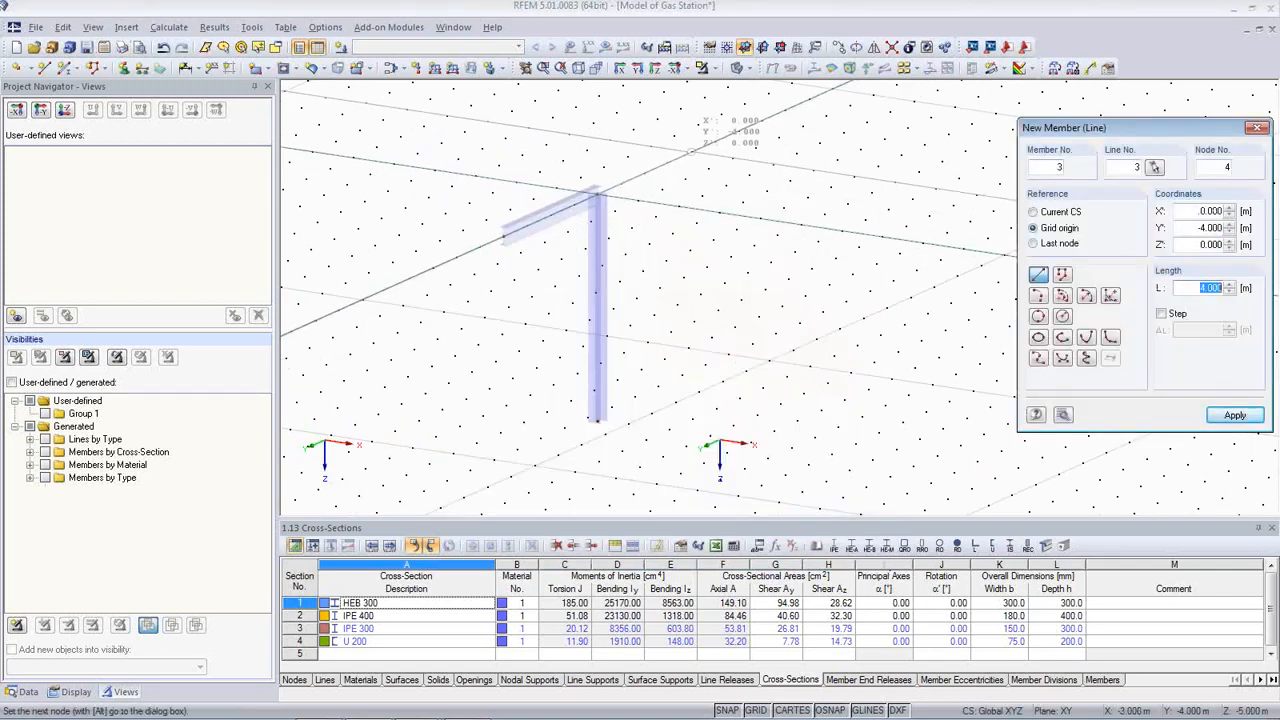
left_click(690, 150)
middle_click_drag(681, 325, 659, 345)
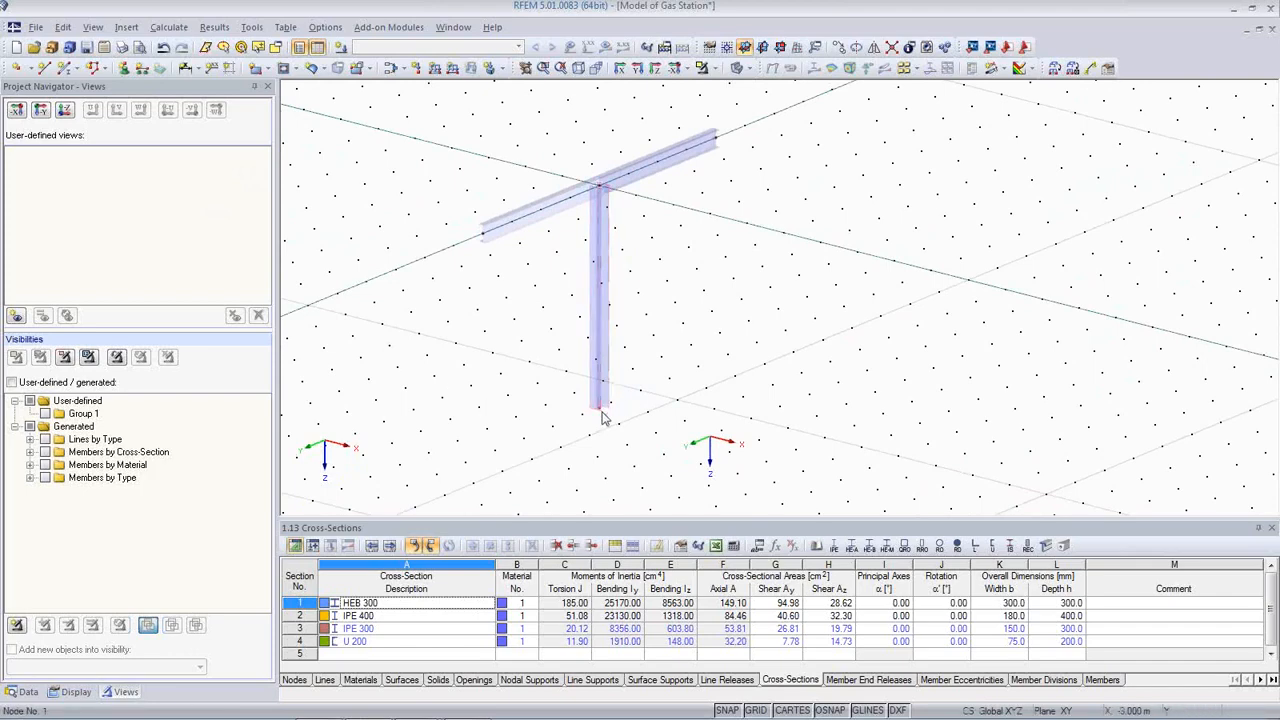
Place a rigid nodal support on the base node of the HEB 300 column
left_click(123, 68)
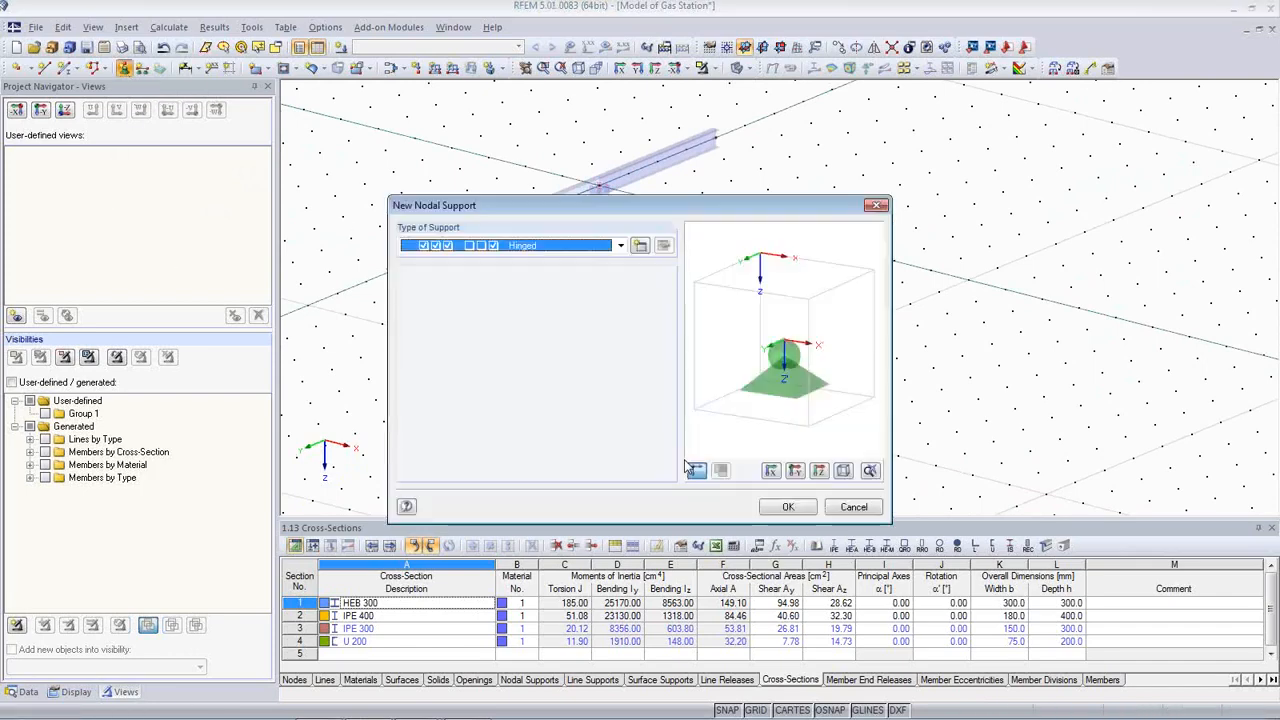
left_click(585, 246)
left_click(573, 273)
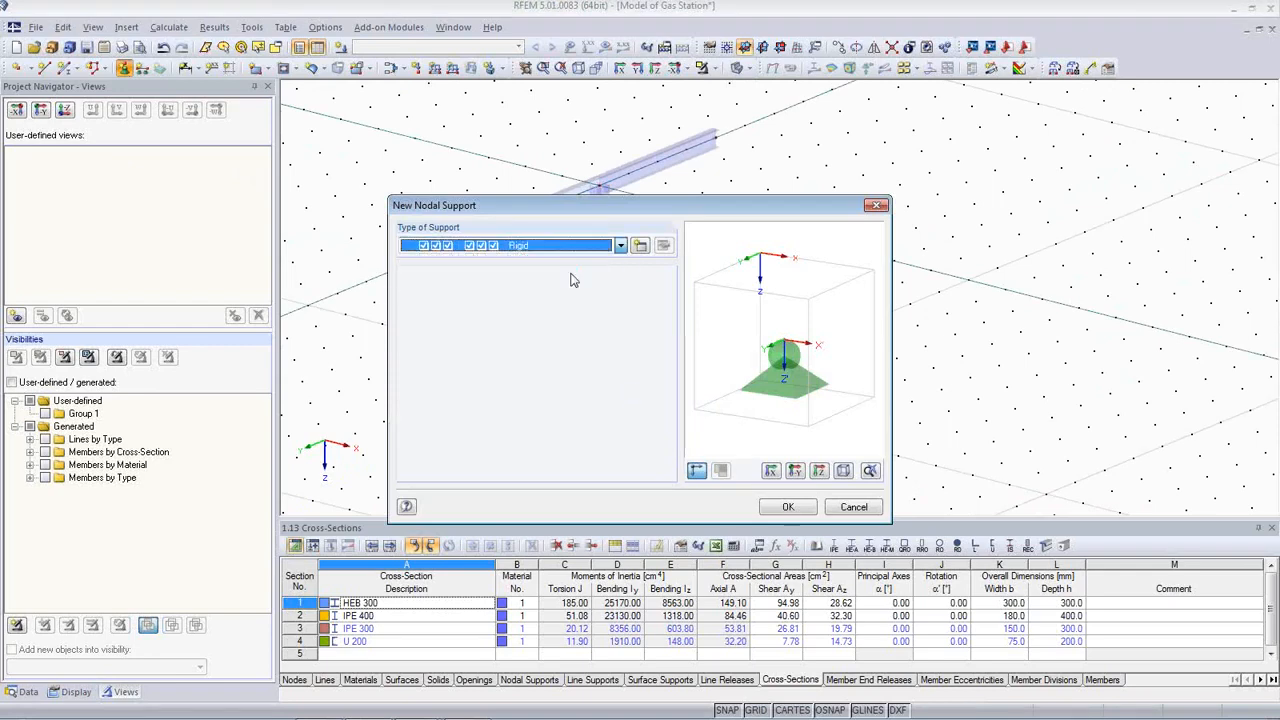
left_click(789, 508)
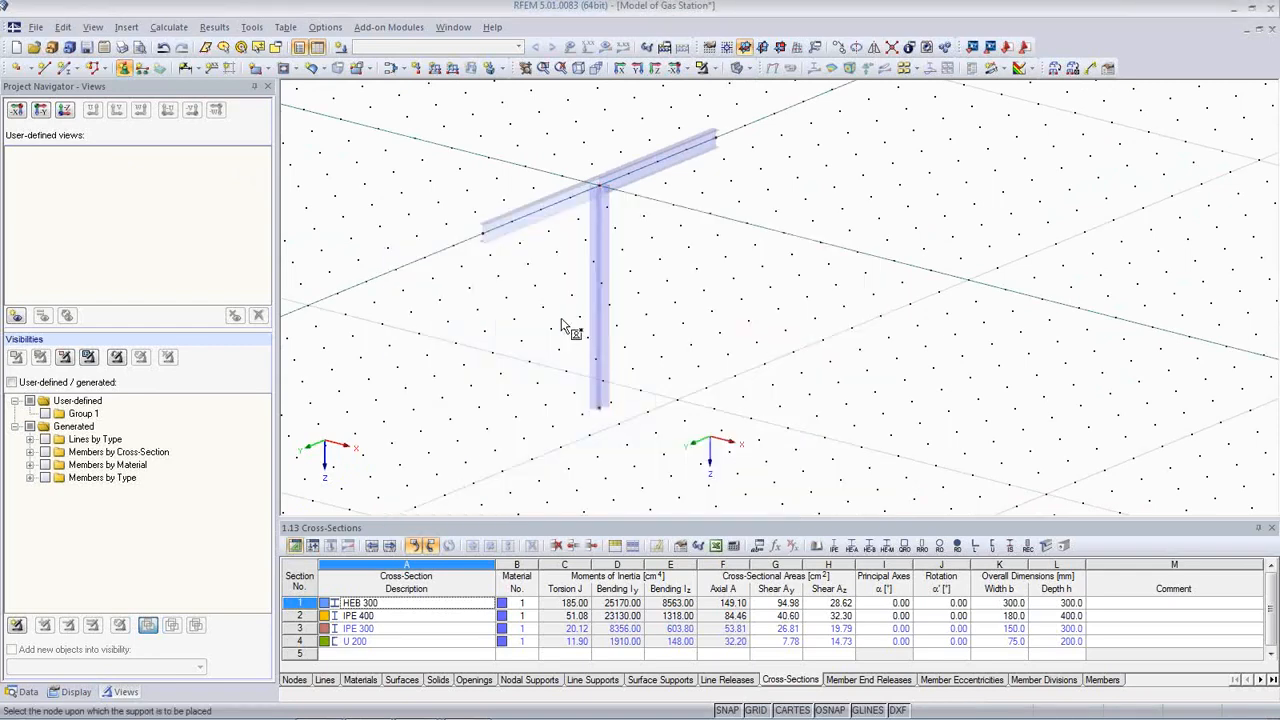
left_click(600, 410)
right_click(660, 458)
scroll(689, 403, "up", 1)
scroll(692, 403, "down", 4)
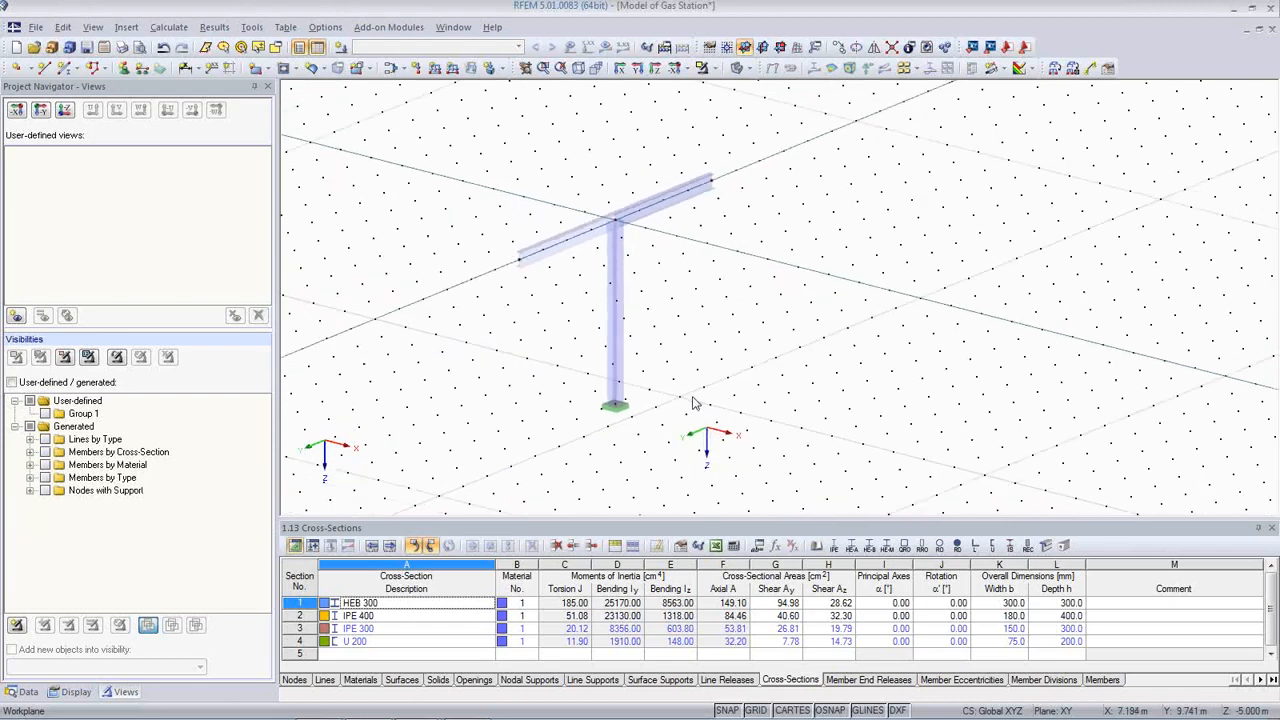
Select the whole T-shaped frame with its support and move the work plane origin to the column's base node
left_click_drag(420, 150, 800, 462)
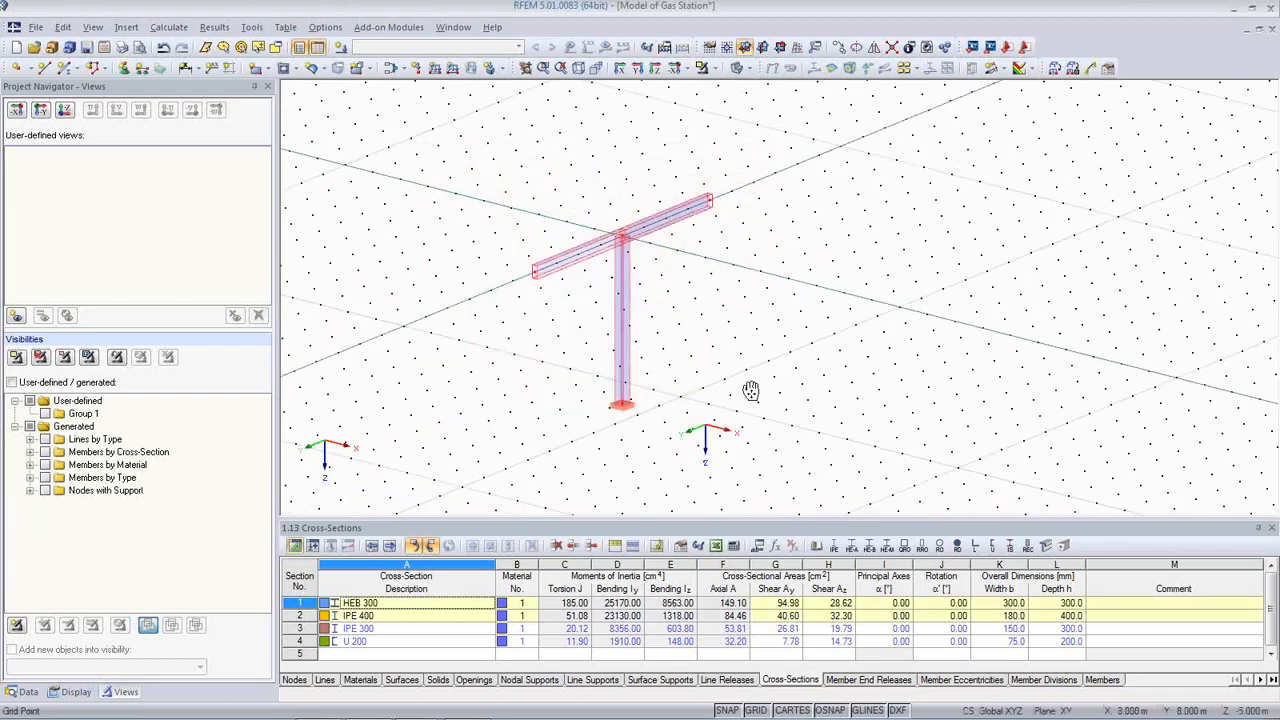
middle_click_drag(751, 390, 699, 303)
left_click(738, 67)
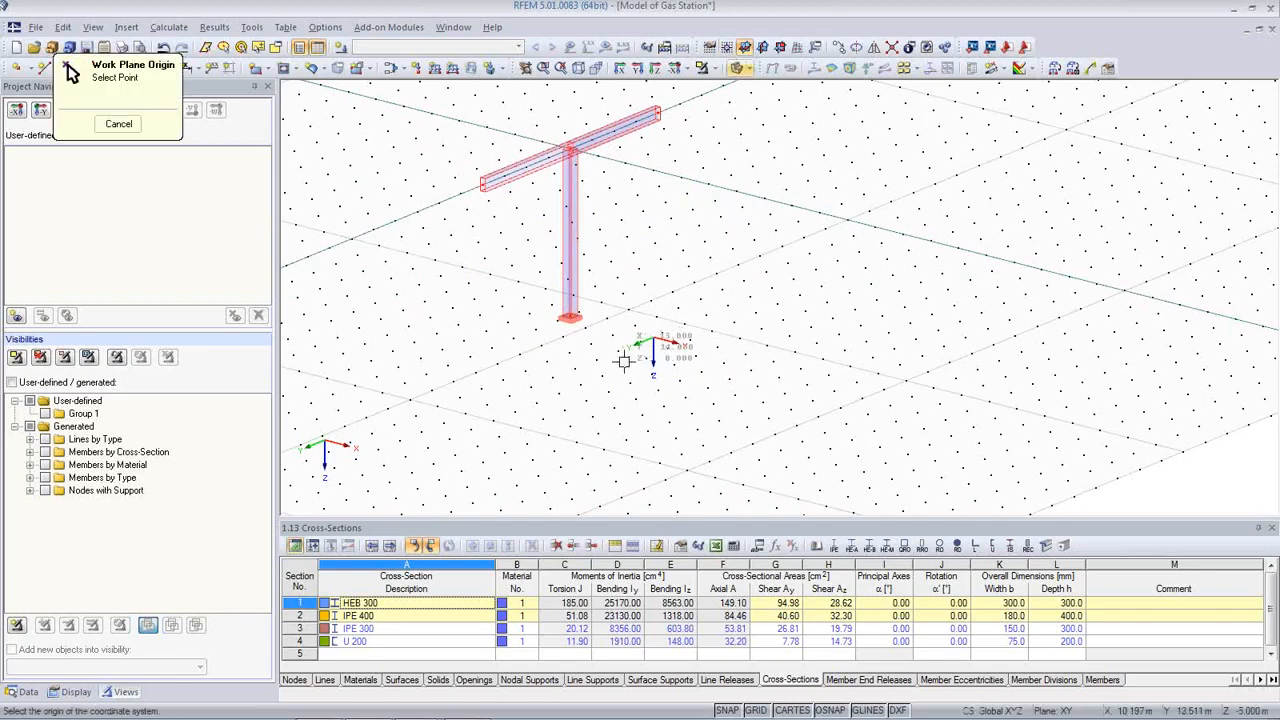
left_click(627, 367)
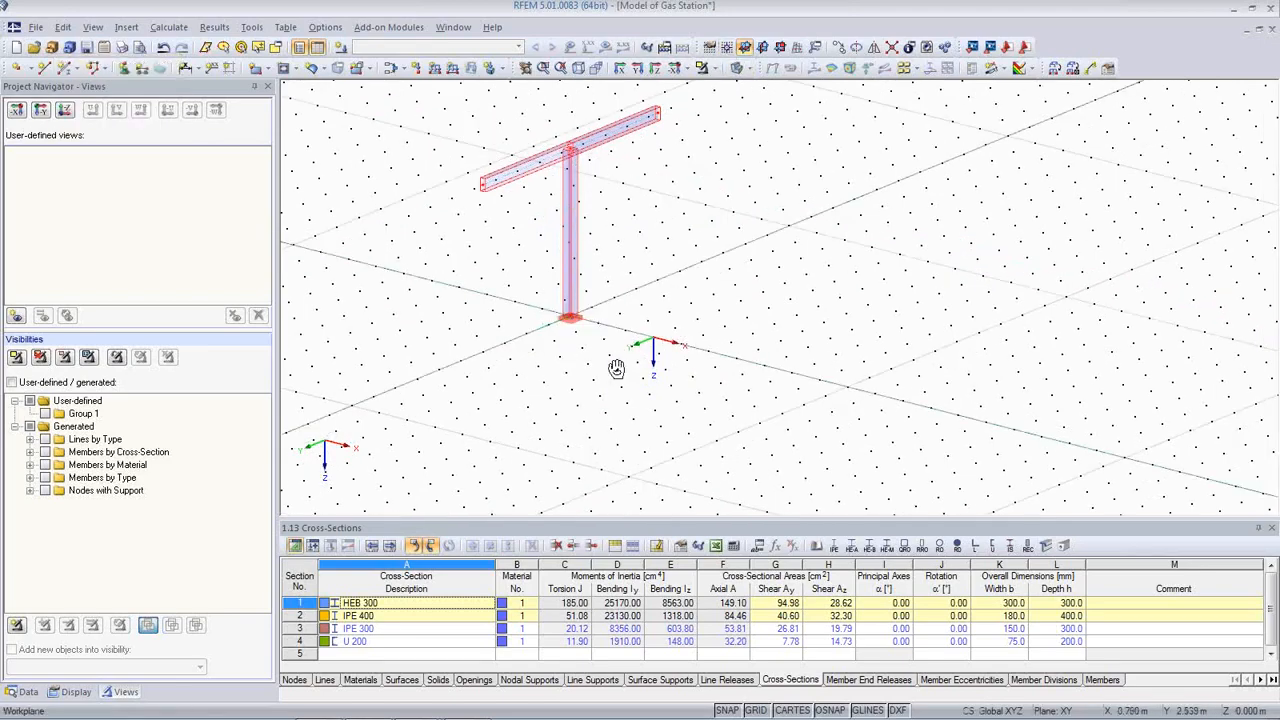
middle_click_drag(616, 368, 676, 394, "ctrl")
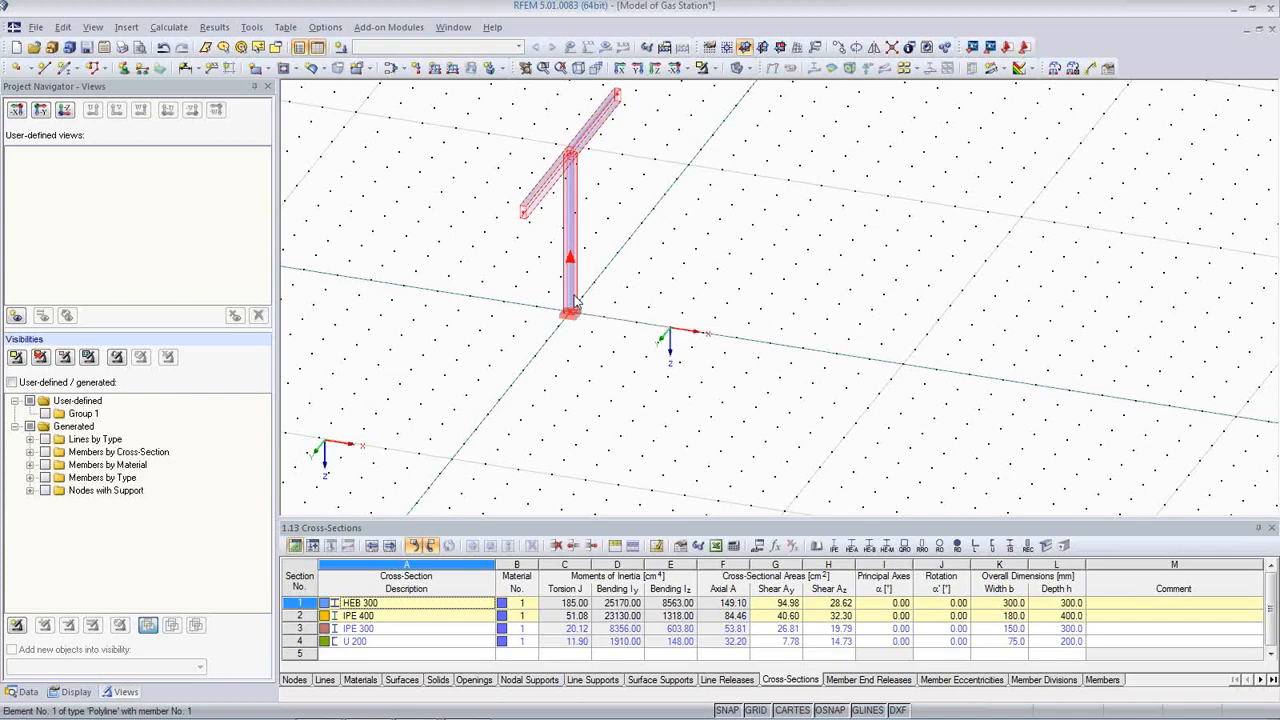
Try to copy the selected frame along the X axis to X 3, Y 0 m, and undo the result
left_click_drag(575, 300, 770, 358)
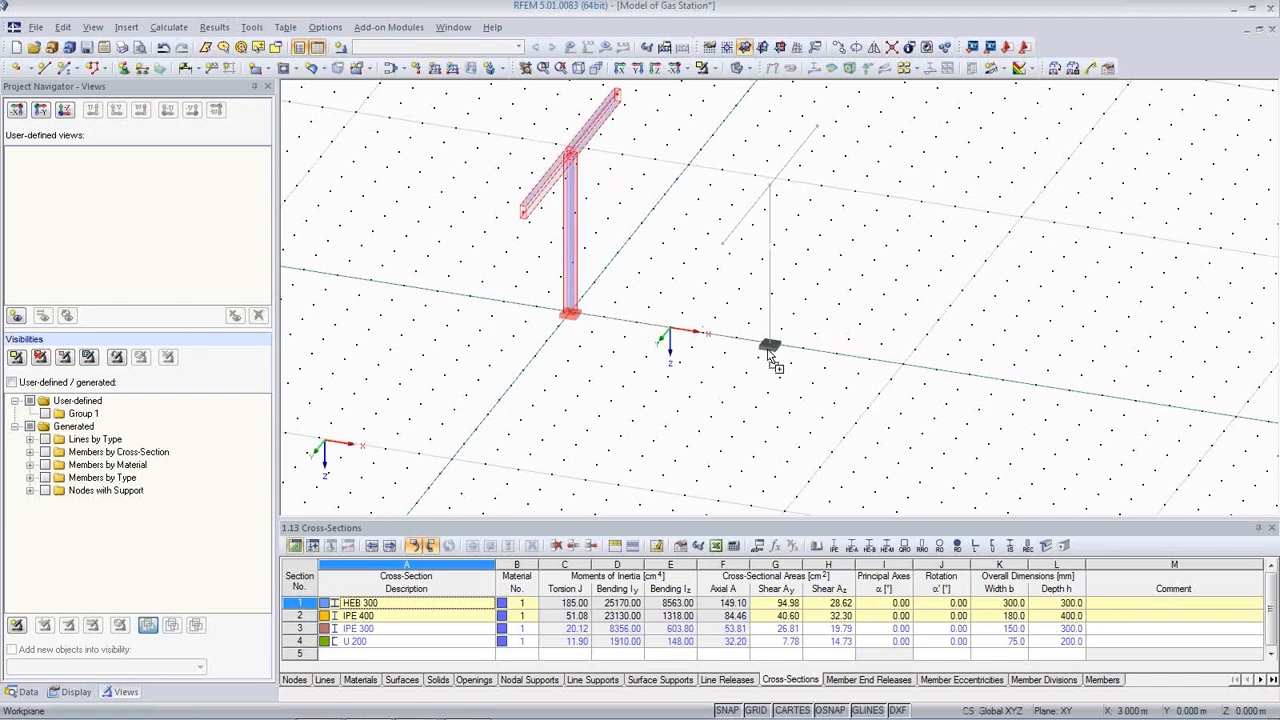
left_click_drag(769, 352, 769, 353)
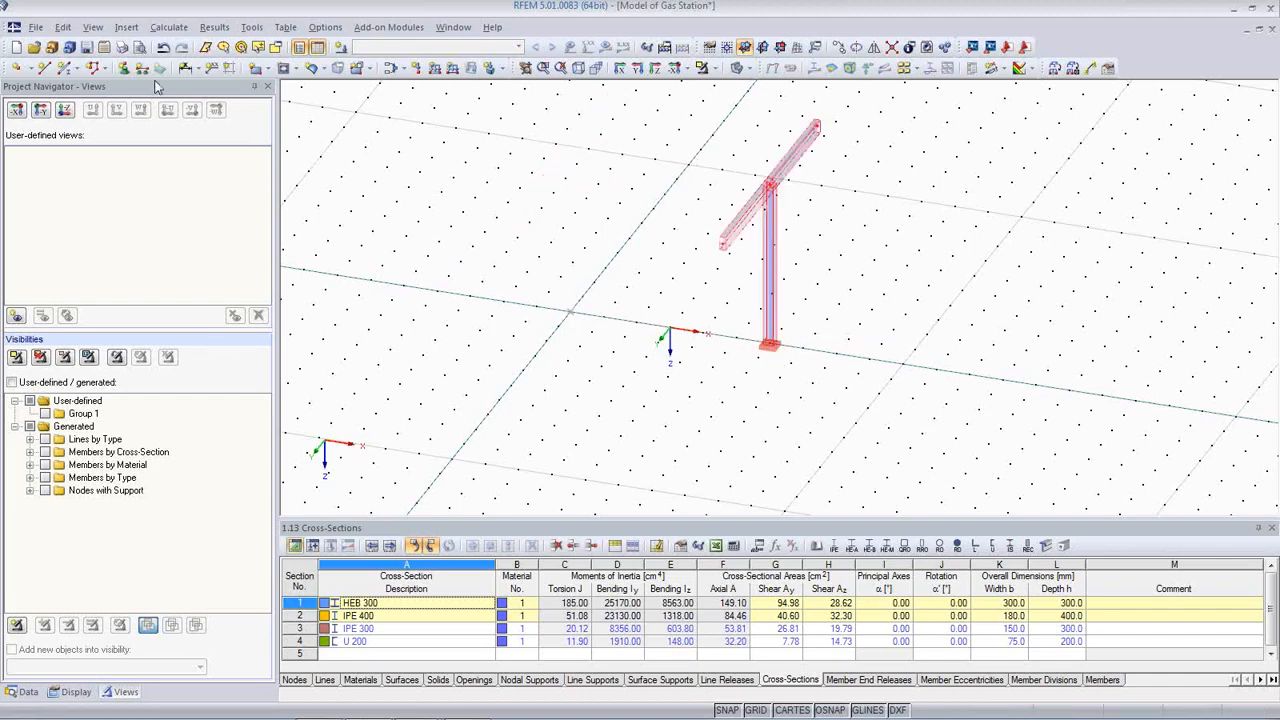
left_click(165, 49)
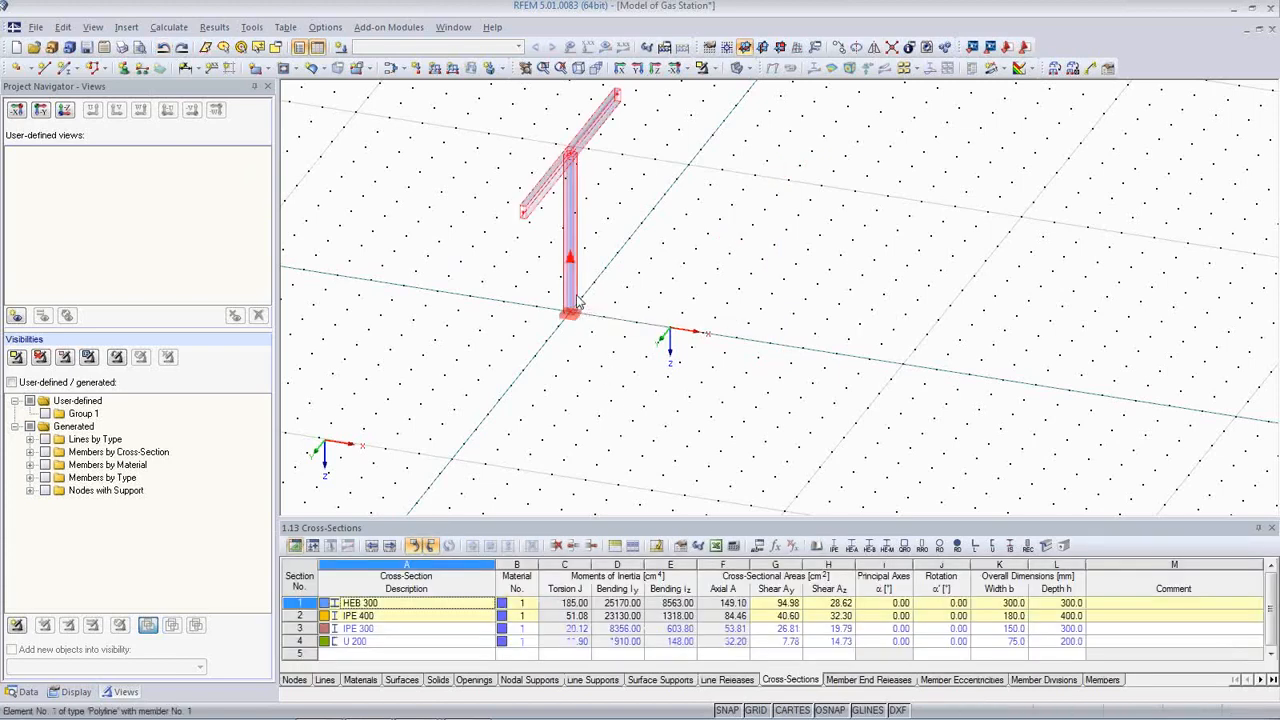
Copy the selected frame with its support along the X axis, placing the new column base at X 3, Y 0 m
left_click_drag(578, 298, 774, 358)
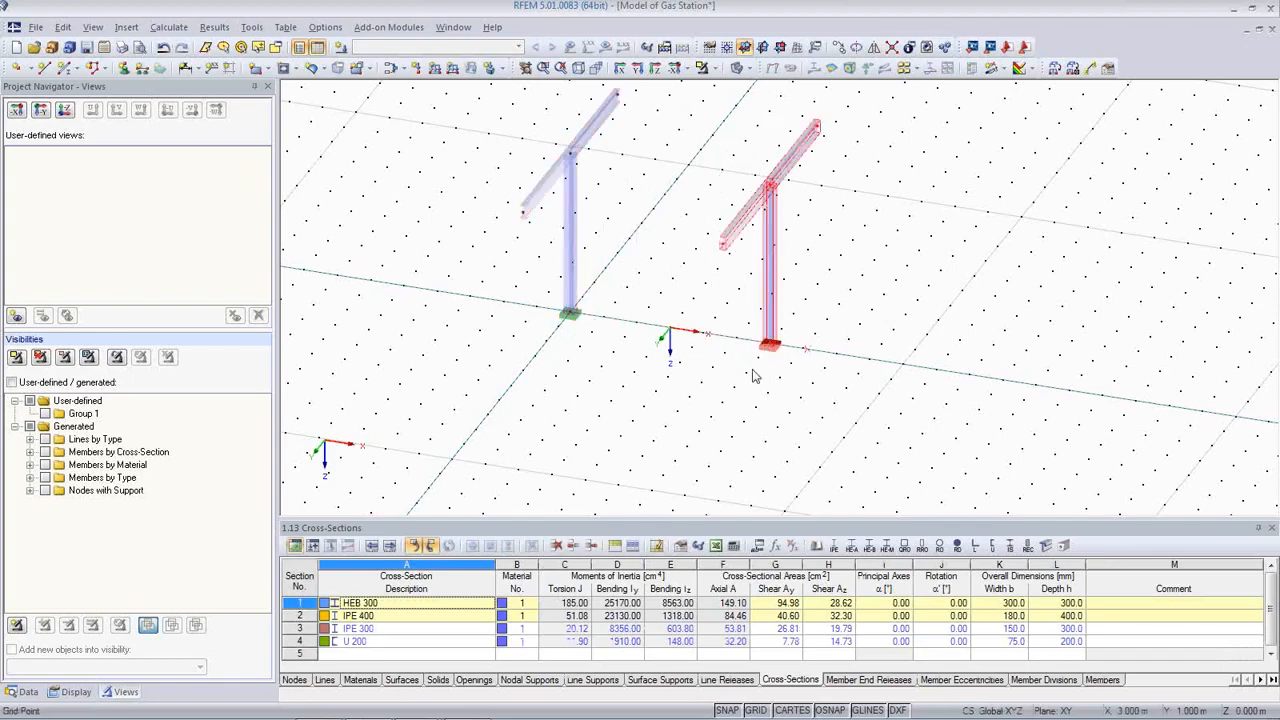
middle_click_drag(743, 376, 676, 403, "ctrl")
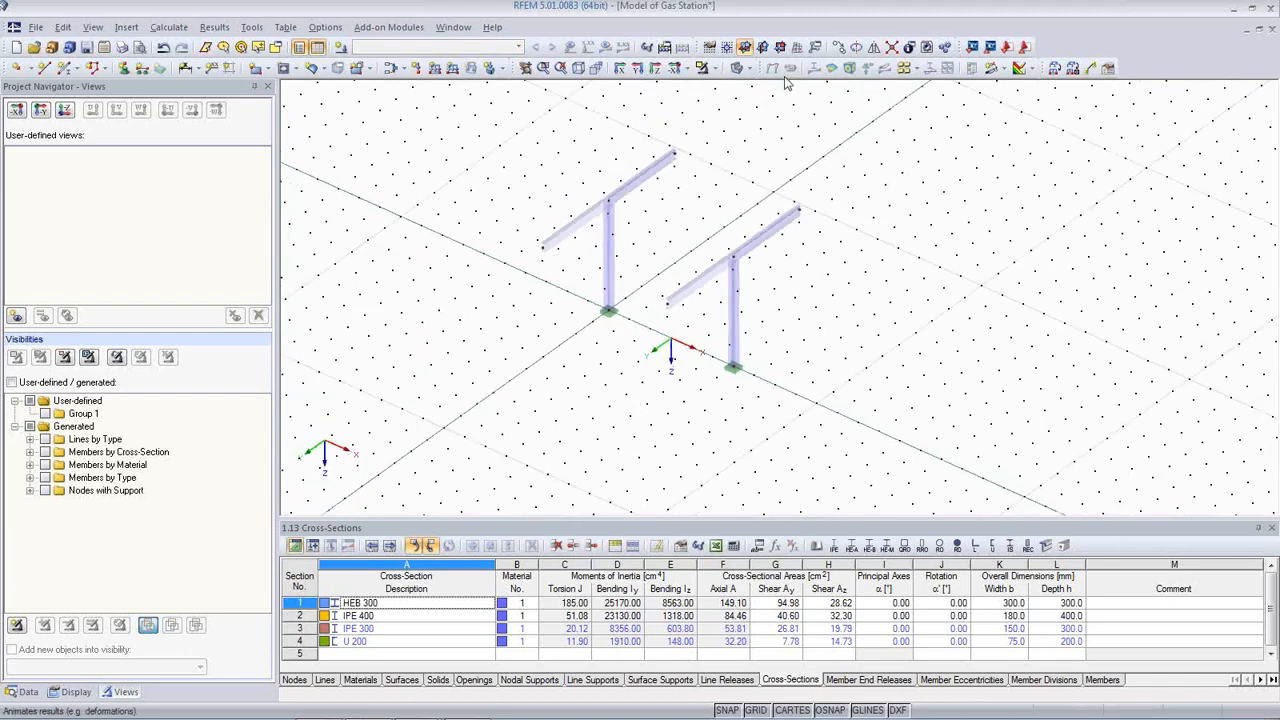
Move the work plane origin to the positive-Y end node of the copied frame's IPE 400 beam
left_click(726, 47)
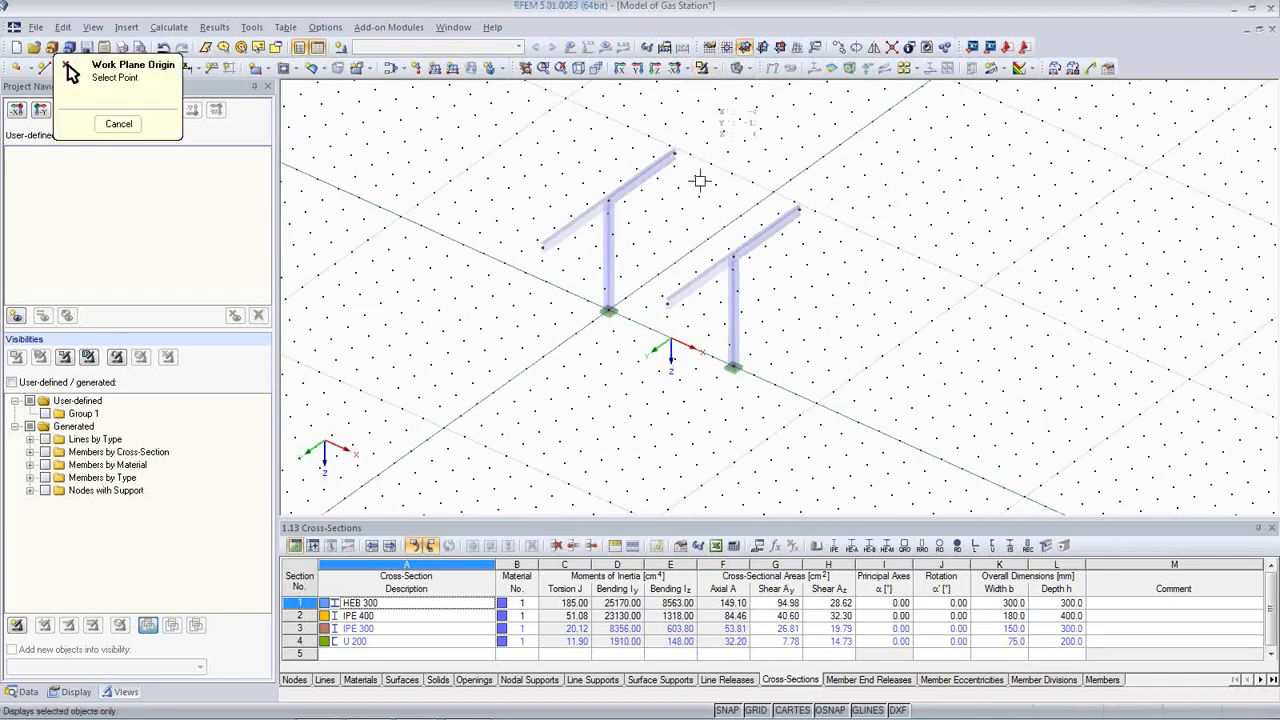
left_click(667, 302)
mouse_move(632, 451)
middle_mouse_down("ctrl")
mouse_move(606, 366)
mouse_move(614, 423)
mouse_move(644, 431)
middle_mouse_up("ctrl")
scroll(667, 387, "up", 3)
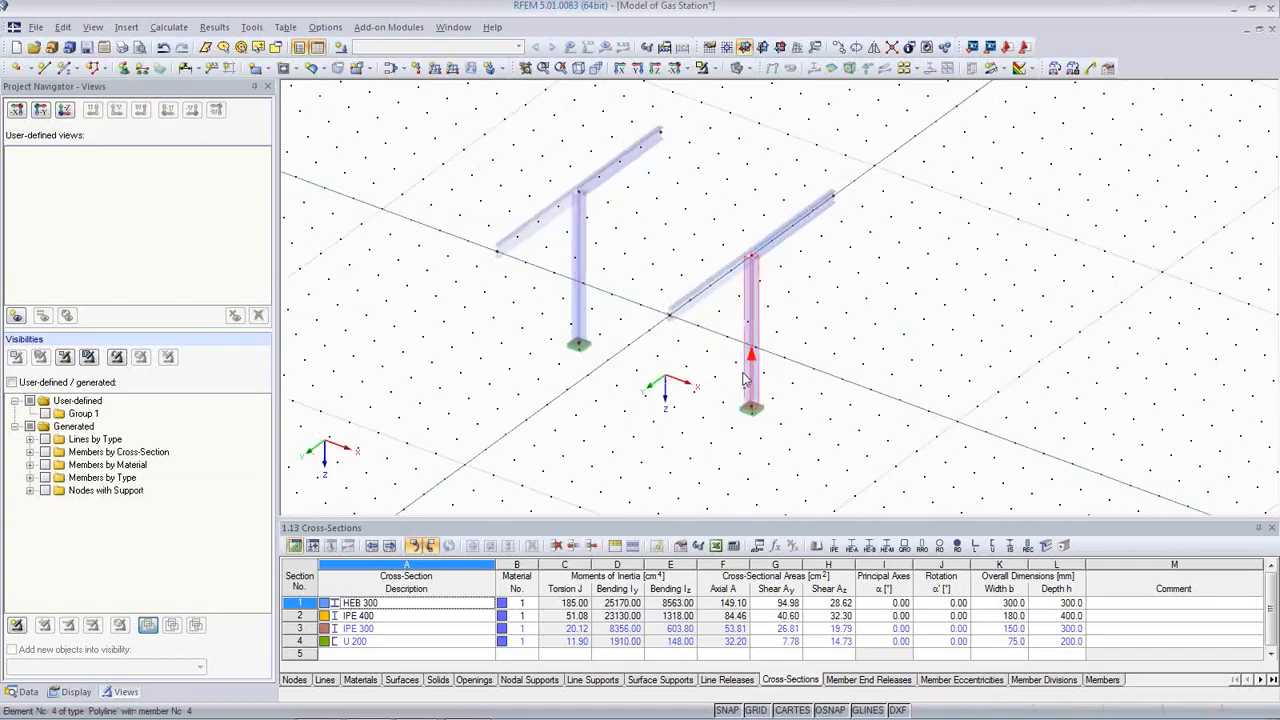
middle_click_drag(748, 376, 817, 399)
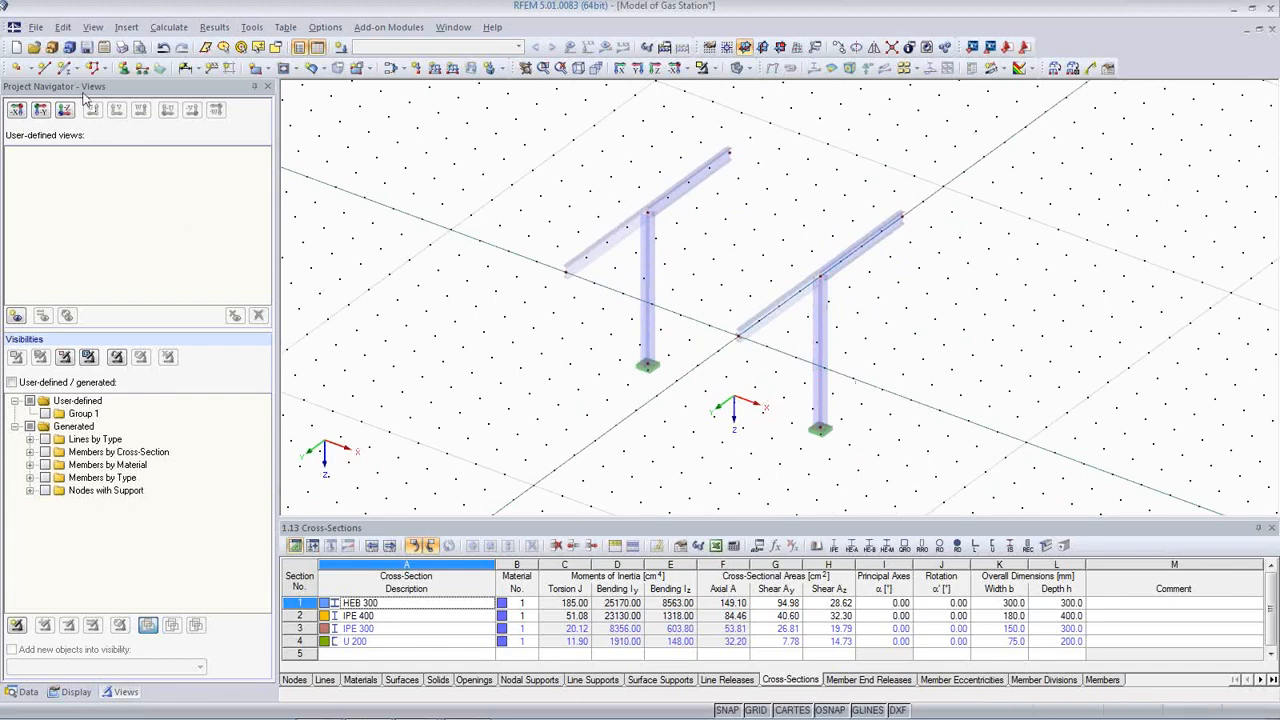
Draw three consecutive IPE 300 beam members along the work plane's X axis, with nodes at X 4, 0, -6 and -10 m
left_click(64, 67)
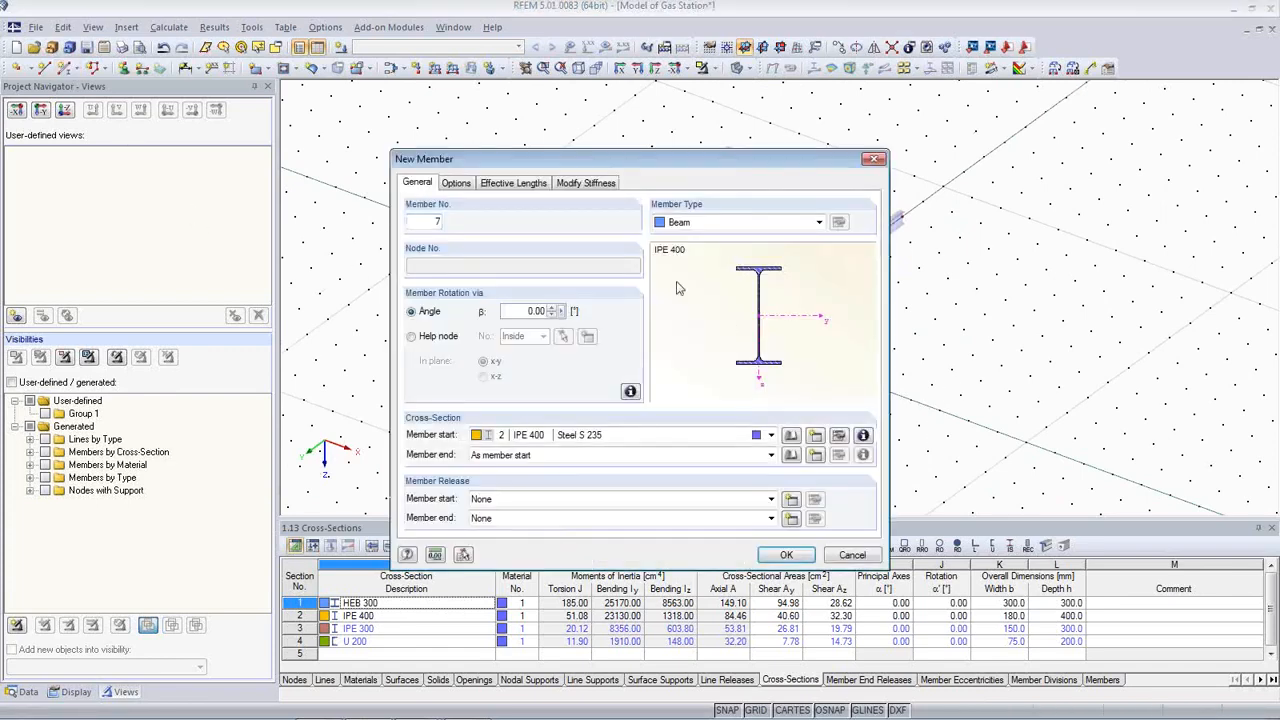
left_click(700, 437)
left_click(688, 472)
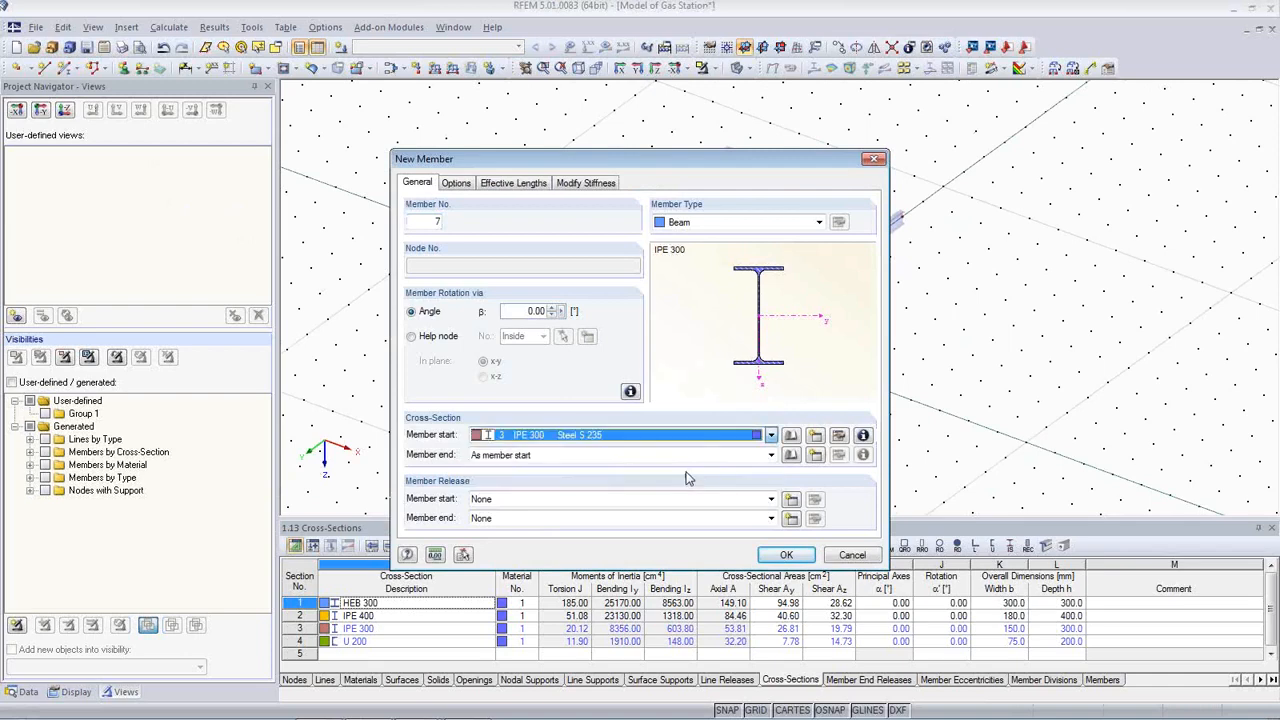
left_click(786, 556)
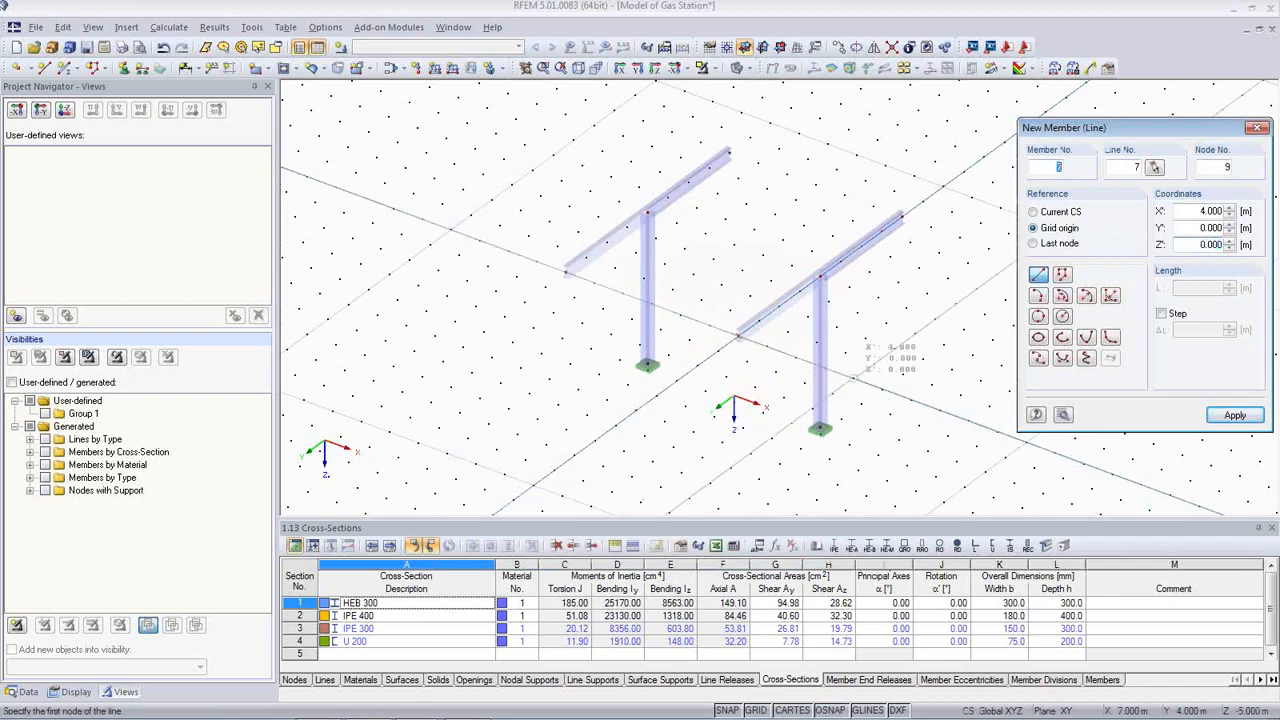
left_click(738, 336)
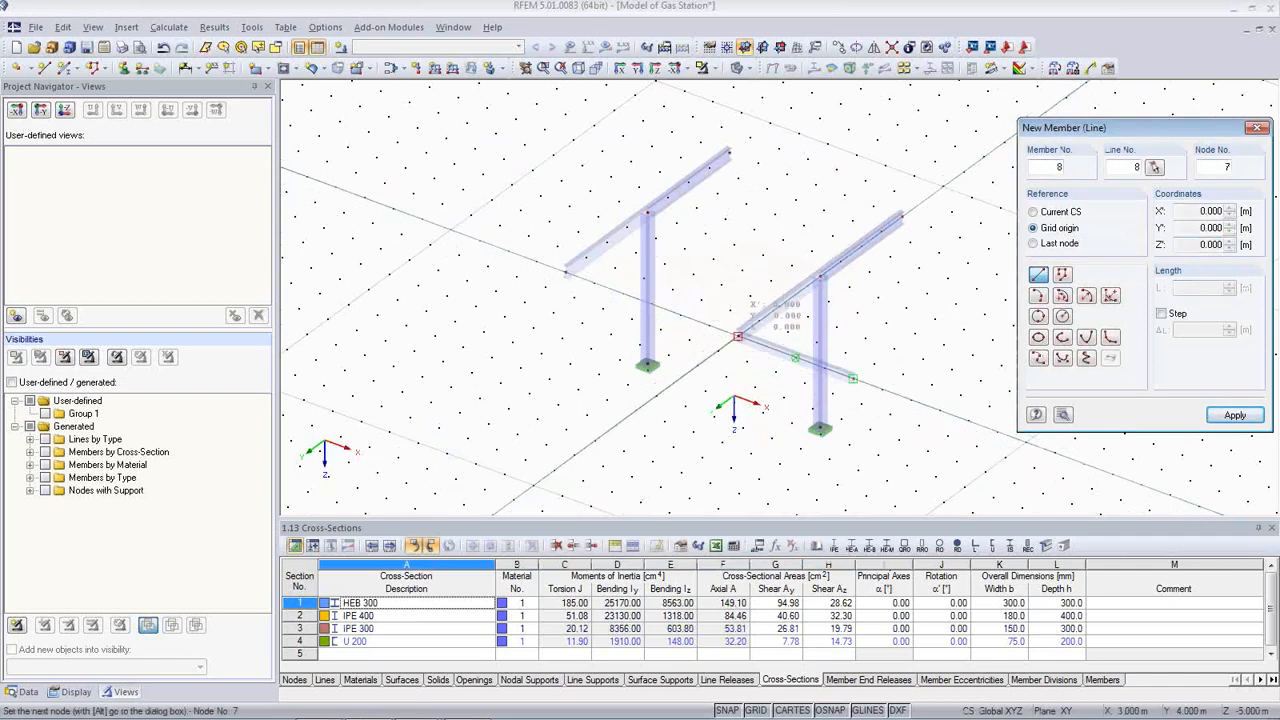
left_click(565, 272)
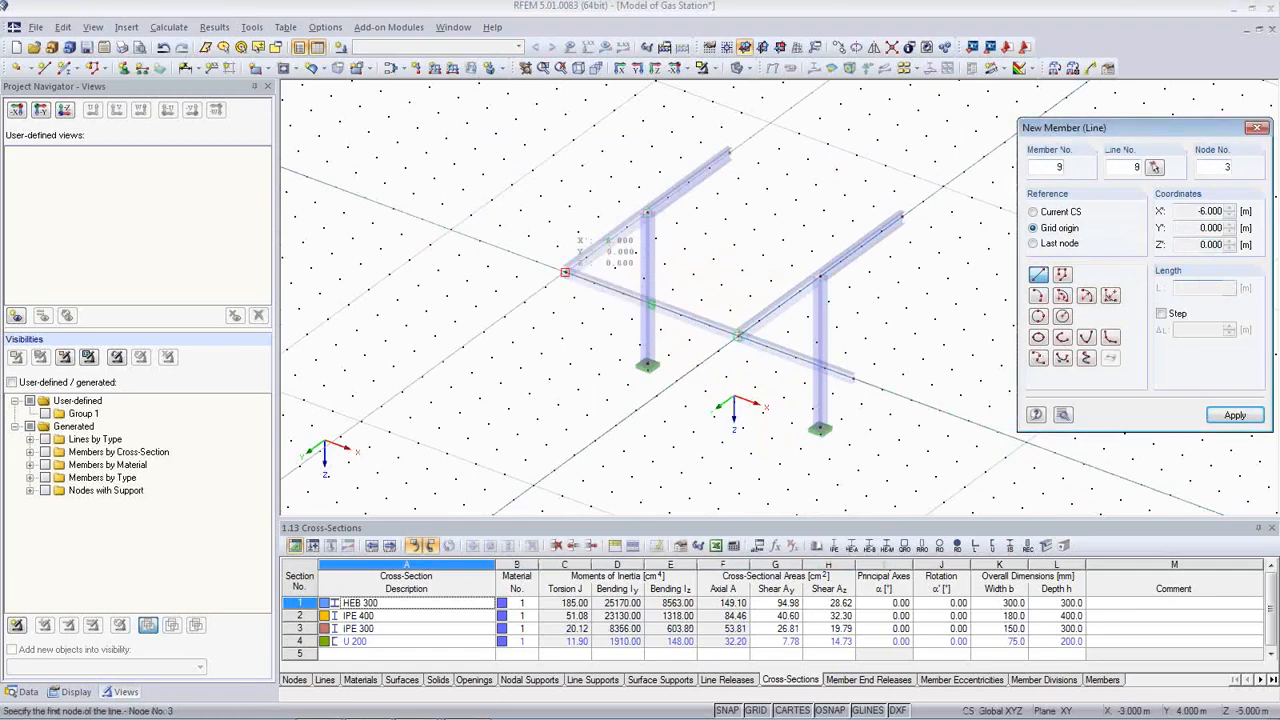
left_click(565, 272)
left_click(451, 229)
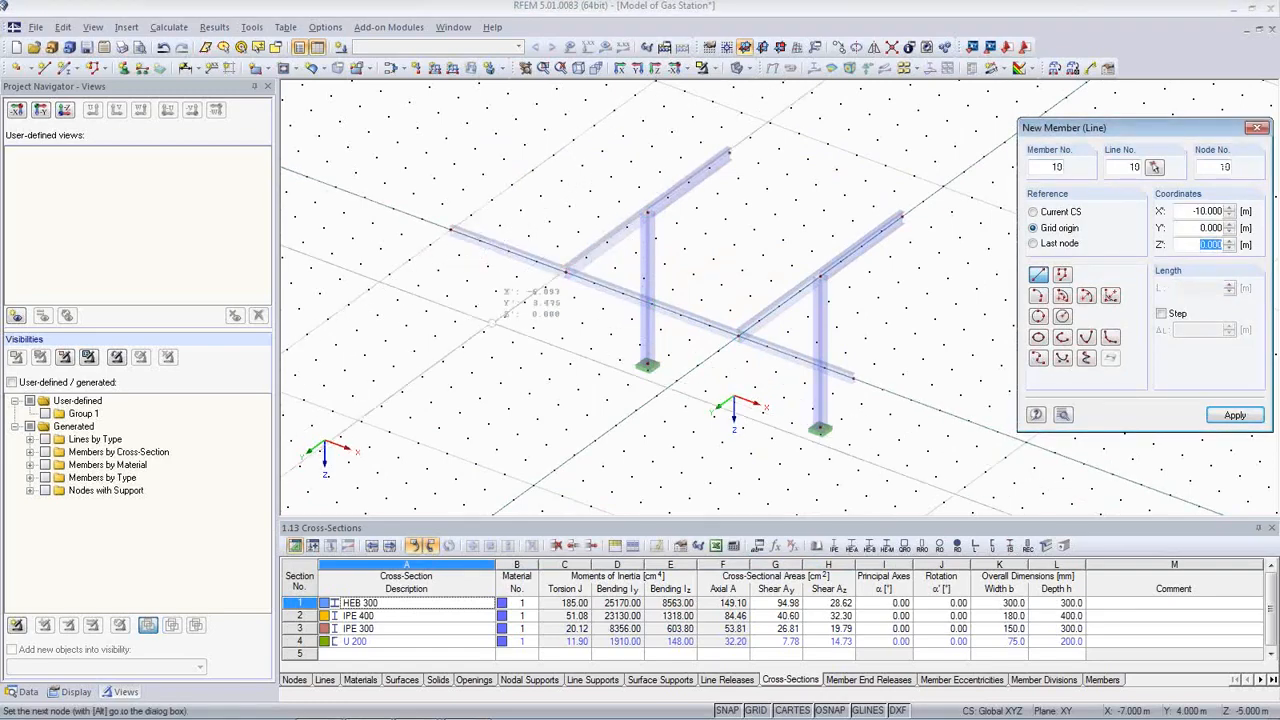
key("Escape")
Copy the row of three IPE 300 members 8 times with a displacement of dY -1 m
middle_click_drag(593, 362, 533, 301, "ctrl")
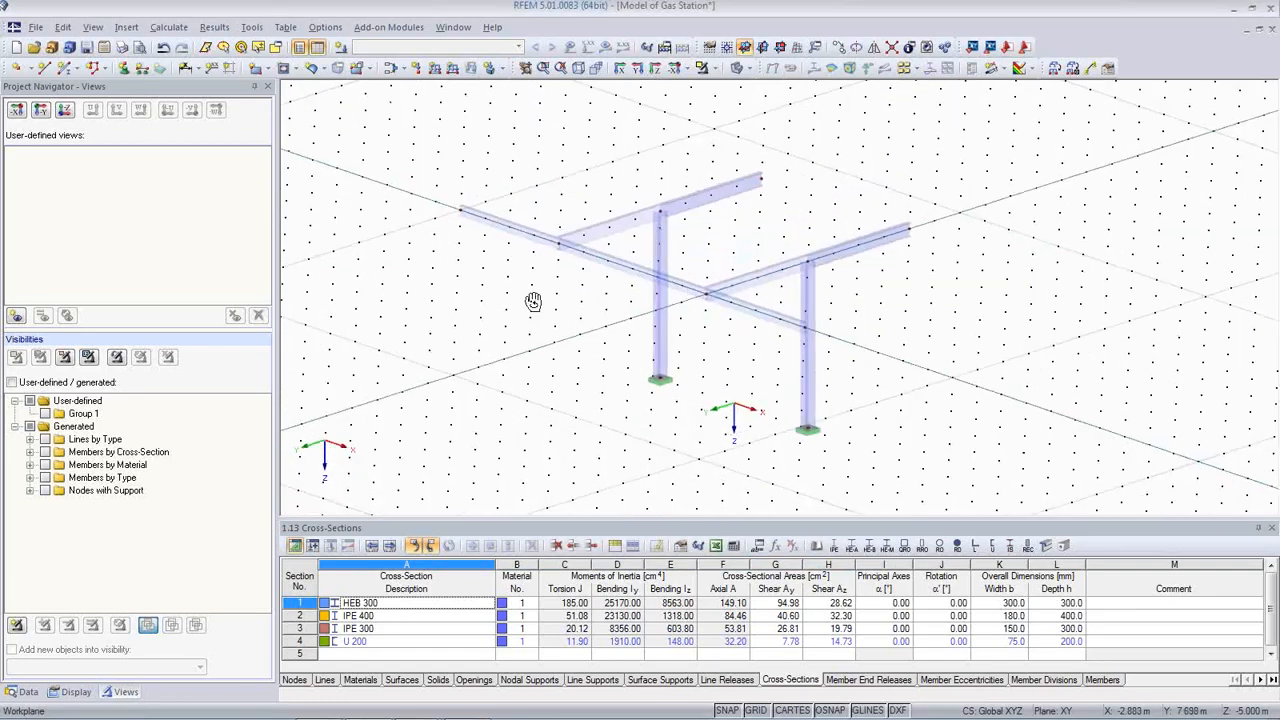
left_click(529, 236)
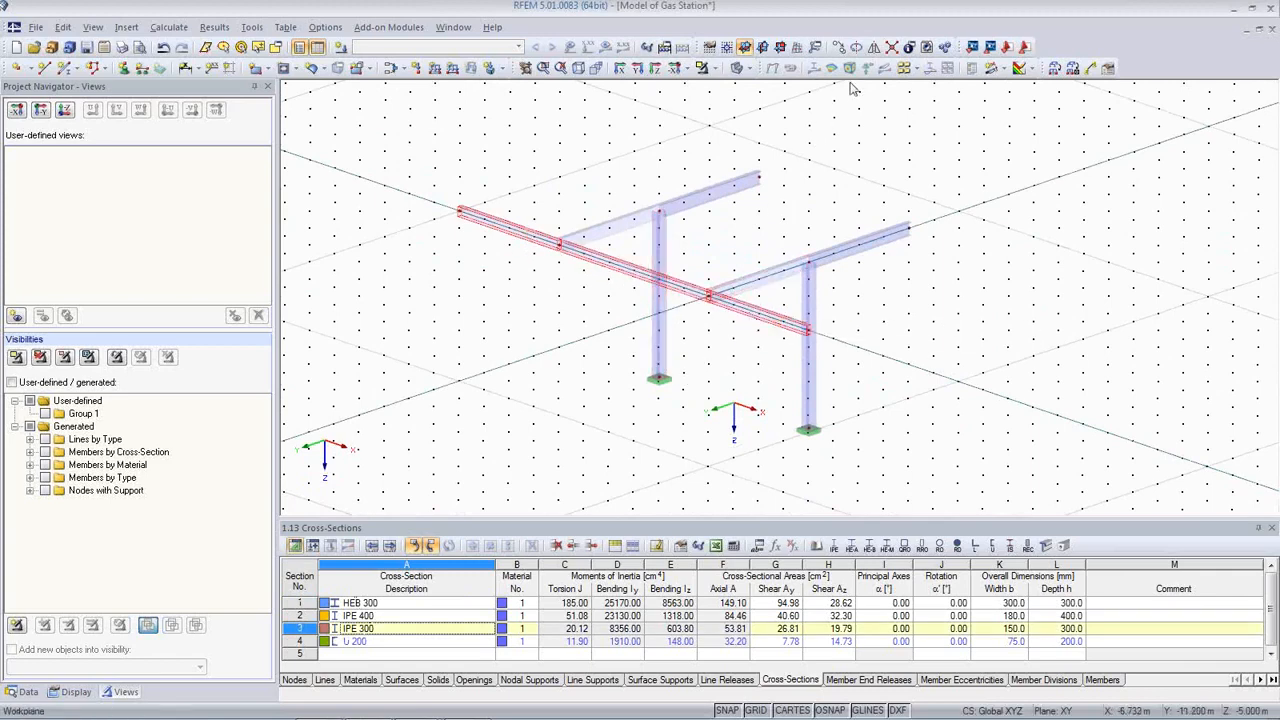
left_click(841, 48)
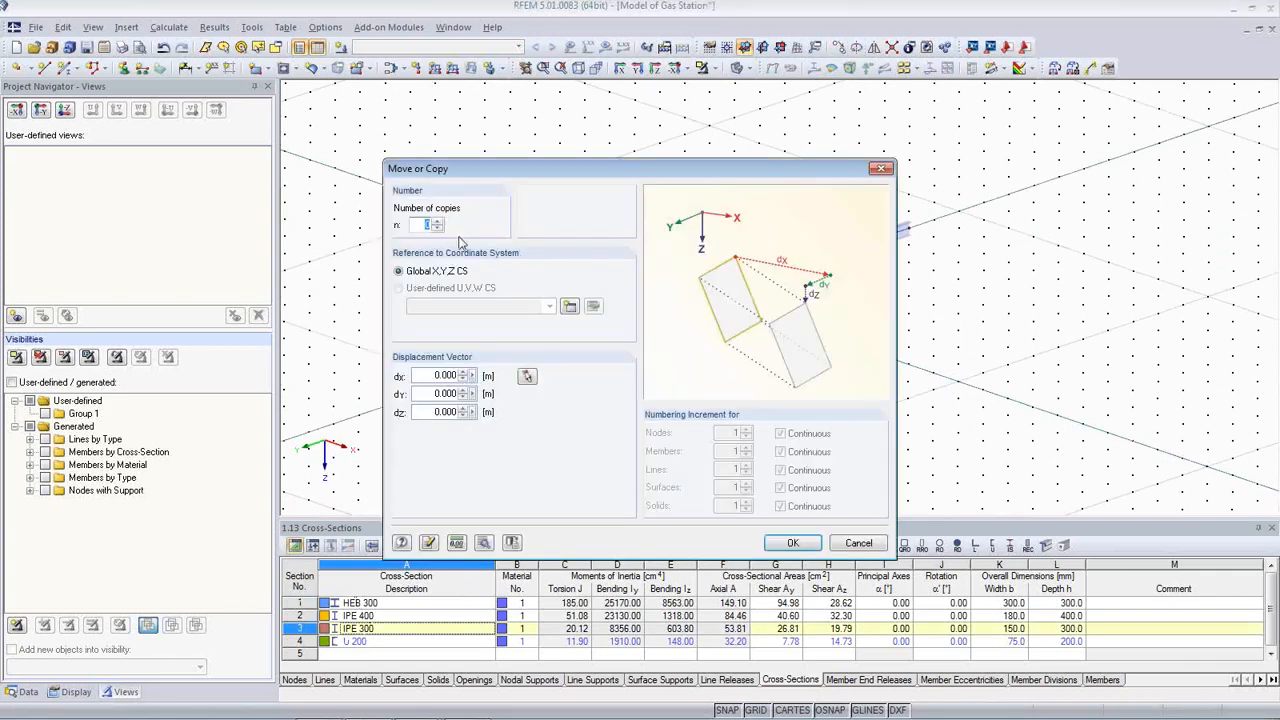
left_click(527, 377)
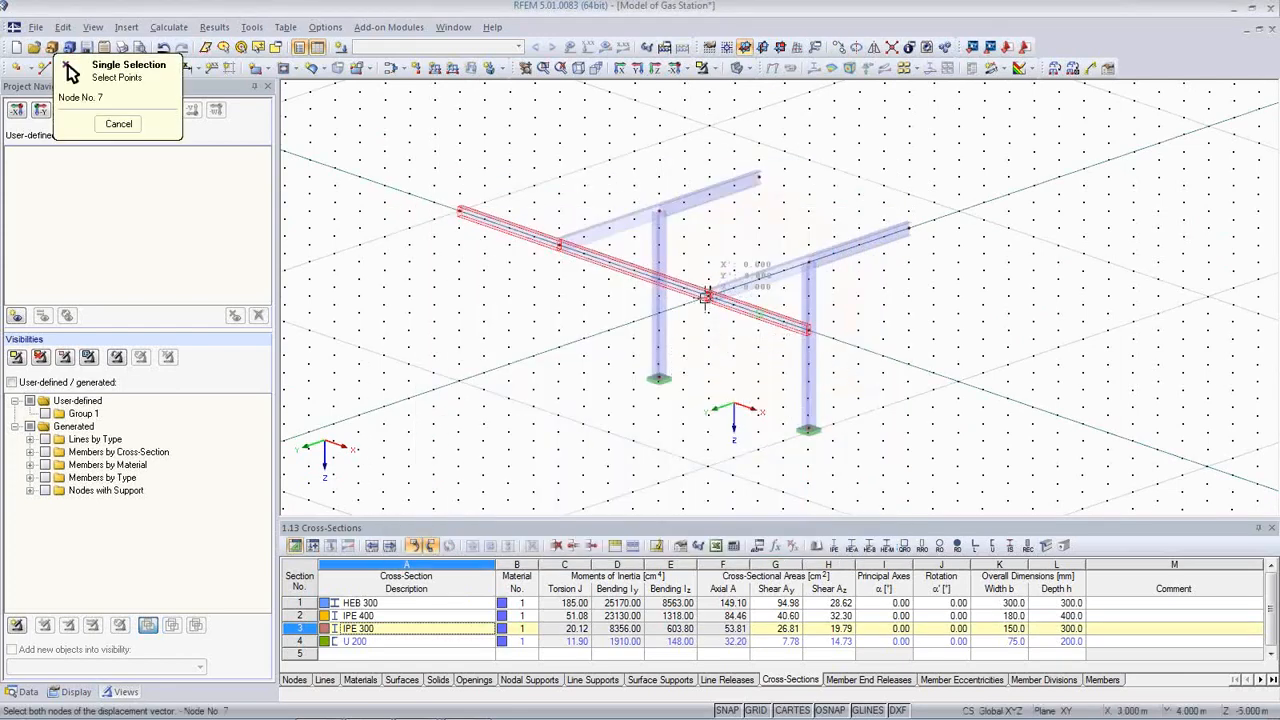
left_click(706, 297)
left_click(735, 287)
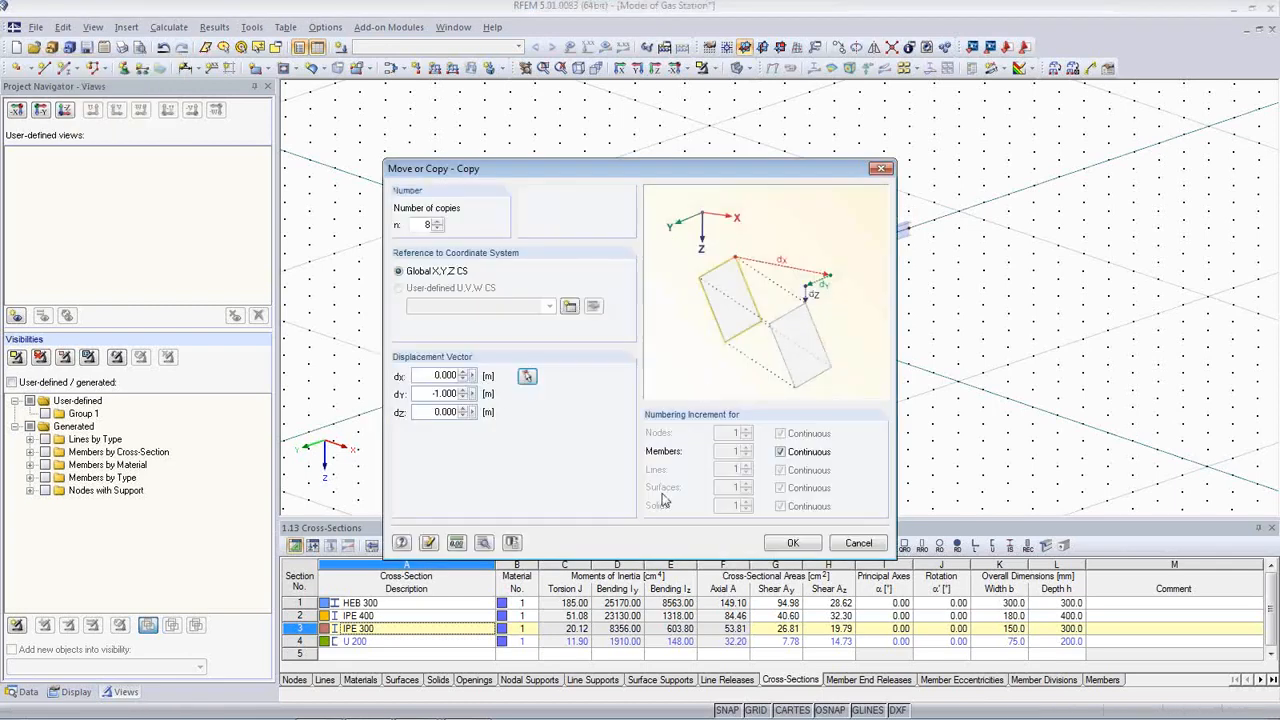
left_click(794, 543)
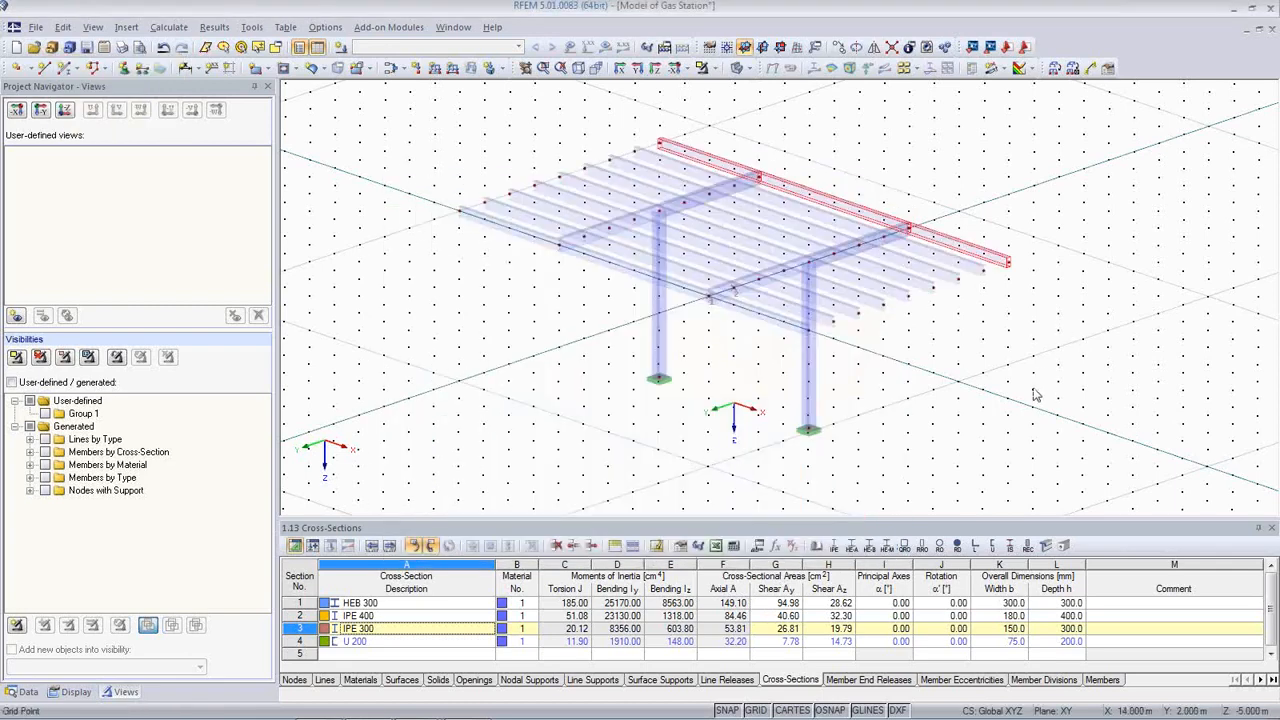
Draw U 200 edge members along both roof ends, at X -10 m and X 4 m, each from Y 0 to Y -8 m
middle_click_drag(1031, 394, 1002, 425, "ctrl")
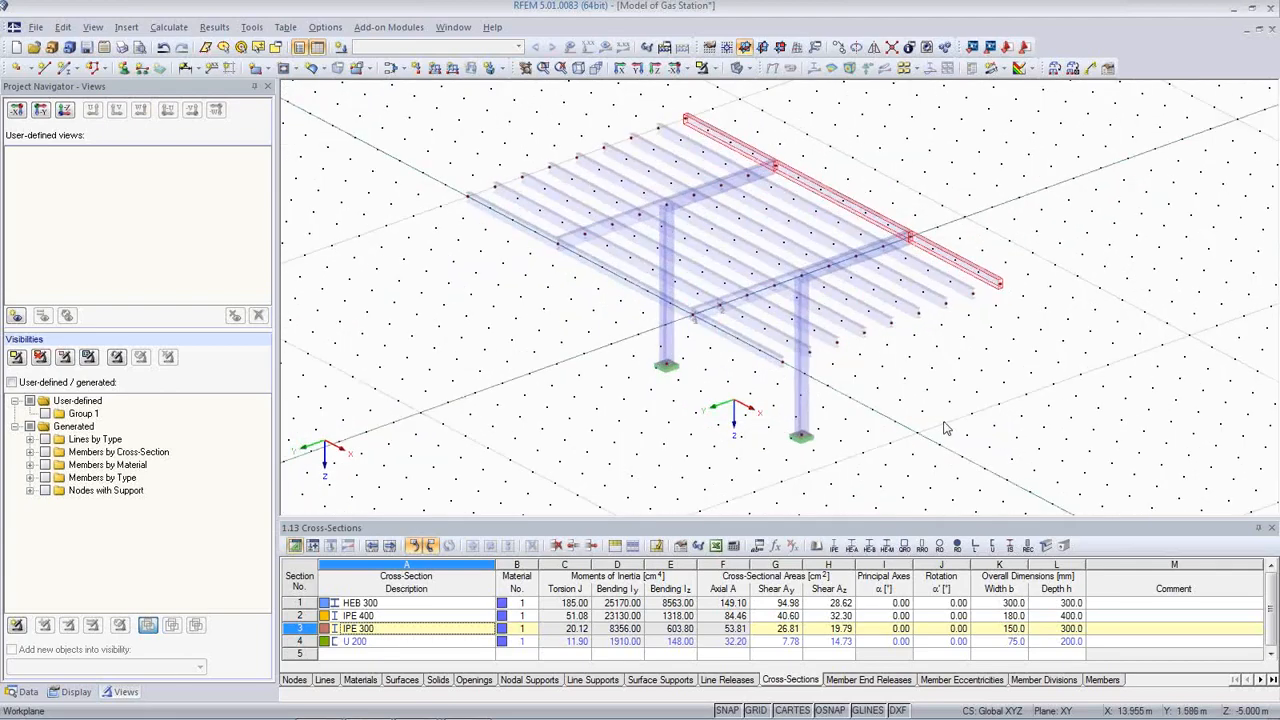
scroll(946, 425, "up", 1)
left_click(920, 422)
middle_click_drag(917, 402, 877, 458)
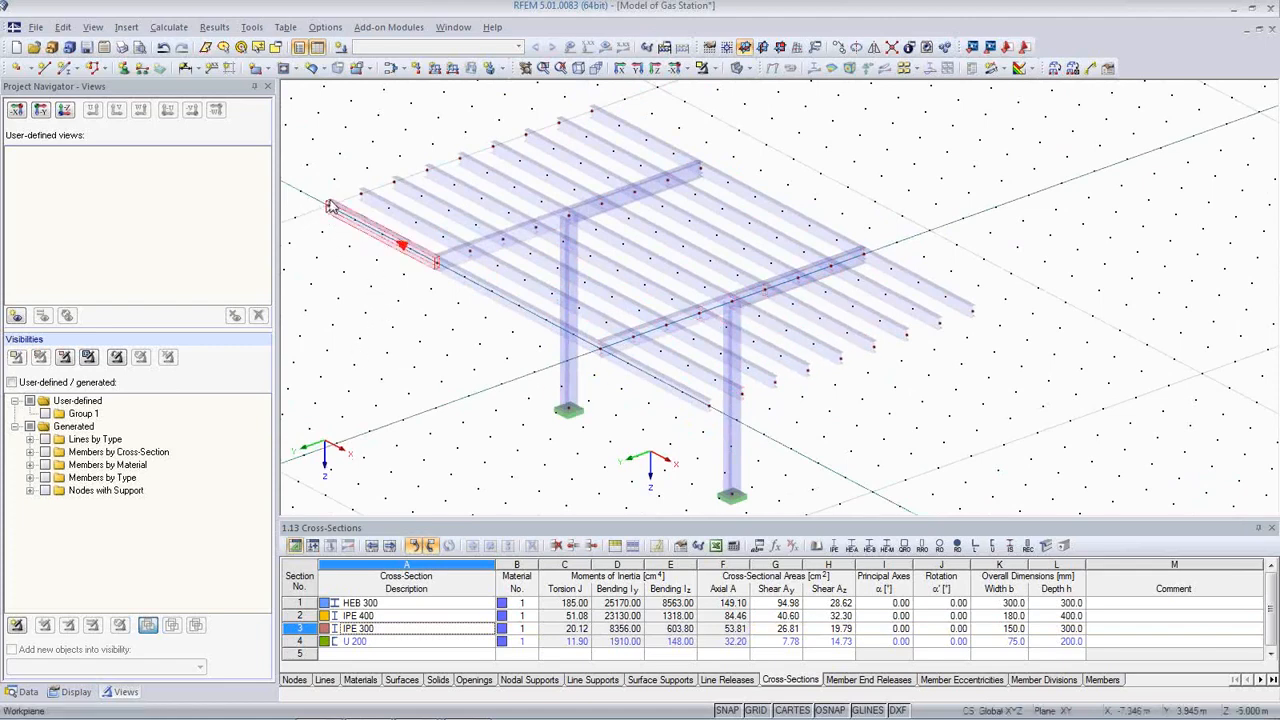
left_click(63, 77)
left_click(662, 437)
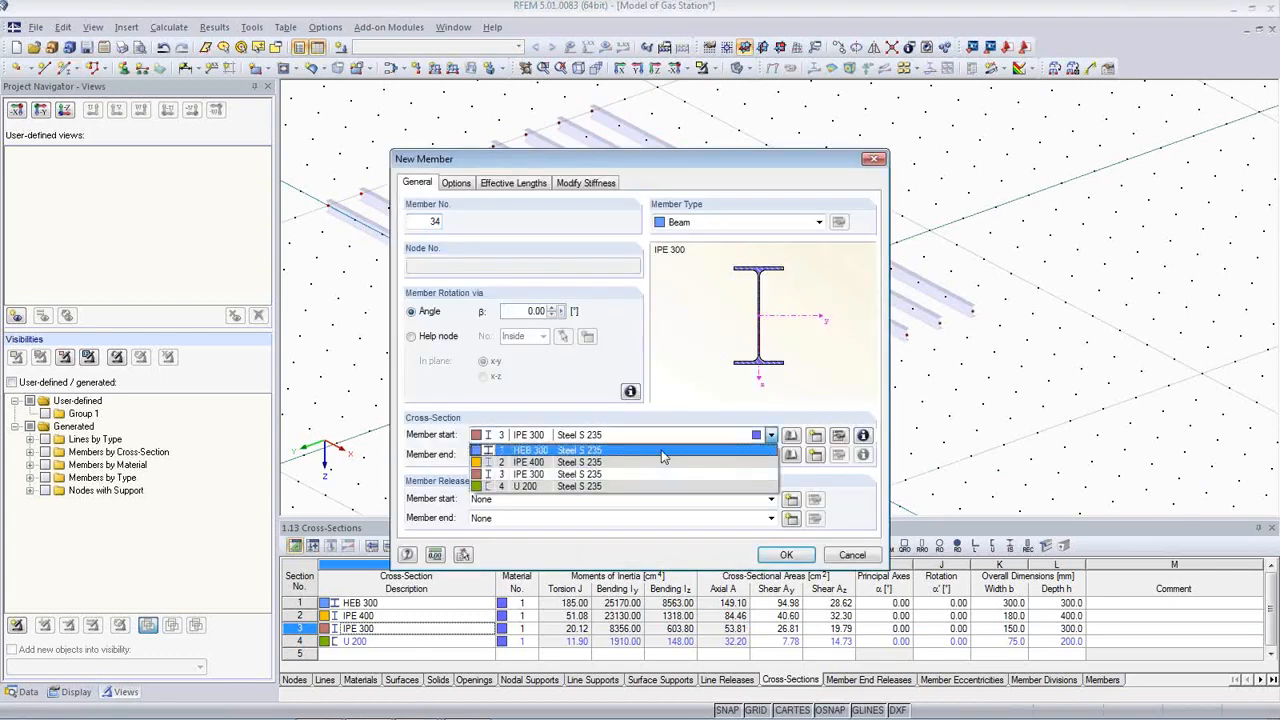
left_click(662, 486)
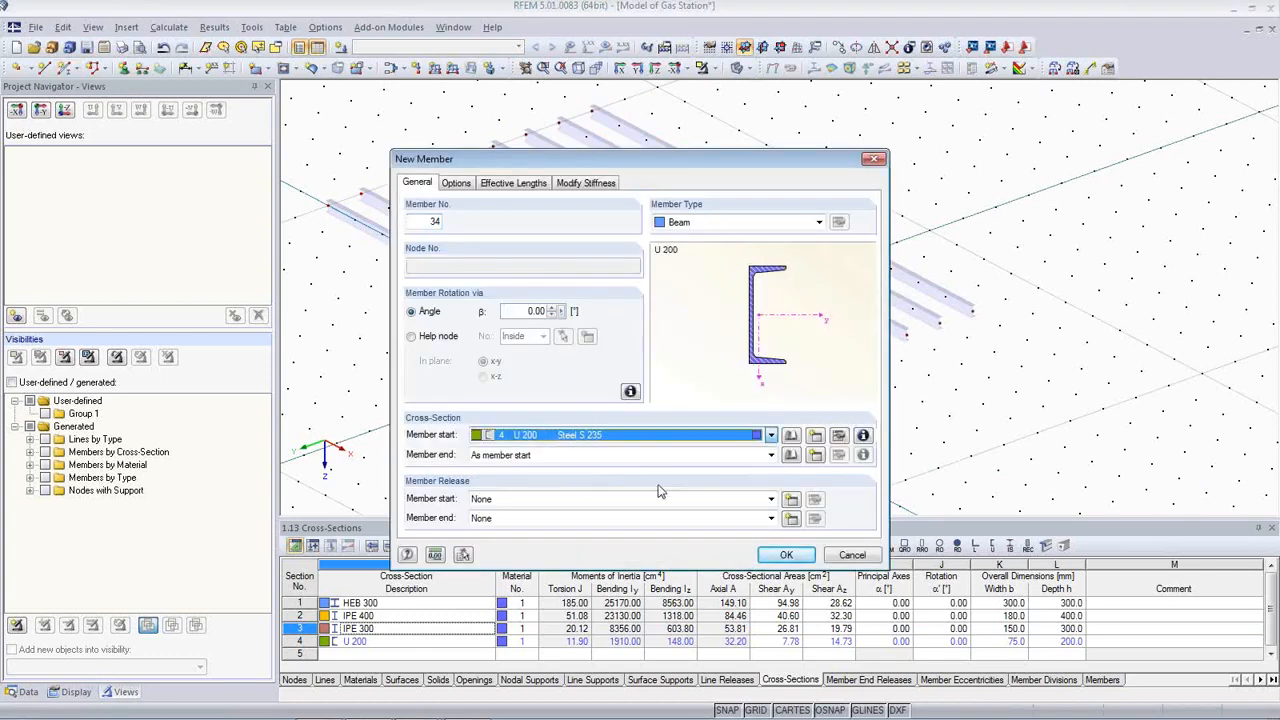
left_click(786, 556)
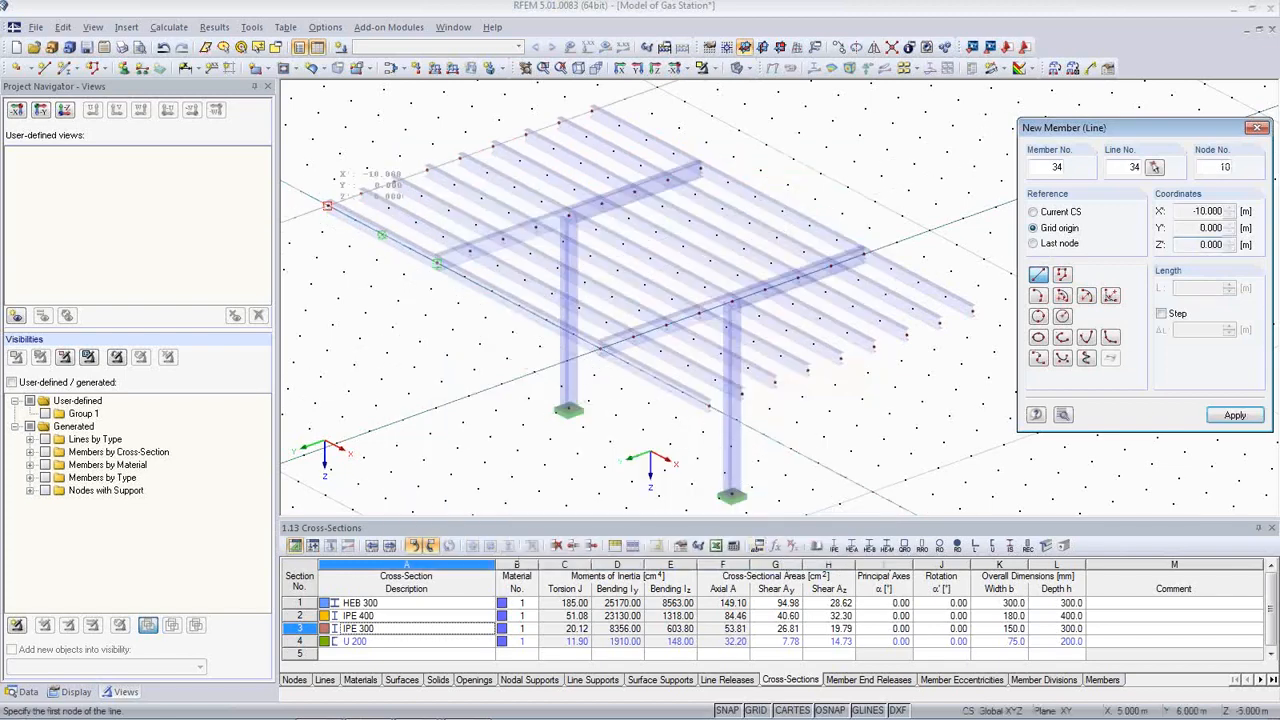
left_click(327, 205)
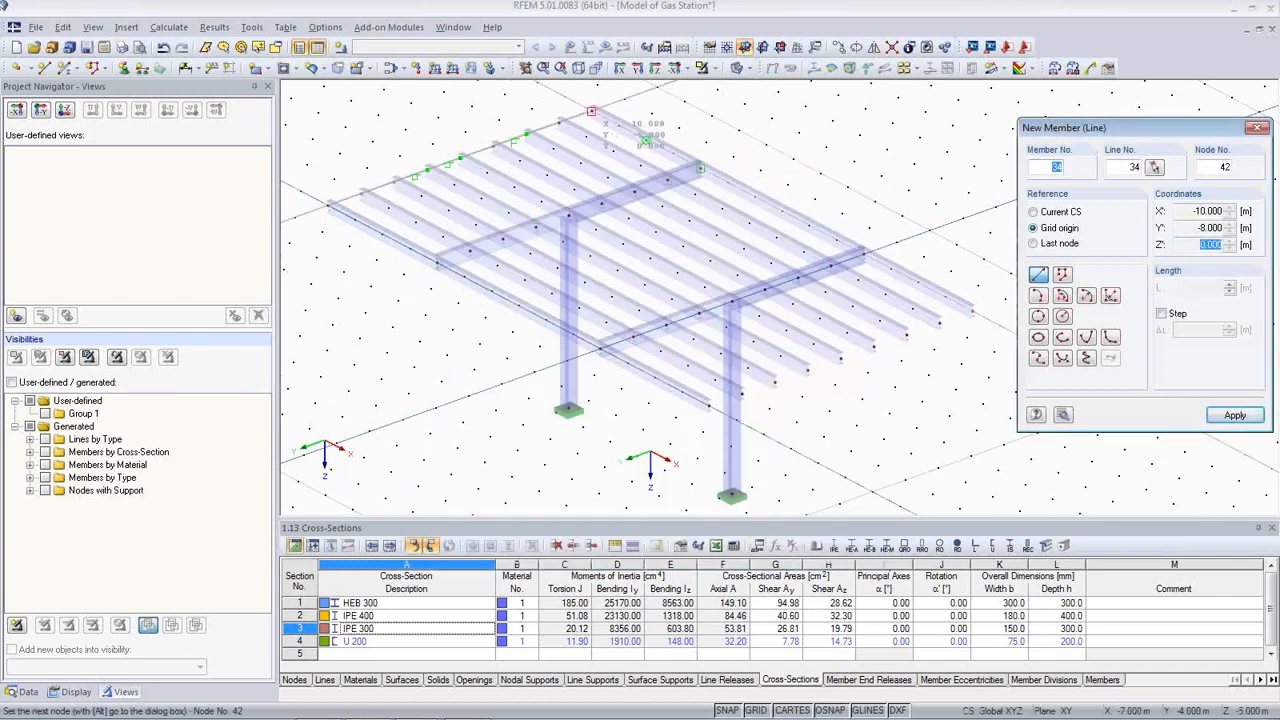
left_click(592, 111)
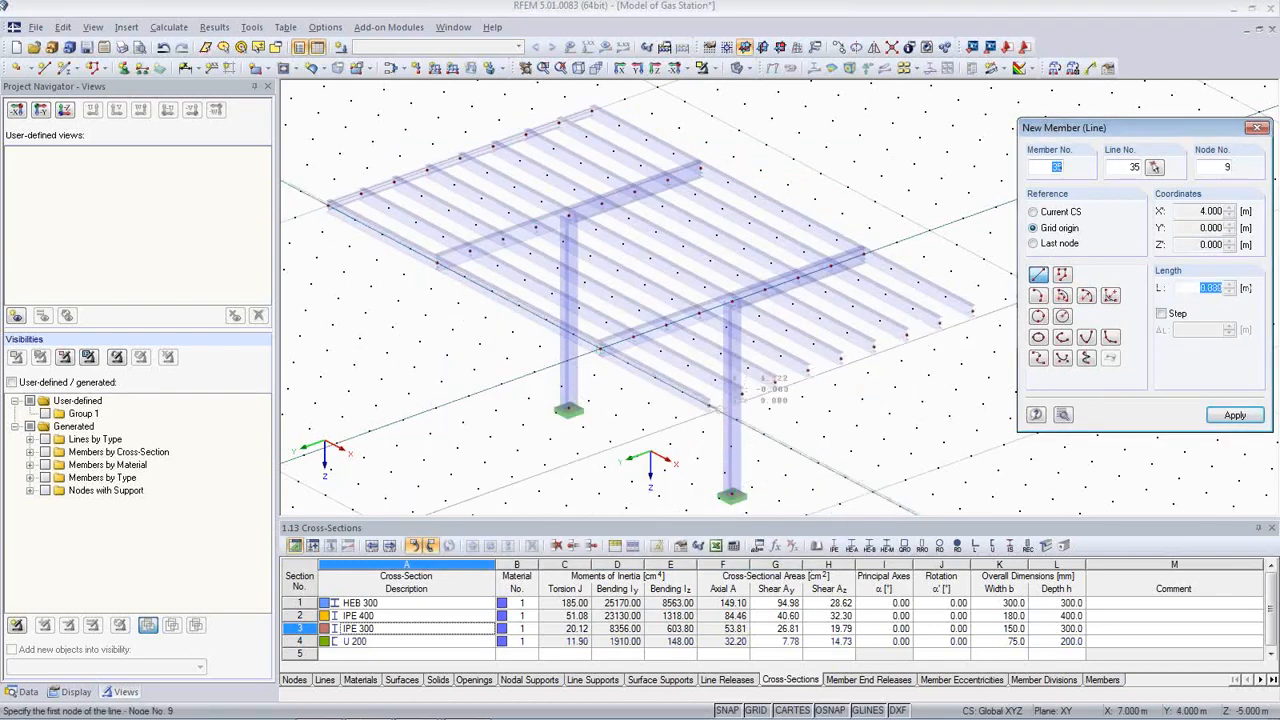
key("Escape")
Set the member rotation angle of the U 200 edge member at X -10 m to 180°
scroll(820, 430, "up", 1)
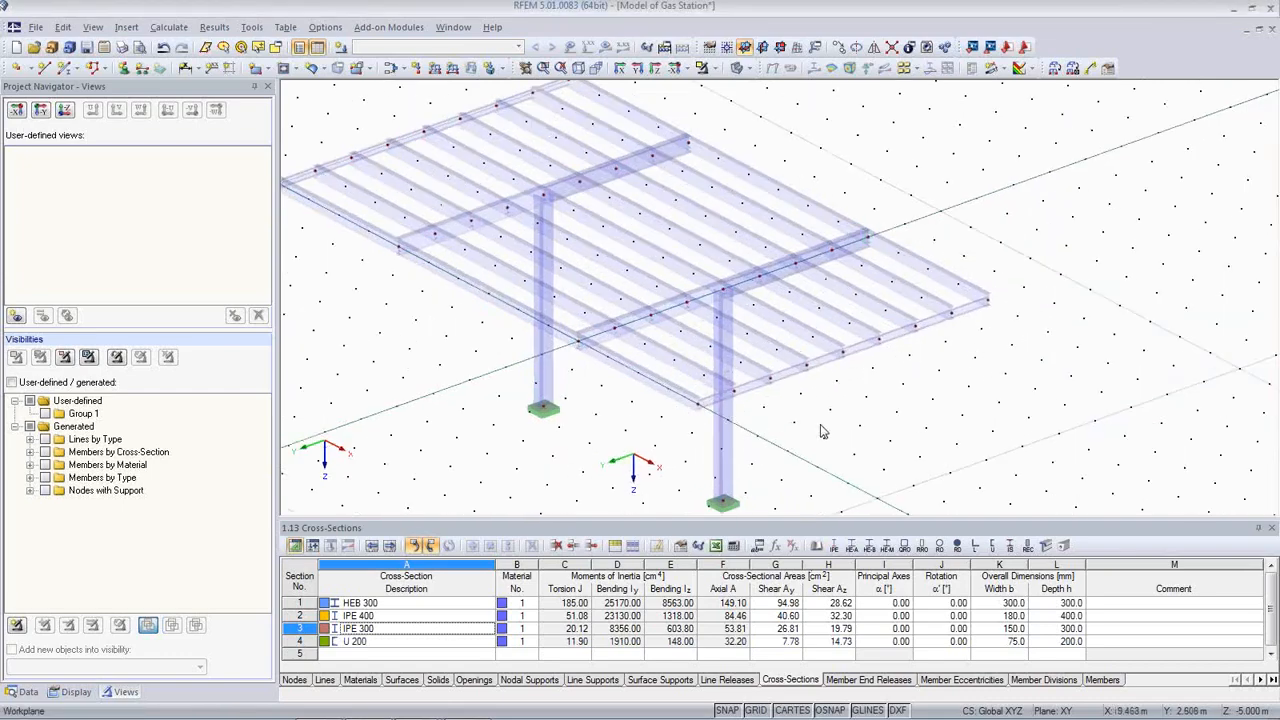
scroll(820, 430, "up", 6)
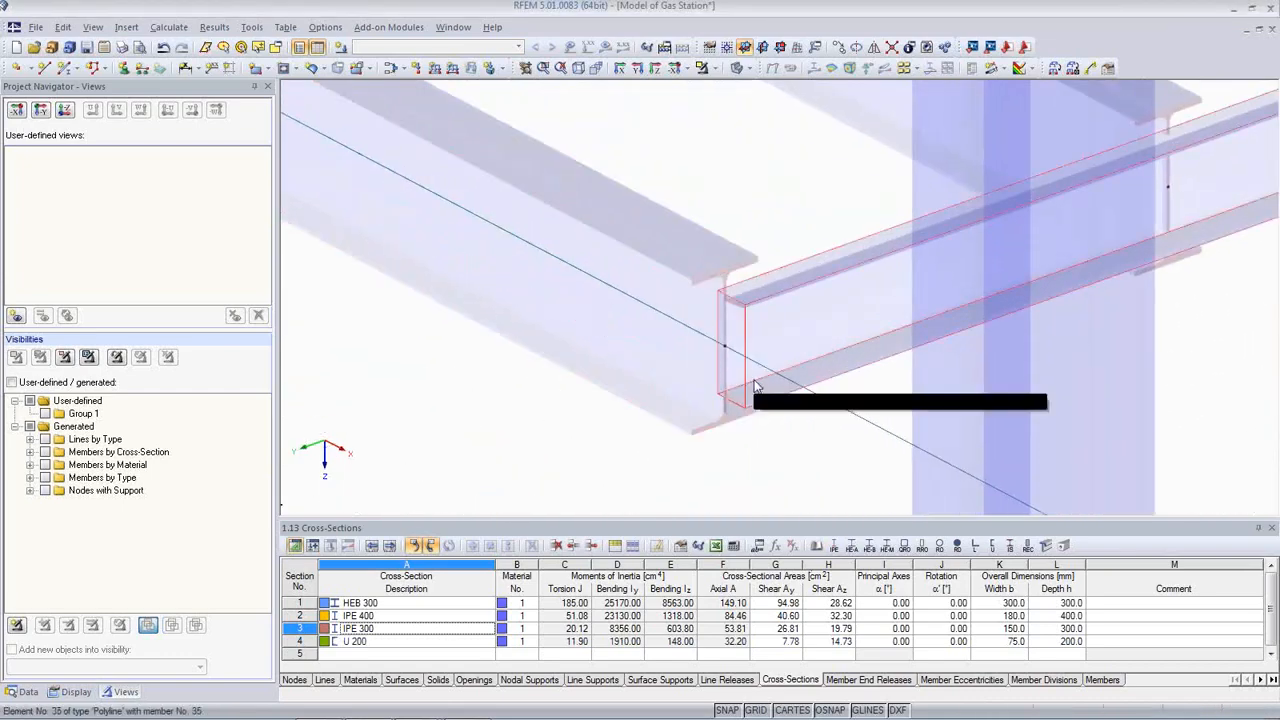
scroll(758, 374, "down", 4)
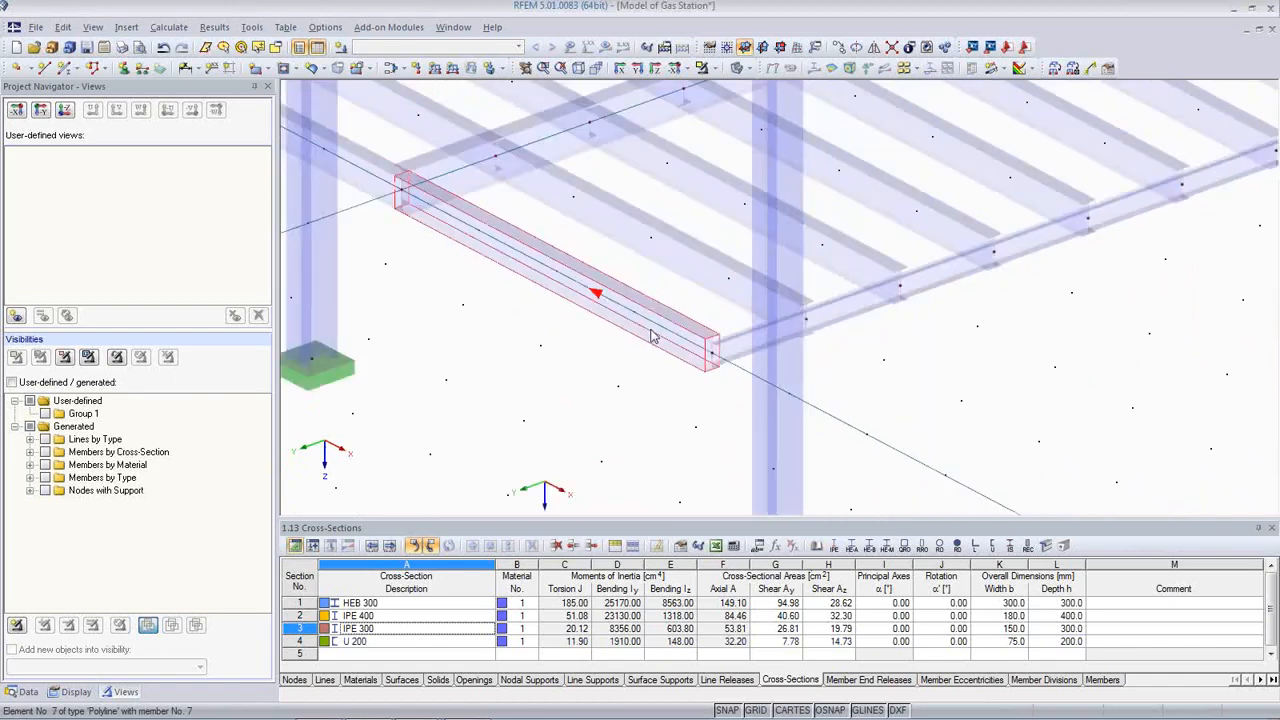
scroll(651, 335, "down", 3)
middle_click_drag(507, 317, 1008, 606)
middle_click_drag(588, 314, 712, 442)
scroll(556, 326, "up", 1)
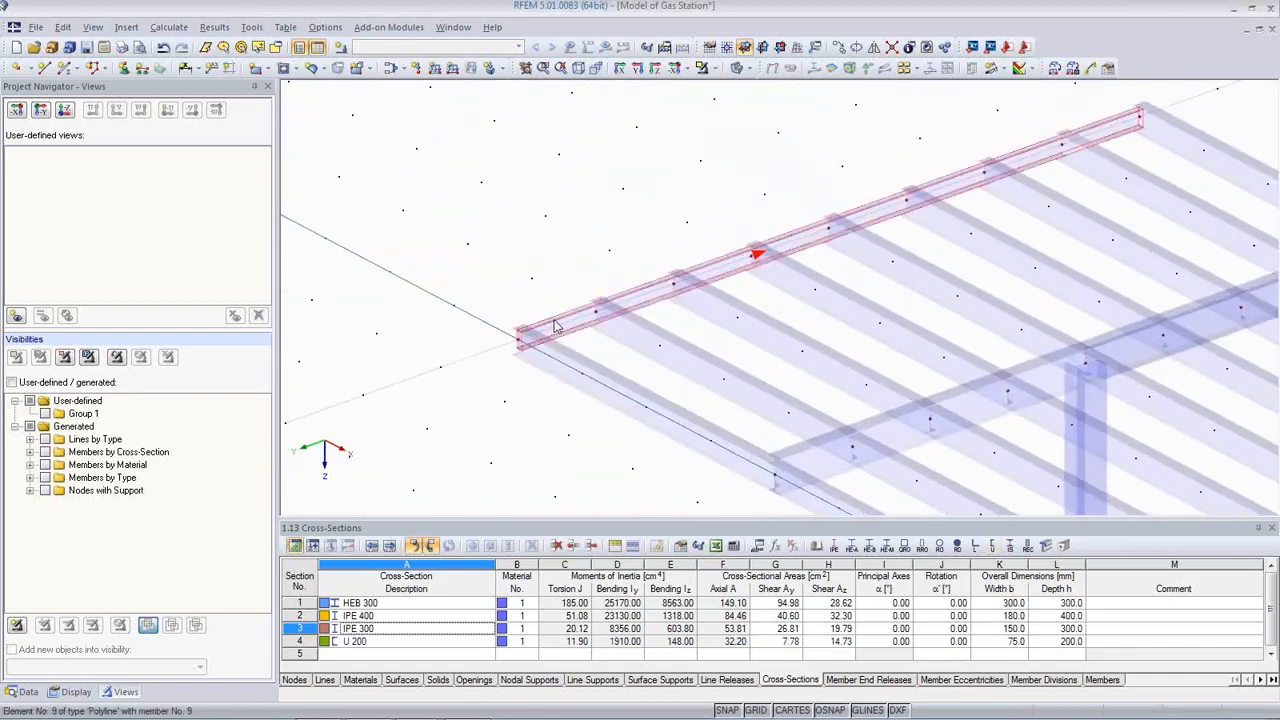
scroll(556, 326, "up", 5)
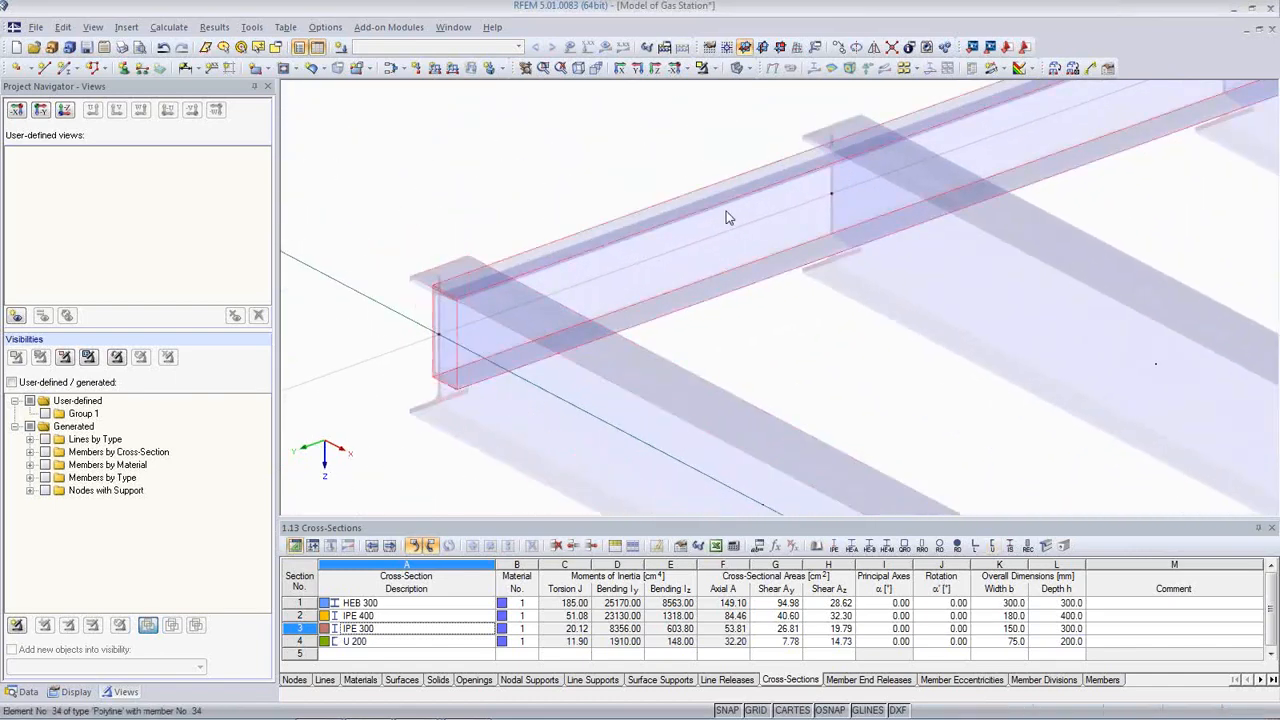
double_click(727, 217)
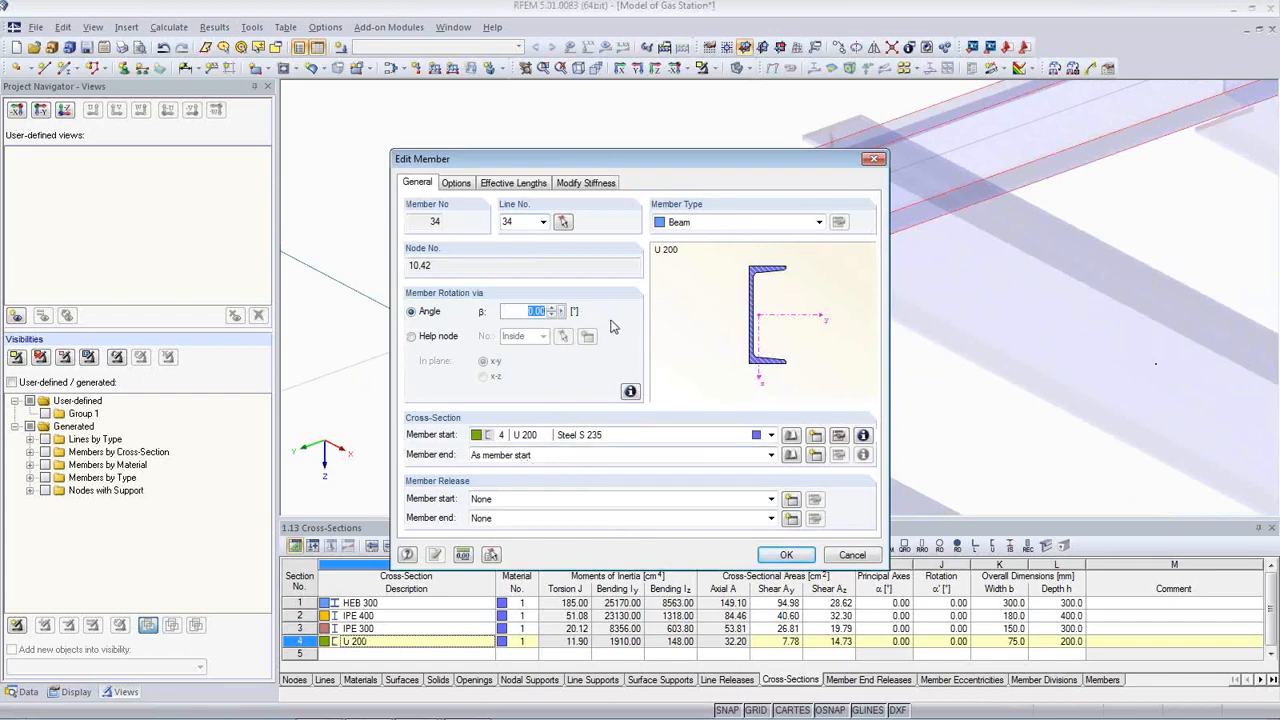
type("18")
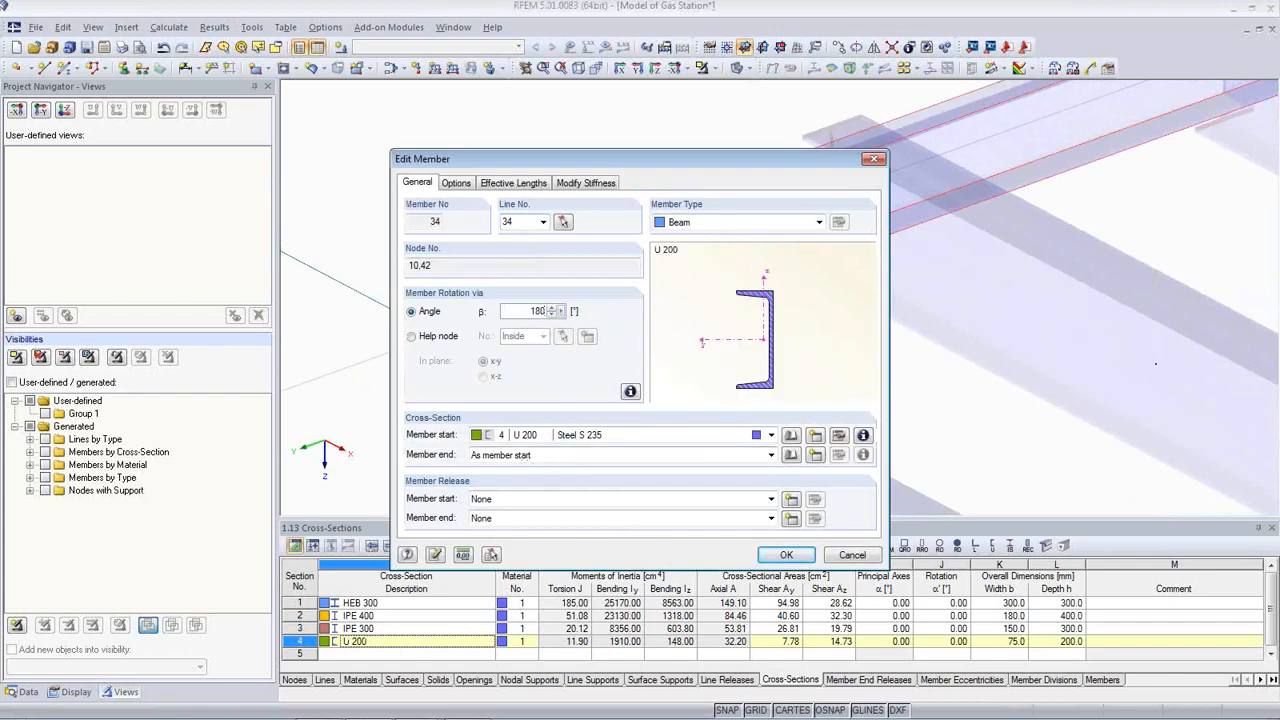
left_click(787, 556)
scroll(638, 410, "down", 5)
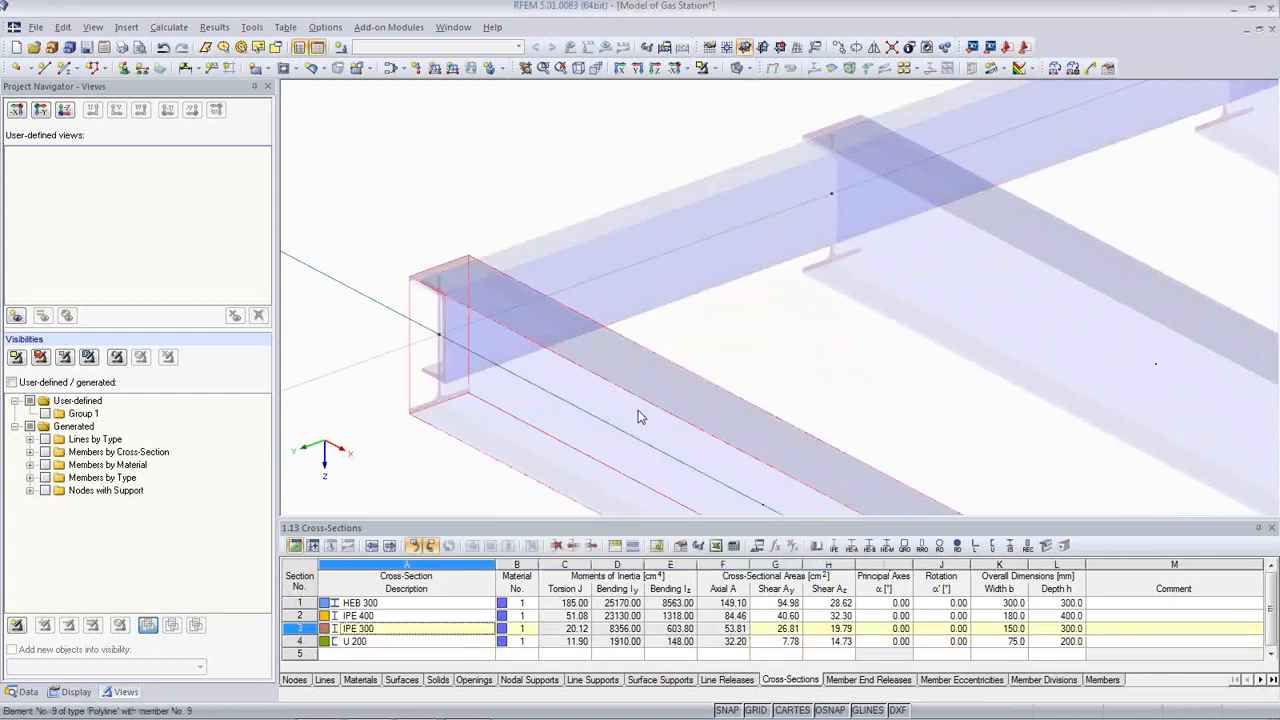
scroll(641, 404, "down", 8)
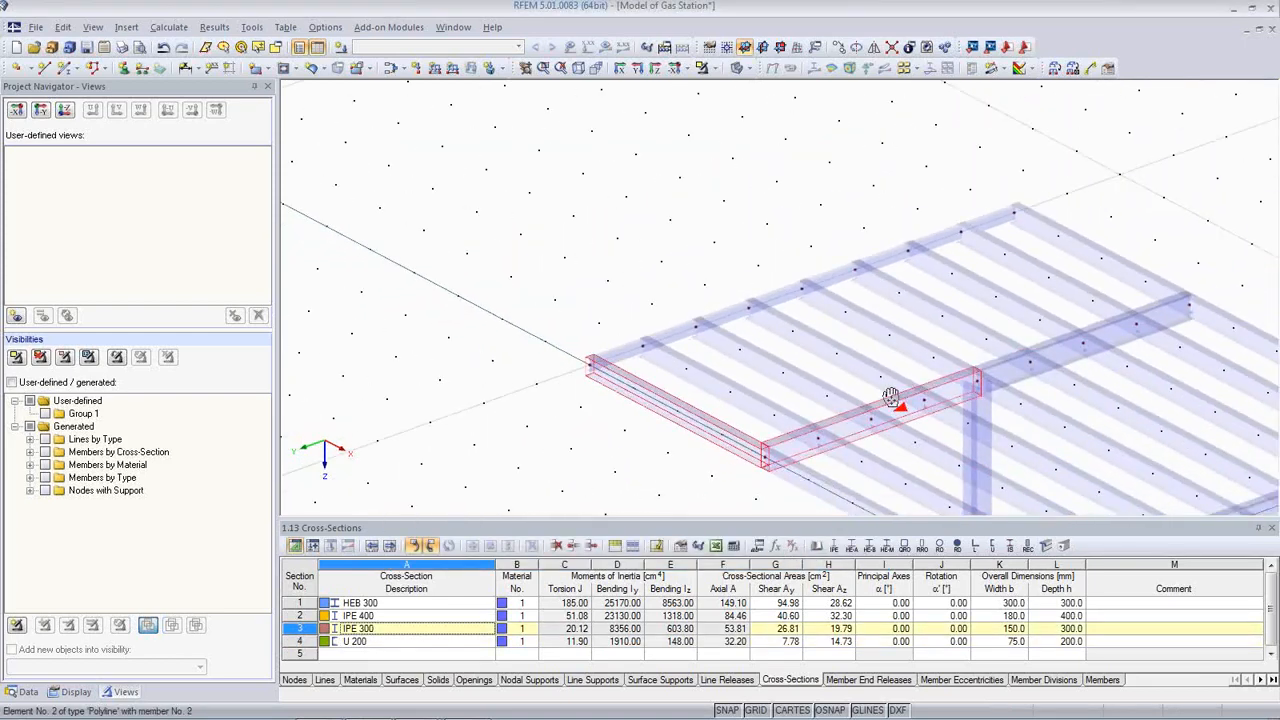
Examine the IPE 400 beam carrying roof nodes and the FE mesh setting for dividing members with nodes lying on them
middle_click_drag(972, 458, 1018, 369, "ctrl")
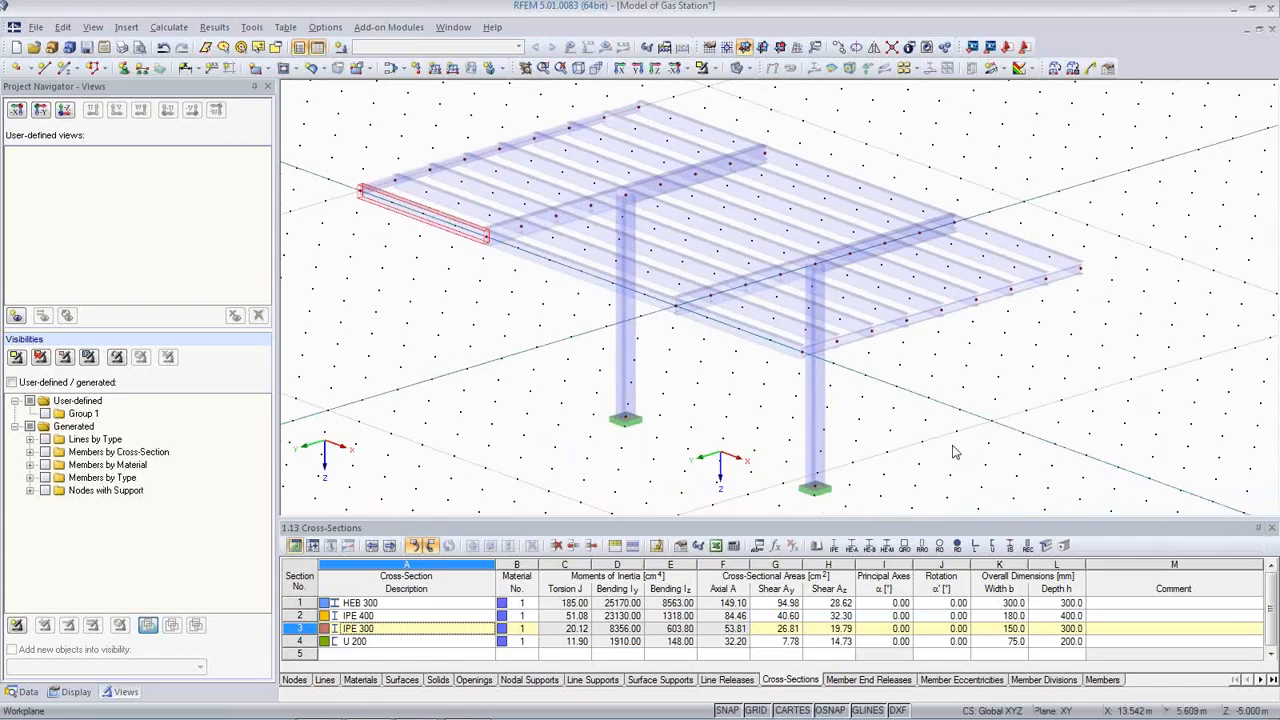
middle_click_drag(506, 415, 676, 443, "ctrl")
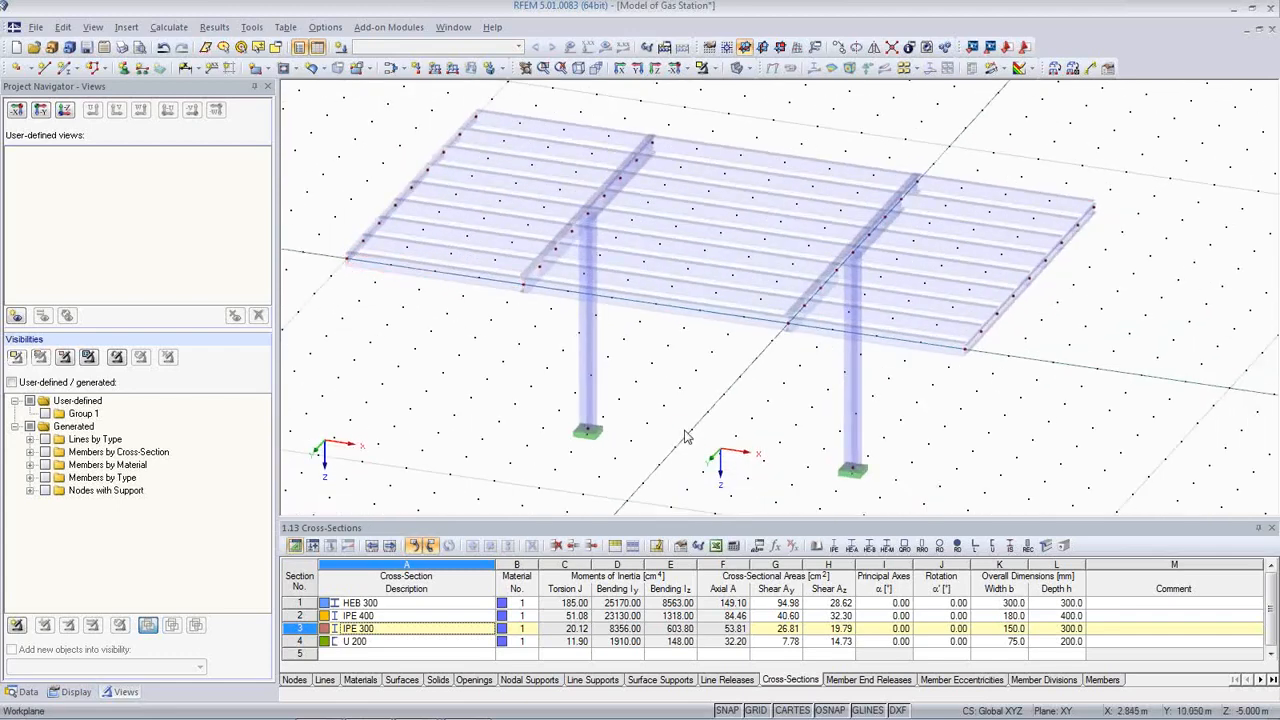
scroll(809, 351, "up", 5)
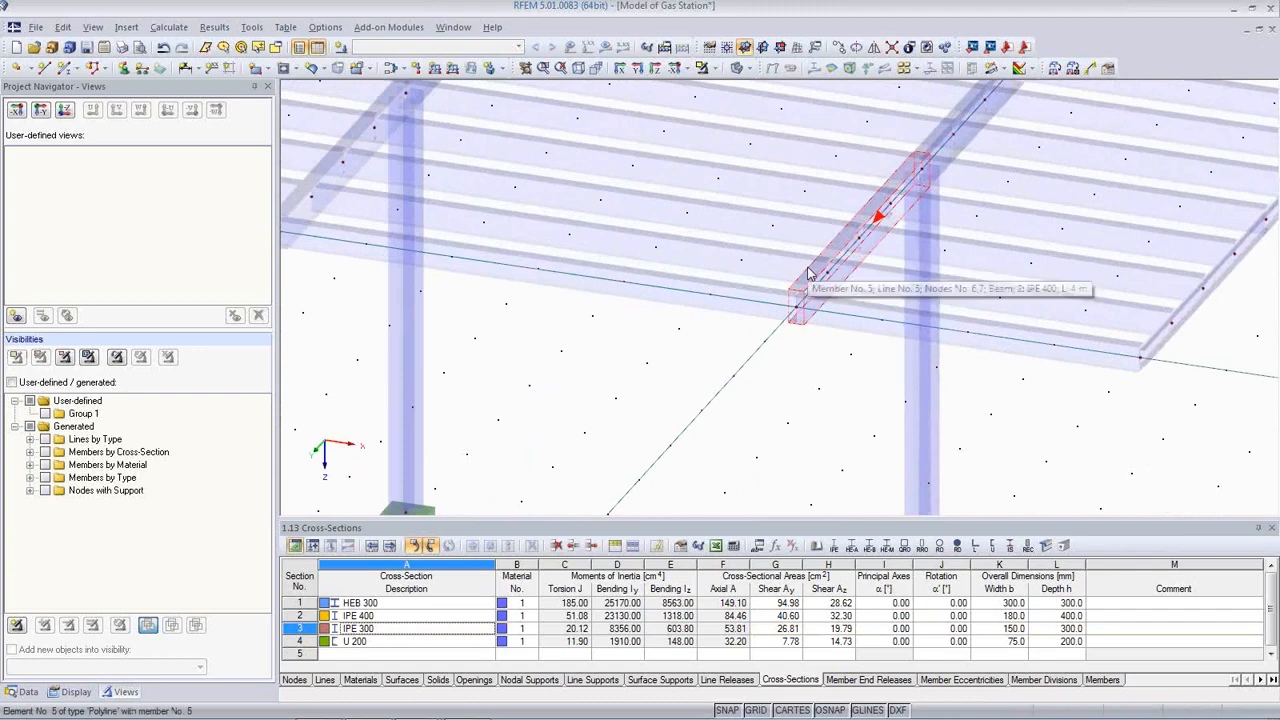
double_click(808, 272)
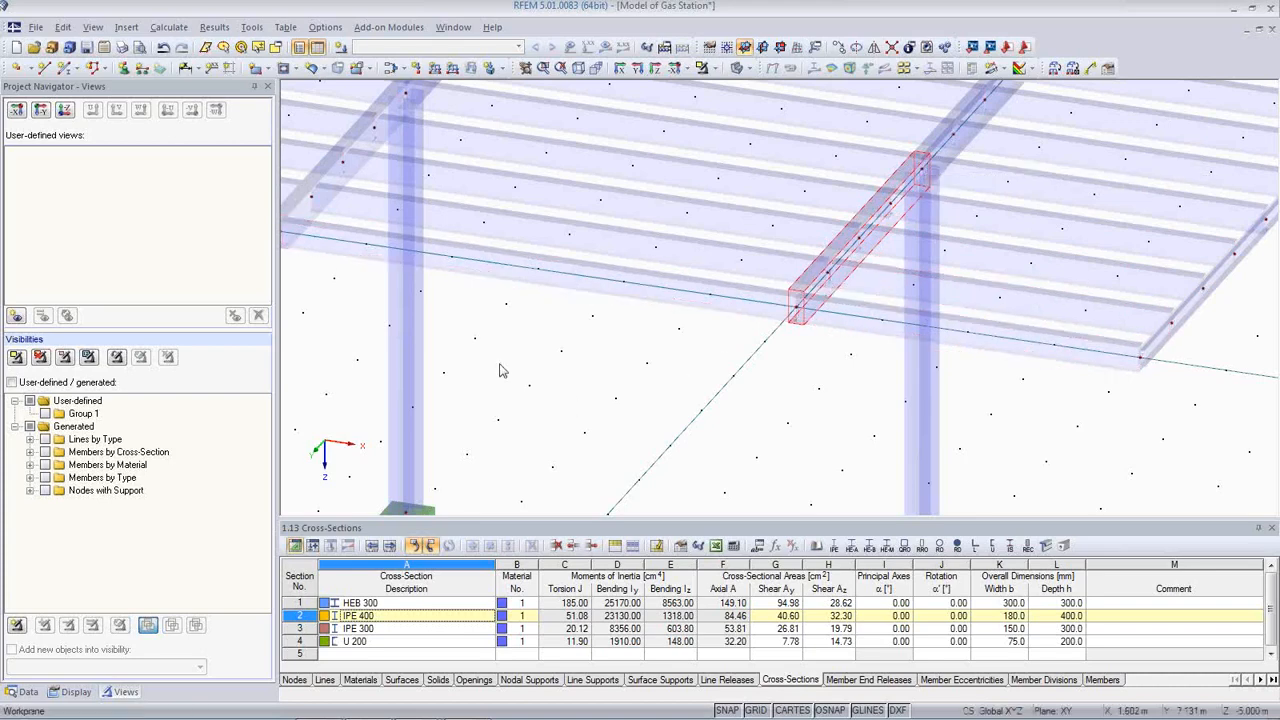
left_click(167, 28)
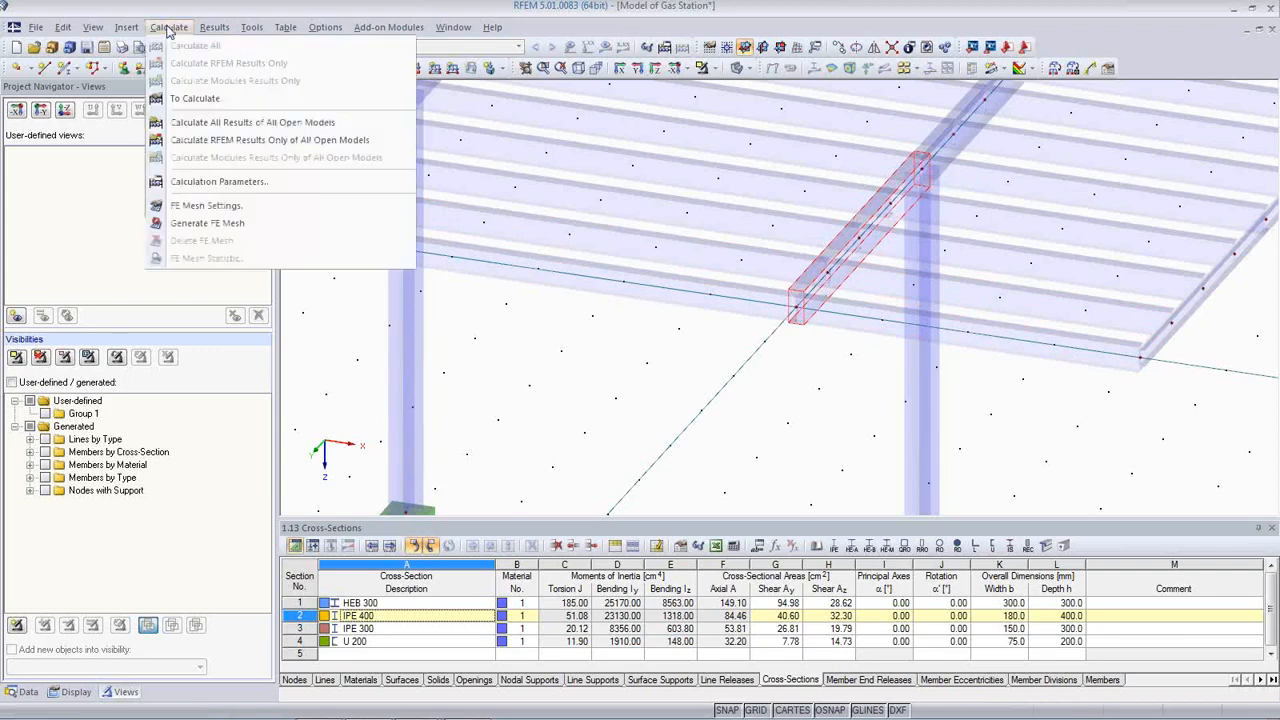
left_click(209, 207)
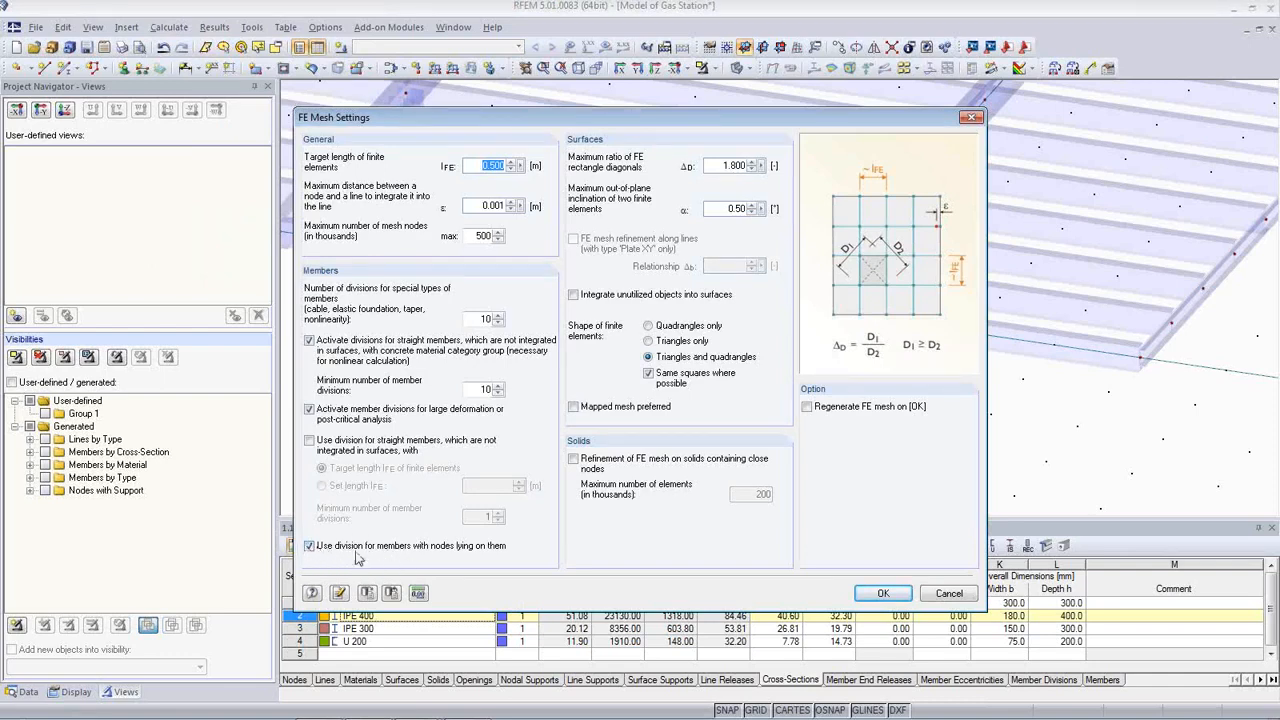
left_click(883, 594)
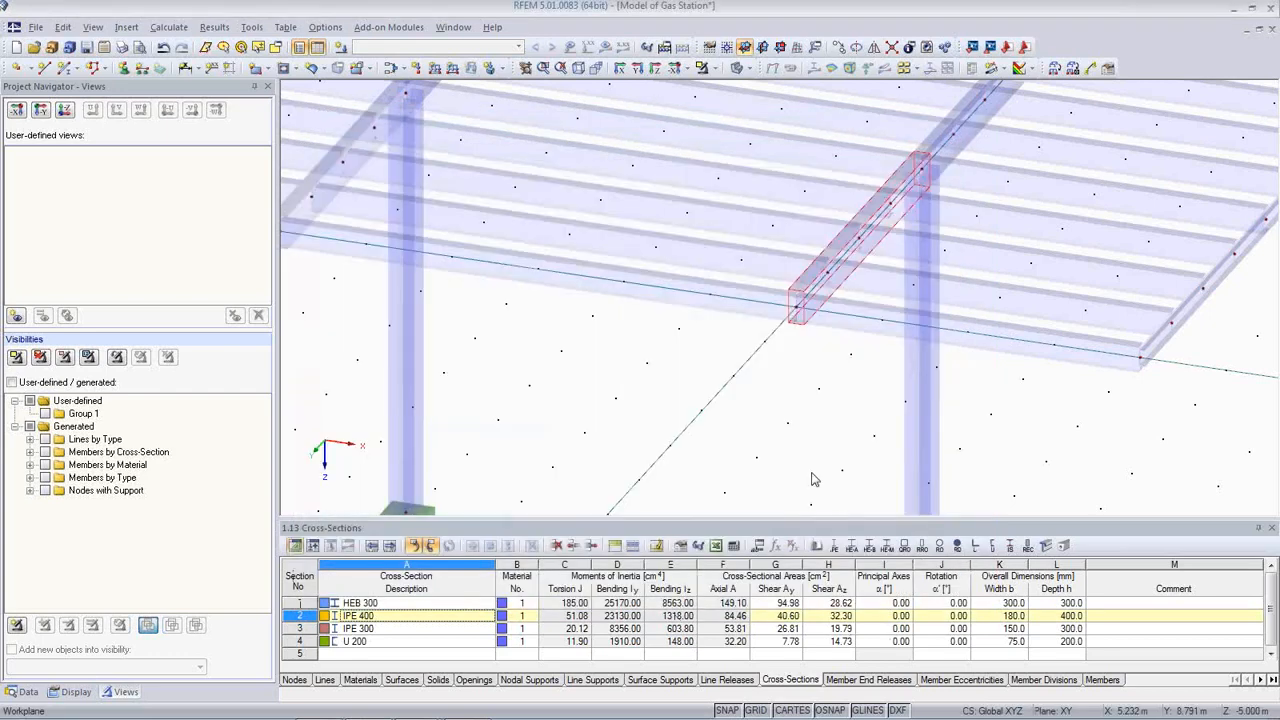
Check in the model which members are assigned to the HEB 300, IPE 400, IPE 300 and U 200 cross-sections
scroll(1150, 355, "up", 2)
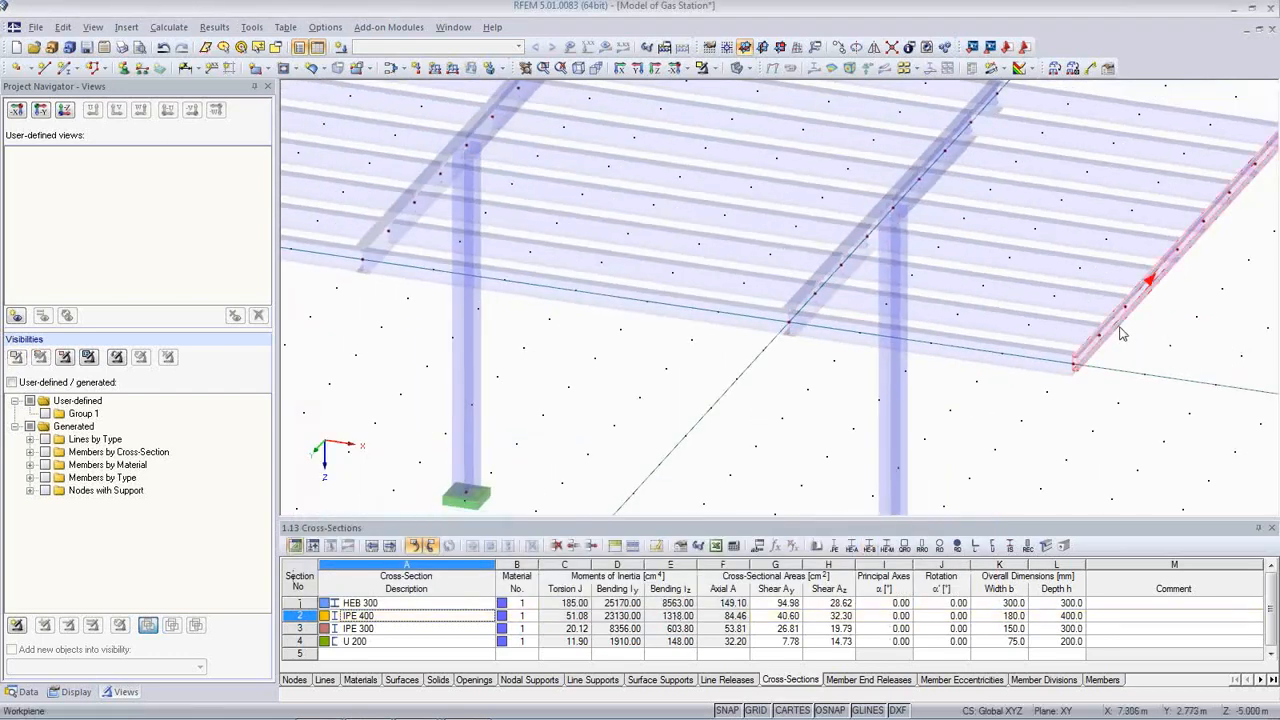
left_click(1142, 343)
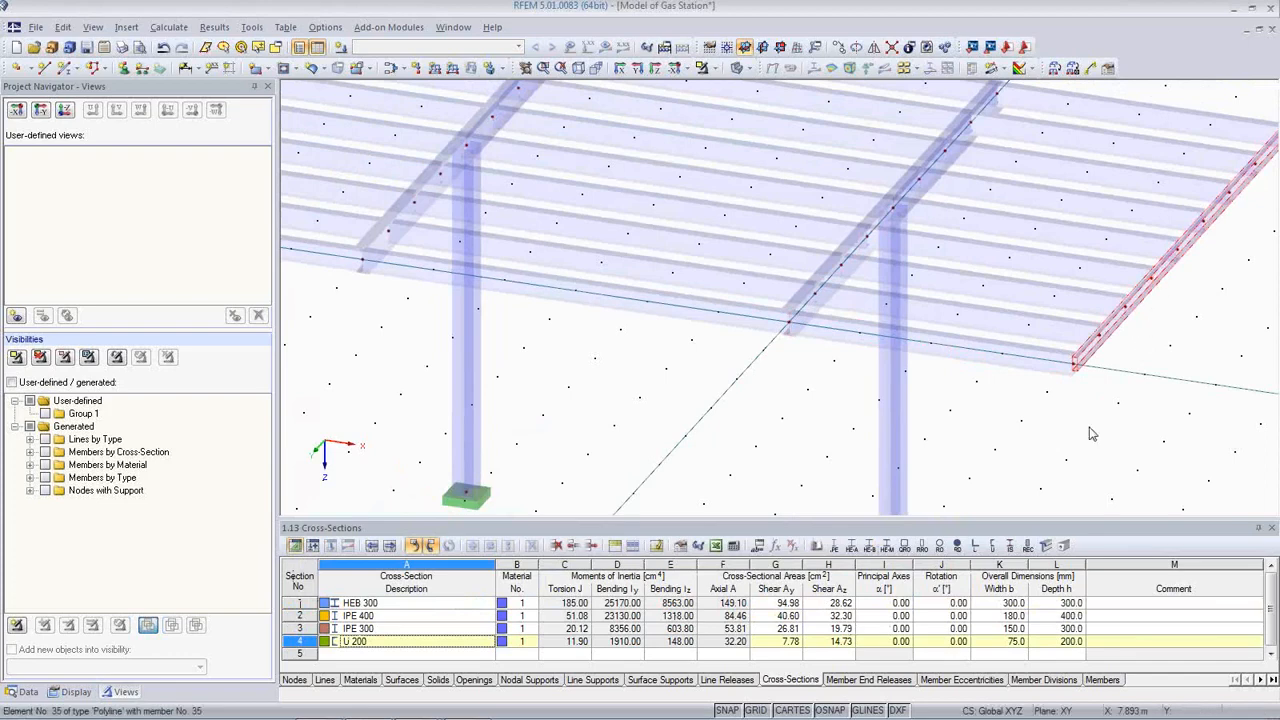
scroll(994, 360, "down", 4)
middle_click_drag(766, 400, 760, 399)
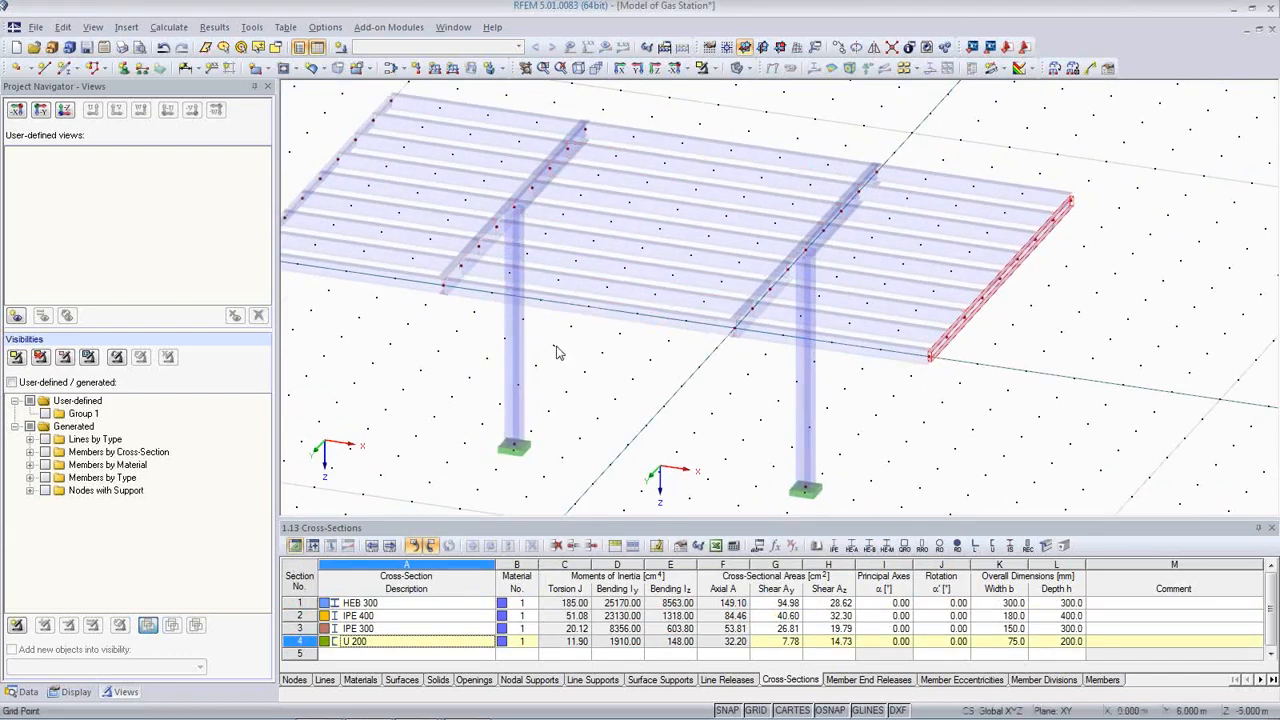
left_click(409, 602)
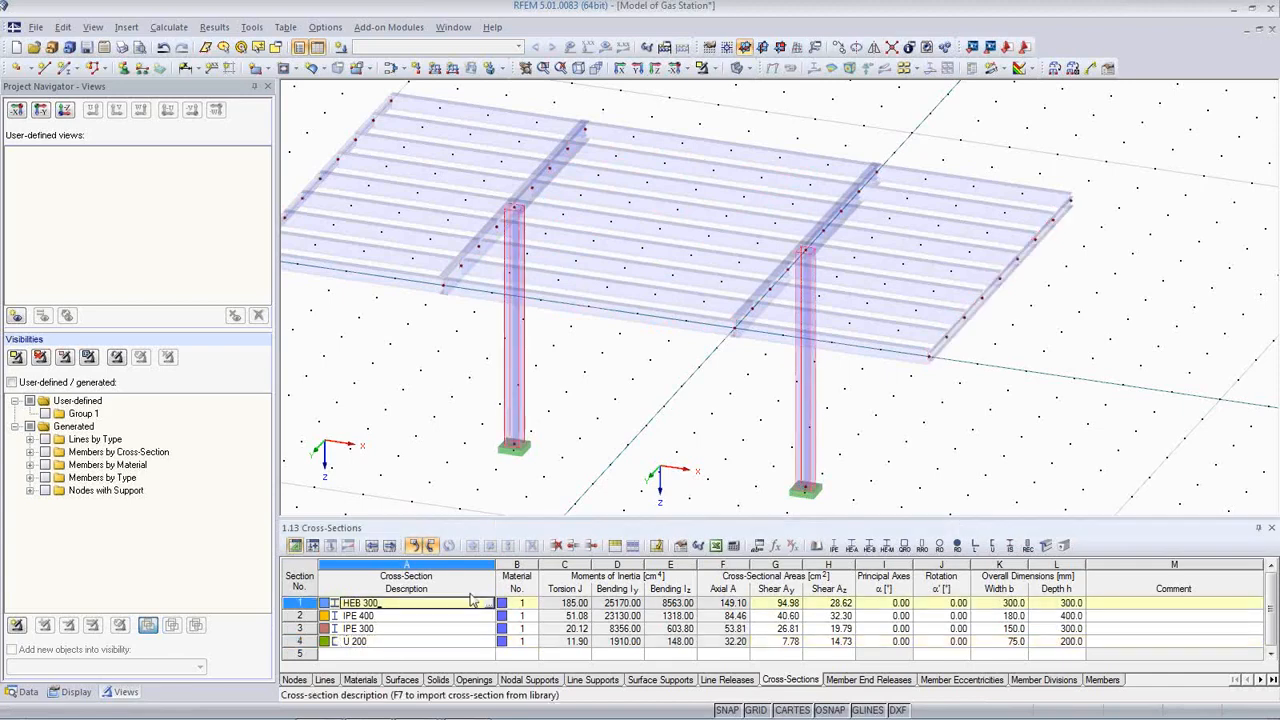
key("Down")
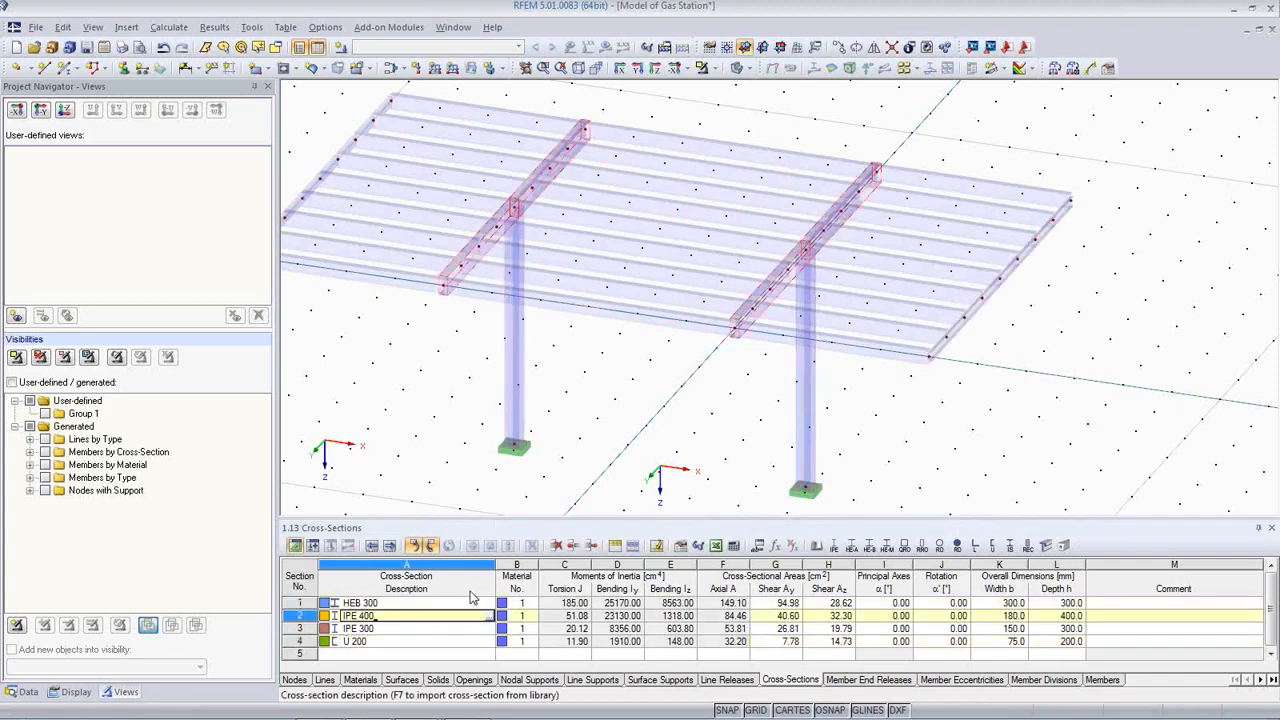
key("Up")
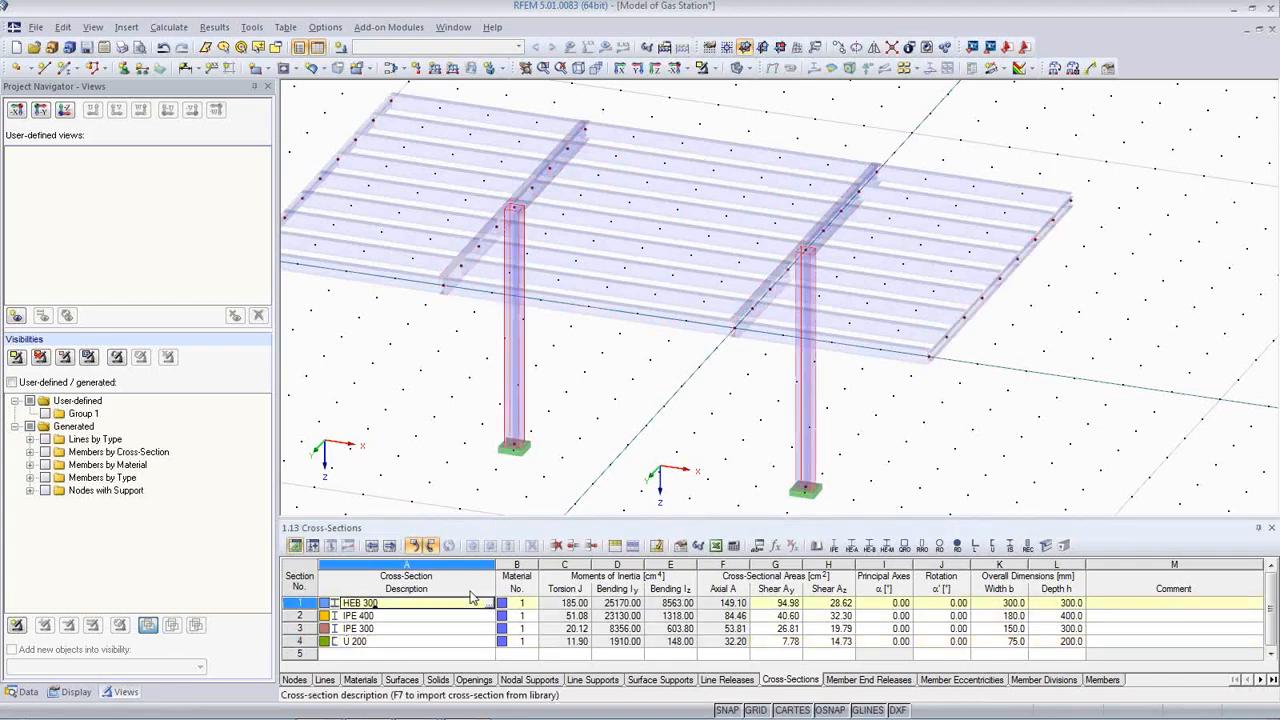
key("Down")
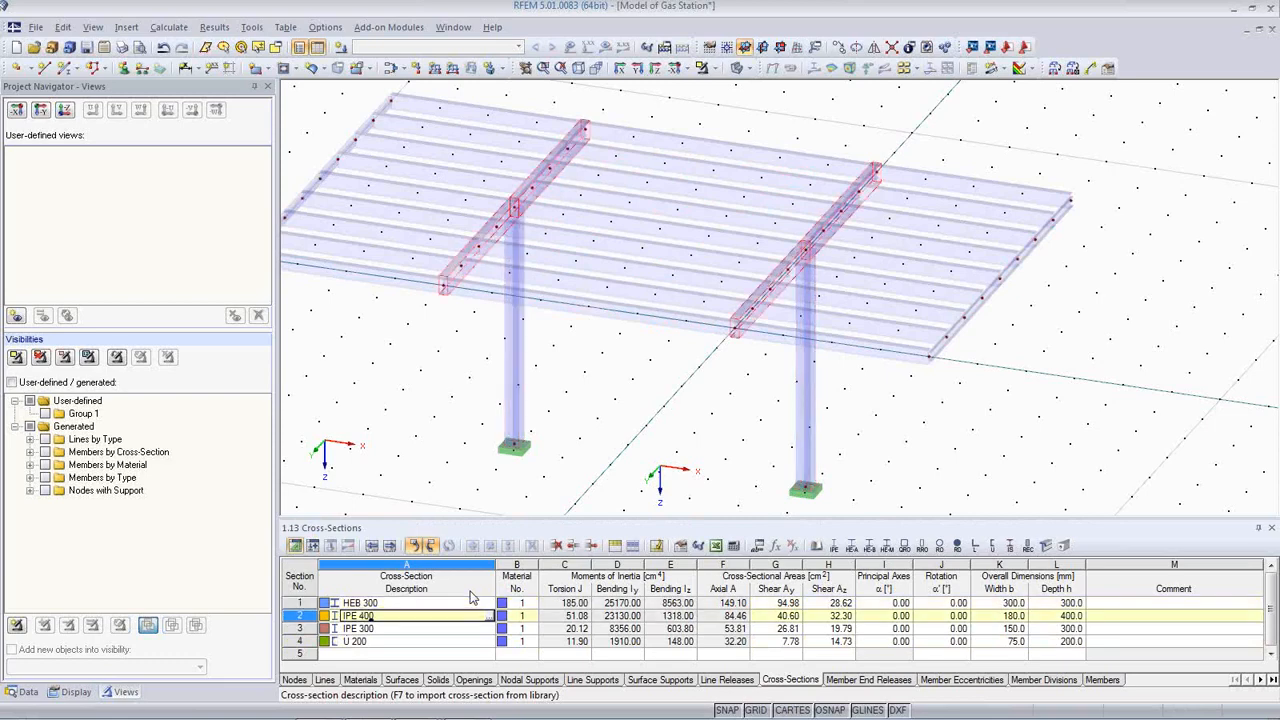
key("Down")
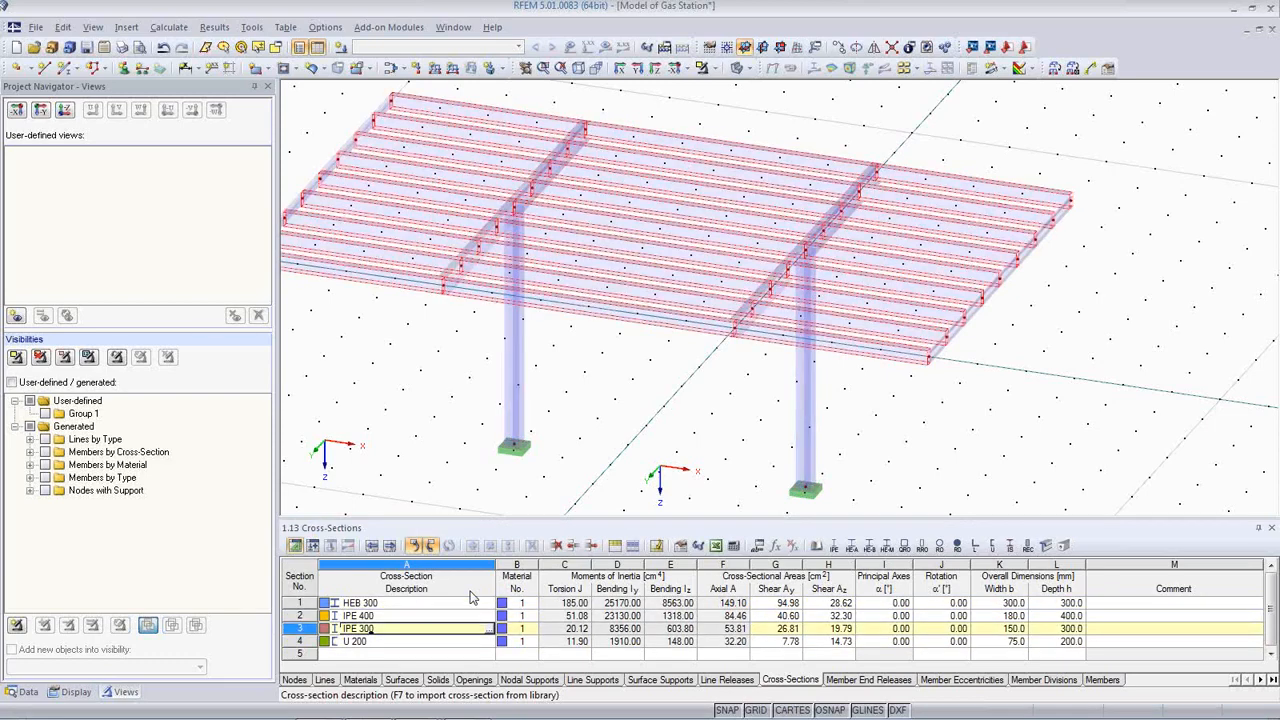
key("Down")
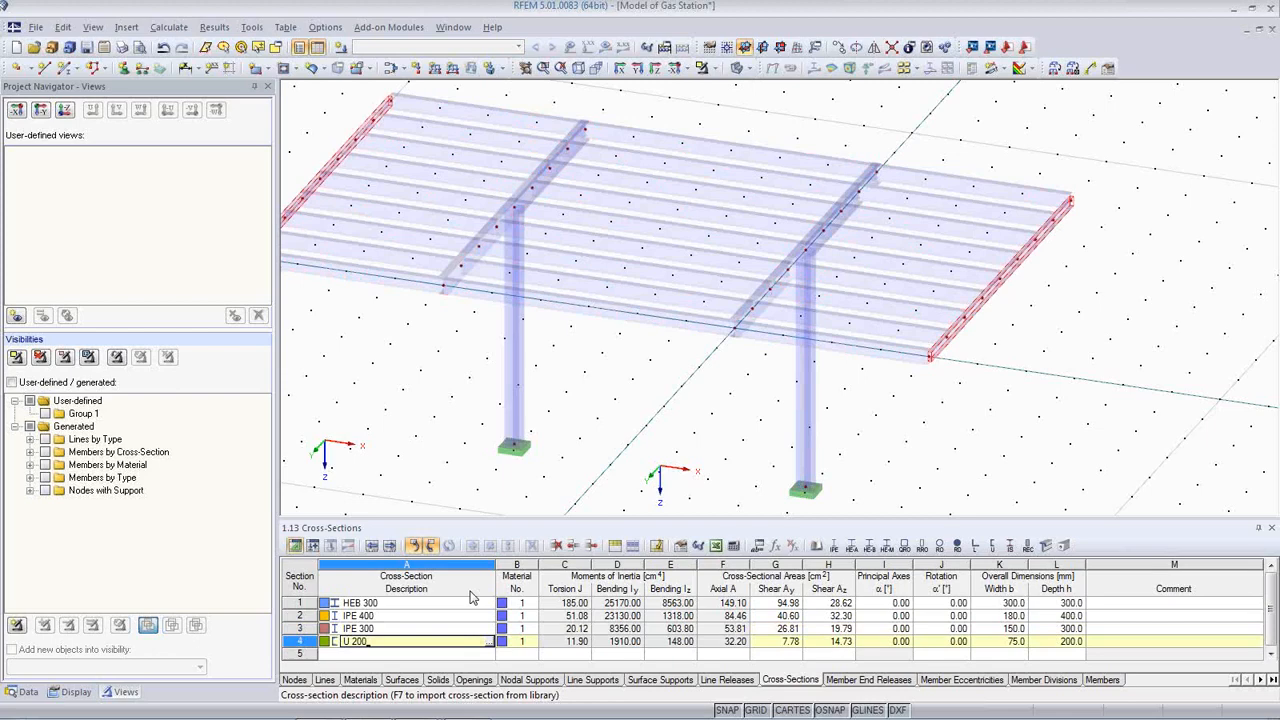
key("Up")
key("Up")
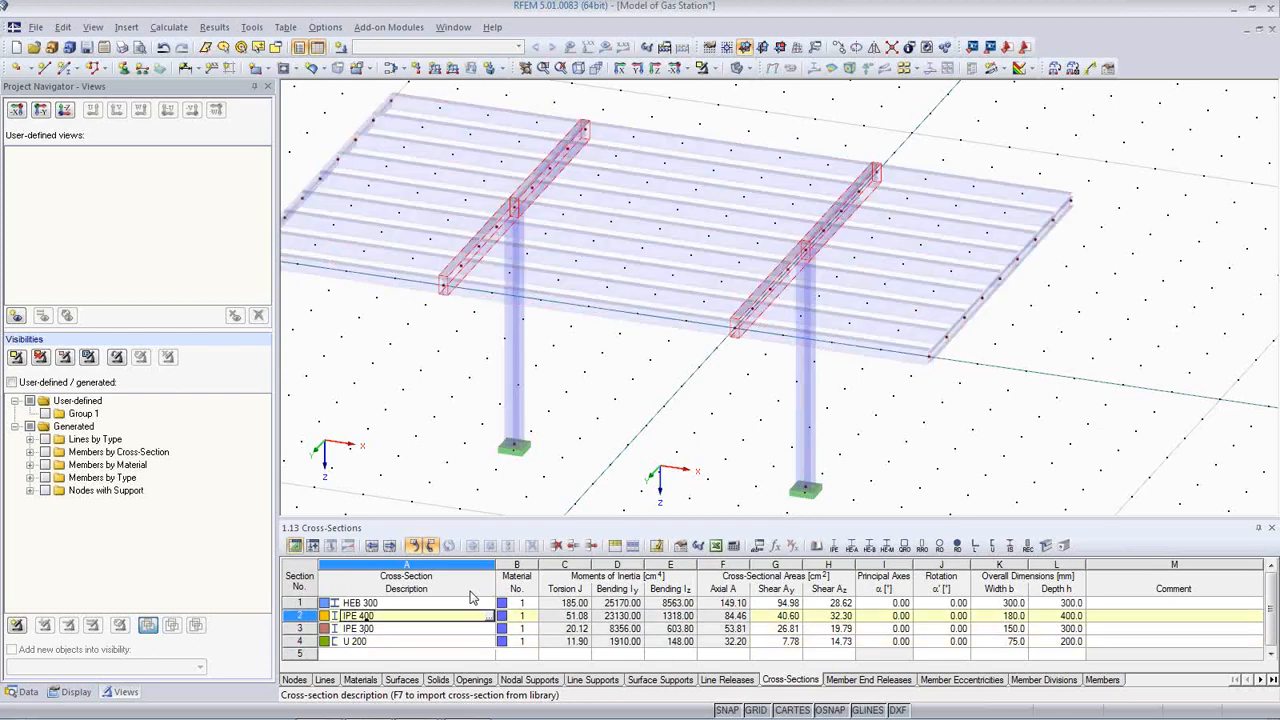
key("Down")
key("Up")
key("Up")
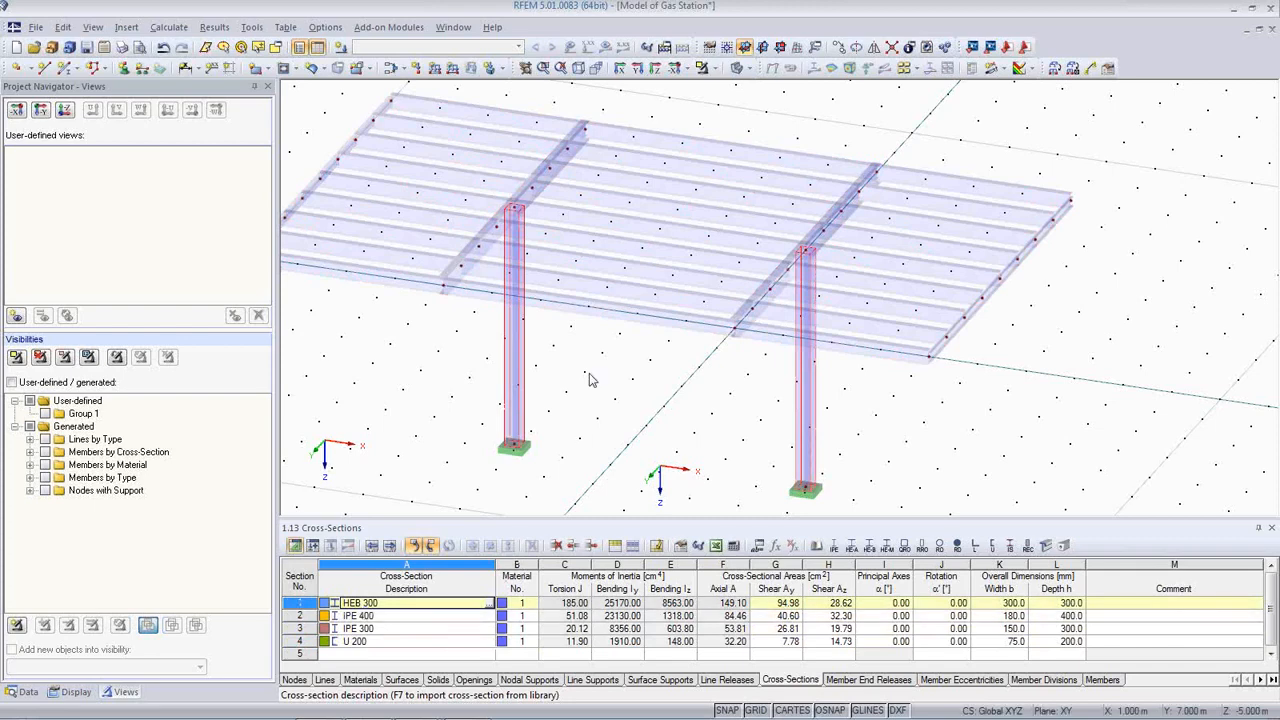
middle_click_drag(597, 376, 708, 374)
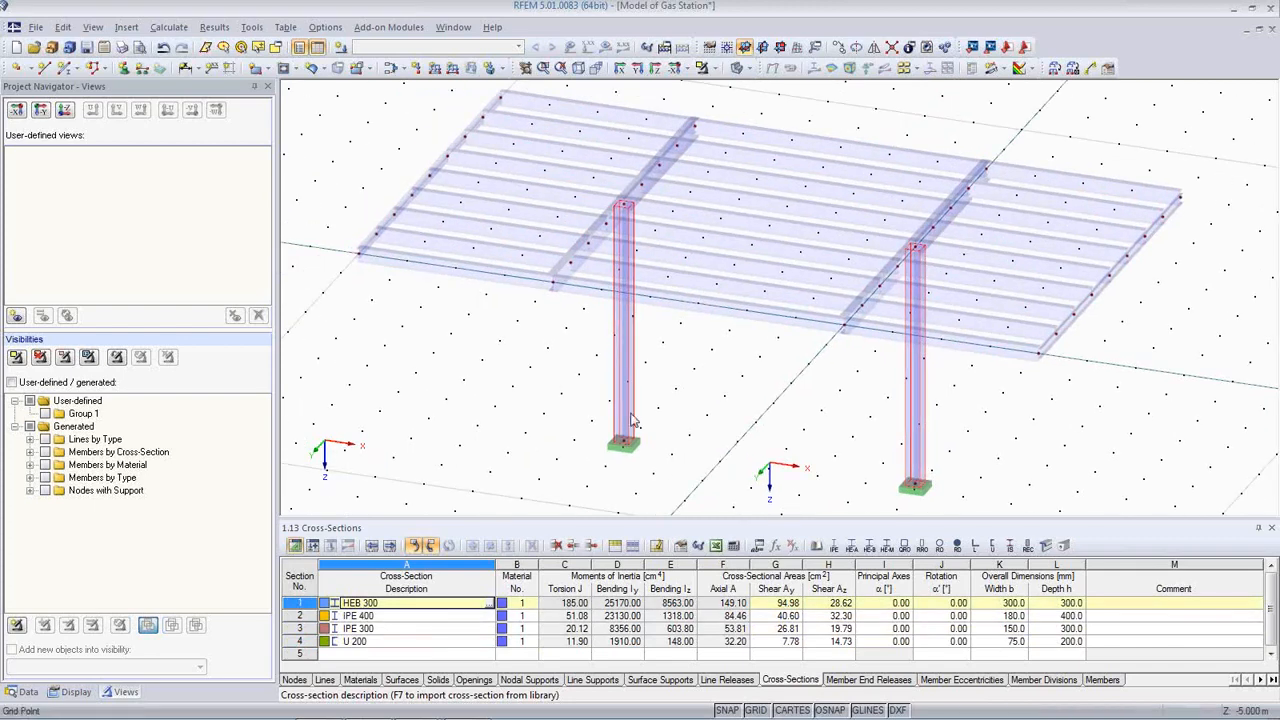
Review the cross-sections and nodal supports listed in the gas station's model data
left_click(1273, 529)
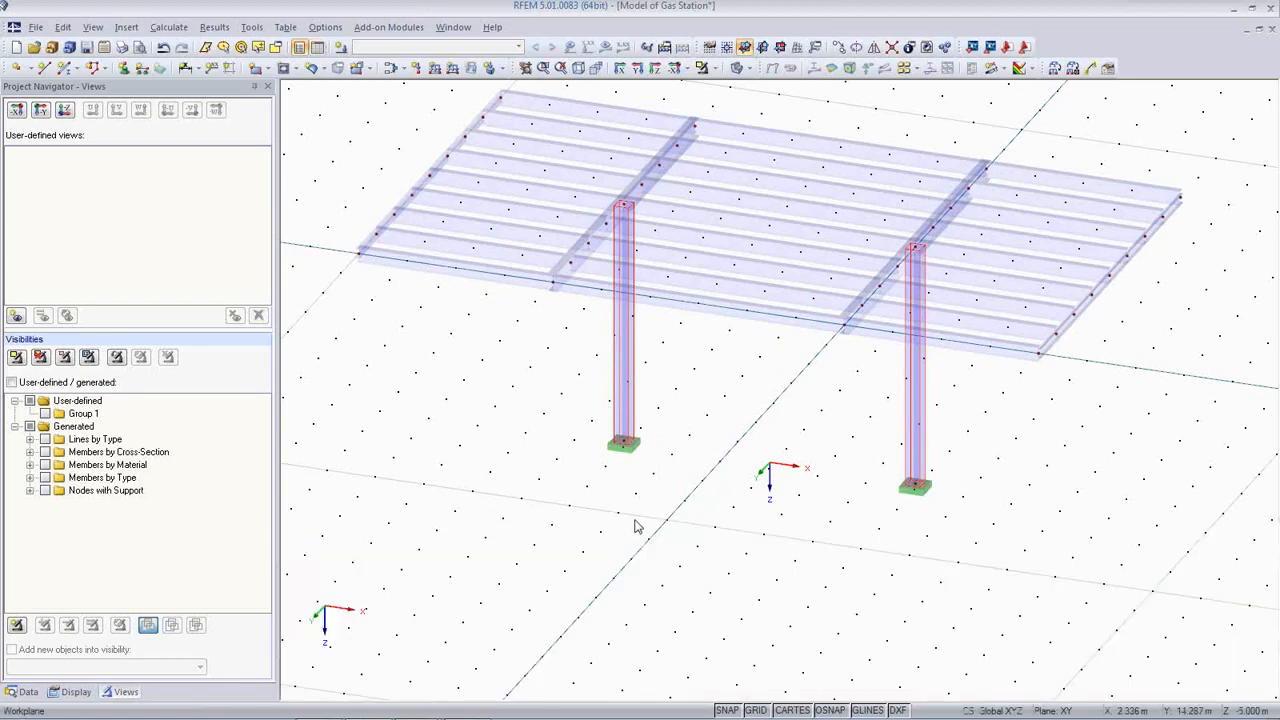
middle_click_drag(743, 529, 823, 489, "ctrl")
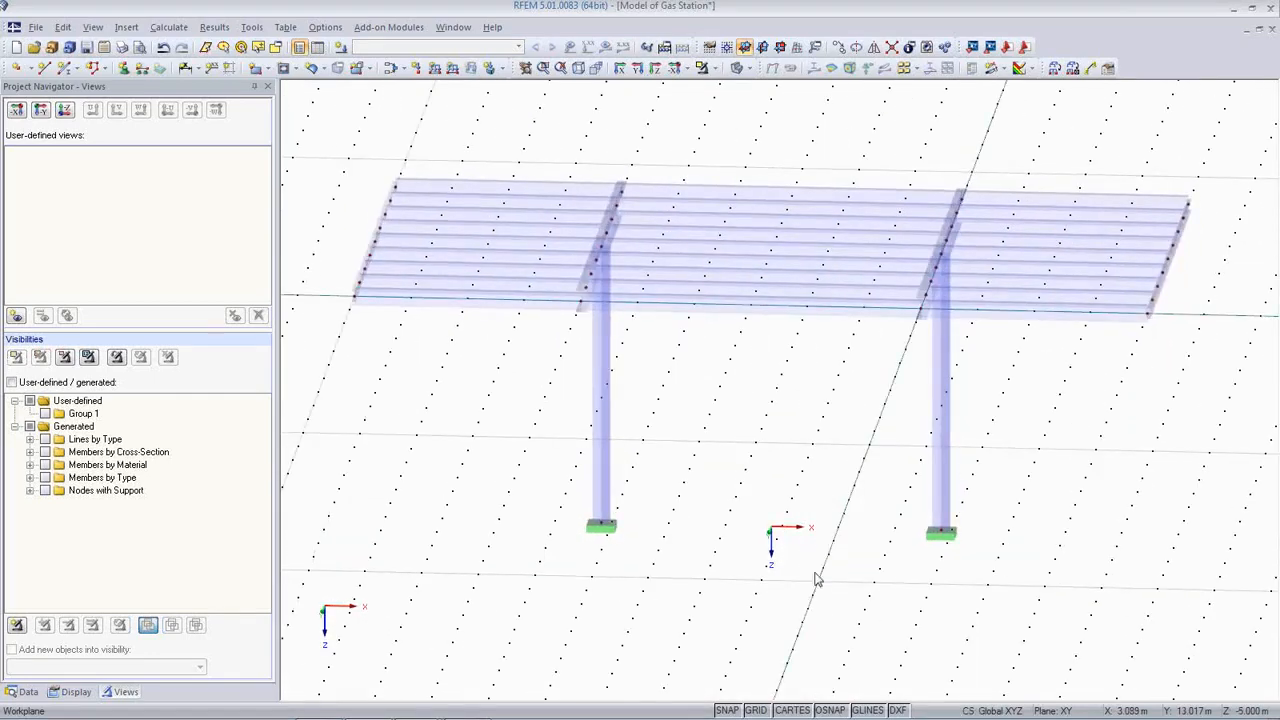
middle_click_drag(762, 702, 737, 509, "ctrl")
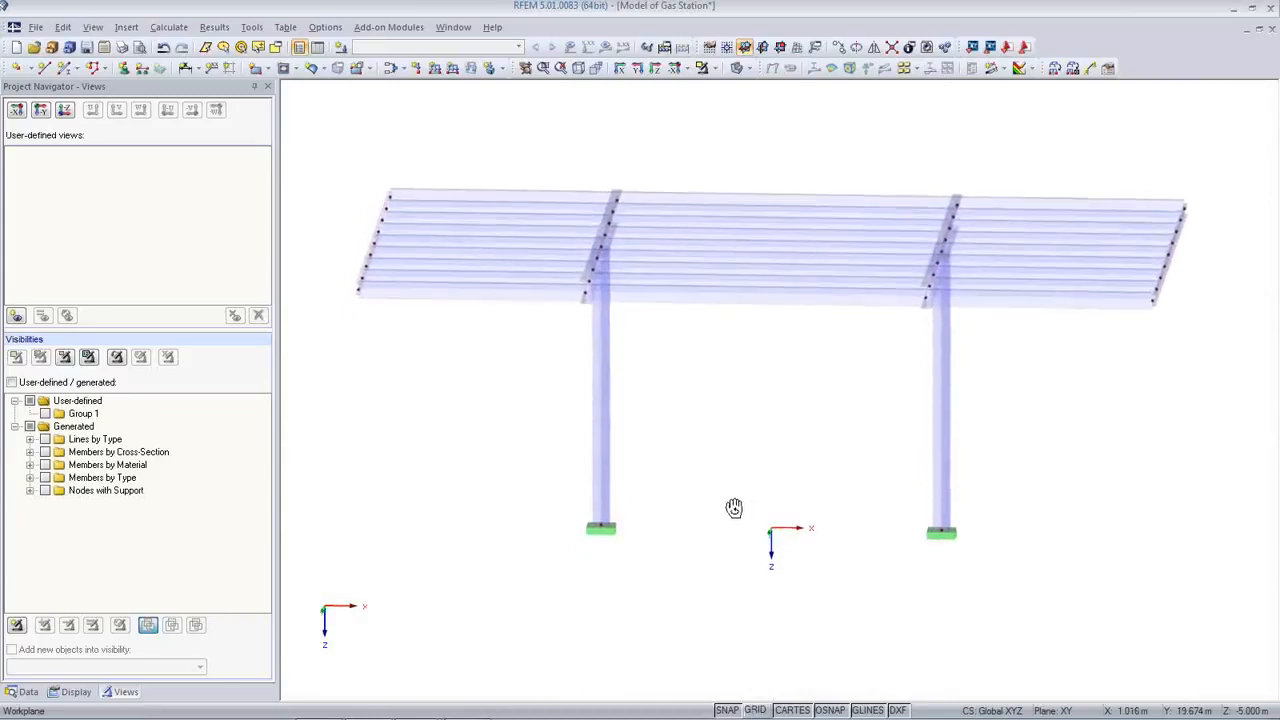
left_click(22, 691)
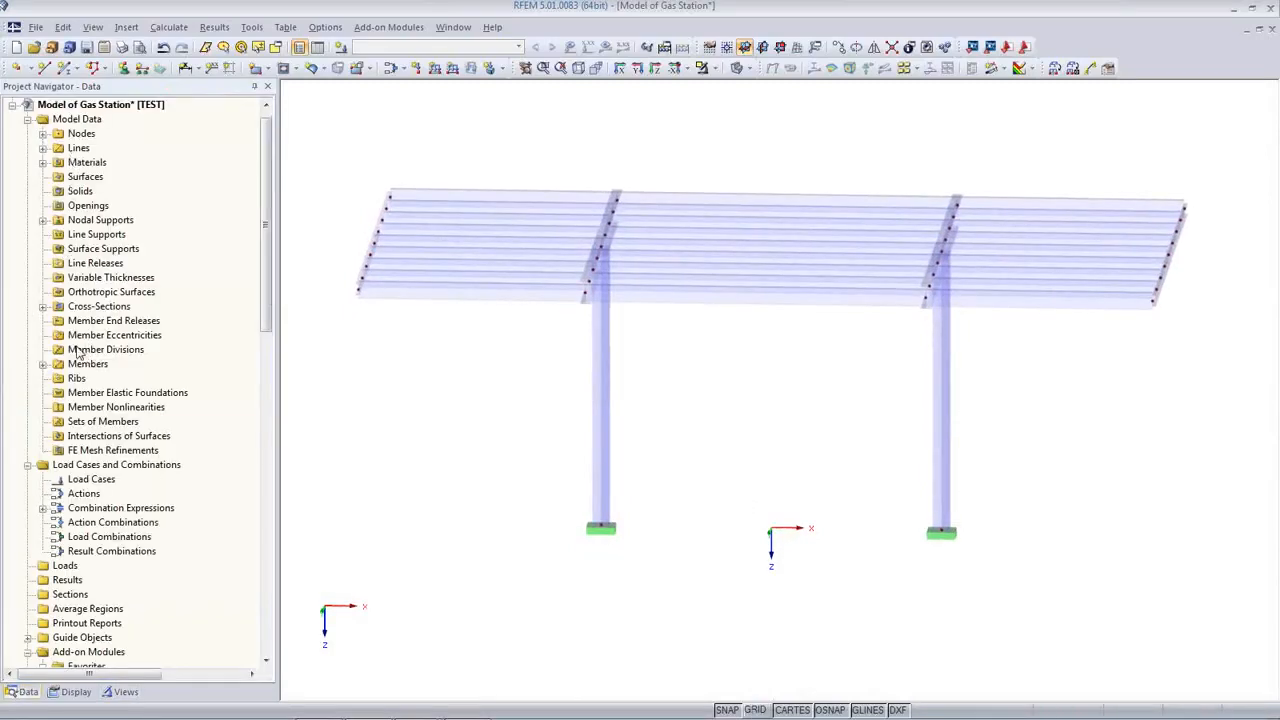
left_click(43, 306)
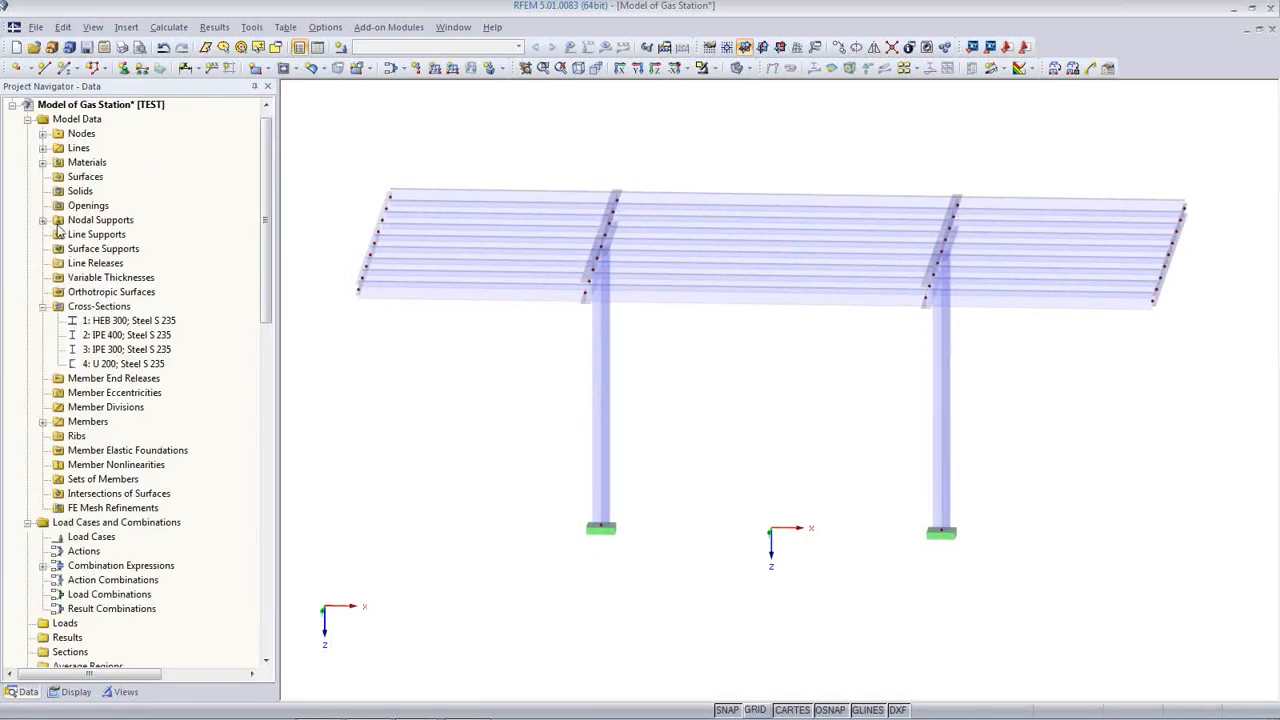
left_click(43, 220)
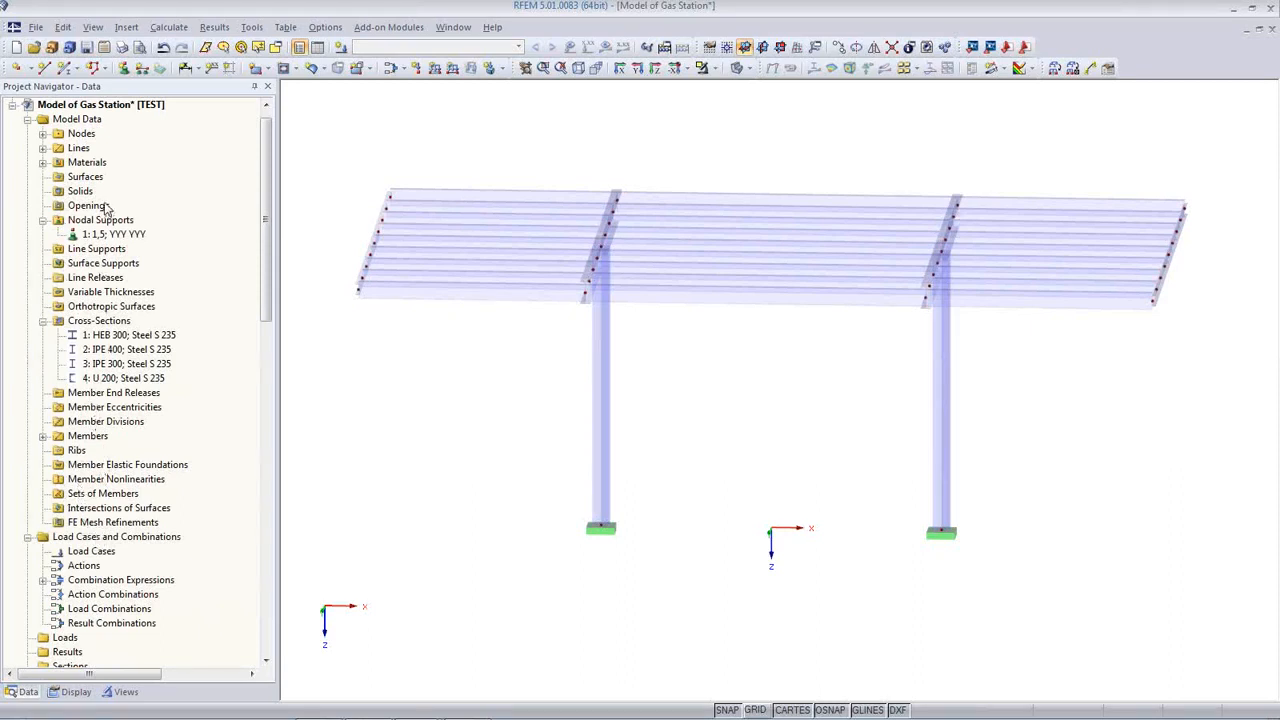
left_click(100, 263)
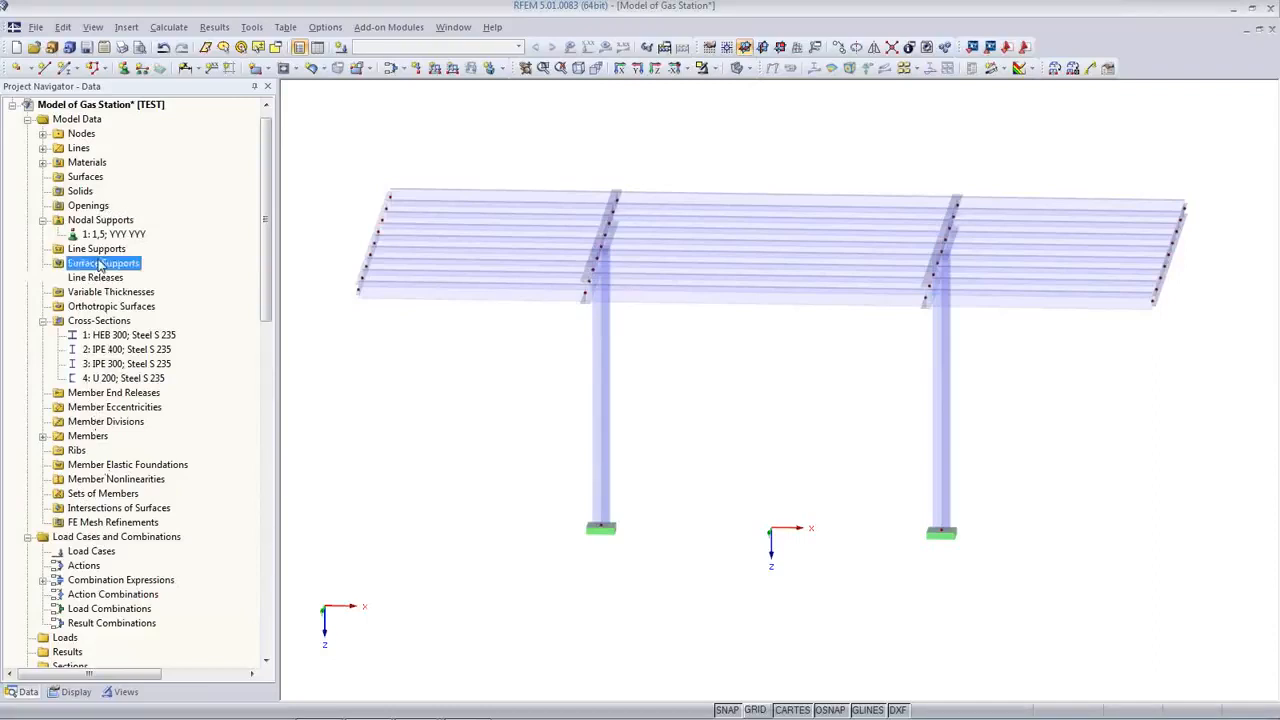
left_click(98, 250)
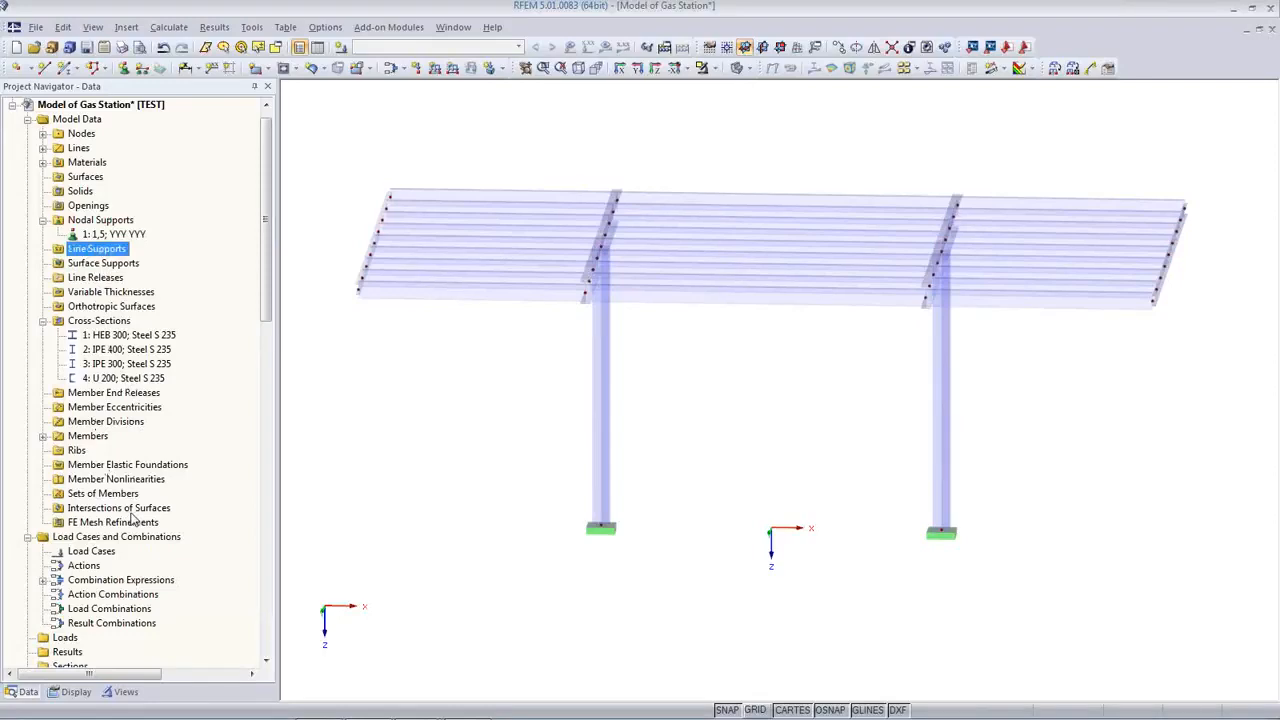
Create a member end release as scissors in the global X,Y,Z axes, releasing My and Mz
left_click(98, 394)
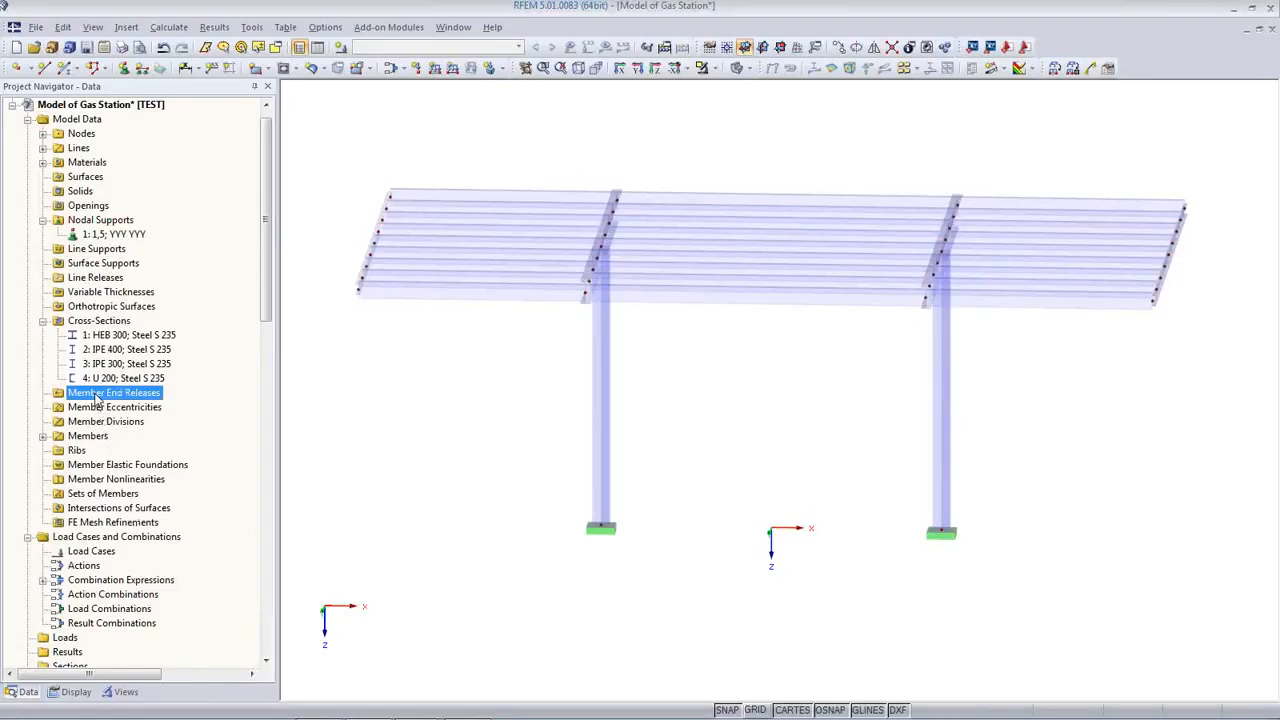
right_click(98, 396)
left_click(155, 424)
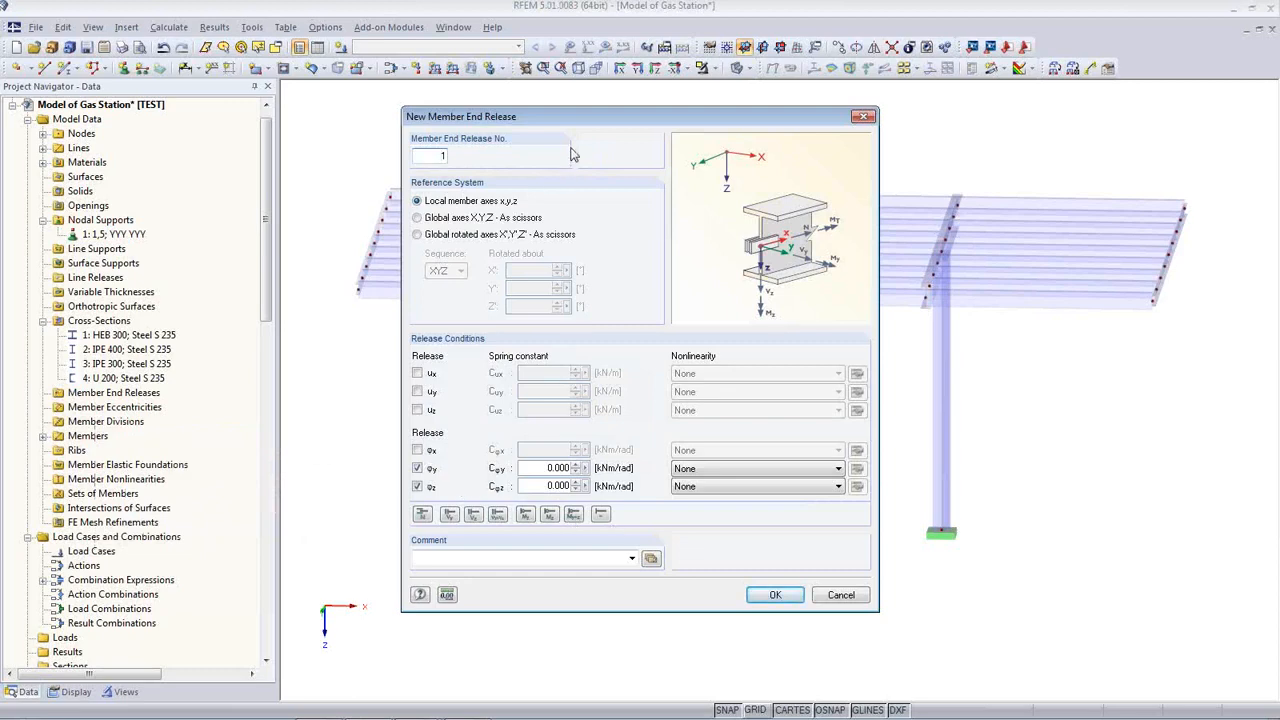
left_click_drag(586, 126, 617, 448)
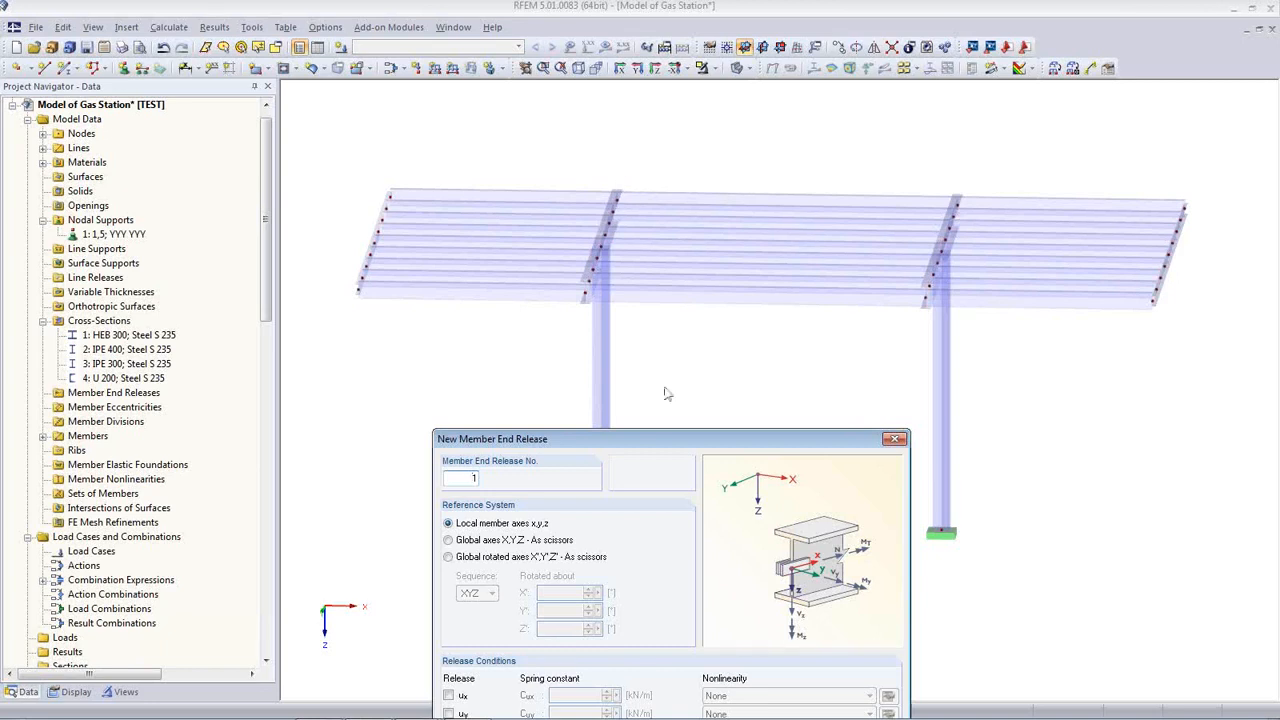
left_click_drag(675, 442, 672, 257)
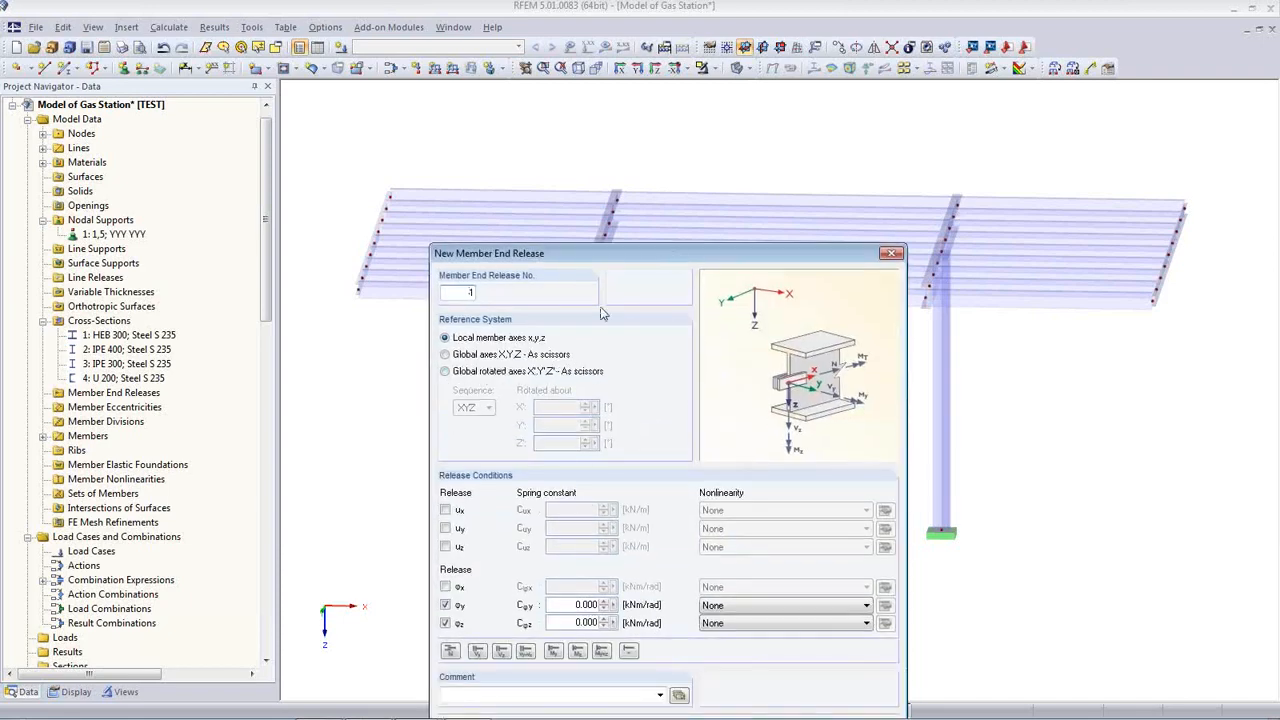
left_click_drag(624, 255, 632, 190)
left_click(453, 289)
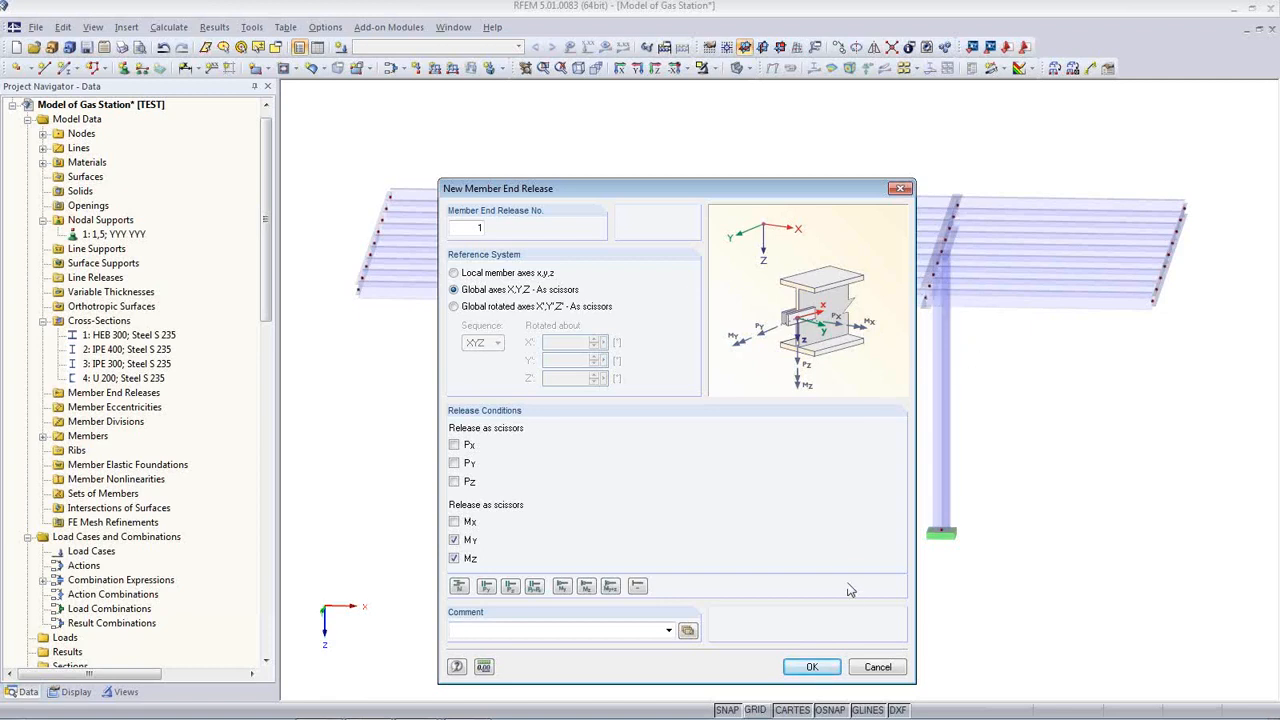
left_click(824, 673)
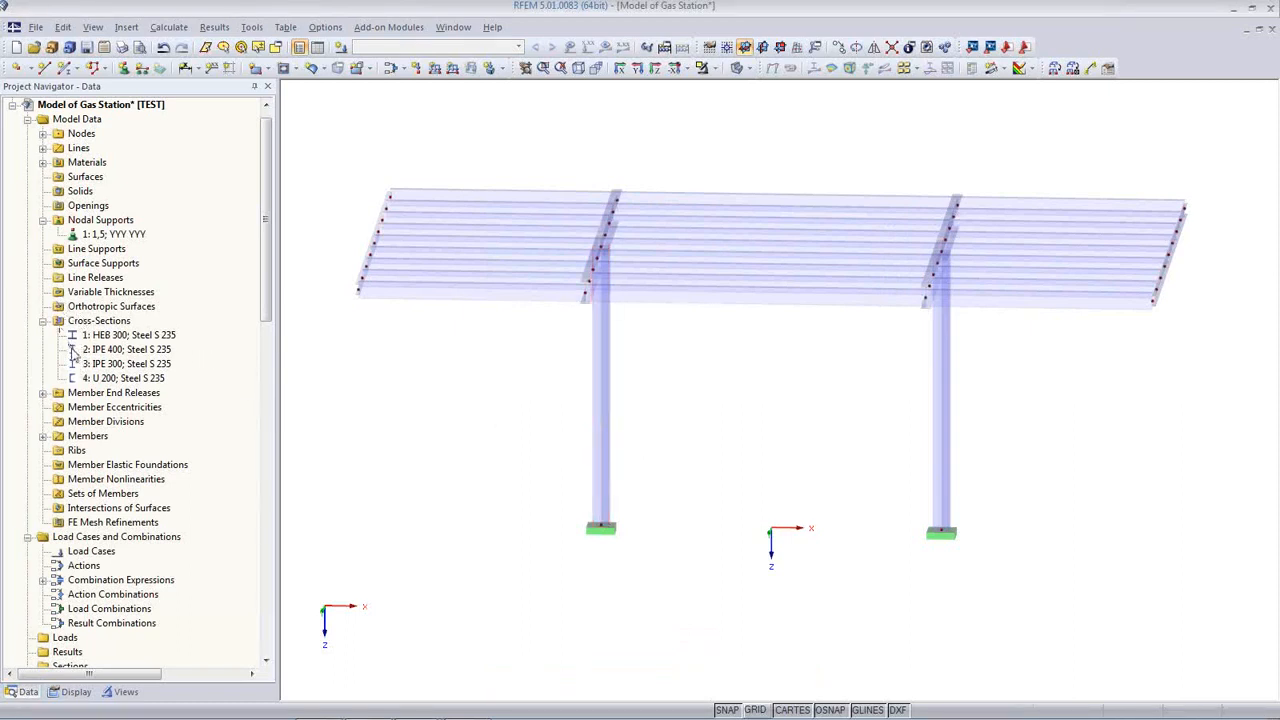
Start assigning the global scissors release graphically to member sides in the model
left_click(43, 393)
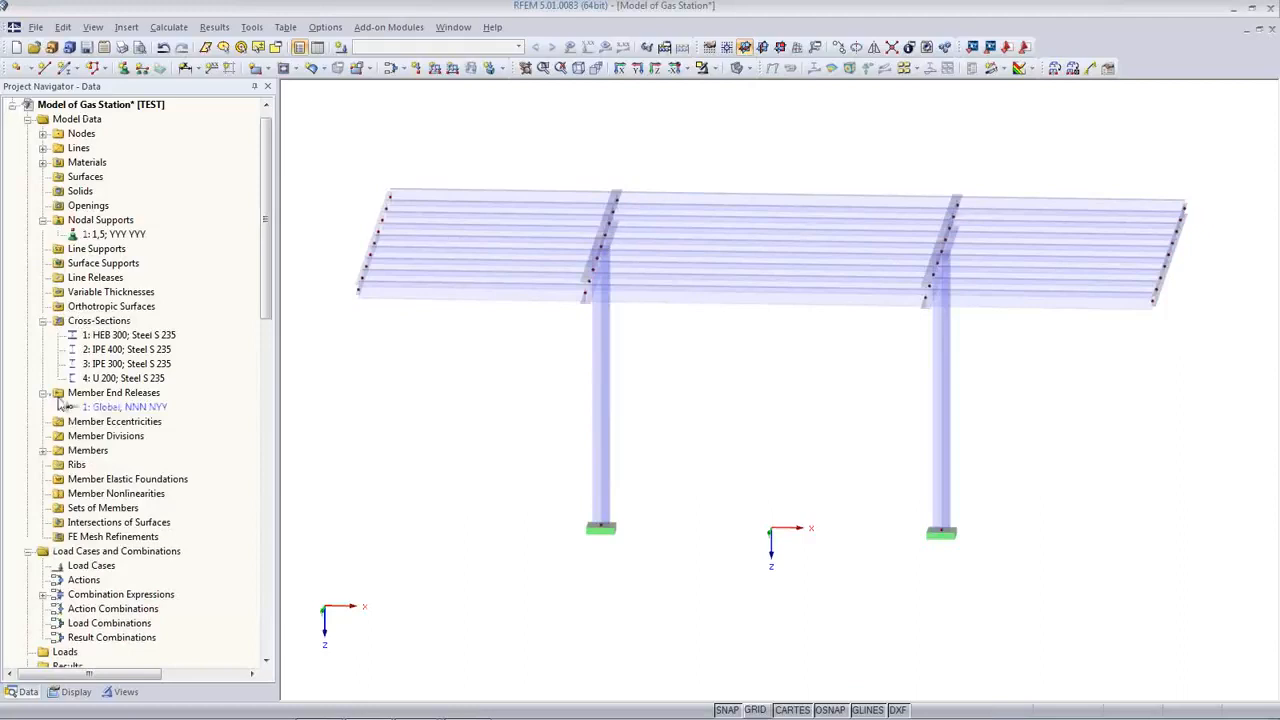
right_click(116, 409)
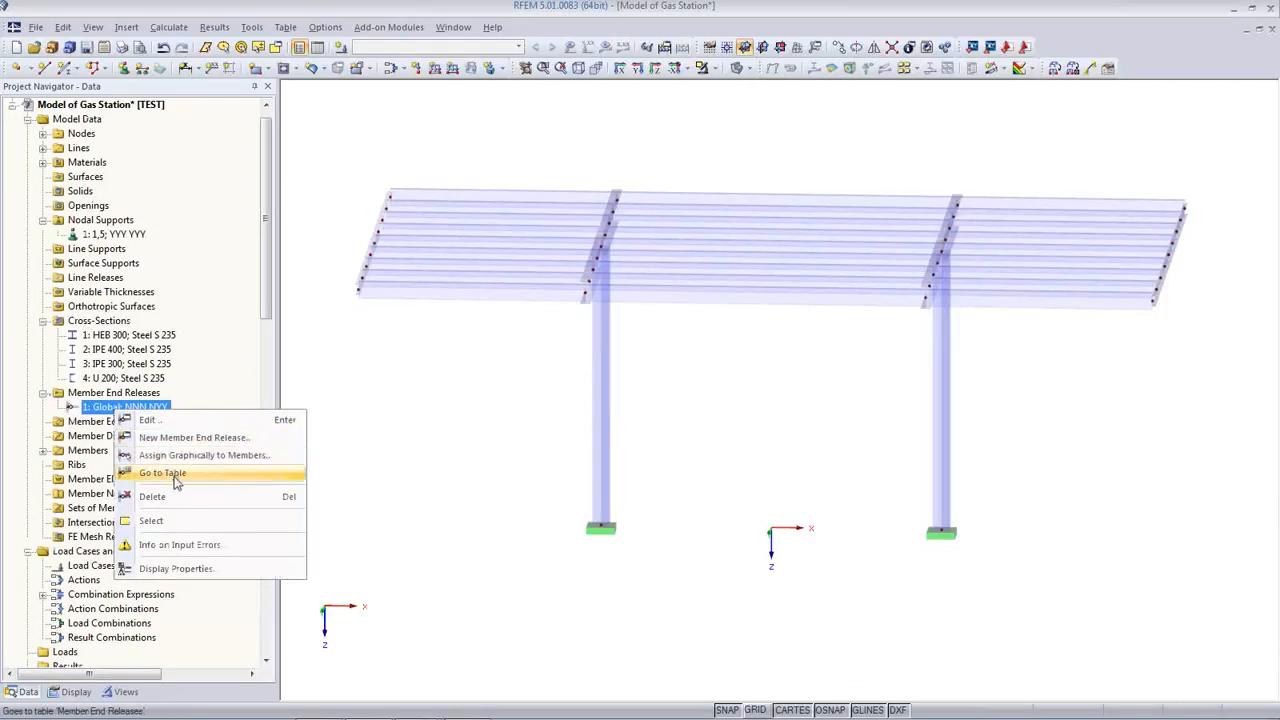
left_click(185, 458)
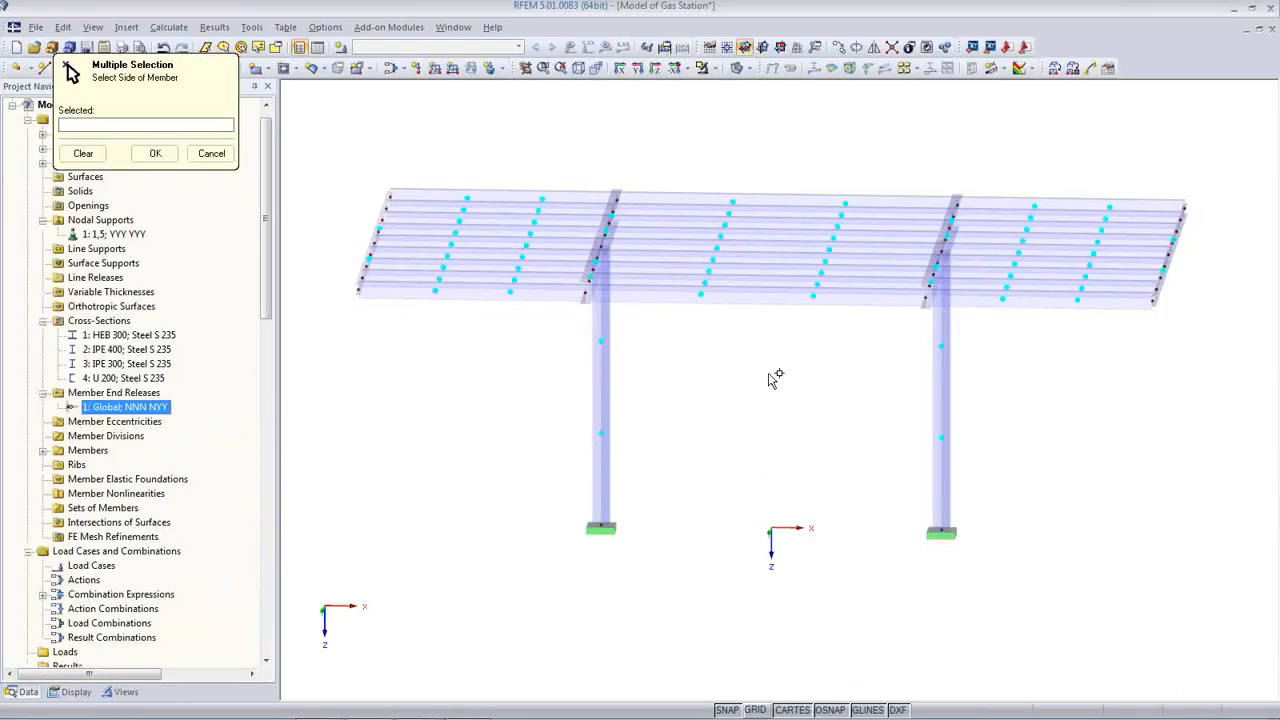
left_click_drag(785, 382, 757, 197)
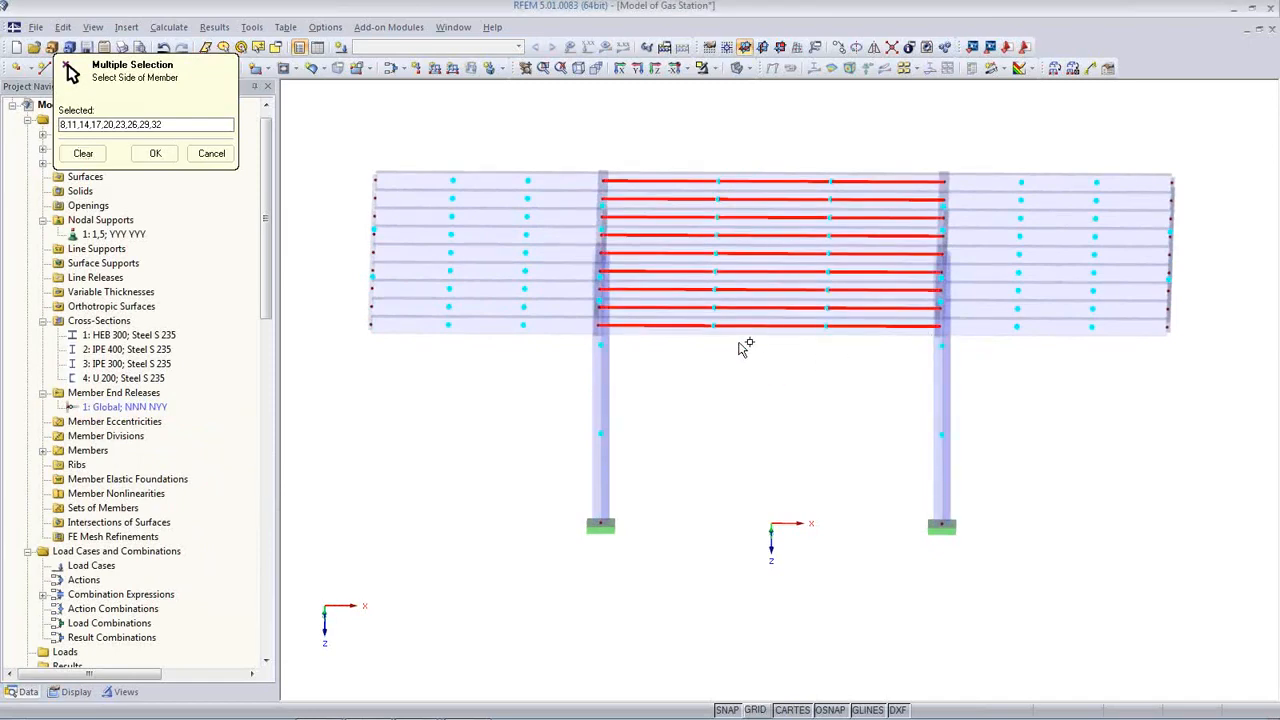
left_click(553, 322)
left_click(554, 304)
left_click(551, 271)
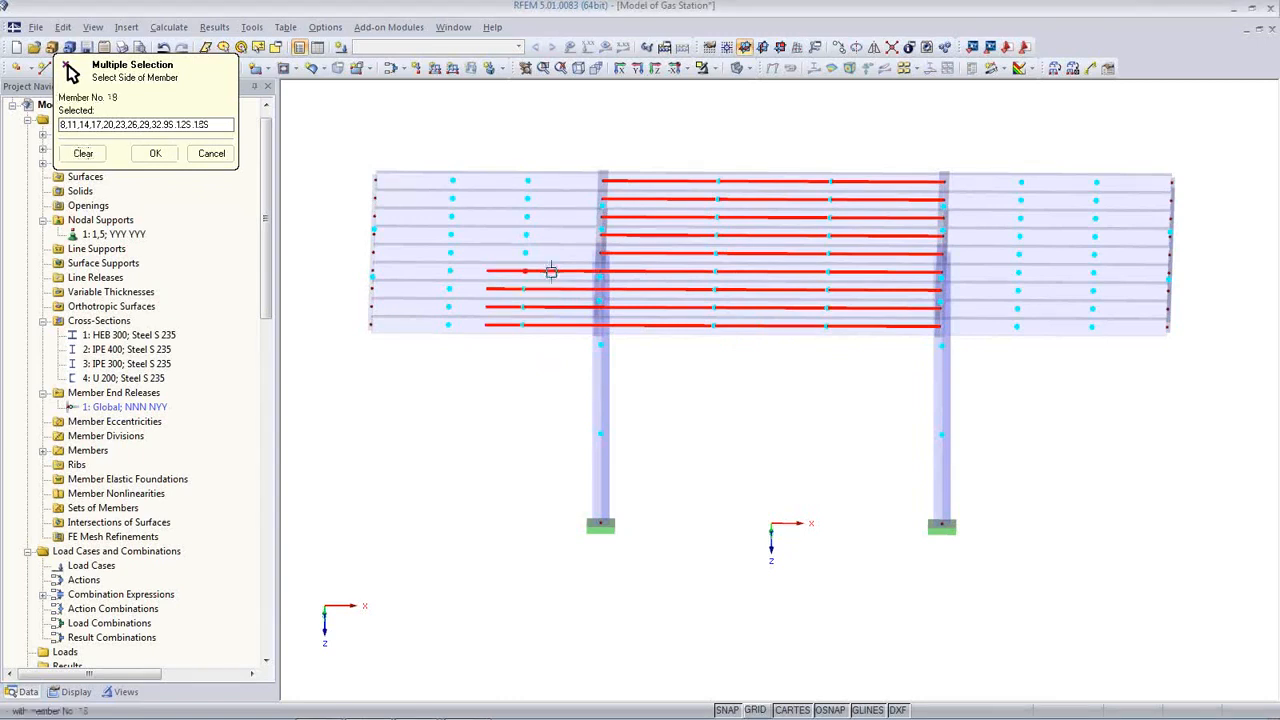
left_click(551, 253)
left_click(549, 235)
left_click(549, 217)
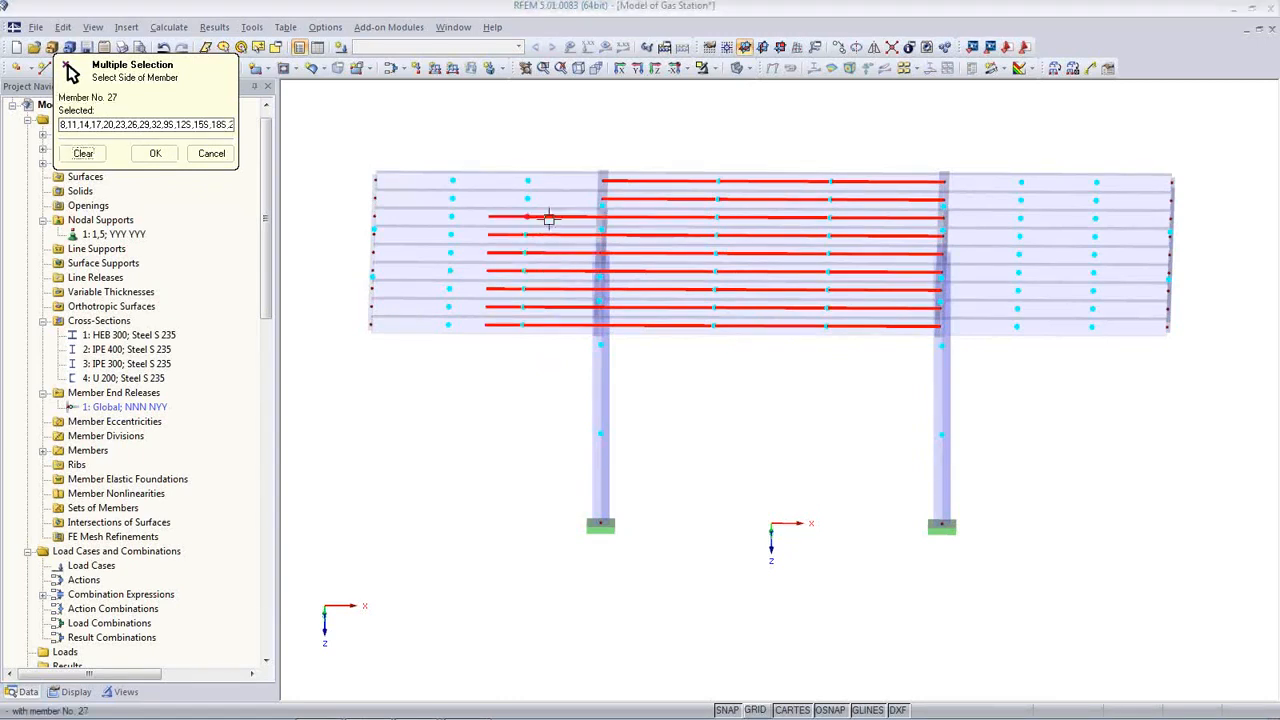
left_click(551, 199)
left_click(549, 181)
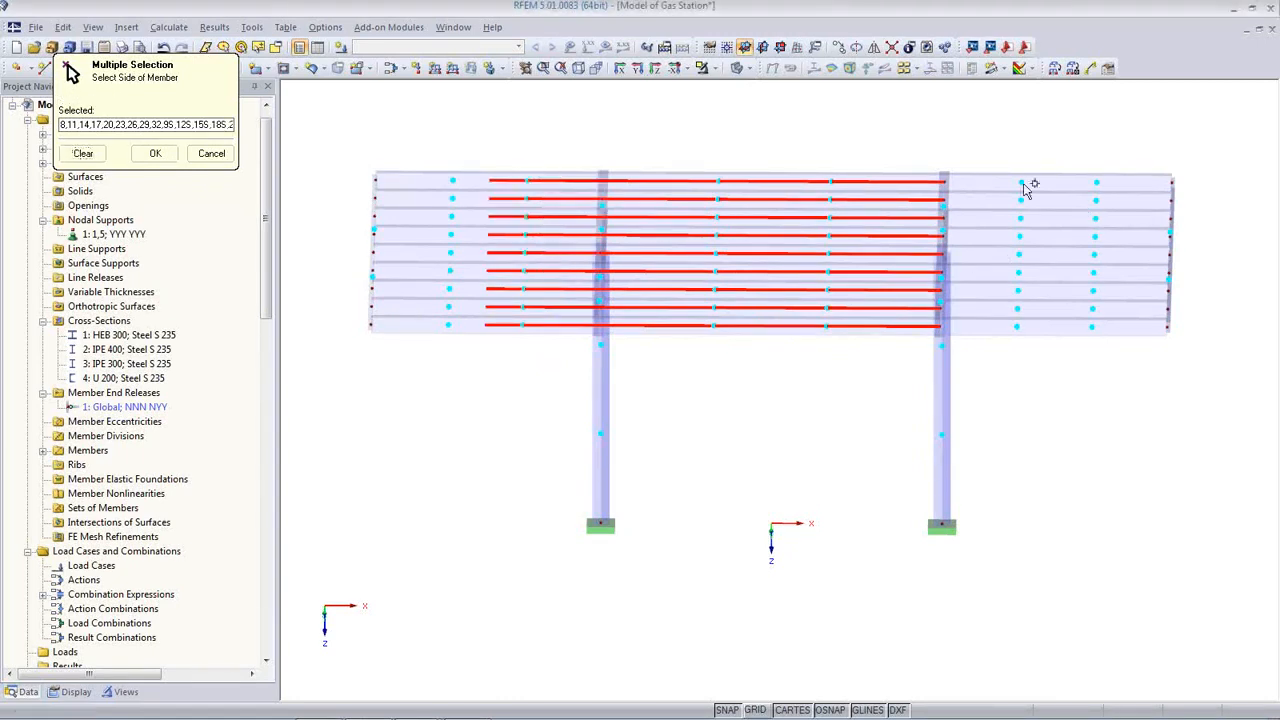
left_click_drag(938, 138, 1024, 364)
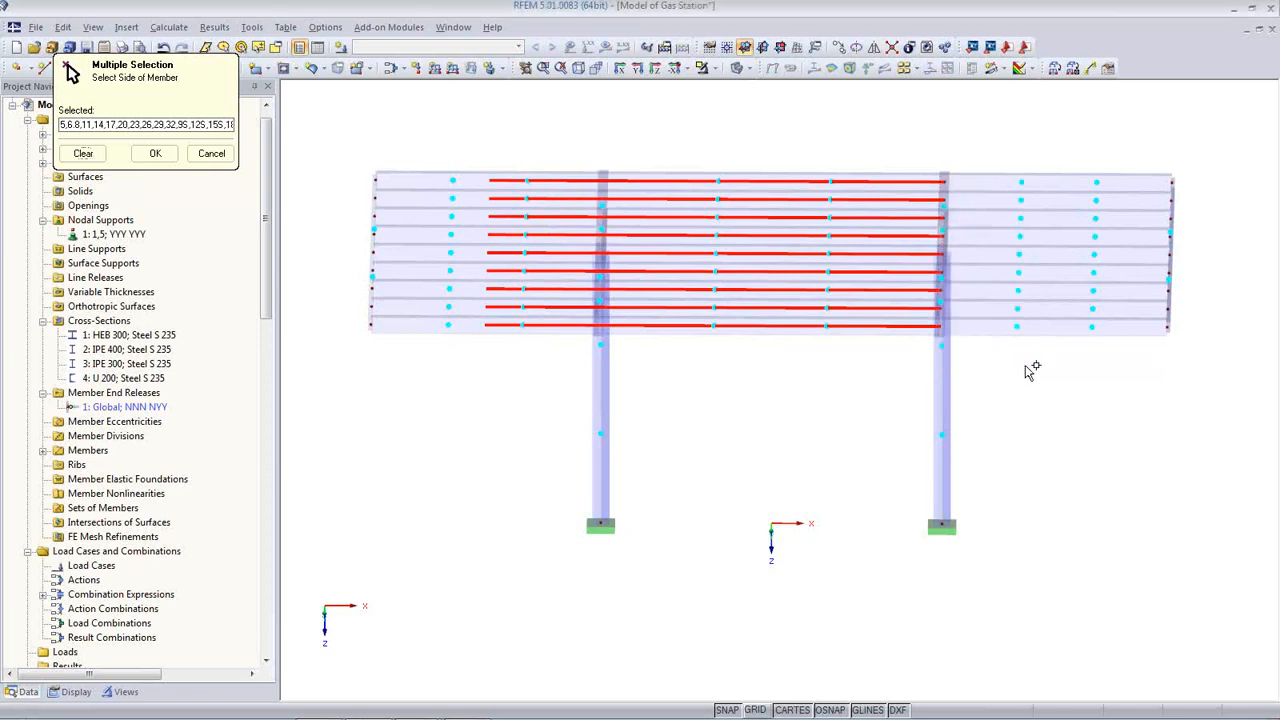
middle_click_drag(1033, 386, 960, 352, "ctrl")
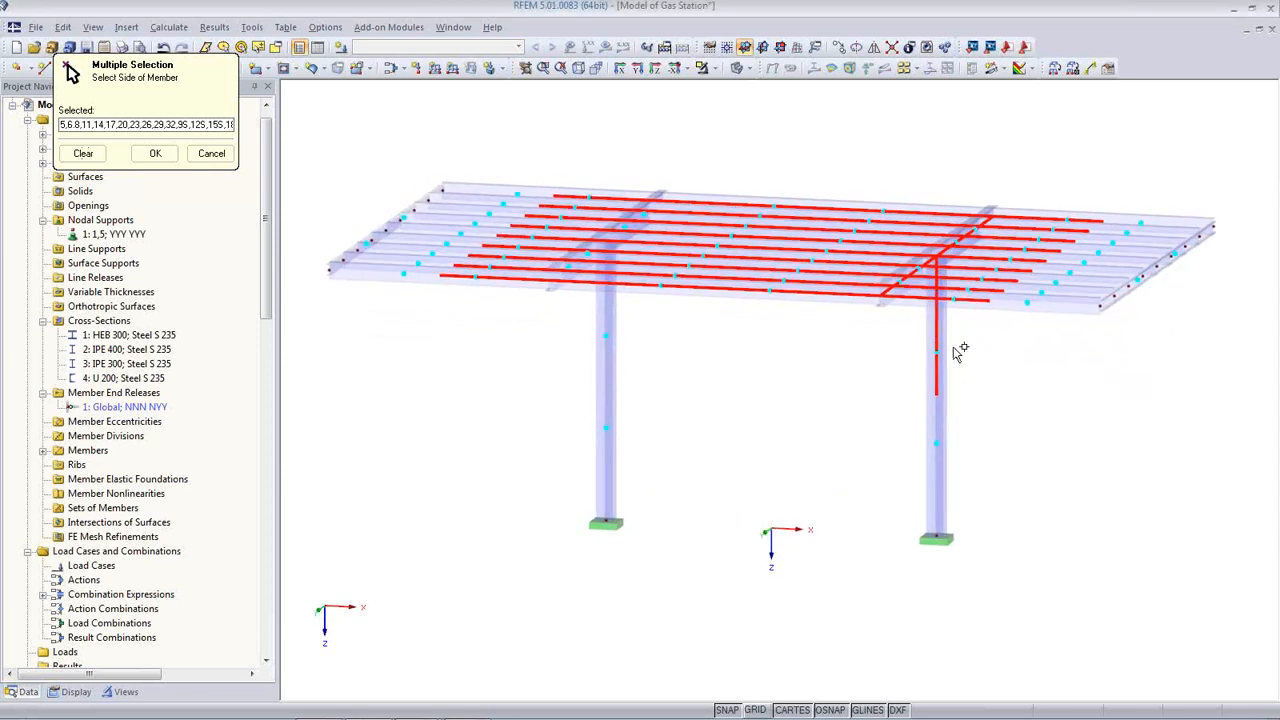
middle_click_drag(866, 366, 843, 484, "ctrl")
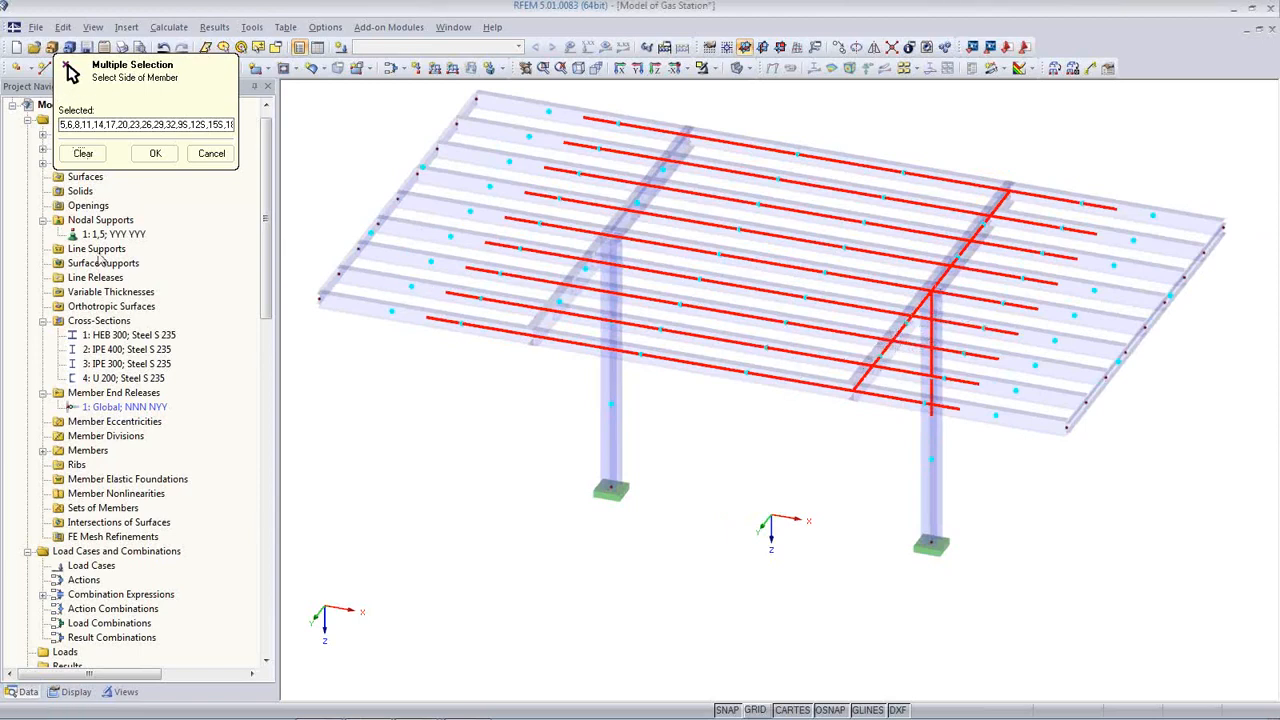
left_click(83, 153)
middle_click_drag(737, 449, 785, 440, "ctrl")
left_click_drag(785, 434, 724, 120)
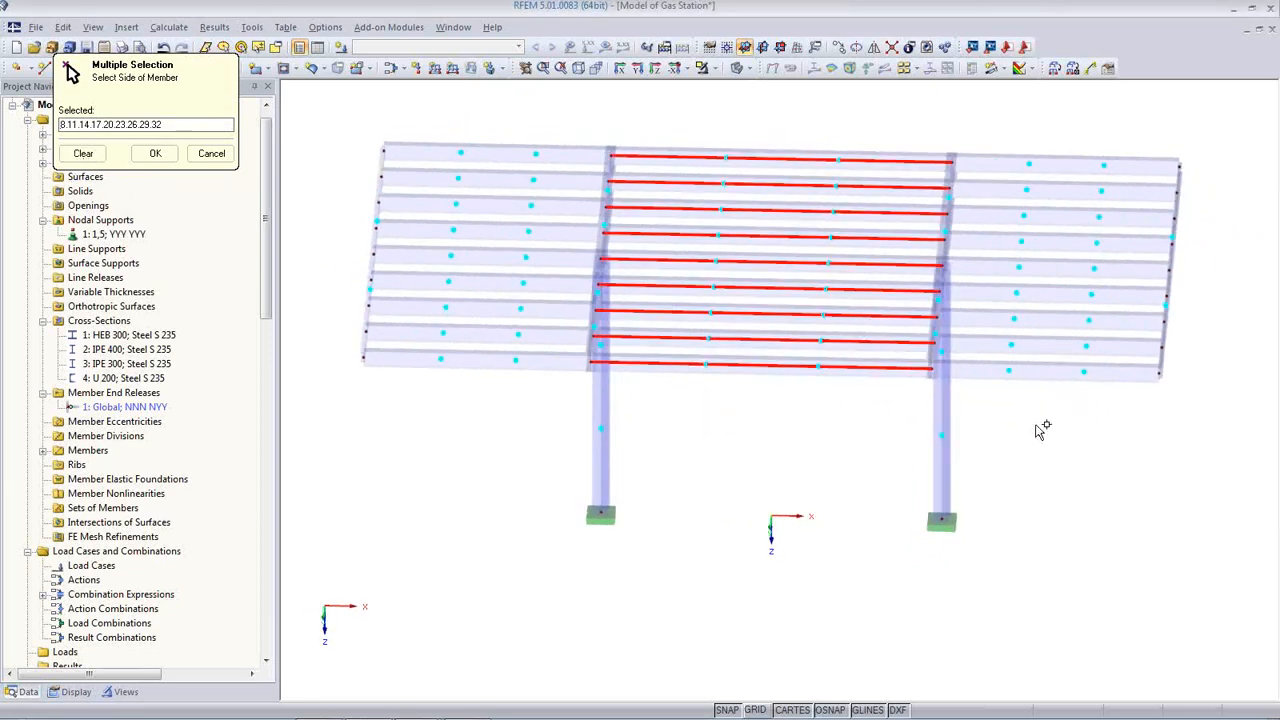
mouse_move(1035, 424)
middle_mouse_down("ctrl")
mouse_move(1060, 420)
mouse_move(1047, 420)
middle_mouse_up("ctrl")
left_click_drag(1021, 412, 994, 131)
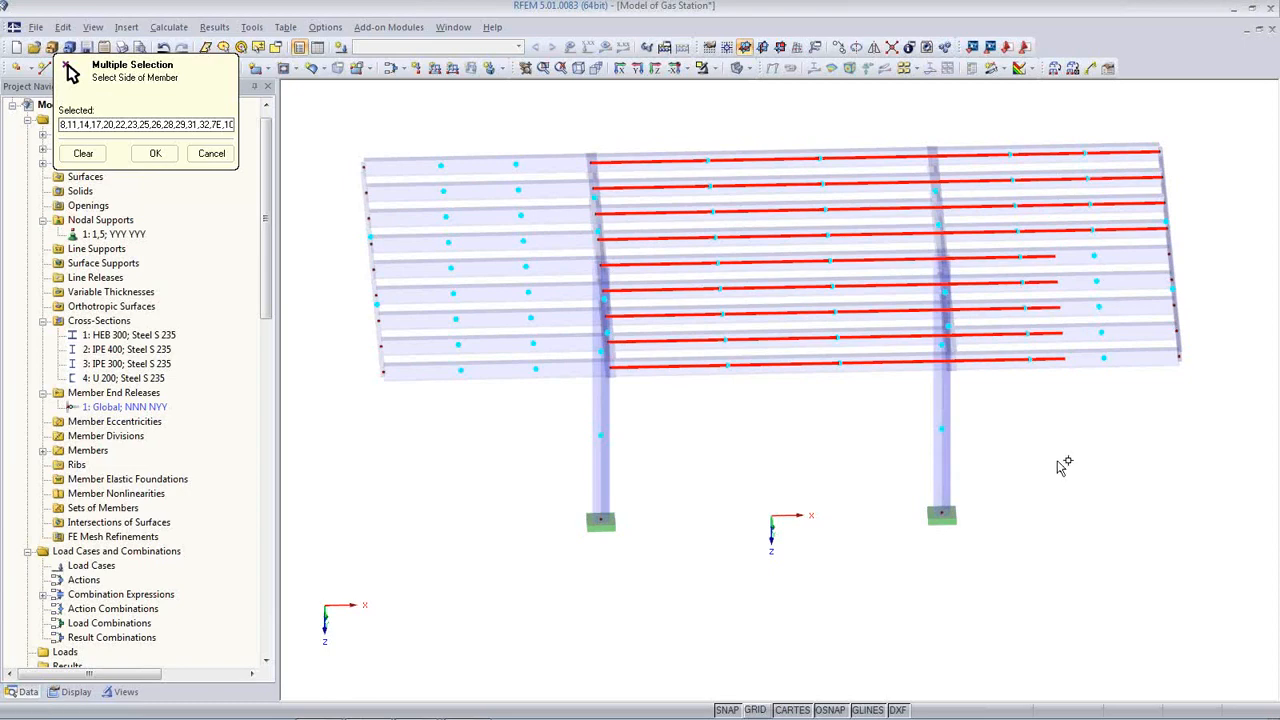
middle_click_drag(1064, 468, 1037, 437, "ctrl")
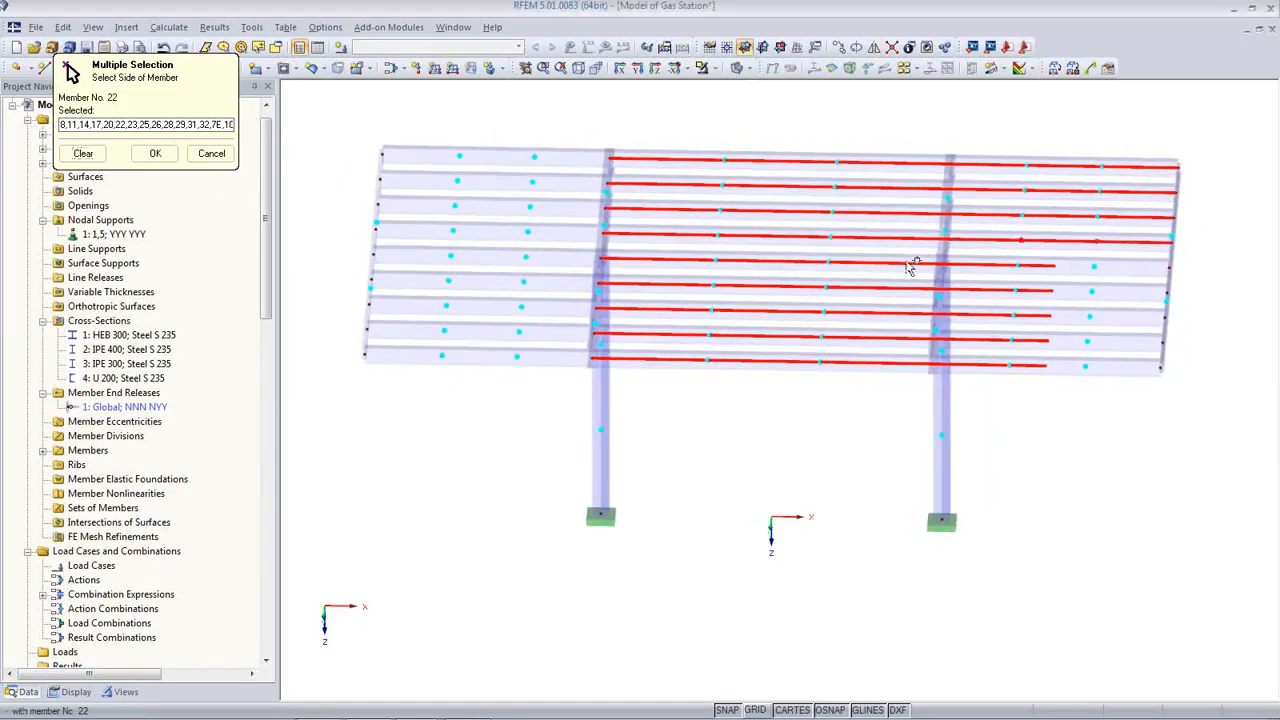
left_click(83, 153)
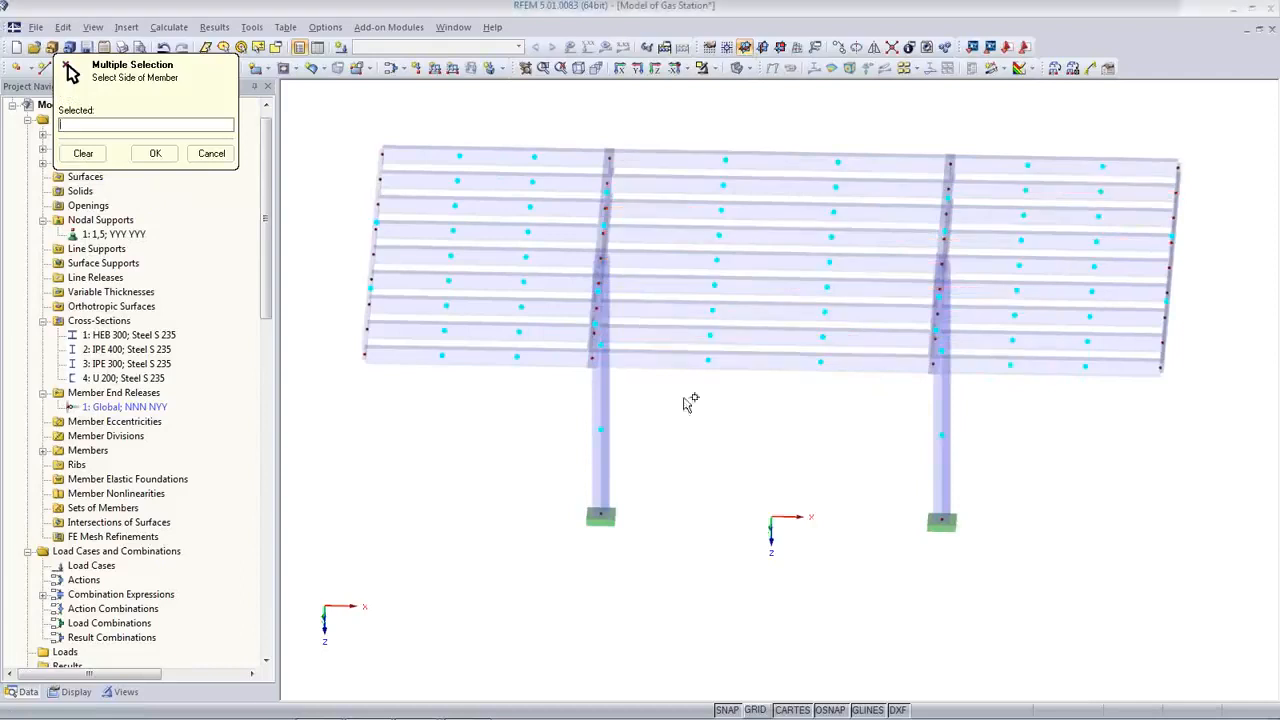
Select the beam-side ends of the IPE 300 roof members in the X 4 m cantilever bay for the scissors release
left_click(955, 366)
left_click(973, 340)
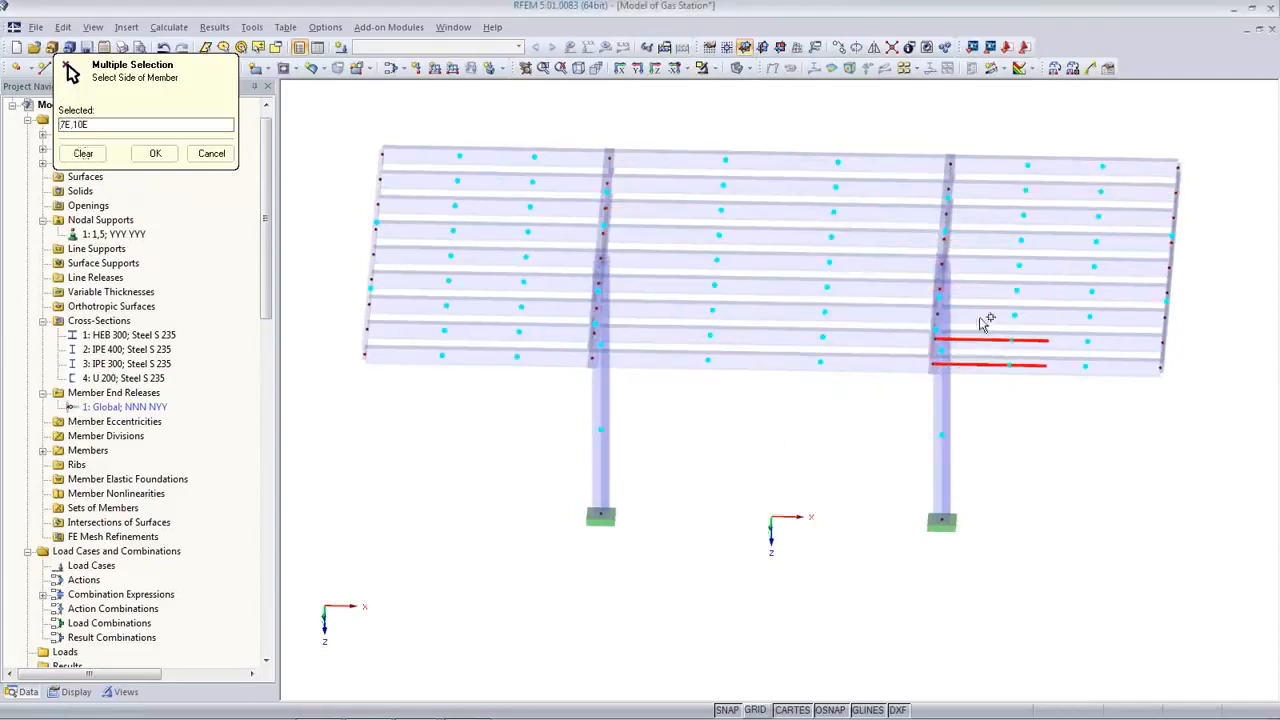
left_click(986, 315)
left_click(988, 290)
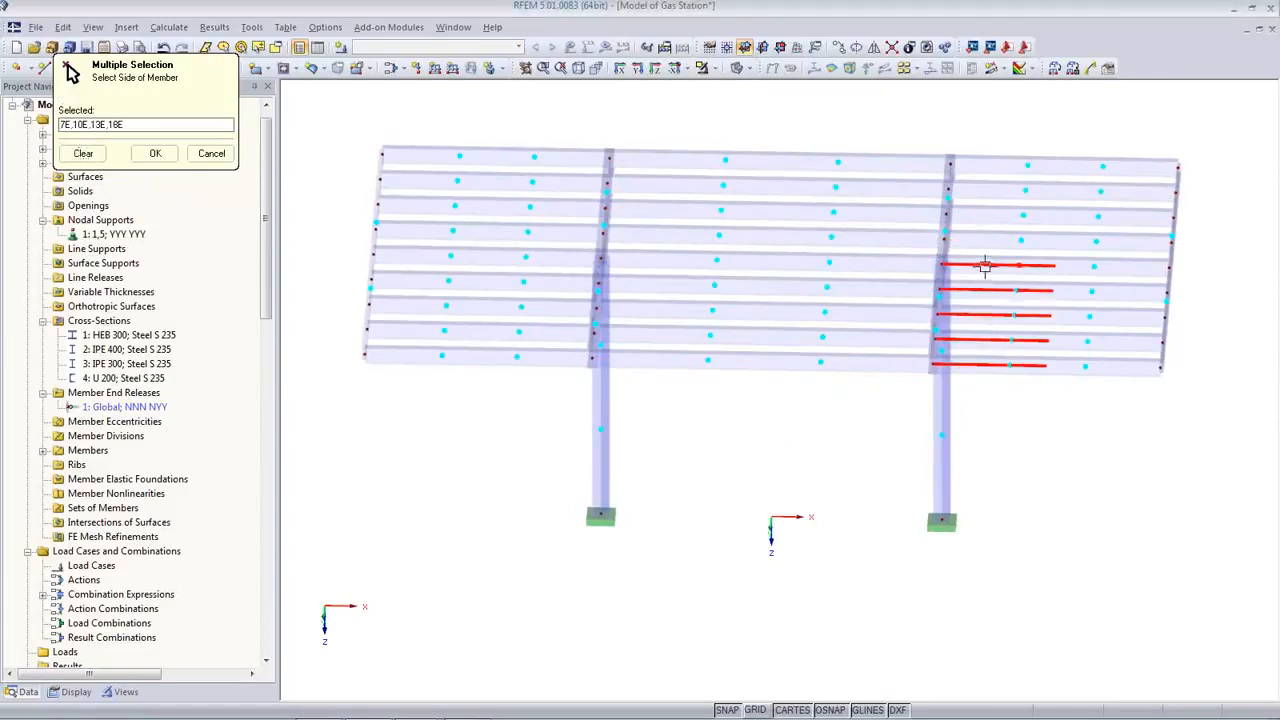
left_click(986, 265)
left_click(994, 240)
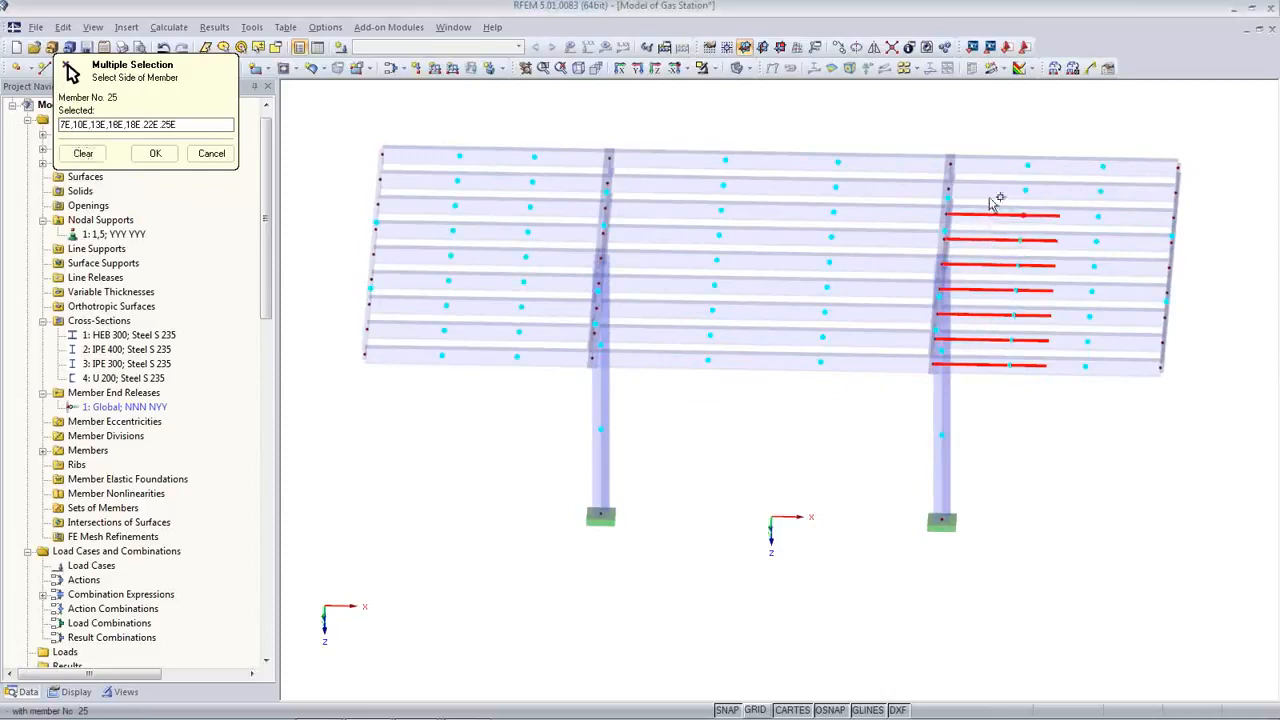
left_click(986, 191)
left_click(992, 166)
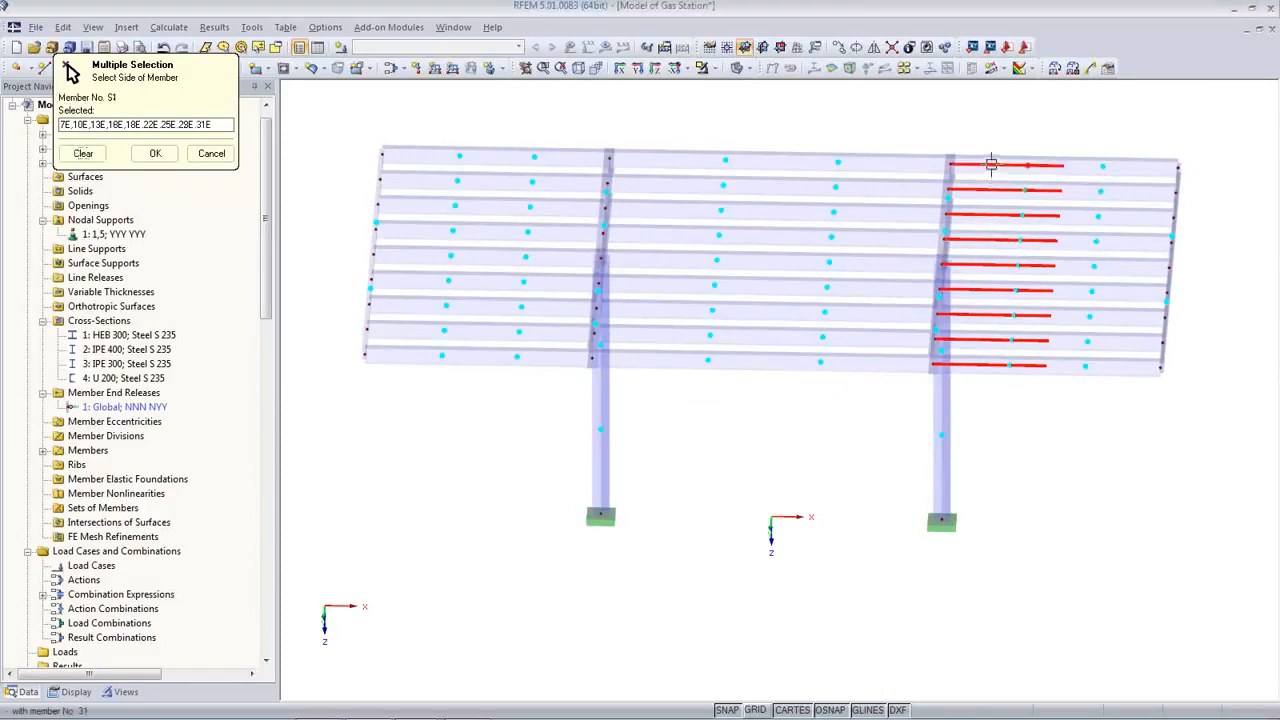
Select the beam-side ends of the nine IPE 300 roof members in the negative X cantilever bay for the scissors release
left_click(517, 358)
left_click(530, 333)
left_click(542, 308)
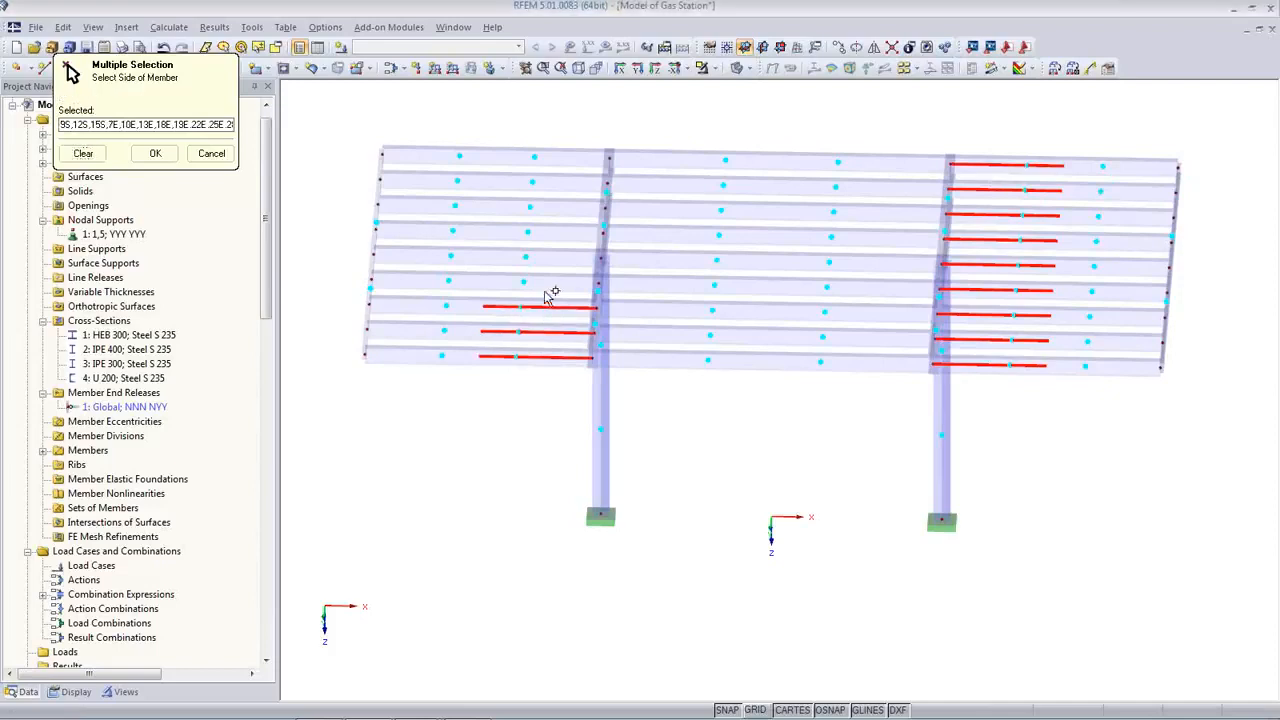
left_click(538, 283)
left_click(546, 258)
left_click(550, 233)
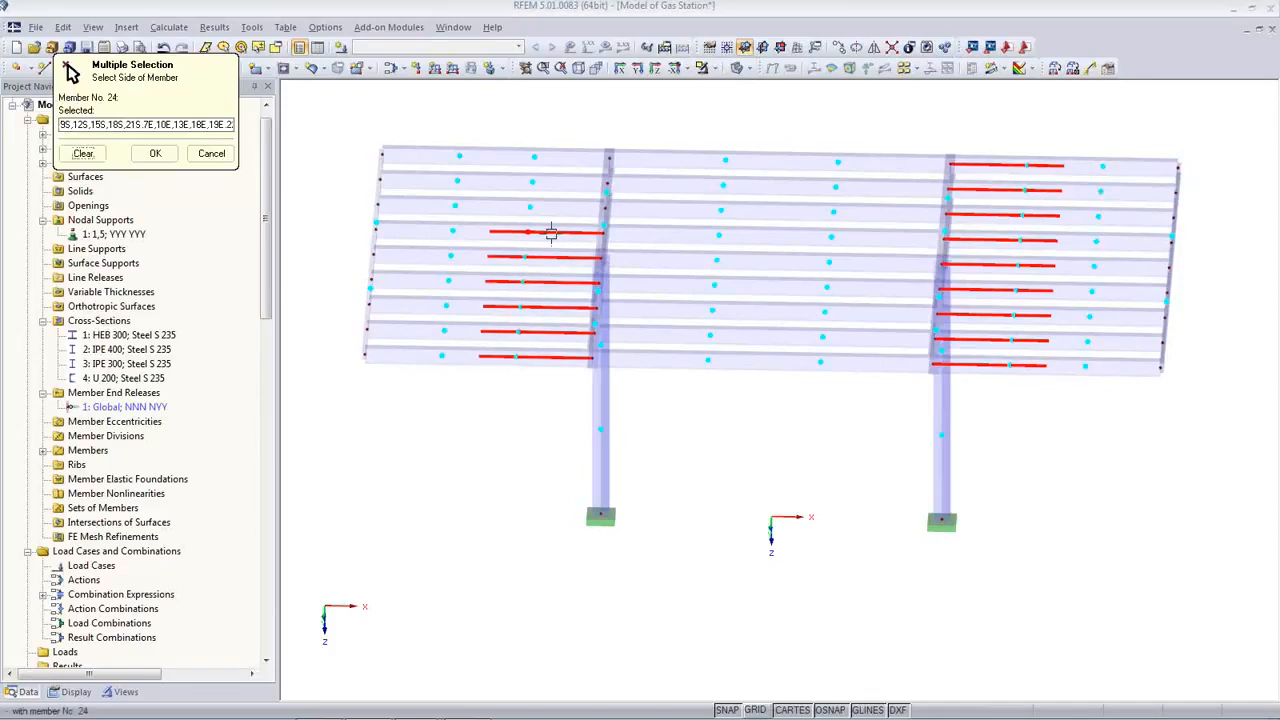
left_click(556, 207)
left_click(557, 183)
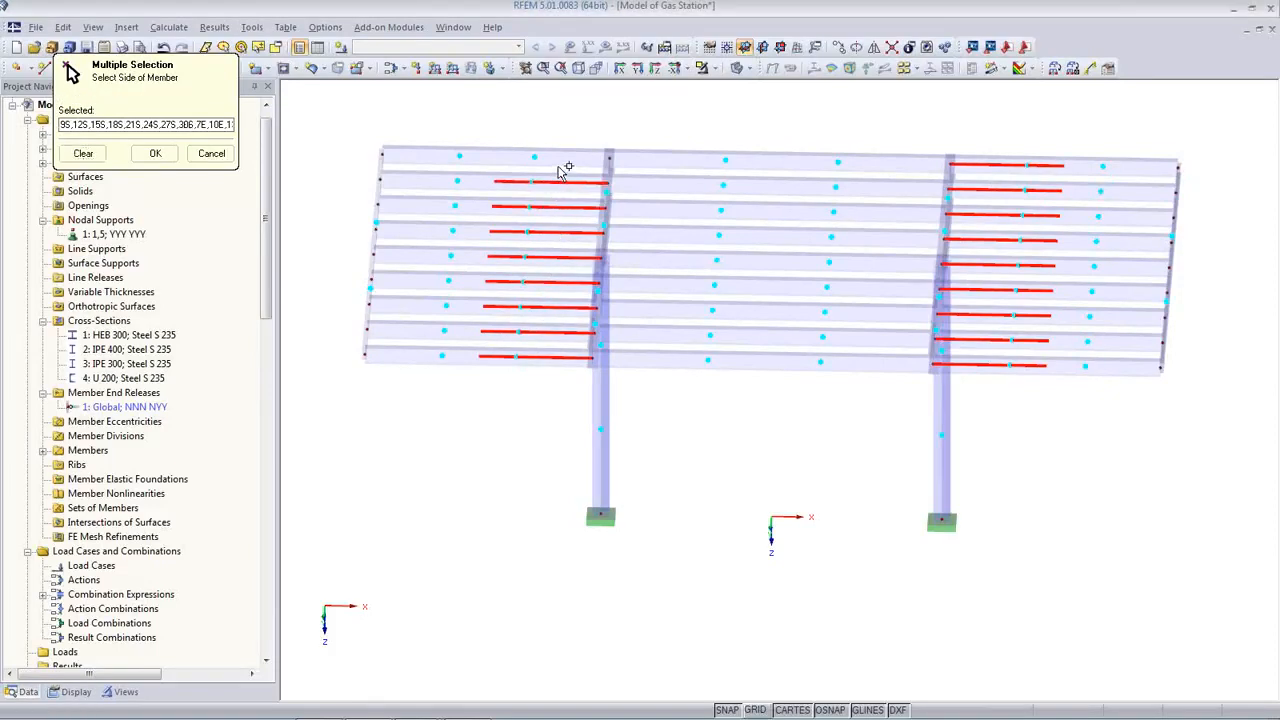
left_click(556, 158)
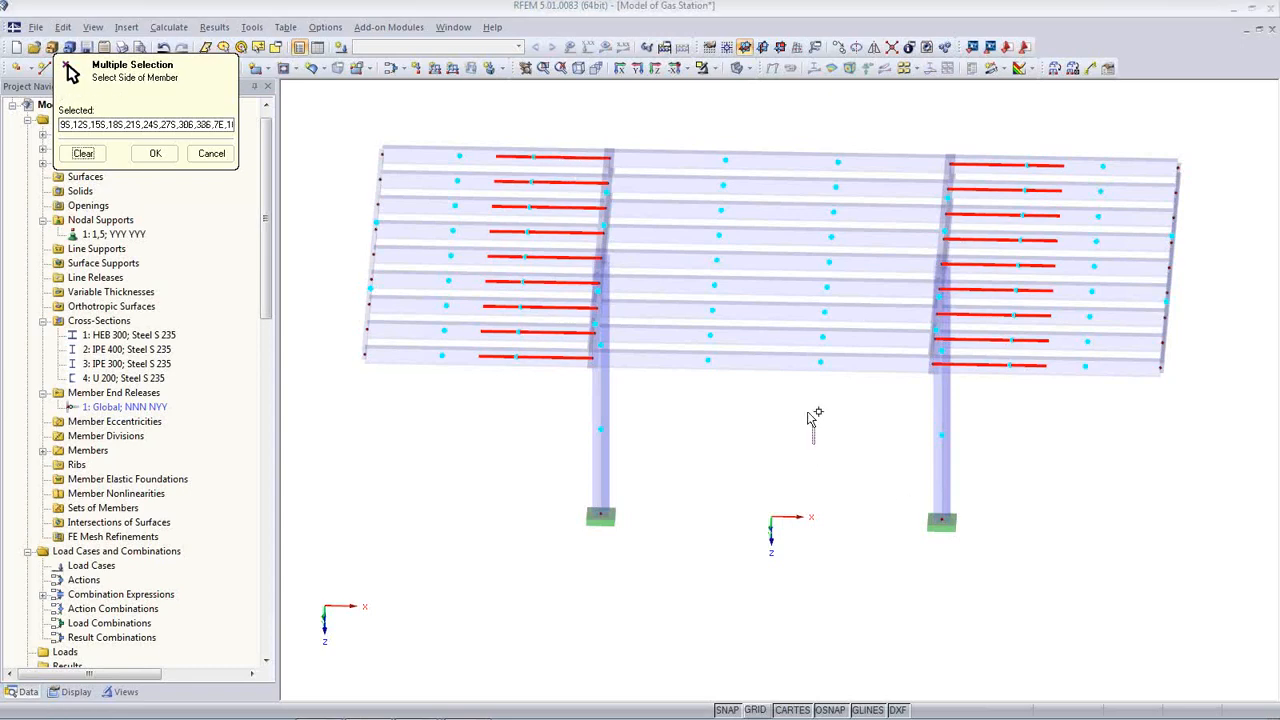
Add the middle-bay IPE 300 roof members with both ends to the selection and apply the global scissors release
left_click_drag(815, 444, 733, 106)
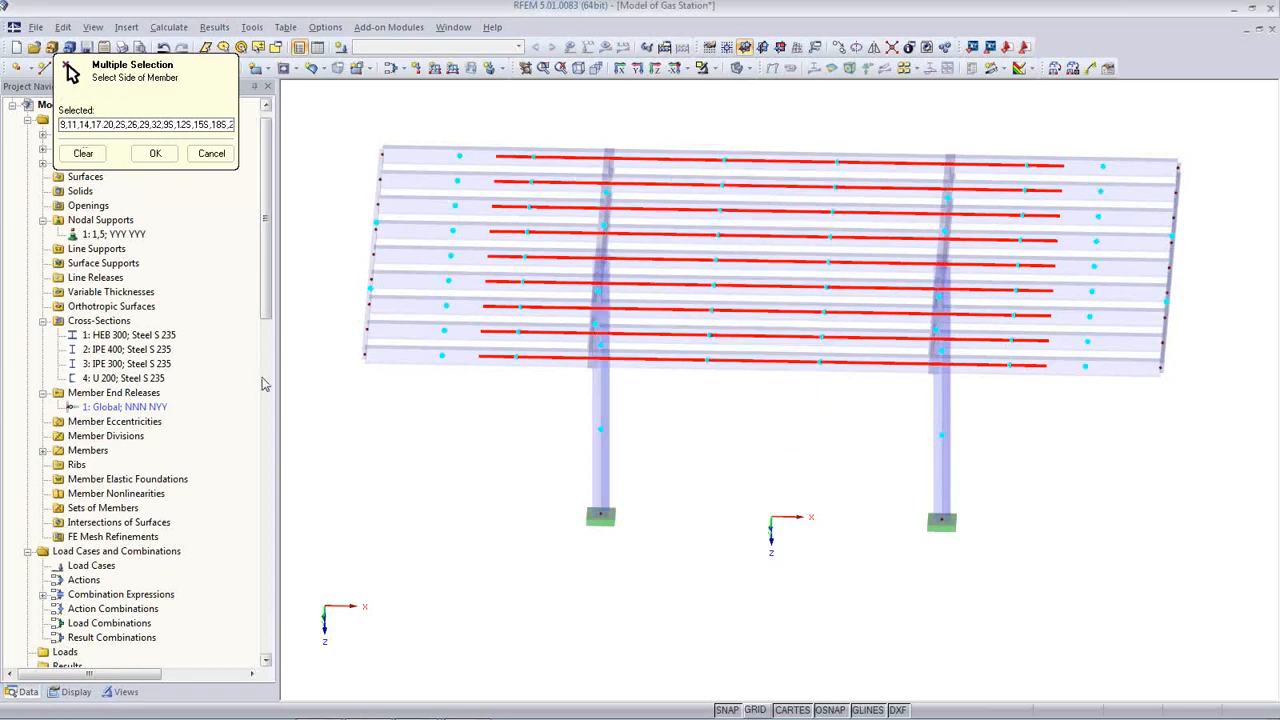
left_click(155, 153)
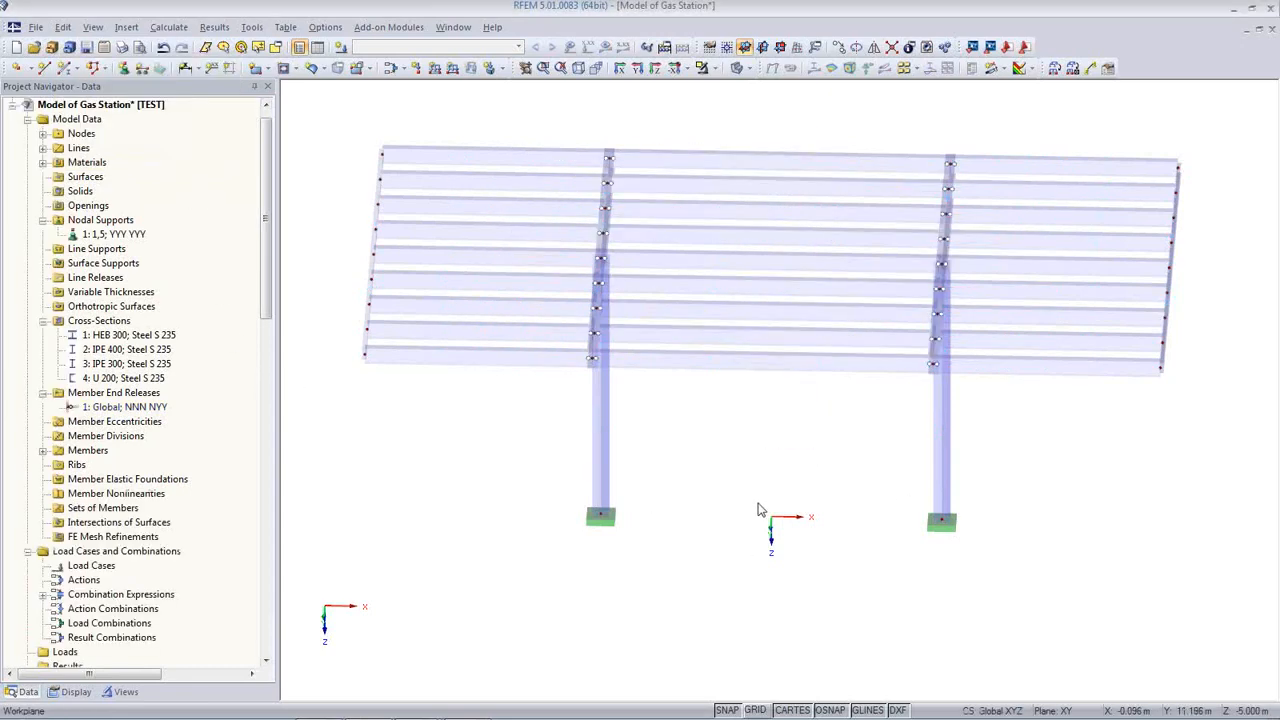
middle_click_drag(788, 500, 794, 463, "ctrl")
middle_click_drag(543, 384, 420, 420, "ctrl")
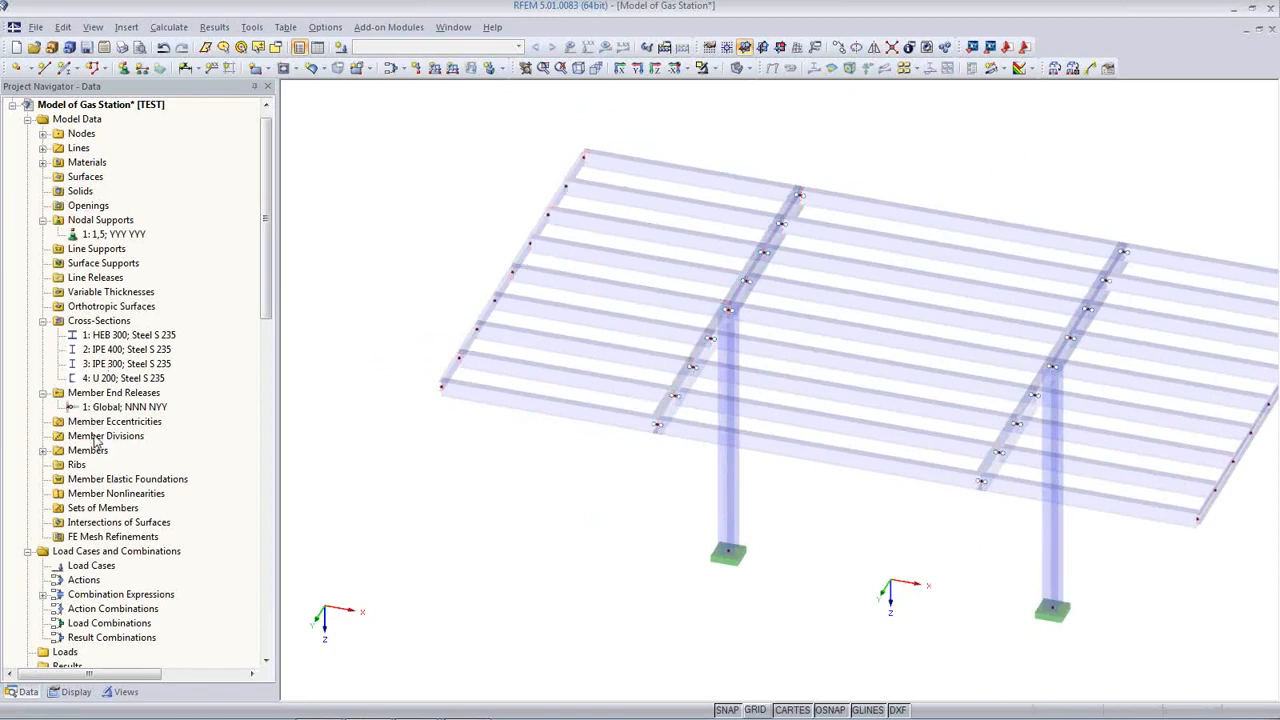
Create member end release 2 in local member axes x,y,z, releasing φy with a spring constant of 1 kNm/rad and φz freely
right_click(104, 395)
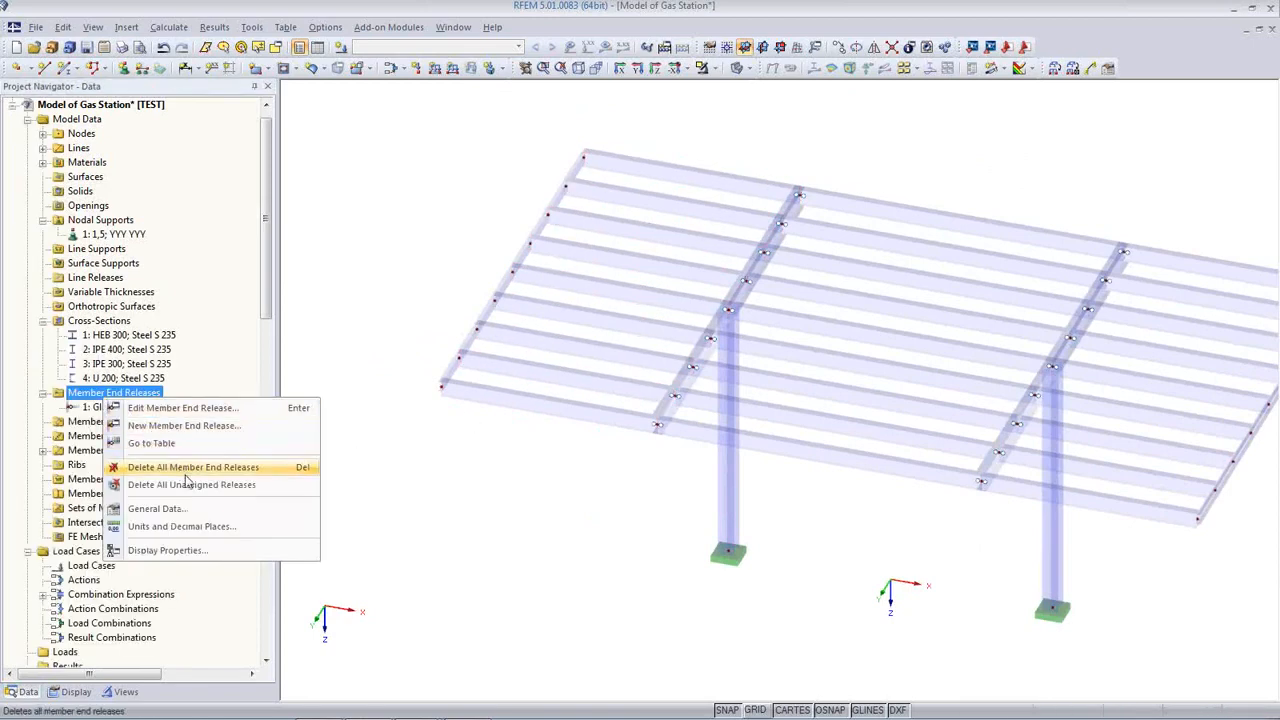
left_click(185, 428)
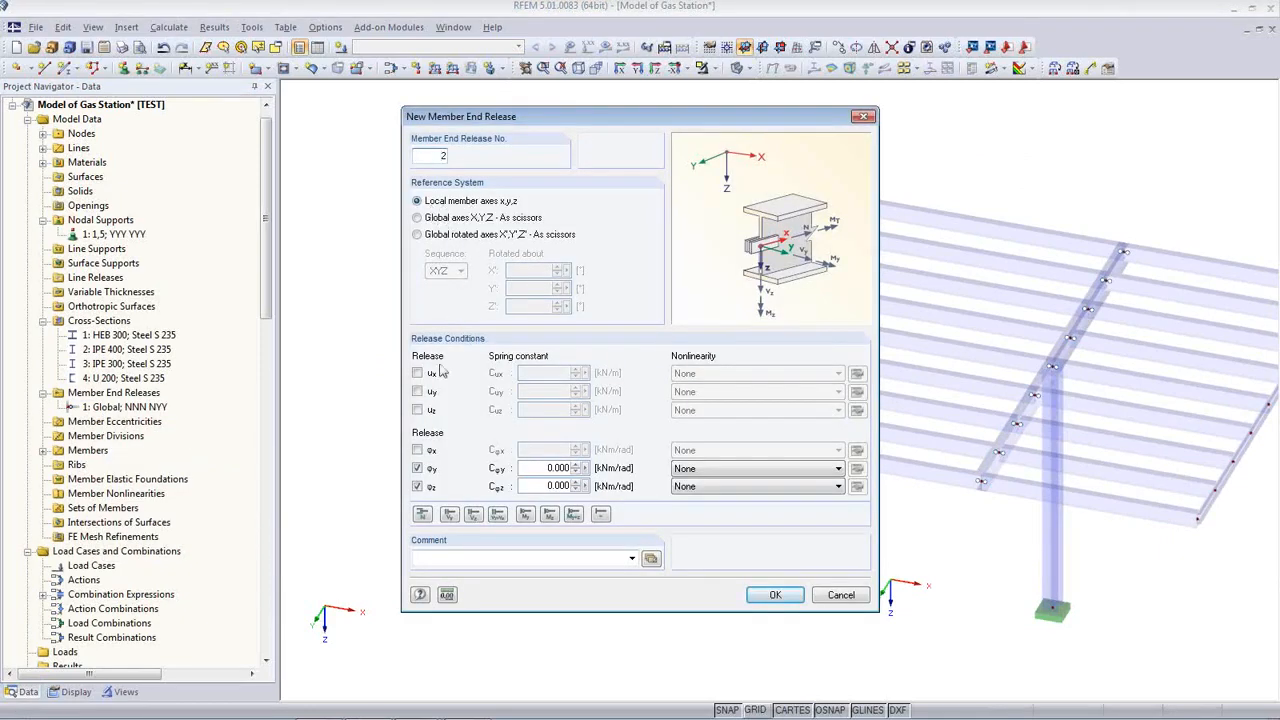
left_click_drag(535, 474, 603, 472)
type("1")
left_click(772, 594)
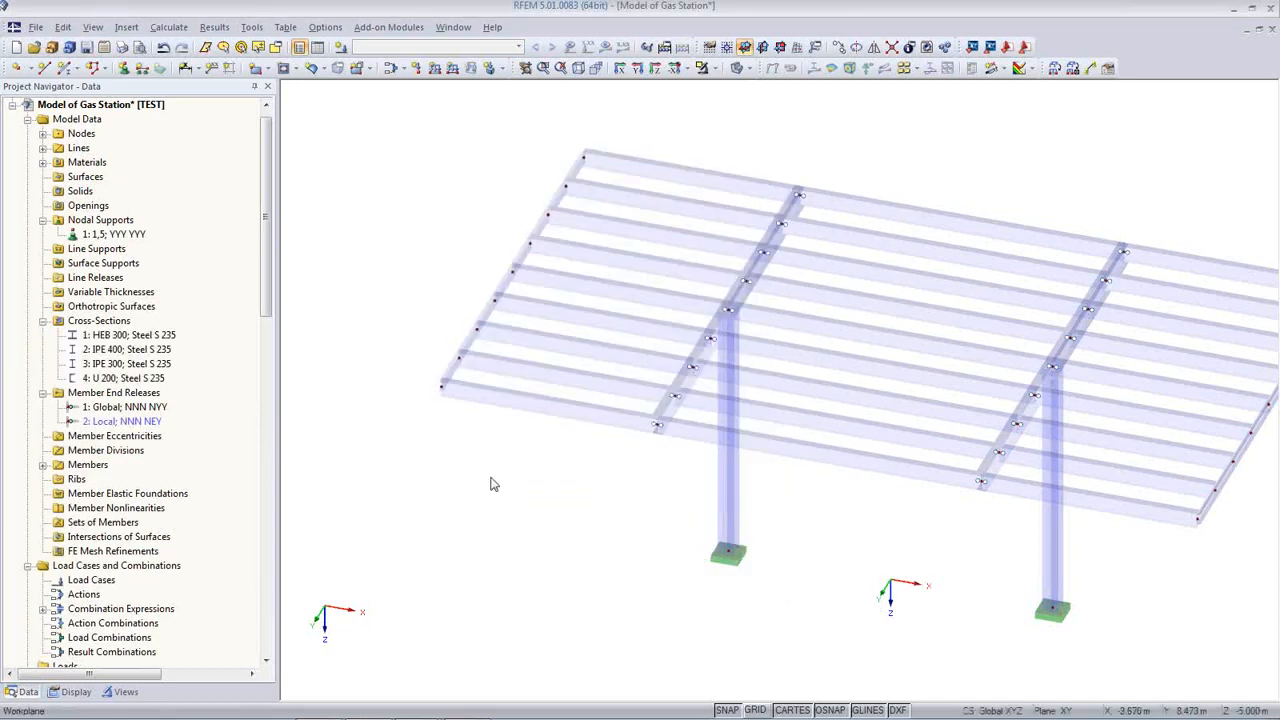
Assign local release 2 to the member end of all members in the negative X cantilever bay, including the edge member
middle_click_drag(497, 473, 643, 426, "ctrl")
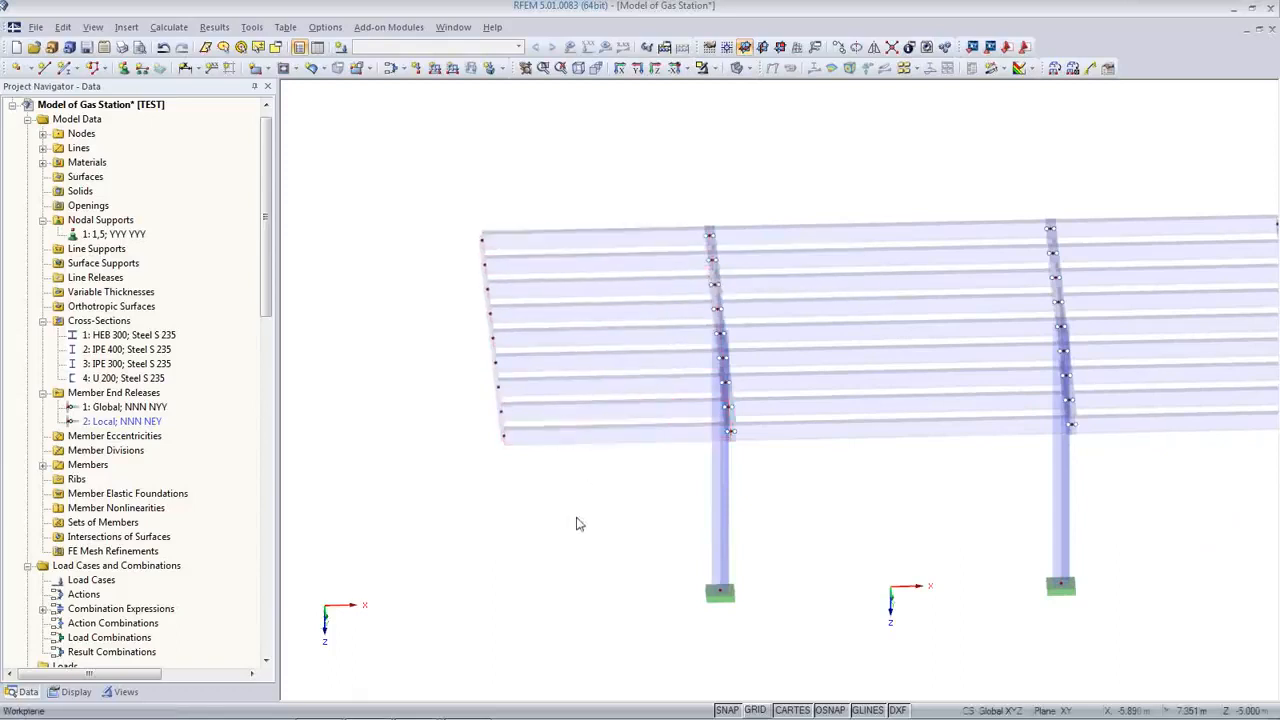
middle_click_drag(580, 523, 493, 524)
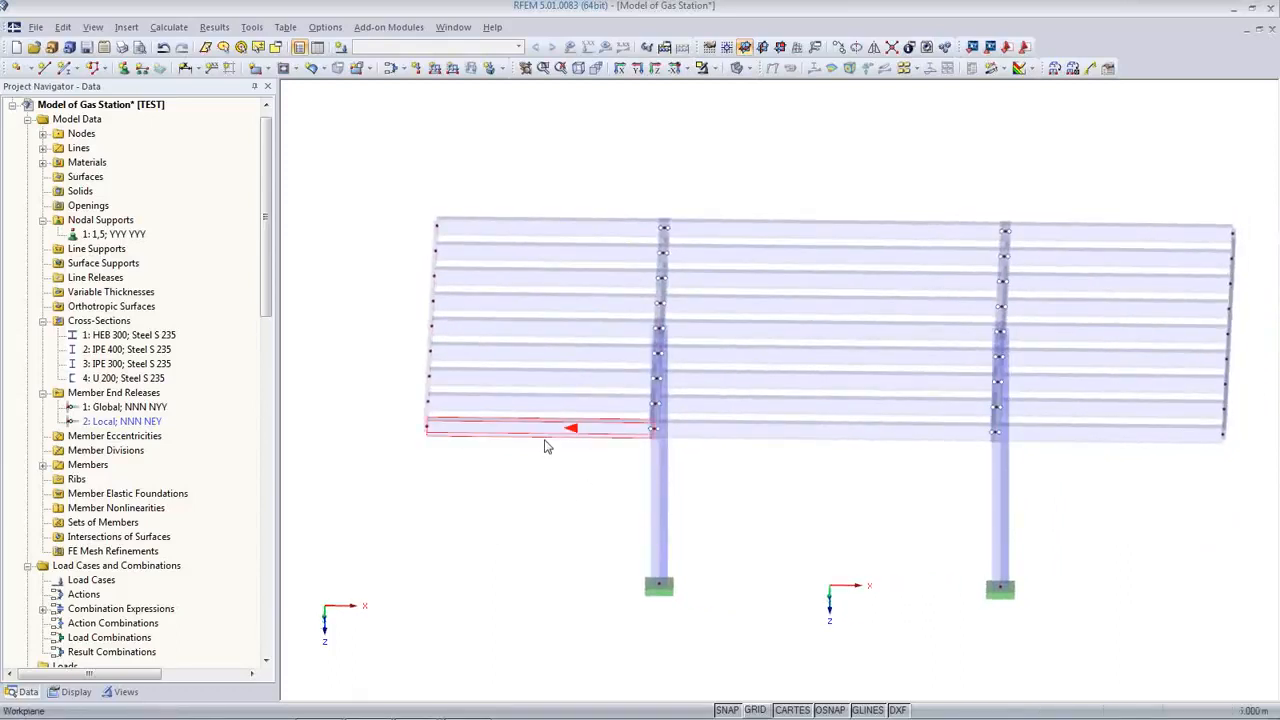
left_click_drag(517, 500, 403, 146)
double_click(497, 230)
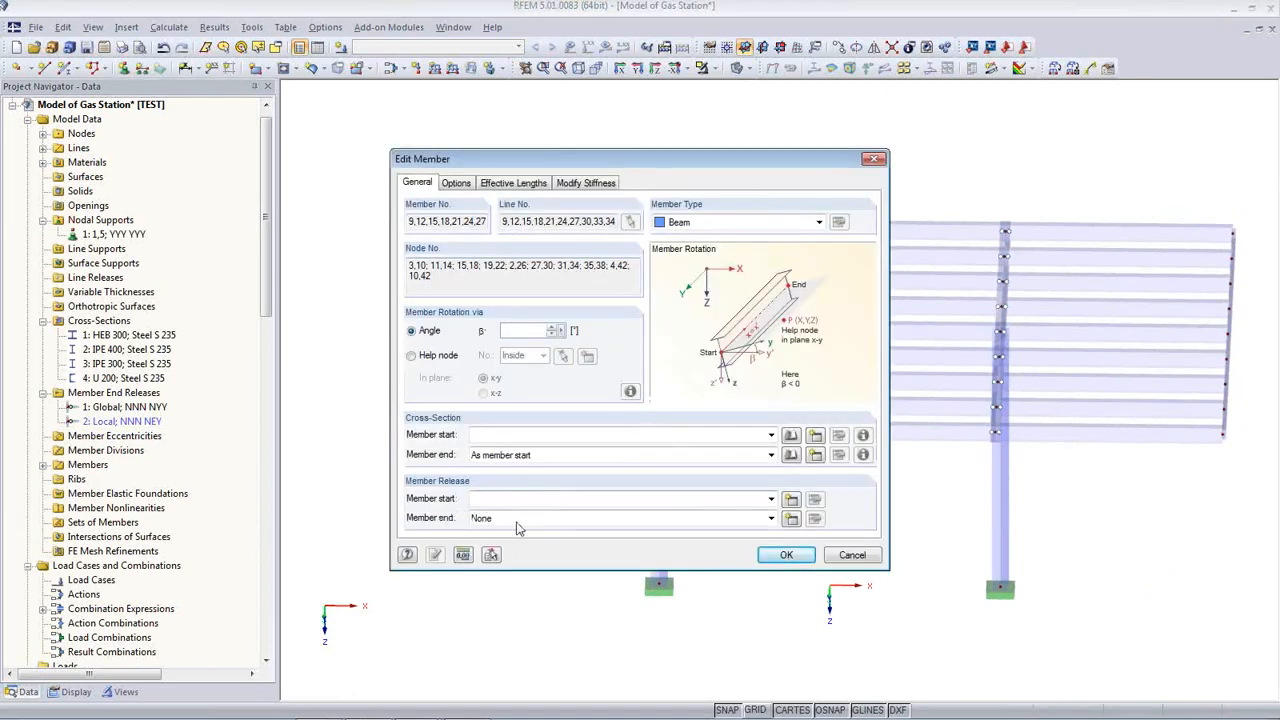
left_click(517, 520)
left_click(535, 560)
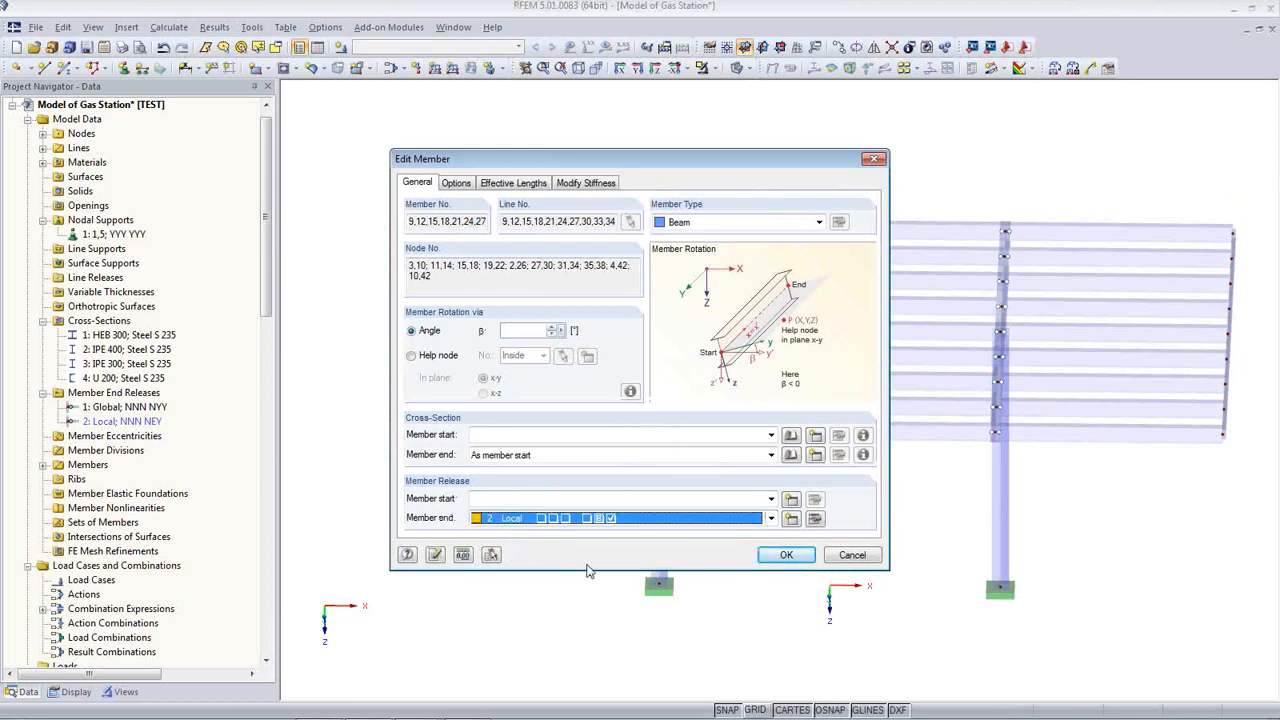
left_click(786, 555)
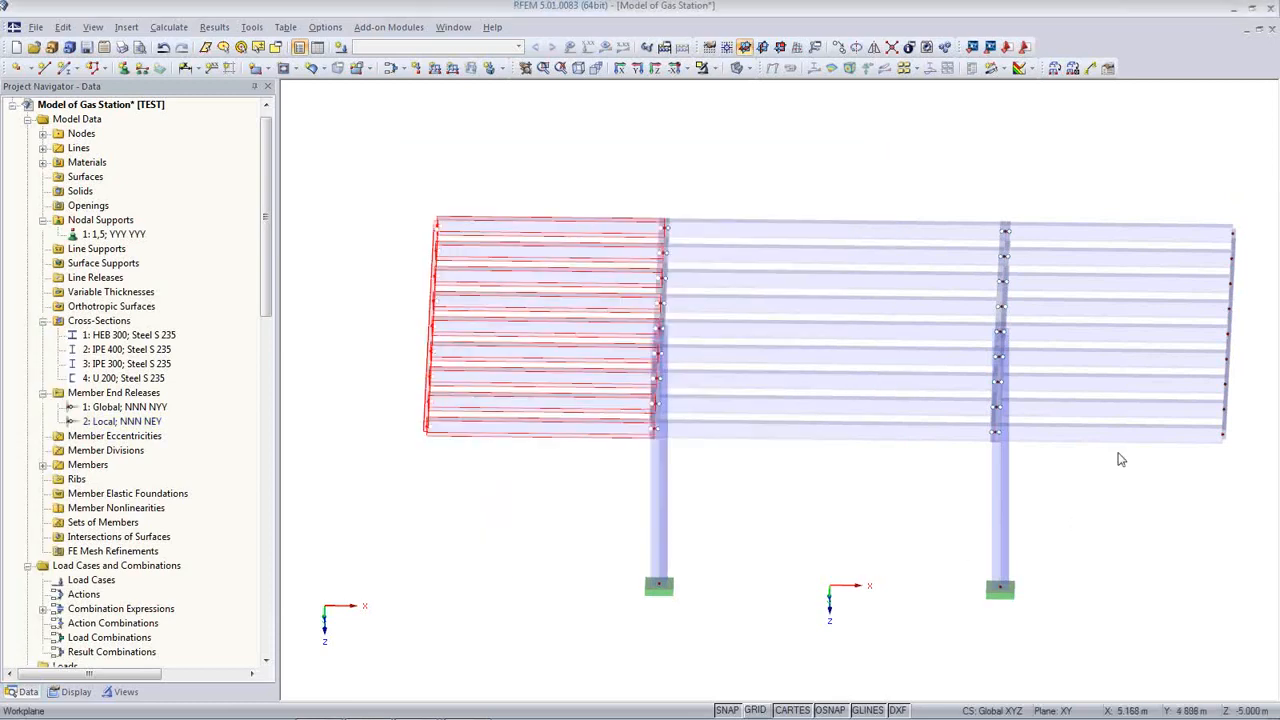
left_click(1155, 502)
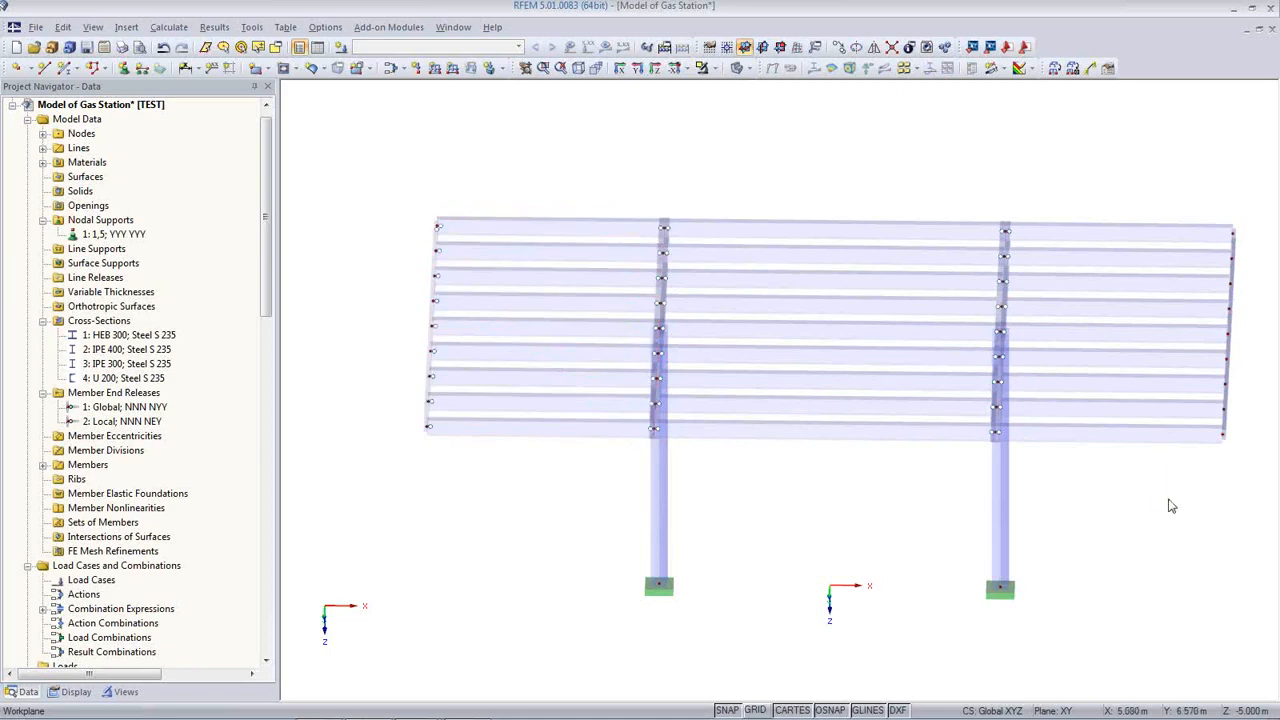
Assign local release 2 to the member start of the IPE 300 members in the positive X cantilever bay, and save the model
left_click_drag(1168, 503, 1077, 217)
double_click(1093, 240)
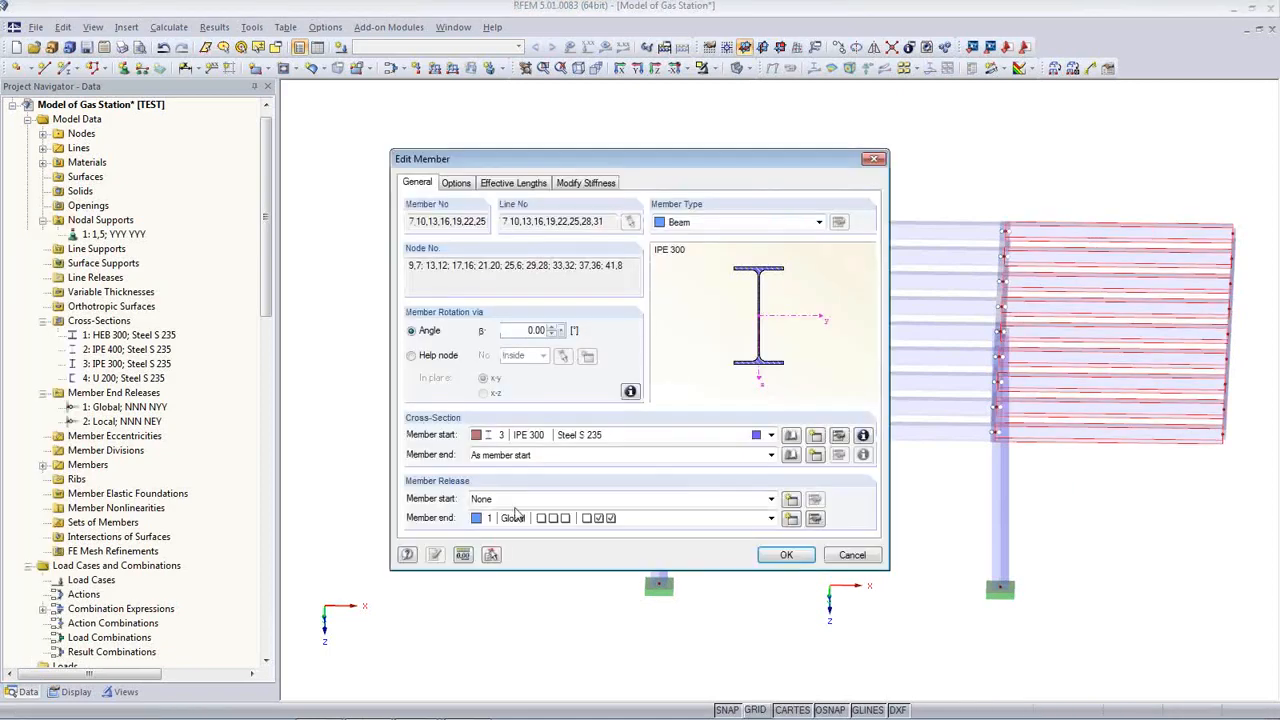
left_click(526, 502)
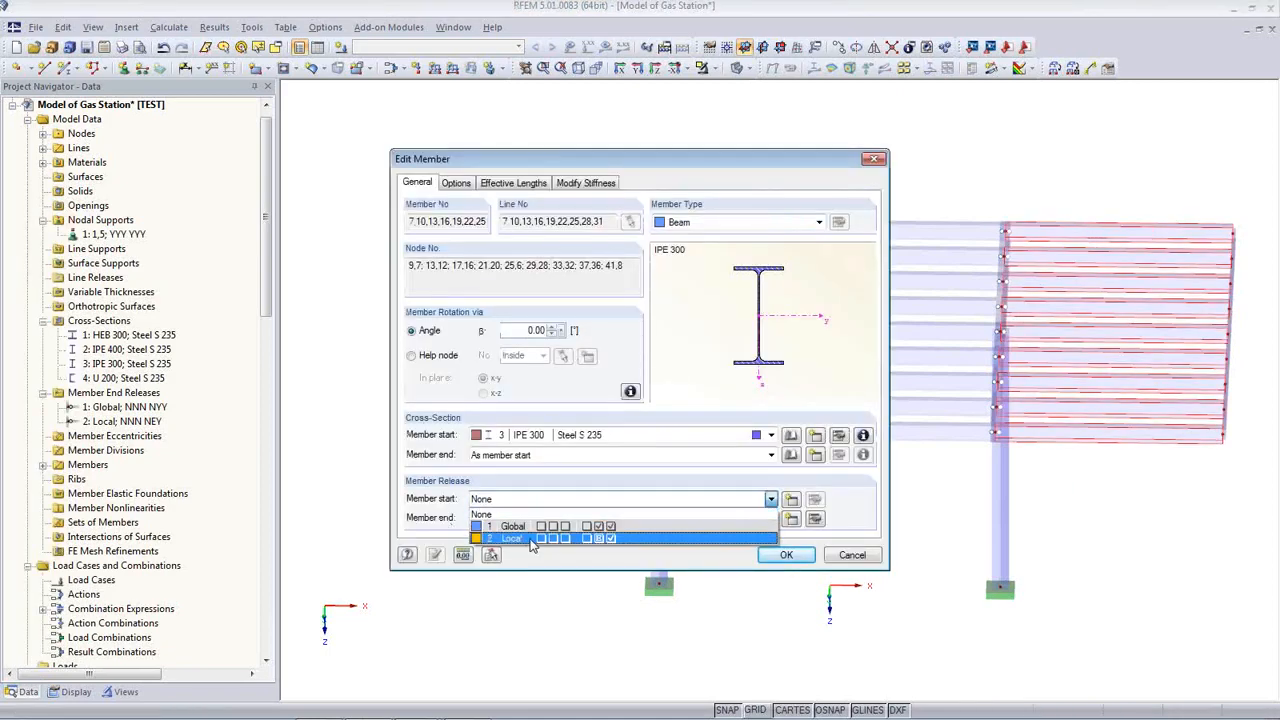
left_click(534, 539)
left_click(777, 561)
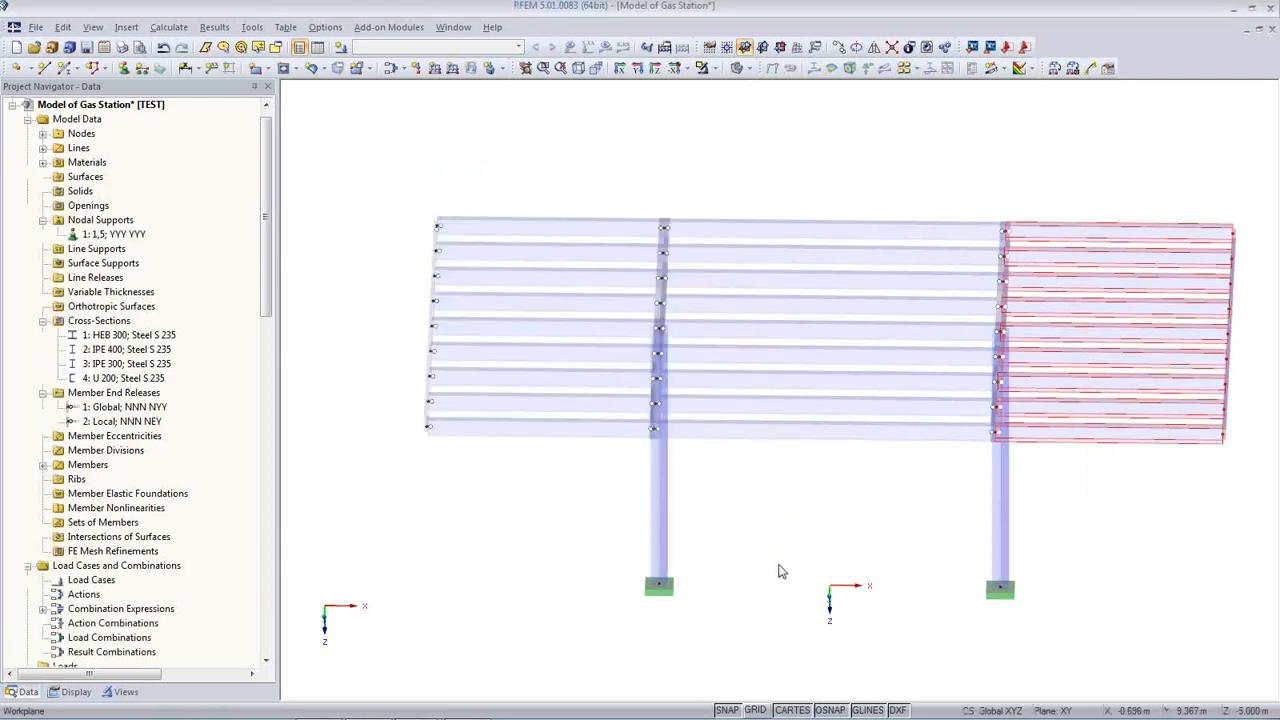
left_click(780, 566)
middle_click_drag(768, 572, 473, 447, "ctrl")
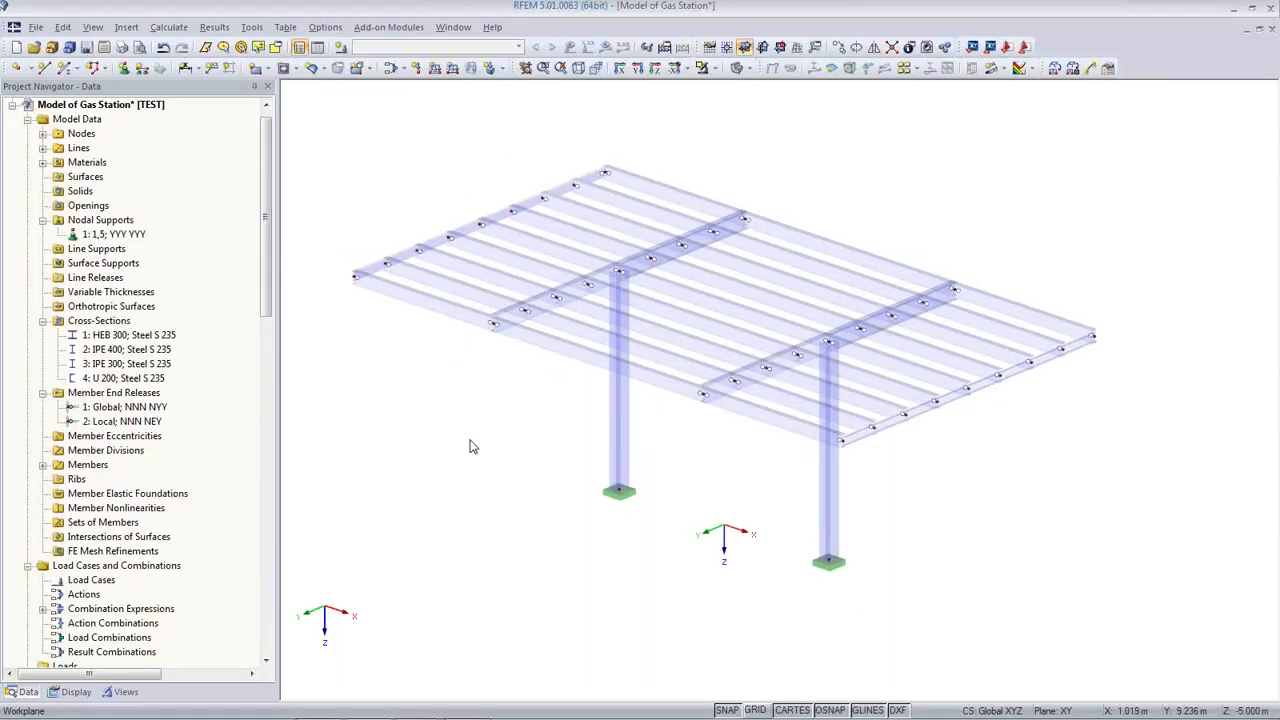
key("ctrl+s")
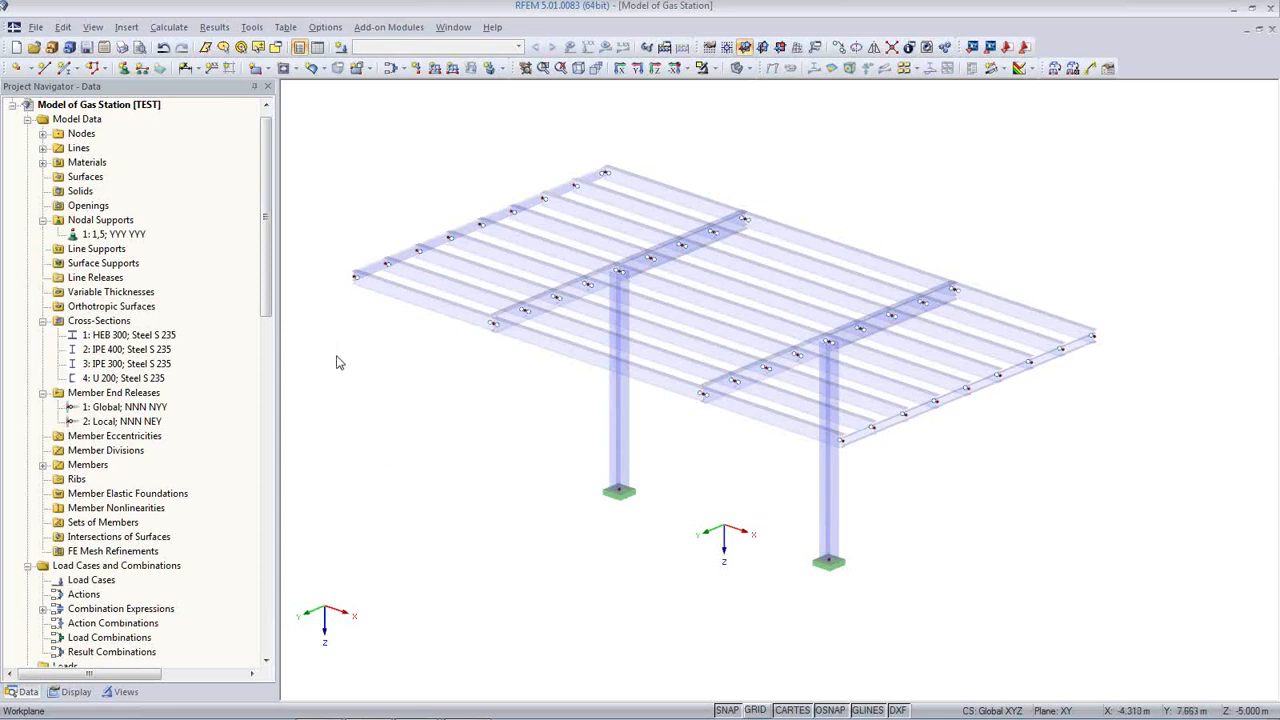
Display the data tables, bring up table 2.1 Load Cases and enlarge the table area
middle_click_drag(614, 442, 668, 394)
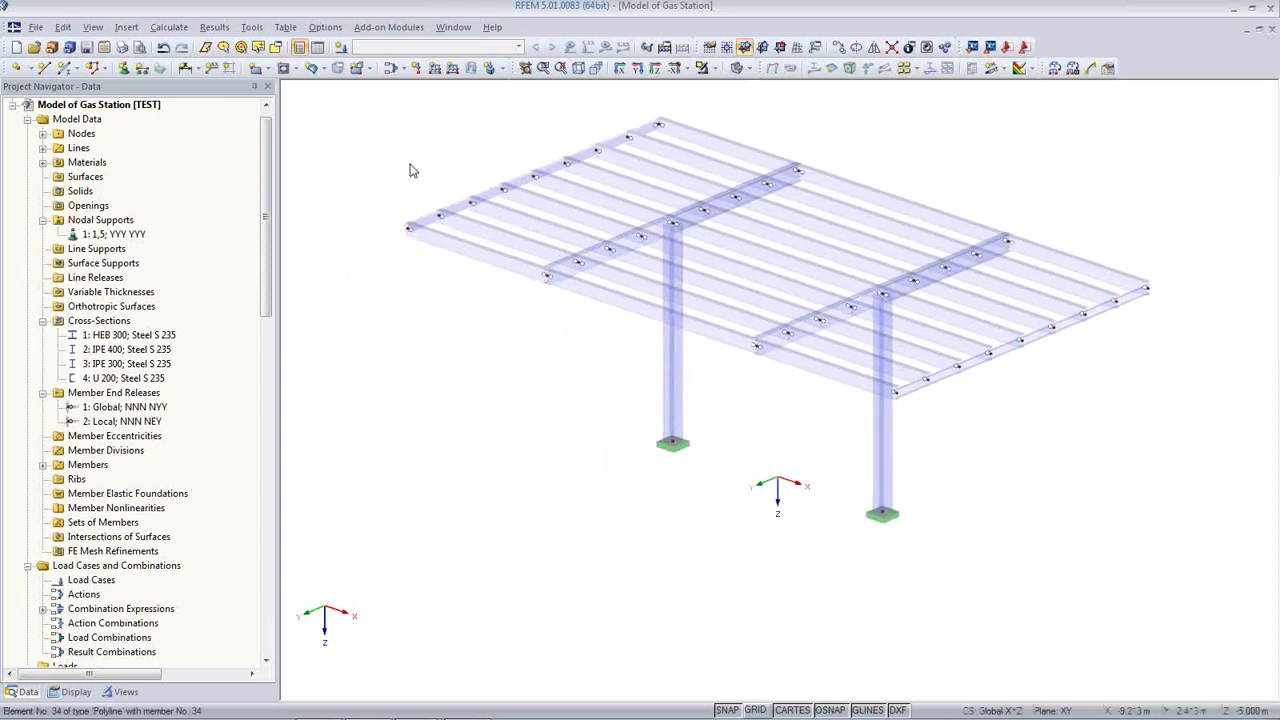
left_click(318, 49)
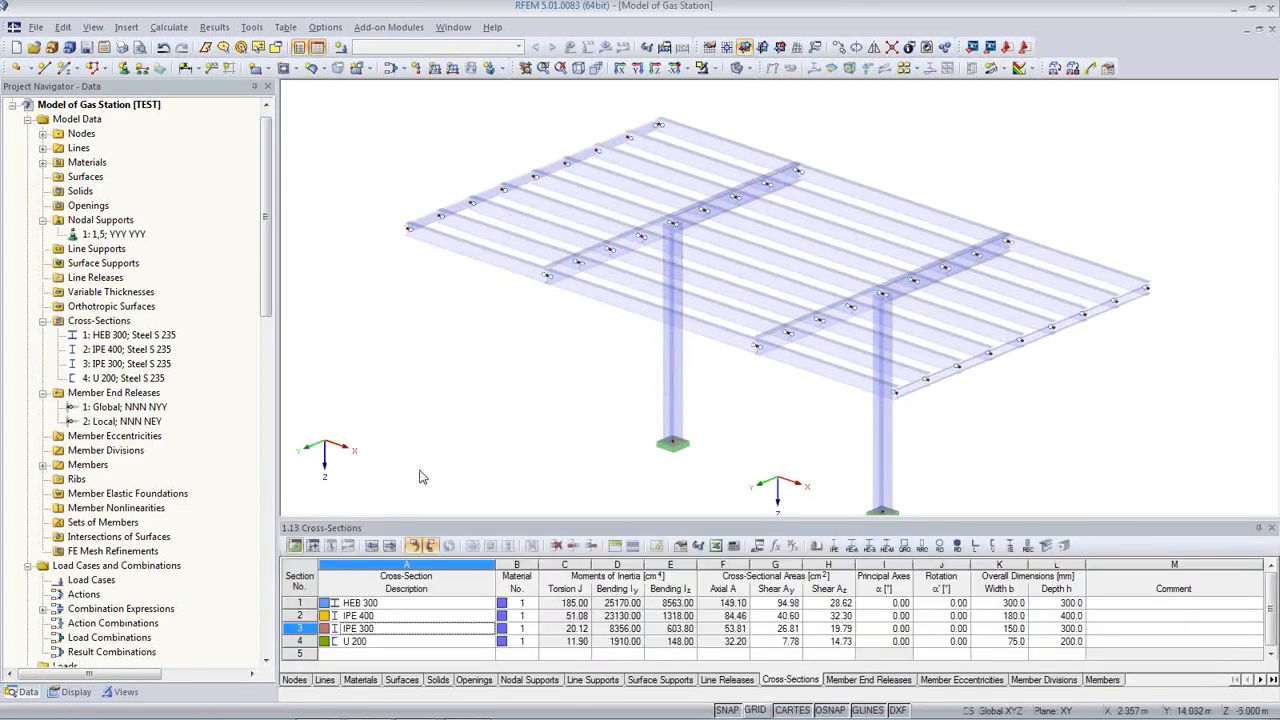
left_click(313, 547)
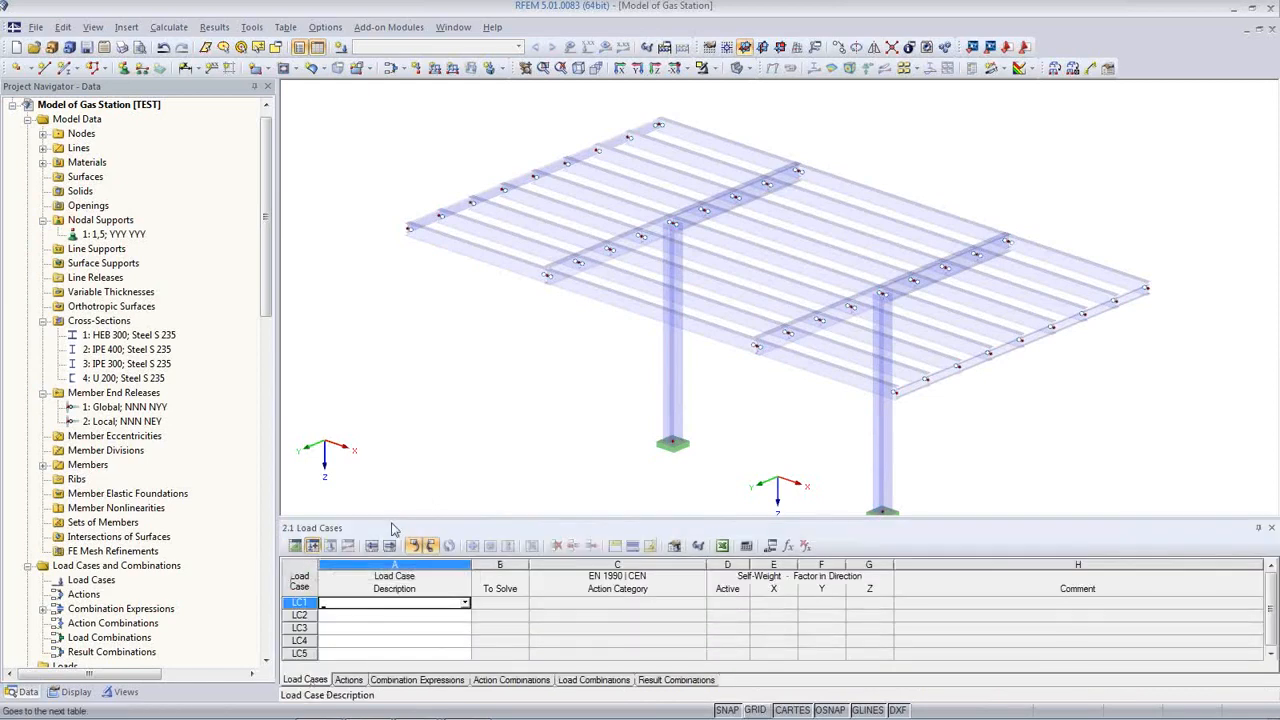
left_click_drag(402, 517, 402, 429)
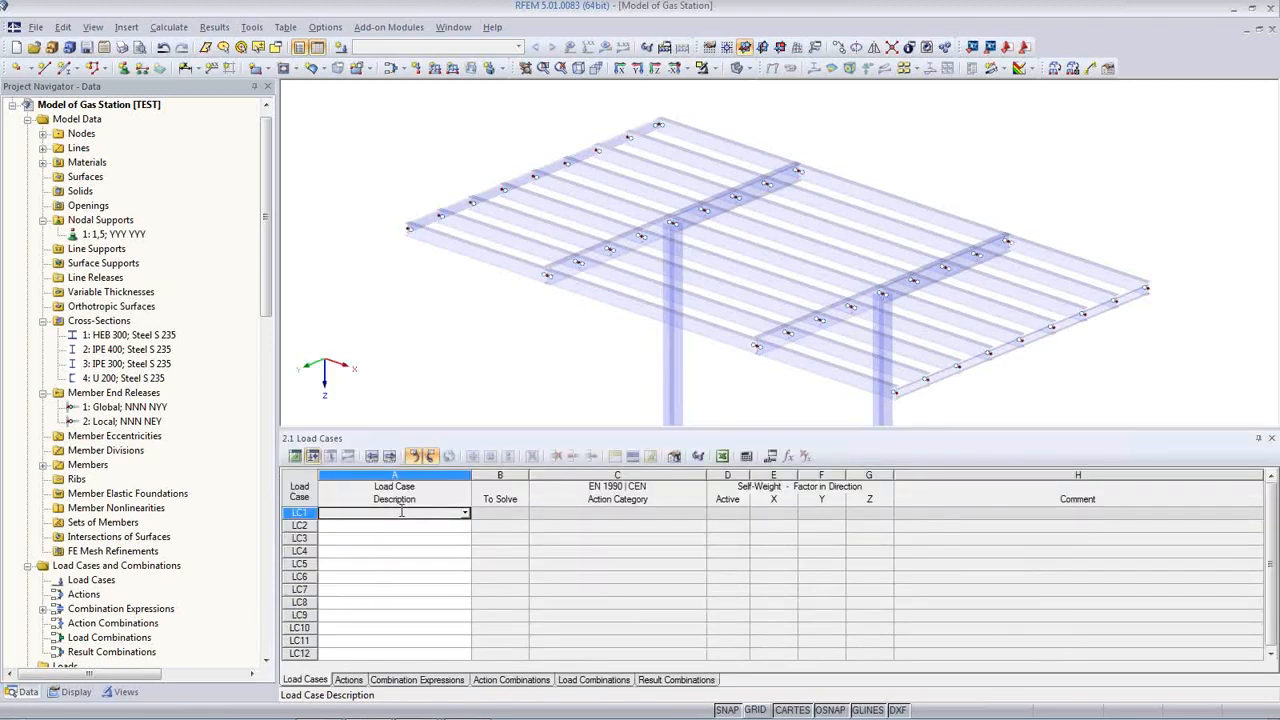
Define load case LC1 as Self-weight and check the available action categories, keeping Permanent
left_click(465, 513)
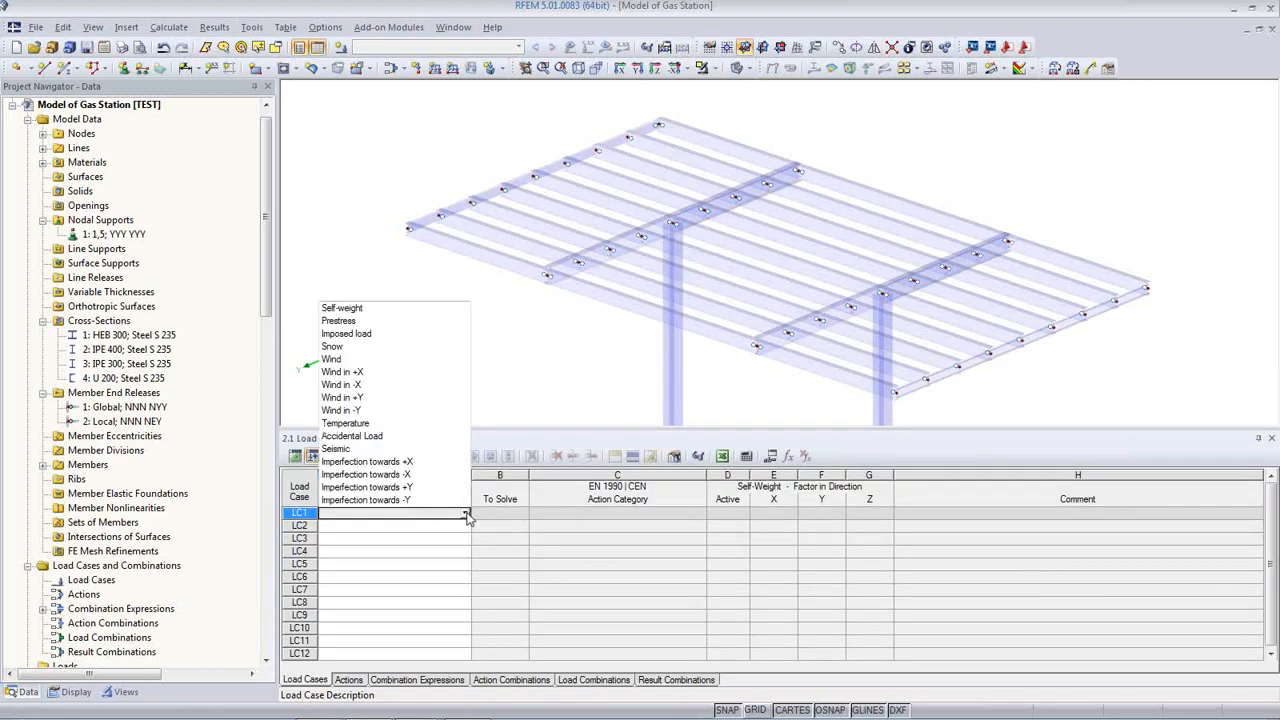
left_click(377, 311)
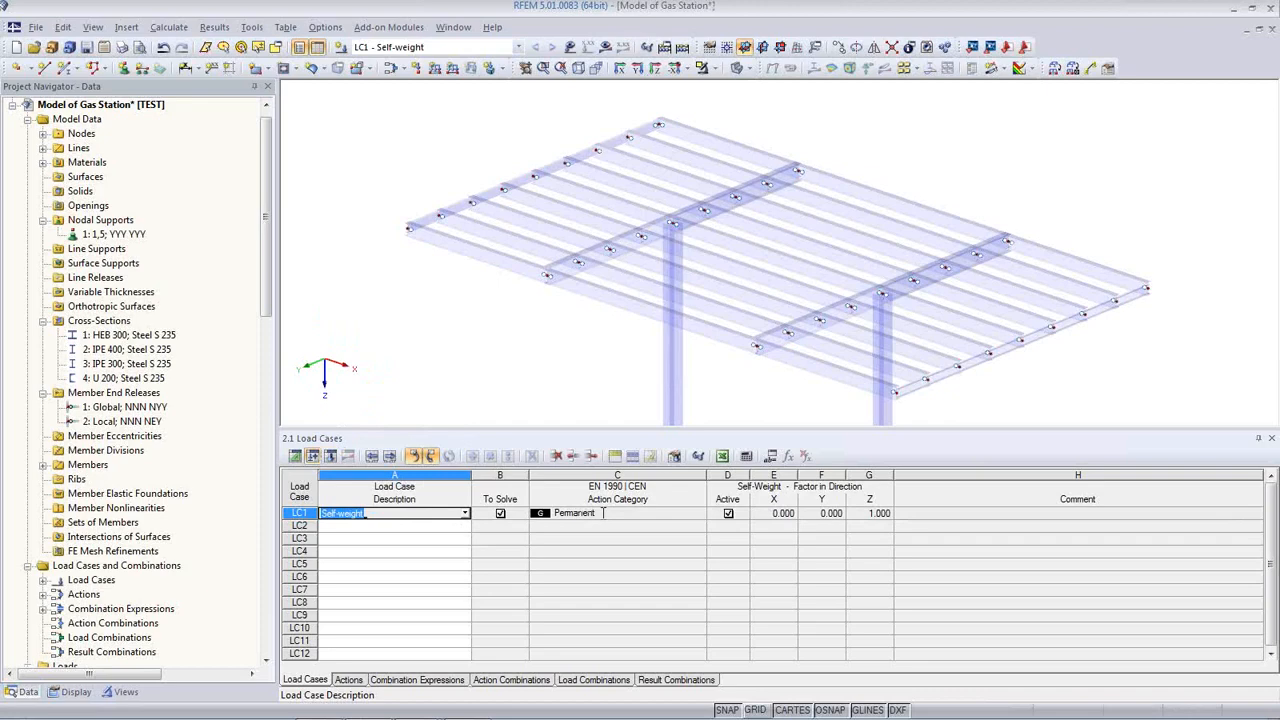
left_click(657, 513)
left_click(703, 514)
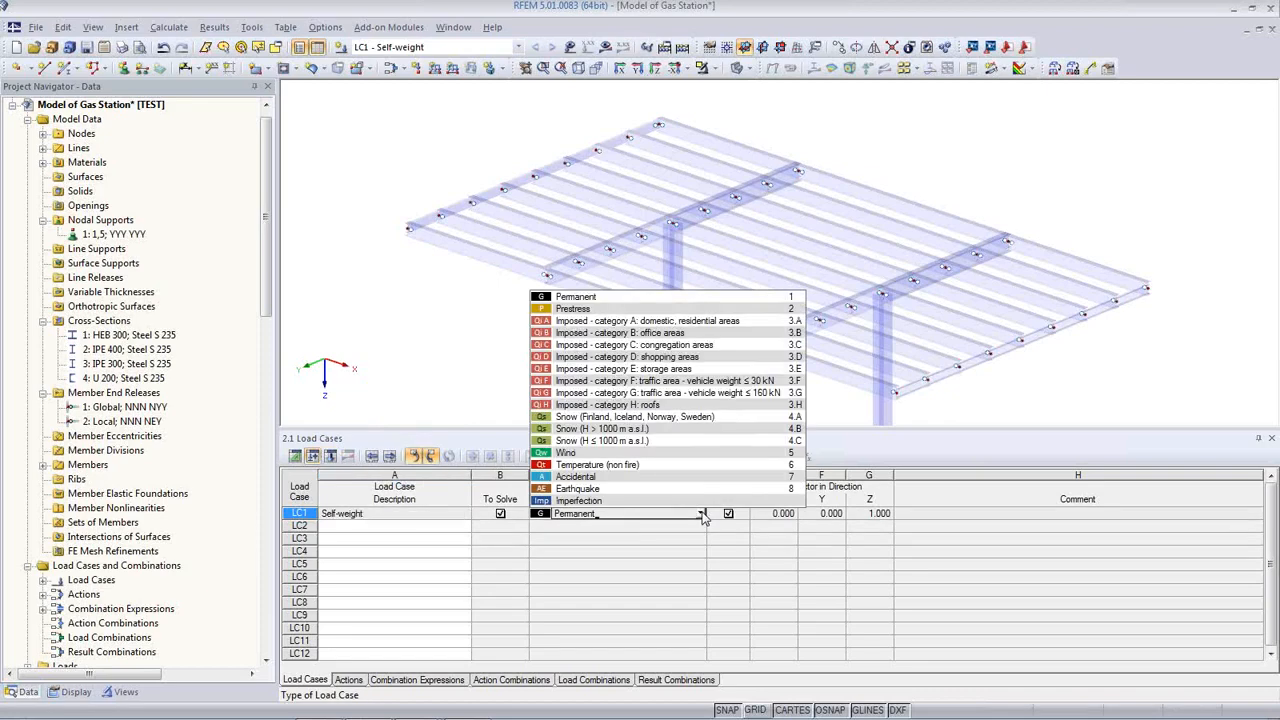
left_click(703, 514)
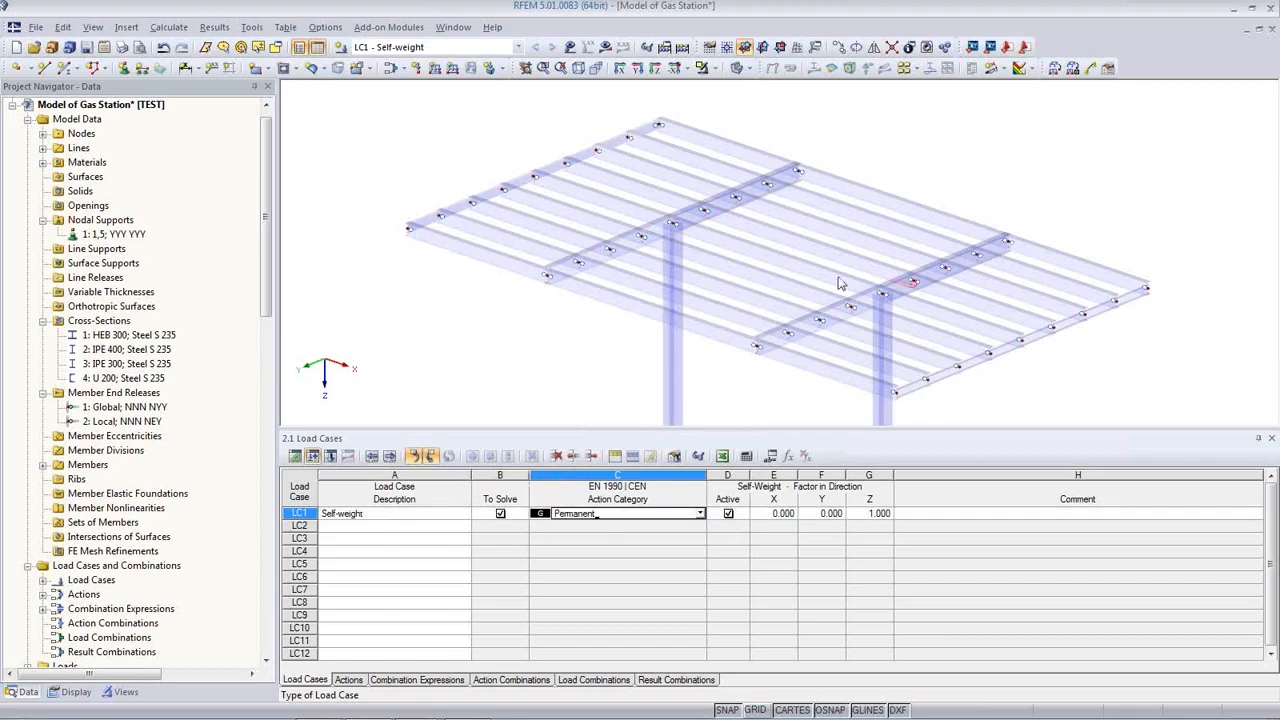
Define load case LC2 as Snow and load case LC3 as Wind in +X
left_click(393, 527)
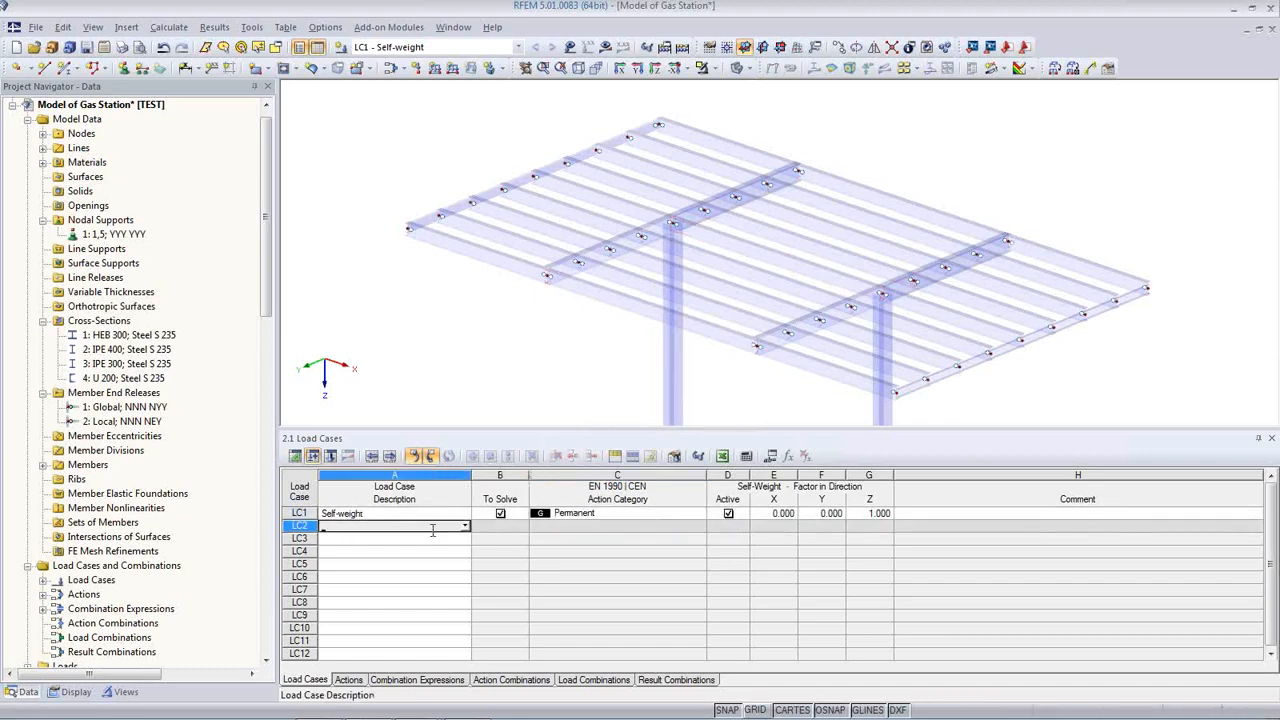
left_click(465, 527)
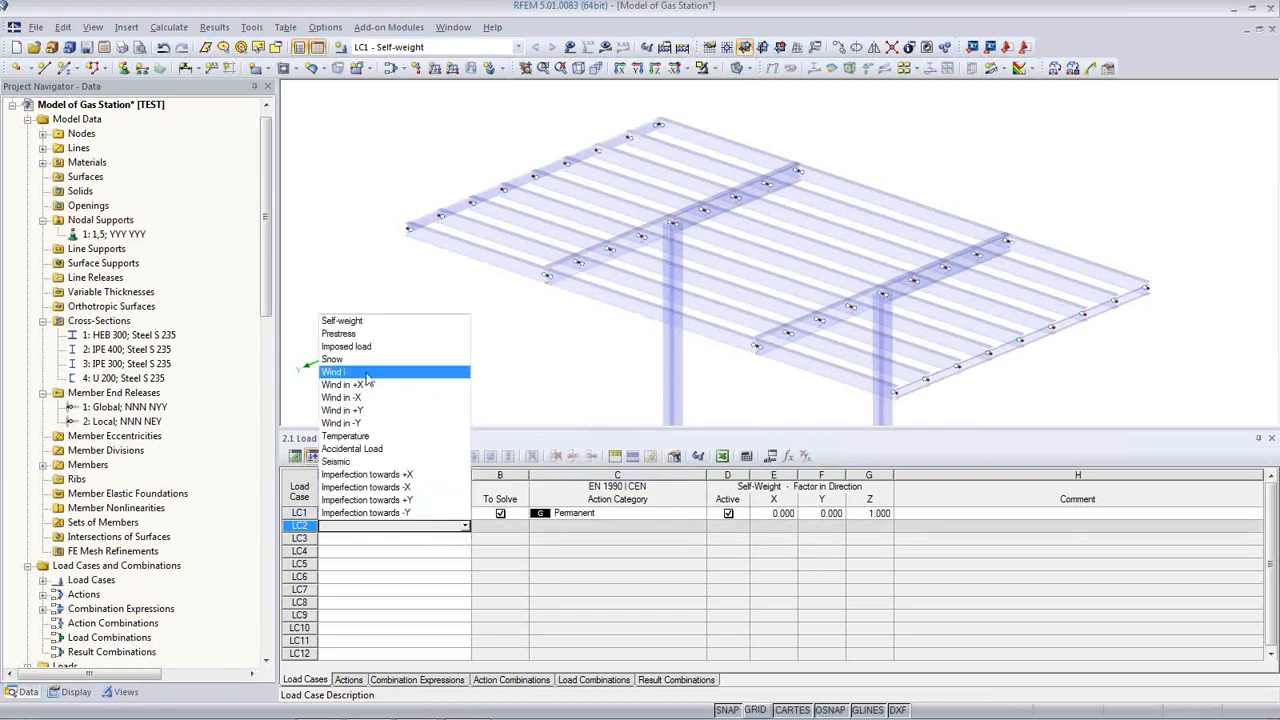
left_click(333, 359)
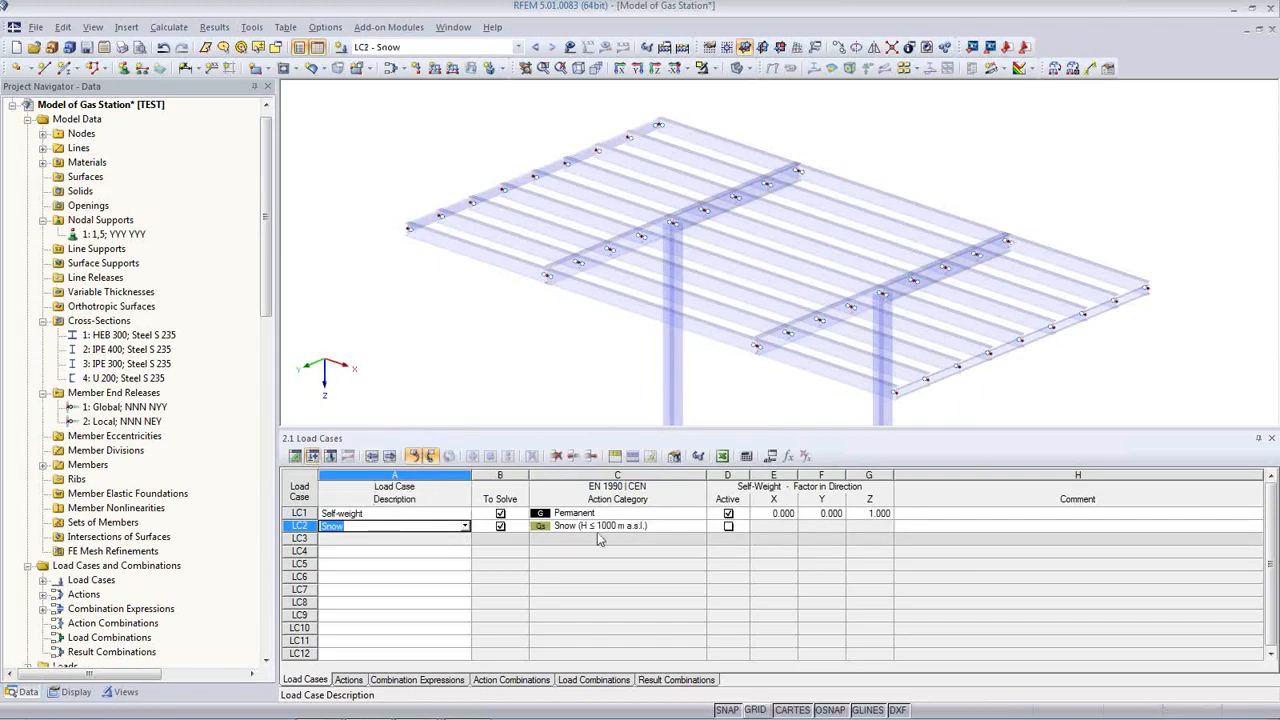
left_click(406, 539)
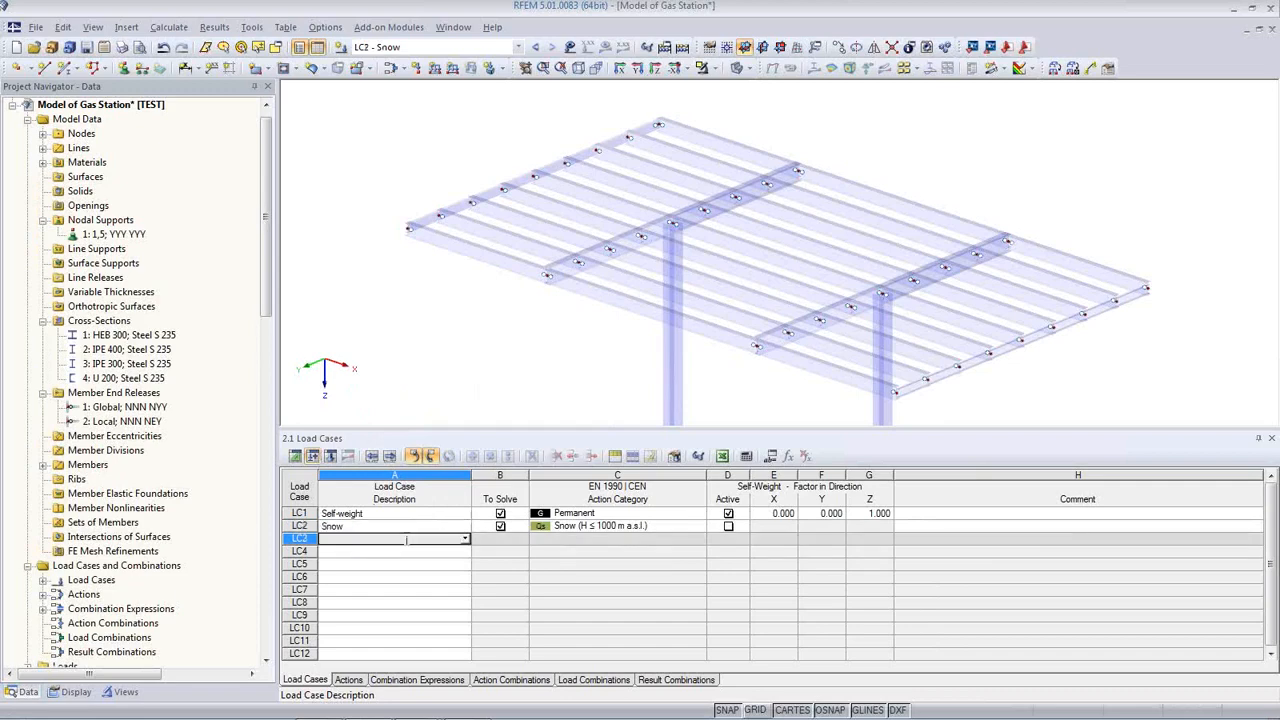
left_click(465, 541)
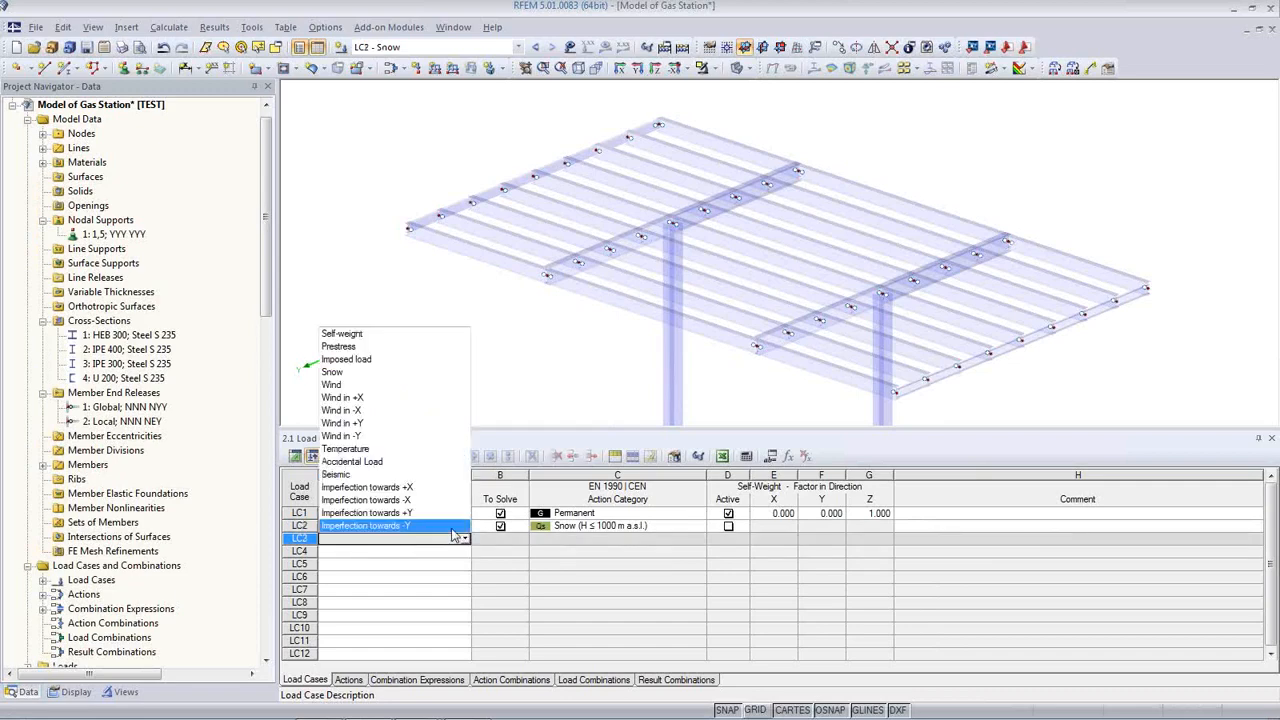
left_click(399, 404)
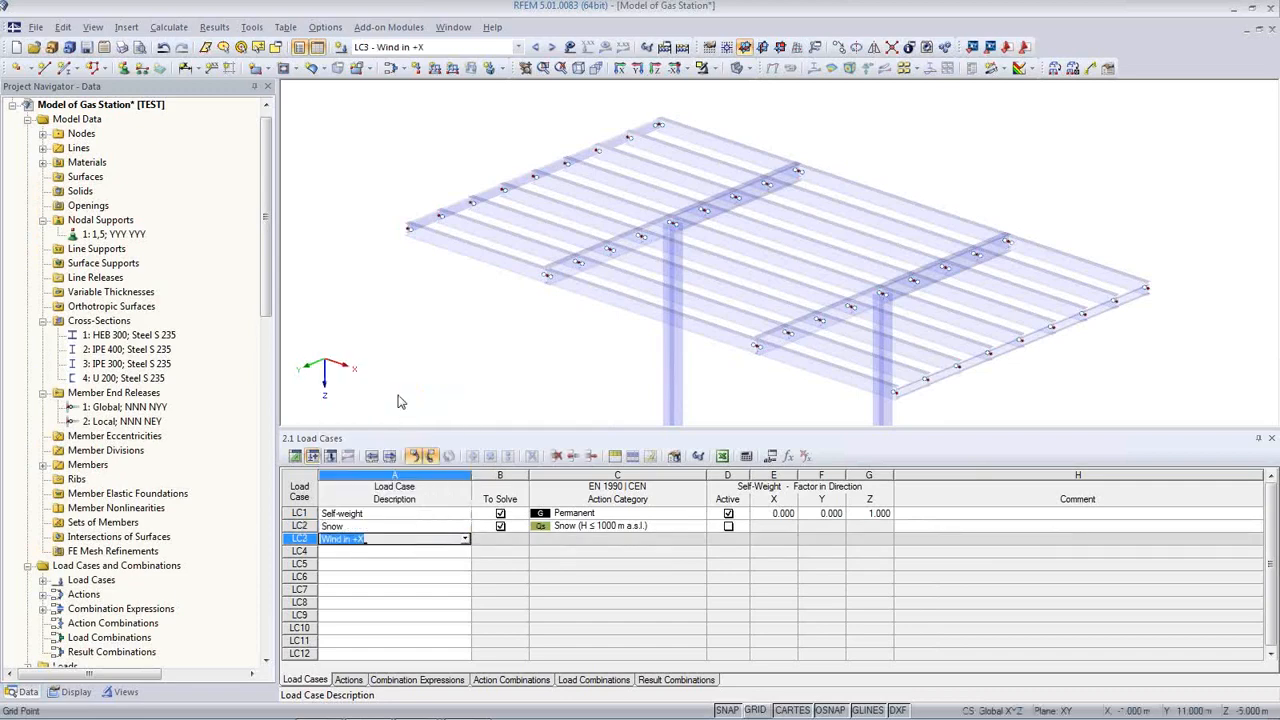
Define load case LC4 as Wind in -Y
left_click(457, 550)
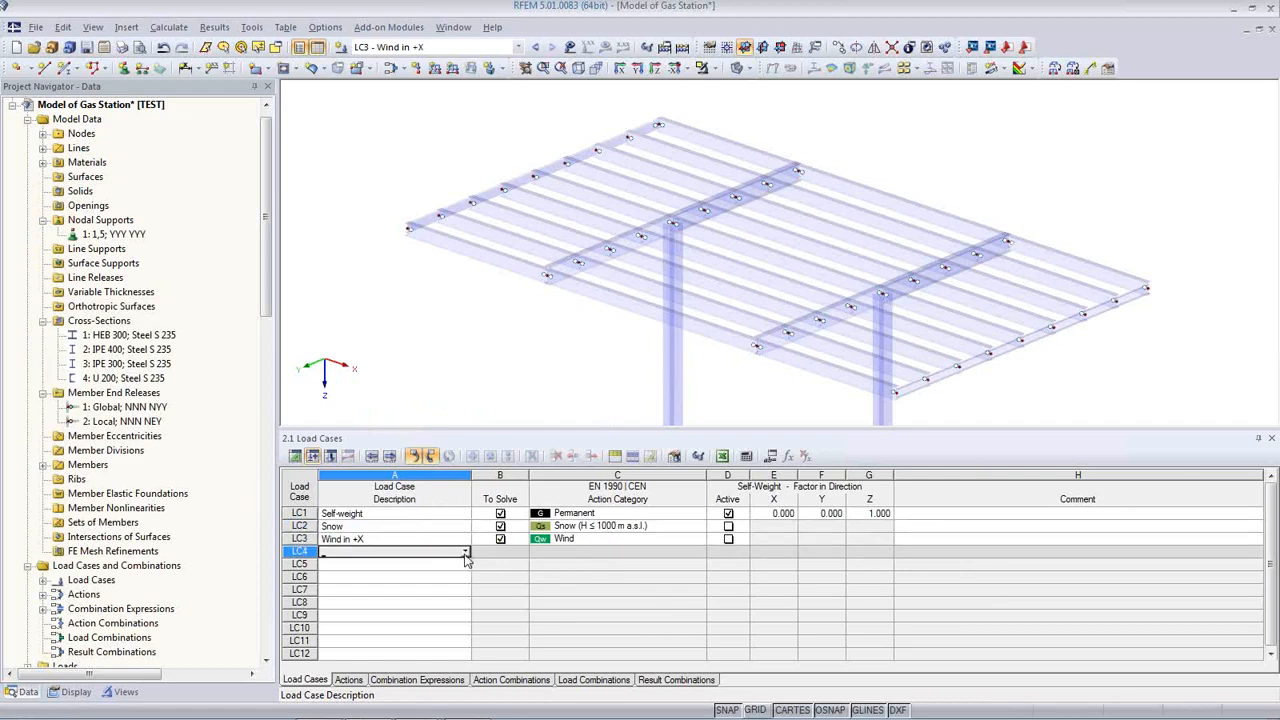
left_click(465, 553)
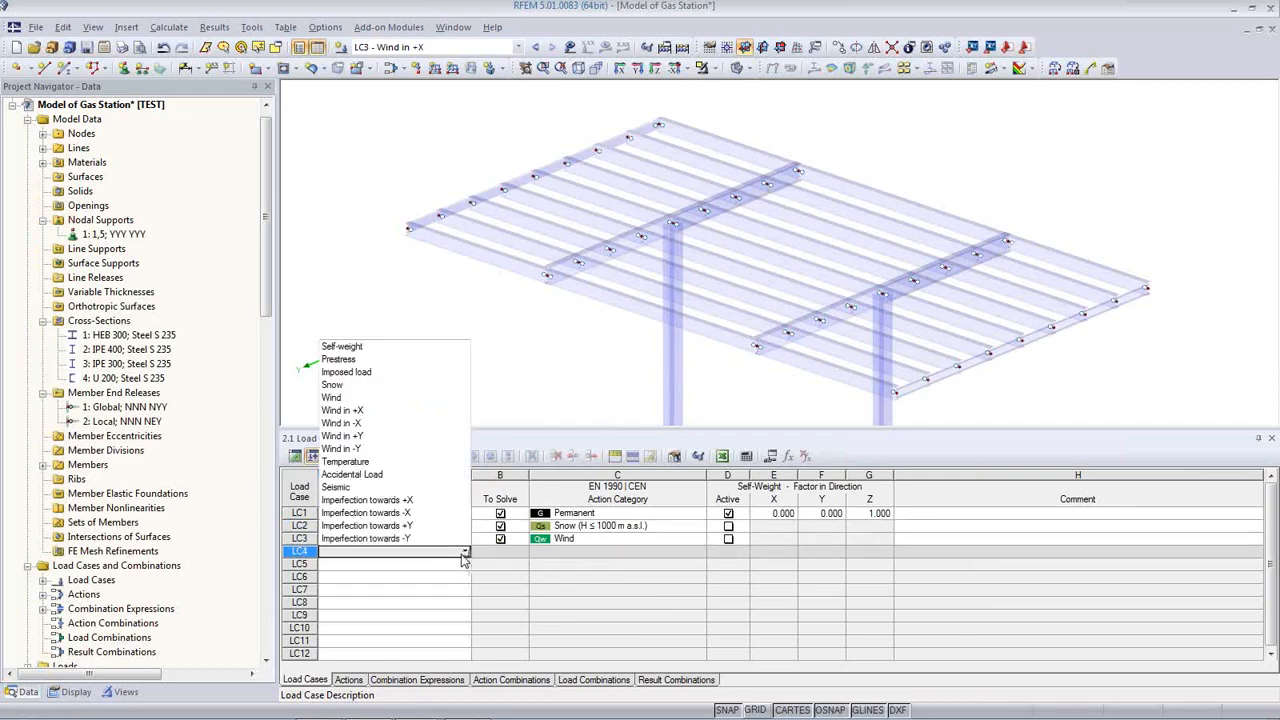
left_click(389, 450)
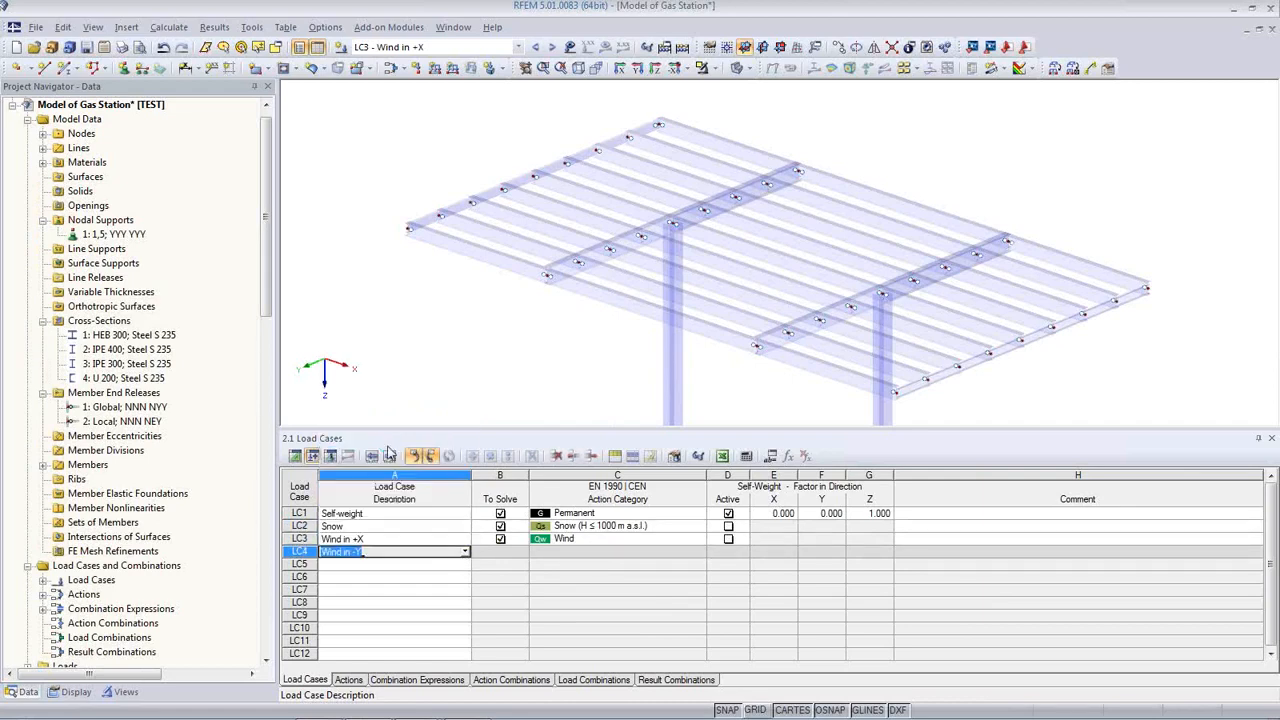
Define load case LC5 as Imperfection towards +X and load case LC6 as Imperfection towards -Y
left_click(399, 565)
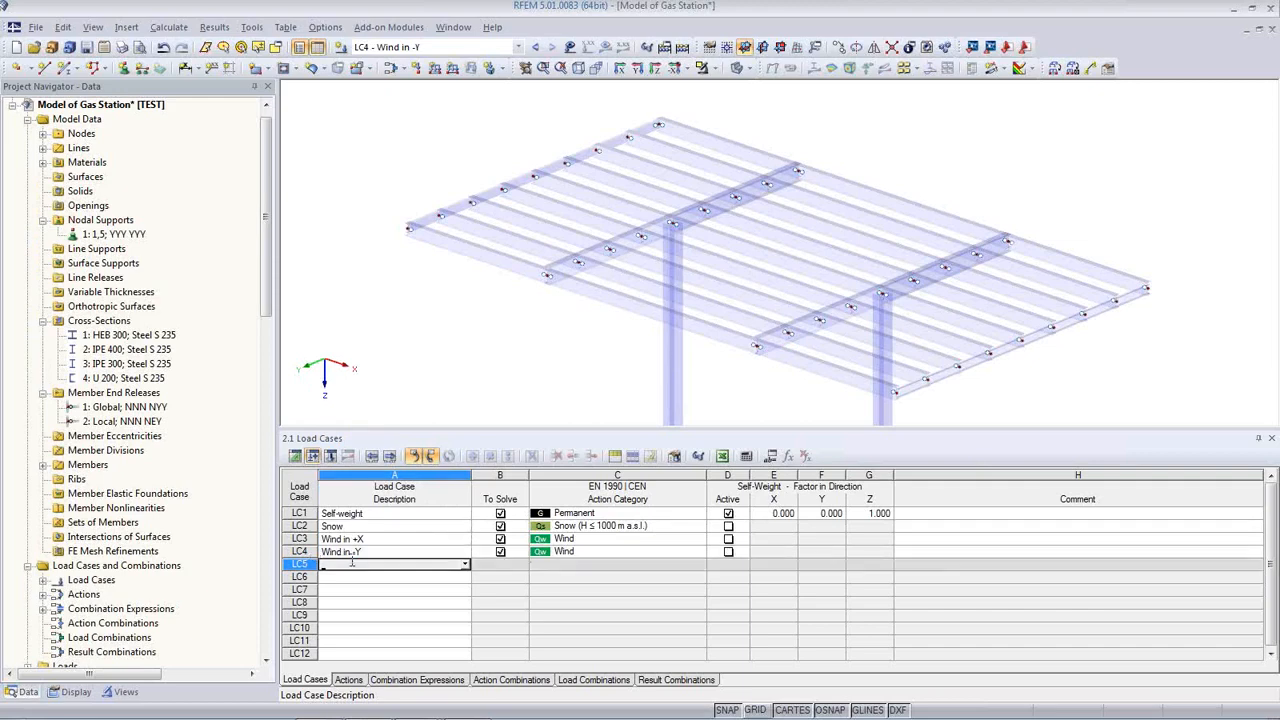
left_click(465, 565)
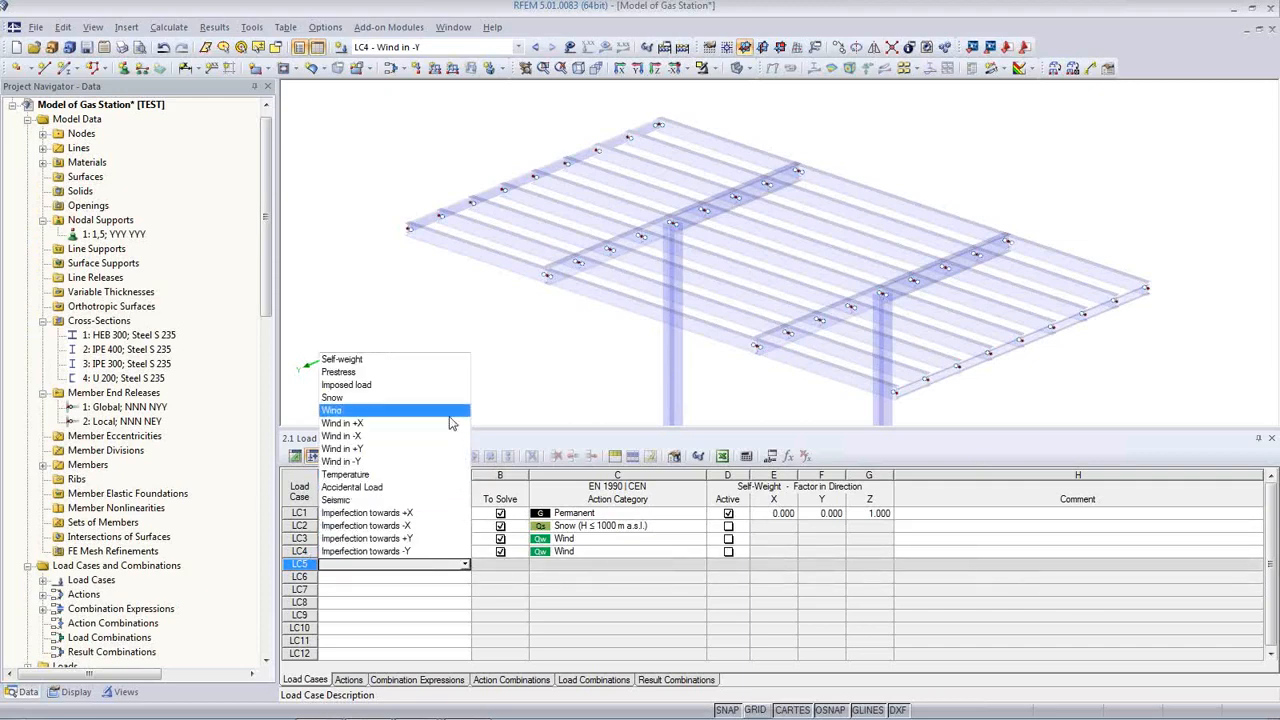
left_click(429, 514)
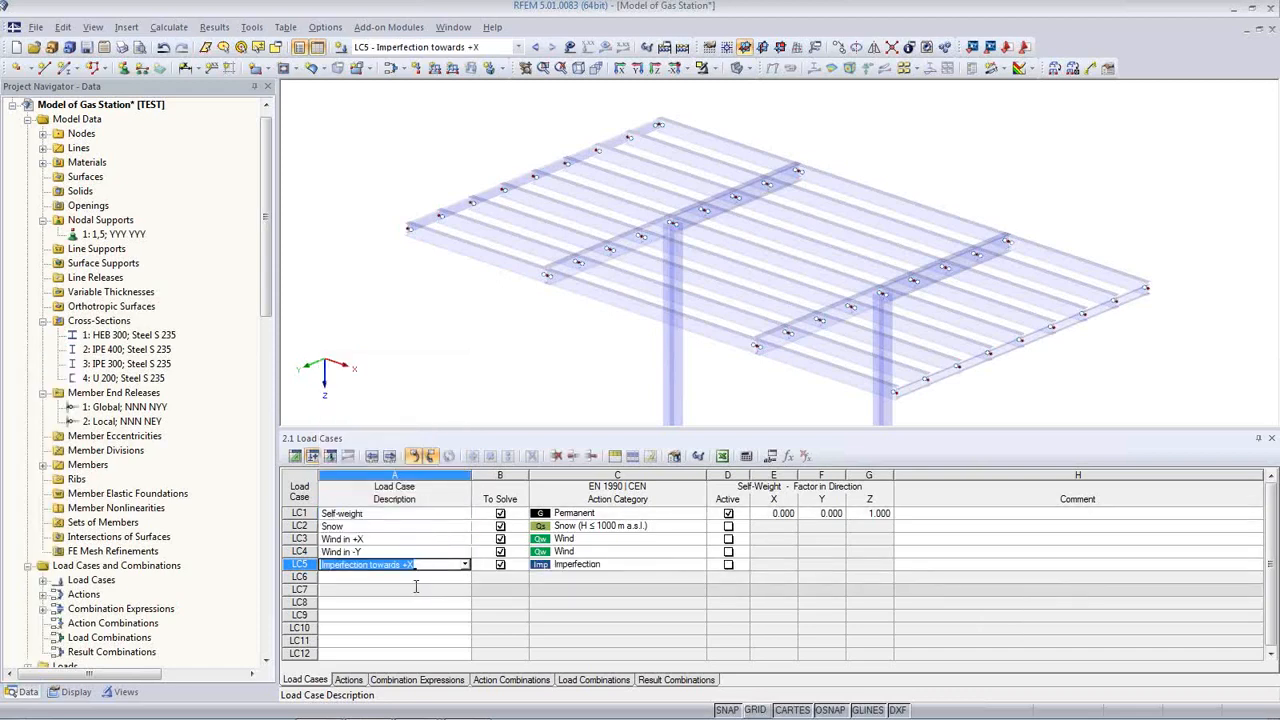
left_click(417, 579)
left_click(465, 579)
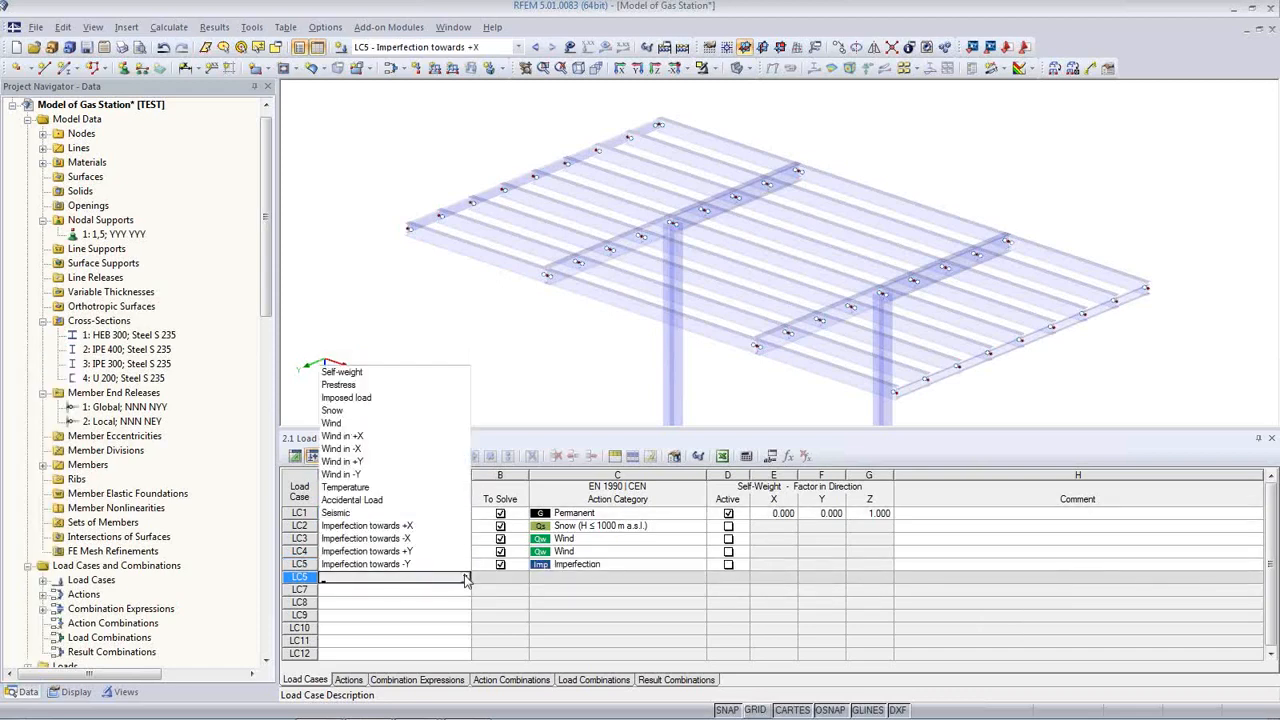
left_click(400, 564)
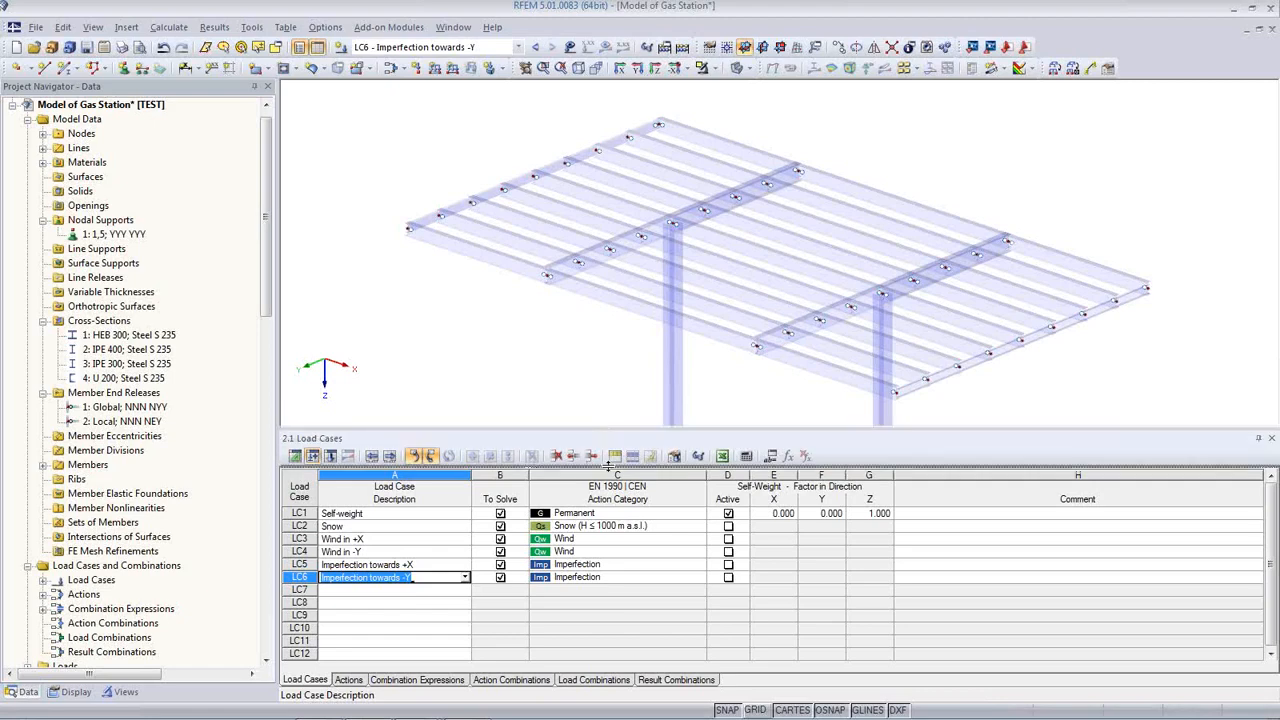
Reduce the table area to reveal more of the model and examine the action assignments in table 2.2 Actions
left_click_drag(607, 465, 607, 517)
left_click(583, 436)
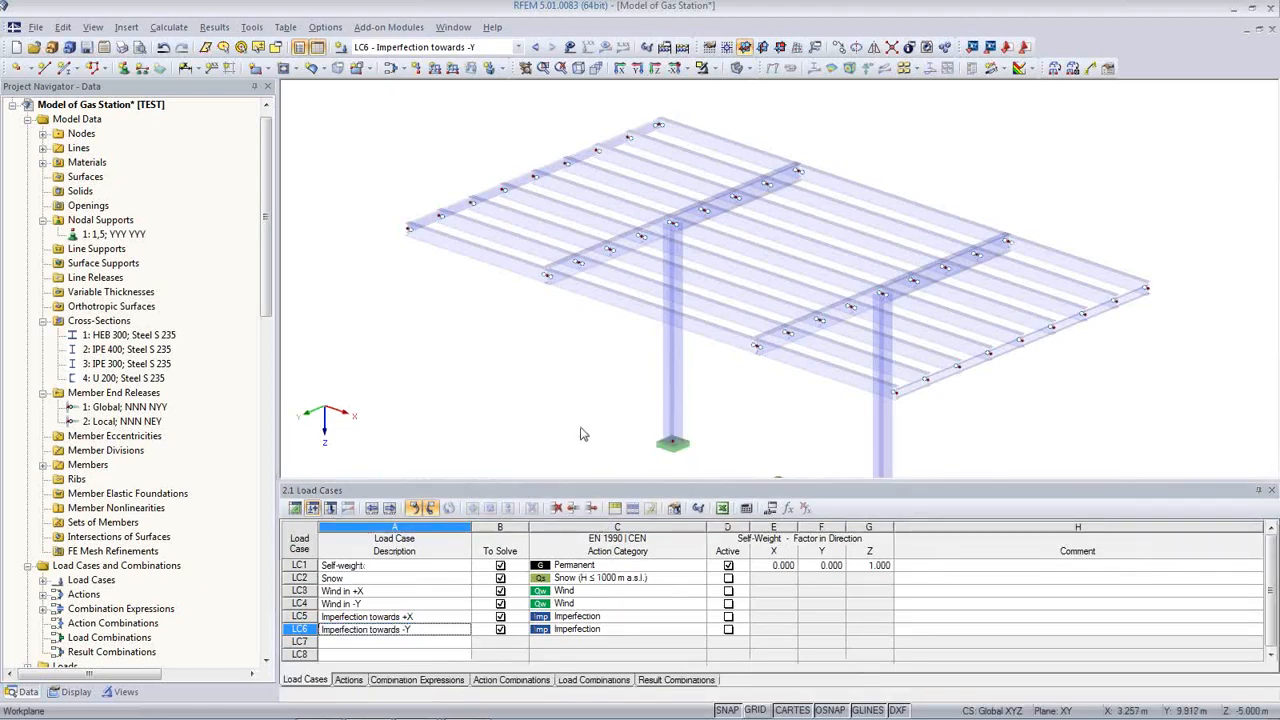
middle_click_drag(578, 415, 541, 361)
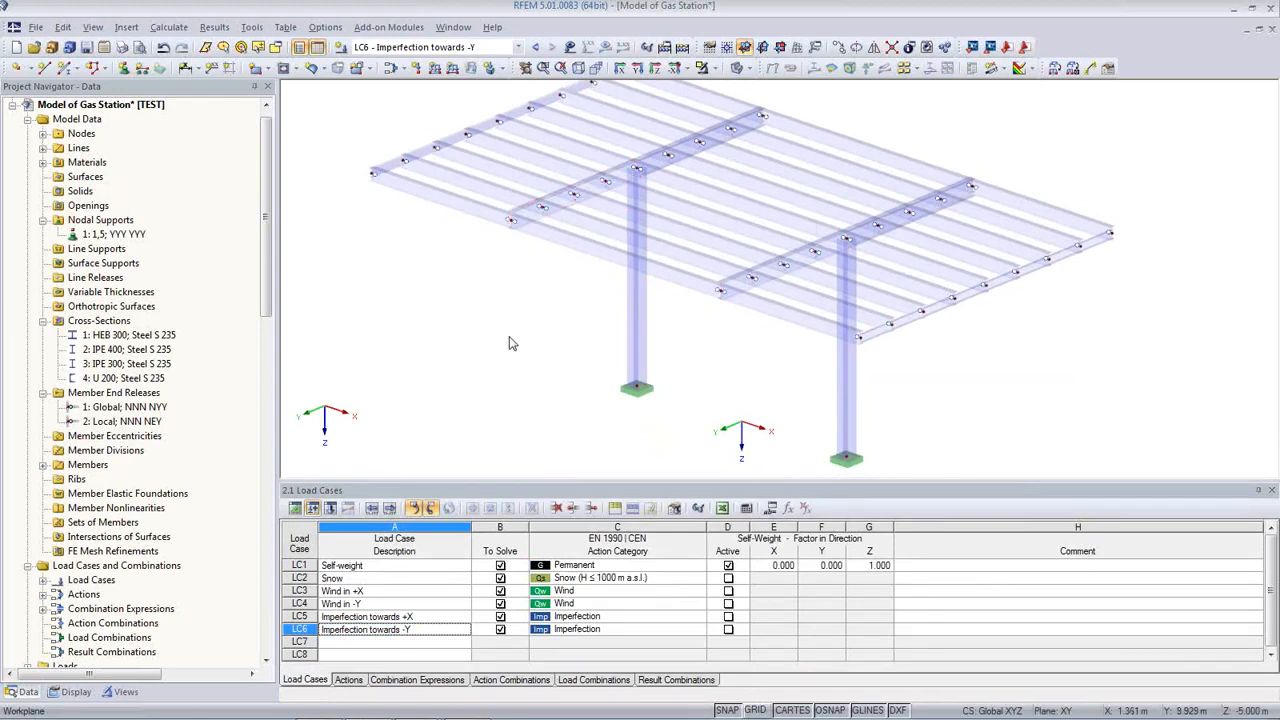
left_click(348, 680)
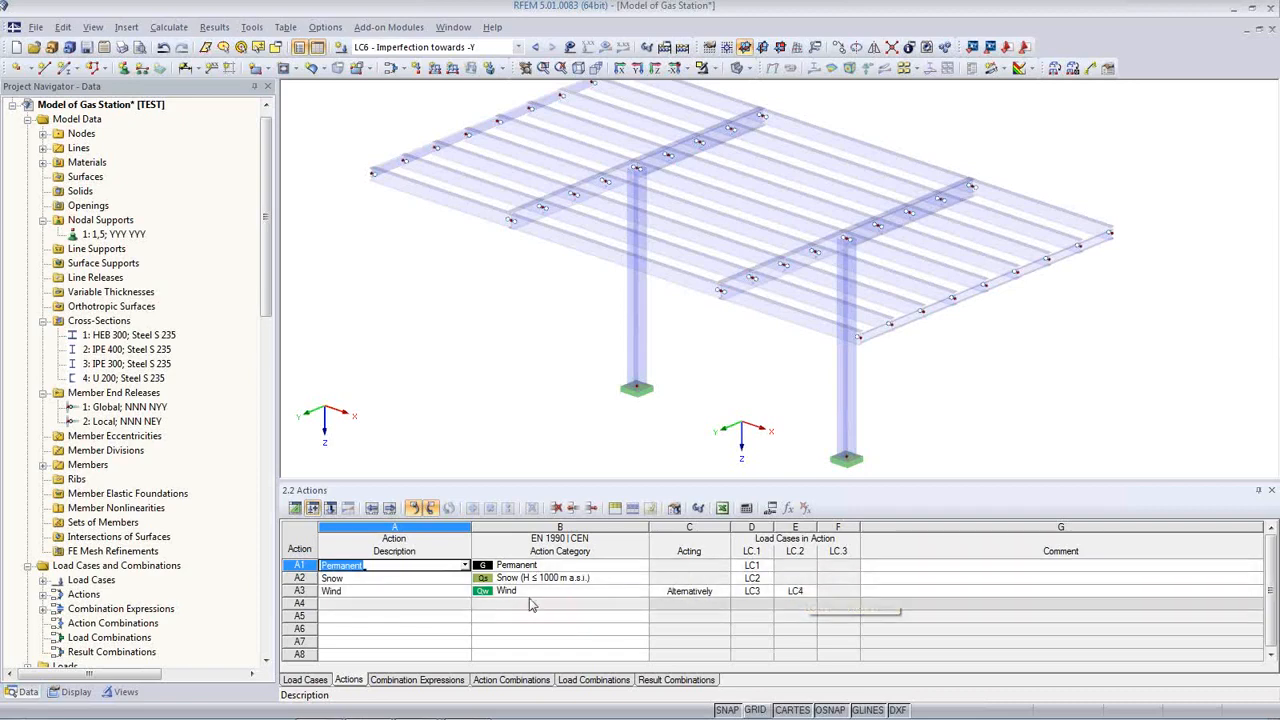
In table 2.3 Combination Expressions, exclude the SLS - Frequent and SLS - Quasi-permanent design situations from use
left_click(451, 682)
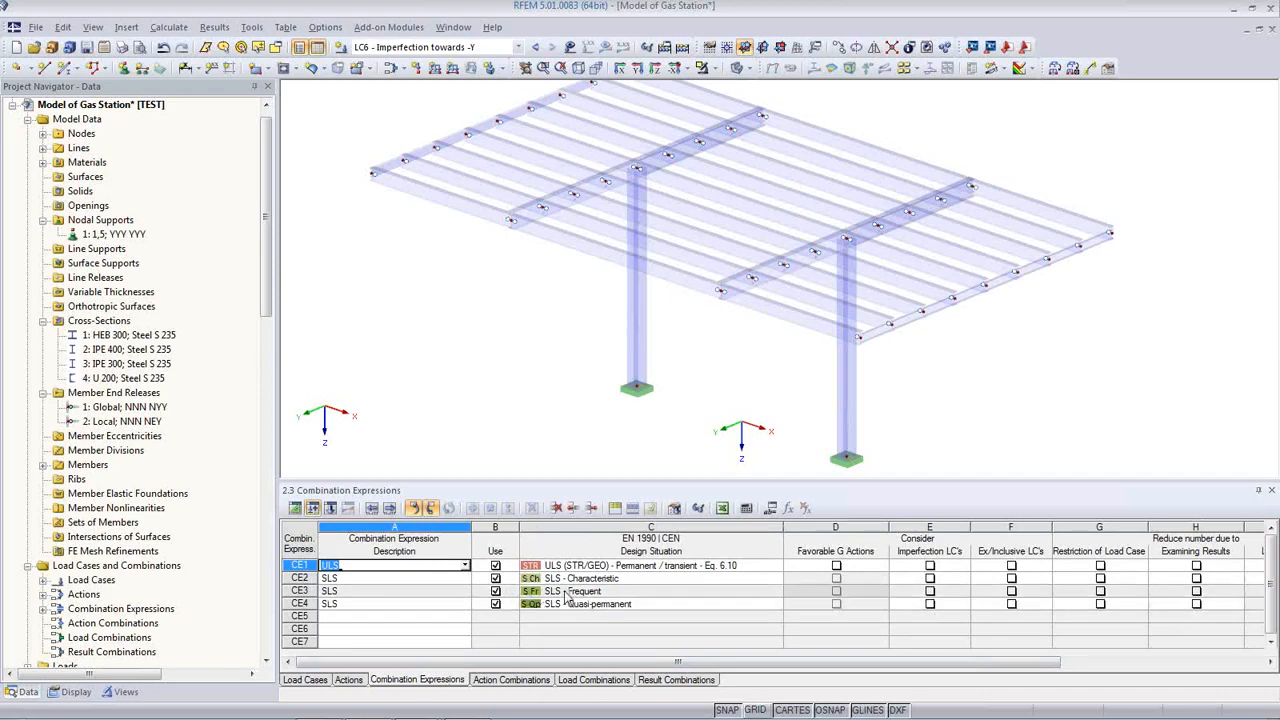
left_click(494, 594)
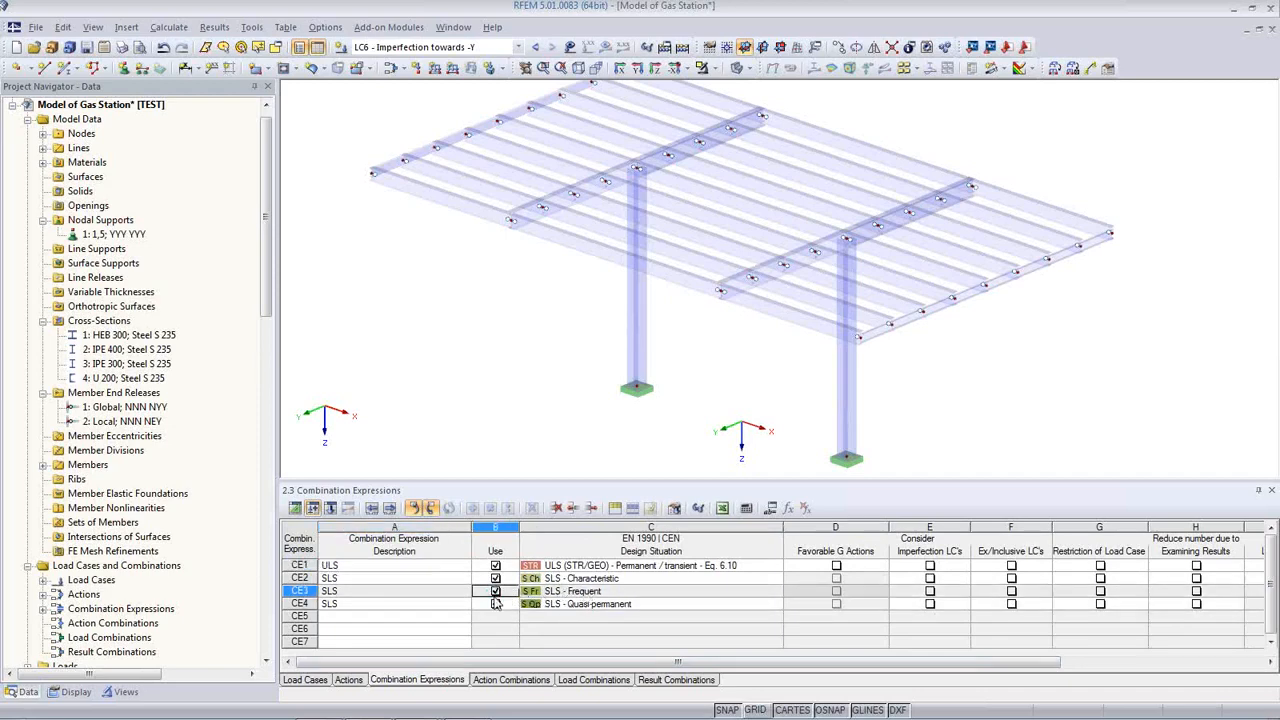
left_click(495, 592)
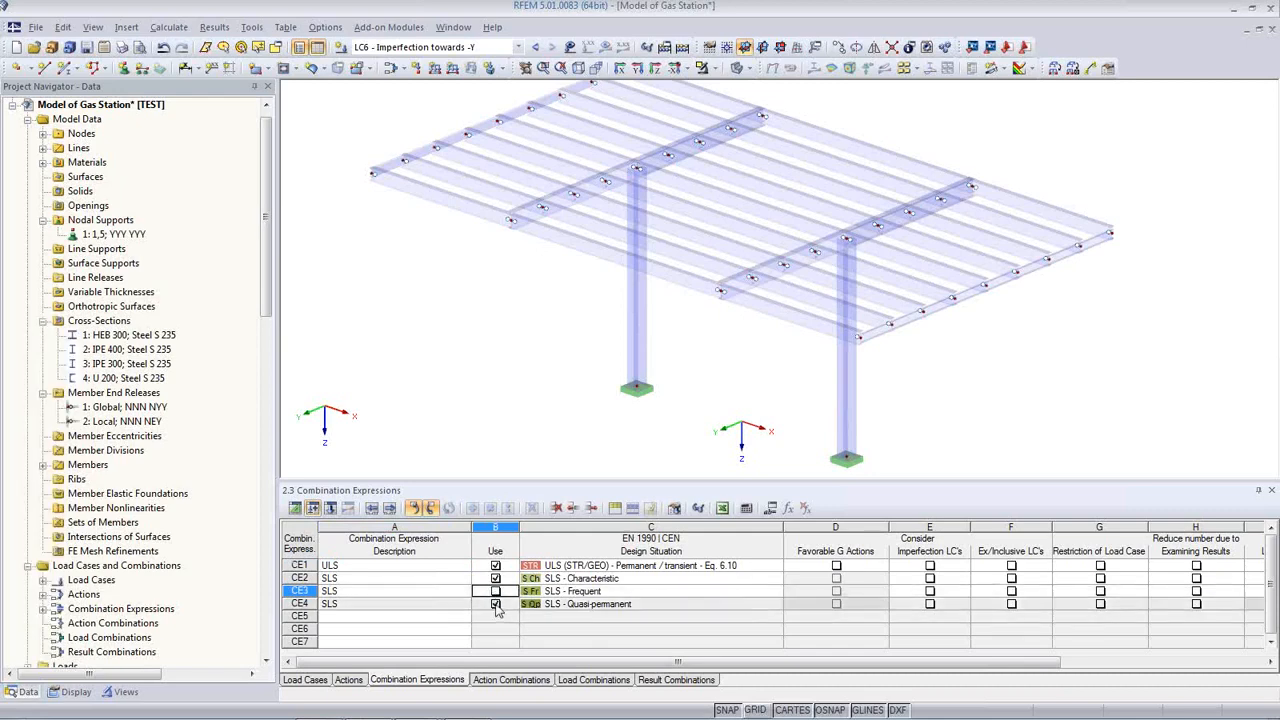
left_click(495, 605)
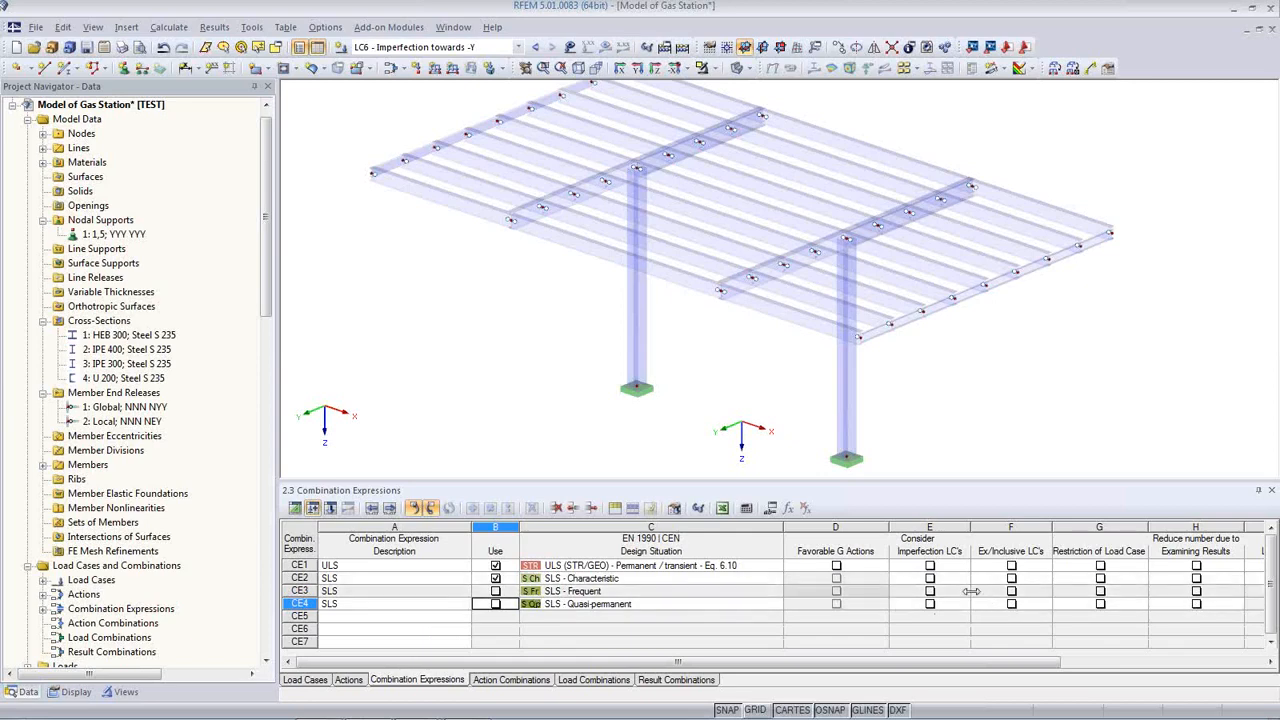
For expression CE1, consider imperfection load cases, removing co-existing combinations and those without imperfection, and make the imperfections subject to specific load cases
double_click(930, 567)
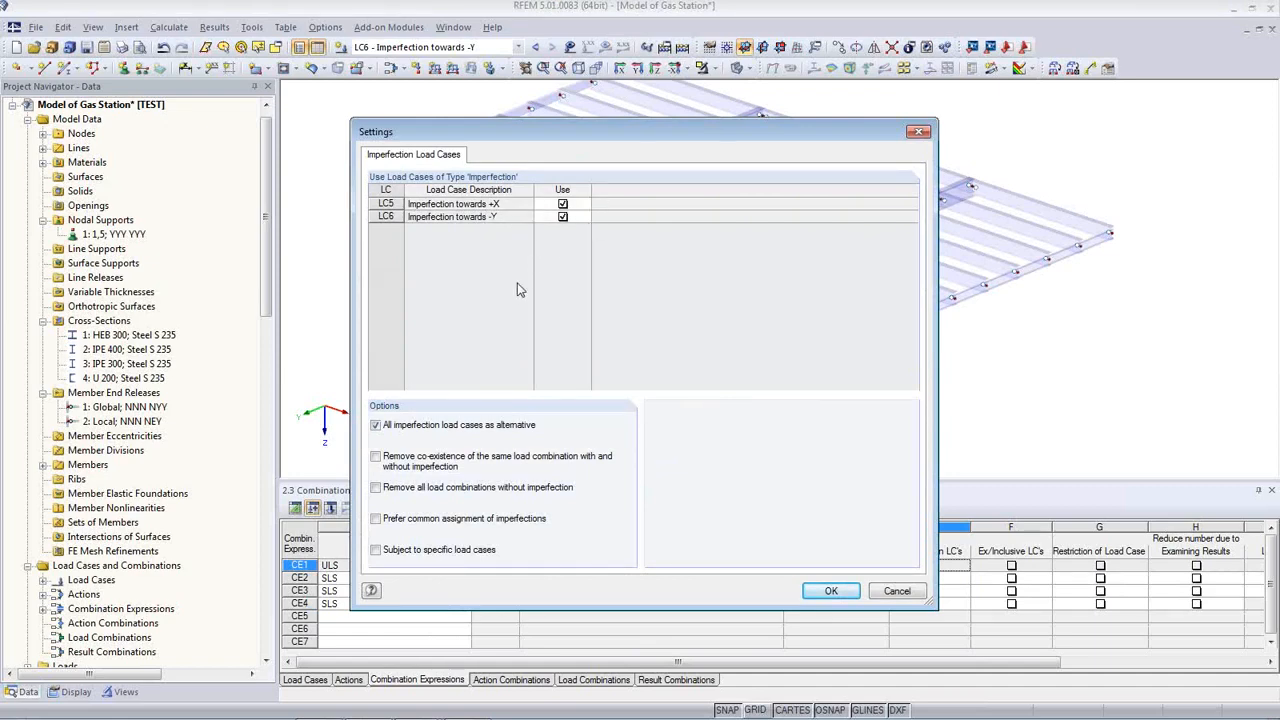
left_click(379, 460)
left_click(377, 488)
left_click(376, 551)
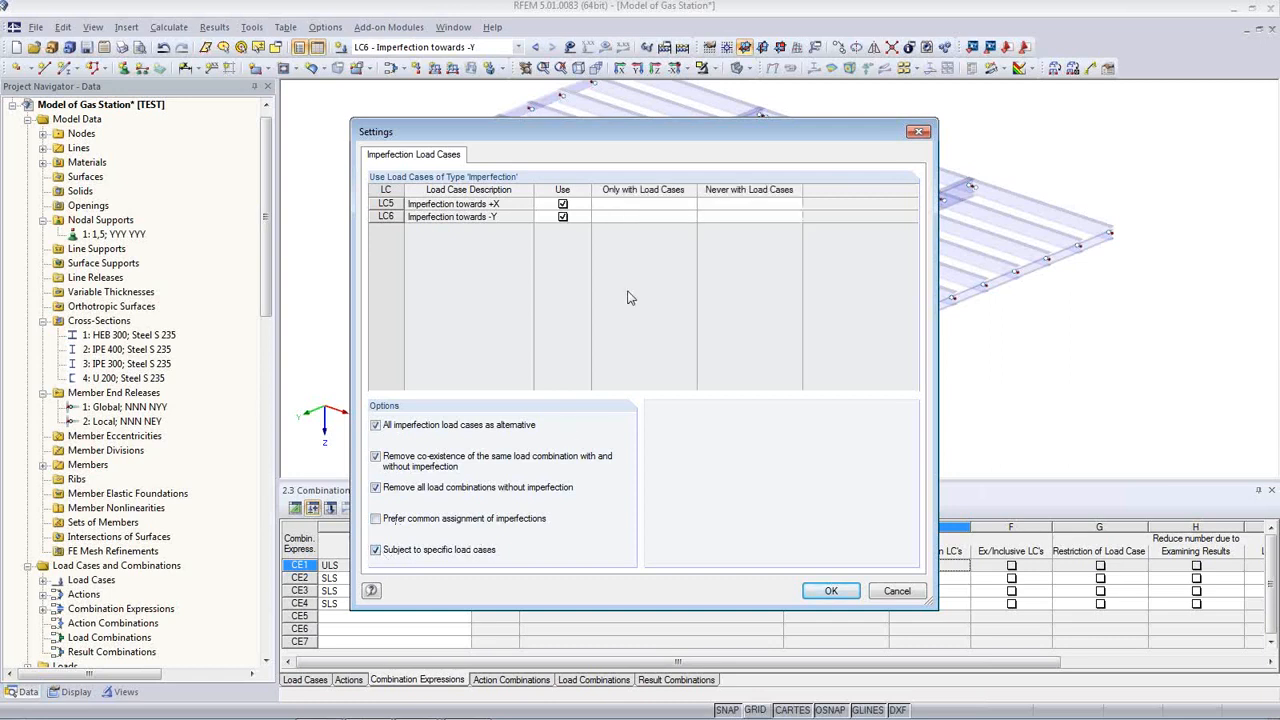
Specify that imperfection load case LC5 never acts together with LC4, Wind in -Y
left_click(645, 203)
left_click(713, 203)
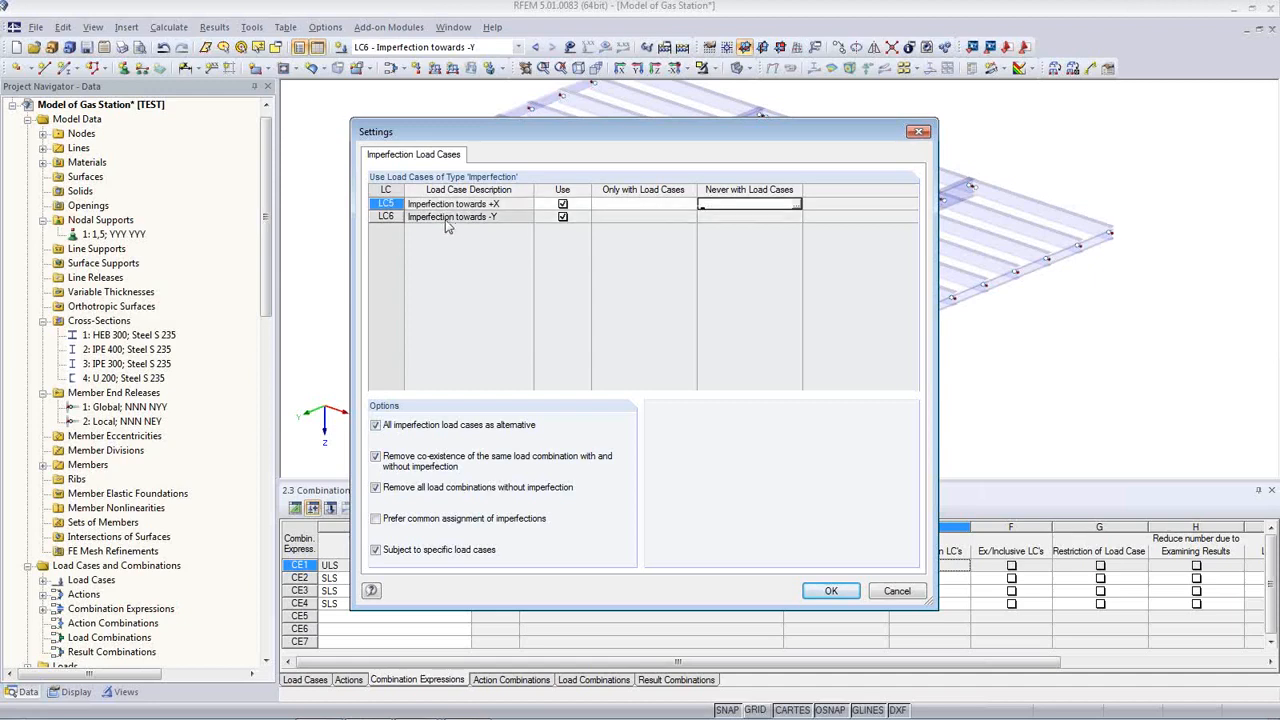
left_click(797, 204)
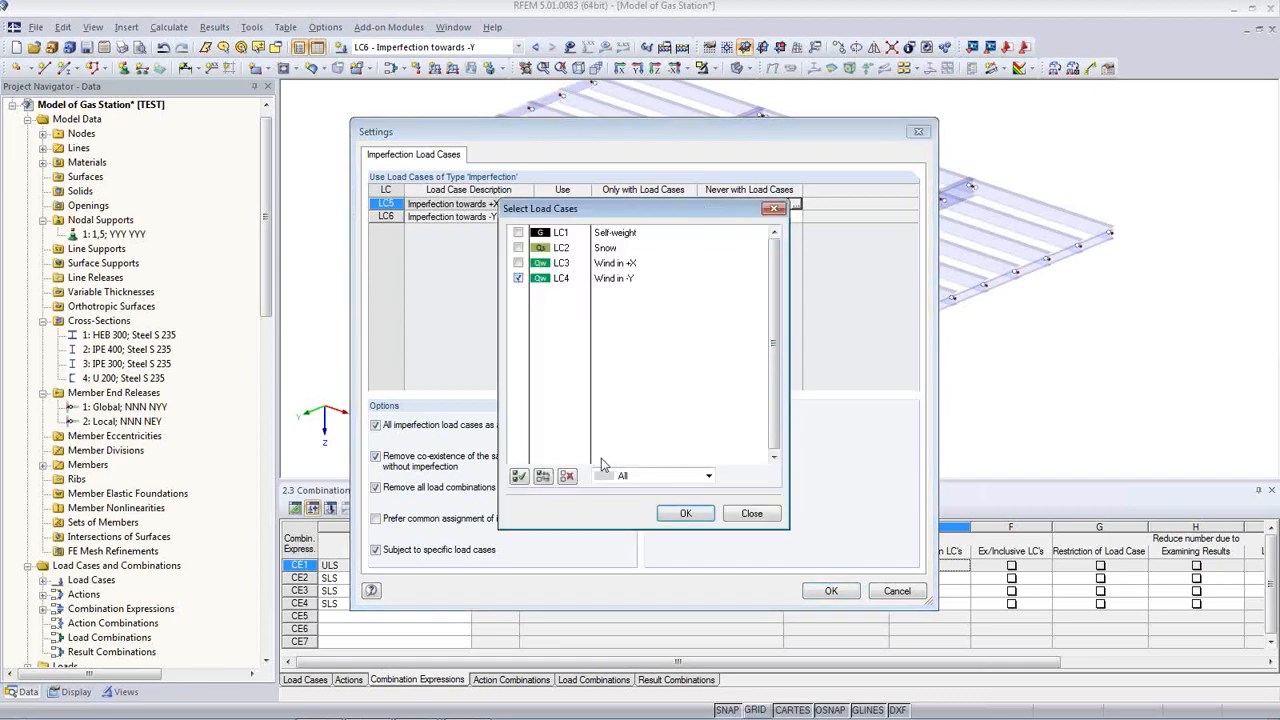
left_click(685, 513)
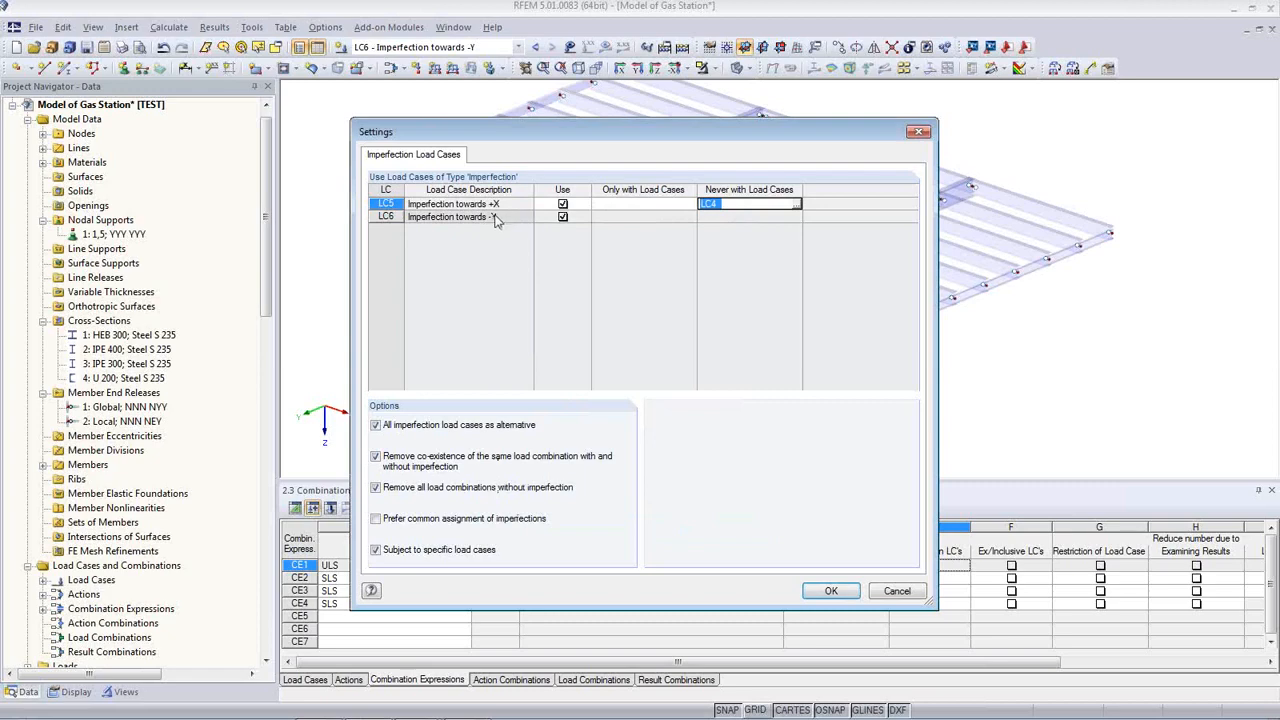
Specify that imperfection load case LC6 never acts together with LC3, Wind in +X, and accept the imperfection settings
left_click(740, 216)
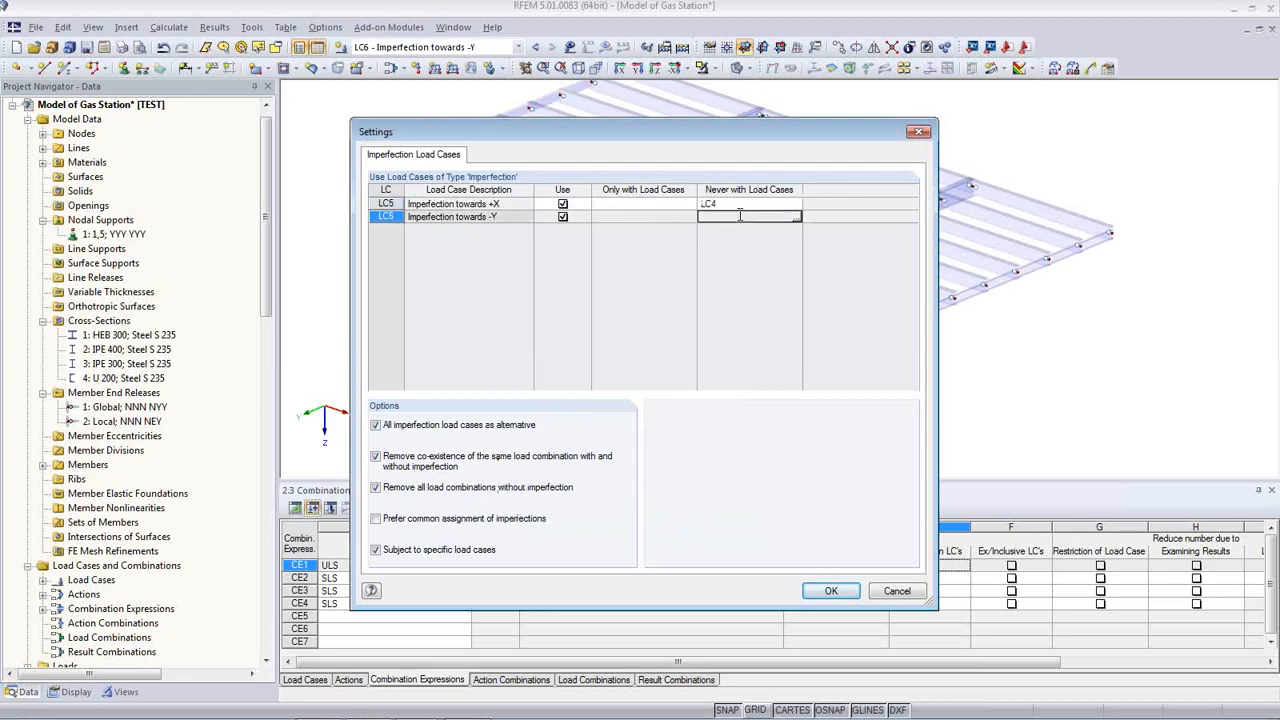
left_click(796, 217)
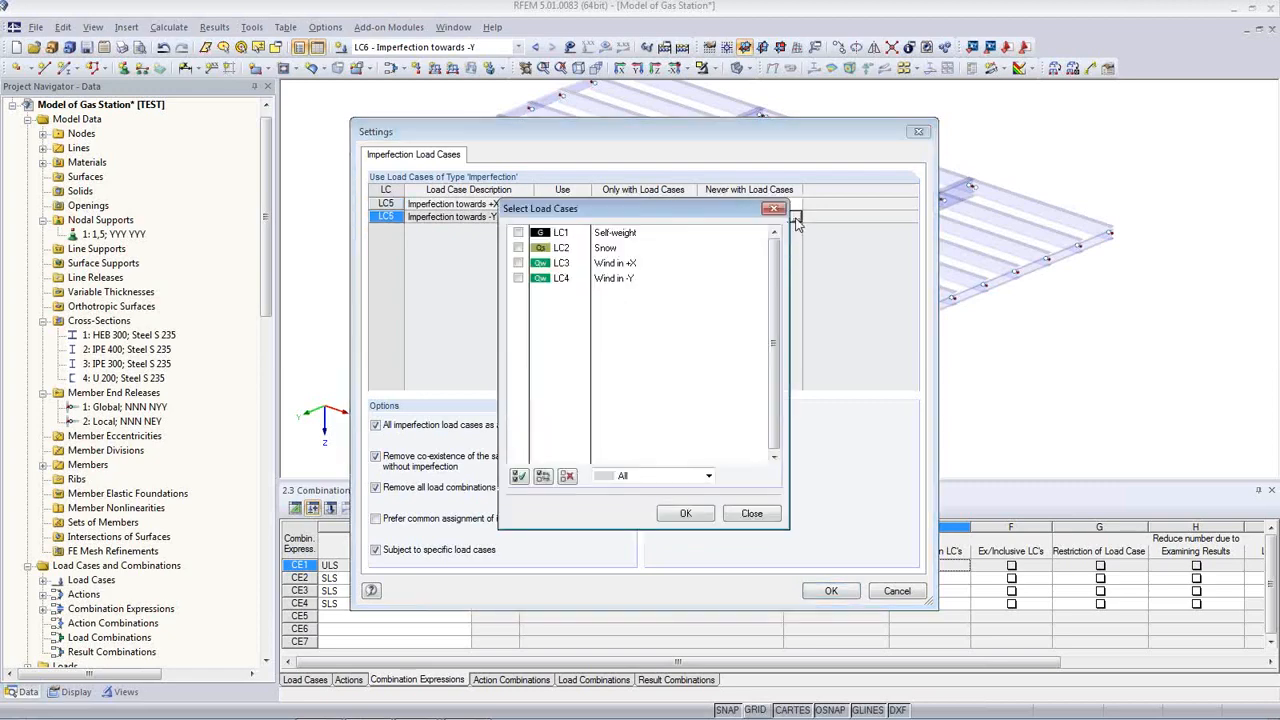
left_click(518, 263)
left_click(686, 513)
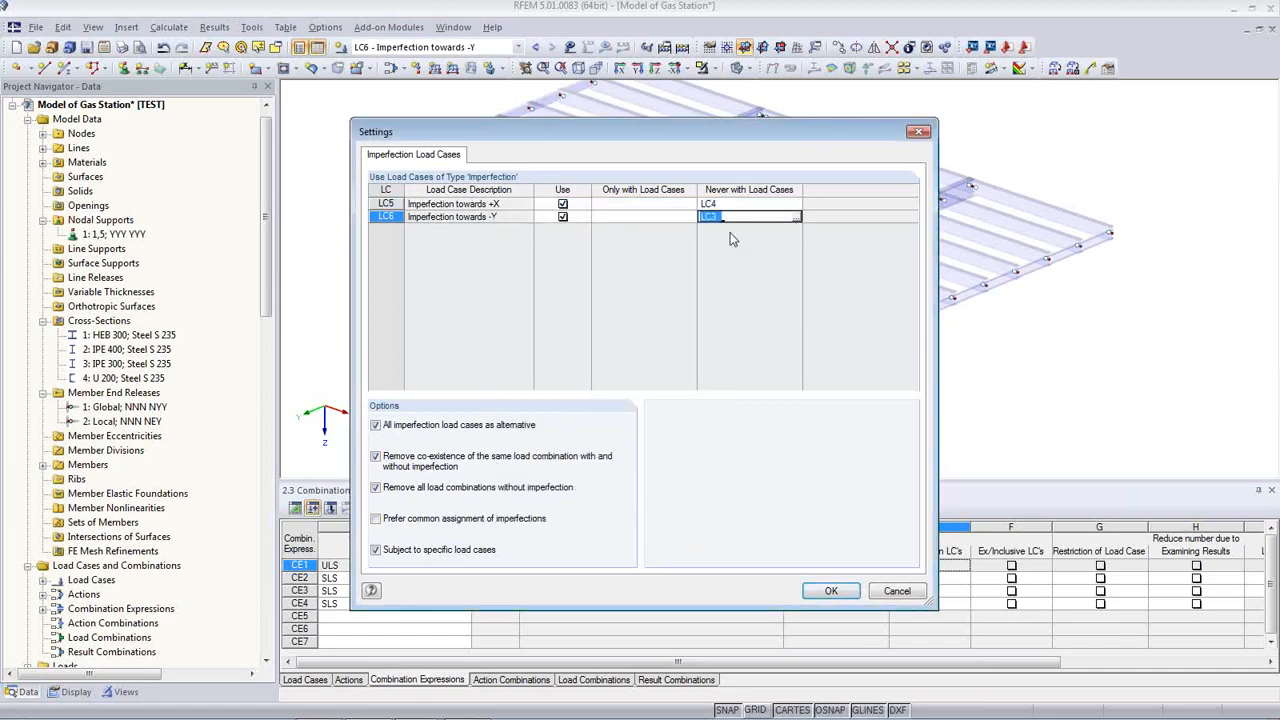
left_click(742, 203)
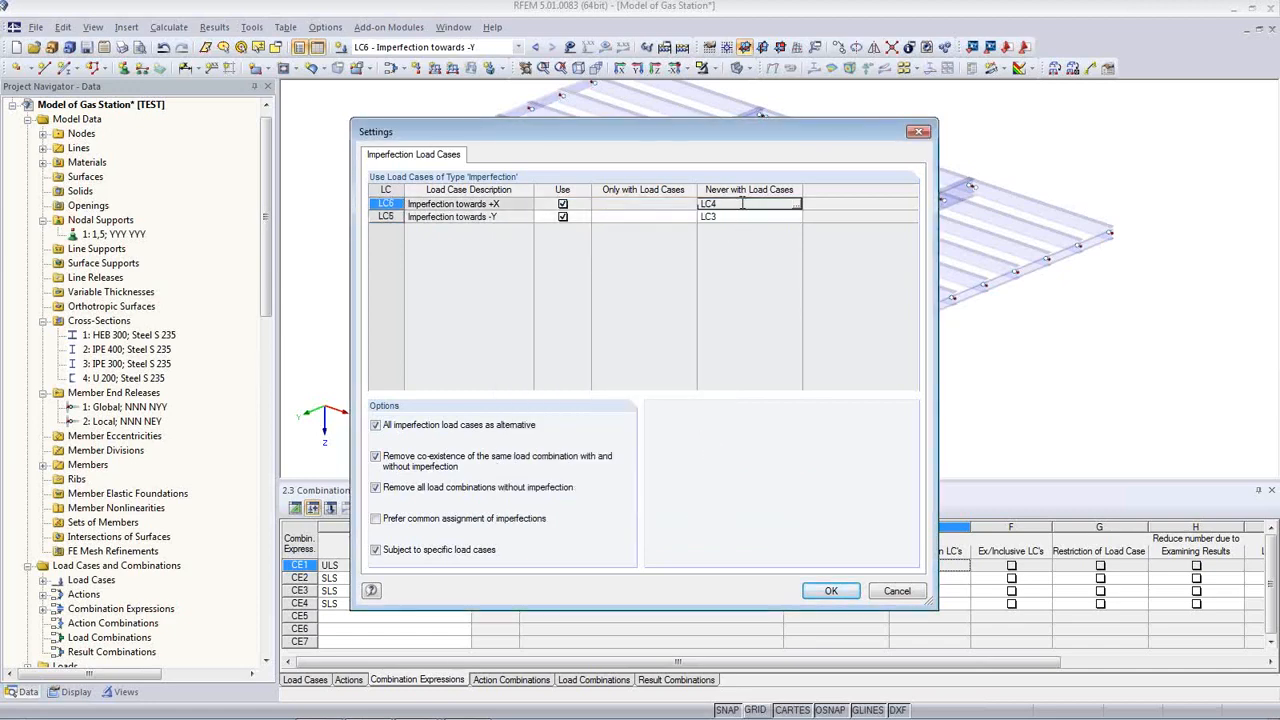
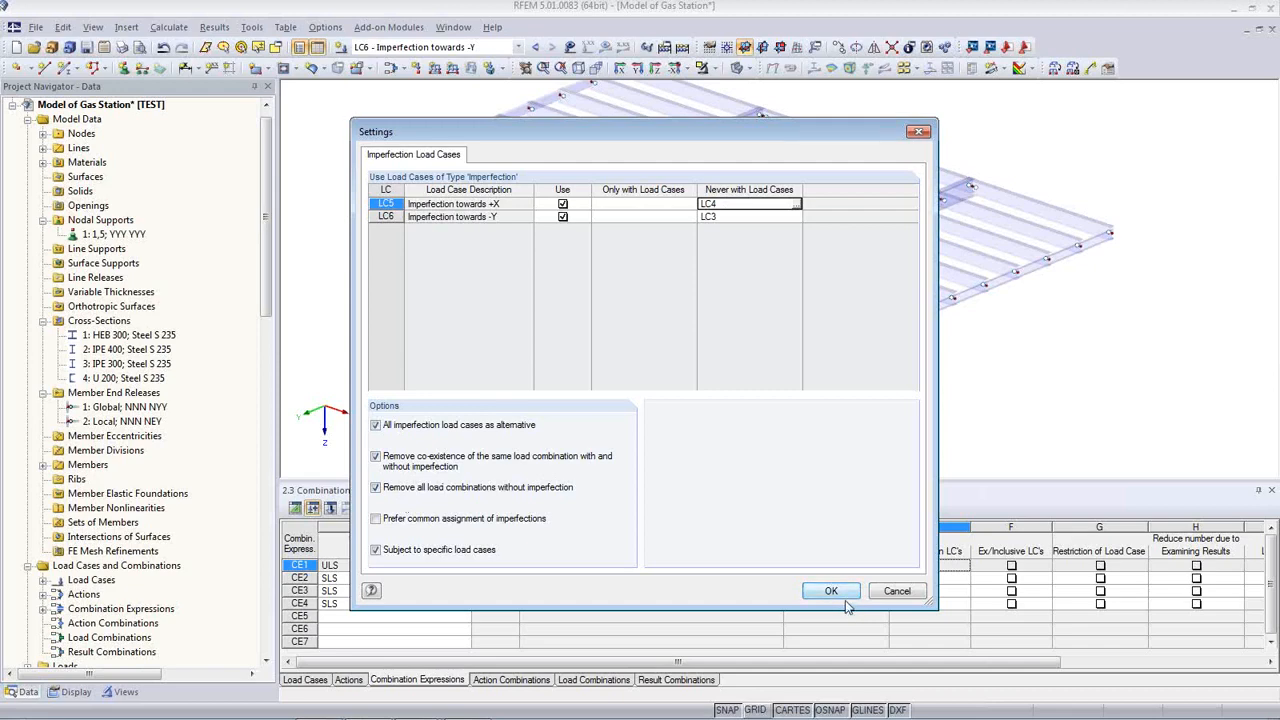
left_click(845, 596)
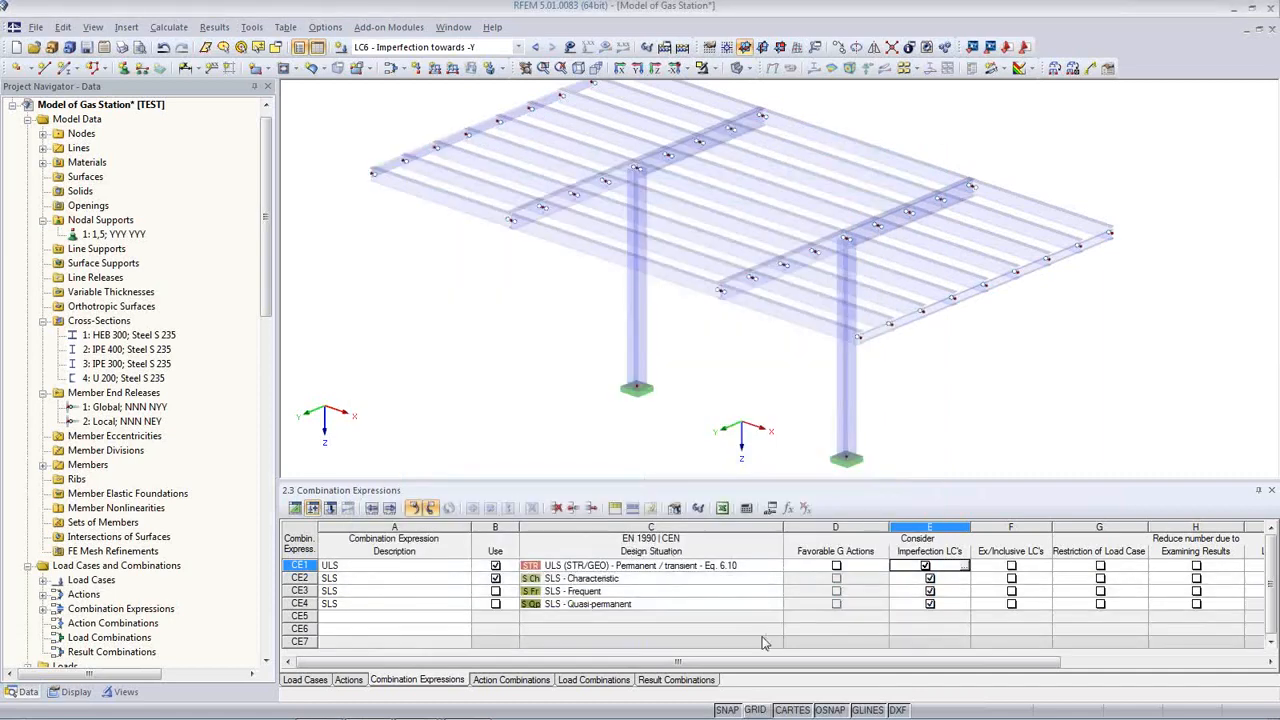
Examine the generated combinations in tables 2.4 Action Combinations and 2.5 Load Combinations, resizing the table area as needed
left_click(534, 681)
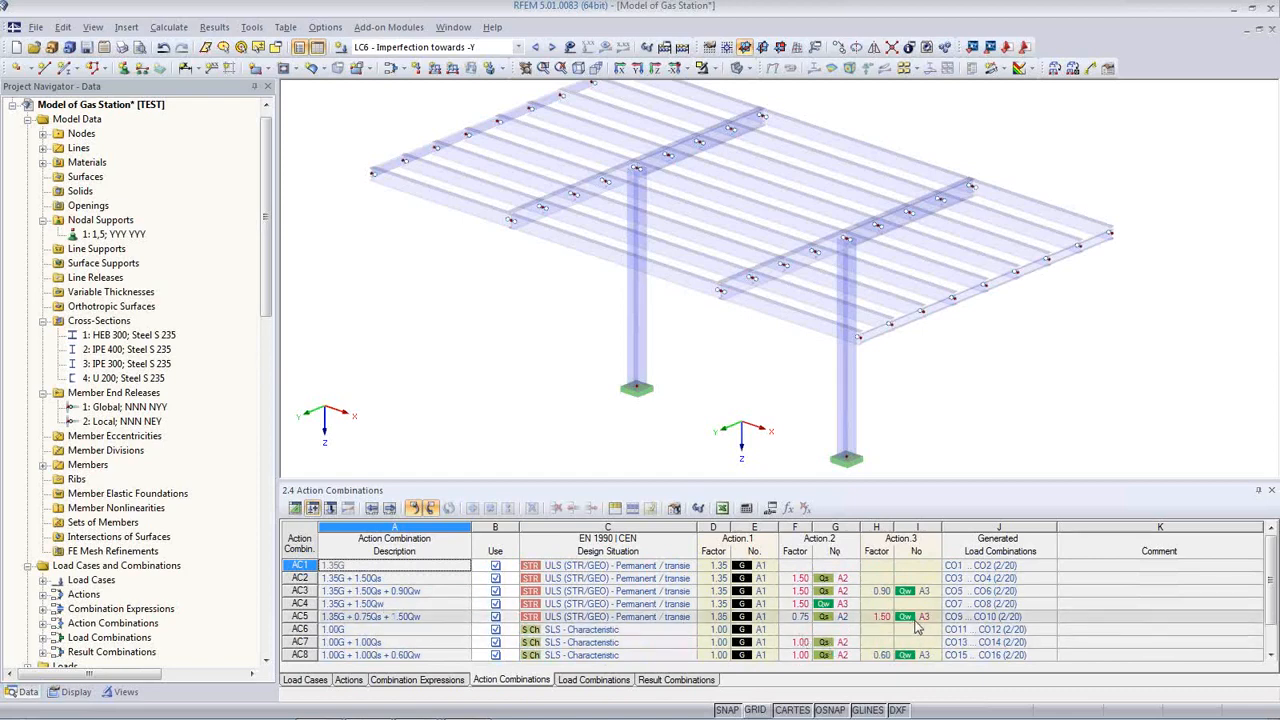
mouse_move(880, 622)
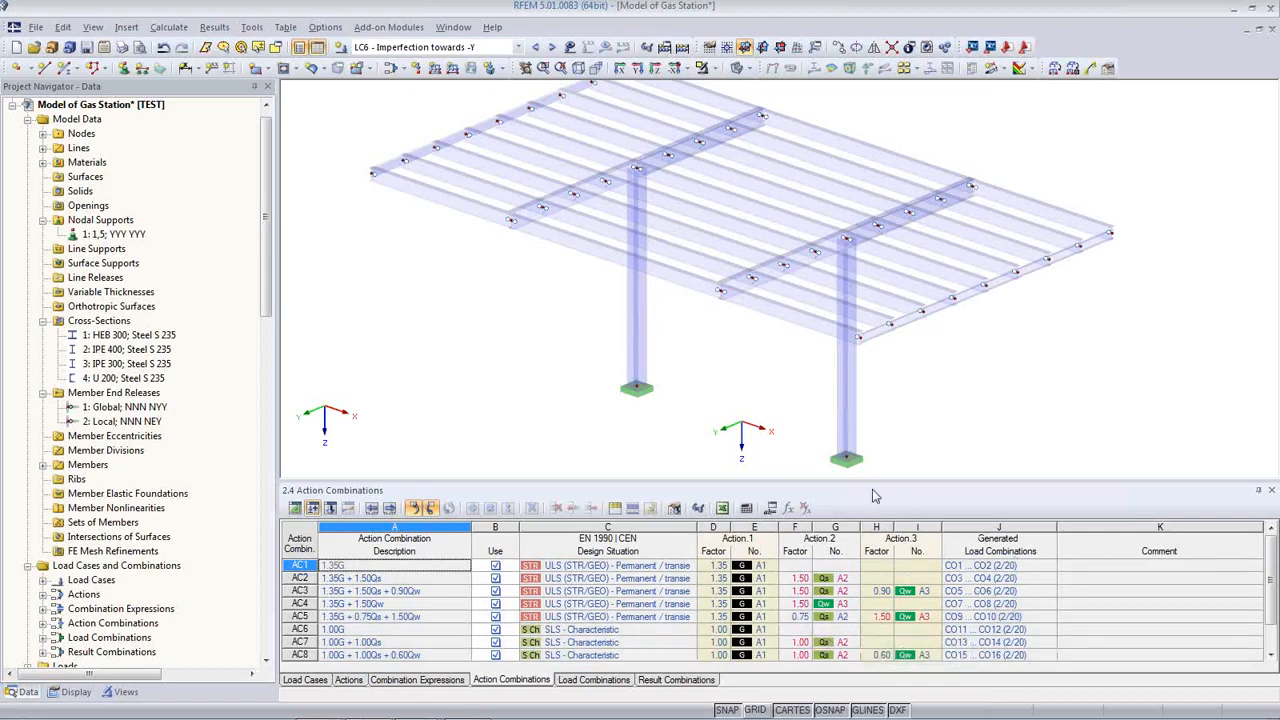
left_click_drag(867, 481, 864, 457)
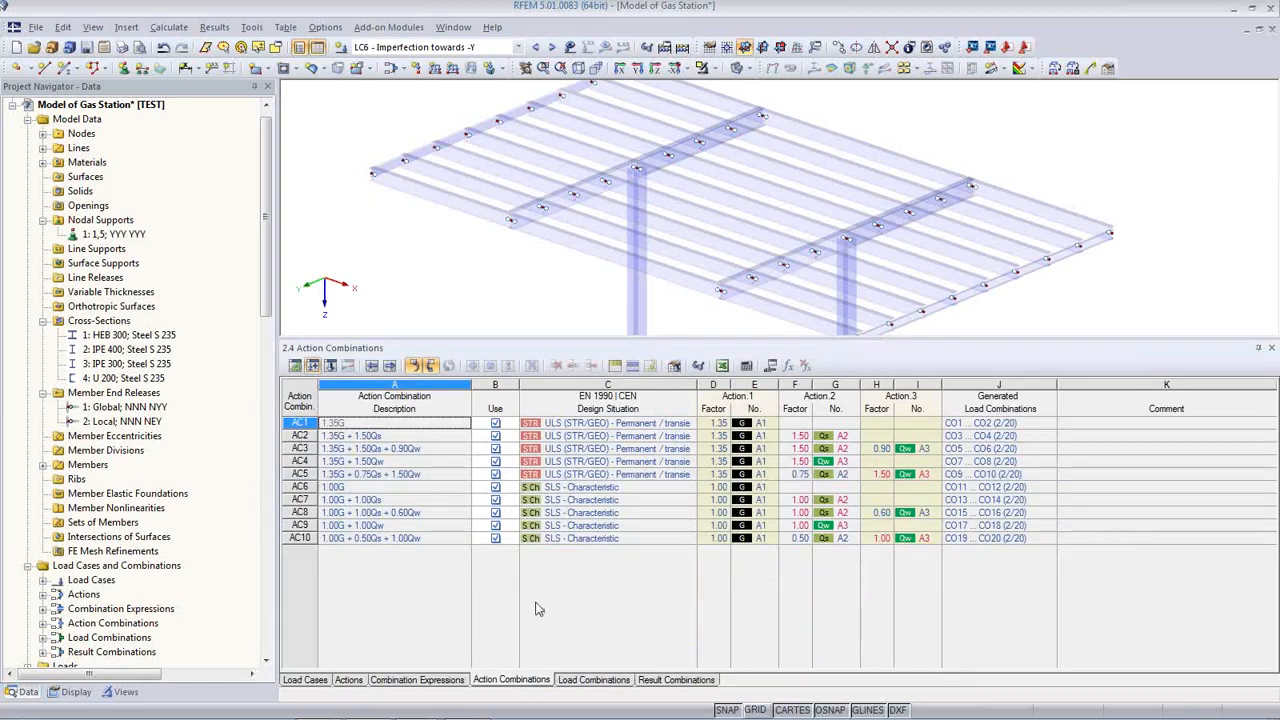
left_click(592, 680)
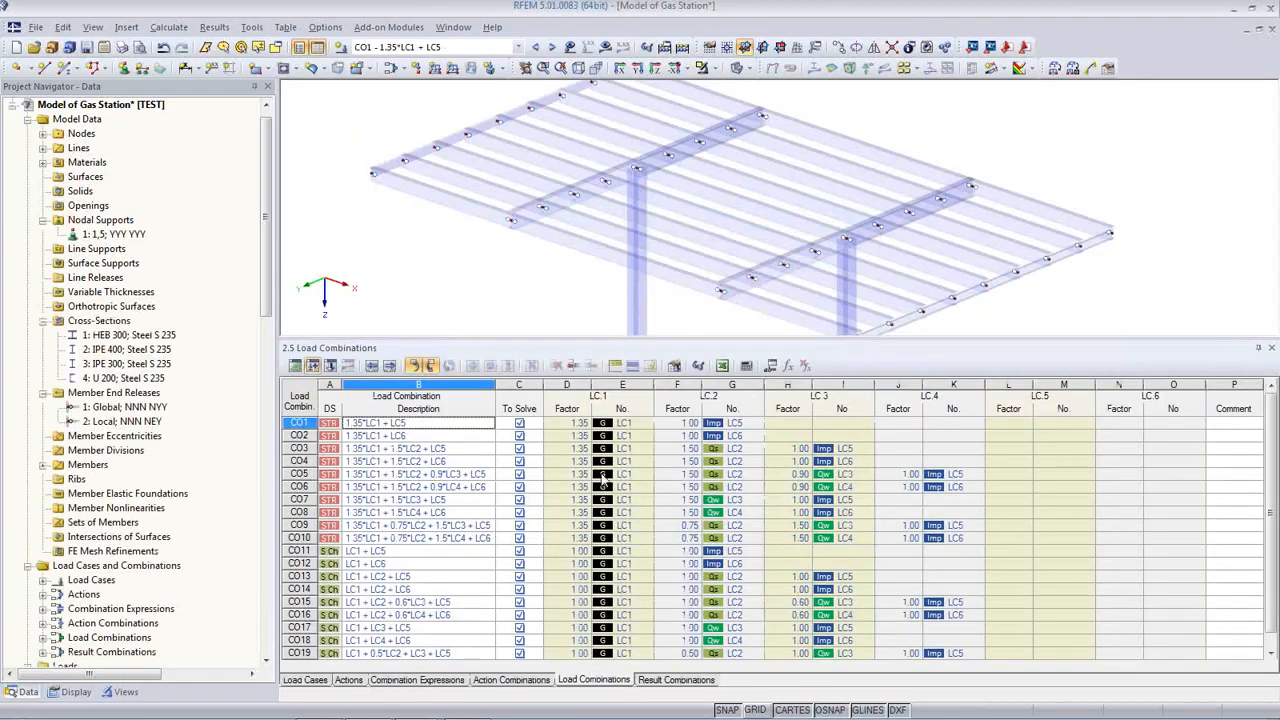
left_click_drag(595, 337, 595, 214)
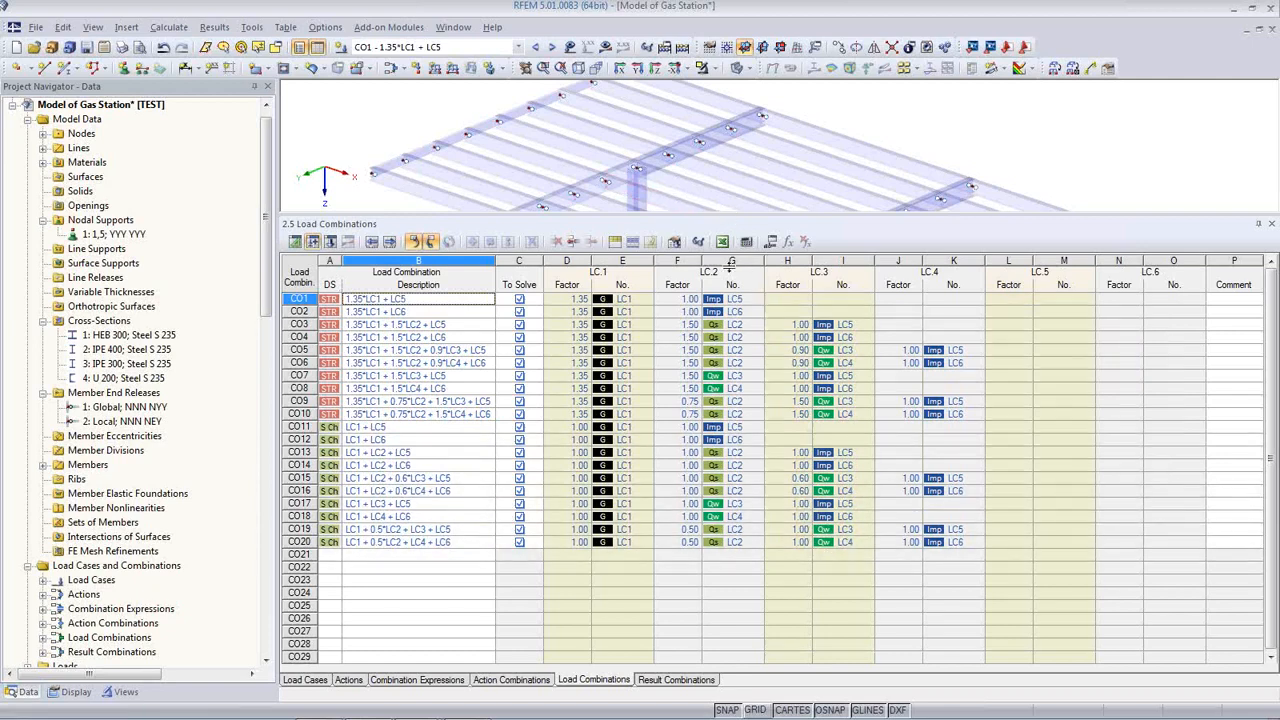
left_click_drag(731, 262, 731, 464)
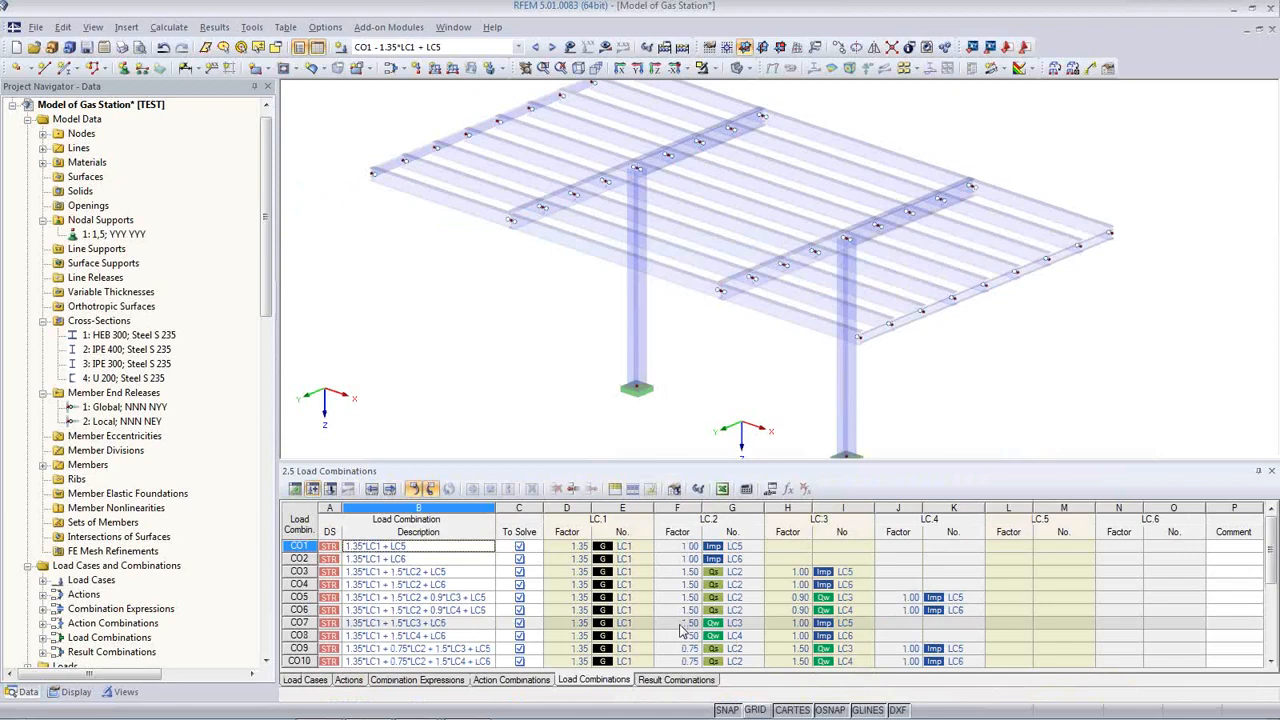
Examine the ULS and SLS entries in table 2.6 Result Combinations and shrink the table area to enlarge the model view
left_click(692, 681)
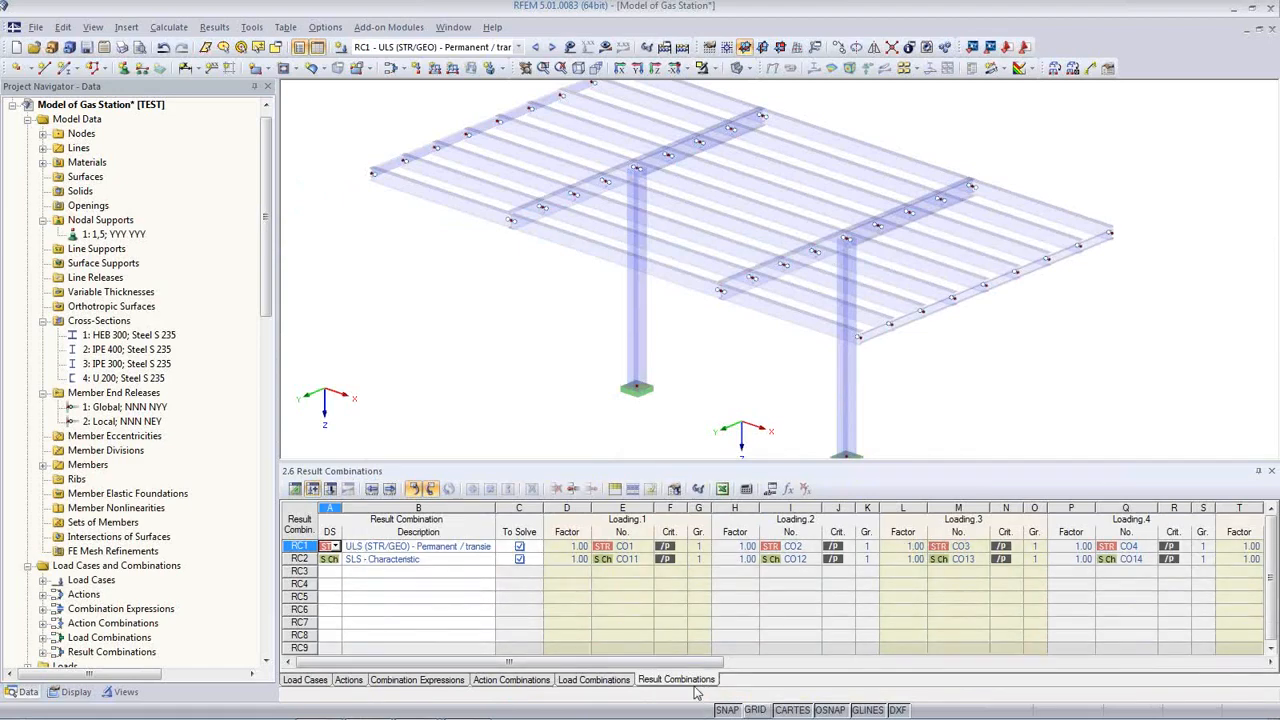
left_click(445, 557)
left_click(445, 546)
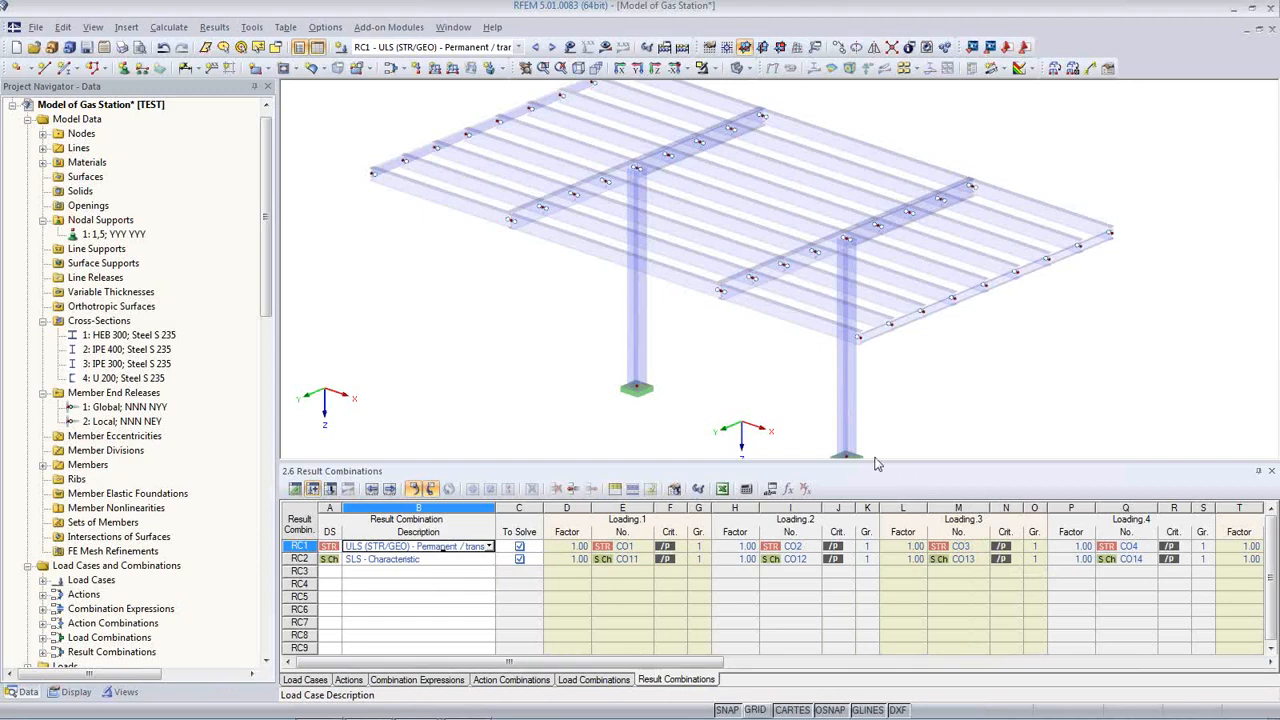
left_click_drag(876, 460, 876, 538)
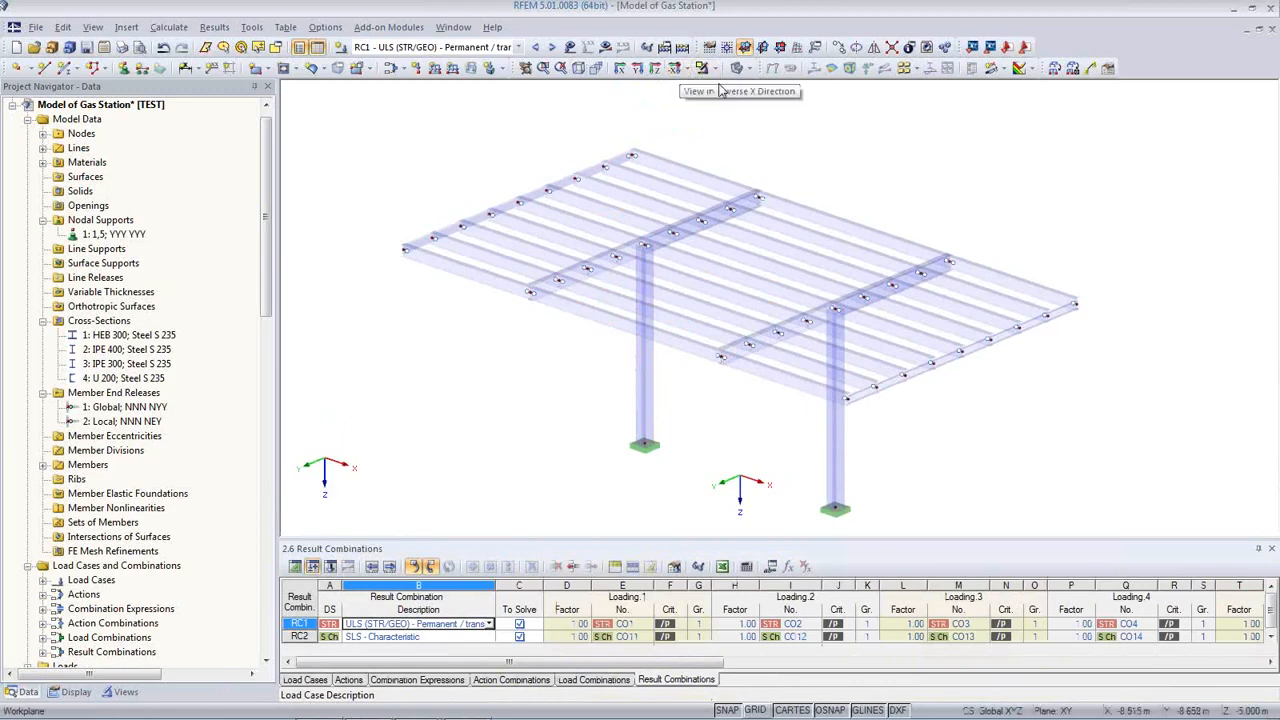
Display the model in wireframe mode
middle_click_drag(852, 342, 928, 370, "ctrl")
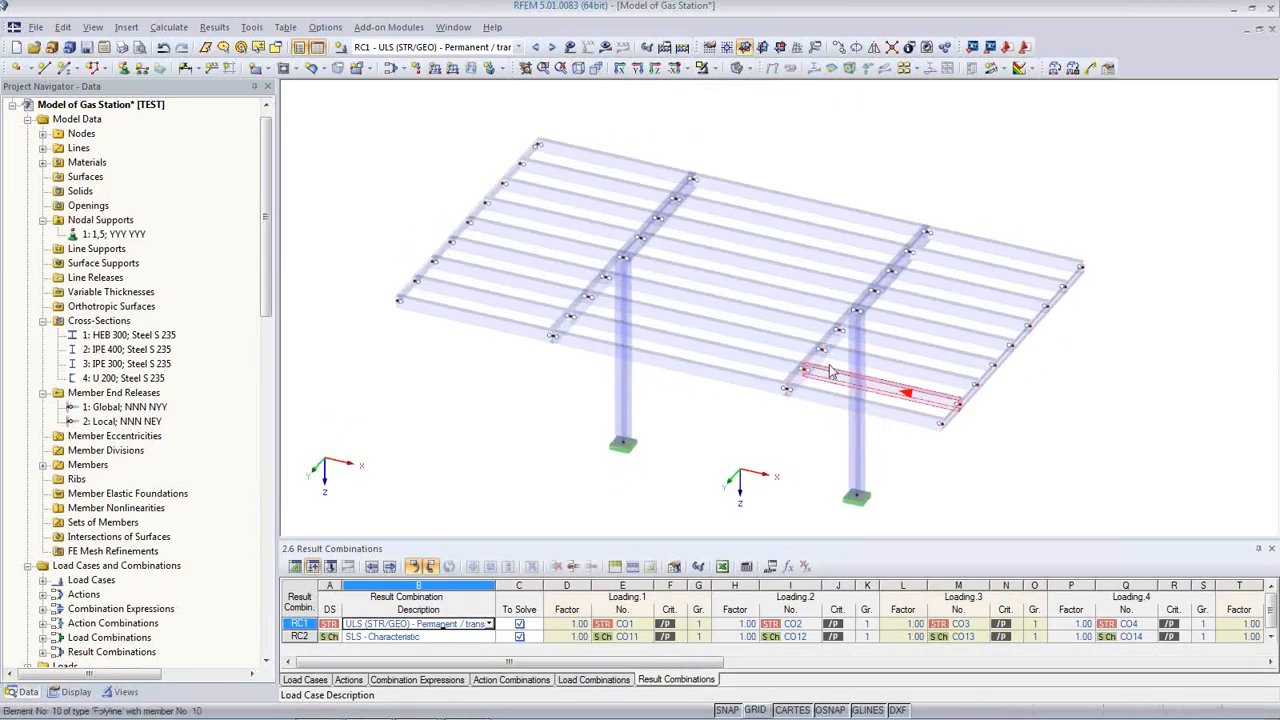
left_click(737, 69)
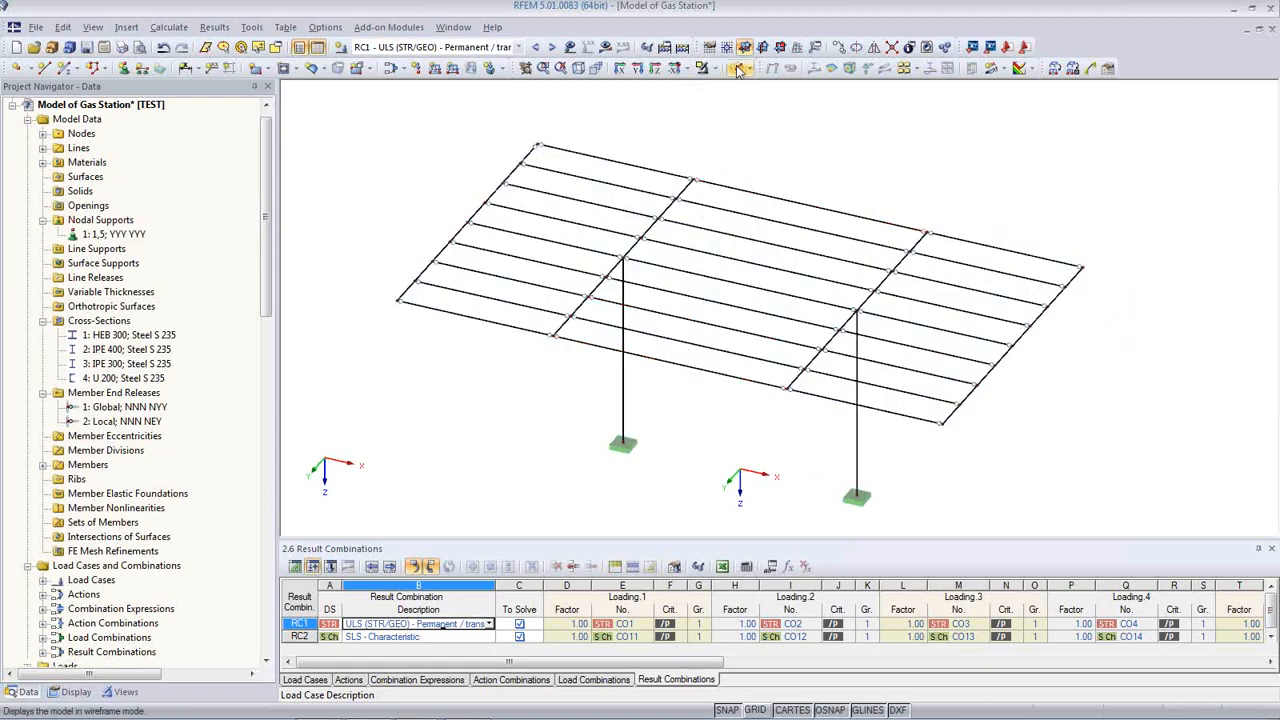
middle_click_drag(657, 206, 694, 243)
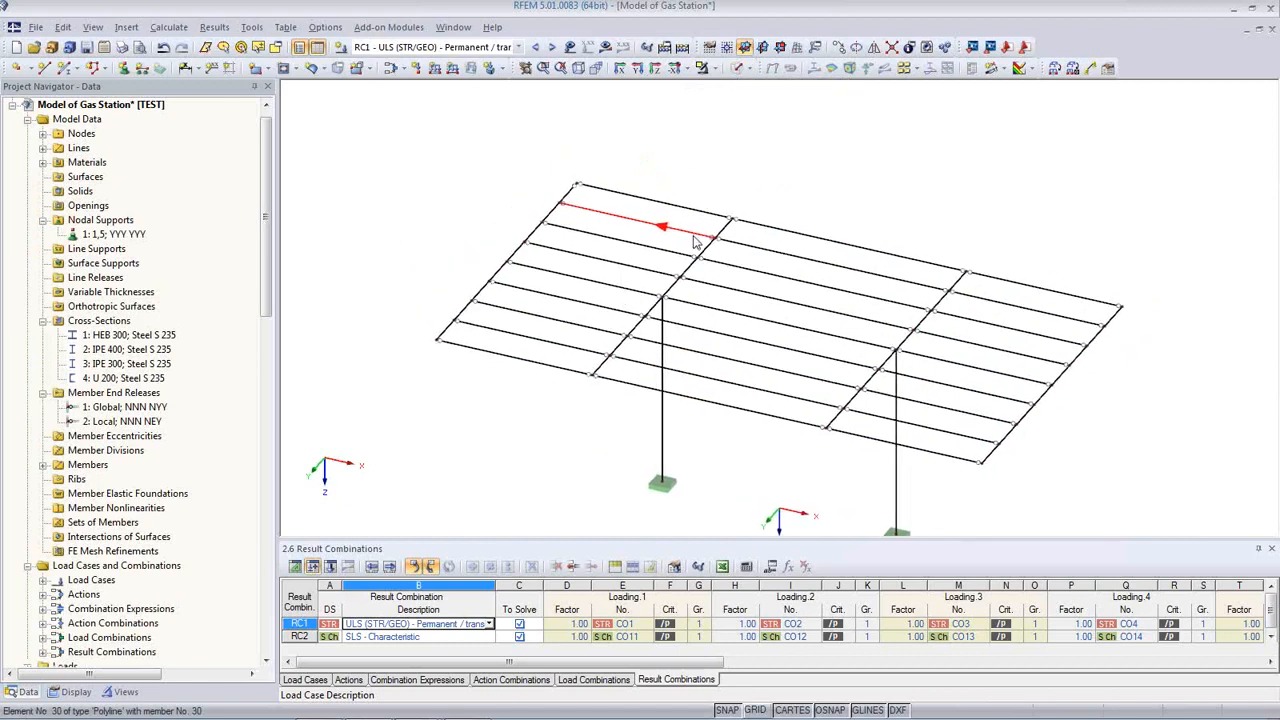
Set the member end release of edge beam member 34 (U 200) to None
scroll(575, 285, "up", 3)
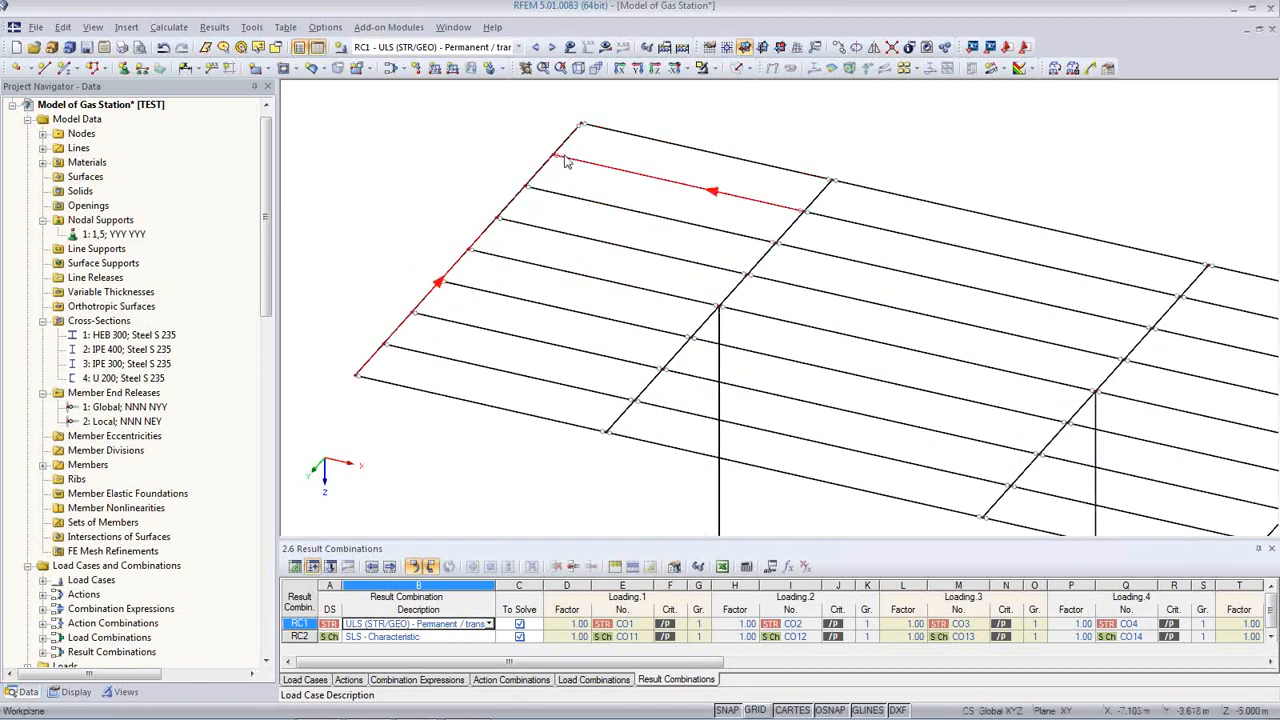
middle_click_drag(636, 228, 604, 299)
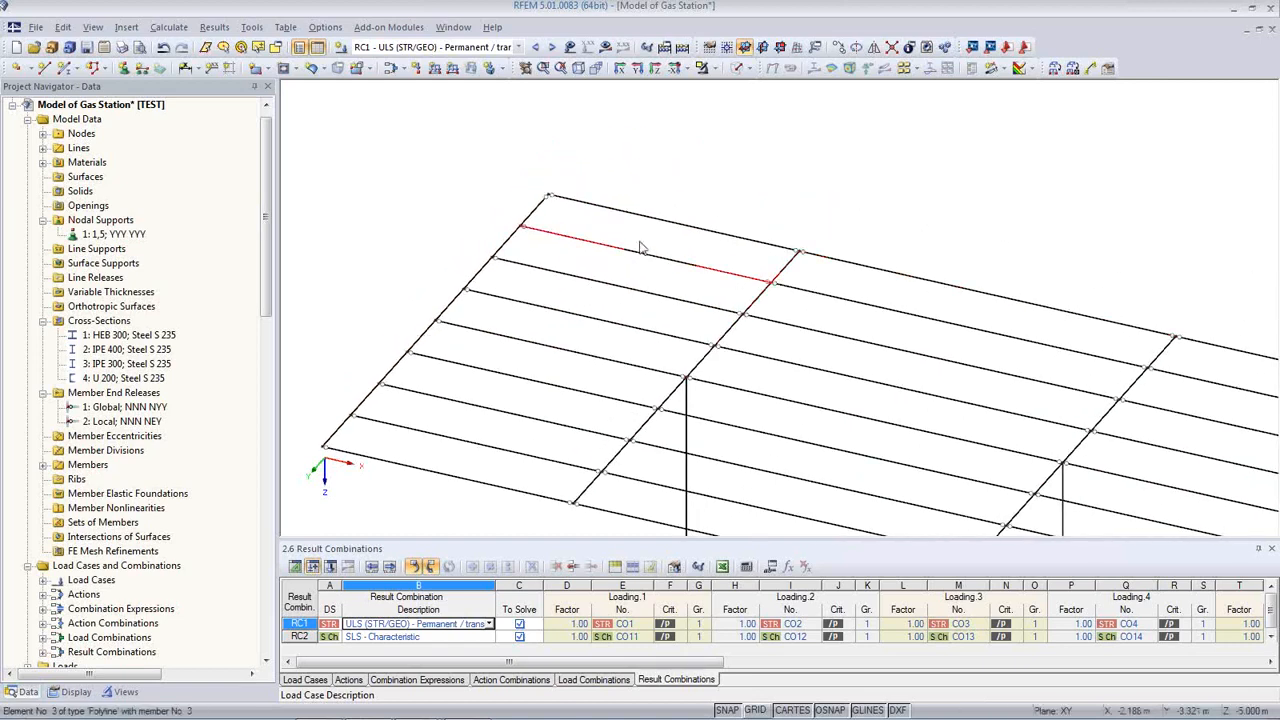
double_click(533, 222)
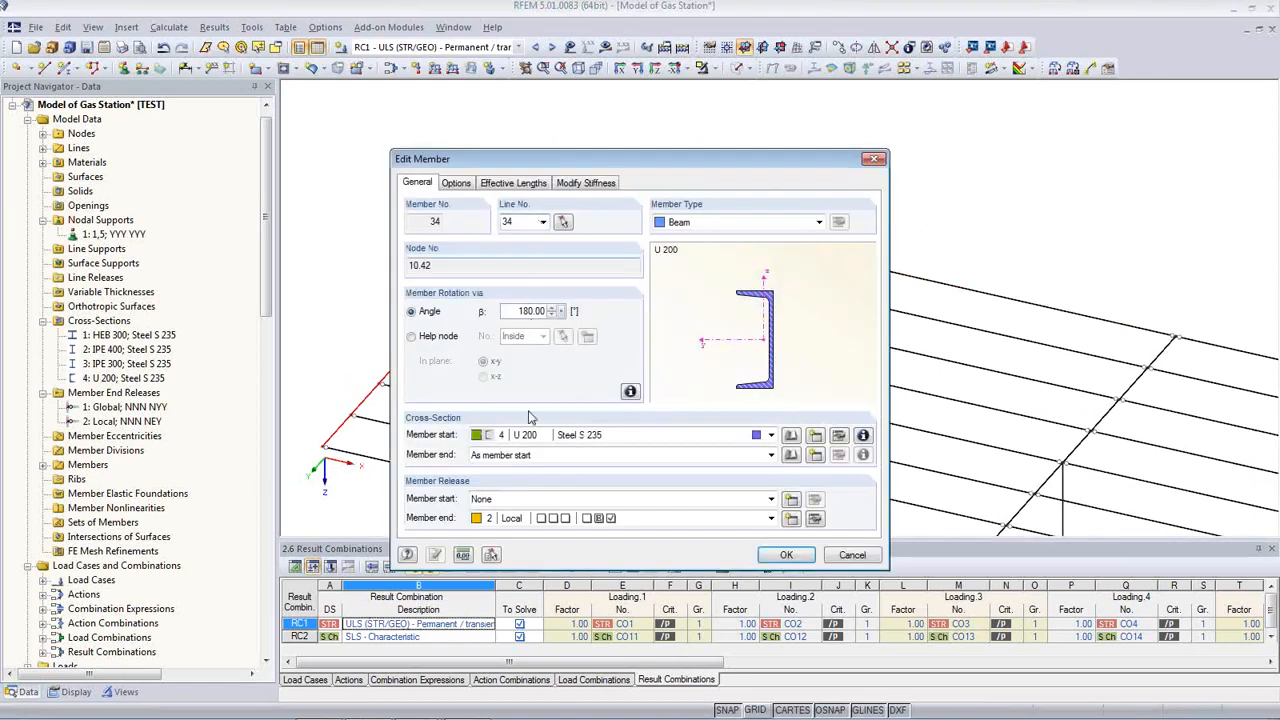
left_click(677, 522)
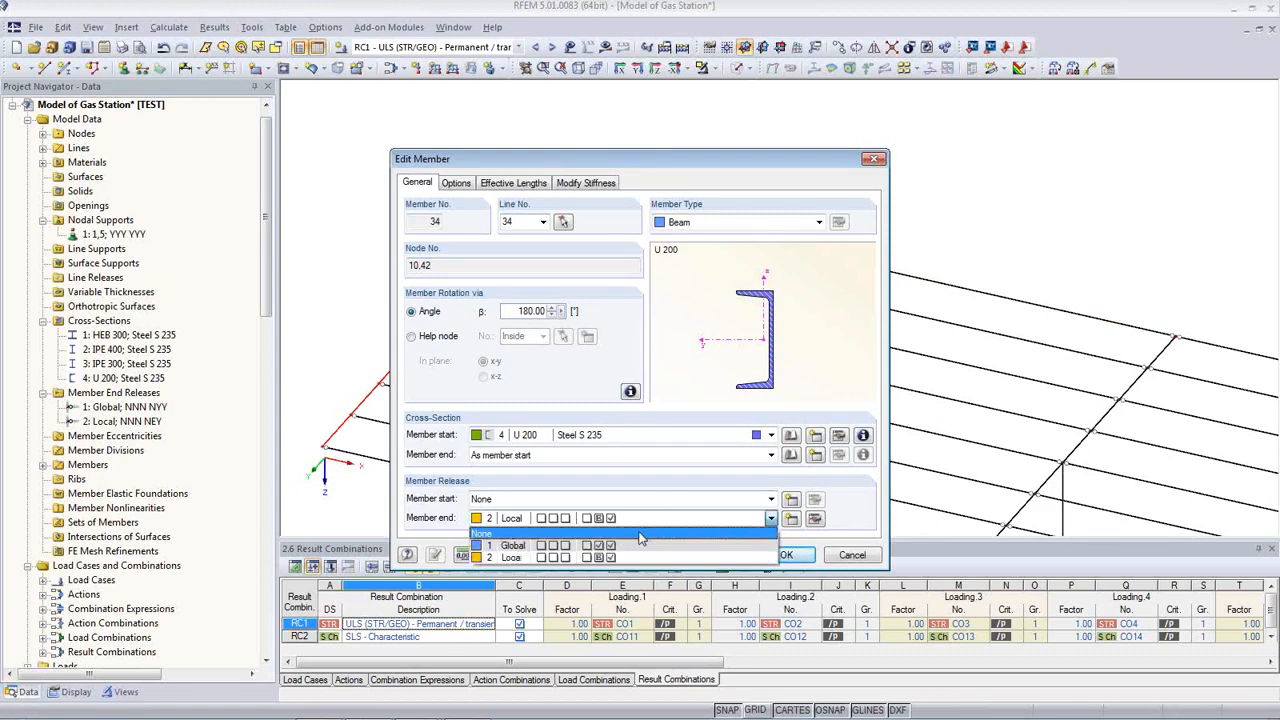
left_click(637, 534)
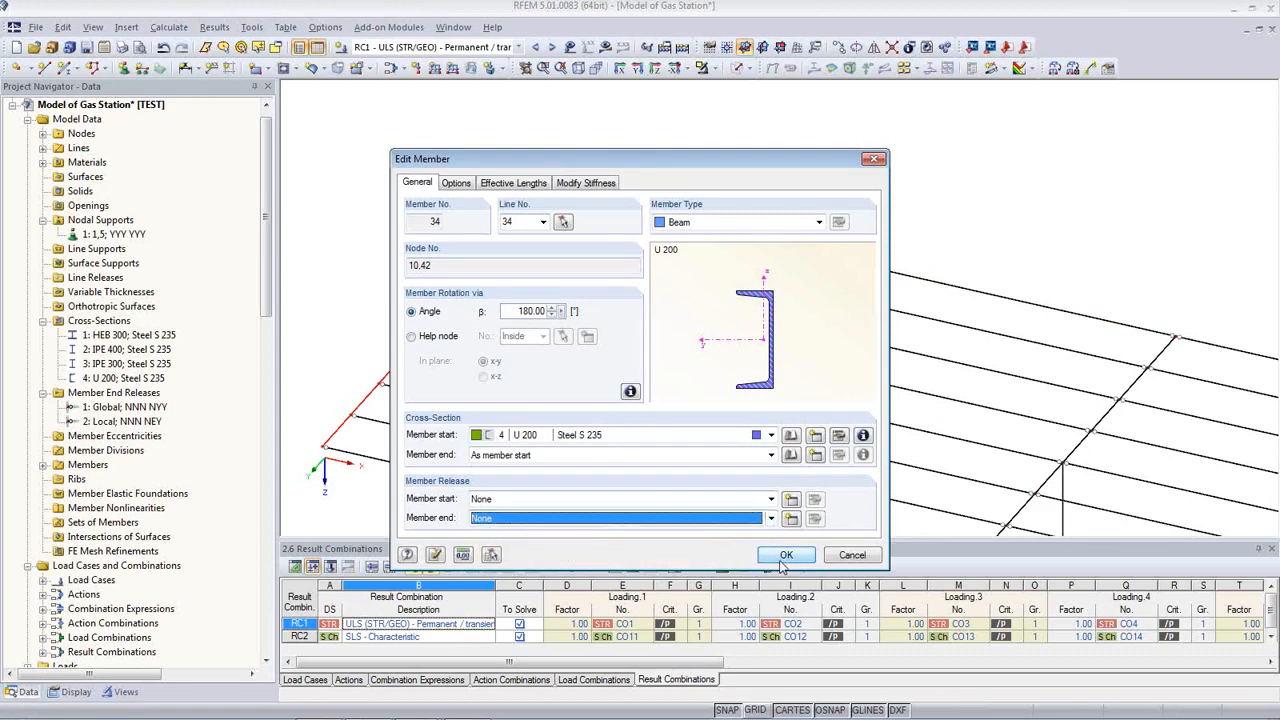
left_click(786, 555)
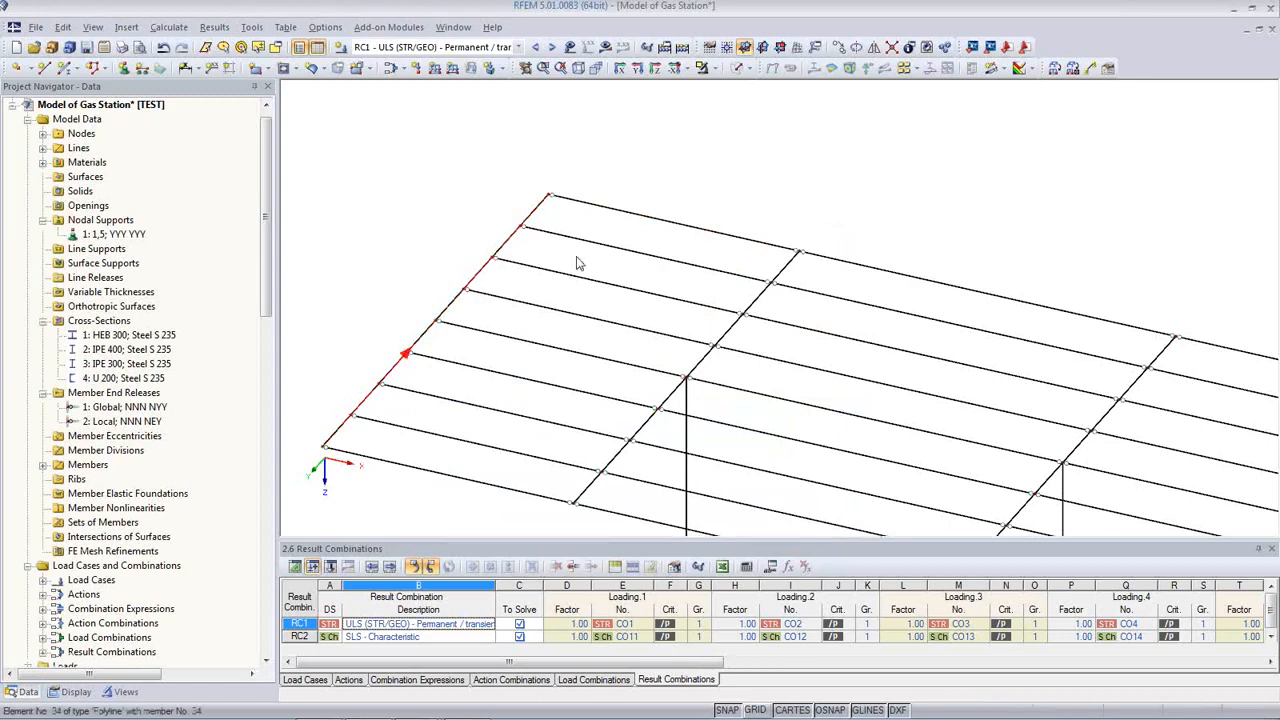
Make load case LC1 - Self-weight the active load case
middle_click_drag(574, 263, 735, 263)
scroll(735, 263, "down", 2)
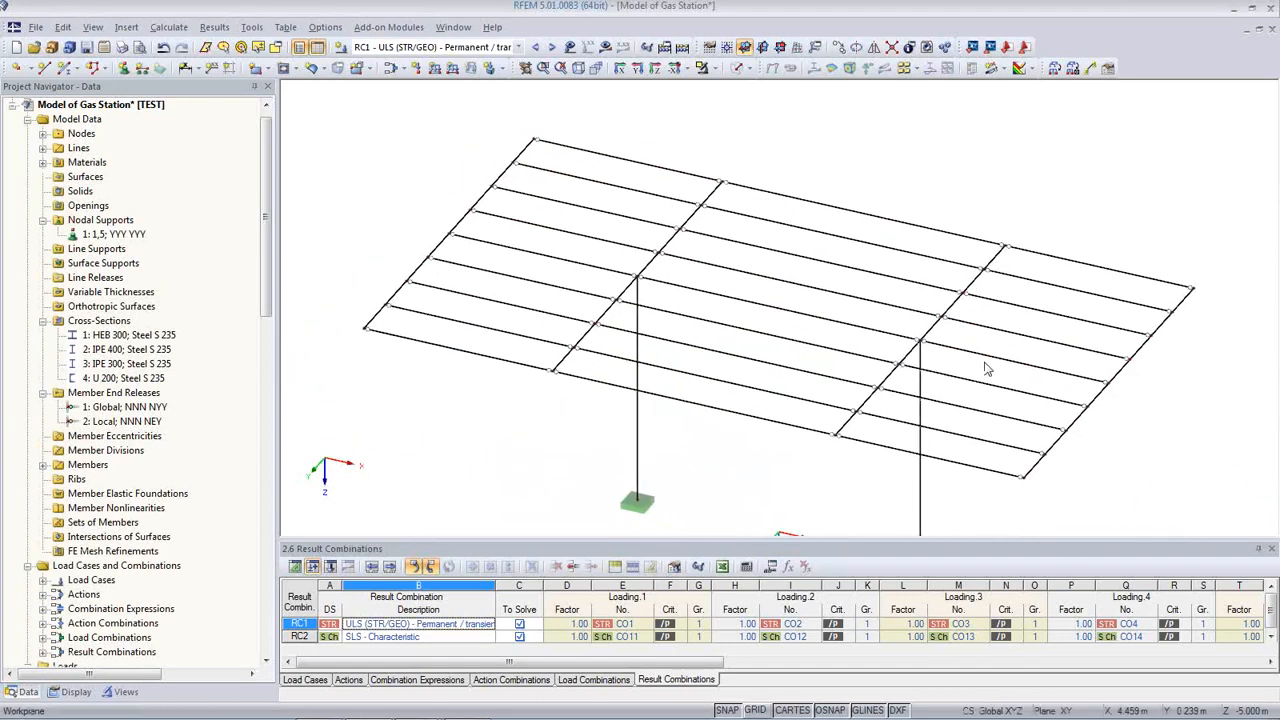
left_click(517, 47)
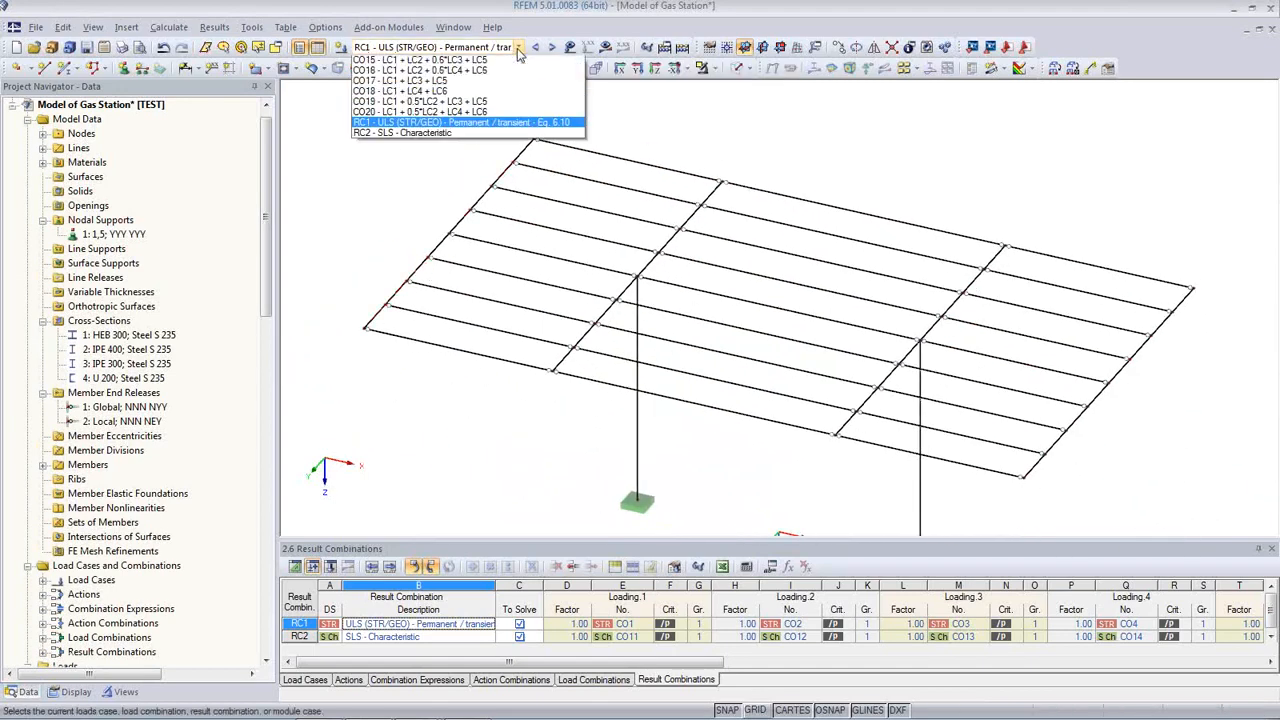
left_click(385, 62)
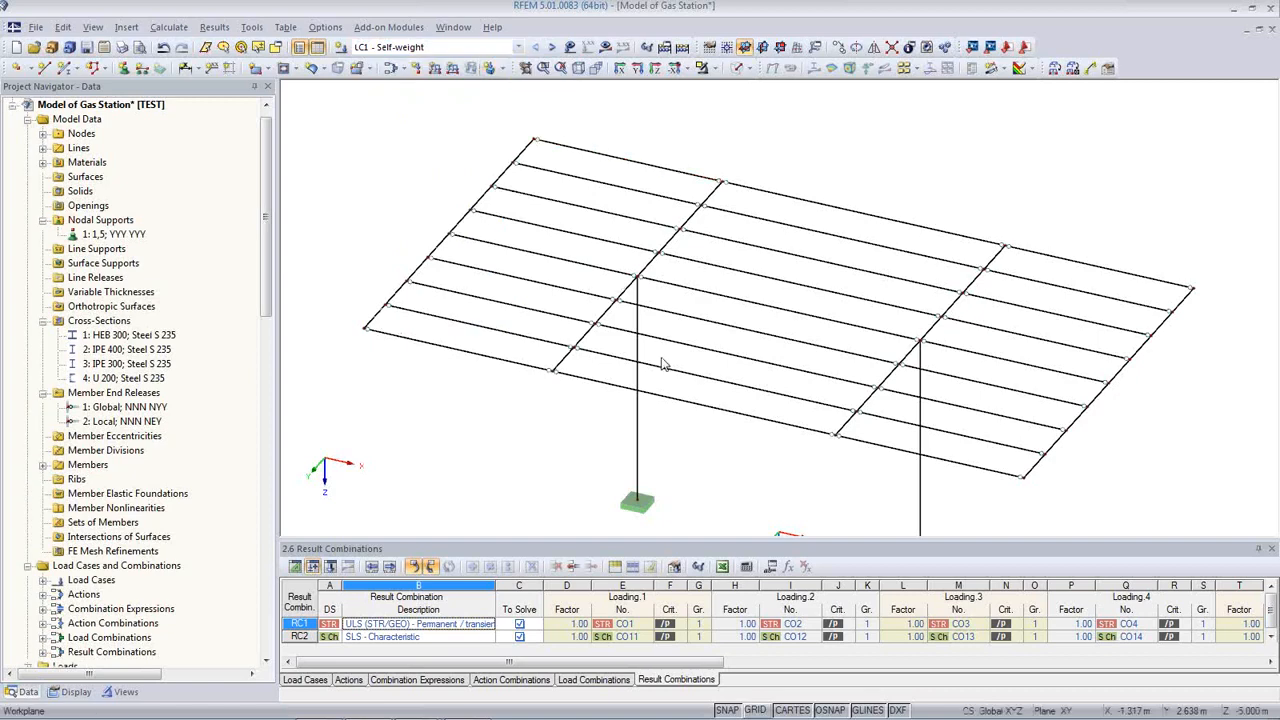
Convert a uniform 0.50 kN/m² area load perpendicular to the roof plane into member loads, bounded by corner nodes 10, 42, 41 and 9
left_click(1066, 74)
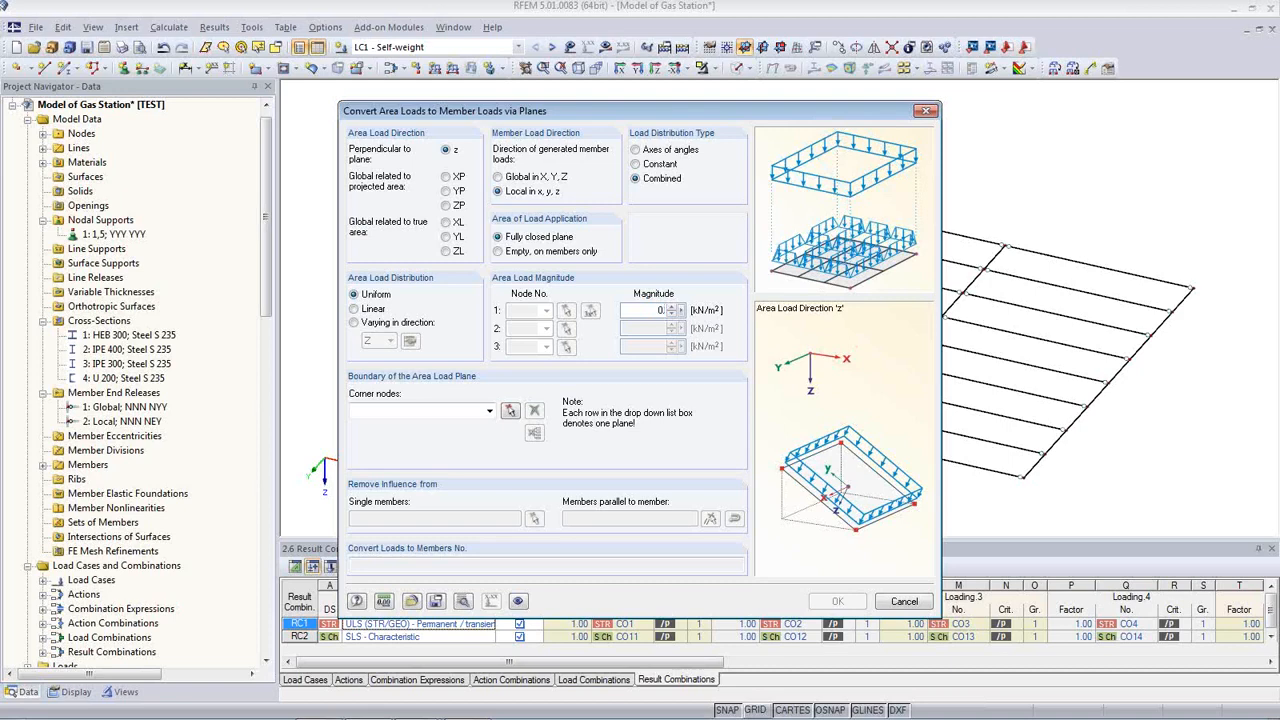
left_click(510, 410)
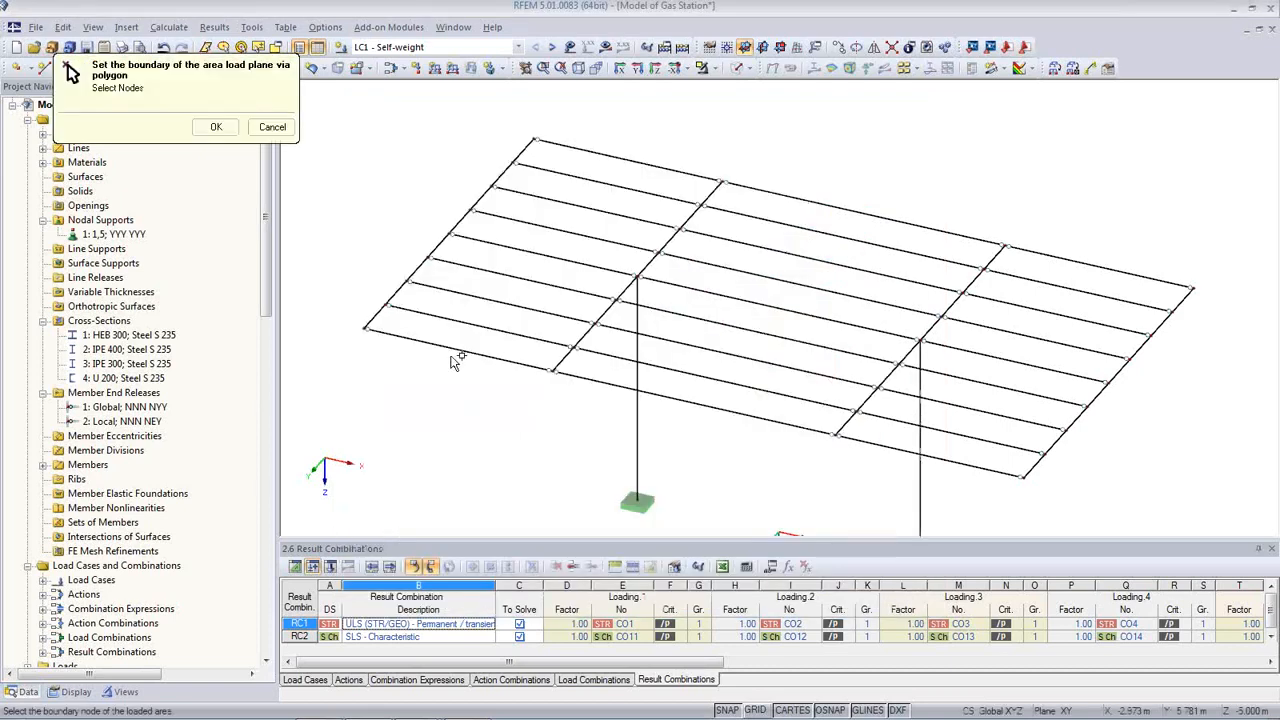
left_click(366, 330)
left_click(535, 140)
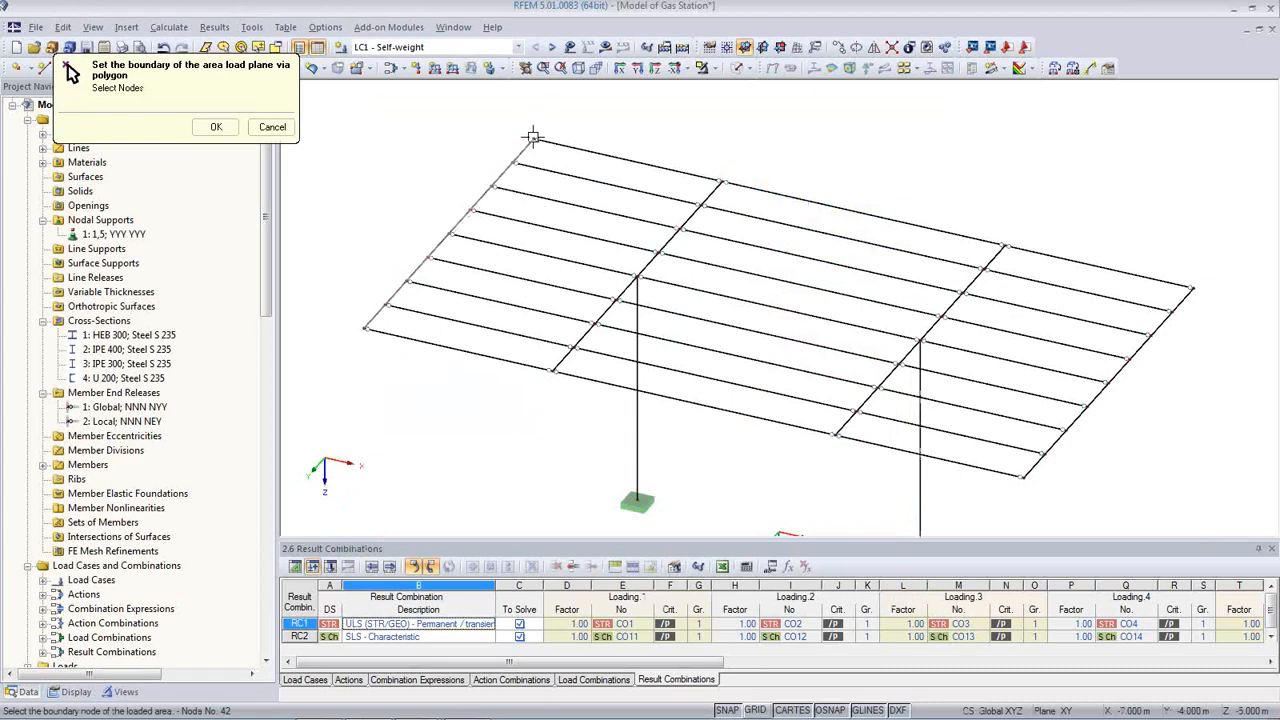
left_click(1193, 289)
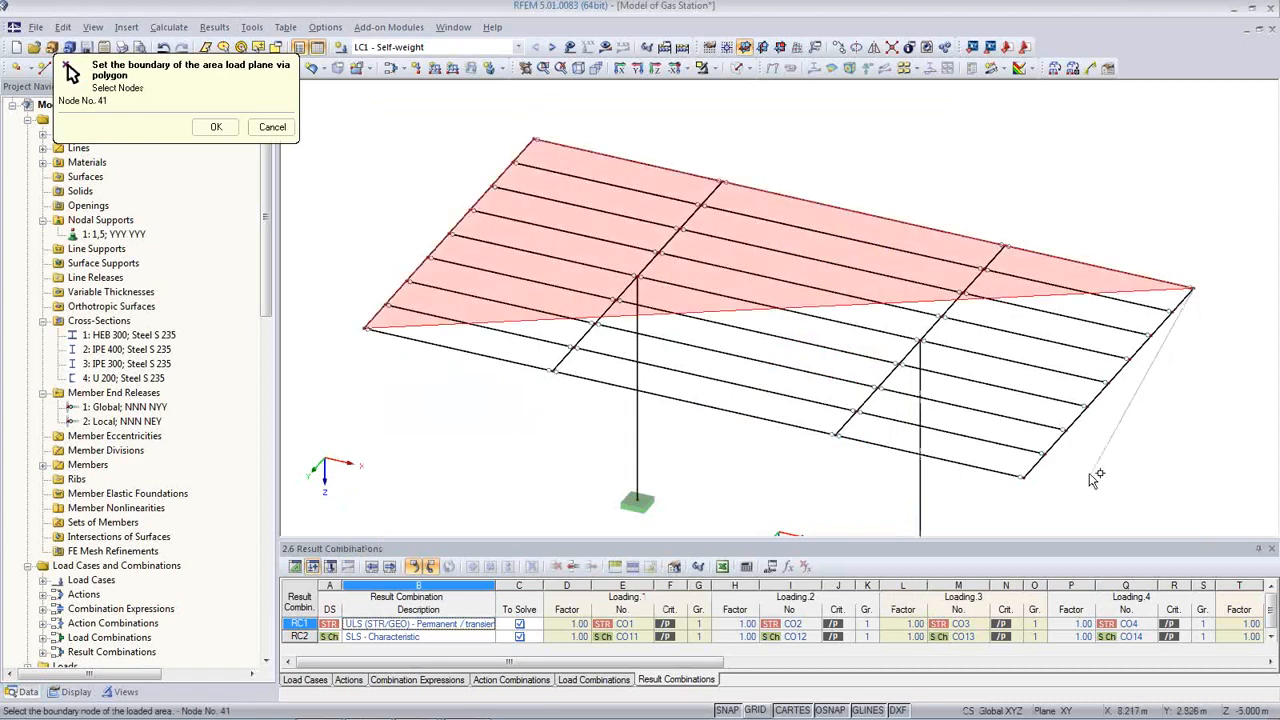
left_click(1024, 478)
left_click(366, 330)
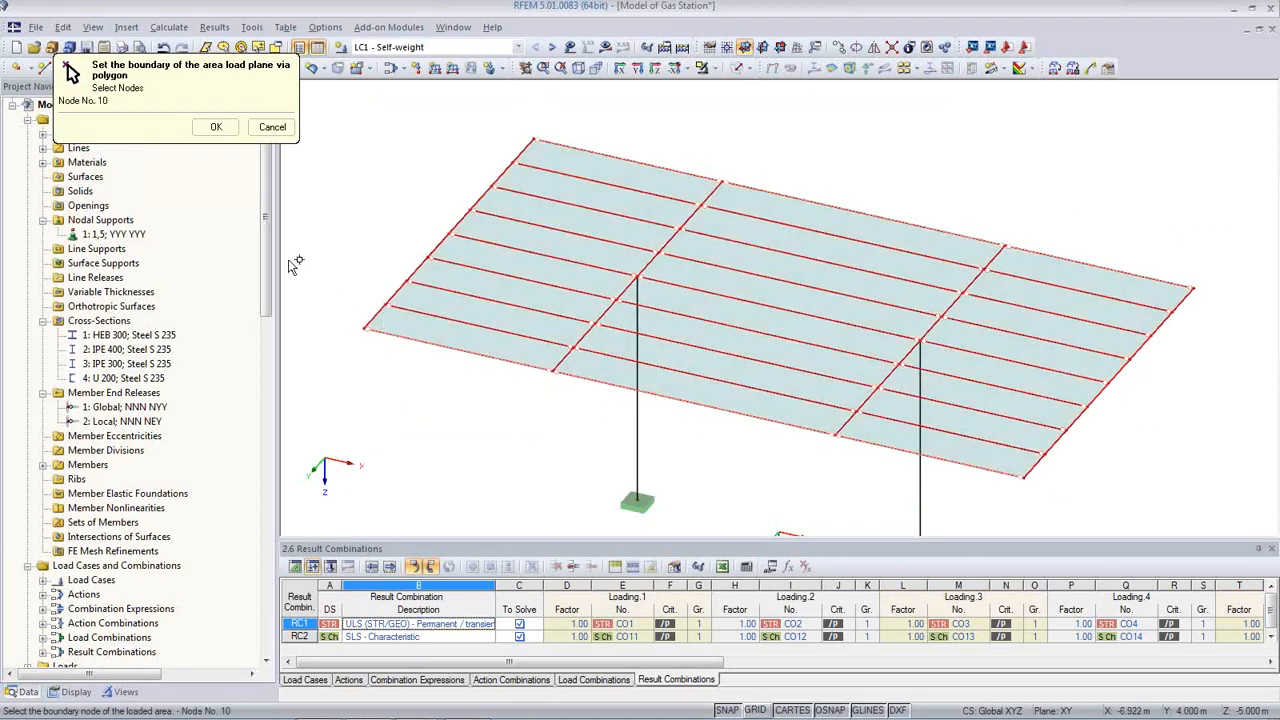
left_click(216, 127)
left_click(838, 602)
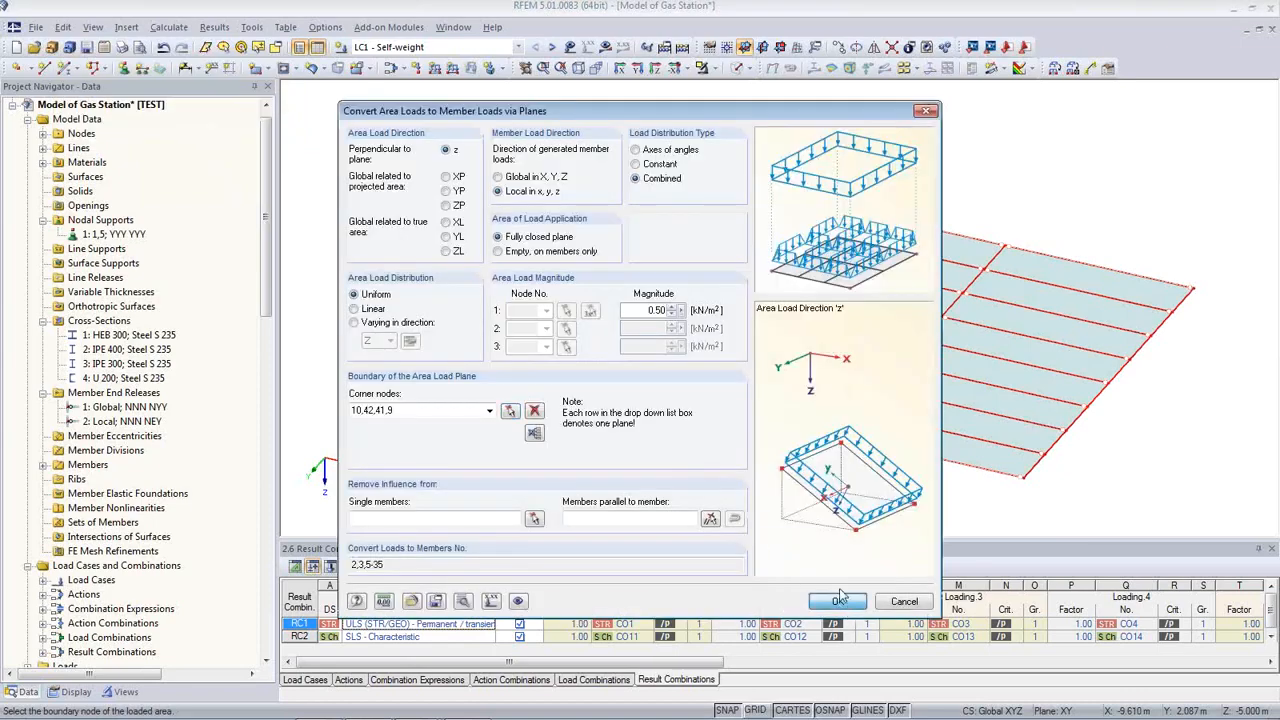
left_click(812, 497)
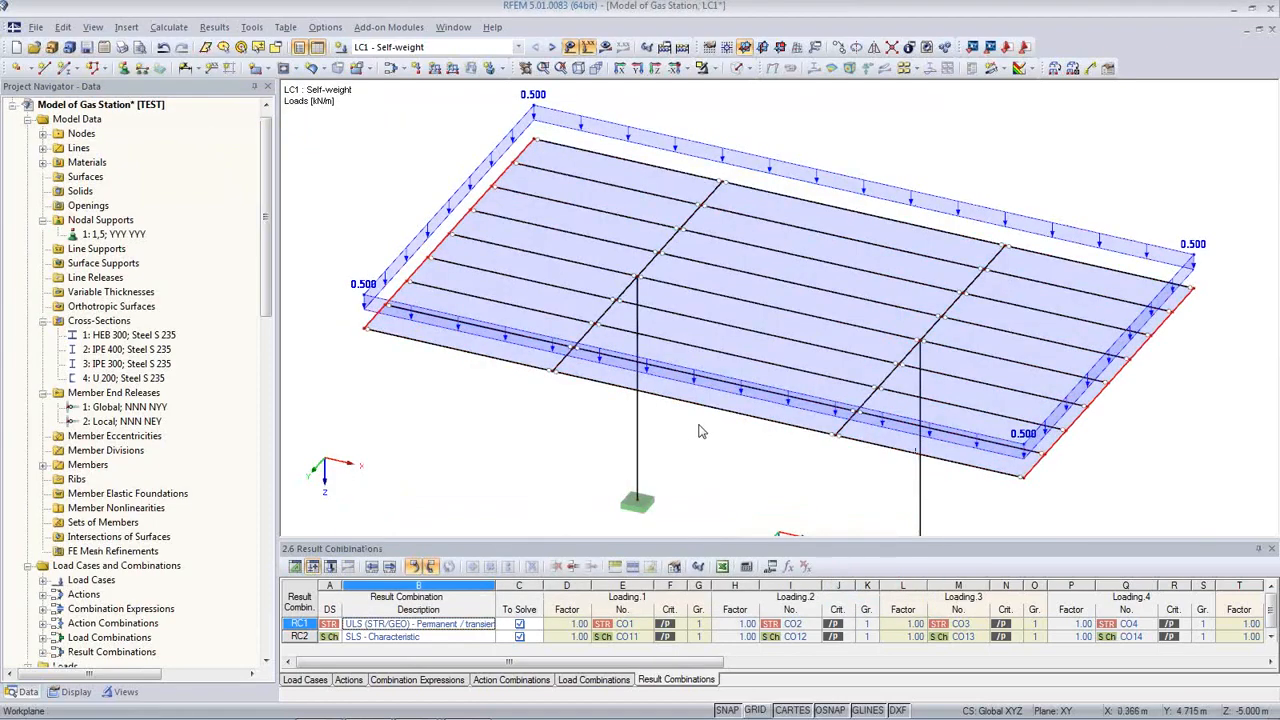
In LC2 - Snow, convert a uniform 1.00 kN/m² area load in direction z into member loads over the same roof plane, after trying directions ZL and ZP
middle_click_drag(701, 431, 635, 398, "ctrl")
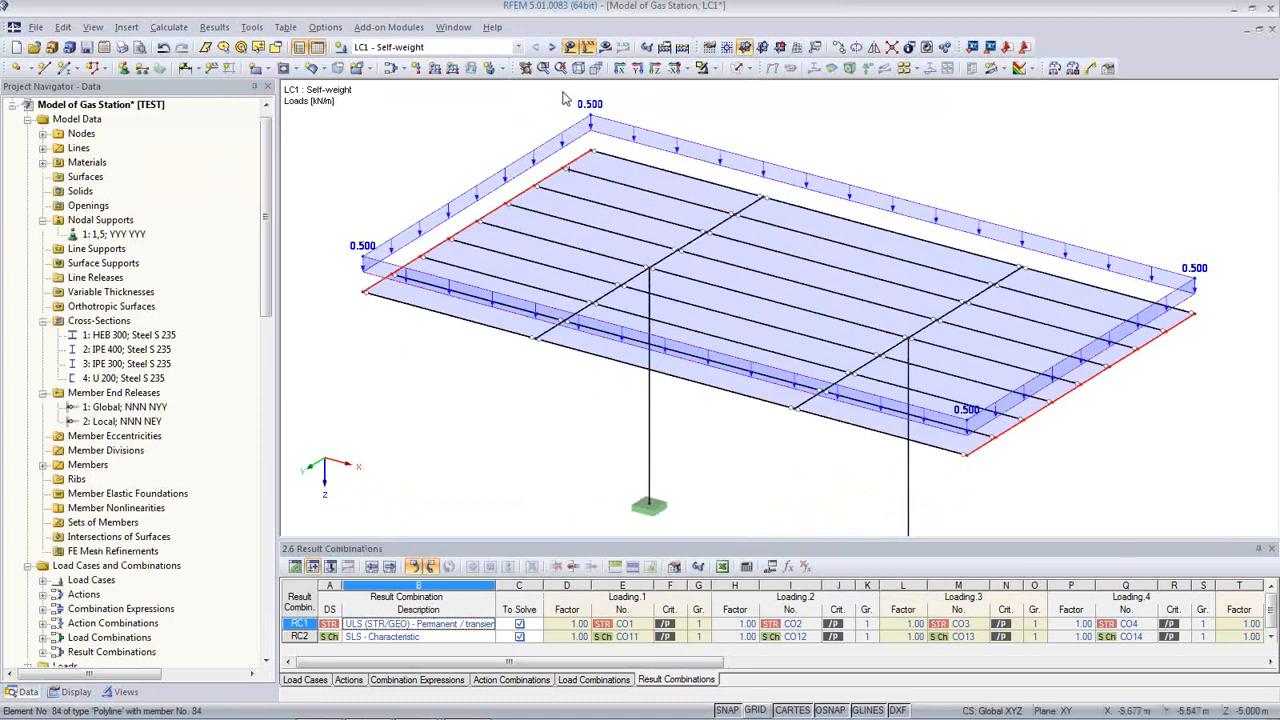
left_click(552, 47)
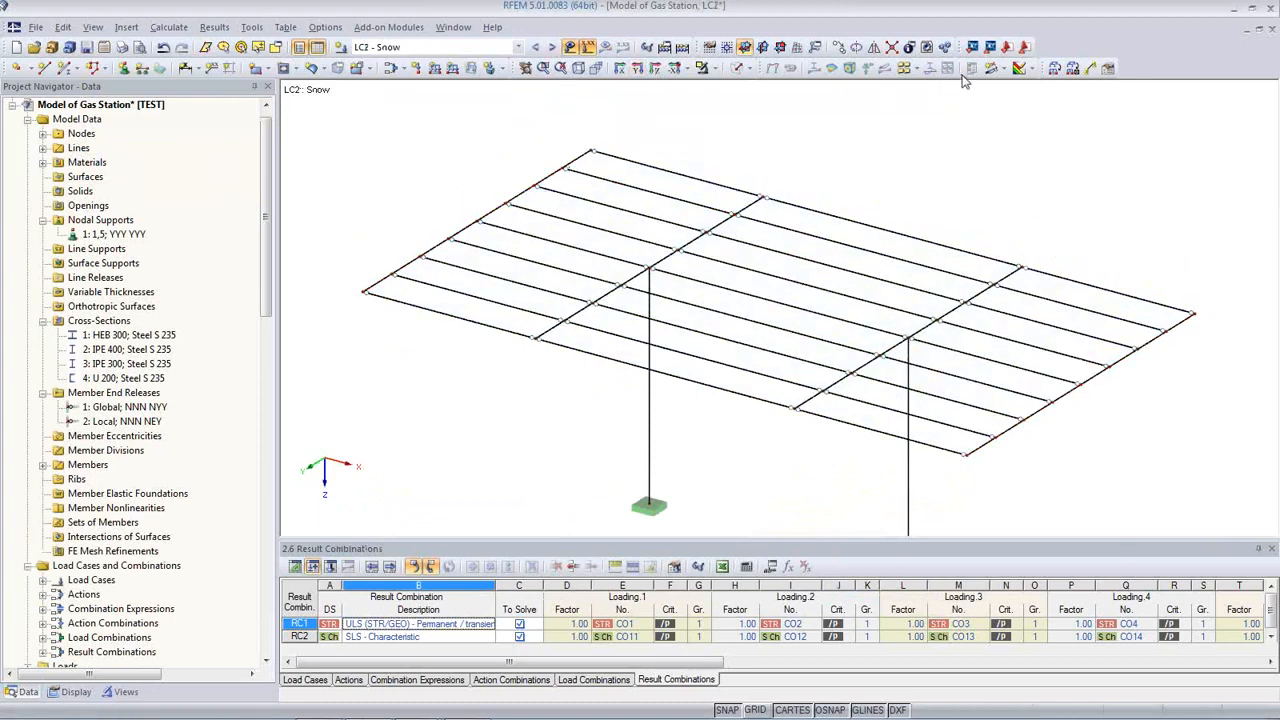
left_click(1054, 68)
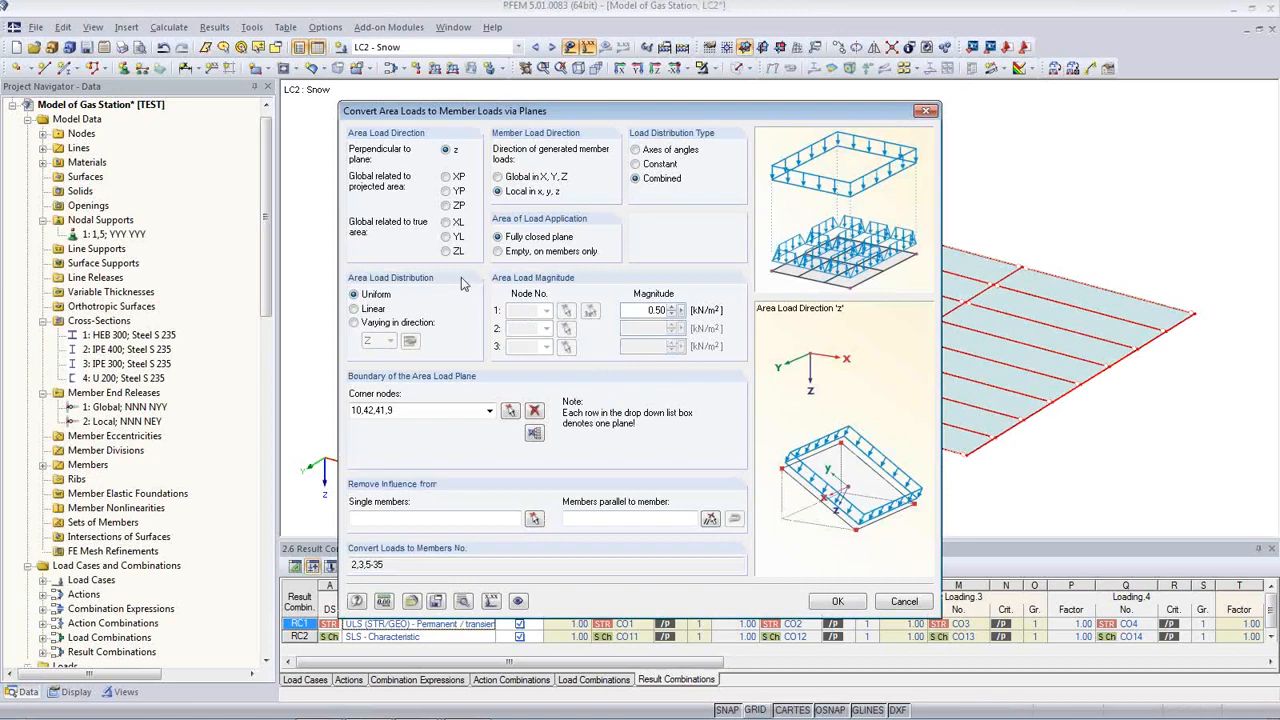
left_click(446, 252)
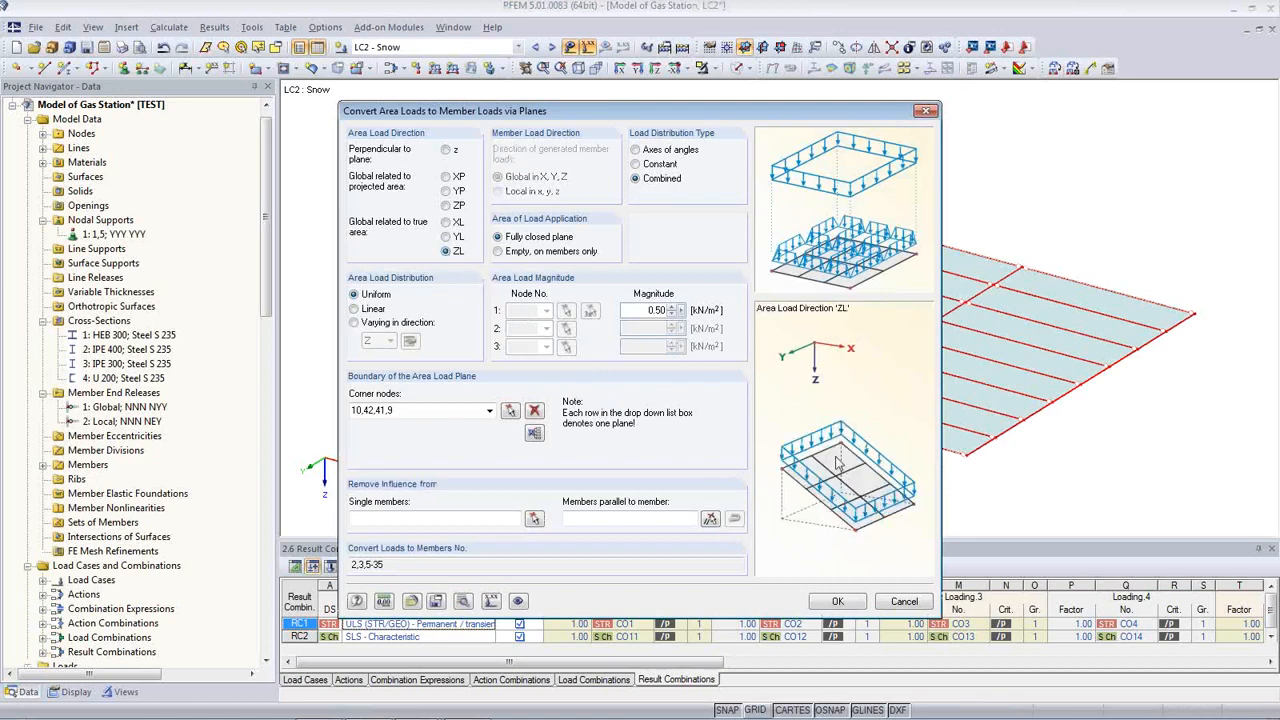
left_click(446, 205)
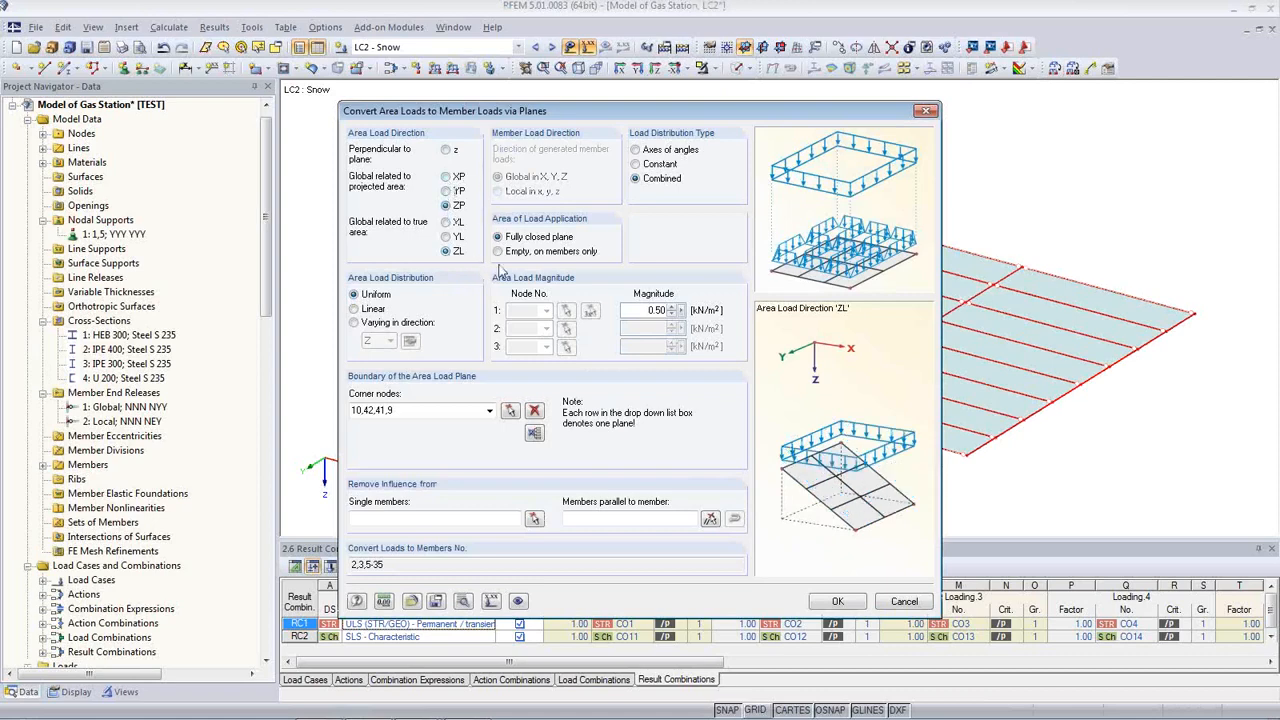
left_click(446, 150)
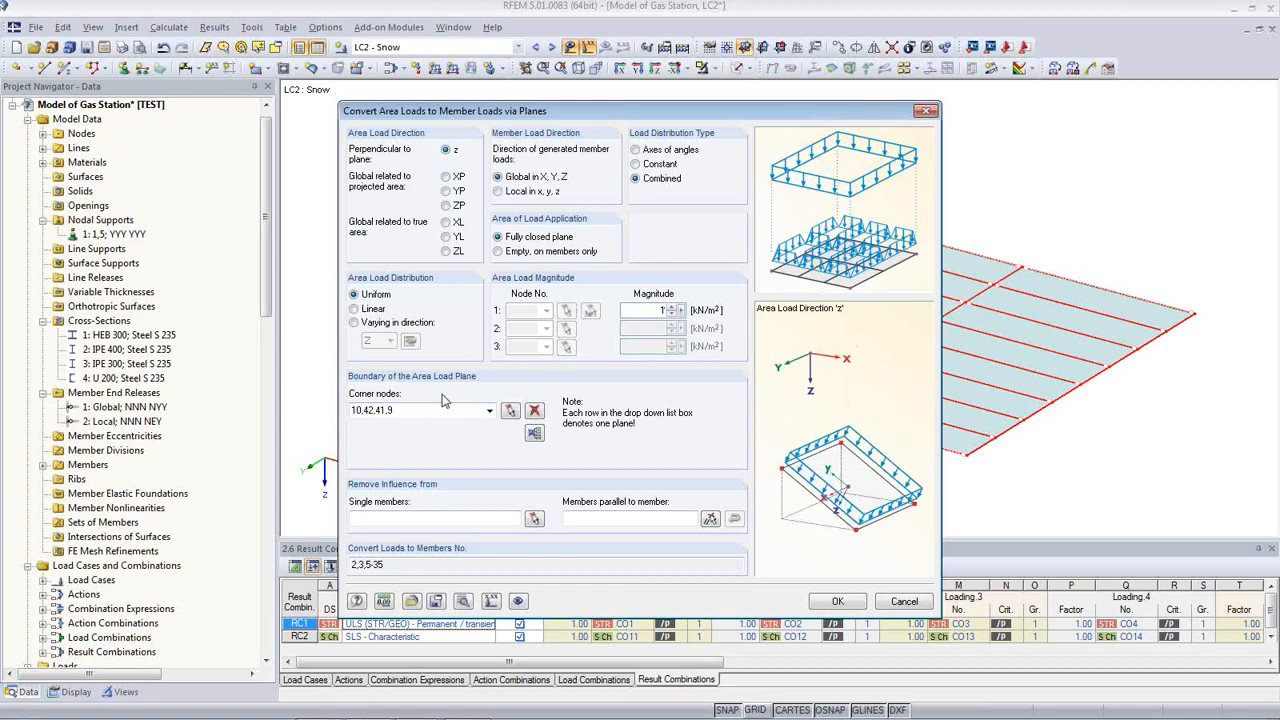
left_click(837, 601)
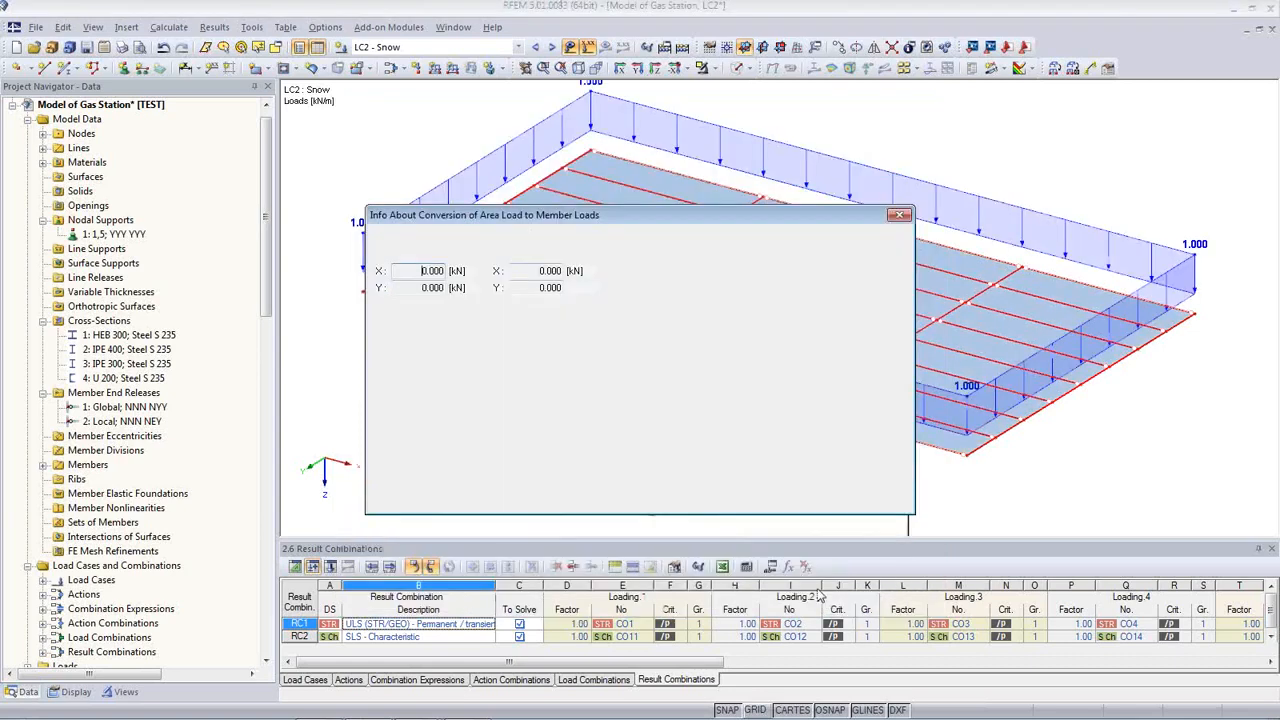
left_click(808, 498)
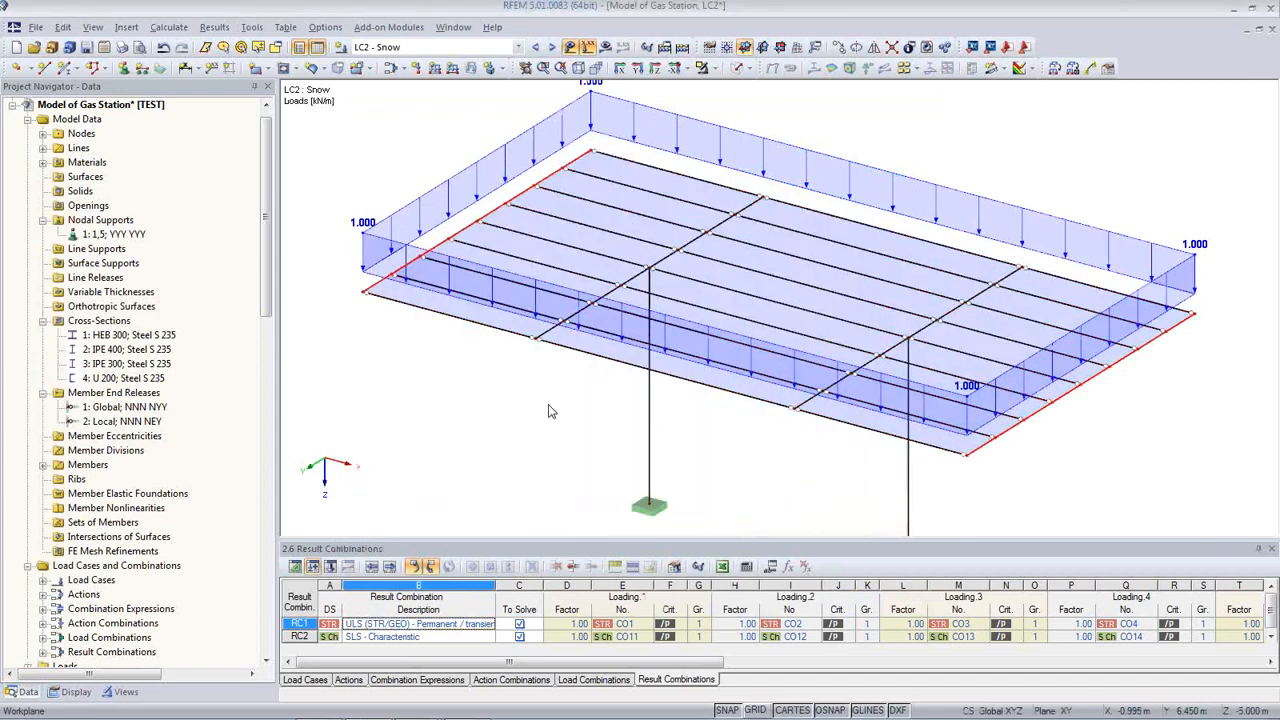
Step through the load cases and make LC3 - Wind in +X the active one
middle_click_drag(537, 355, 515, 388)
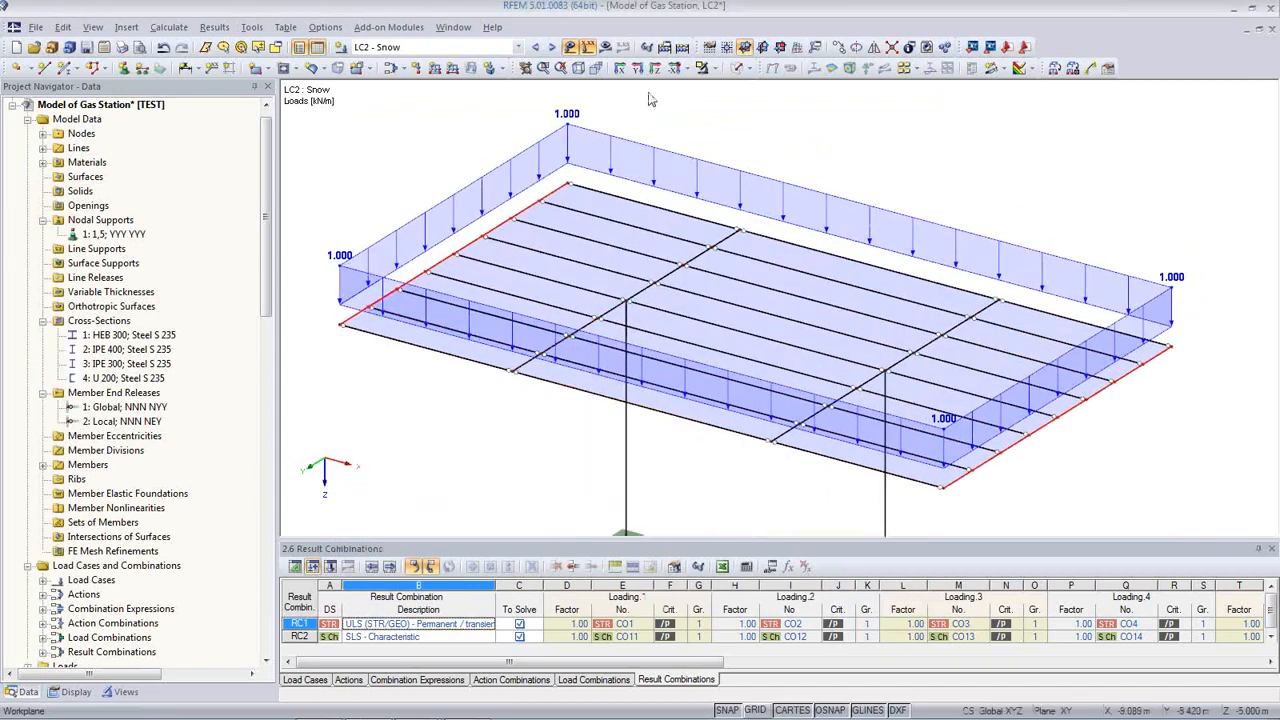
left_click(536, 47)
left_click(552, 47)
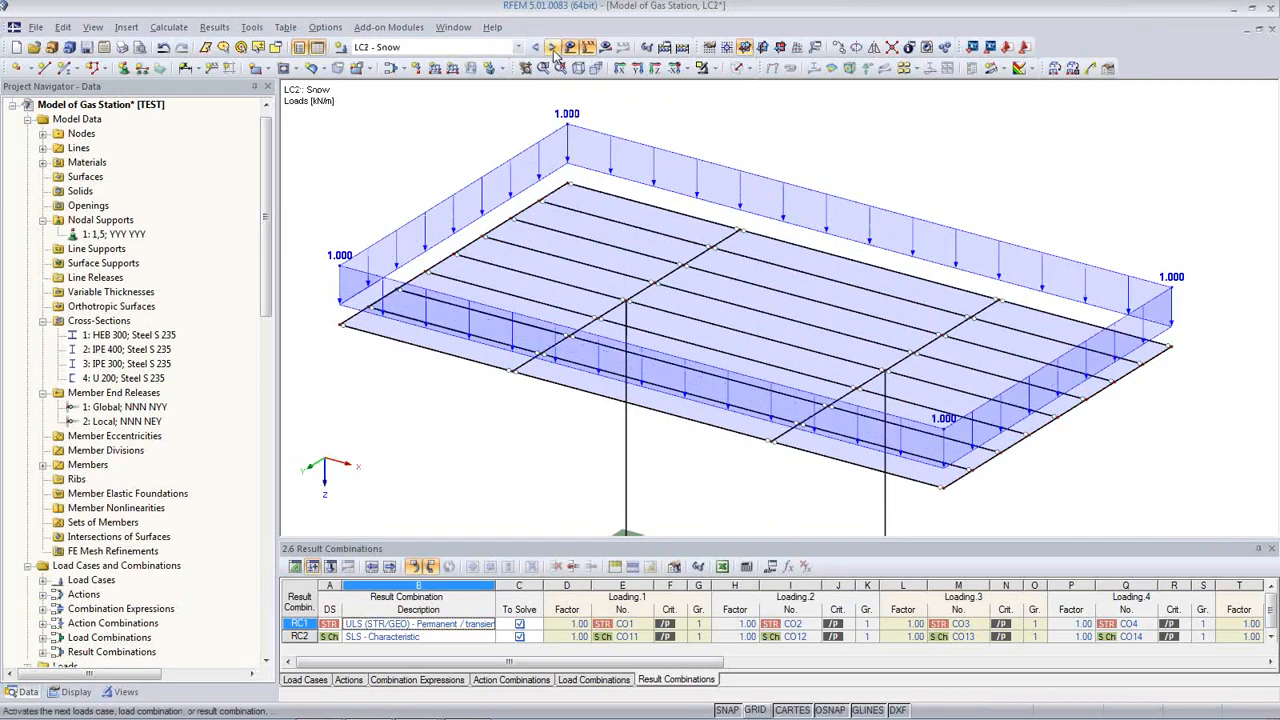
left_click(552, 47)
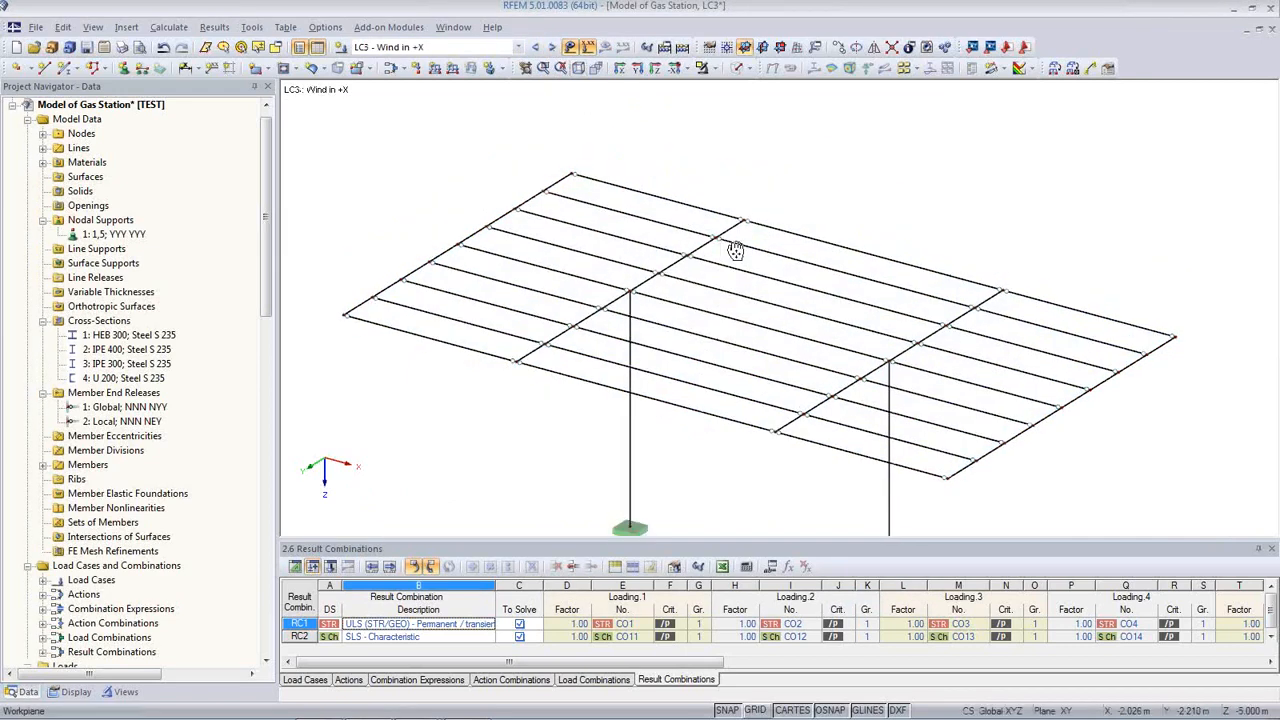
Turn on the work plane grid and try the New Node command without placing a node
middle_click_drag(818, 410, 855, 441)
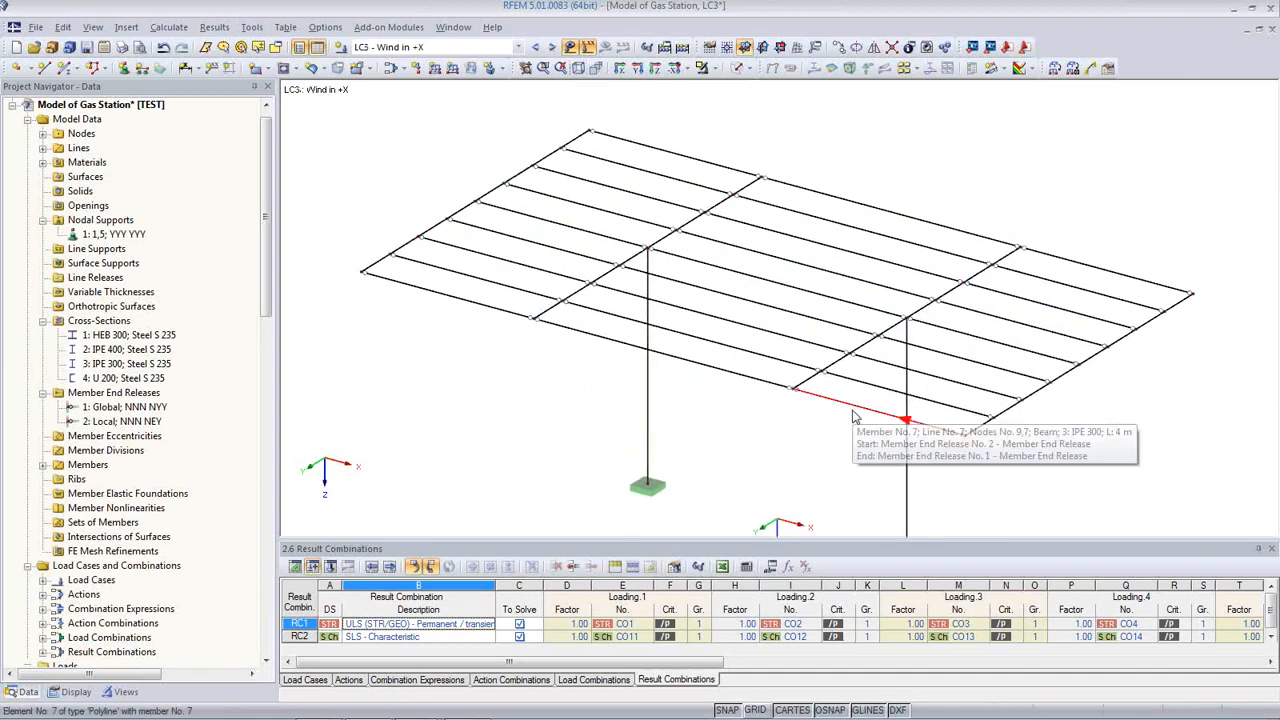
left_click(756, 711)
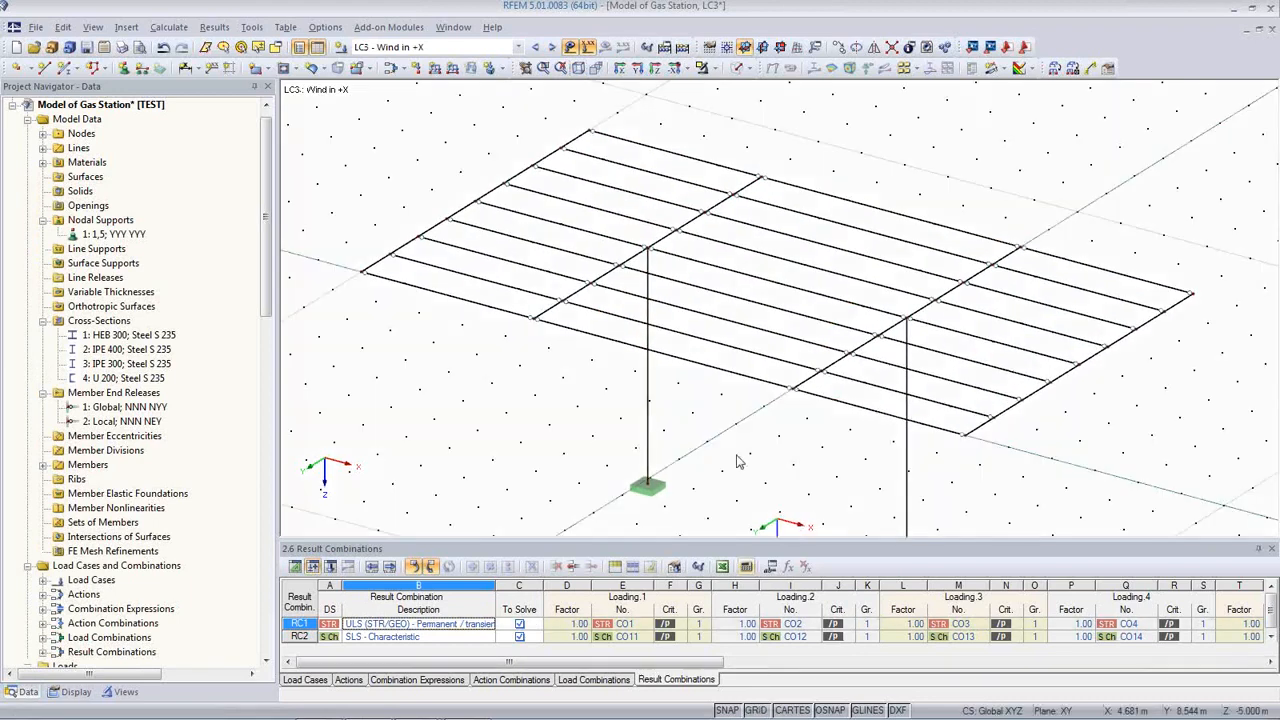
middle_click_drag(752, 392, 777, 363, "ctrl")
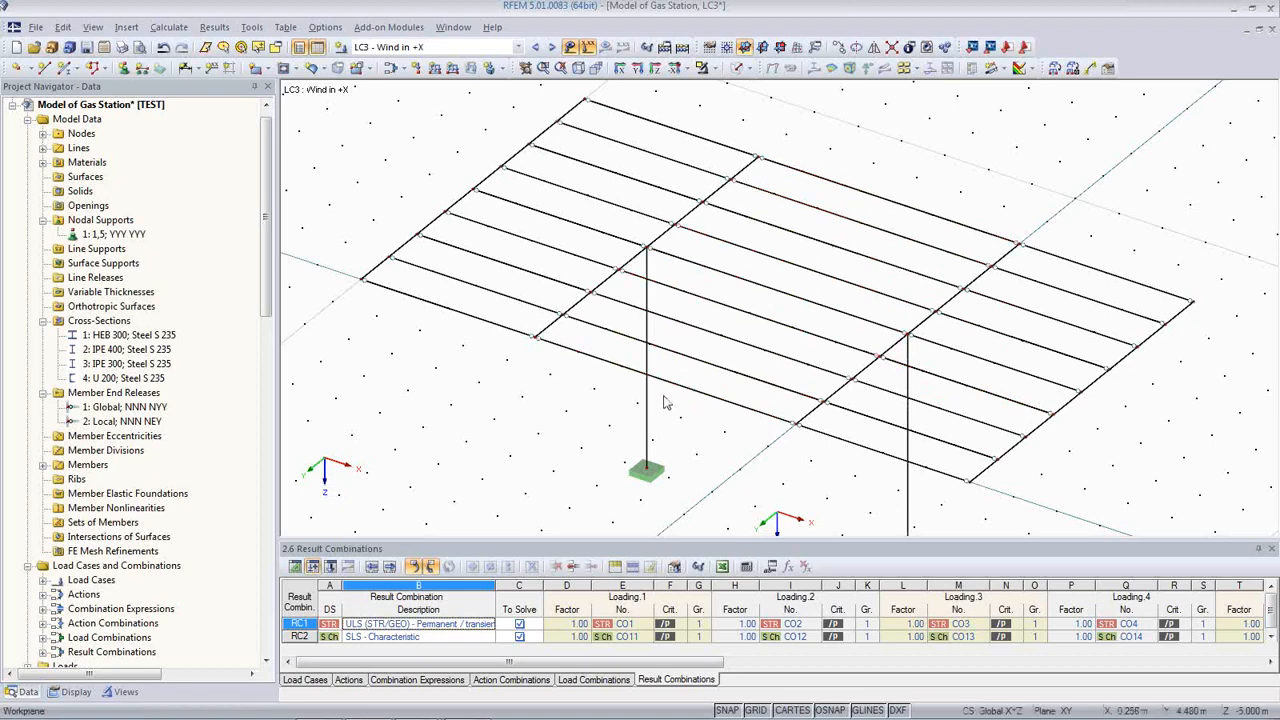
left_click(18, 69)
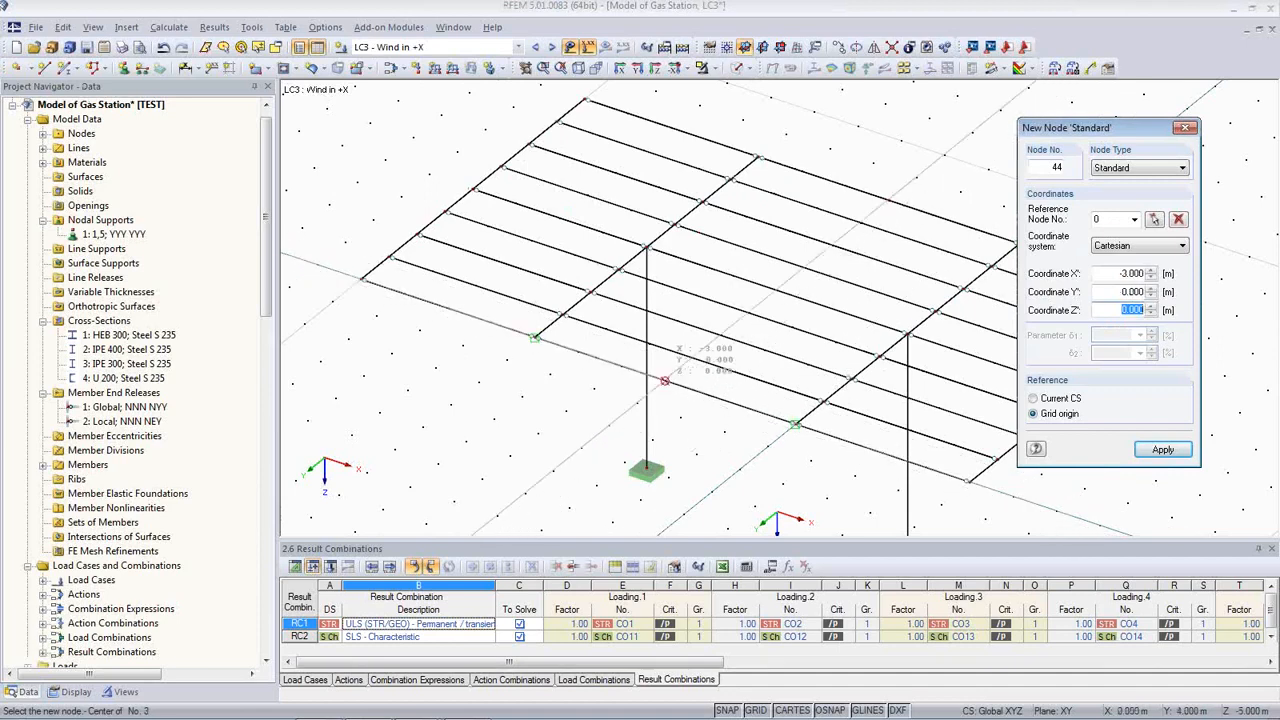
key("Escape")
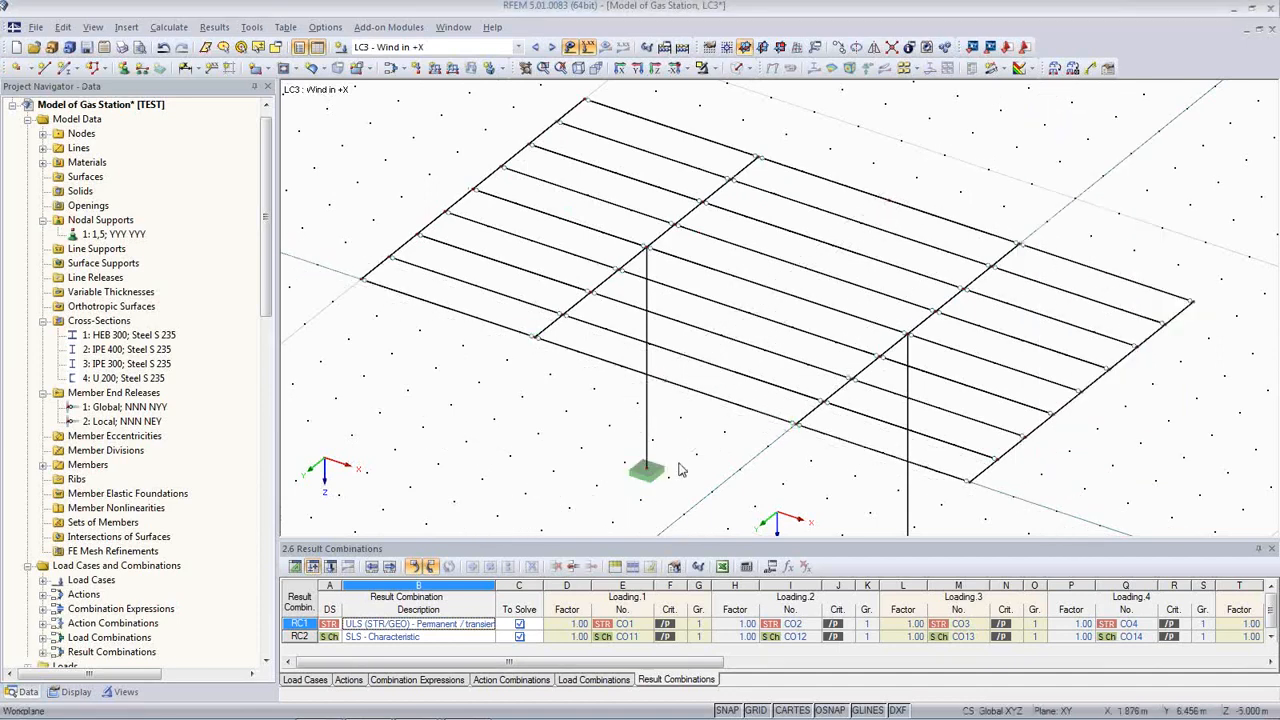
For an area load conversion to member loads, start a new boundary polygon over the −X half of the roof, through the midpoints of both long edges
middle_click_drag(682, 471, 660, 428, "ctrl")
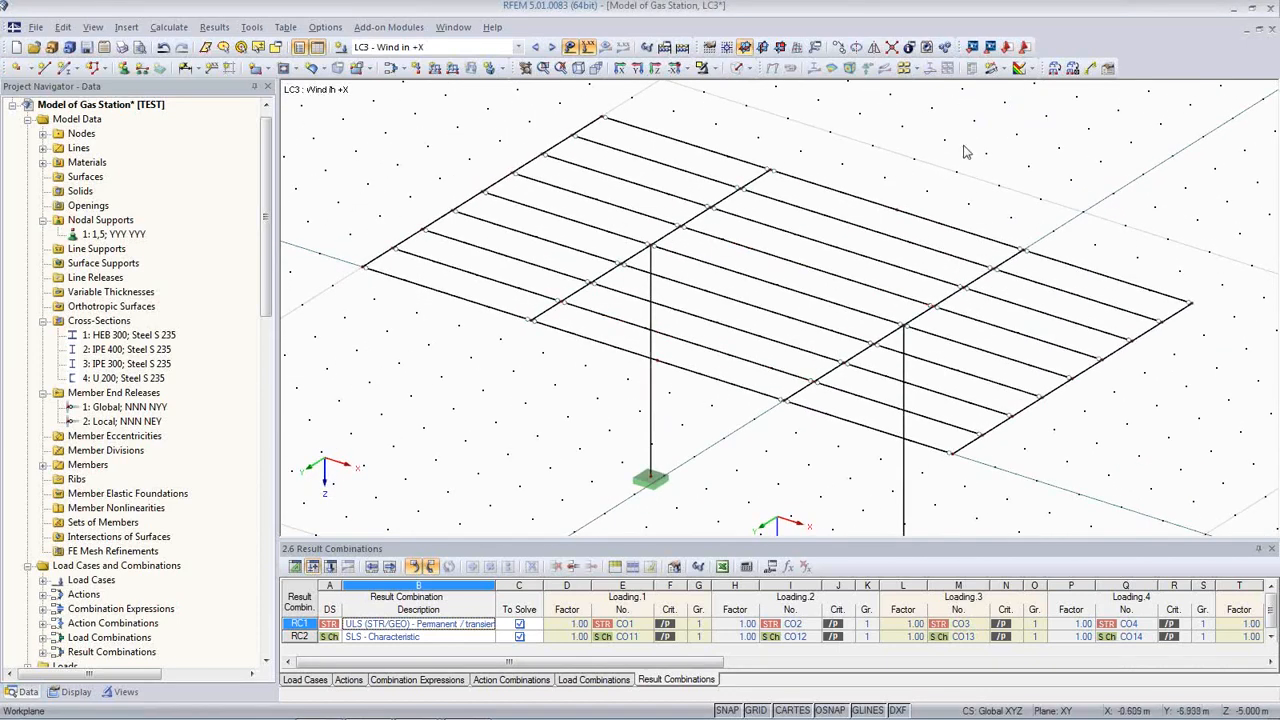
left_click(1054, 68)
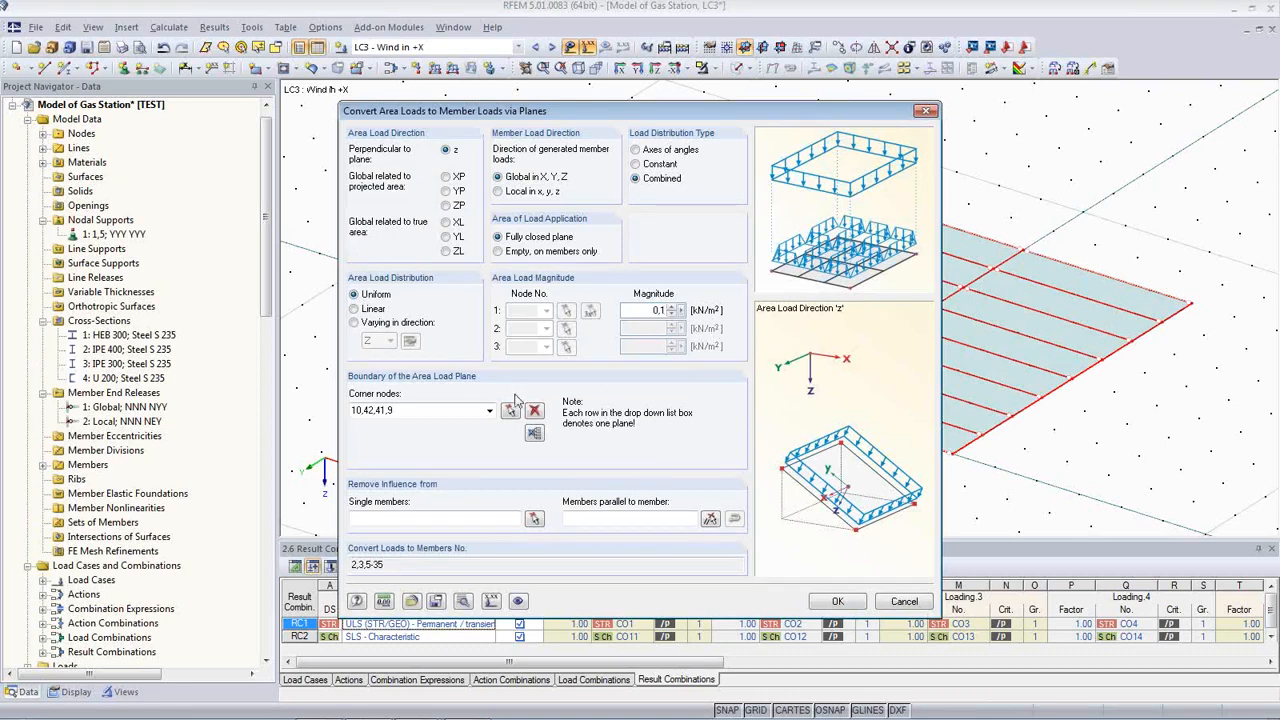
left_click(534, 433)
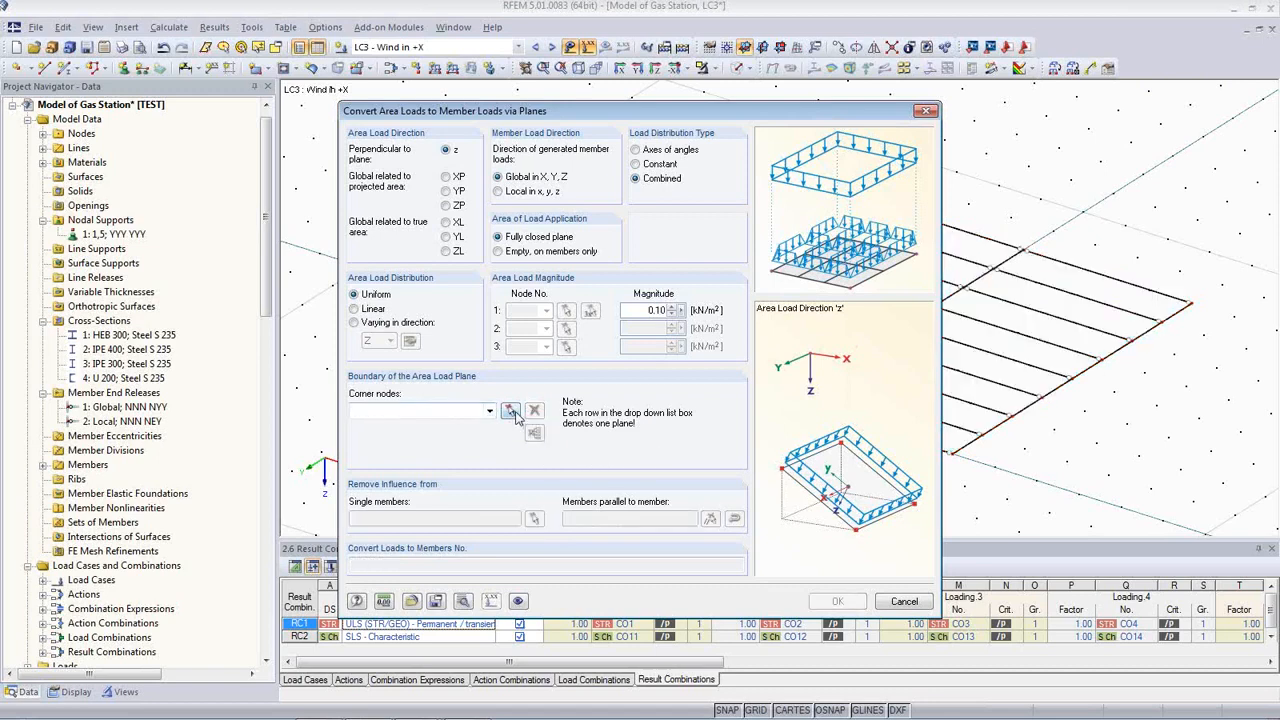
left_click(510, 410)
left_click(603, 115)
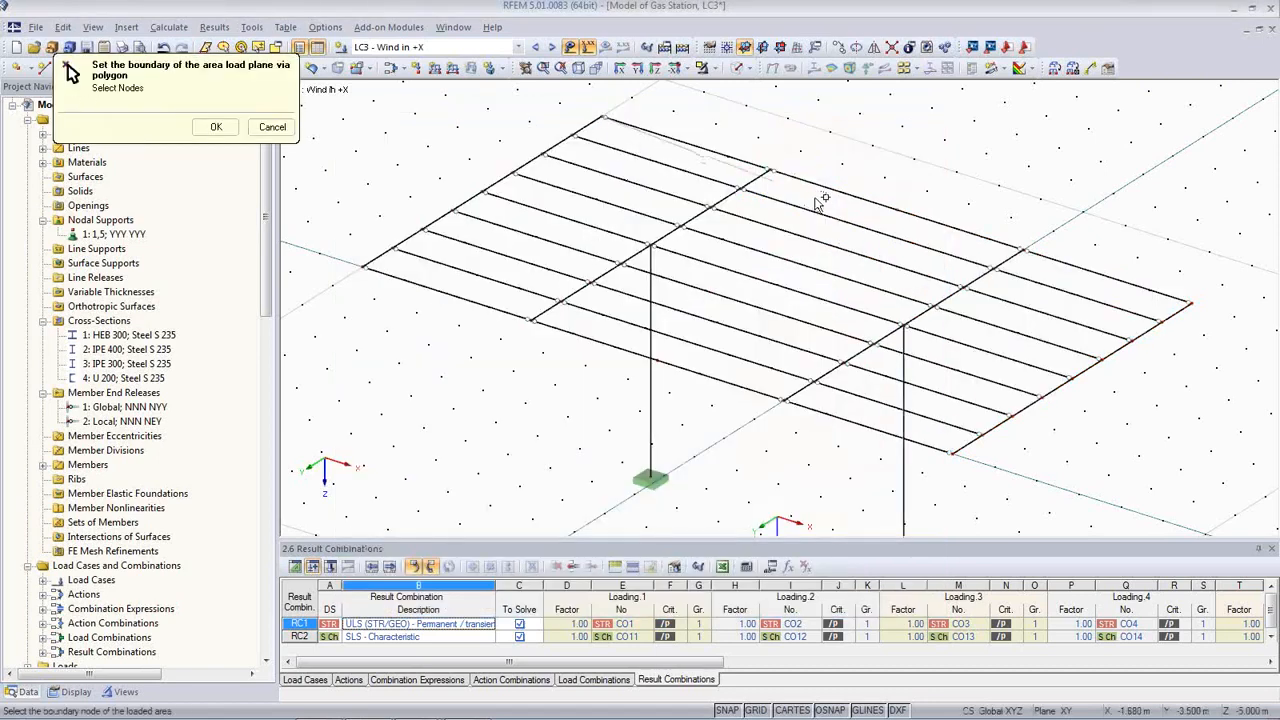
left_click(896, 209)
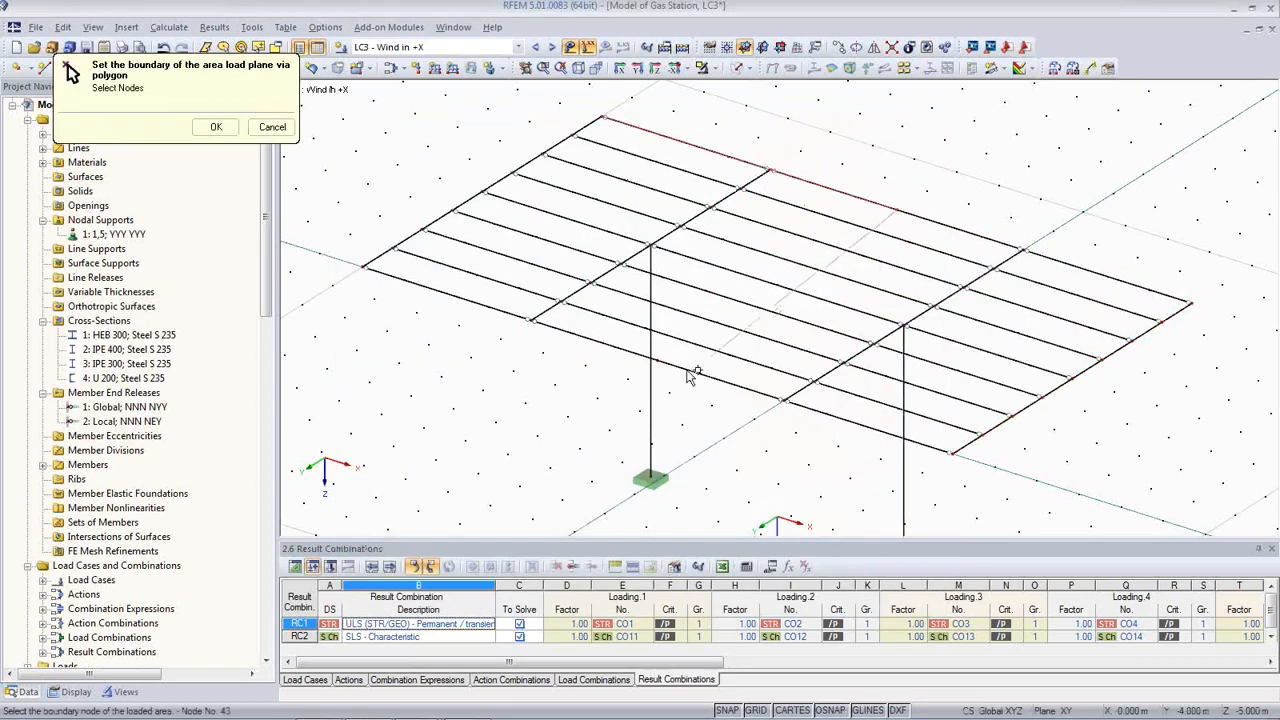
left_click(655, 358)
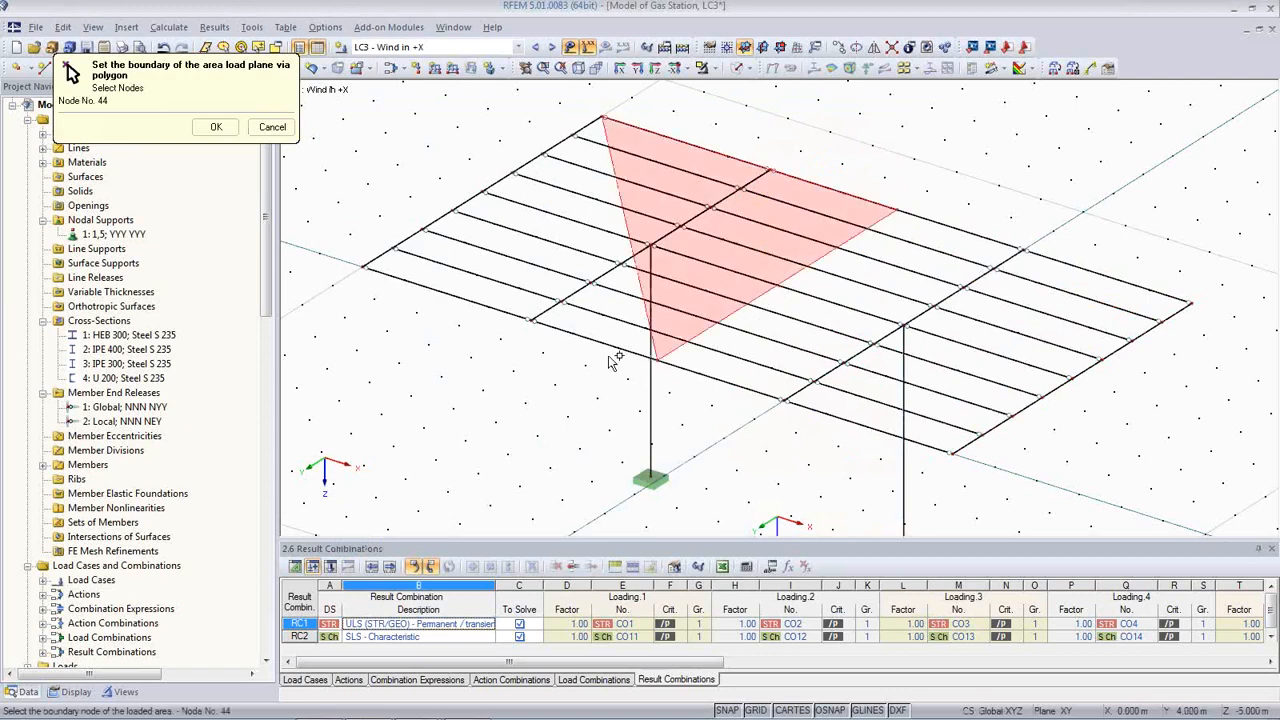
Close the area load boundary through corner nodes 42, 43, 44 and 10 and convert the 0.10 kN/m² load to member loads
left_click(365, 268)
left_click(603, 117)
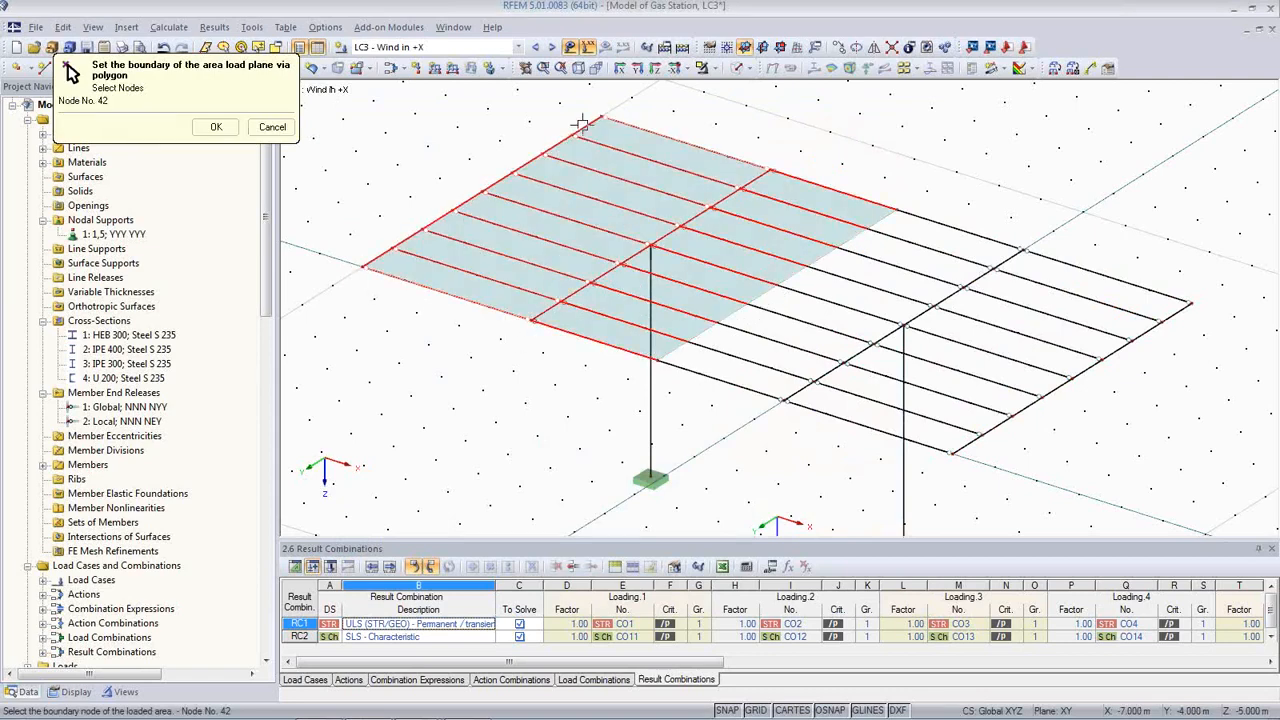
left_click(216, 127)
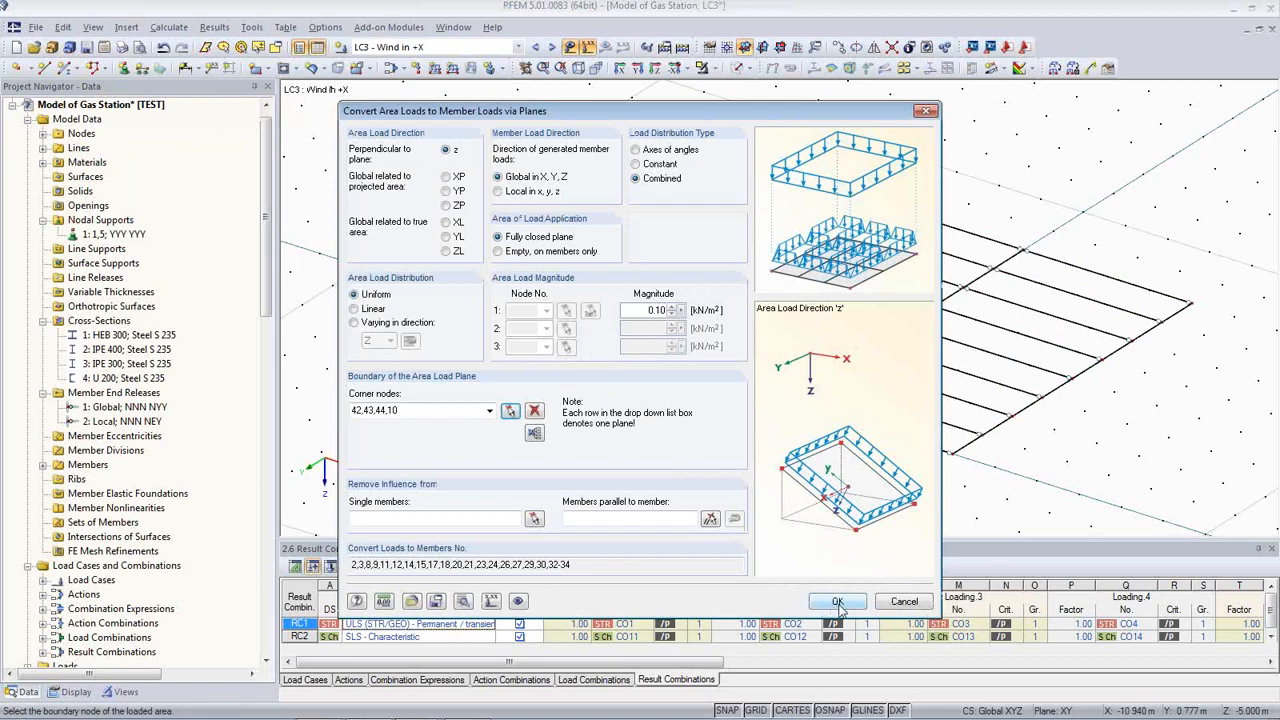
left_click(838, 603)
left_click(812, 500)
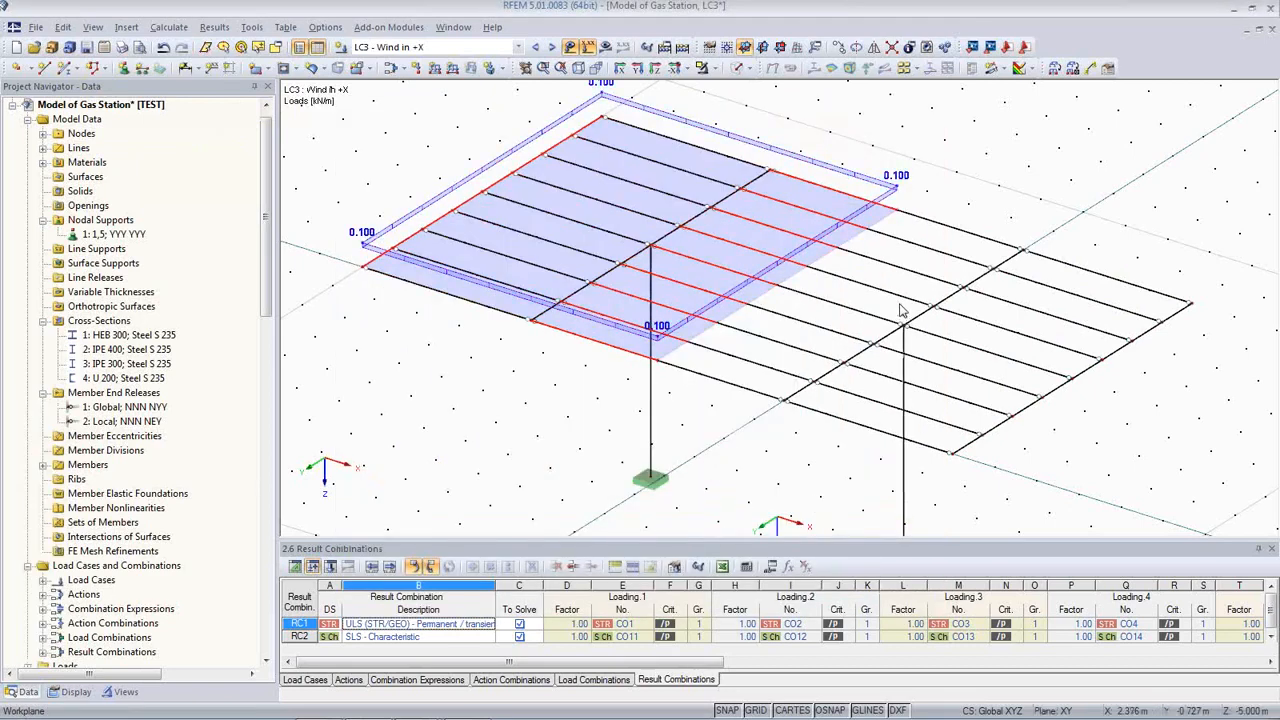
Display the generated load separately to examine its individual member loads, and restore the combined area load display
right_click(410, 220)
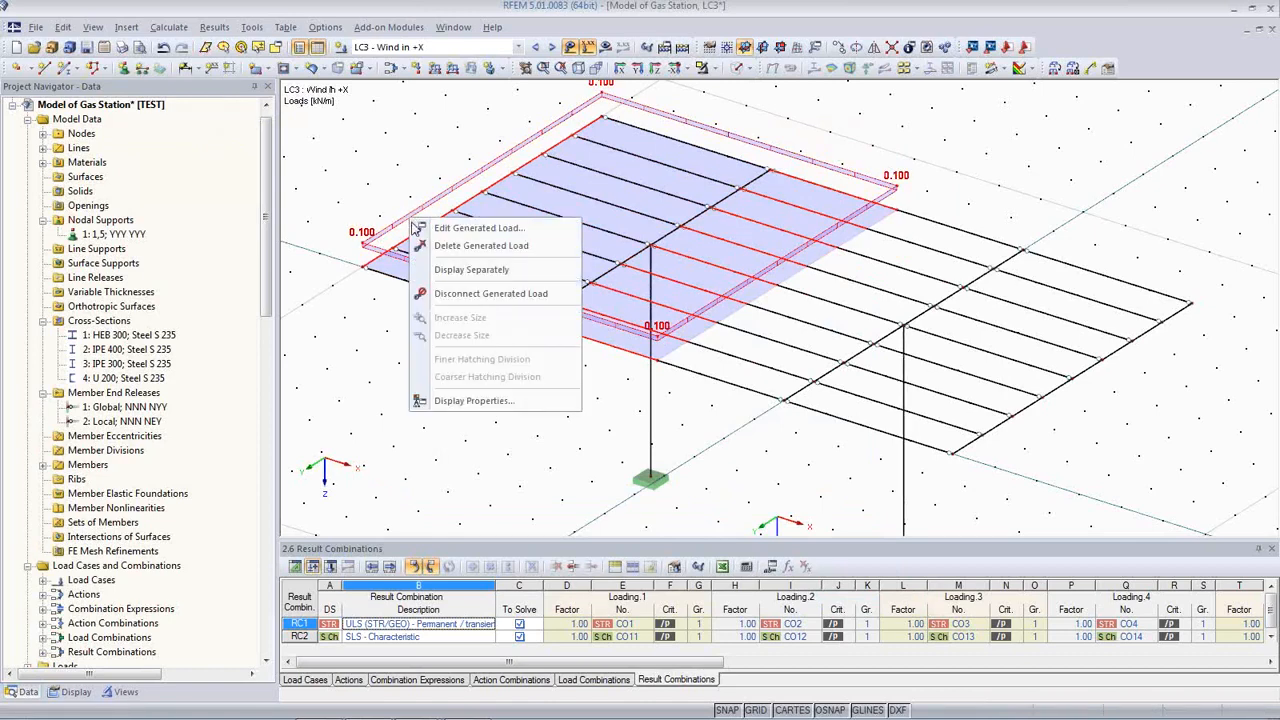
left_click(449, 279)
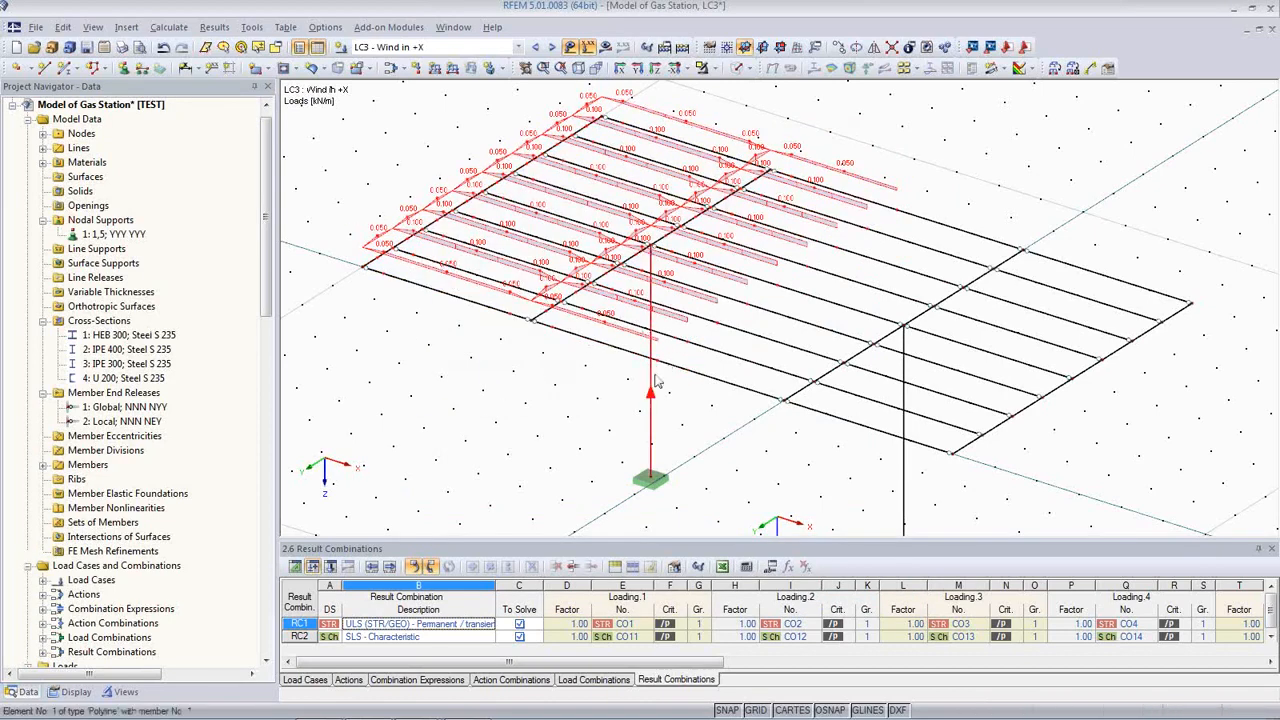
scroll(668, 313, "up", 2)
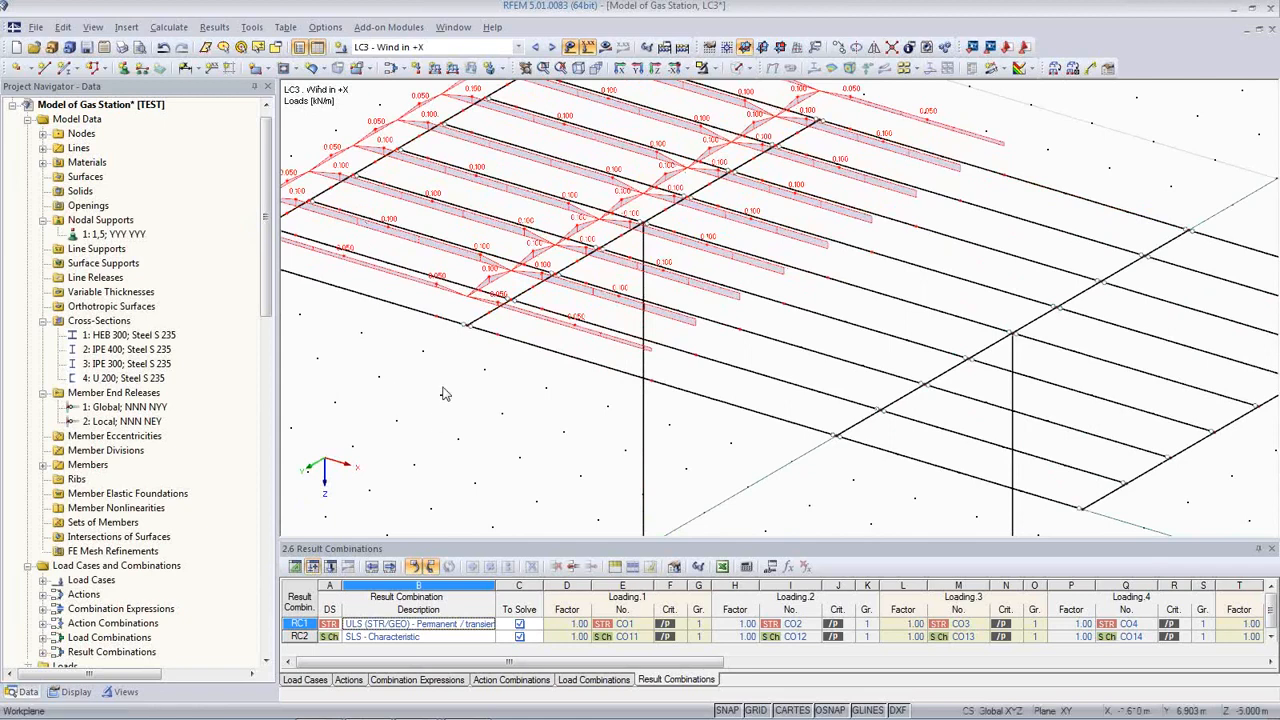
scroll(557, 313, "down", 1)
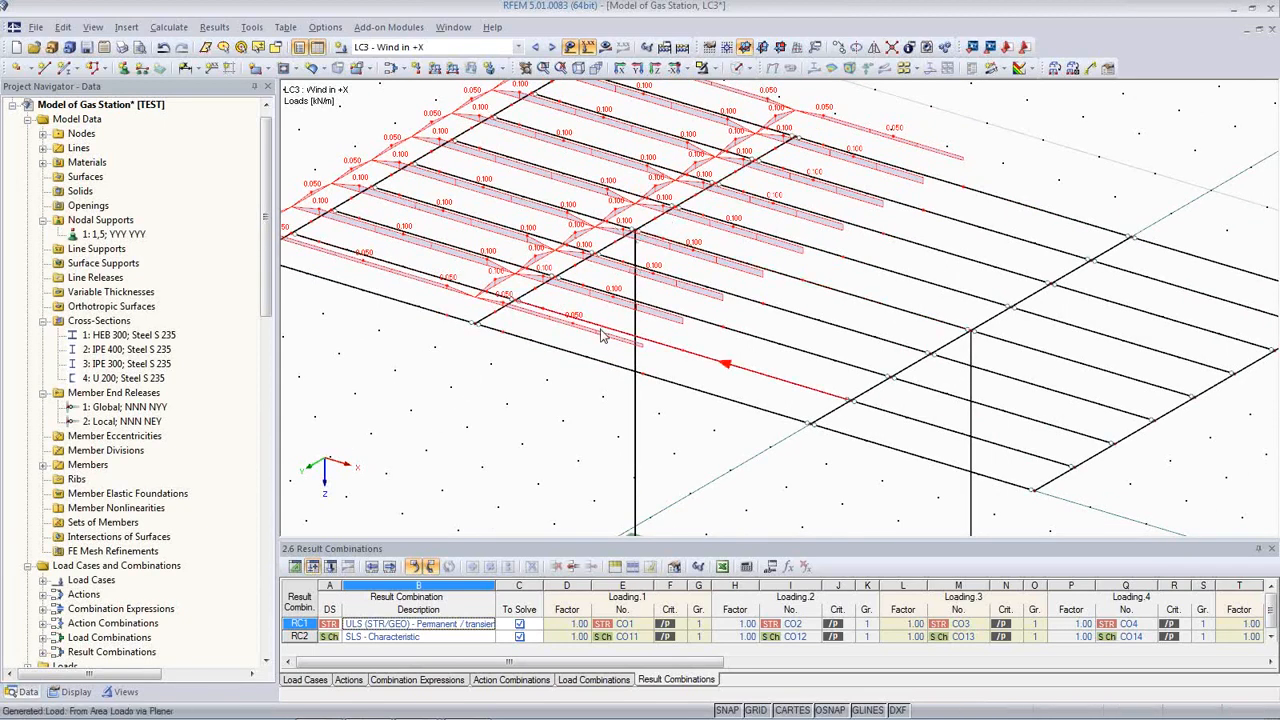
right_click(379, 176)
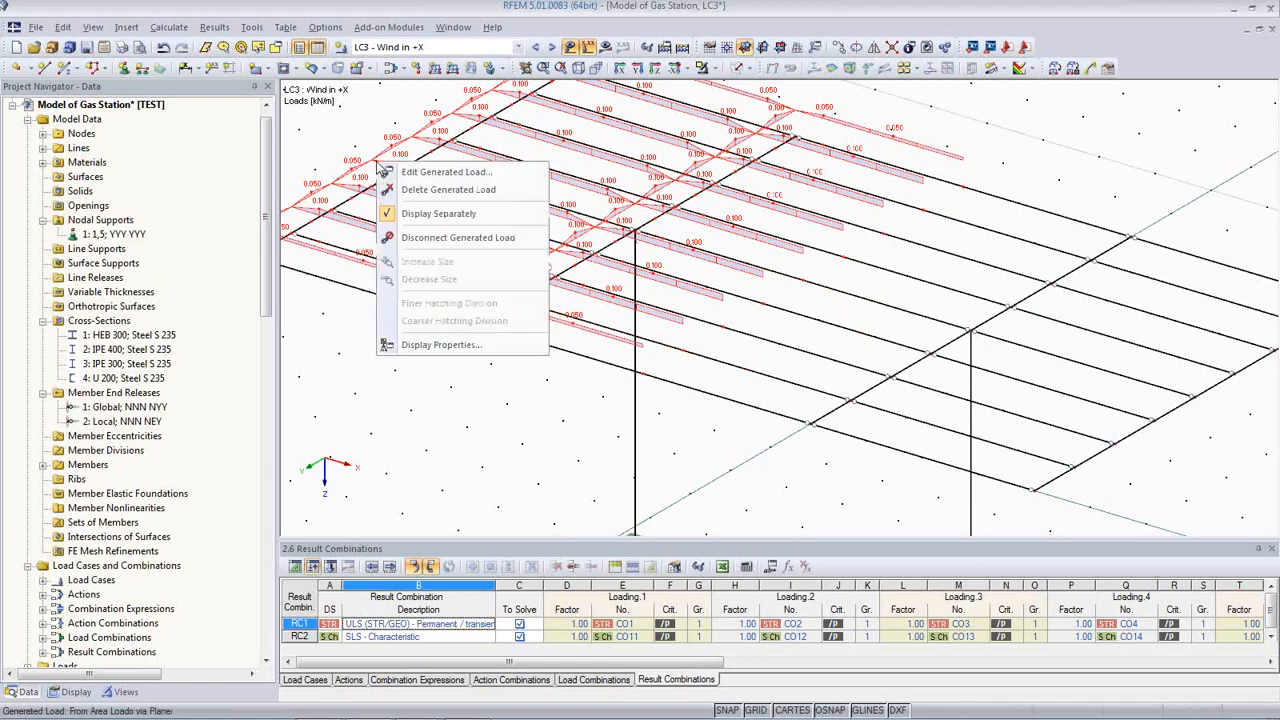
left_click(425, 214)
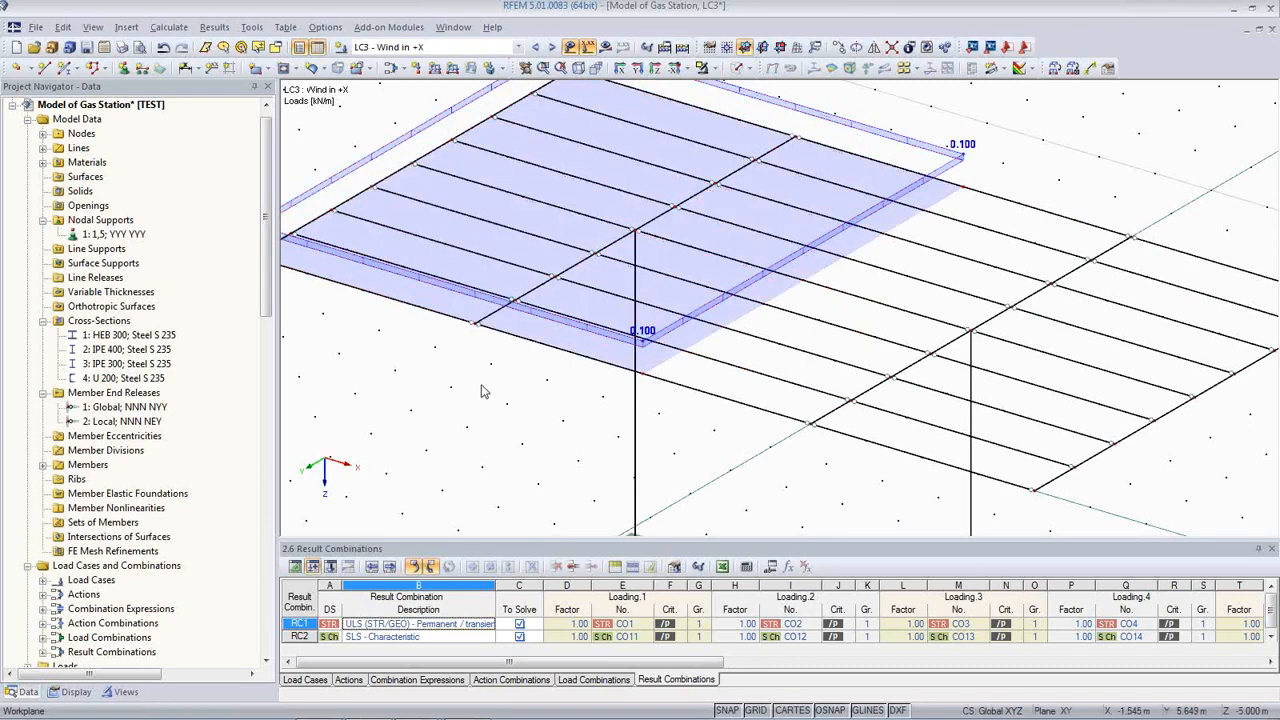
Convert a -0.25 kN/m² uniform area load to member loads over the other roof half, bounded by nodes 43, 41, 9 and 44
scroll(455, 388, "down", 3)
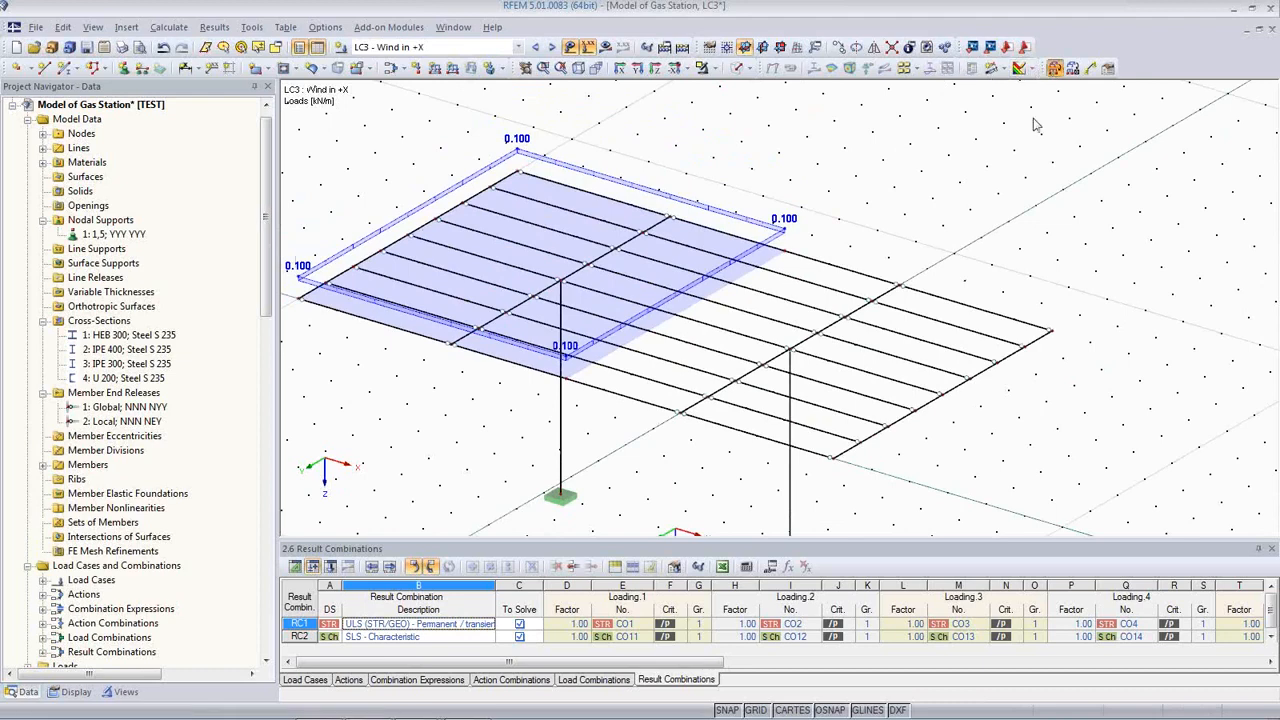
left_click(1054, 68)
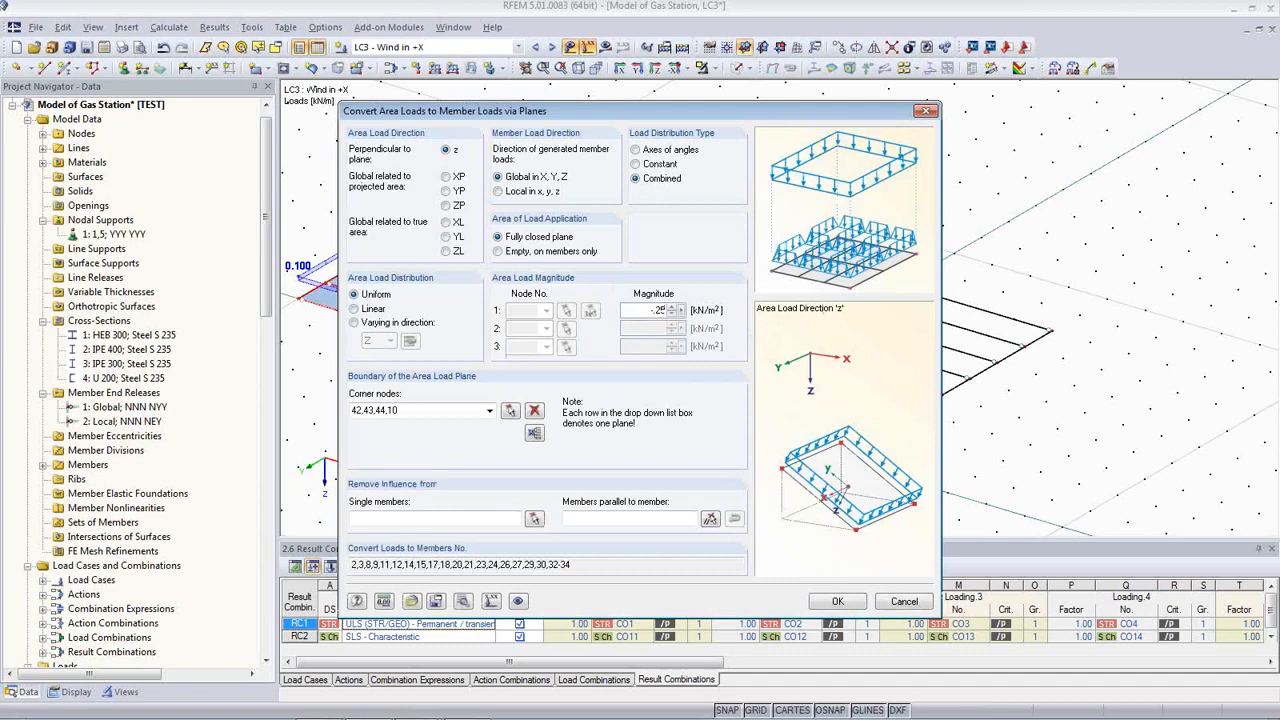
left_click(534, 432)
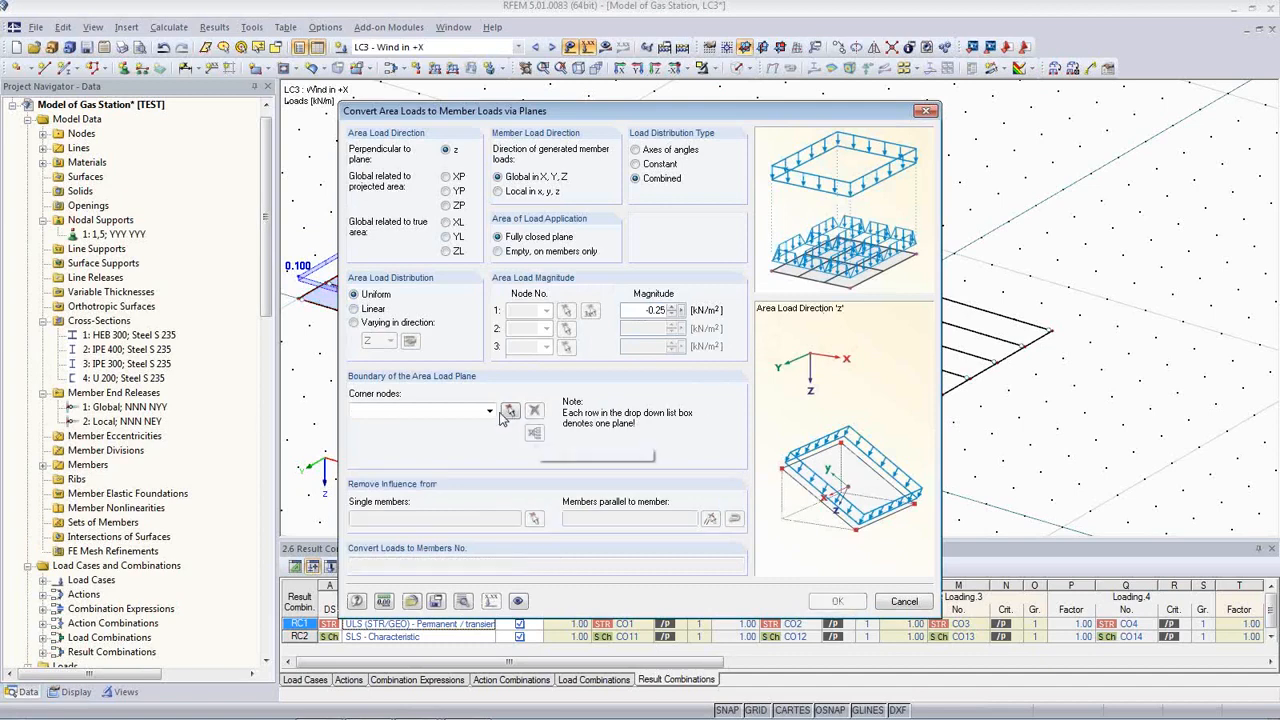
left_click(509, 412)
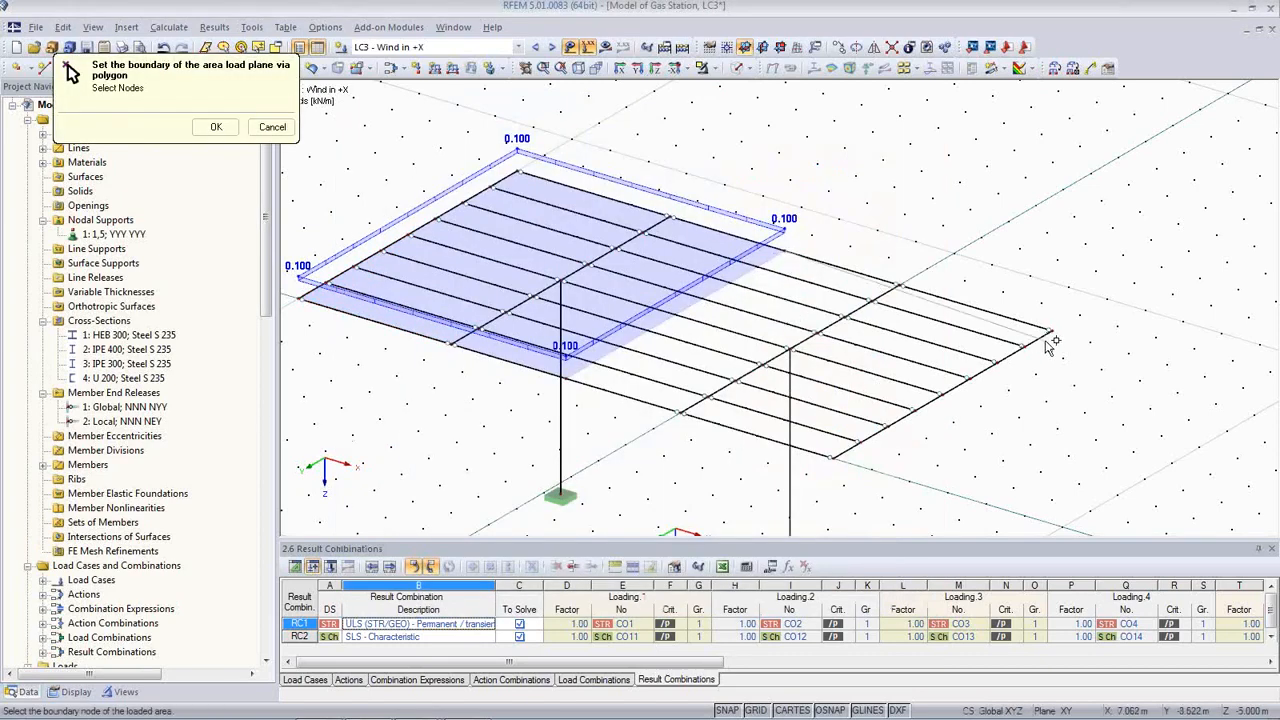
left_click(829, 459)
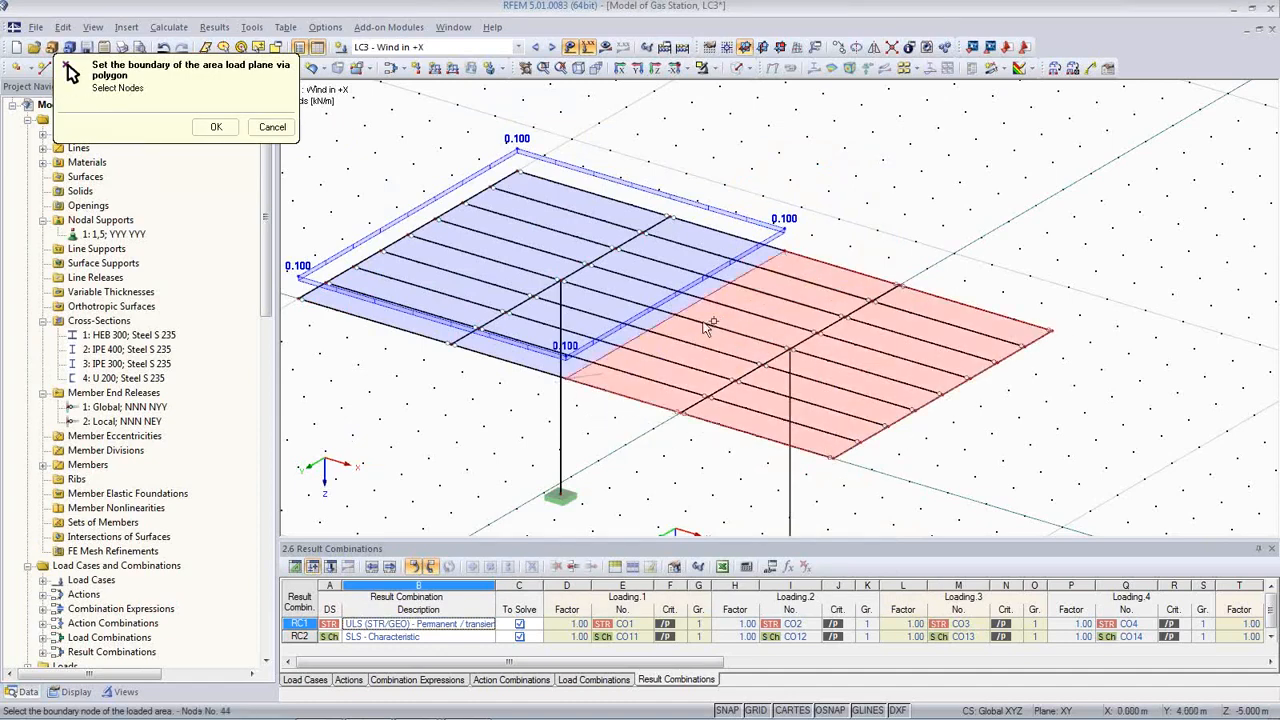
left_click(782, 236)
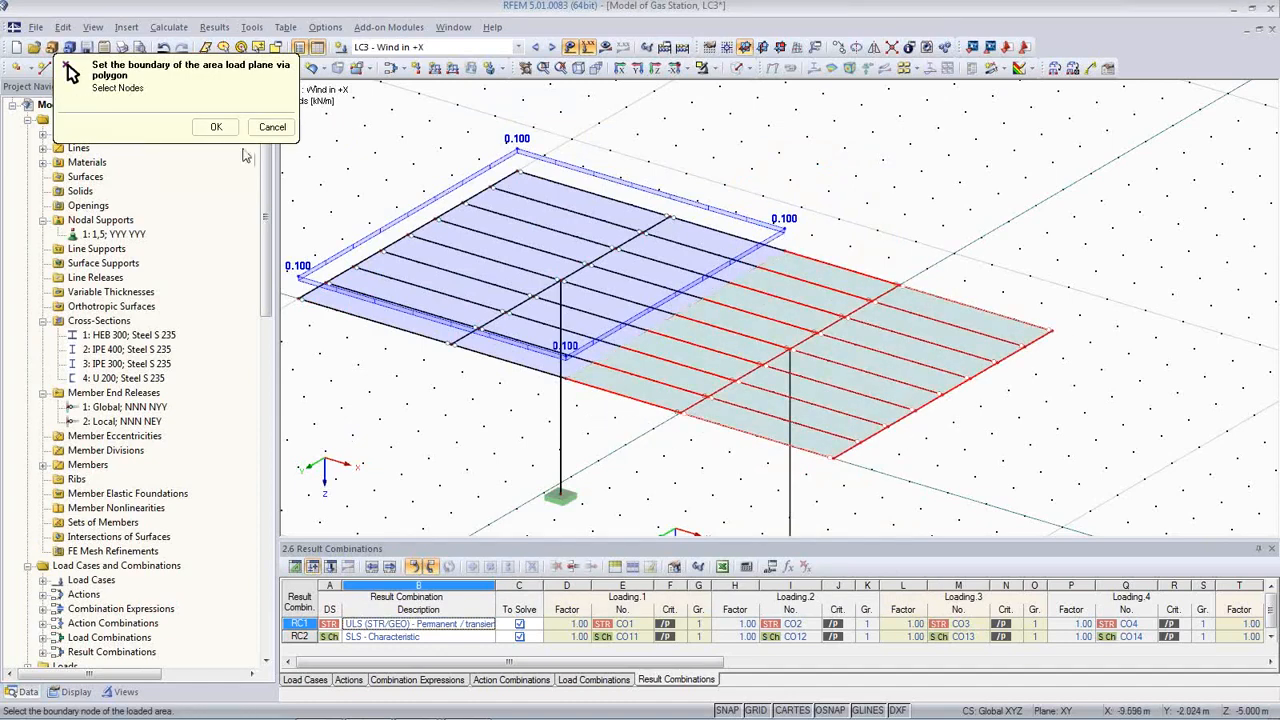
left_click(215, 127)
left_click(828, 601)
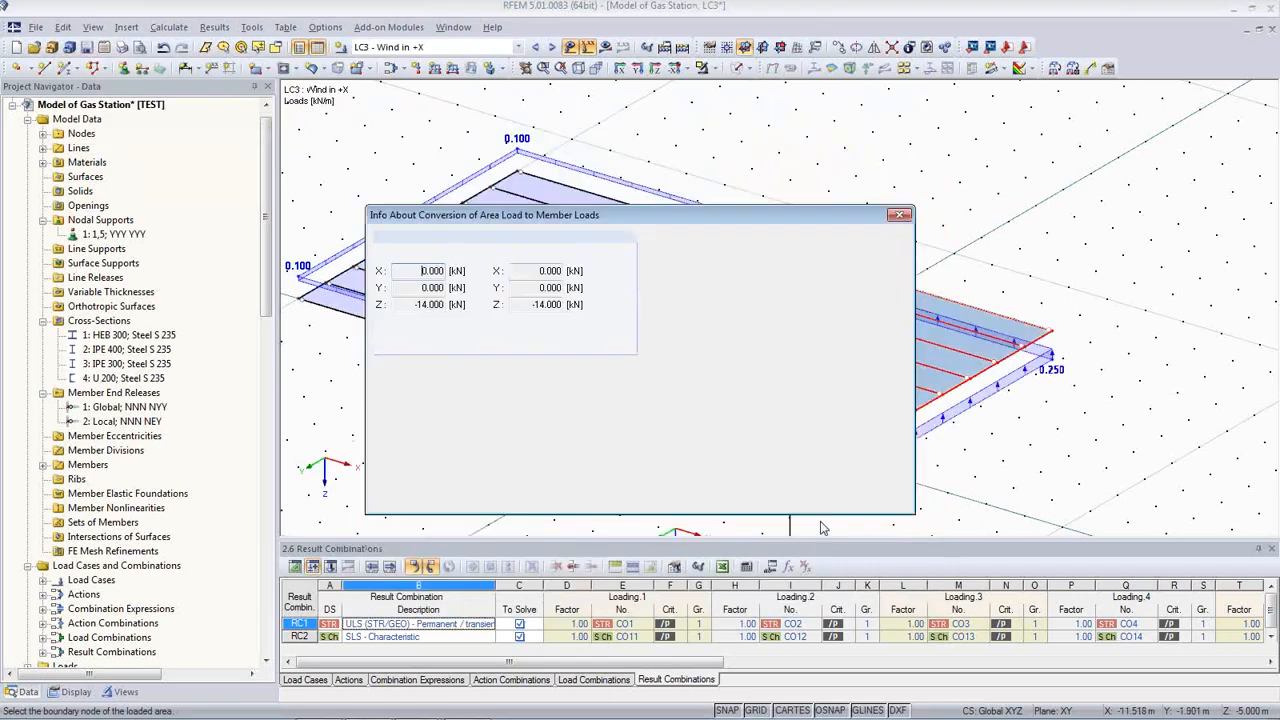
left_click(806, 497)
Switch to load case LC4 - Wind in -Y and orient the model to show the whole roof
middle_click_drag(1063, 418, 1086, 411)
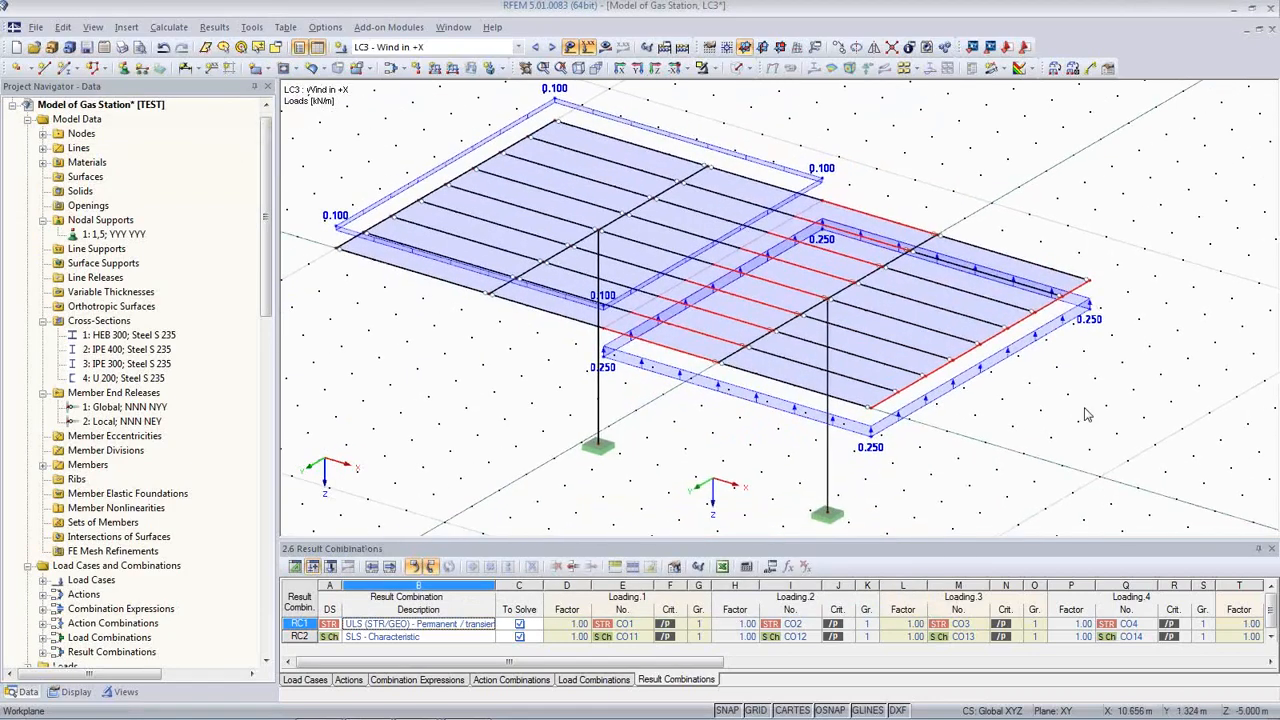
scroll(1086, 412, "down", 1)
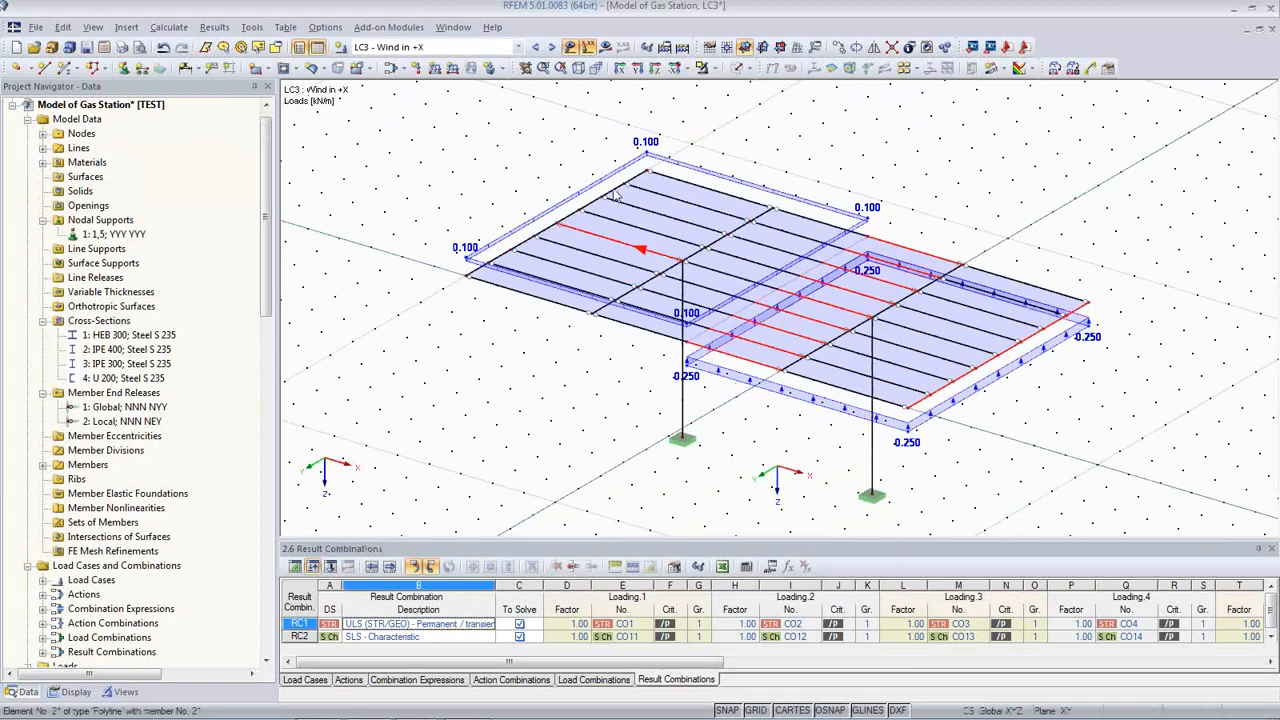
left_click(551, 47)
middle_click_drag(670, 312, 392, 404, "ctrl")
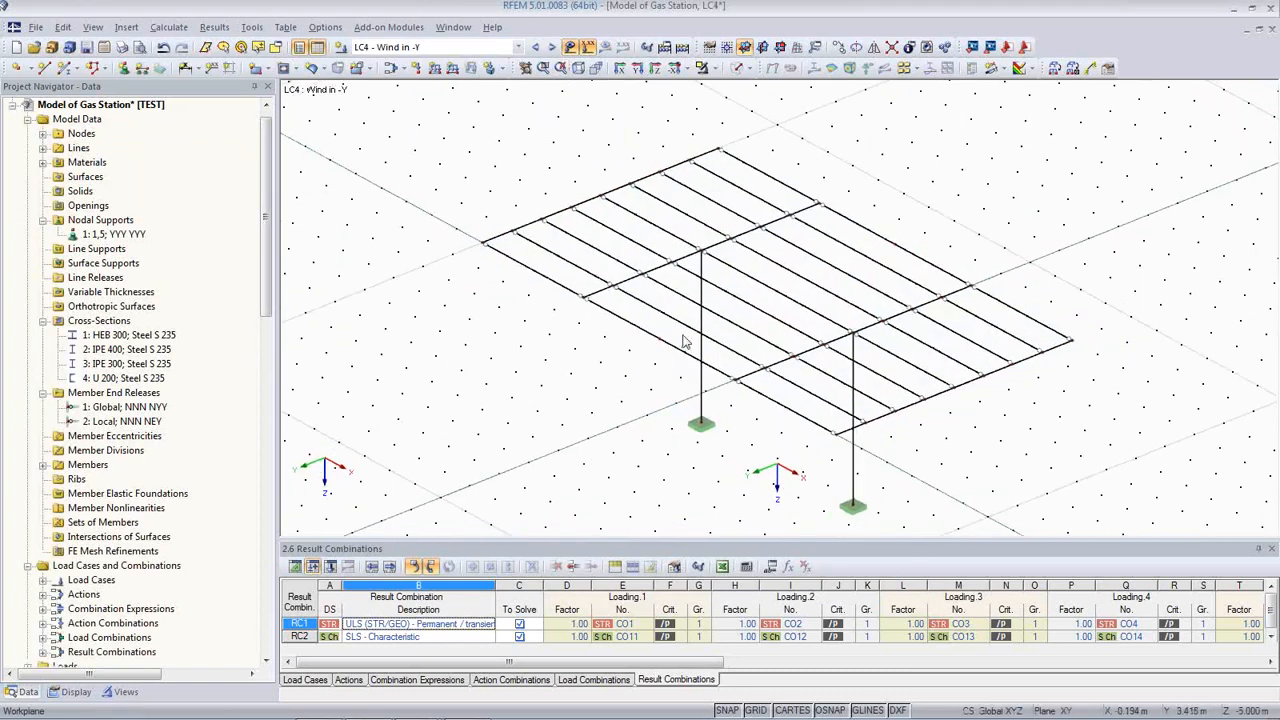
Convert a -0.25 kN/m² uniform area load in LC4 to member loads over the roof strip bounded by nodes 42, 41, 25 and 26
left_click(1056, 68)
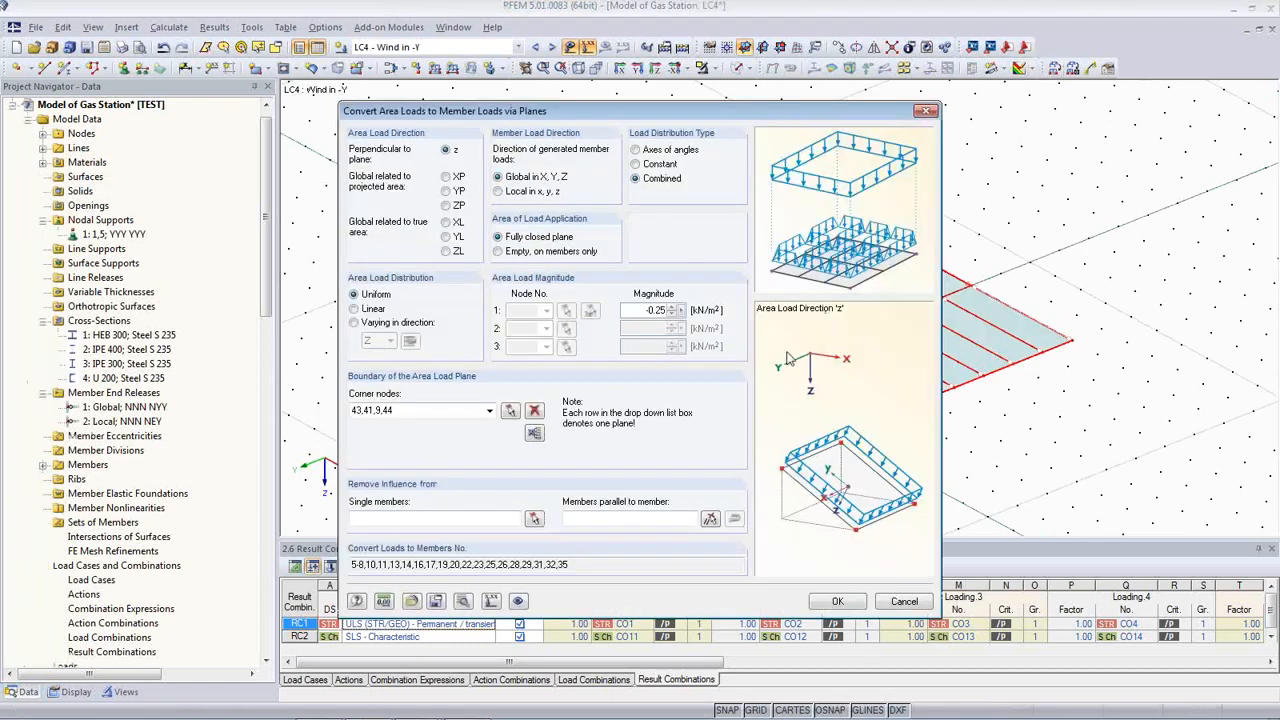
left_click(534, 434)
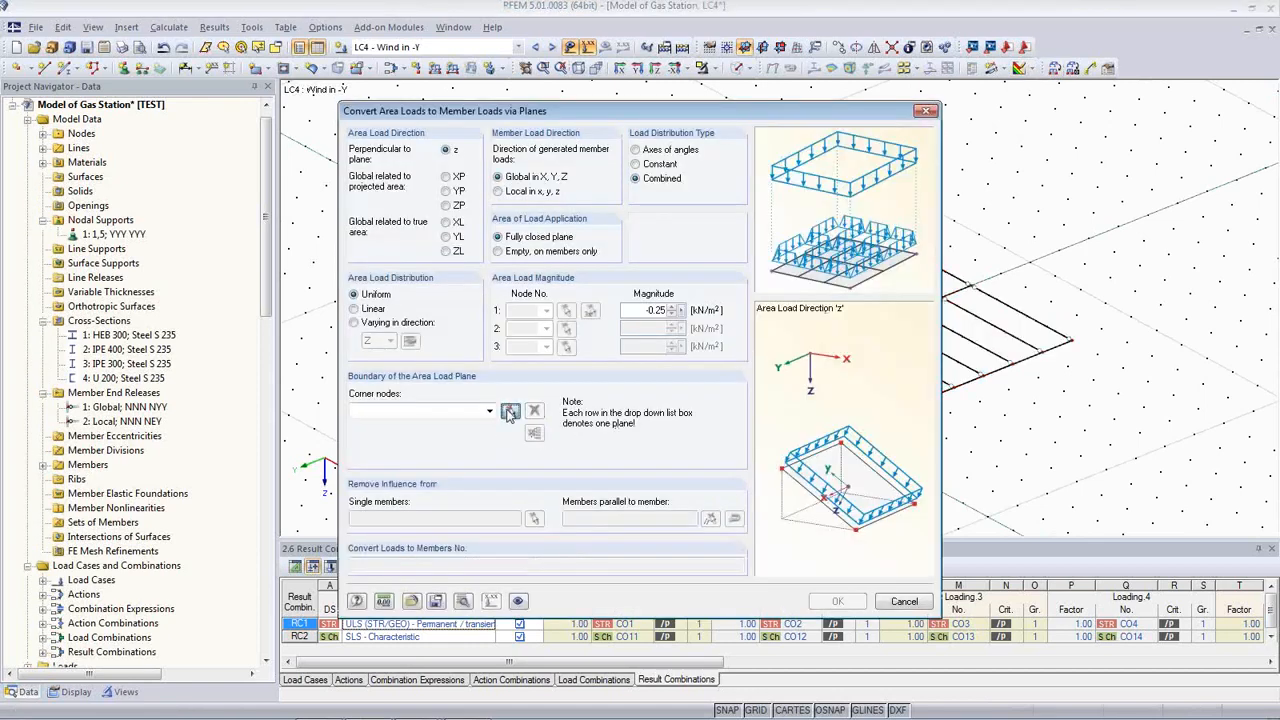
left_click(510, 411)
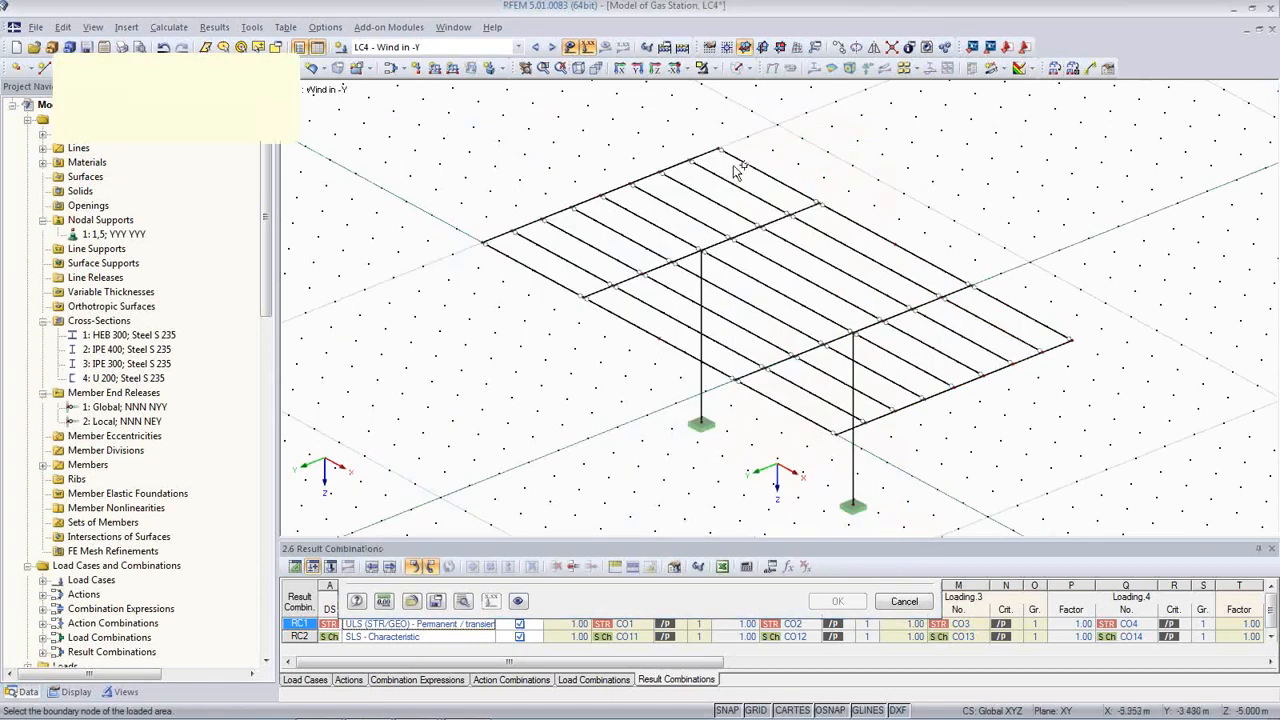
left_click(1068, 340)
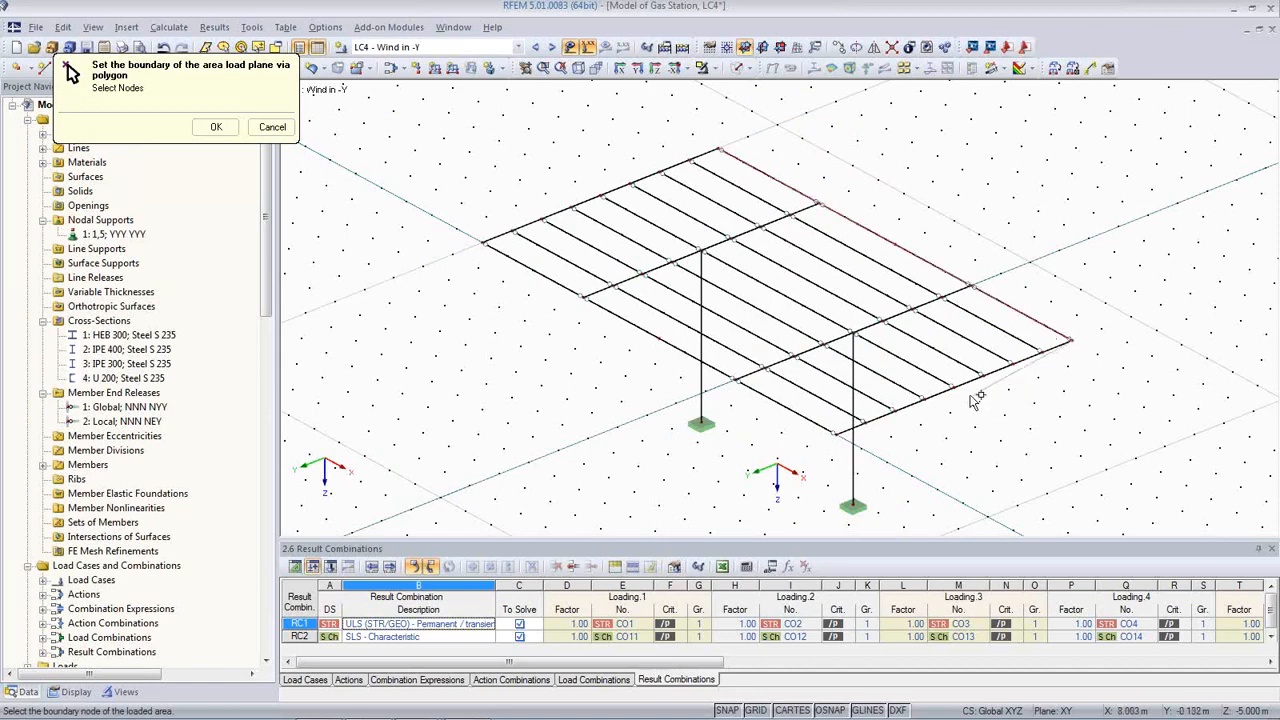
left_click(950, 386)
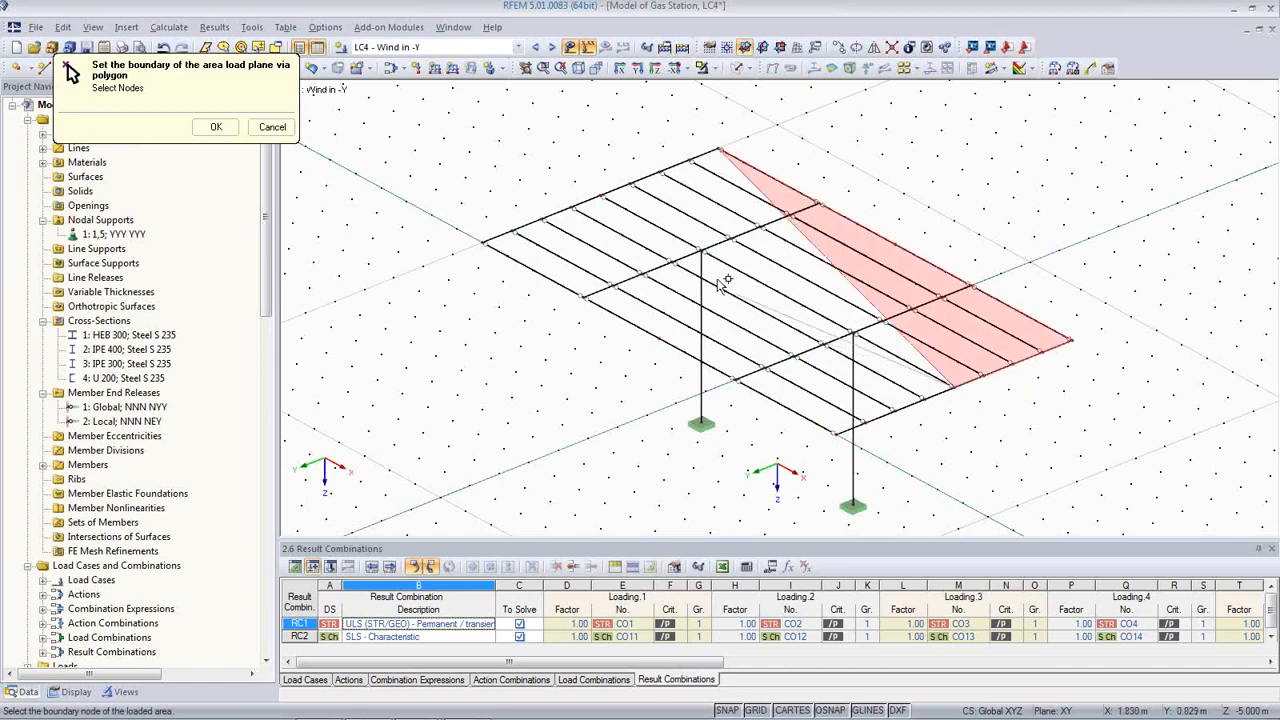
left_click(601, 196)
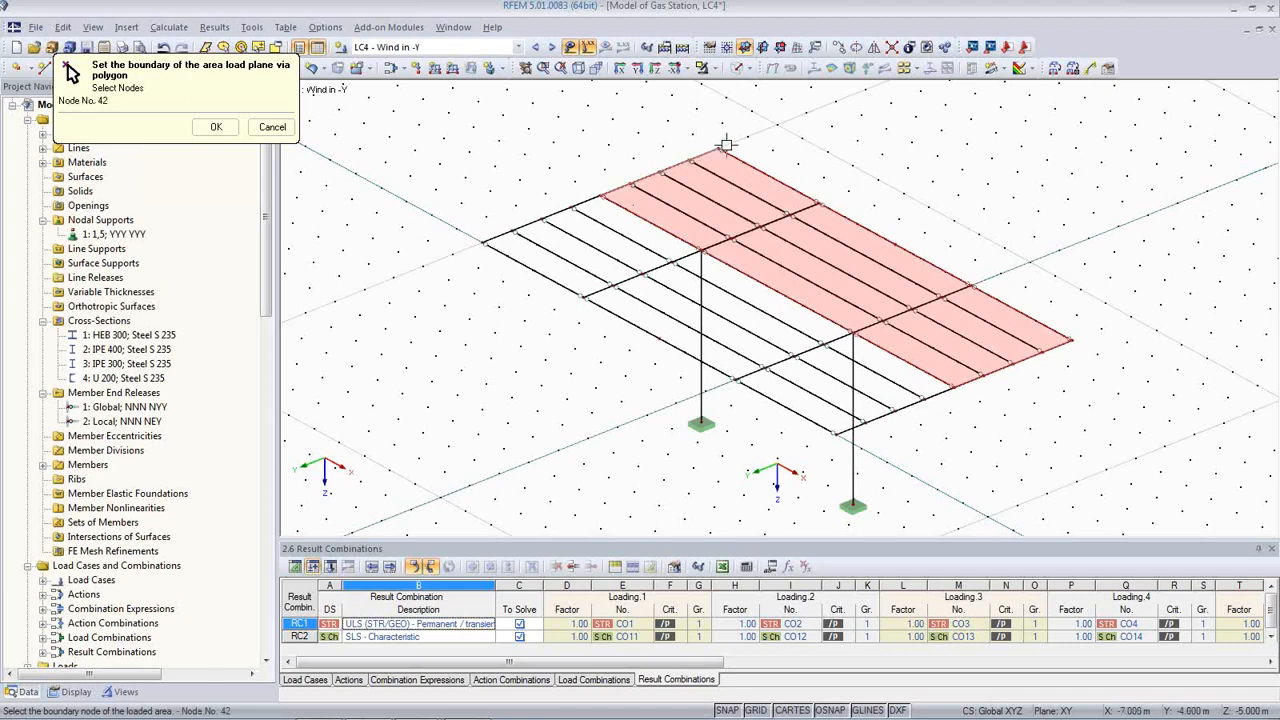
left_click(723, 150)
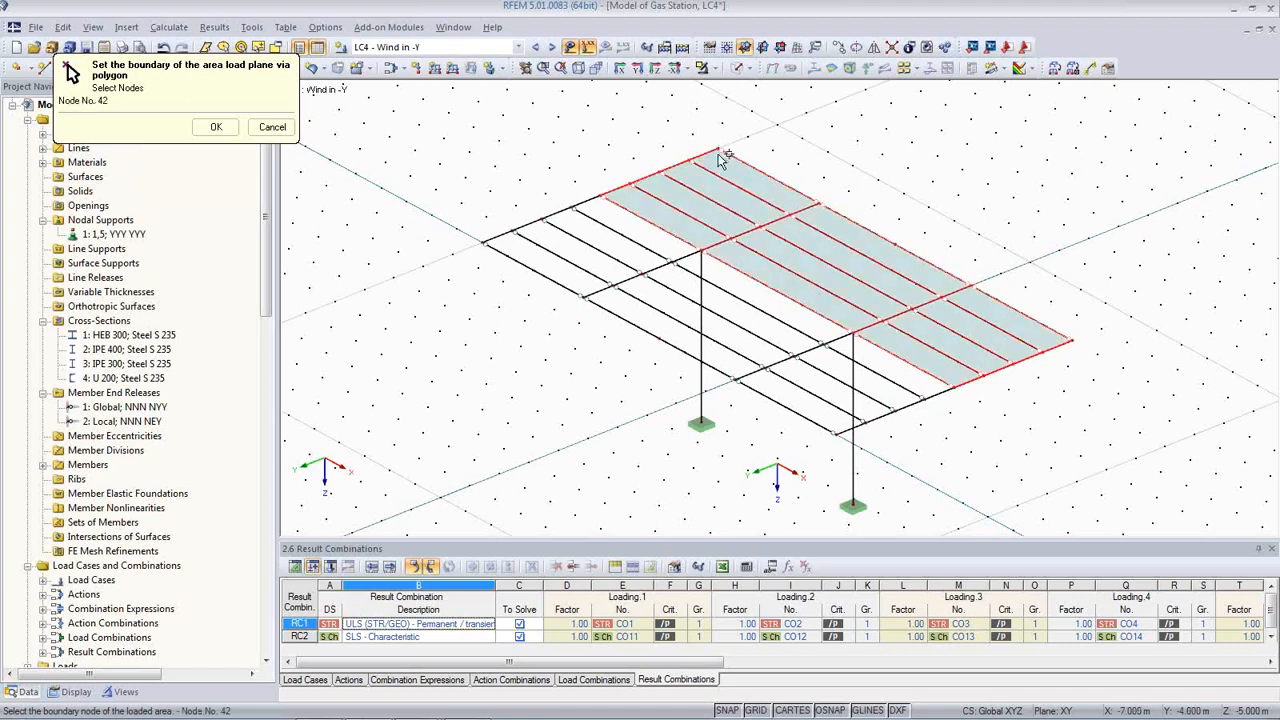
left_click(216, 127)
left_click(830, 601)
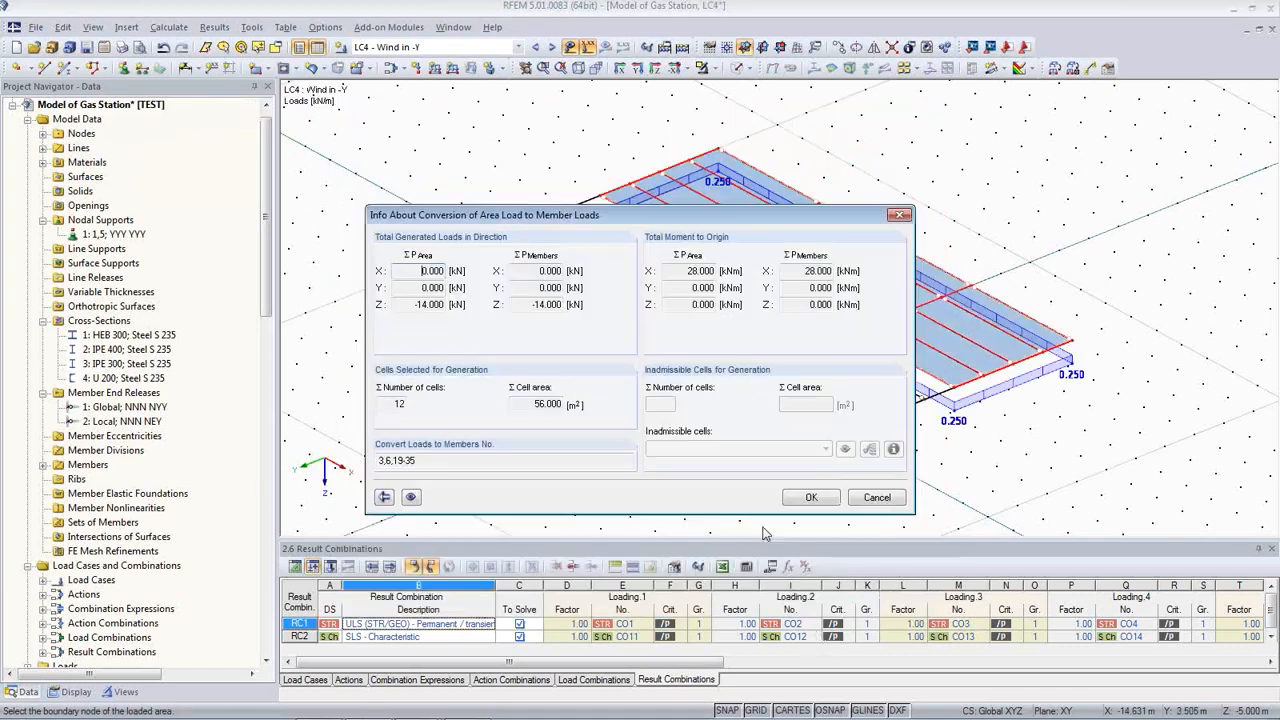
left_click(808, 498)
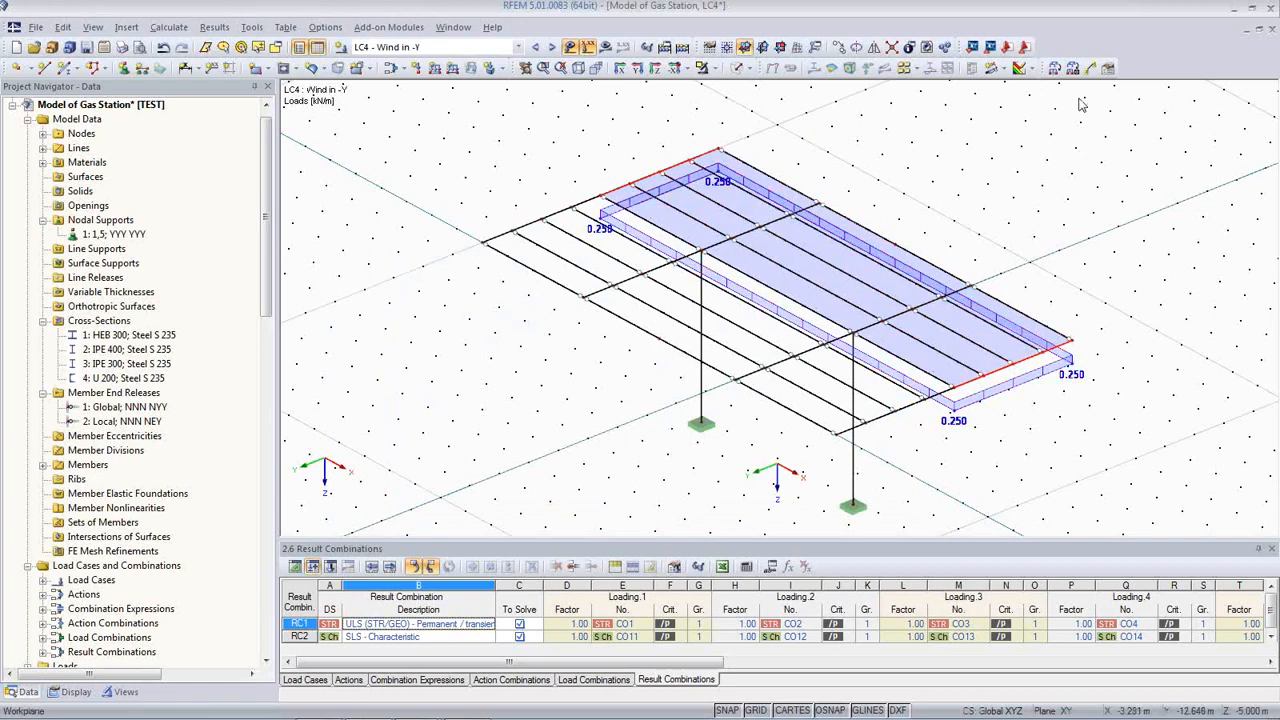
Convert a 0.1 kN/m² uniform area load in LC4 to member loads over the other roof half, bounded by nodes 25, 26, 9 and 10
left_click(1055, 67)
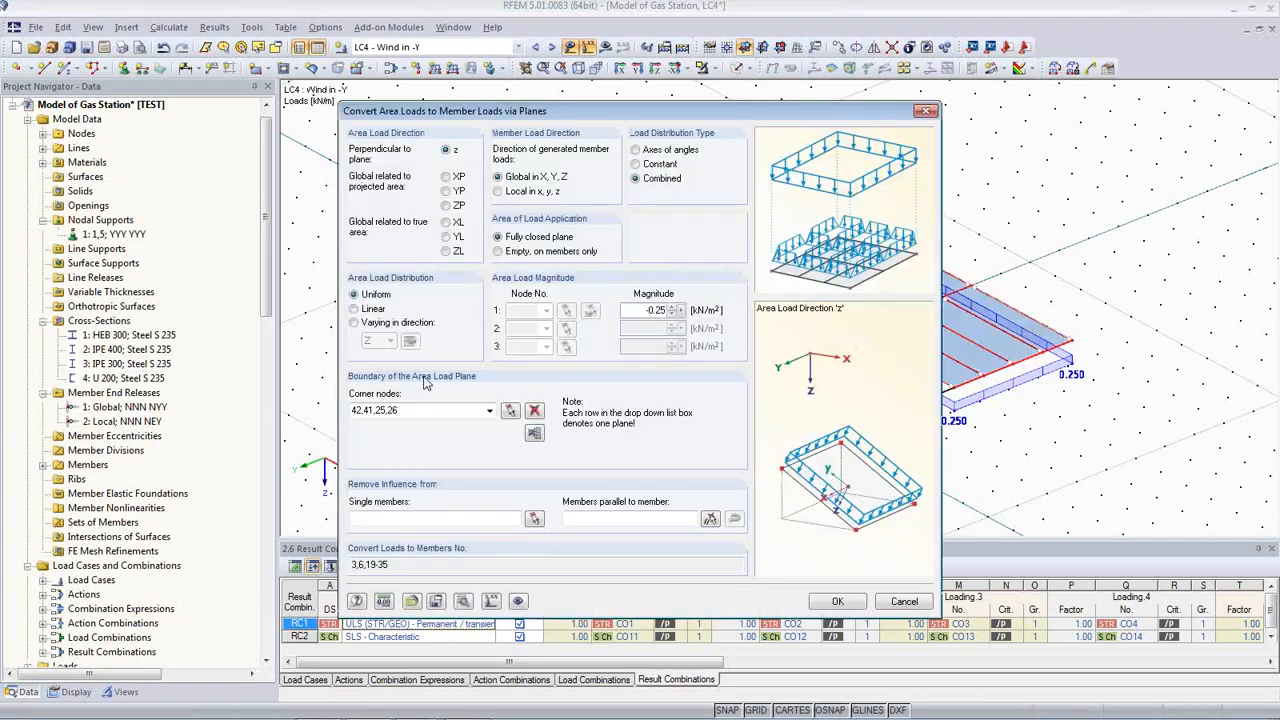
left_click(534, 432)
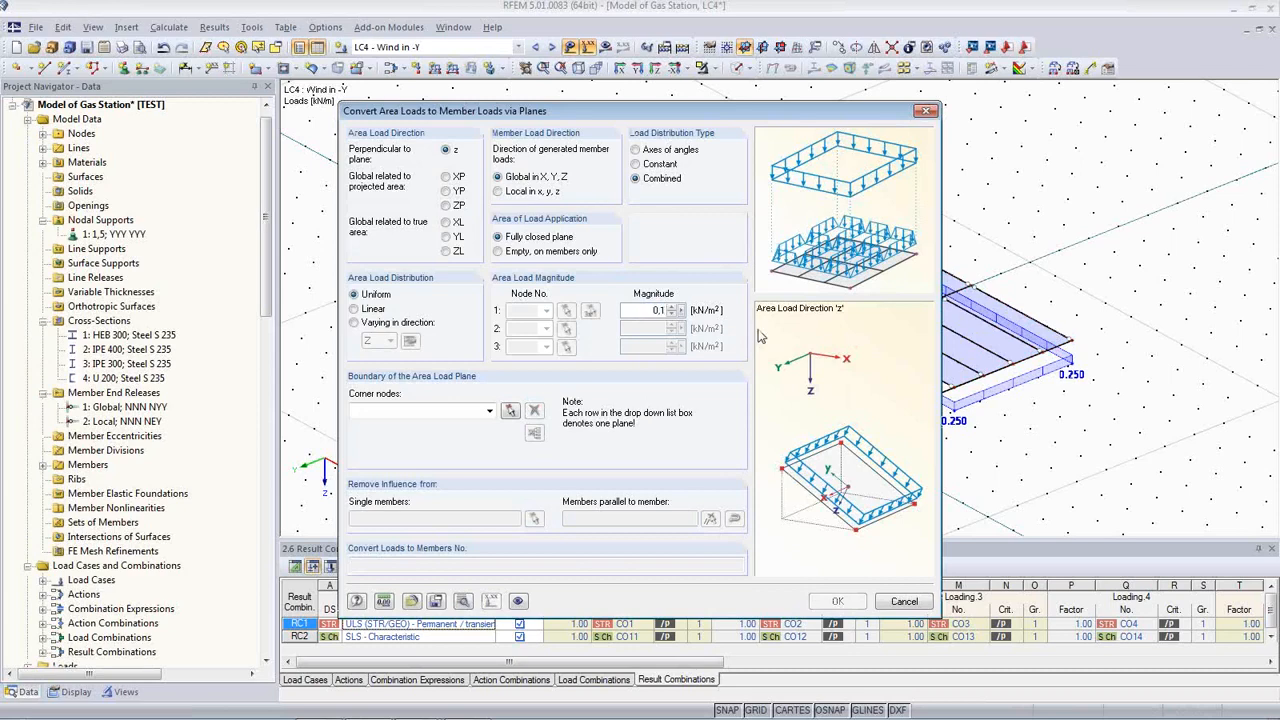
left_click(510, 410)
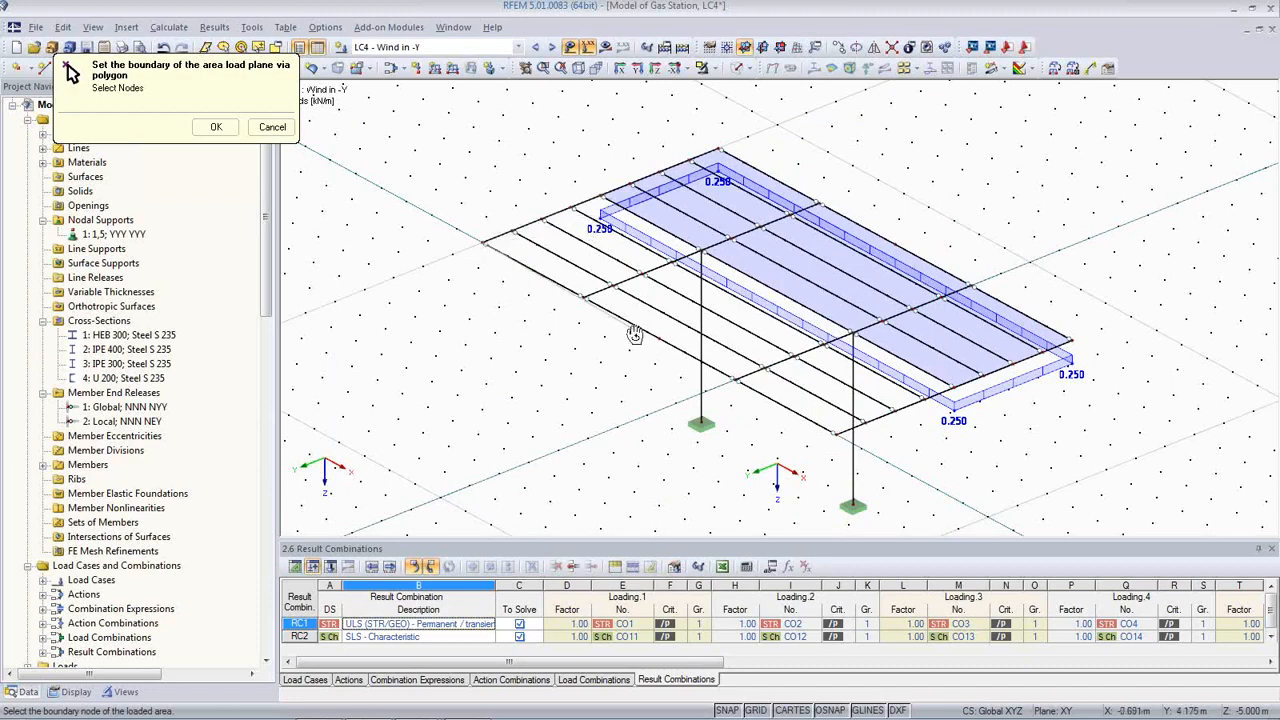
middle_click_drag(634, 334, 576, 316, "ctrl")
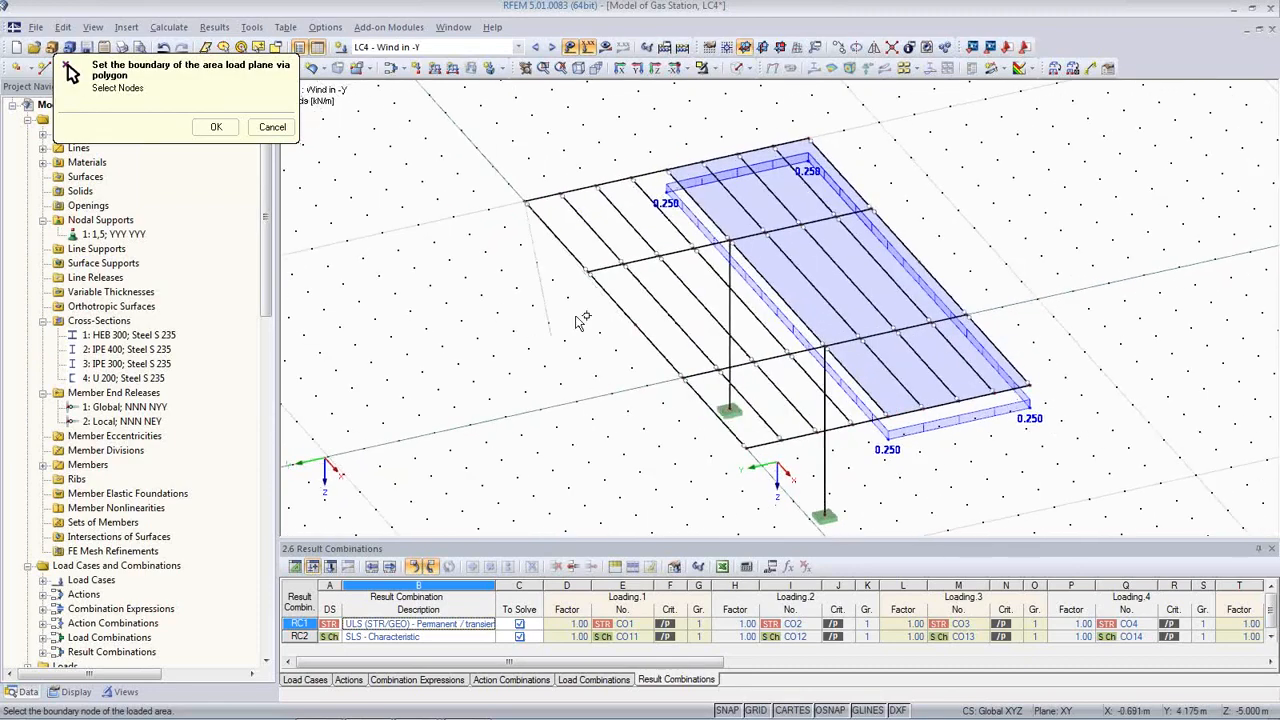
left_click(668, 173)
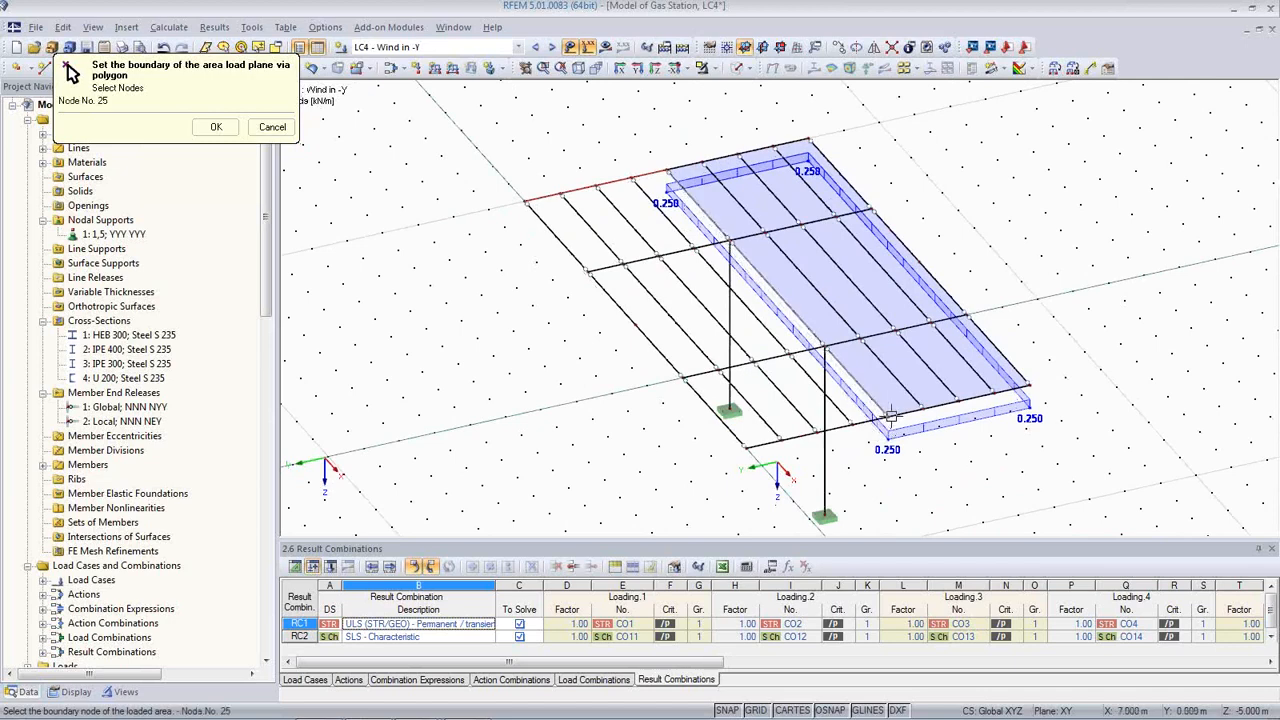
left_click(889, 417)
left_click(745, 447)
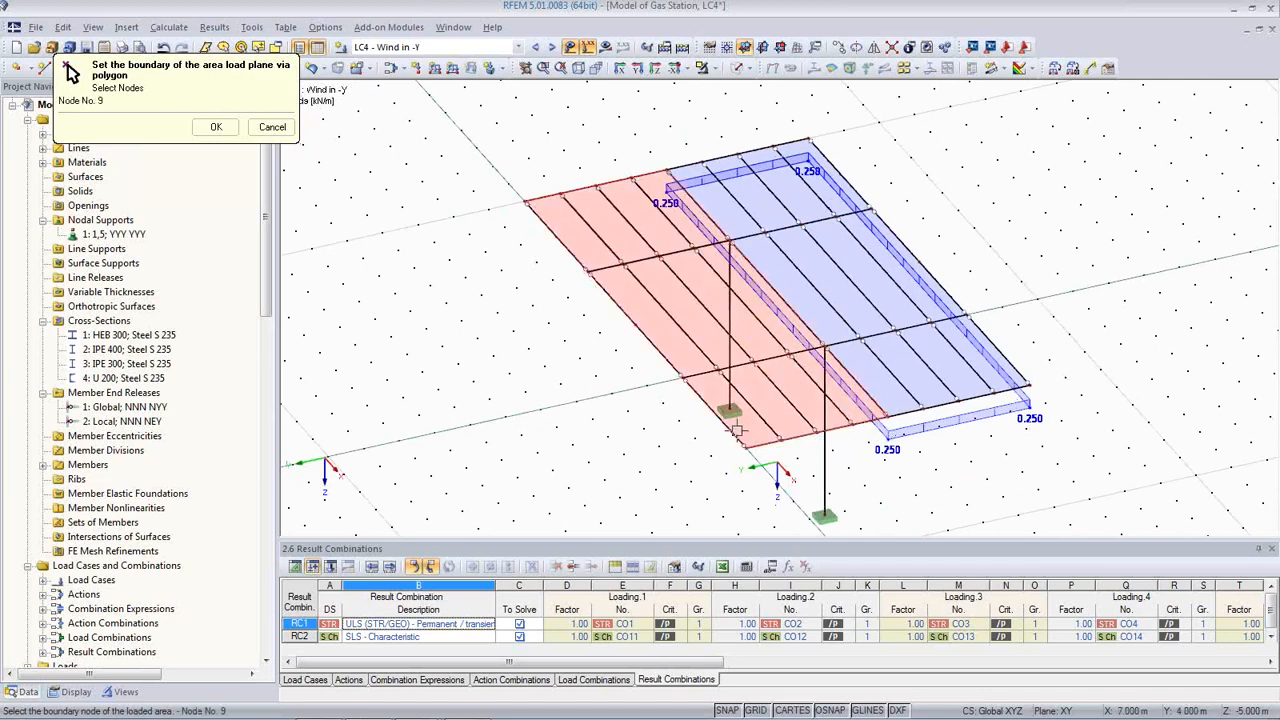
left_click(525, 202)
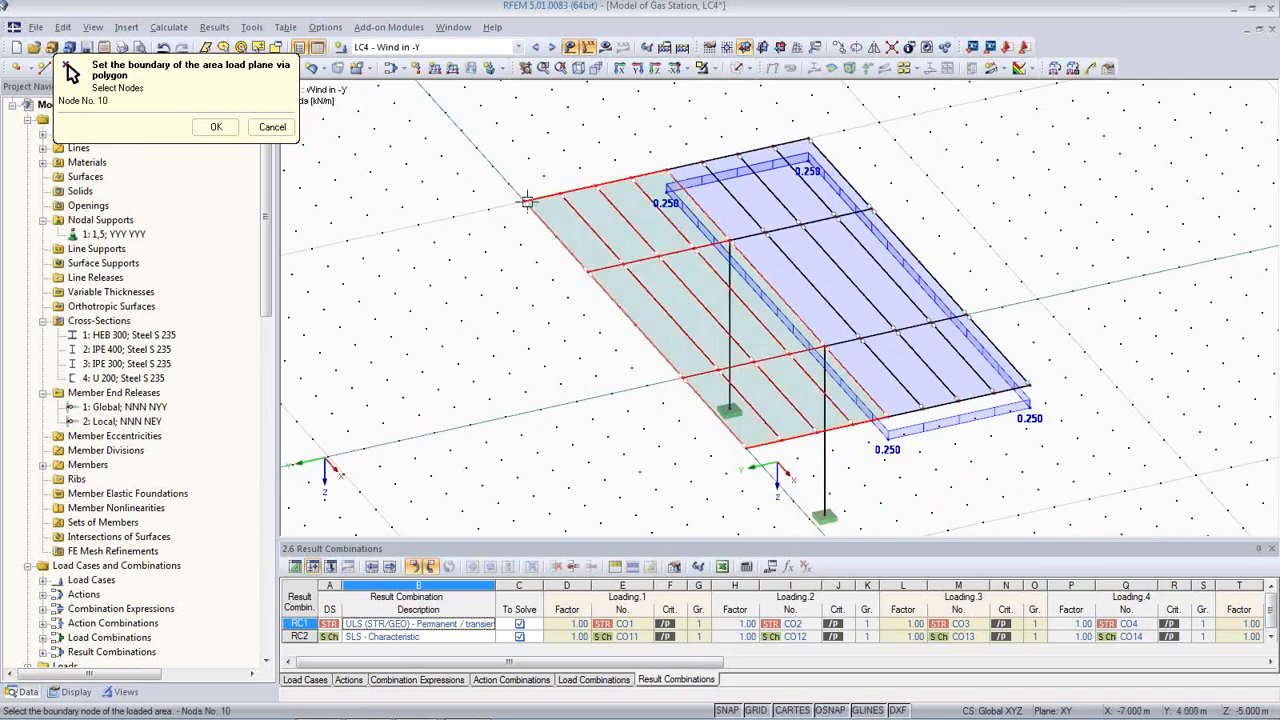
left_click(218, 127)
left_click(820, 520)
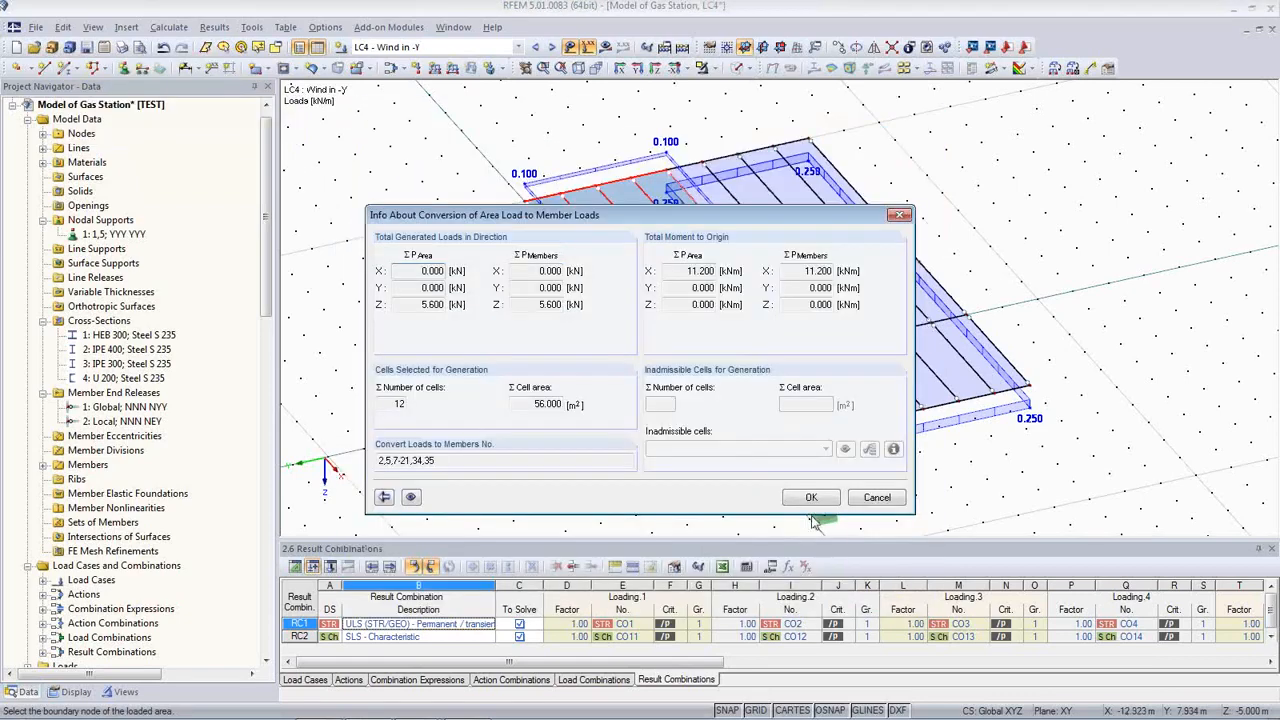
left_click(812, 500)
middle_click_drag(577, 445, 655, 410, "ctrl")
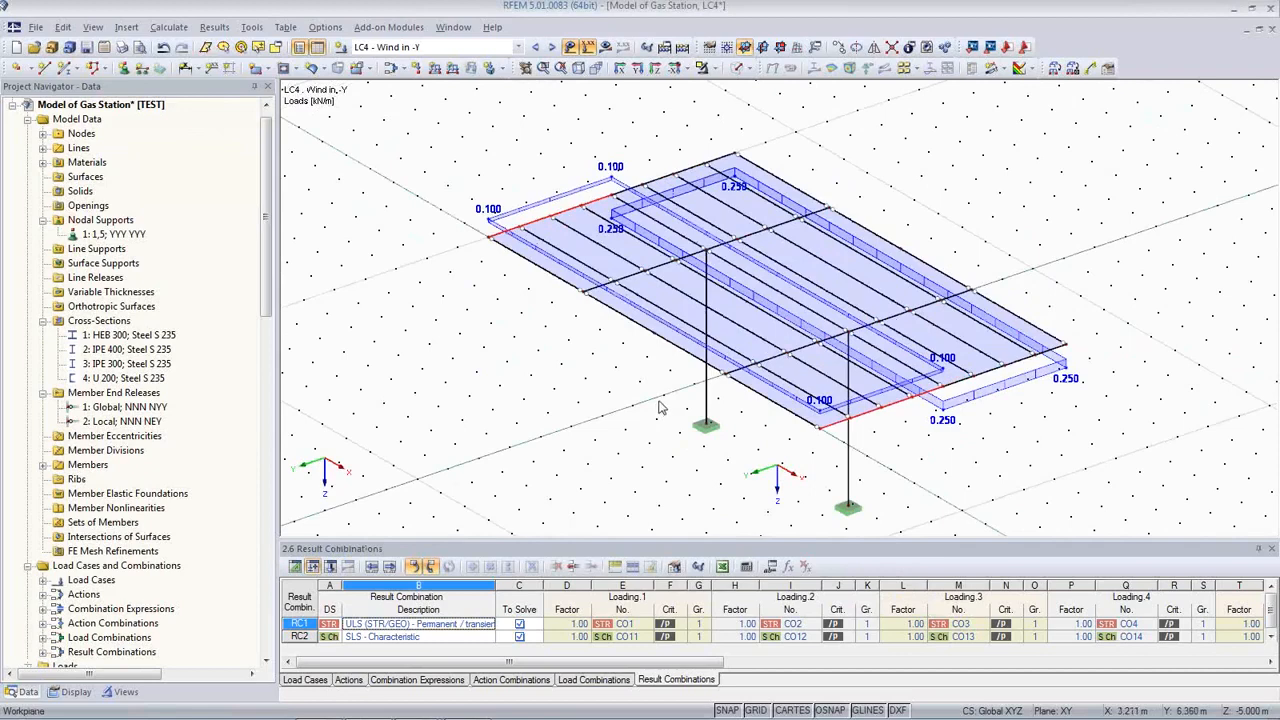
Switch to load case LC5 - Imperfection towards +X and hide the work plane grid
left_click(552, 47)
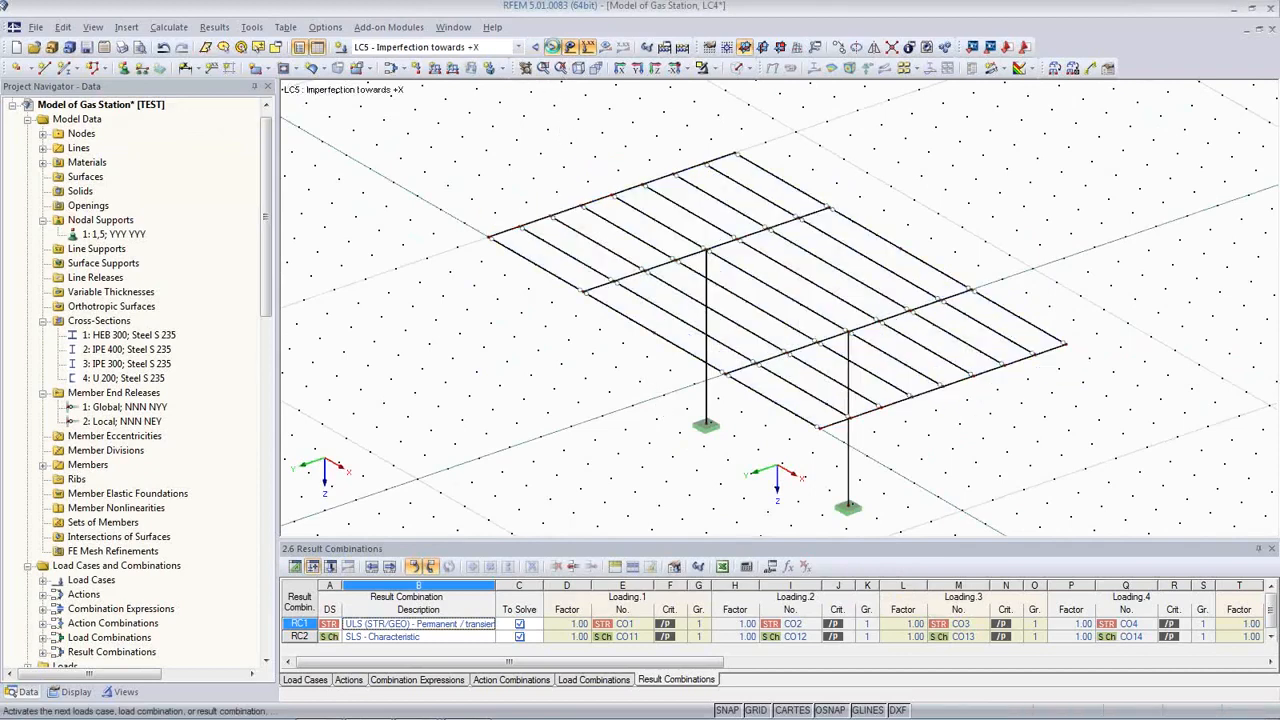
left_click(751, 710)
middle_click_drag(700, 430, 732, 367, "ctrl")
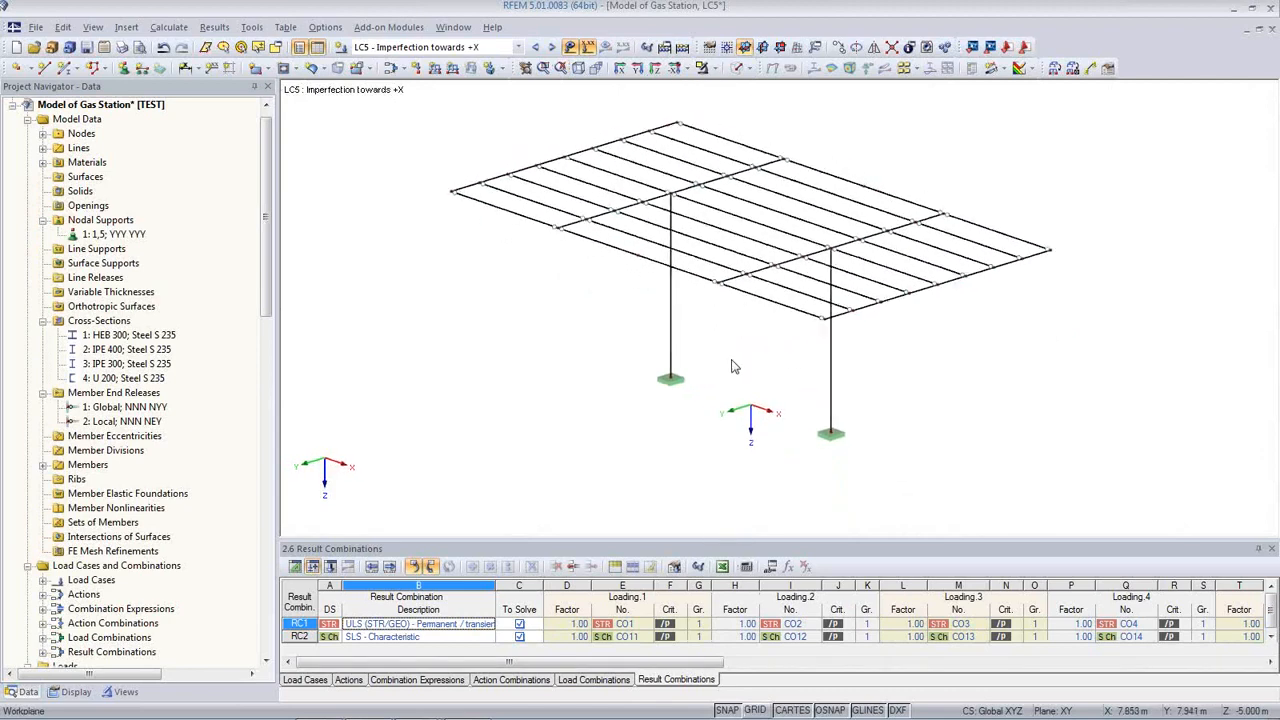
scroll(683, 411, "up", 2)
middle_click_drag(684, 405, 680, 452)
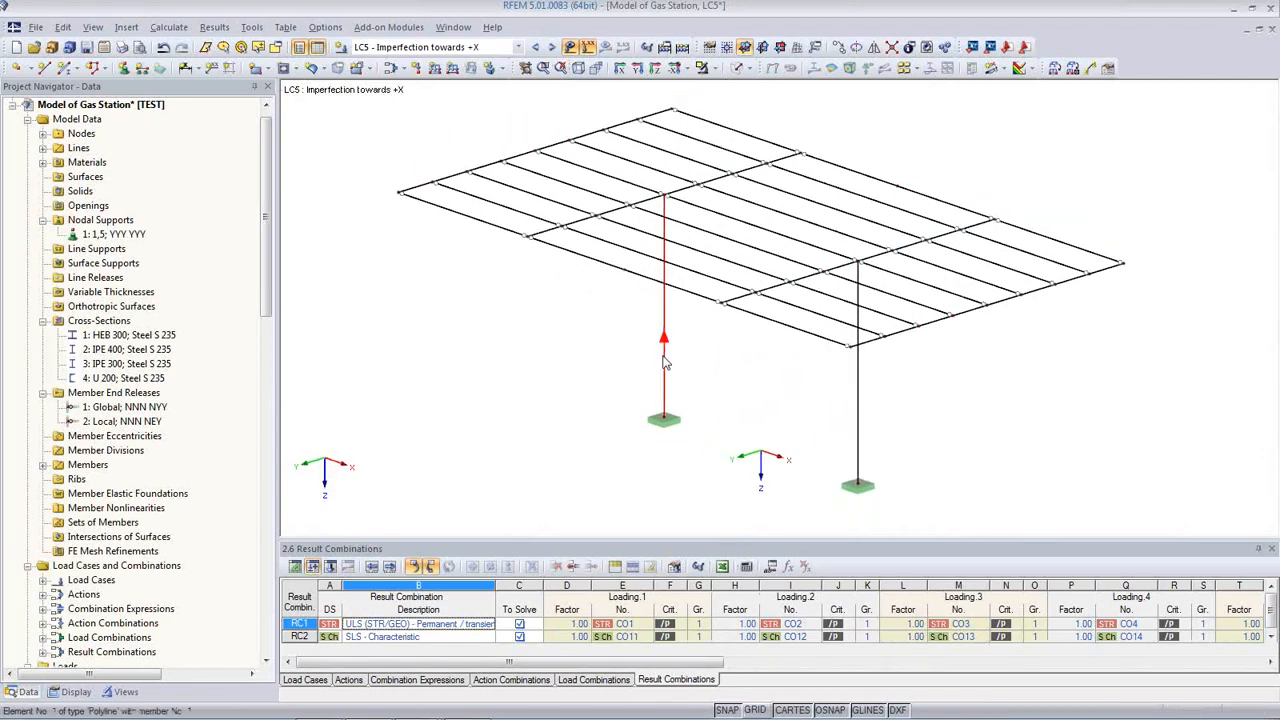
Display the local member axis systems x,y,z on the model
left_click(78, 691)
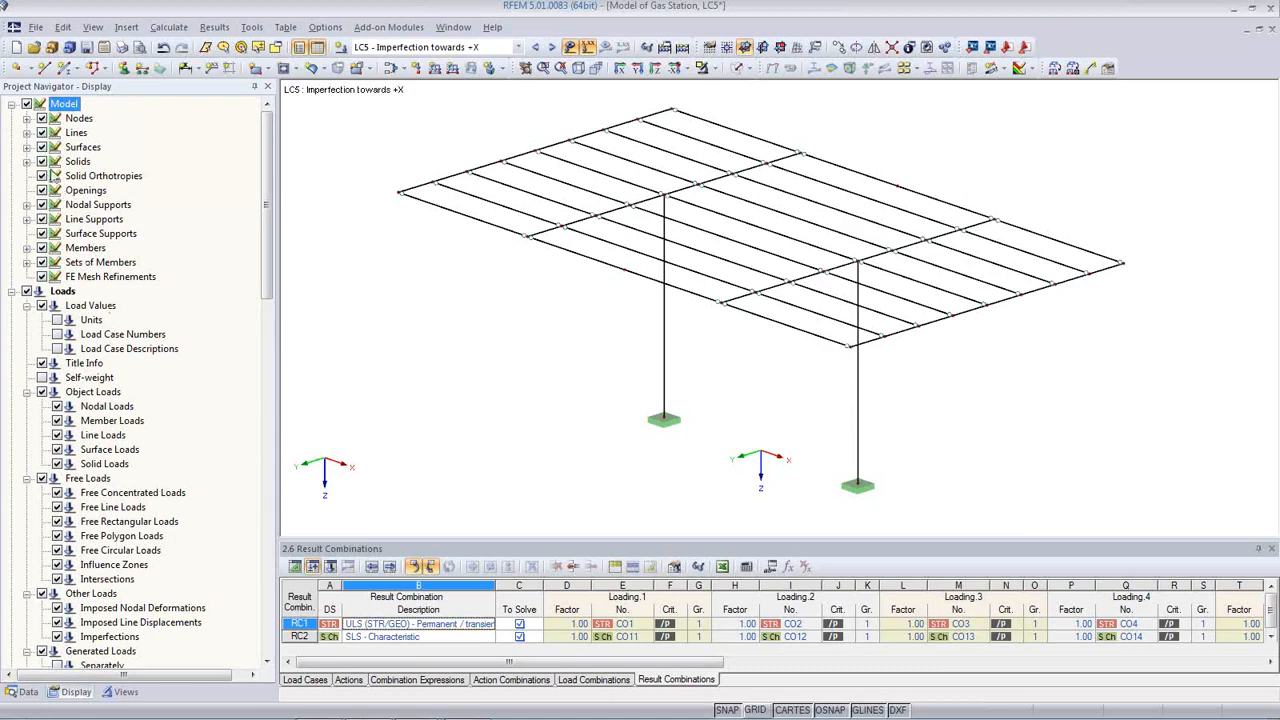
left_click(27, 248)
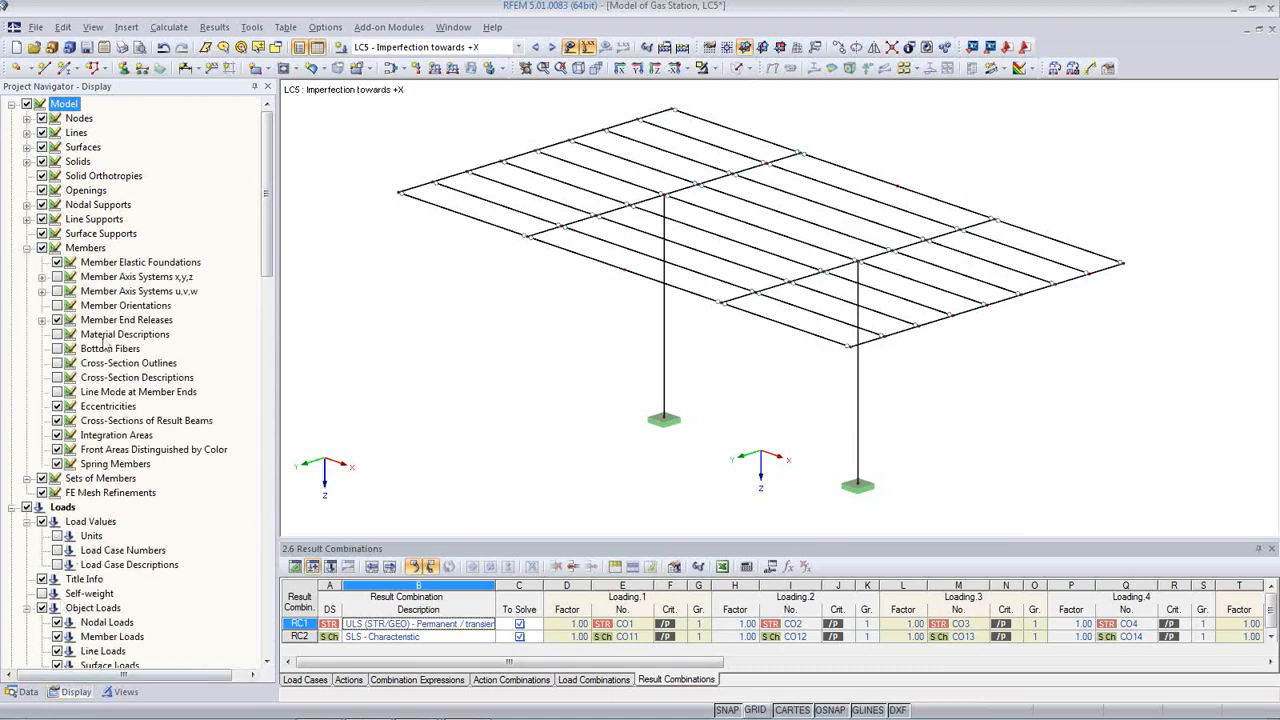
left_click(57, 277)
middle_click_drag(605, 380, 598, 352, "ctrl")
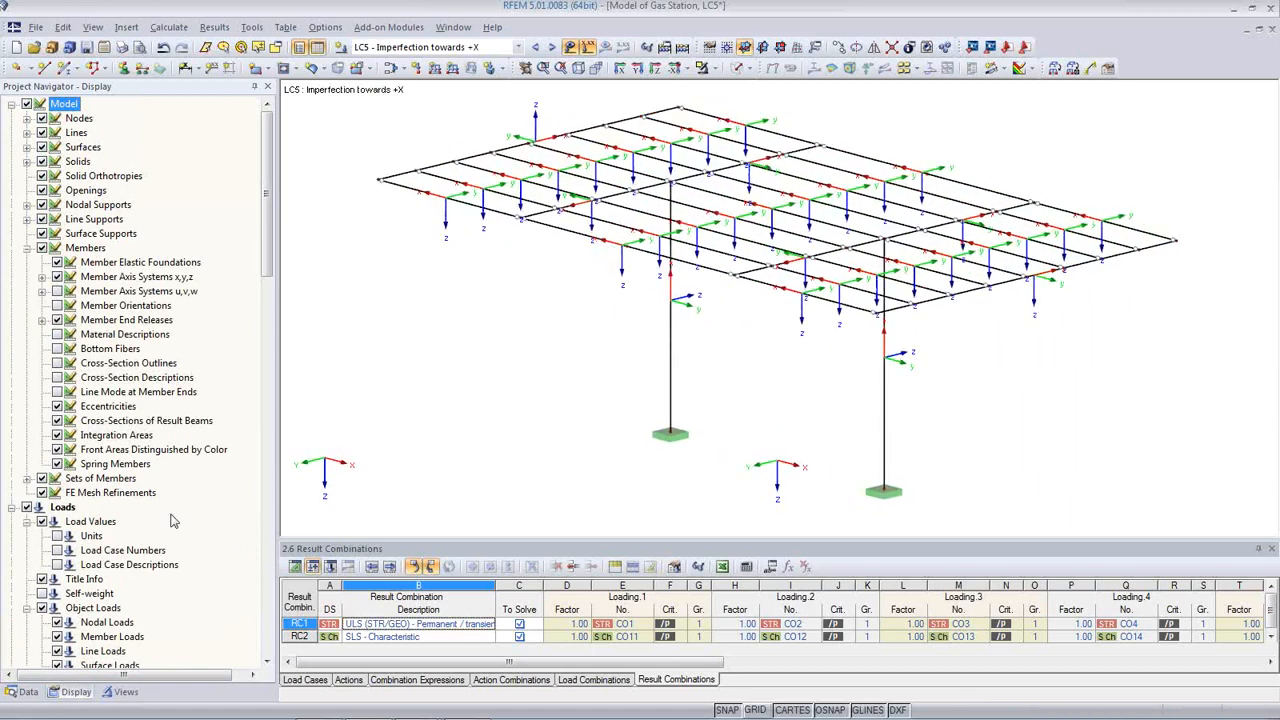
Limit the visible members to those with the HEB 300 cross-section
left_click(124, 692)
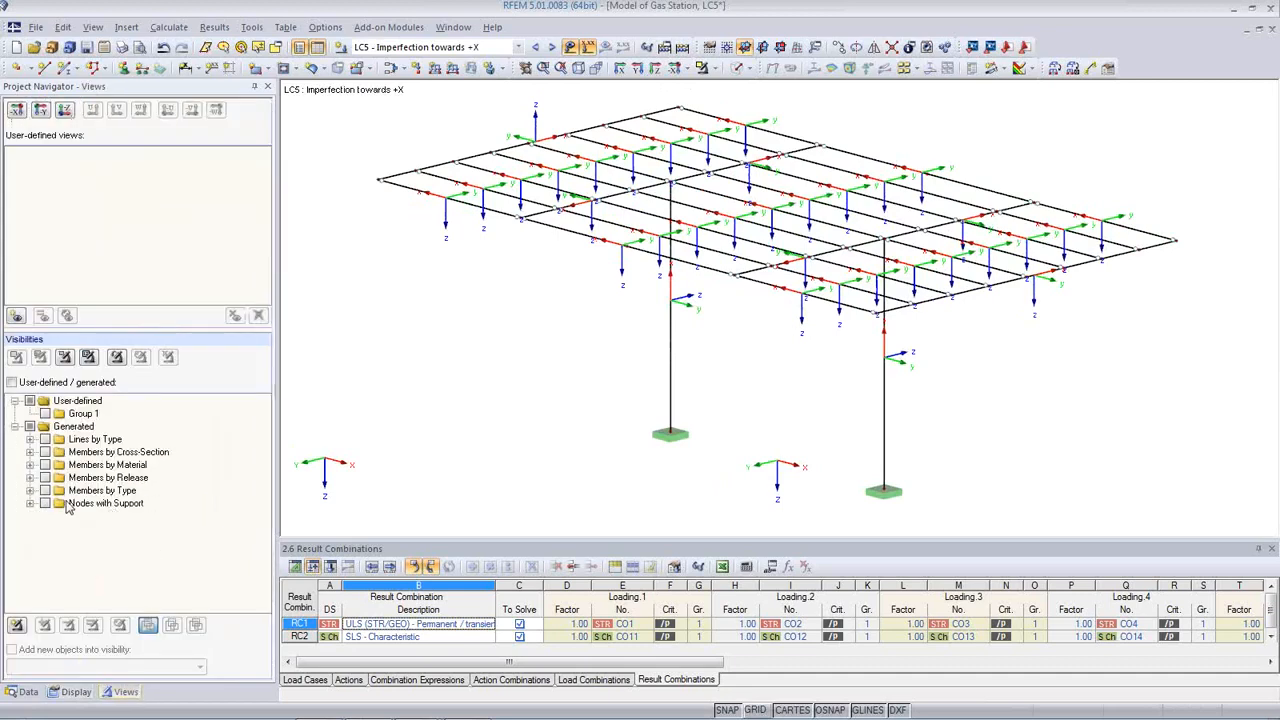
left_click(30, 453)
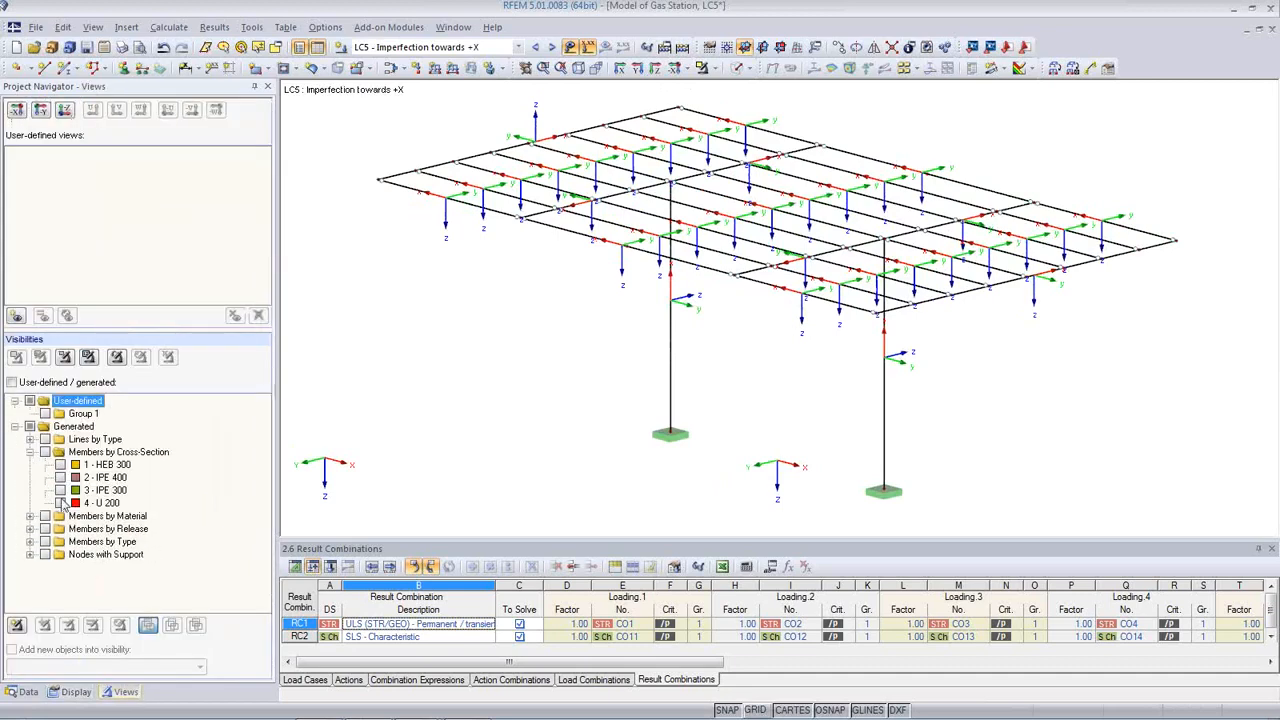
left_click(60, 465)
mouse_move(597, 391)
middle_mouse_down("ctrl")
mouse_move(600, 440)
mouse_move(587, 397)
middle_mouse_up("ctrl")
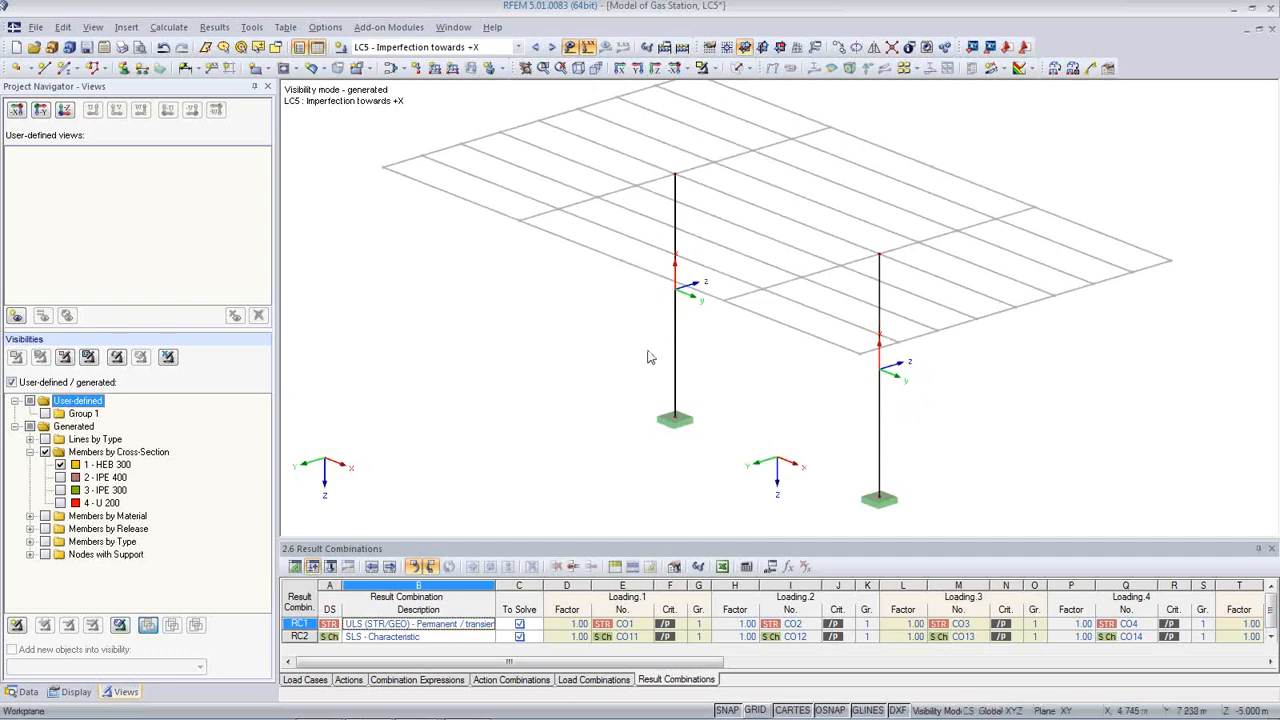
Define a new member imperfection in local axis y with a relative precamber L/w0 of -300
left_click(501, 69)
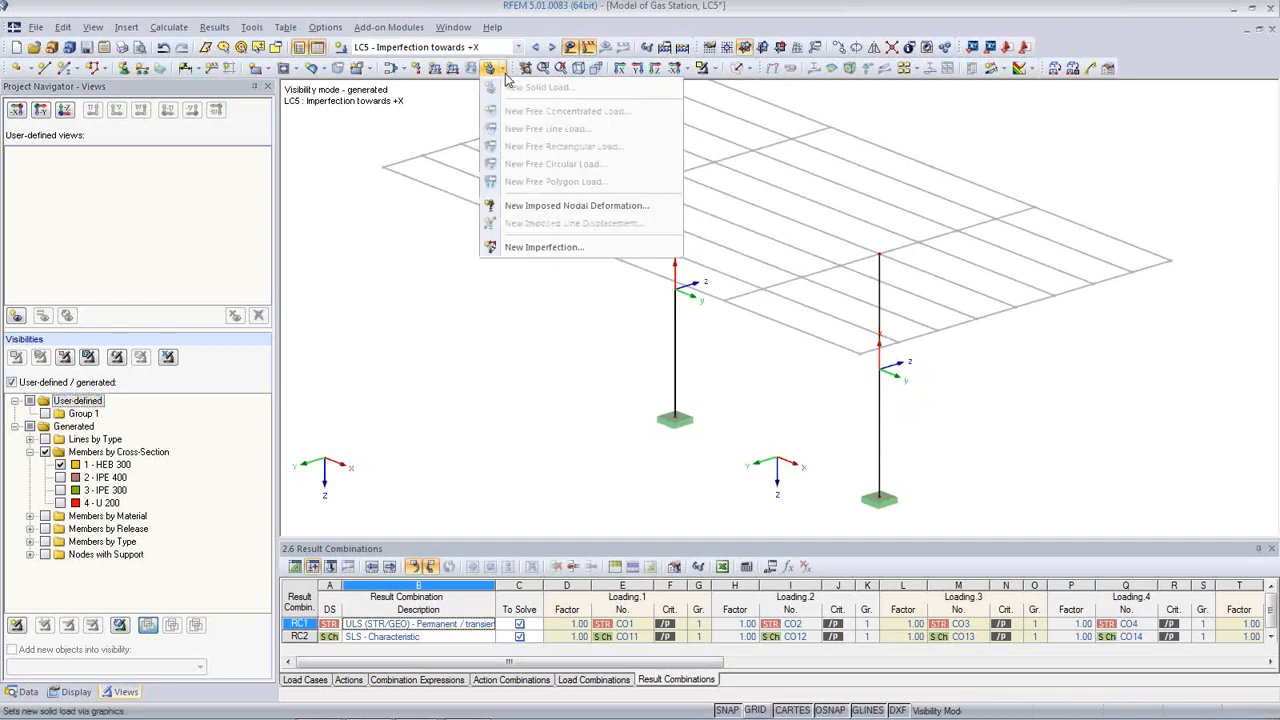
left_click(563, 255)
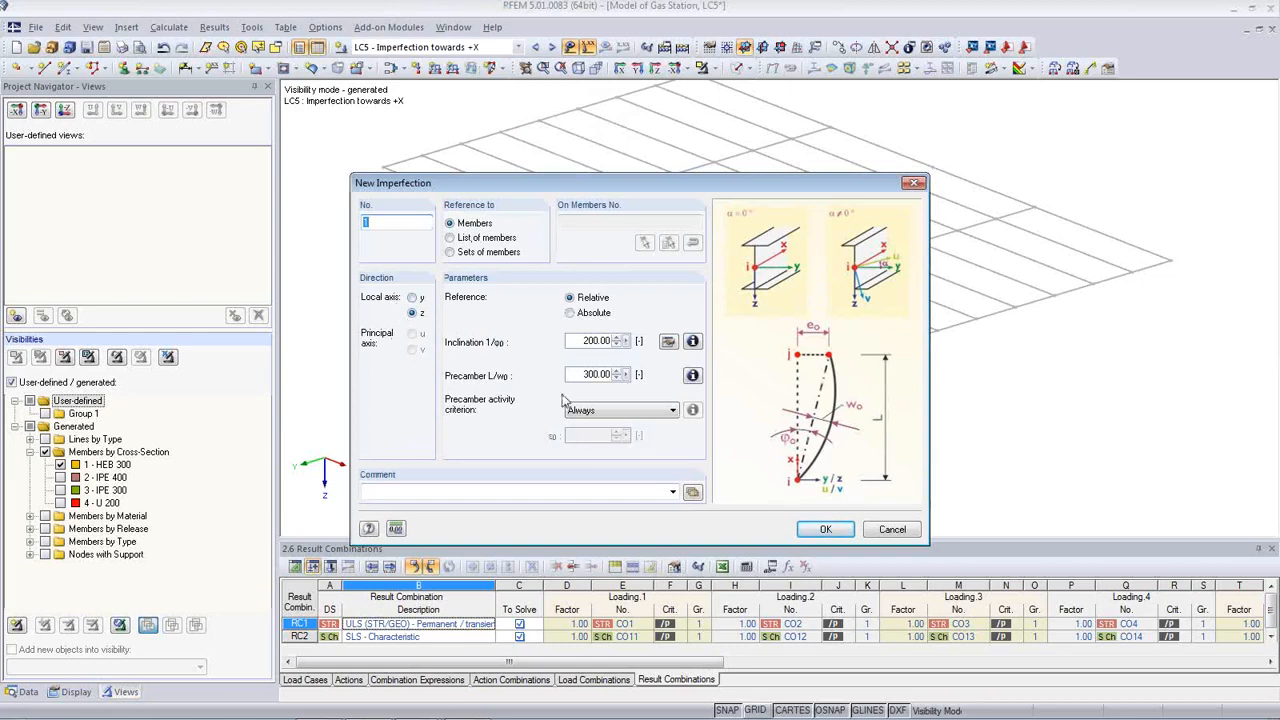
left_click_drag(621, 184, 636, 232)
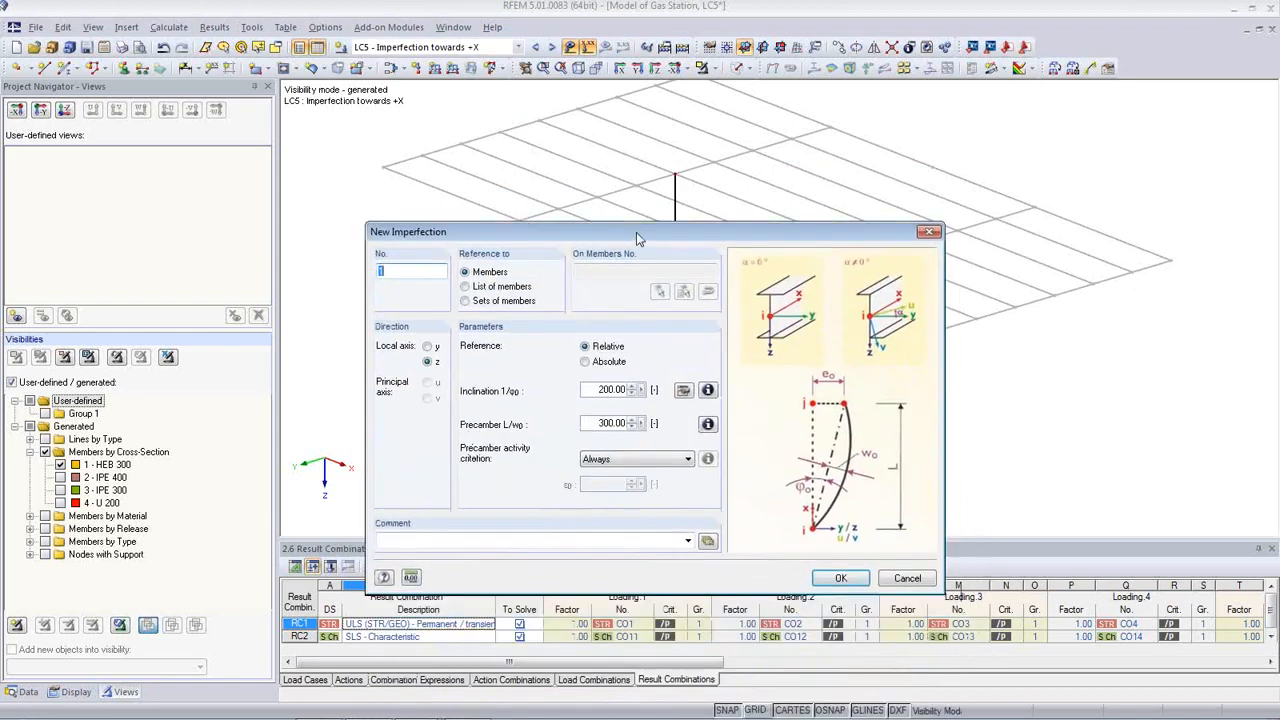
left_click(428, 347)
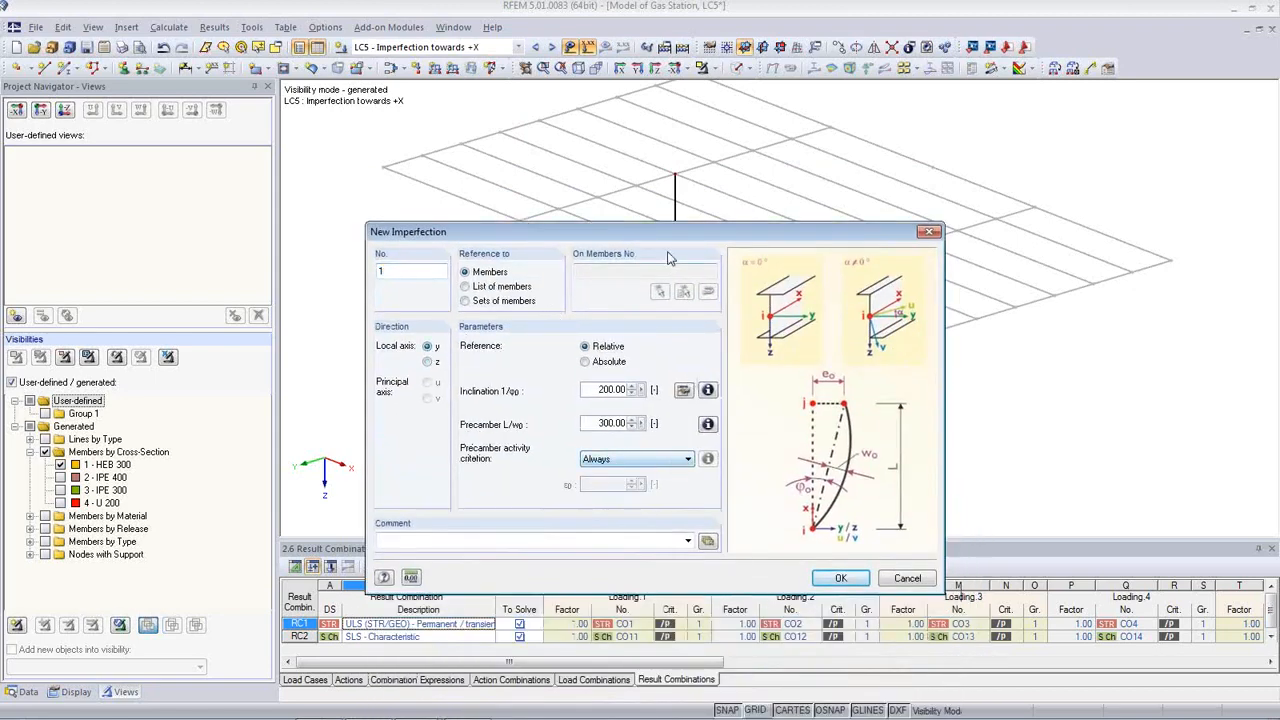
left_click_drag(668, 240, 621, 401)
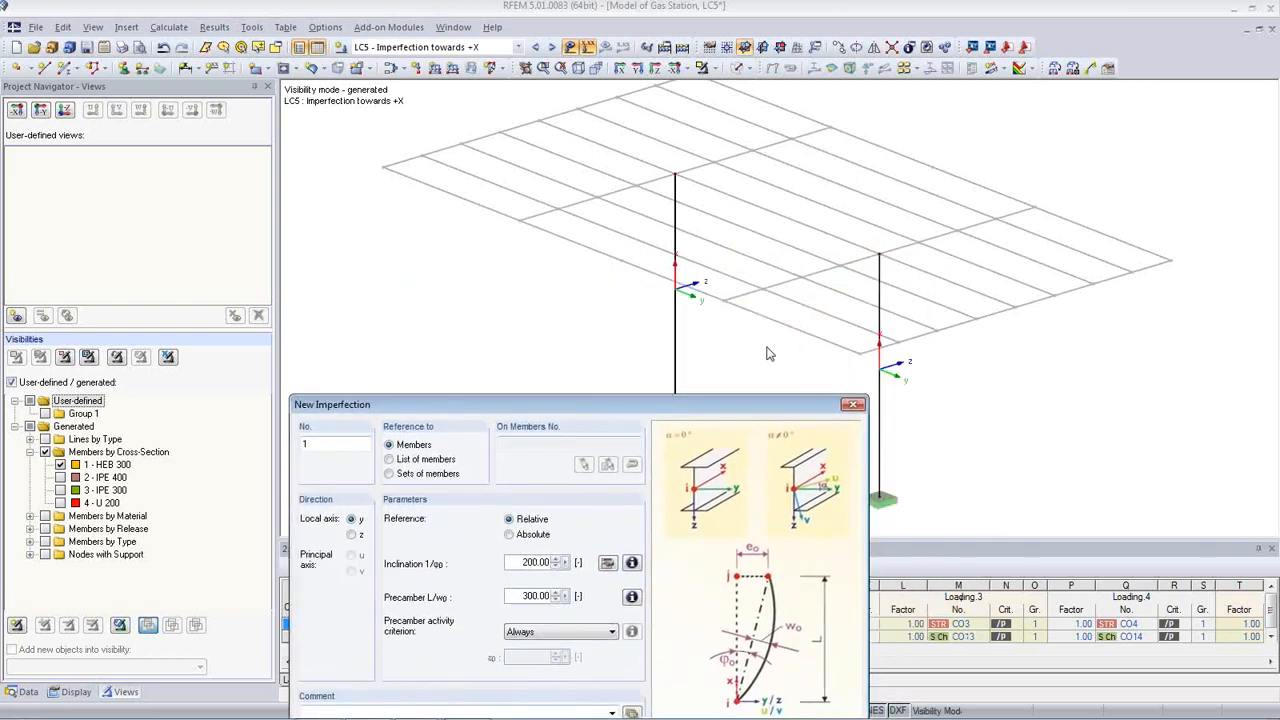
left_click_drag(598, 411, 383, 104)
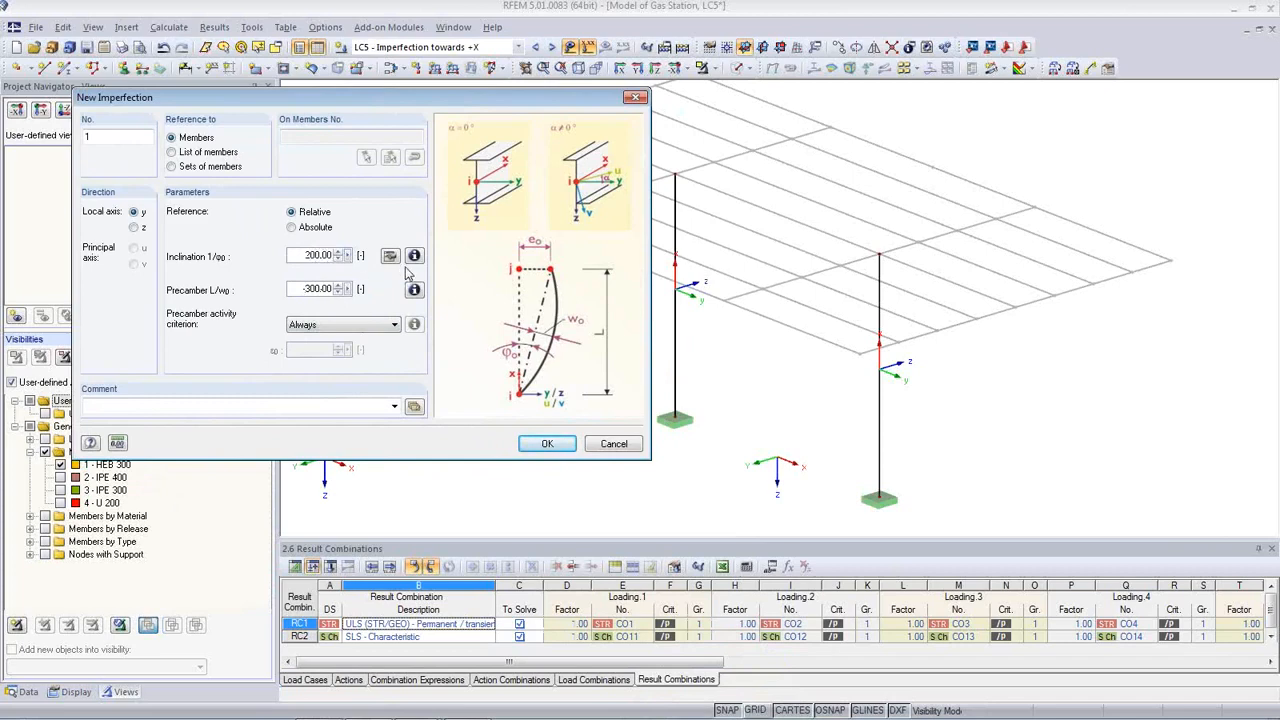
Review the inclination calculation according to EN 1993-1-1:2005-07 (Eurocode 3) without applying it
left_click(390, 256)
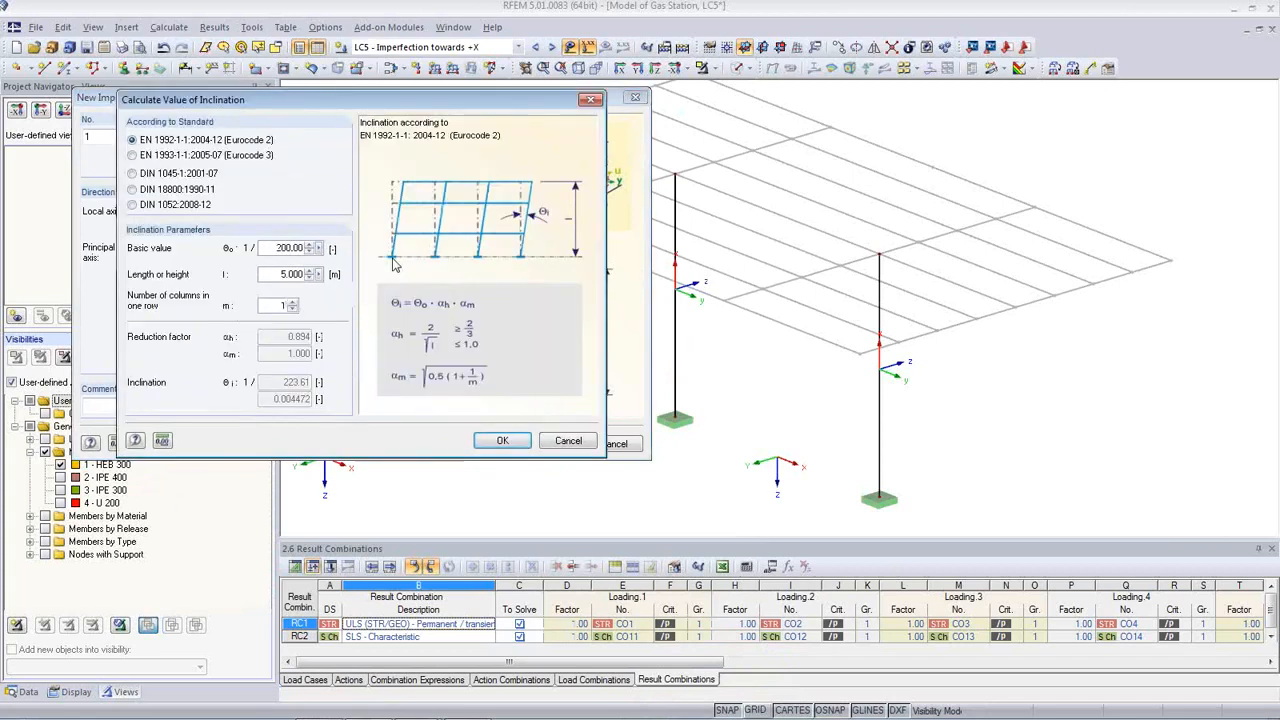
left_click(133, 156)
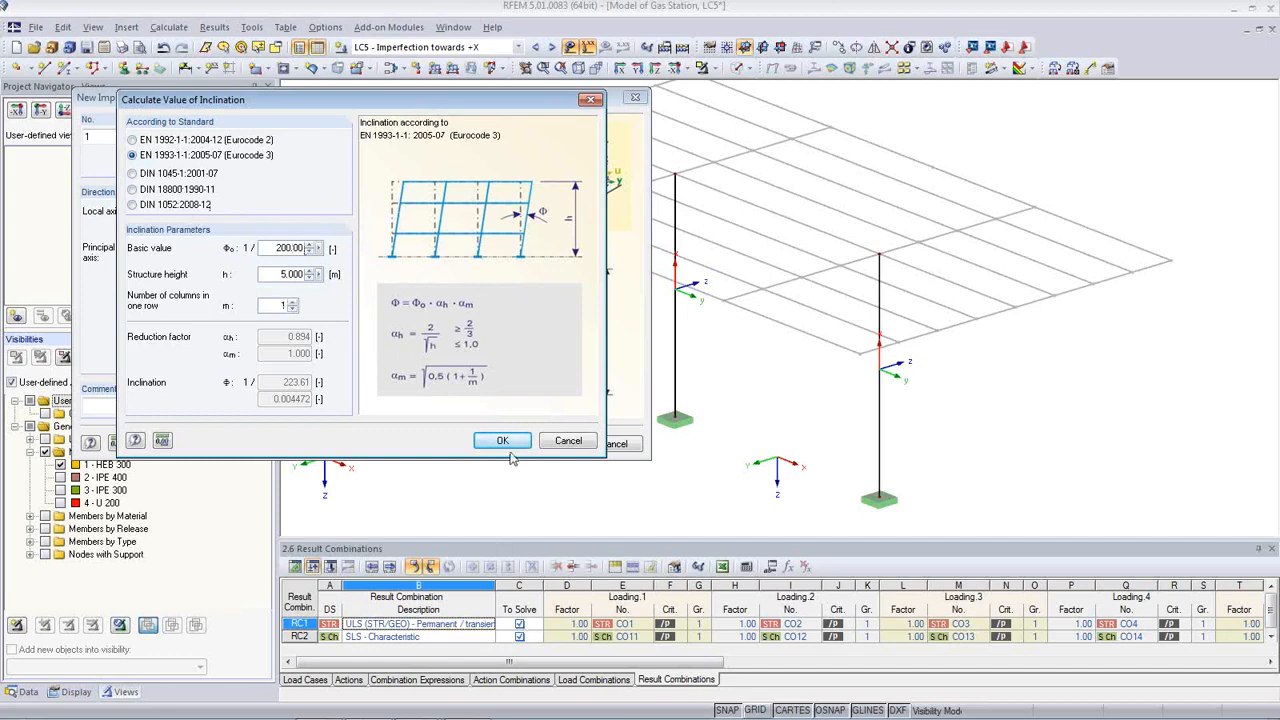
left_click(567, 441)
Assign the local y imperfection with an inclination of 1/200 to both HEB 300 columns in LC5
left_click_drag(302, 257, 358, 258)
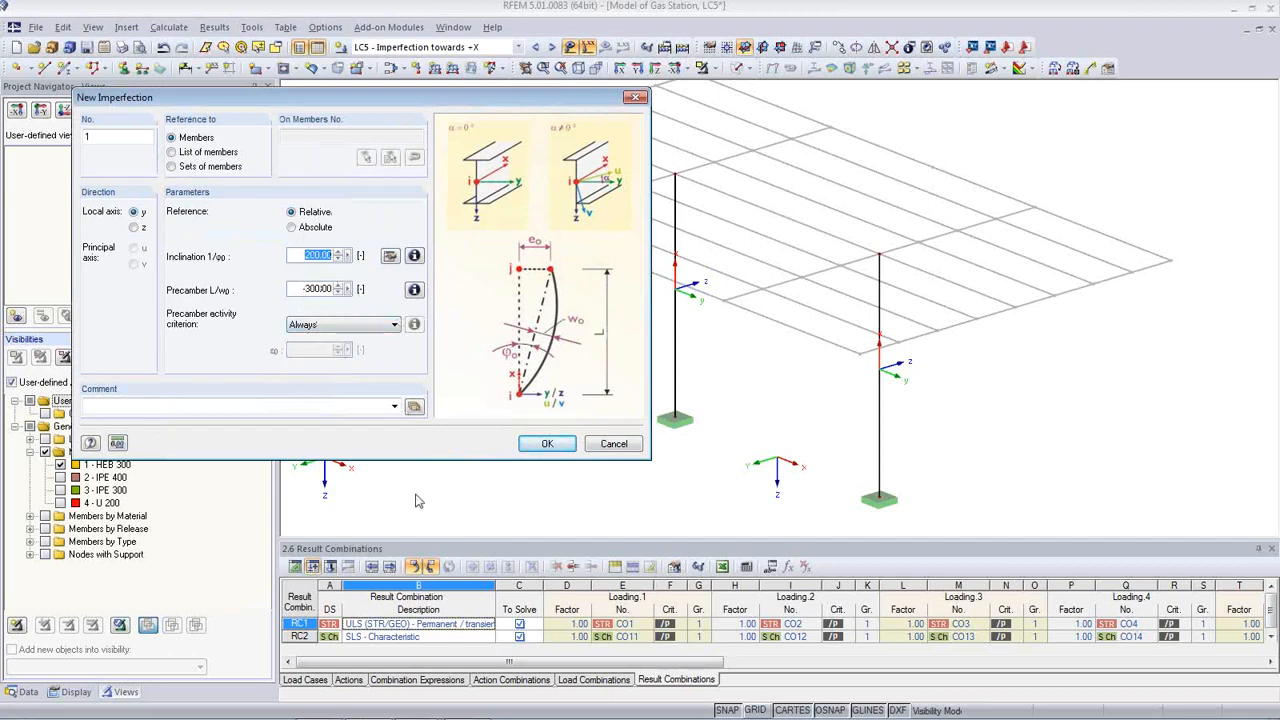
left_click(548, 445)
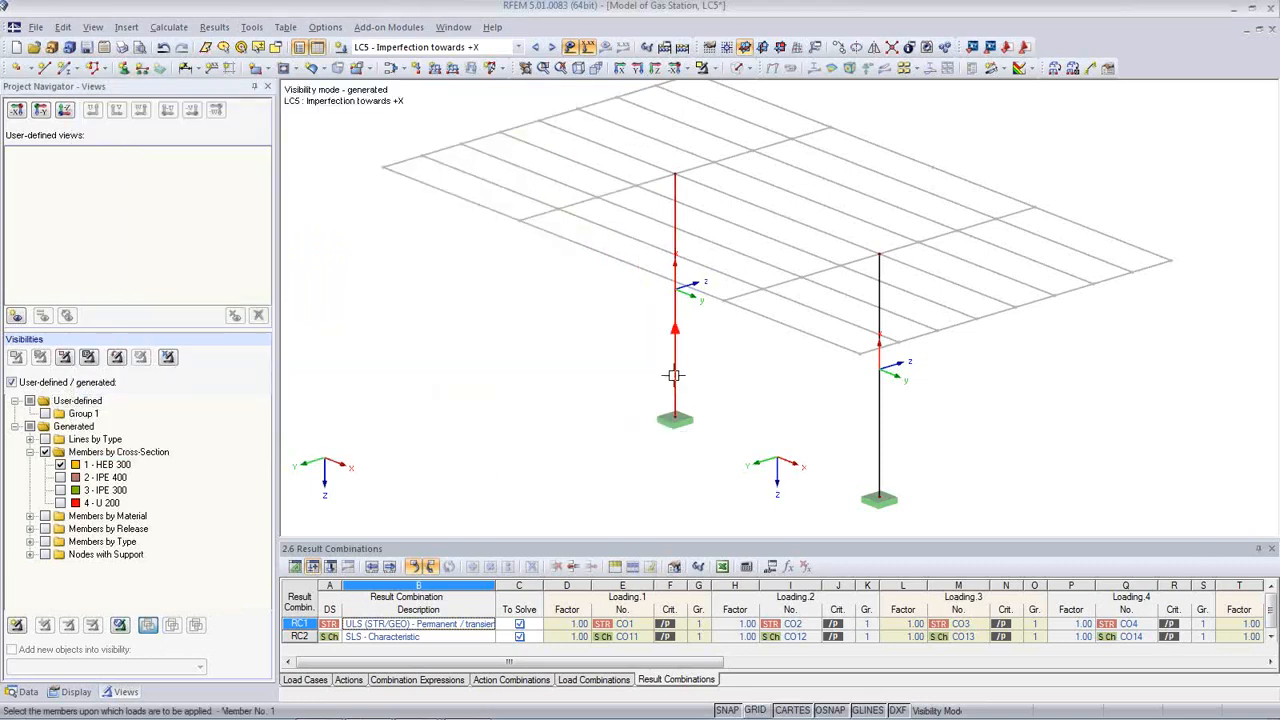
left_click(878, 432)
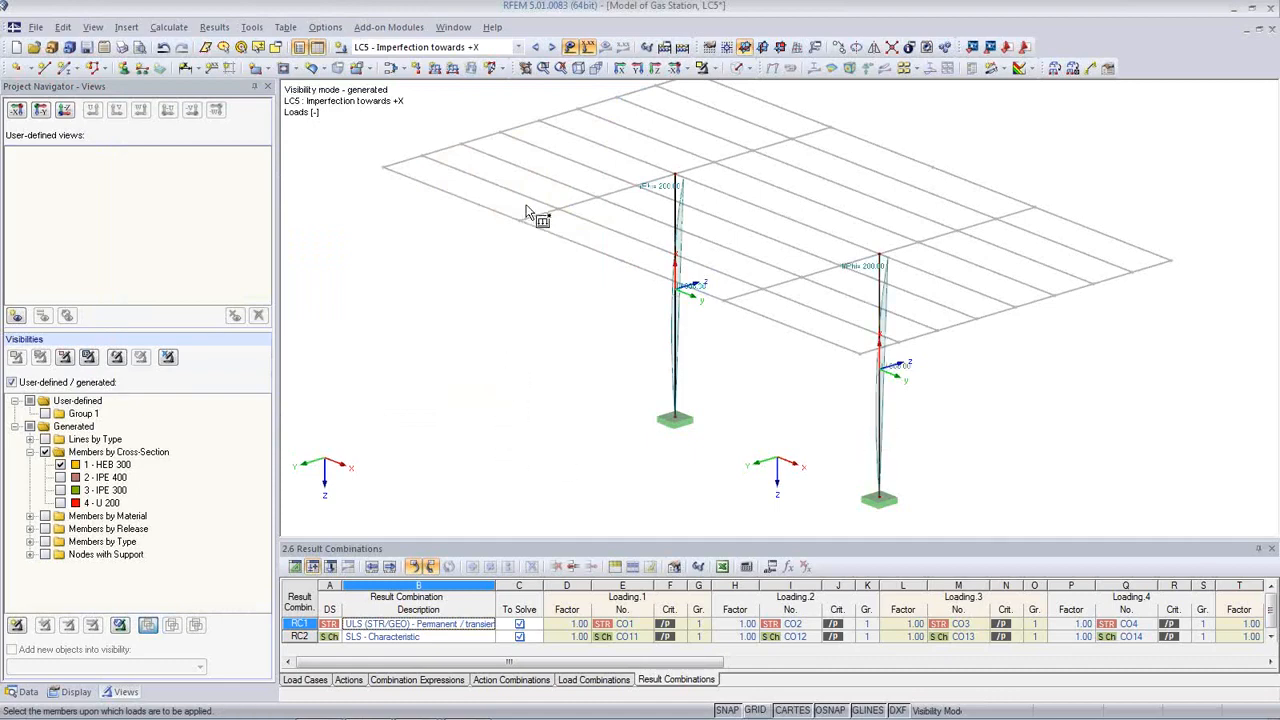
key("Escape")
In LC6 - Imperfection towards -Y, apply an imperfection in local axis z with inclination 1/200 and precamber -300 to both columns
left_click(551, 47)
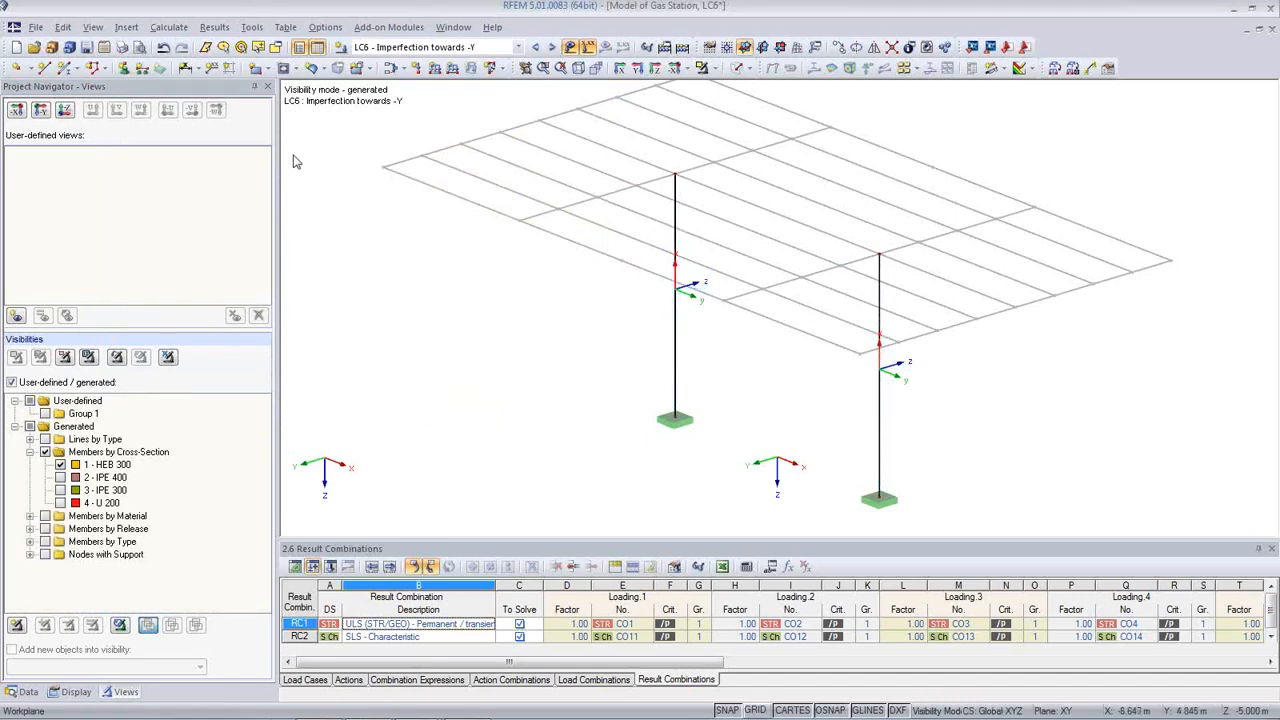
left_click(490, 67)
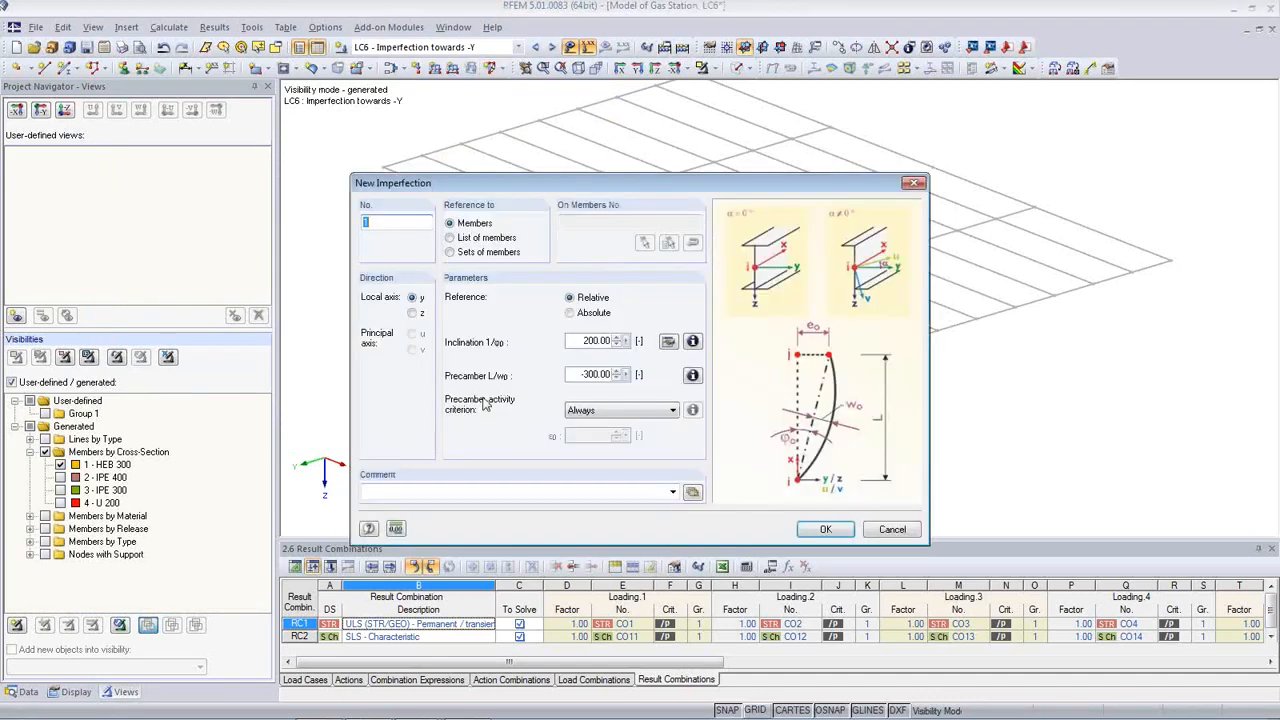
left_click_drag(630, 197, 318, 202)
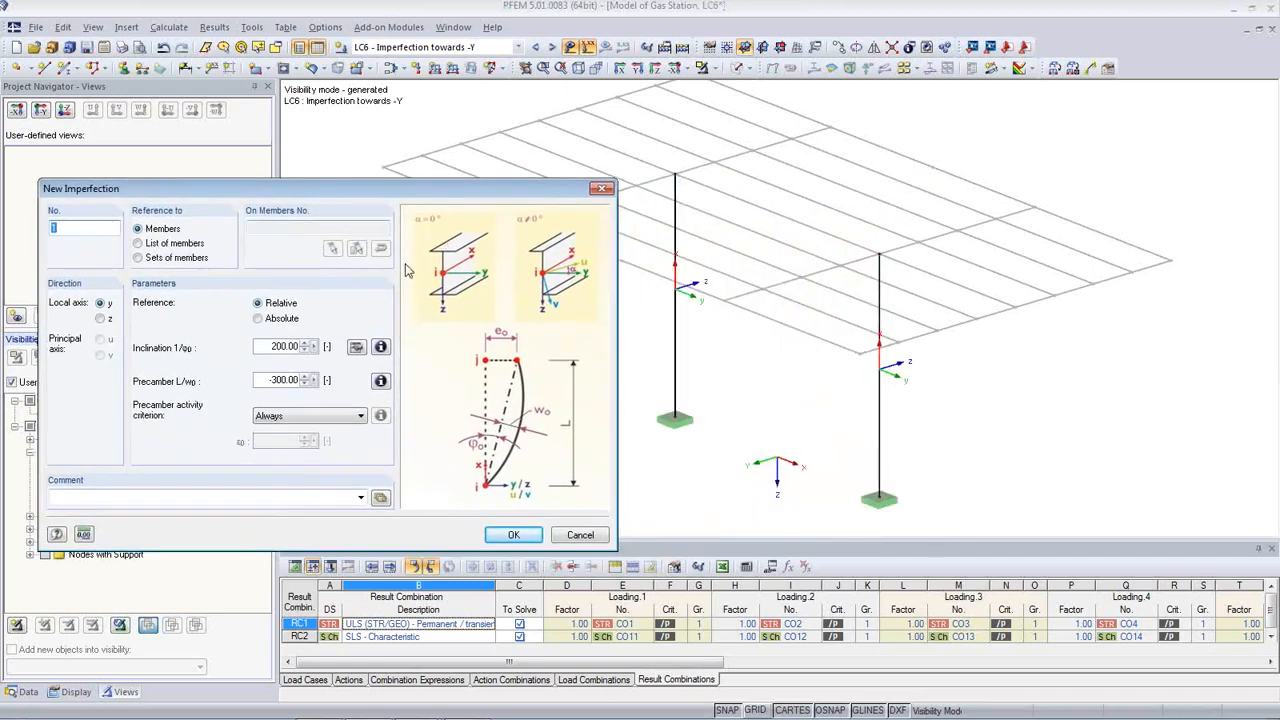
left_click(100, 319)
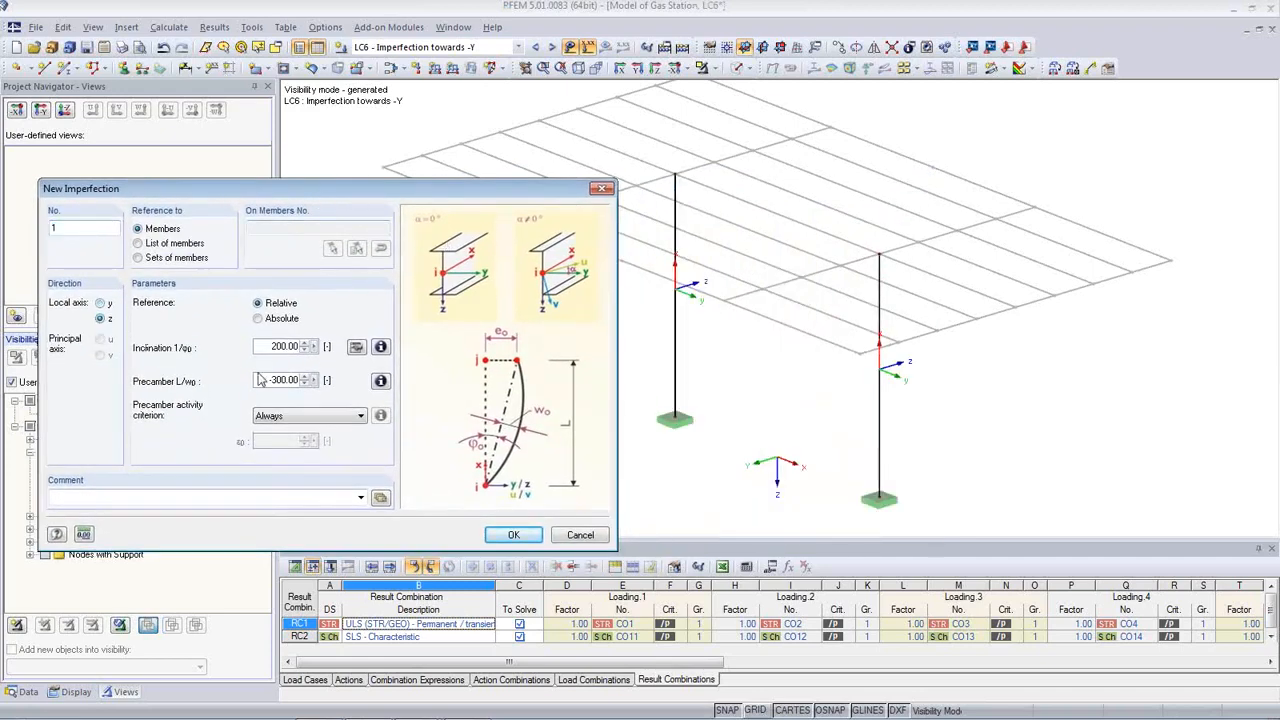
left_click(513, 536)
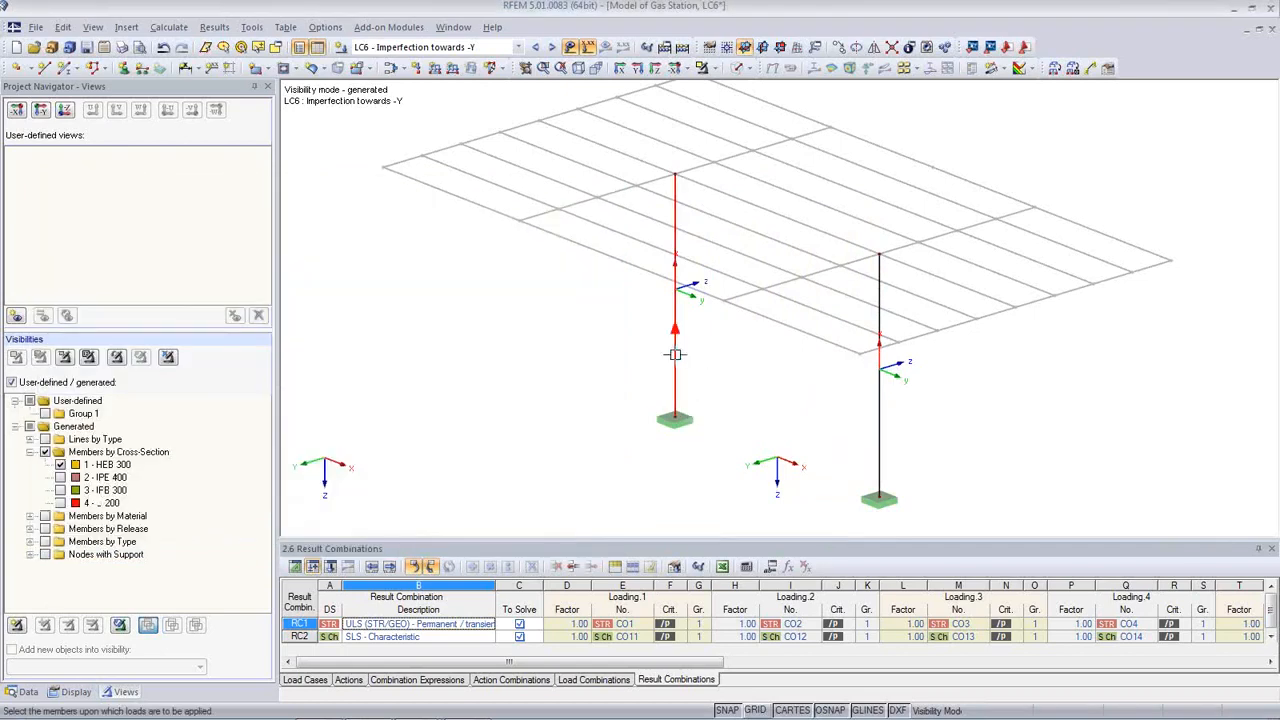
left_click(880, 448)
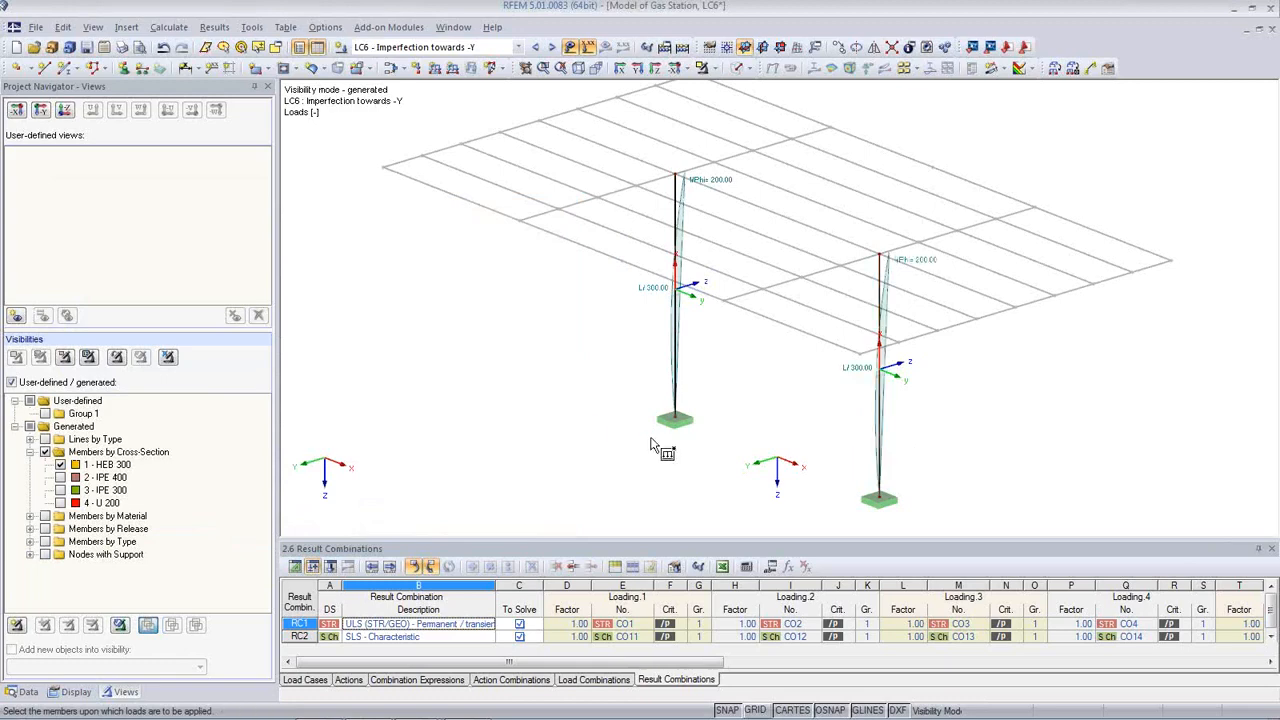
Save the gas station model and calculate all load cases and combinations
middle_click_drag(704, 404, 503, 357, "ctrl")
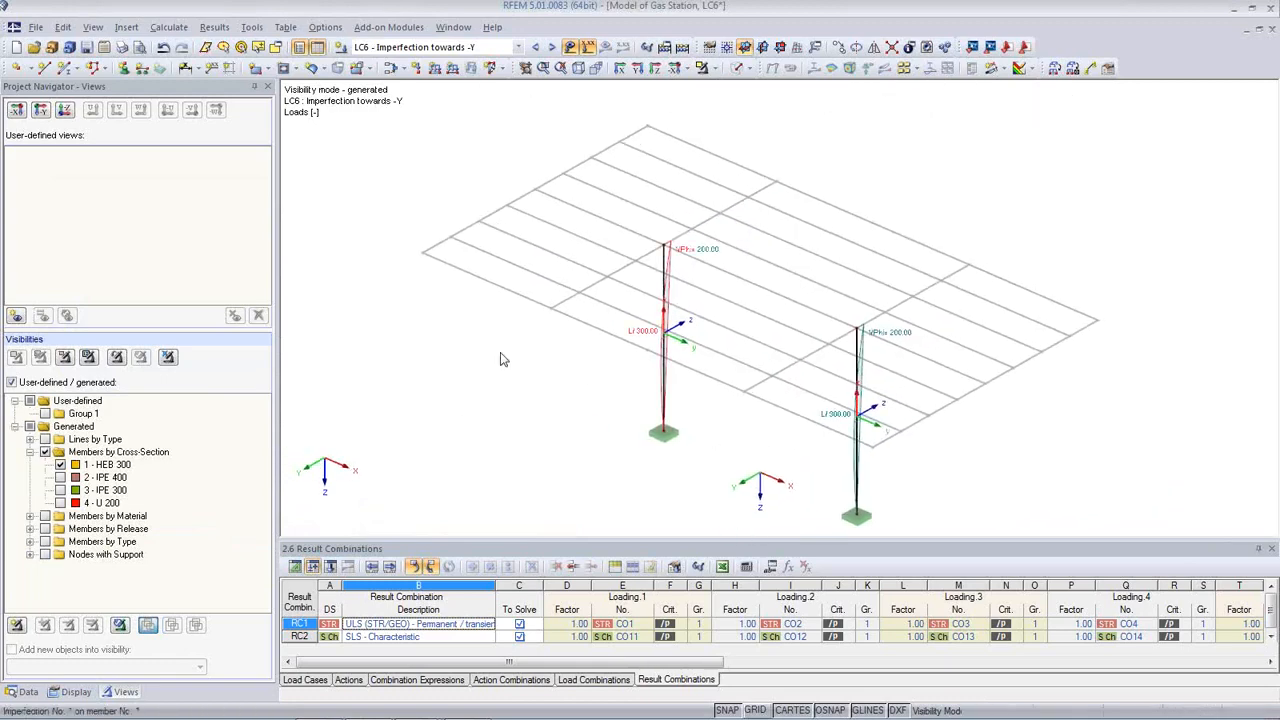
left_click(86, 47)
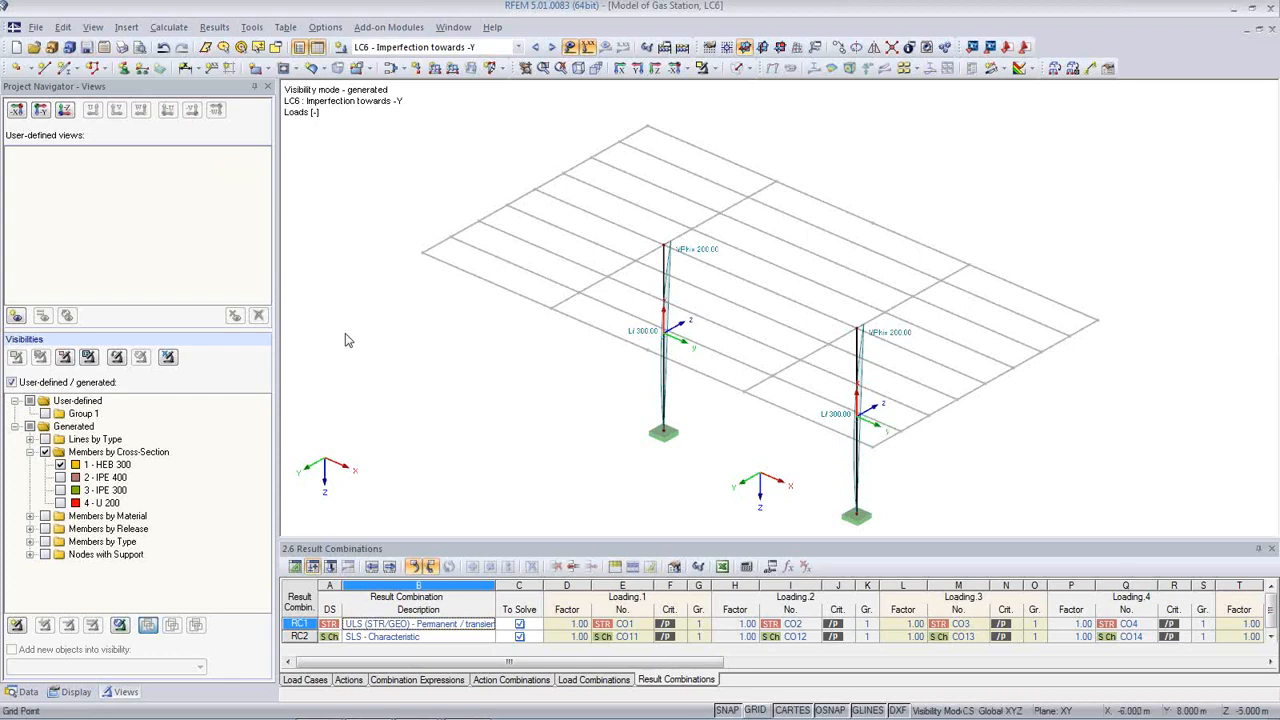
left_click(170, 27)
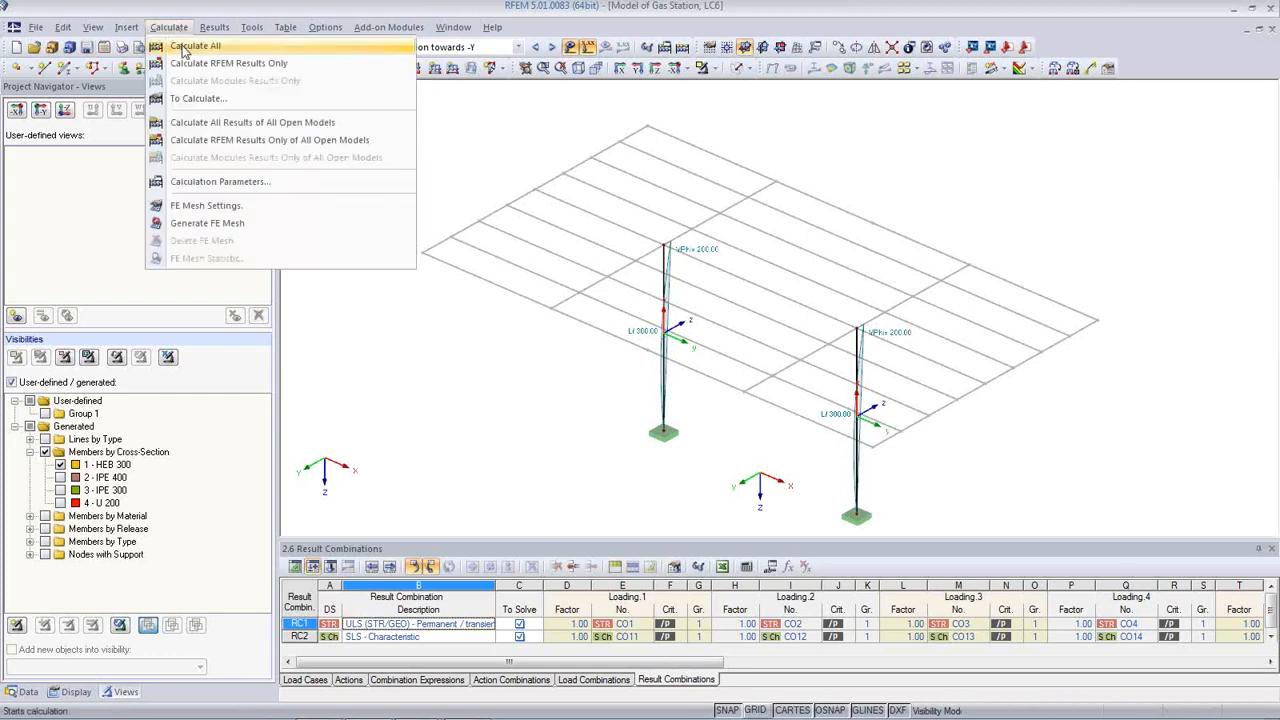
left_click(183, 48)
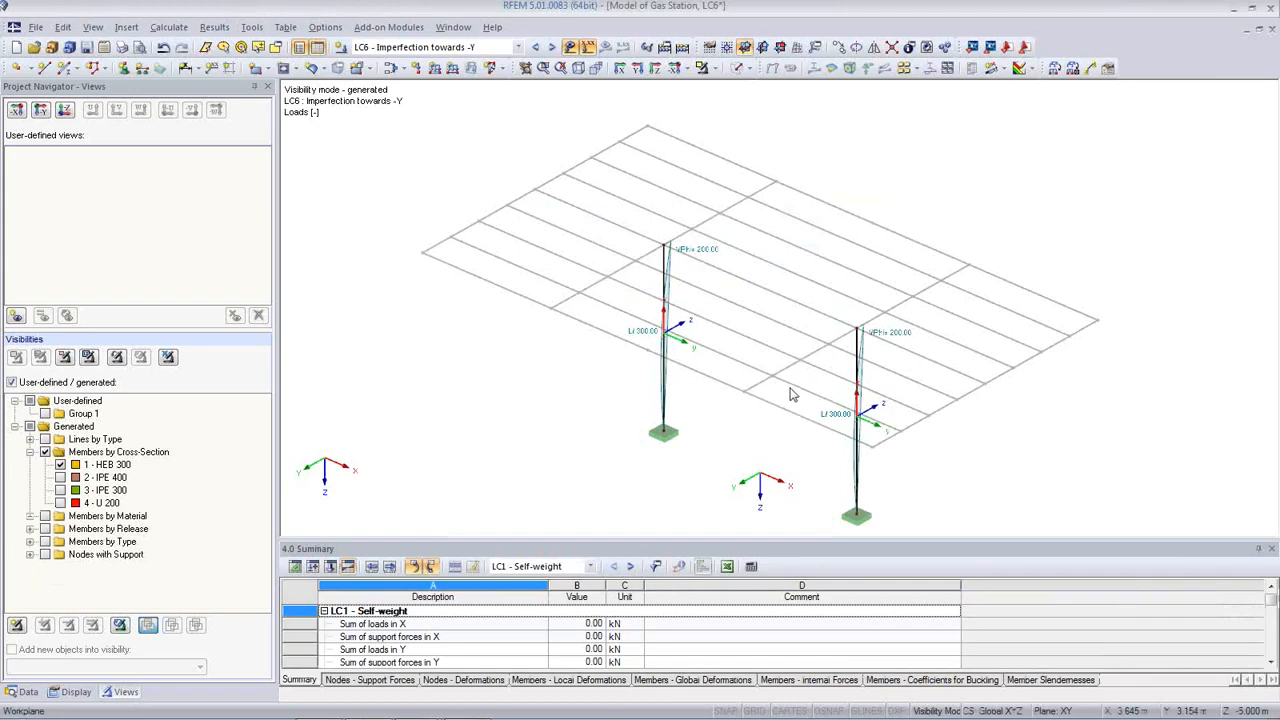
Make LC1 - Self-weight the current load case and cancel the visibility mode to show the whole model
left_click(518, 47)
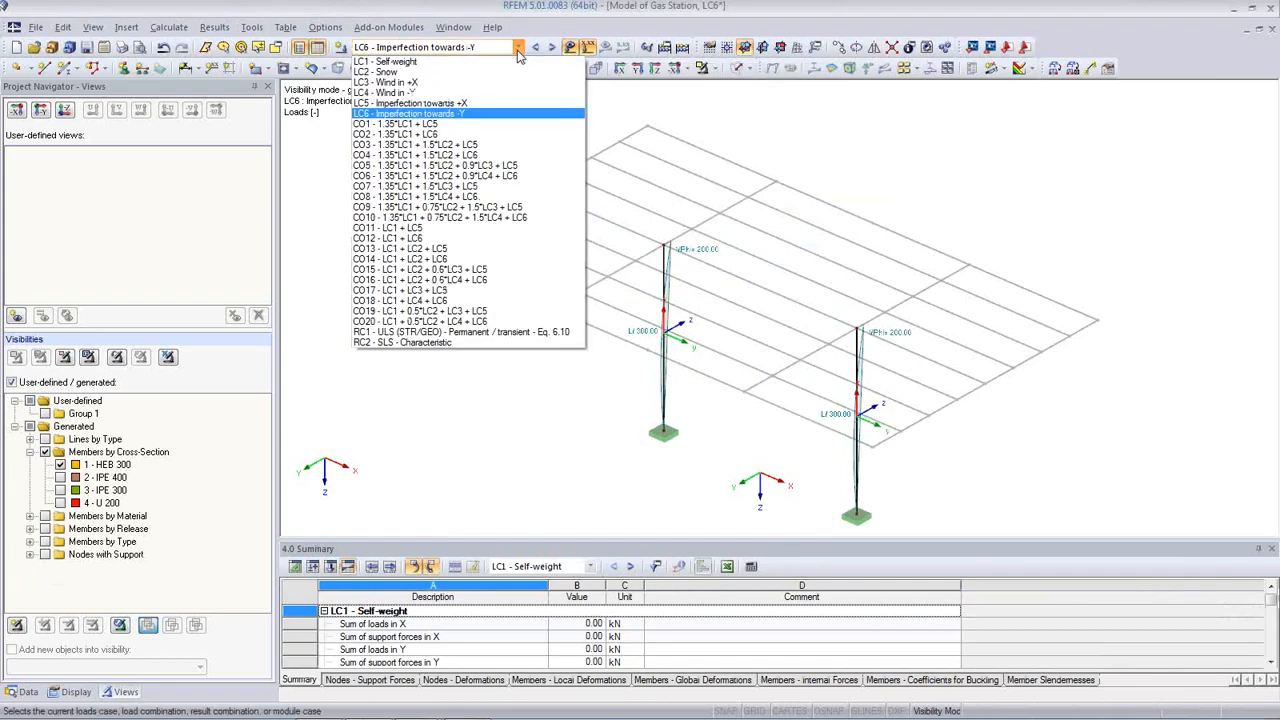
left_click(390, 61)
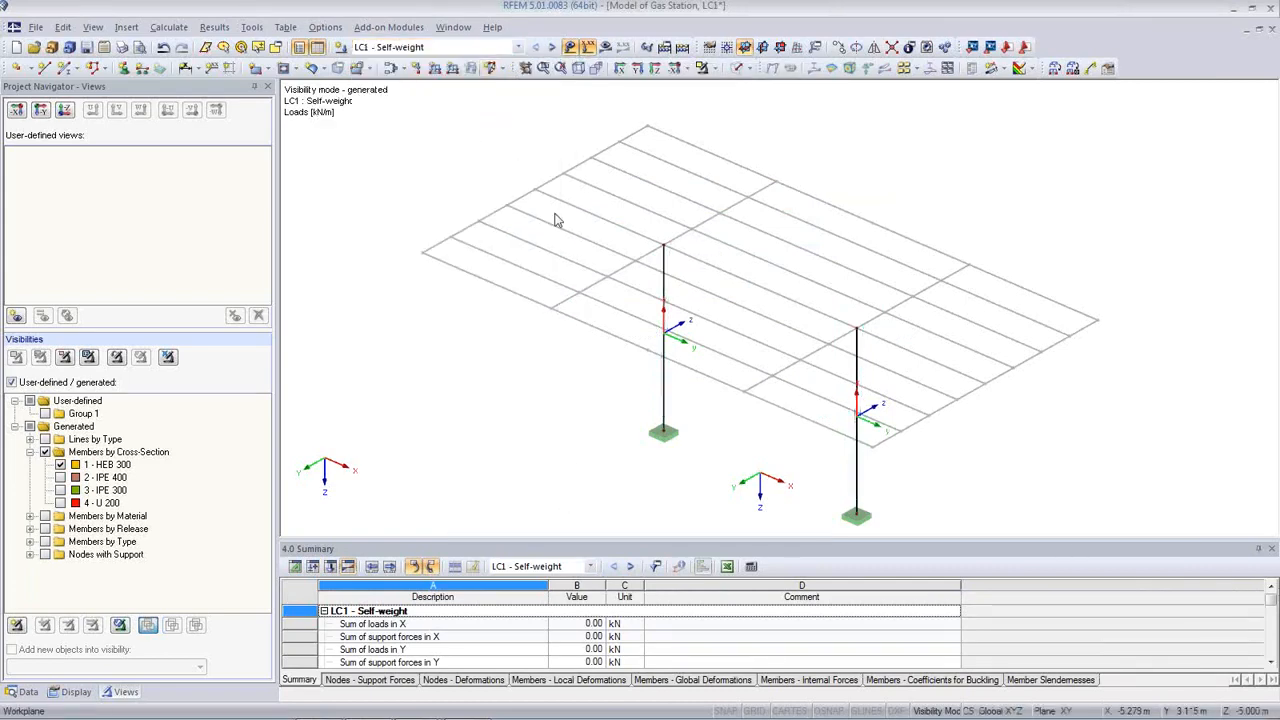
left_click(169, 359)
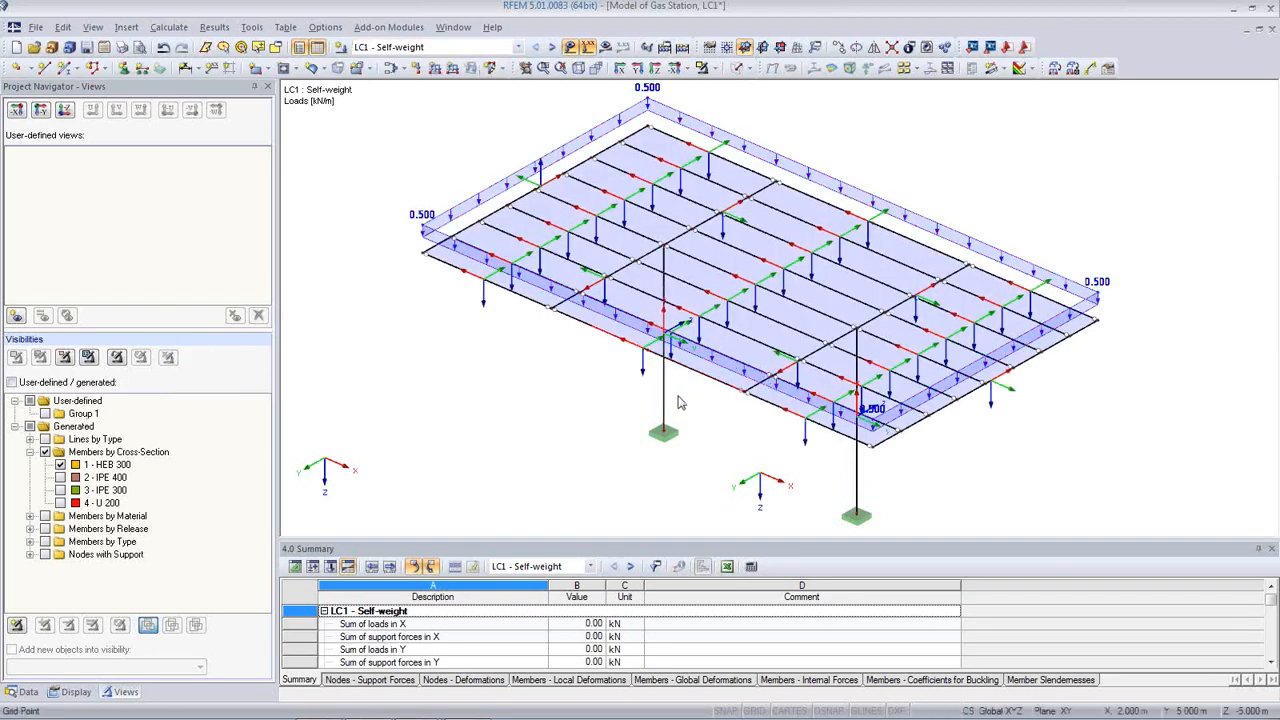
Hide the member axis systems x,y,z and the loads in the model view
left_click(68, 692)
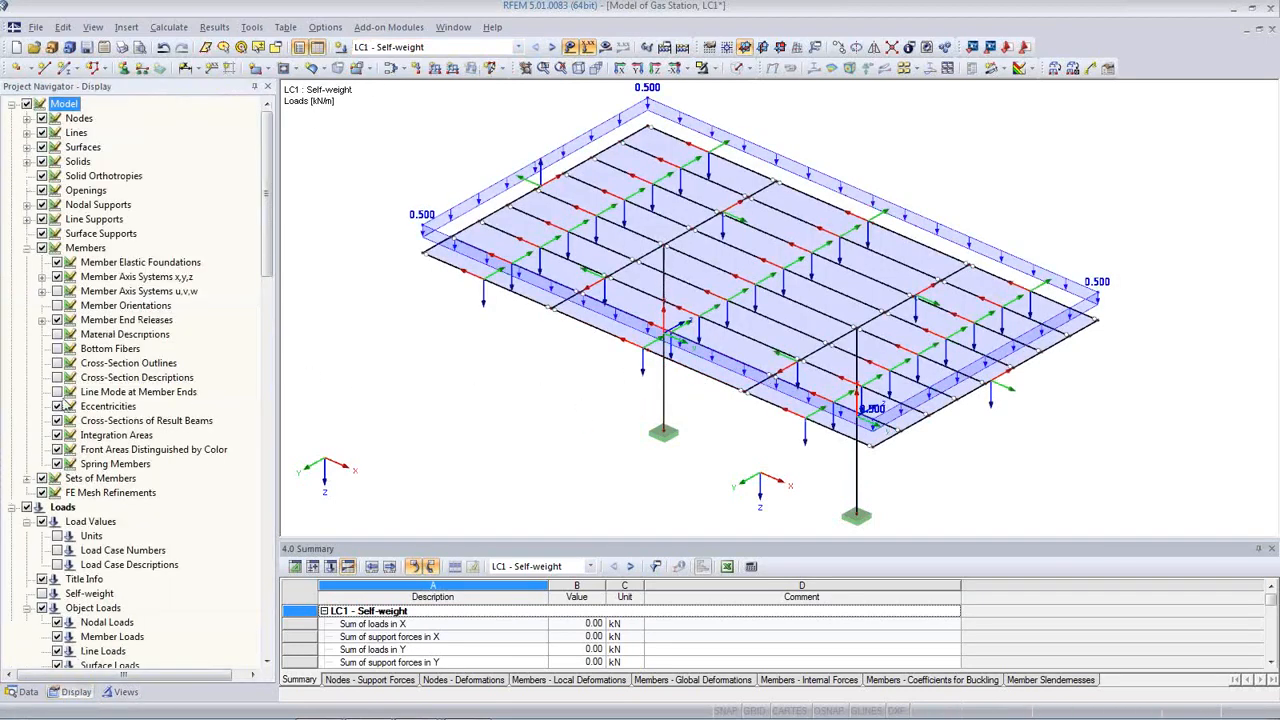
left_click(58, 321)
left_click(57, 277)
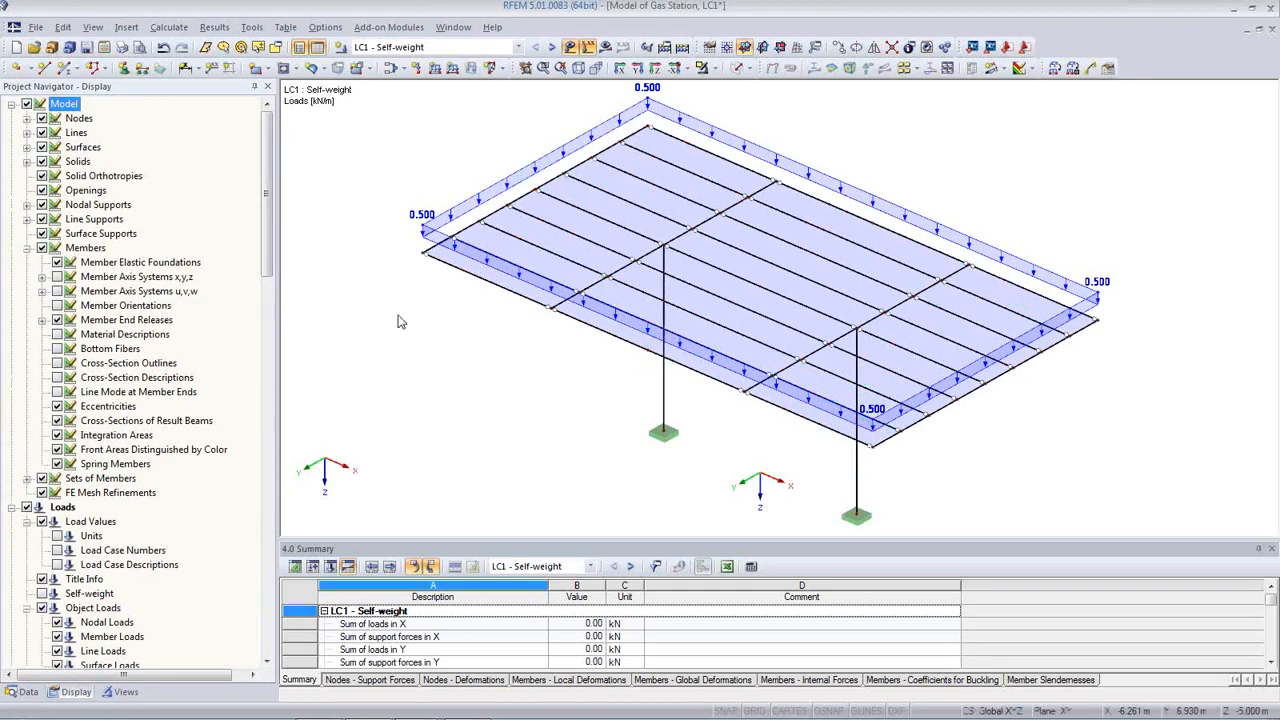
left_click(570, 47)
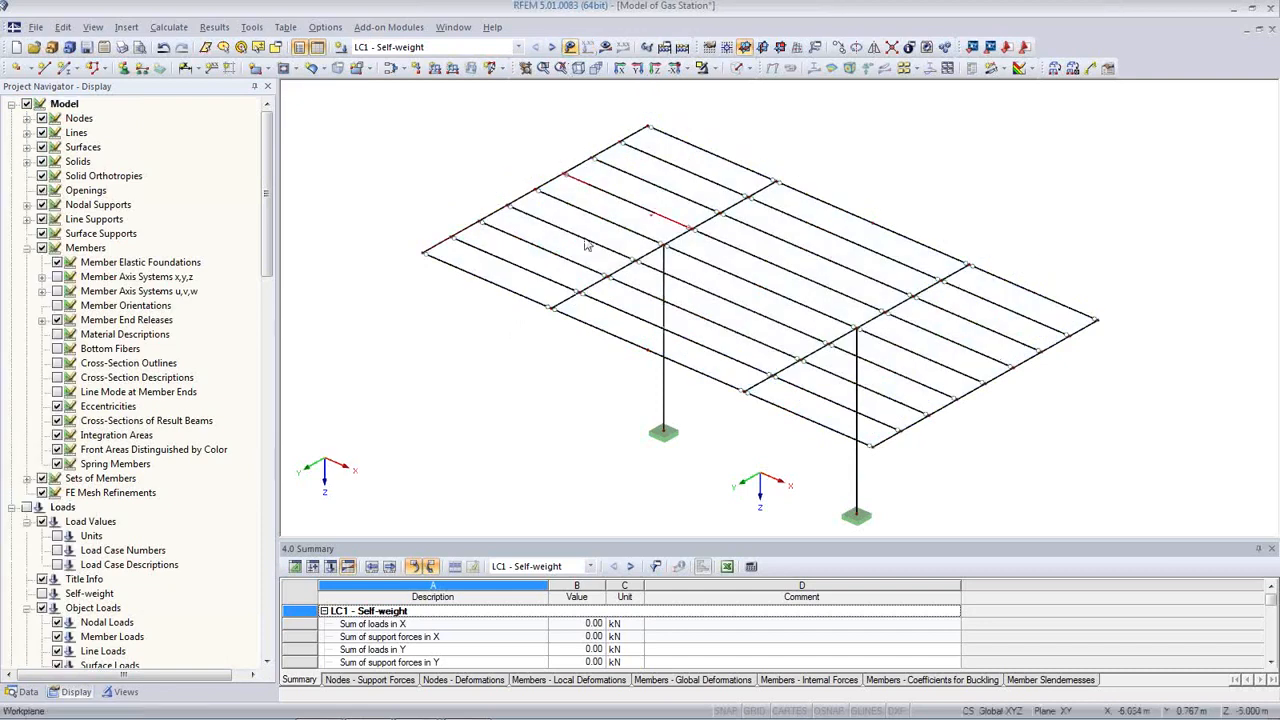
Show the calculation results of LC1 as global deformations u
left_click(606, 48)
middle_click_drag(667, 385, 430, 330, "ctrl")
left_click(790, 68)
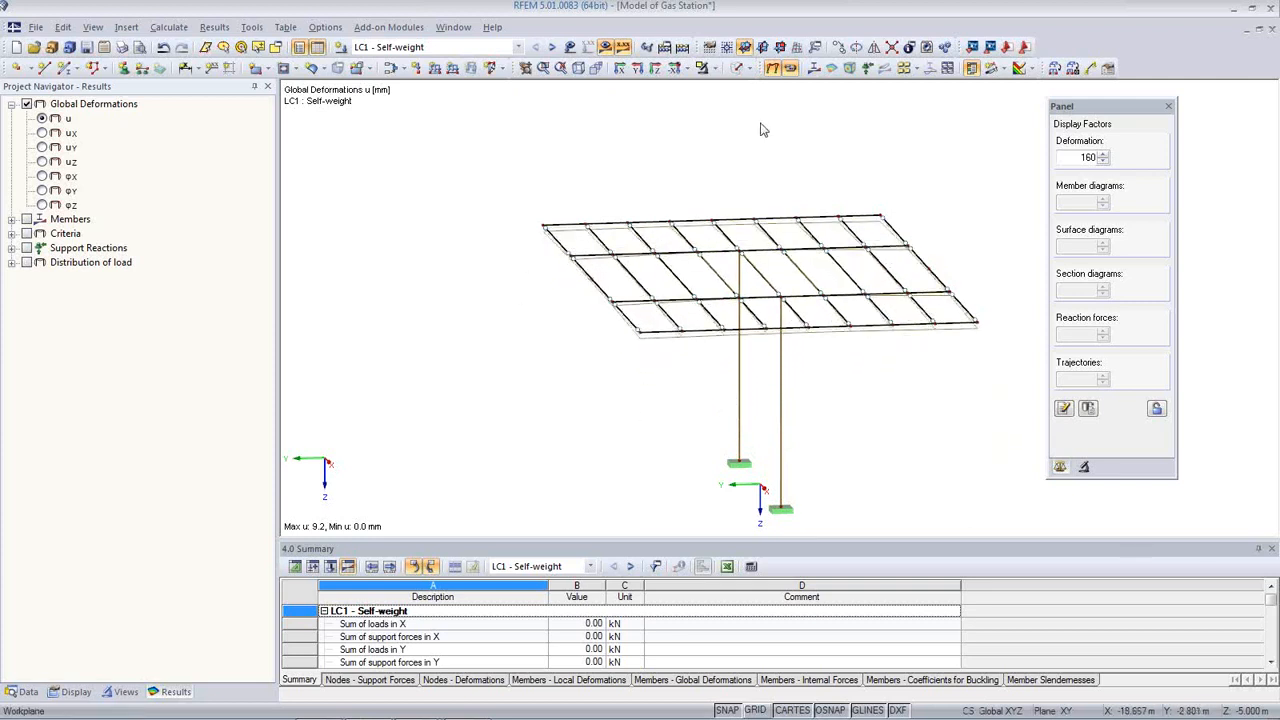
Display the member internal forces of LC1, checking Mz briefly and returning to the bending moment My
left_click(813, 68)
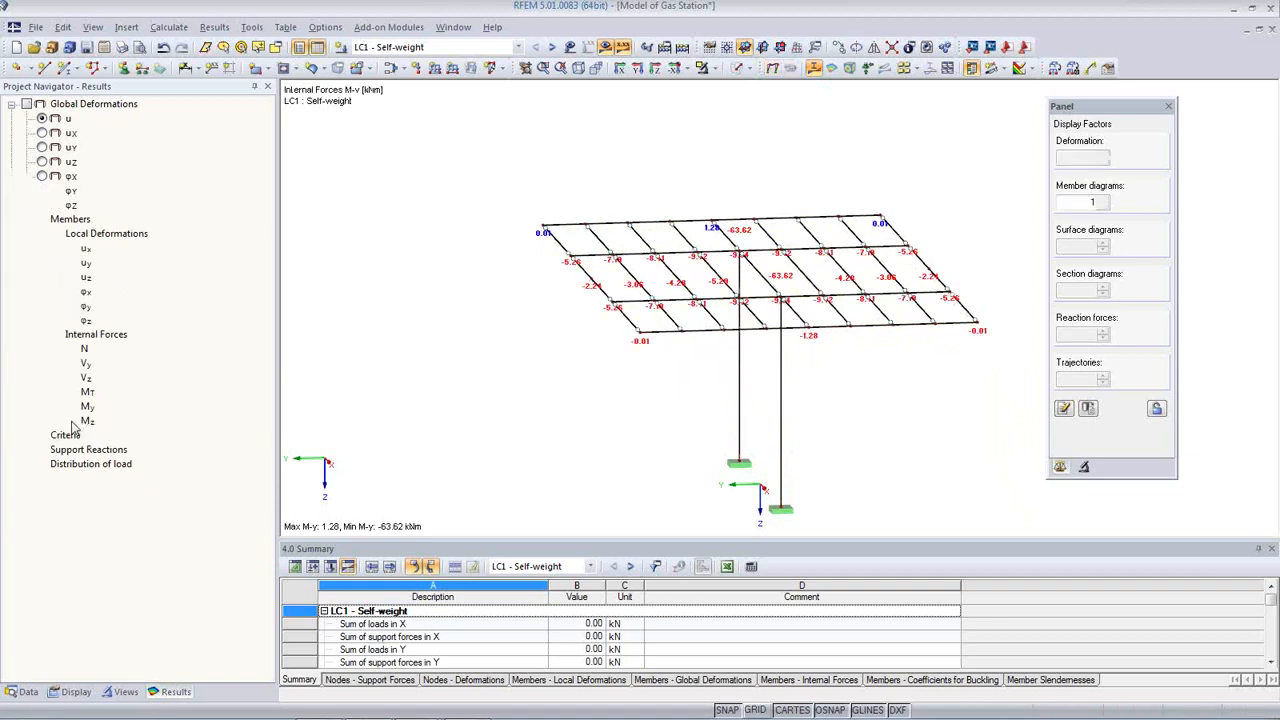
middle_click_drag(582, 415, 851, 409, "ctrl")
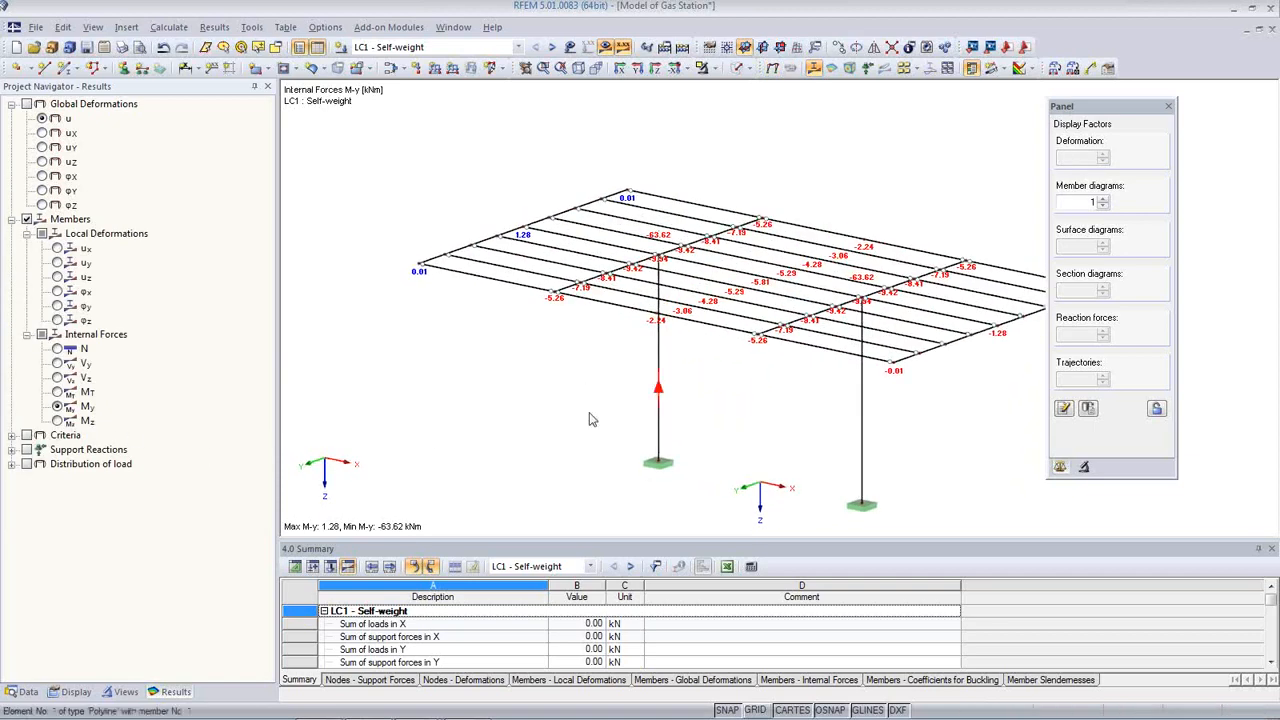
left_click(58, 421)
left_click(58, 407)
middle_click_drag(670, 390, 554, 389, "ctrl")
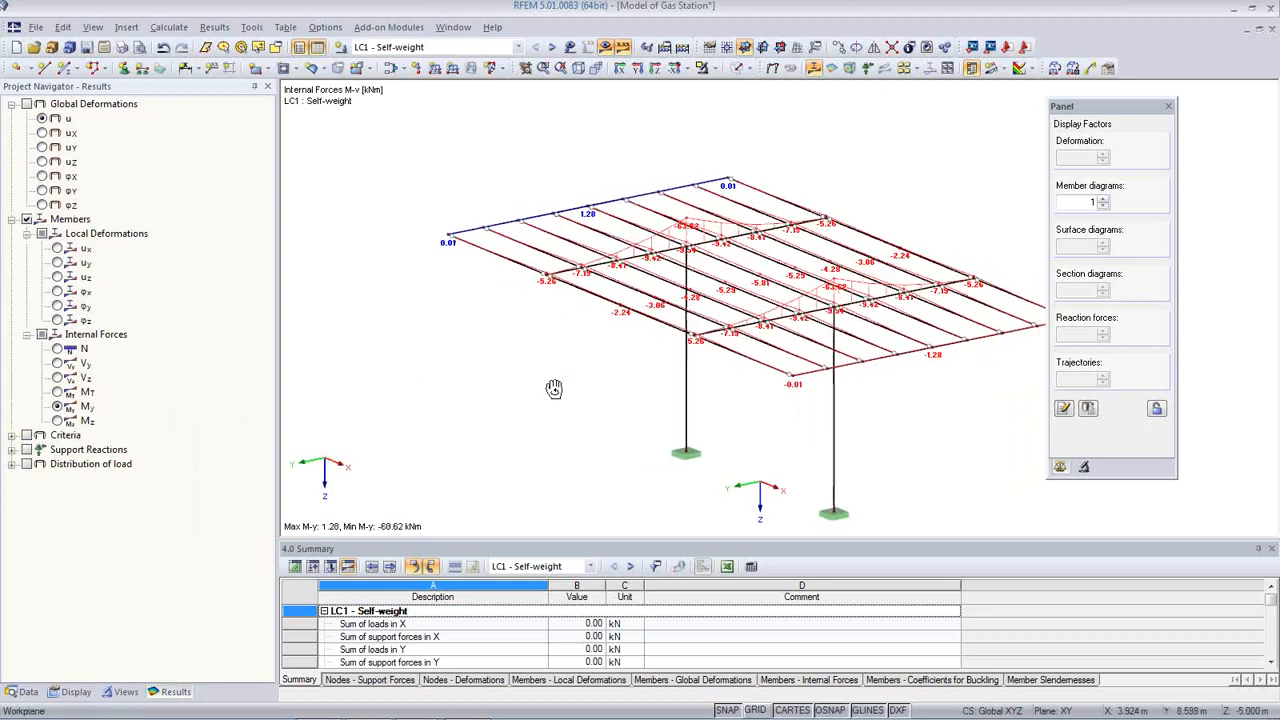
Move the display factors panel aside and hide the result values to inspect the My diagram along the girder above the column
scroll(735, 285, "up", 6)
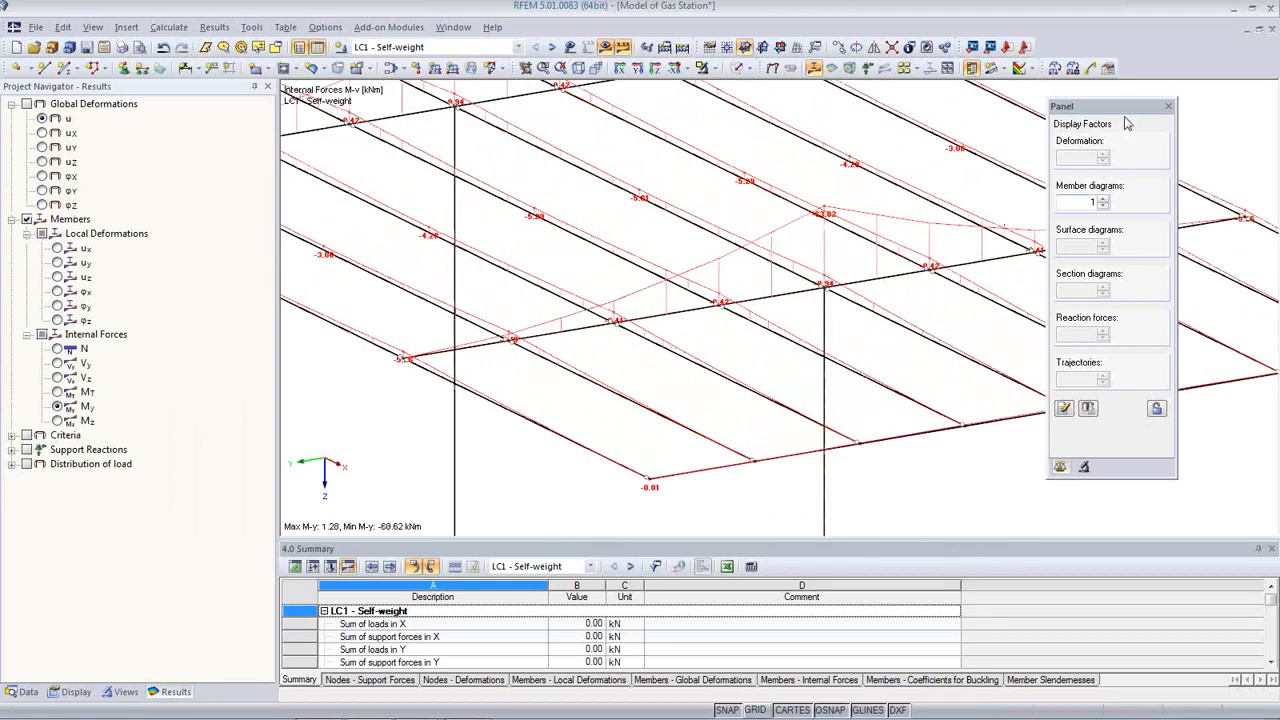
left_click_drag(1164, 91, 1207, 68)
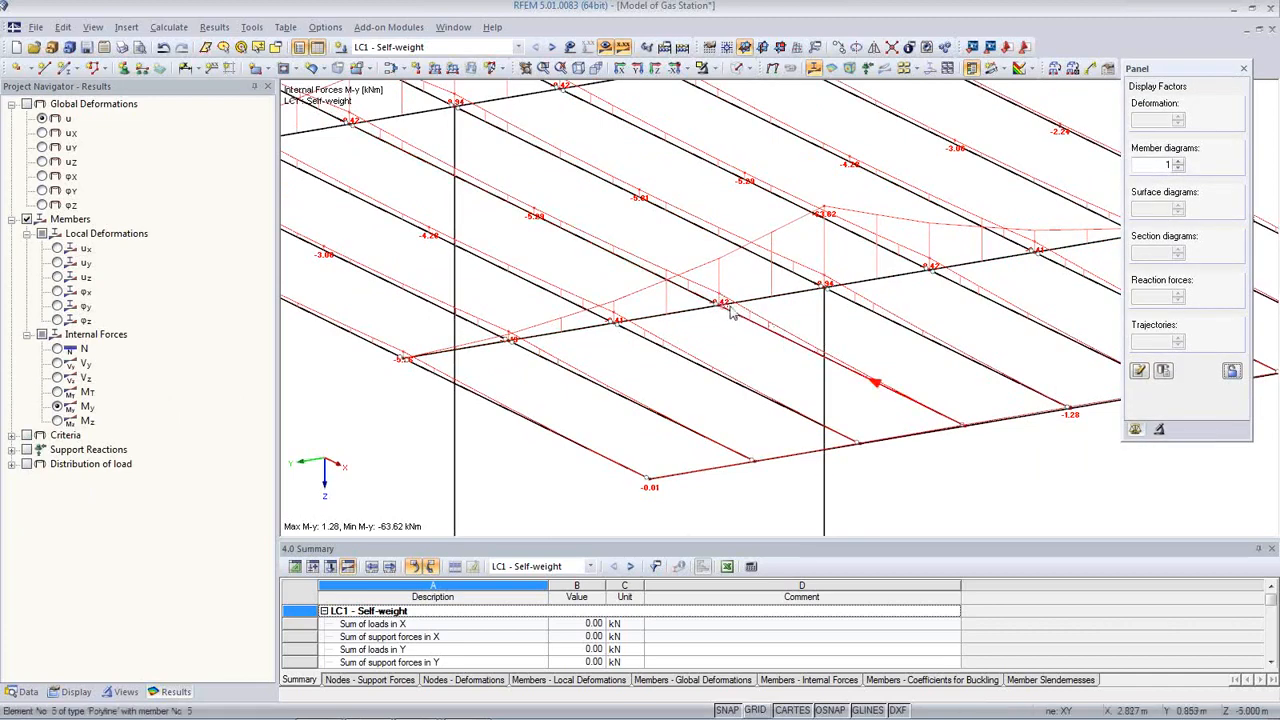
left_click(622, 49)
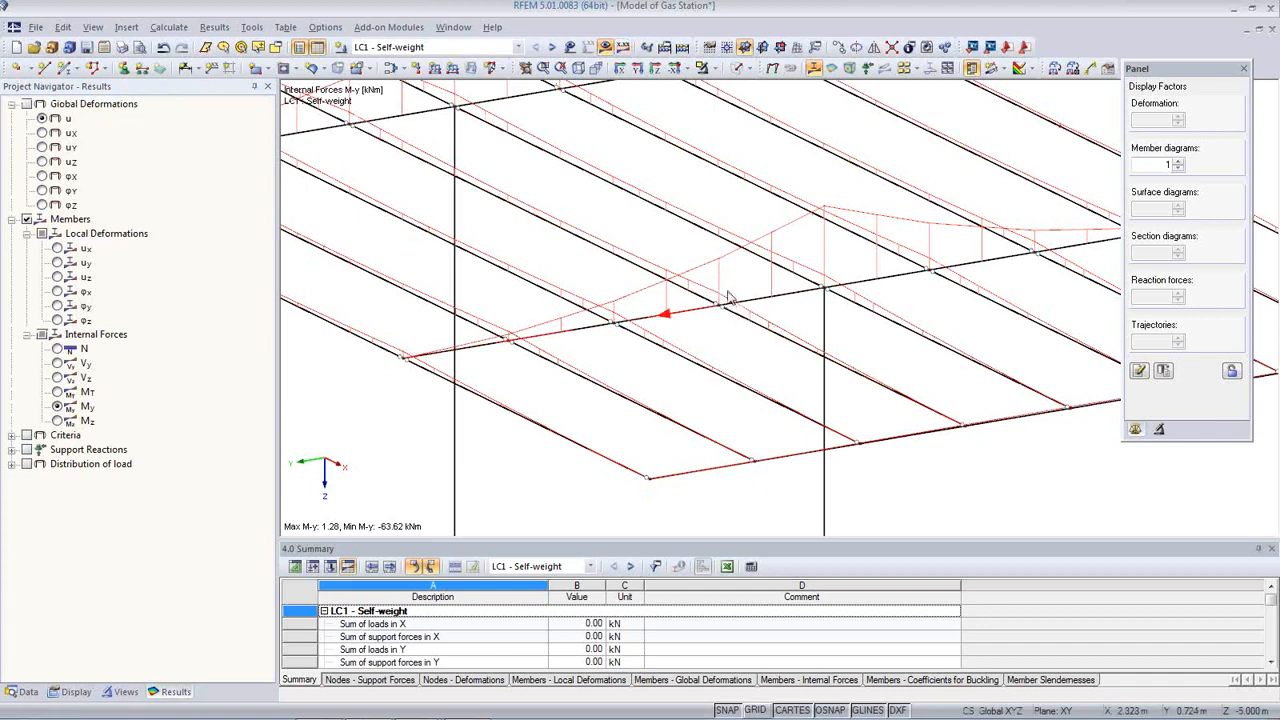
scroll(732, 322, "up", 1)
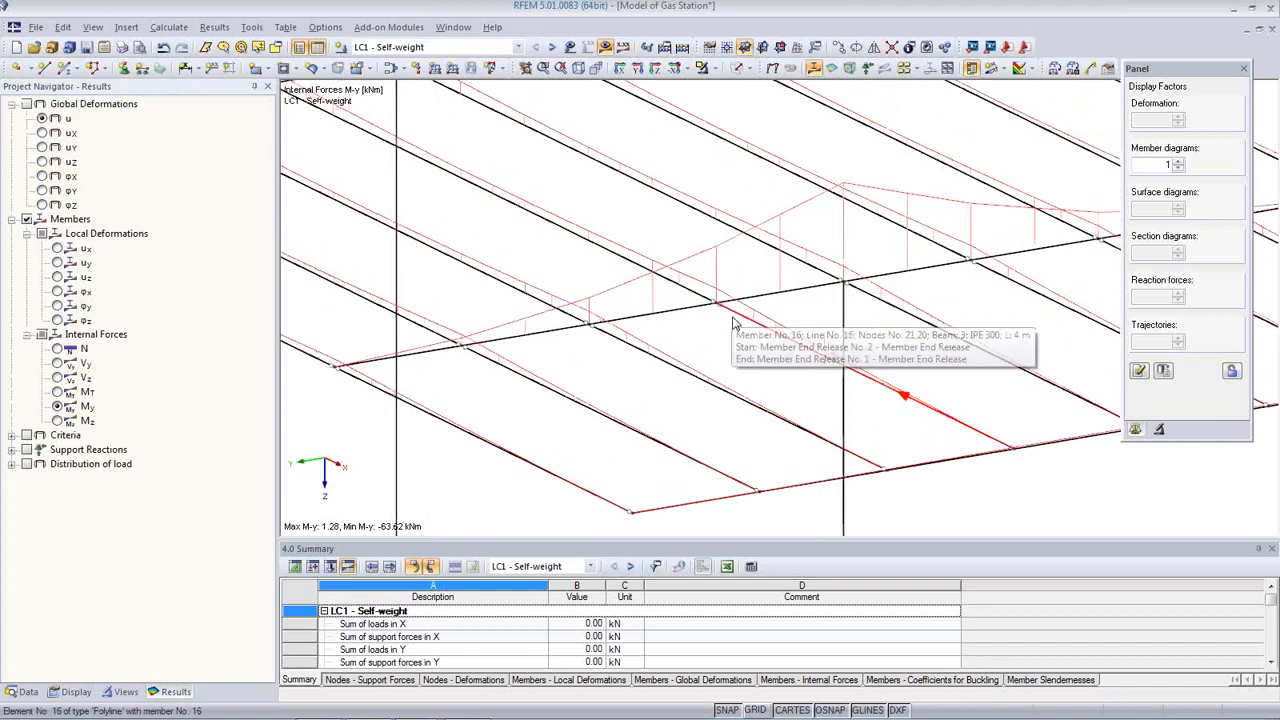
scroll(732, 322, "up", 1)
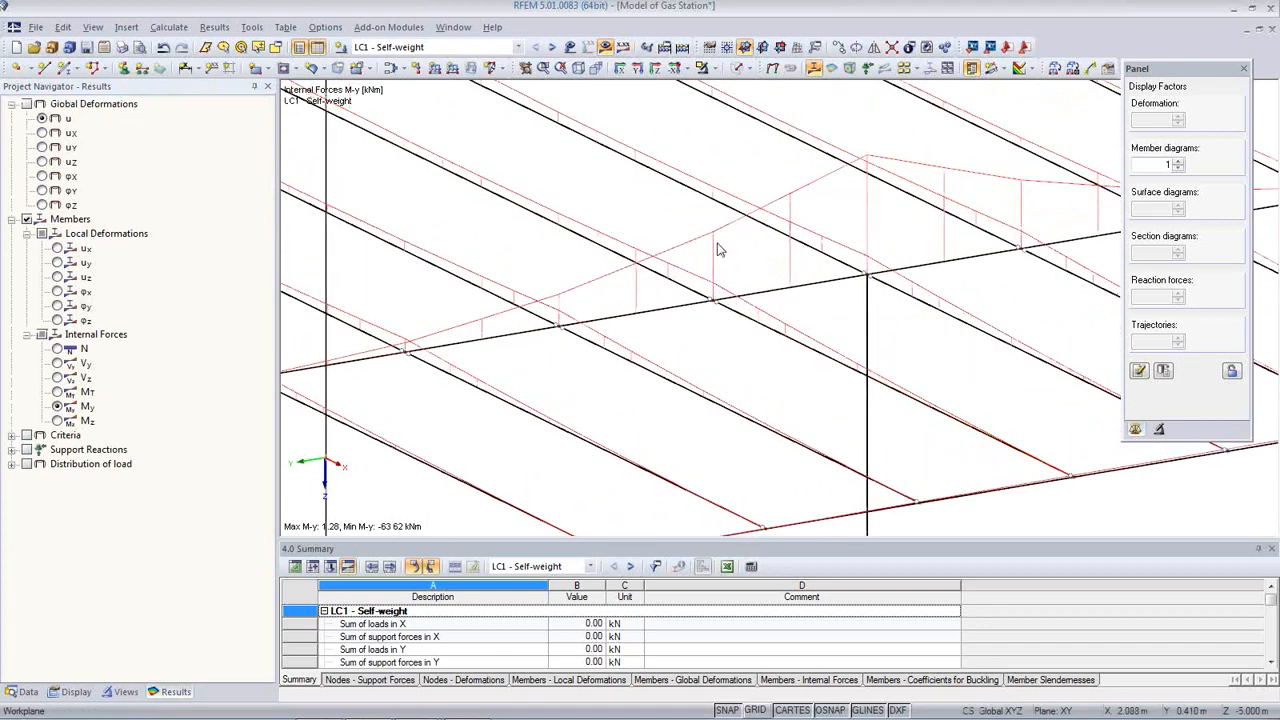
Display the torsional moment MT for LC1 and examine its diagrams along the canopy's edge members
left_click(58, 392)
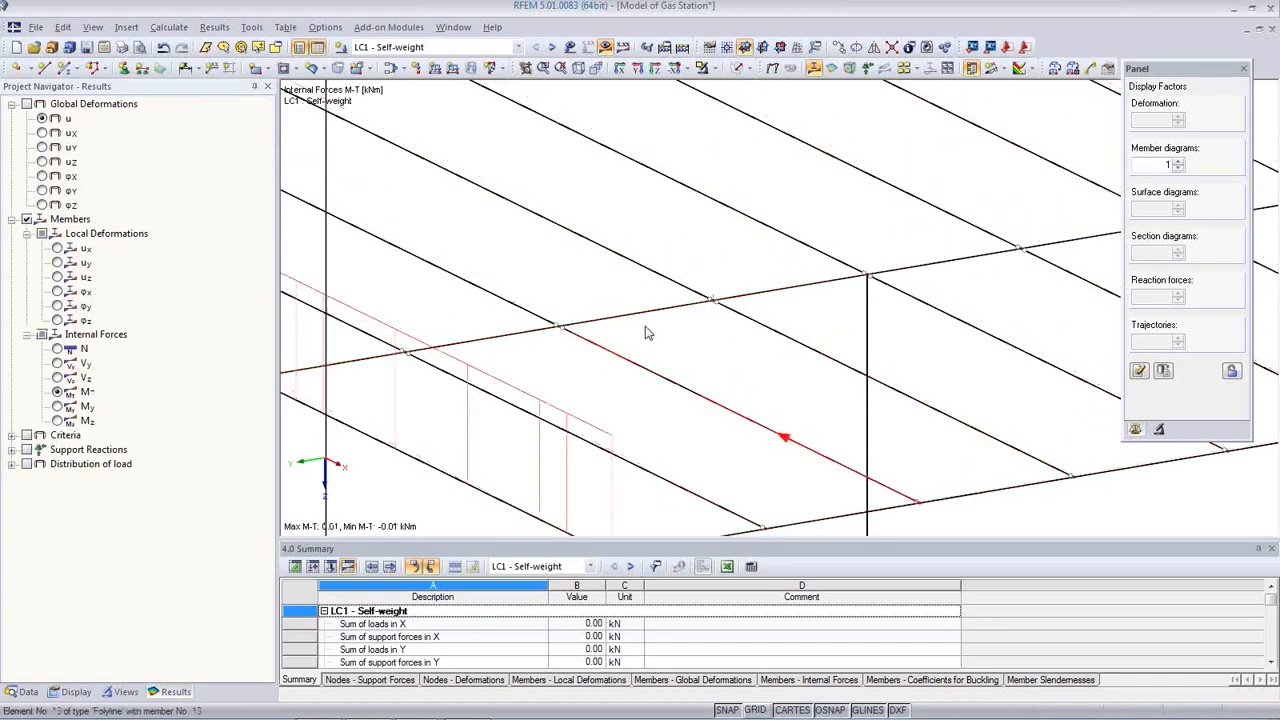
scroll(717, 320, "down", 5)
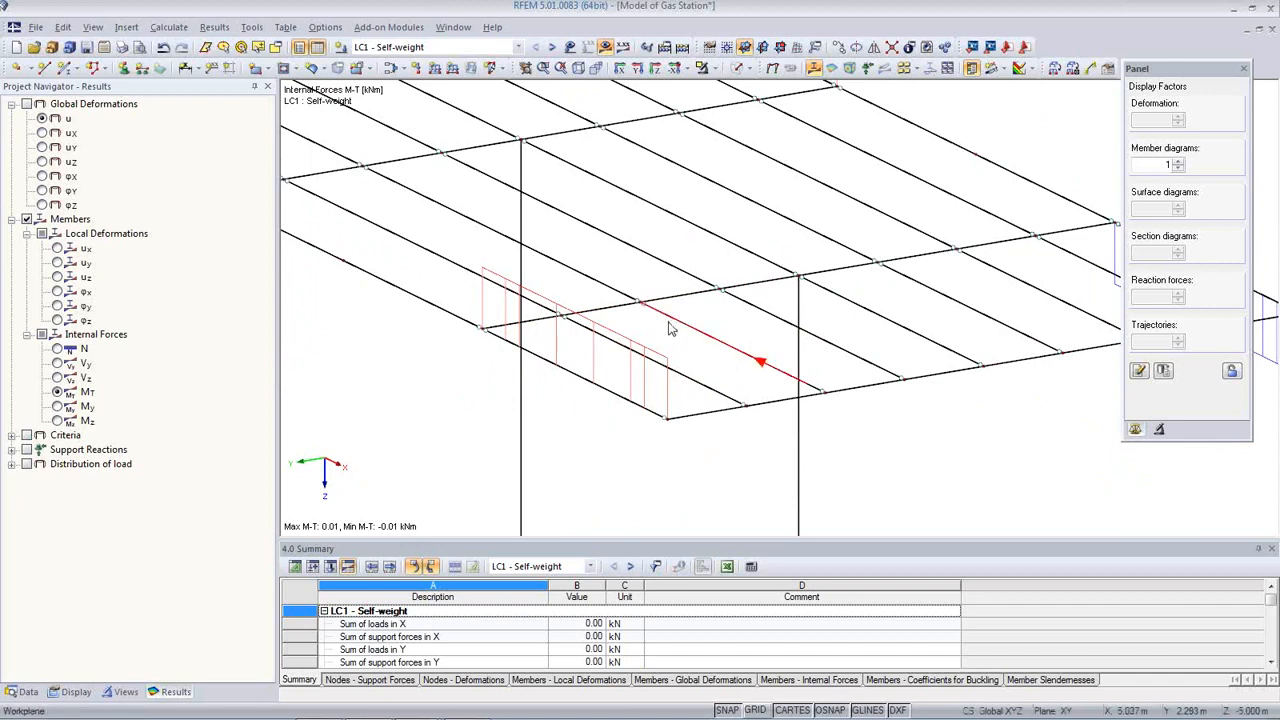
scroll(670, 328, "up", 2)
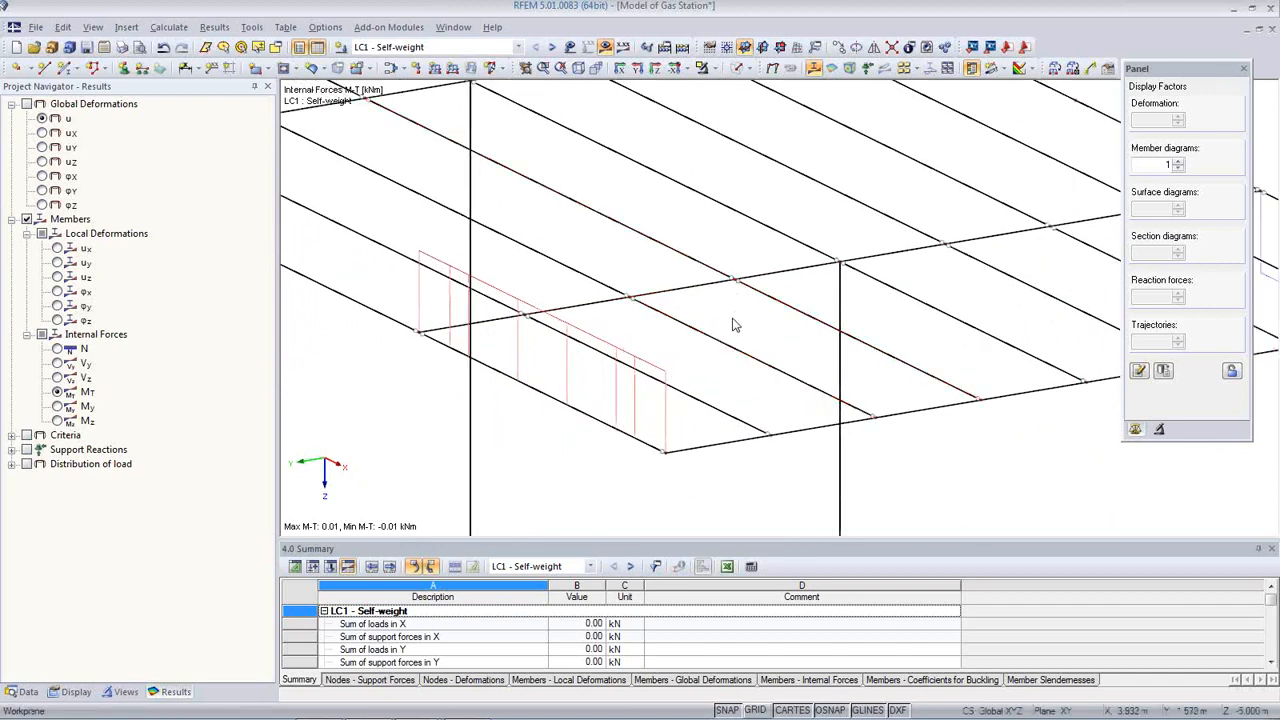
middle_click_drag(730, 343, 767, 401)
scroll(767, 401, "down", 1)
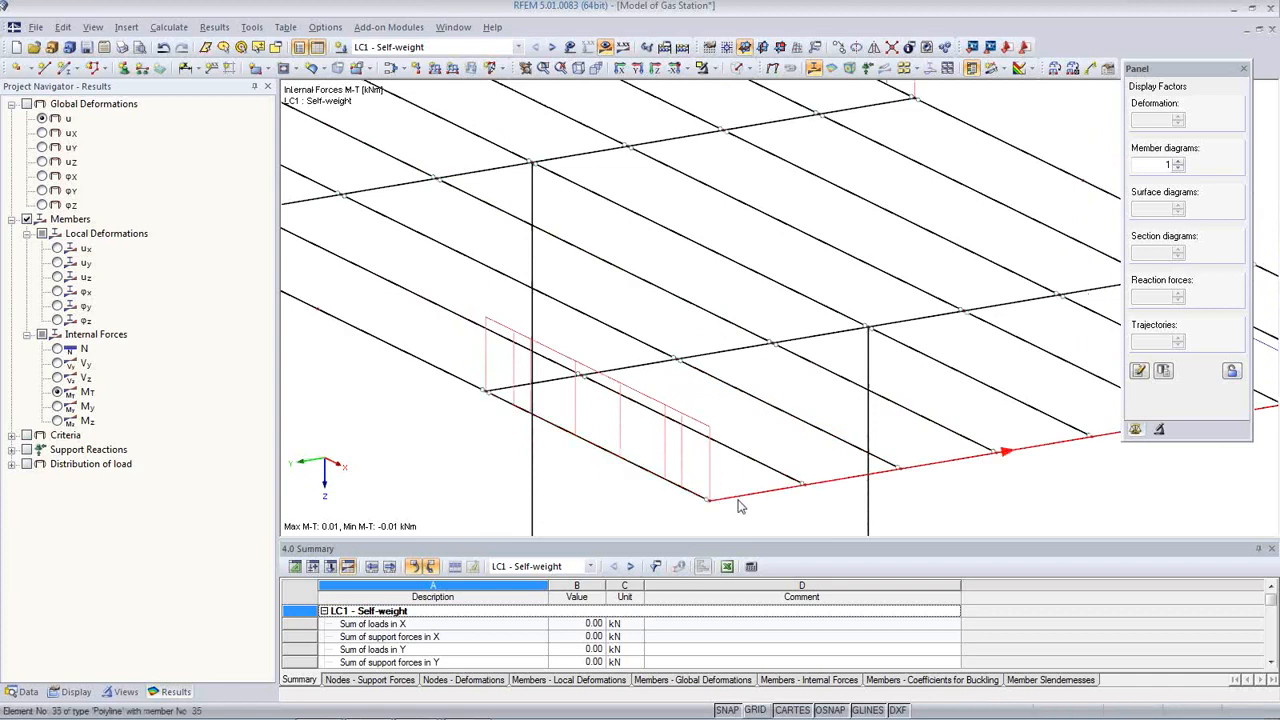
scroll(700, 500, "down", 3)
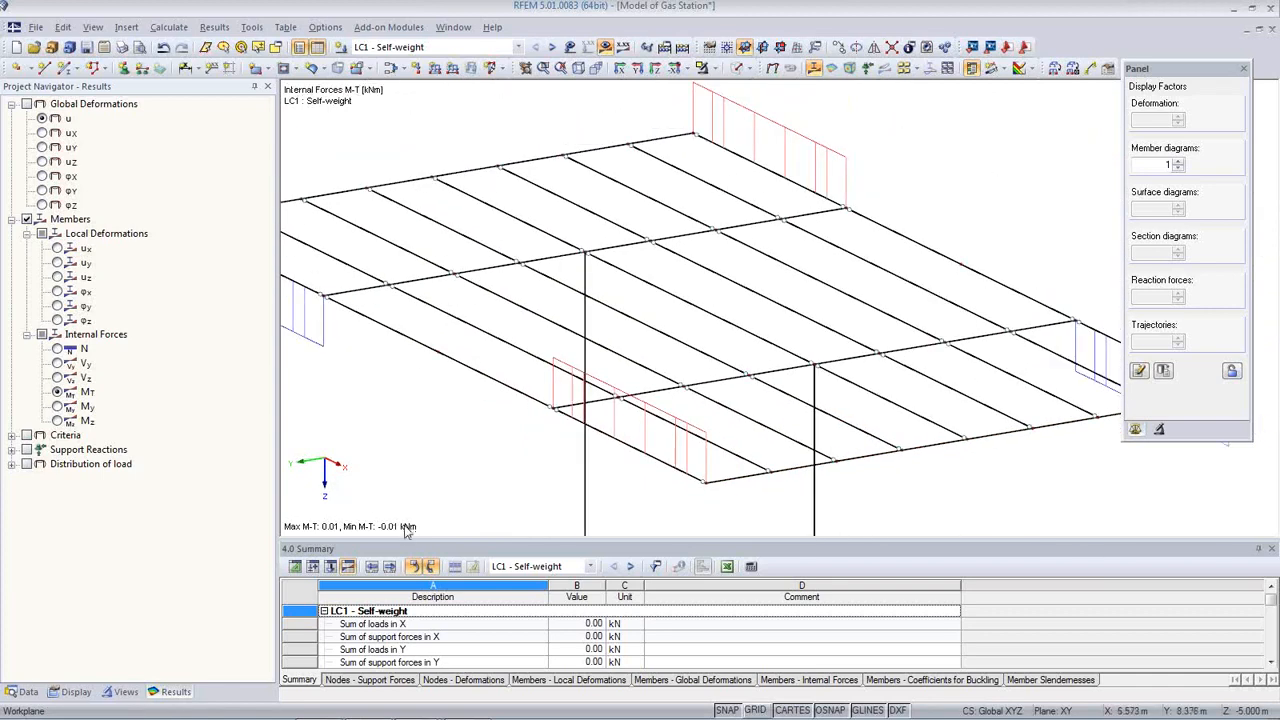
scroll(822, 336, "down", 2)
middle_click_drag(822, 398, 781, 352)
scroll(781, 352, "down", 1)
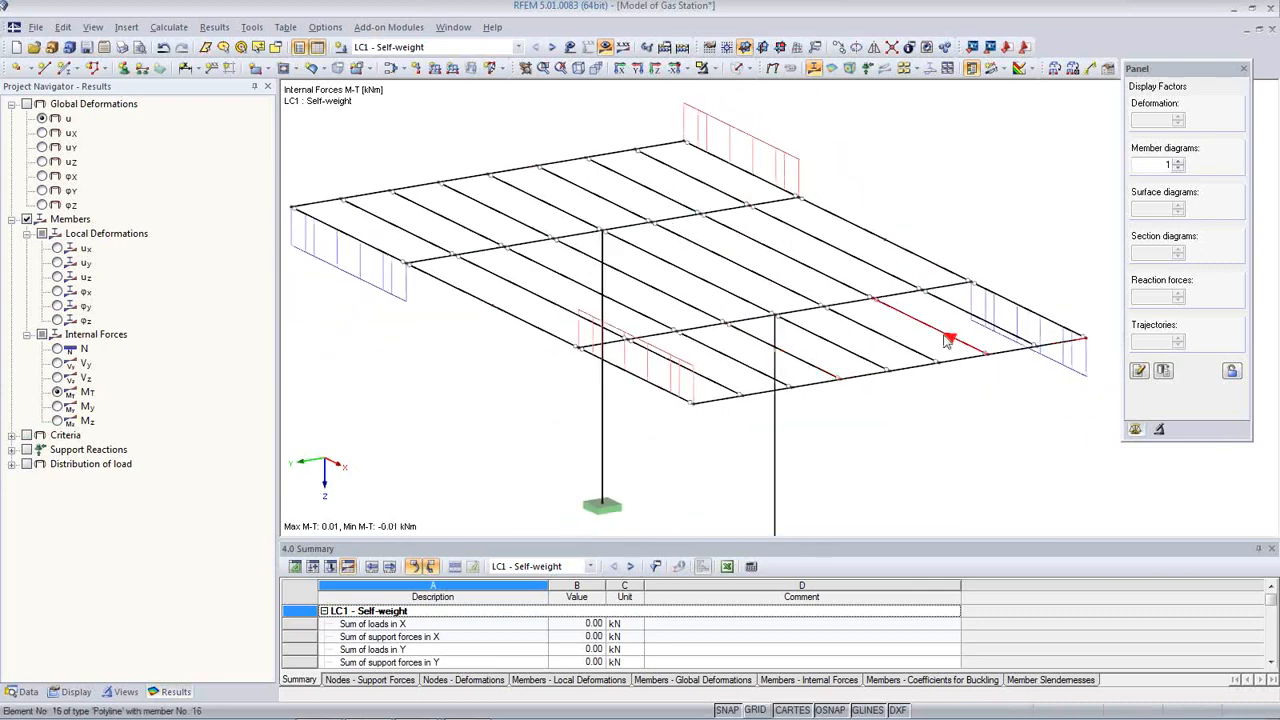
Display the axial force N for LC1 and turn on the result values to read the column forces
left_click(59, 350)
middle_click_drag(611, 391, 617, 329)
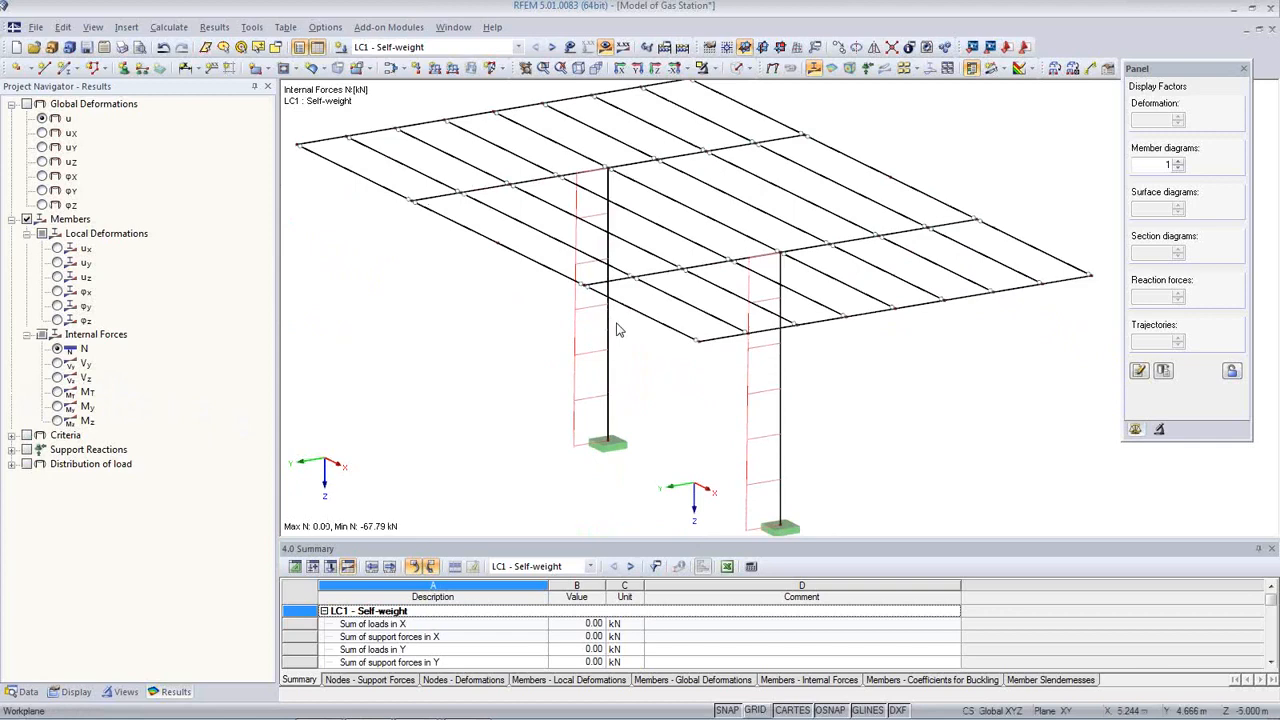
left_click(621, 48)
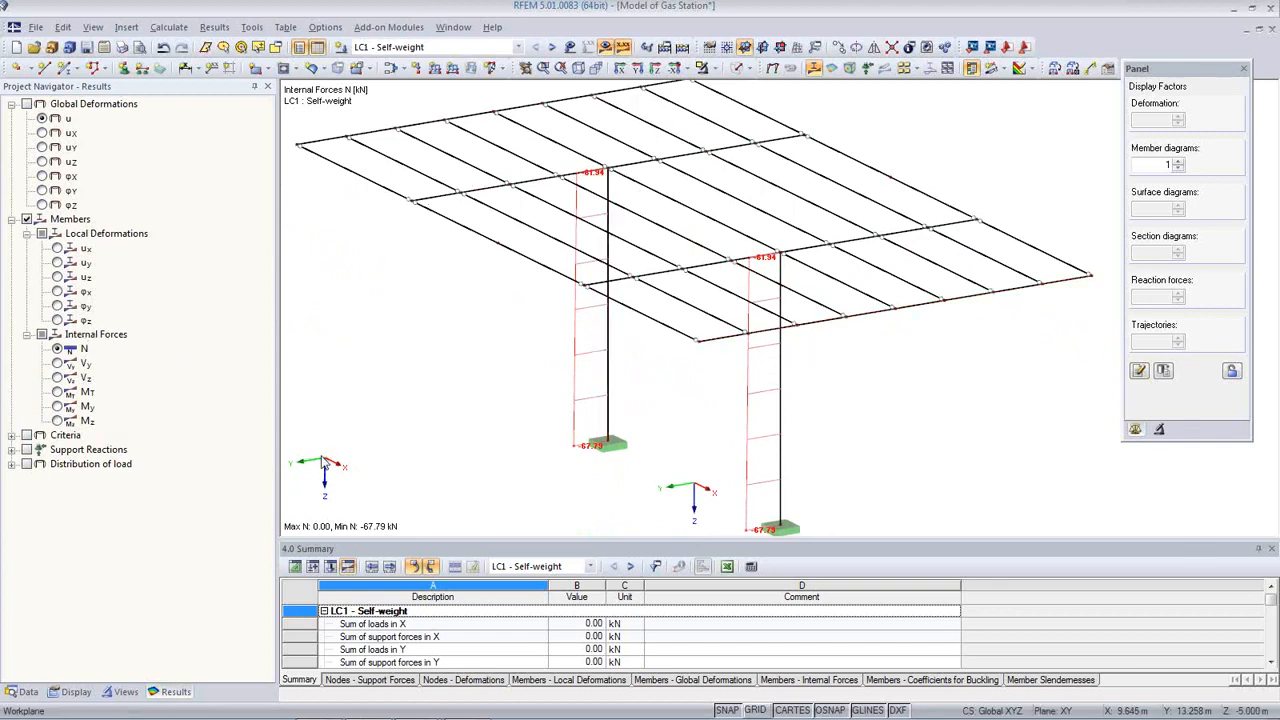
scroll(580, 374, "down", 2)
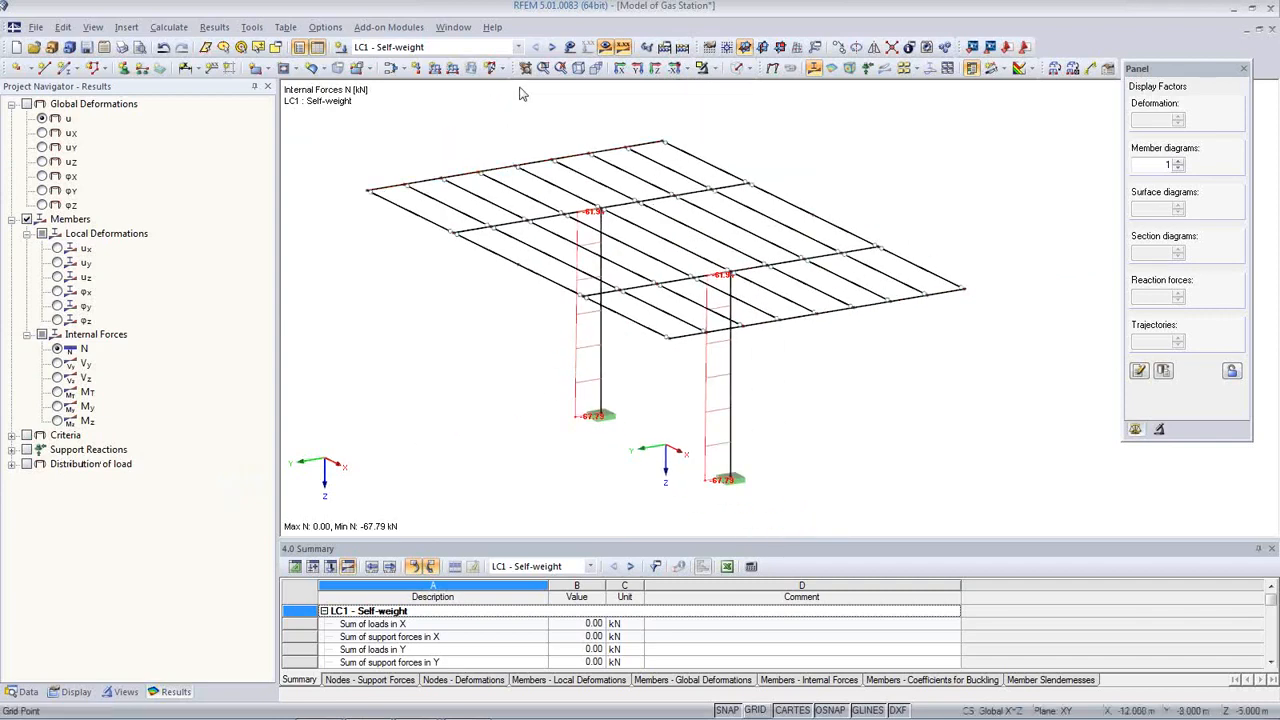
Switch the displayed axial forces from LC1 to the load combinations CO10 and CO9
left_click(480, 47)
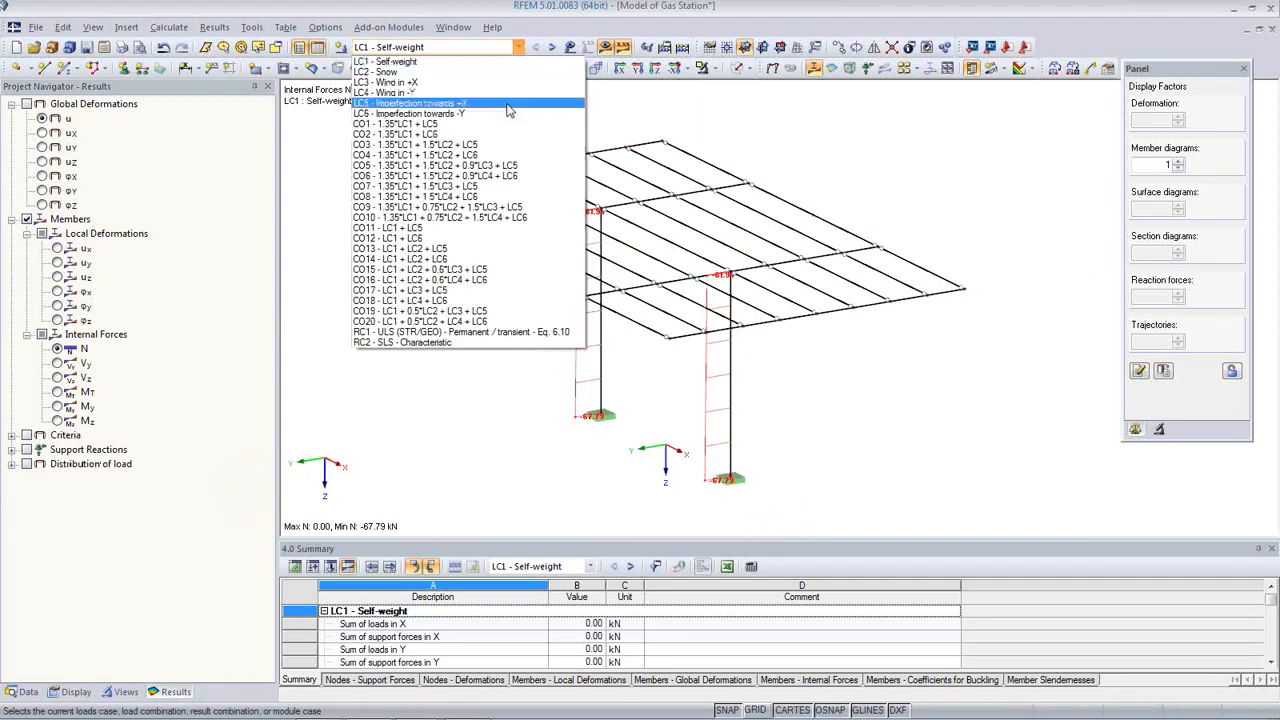
left_click(481, 229)
left_click(536, 49)
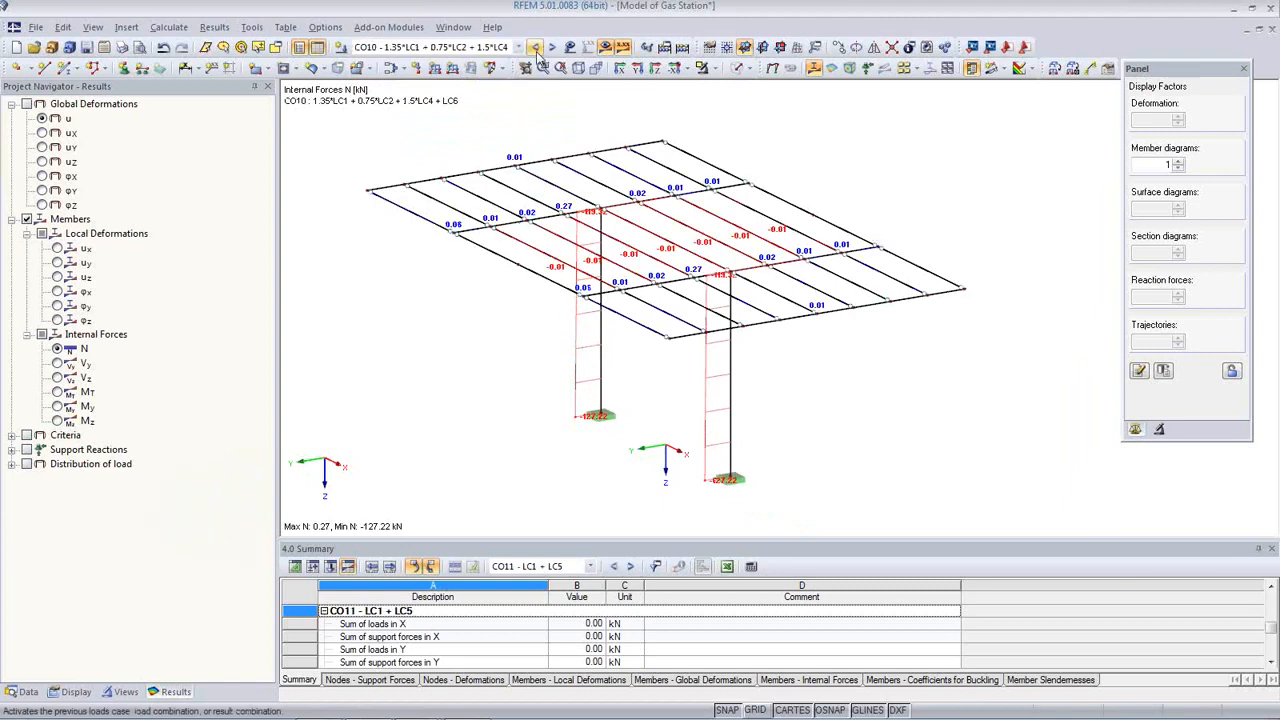
left_click(536, 49)
Review the bending moment My from CO9 through CO14 and display Mz for CO14
left_click(57, 406)
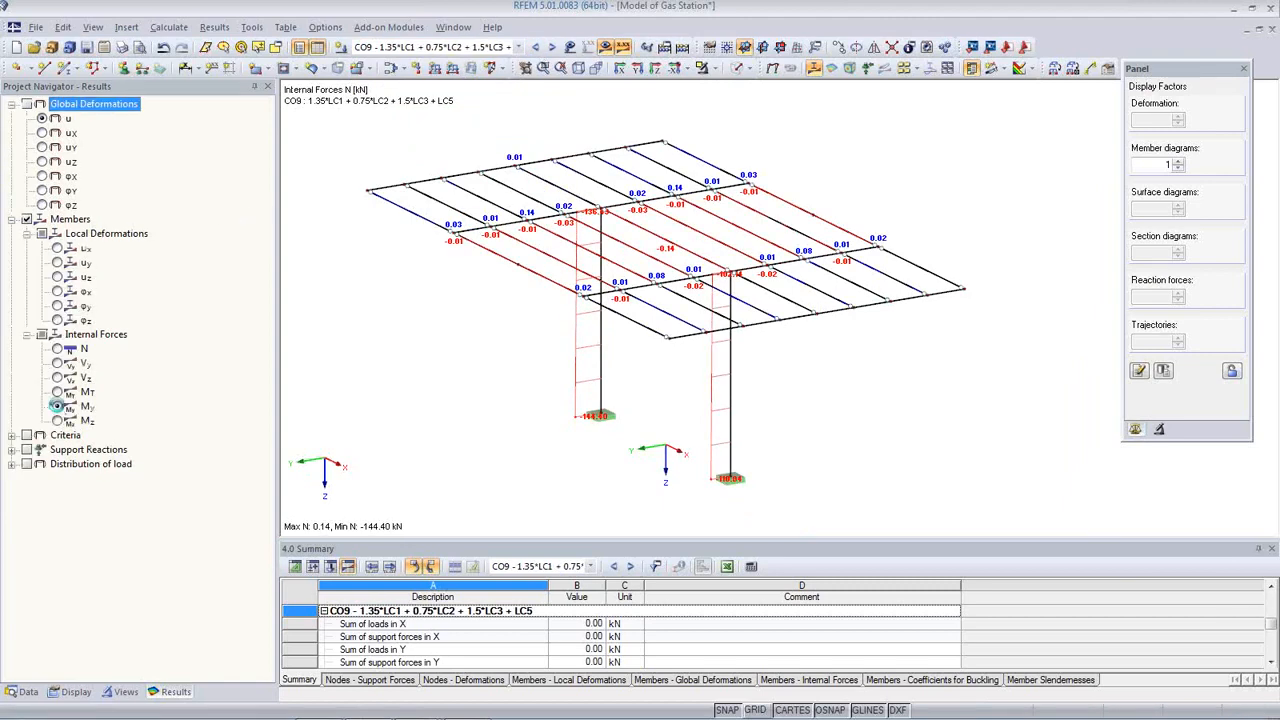
left_click(551, 48)
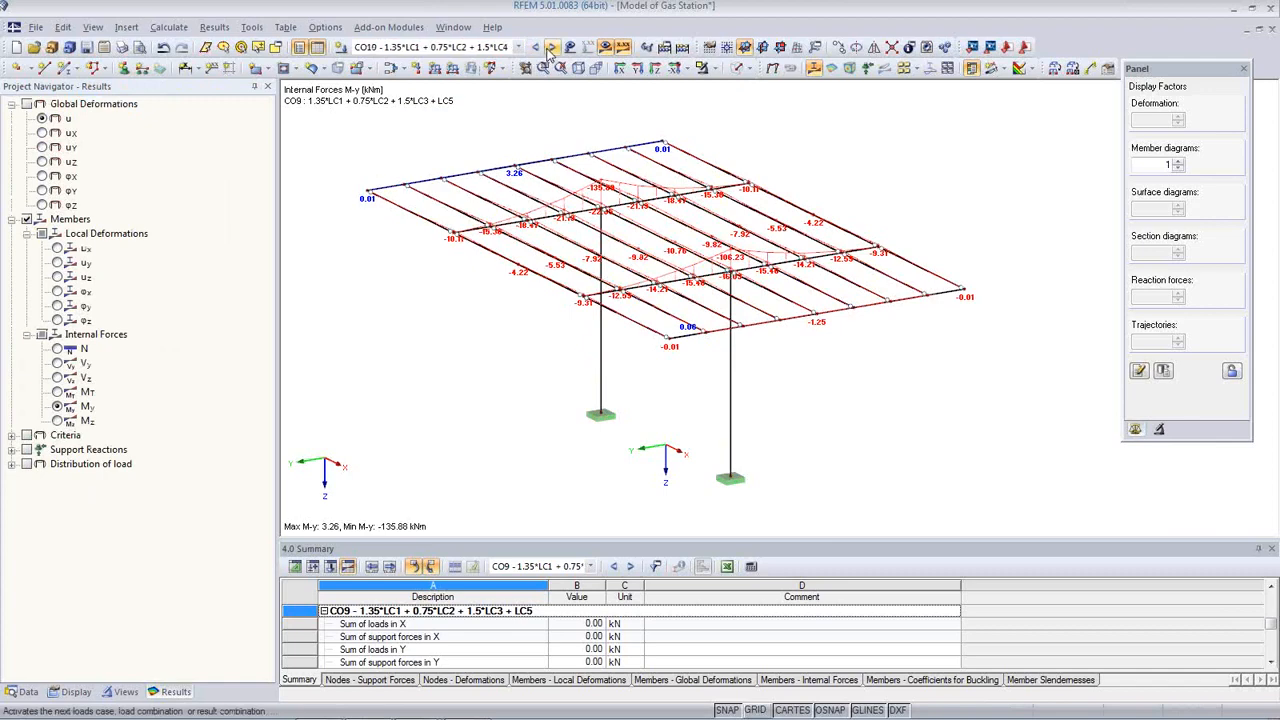
left_click(551, 48)
left_click(551, 48)
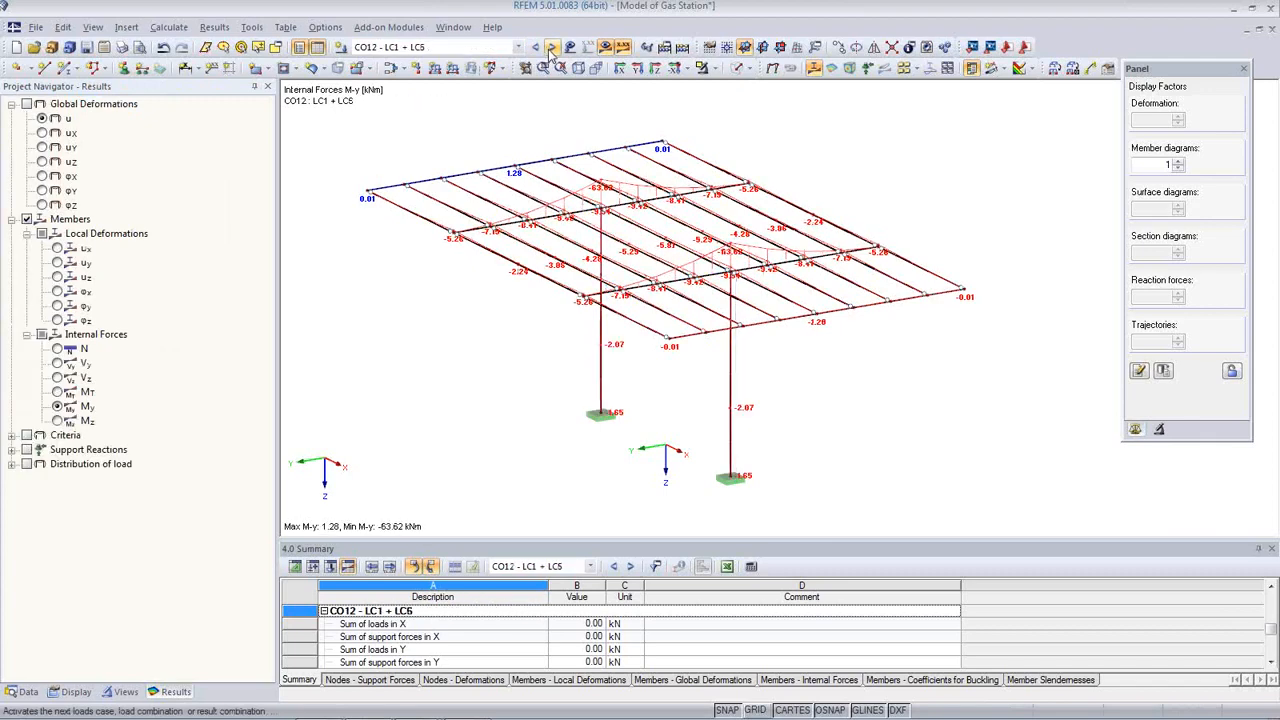
left_click(551, 48)
left_click(551, 48)
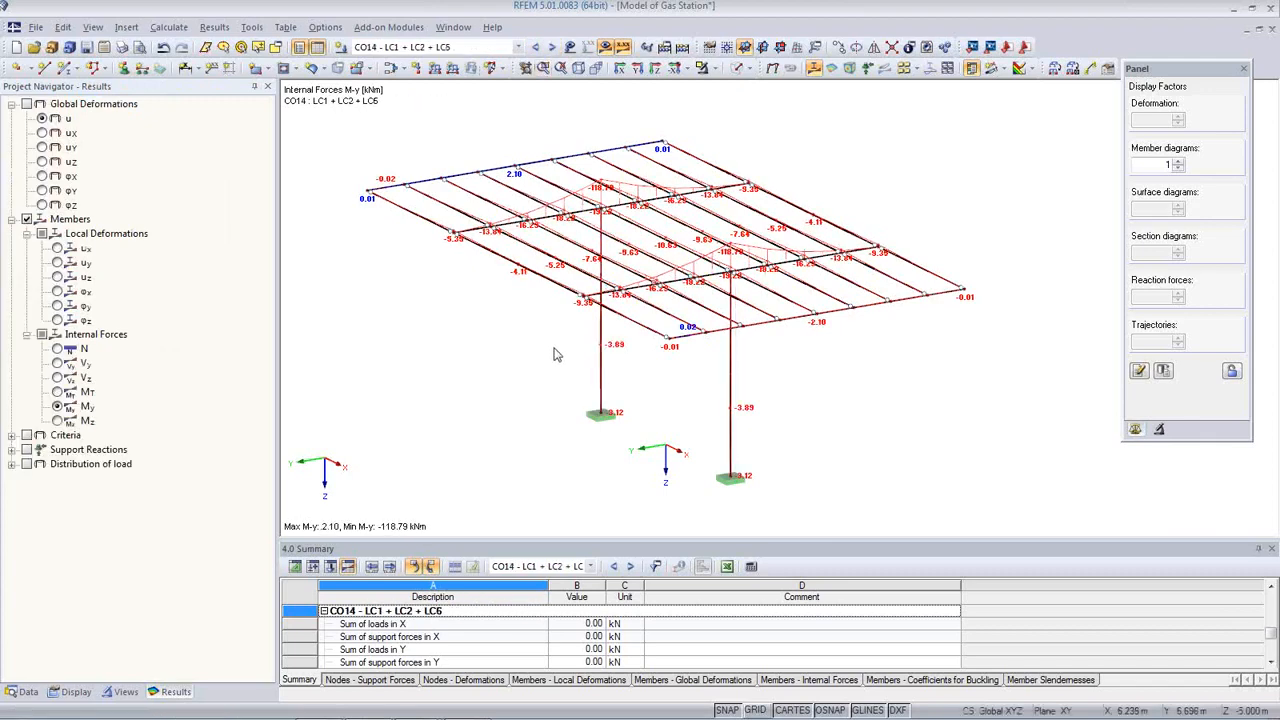
left_click(57, 420)
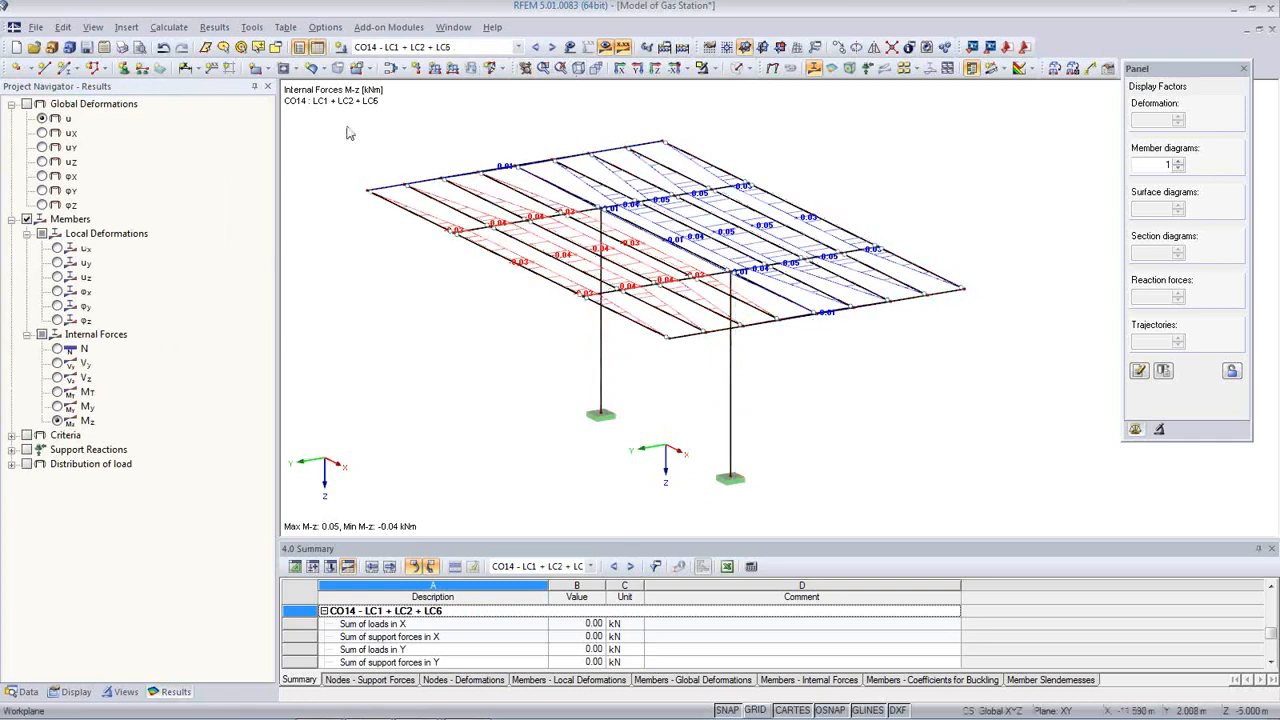
Review the bending moment Mz for CO15 through CO17, return to CO16 and display its axial force N
left_click(551, 48)
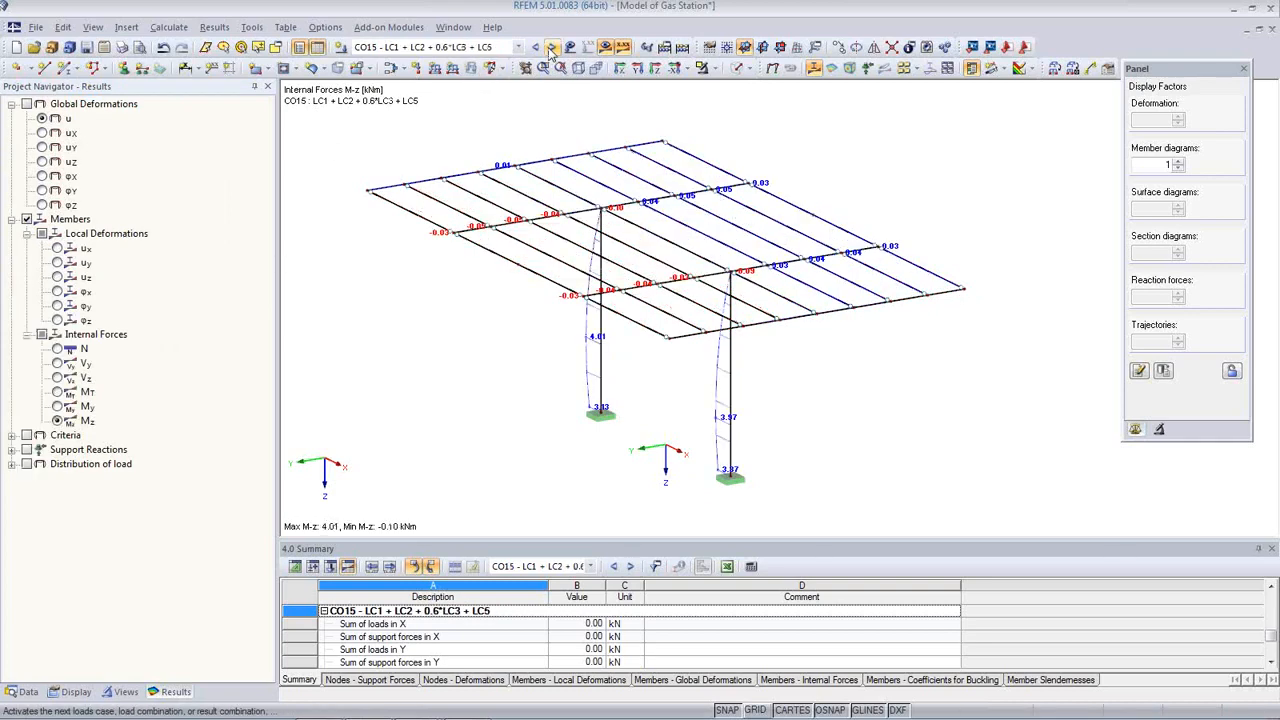
left_click(551, 48)
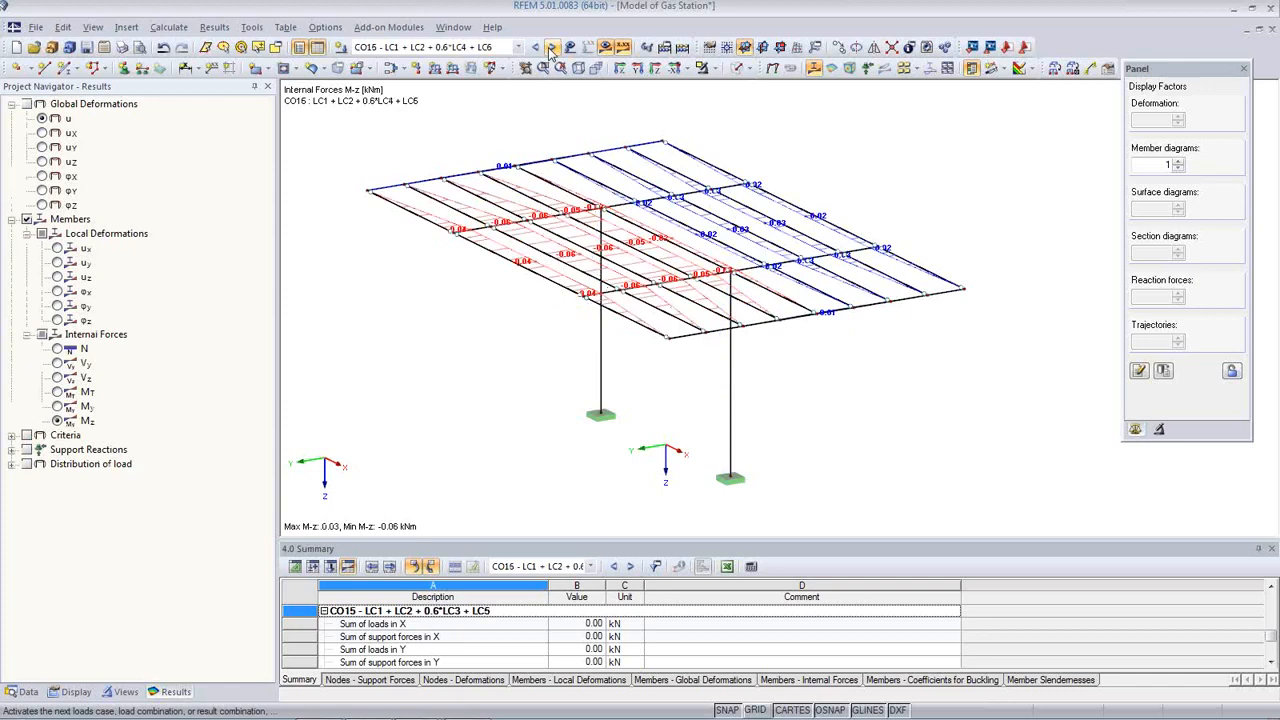
left_click(551, 48)
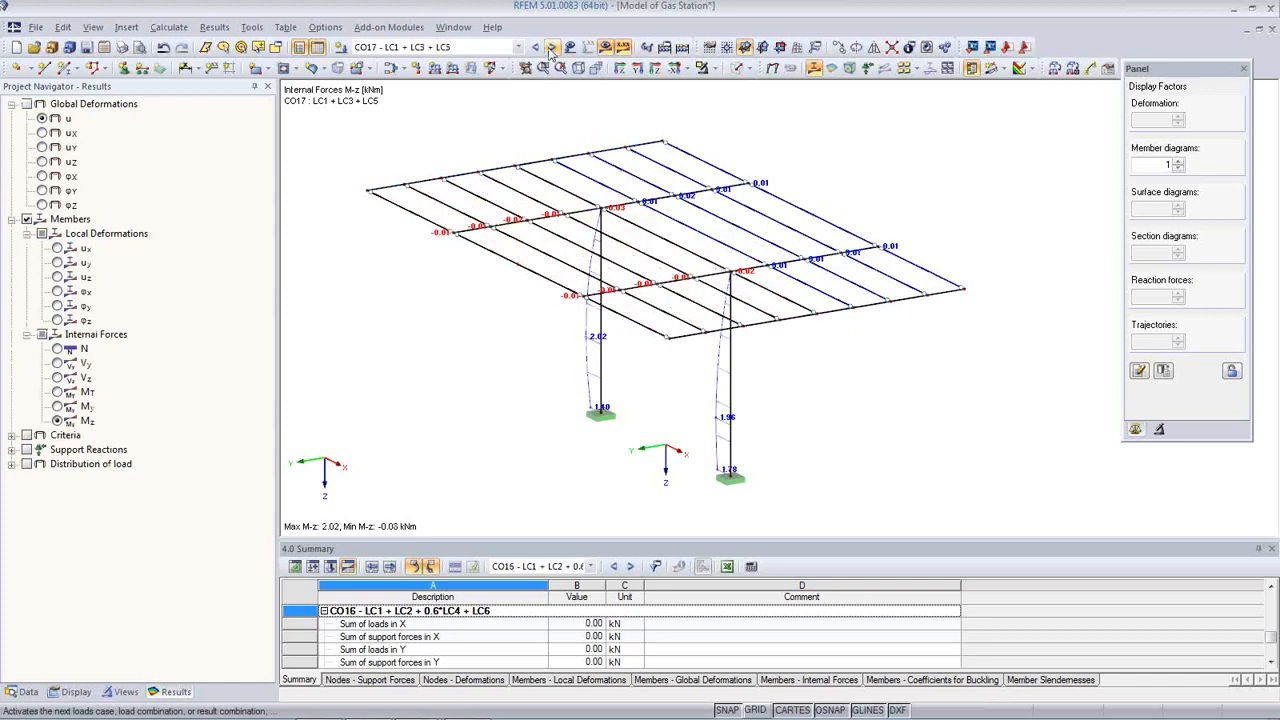
left_click(536, 48)
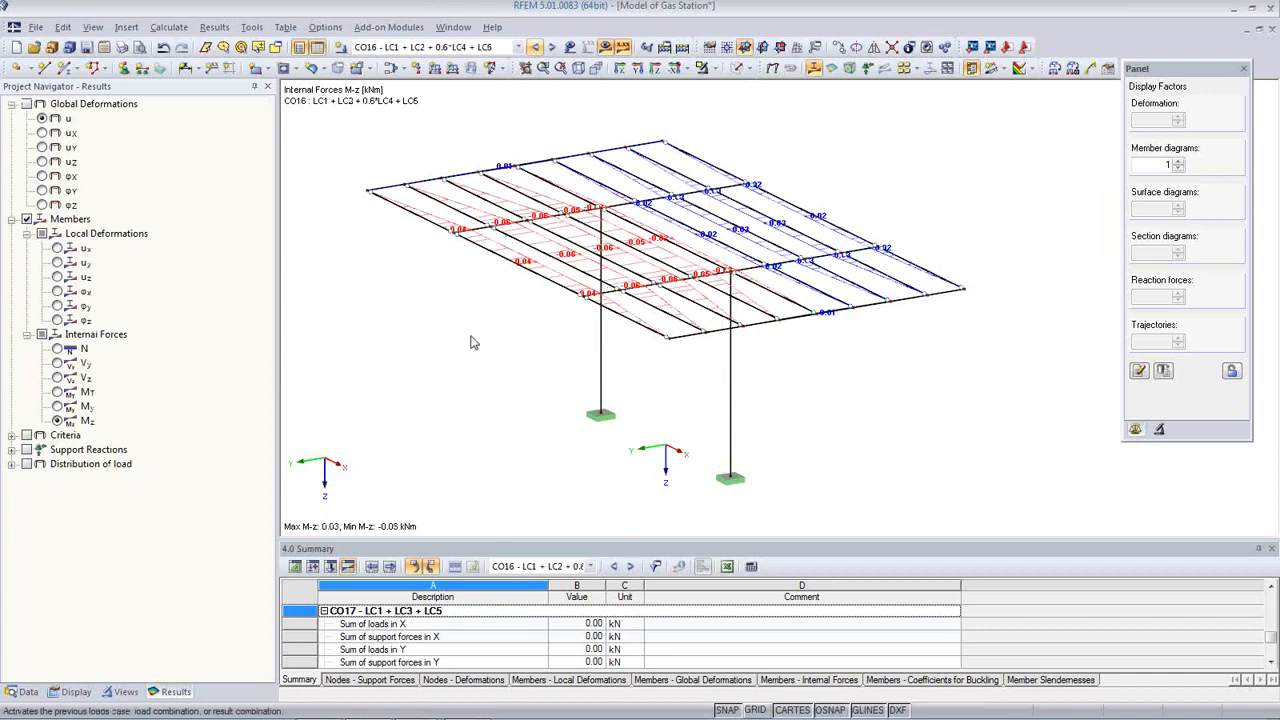
left_click(63, 350)
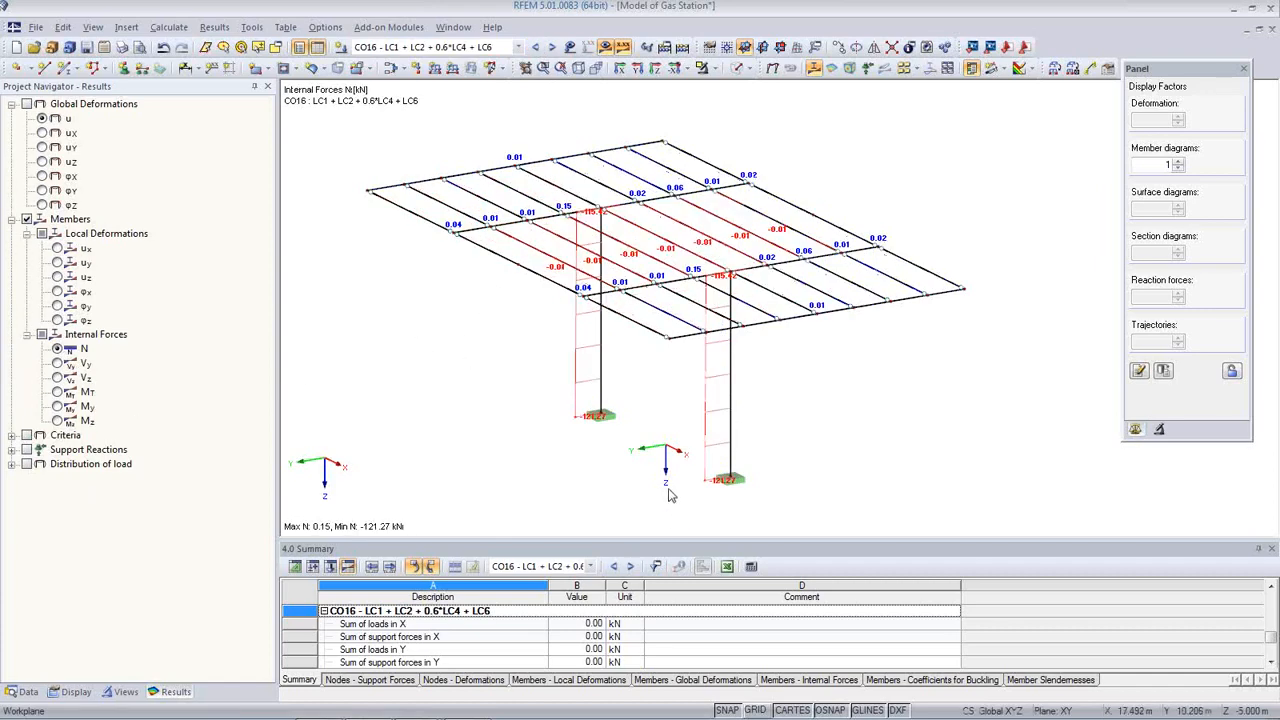
Open the RF-STEEL EC3 add-on module for designing the steel members
left_click(24, 692)
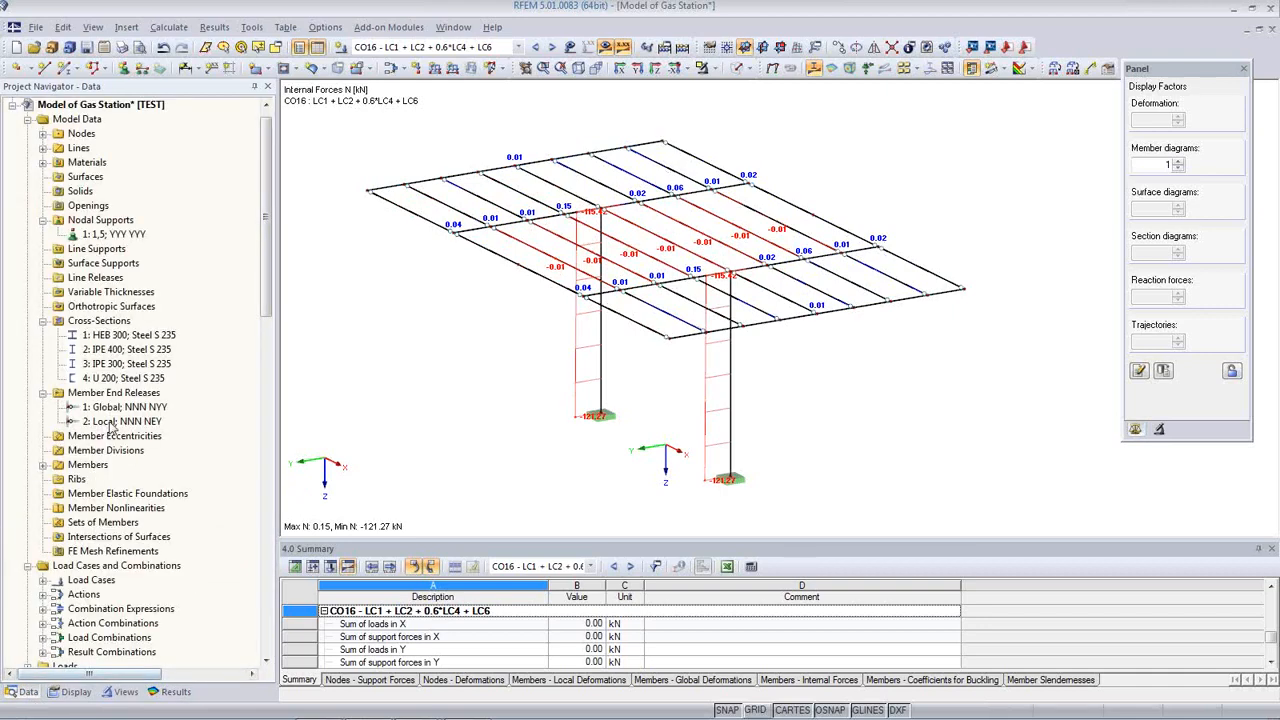
scroll(113, 425, "down", 10)
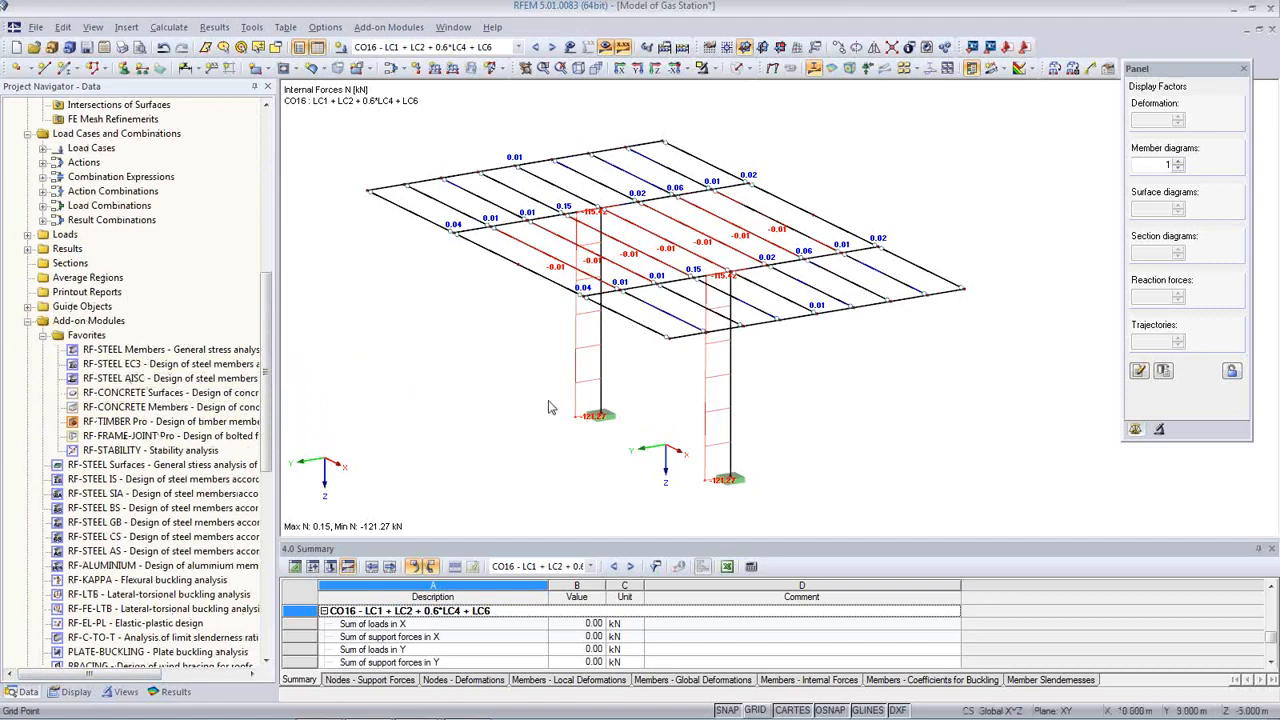
middle_click_drag(520, 411, 515, 426)
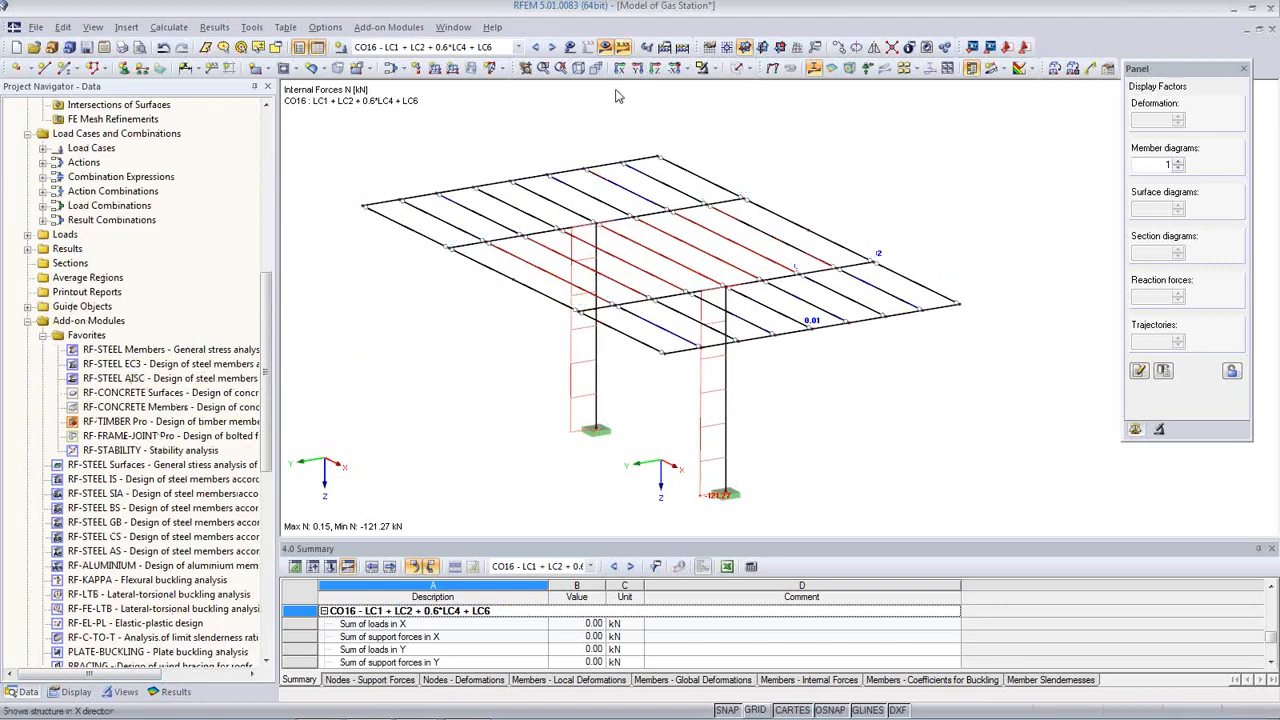
double_click(118, 366)
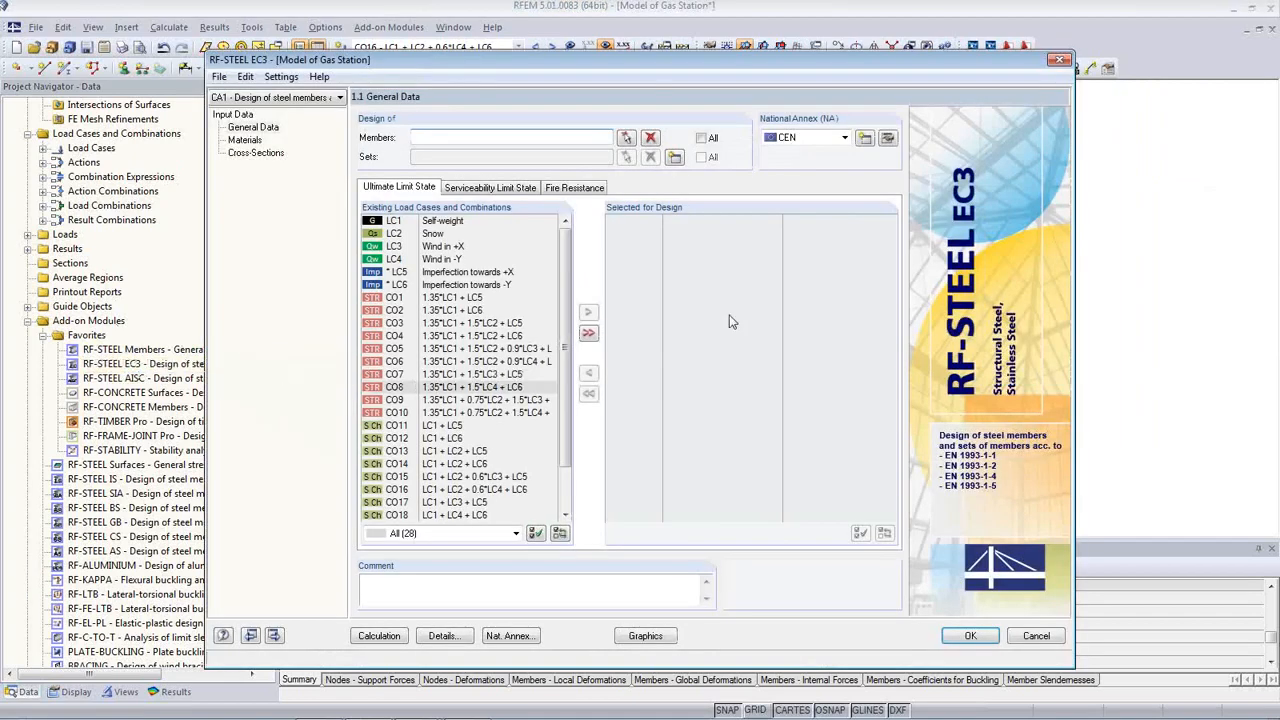
left_click_drag(629, 61, 590, 41)
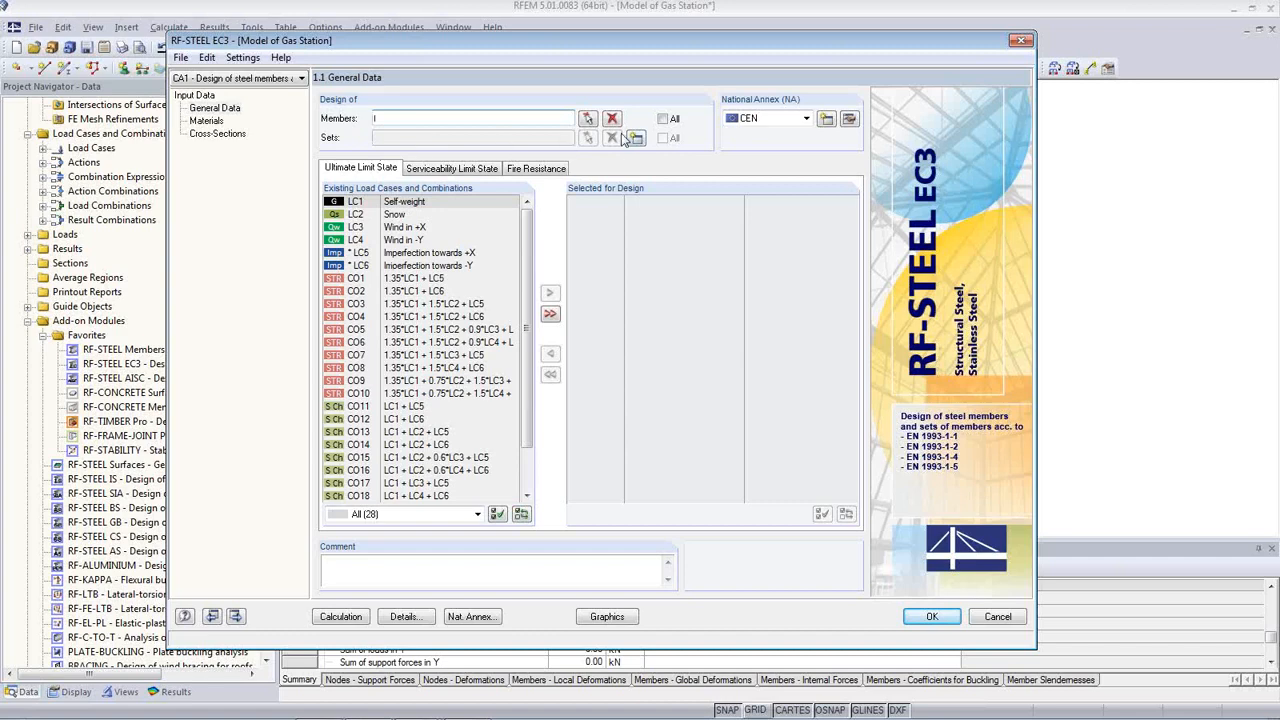
Set up the ultimate limit state design for all members with result combination RC1 under the CEN National Annex
left_click(663, 119)
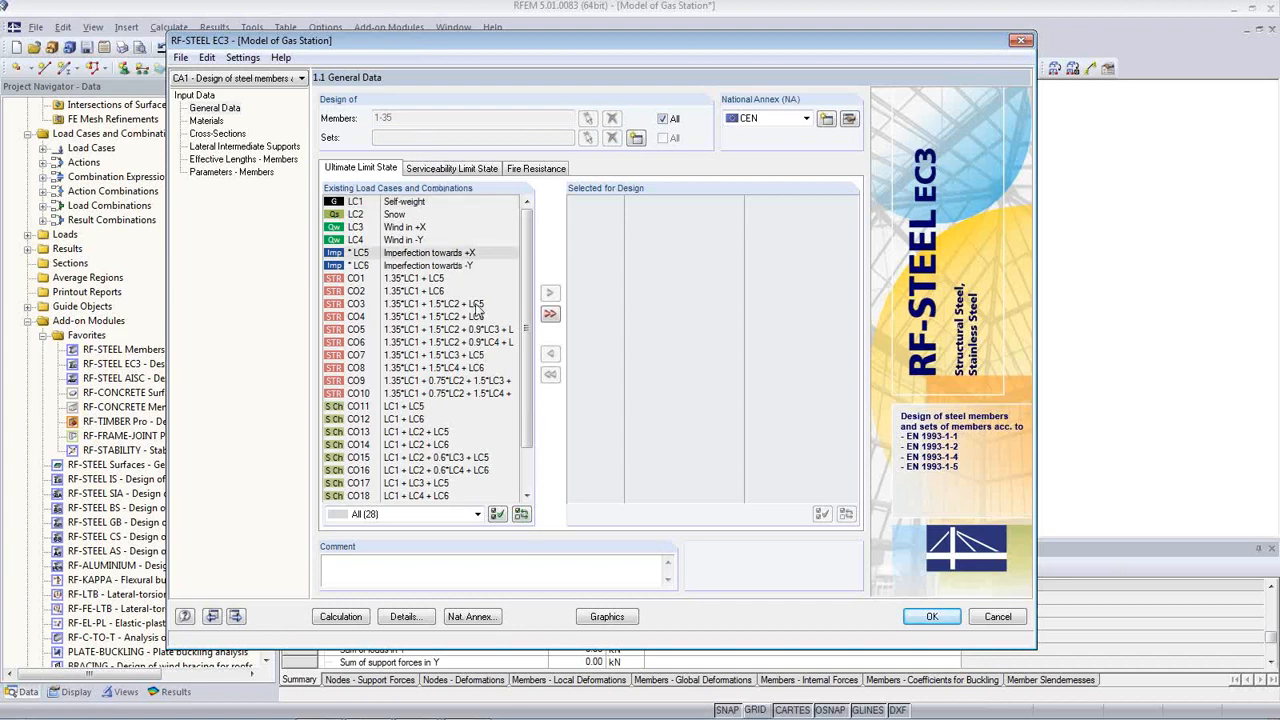
scroll(536, 457, "down", 2)
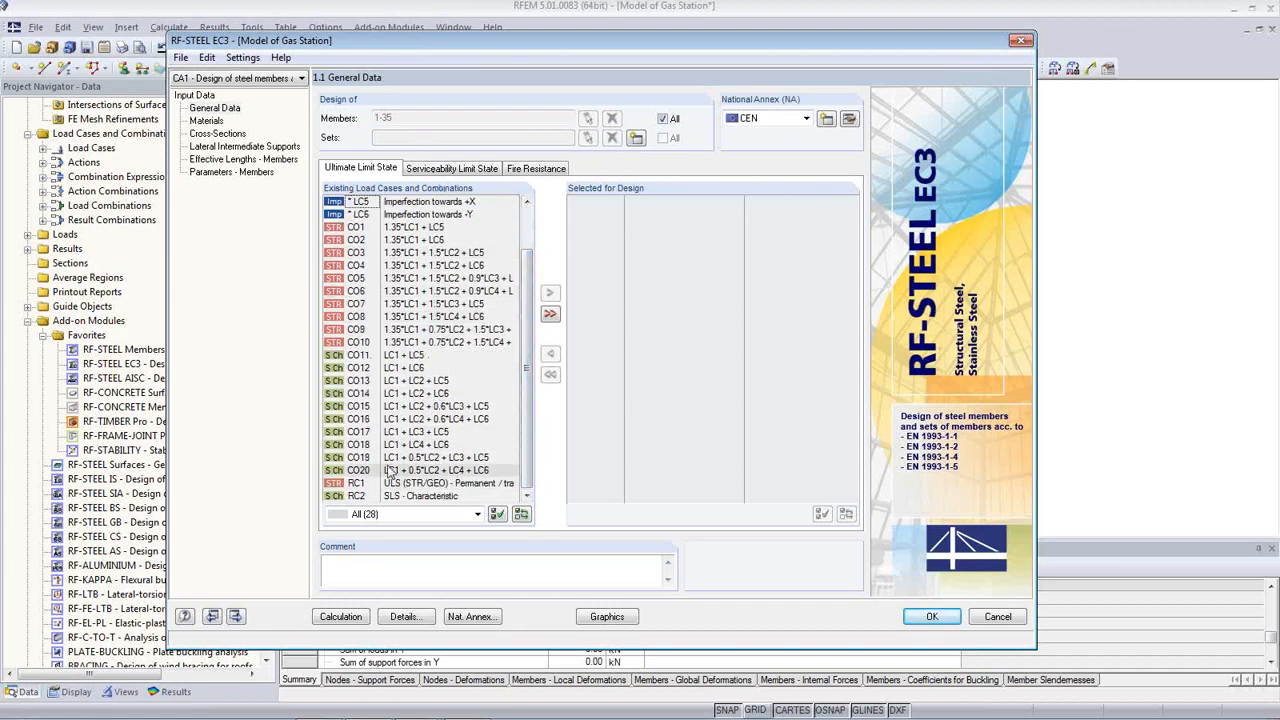
double_click(362, 490)
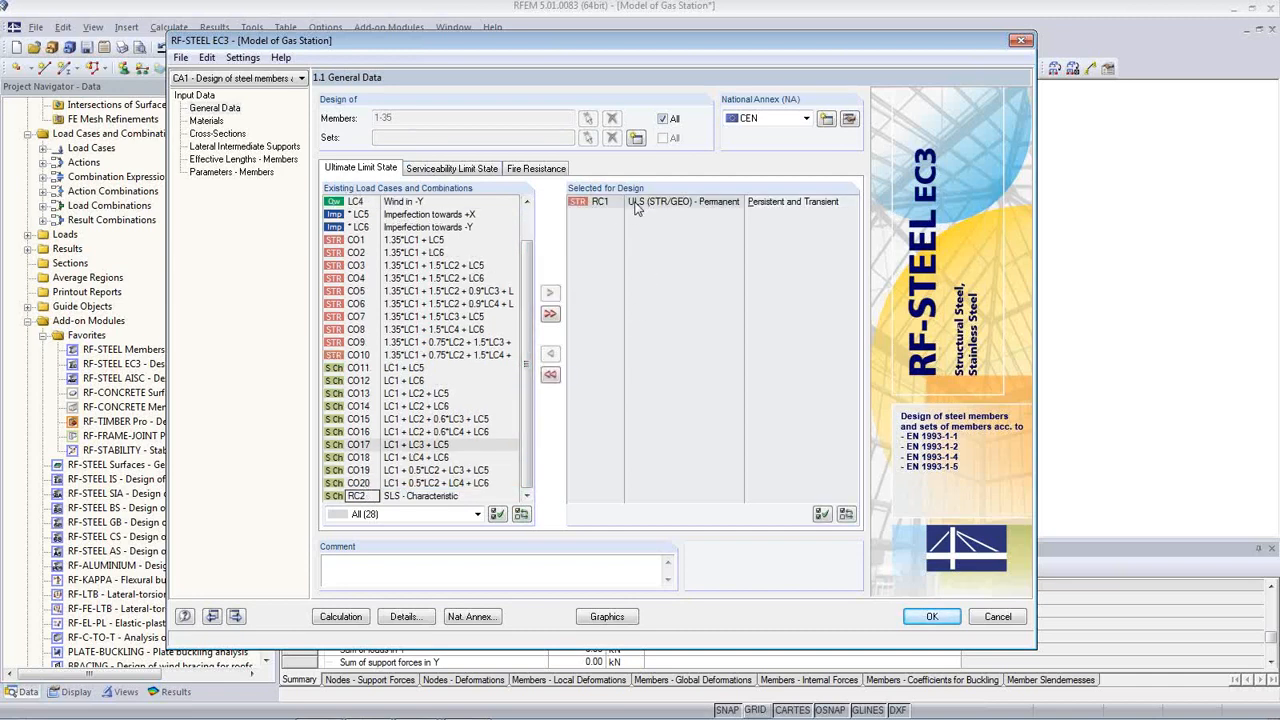
left_click(808, 119)
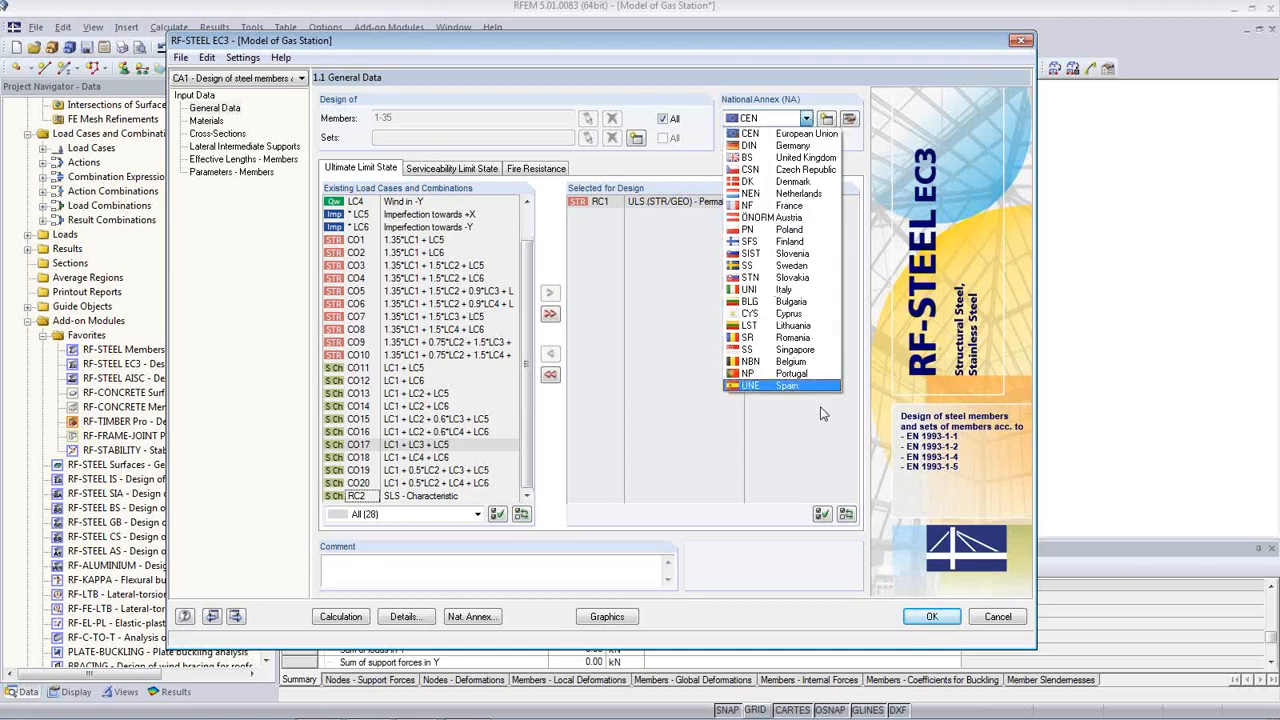
left_click(789, 134)
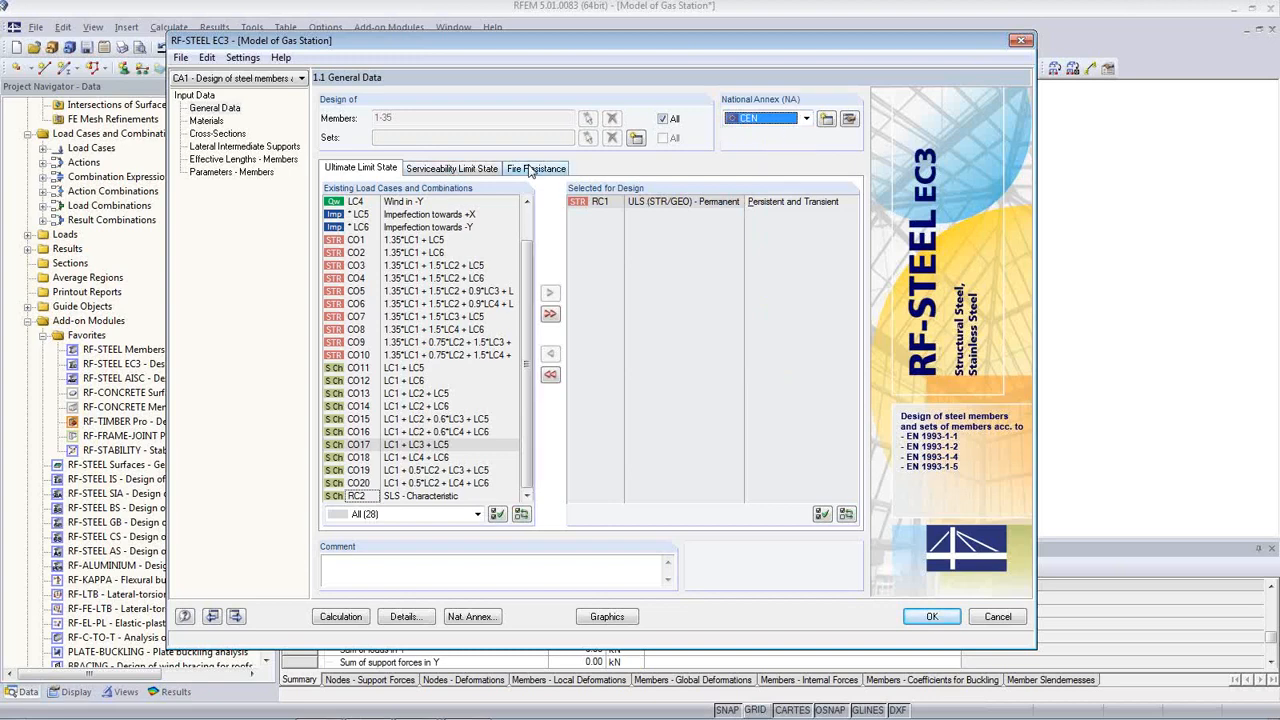
Review the load selections for the serviceability limit state and fire resistance, and examine the Steel S 235 material properties
left_click(532, 169)
left_click(455, 172)
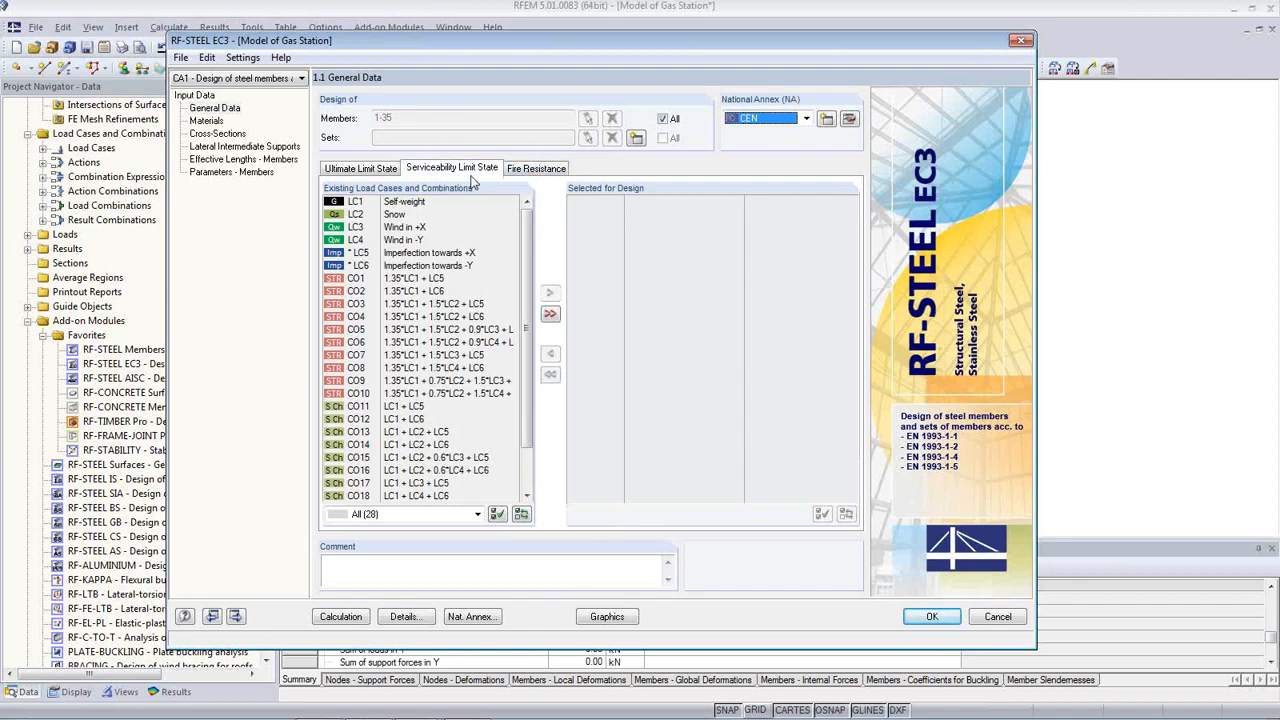
left_click(530, 170)
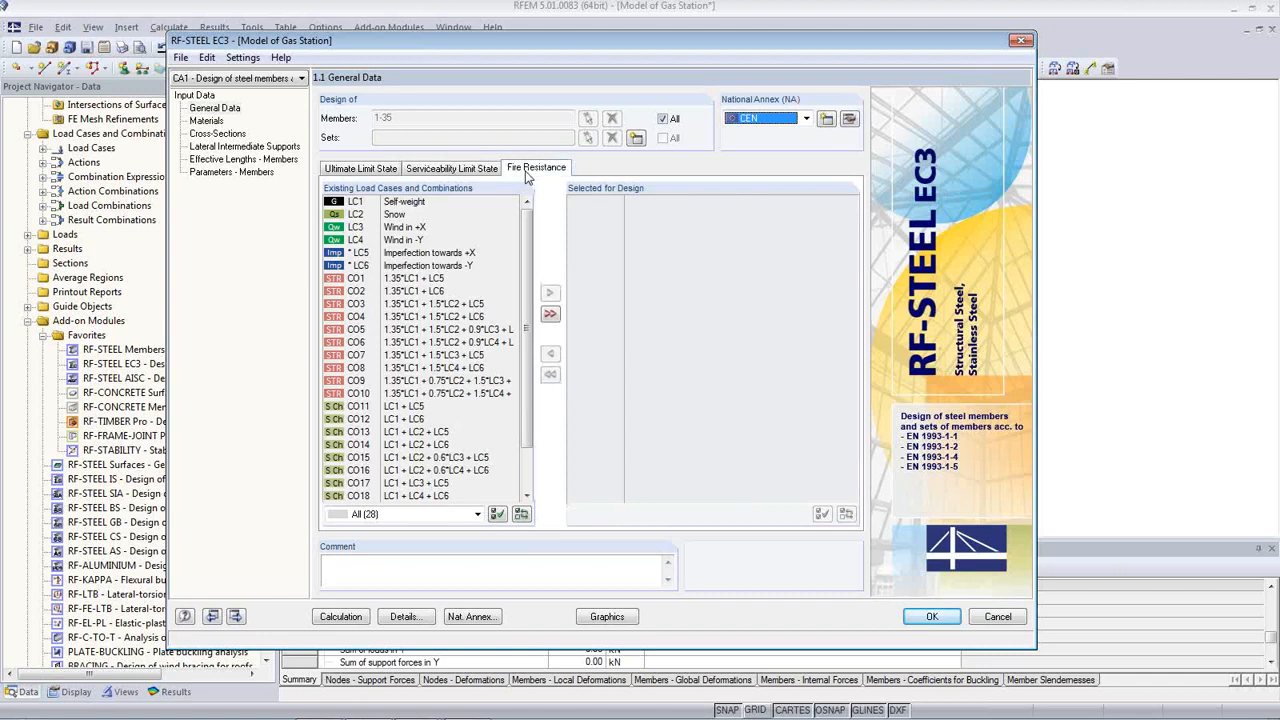
left_click(478, 172)
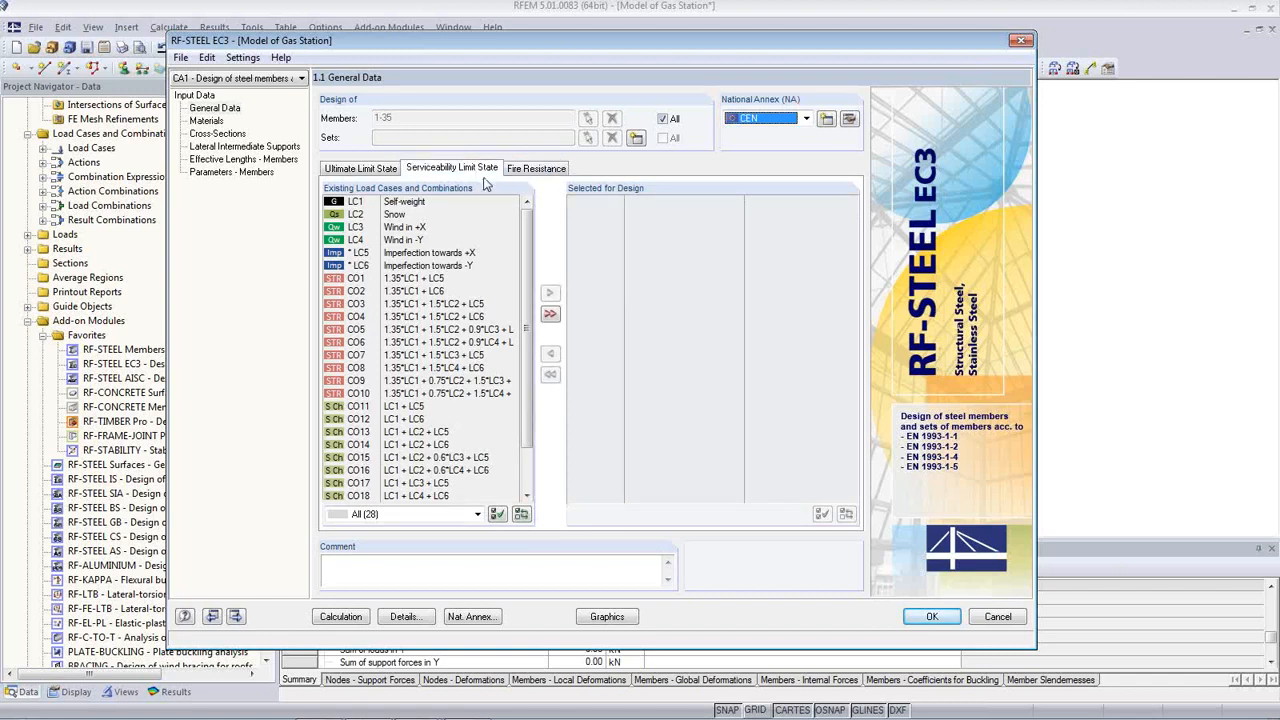
left_click(208, 121)
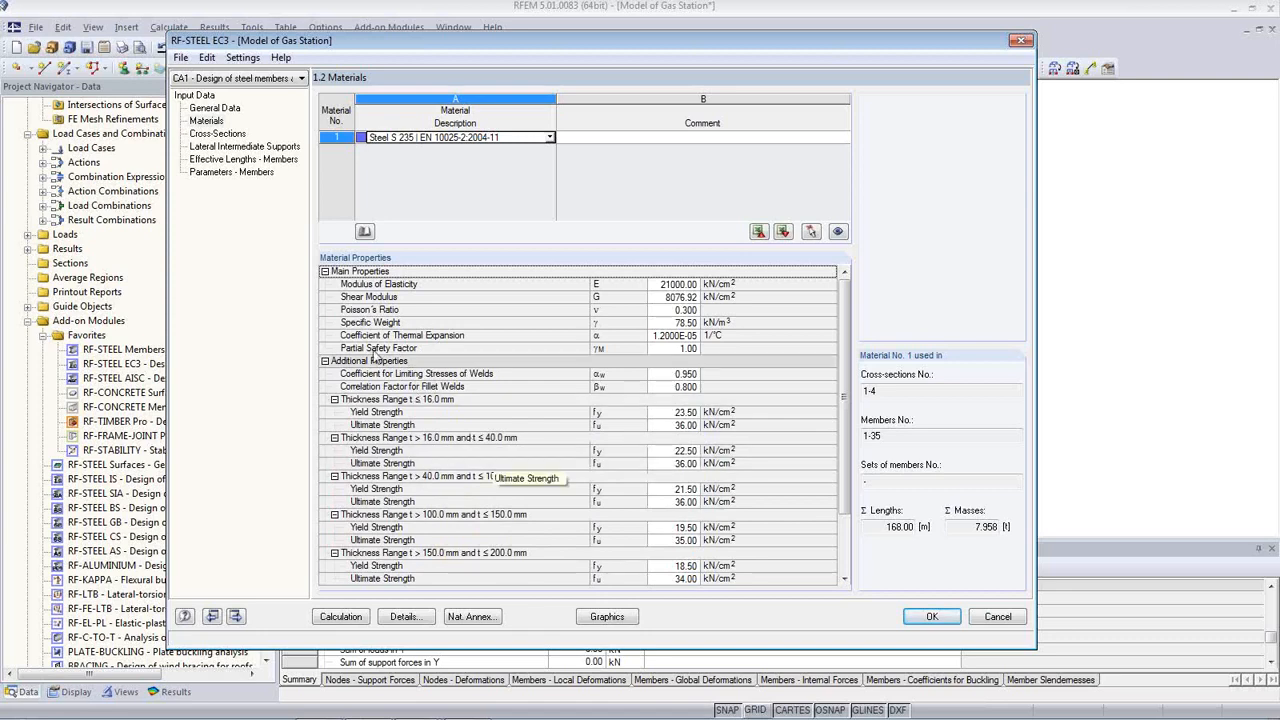
Set the HEB 300 and IPE 400 cross-sections to be optimized from the current row
left_click(218, 134)
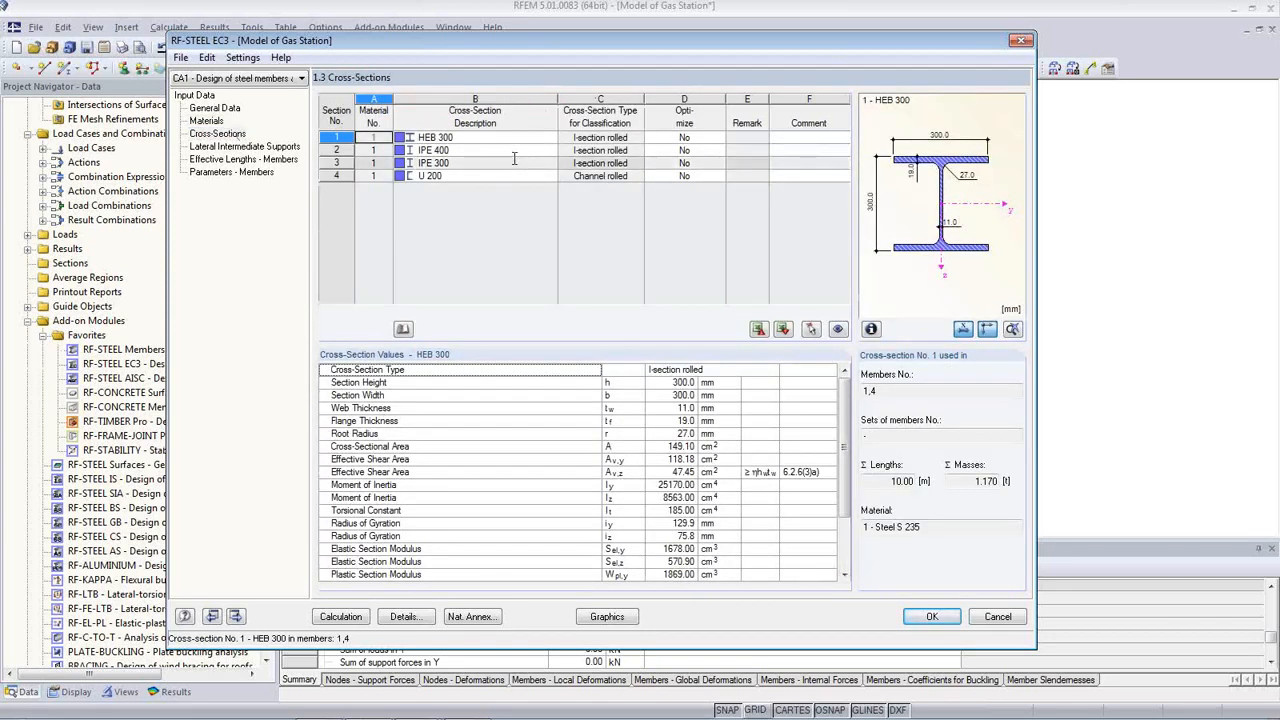
left_click(700, 137)
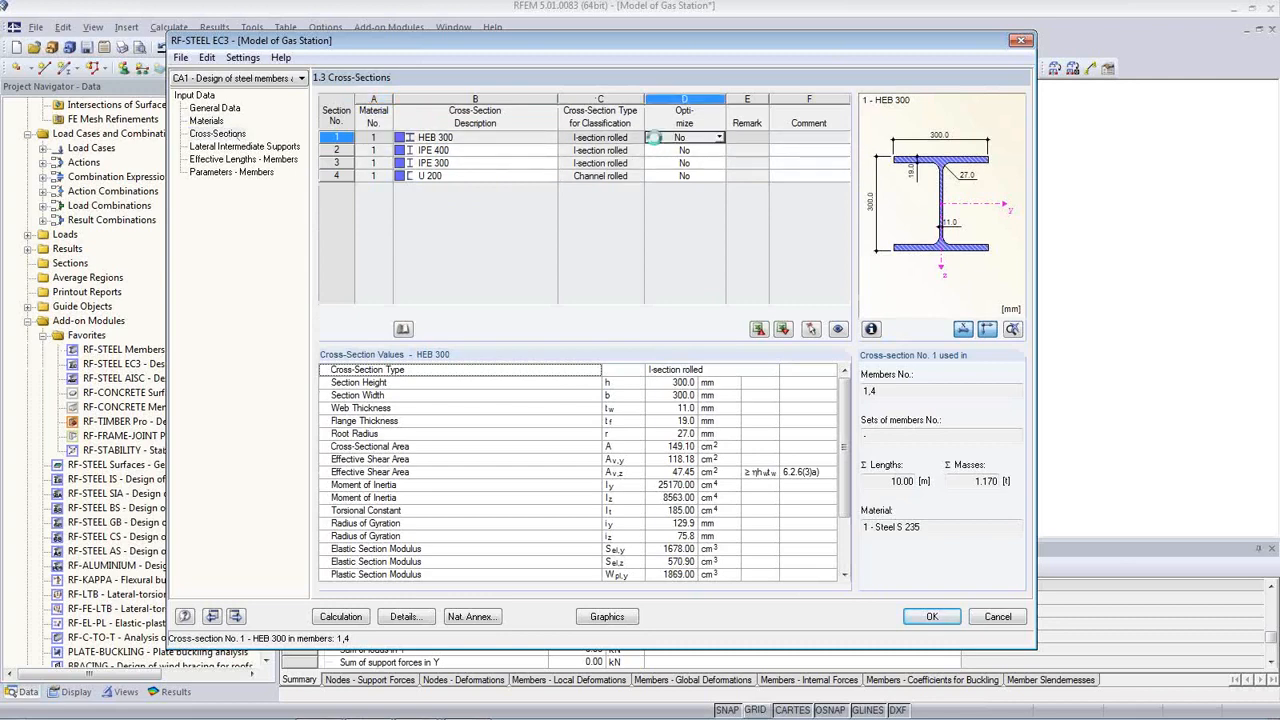
left_click(719, 138)
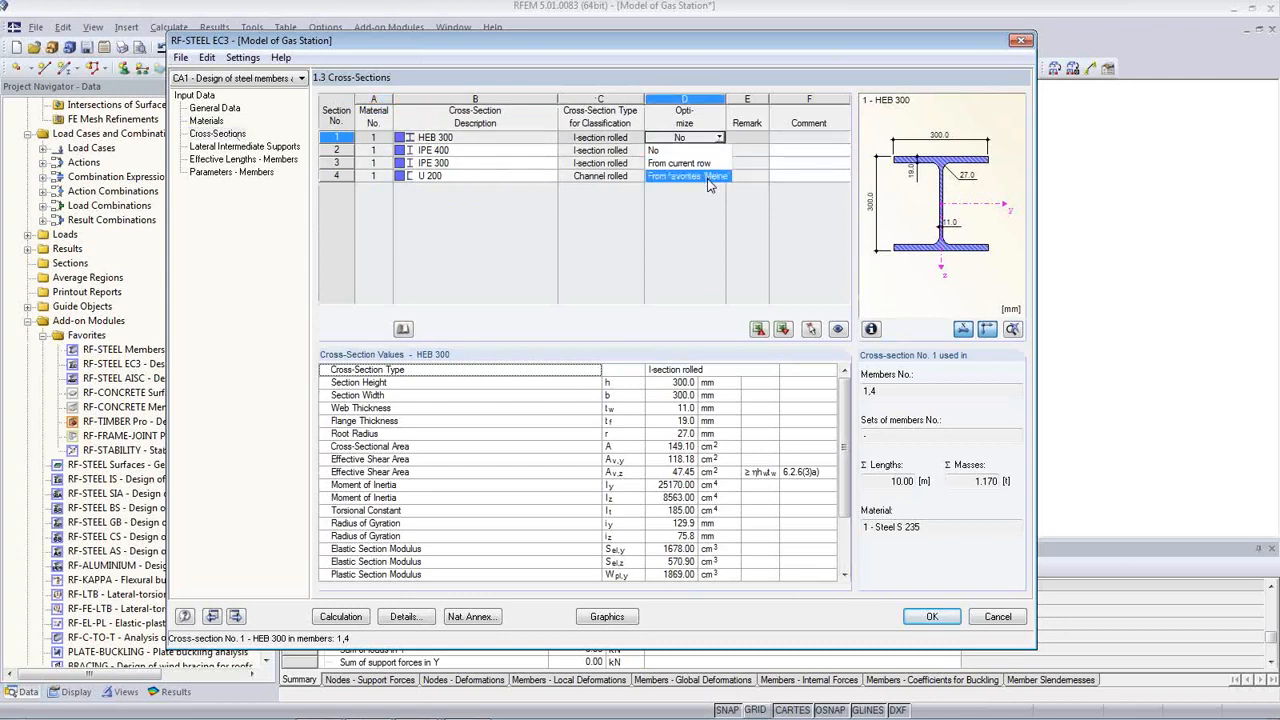
left_click(703, 163)
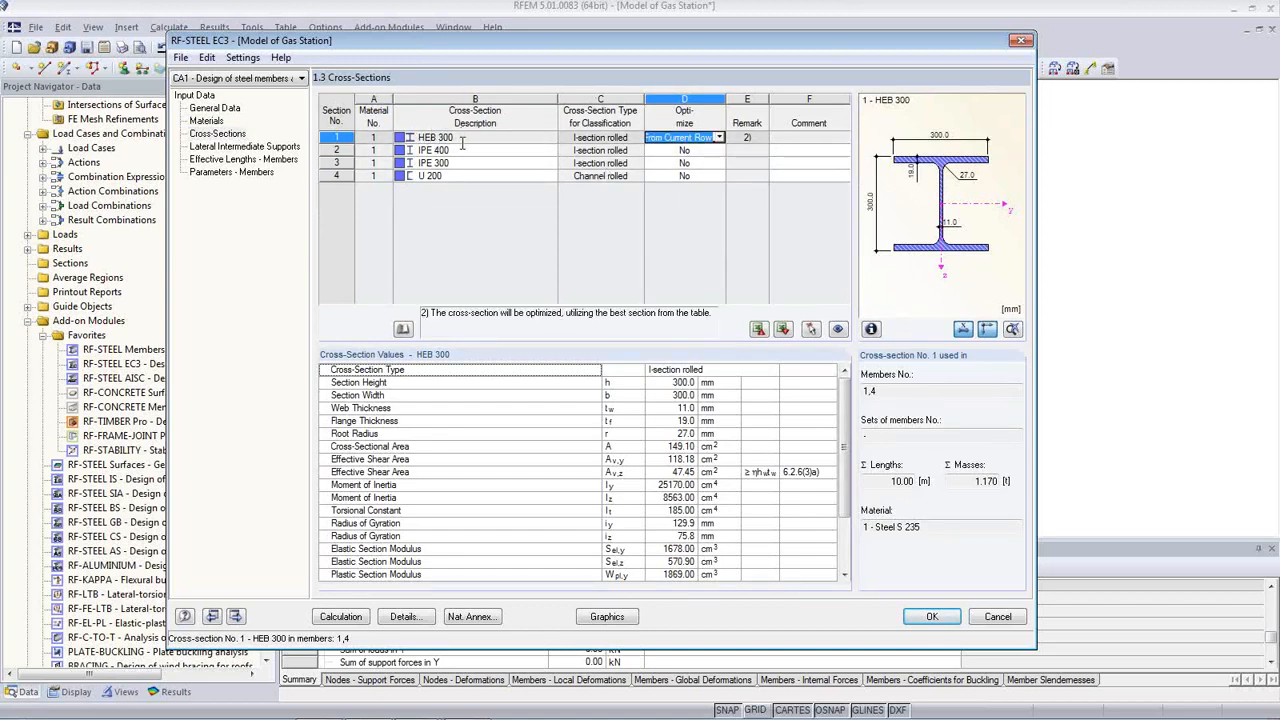
left_click(719, 152)
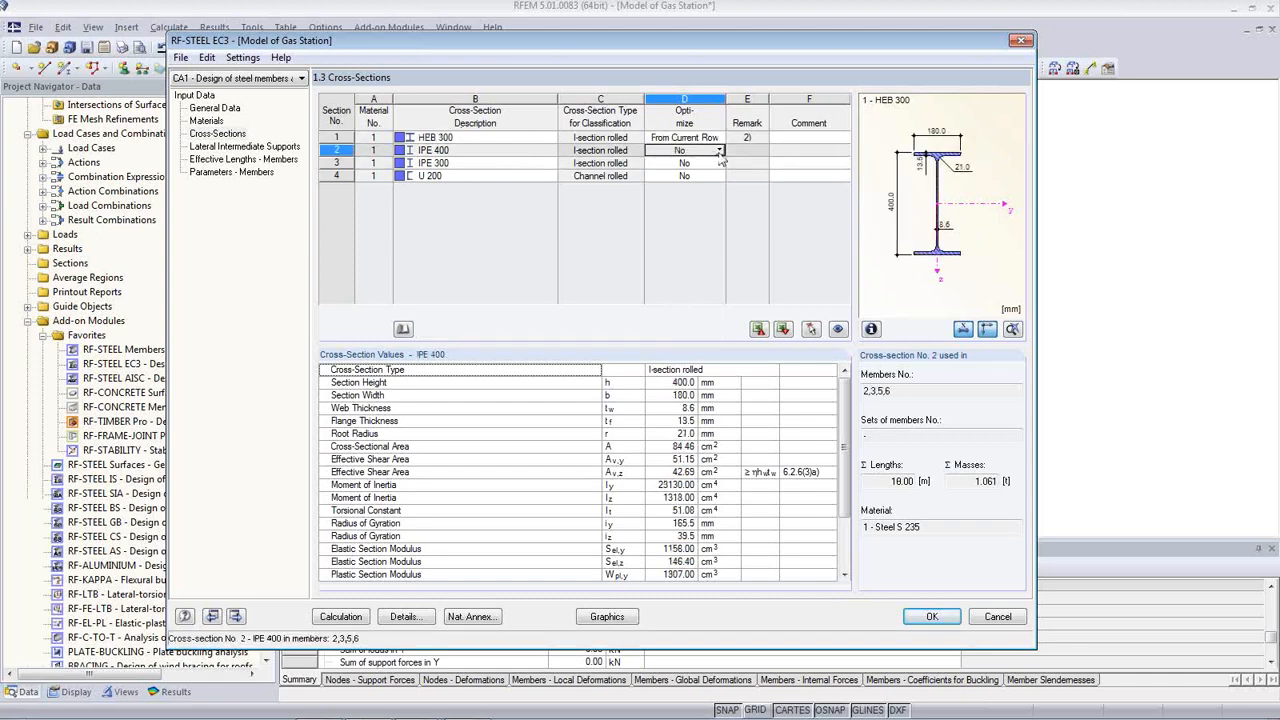
left_click(719, 150)
left_click(703, 177)
Set the IPE 300 and U 200 cross-sections to be optimized from the current row
left_click(712, 163)
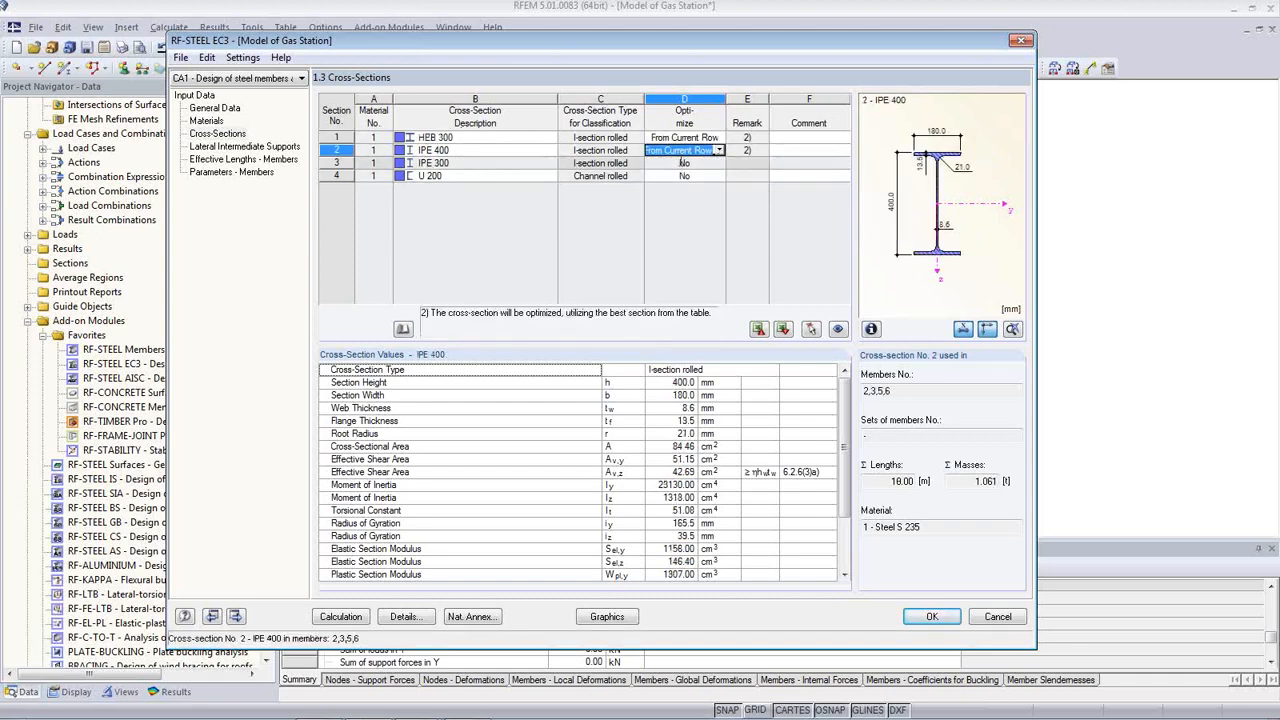
left_click(719, 163)
left_click(682, 188)
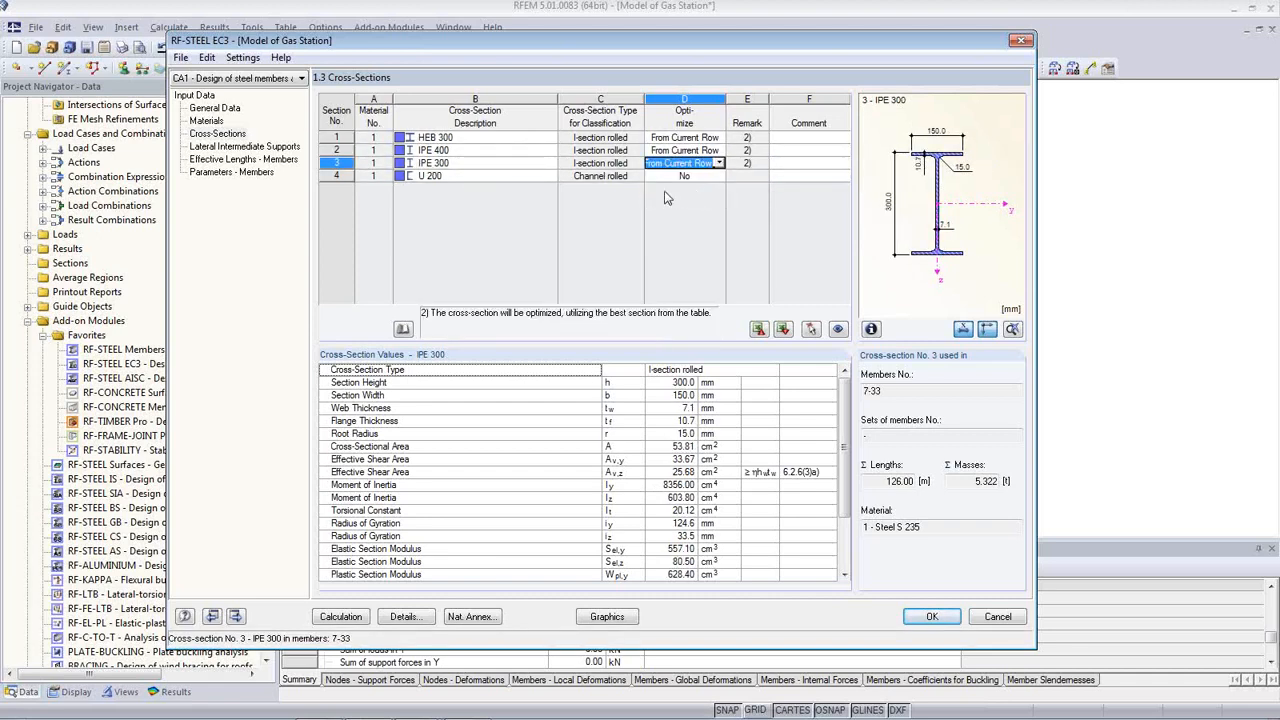
left_click(684, 176)
left_click(719, 176)
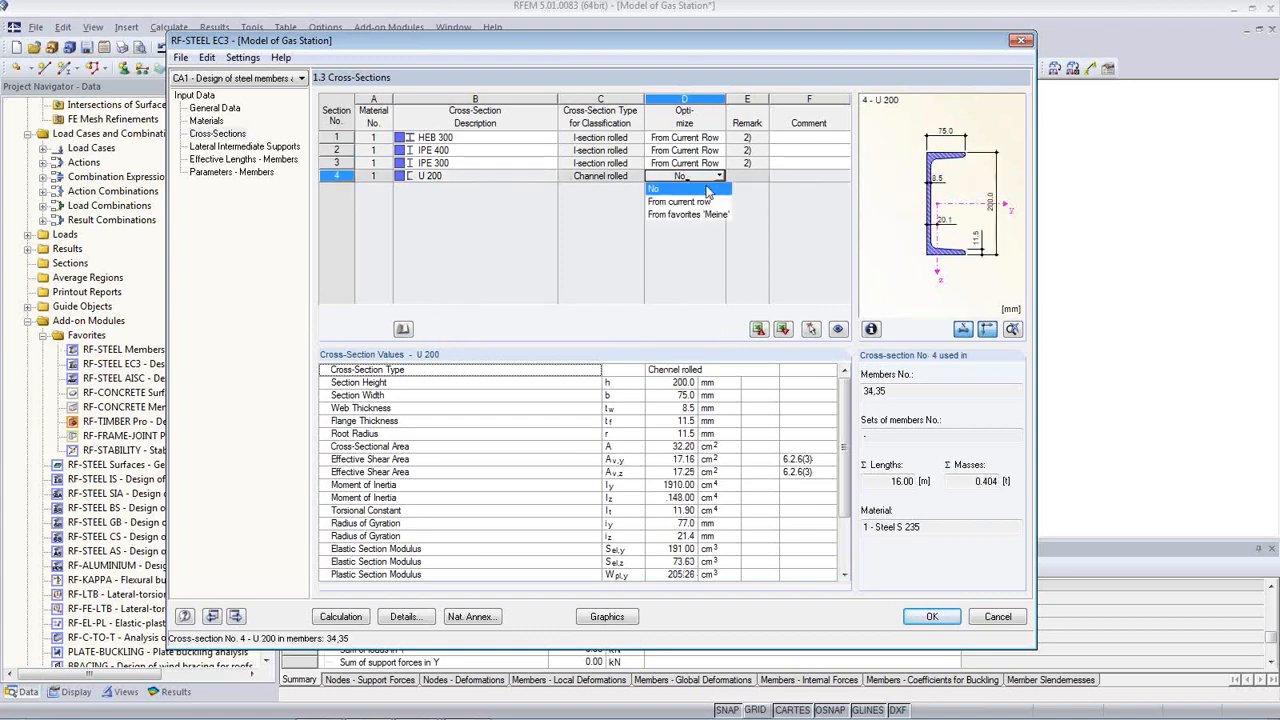
left_click(700, 202)
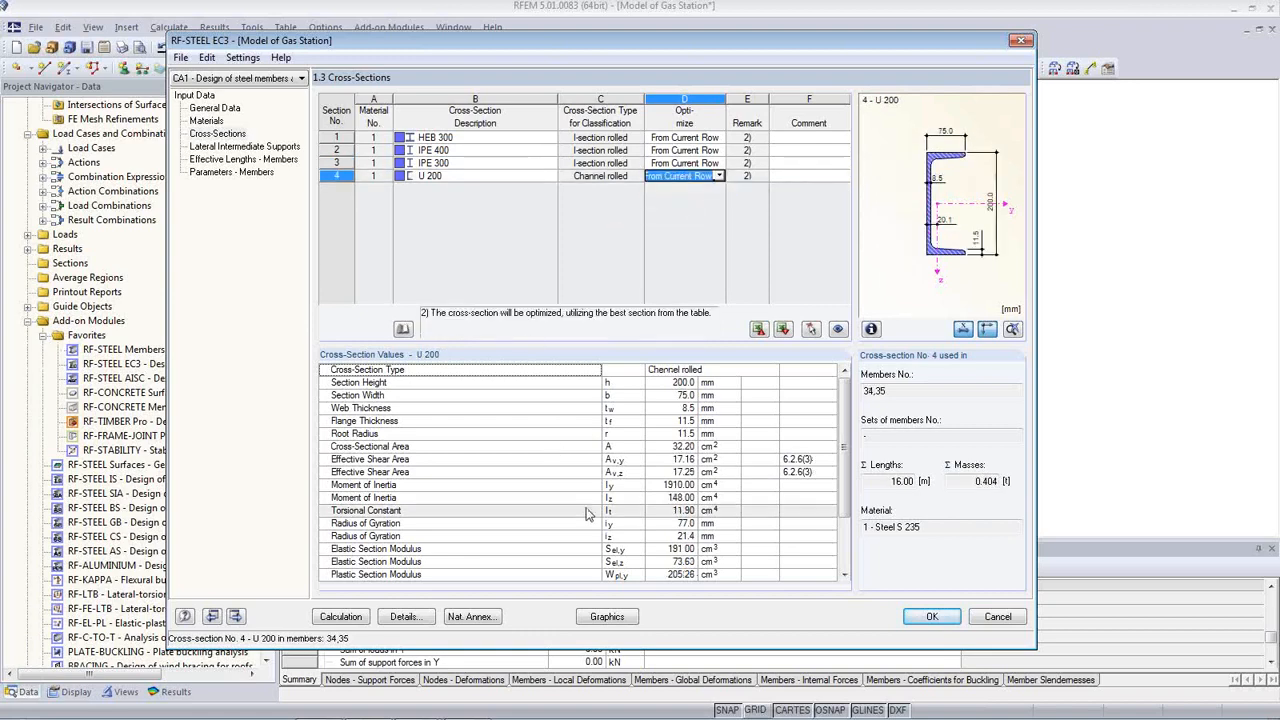
Examine the U 200 cross-section values, including the effective shear area, and view the lateral intermediate supports input
left_click(458, 434)
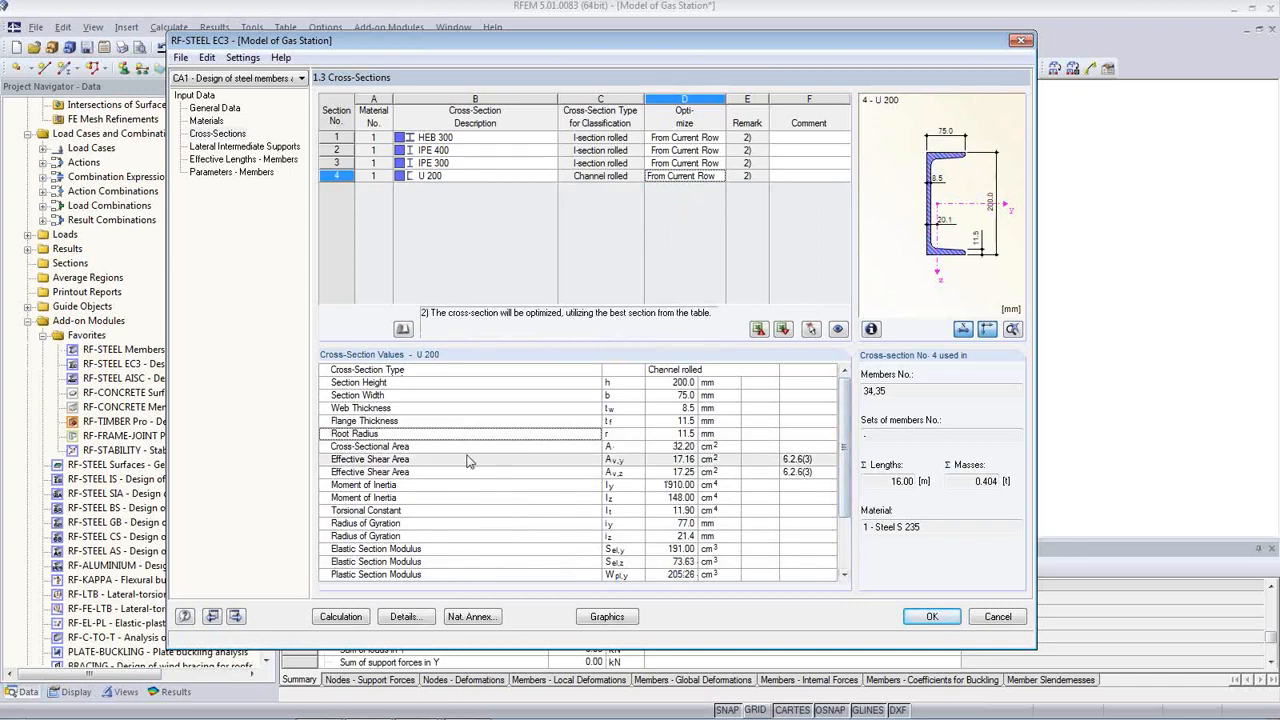
left_click(386, 460)
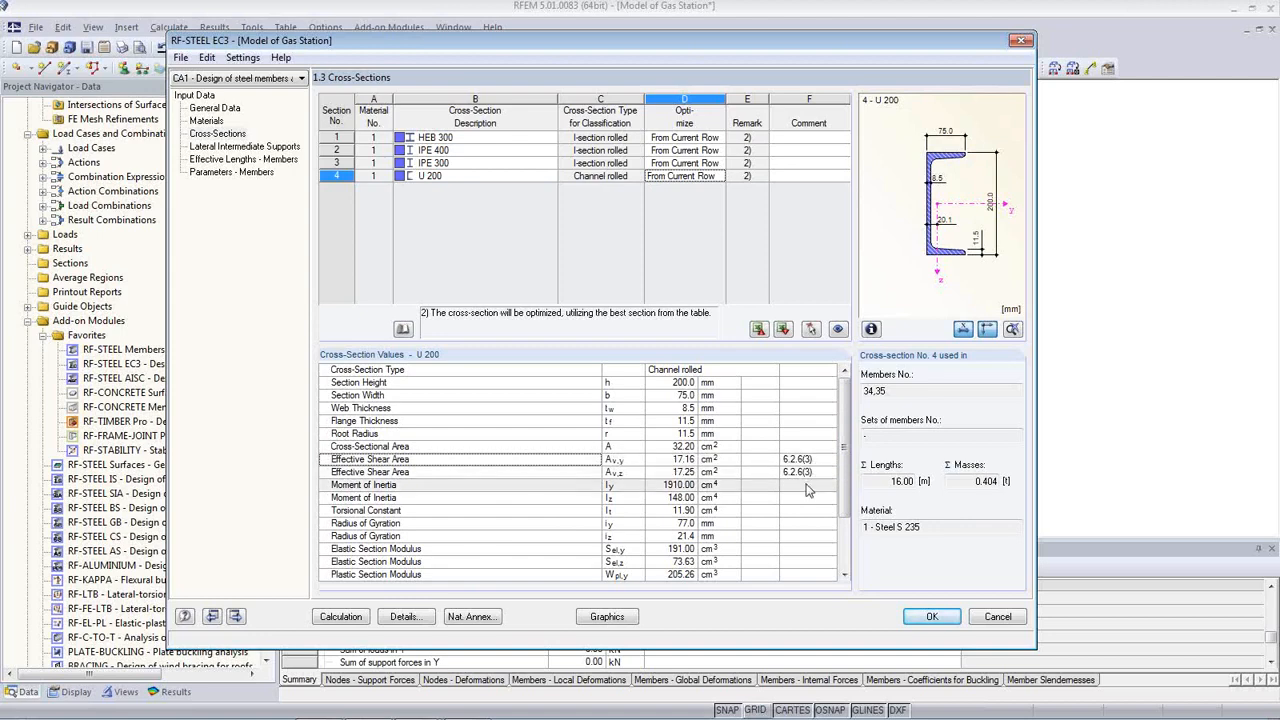
left_click(248, 148)
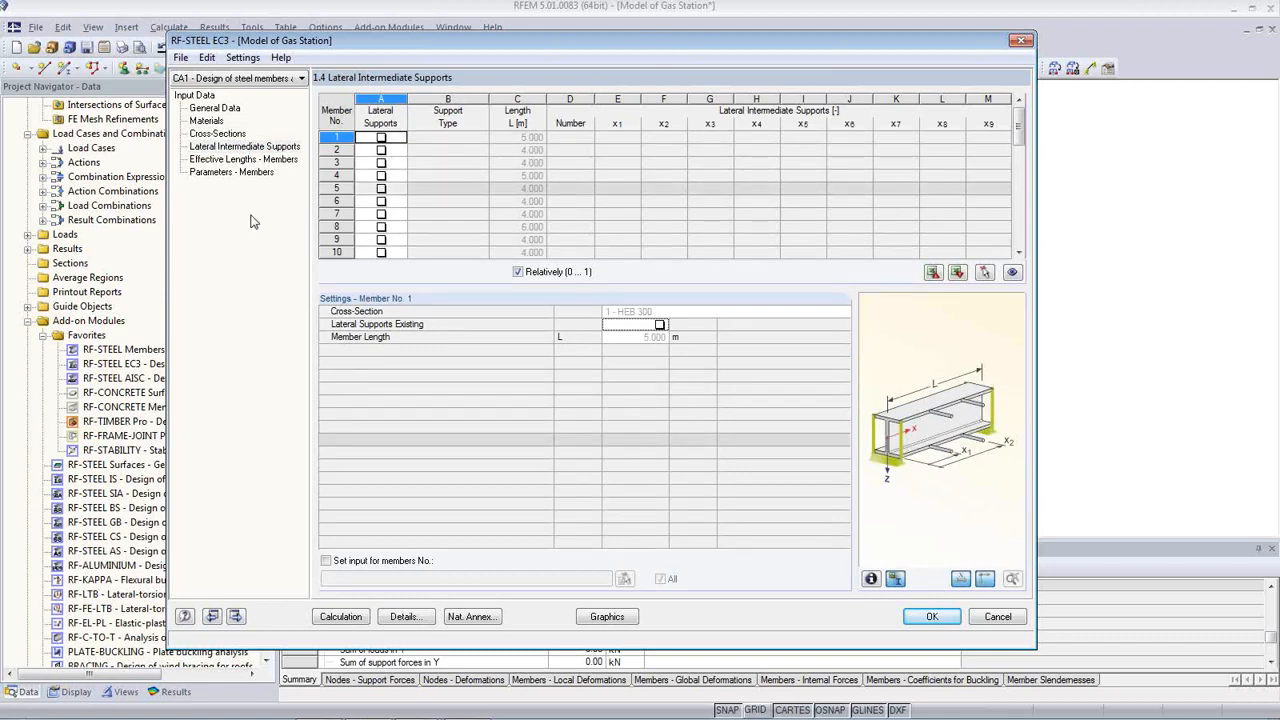
Review the members' effective lengths and the kz options for member 1, keeping kz at 1.0
left_click(247, 160)
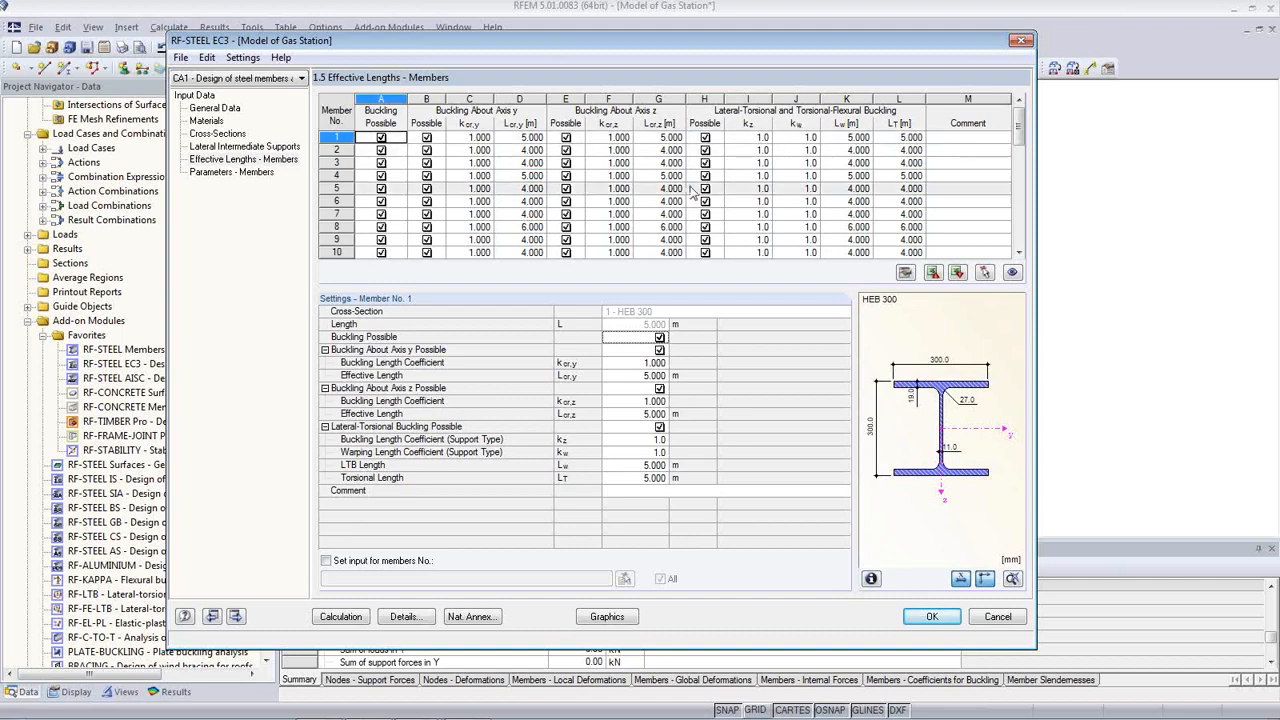
left_click(762, 138)
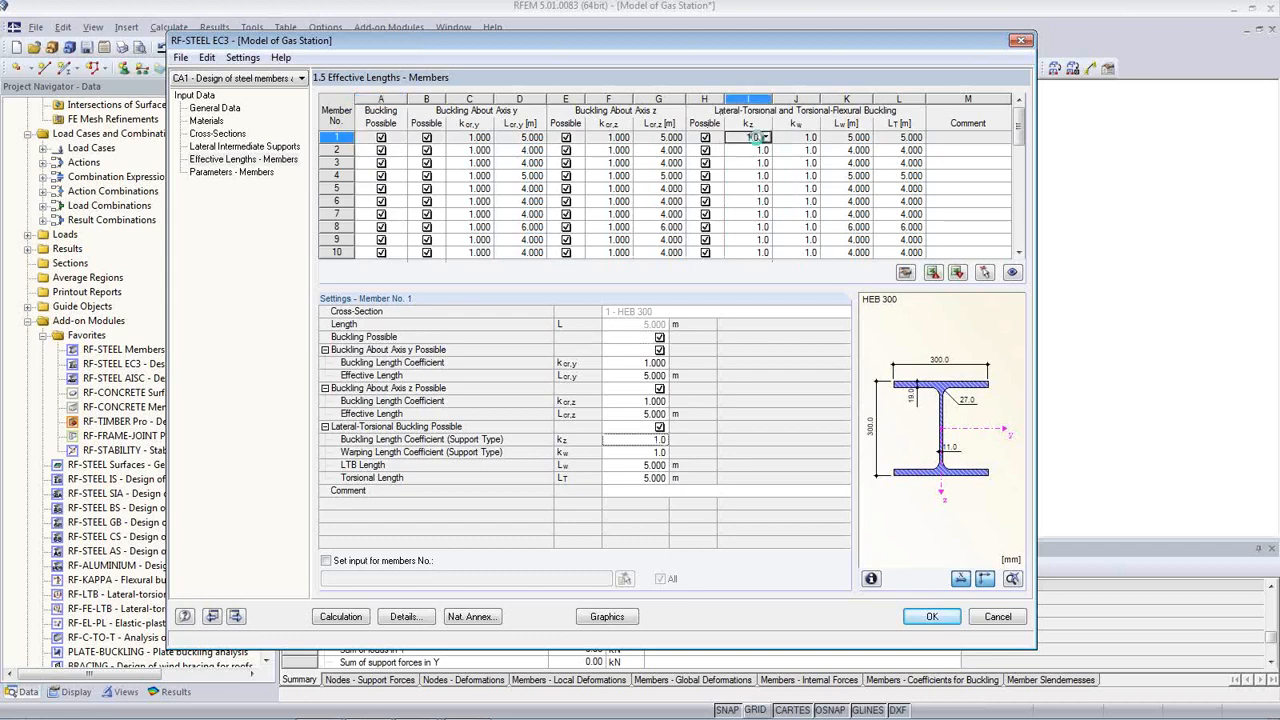
left_click(765, 138)
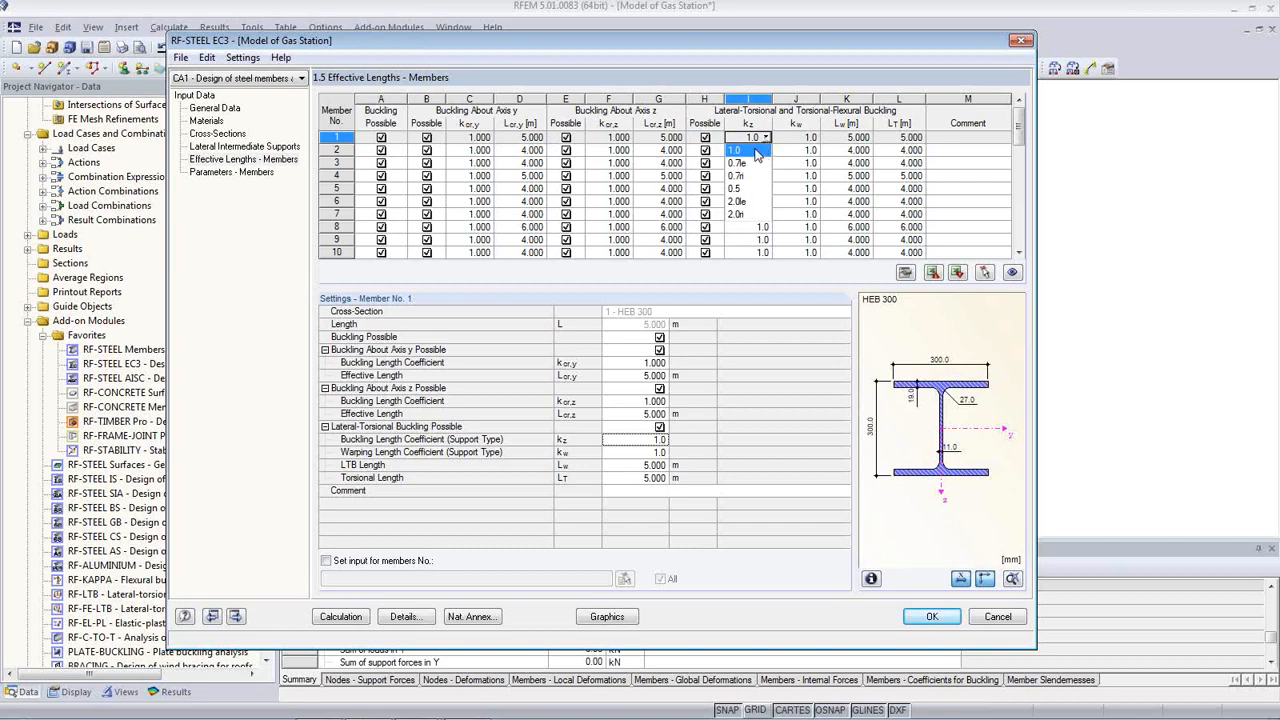
left_click(754, 153)
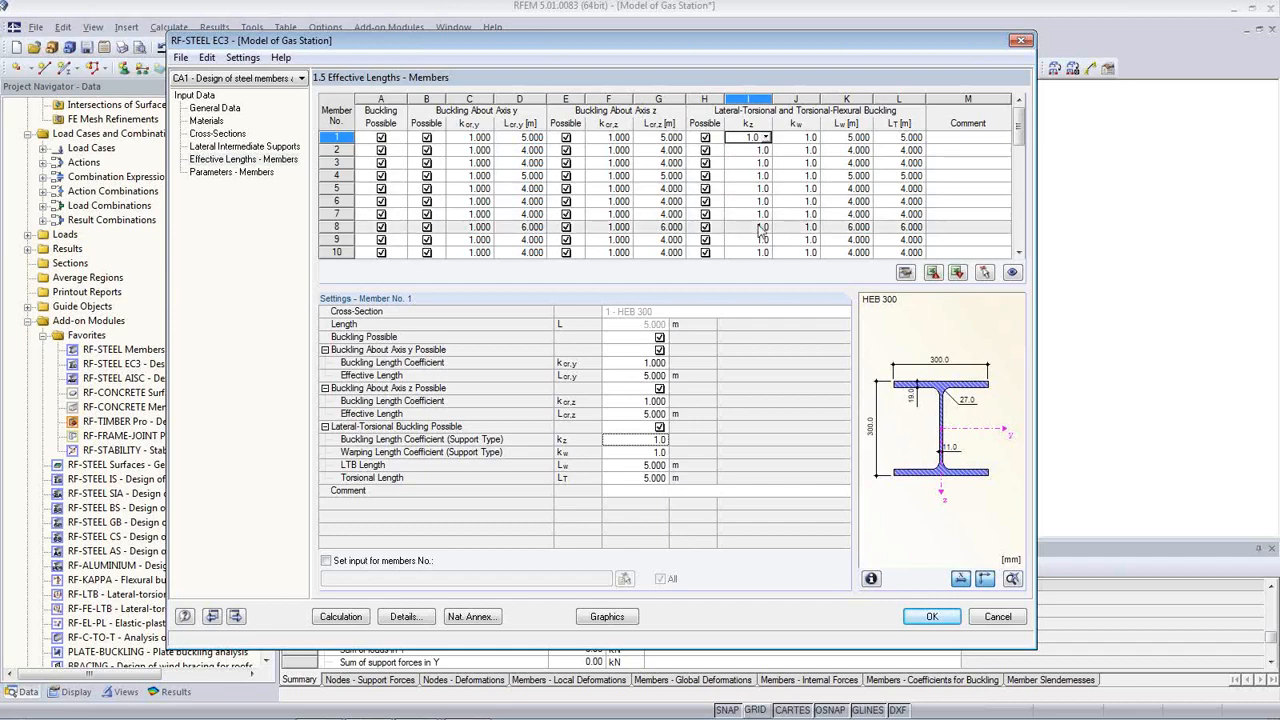
Review the buckling length coefficient options about axes y and z for member 1, keep them unchanged, and view the members' parameters
mouse_move(572, 47)
left_mouse_down()
mouse_move(629, 405)
mouse_move(583, 46)
left_mouse_up()
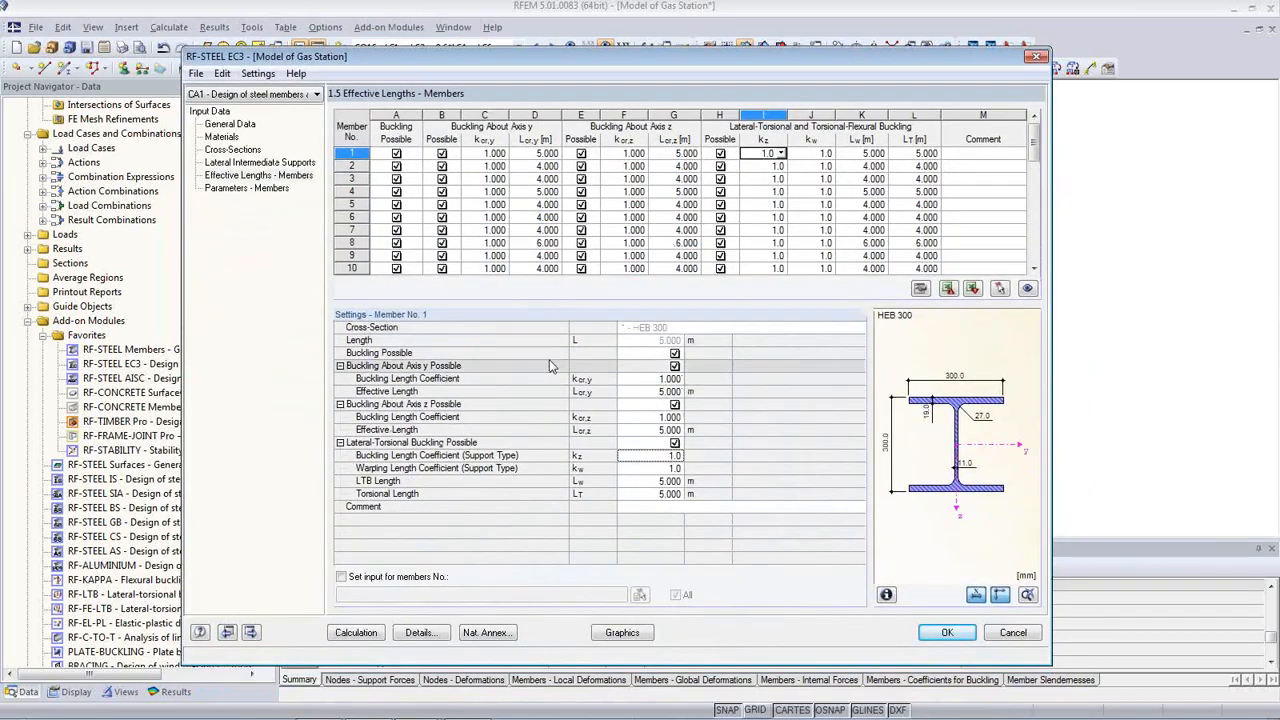
left_click(660, 379)
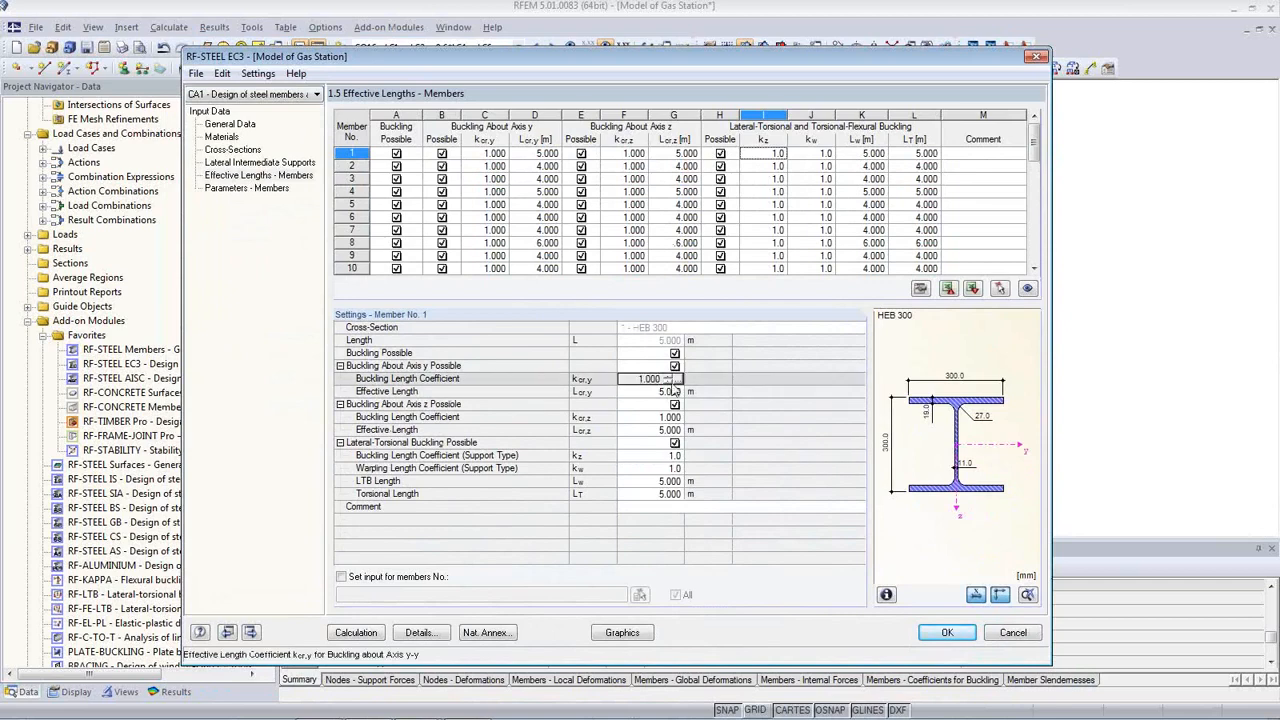
left_click(672, 380)
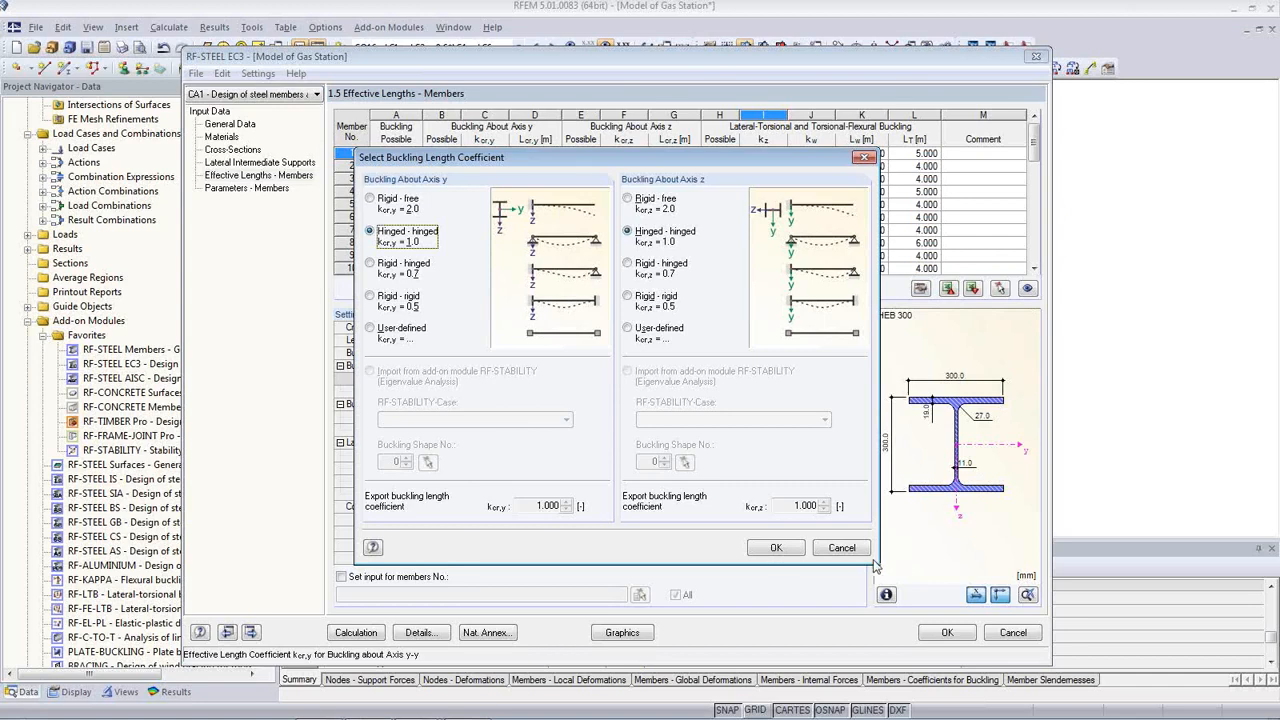
left_click(840, 548)
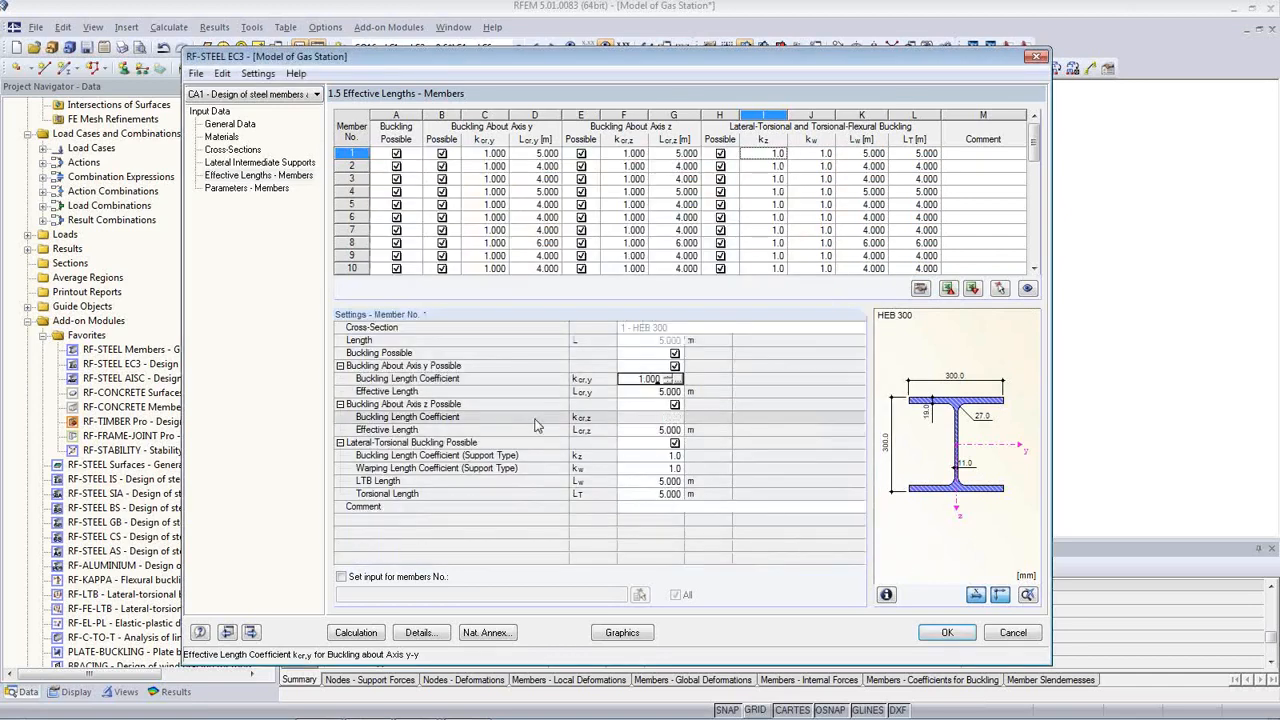
left_click(245, 189)
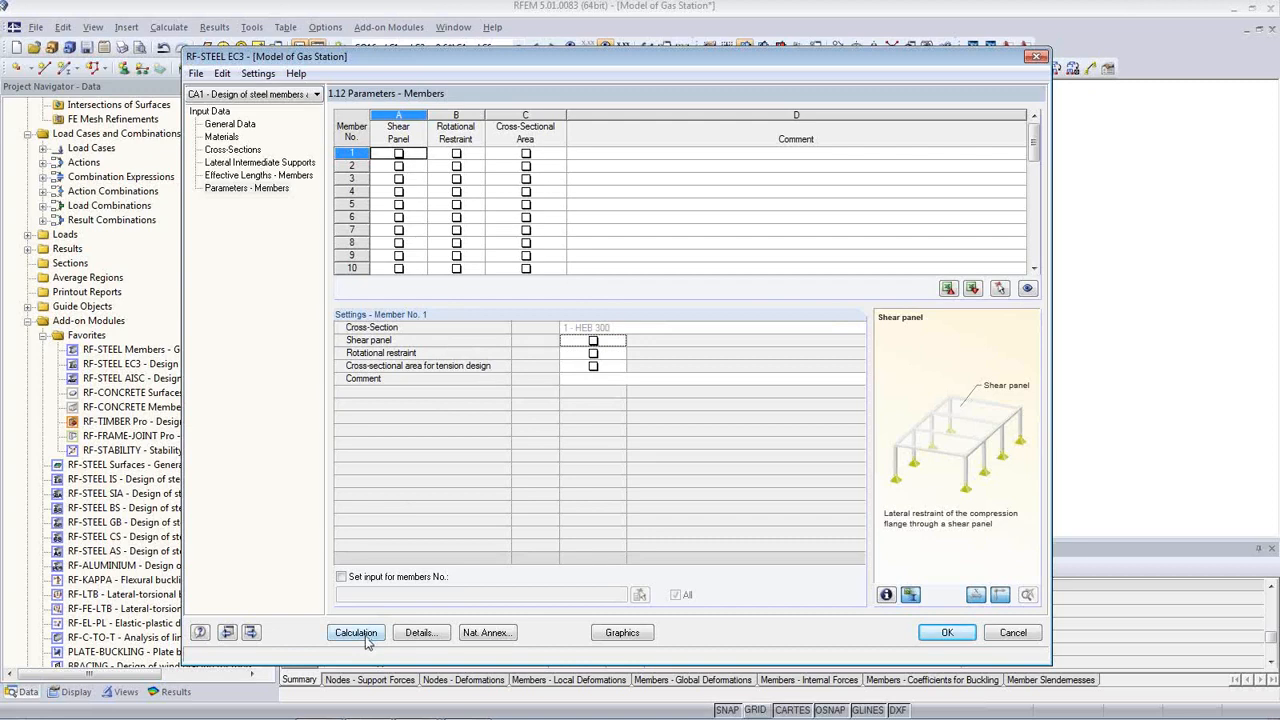
Review the design details for ultimate limit state, stability, serviceability, fire resistance and other settings, and accept them
left_click(418, 634)
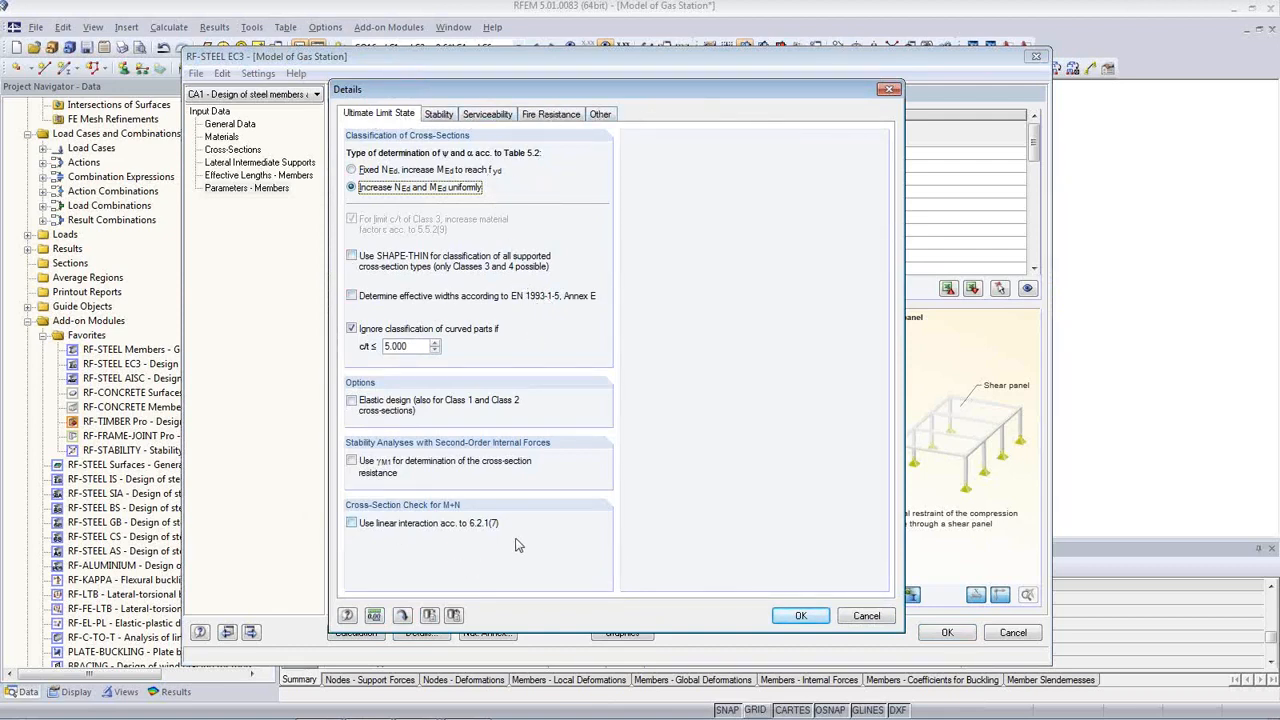
left_click(445, 116)
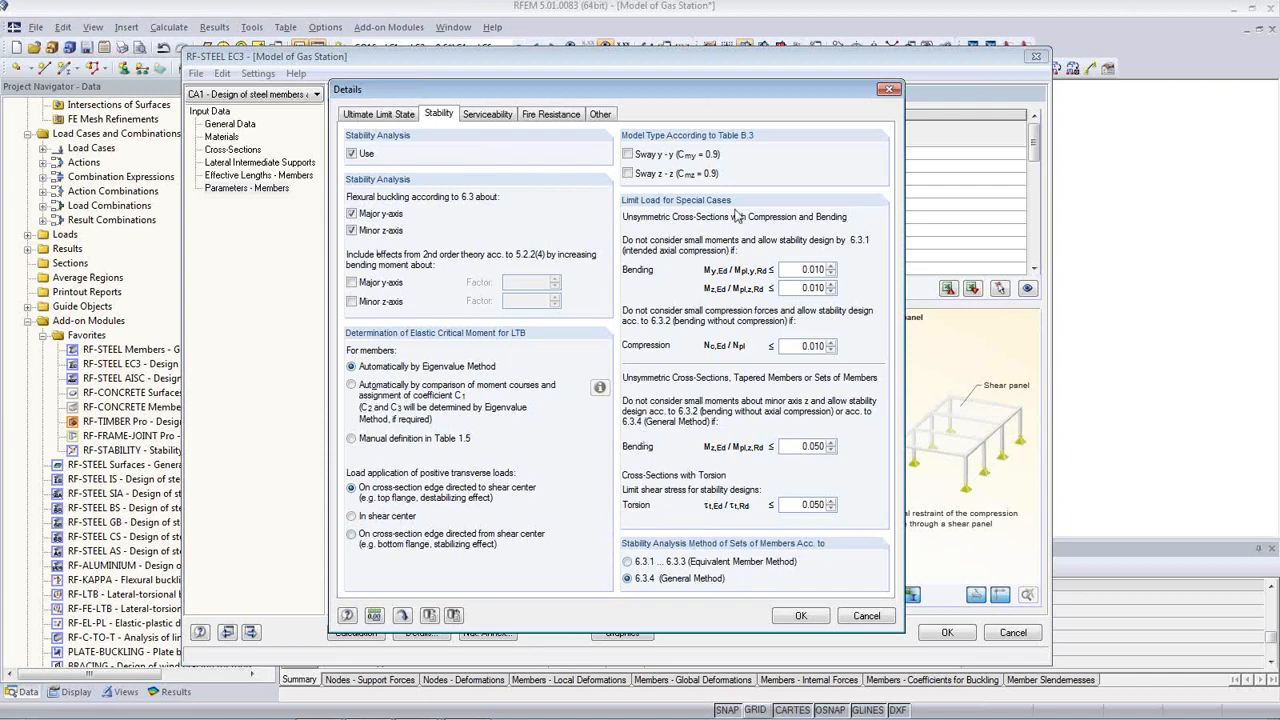
left_click(487, 114)
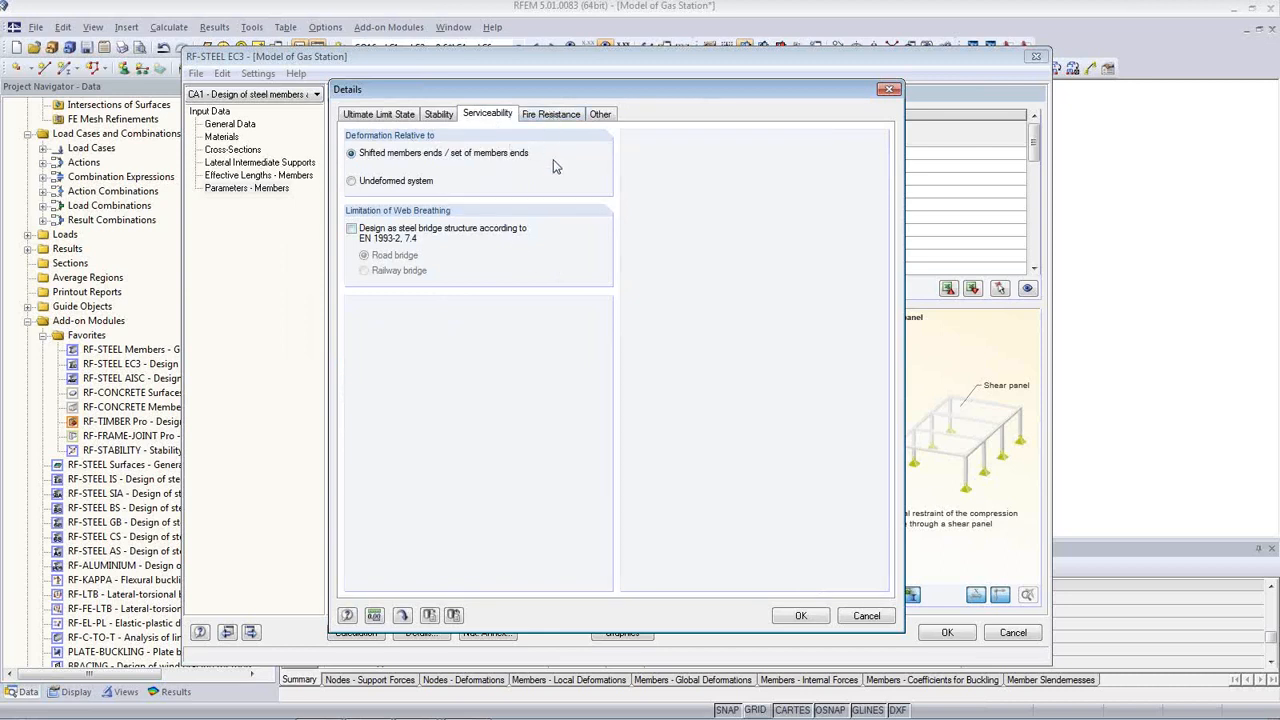
left_click(563, 114)
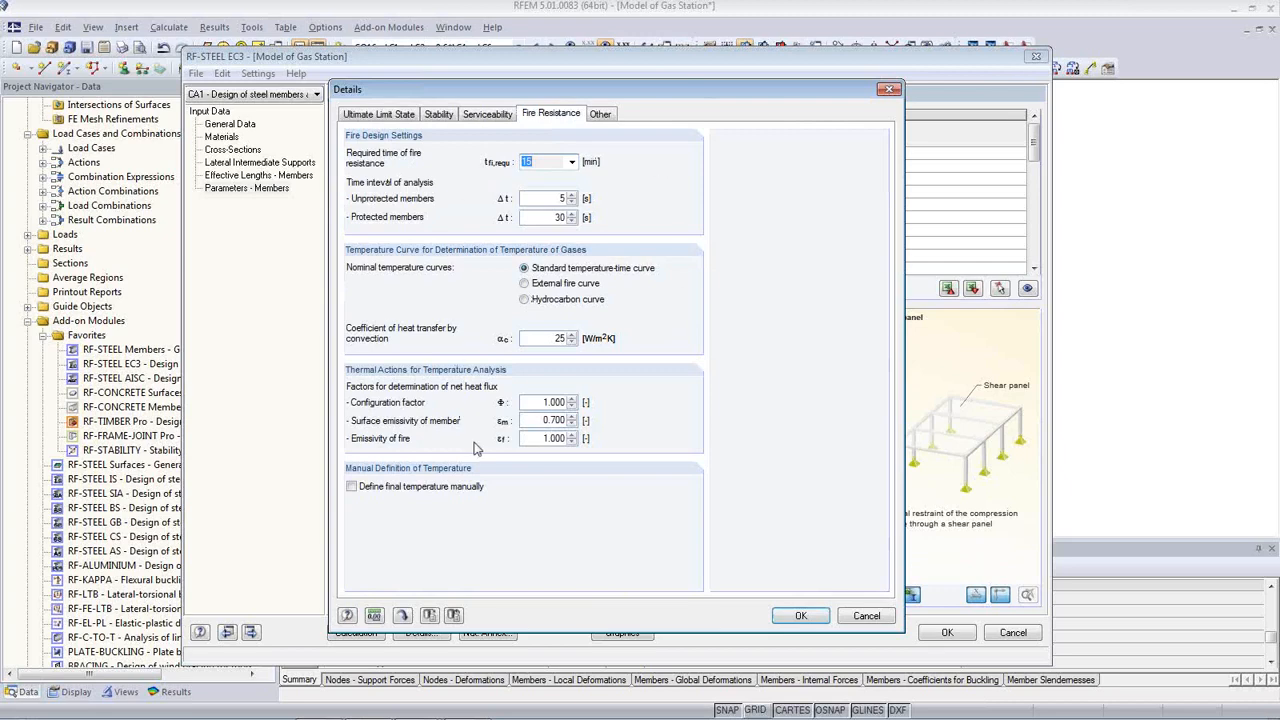
left_click(598, 117)
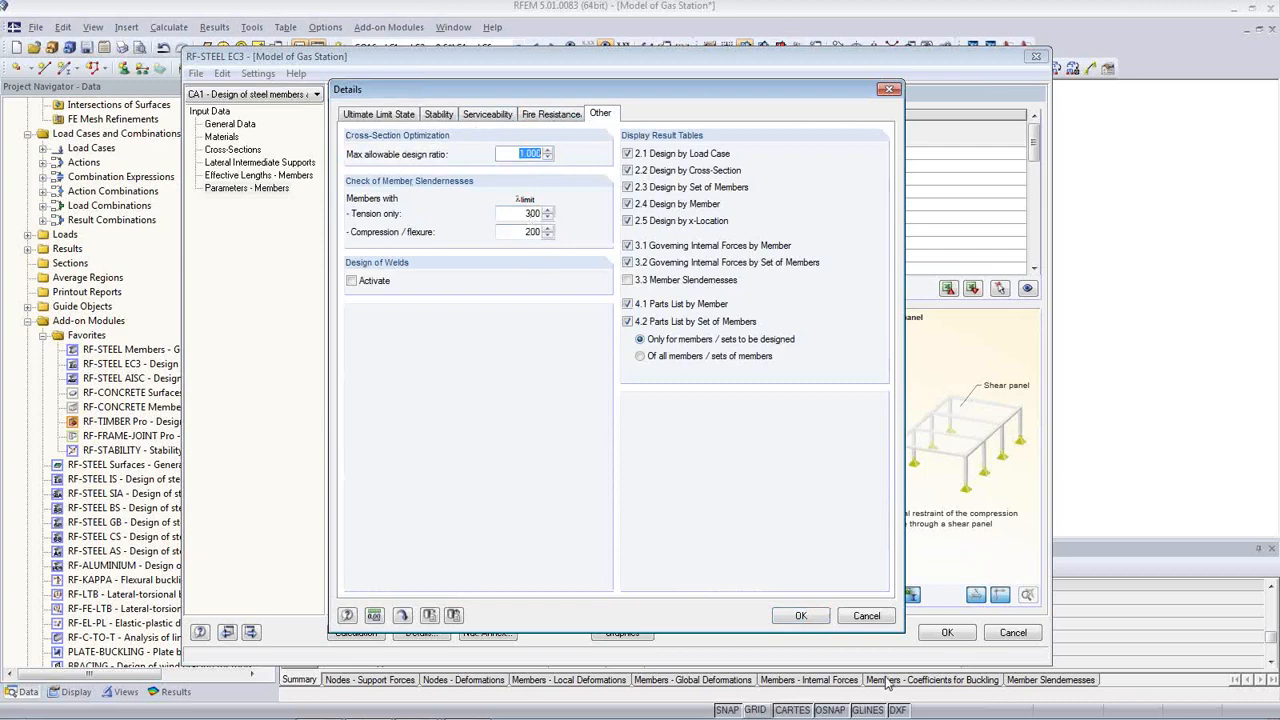
left_click(801, 615)
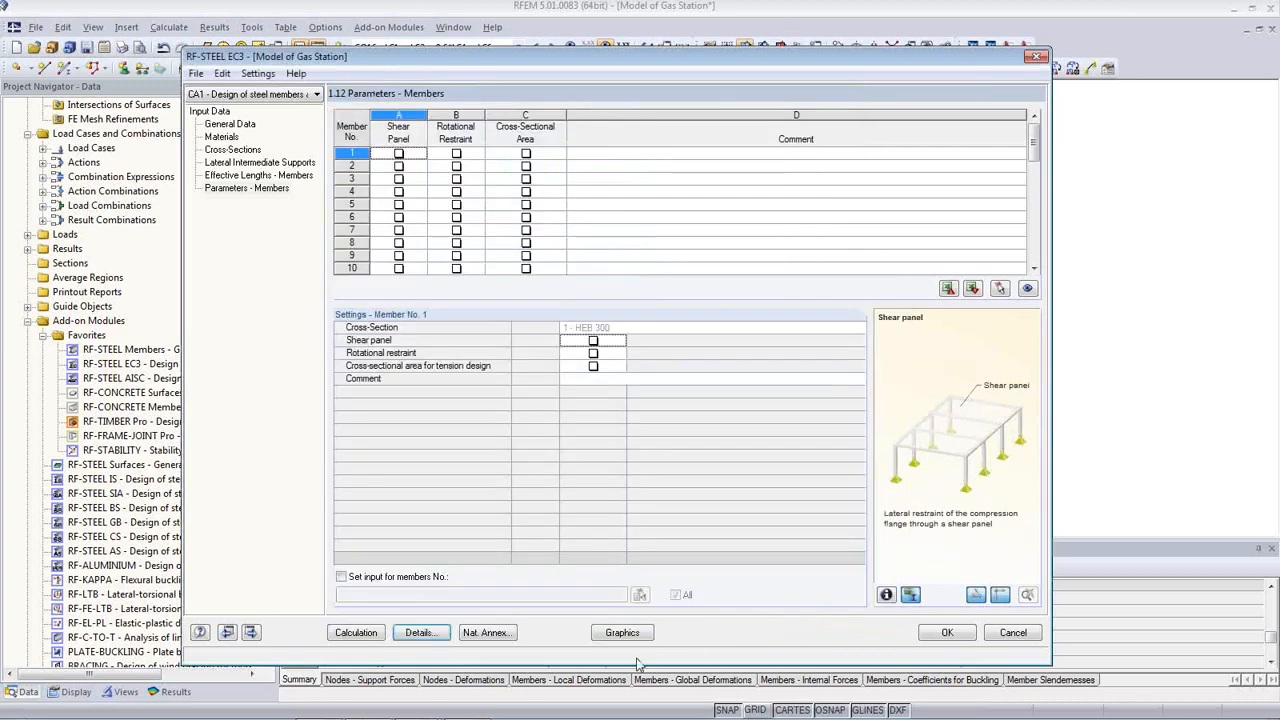
Review the CEN National Annex base and stainless steel (EN 1993-1-4) parameters and accept them
left_click(500, 634)
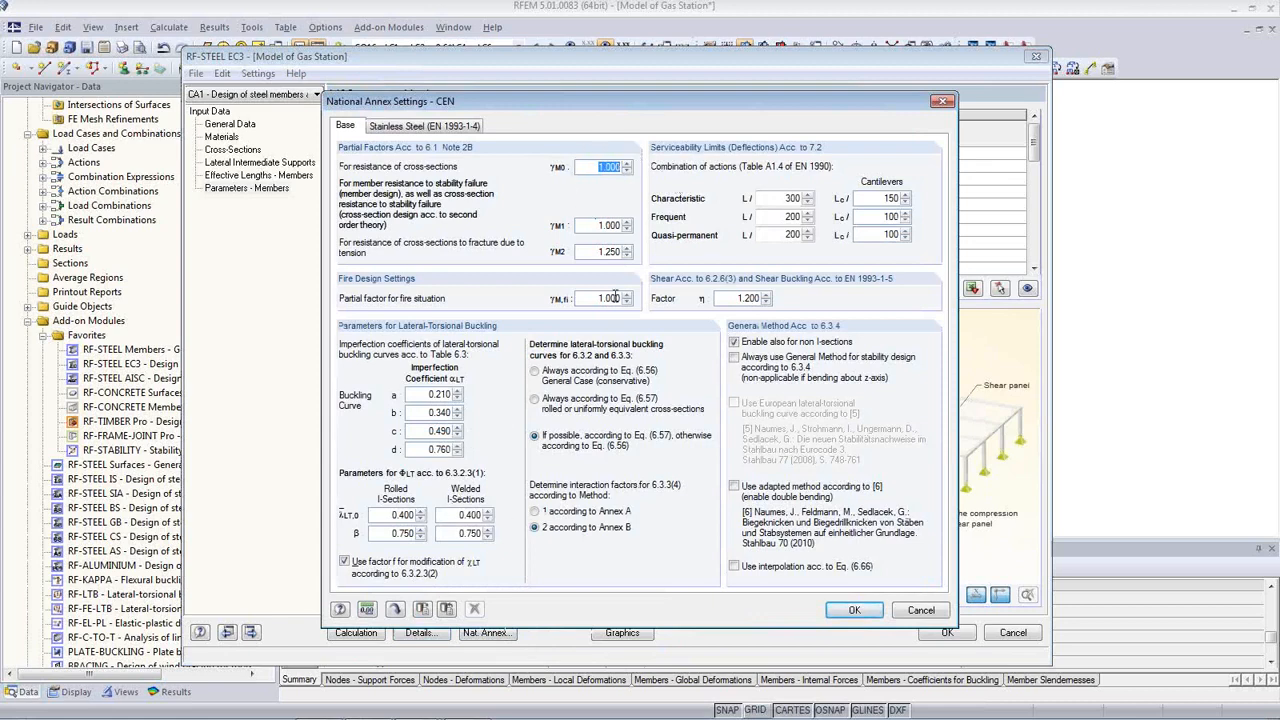
left_click(779, 197)
left_click(410, 128)
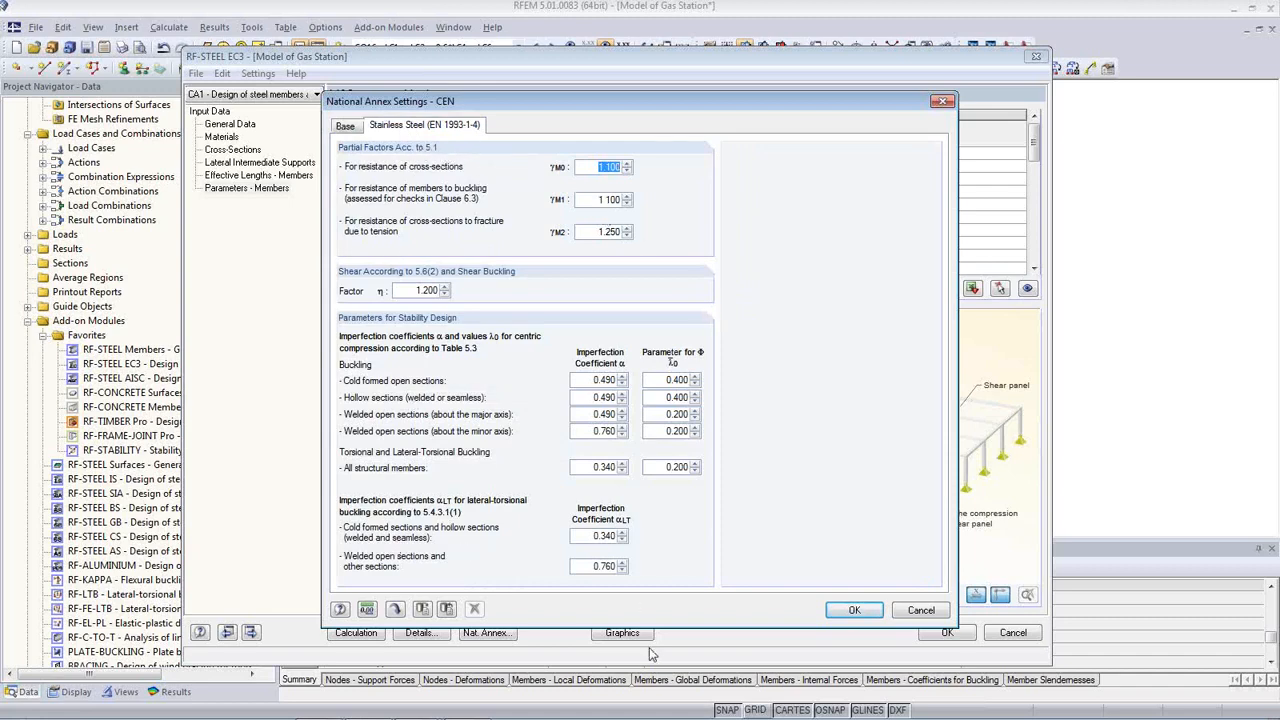
left_click(853, 618)
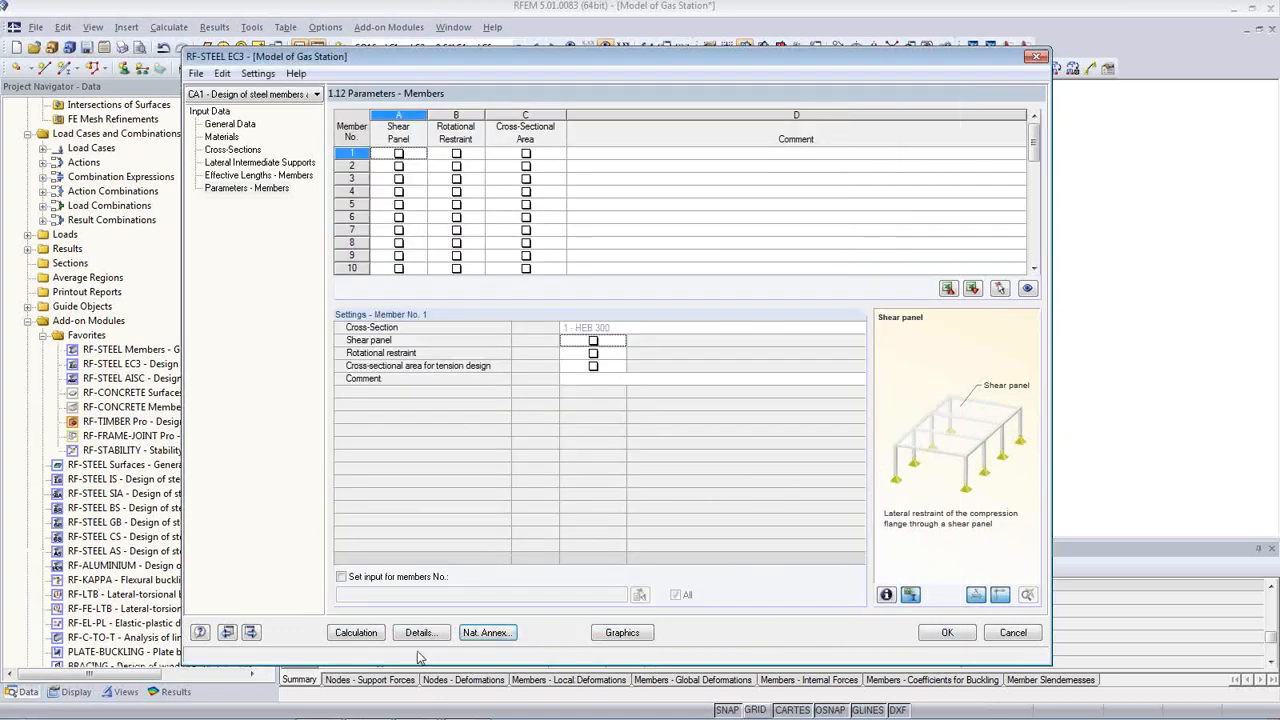
Run the steel member design calculation and locate the governing member from the load case results in the model
left_click(356, 633)
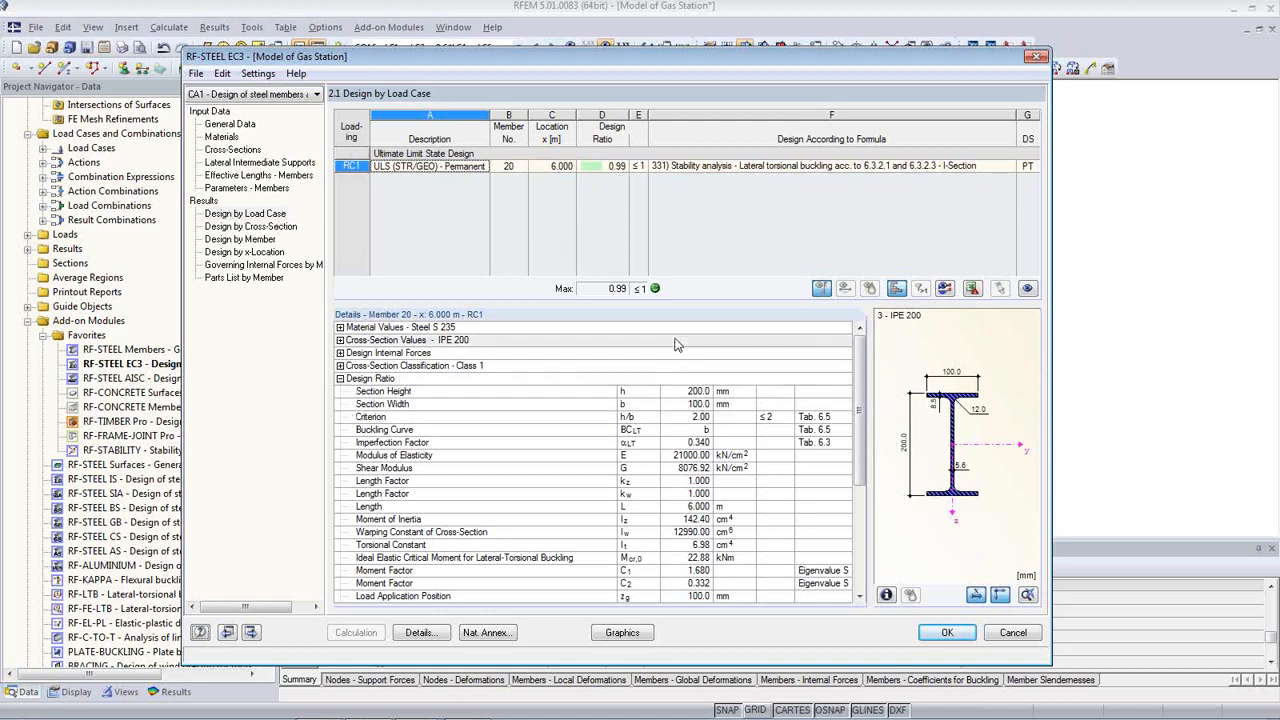
left_click(505, 171)
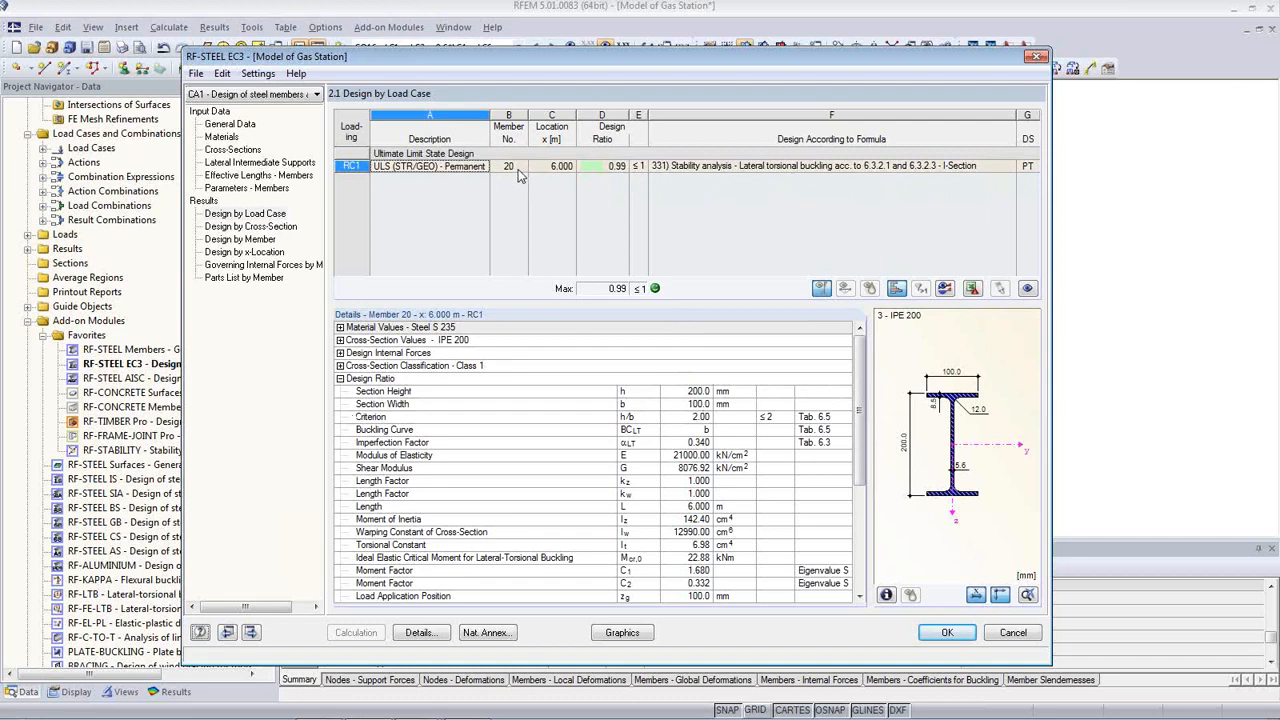
left_click_drag(561, 67, 612, 405)
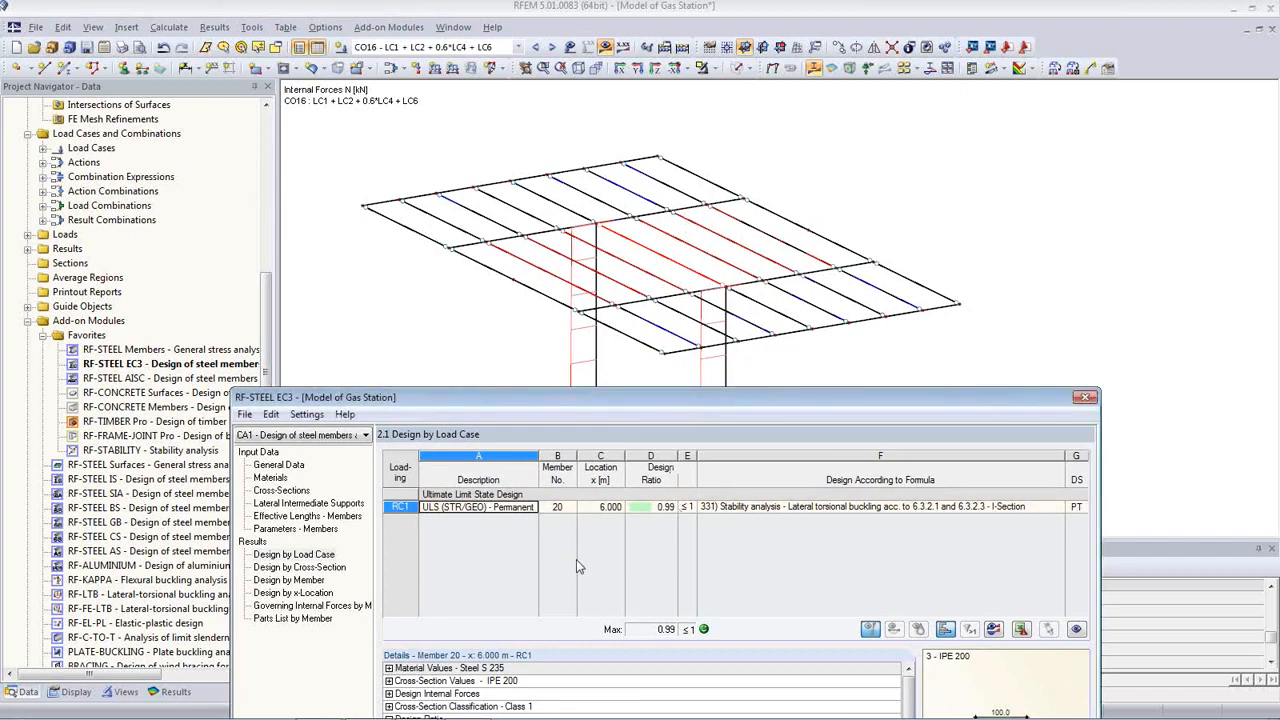
left_click(298, 567)
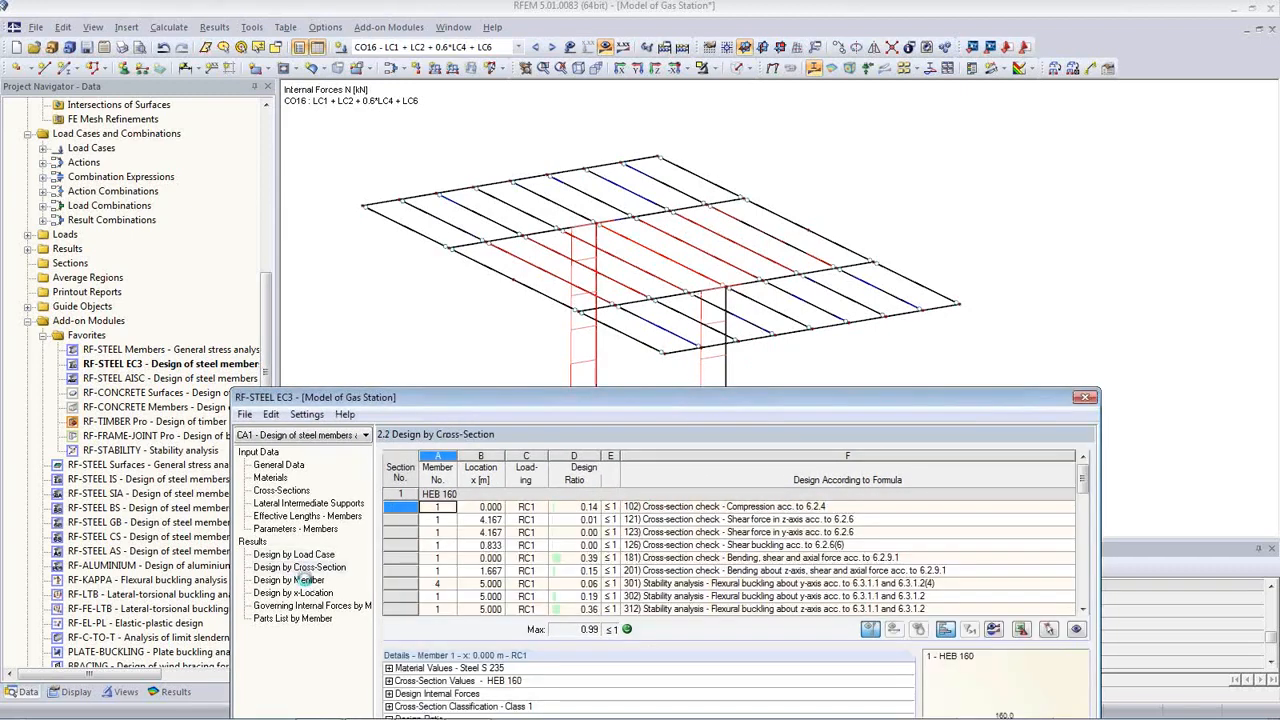
left_click(750, 558)
left_click(318, 556)
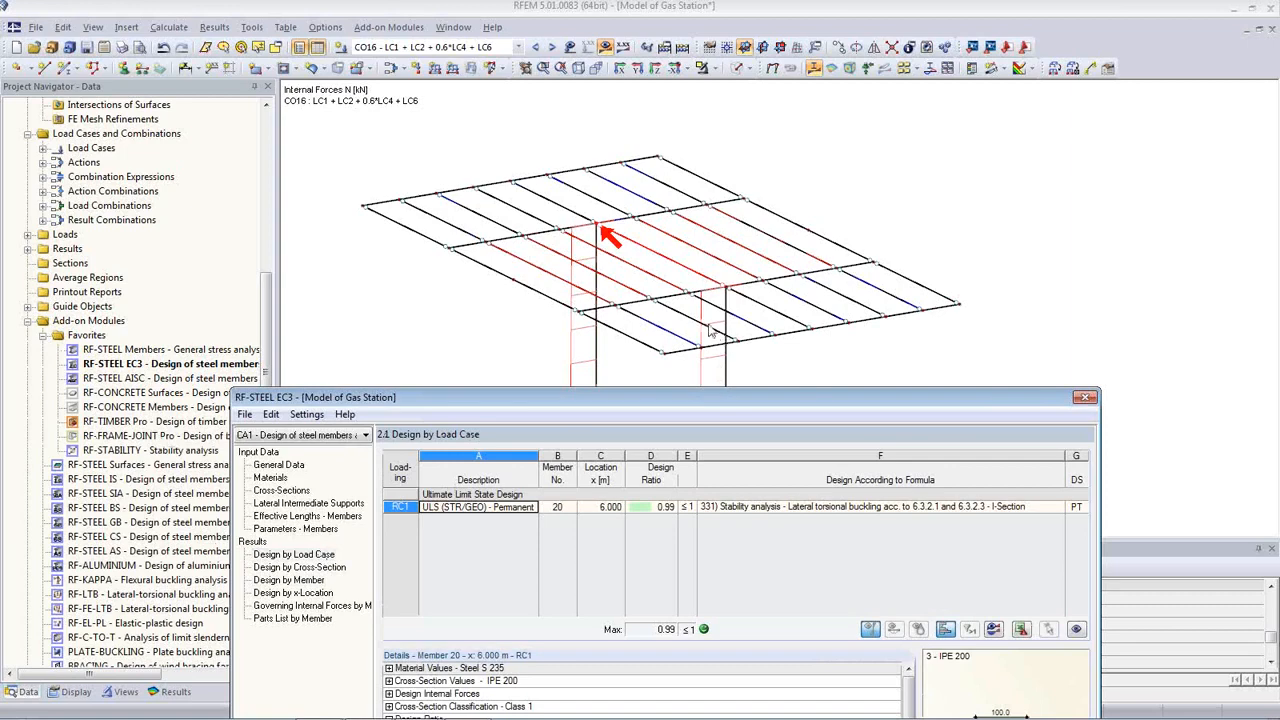
left_click_drag(811, 395, 749, 117)
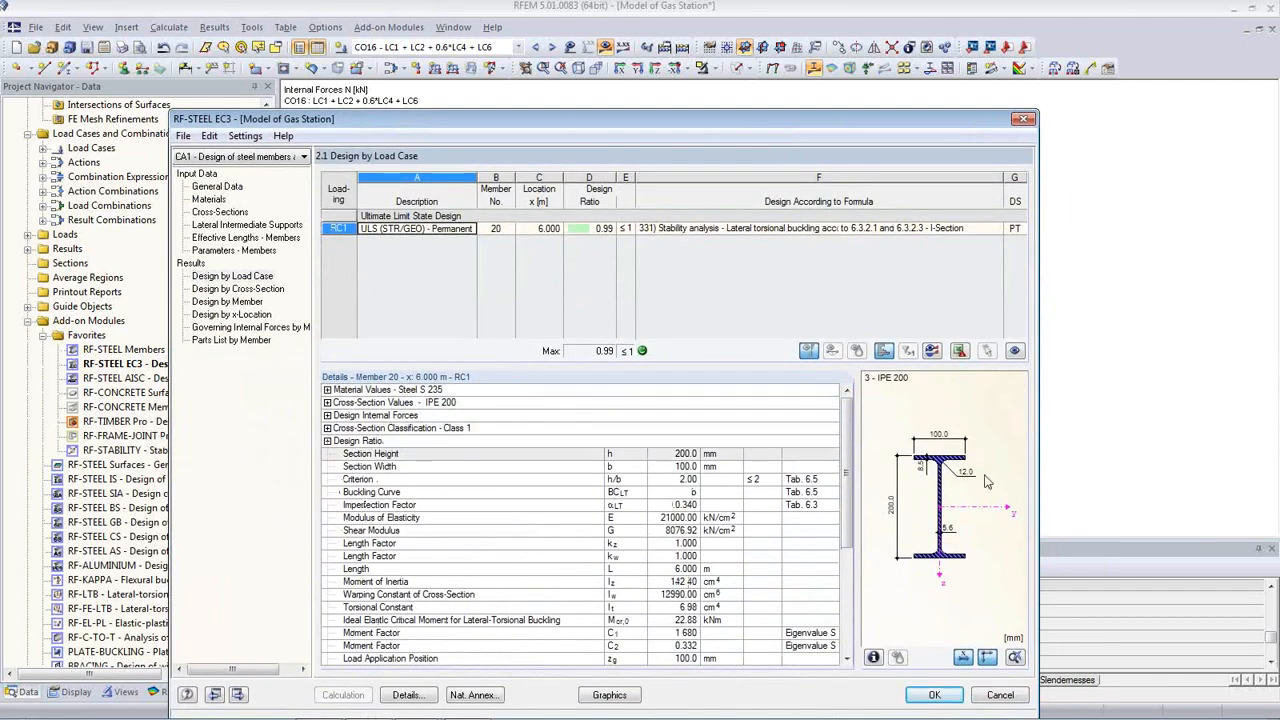
mouse_move(505, 712)
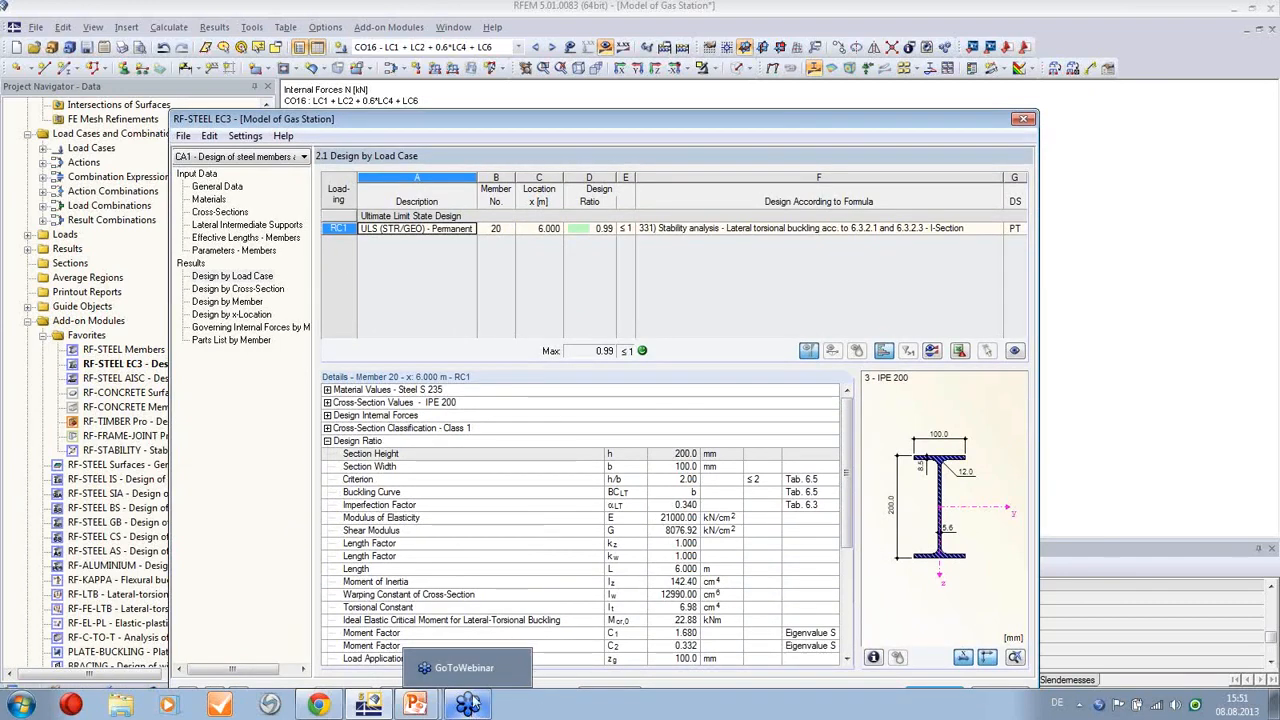
left_click(440, 672)
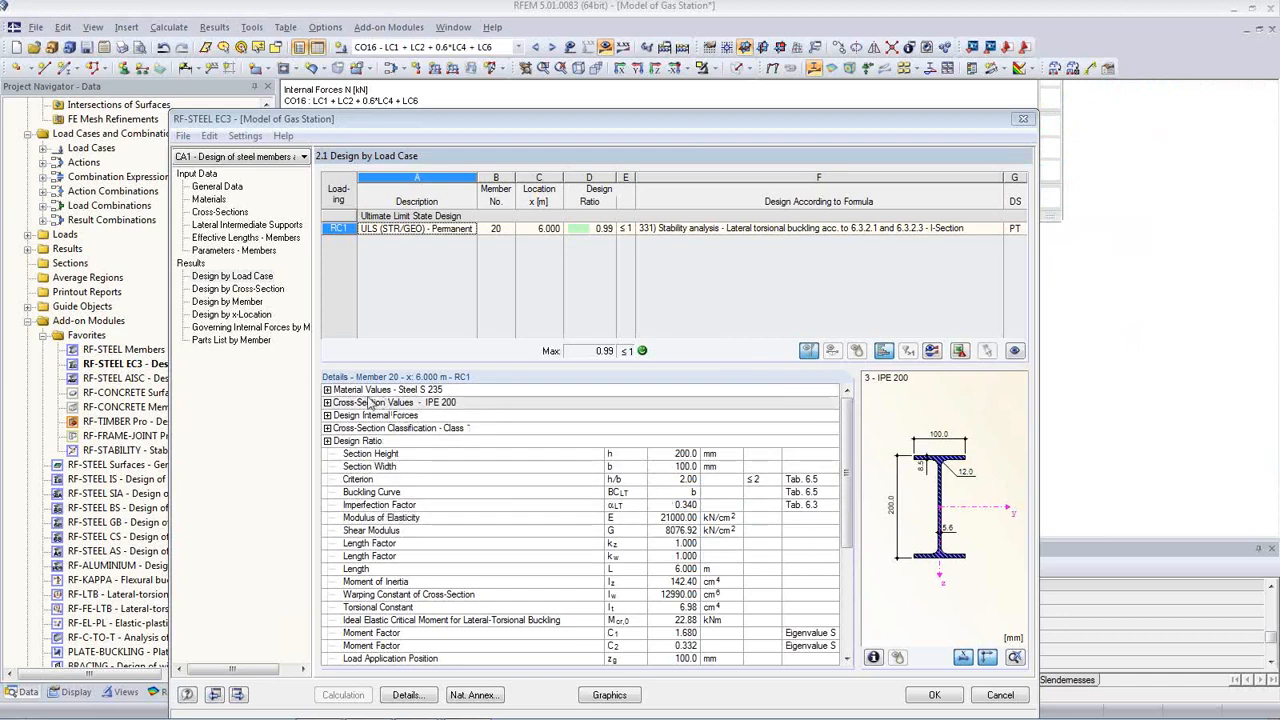
Examine the governing member's material values, cross-section values, design internal forces and cross-section classification in the load case design details
left_click(327, 390)
left_click(327, 390)
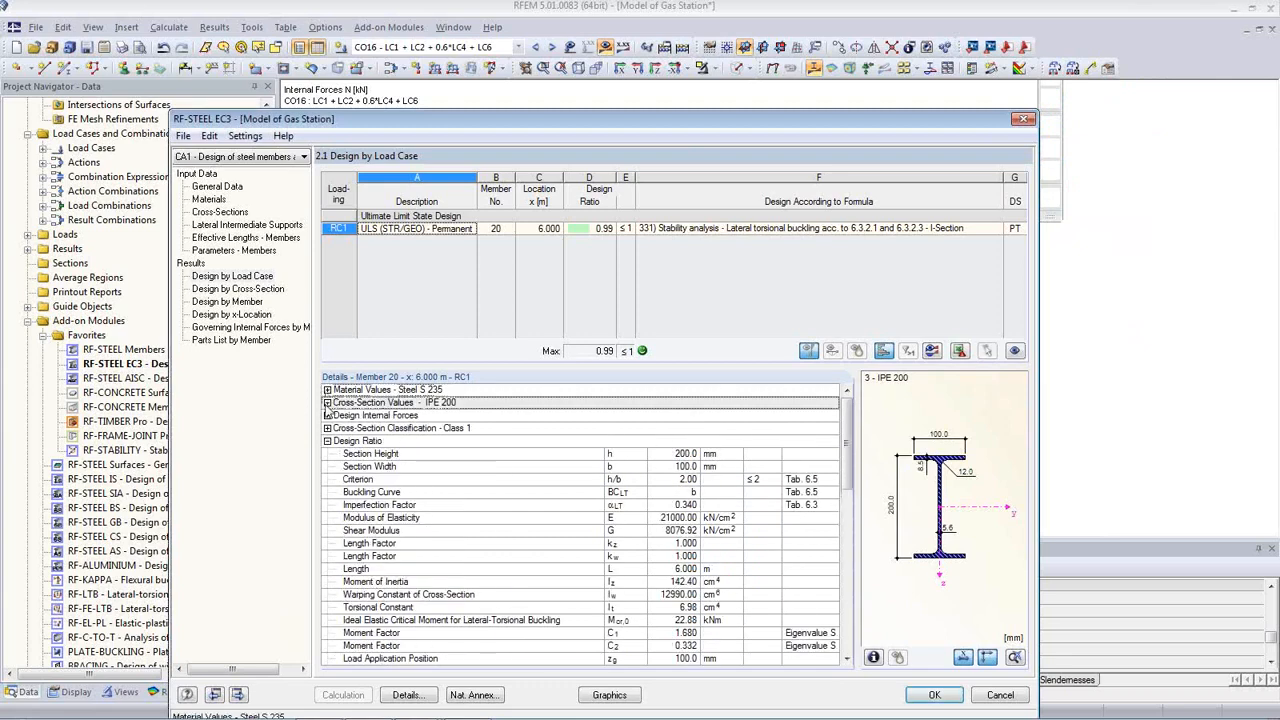
left_click(327, 402)
left_click(327, 402)
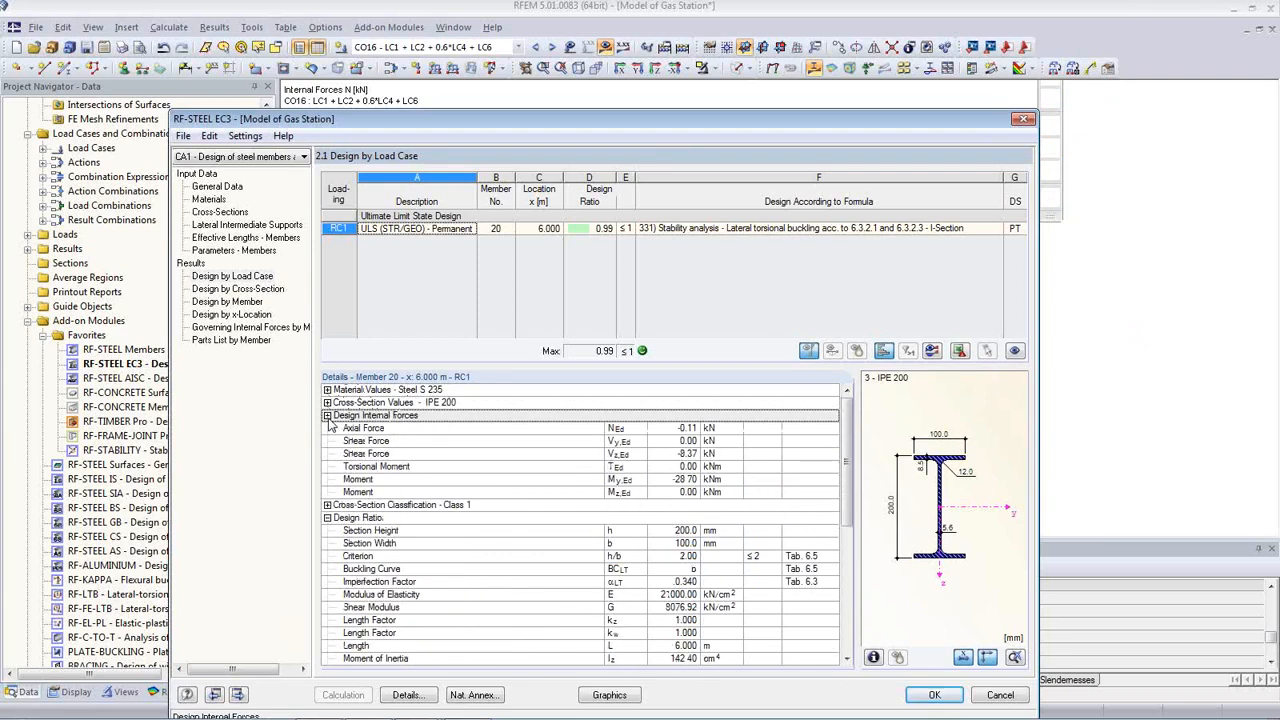
left_click(327, 415)
left_click(327, 428)
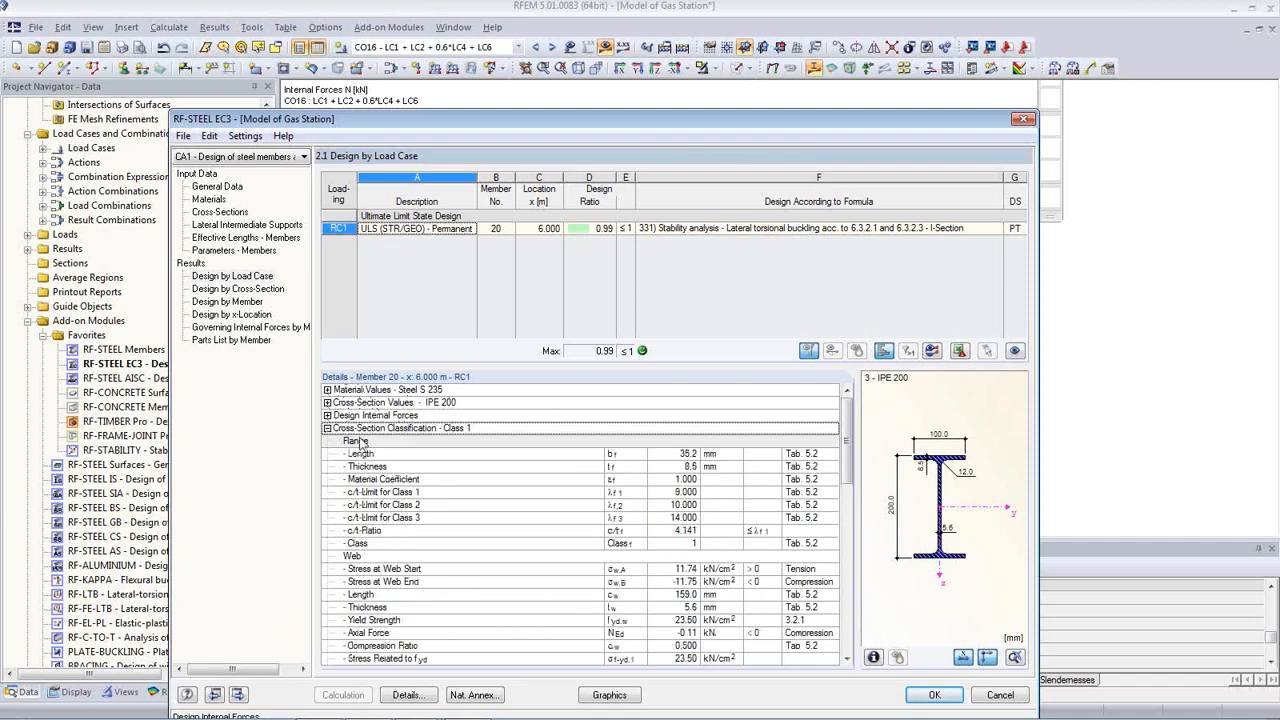
Examine the flange and web classification and the lateral-torsional buckling design ratio of the IPE 200 member with its Eurocode references
left_click_drag(508, 128, 497, 66)
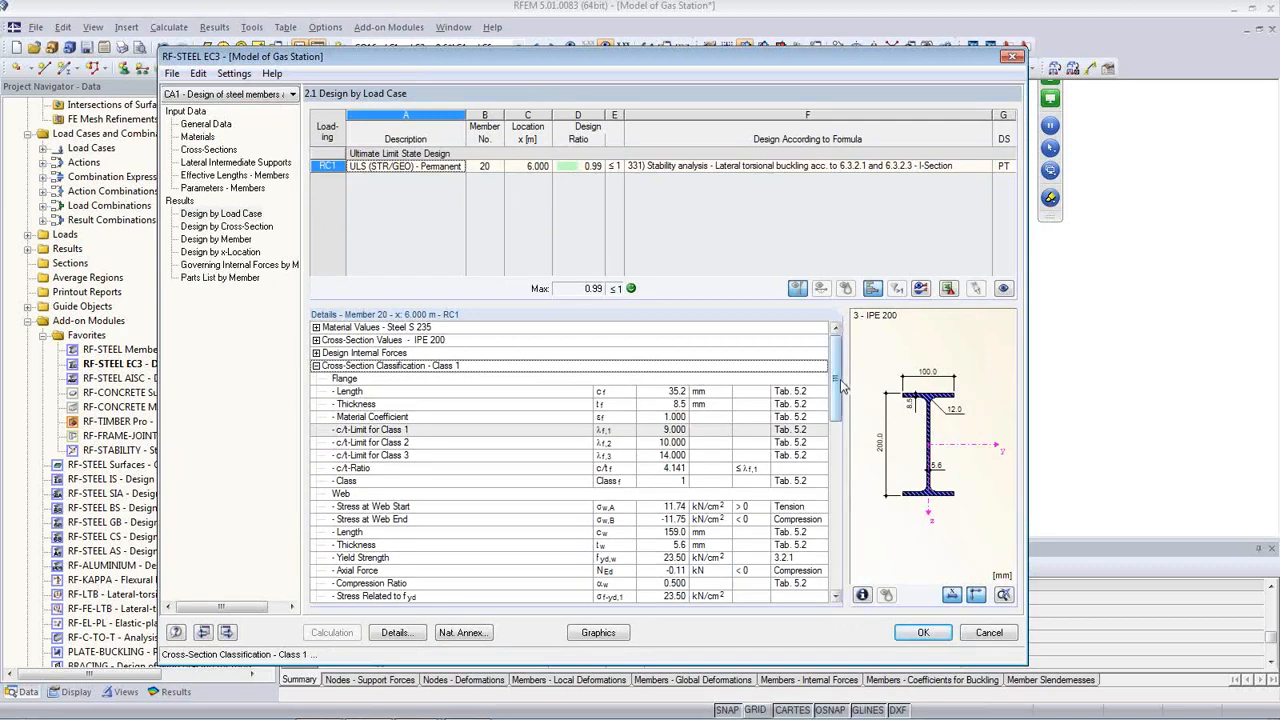
left_click_drag(840, 381, 842, 430)
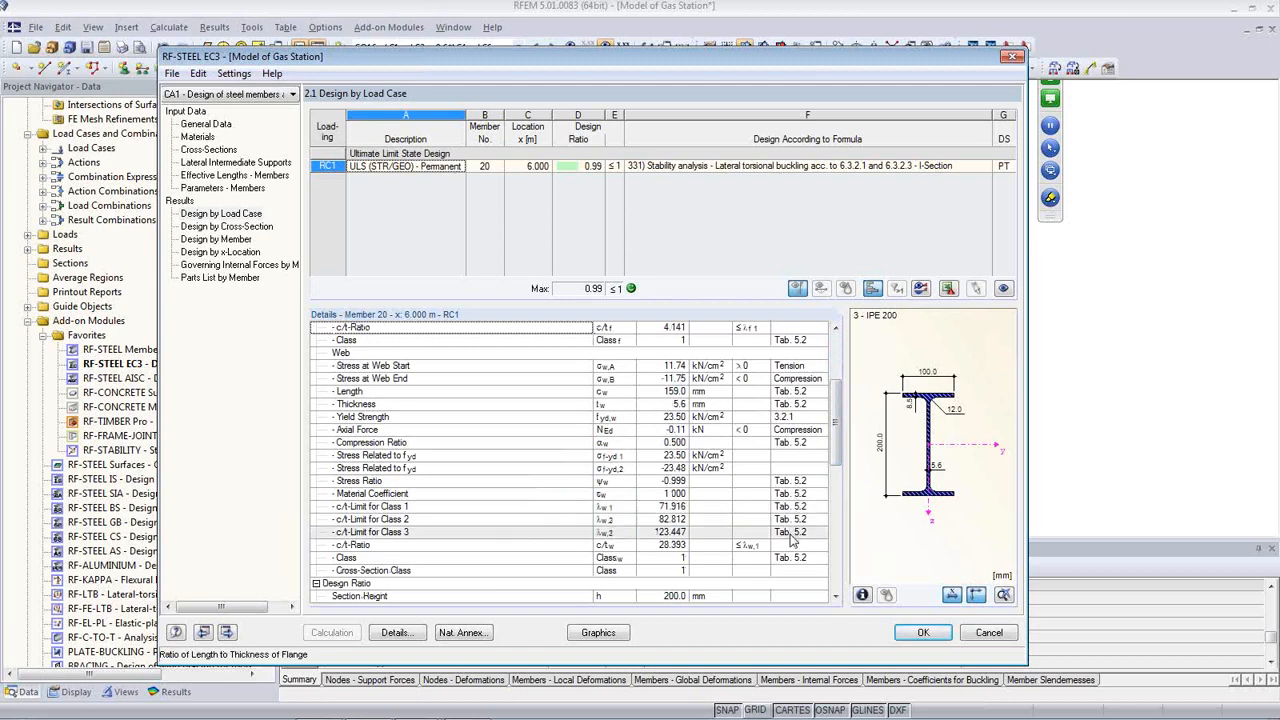
left_click_drag(836, 441, 839, 515)
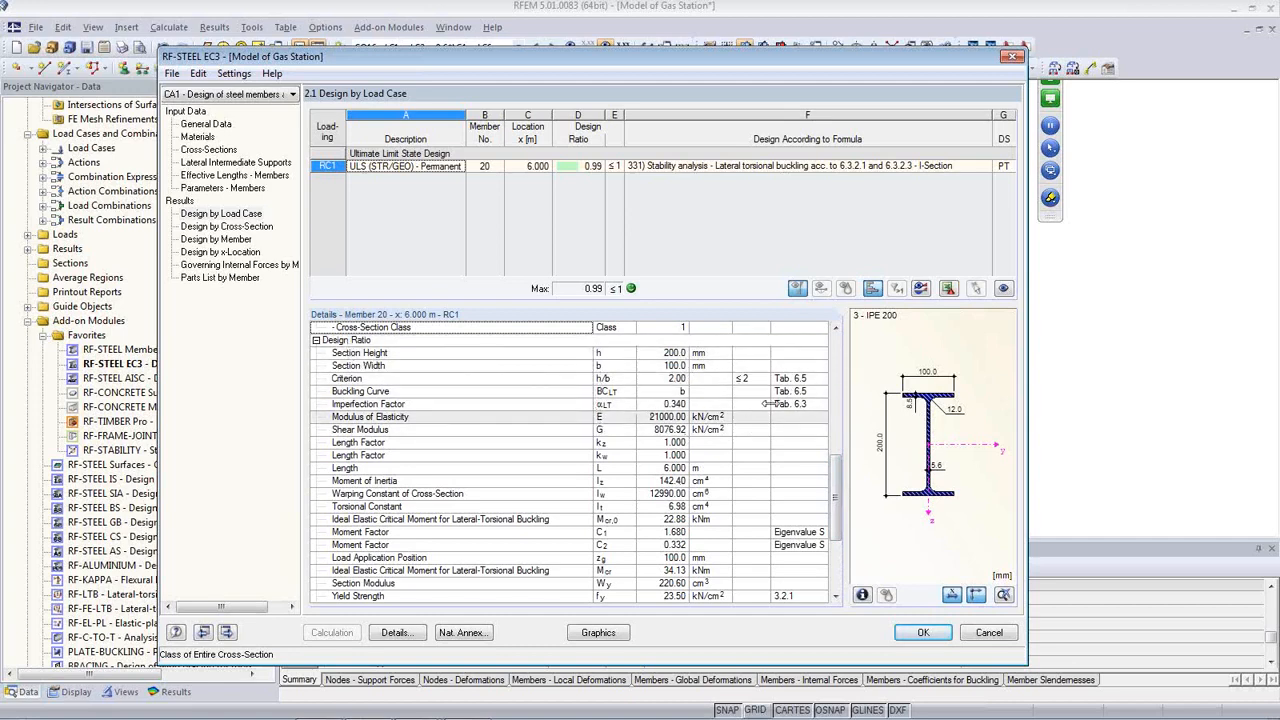
left_click_drag(838, 527, 840, 575)
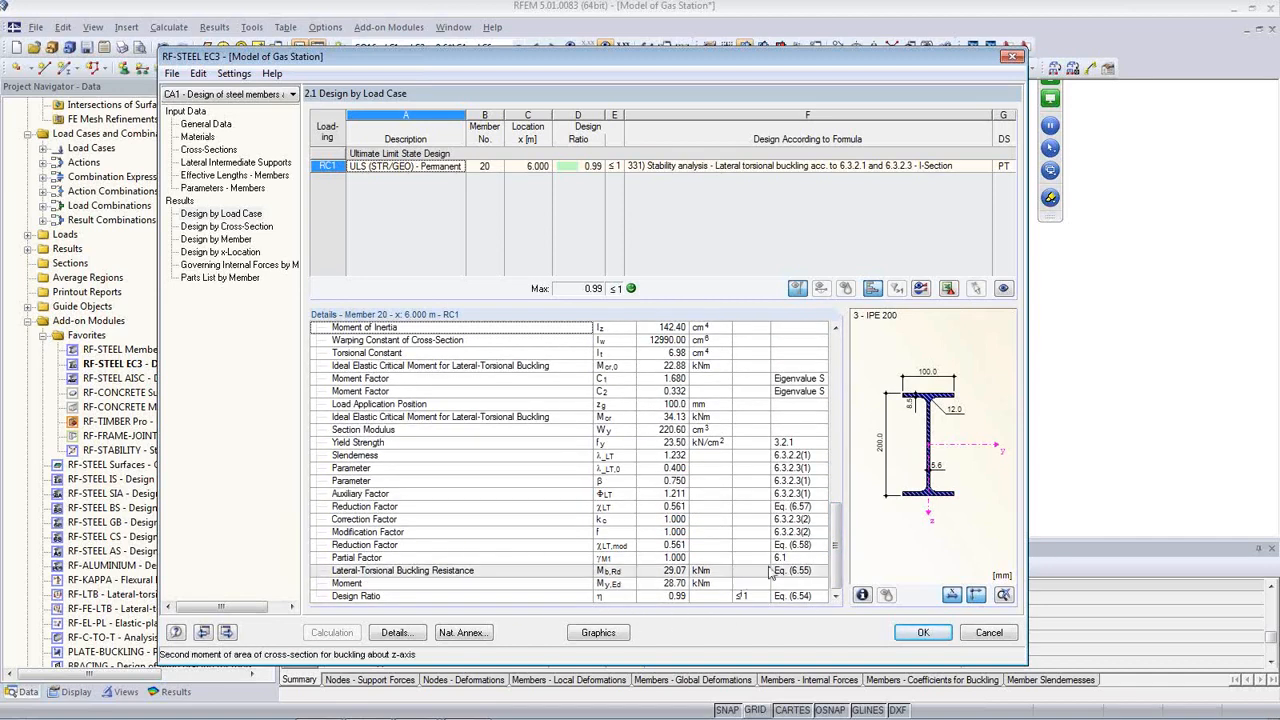
left_click(795, 467)
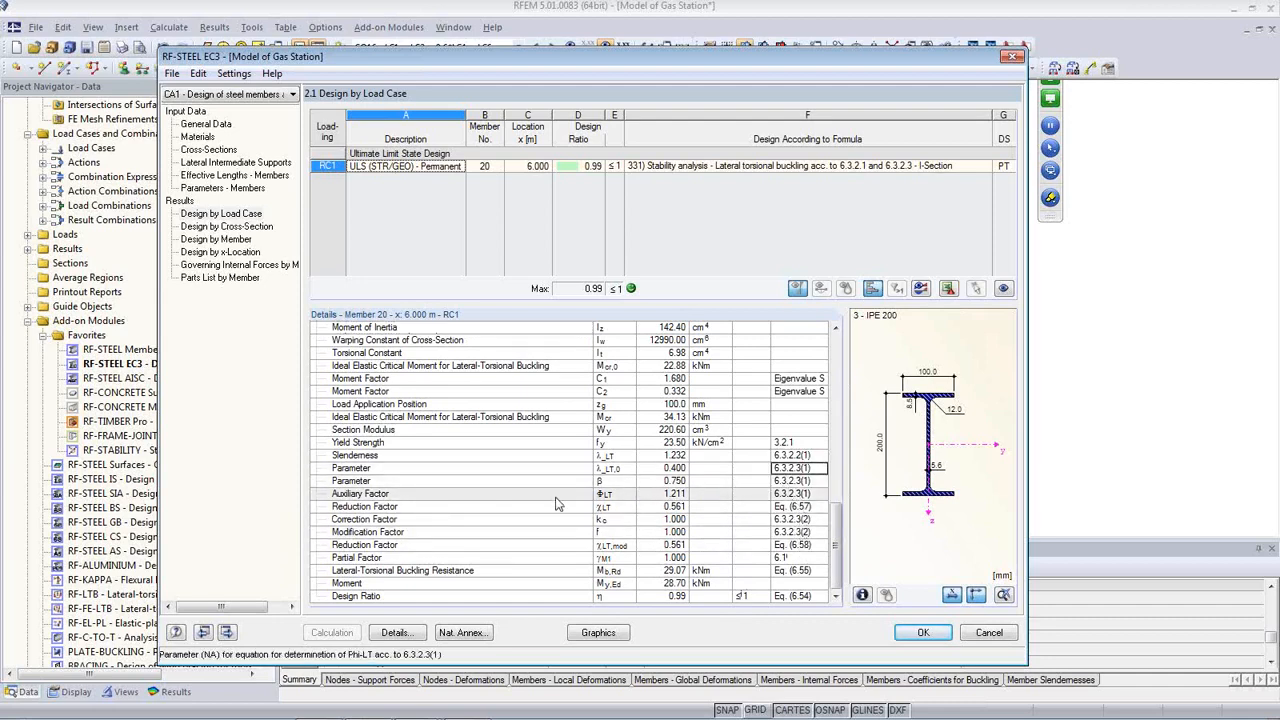
Review the design by cross-section for HEB 160, examining the shear, shear buckling, z-axis bending and y-axis flexural buckling checks
left_click(228, 227)
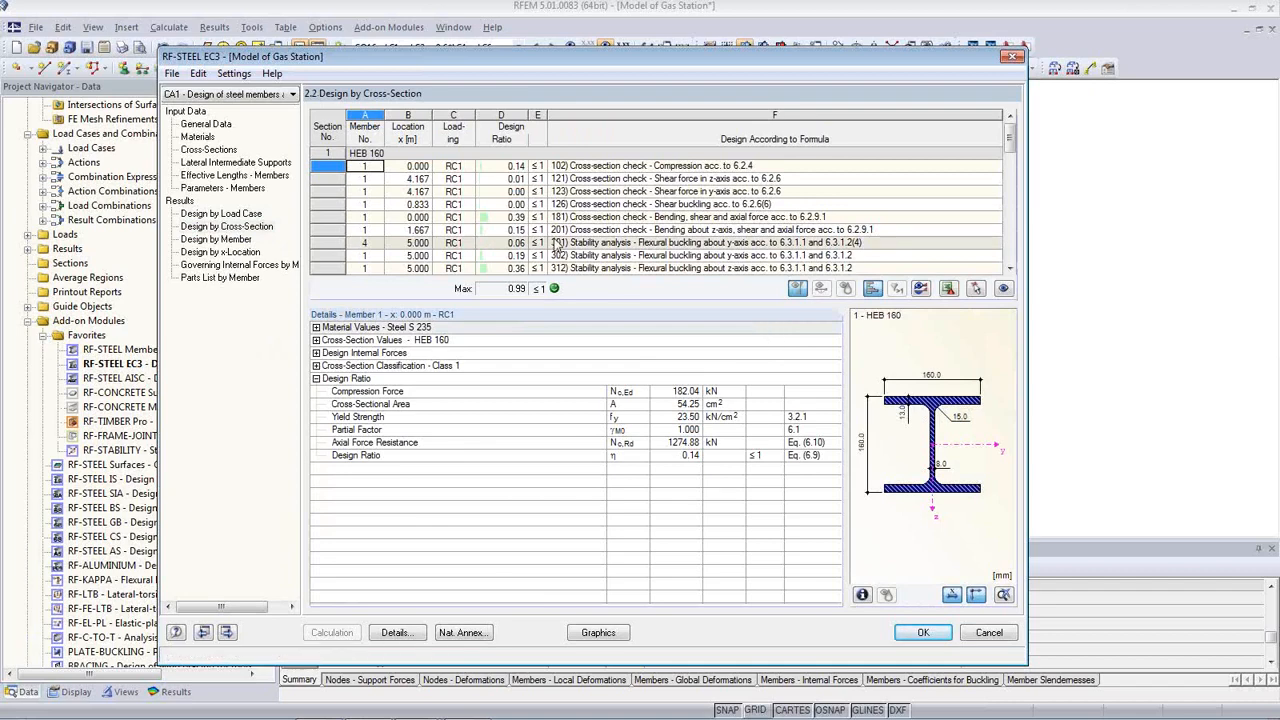
left_click(575, 179)
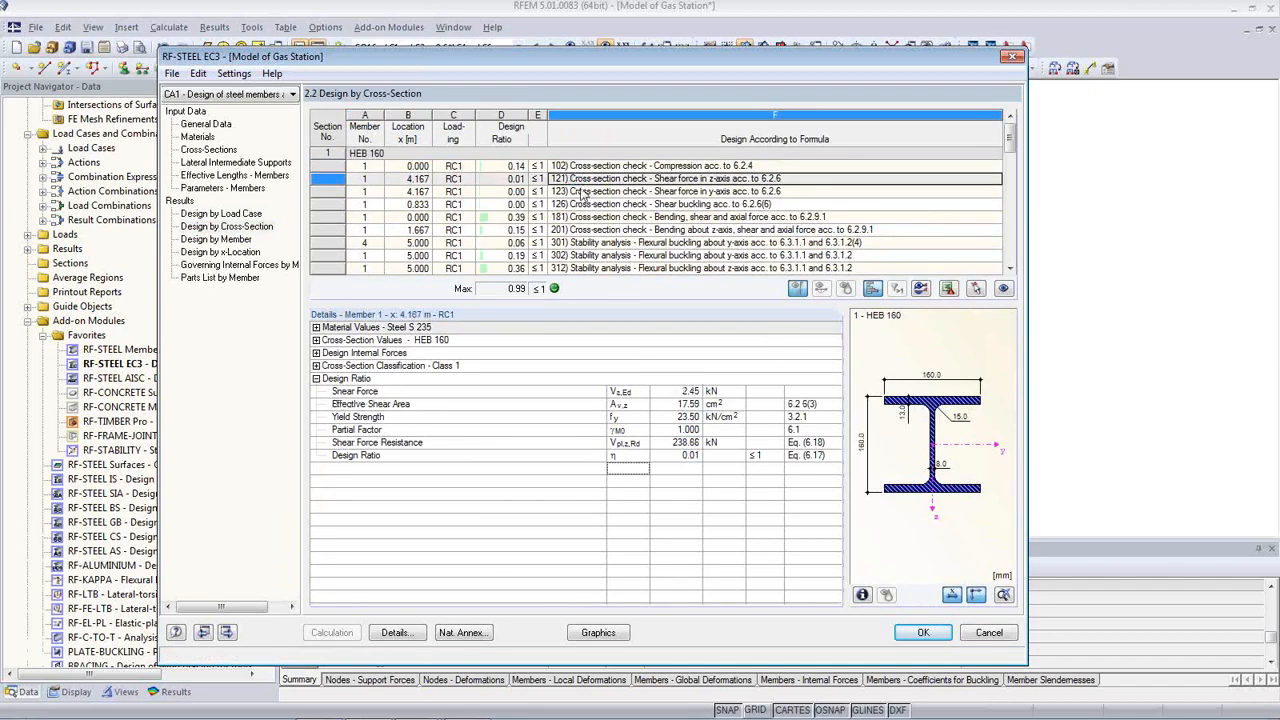
left_click(584, 193)
left_click(587, 205)
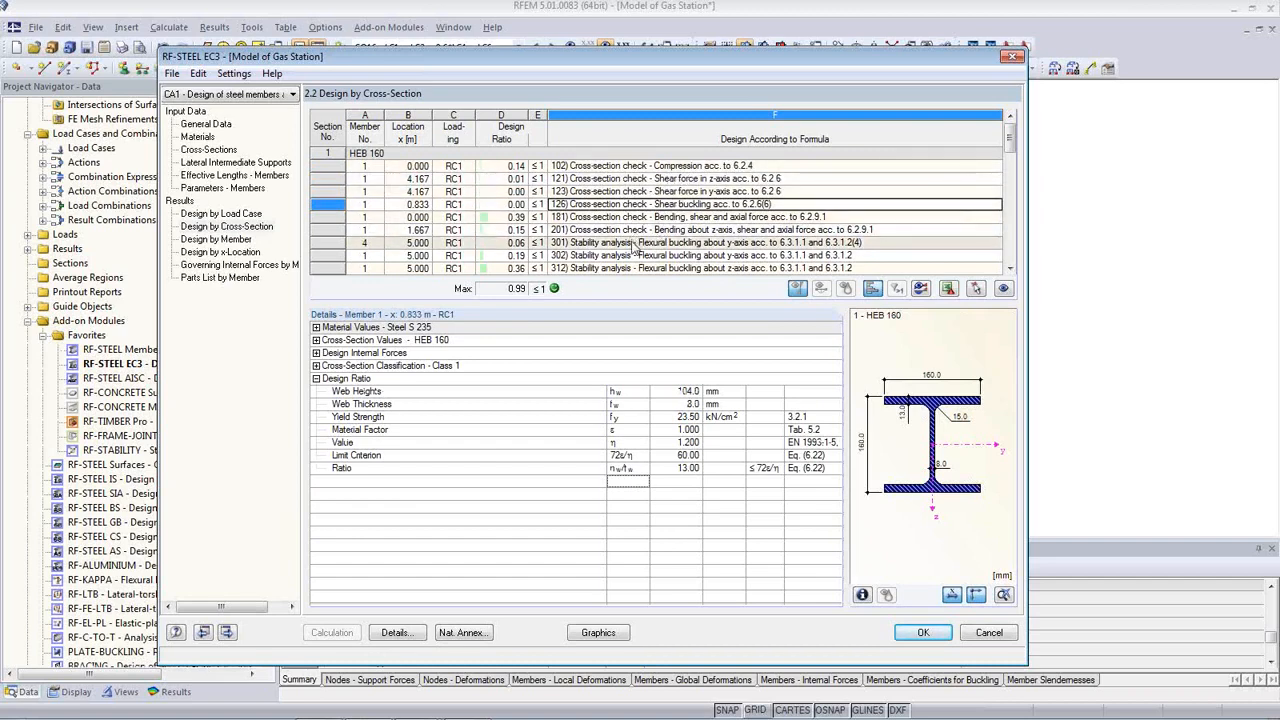
left_click(677, 231)
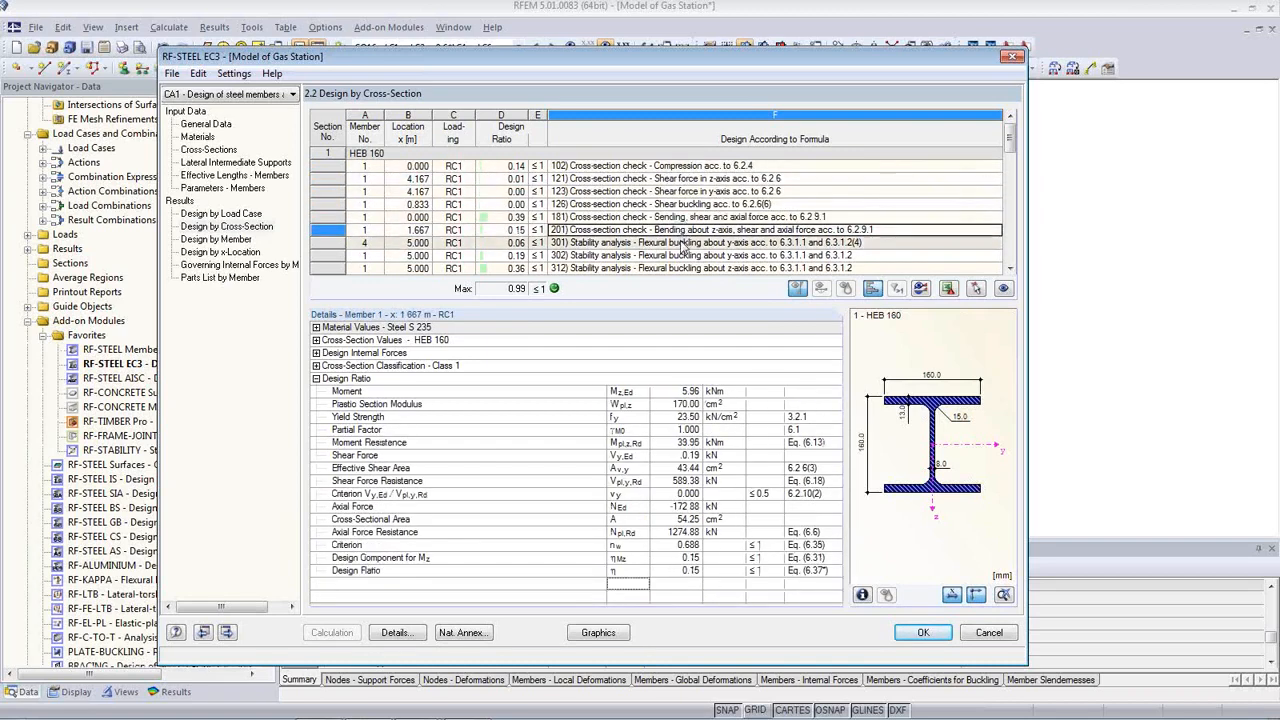
left_click(596, 245)
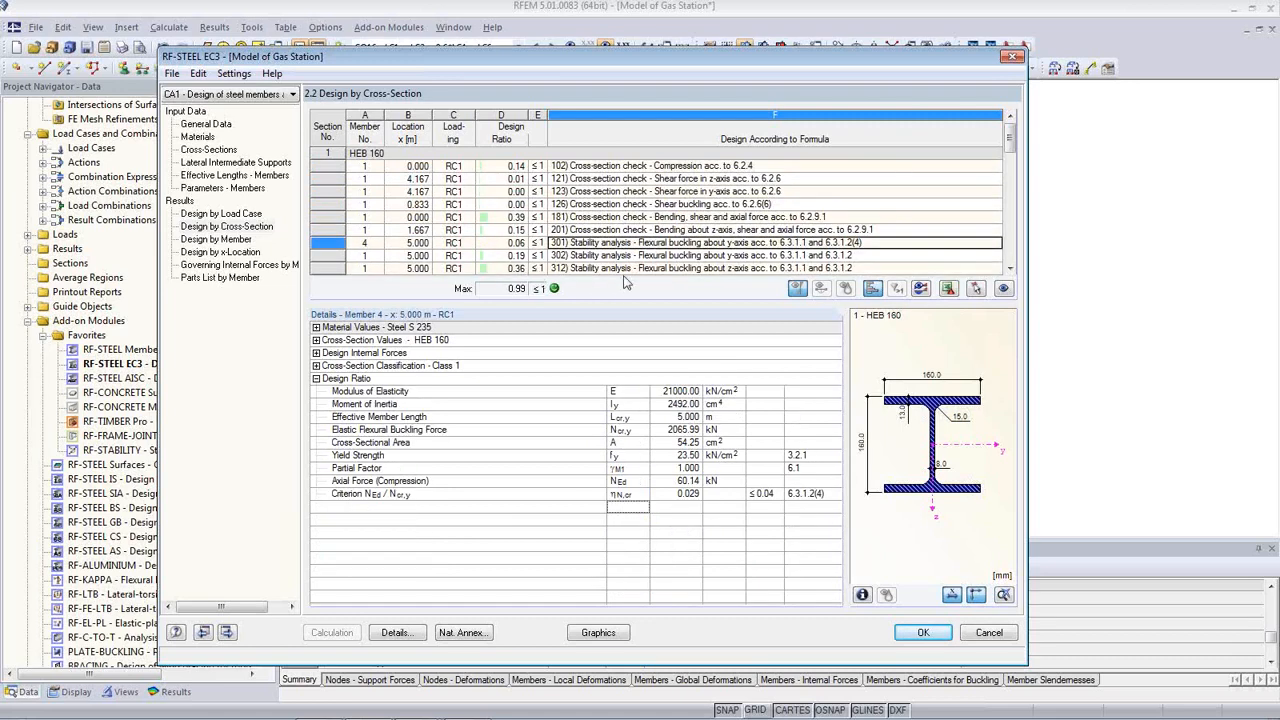
Examine the HEB 160 z-axis flexural buckling check and the design results listed by member
left_click(660, 268)
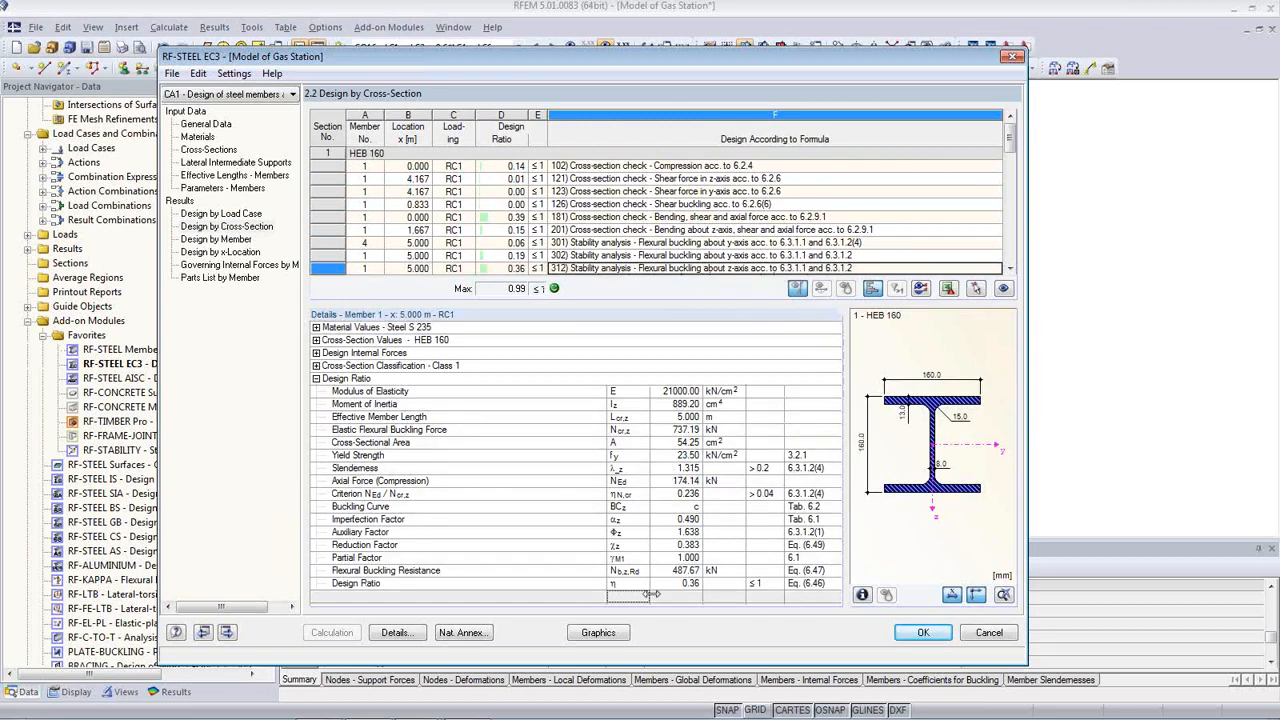
left_click(218, 239)
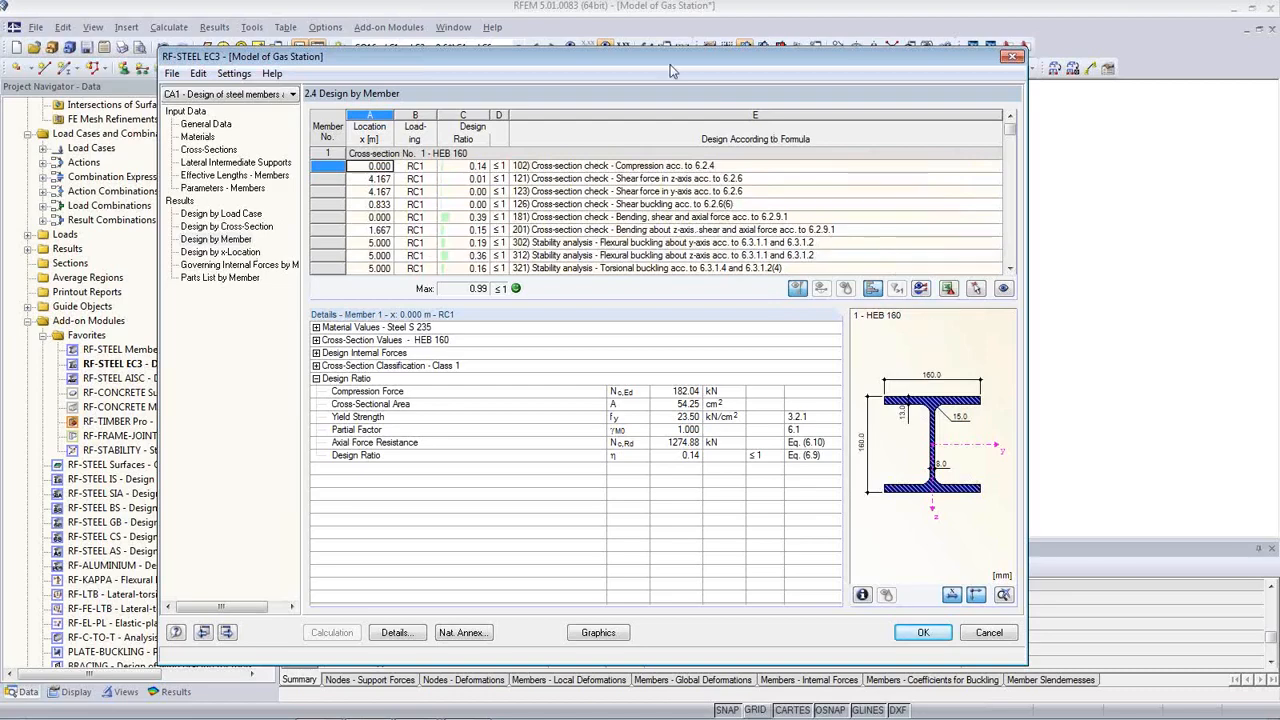
mouse_move(664, 68)
left_mouse_down()
mouse_move(663, 342)
mouse_move(655, 70)
left_mouse_up()
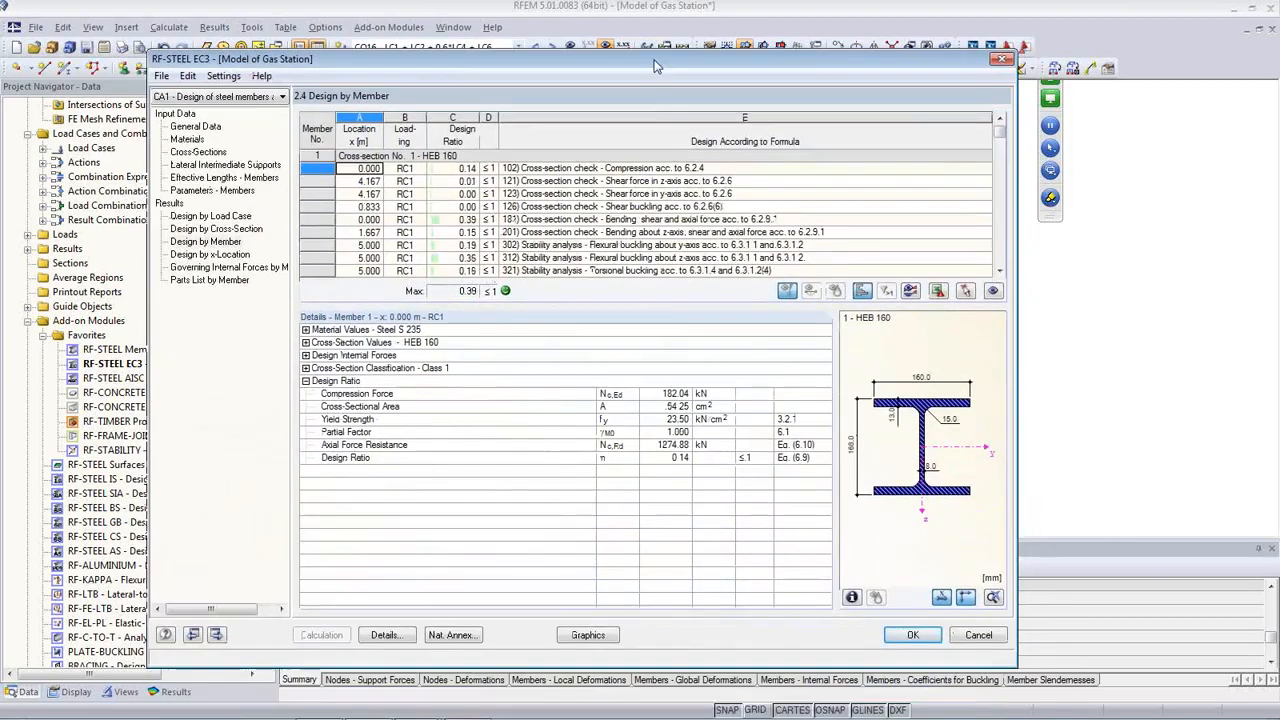
View the design ratios graphically, hide them, and reopen the RF-STEEL EC3 results with the model visible behind them
left_click(590, 635)
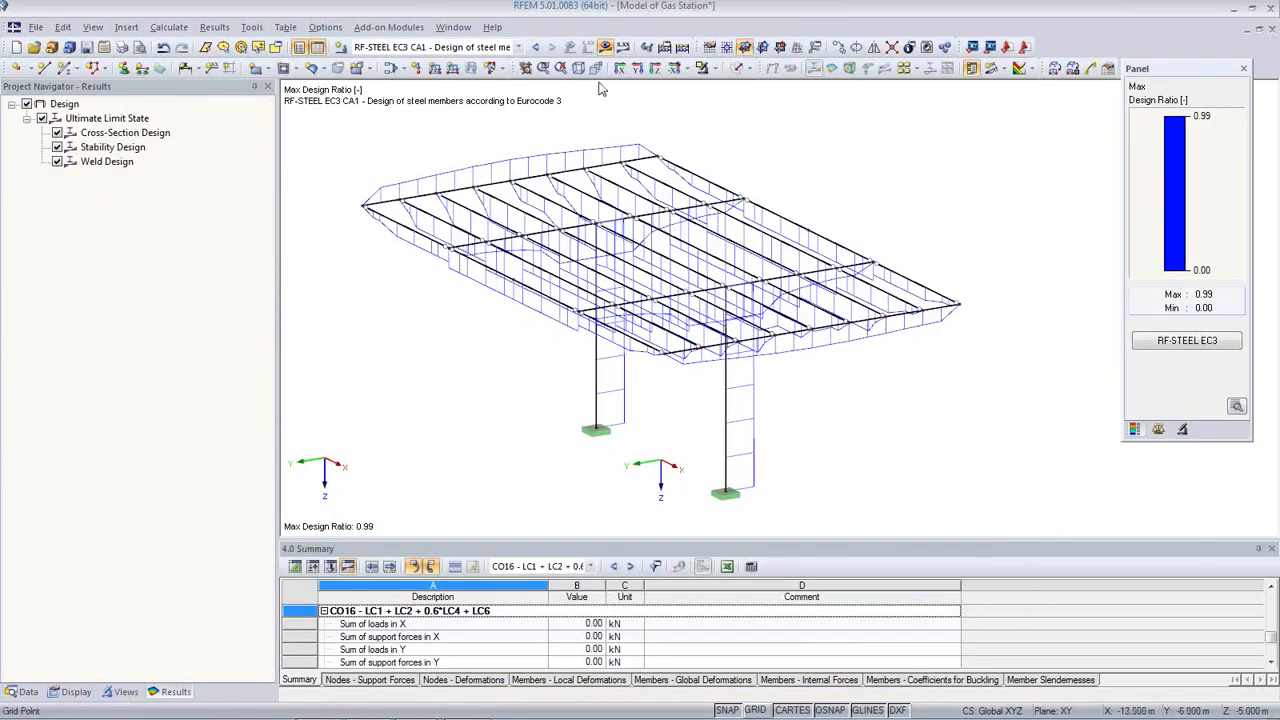
left_click(605, 47)
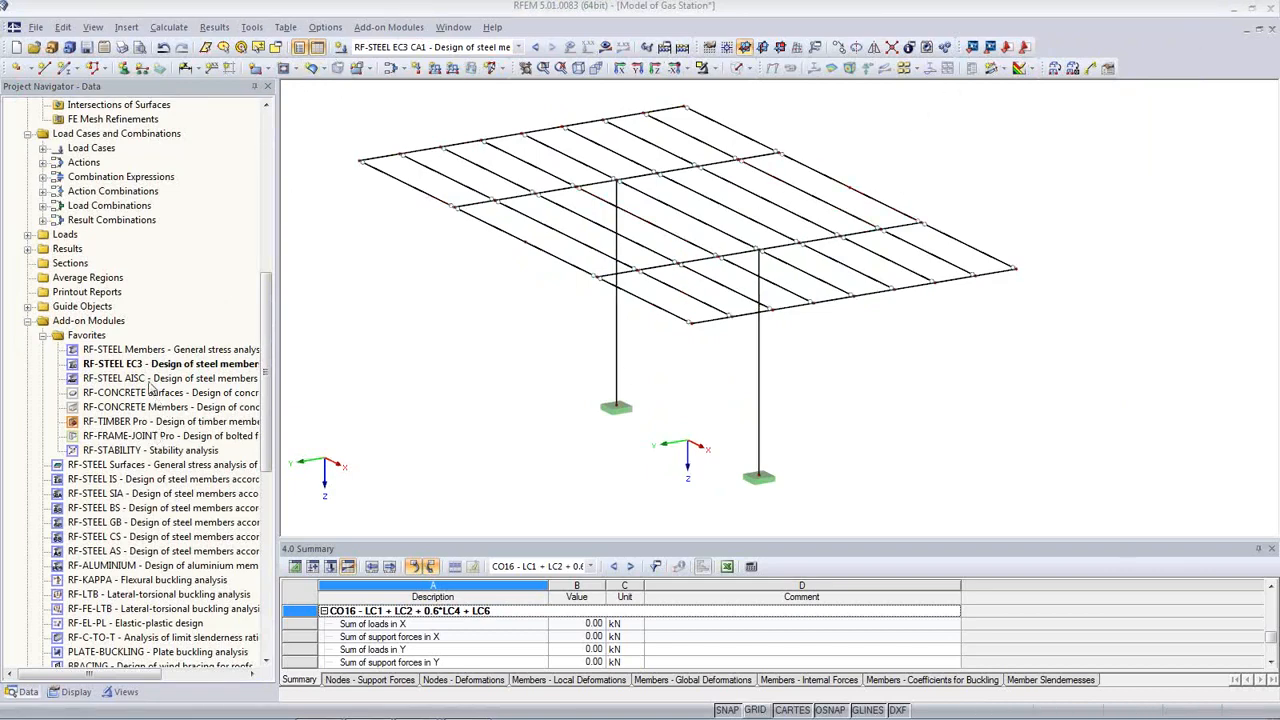
double_click(140, 366)
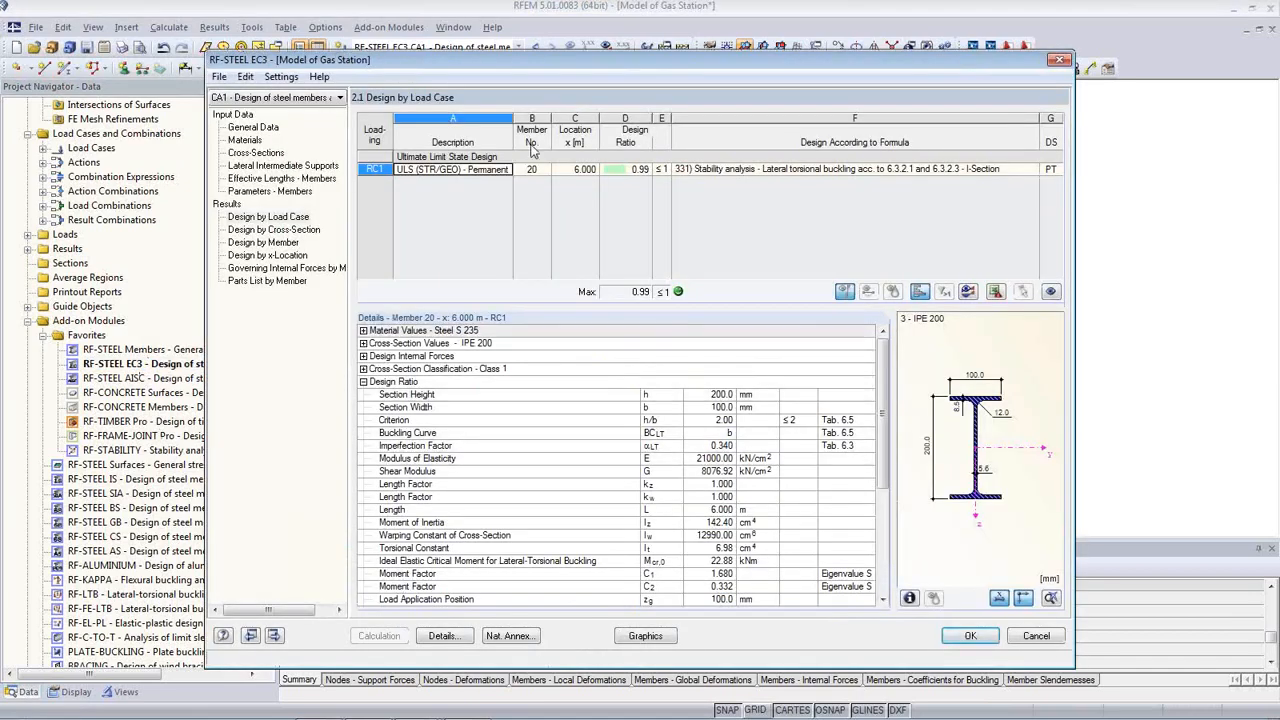
left_click_drag(547, 68, 585, 316)
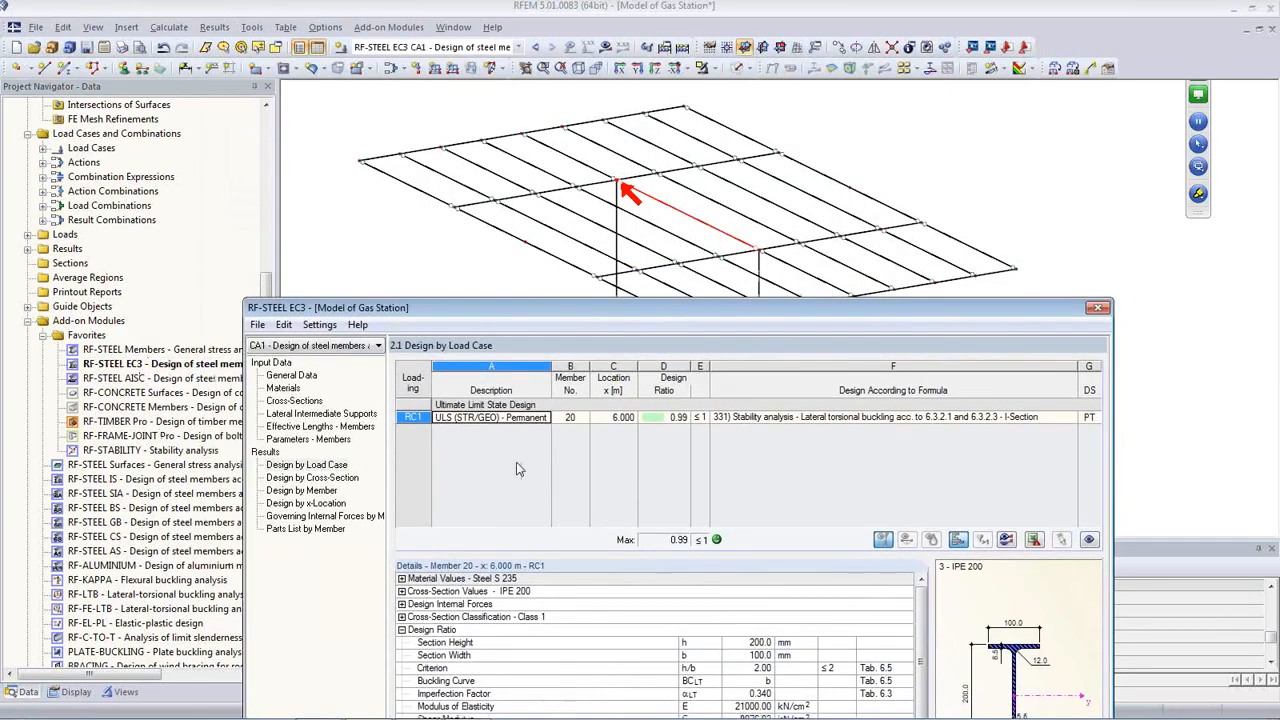
Locate the HEB 160 member's z-axis bending and shear buckling checks in the model from the design by cross-section
left_click(313, 478)
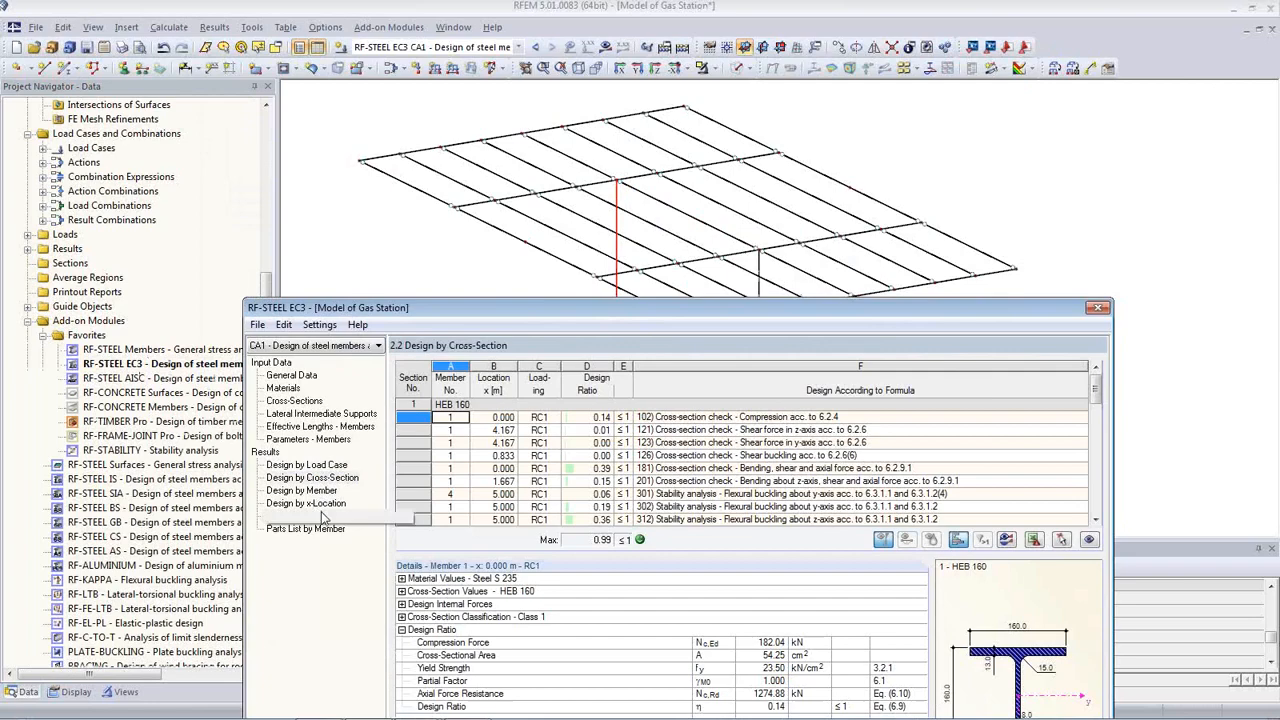
left_click(535, 482)
left_click(655, 483)
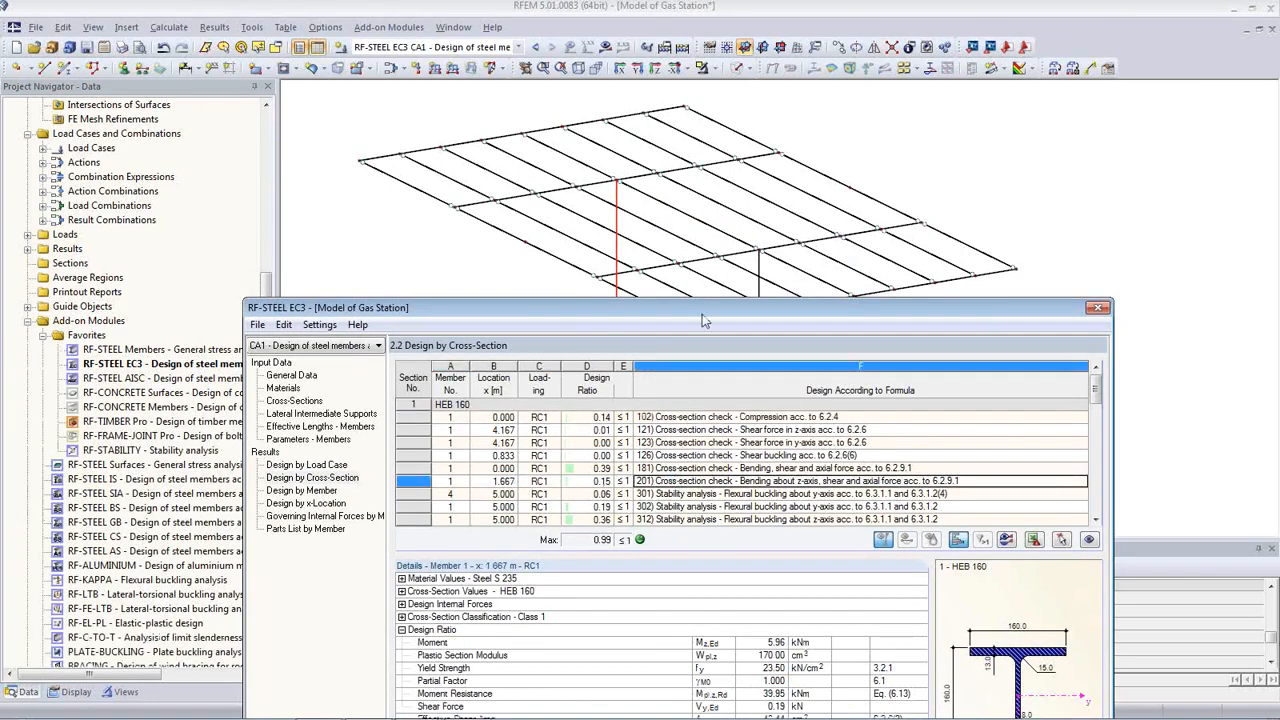
left_click_drag(700, 309, 555, 343)
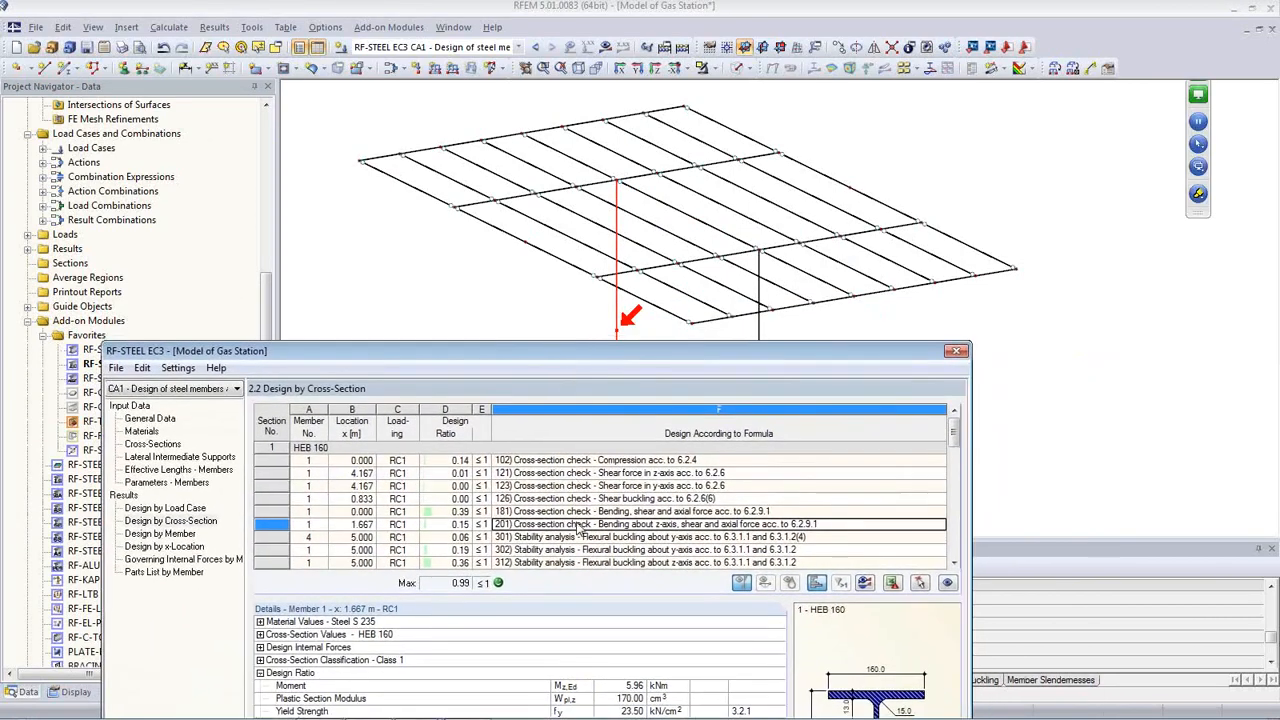
left_click(586, 500)
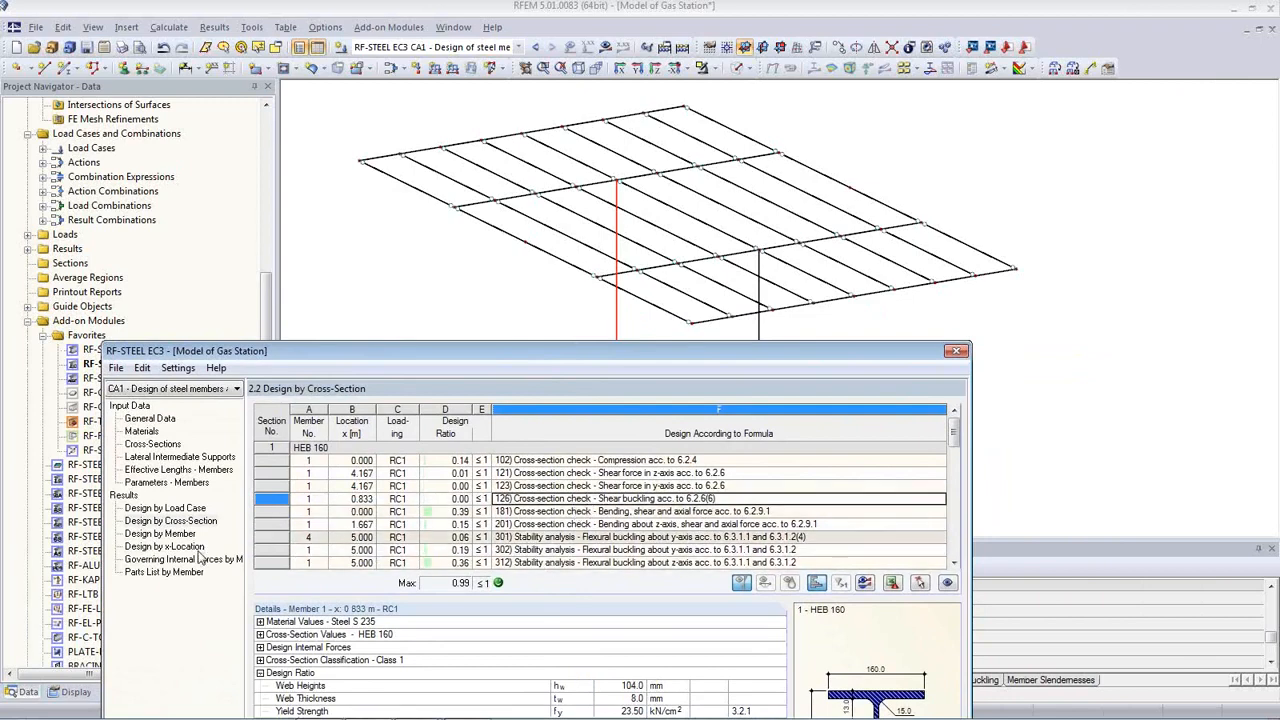
Pick the outer roof member in the model and locate the governing IPE 200 members for the bending, shear and torsion checks
left_click(918, 583)
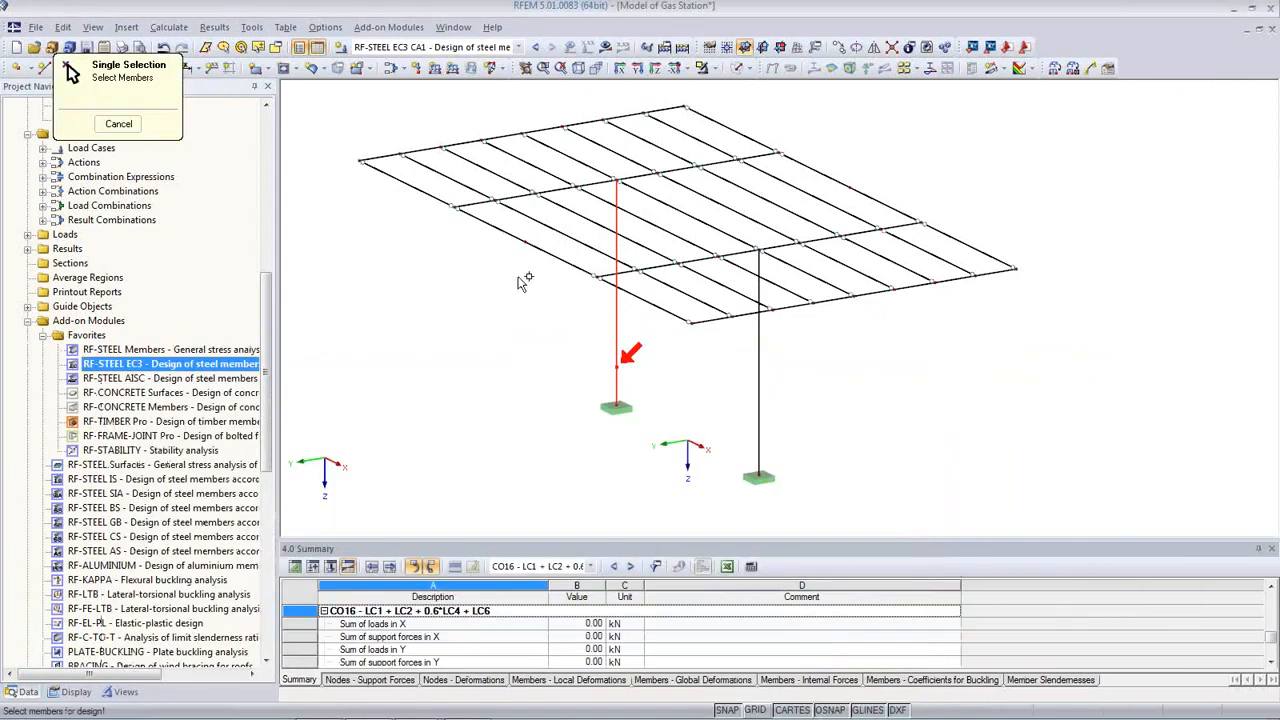
left_click(420, 190)
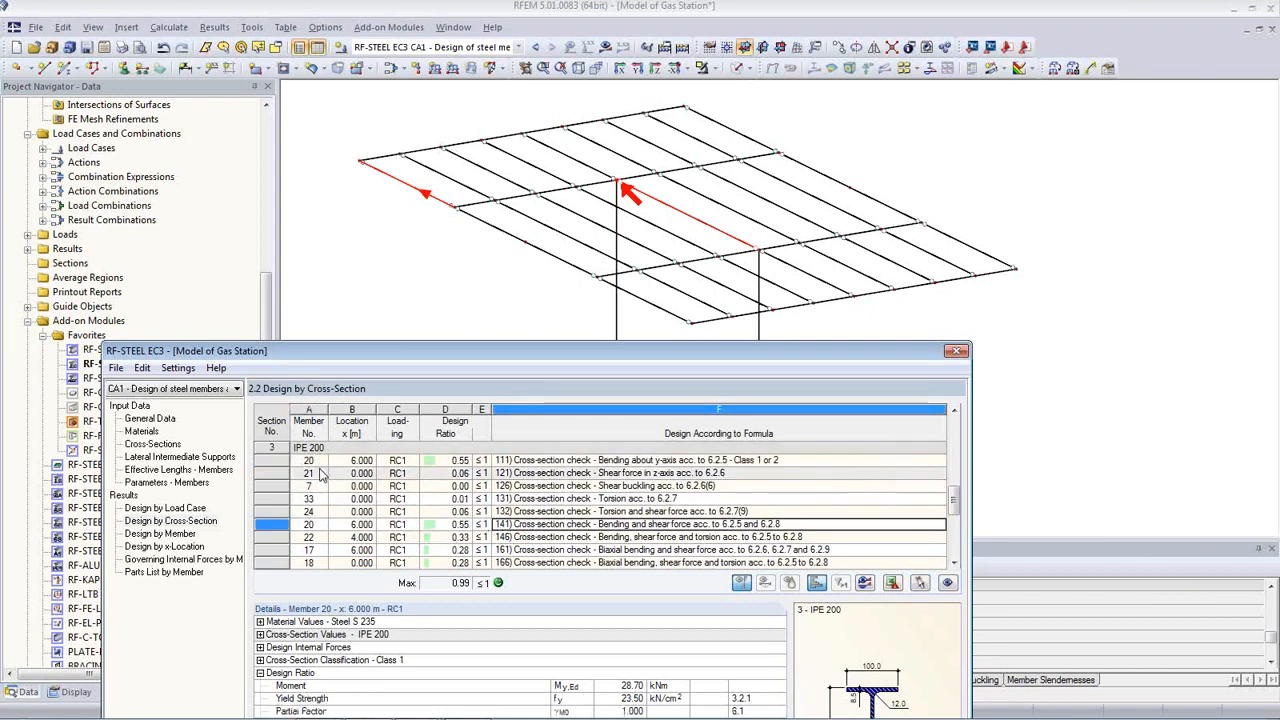
left_click(330, 464)
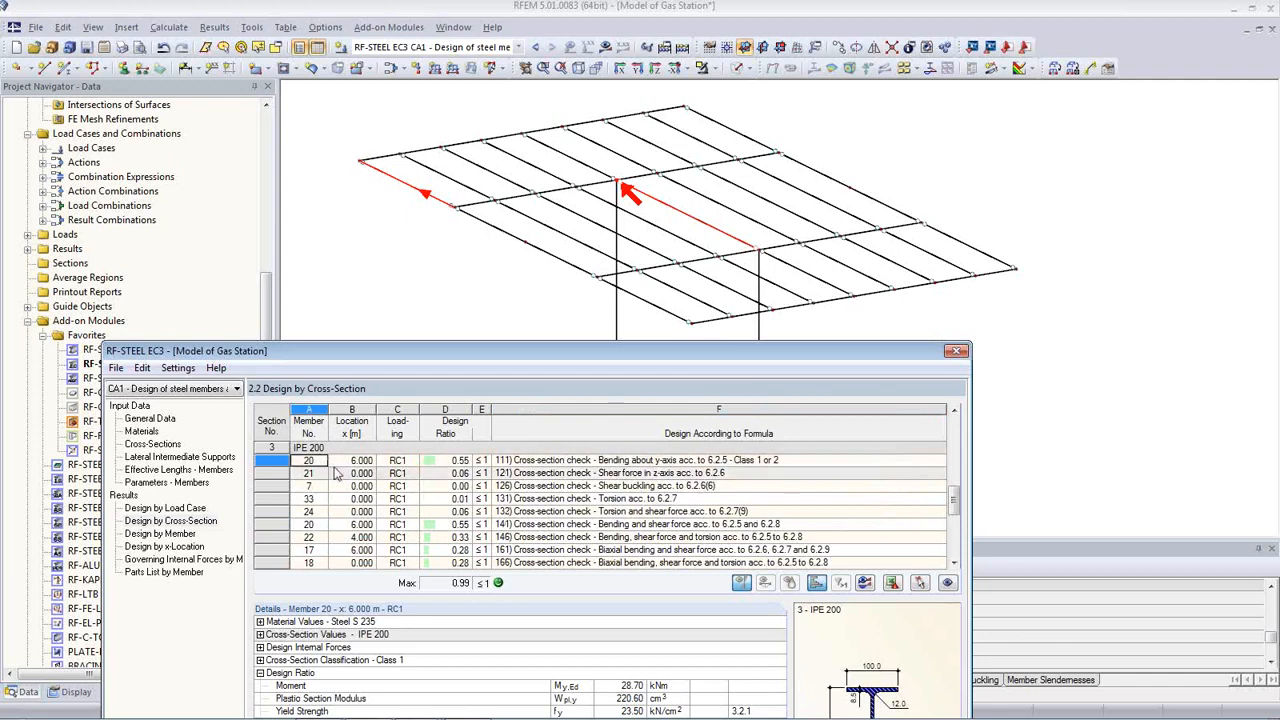
left_click(345, 474)
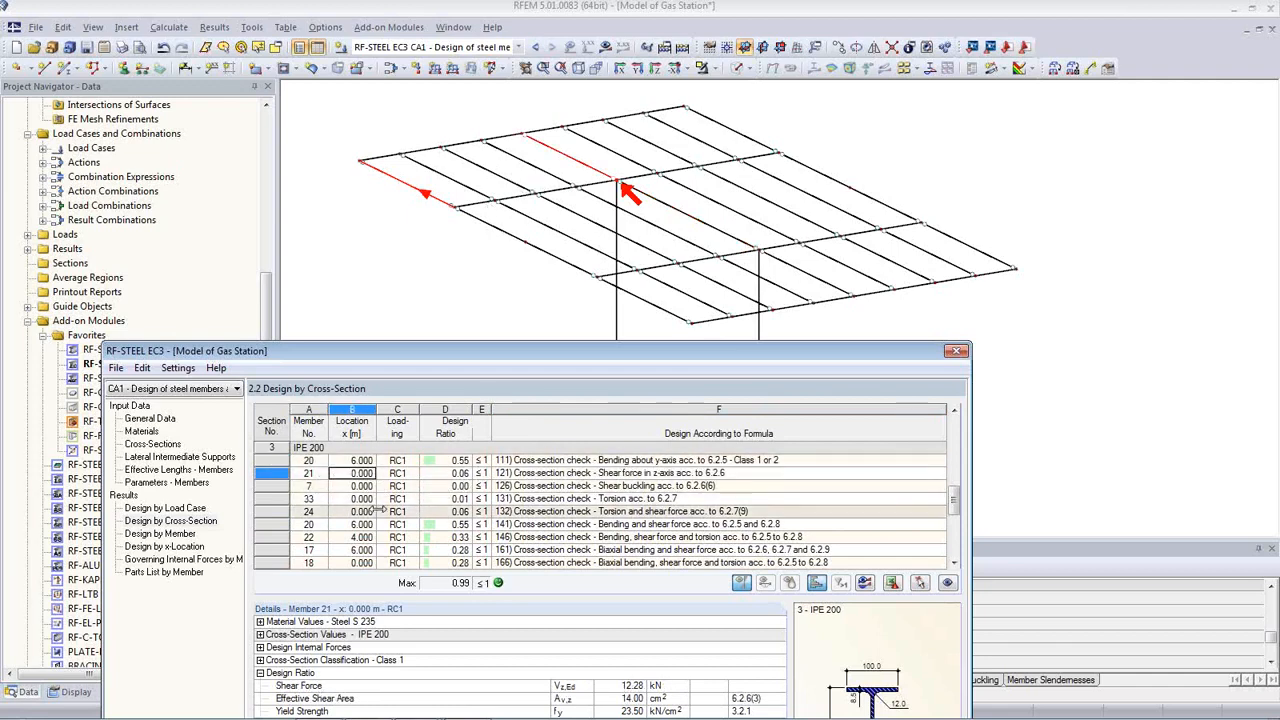
left_click(412, 511)
left_click(545, 525)
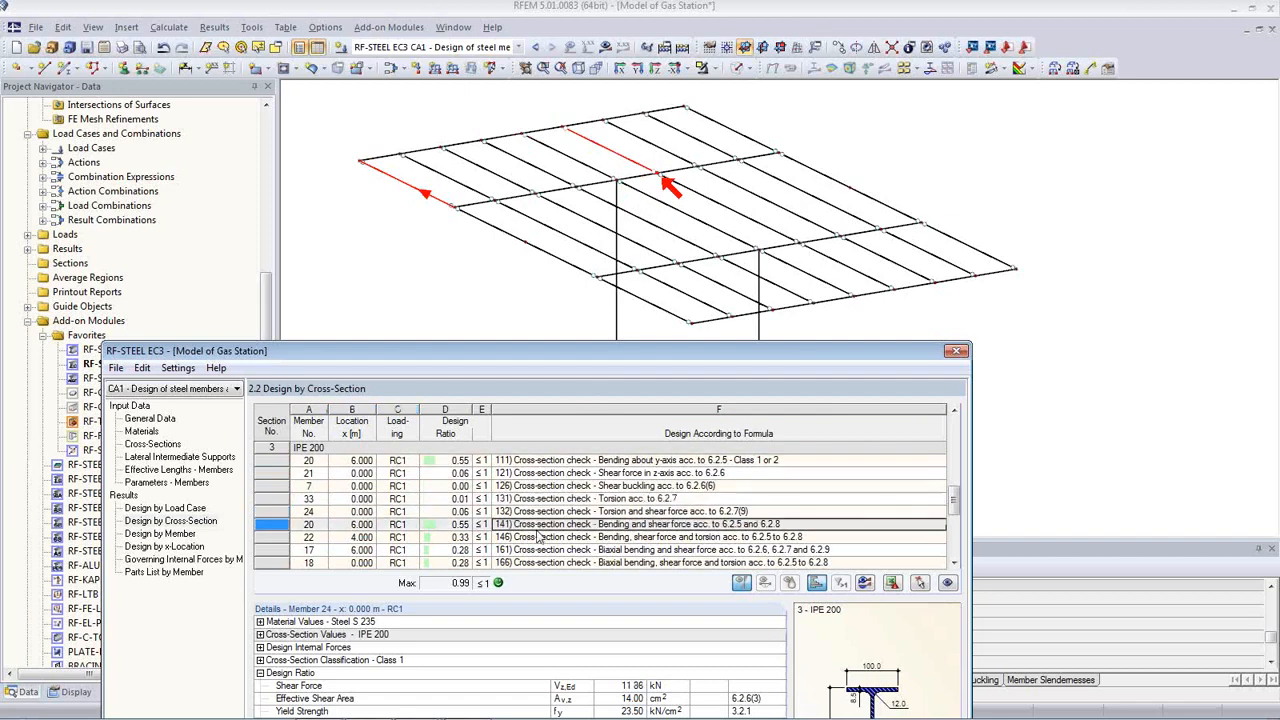
key("Down")
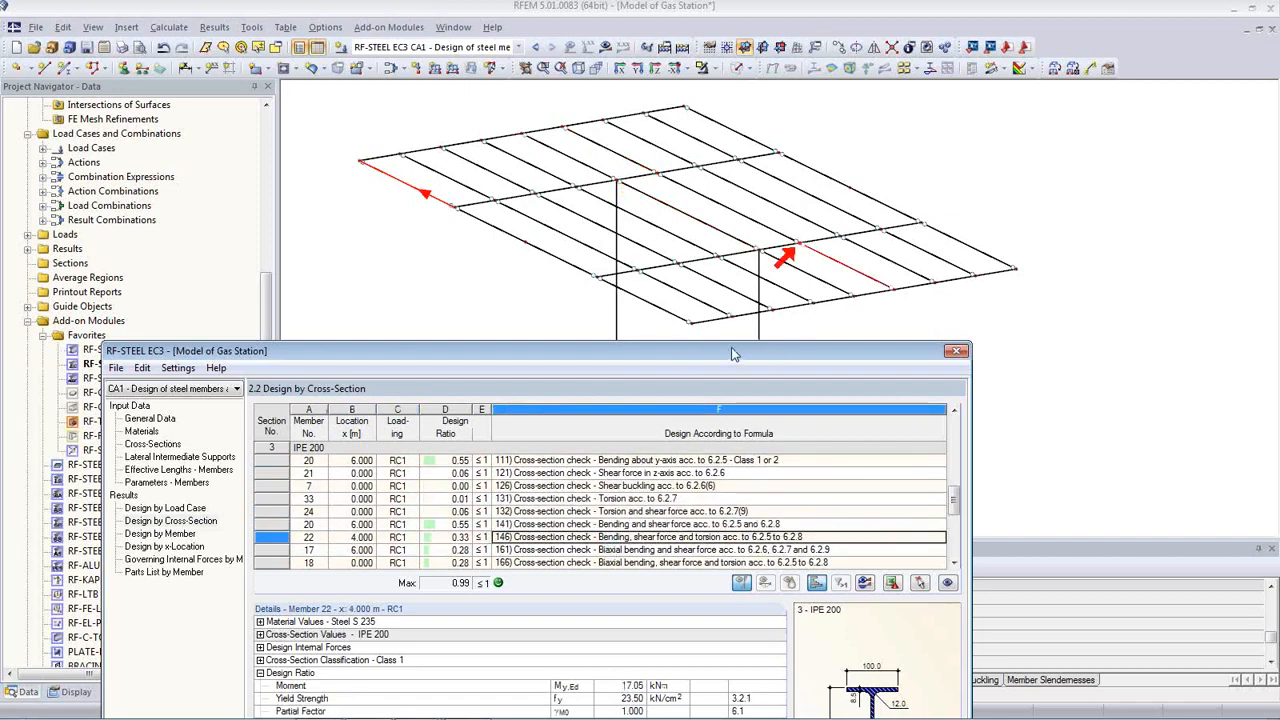
Return to the model and display the steel design ratio diagrams with result values on the members
left_click_drag(732, 354, 818, 85)
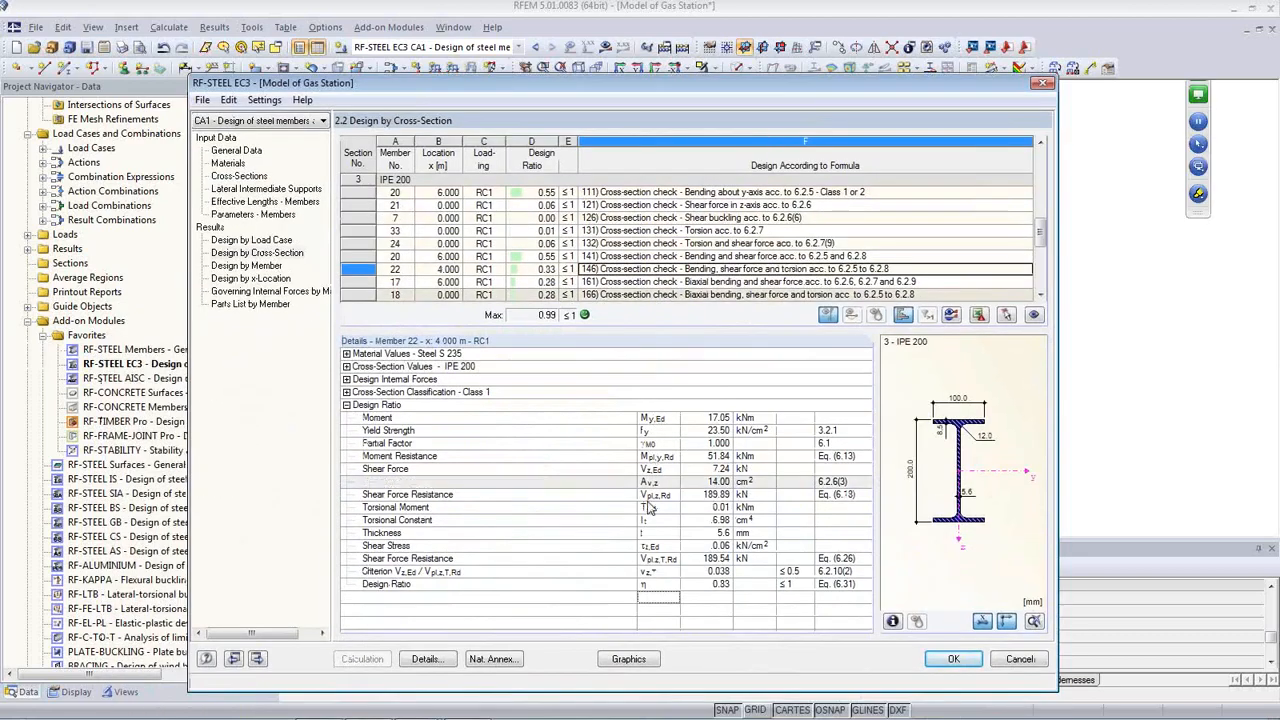
left_click(950, 660)
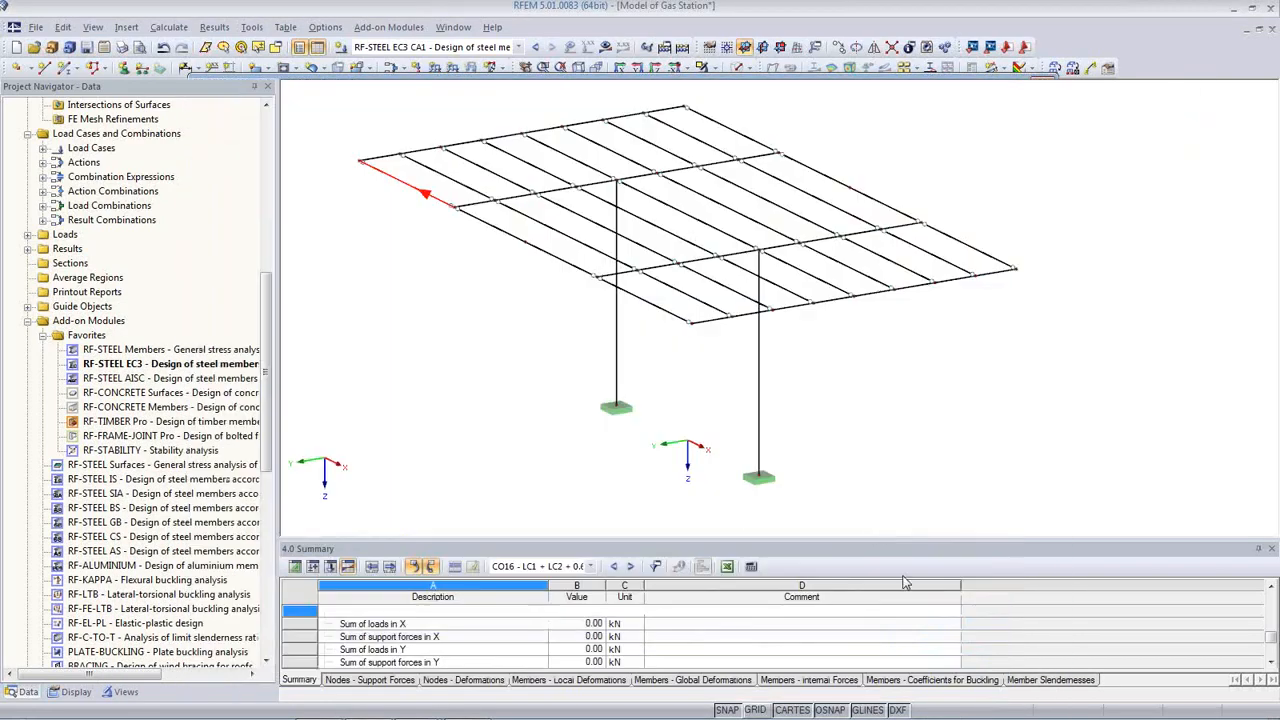
left_click(604, 48)
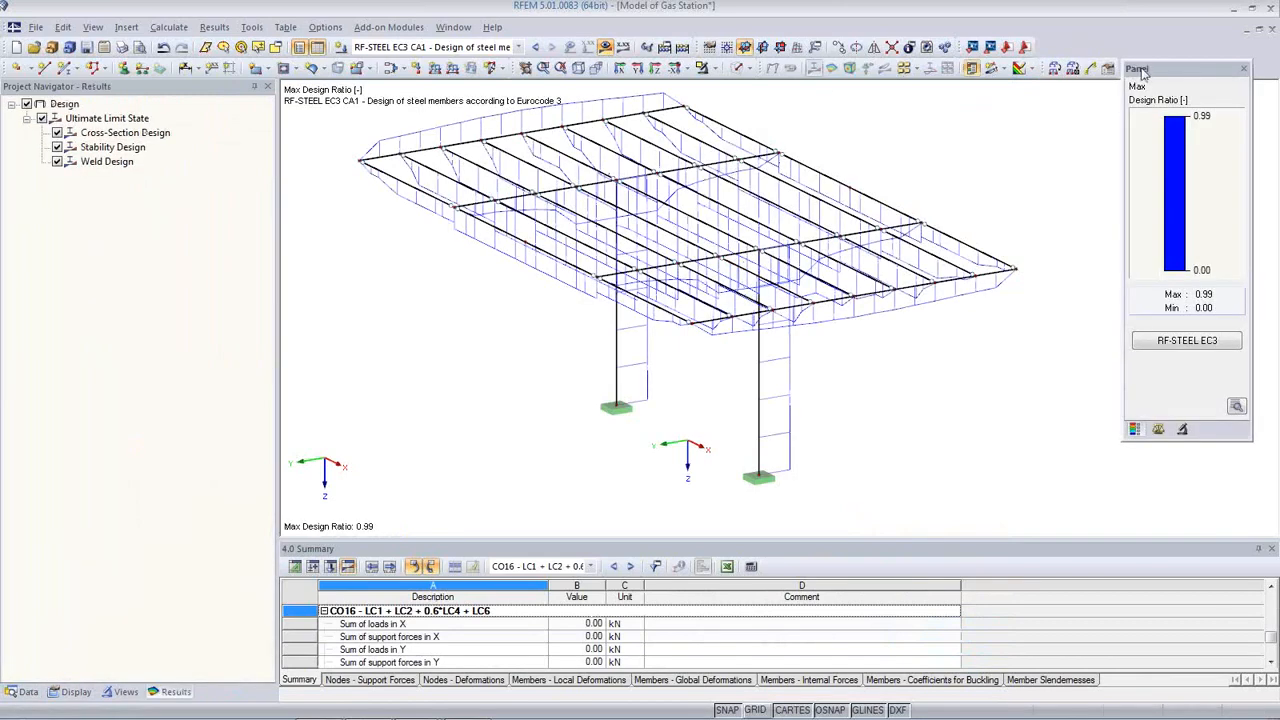
left_click_drag(1171, 72, 1059, 101)
middle_click_drag(613, 387, 577, 419)
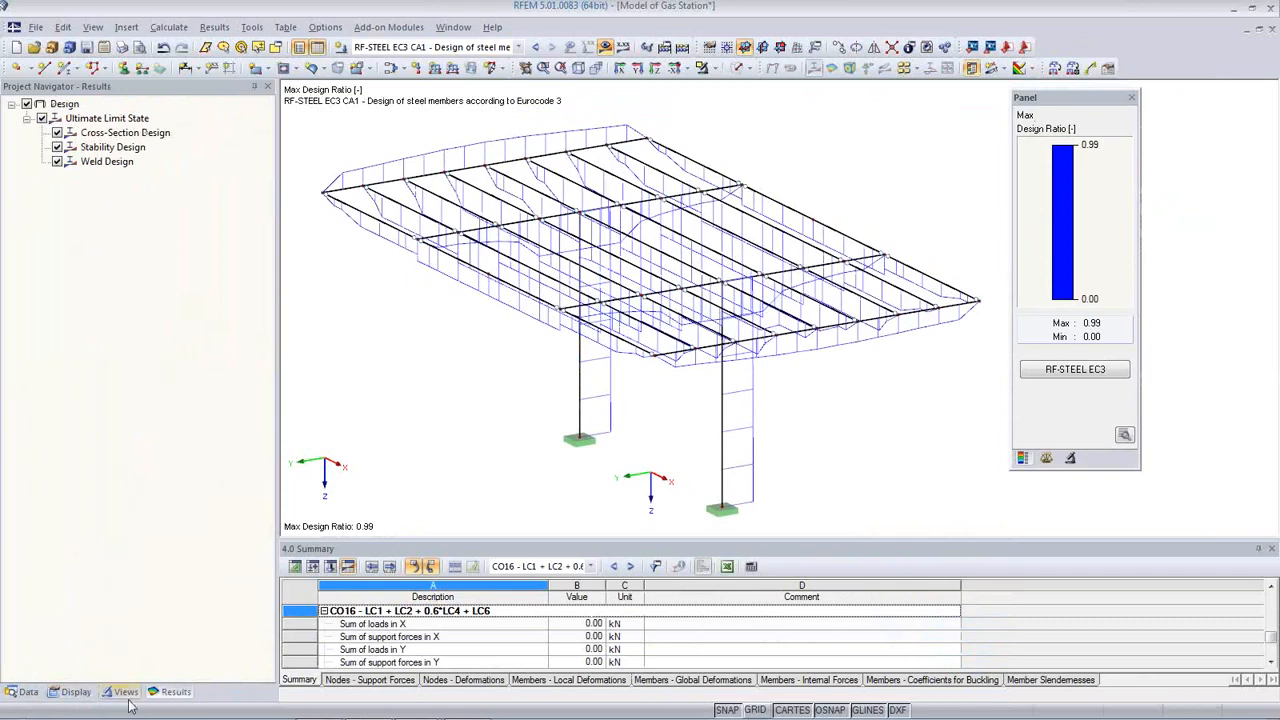
left_click(622, 48)
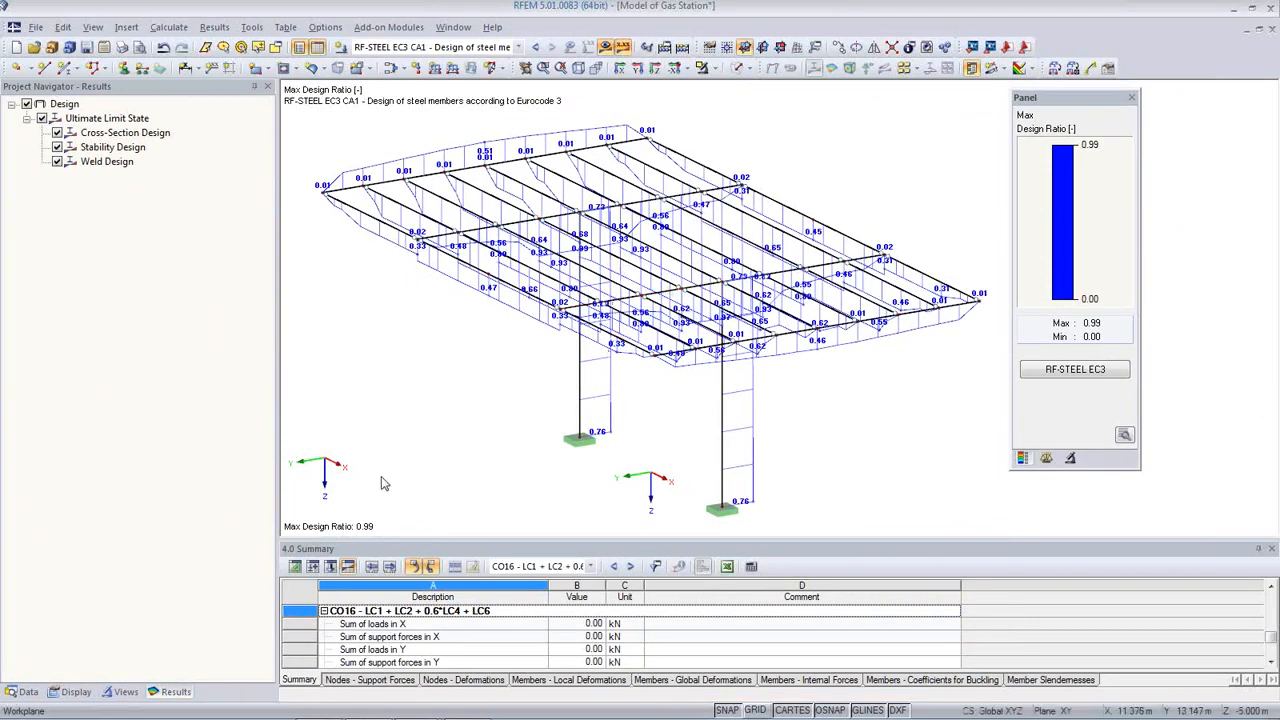
Display the members' design ratios as coloured cross-sections
left_click(72, 692)
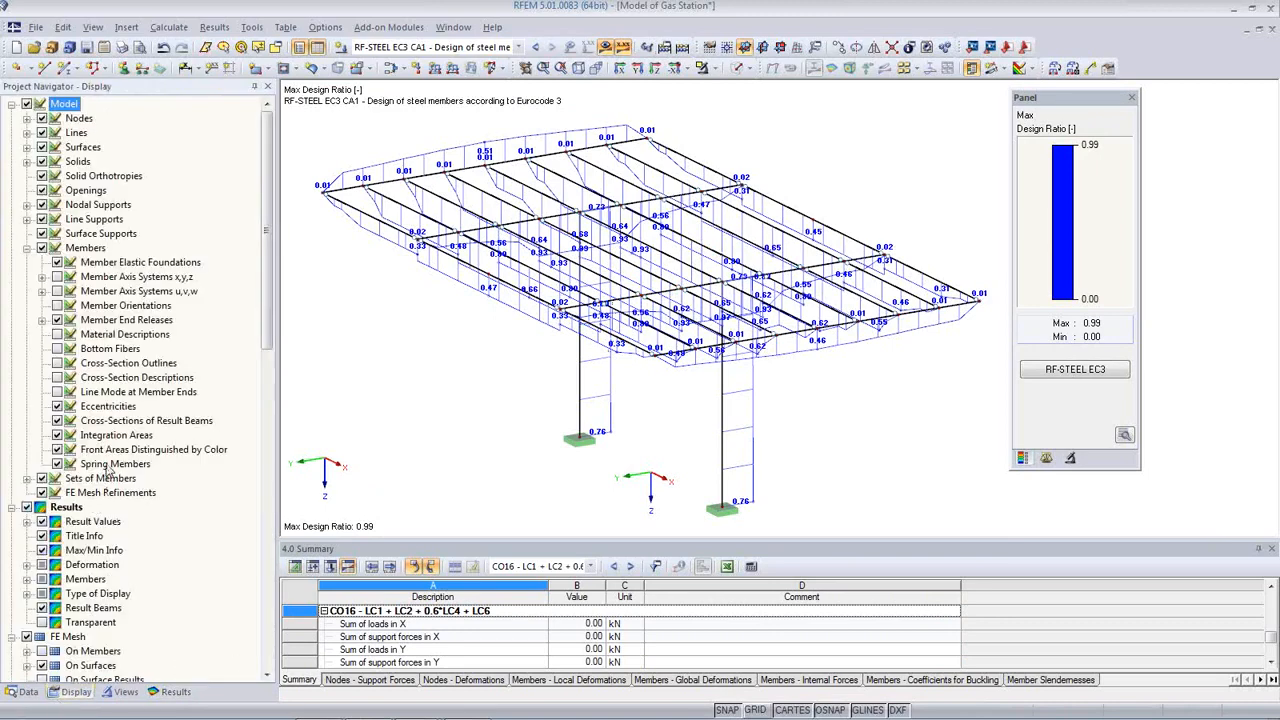
scroll(108, 470, "down", 4)
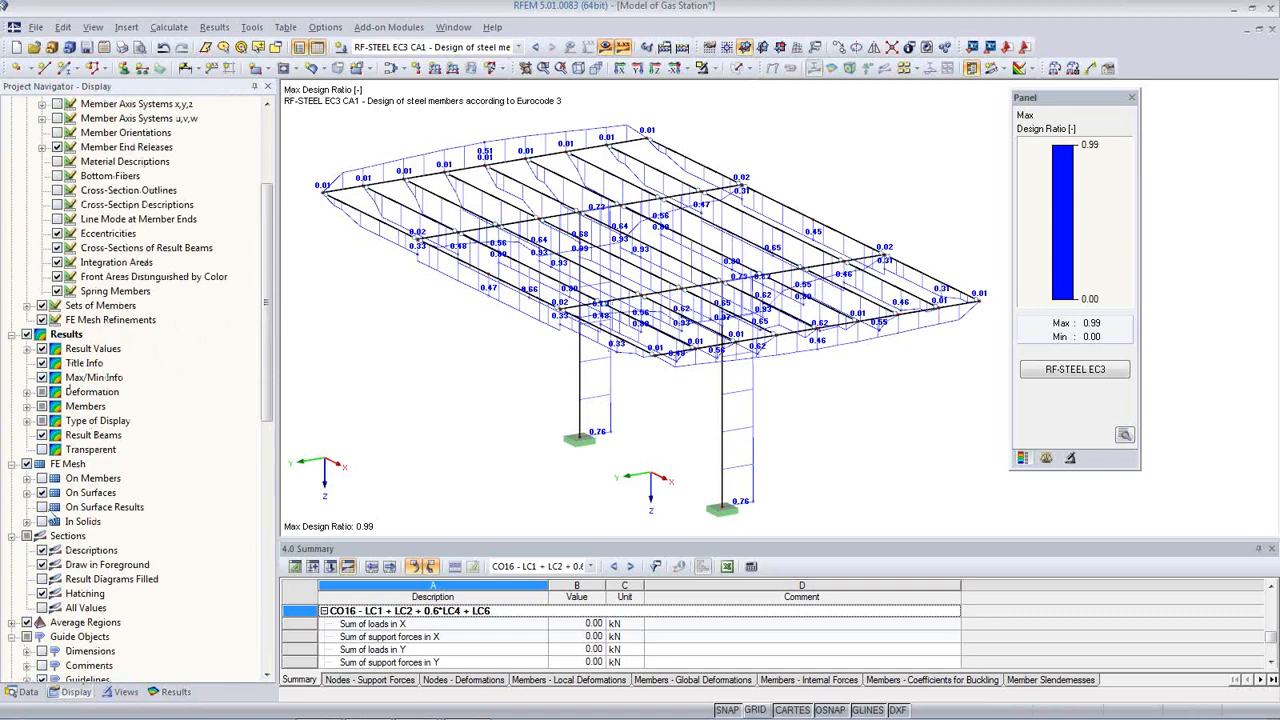
left_click(27, 406)
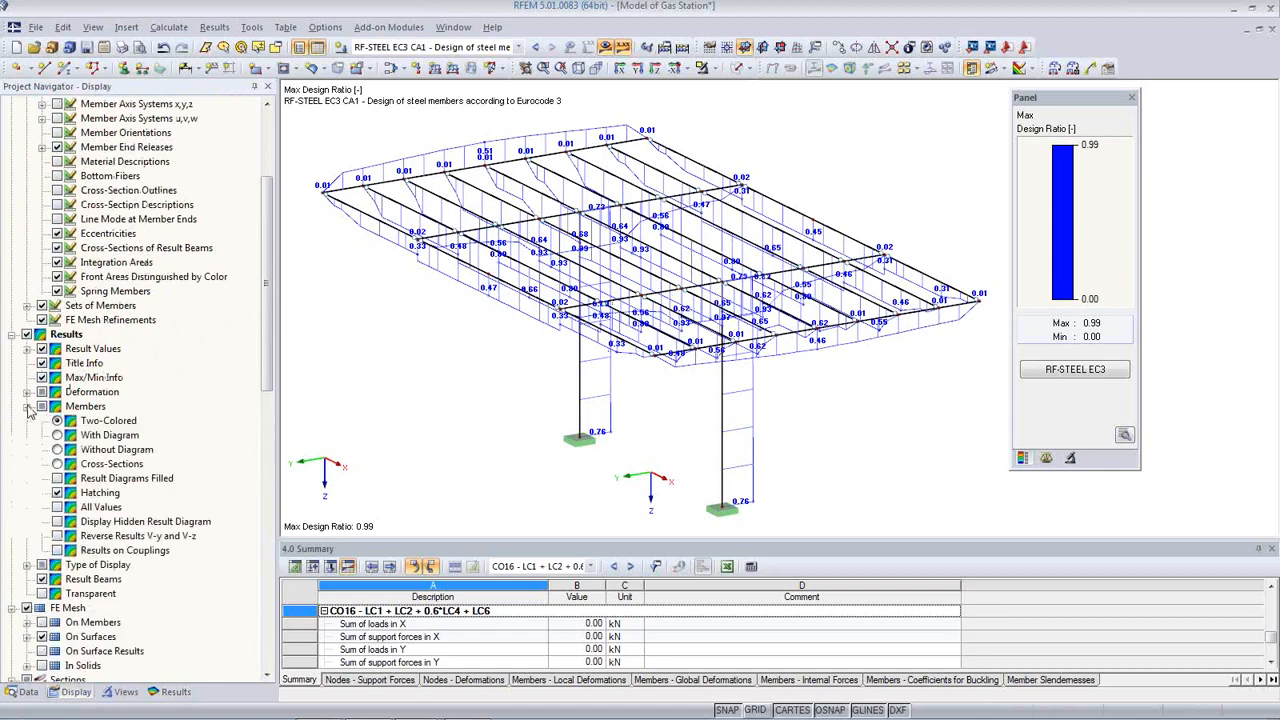
left_click(57, 464)
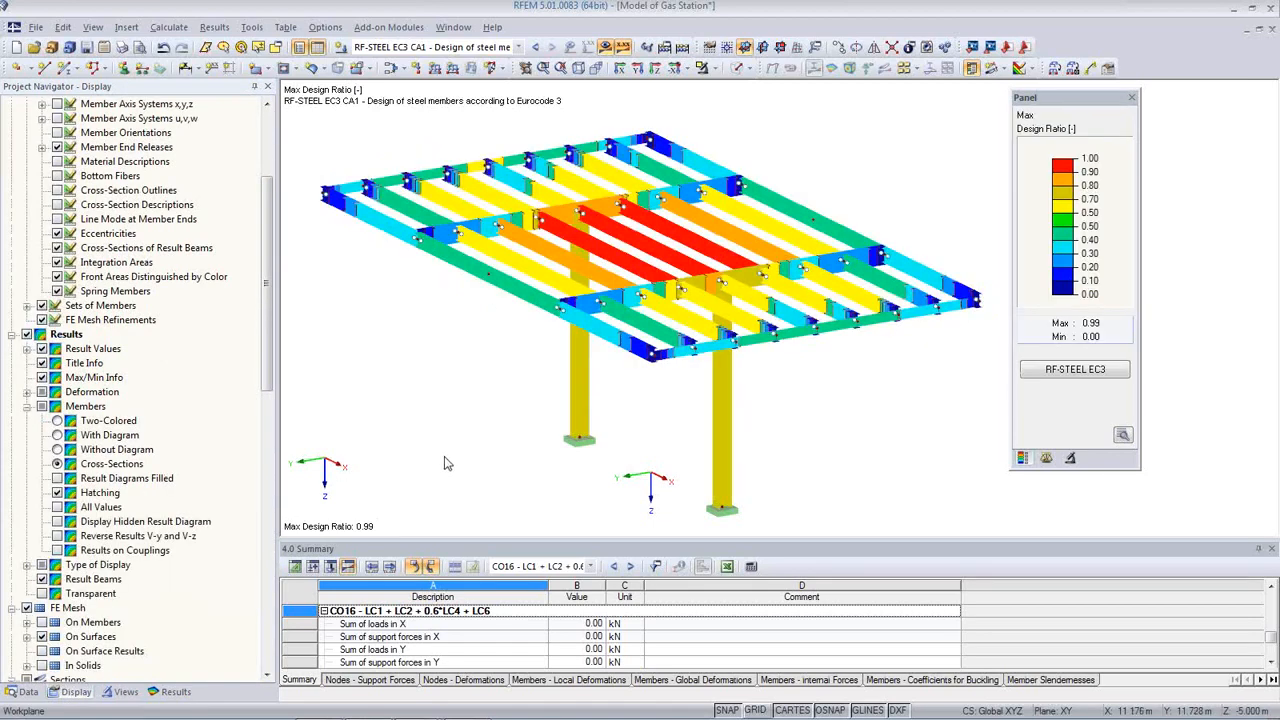
Switch the member result display to coloured lines without diagrams for the whole gas station frame
middle_click_drag(552, 432, 715, 320, "ctrl")
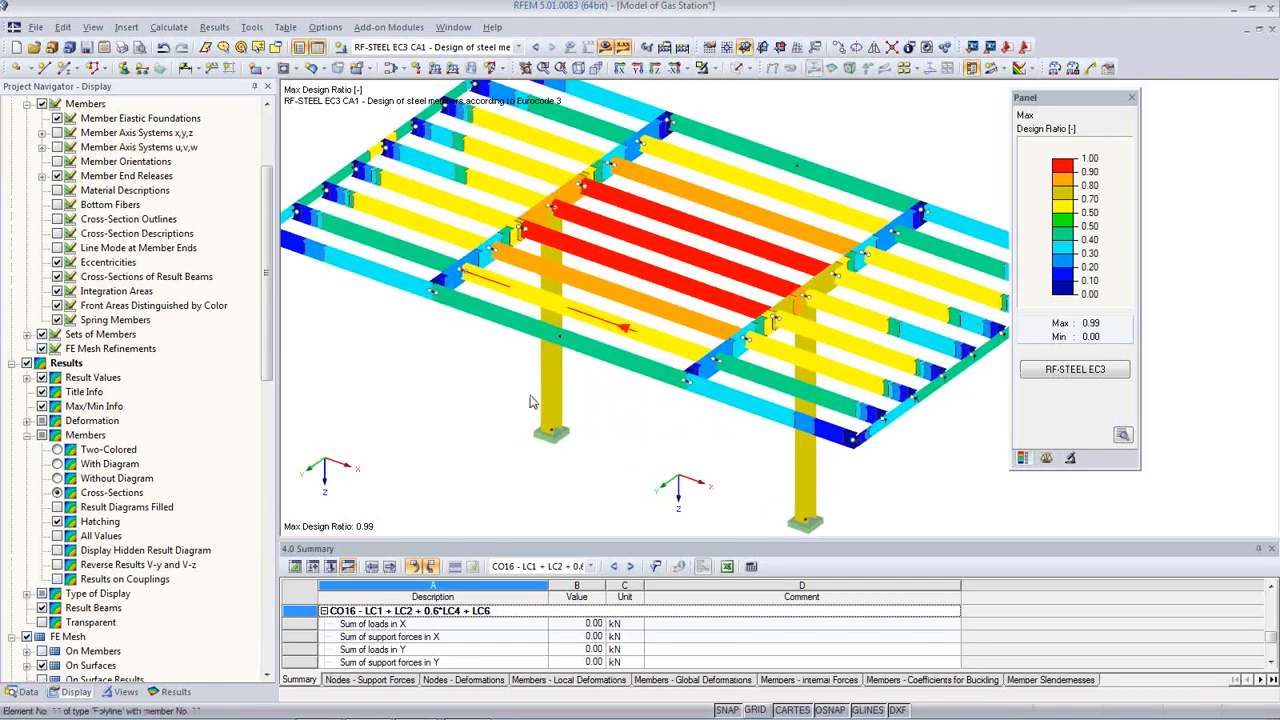
left_click(57, 479)
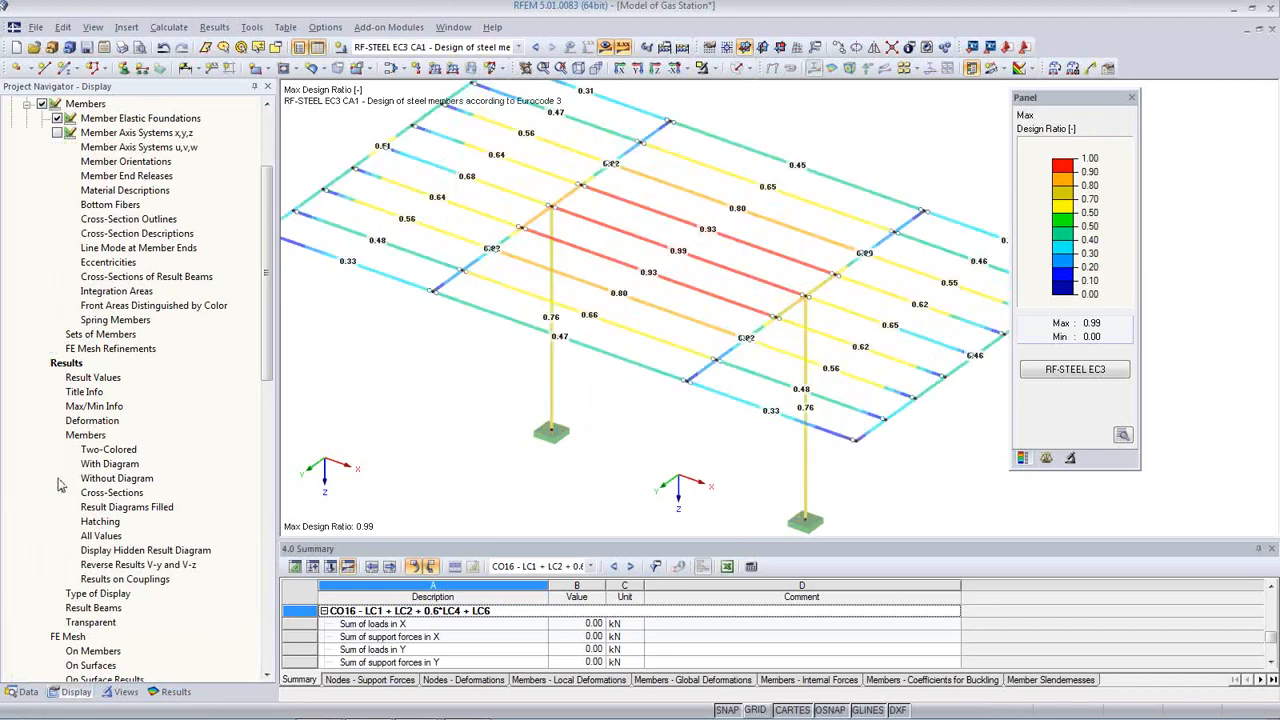
scroll(752, 347, "down", 5)
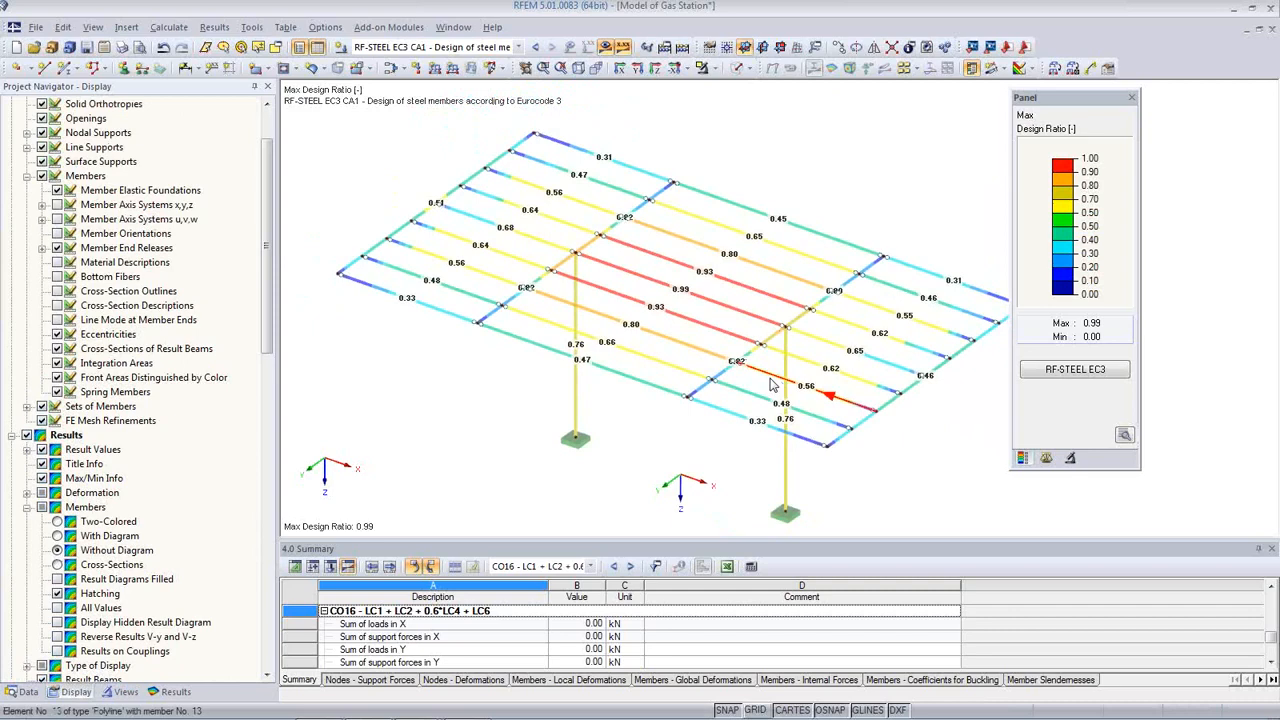
Compare the HEB 160, IPE 360, IPE 200 and U 160 design sections with their original RFEM cross-sections in RF-STEEL EC3
left_click(1076, 369)
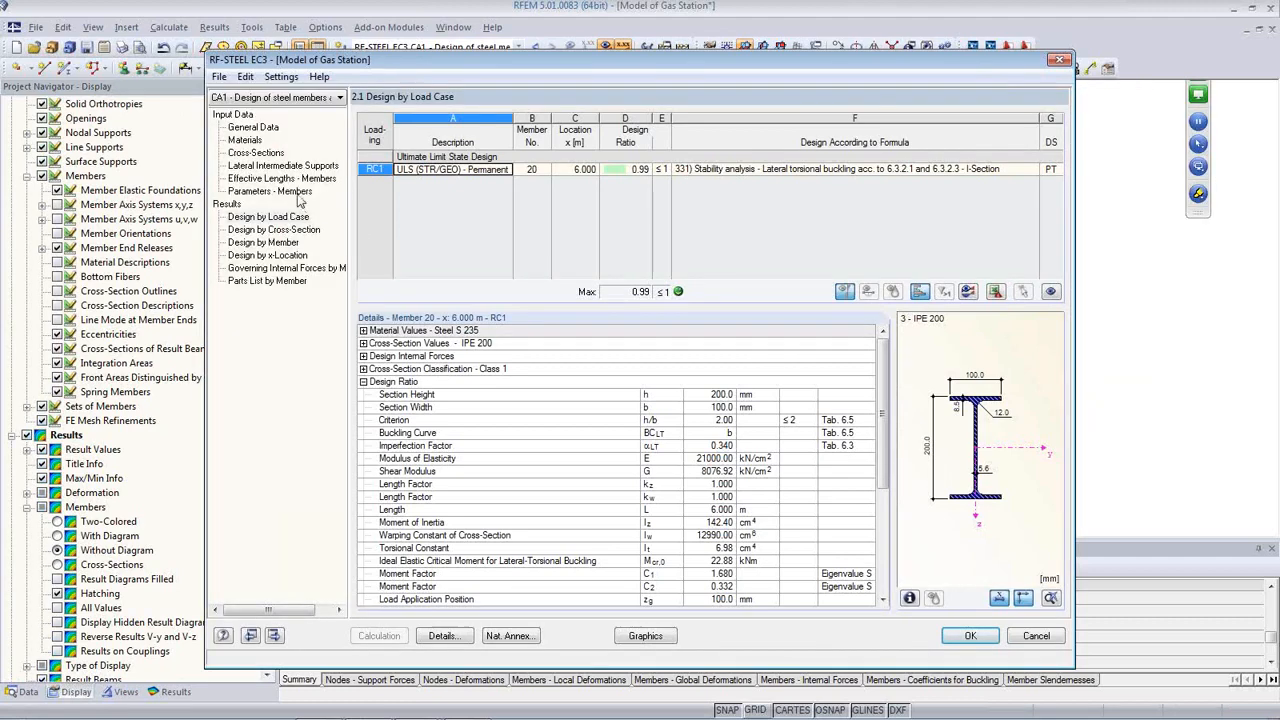
left_click(256, 154)
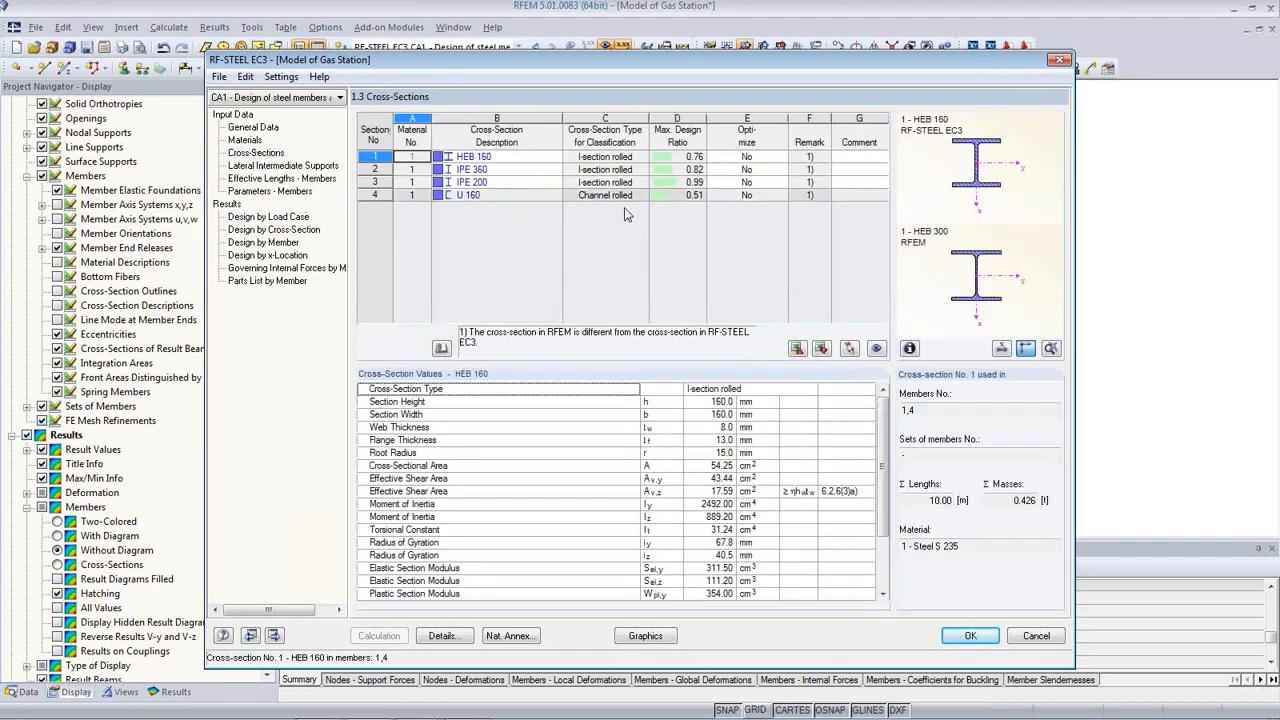
left_click(496, 157)
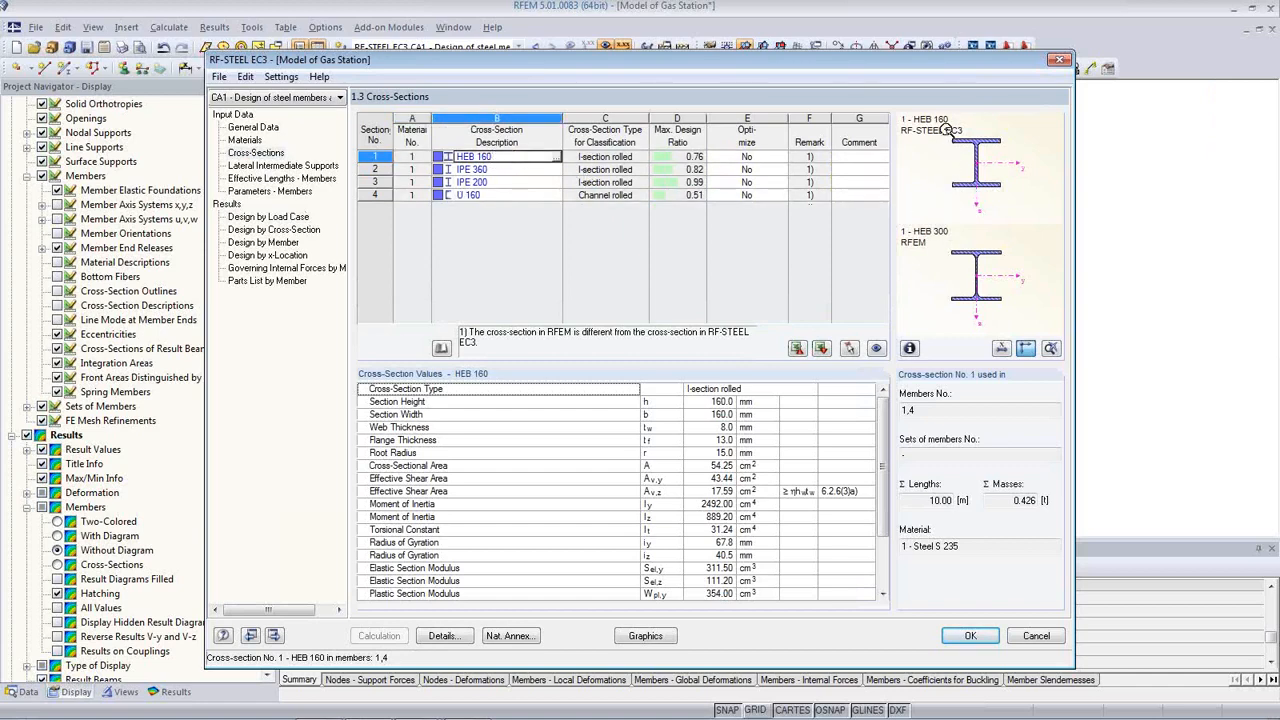
left_click(526, 170)
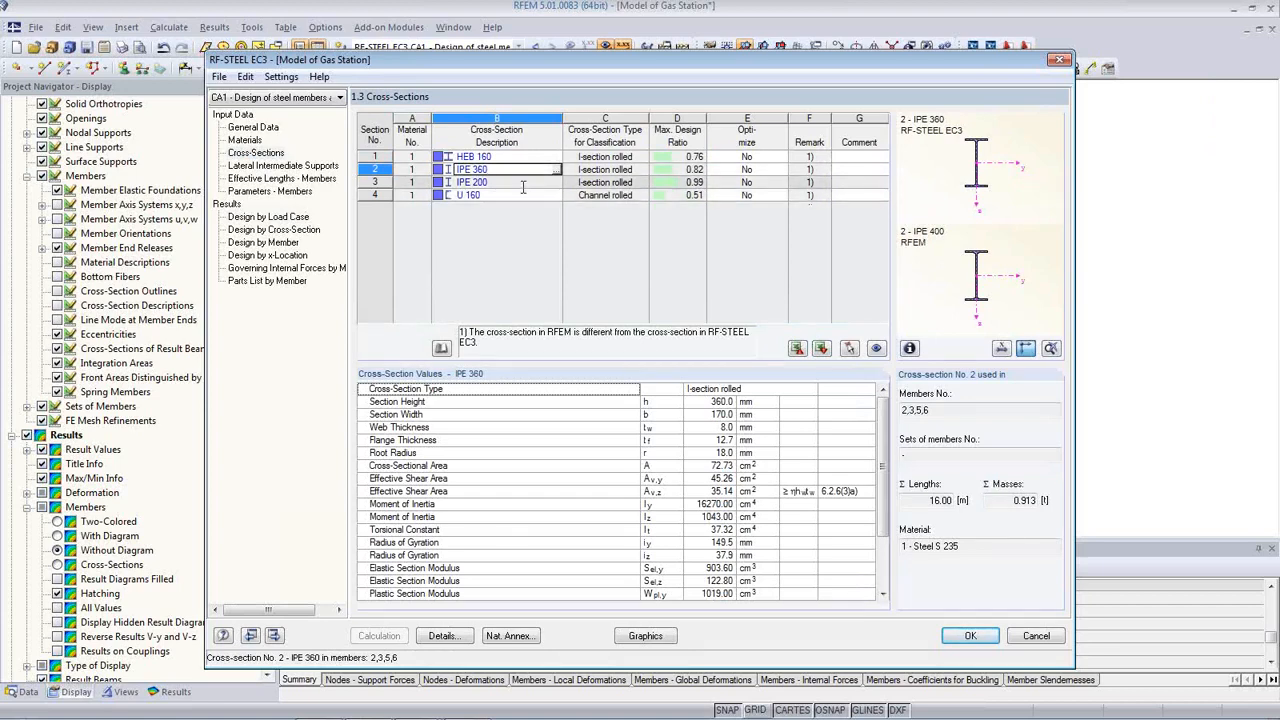
left_click(518, 182)
left_click(505, 195)
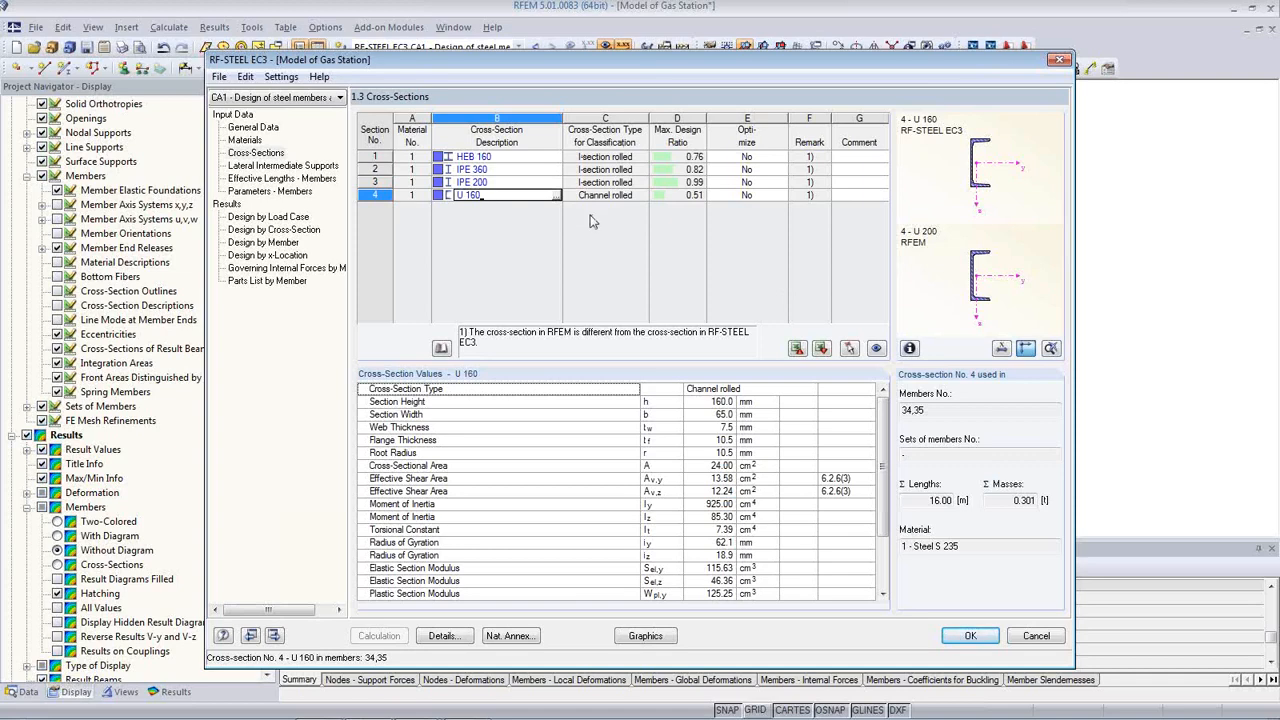
left_click(470, 183)
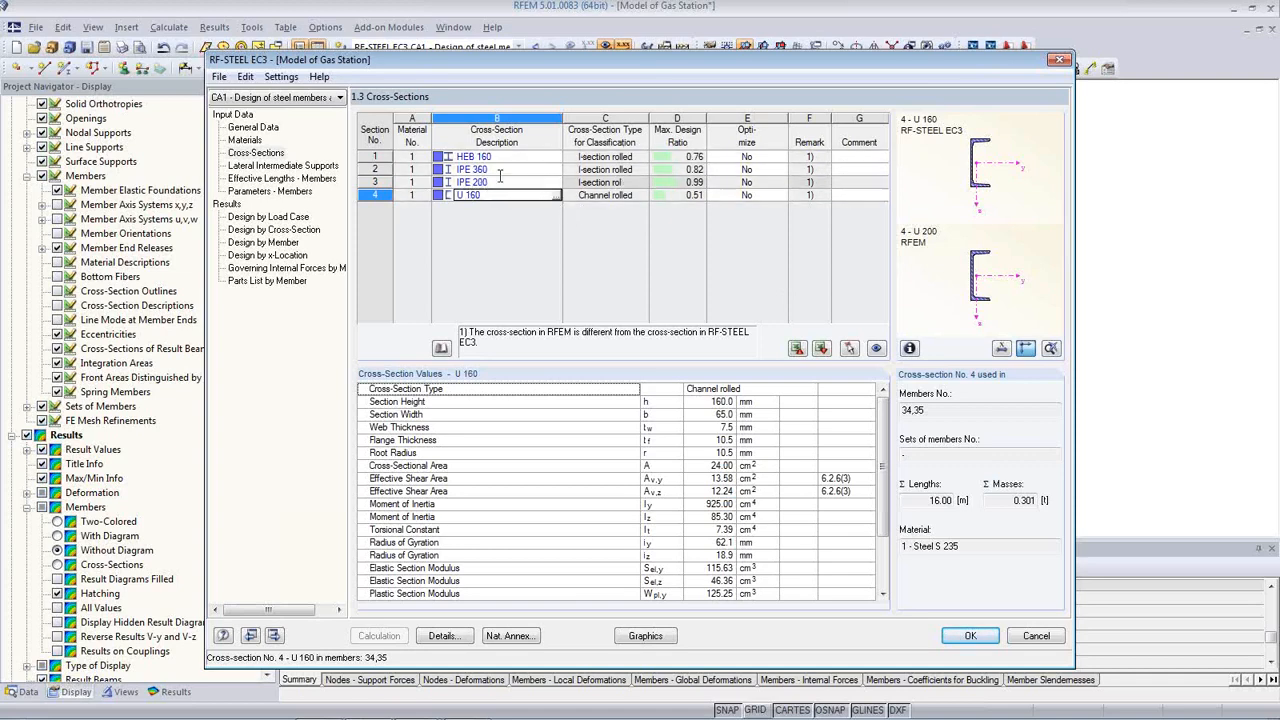
Export all optimized cross-sections to RFEM, accepting the deletion of the existing RFEM and RF-STEEL EC3 results
right_click(512, 182)
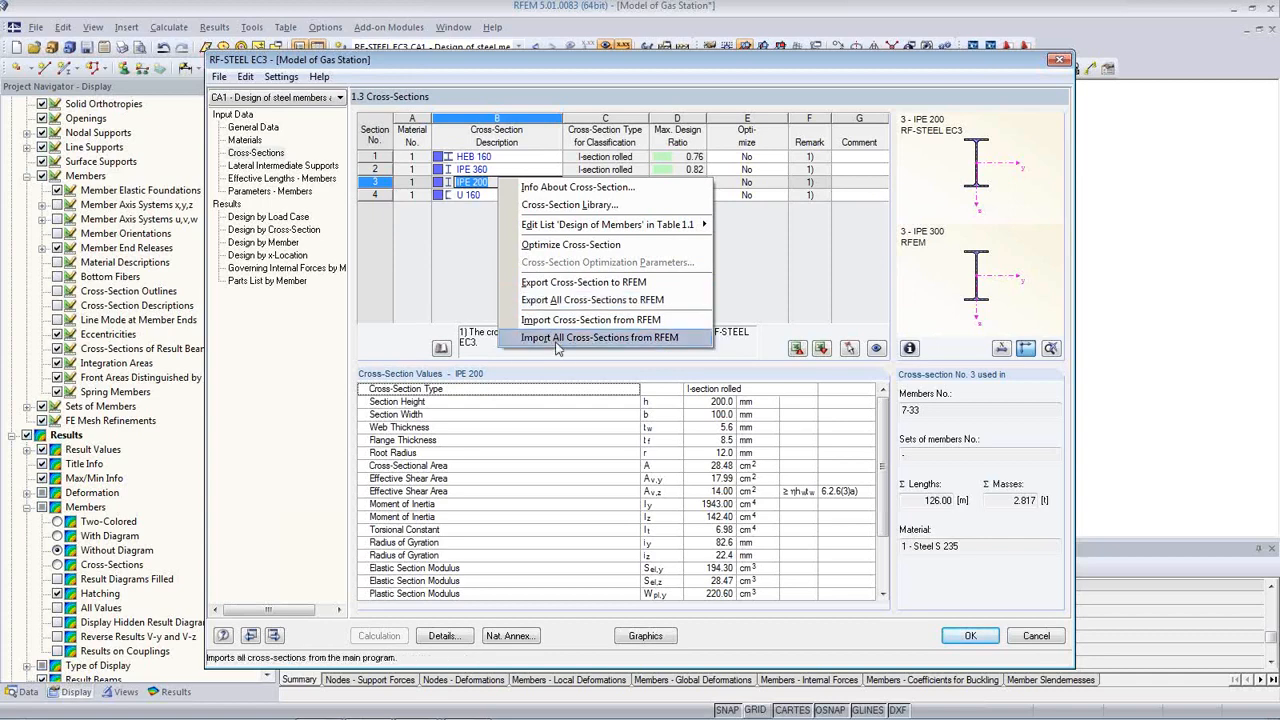
left_click(565, 302)
left_click(608, 397)
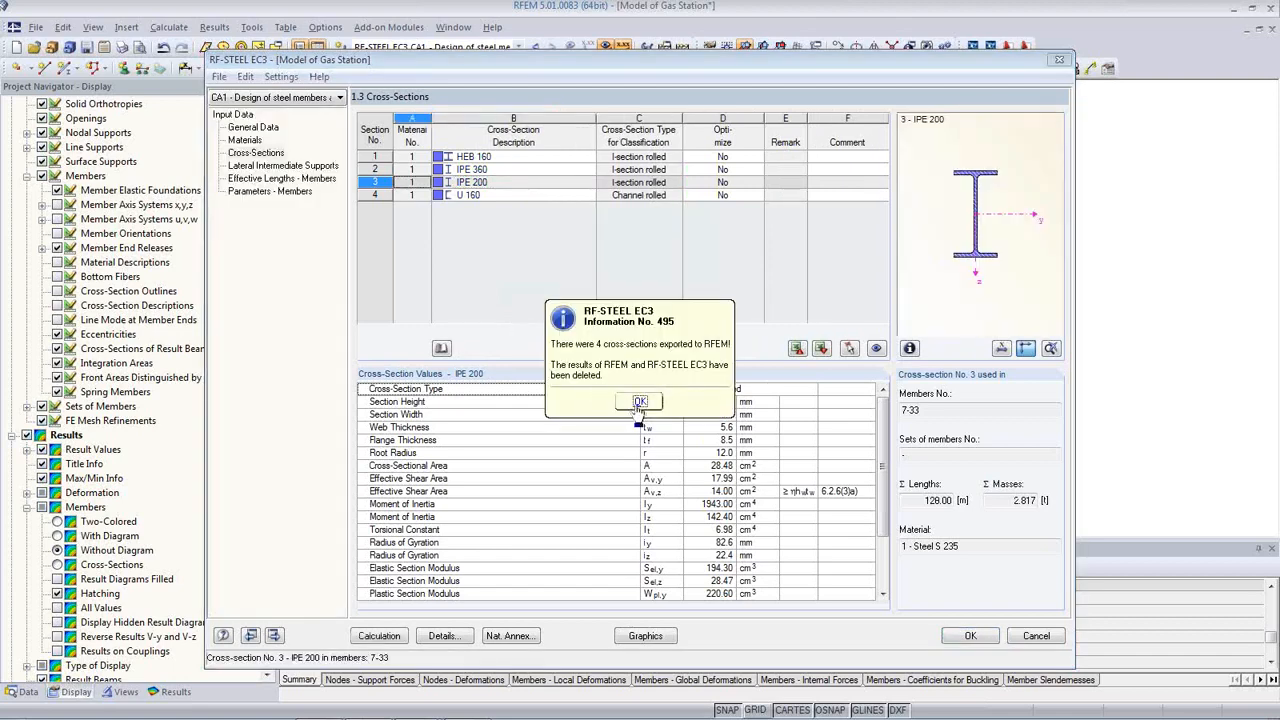
left_click(640, 401)
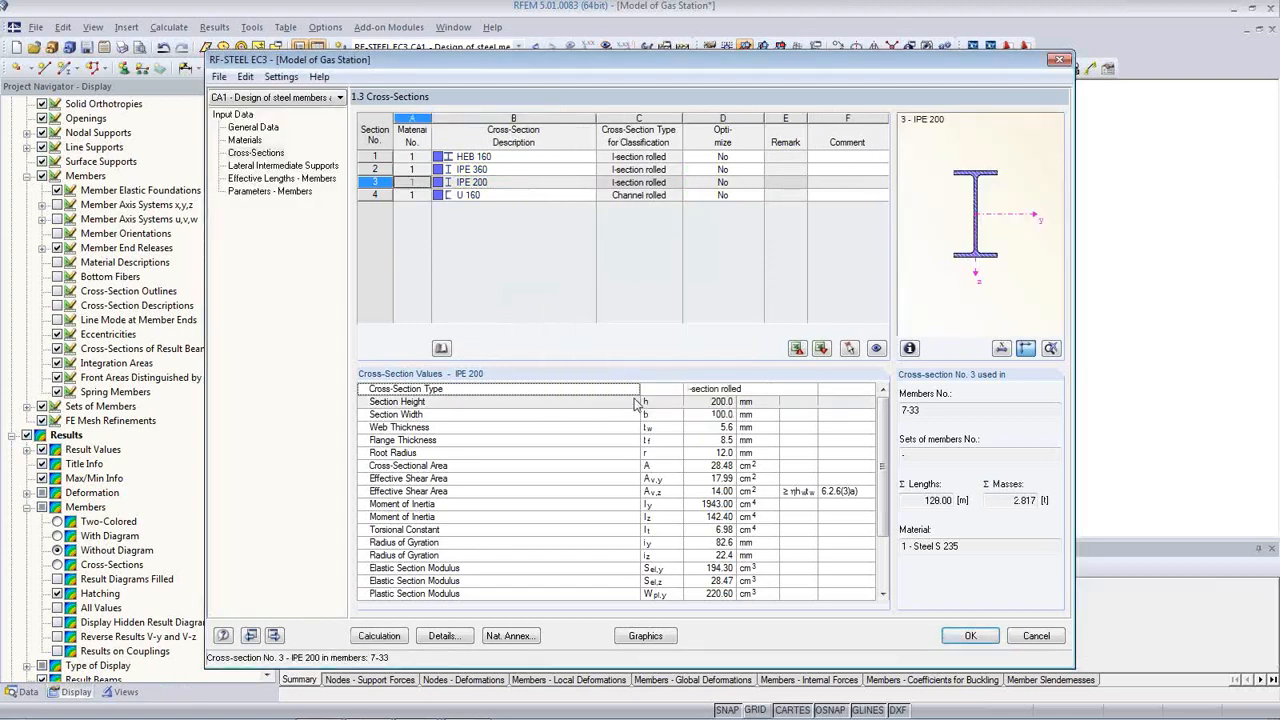
Recalculate the steel design with the exported sections and check the HEB 160 entry among the cross-sections
left_click(379, 636)
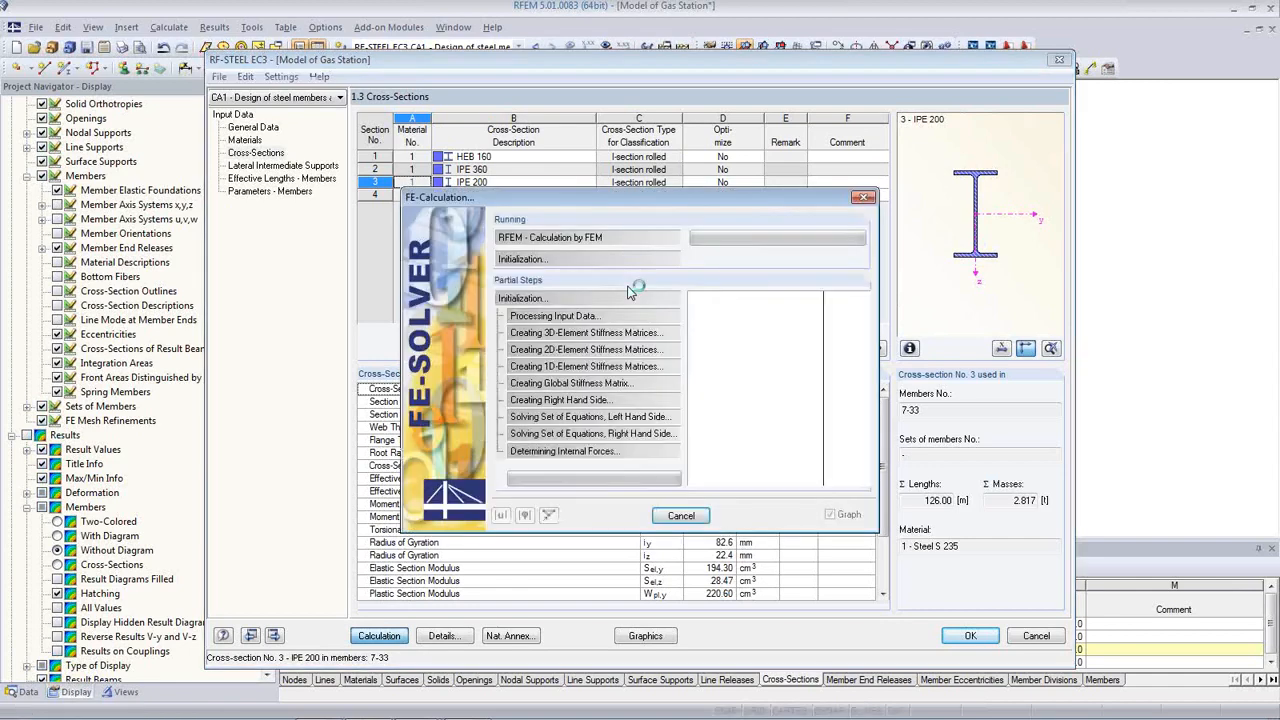
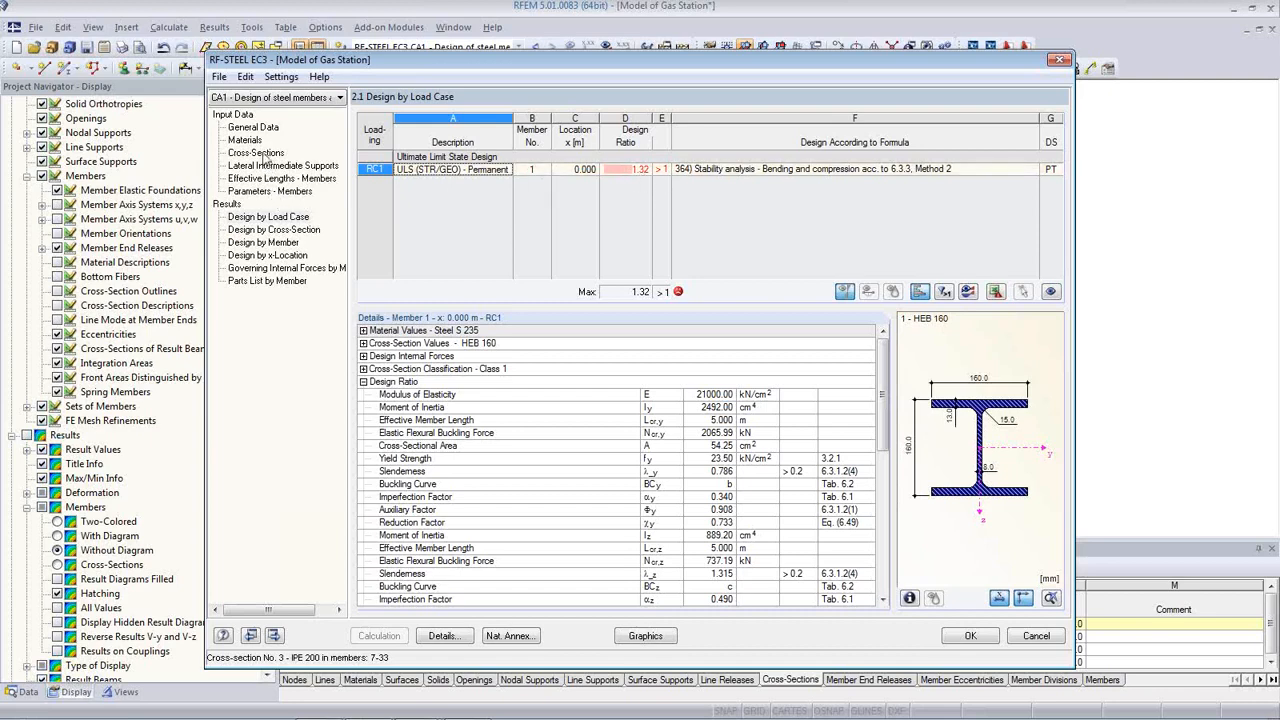
left_click(262, 155)
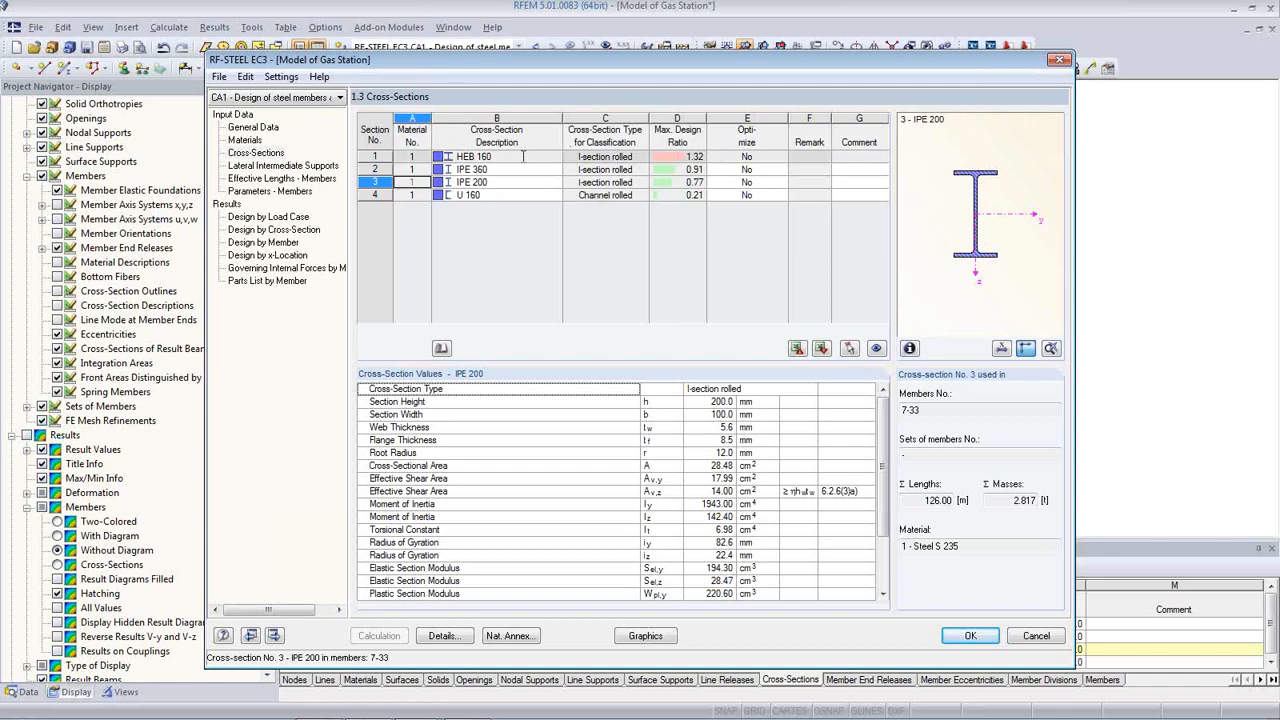
left_click(523, 158)
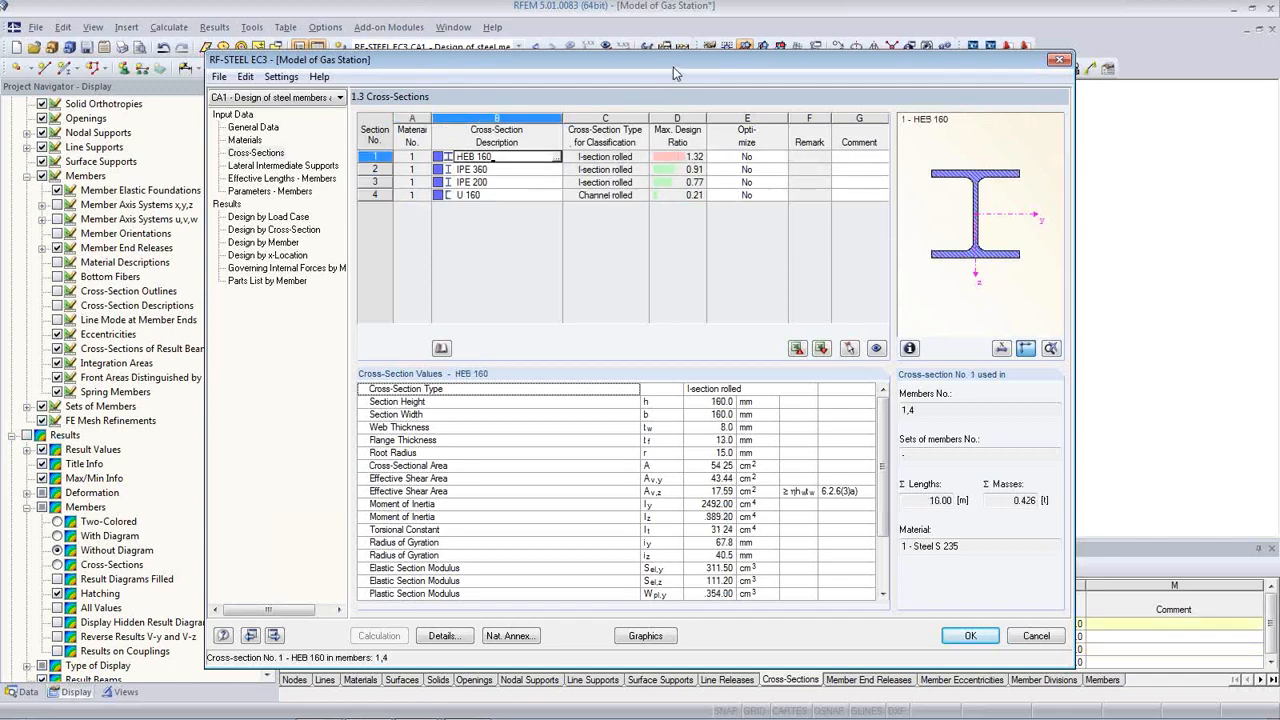
Examine which model members use the HEB 160 section and check that section's maximum design ratio
left_click_drag(673, 67, 696, 158)
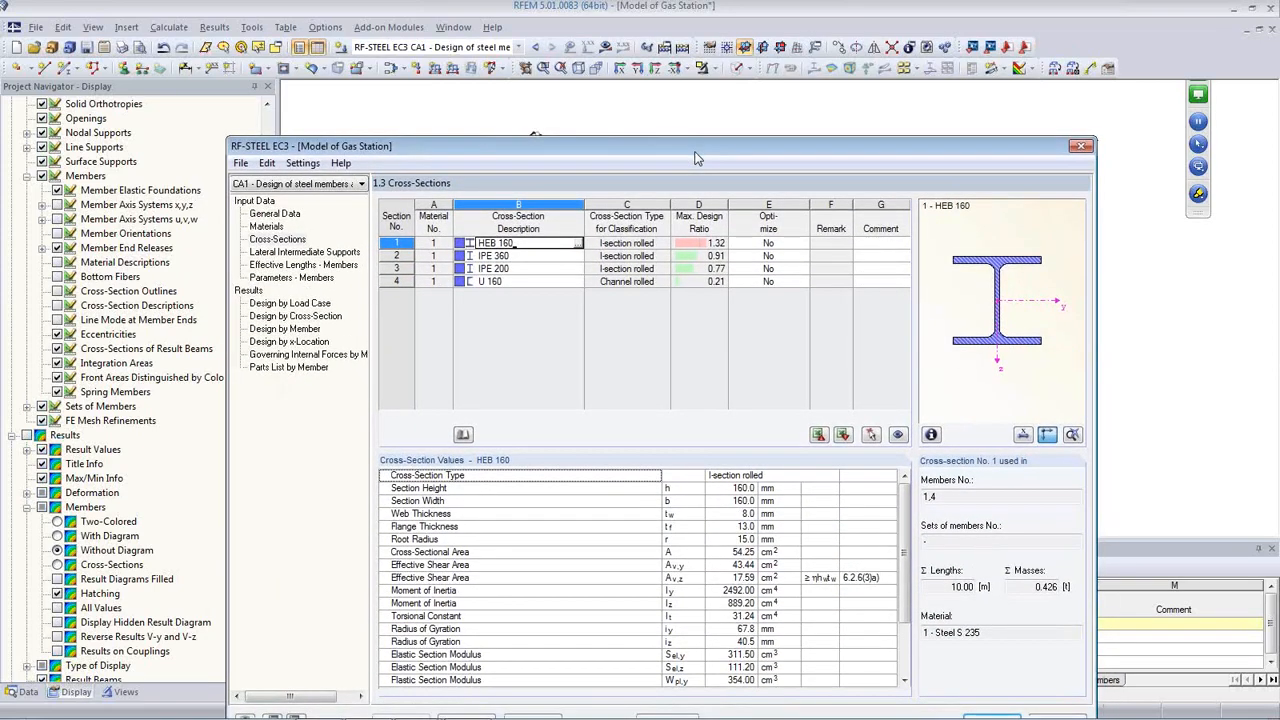
left_click_drag(696, 158, 711, 508)
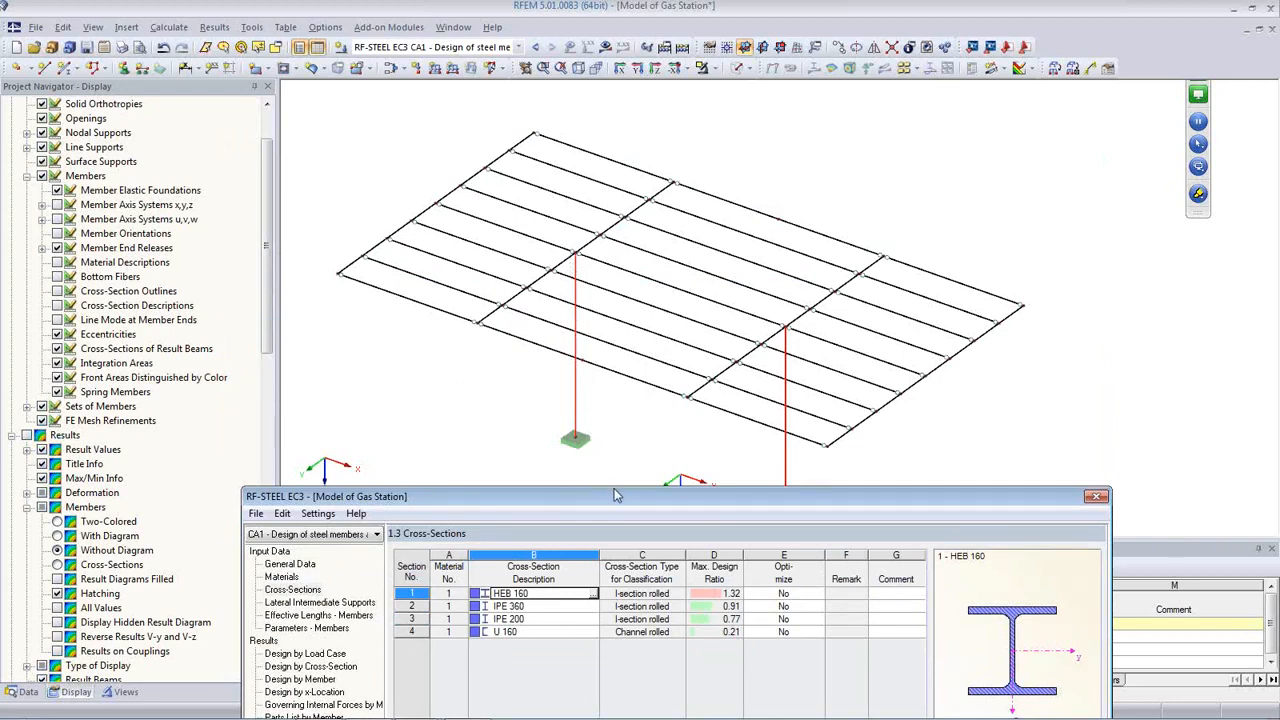
left_click_drag(615, 493, 601, 319)
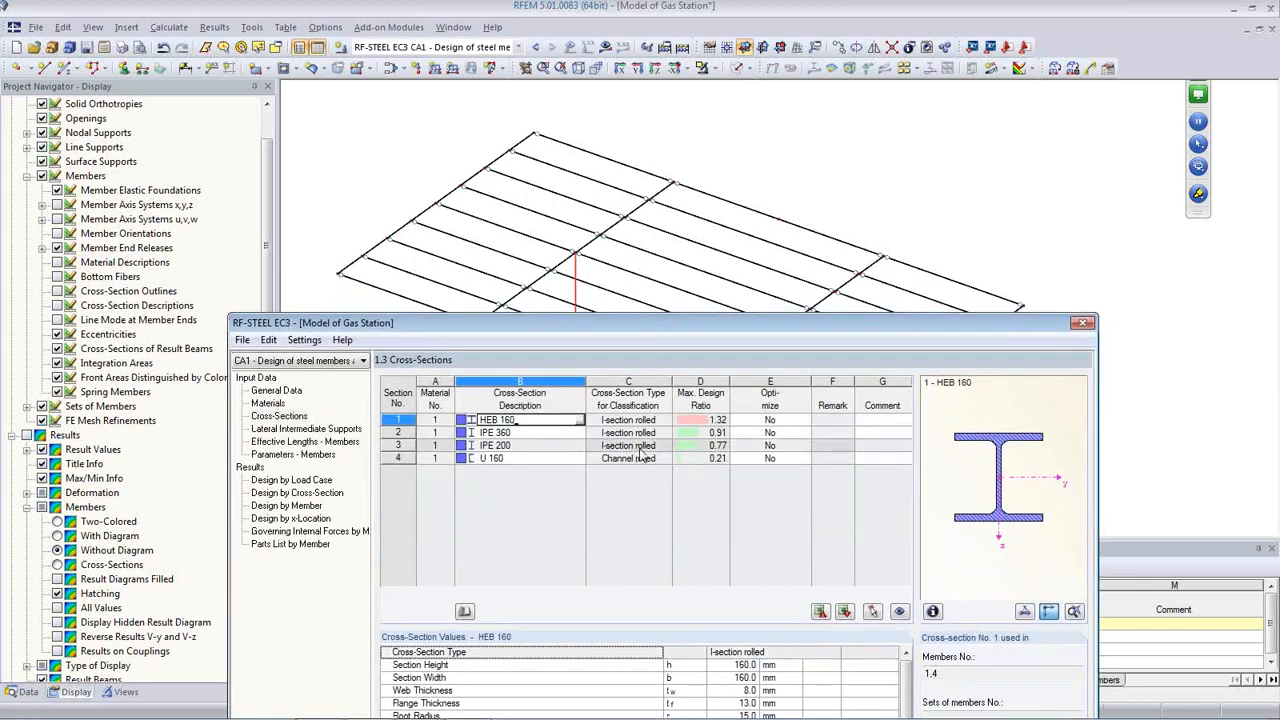
left_click(726, 422)
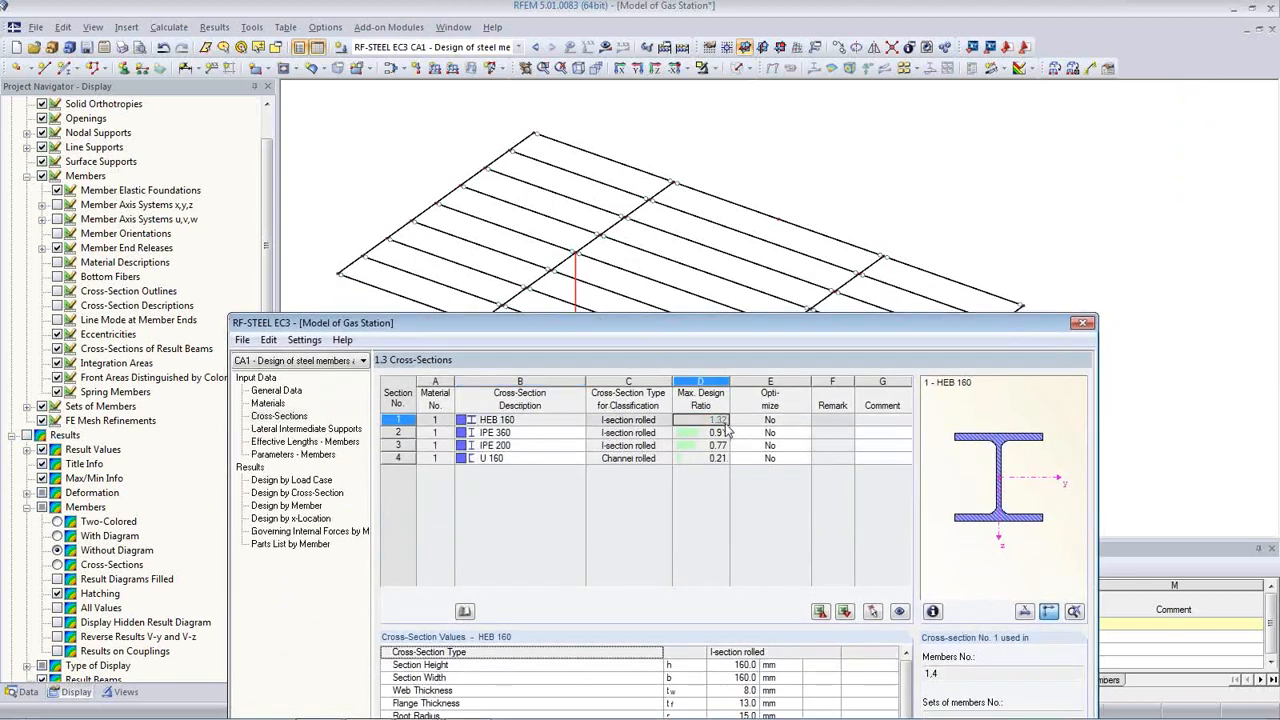
left_click(665, 422)
Set the HEB 160 cross-section to be optimized from its current row
left_click(767, 421)
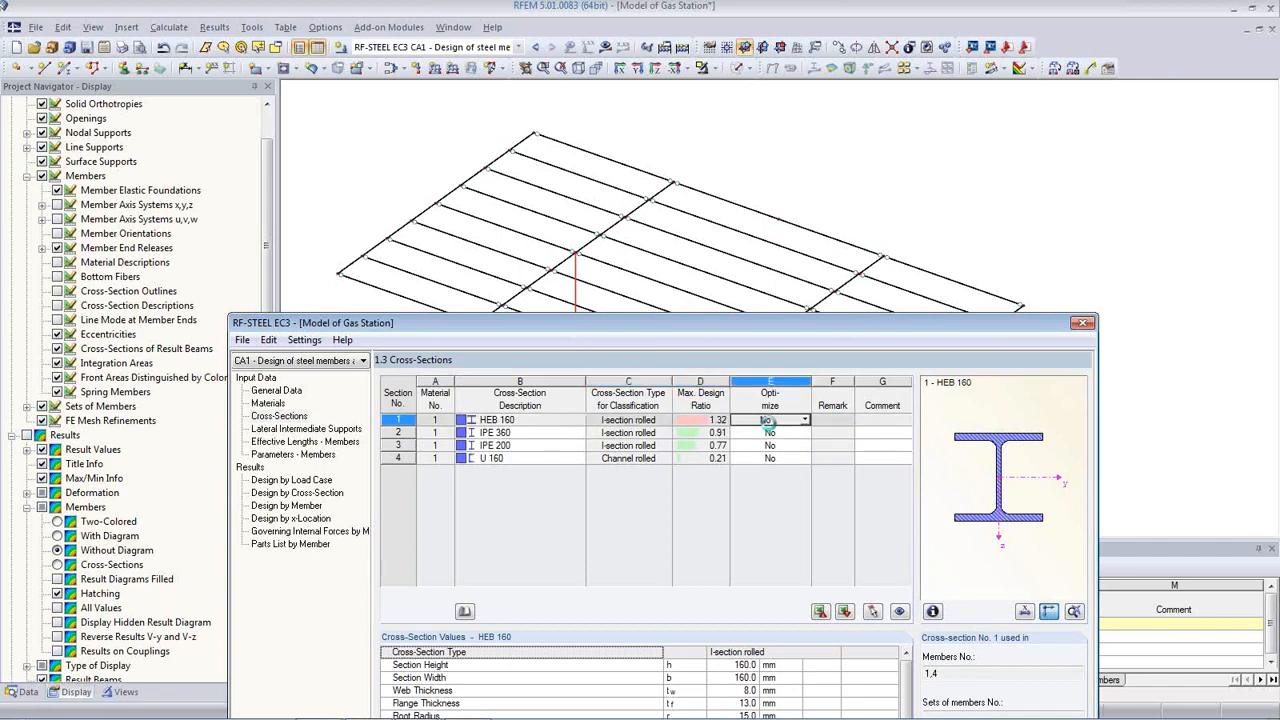
left_click(805, 420)
left_click(795, 436)
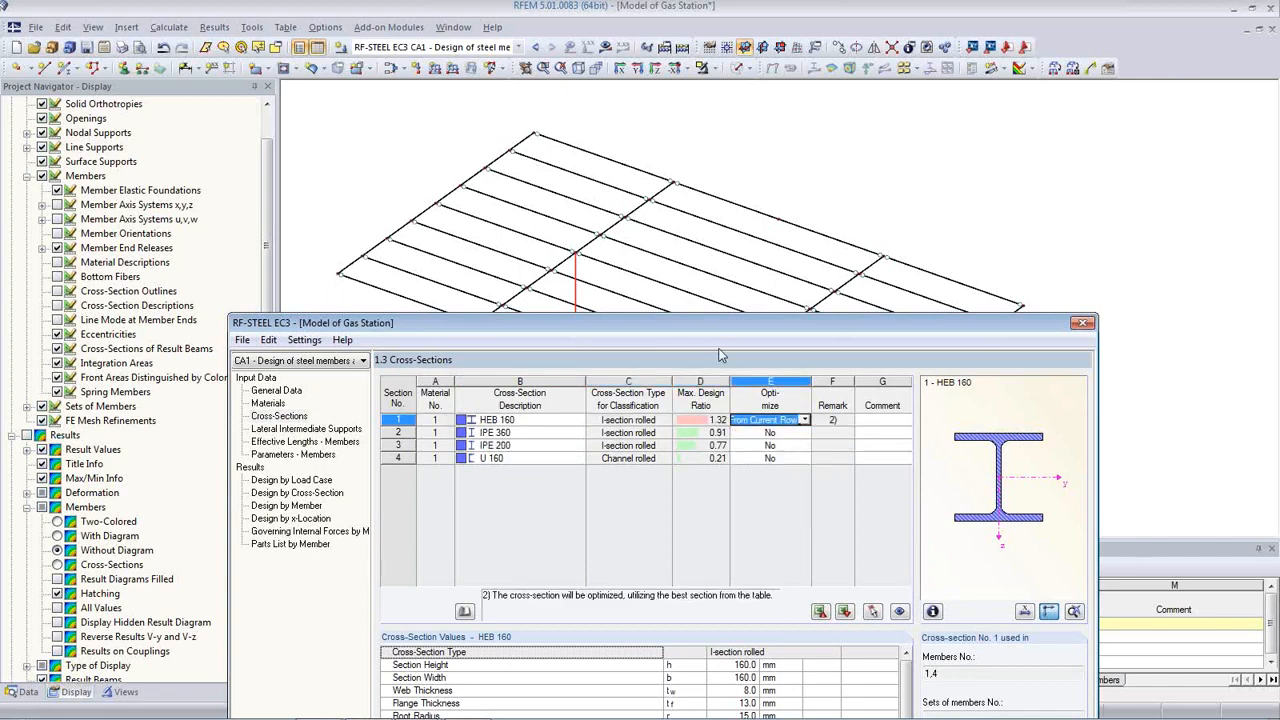
Run the design calculation with the optimization and review the optimized column cross-section against its RFEM section
left_click_drag(705, 331, 689, 122)
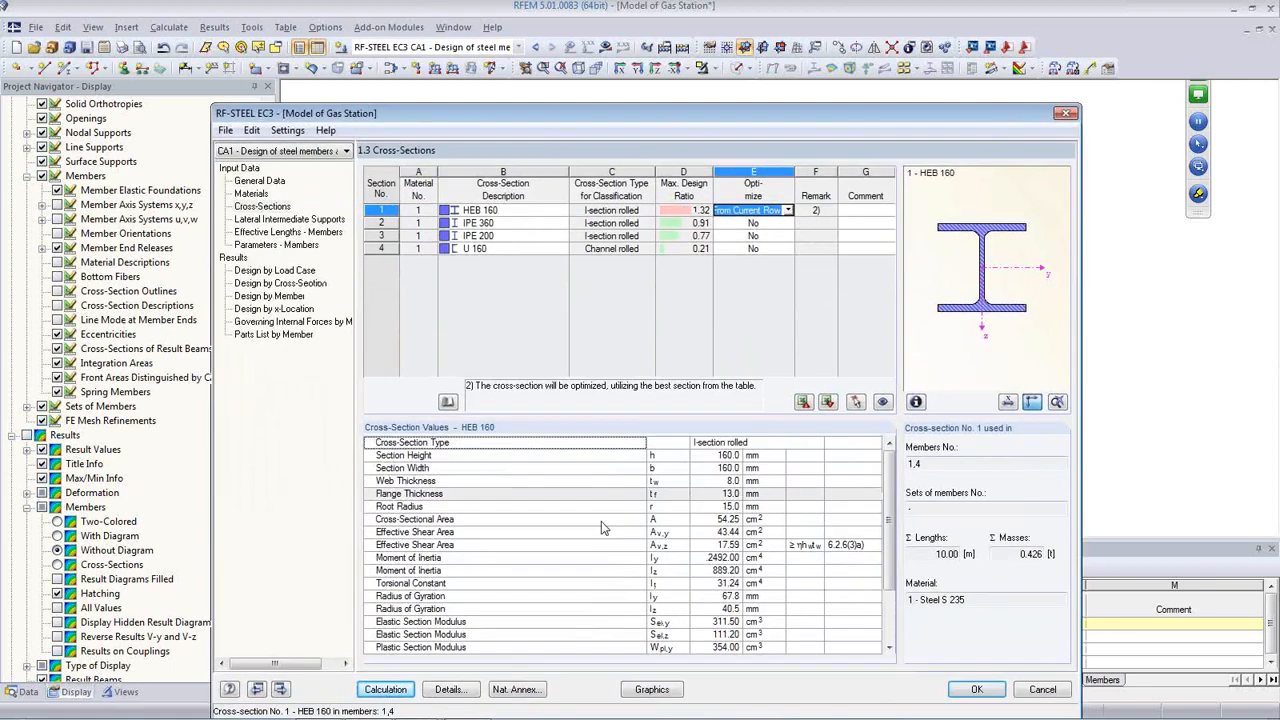
left_click(383, 690)
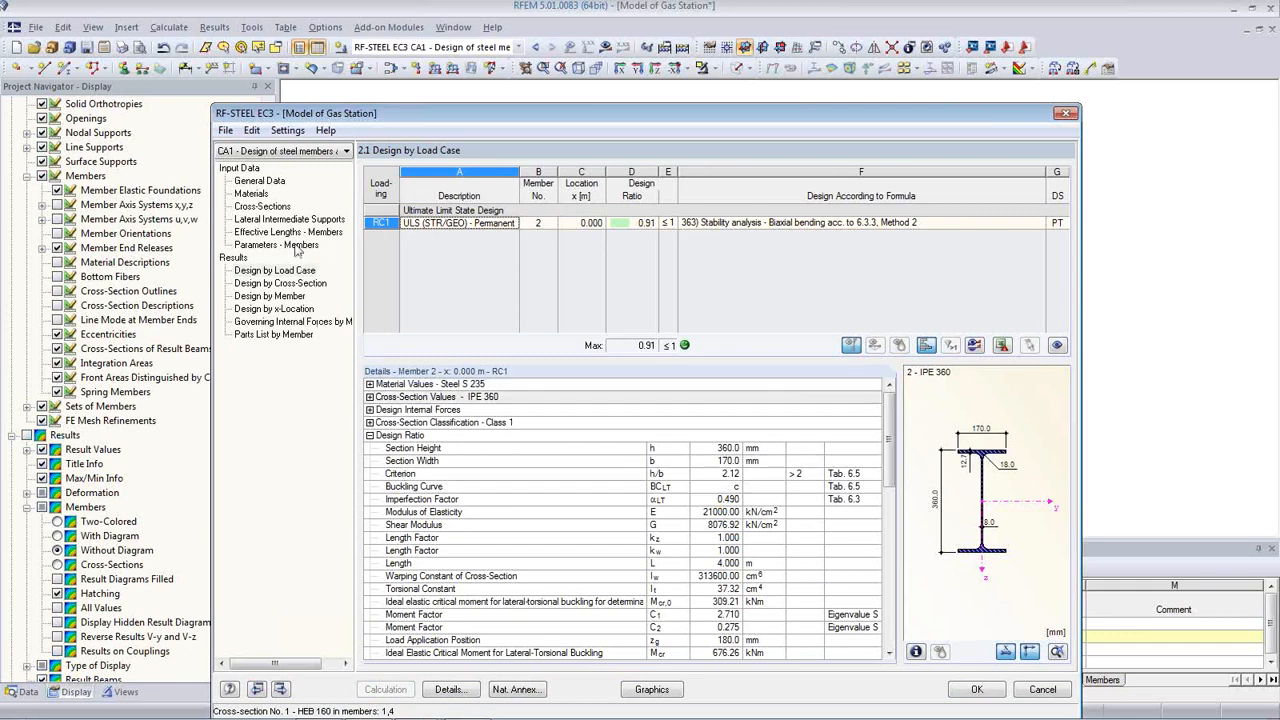
left_click(261, 206)
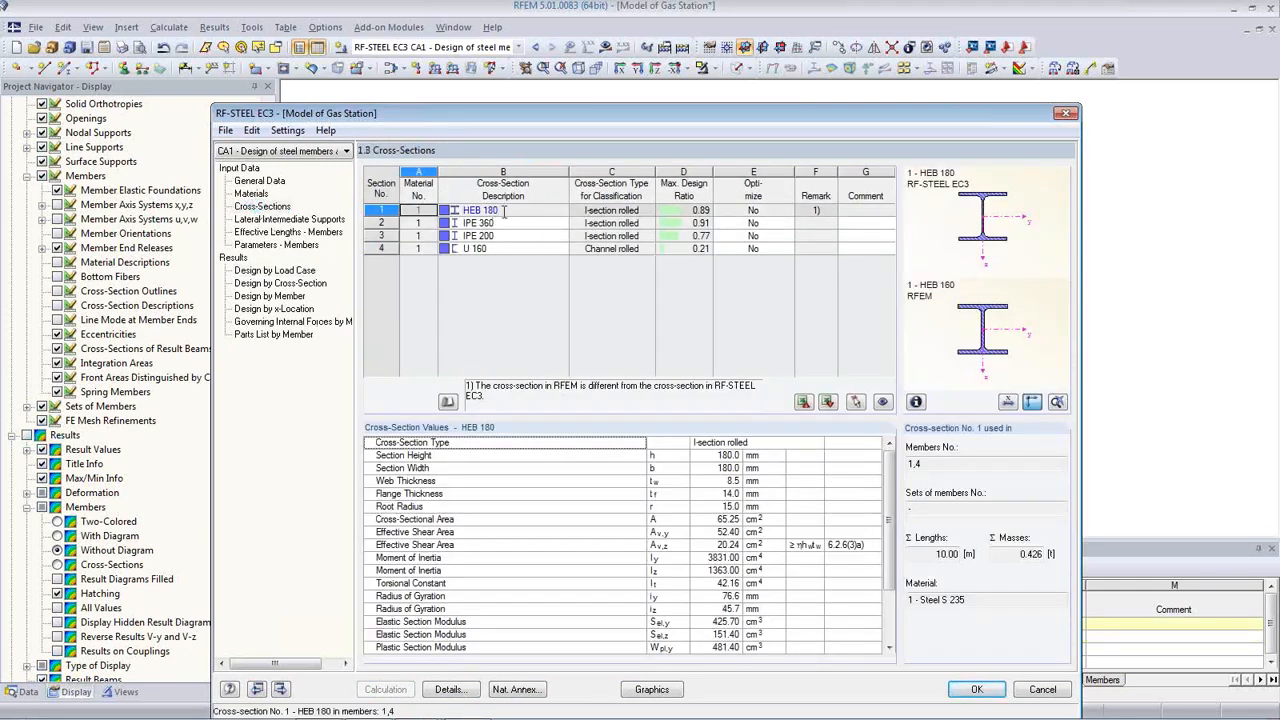
left_click(521, 217)
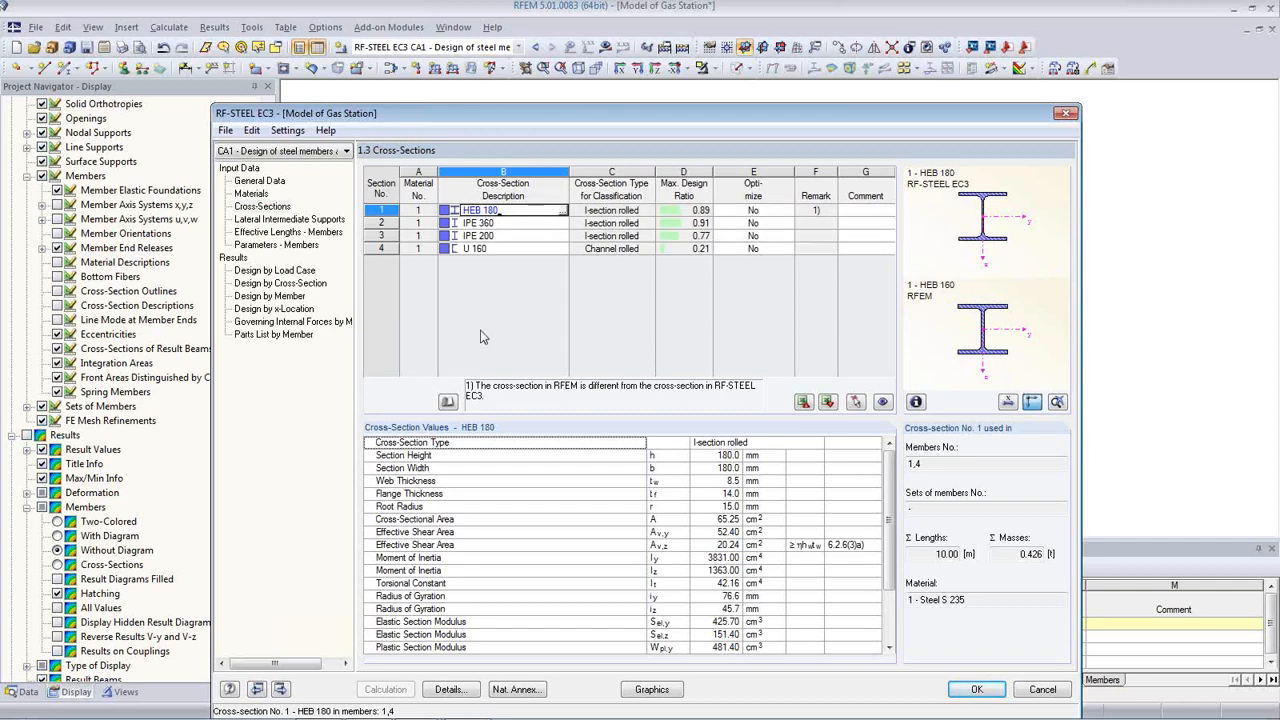
Add result combination RC2 (SLS - Characteristic) to the serviceability limit state design
left_click(260, 181)
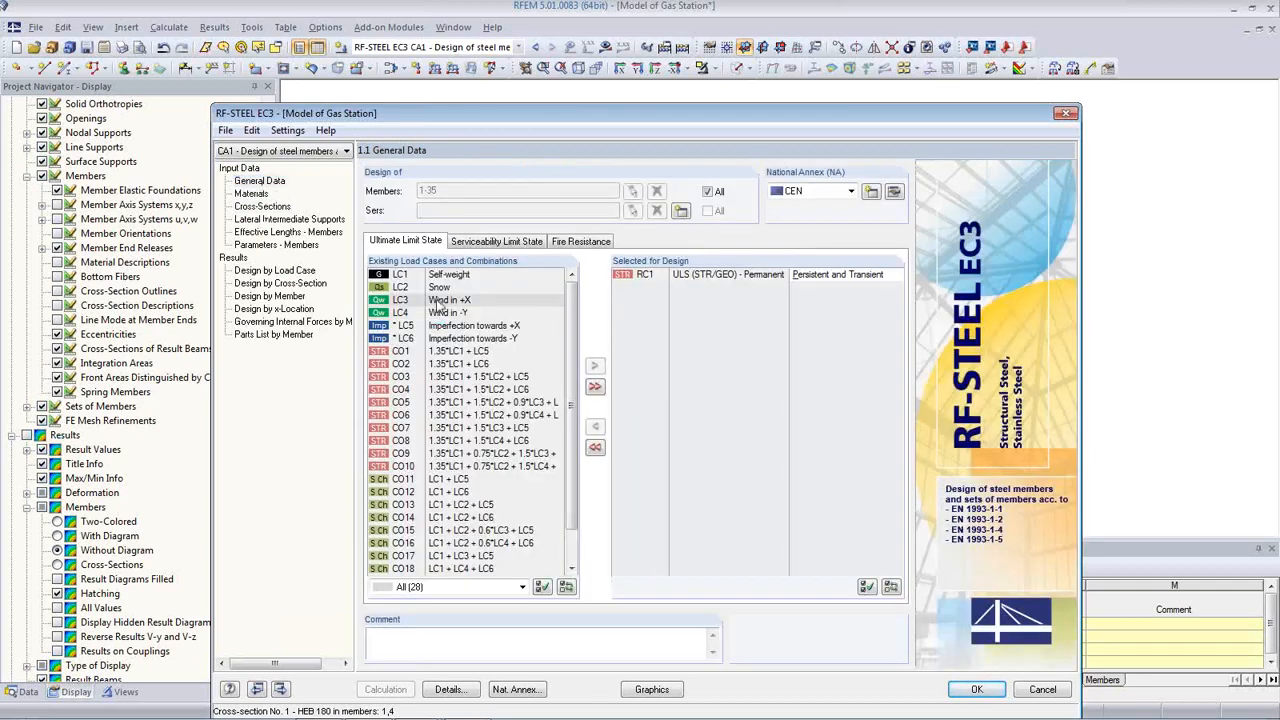
left_click(496, 243)
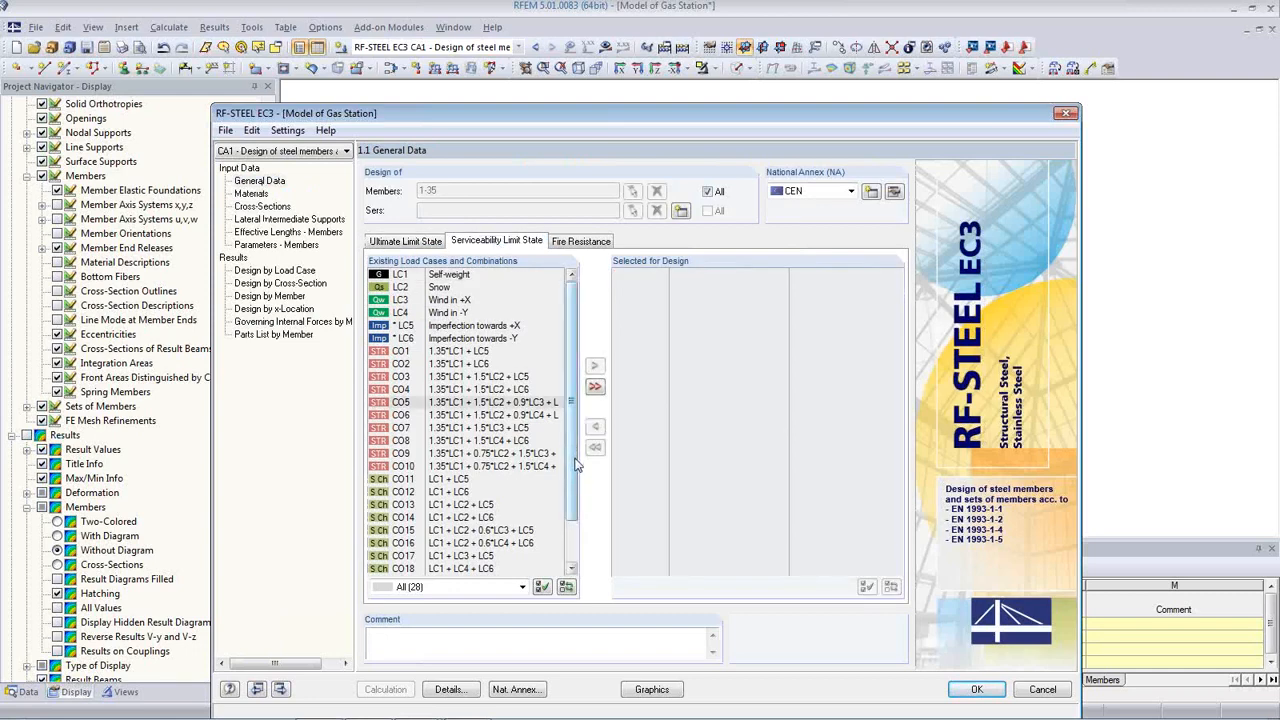
scroll(574, 460, "down", 2)
double_click(450, 569)
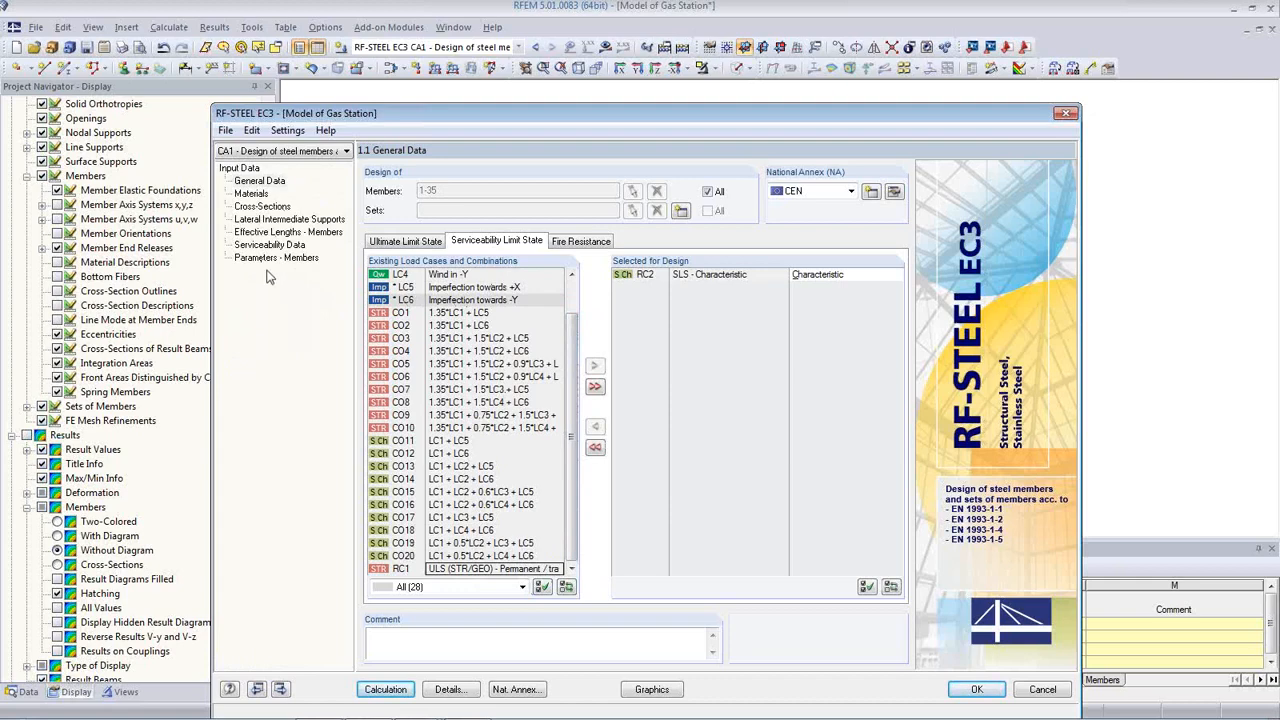
Open the serviceability data and set the first entry to refer to a single member
left_click(251, 194)
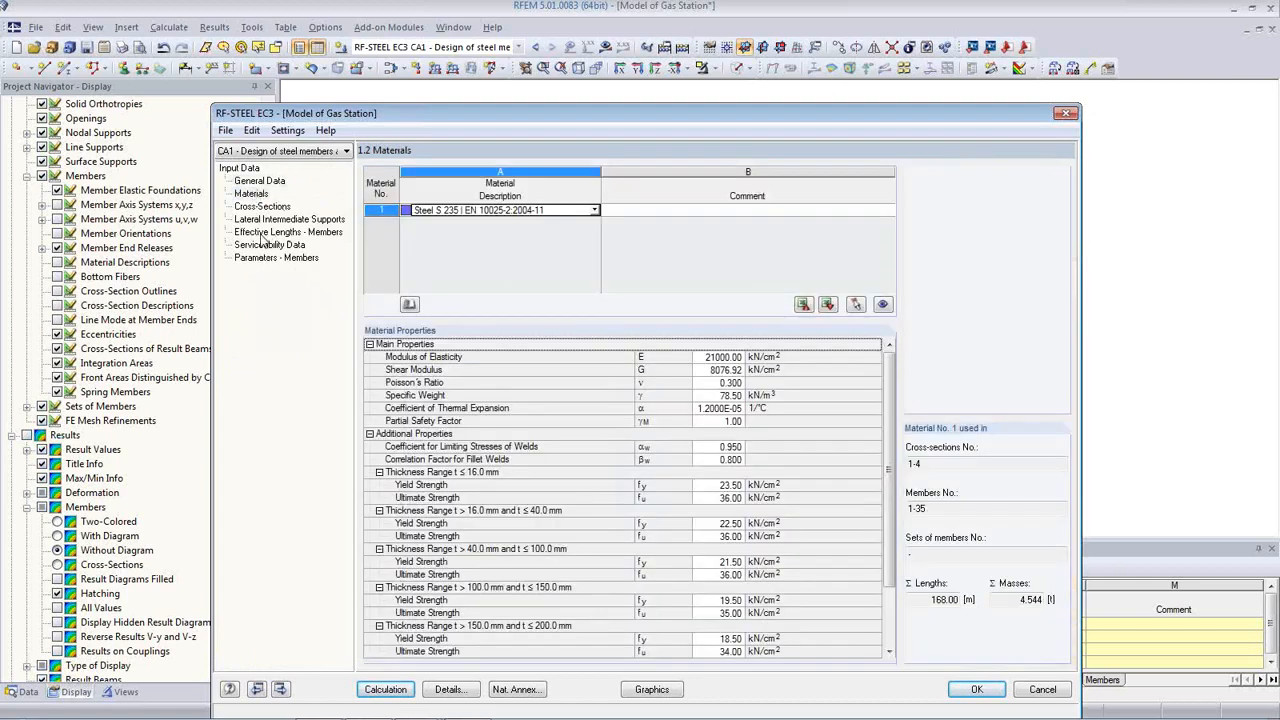
left_click(277, 258)
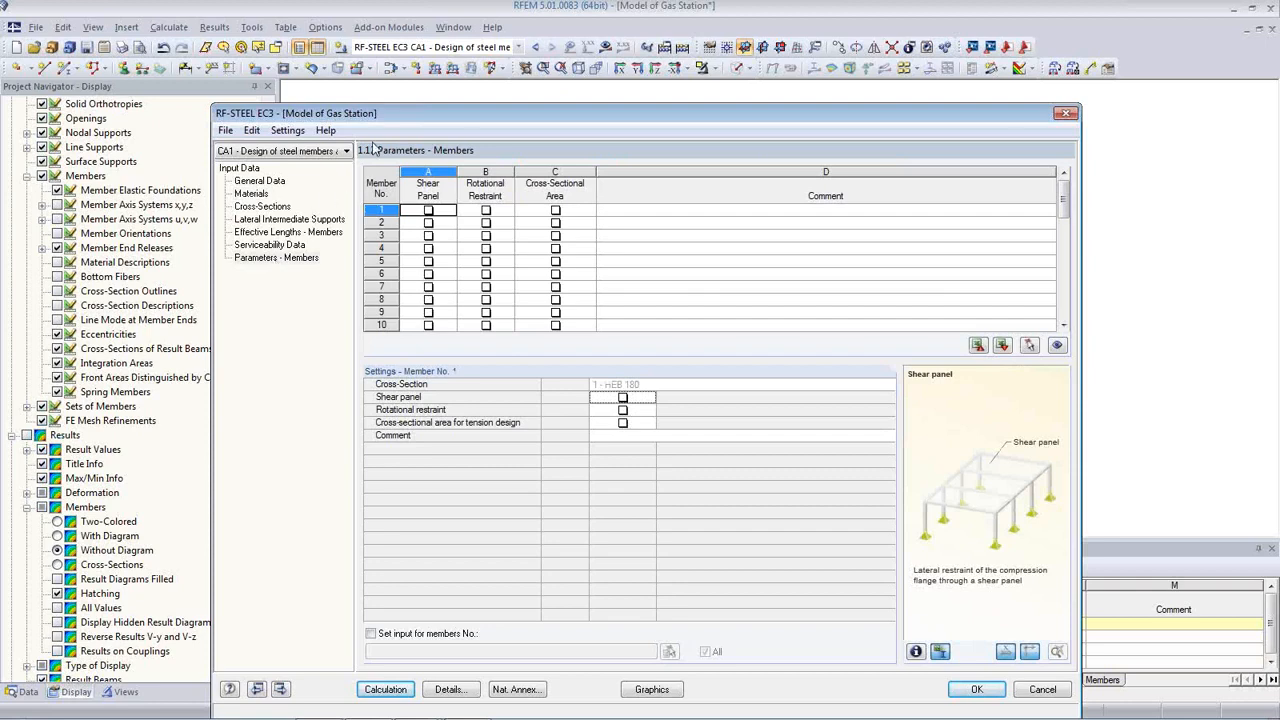
left_click_drag(406, 119, 405, 83)
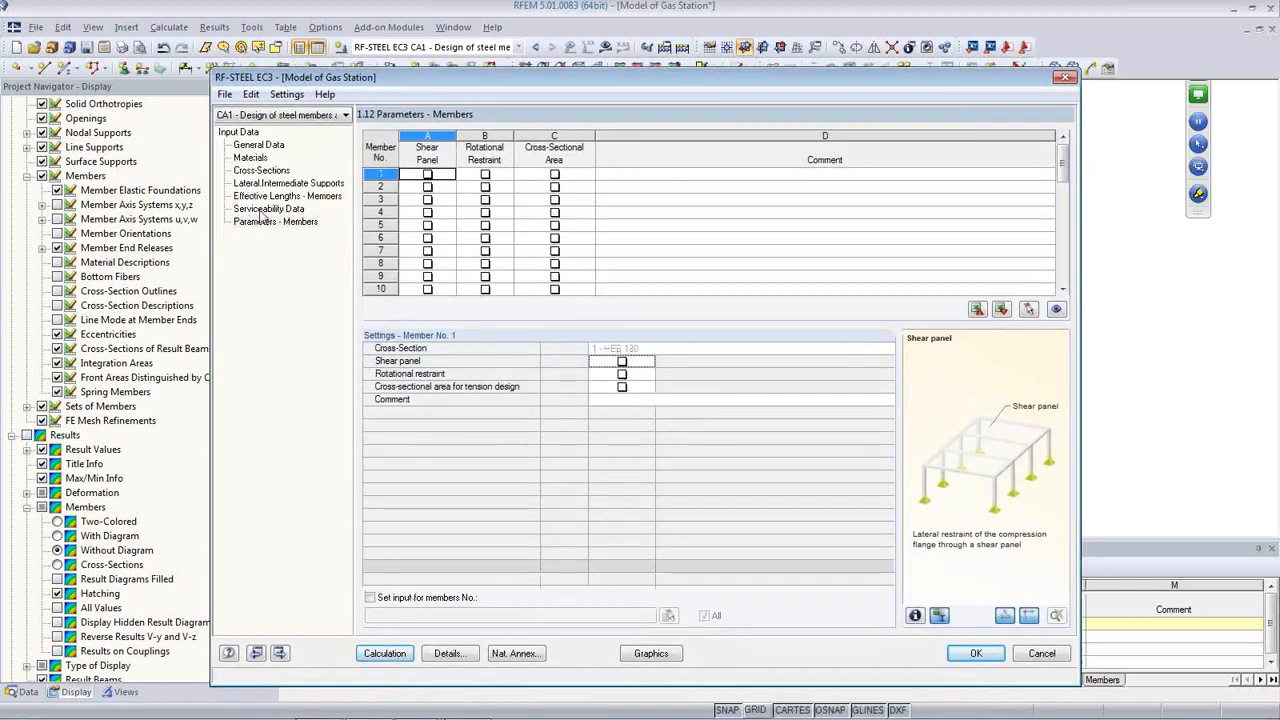
left_click(262, 209)
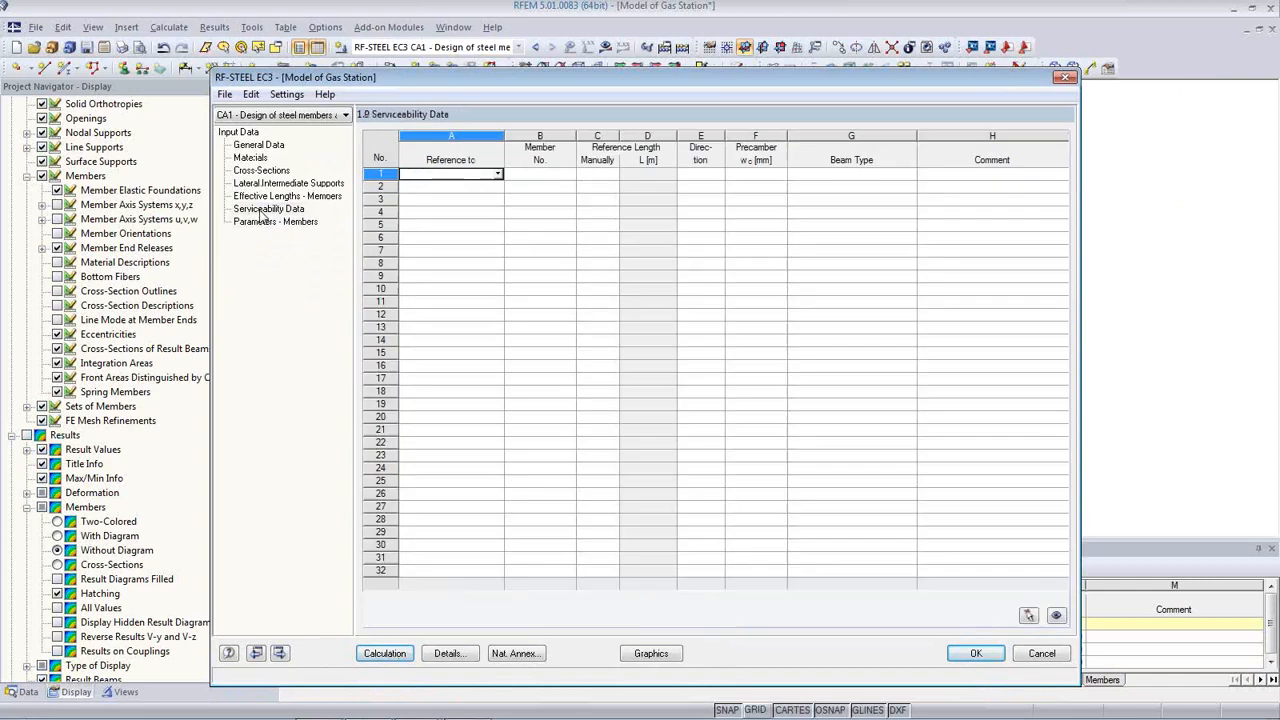
left_click(498, 175)
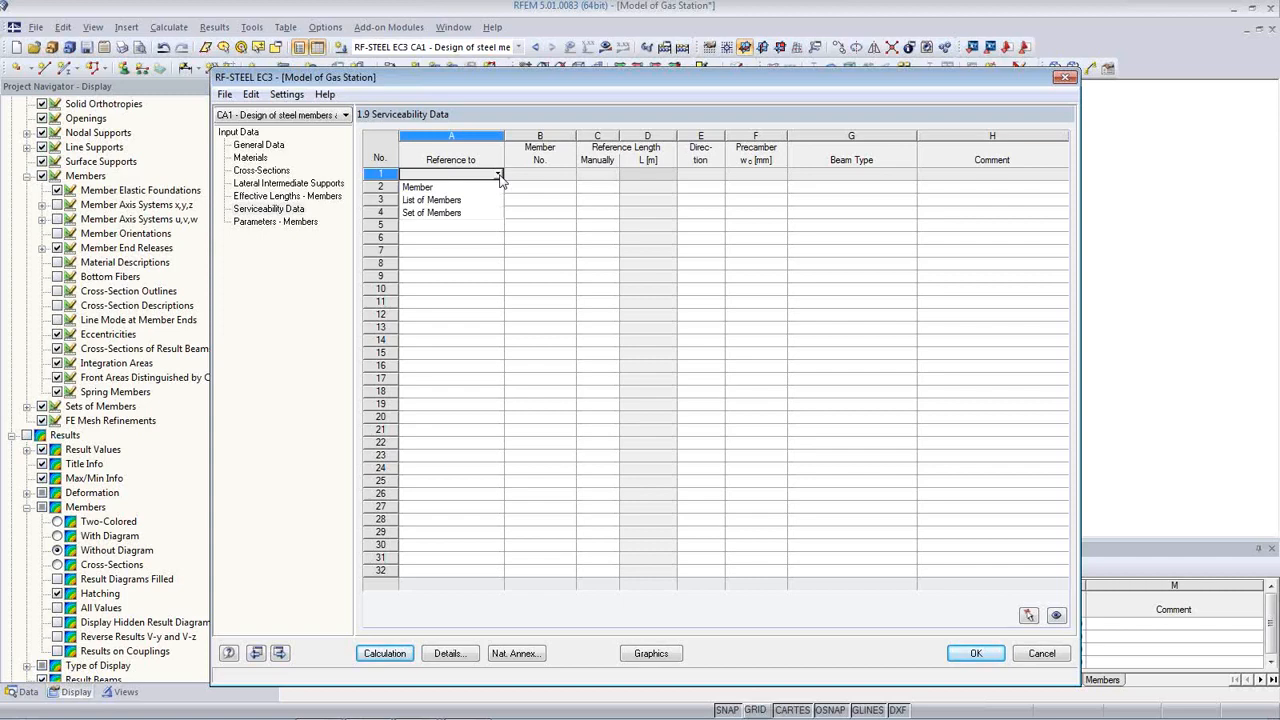
left_click(494, 190)
left_click(538, 176)
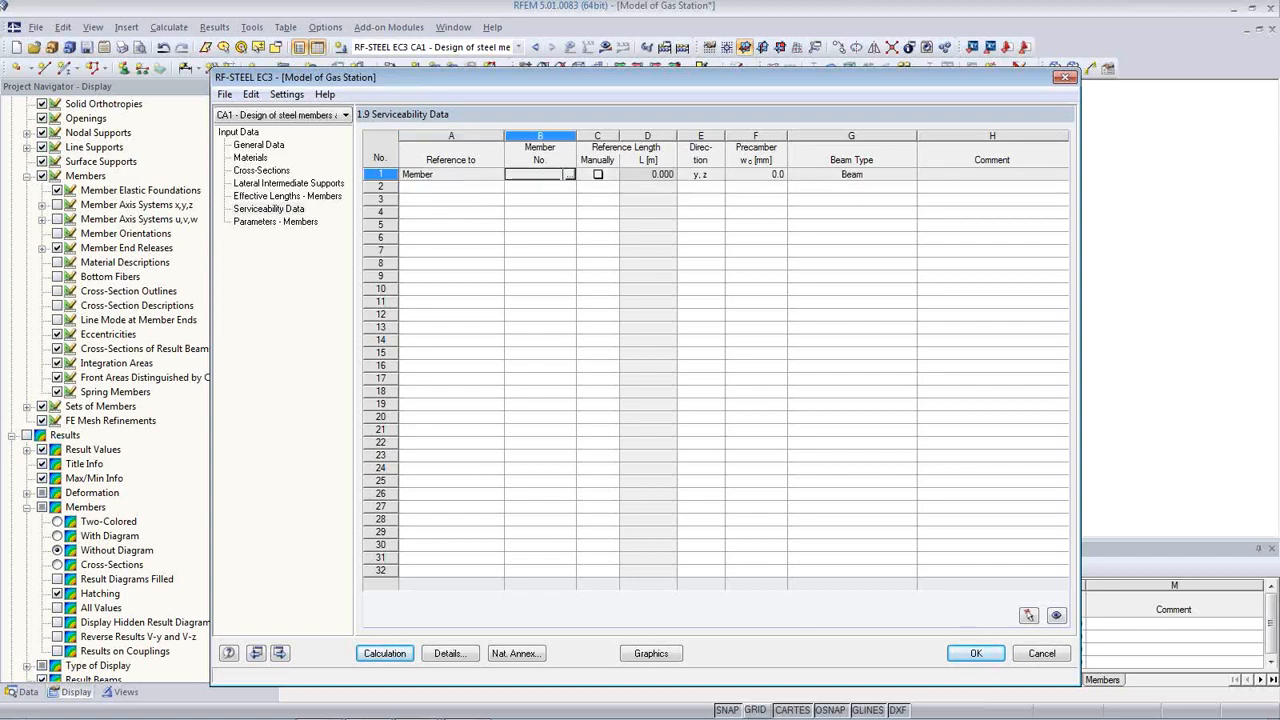
Pick members 2, 3, 5, 6 and 9 in the model for the serviceability design
left_click(569, 175)
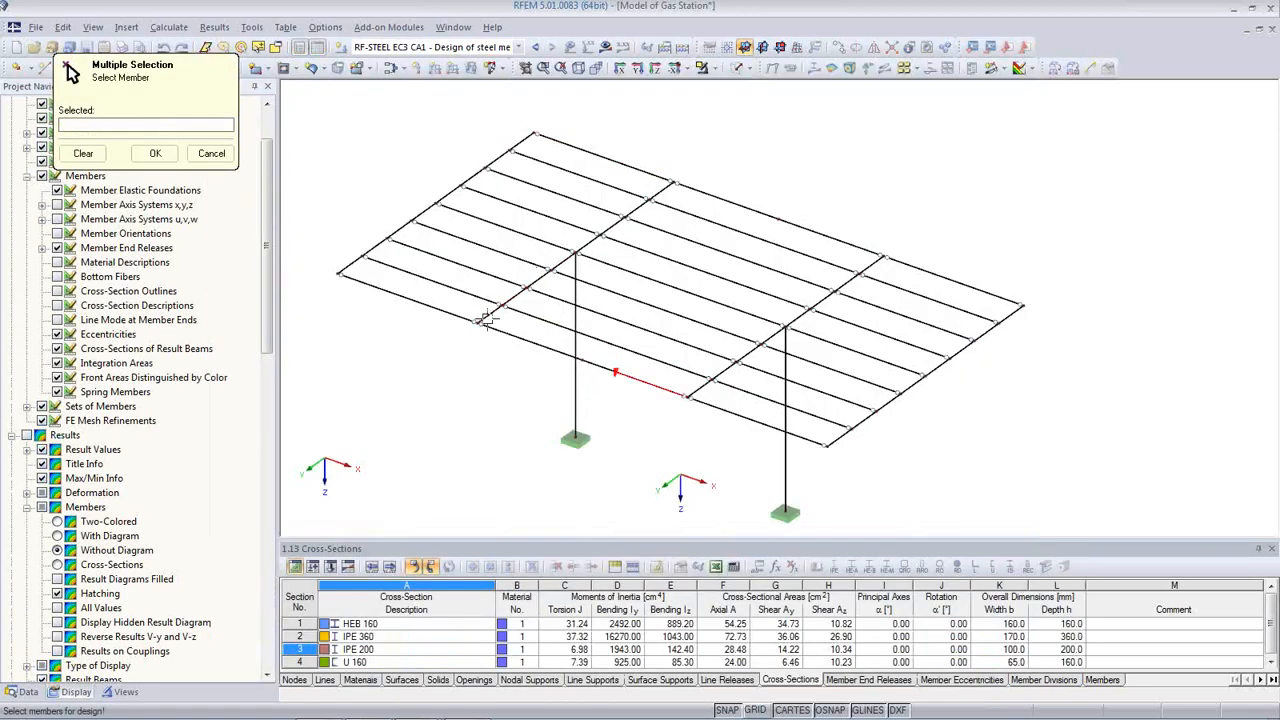
left_click(485, 316)
left_click(606, 223)
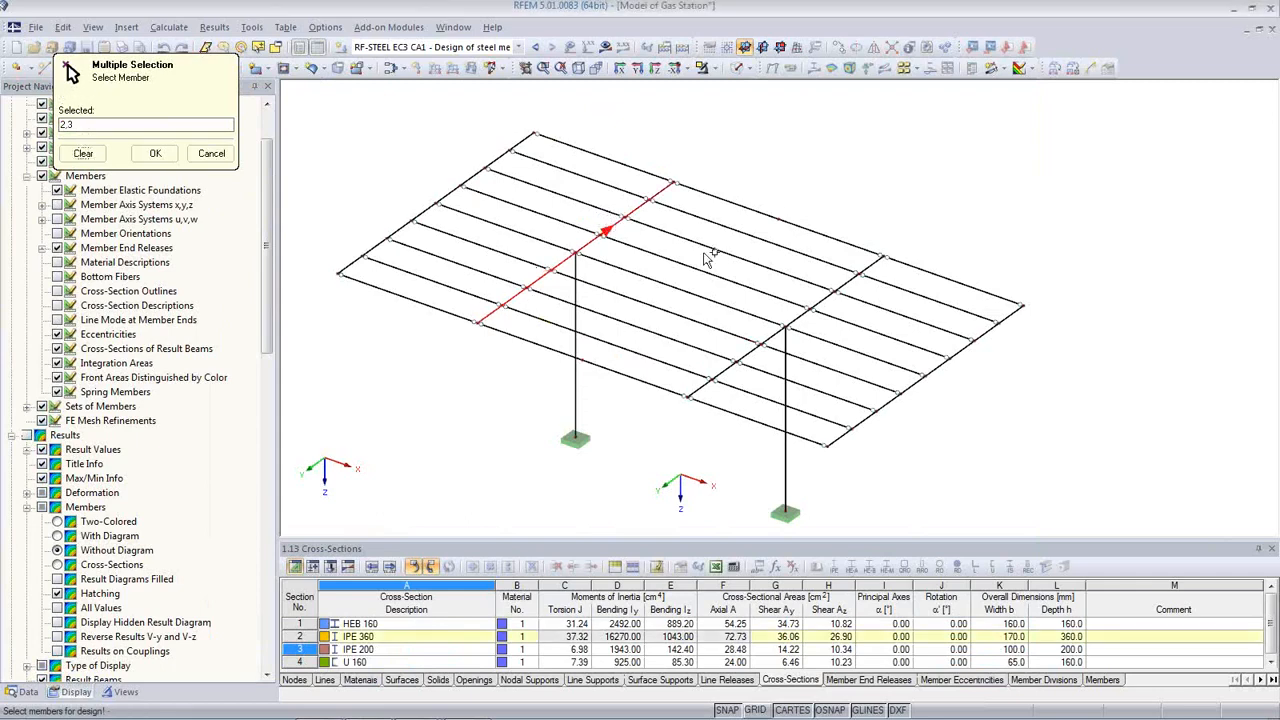
left_click(845, 286)
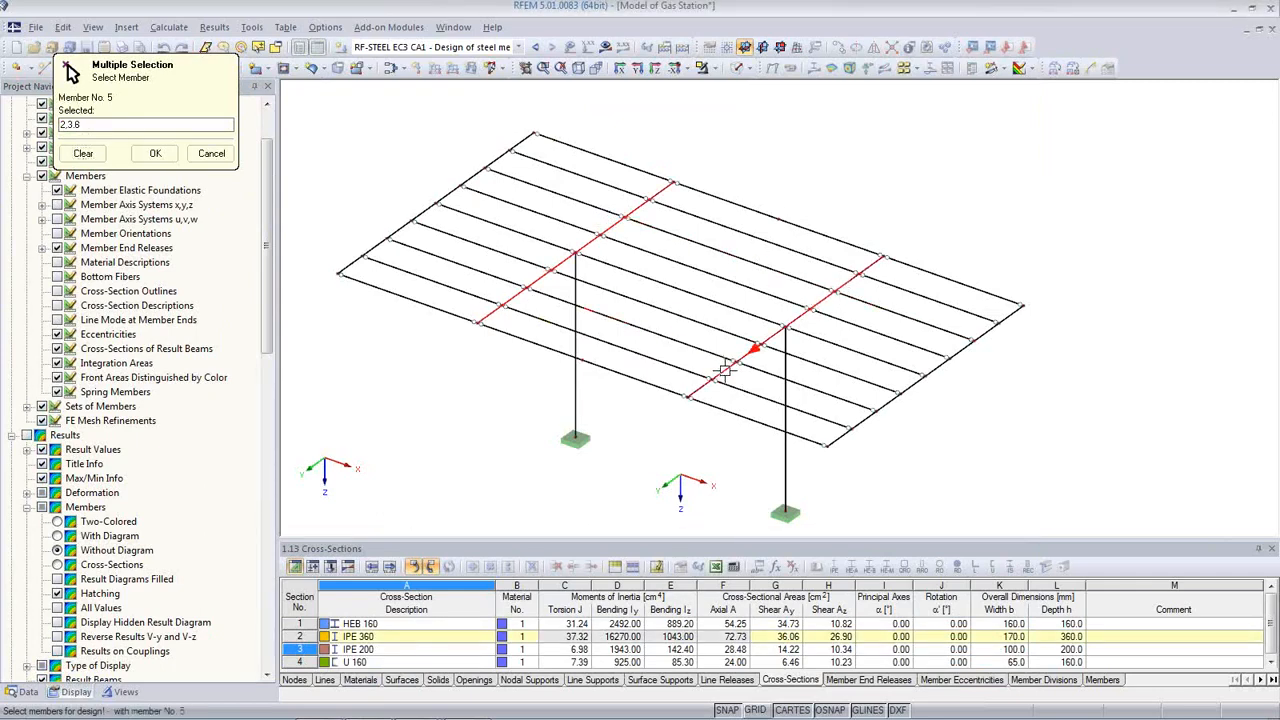
left_click(735, 360)
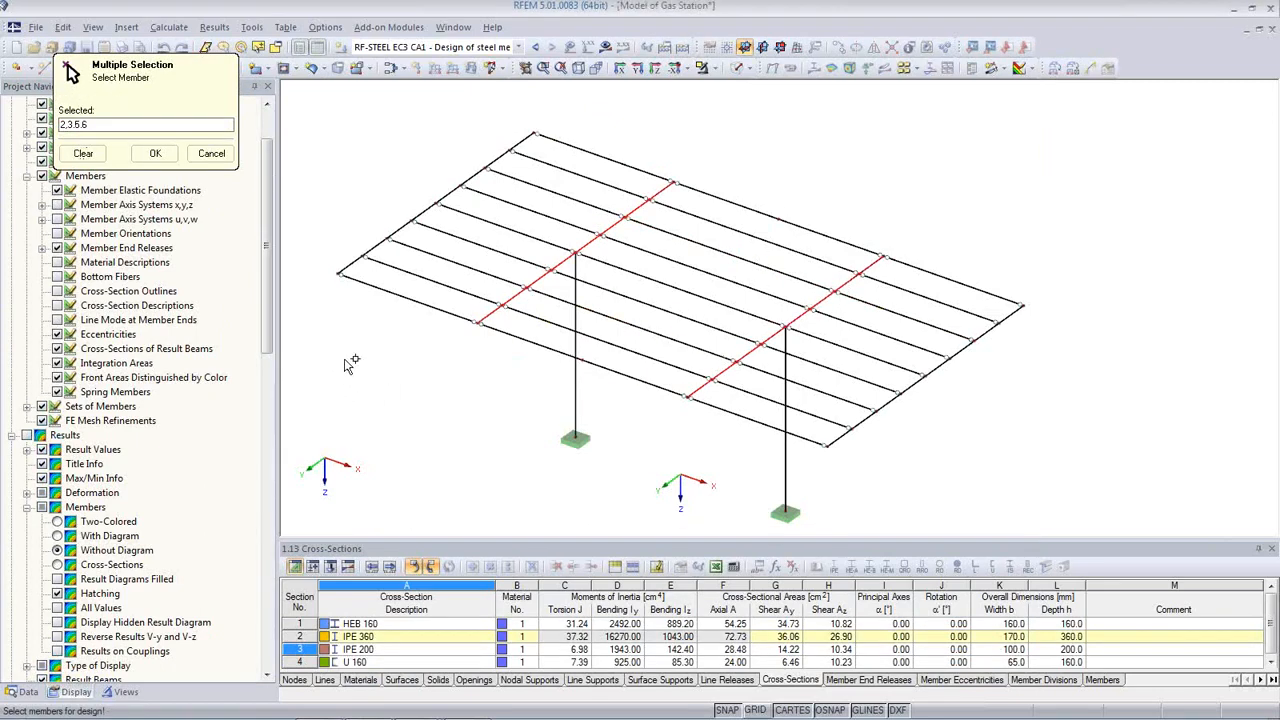
left_click(385, 289)
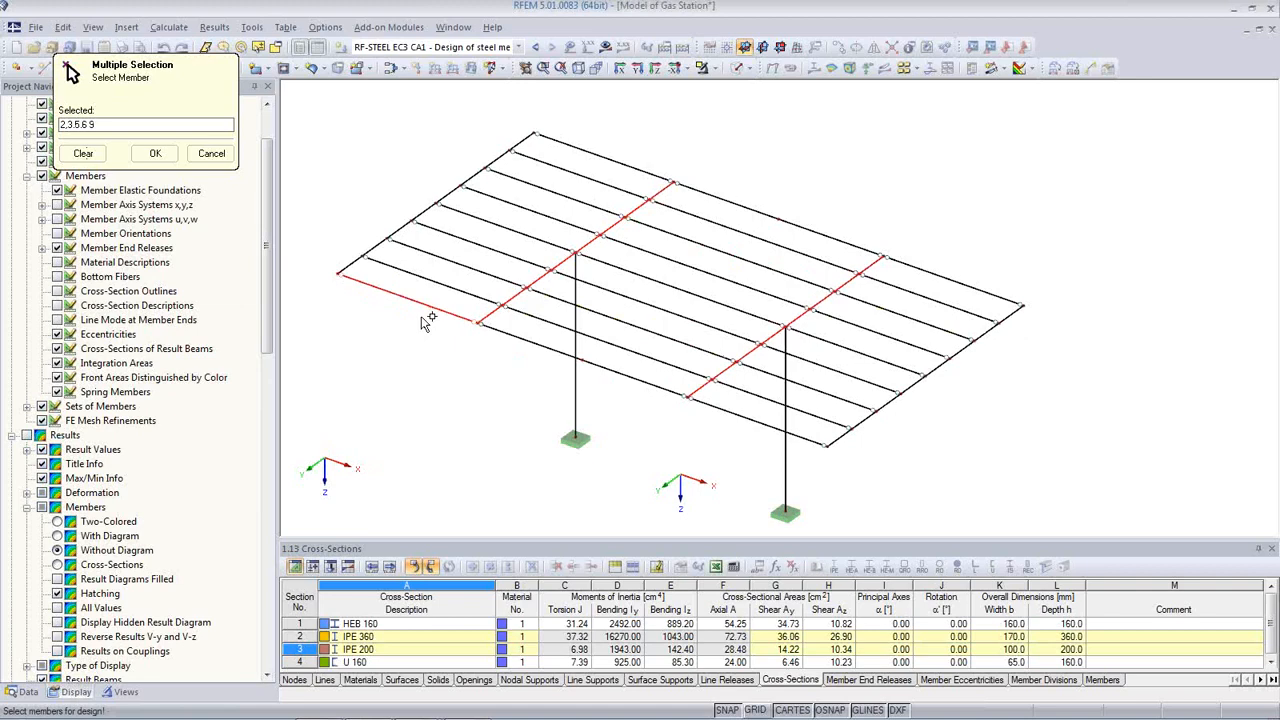
left_click(155, 153)
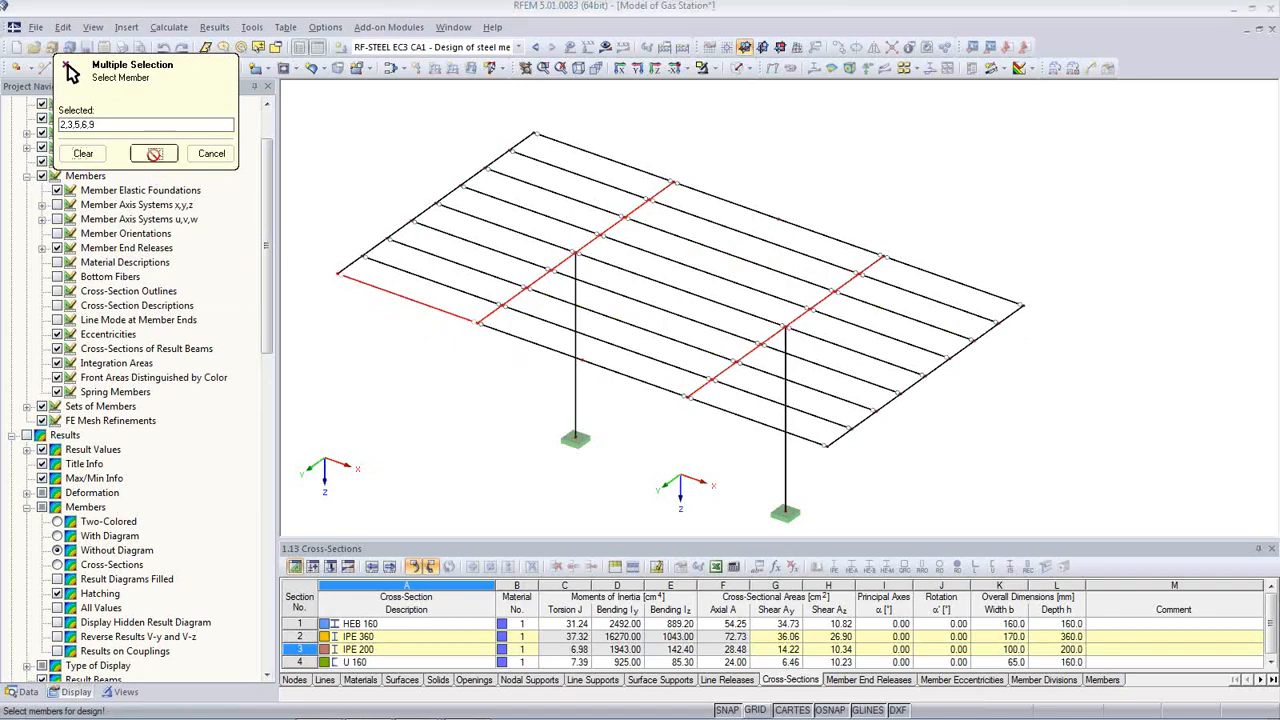
Set the beam type of members 2 and 3 to Cantilever End Free in the serviceability data
left_click(832, 175)
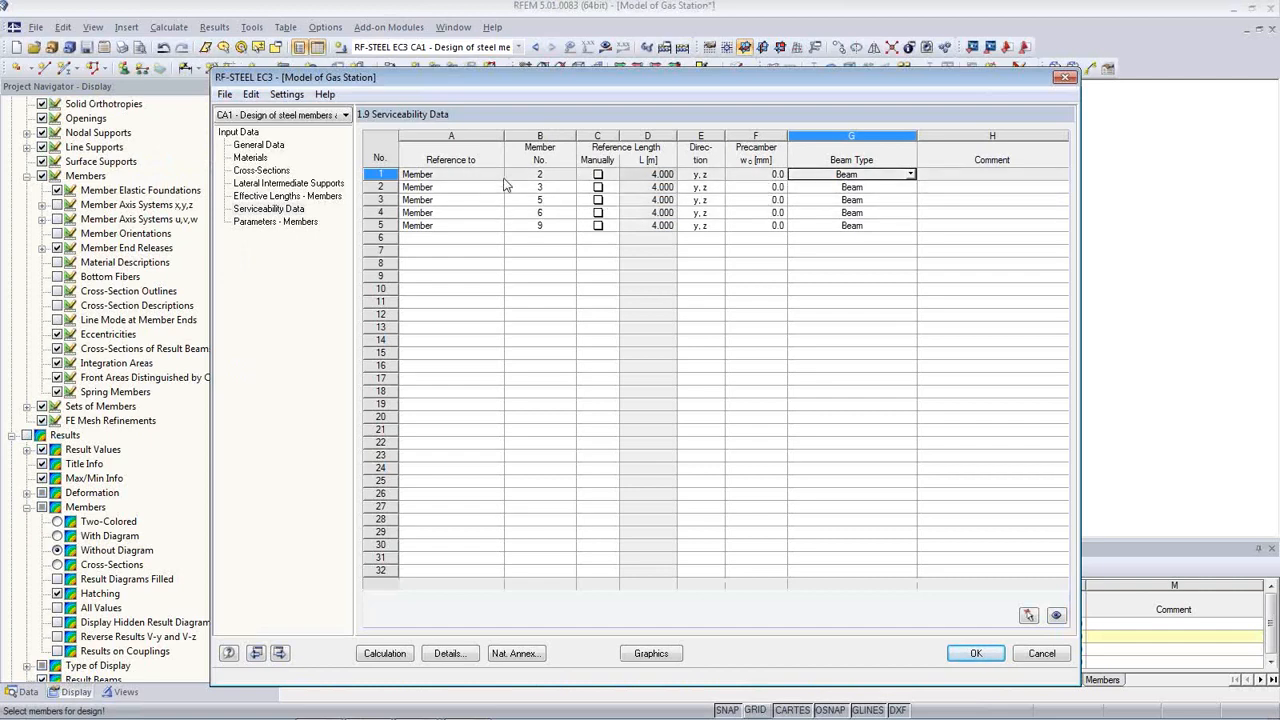
left_click_drag(541, 81, 597, 425)
left_click_drag(575, 410, 517, 413)
left_click(886, 502)
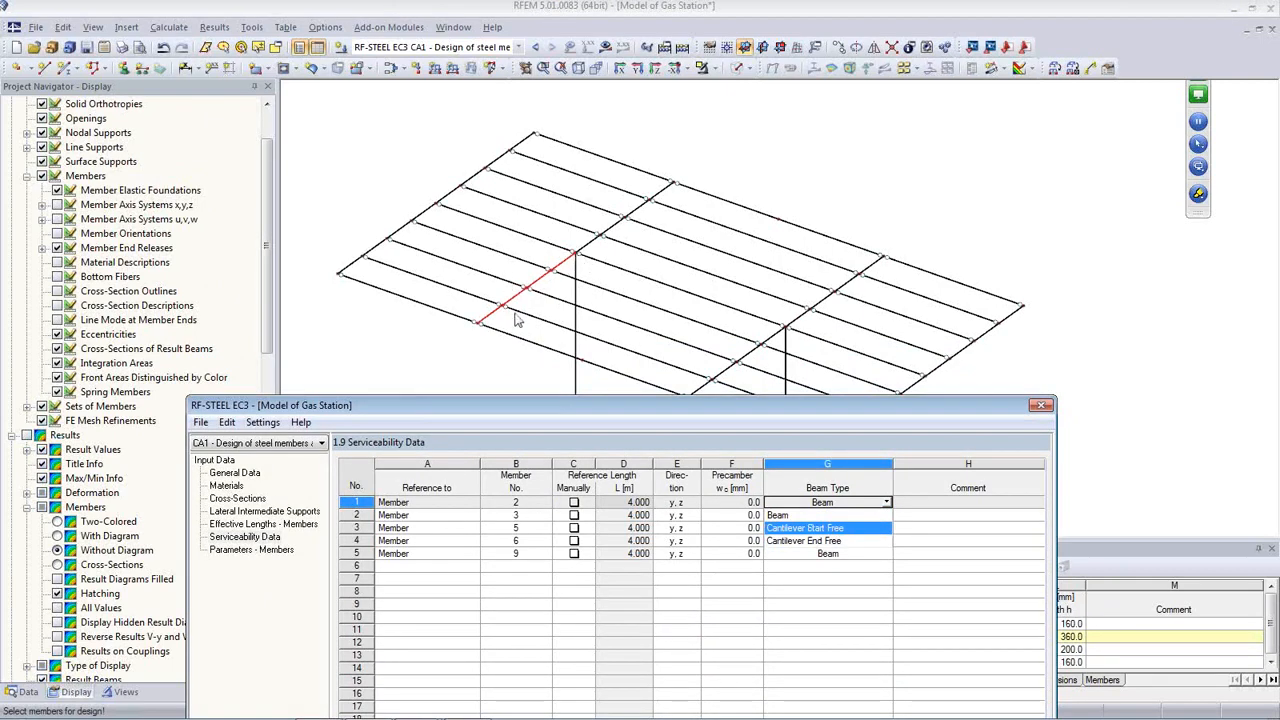
left_click(833, 543)
left_click(880, 516)
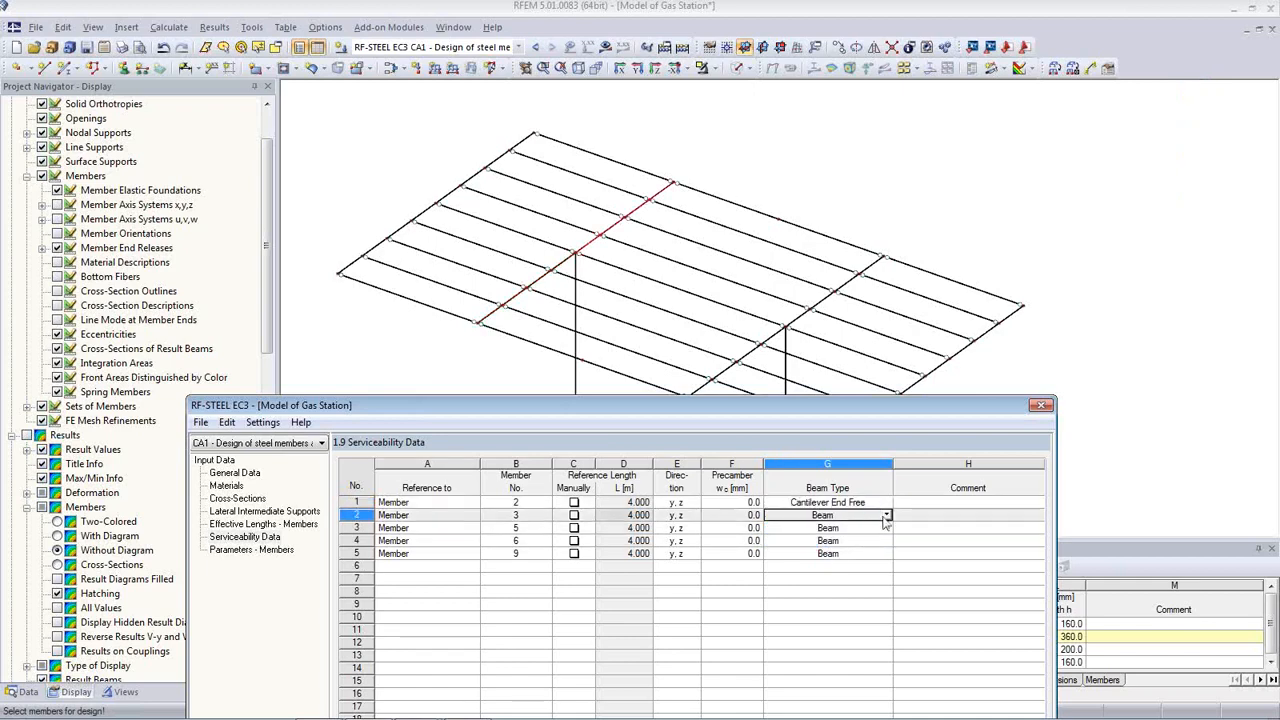
left_click(887, 516)
left_click(868, 557)
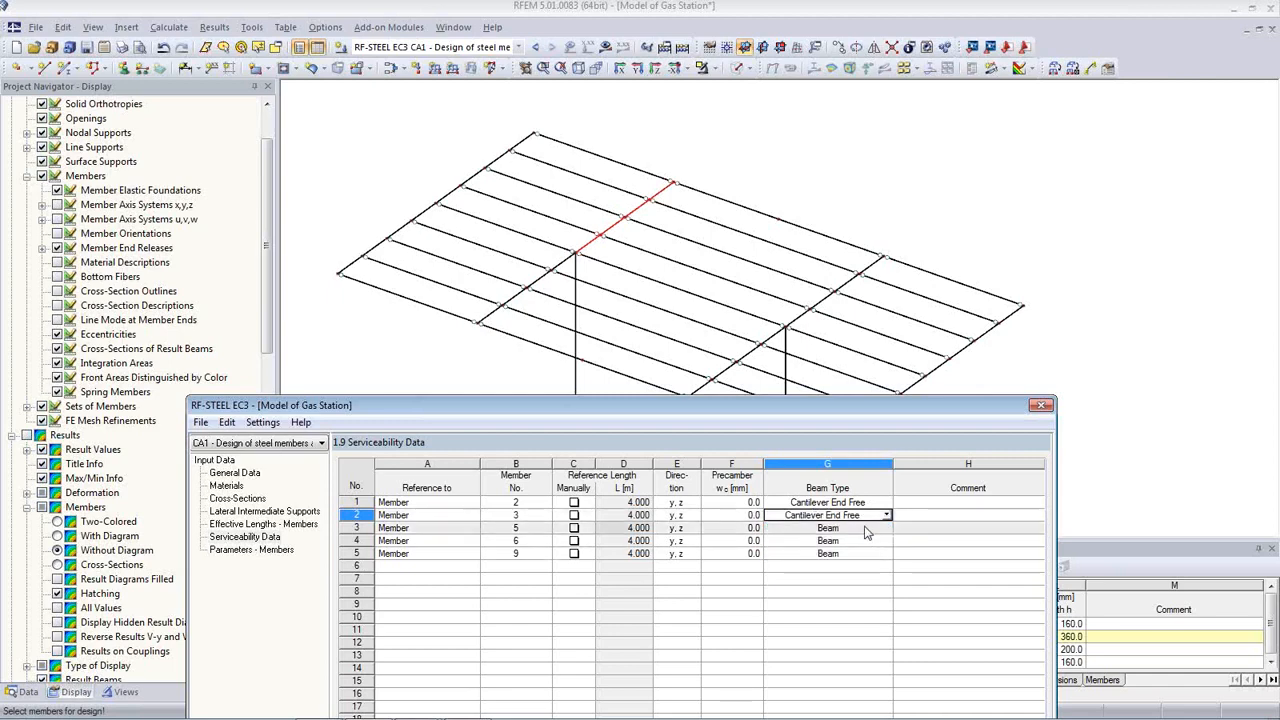
Set the beam type of members 5, 6 and 9 to Cantilever End Free in the serviceability data
left_click(866, 528)
left_click(886, 527)
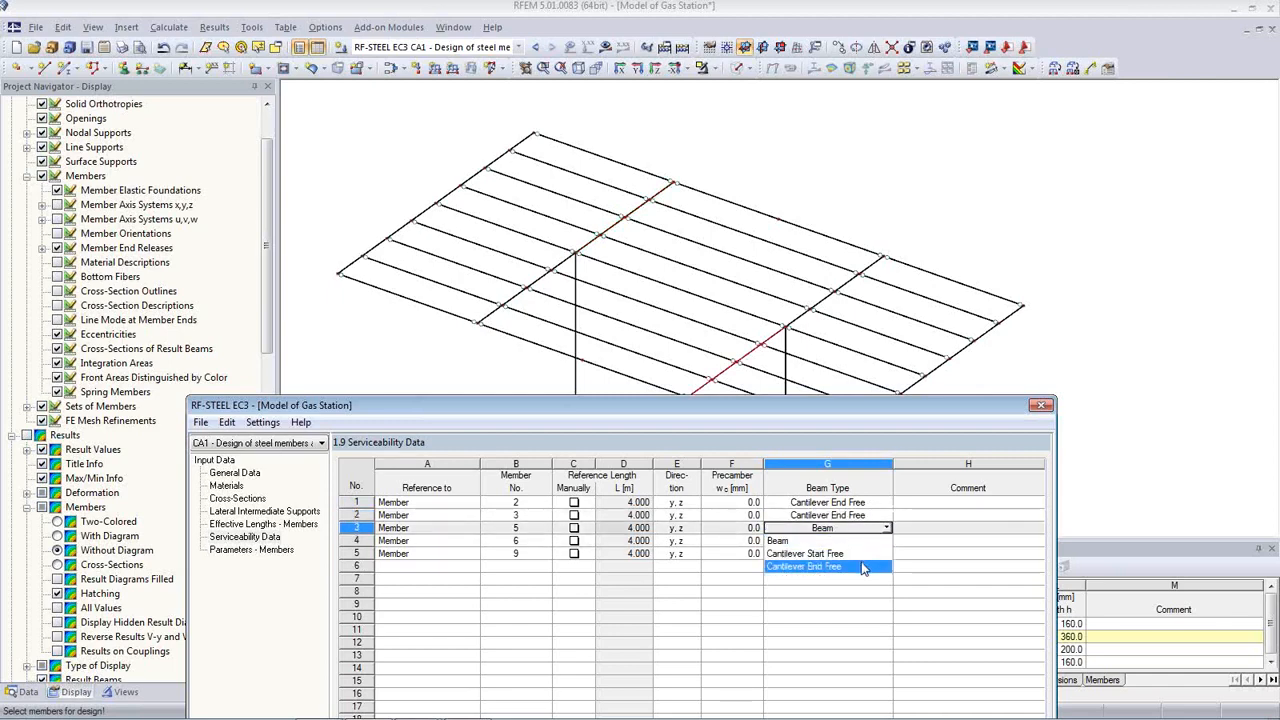
left_click(863, 567)
left_click(868, 541)
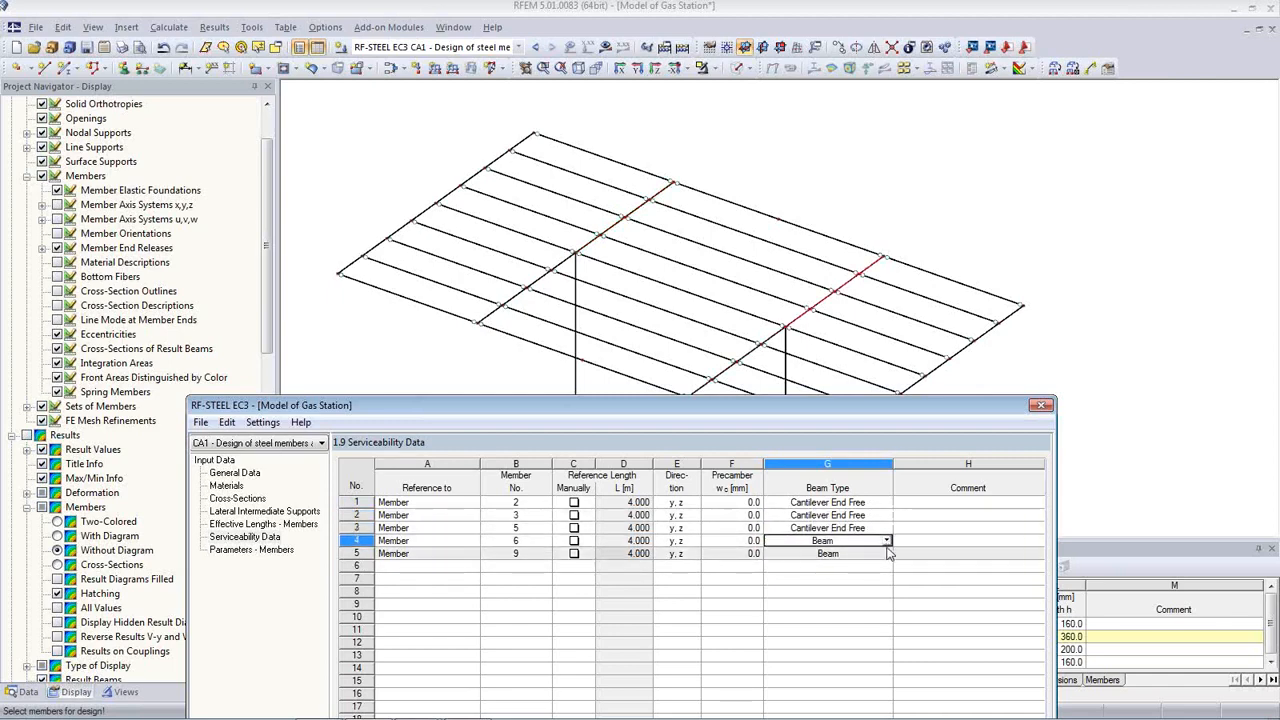
left_click(886, 541)
left_click(848, 578)
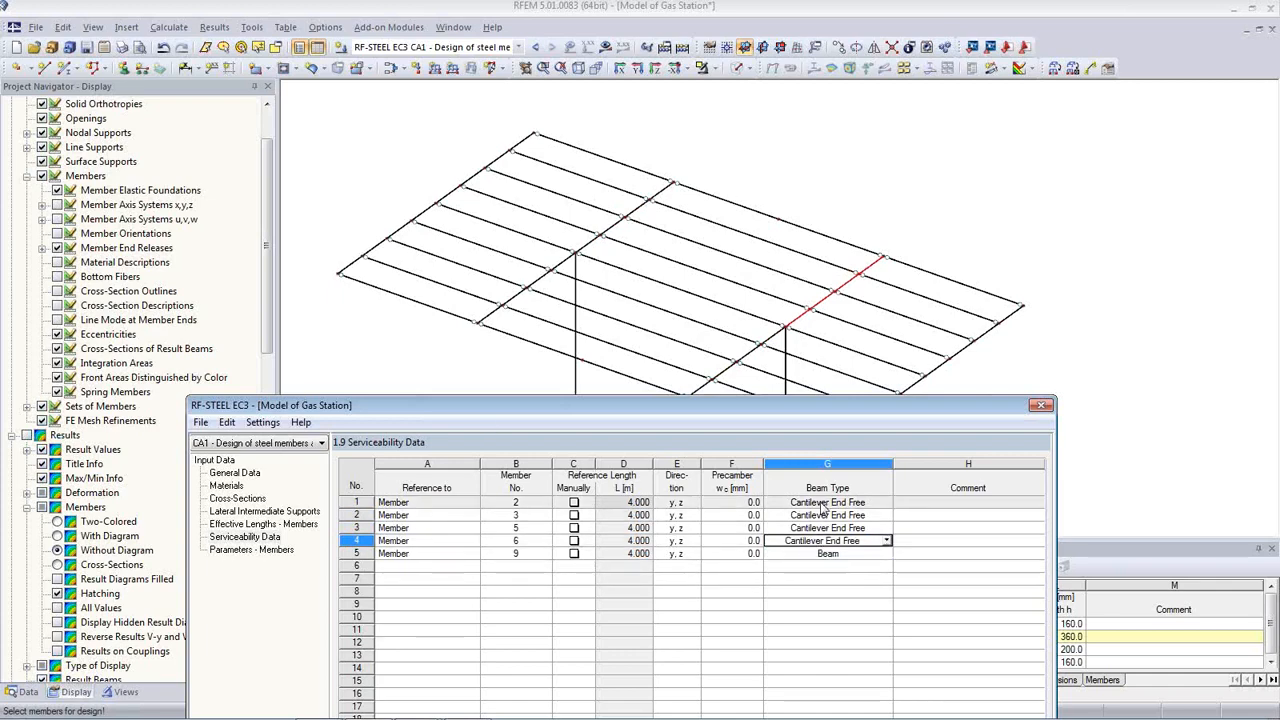
left_click(866, 554)
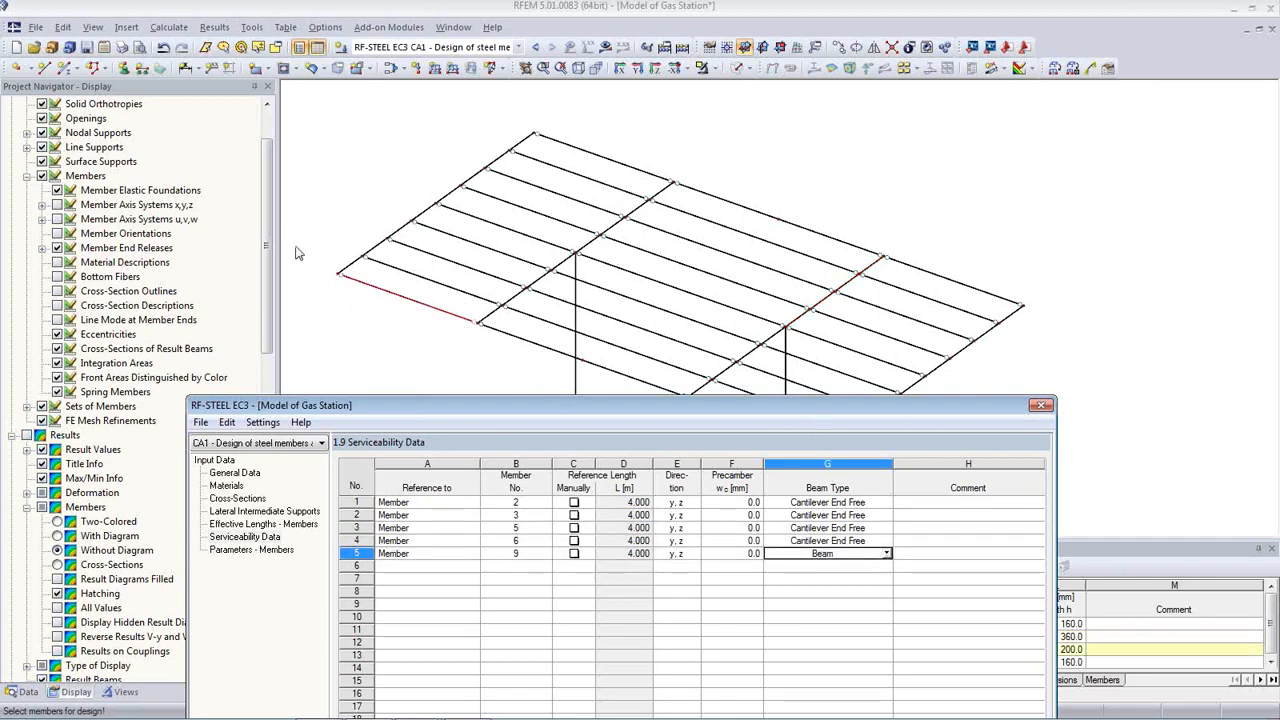
left_click(886, 553)
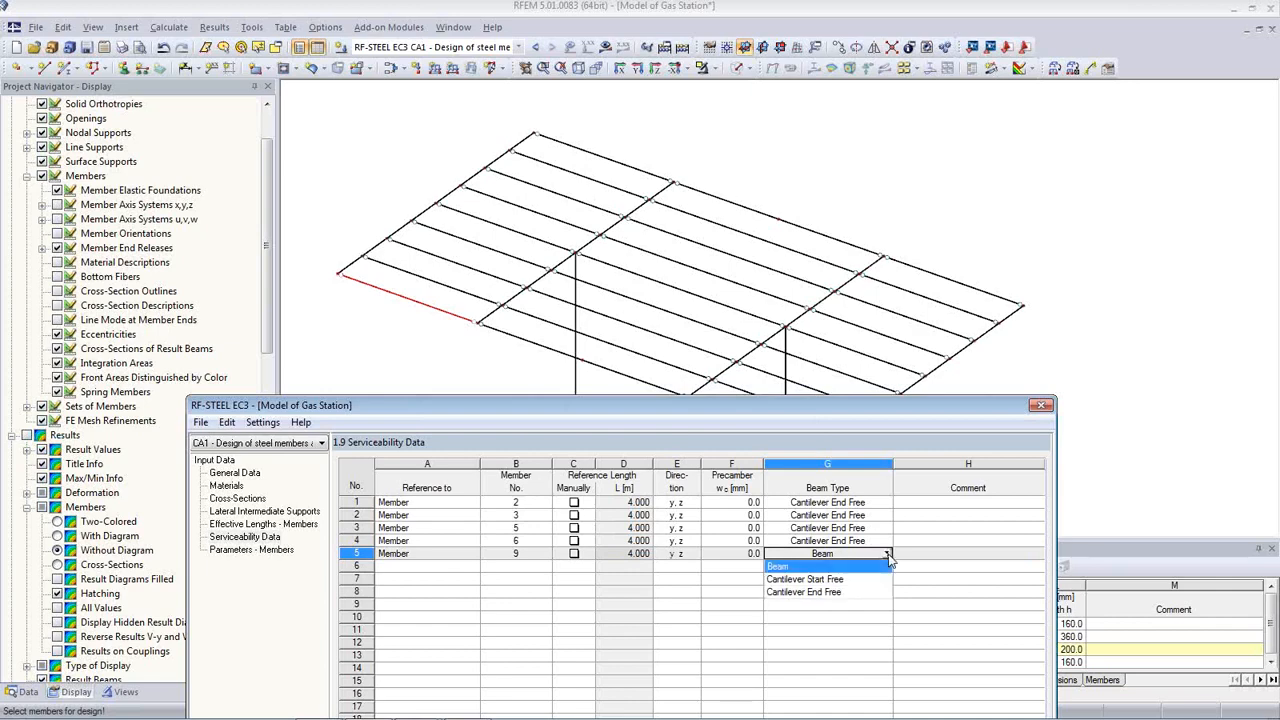
left_click(854, 592)
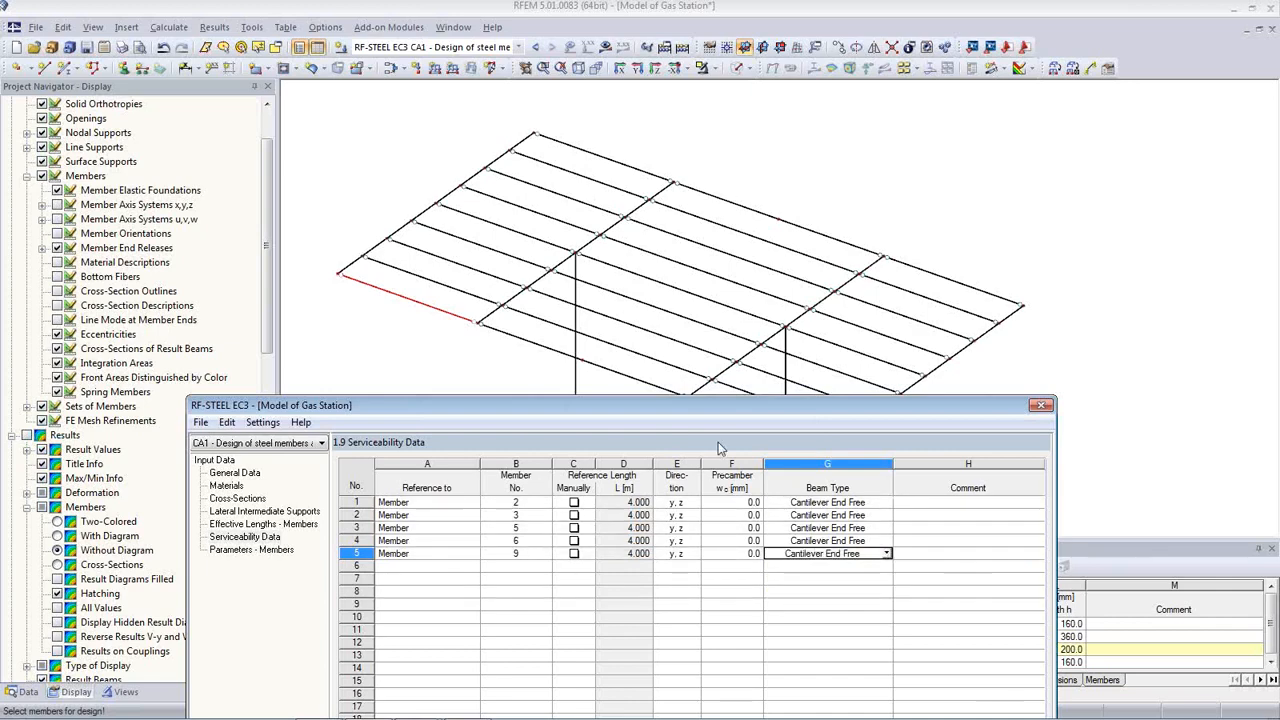
Run the design calculation and examine the RC2 serviceability result's design details and its governing member in the model
left_click_drag(707, 410, 745, 172)
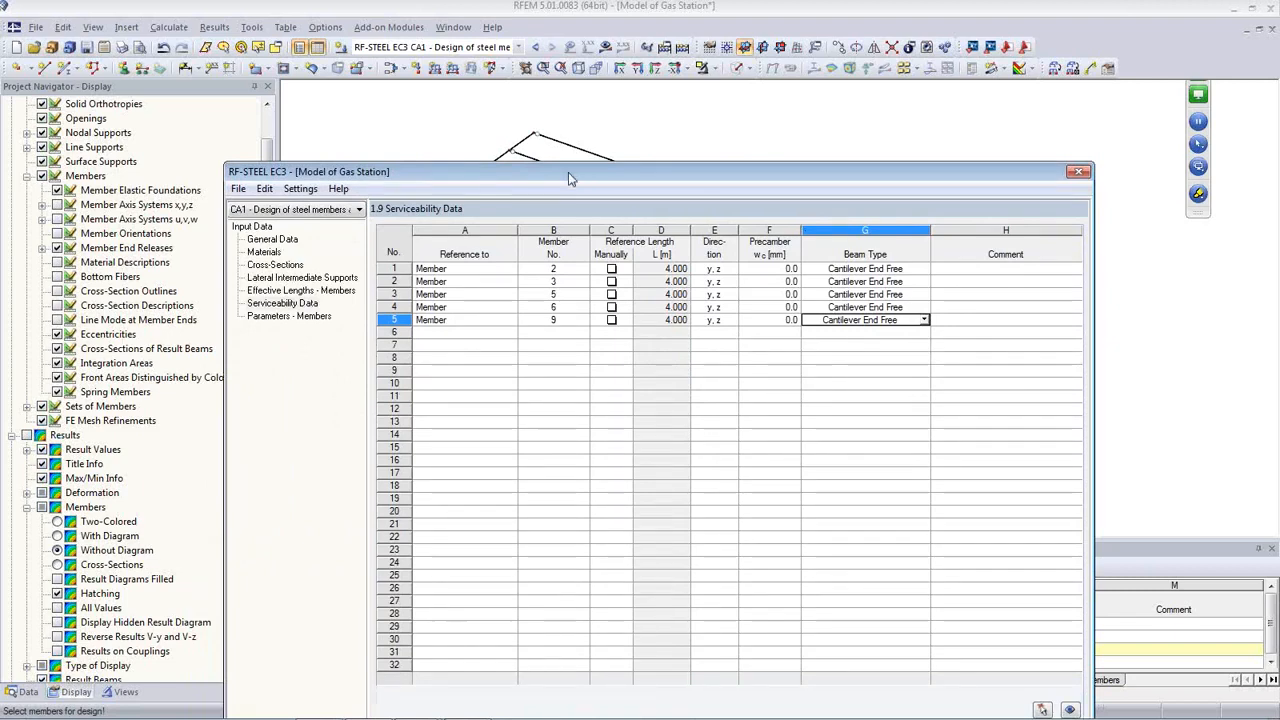
left_click_drag(569, 178, 537, 82)
left_click(368, 655)
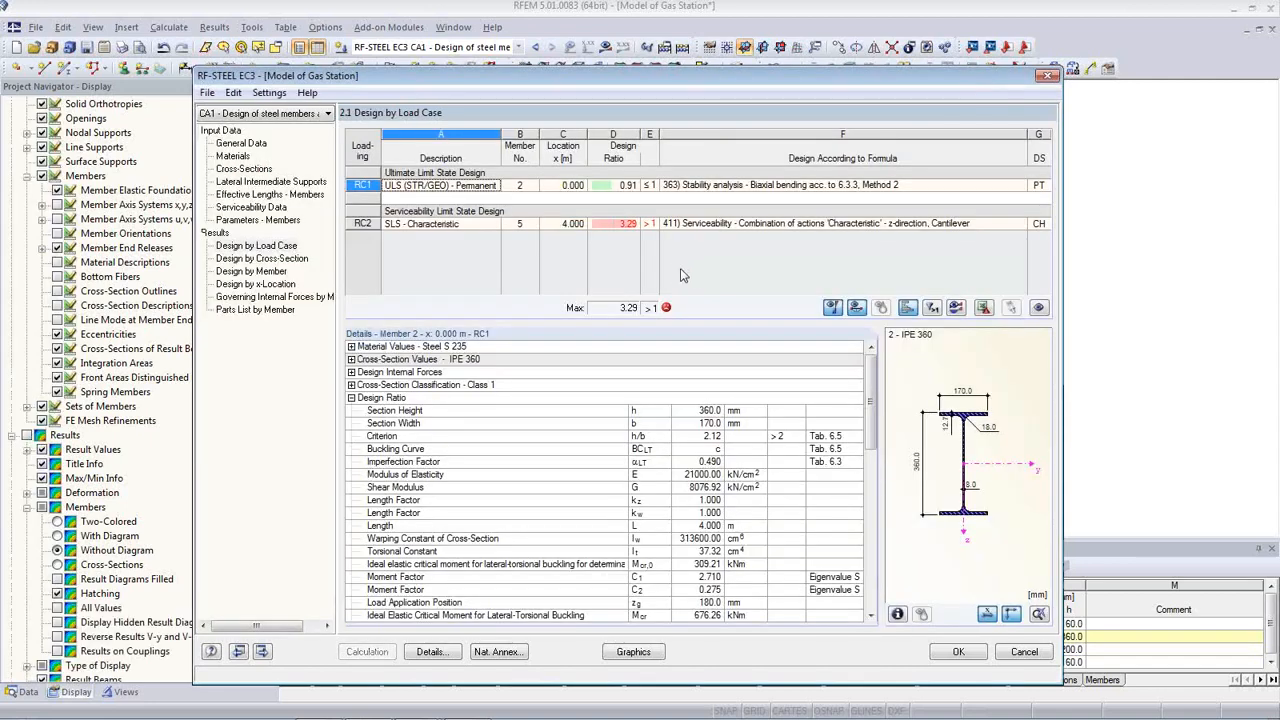
left_click(625, 225)
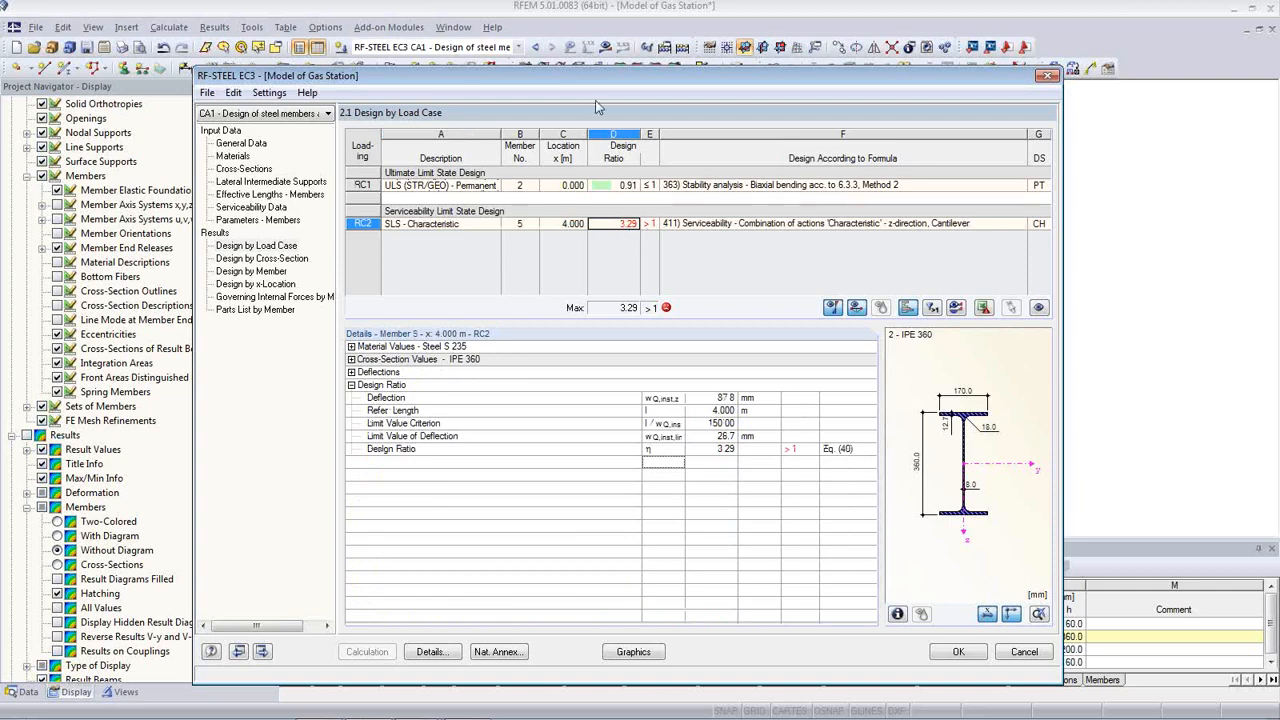
left_click_drag(590, 80, 640, 490)
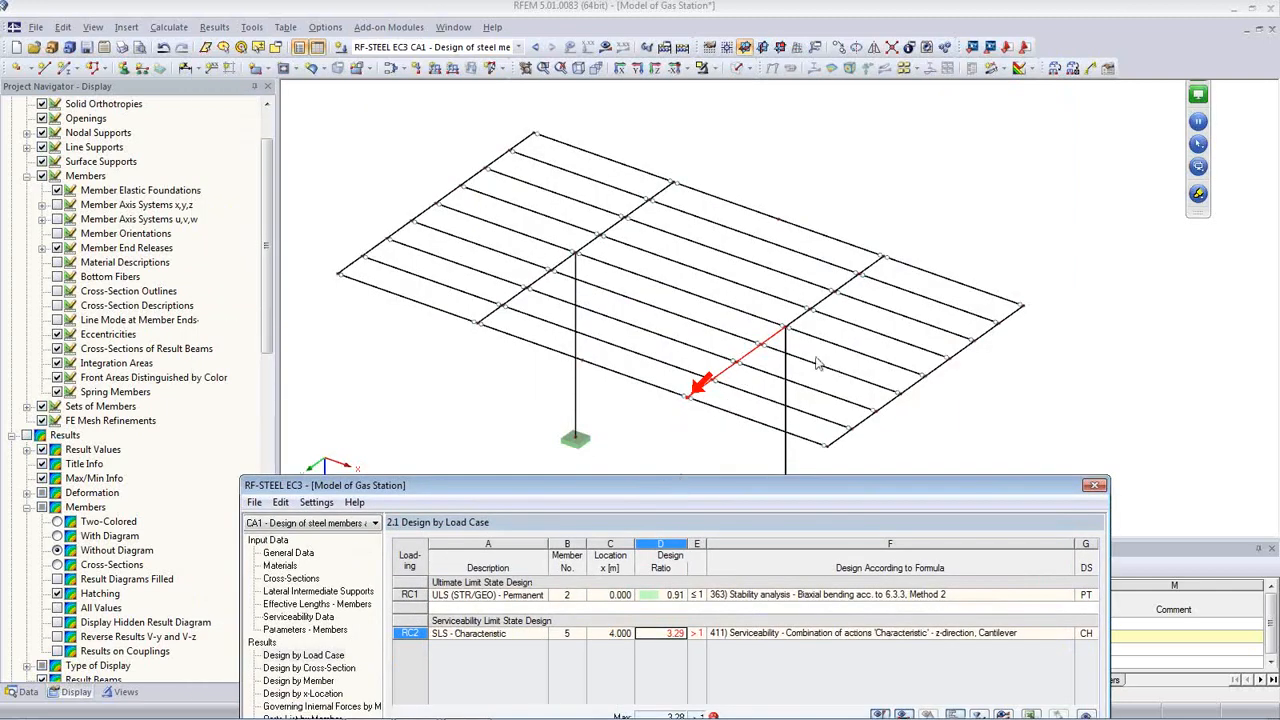
left_click_drag(673, 488, 681, 168)
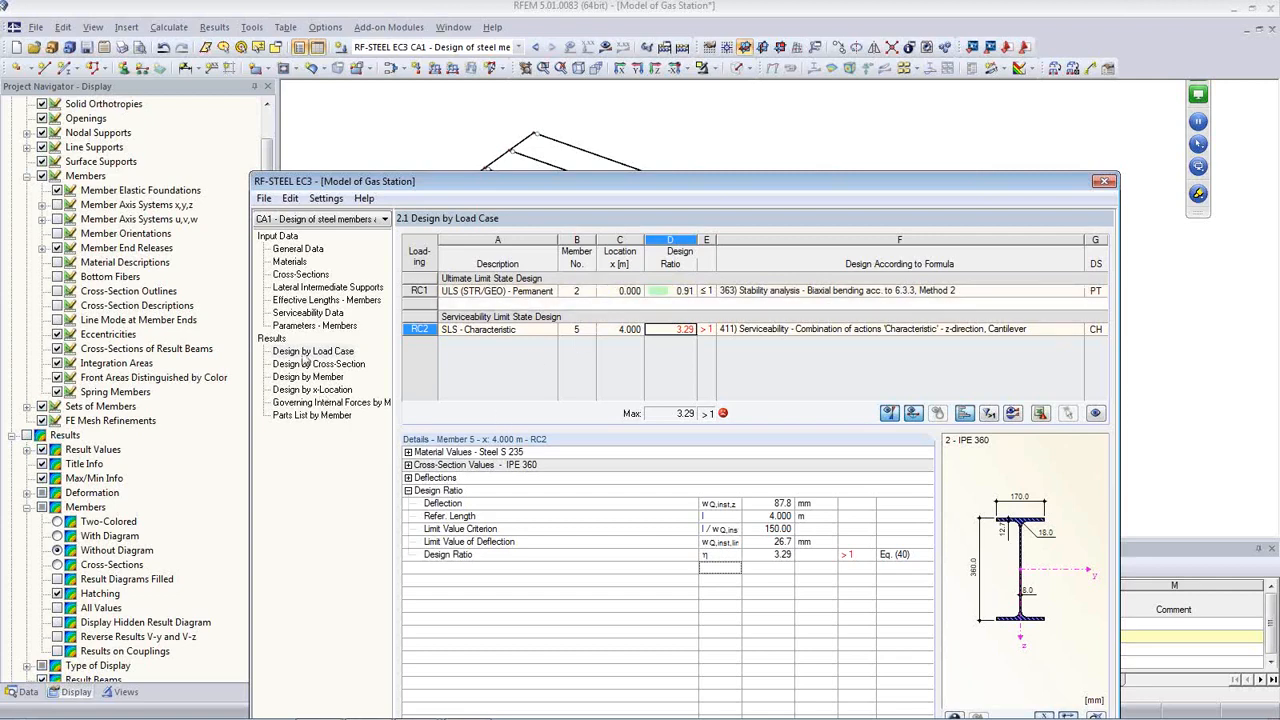
Change cross-section 1 to HEB 240 and cross-section 2 to IPE 400 in the steel design case
left_click(301, 274)
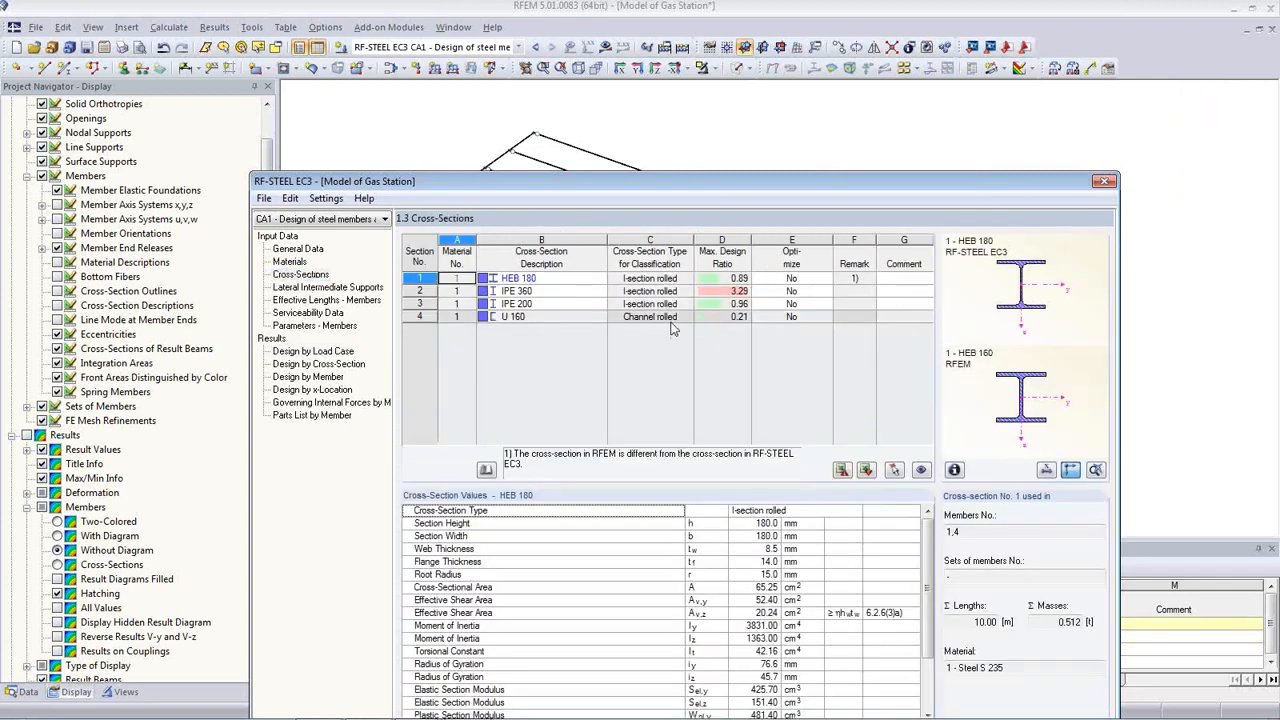
left_click(575, 281)
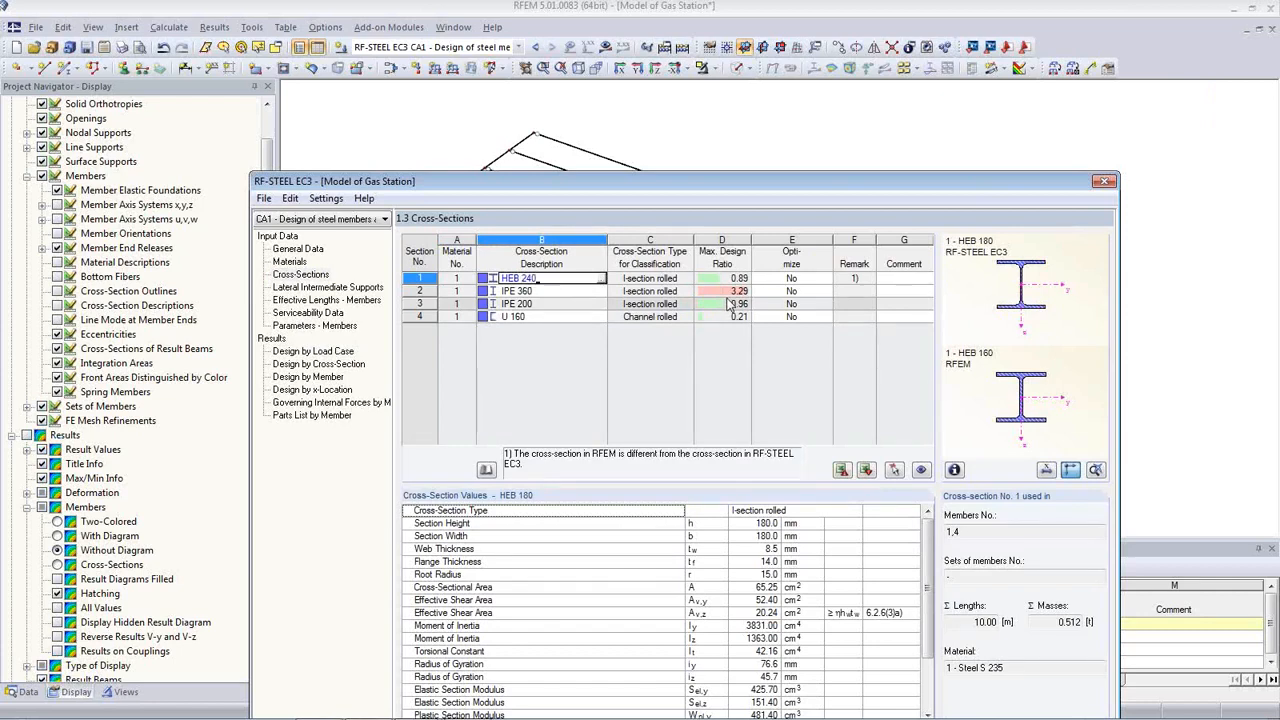
left_click(567, 290)
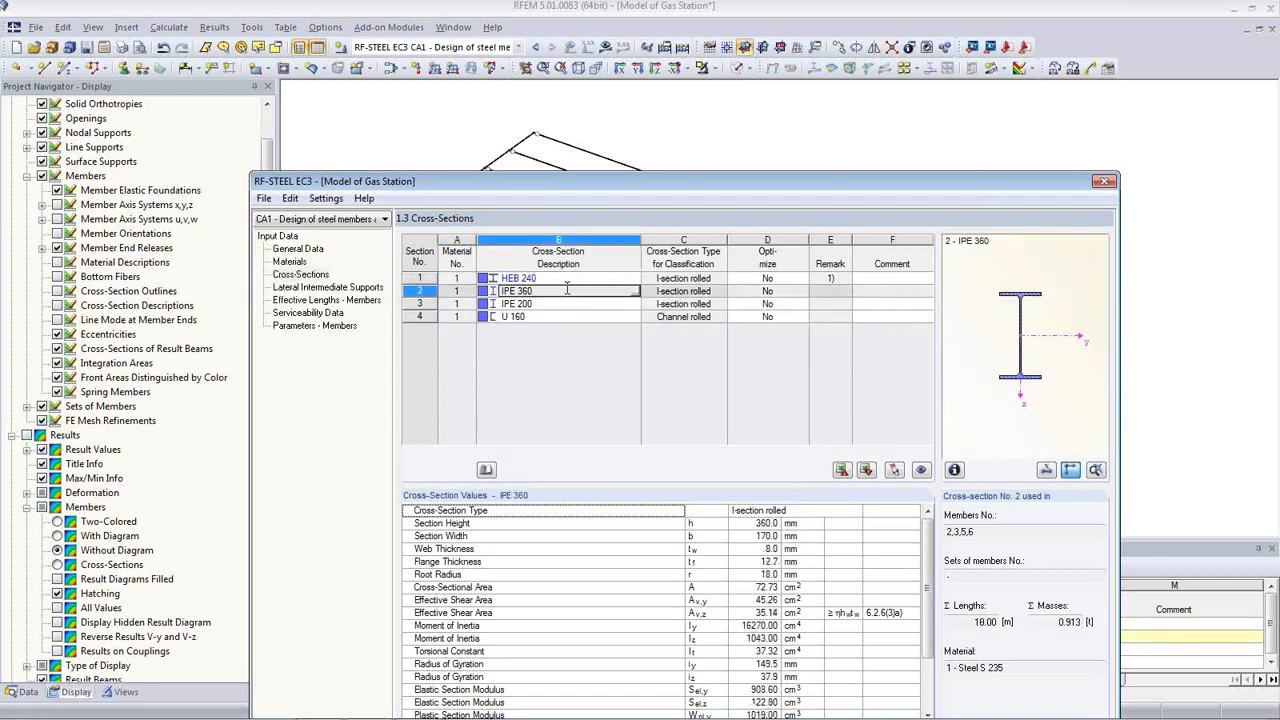
left_click_drag(688, 190, 752, 266)
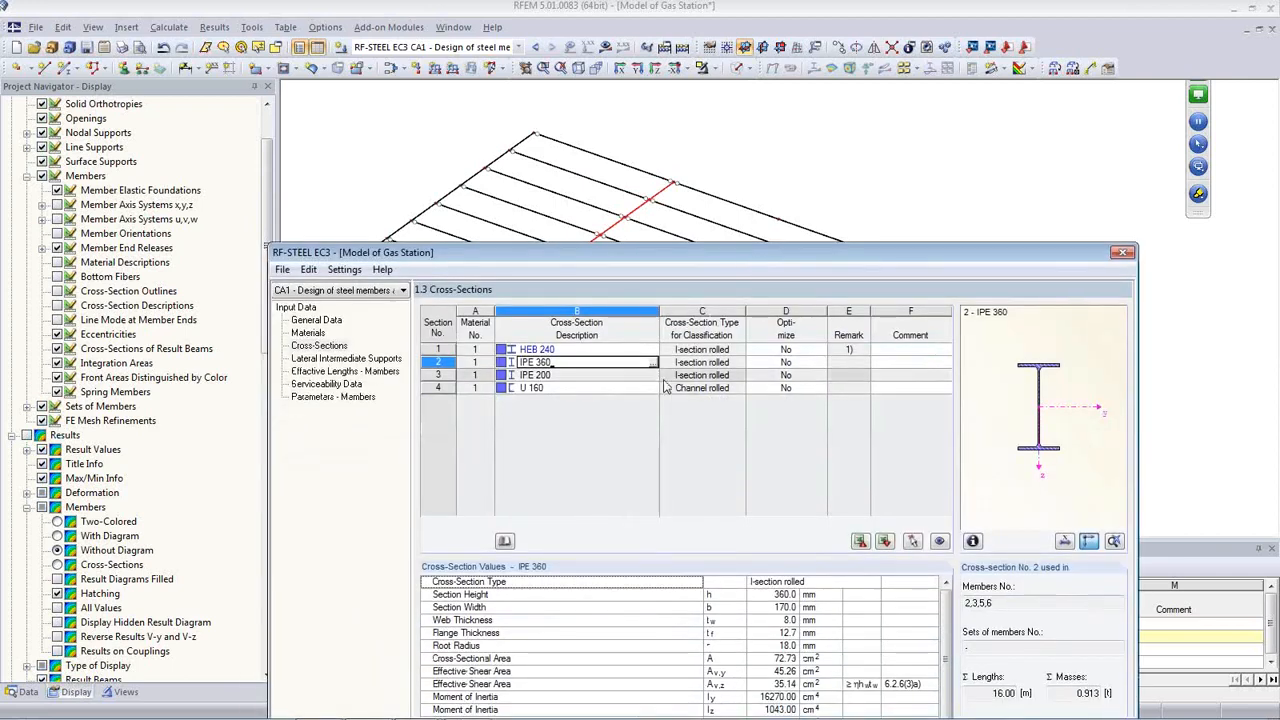
key("BackSpace")
key("BackSpace")
key("BackSpace")
key("Return")
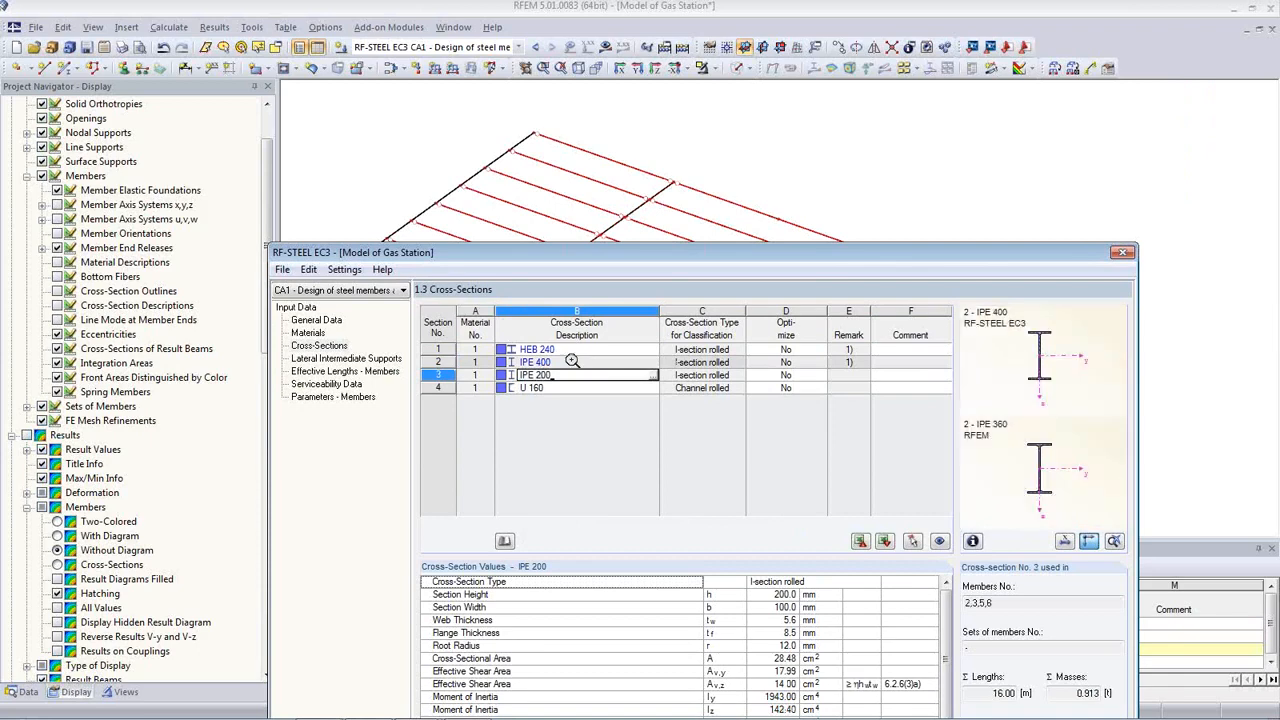
Export all changed cross-sections to RFEM, accepting the deletion of the existing results
left_click(576, 350)
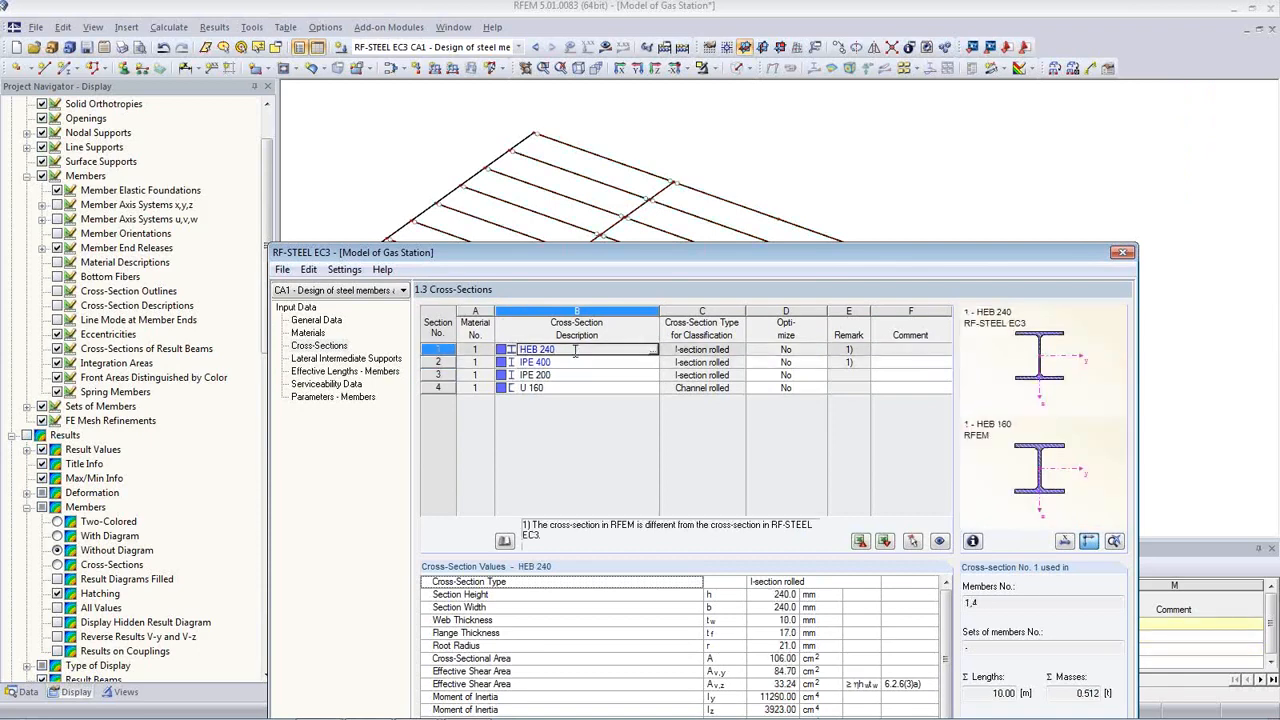
right_click(576, 350)
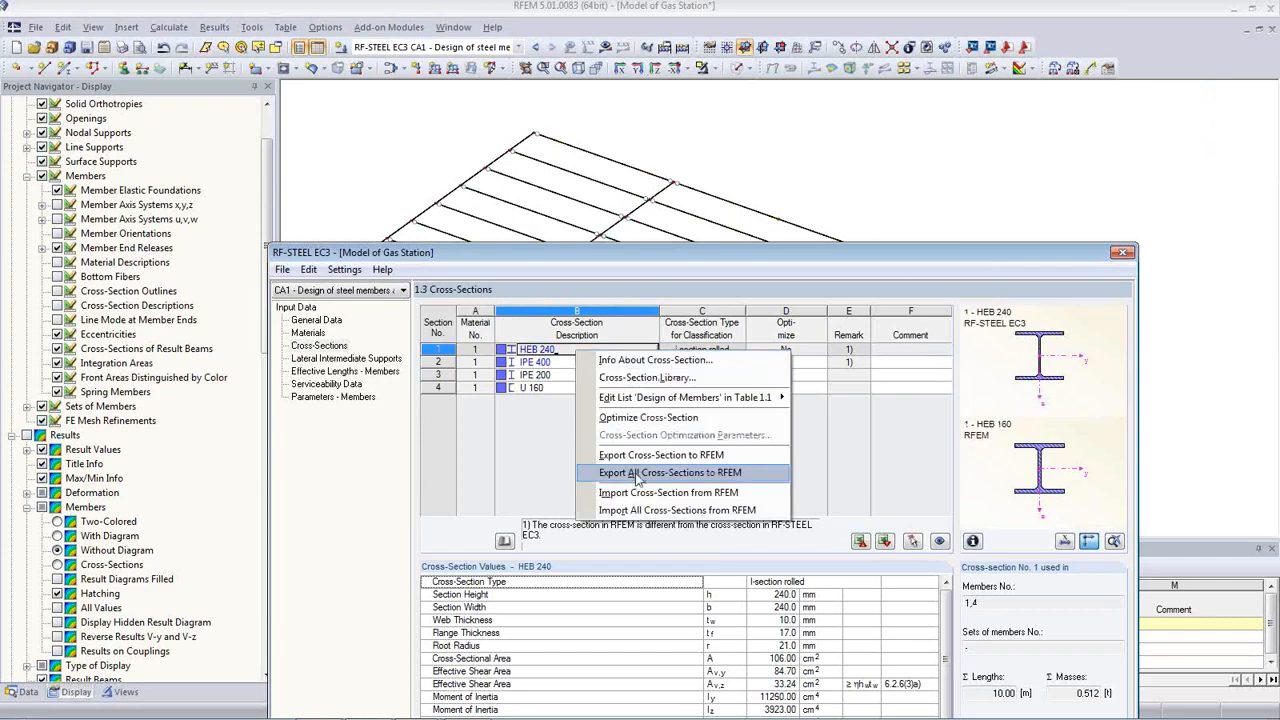
left_click(636, 473)
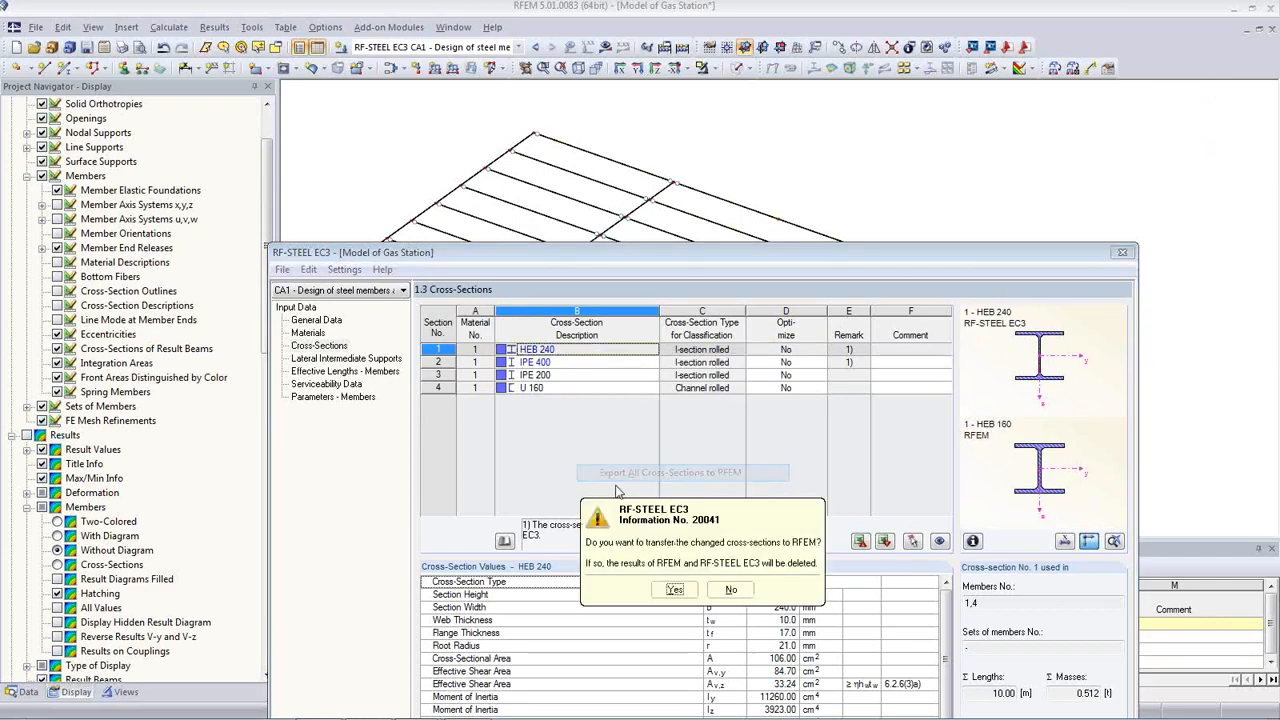
left_click(677, 598)
left_click(700, 594)
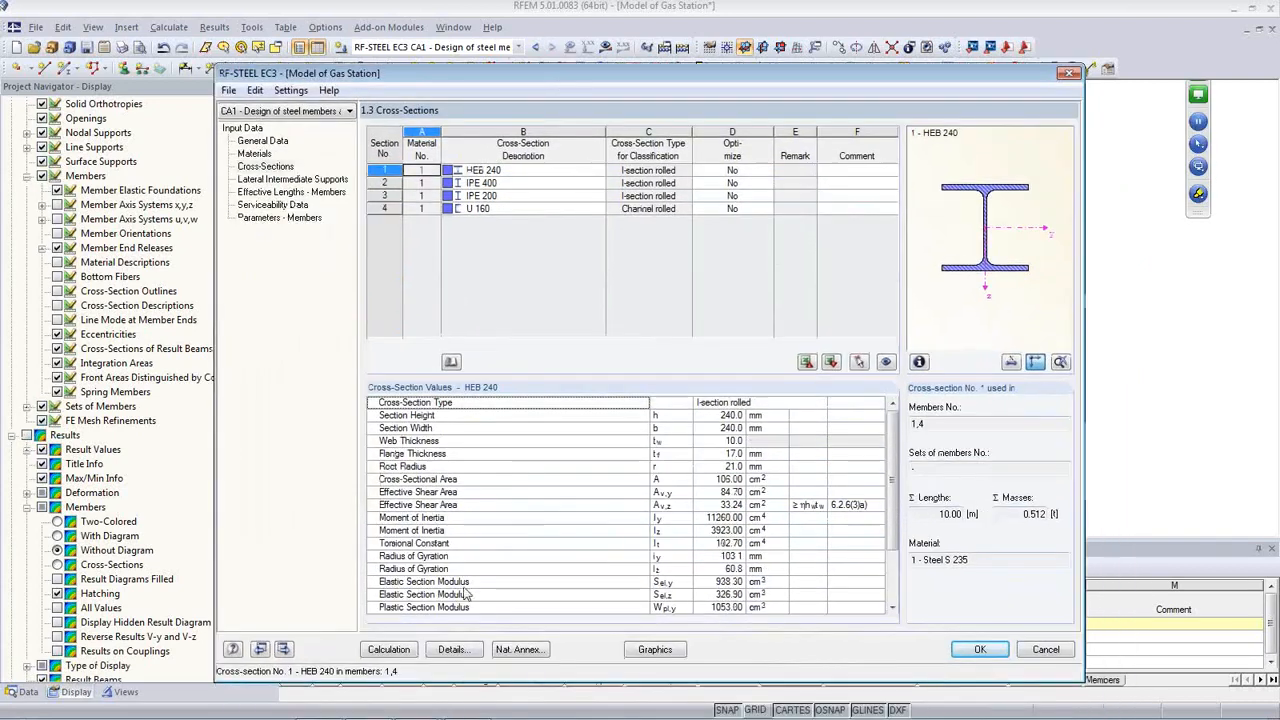
Recalculate the design, review the RC2 serviceability check and the results by cross-section, and save and close the design module
left_click(396, 648)
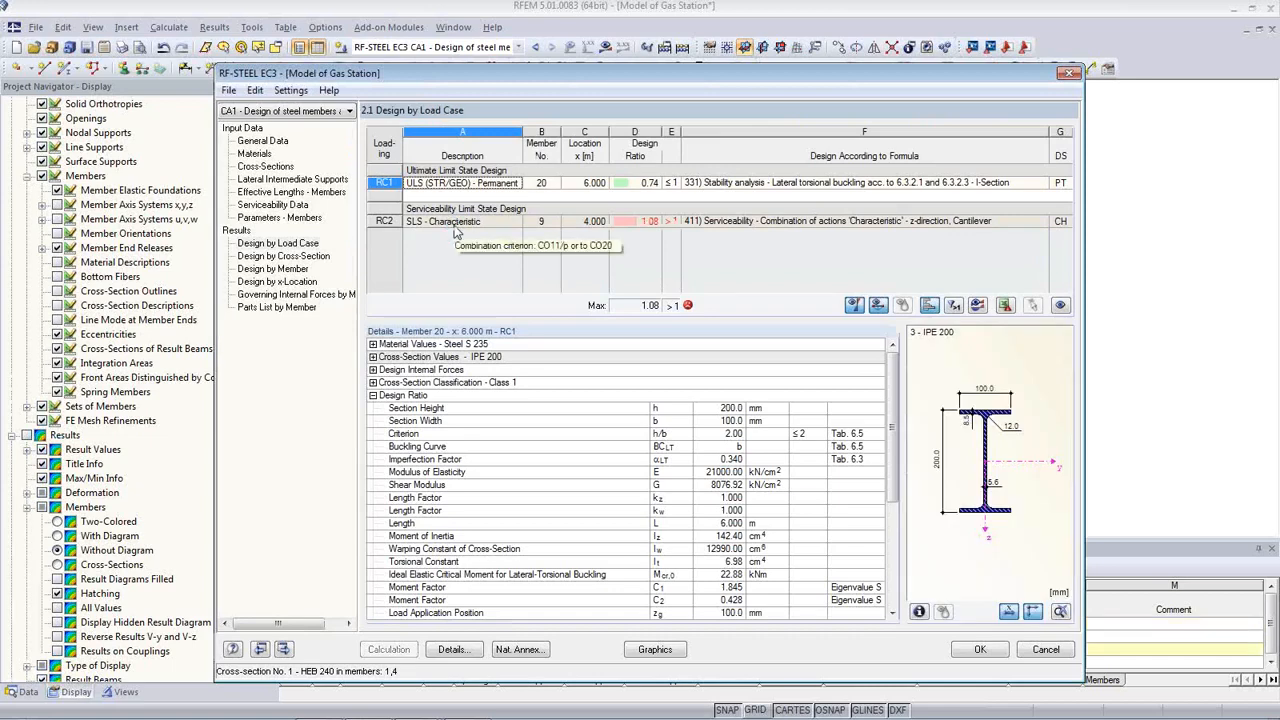
left_click(645, 221)
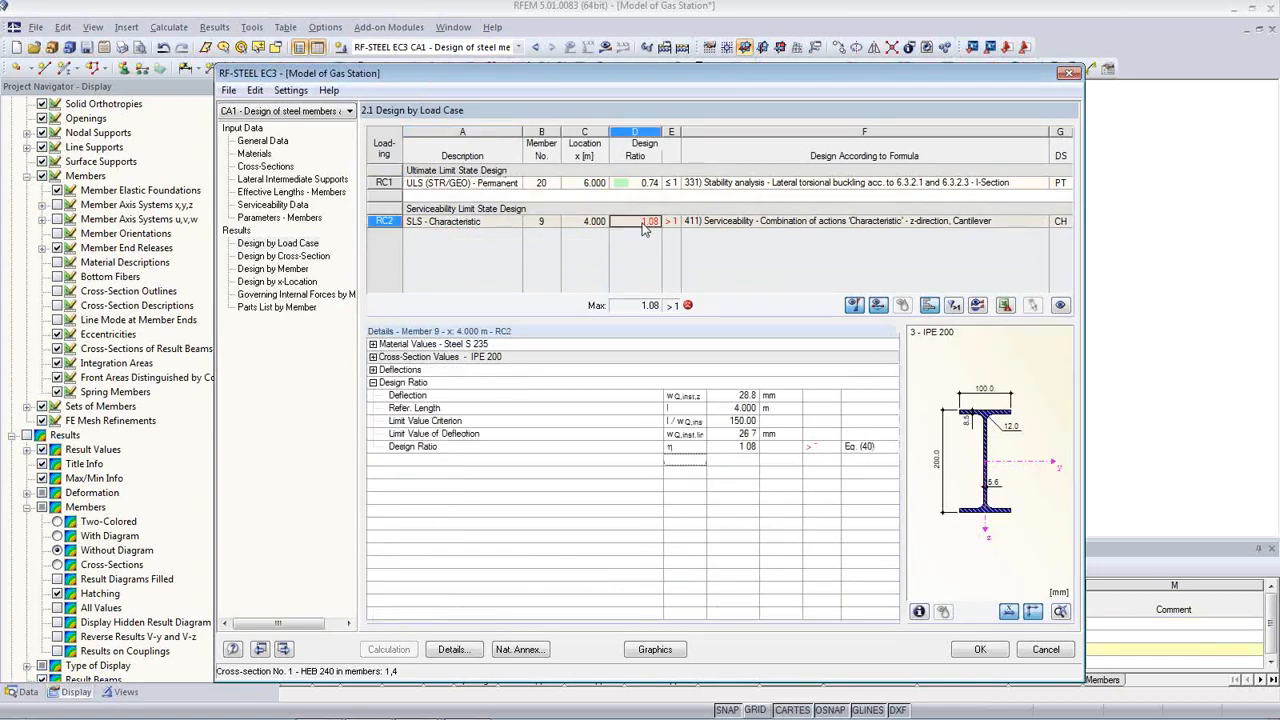
left_click_drag(606, 72, 592, 198)
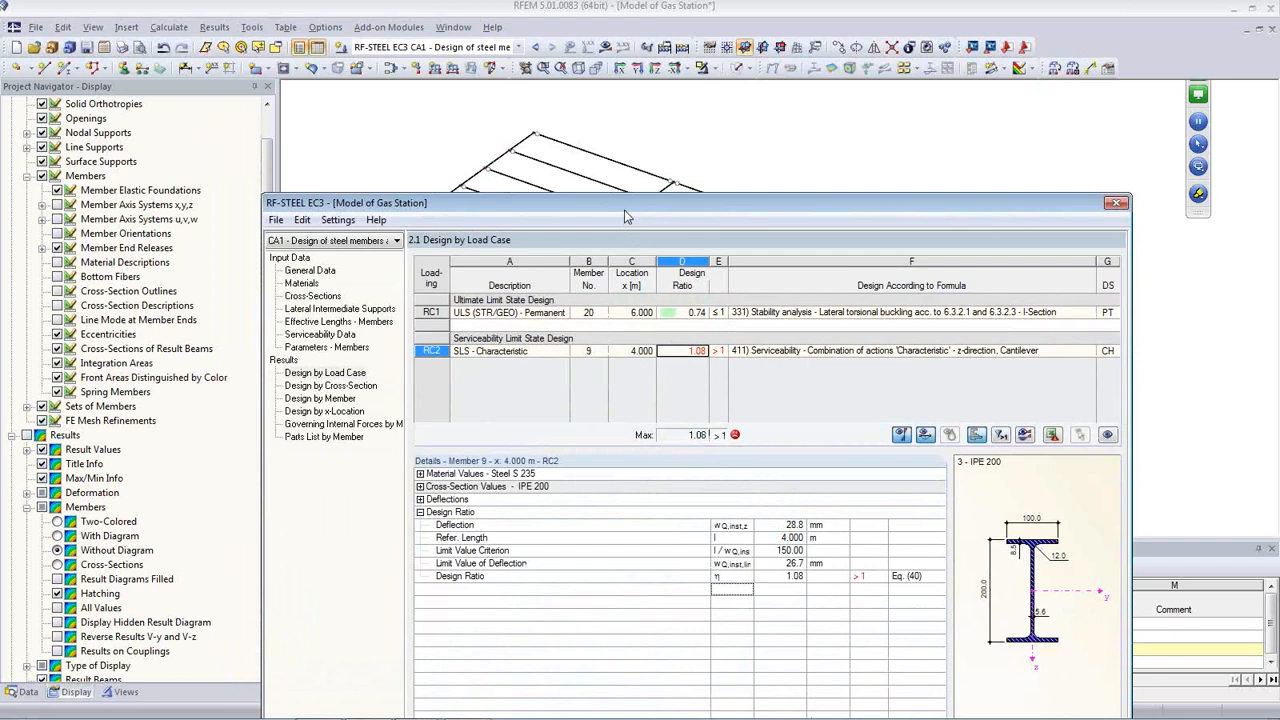
left_click_drag(625, 216, 659, 231)
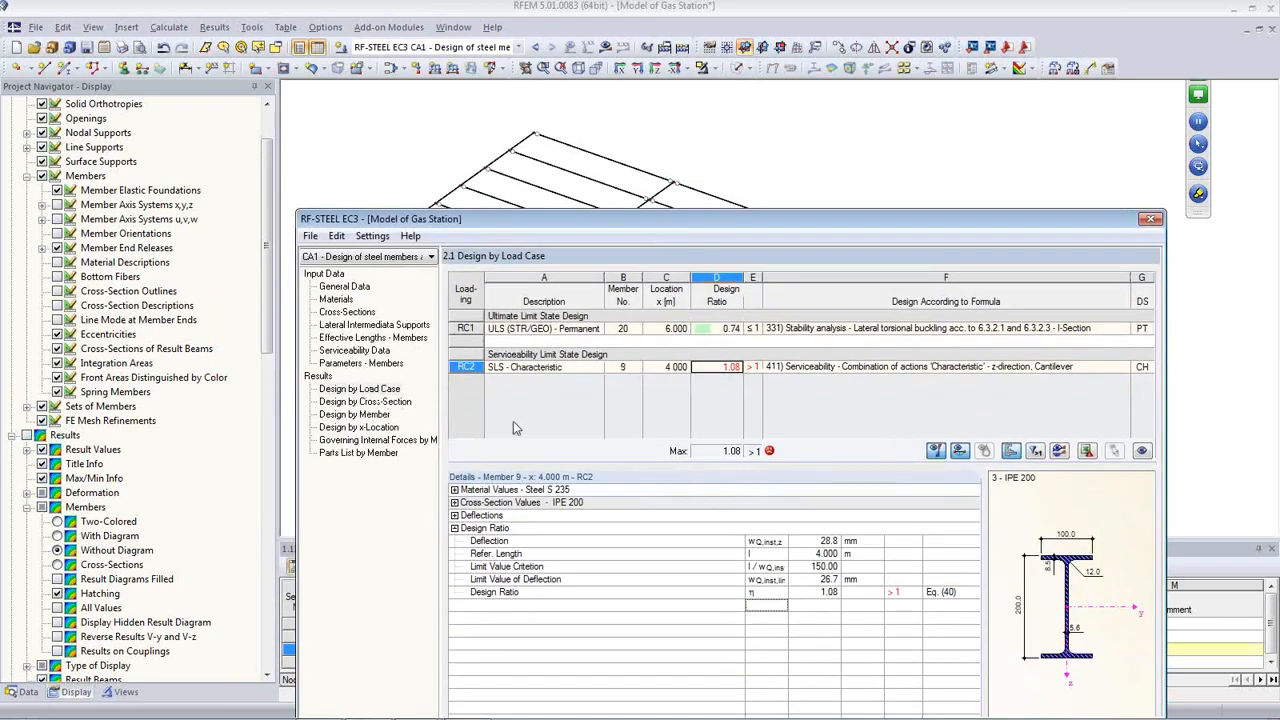
left_click(365, 401)
left_click_drag(588, 222, 530, 115)
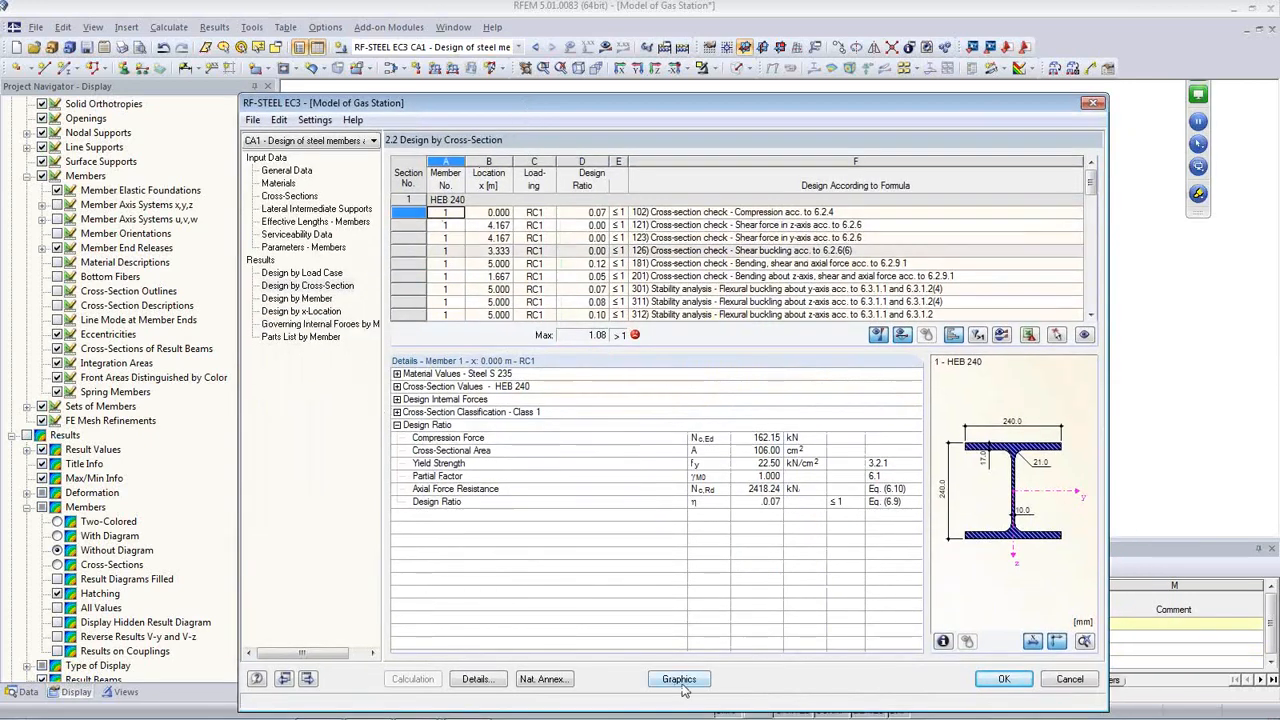
left_click(1004, 679)
middle_click_drag(586, 451, 685, 397)
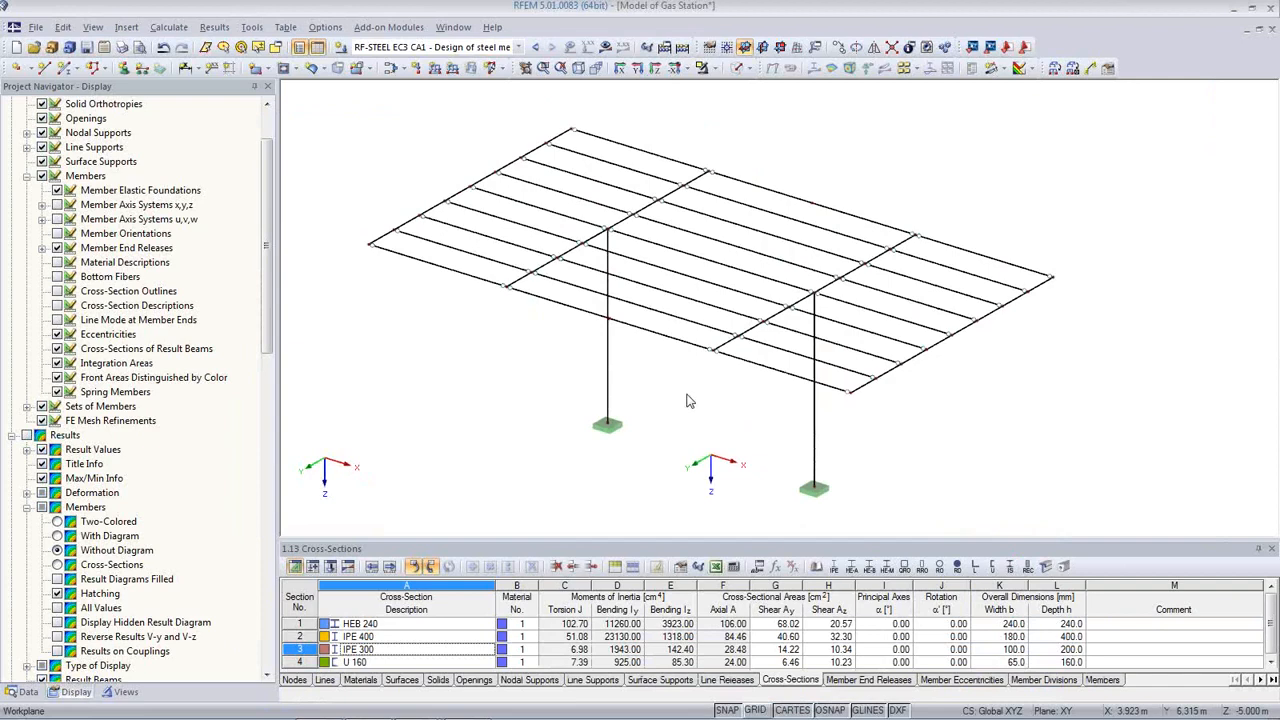
Create a new printout report from the template "7 - RFEM, Steel and Concrete"
left_click(24, 691)
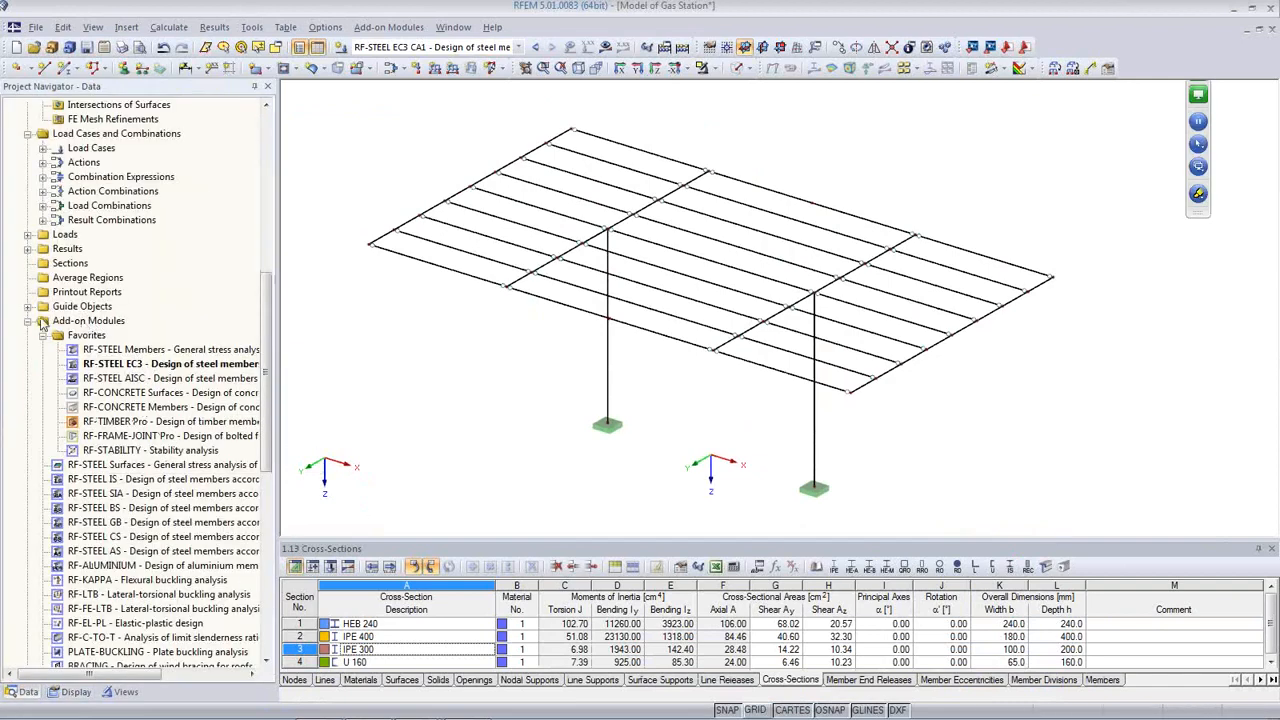
right_click(86, 293)
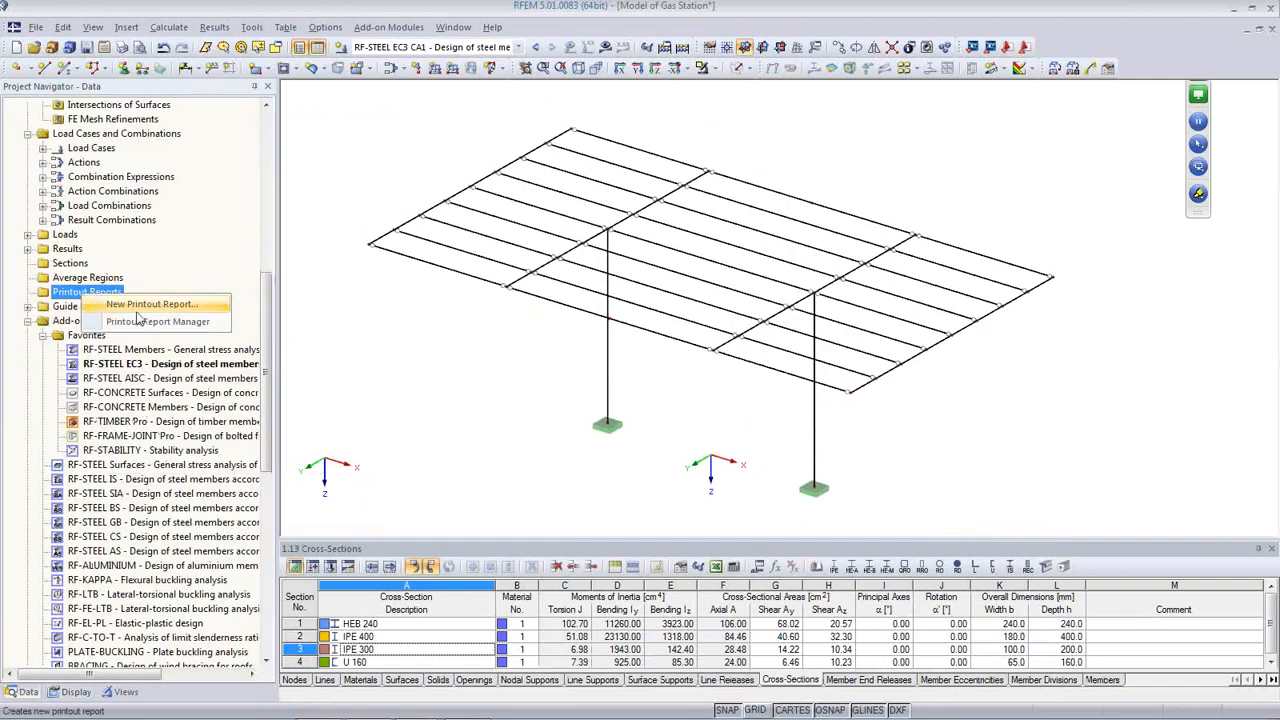
left_click(141, 308)
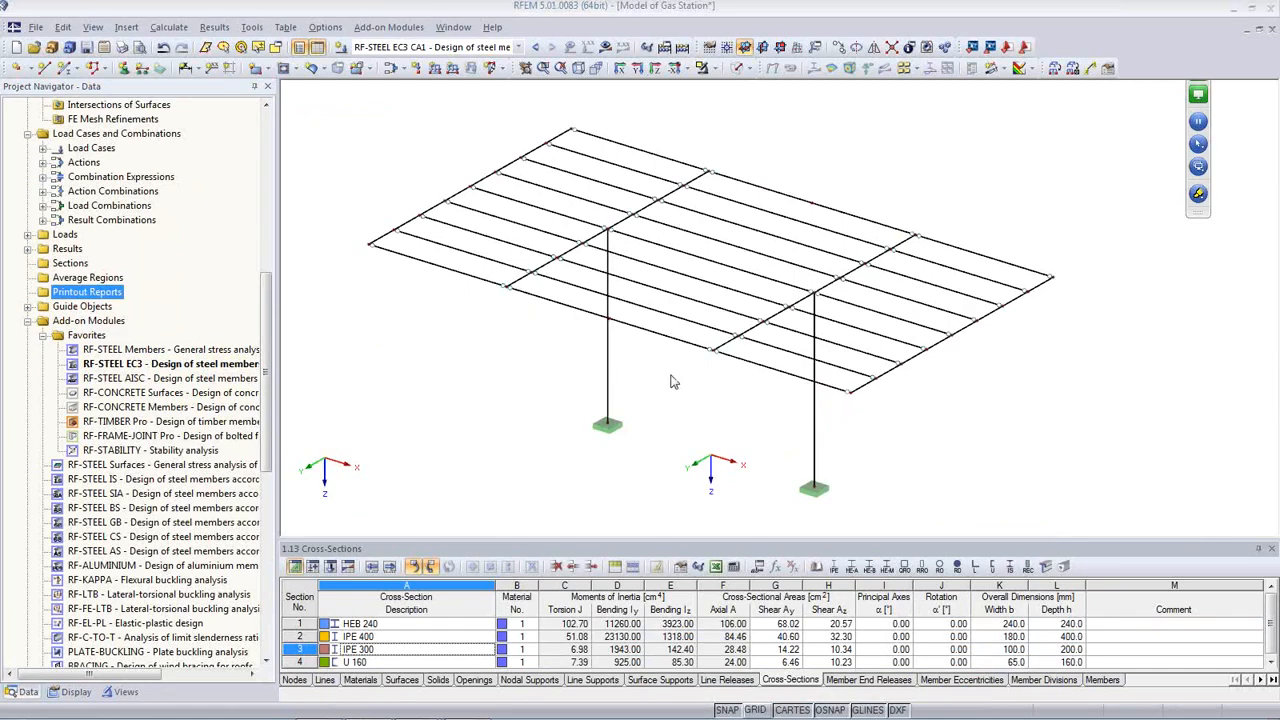
left_click(680, 386)
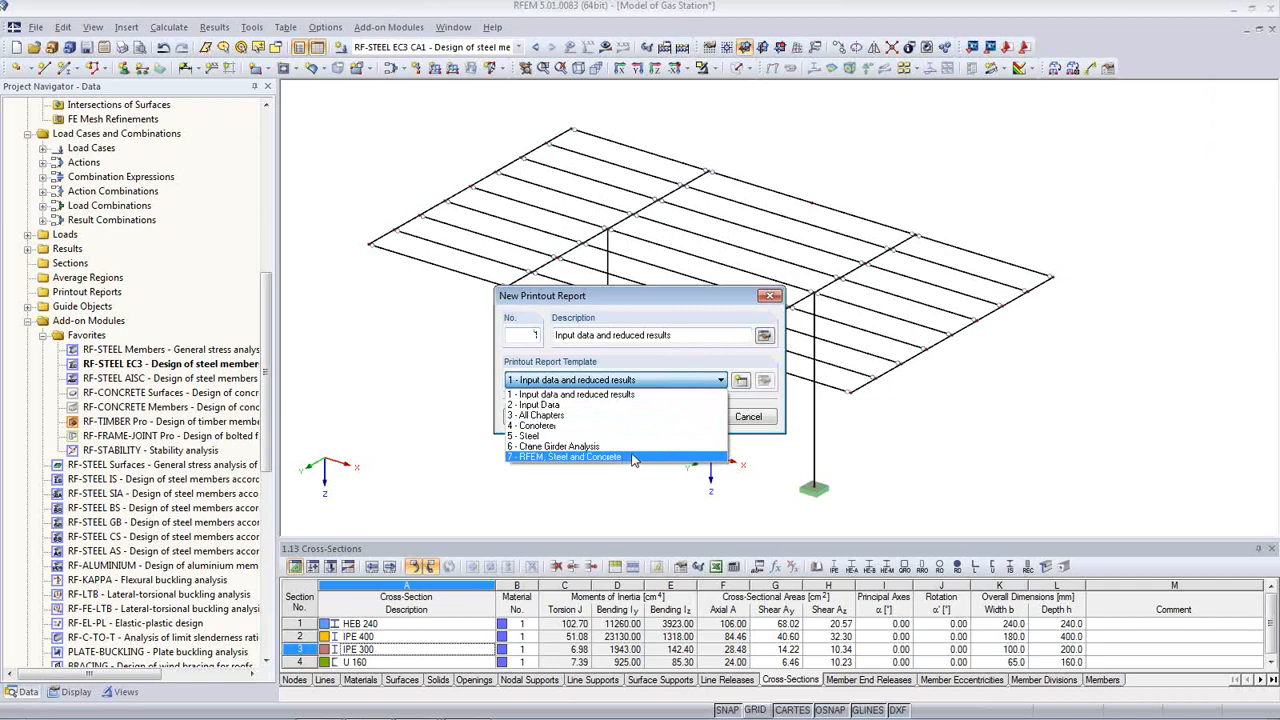
left_click(632, 457)
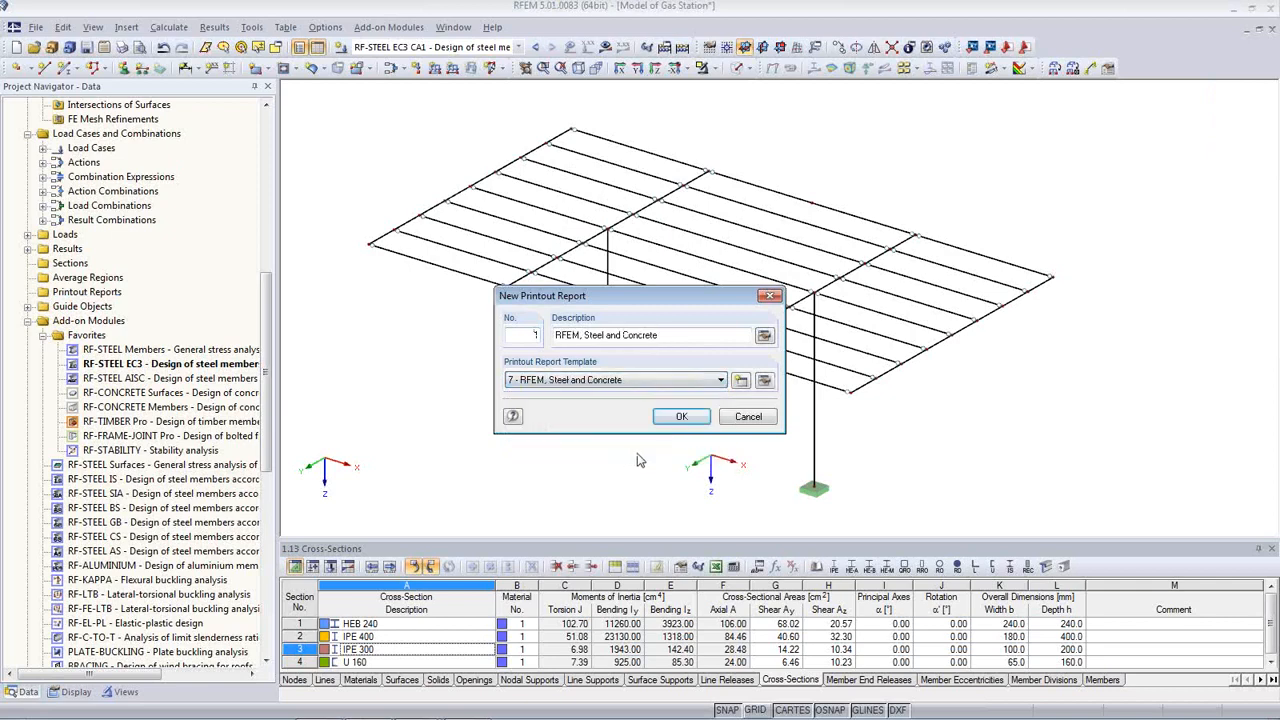
left_click(678, 417)
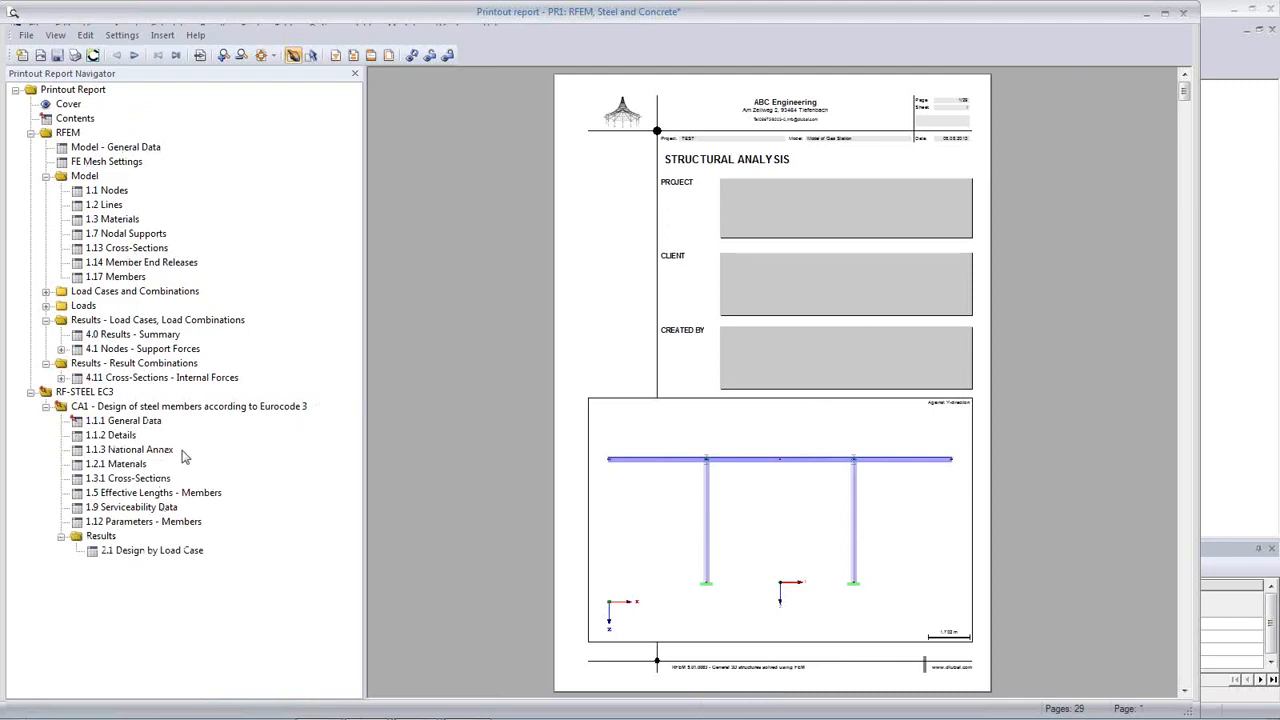
Widen the report window and examine the report's model data pages, including the materials, nodal supports and cross-sections tables
scroll(760, 369, "down", 10)
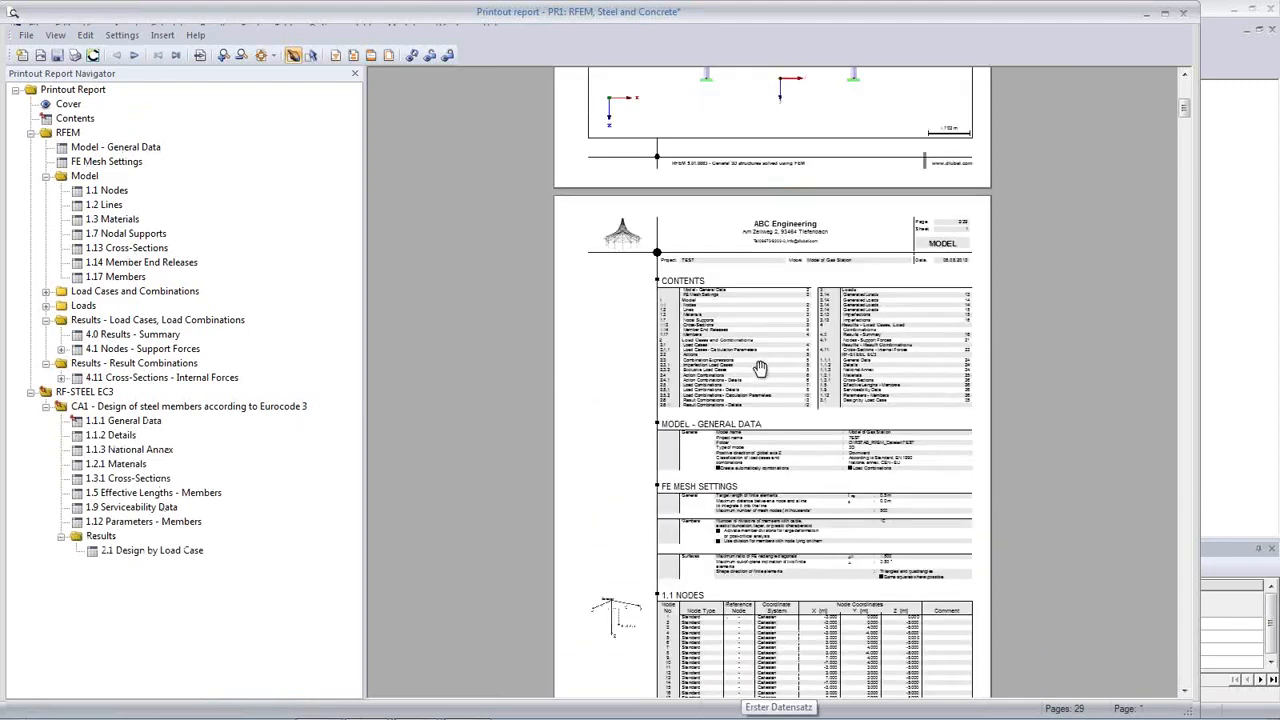
scroll(760, 369, "down", 10)
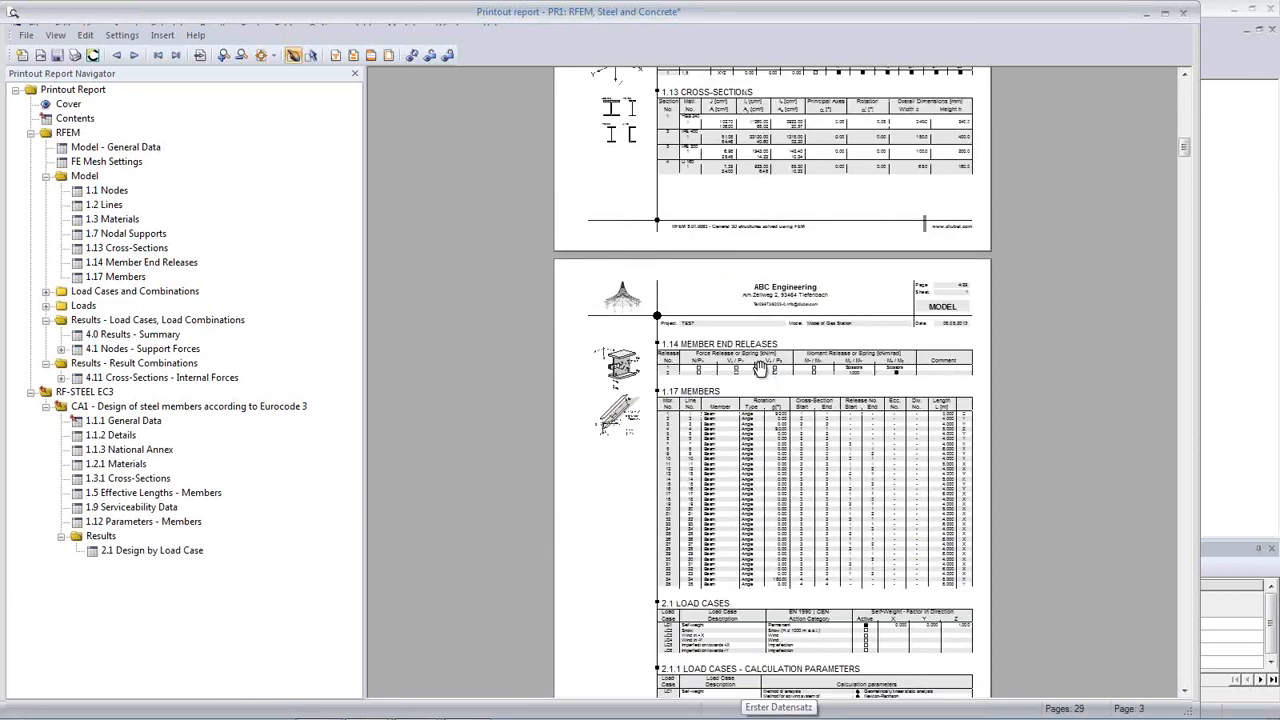
scroll(760, 369, "down", 10)
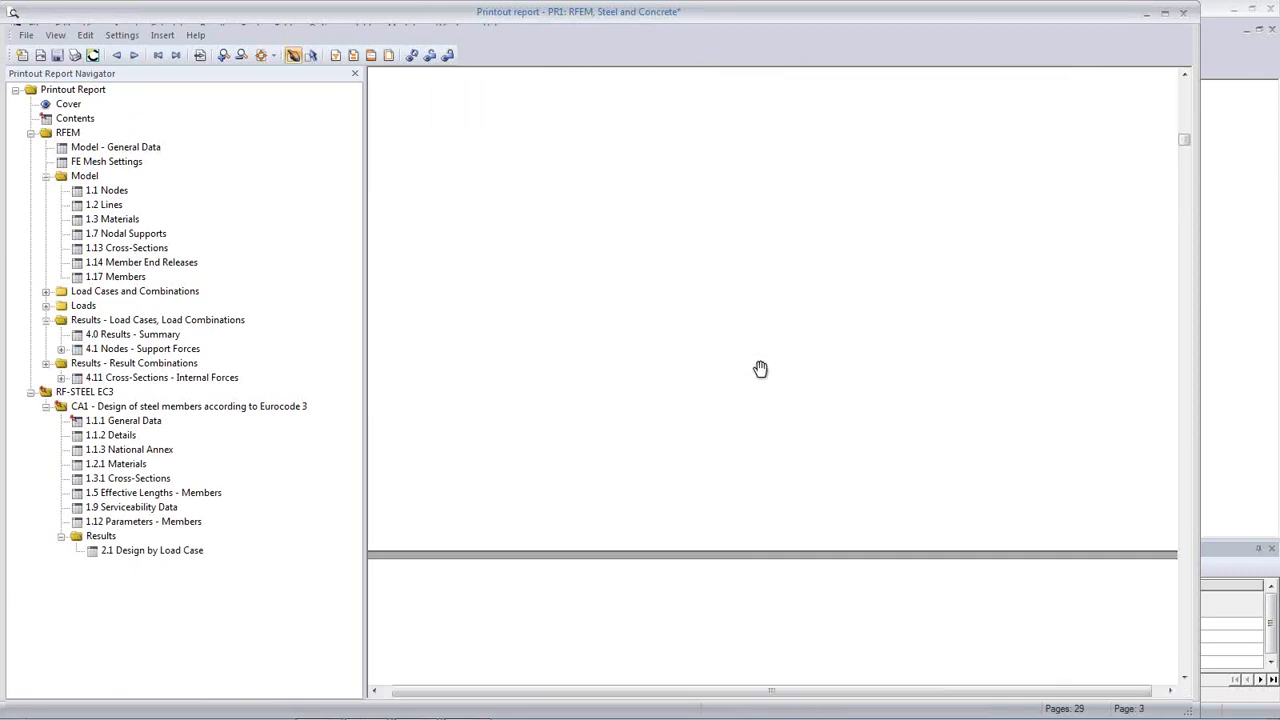
scroll(745, 466, "up", 1, "ctrl")
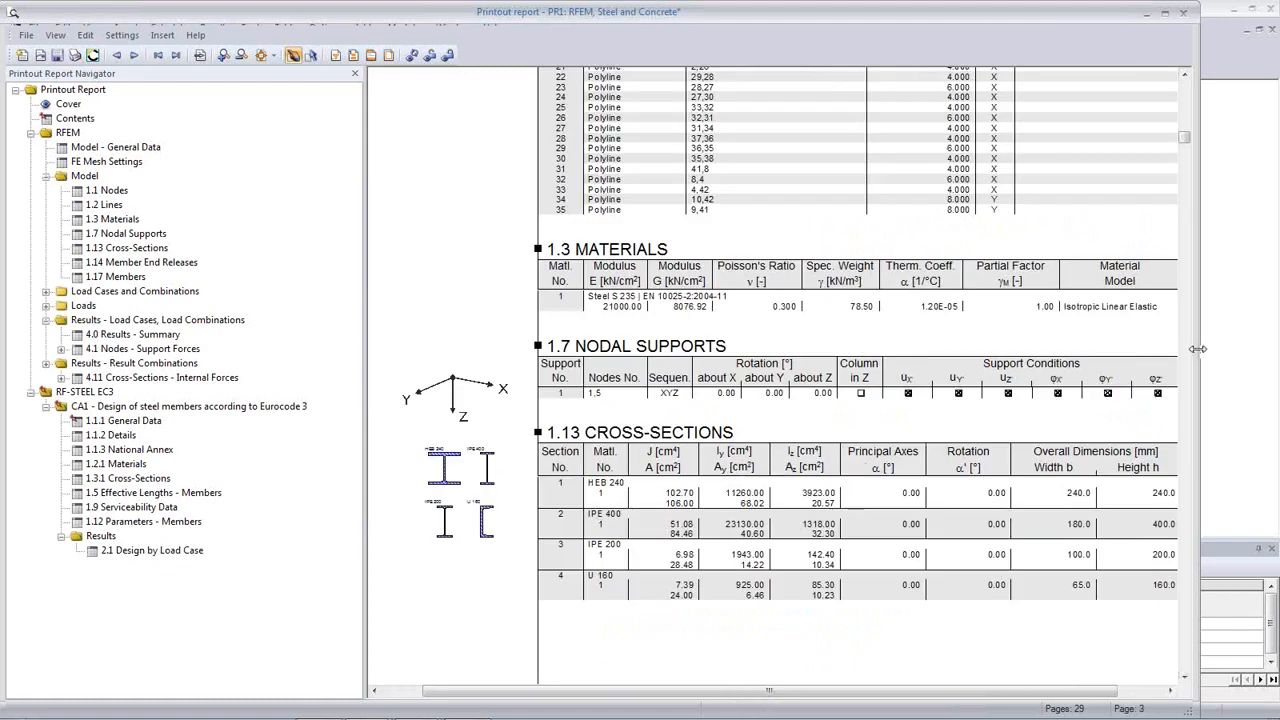
left_click_drag(1197, 348, 1275, 360)
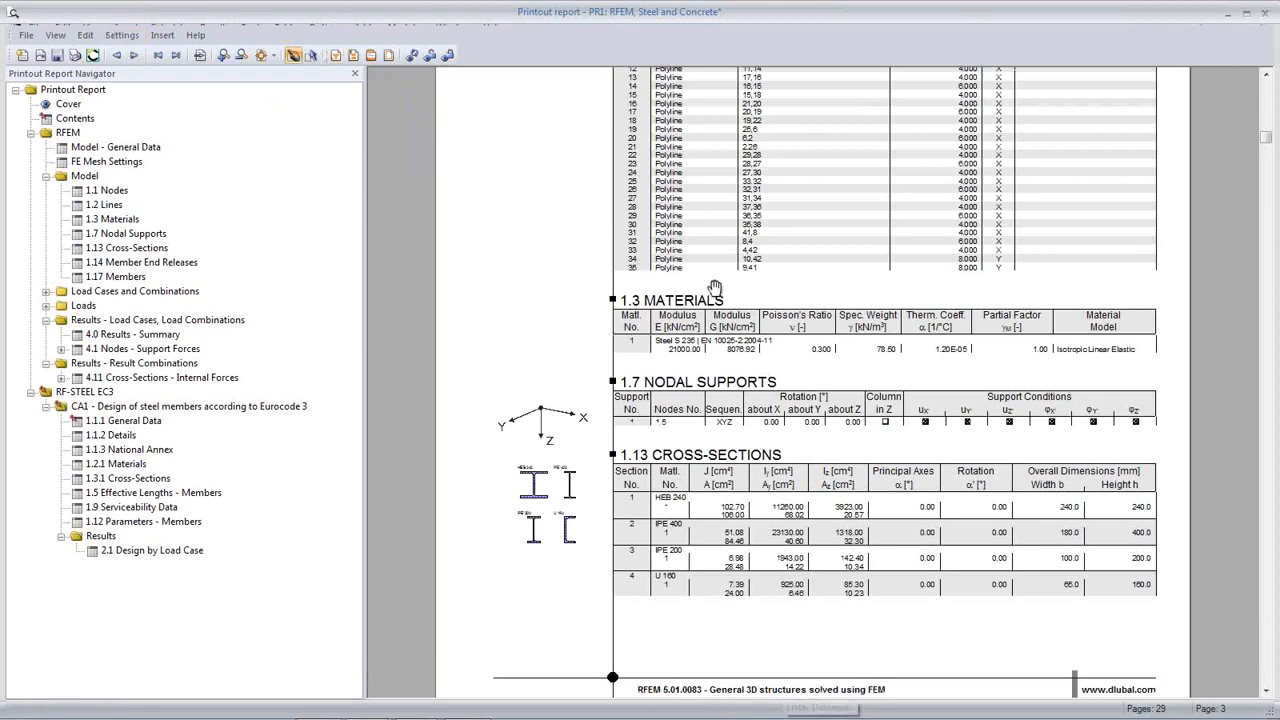
scroll(715, 290, "down", 1)
scroll(628, 312, "up", 3)
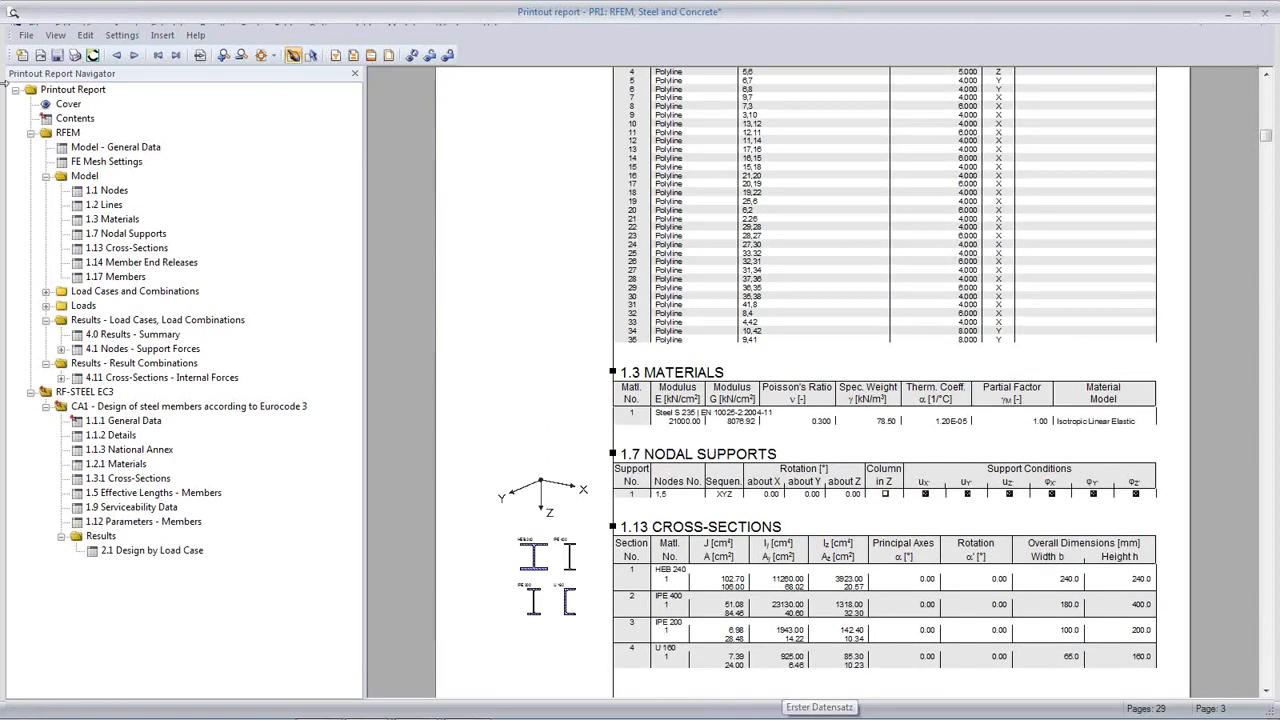
Close the printout report and save it so the structural model is shown again
left_click(27, 36)
left_click(45, 217)
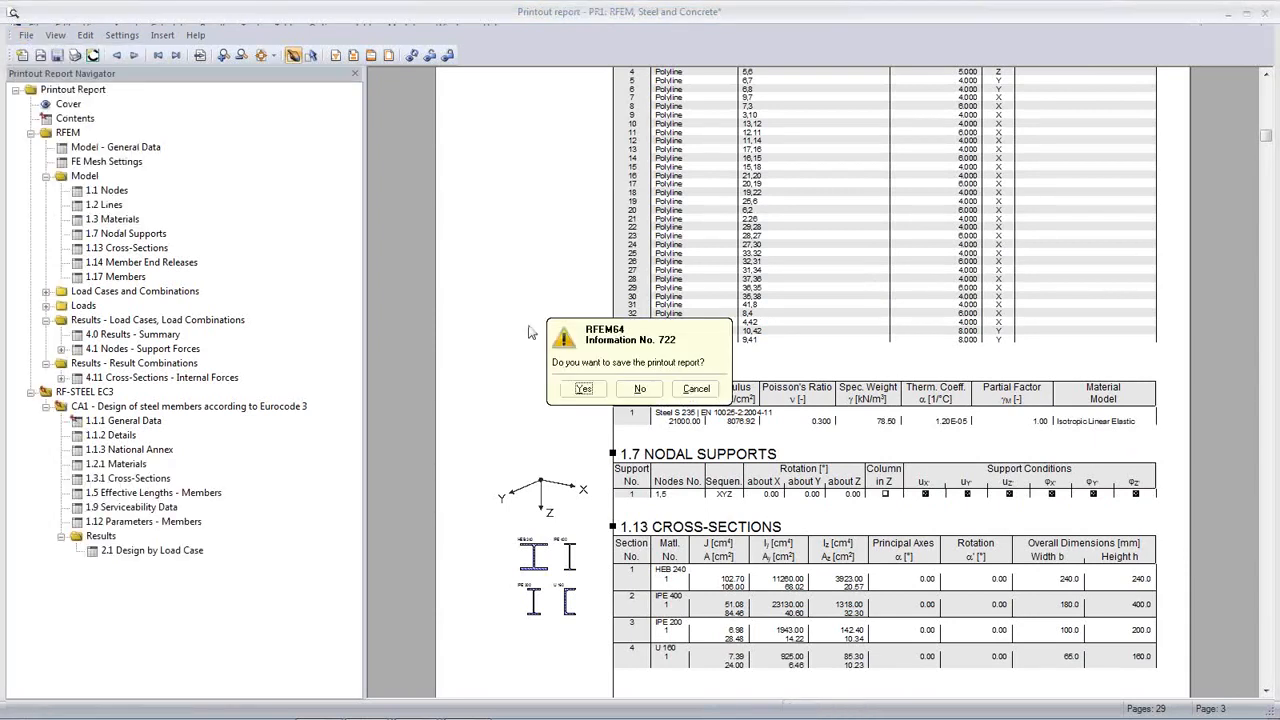
left_click(582, 390)
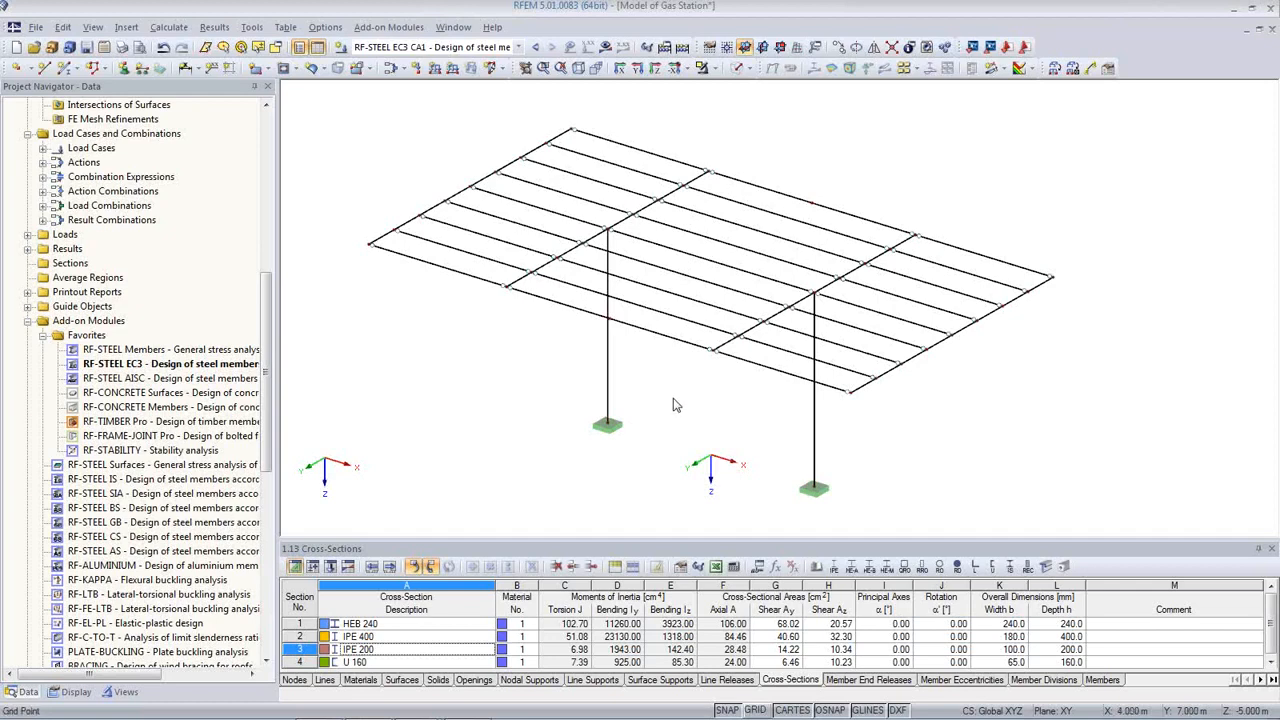
Display the RF-STEEL EC3 CA1 design ratio results on the gas station model's members
scroll(677, 403, "up", 1)
middle_click_drag(678, 406, 702, 432, "ctrl")
scroll(690, 413, "up", 1)
scroll(702, 430, "down", 1)
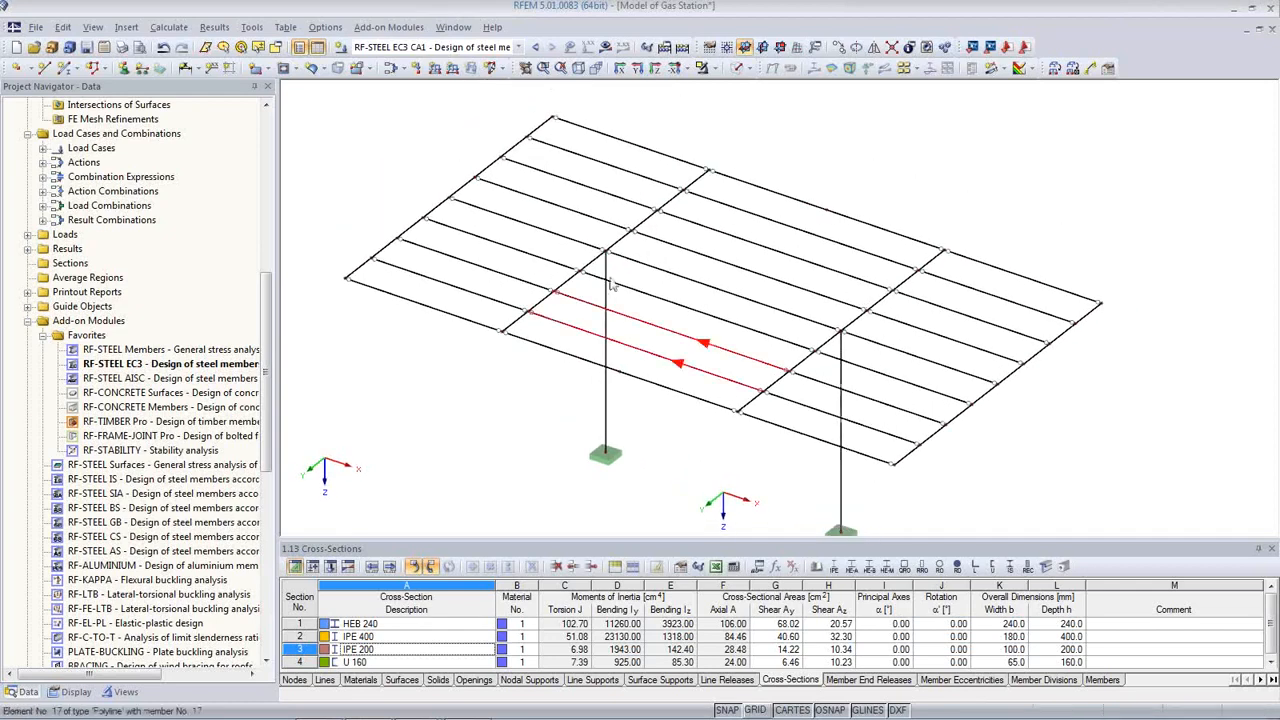
left_click(605, 47)
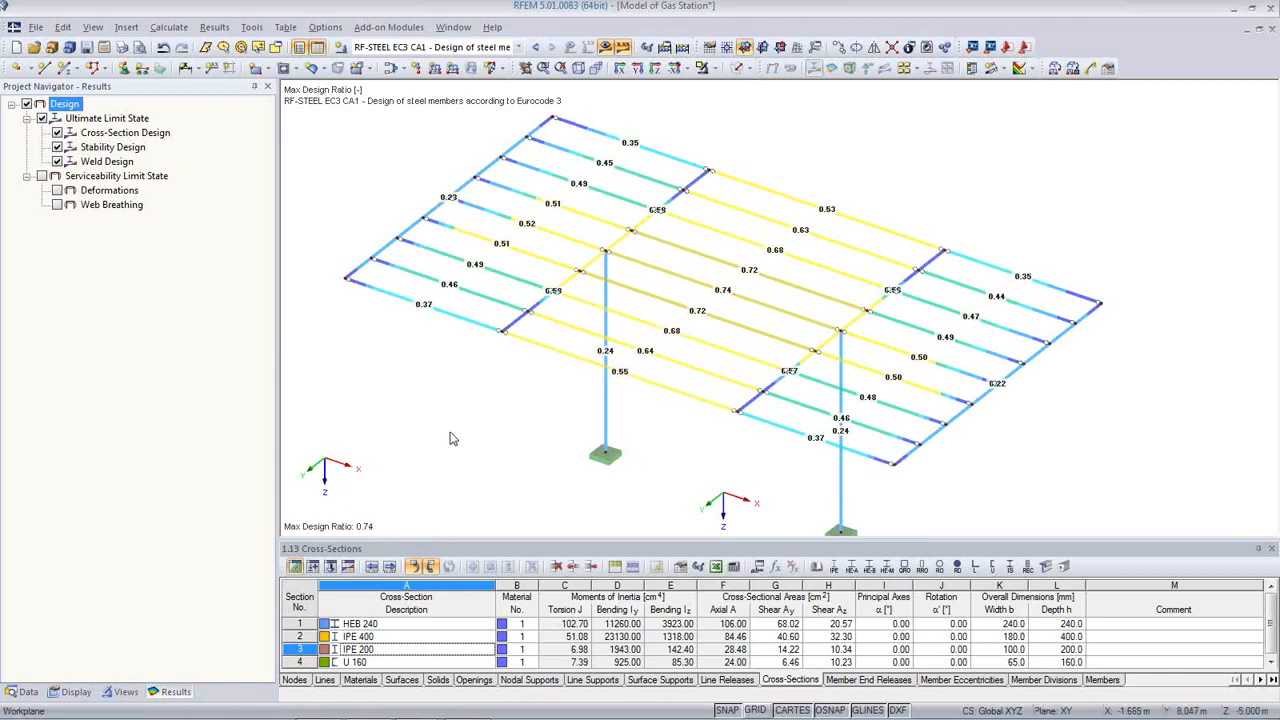
middle_click_drag(755, 430, 748, 411)
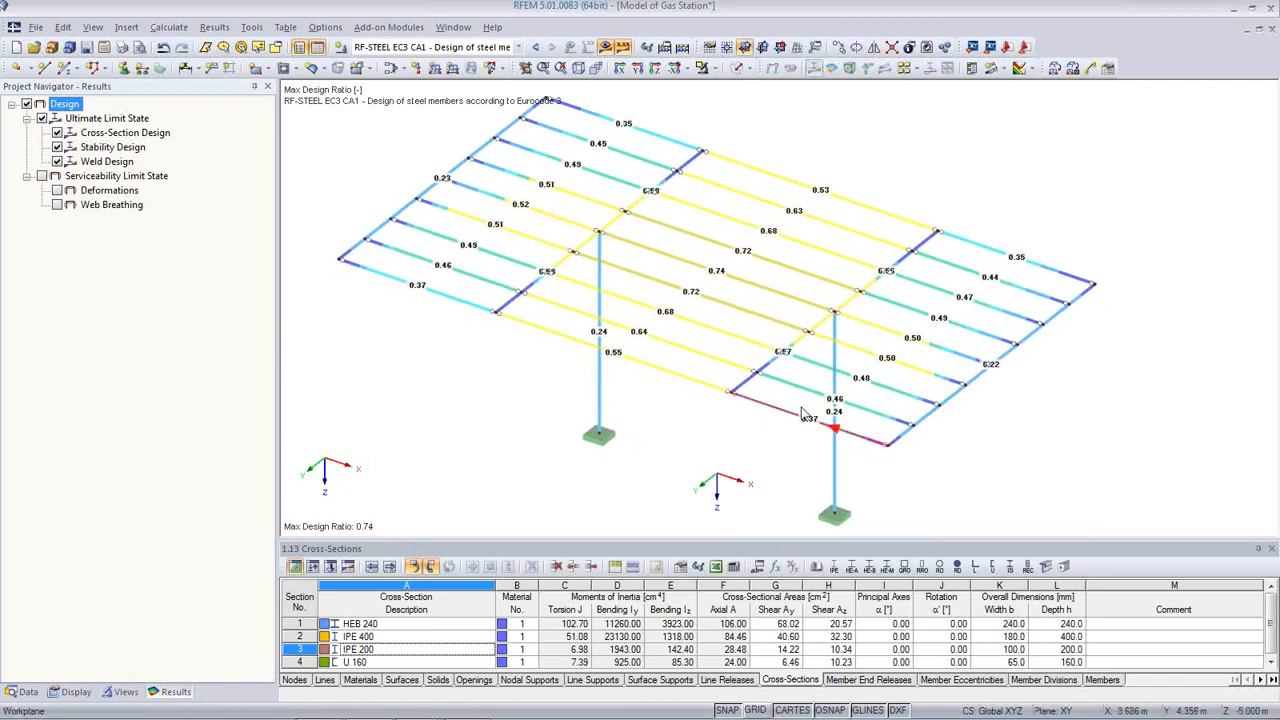
Recolor the yellow and olive bands of the design ratio color scale to orange
left_click(972, 69)
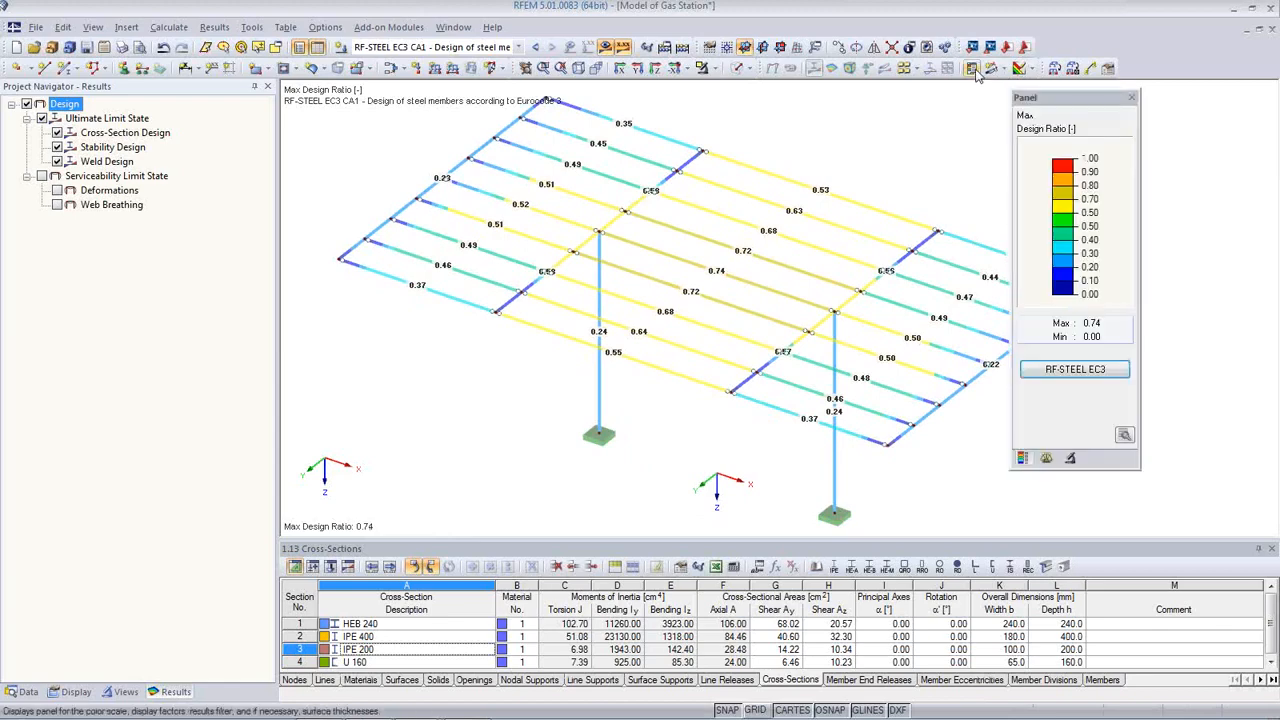
double_click(1064, 214)
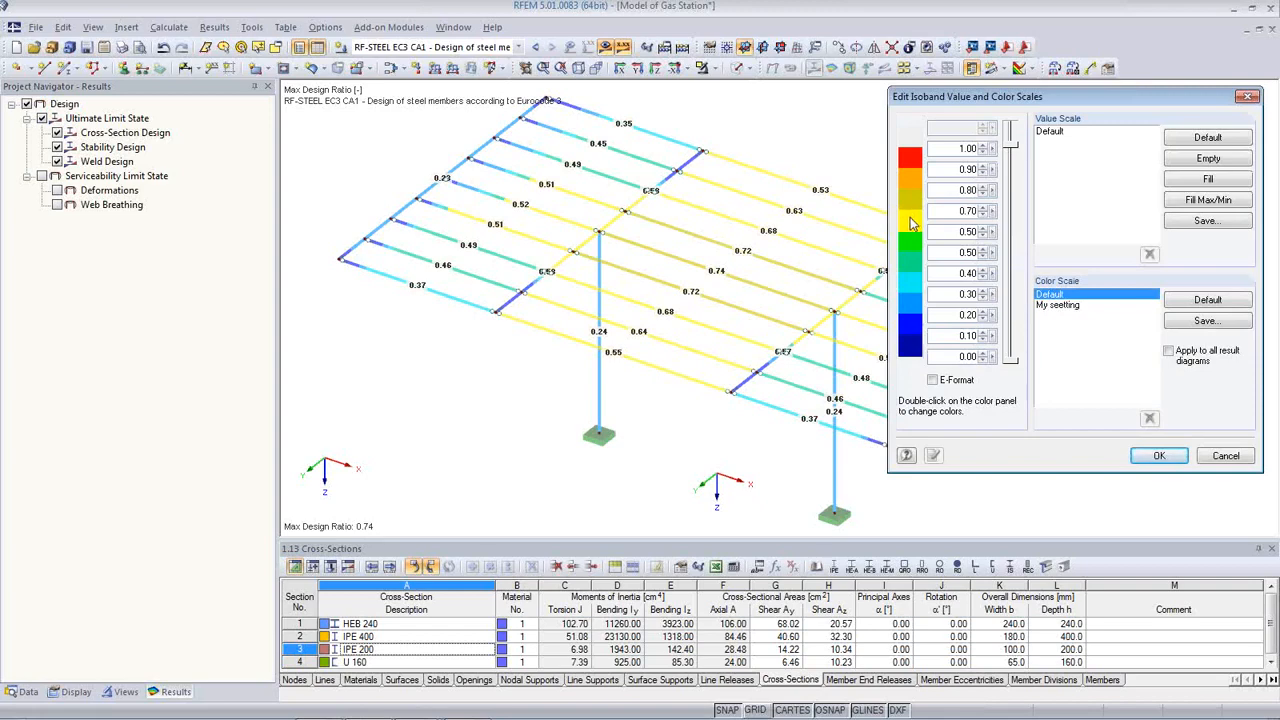
double_click(911, 222)
left_click(932, 249)
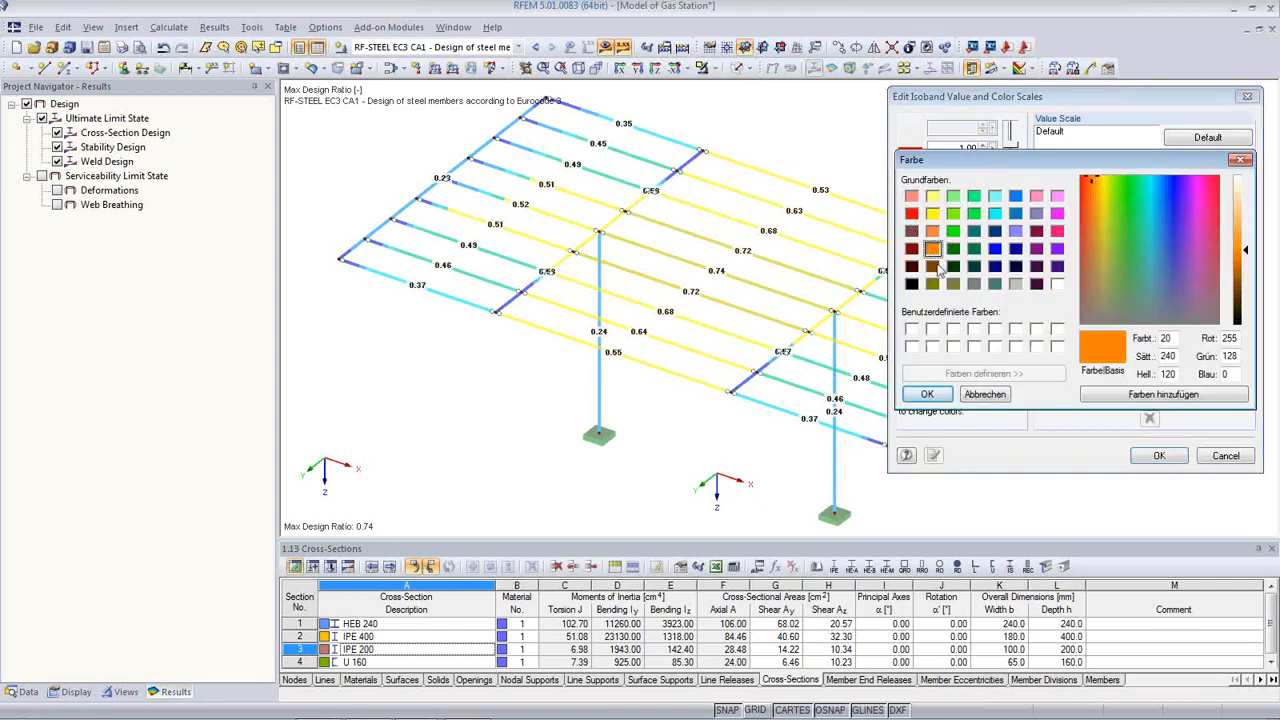
left_click(926, 394)
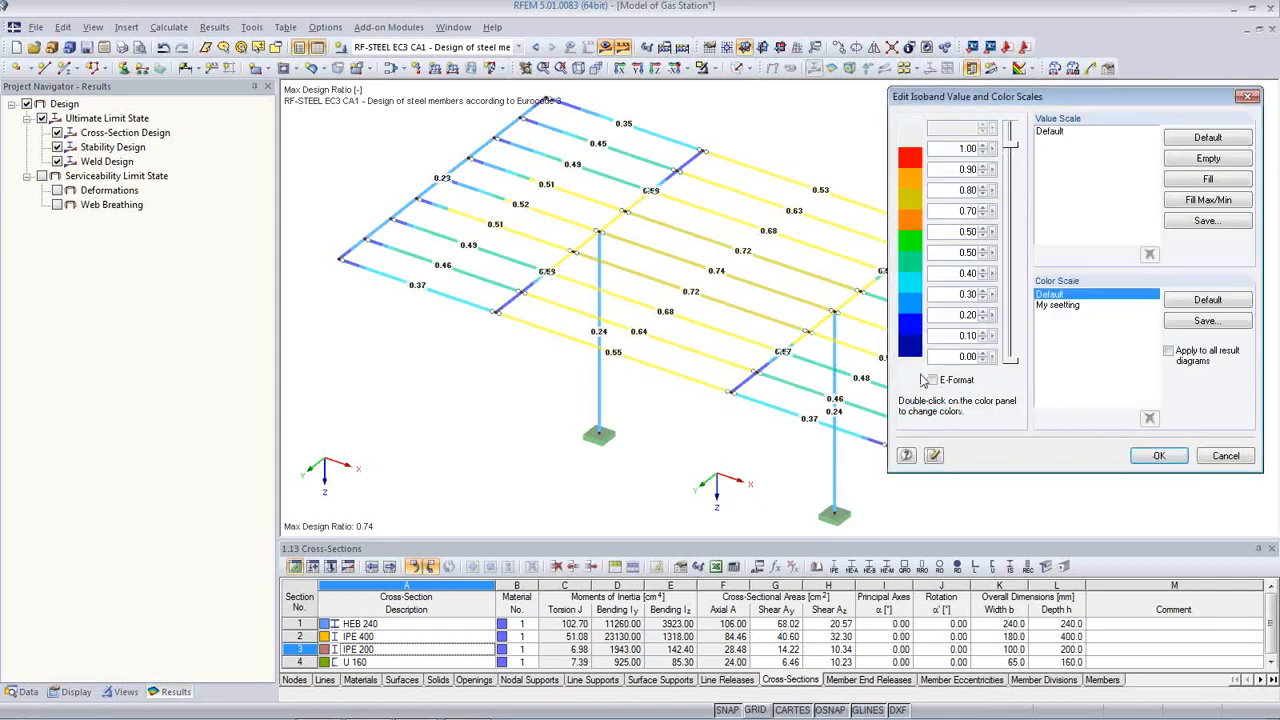
double_click(911, 204)
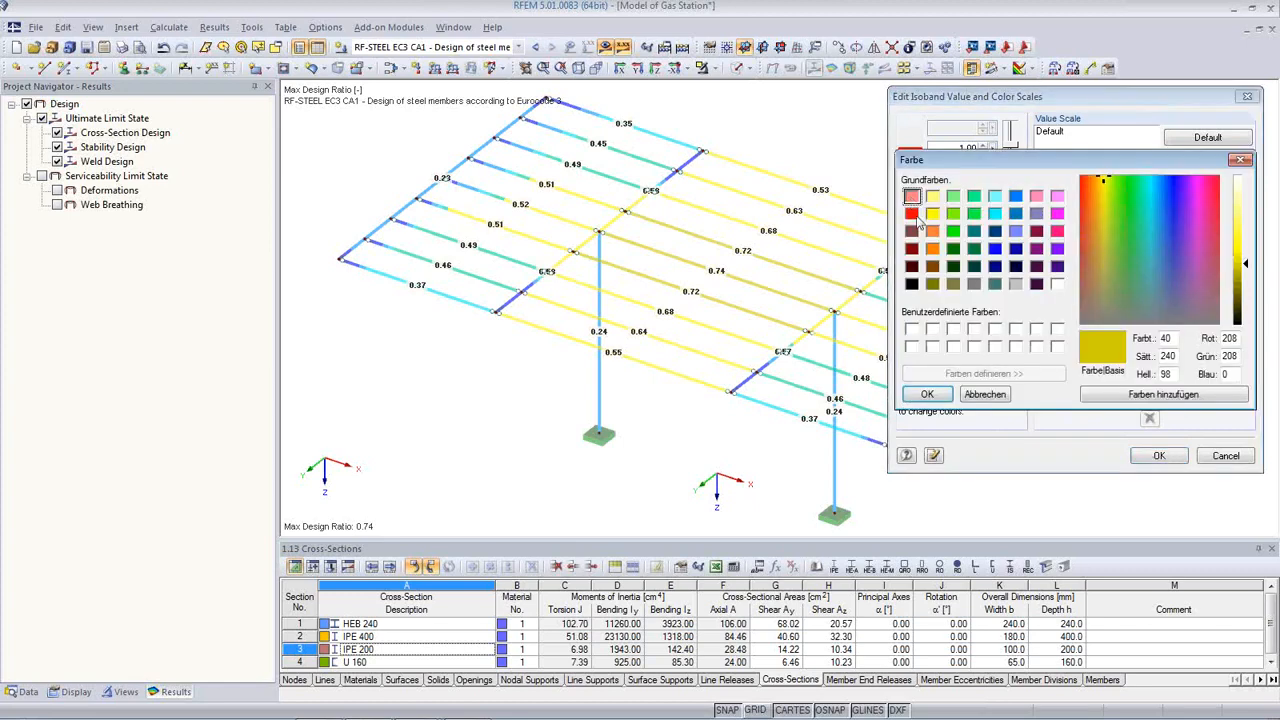
left_click(932, 249)
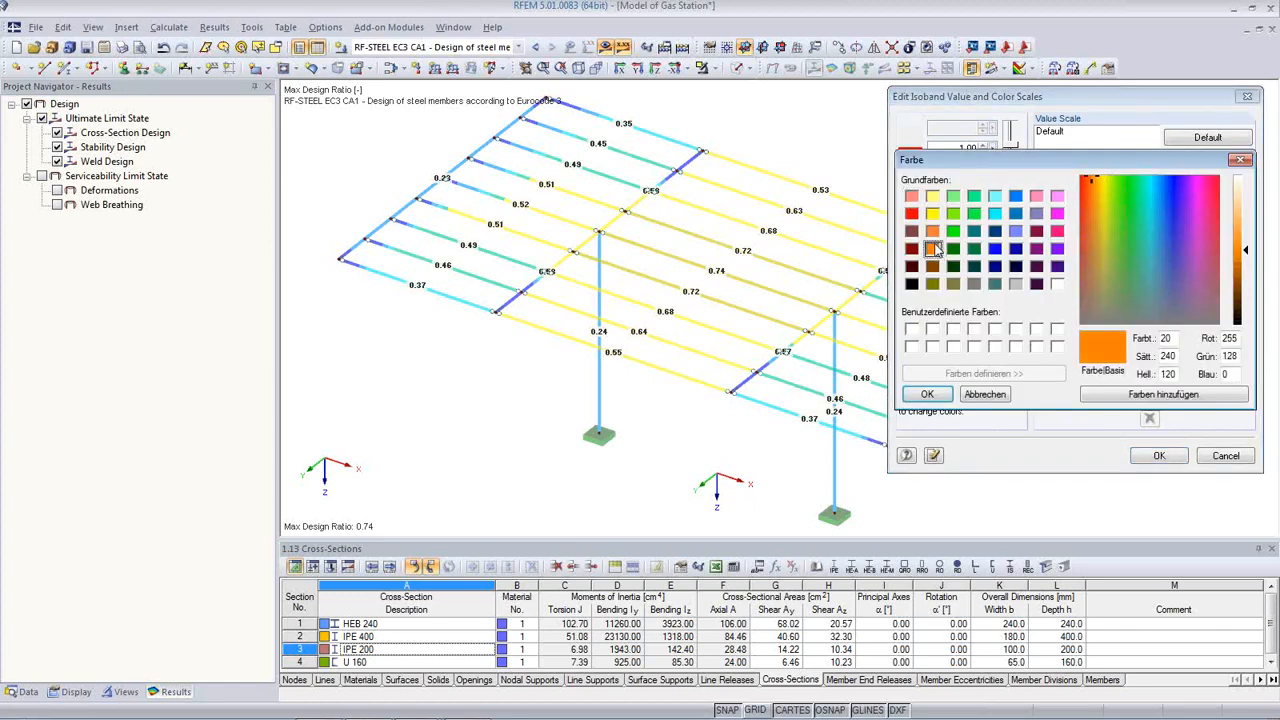
left_click(926, 395)
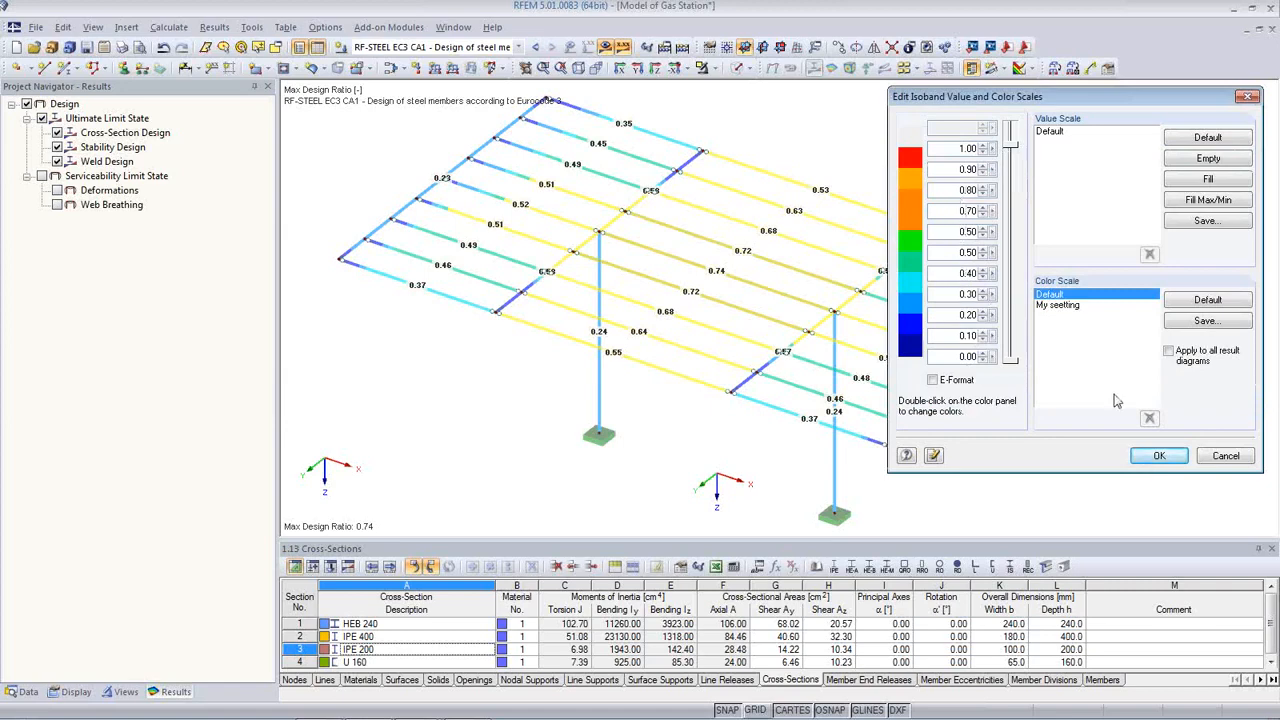
Save the modified color scale globally as "My colors" and apply it to the results
left_click(1159, 455)
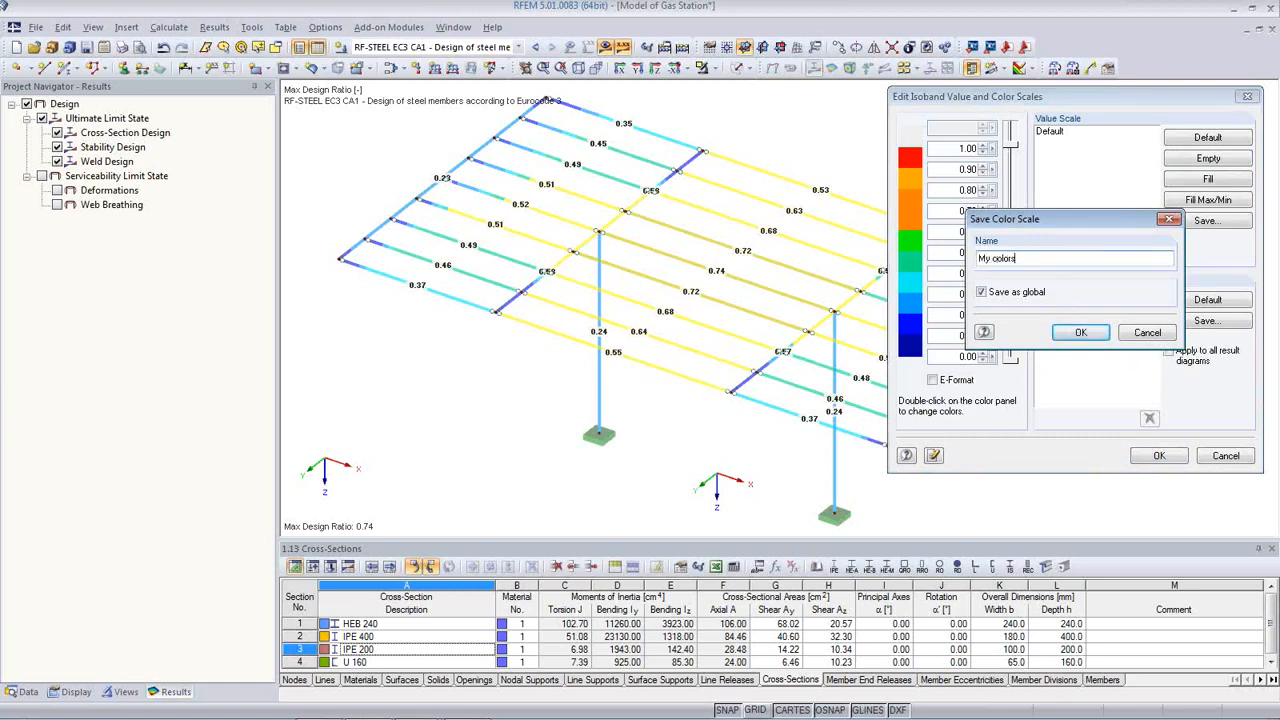
left_click(1080, 332)
left_click(1159, 455)
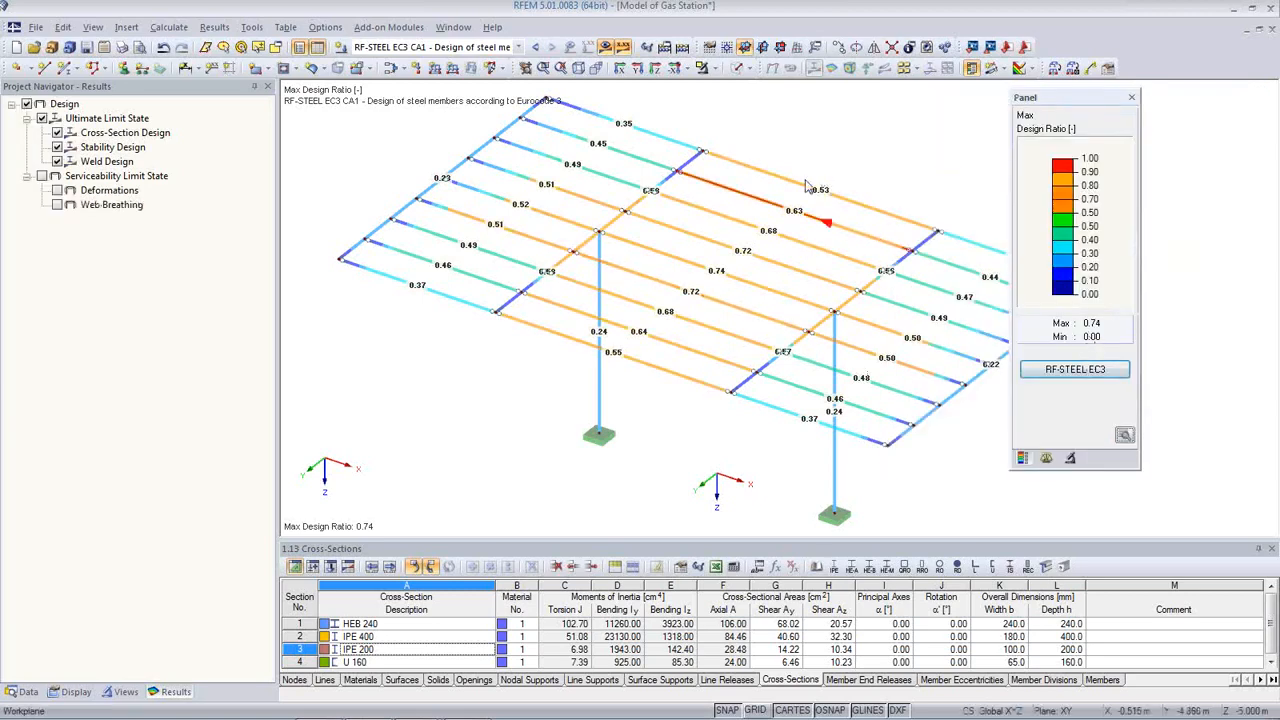
Add the overall design ratio graphic to printout report PR1 at full page width and 50% page height
mouse_move(671, 399)
middle_mouse_down()
mouse_move(634, 409)
mouse_move(651, 405)
middle_mouse_up()
scroll(653, 405, "down", 1)
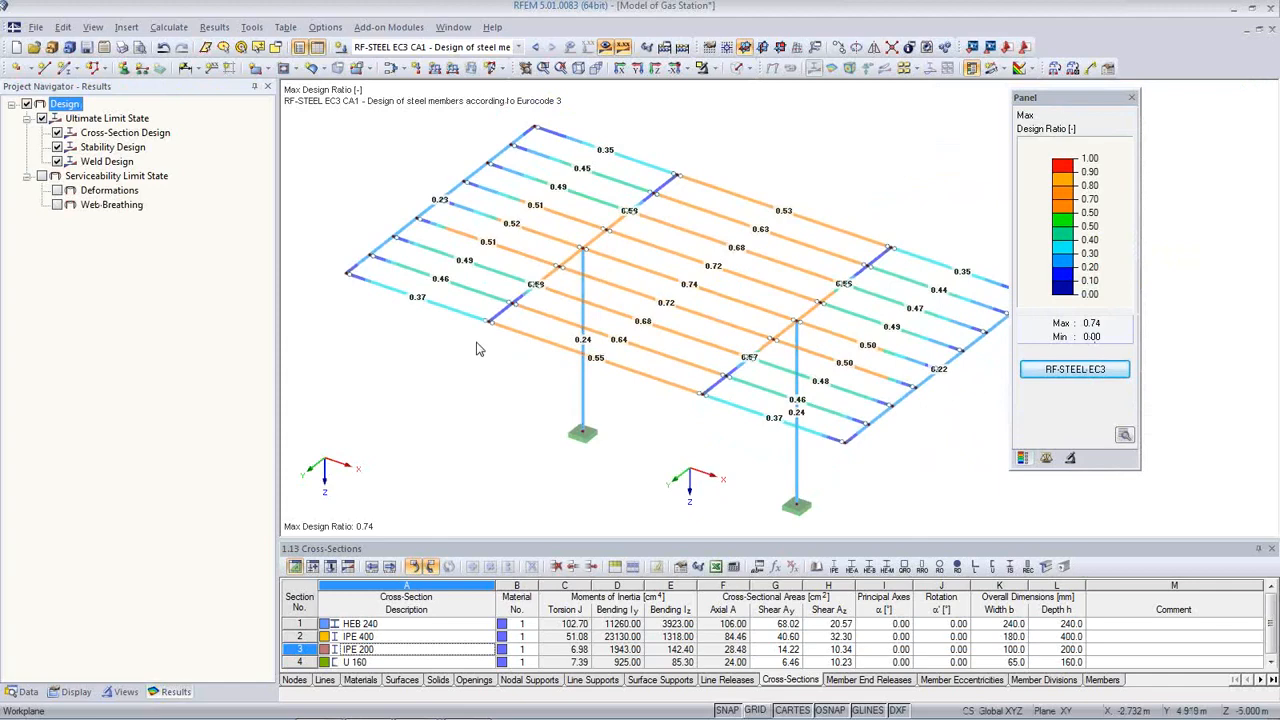
left_click(121, 47)
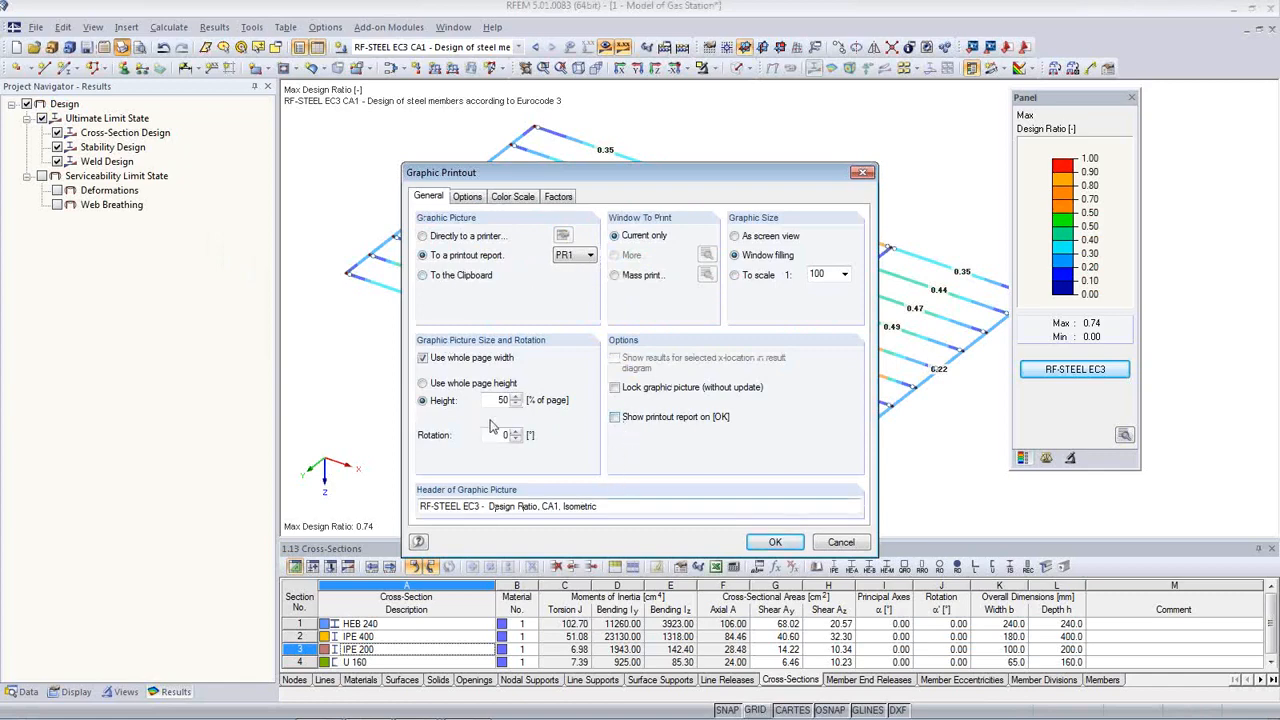
left_click(772, 542)
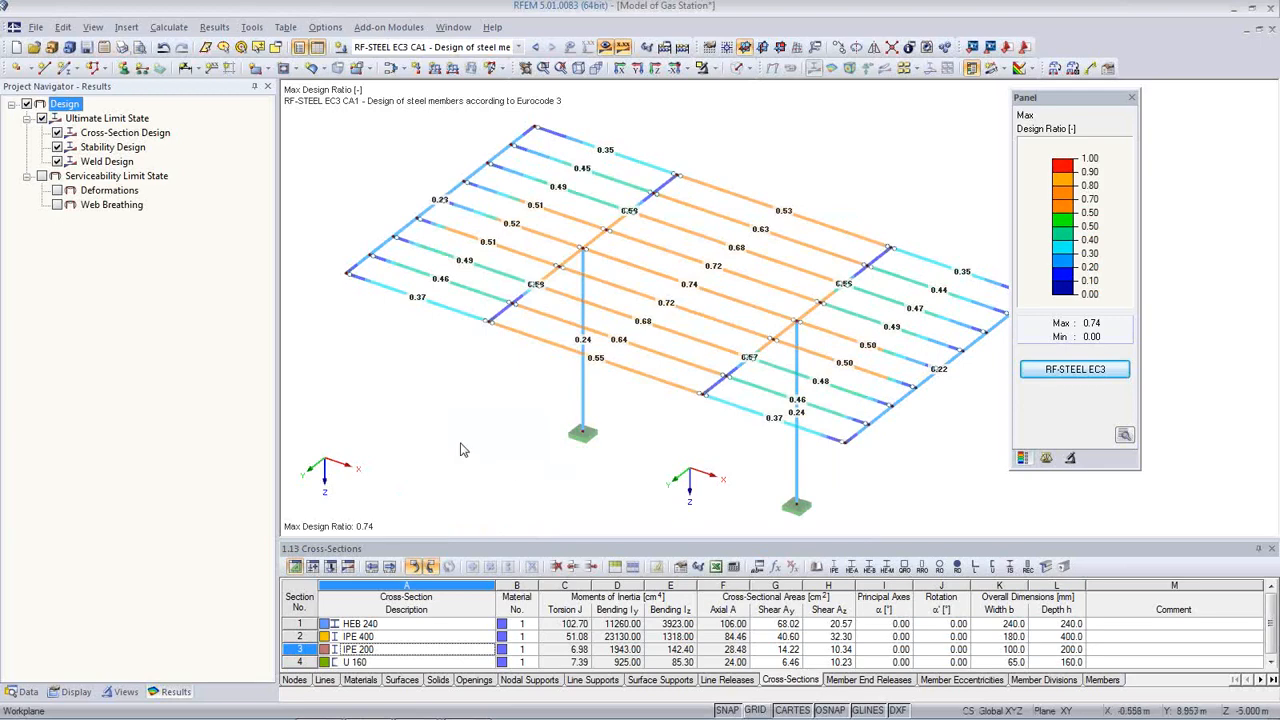
Show only the cross-section design ratios and add that graphic to the printout report
left_click(57, 147)
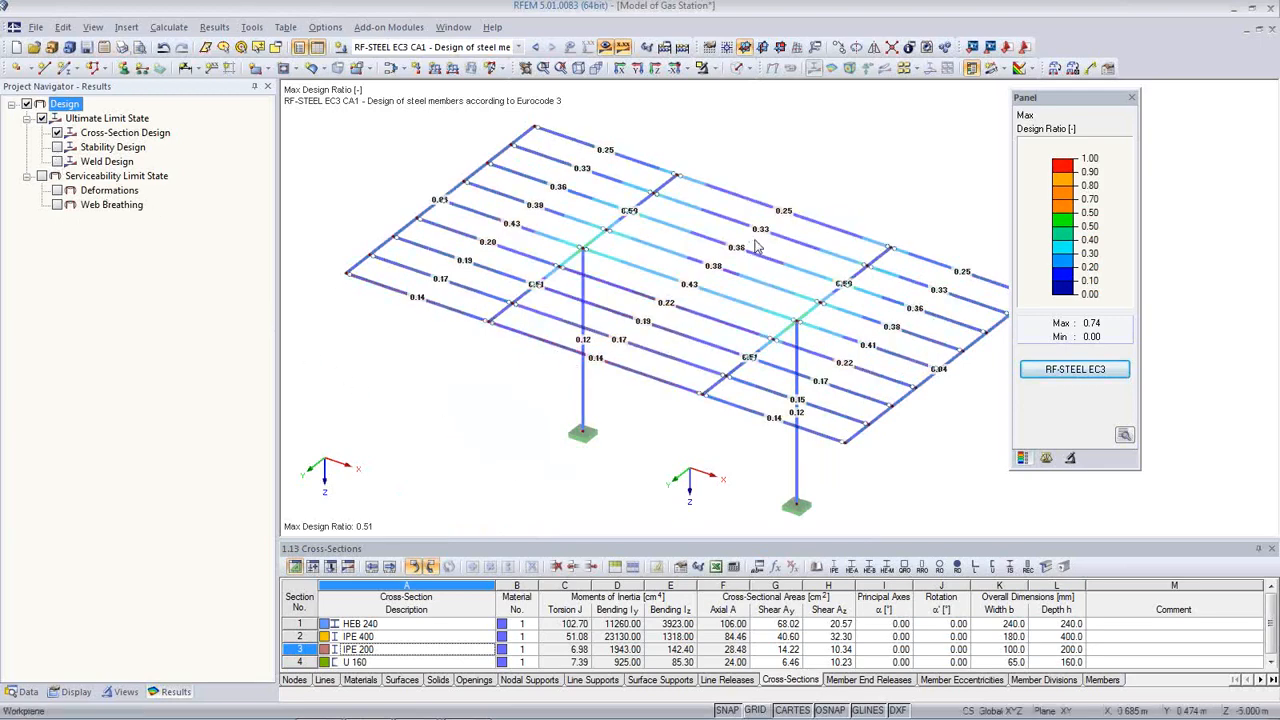
left_click(122, 49)
left_click(772, 541)
Show only the stability design ratios and add that graphic to the printout report
left_click(57, 147)
left_click(57, 132)
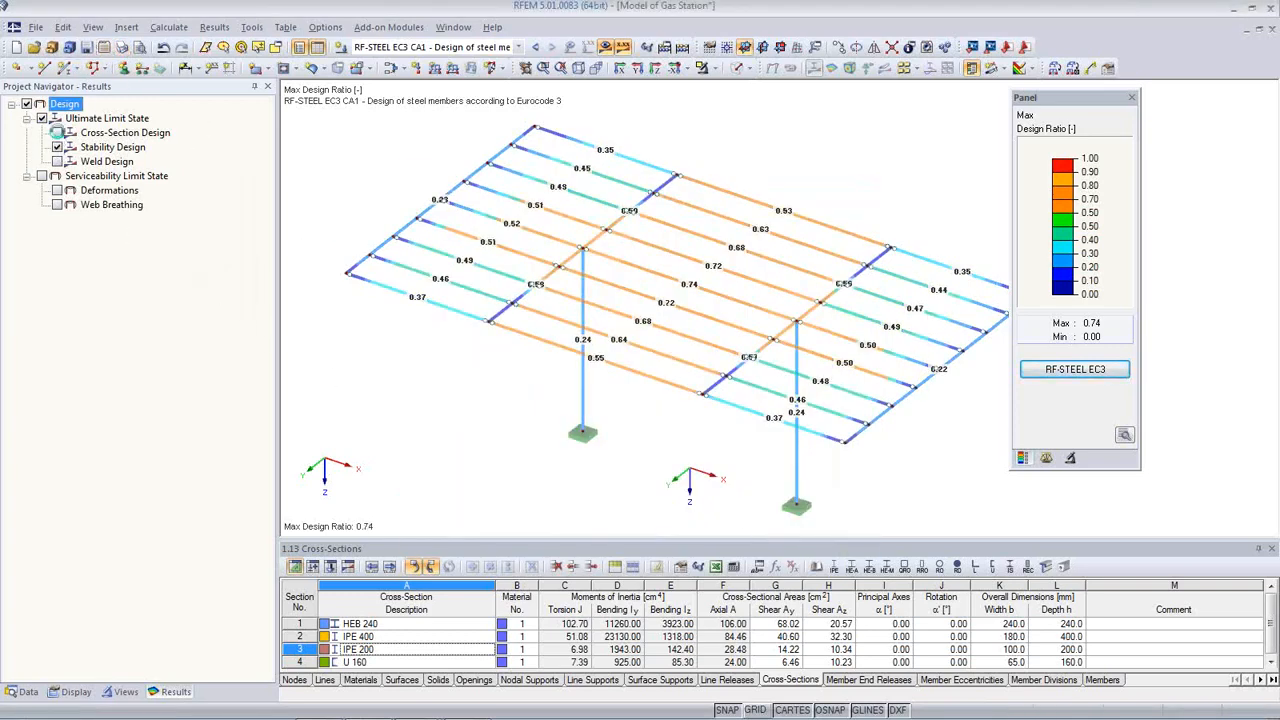
left_click(122, 48)
left_click(774, 542)
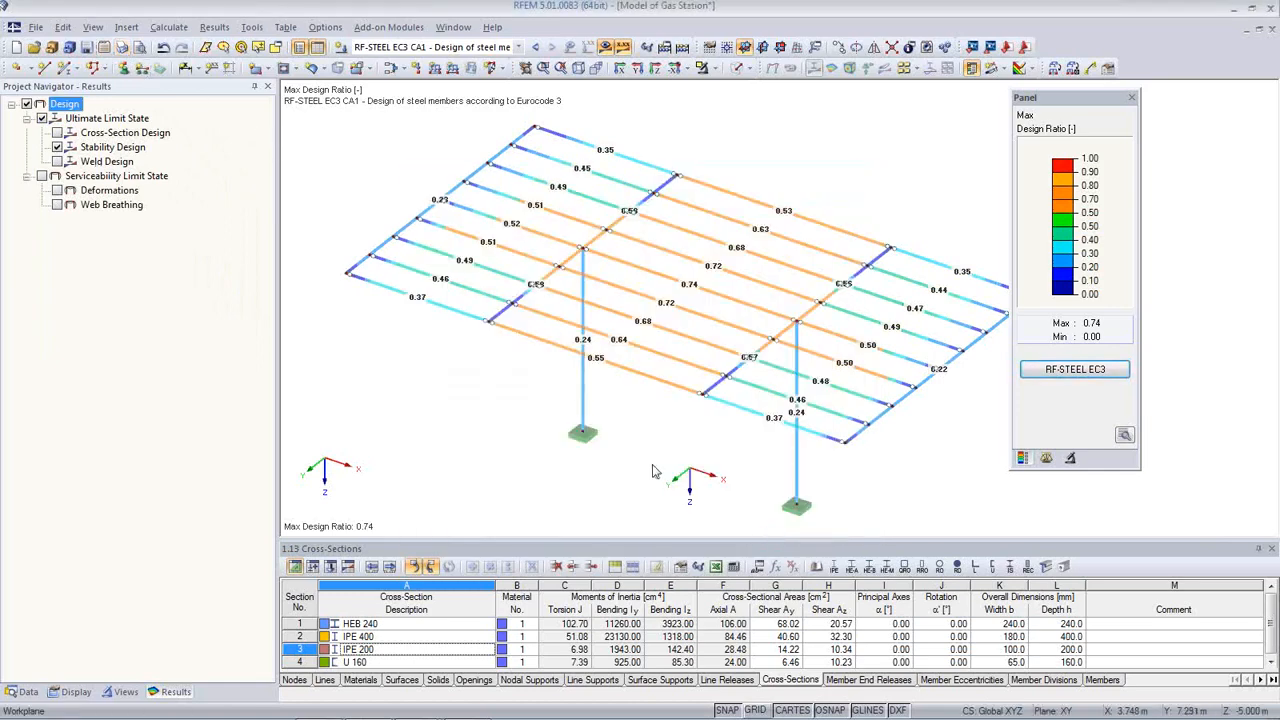
Show only the serviceability deformation ratios and add that graphic to the printout report
left_click(58, 190)
left_click(58, 147)
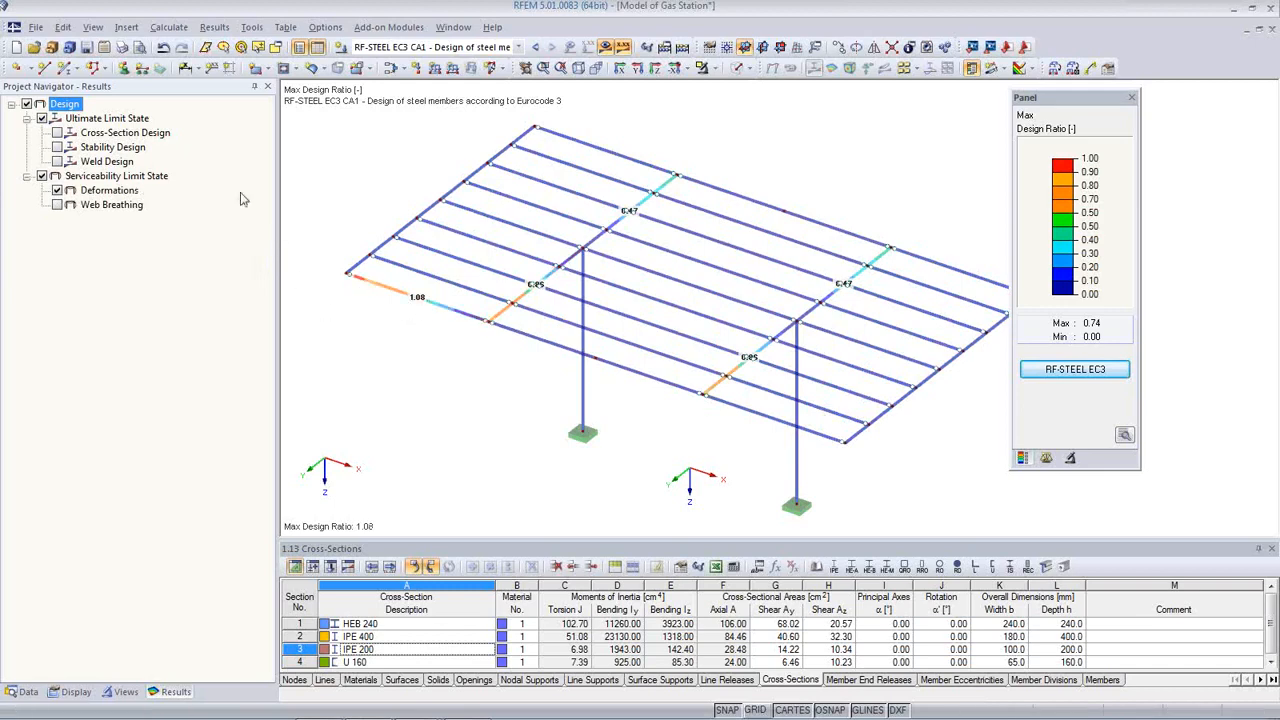
left_click(123, 48)
left_click(773, 541)
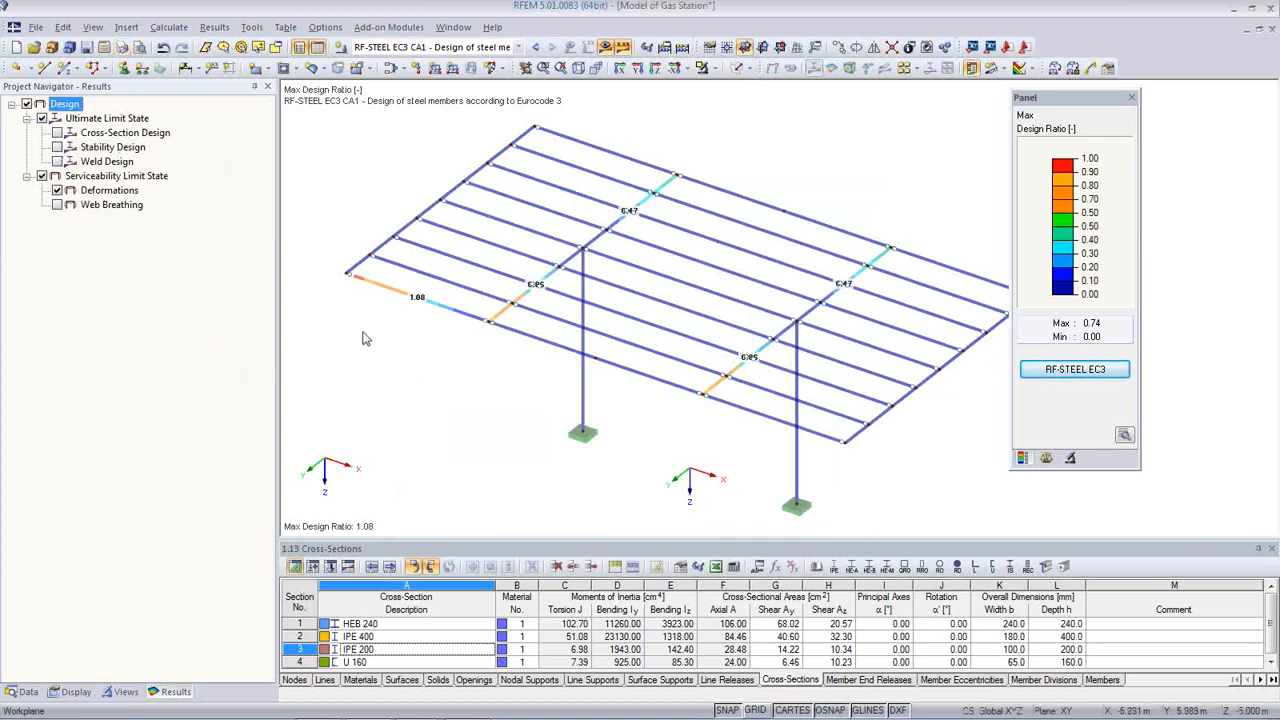
Set the display of member results to two-colored diagrams
scroll(666, 430, "down", 3)
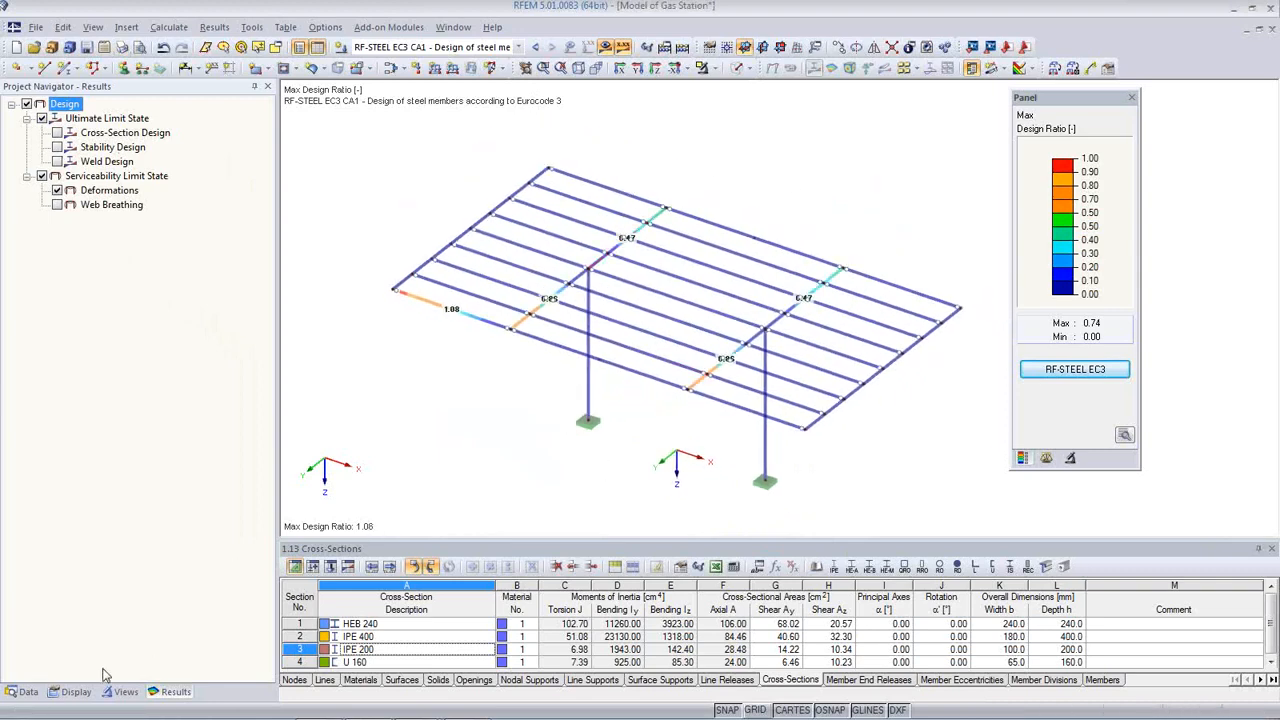
left_click(74, 691)
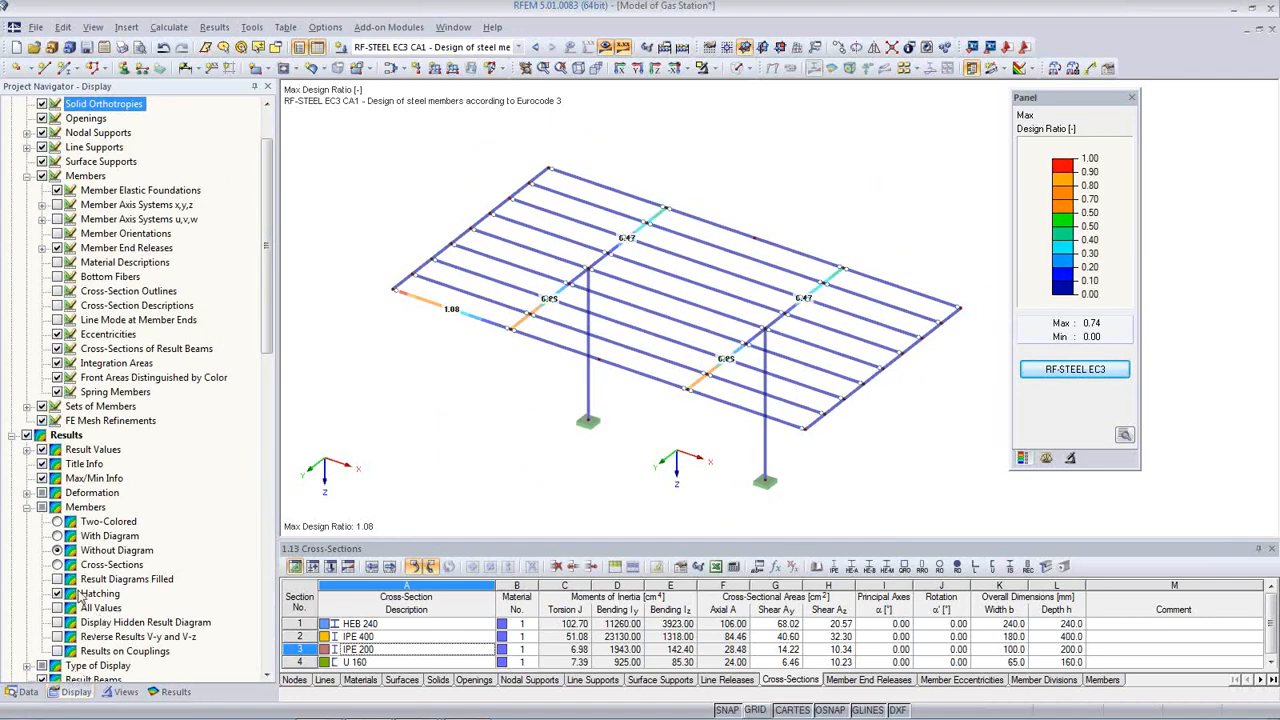
left_click(57, 521)
middle_click_drag(594, 314, 636, 290)
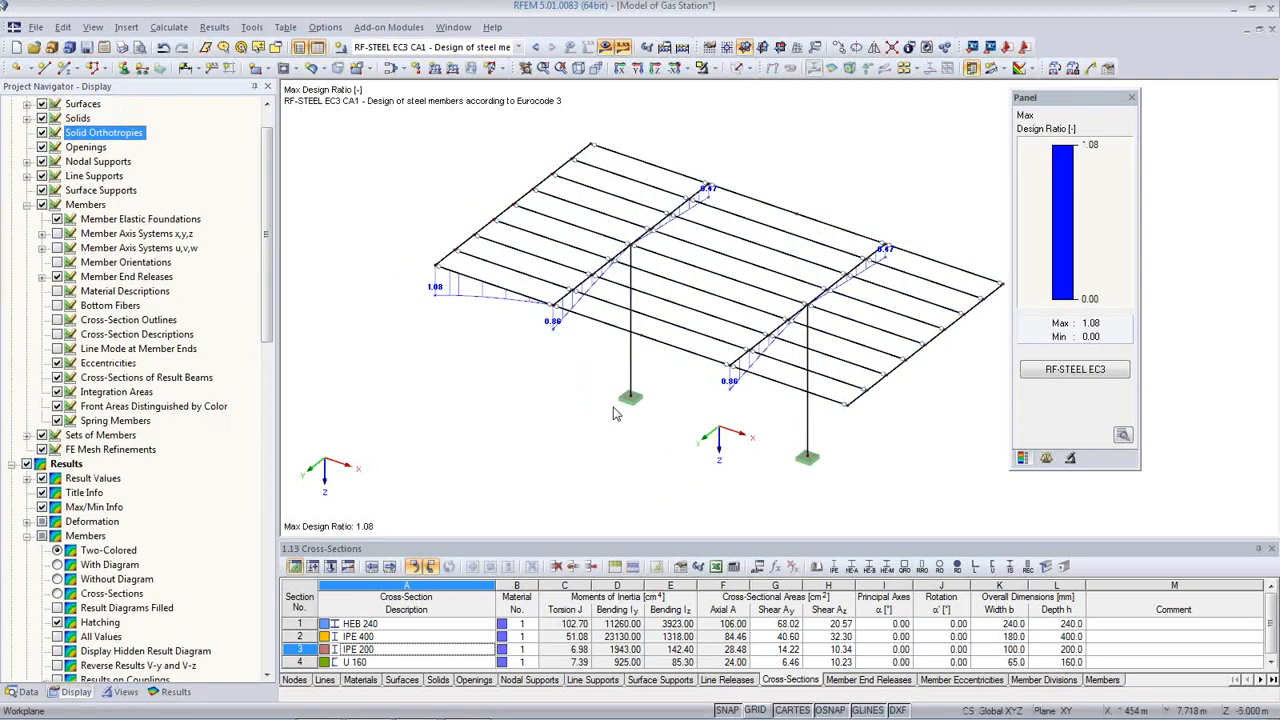
Display the internal moments My on the members for load combination CO9
left_click(518, 47)
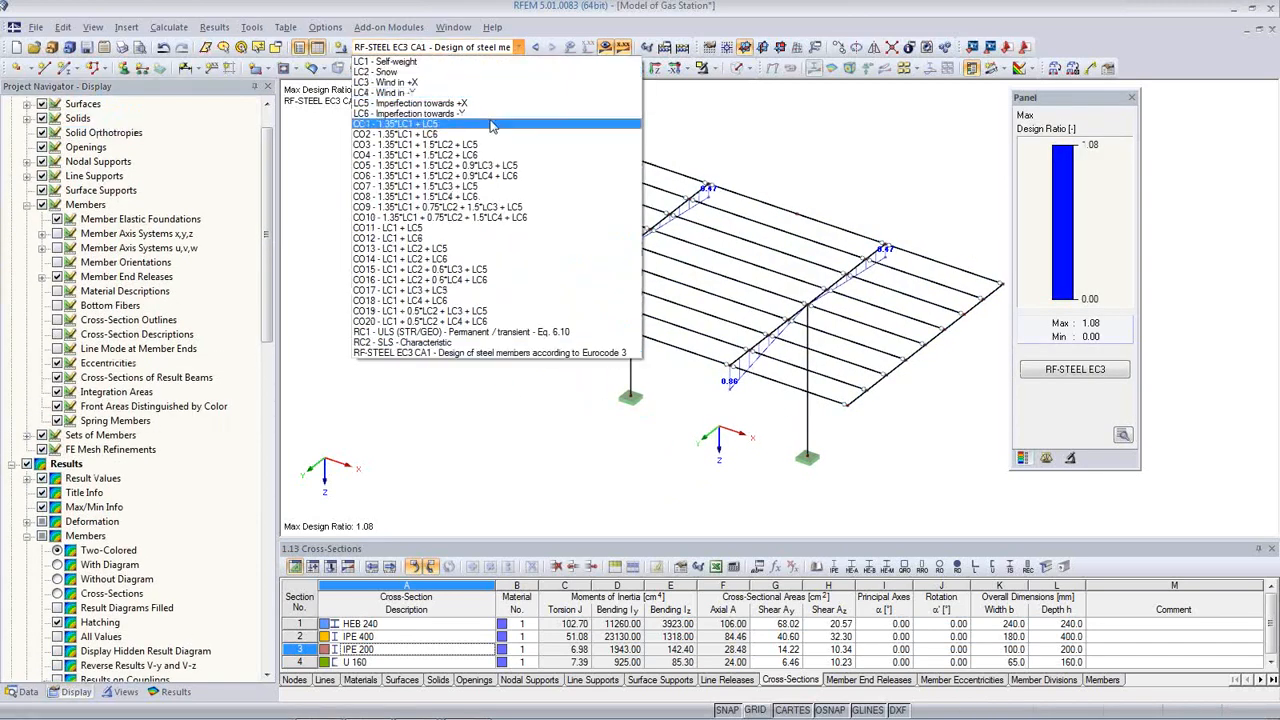
left_click(470, 208)
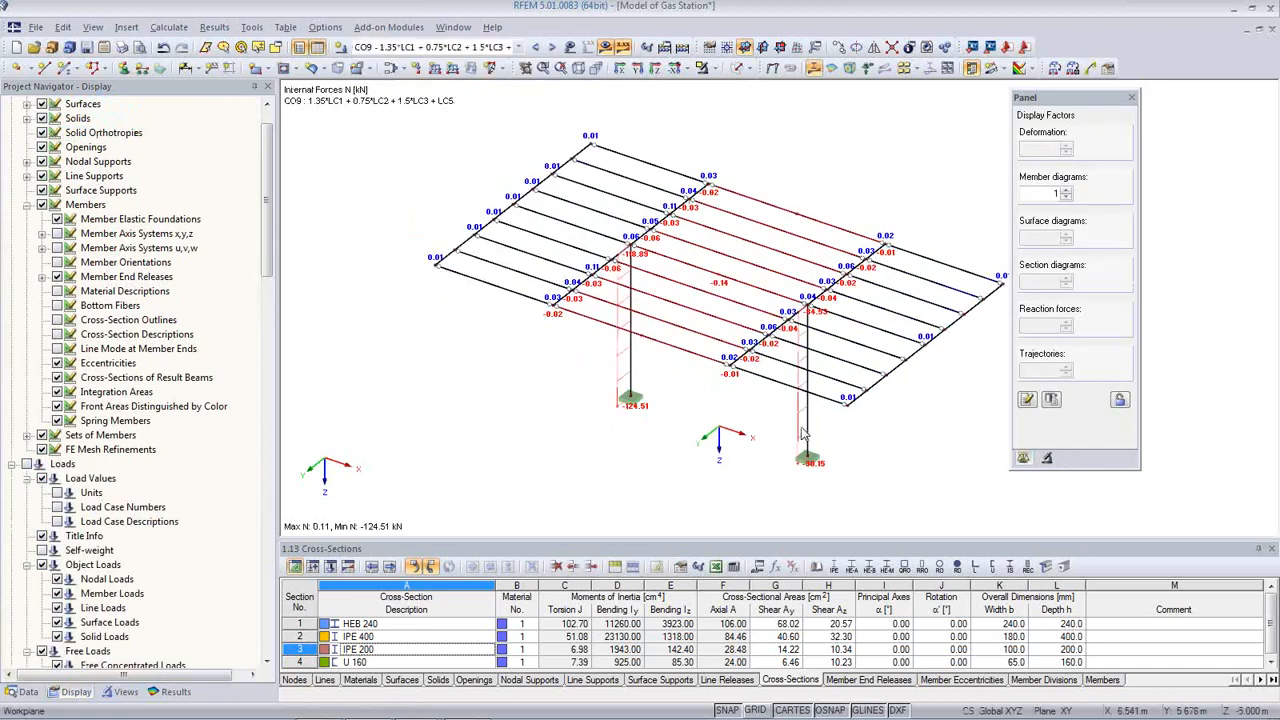
left_click(174, 691)
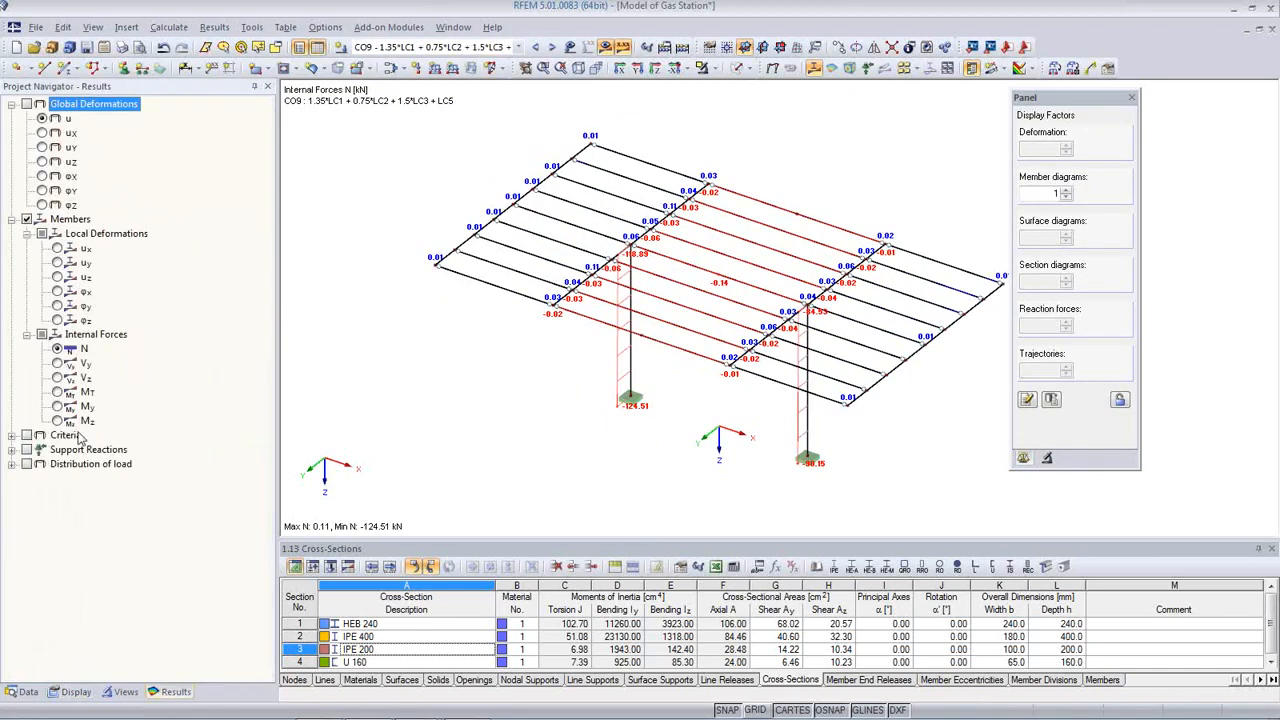
left_click(58, 407)
middle_click_drag(640, 380, 567, 370, "ctrl")
middle_click_drag(828, 362, 1043, 298, "ctrl")
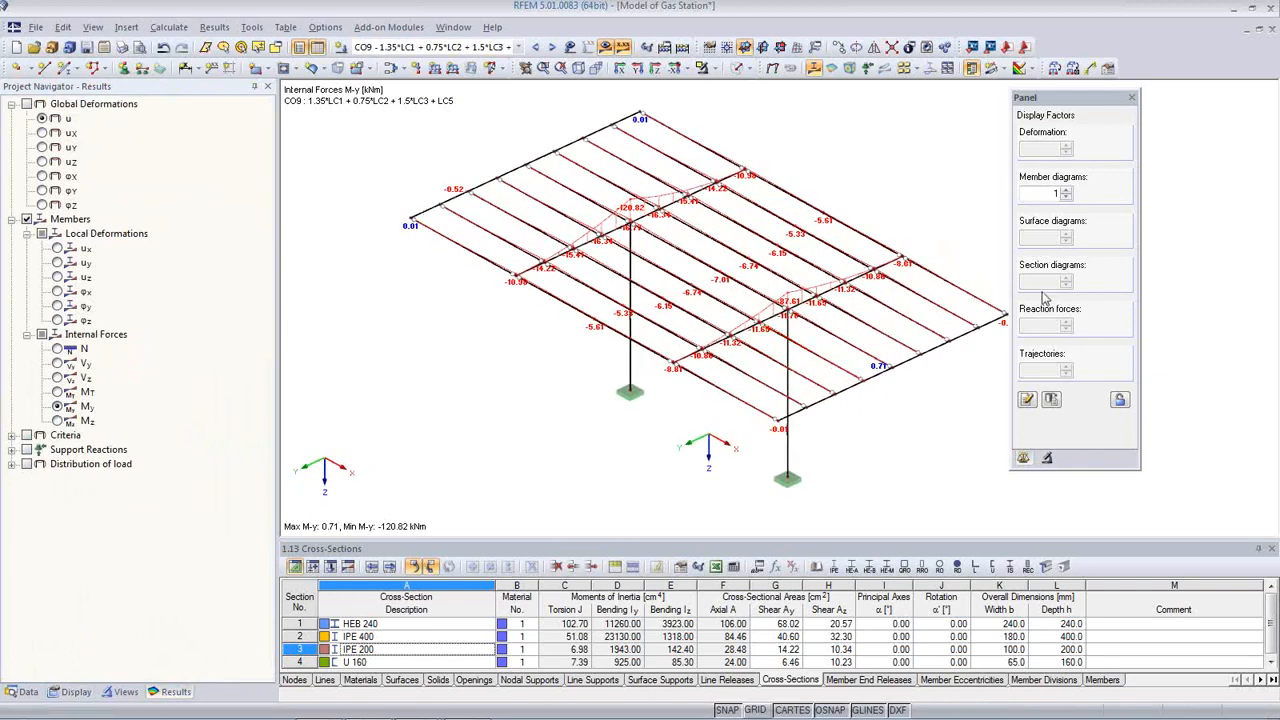
Set the display factor of the member diagrams to 1.5
left_click(1066, 193)
middle_click_drag(866, 334, 889, 383, "ctrl")
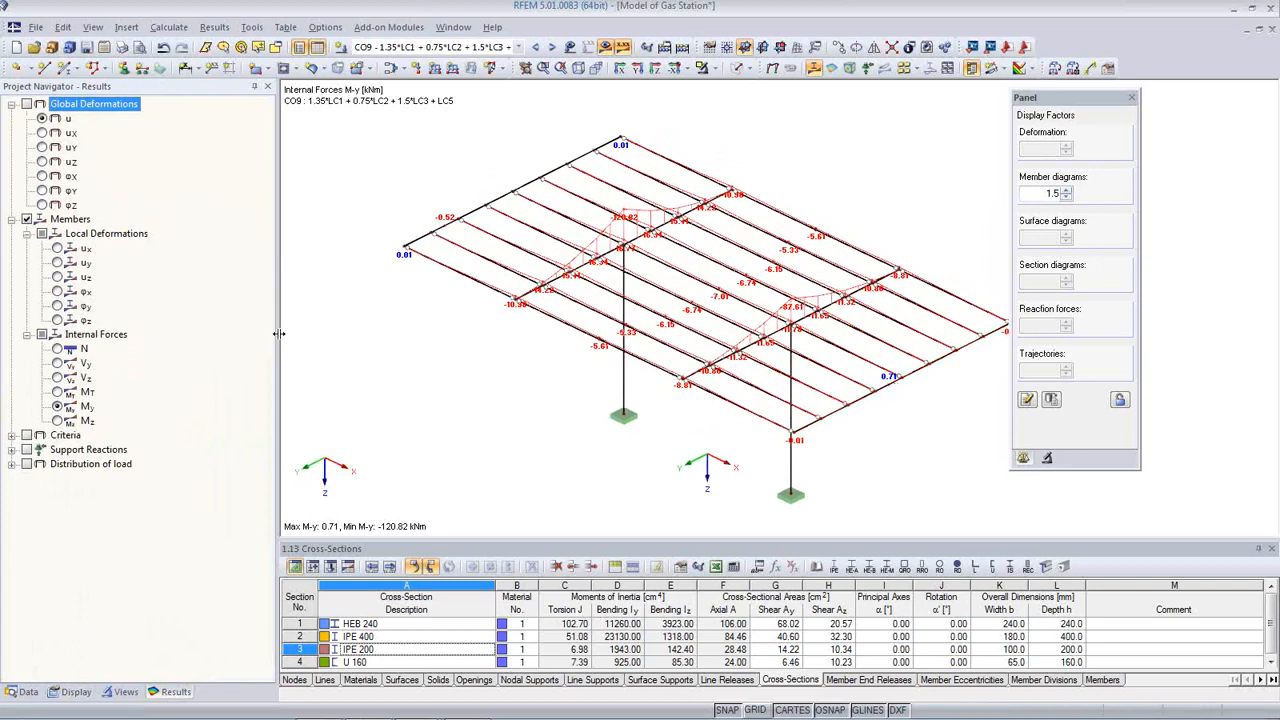
left_click(123, 48)
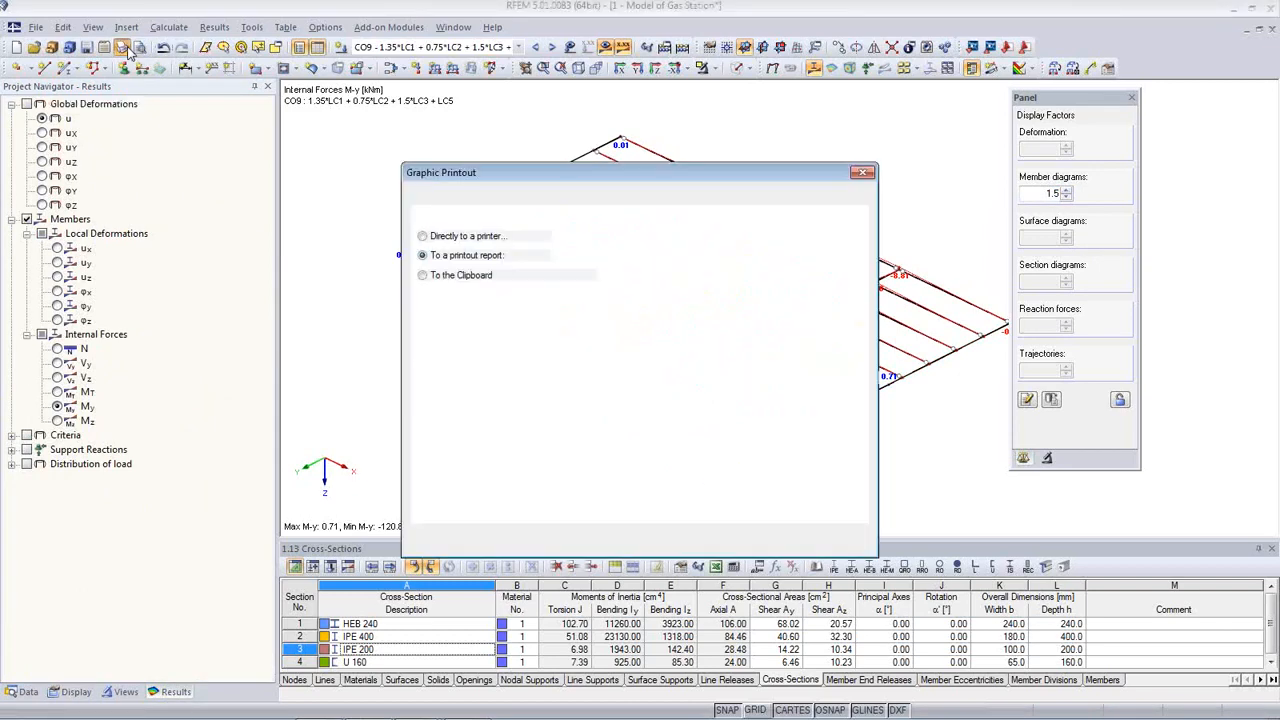
left_click(828, 545)
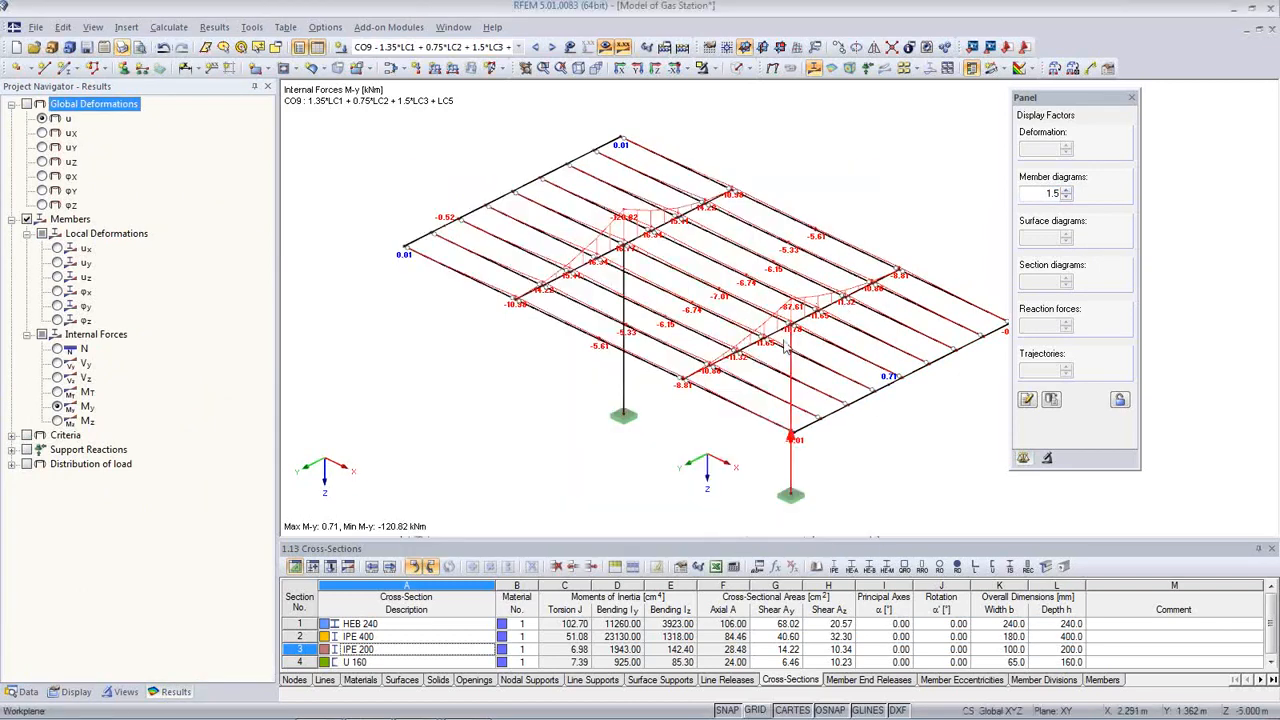
Limit the visible members to the HEB 240, IPE 400 and U 160 cross-sections
left_click(110, 692)
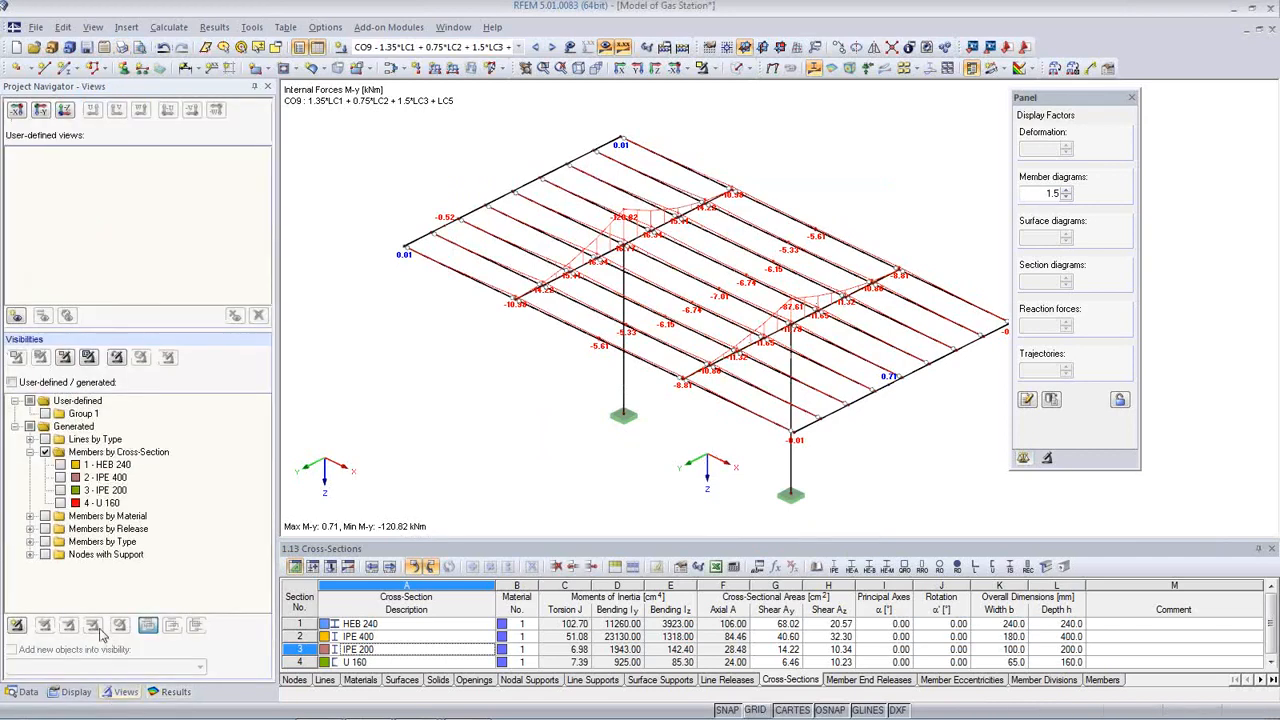
left_click(60, 477)
left_click(60, 465)
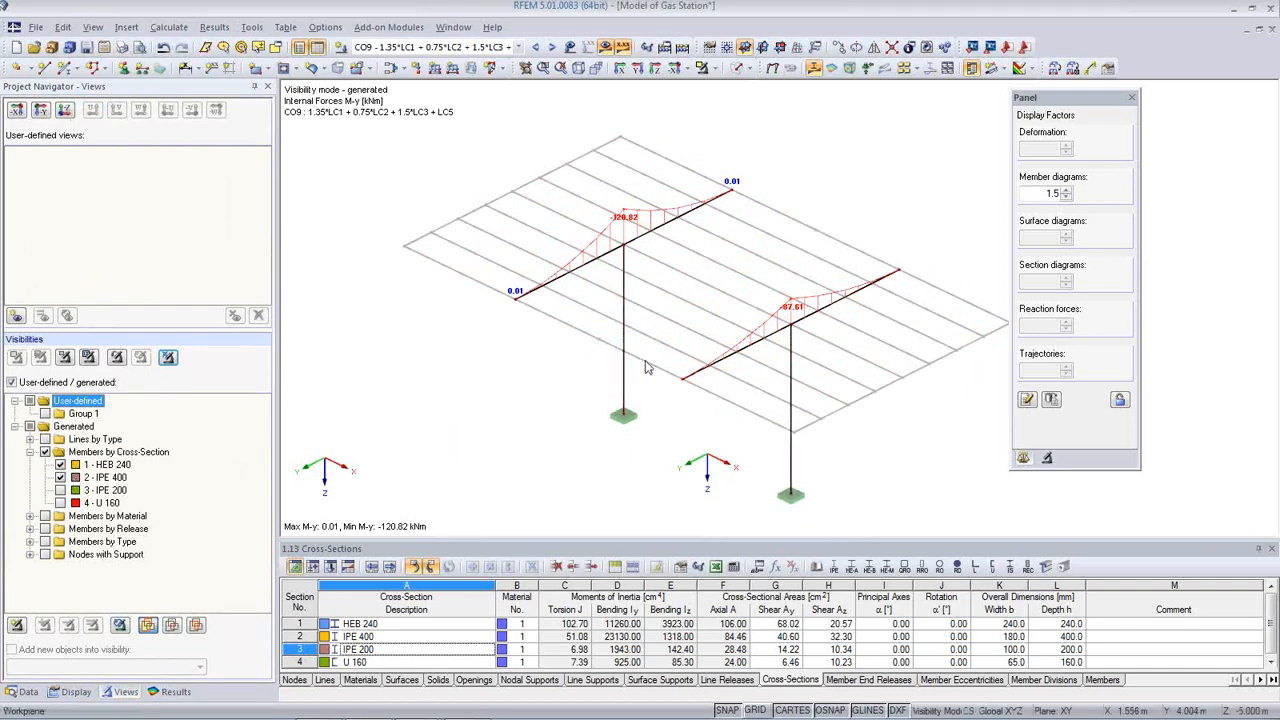
left_click(60, 503)
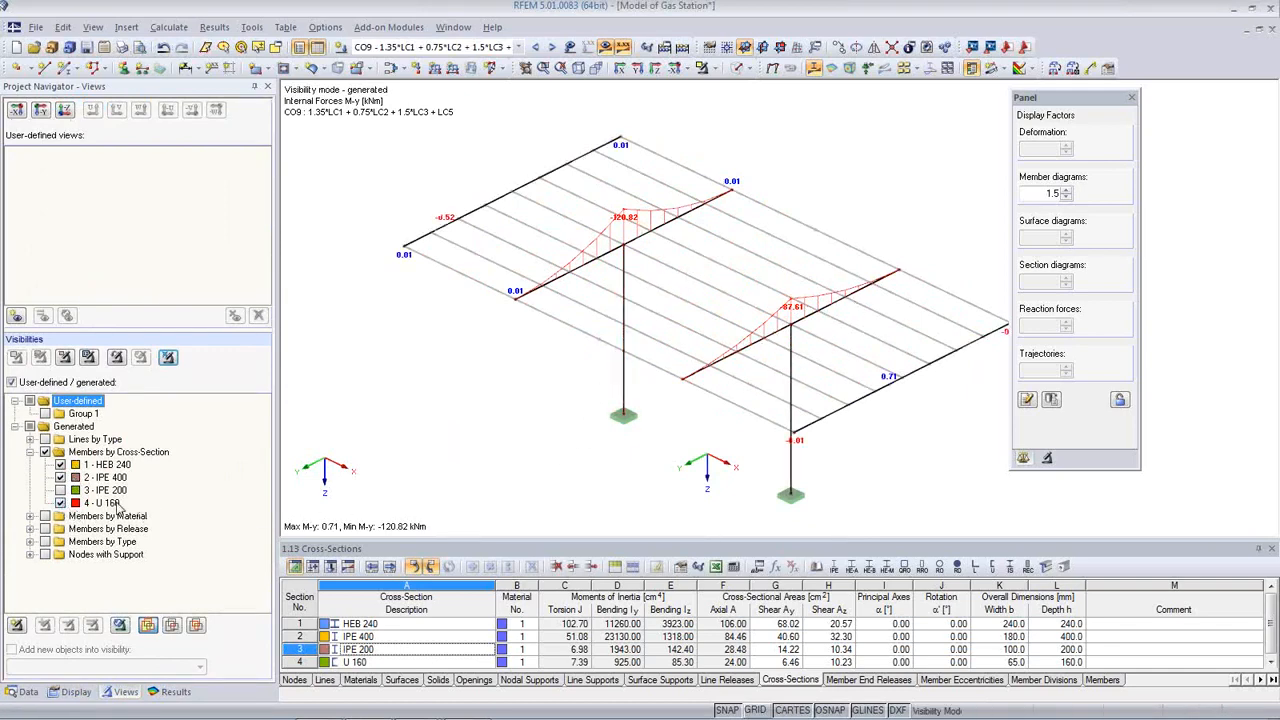
Set up a mass print of result graphics to printout report PR1 for result combination RC1, keeping the actual view
middle_click_drag(716, 432, 767, 448)
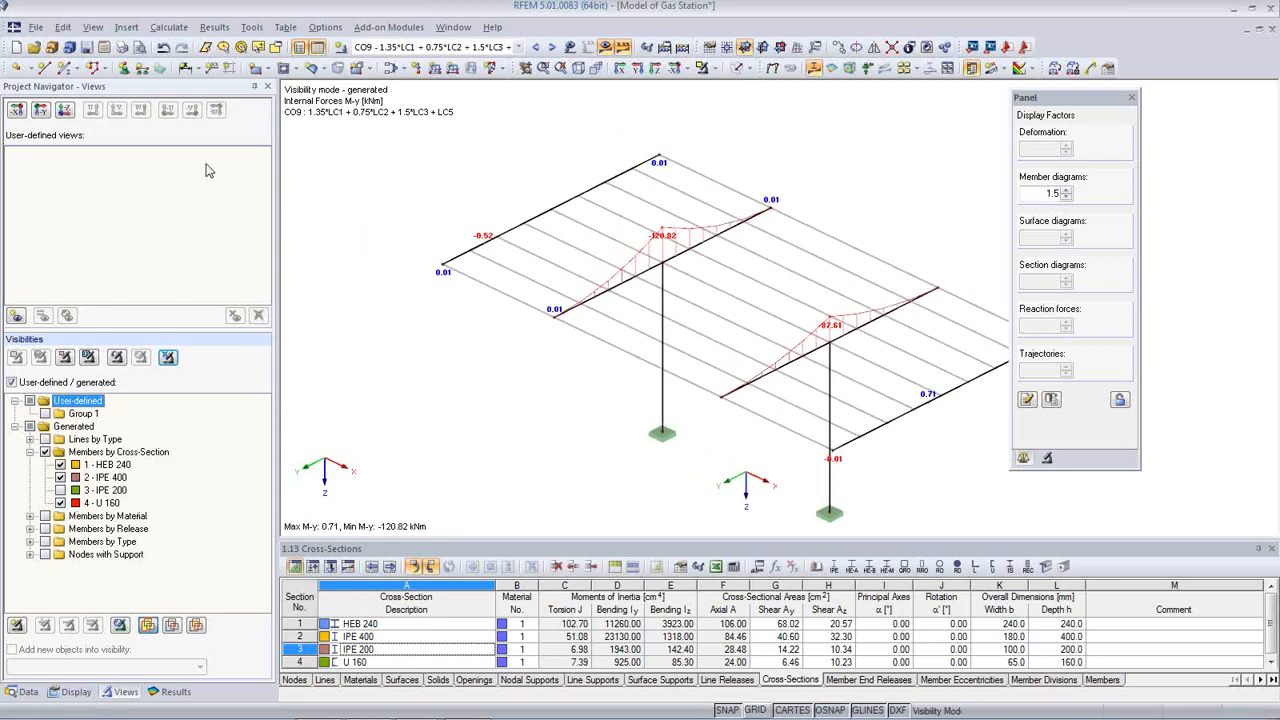
left_click(121, 47)
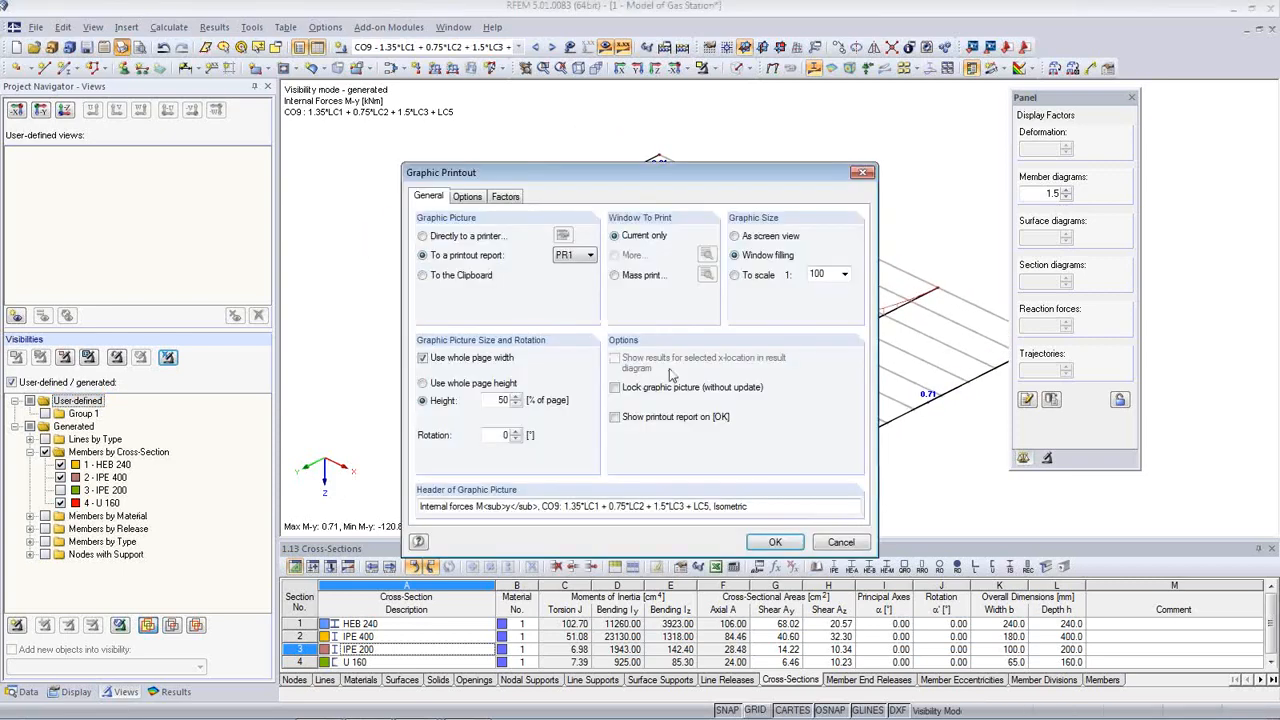
left_click(616, 276)
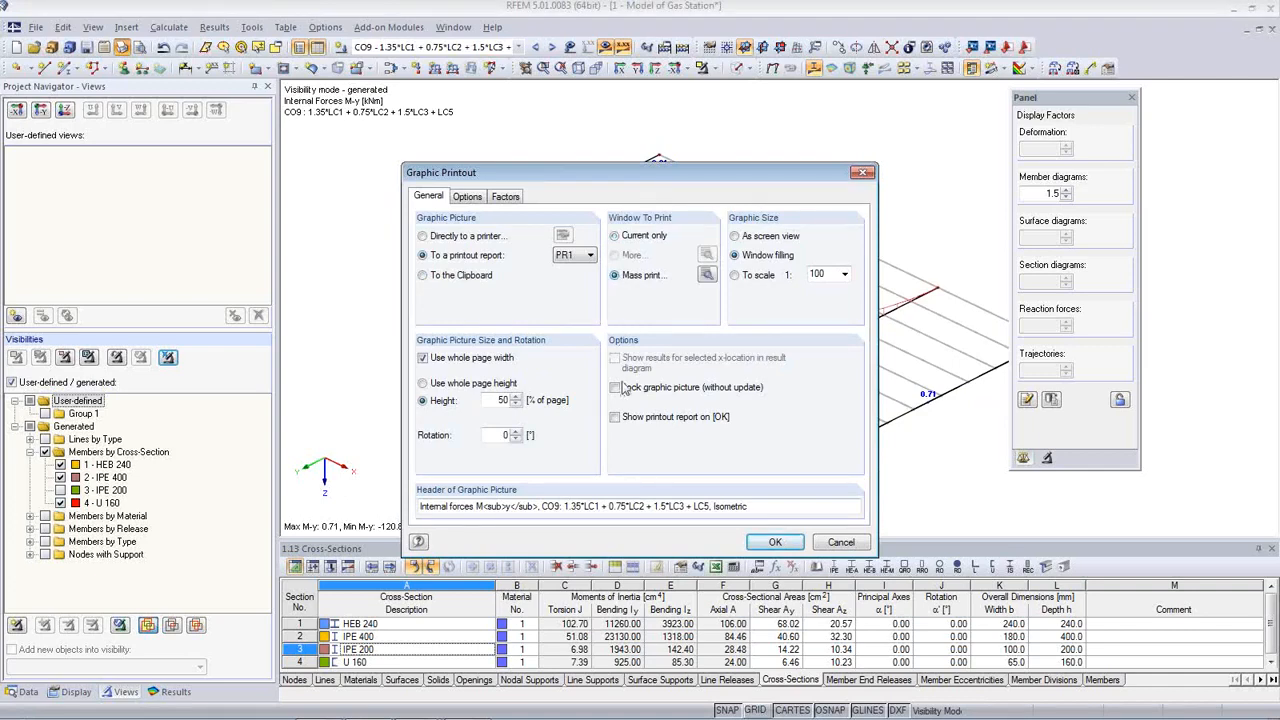
left_click(707, 274)
left_click(490, 176)
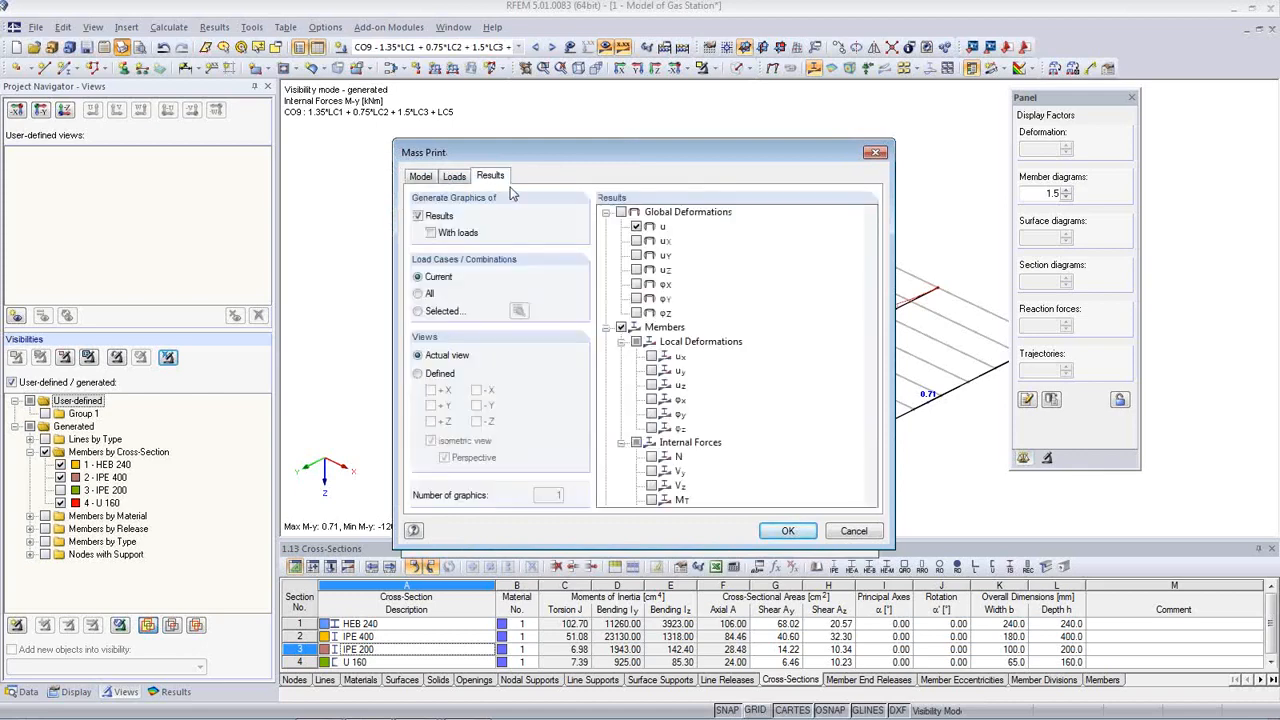
left_click(418, 311)
left_click(518, 311)
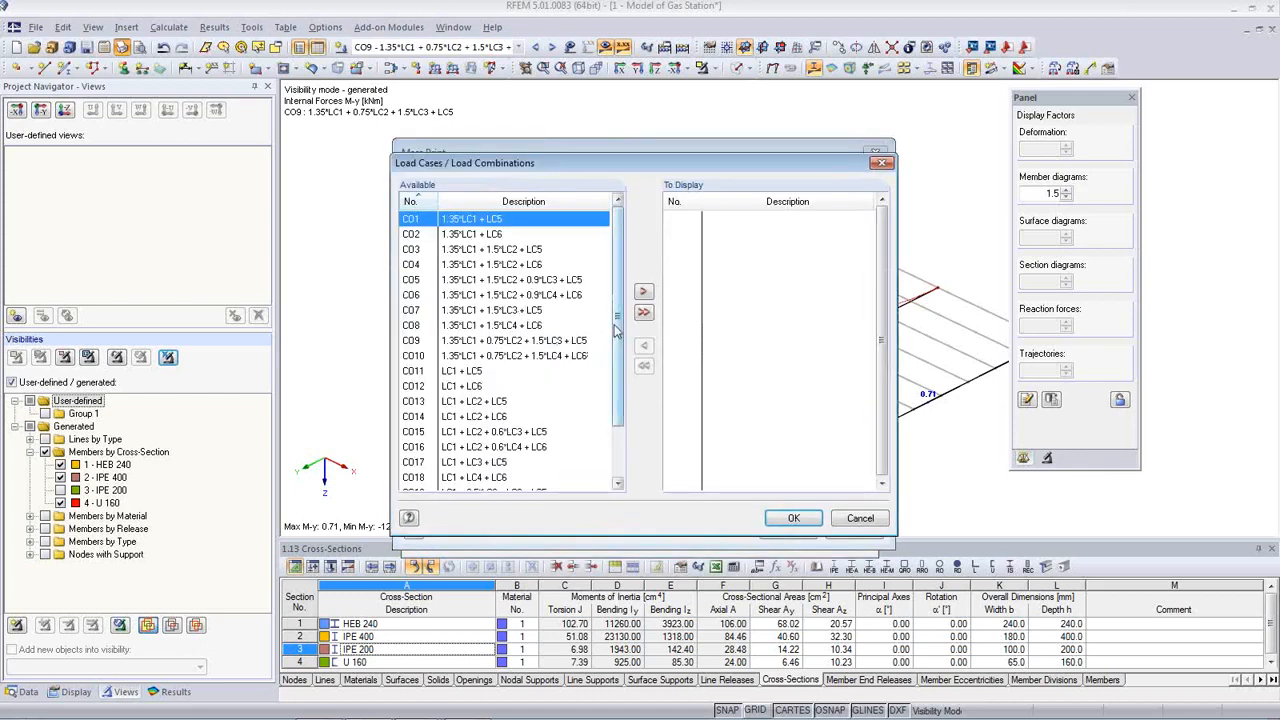
left_click_drag(617, 330, 622, 407)
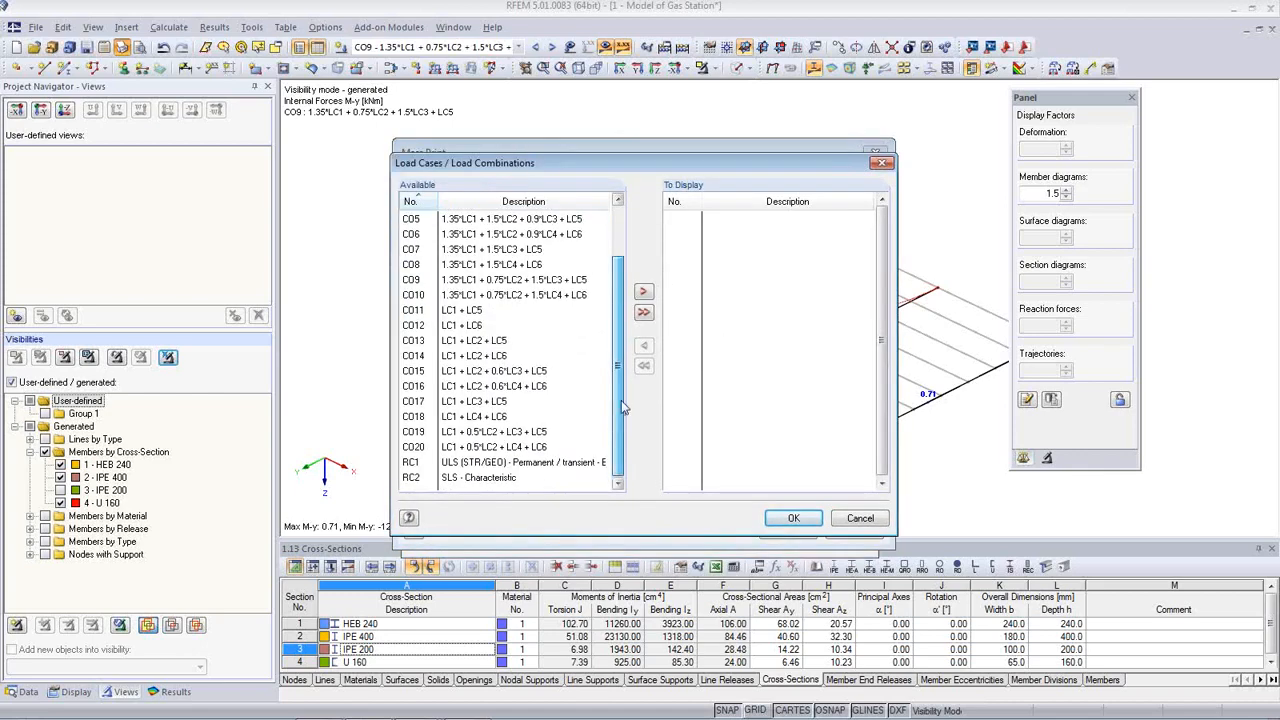
double_click(511, 465)
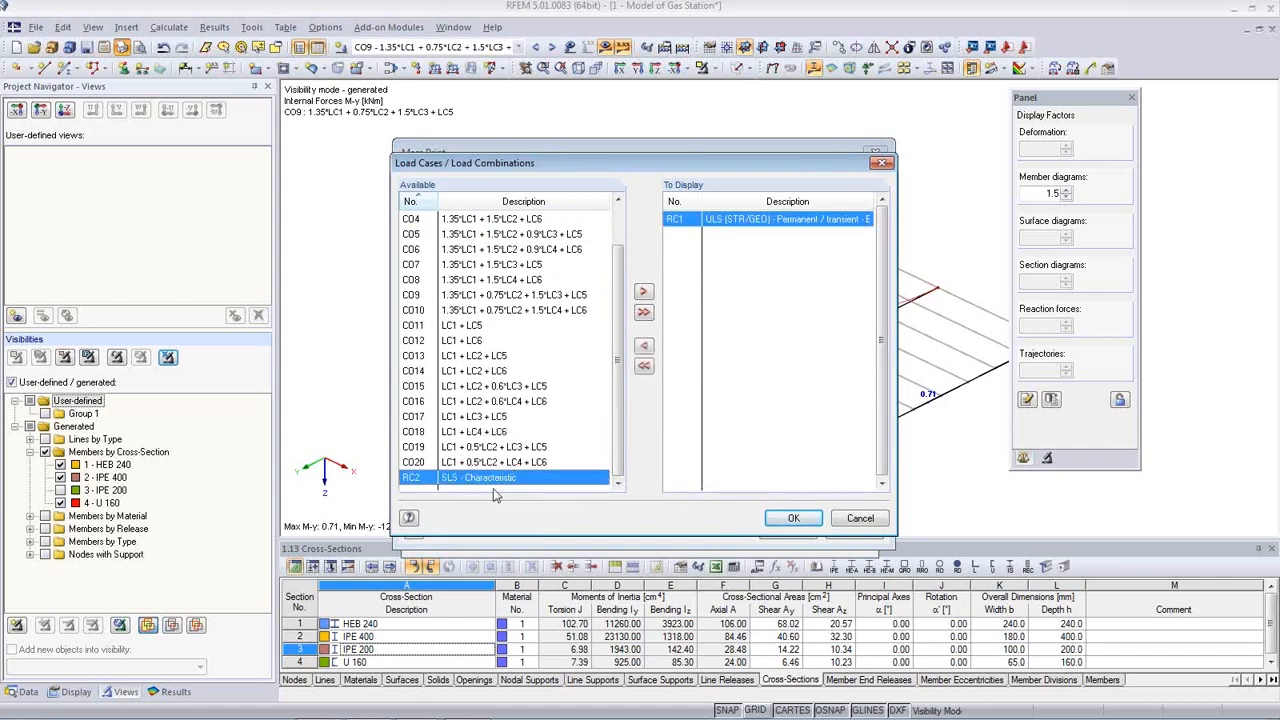
left_click(790, 528)
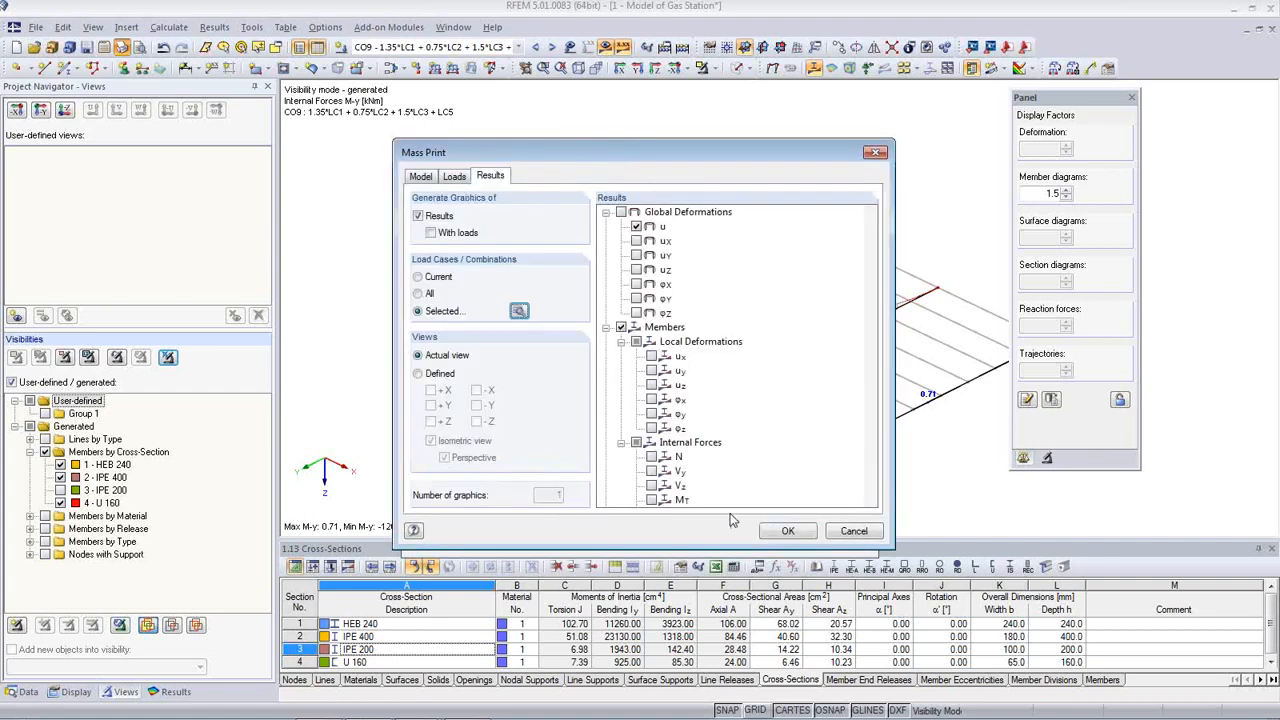
Include all member internal forces, N to Mz, in the mass print and add the HEB 240, IPE 400 and U 160 graphics to the report
scroll(667, 478, "down", 1)
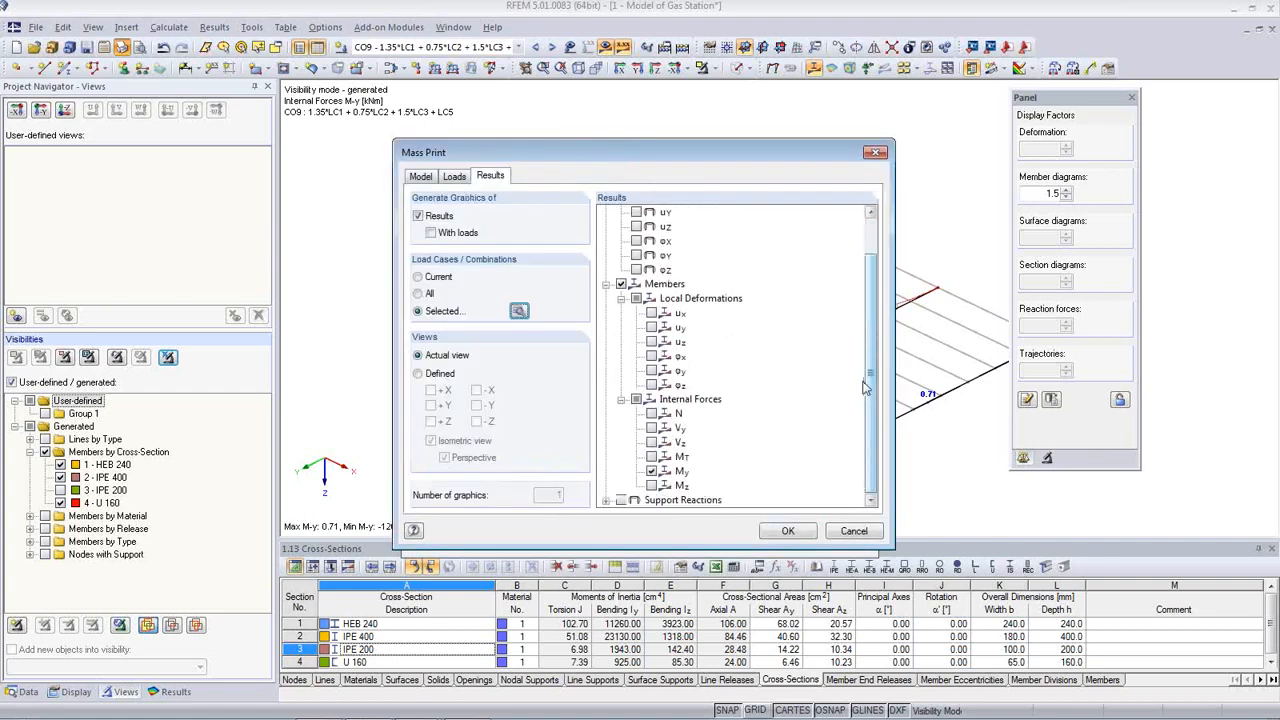
left_click(652, 485)
left_click(652, 456)
left_click(652, 442)
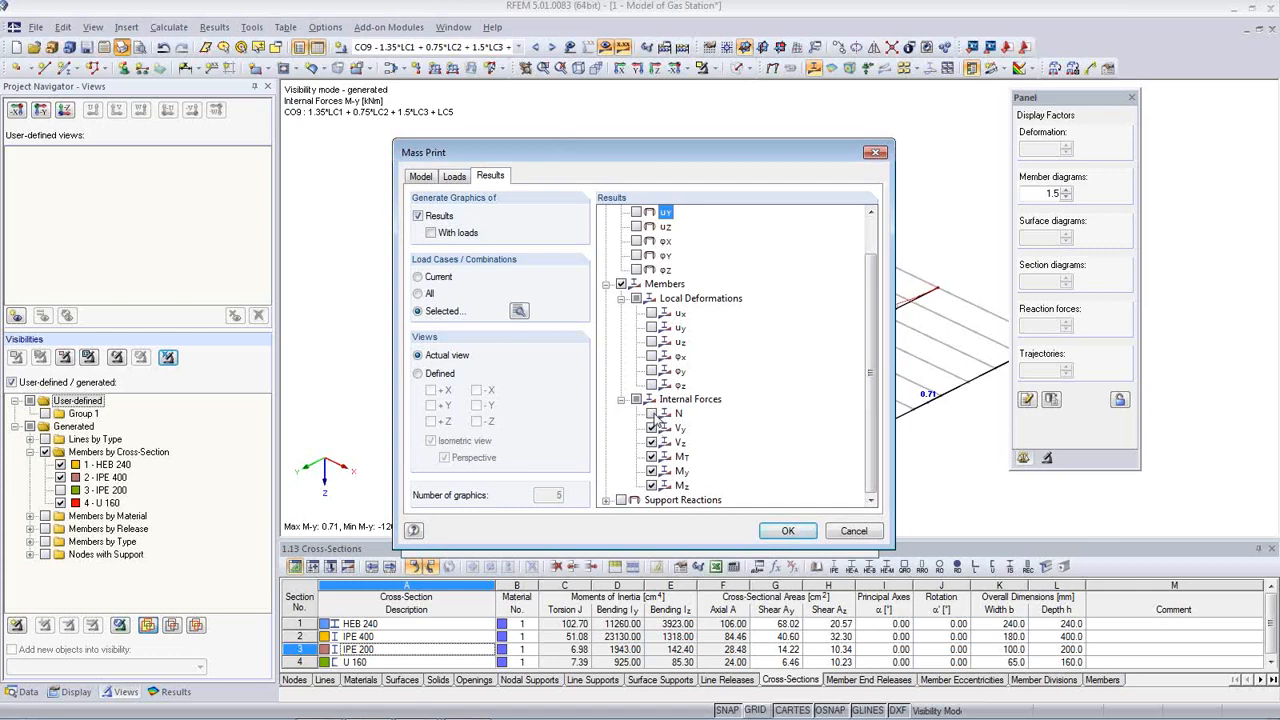
left_click(788, 532)
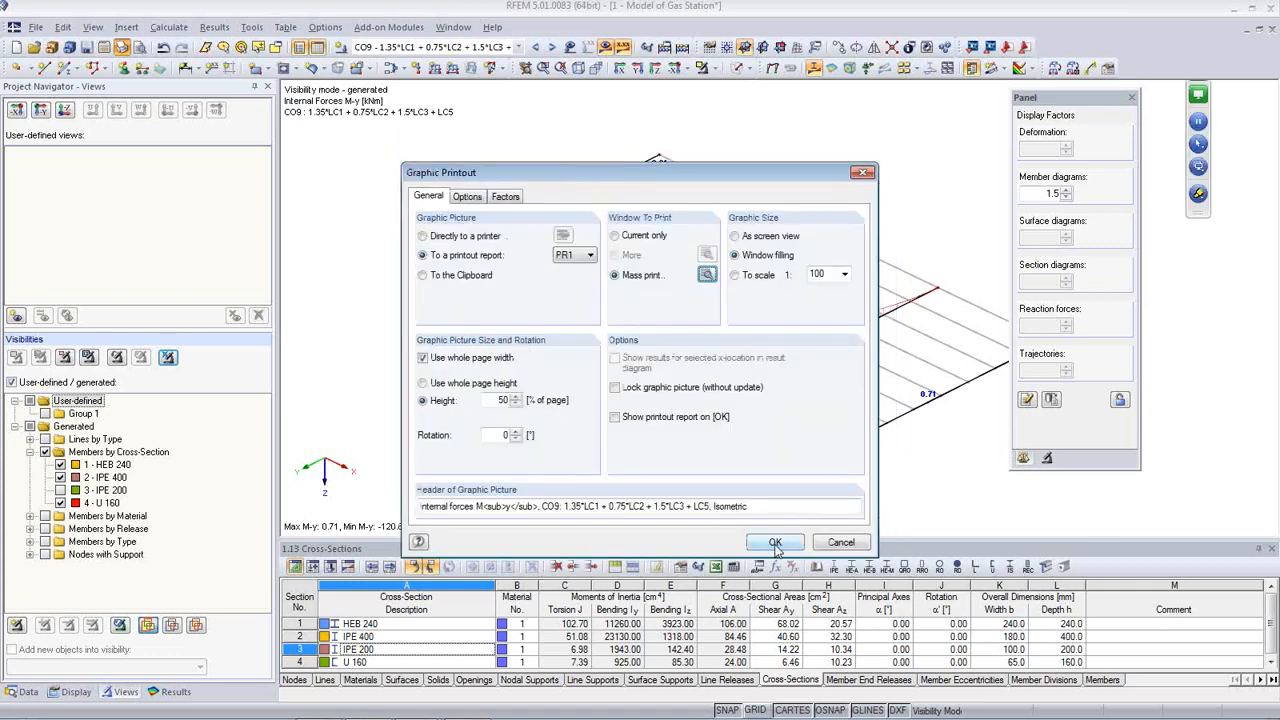
left_click(775, 543)
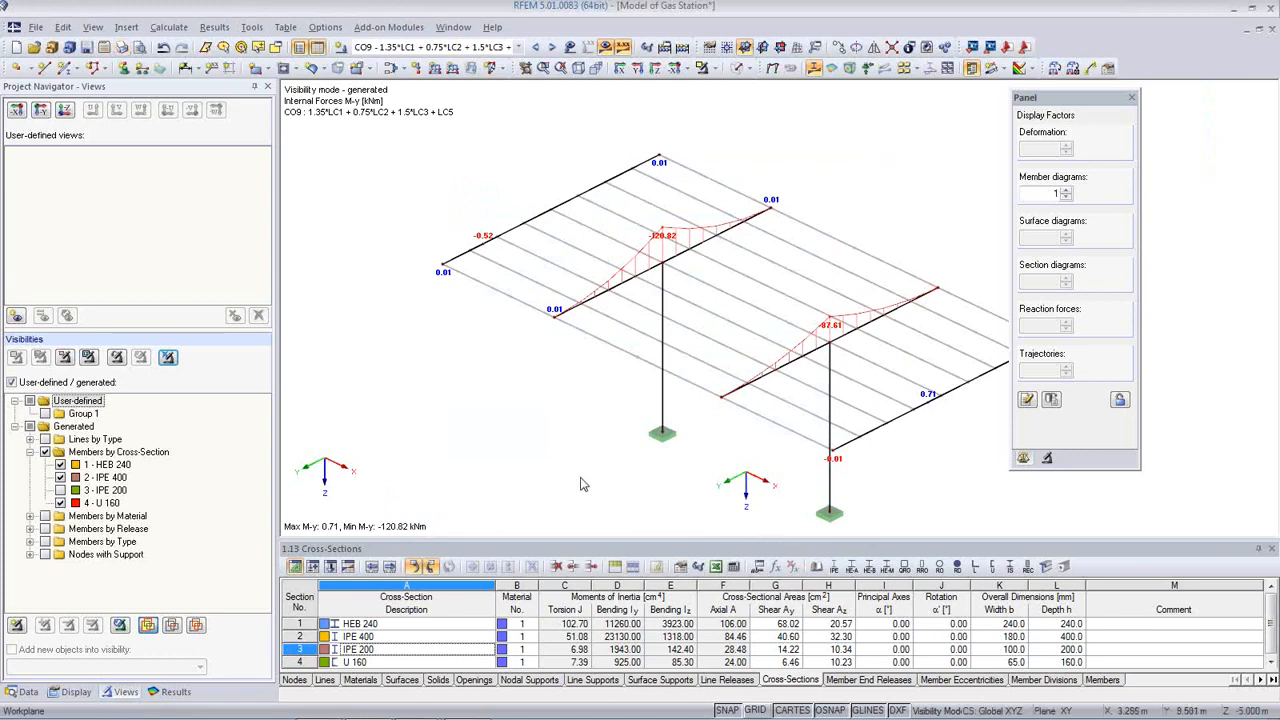
Limit the visible members to the IPE 200 cross-section and set the member diagram display factor to 1.25
left_click(61, 491)
left_click(60, 491)
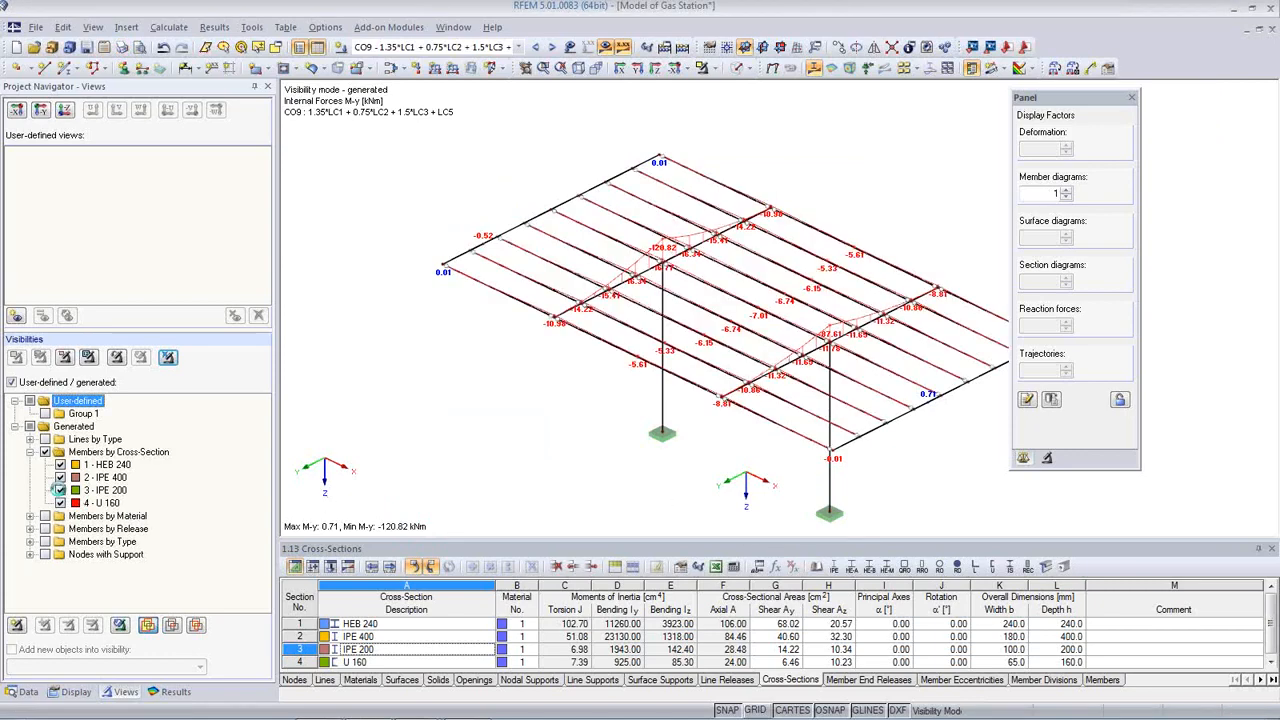
left_click(60, 503)
left_click(60, 465)
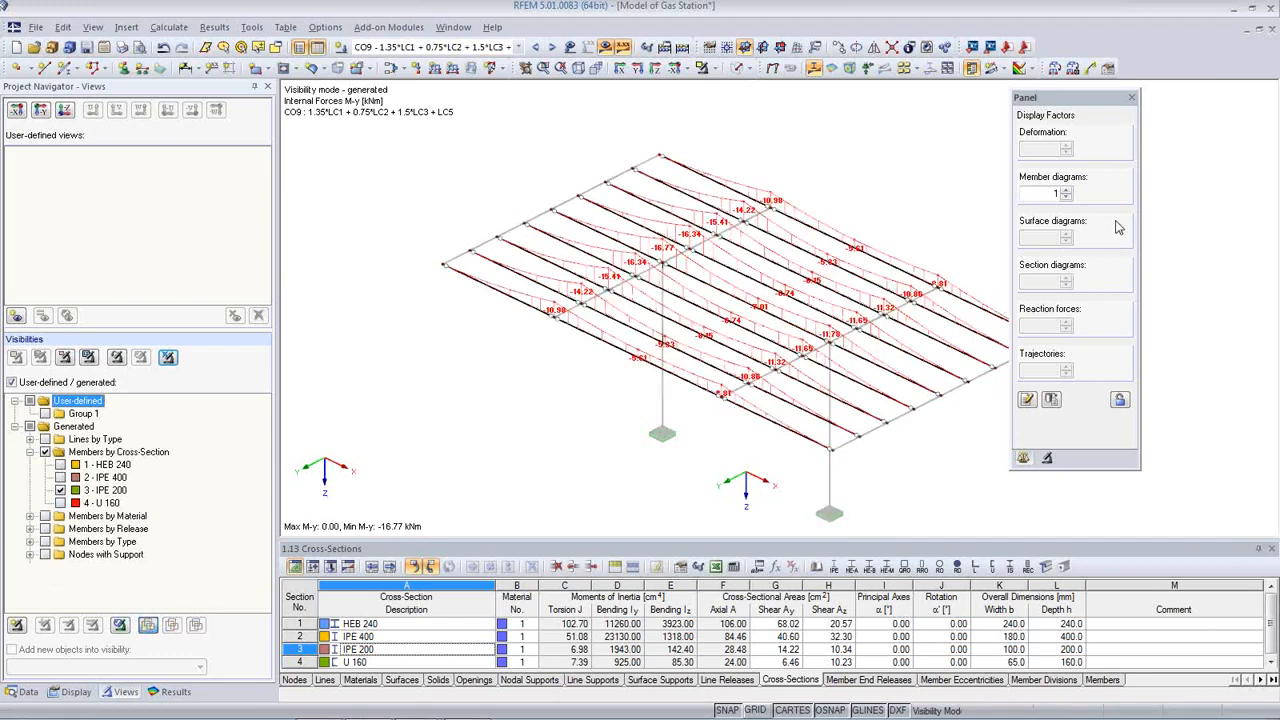
left_click(1066, 191)
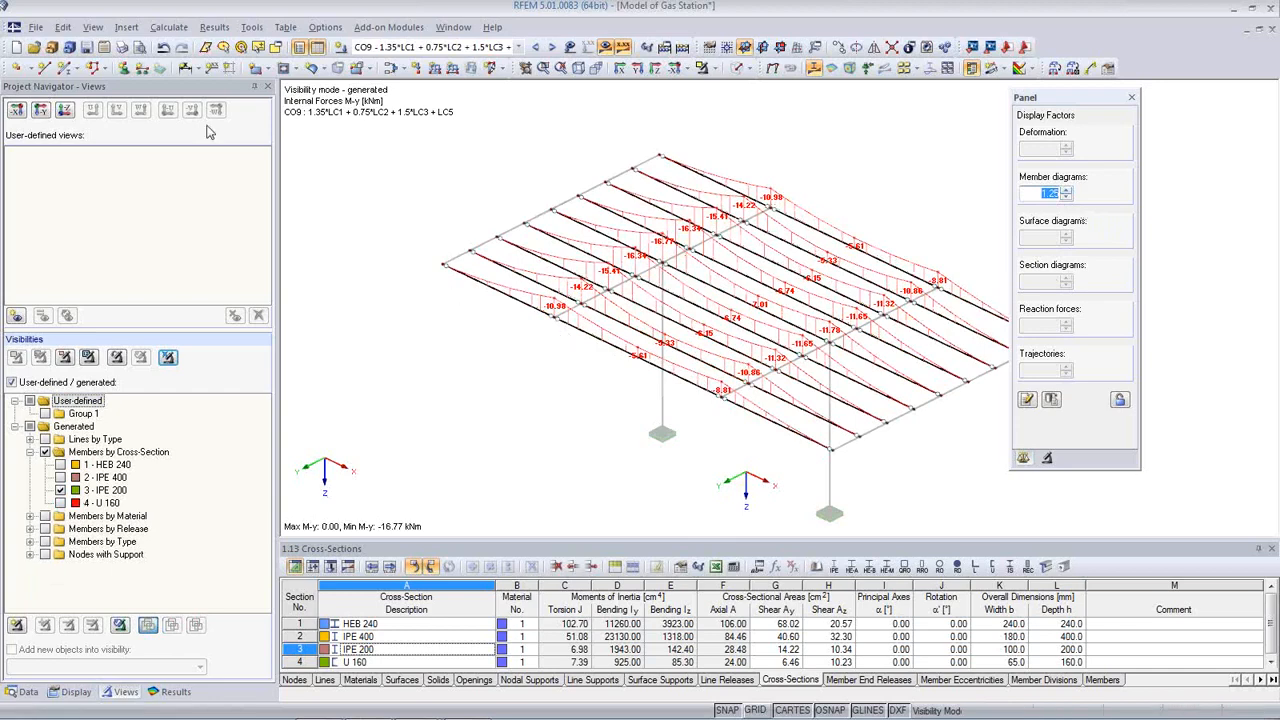
Set up a mass print to report PR1 for the IPE 200 members with results of result combination RC1
left_click(121, 47)
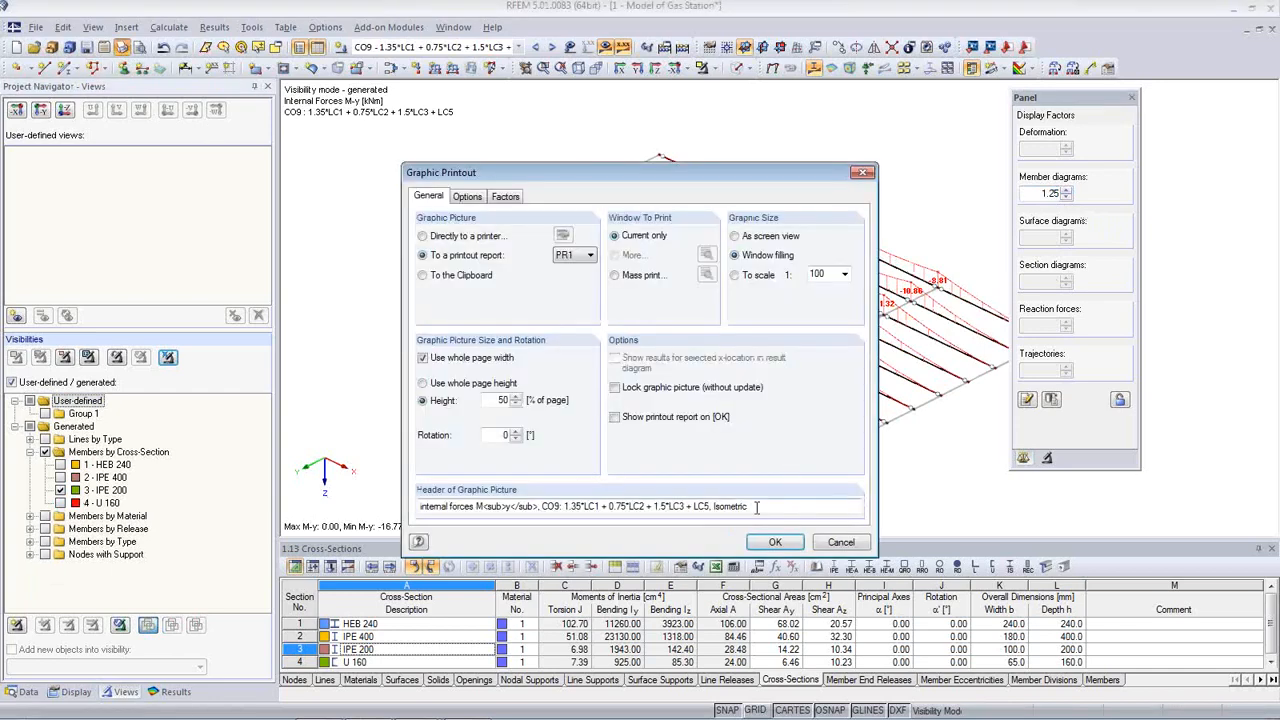
left_click(616, 276)
left_click(706, 276)
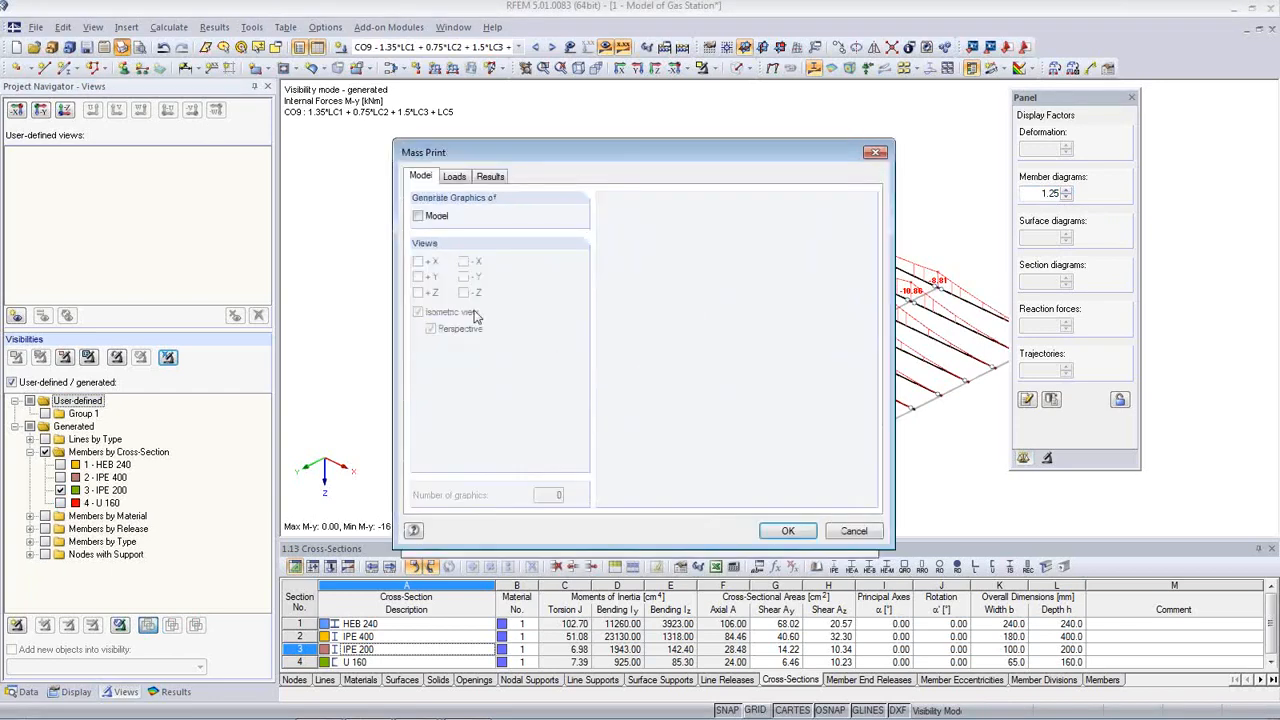
left_click(490, 177)
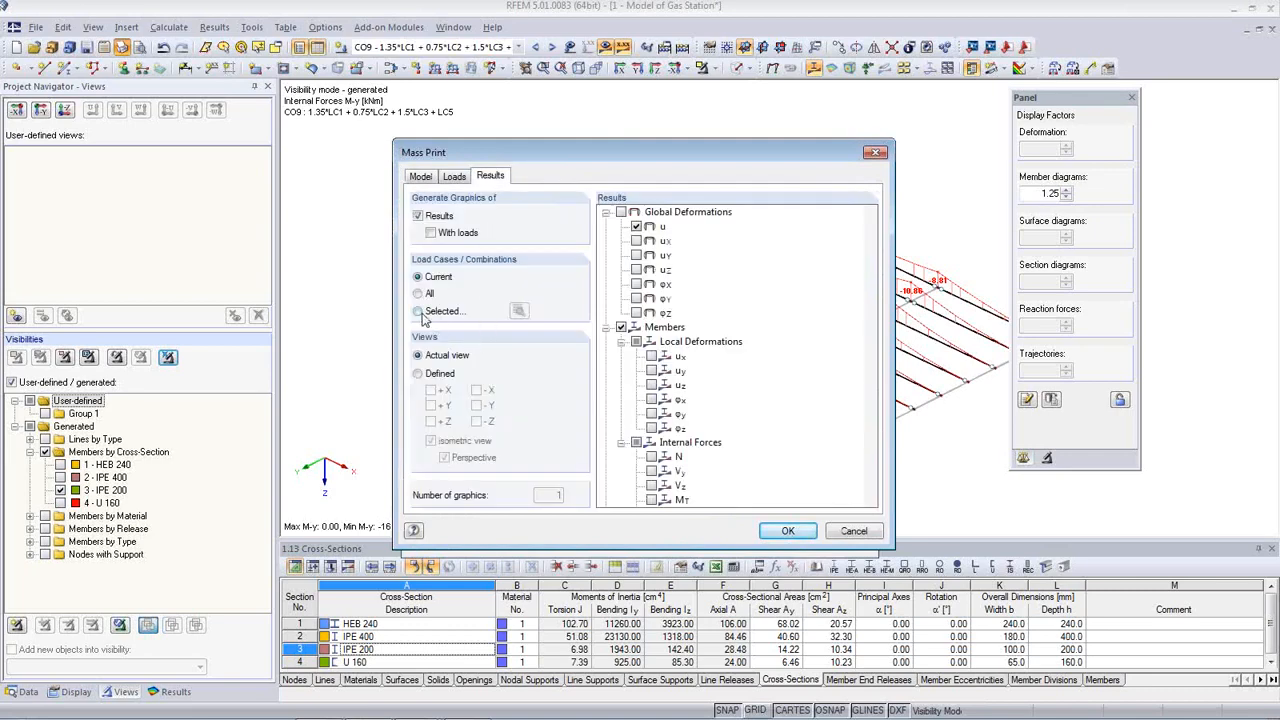
left_click(419, 311)
left_click(518, 311)
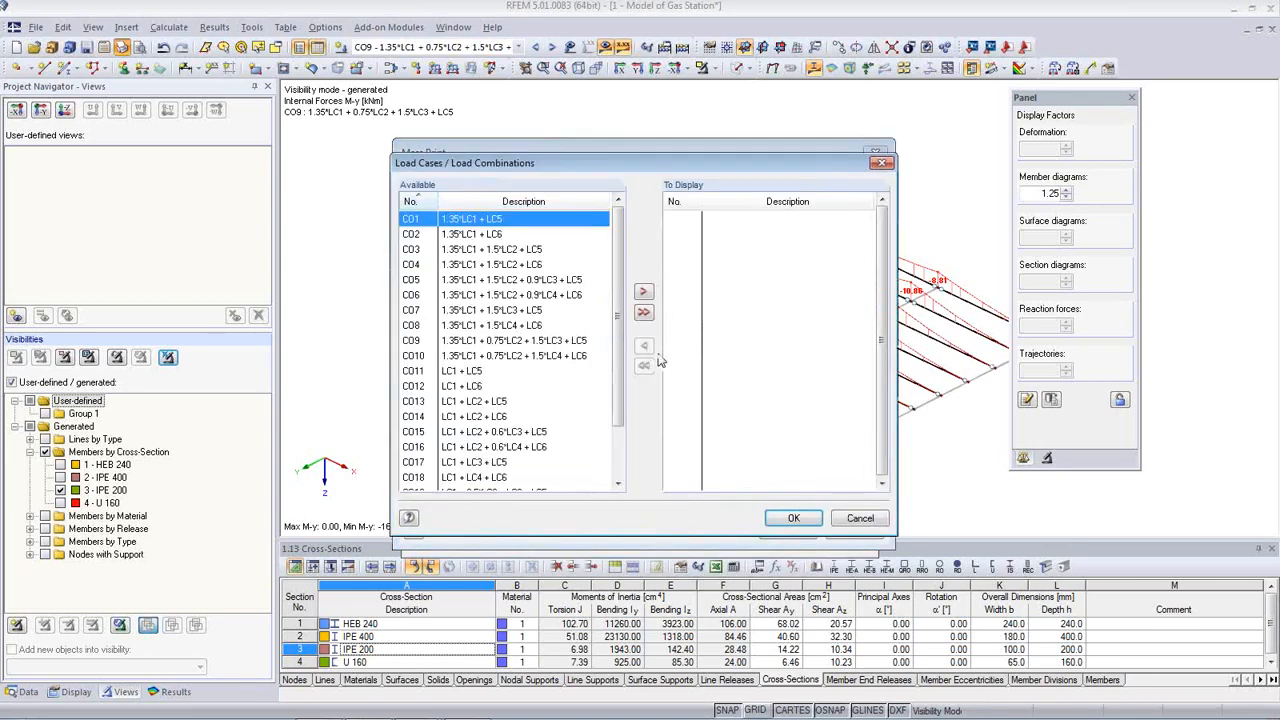
scroll(560, 400, "down", 2)
left_click(474, 462)
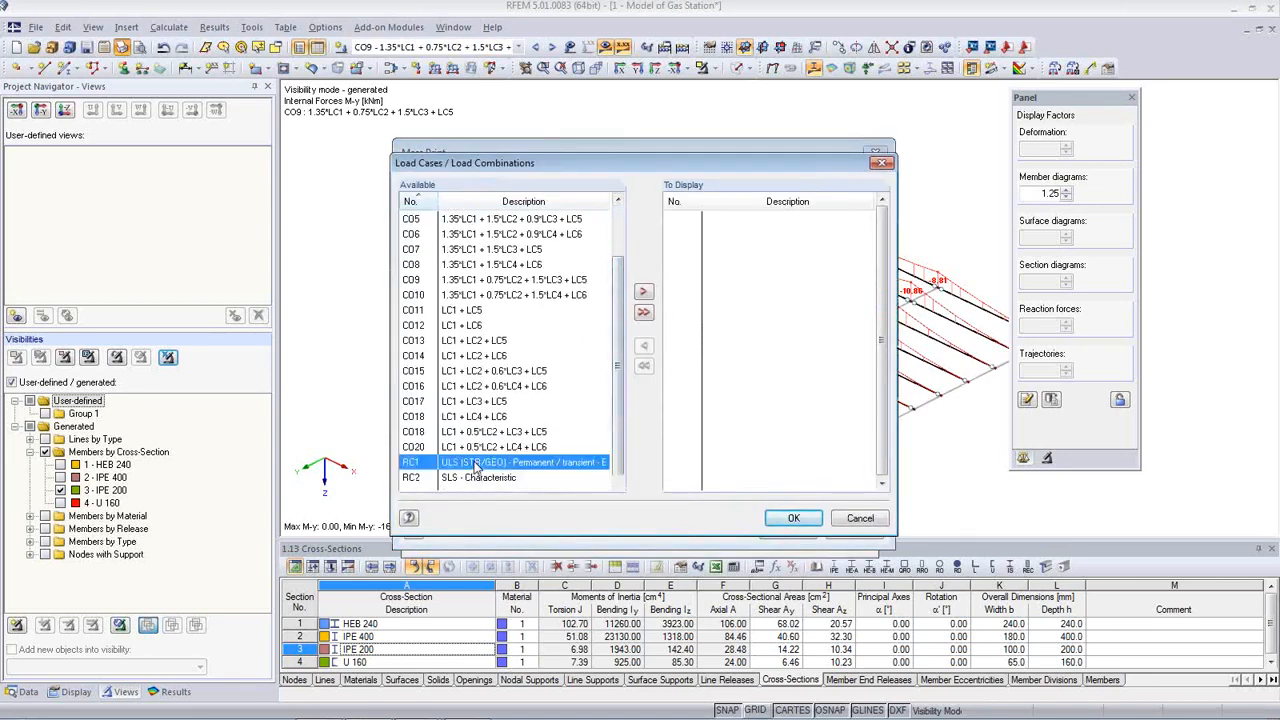
double_click(474, 462)
left_click(800, 520)
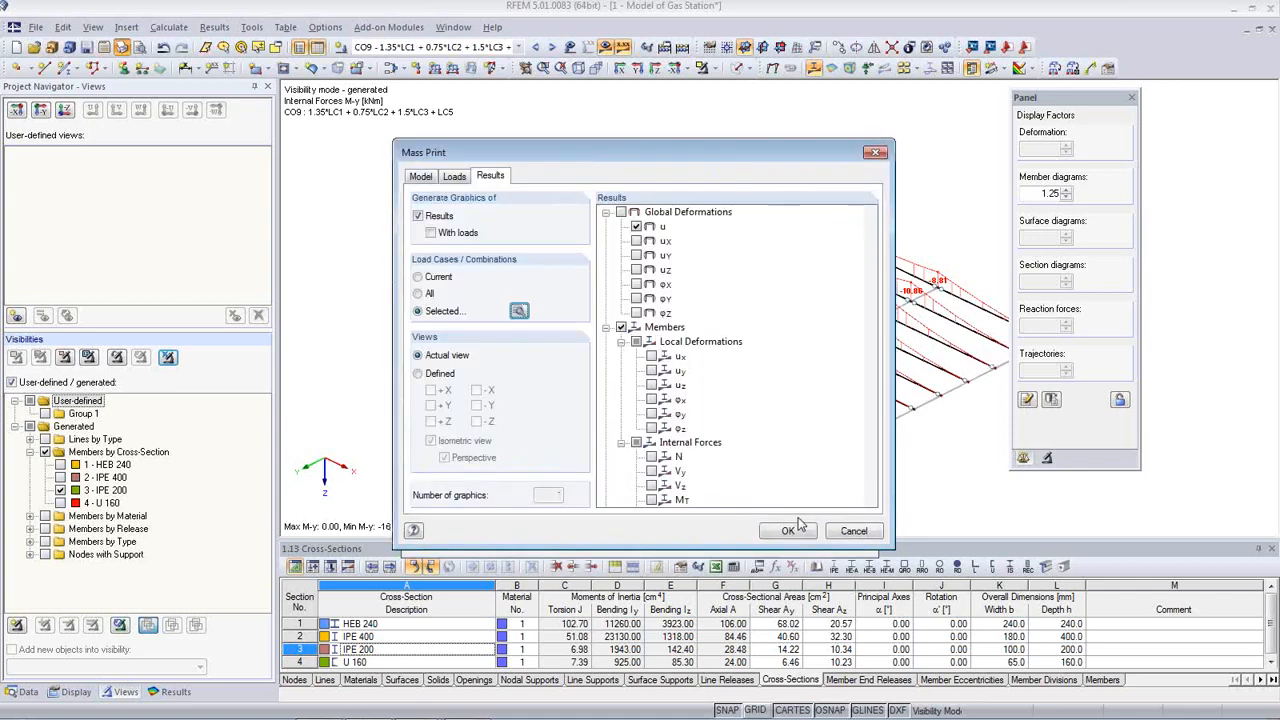
Select the internal forces N, Vy, Vz, MT, My and Mz for the IPE 200 mass print and add the graphics to the report
scroll(783, 453, "down", 1)
left_click(651, 413)
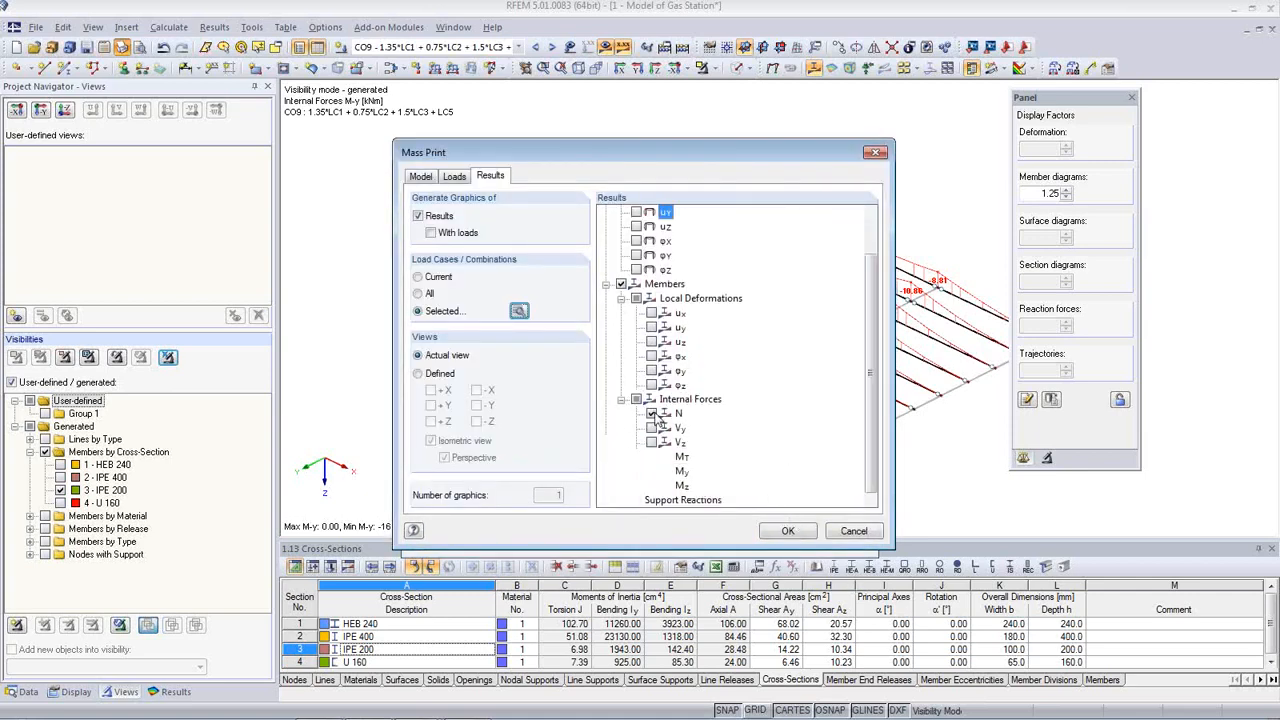
left_click(651, 427)
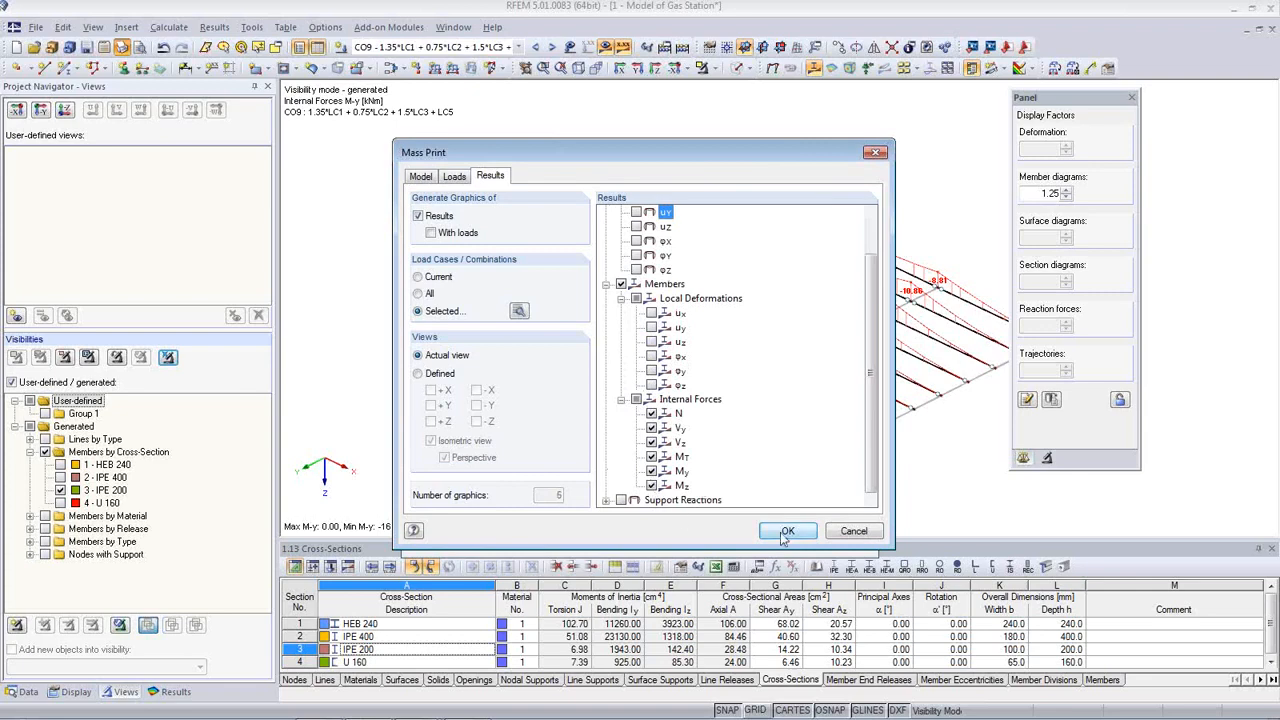
left_click(785, 532)
left_click(773, 542)
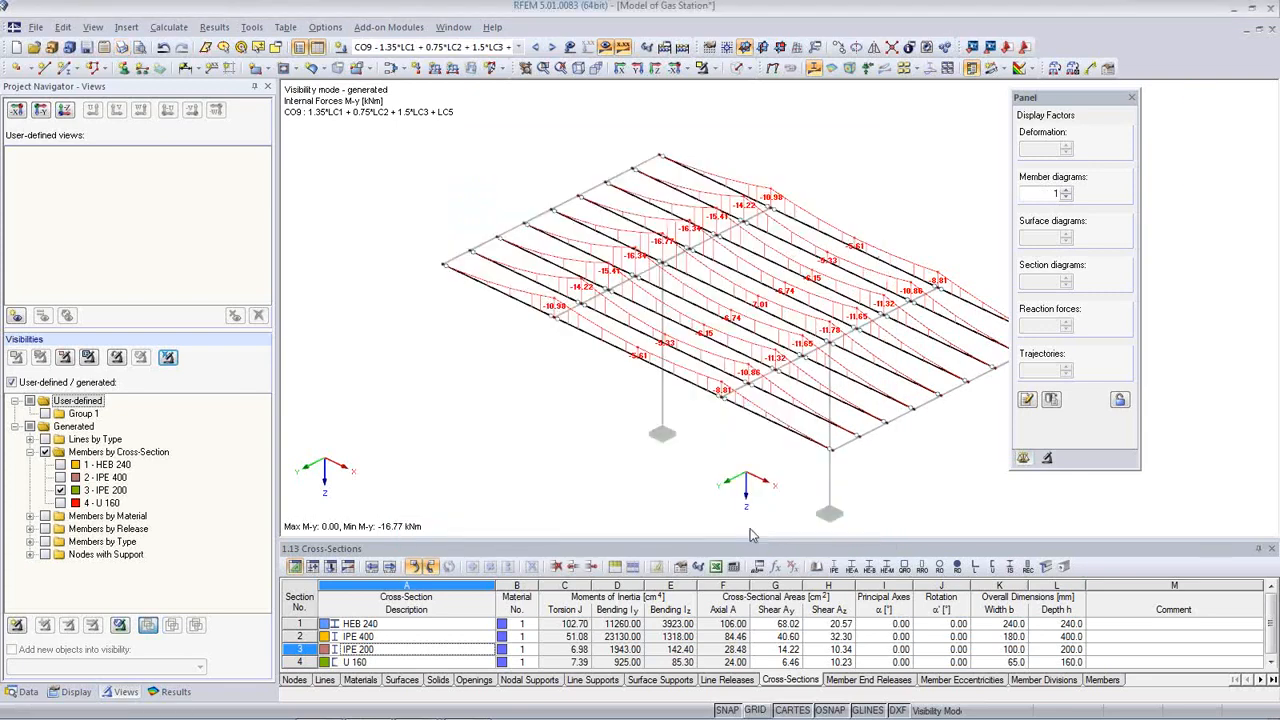
Display the global deformations u for result combination RC2 - SLS - Characteristic
left_click(518, 48)
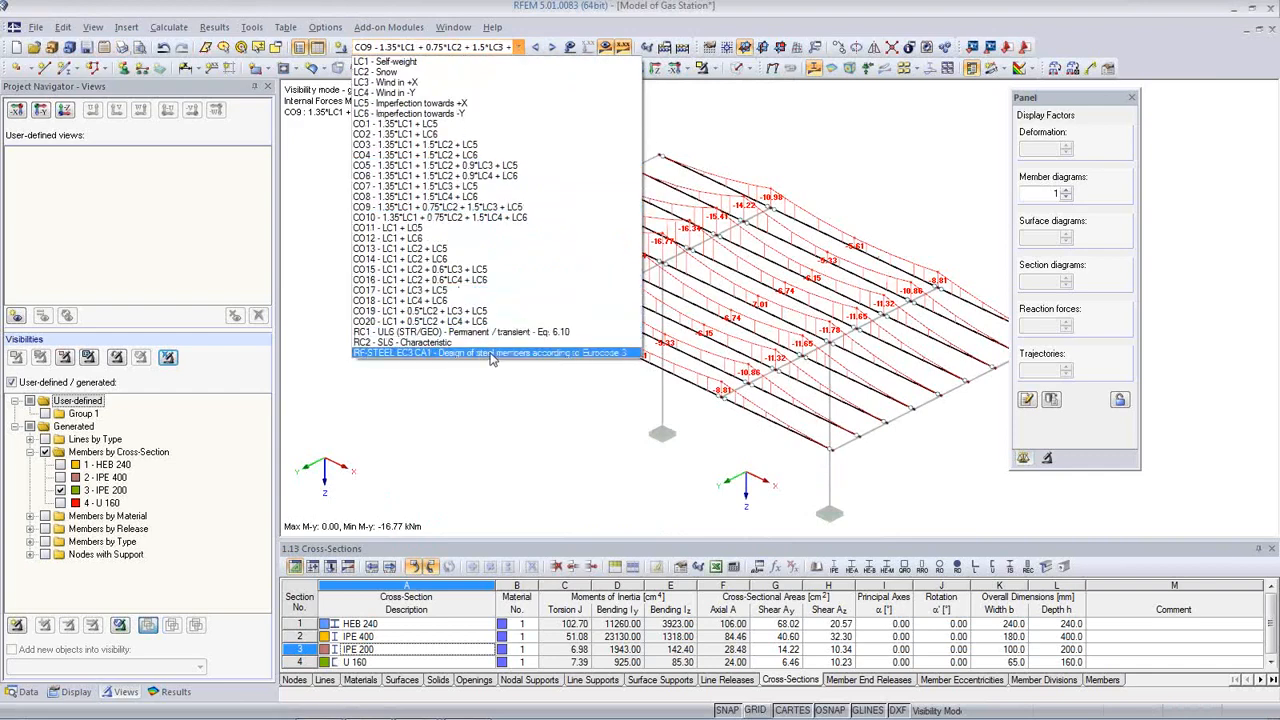
left_click(401, 342)
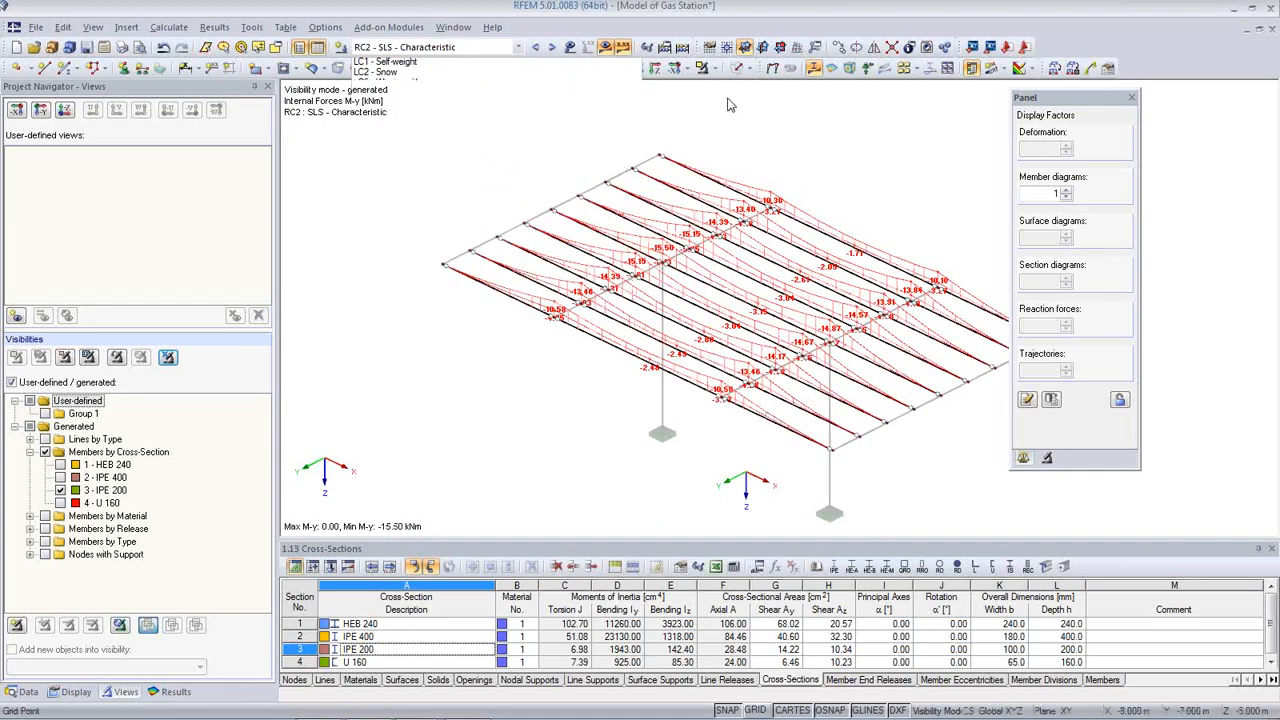
left_click(772, 69)
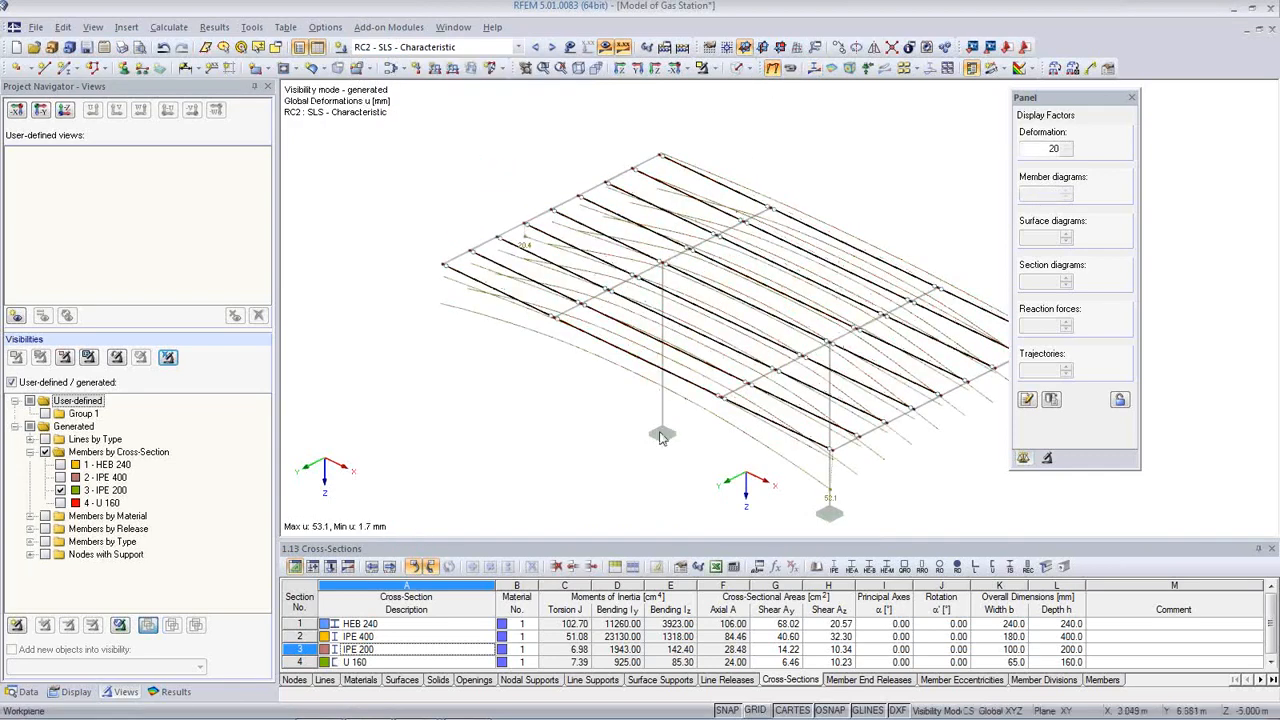
Set the deformation display of the members to Cross-Sections Colored
left_click(75, 692)
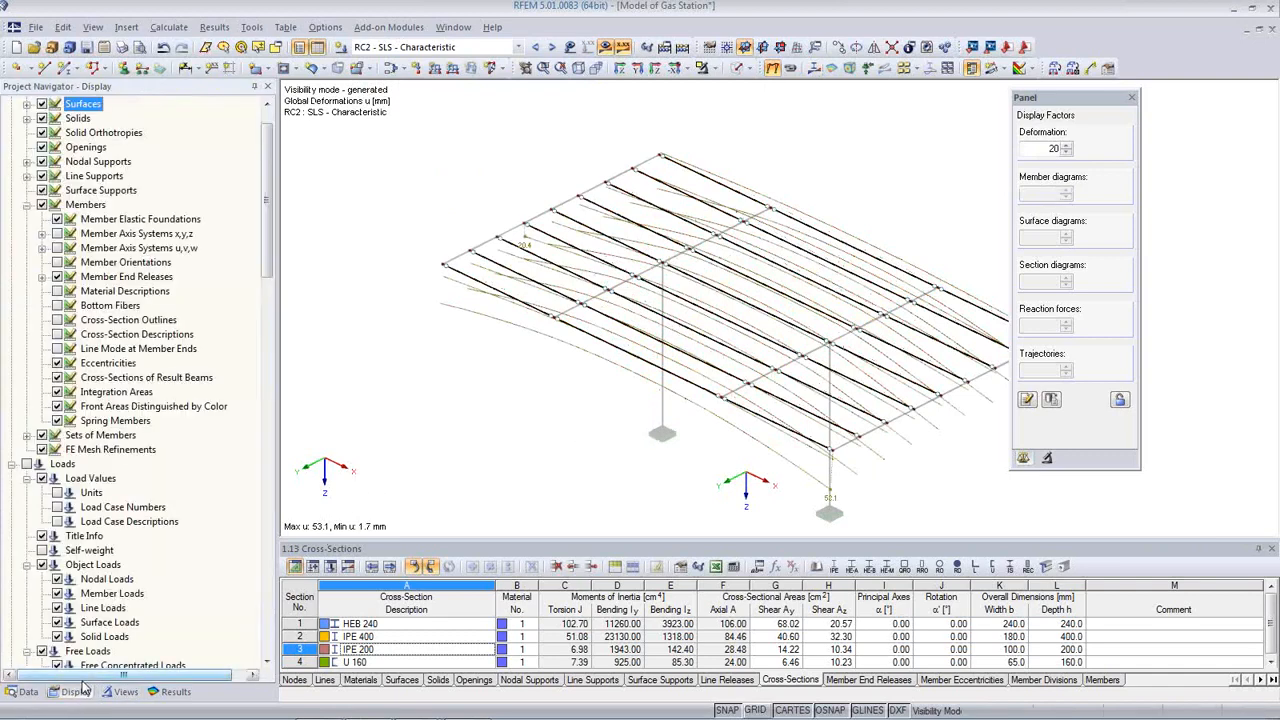
scroll(120, 520, "down", 10)
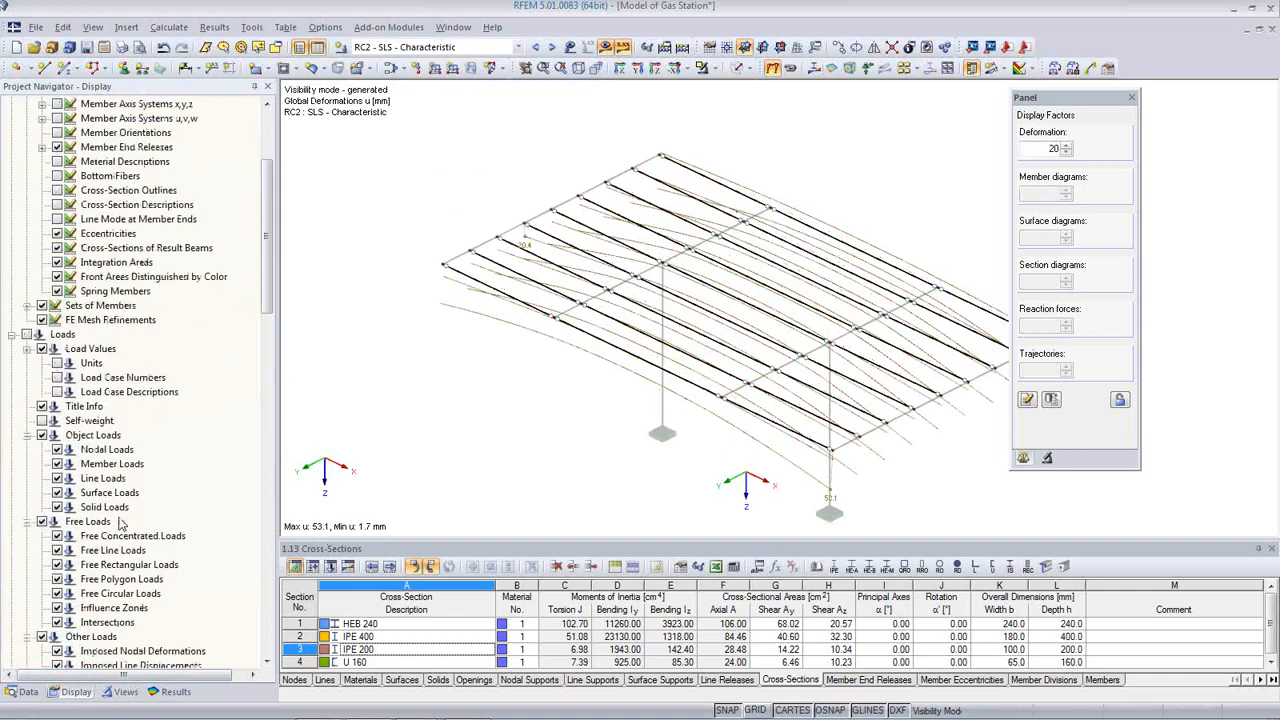
scroll(120, 520, "down", 5)
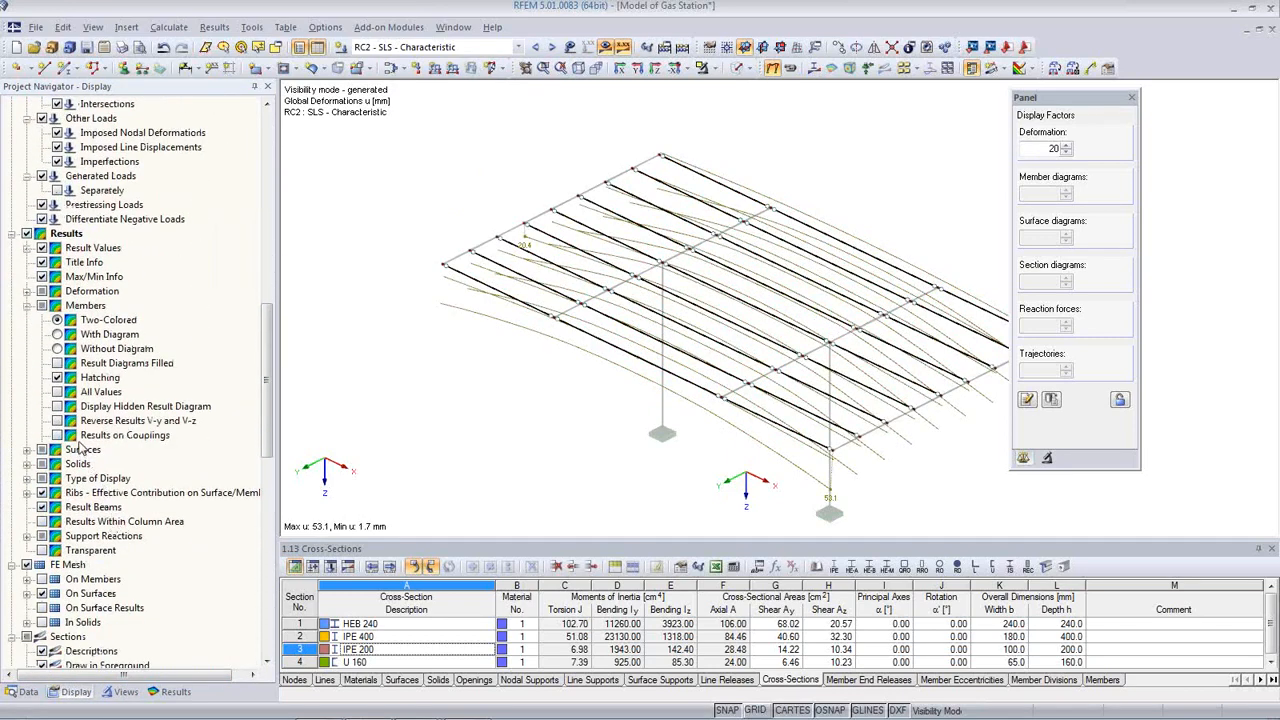
left_click(27, 292)
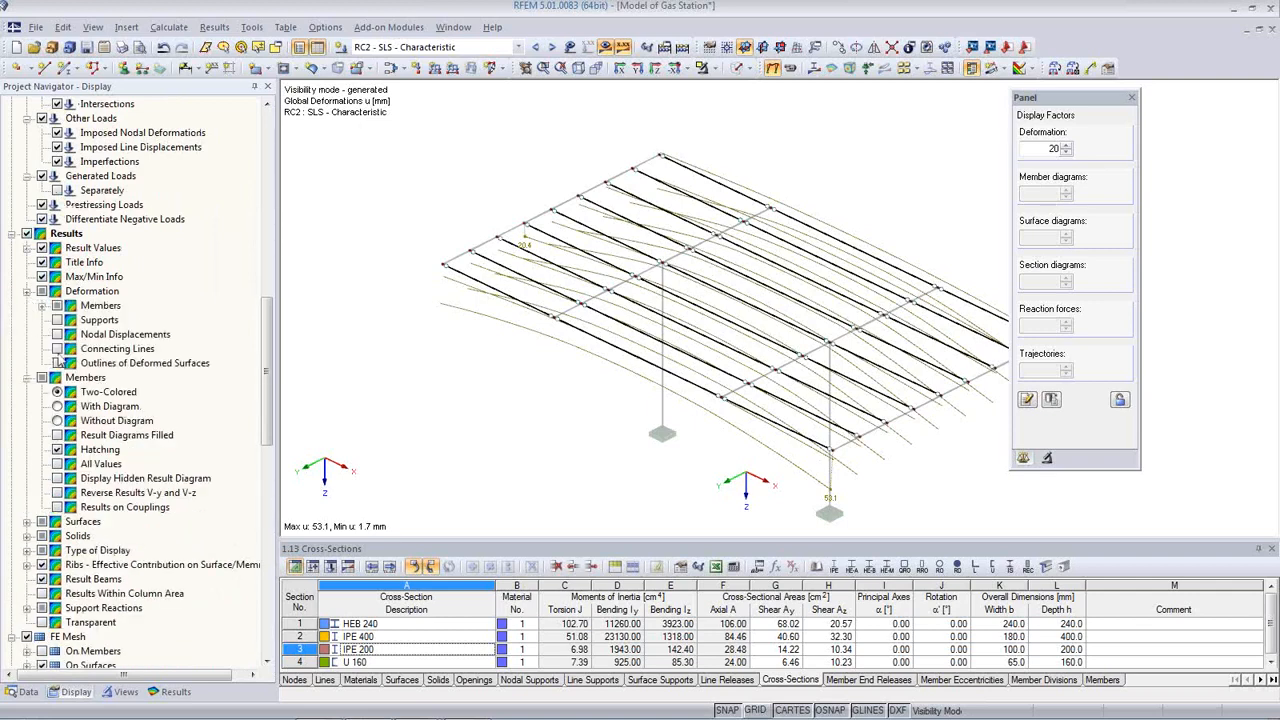
left_click(43, 306)
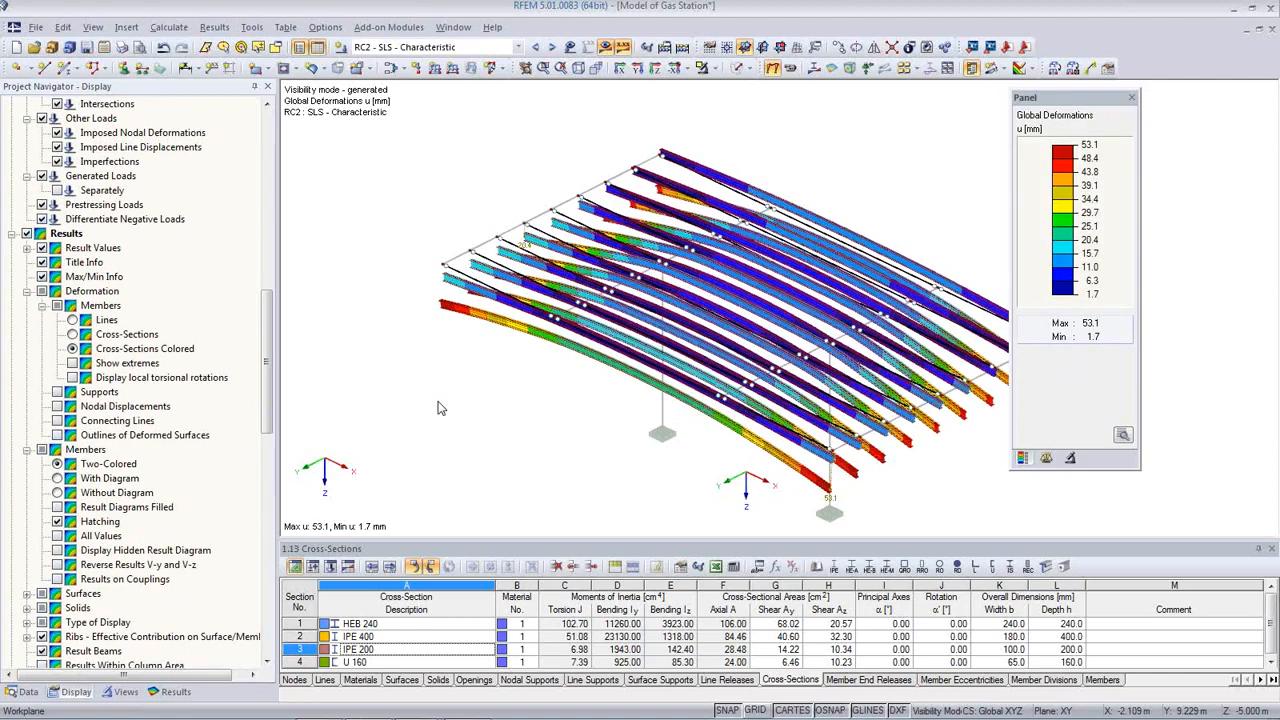
Switch off the cross-section visibility filter so that the whole structure is displayed with its deformations
left_click(124, 692)
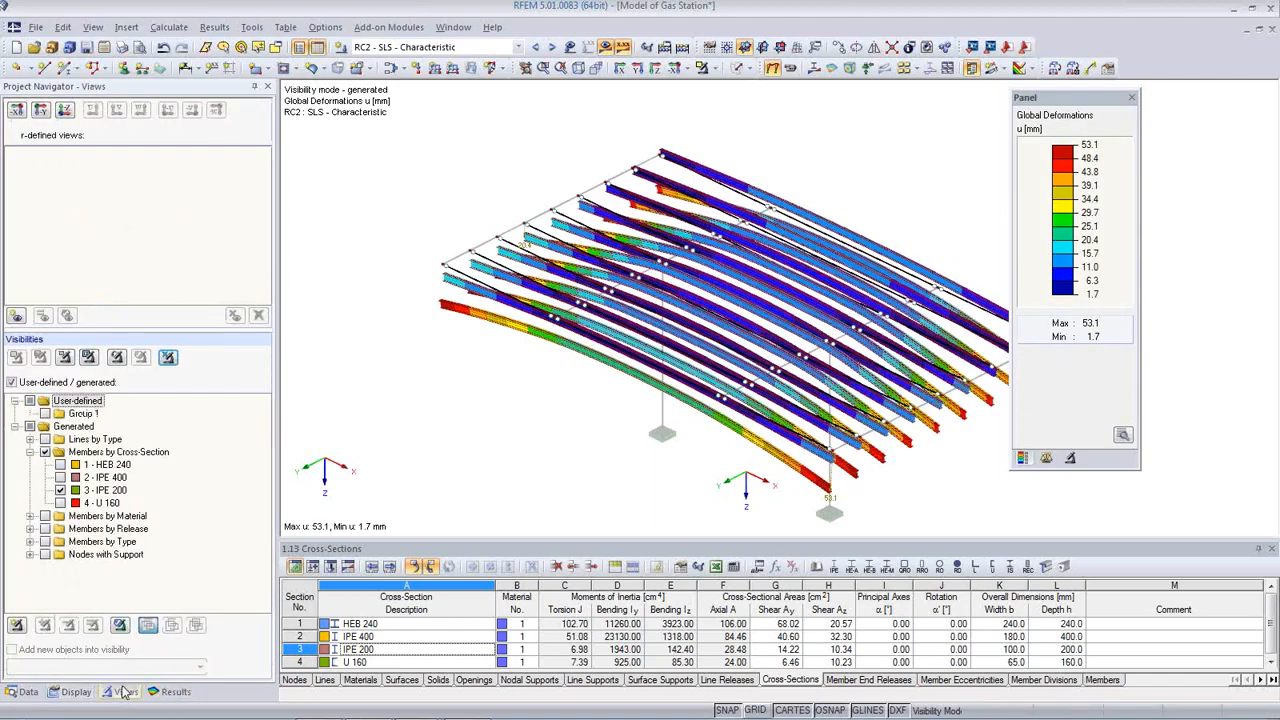
left_click(168, 357)
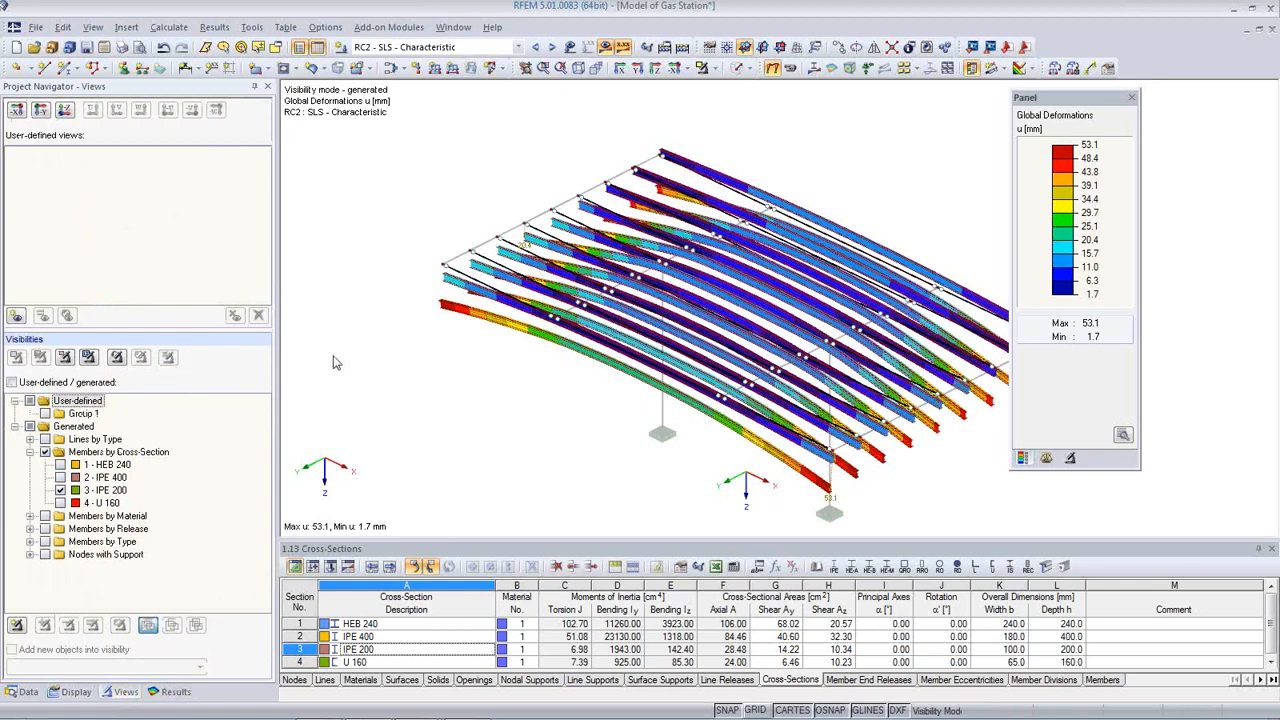
middle_click_drag(656, 438, 608, 390)
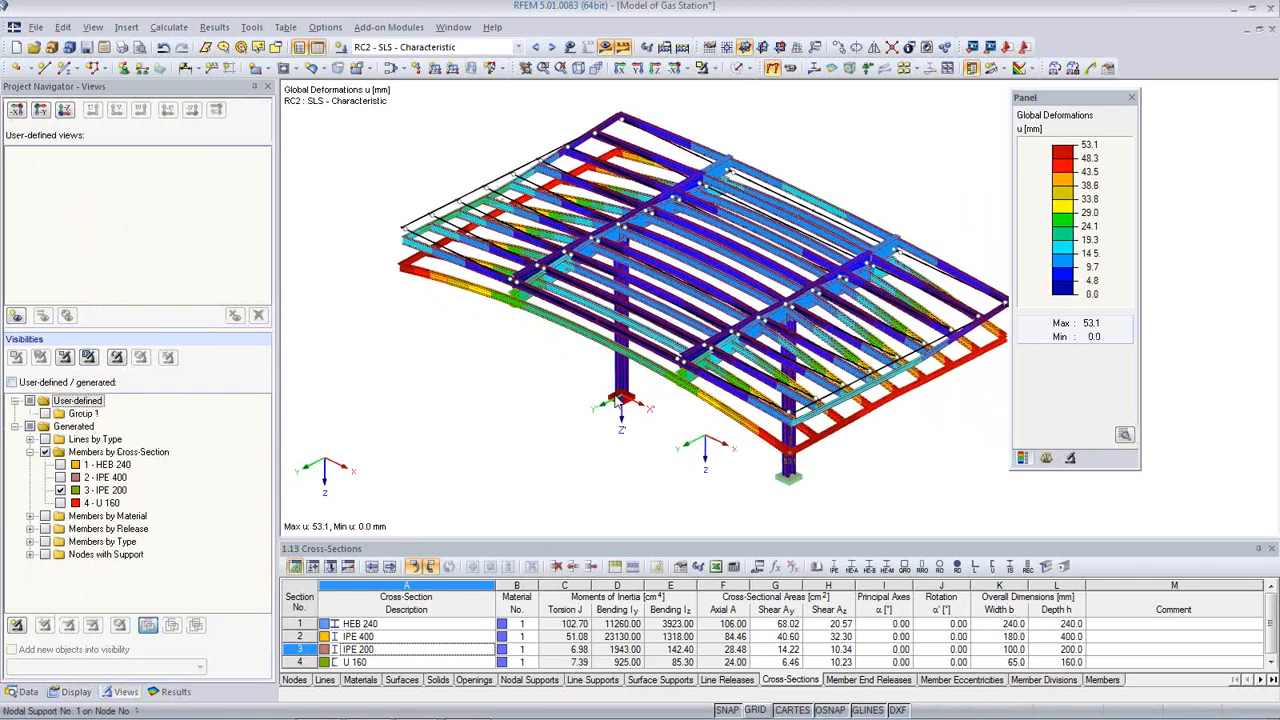
Add the isometric graphic of the RC2 global deformations u to printout report PR1
middle_click_drag(758, 416, 716, 429)
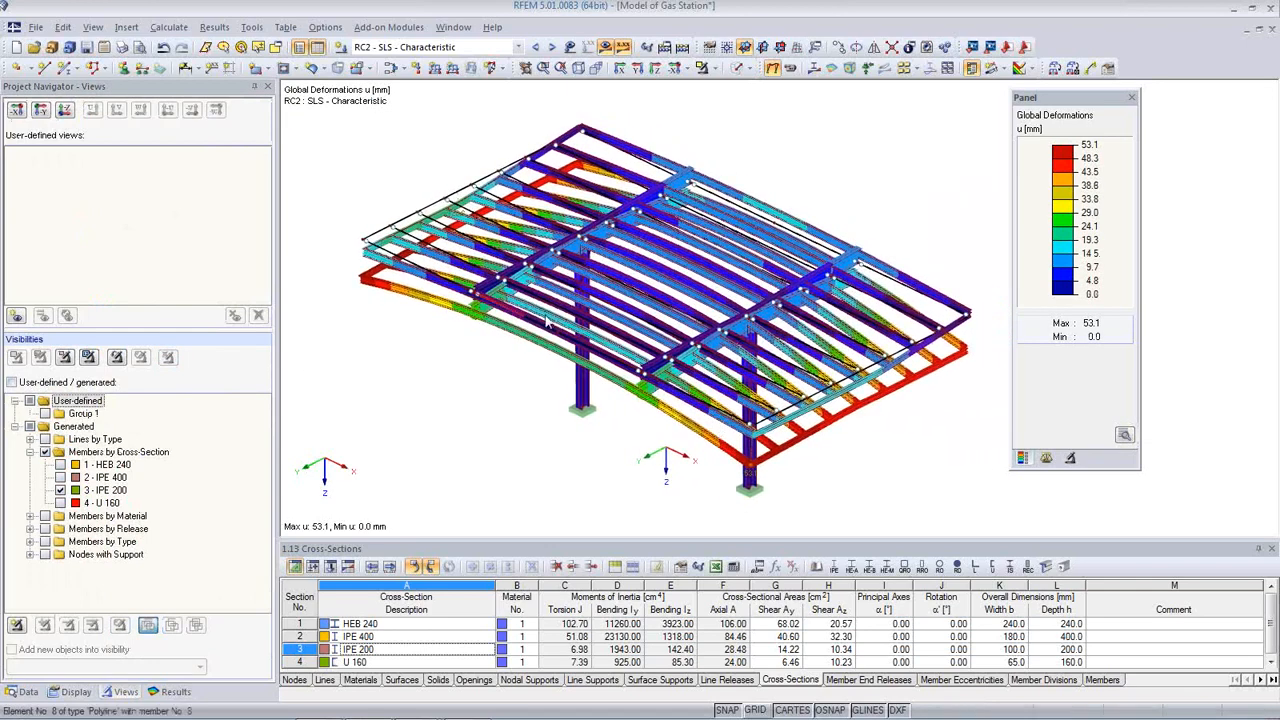
left_click(121, 48)
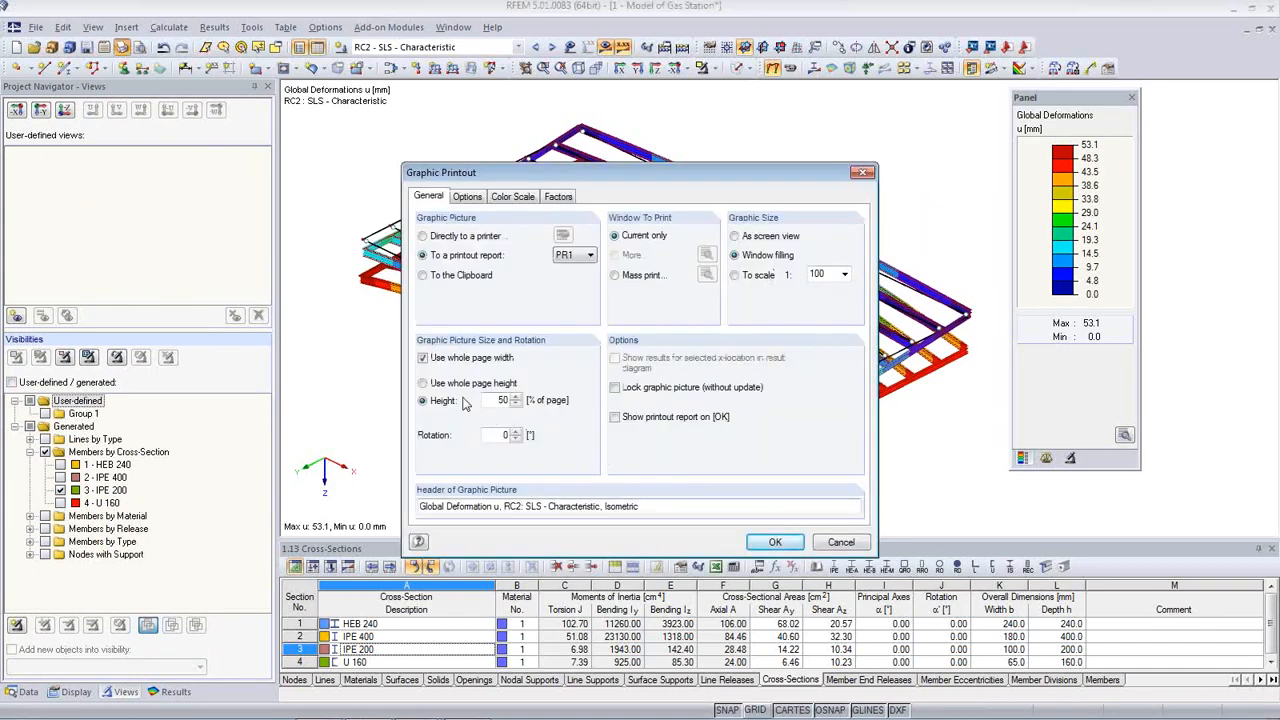
left_click(779, 543)
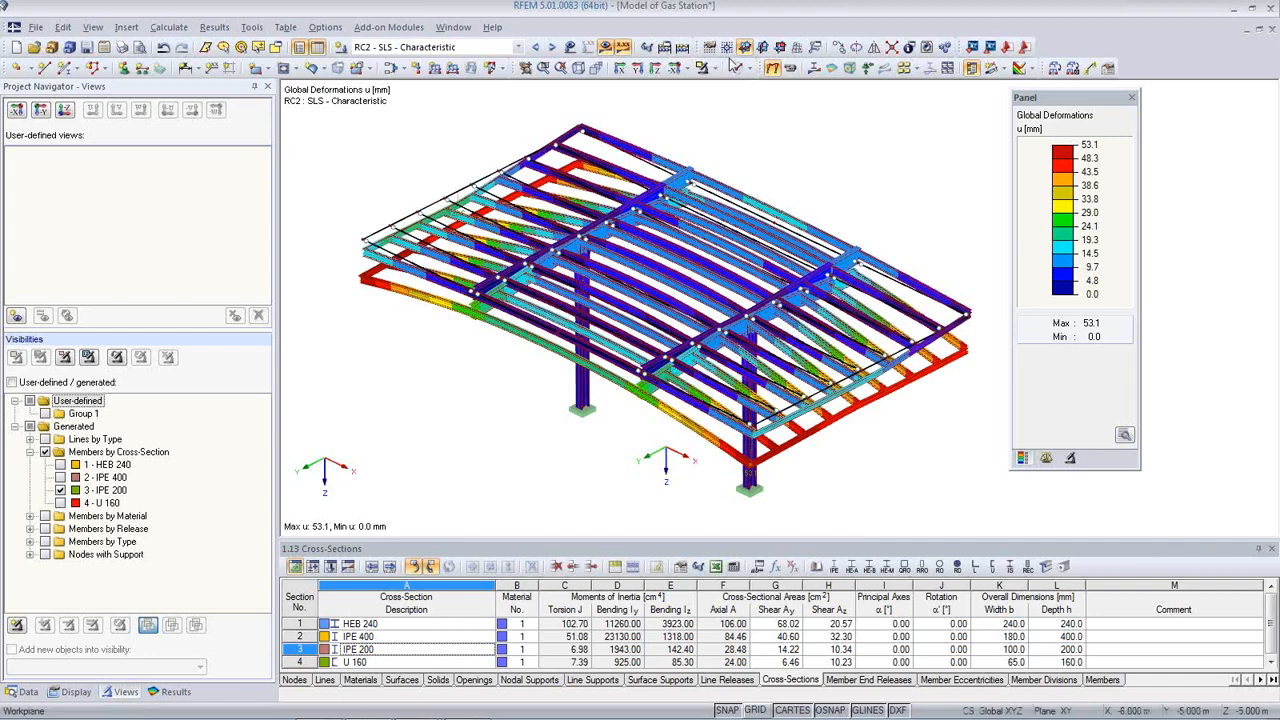
Hide the results in a wireframe display and dimension the three segments of the front roof edge in ΔX, offset about 3.74 m
left_click(771, 68)
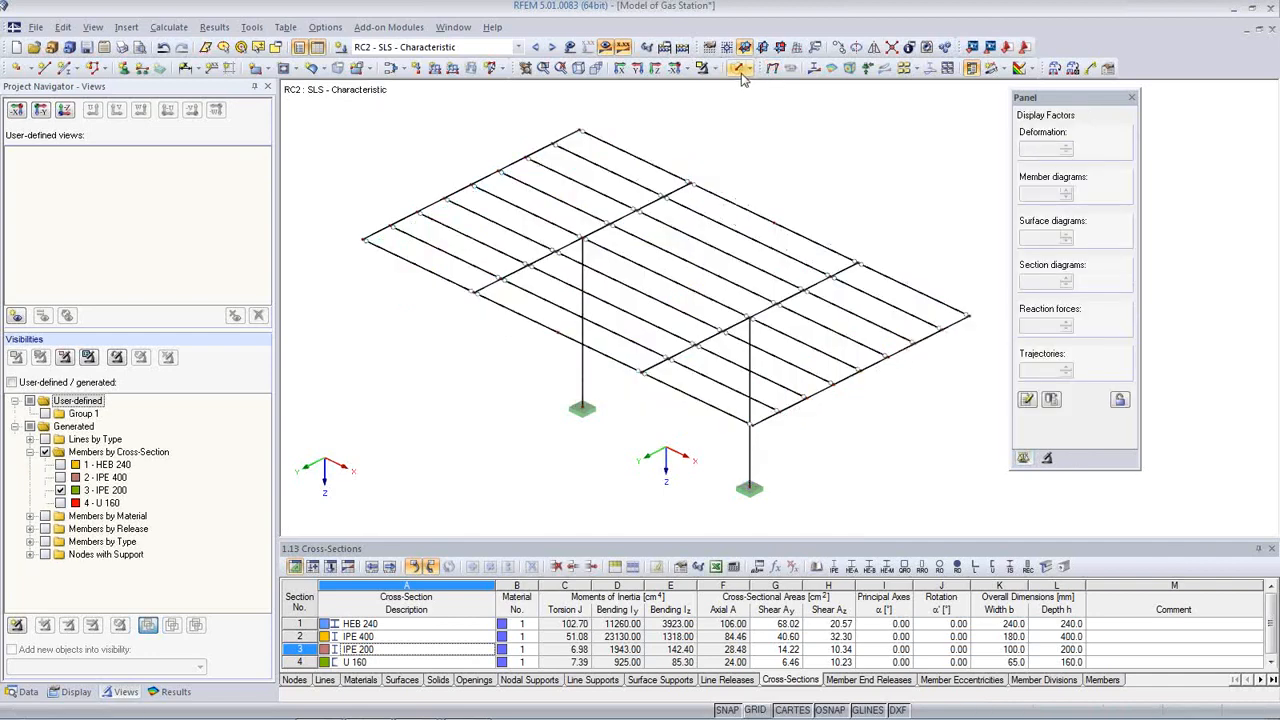
left_click(605, 47)
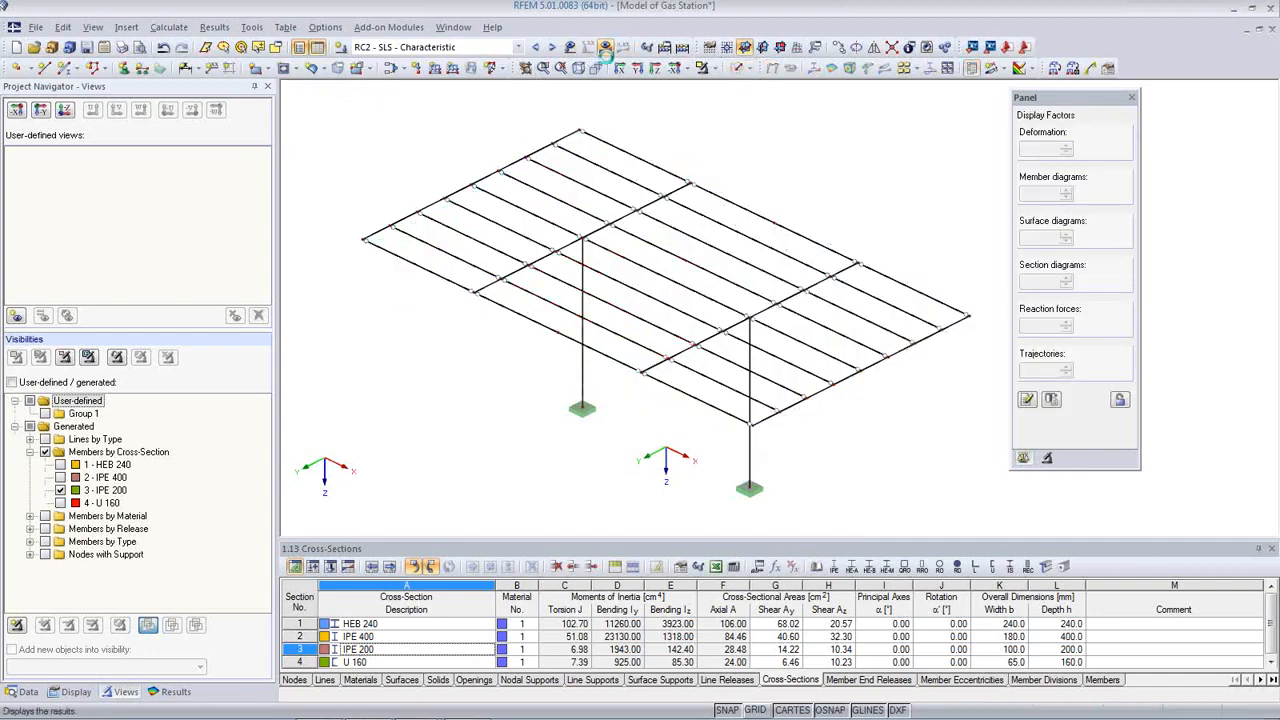
left_click(185, 67)
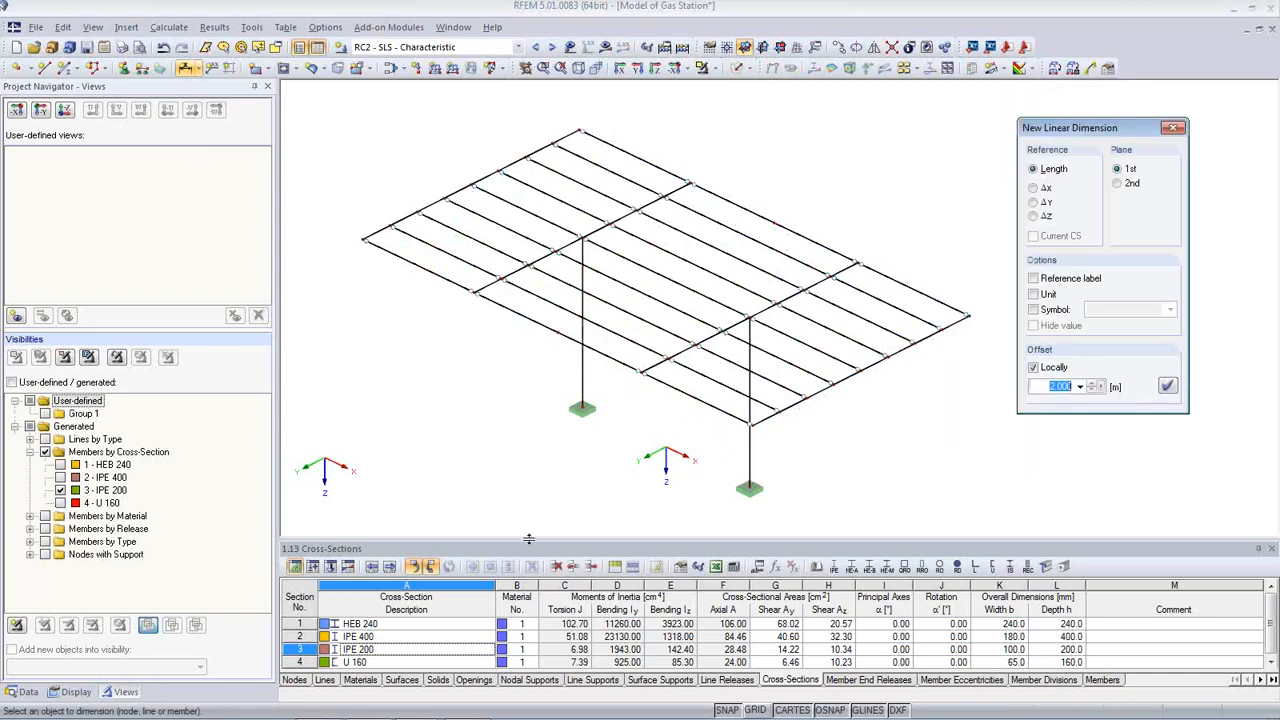
left_click(411, 264)
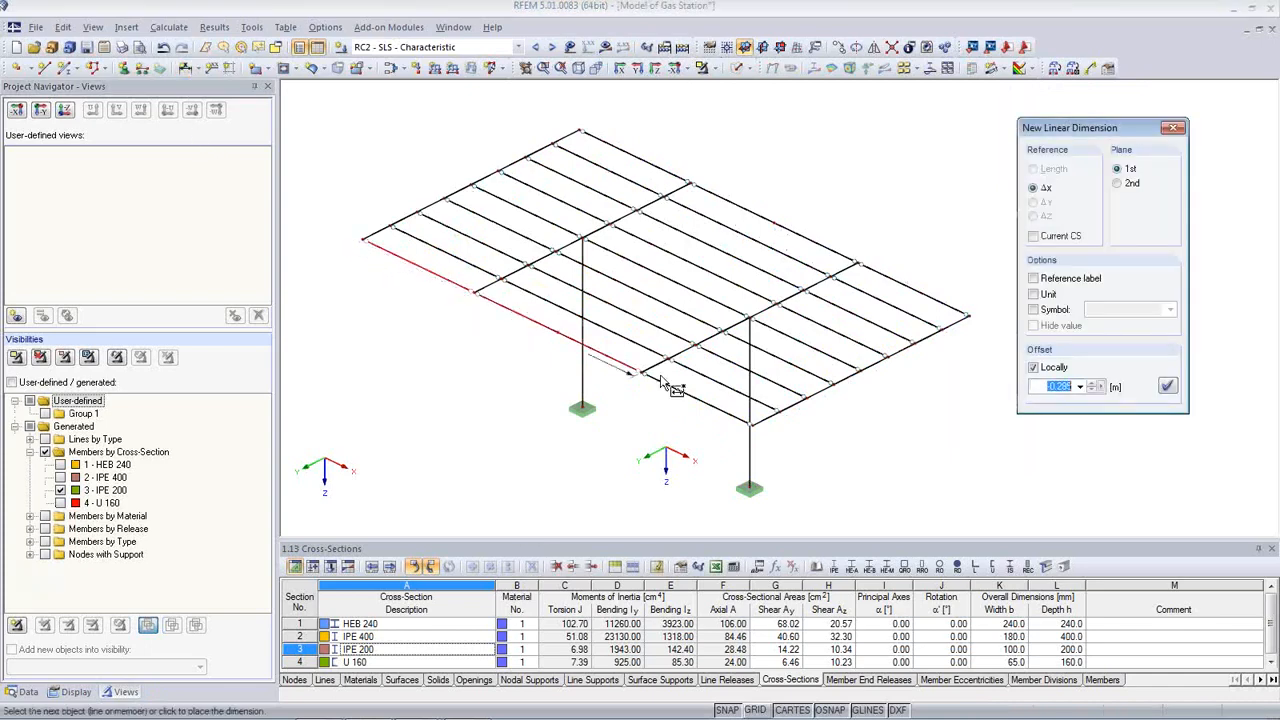
left_click(706, 403)
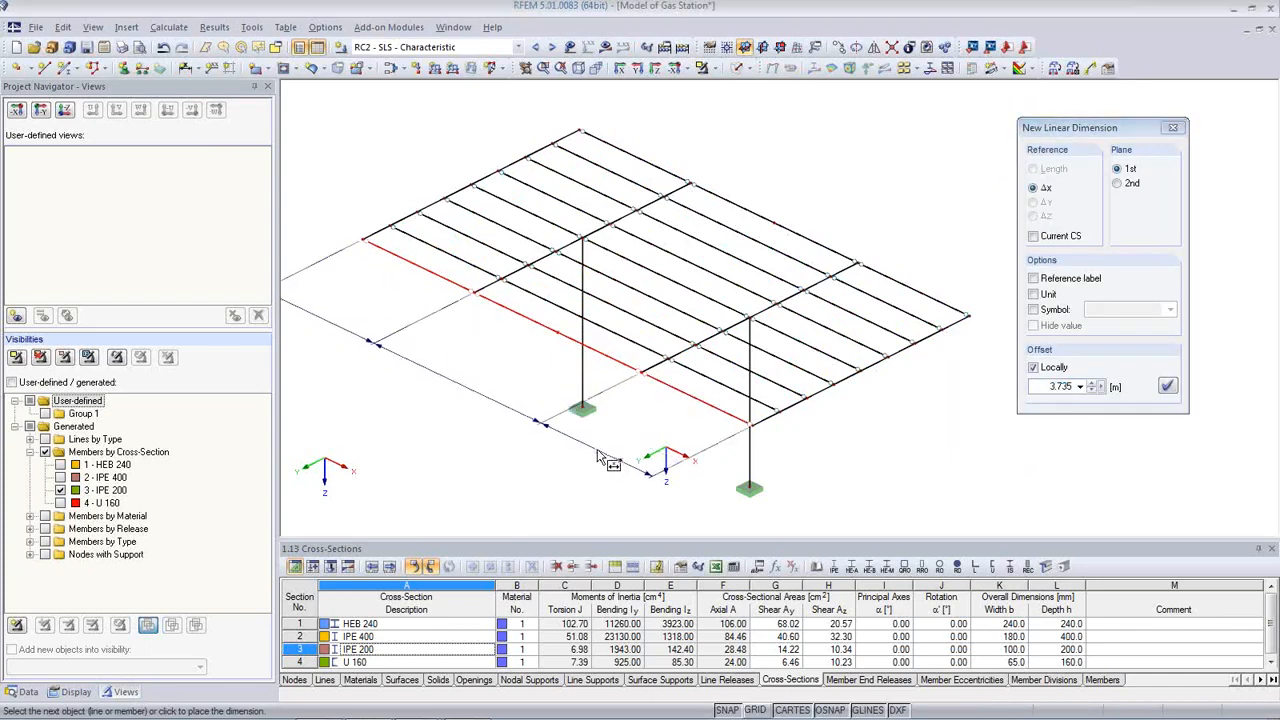
left_click(600, 457)
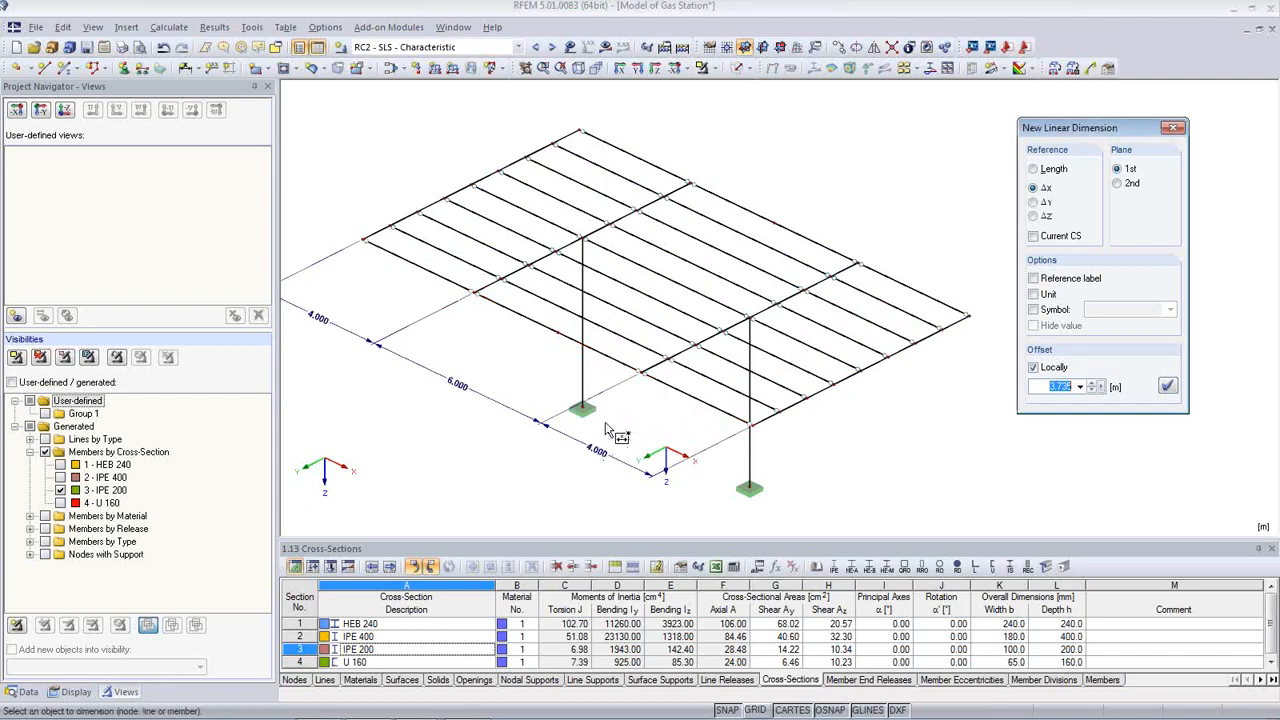
Dimension the ΔX spacing between the two column supports and the front column's ΔZ height in the 2nd plane
left_click(748, 470)
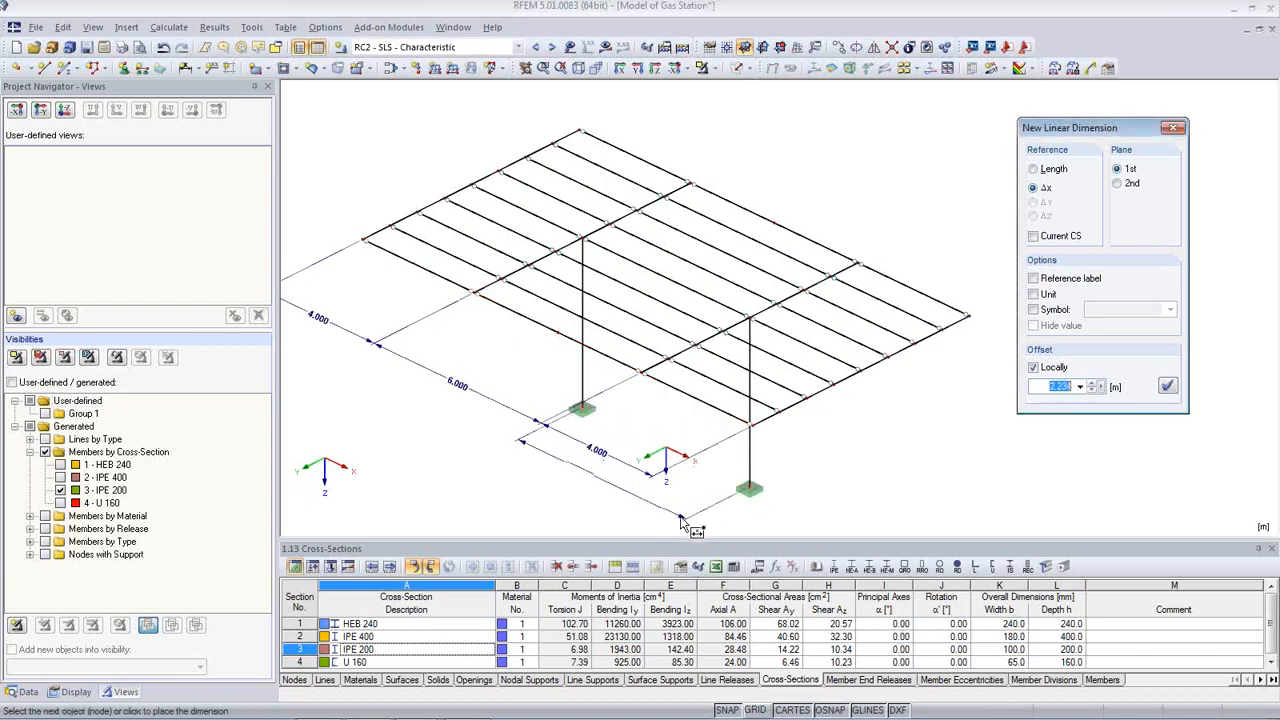
left_click(682, 522)
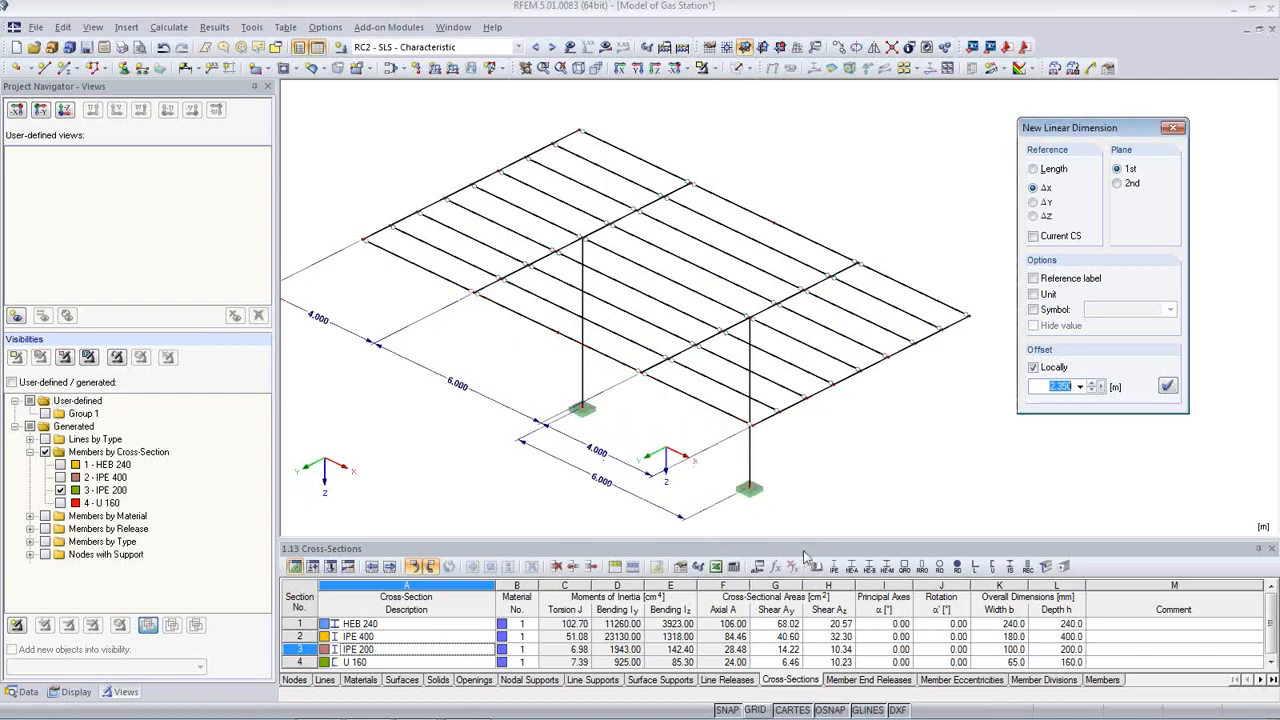
left_click(770, 470)
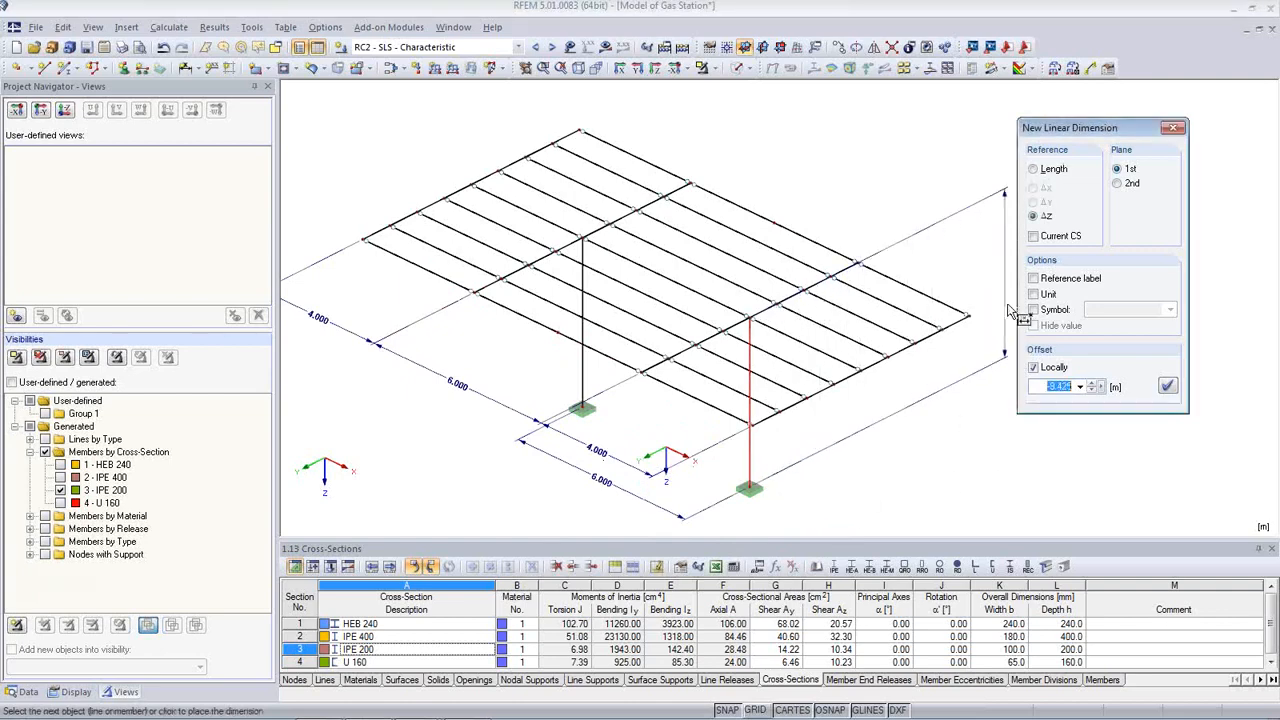
left_click(1117, 184)
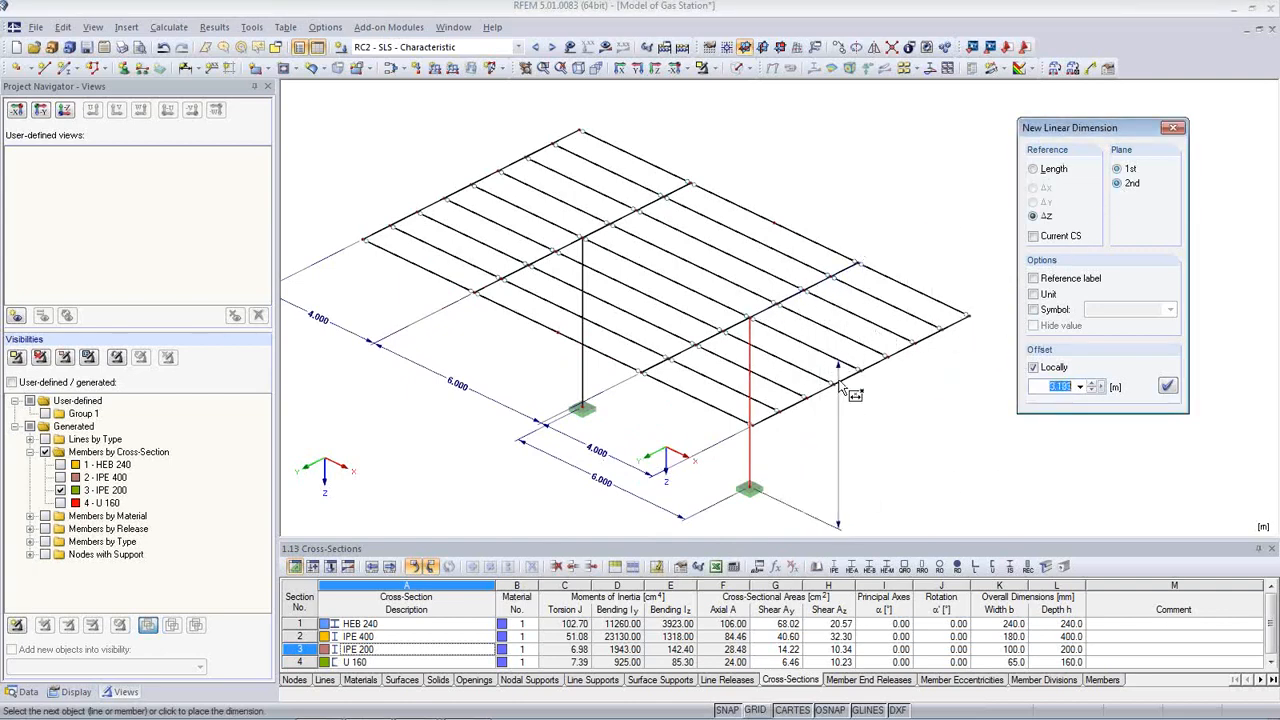
left_click(899, 446)
Dimension the end roof edge in ΔY in the 1st plane and set that dimension's offset to 2 m
middle_click_drag(899, 446, 894, 376)
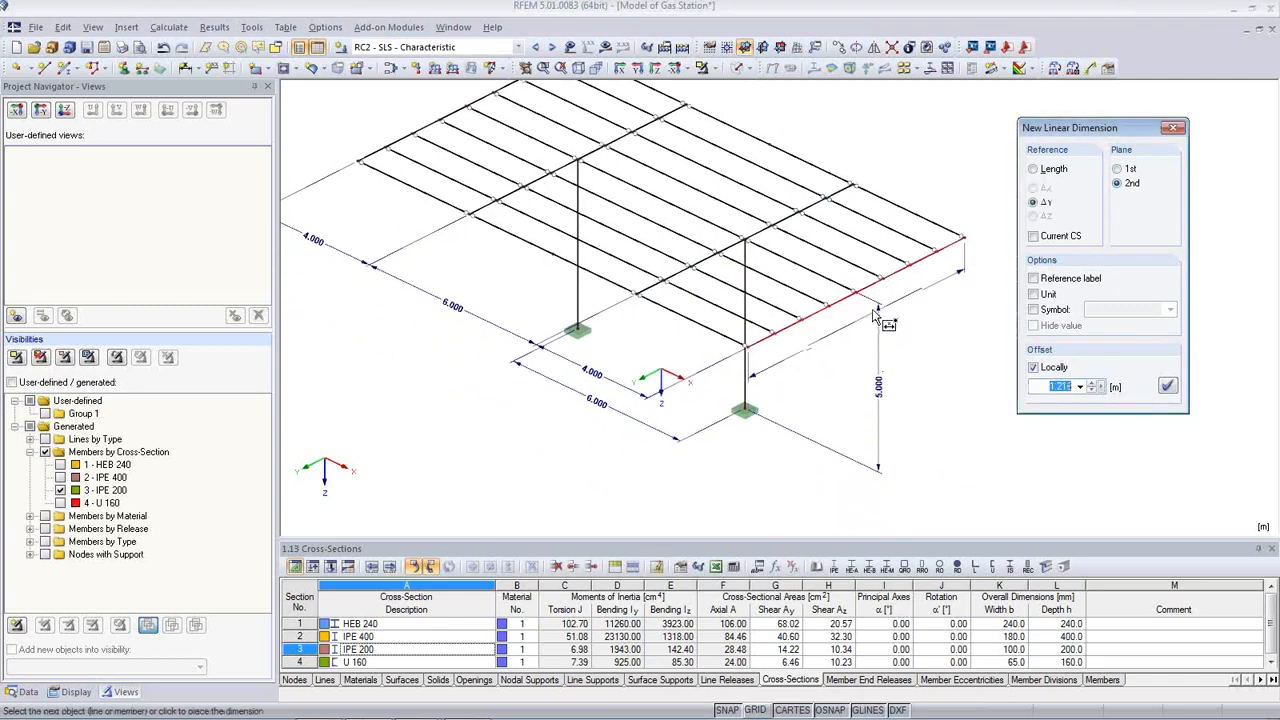
left_click(1118, 170)
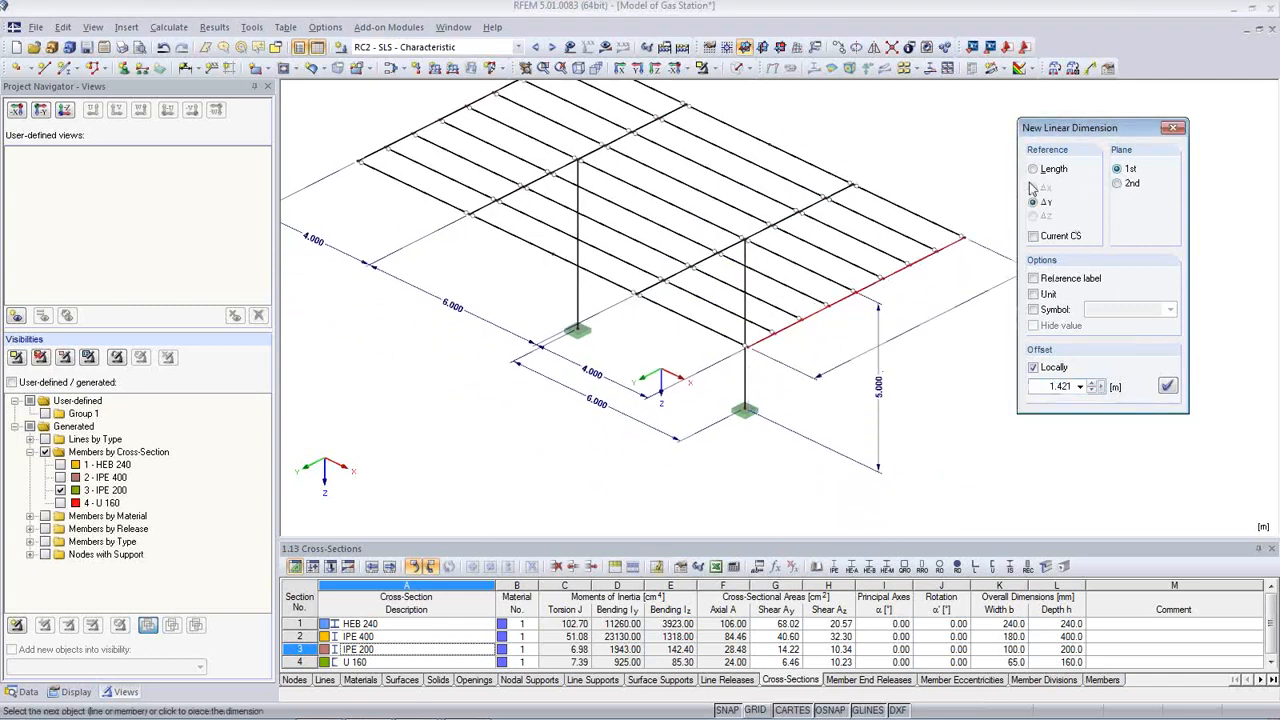
left_click(900, 300)
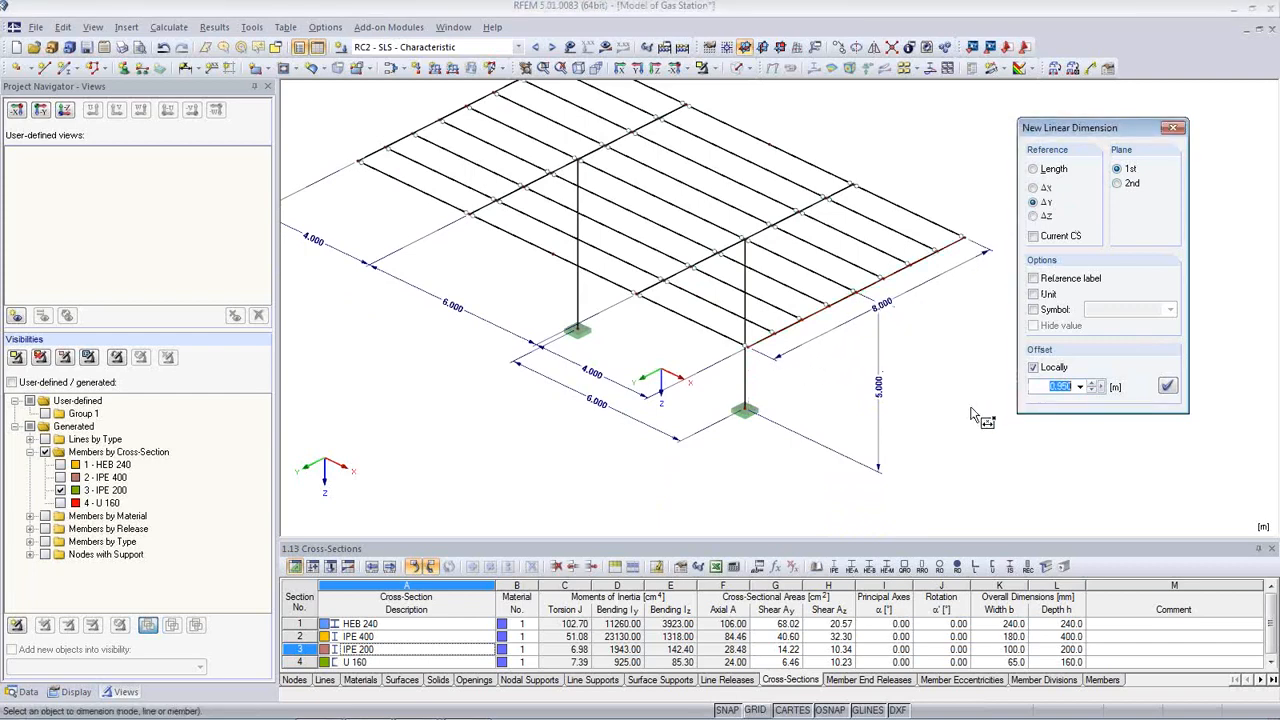
key("Escape")
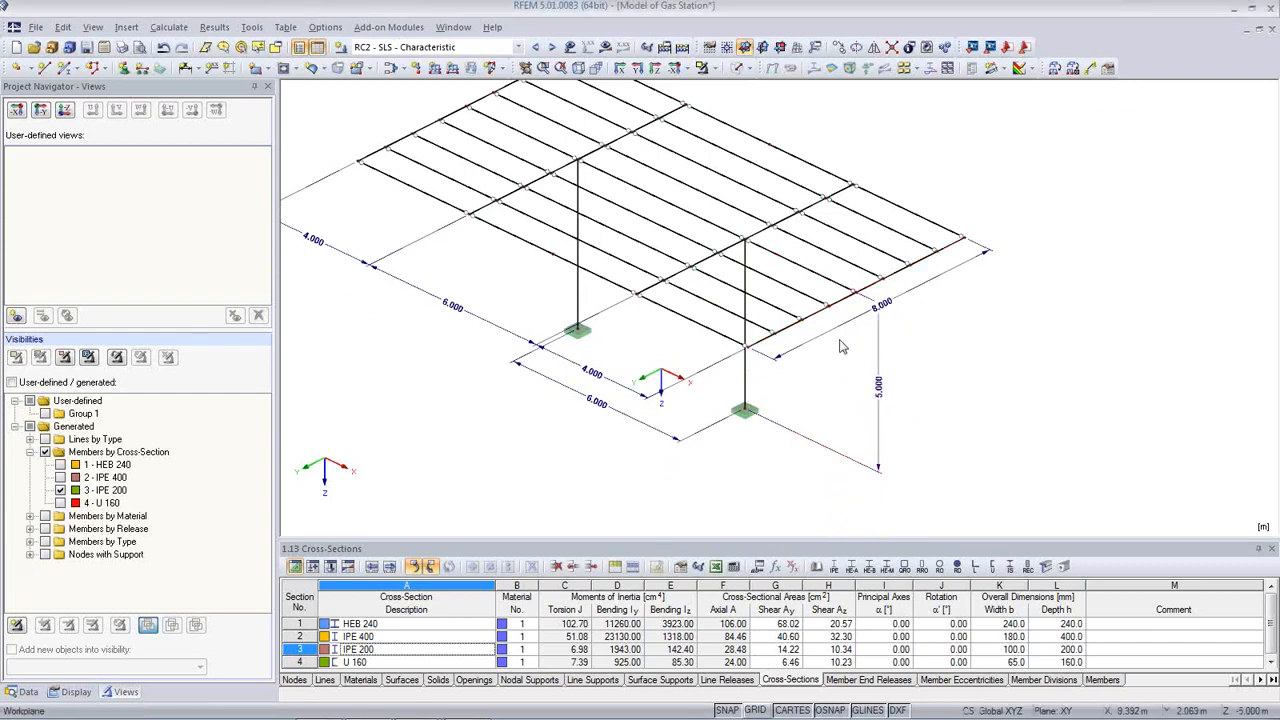
double_click(838, 333)
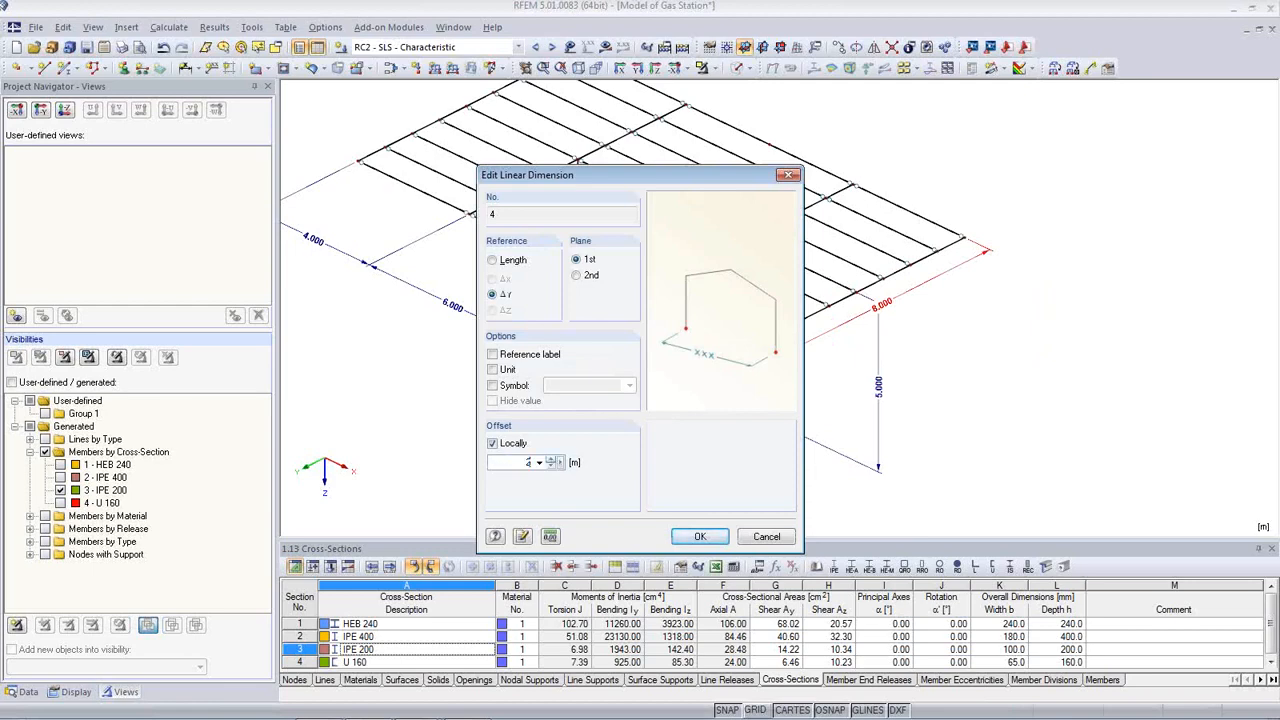
left_click(700, 537)
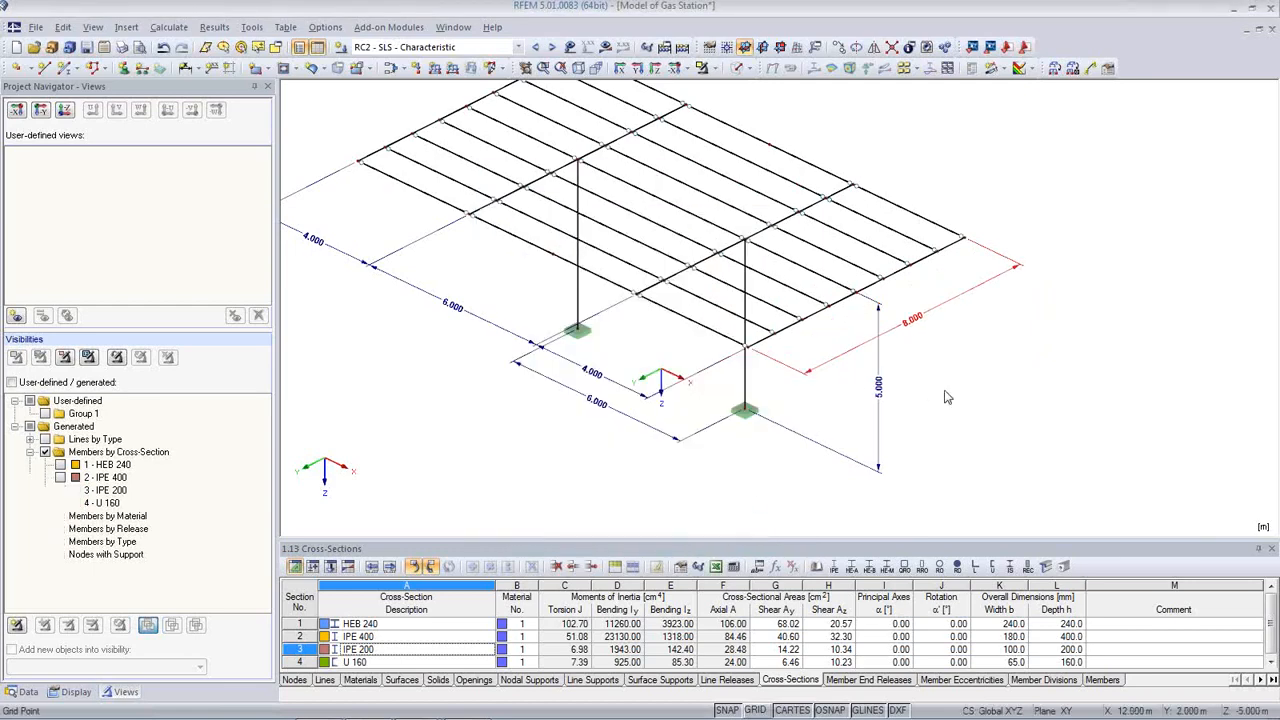
Render the members as solid cross-sections and add the dimensioned isometric model graphic to printout report PR1, showing the report on completion
middle_click_drag(1022, 427, 1072, 416)
scroll(1022, 448, "down", 1)
scroll(1026, 453, "down", 1)
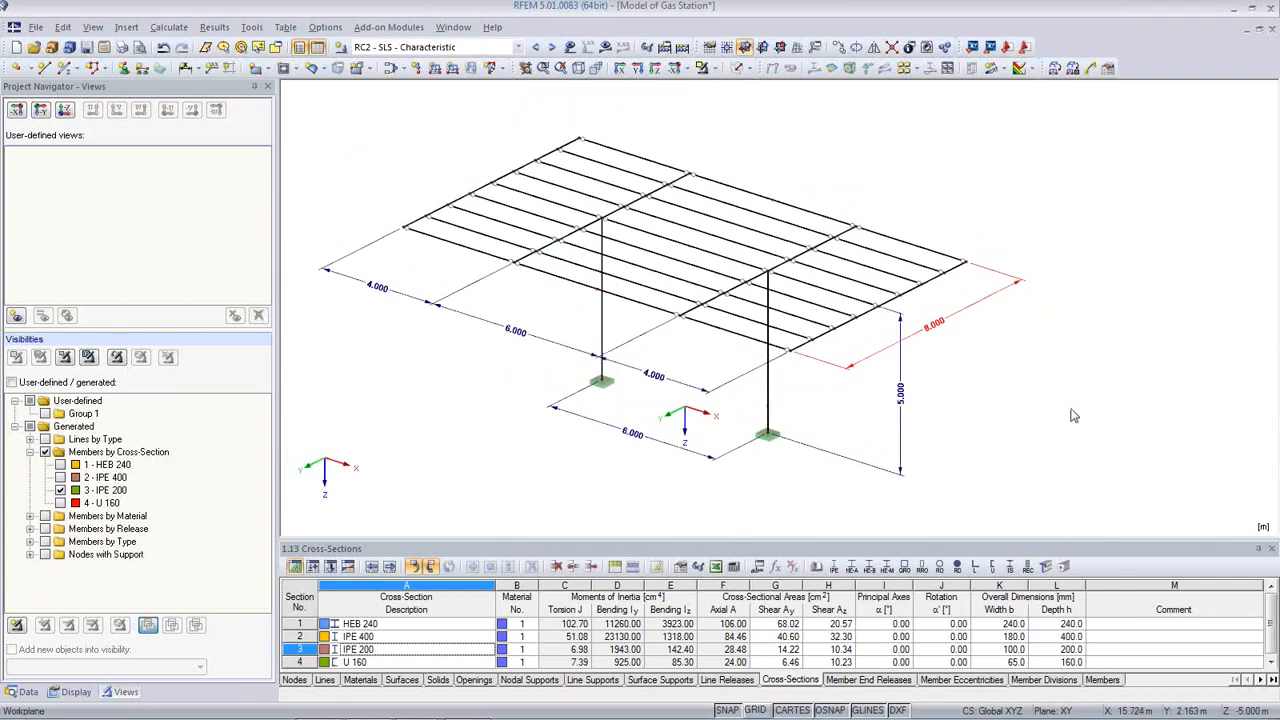
left_click(737, 67)
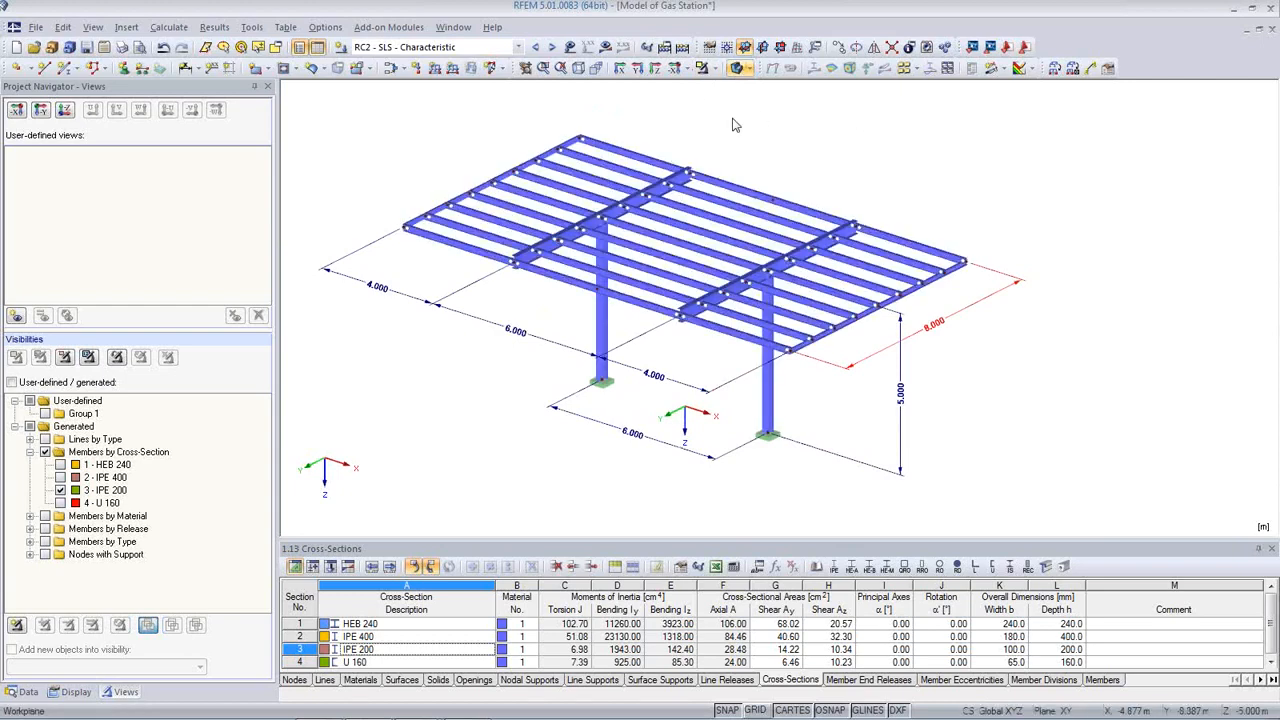
left_click(121, 48)
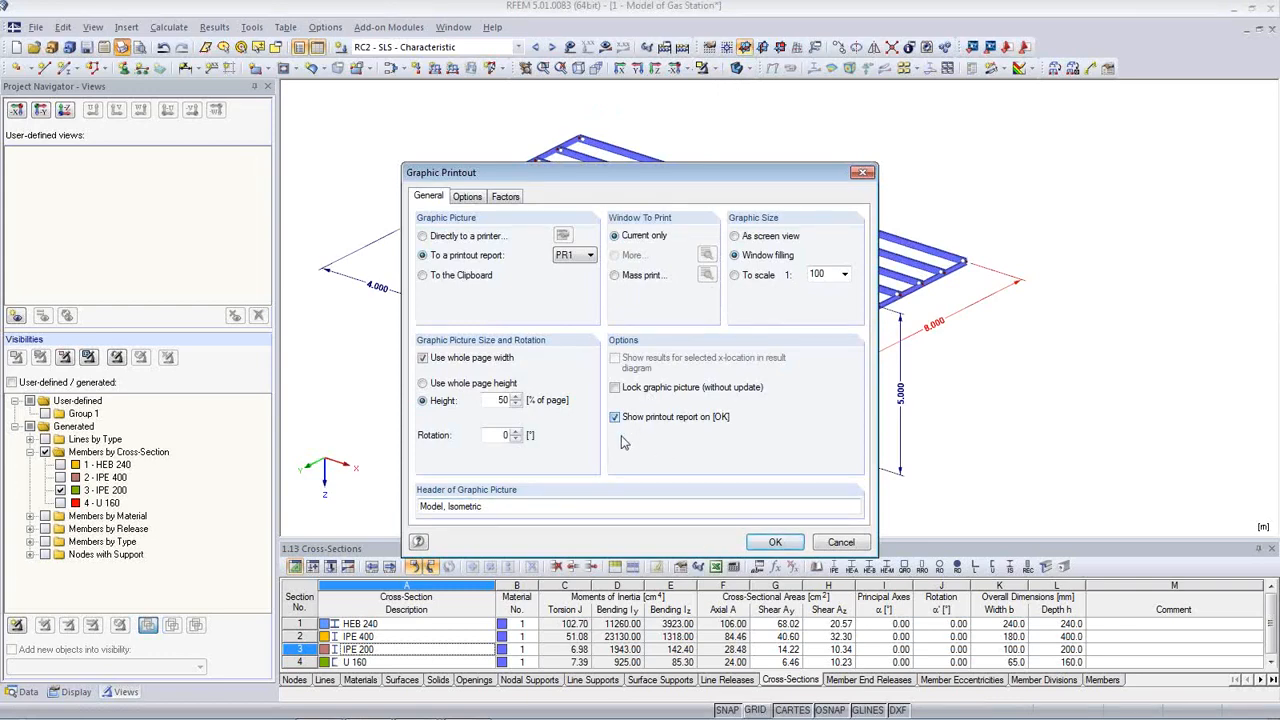
left_click(776, 541)
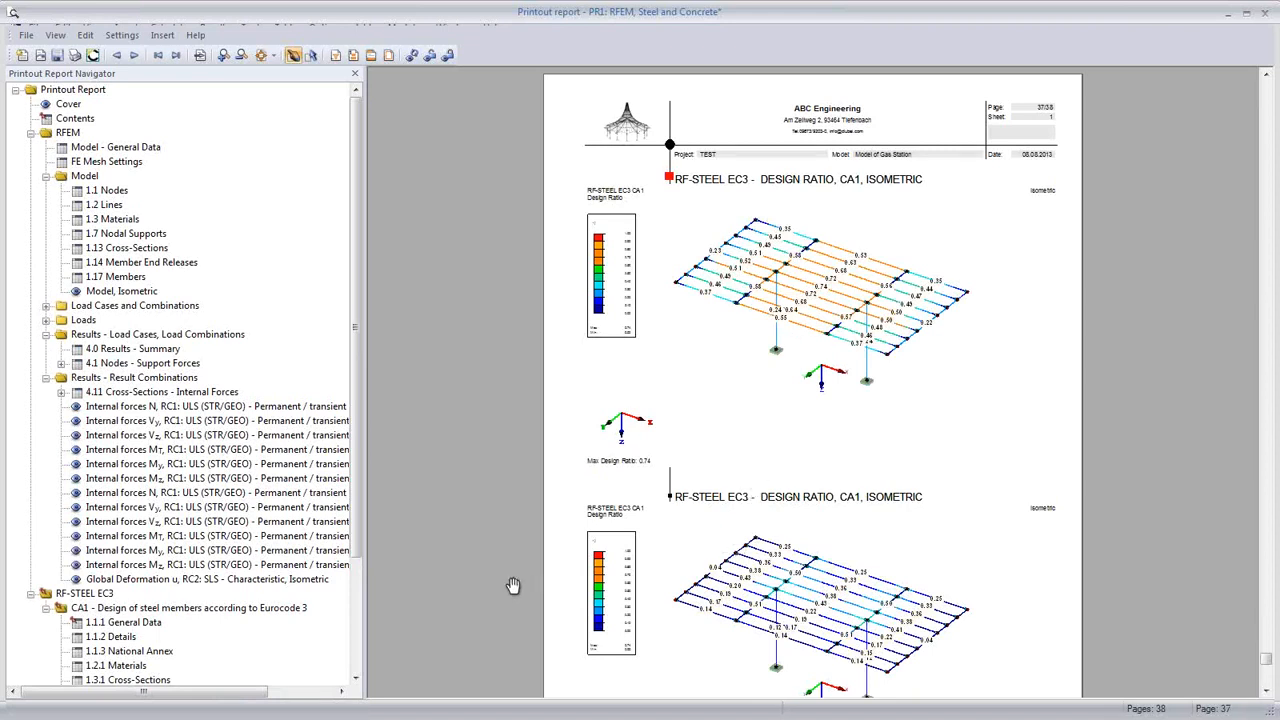
Review the RF-STEEL EC3 part of the printout report, from the design ratio graphics back to the member parameters, cross-sections and National Annex
scroll(750, 483, "down", 2)
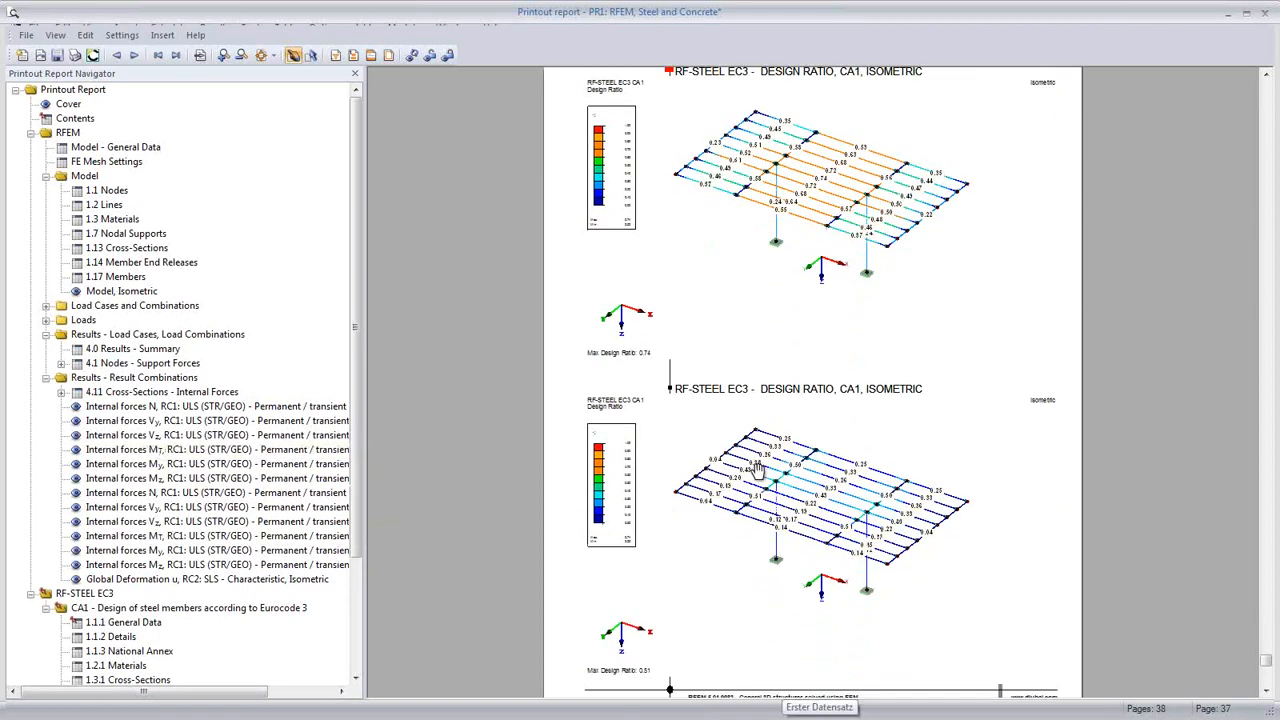
scroll(783, 432, "down", 15)
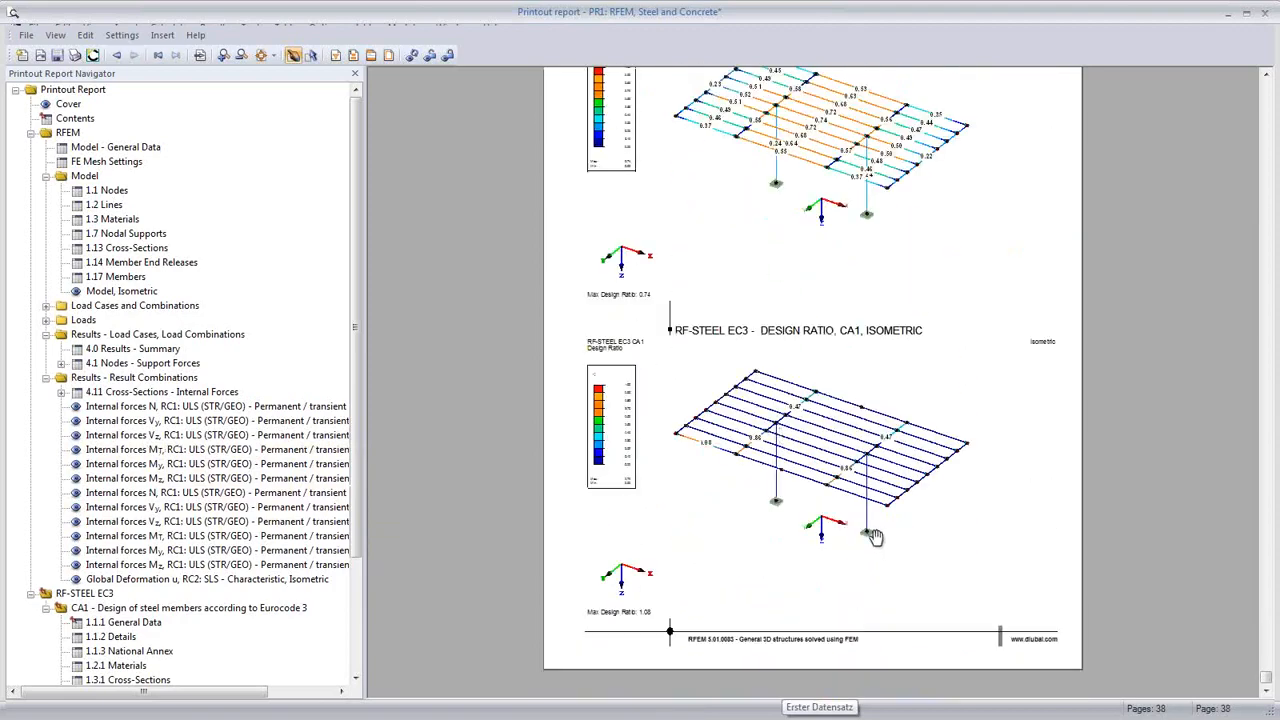
scroll(876, 520, "up", 20)
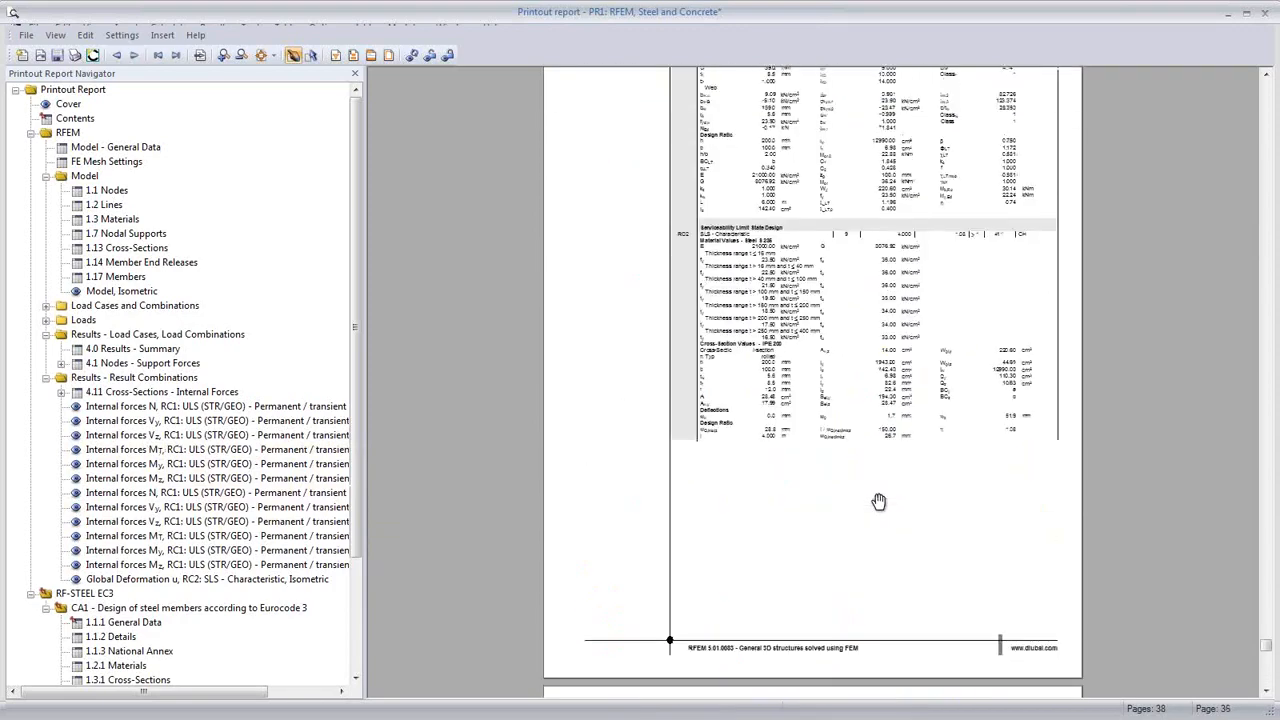
scroll(878, 501, "up", 10)
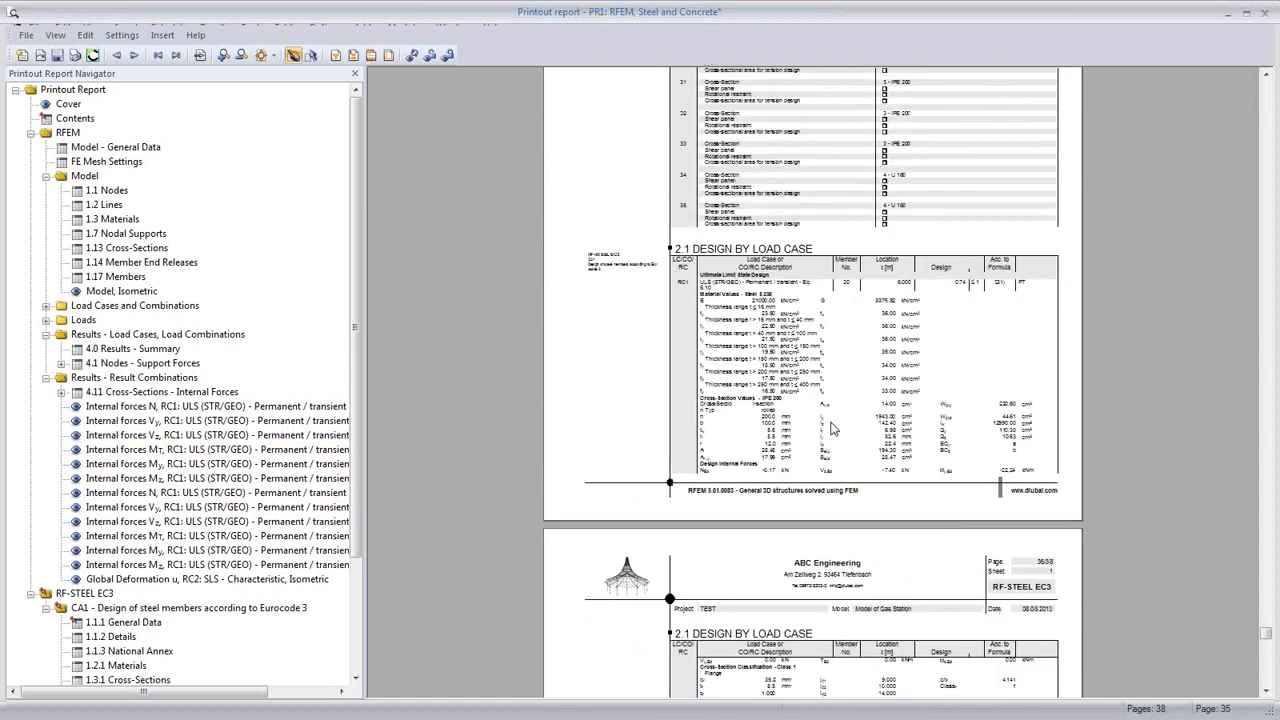
scroll(830, 425, "up", 4)
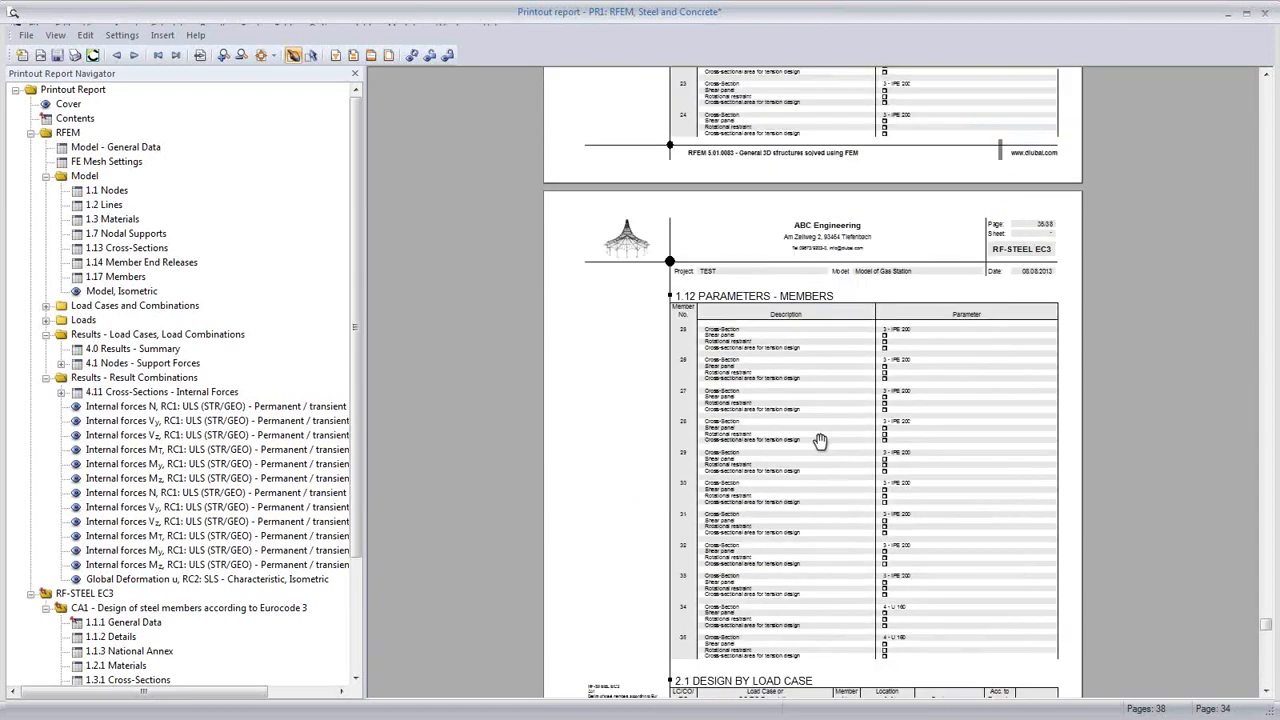
scroll(820, 441, "up", 1, "ctrl")
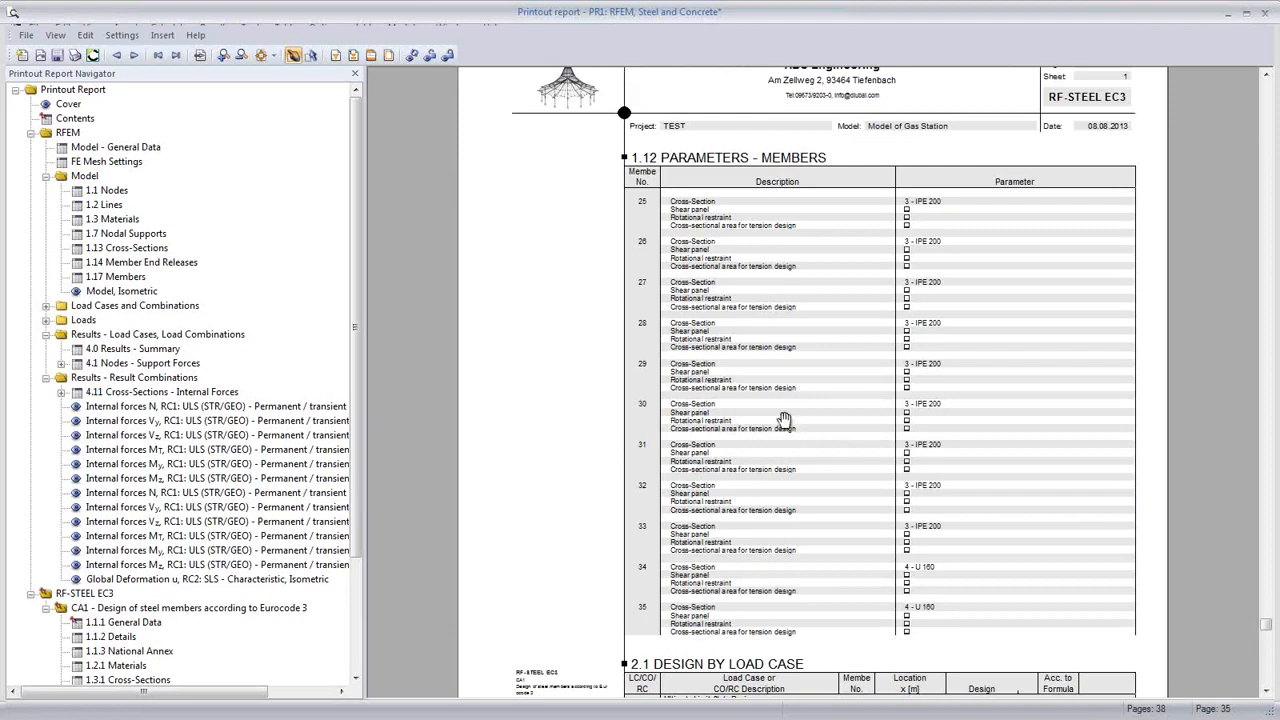
scroll(820, 352, "up", 10)
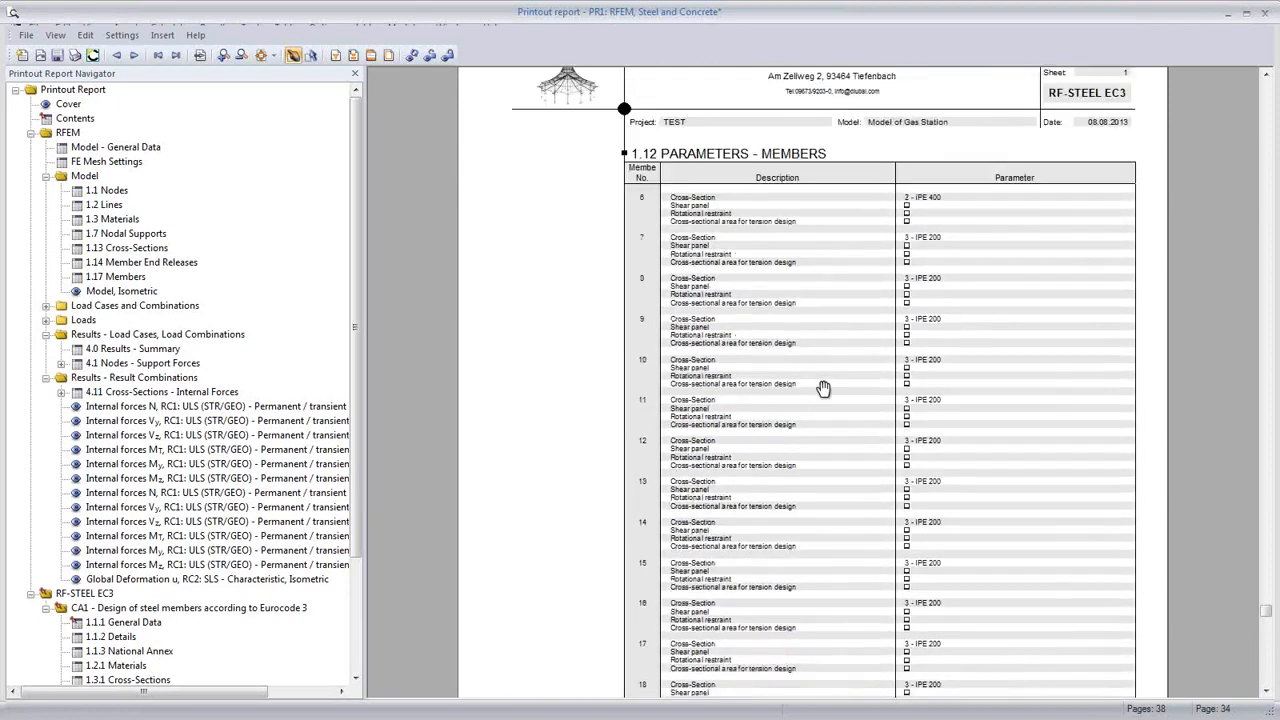
scroll(822, 388, "up", 10)
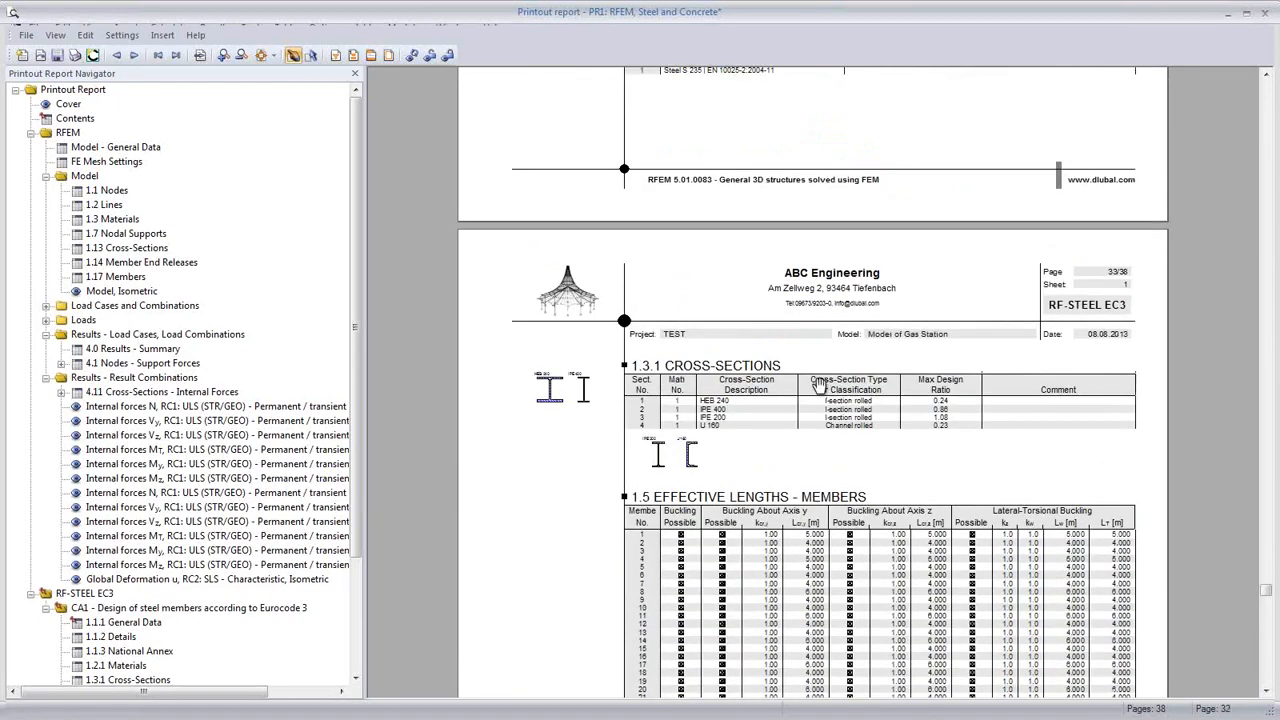
scroll(750, 392, "up", 5)
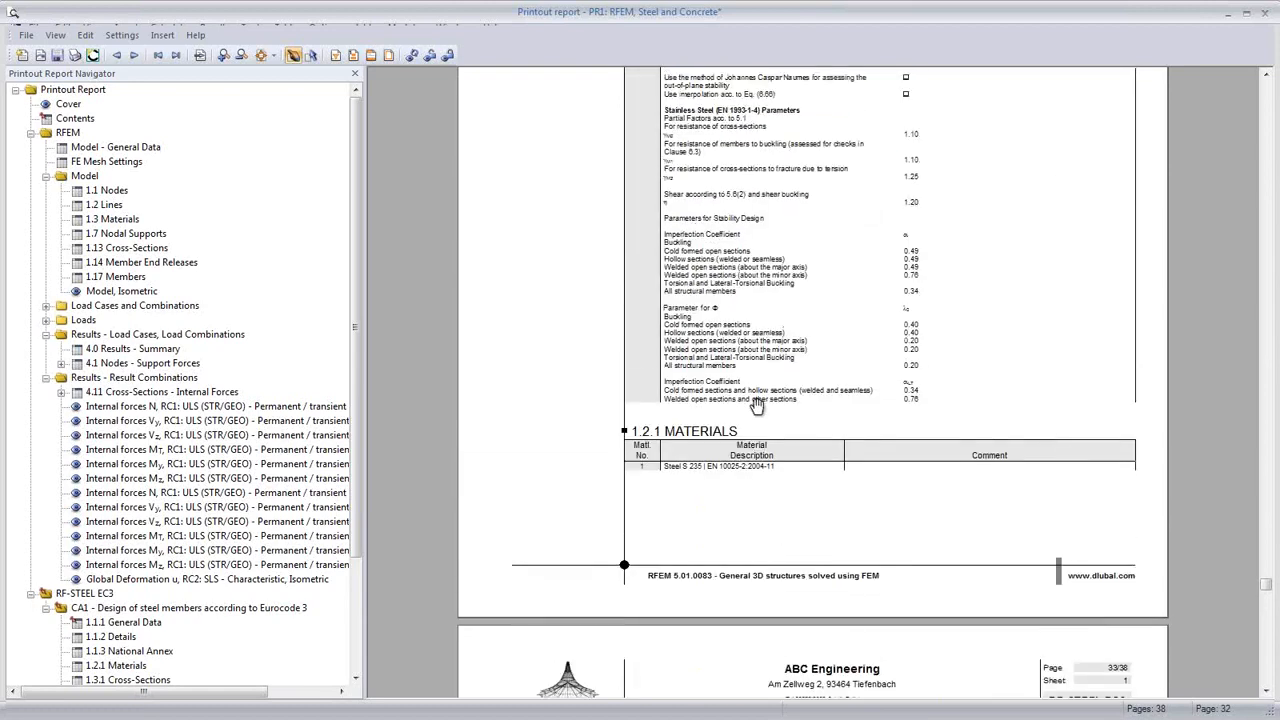
scroll(756, 404, "up", 6)
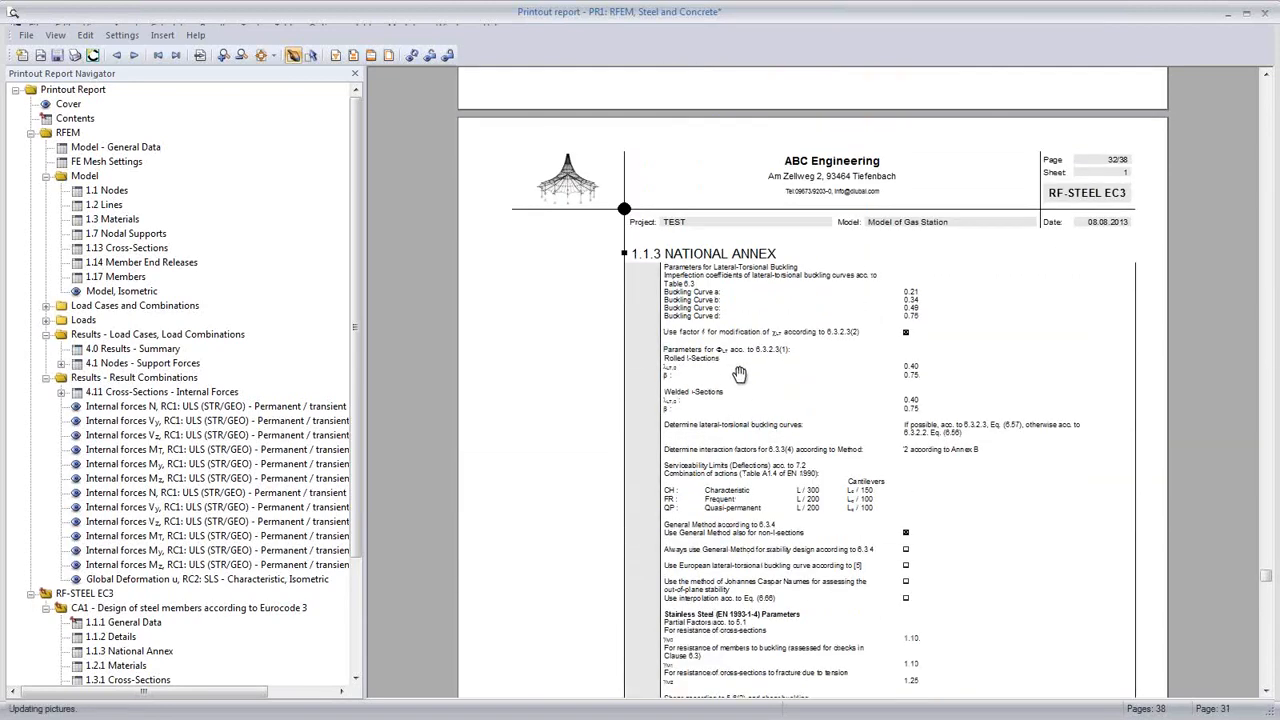
scroll(740, 374, "up", 2, "ctrl")
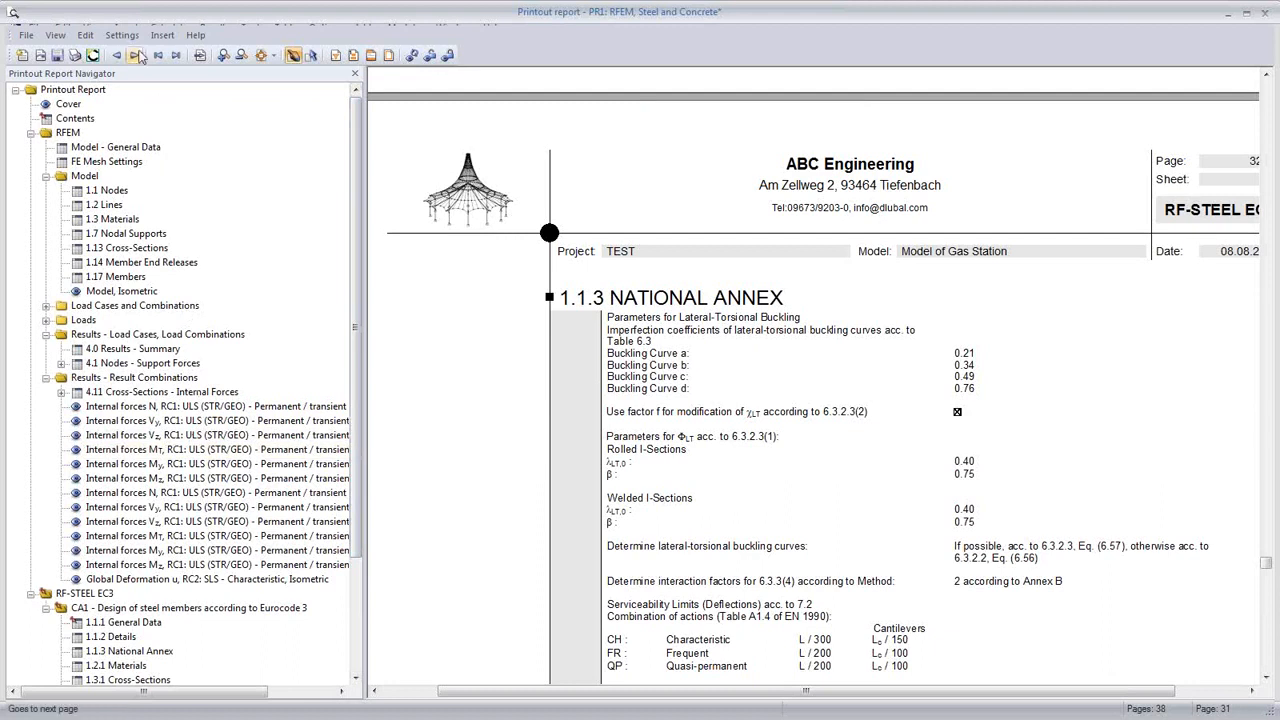
Zoom the report preview to 100% and fit the whole page in view
left_click(55, 35)
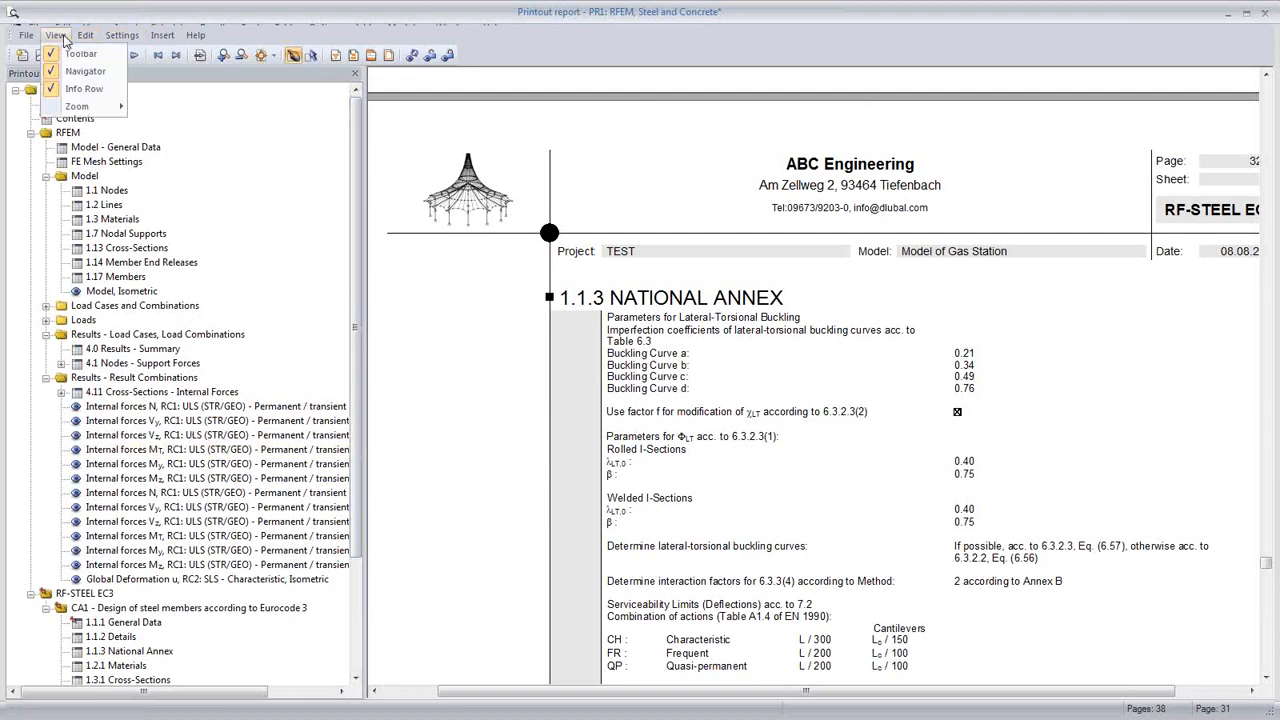
mouse_move(78, 106)
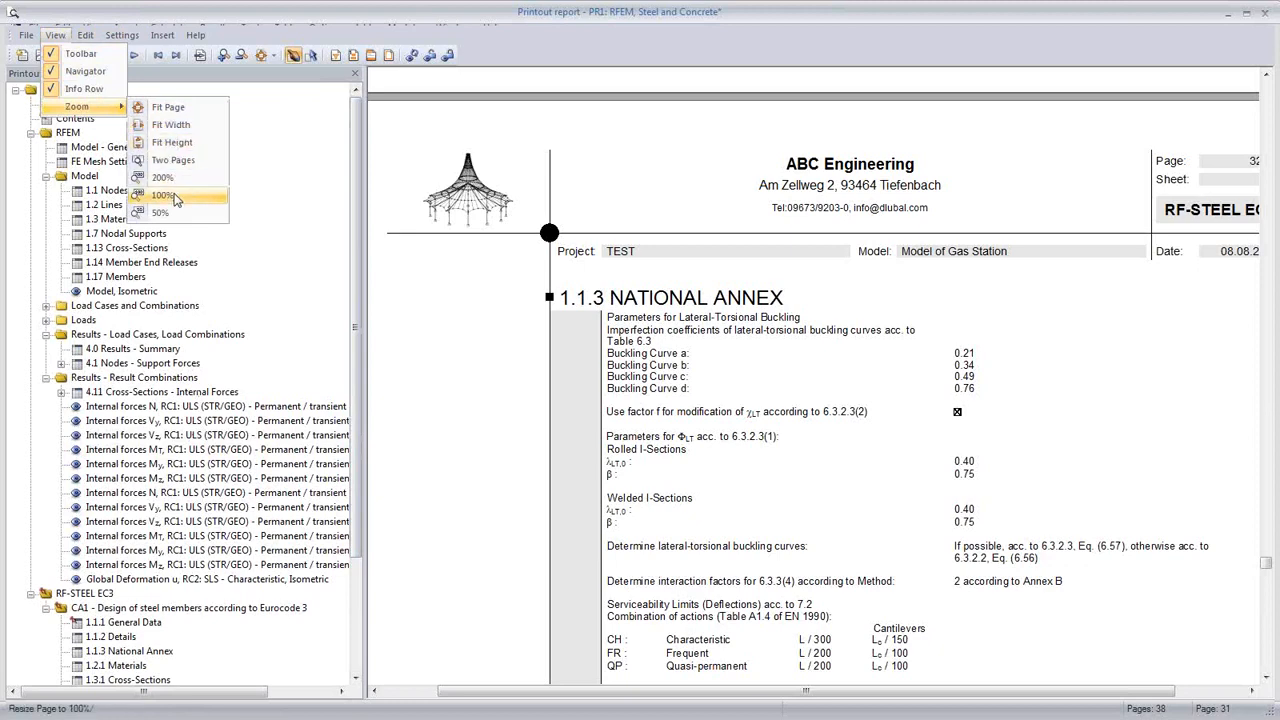
left_click(175, 197)
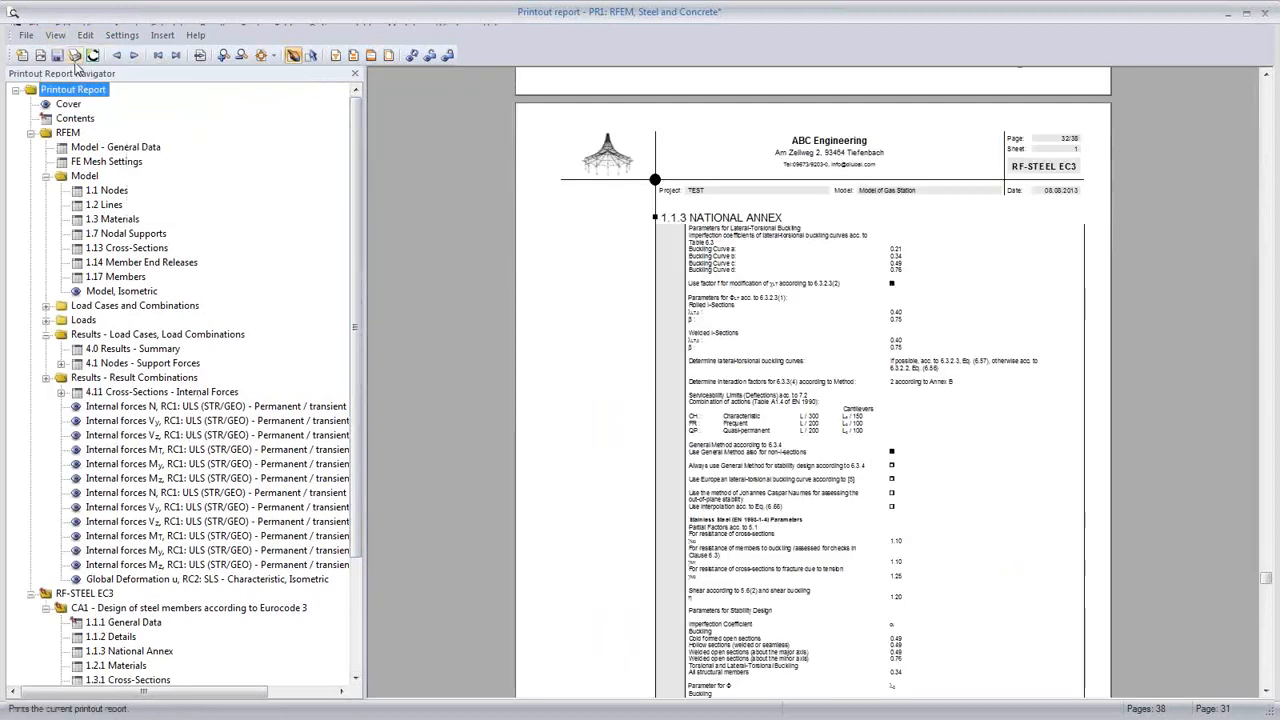
left_click(55, 35)
mouse_move(80, 107)
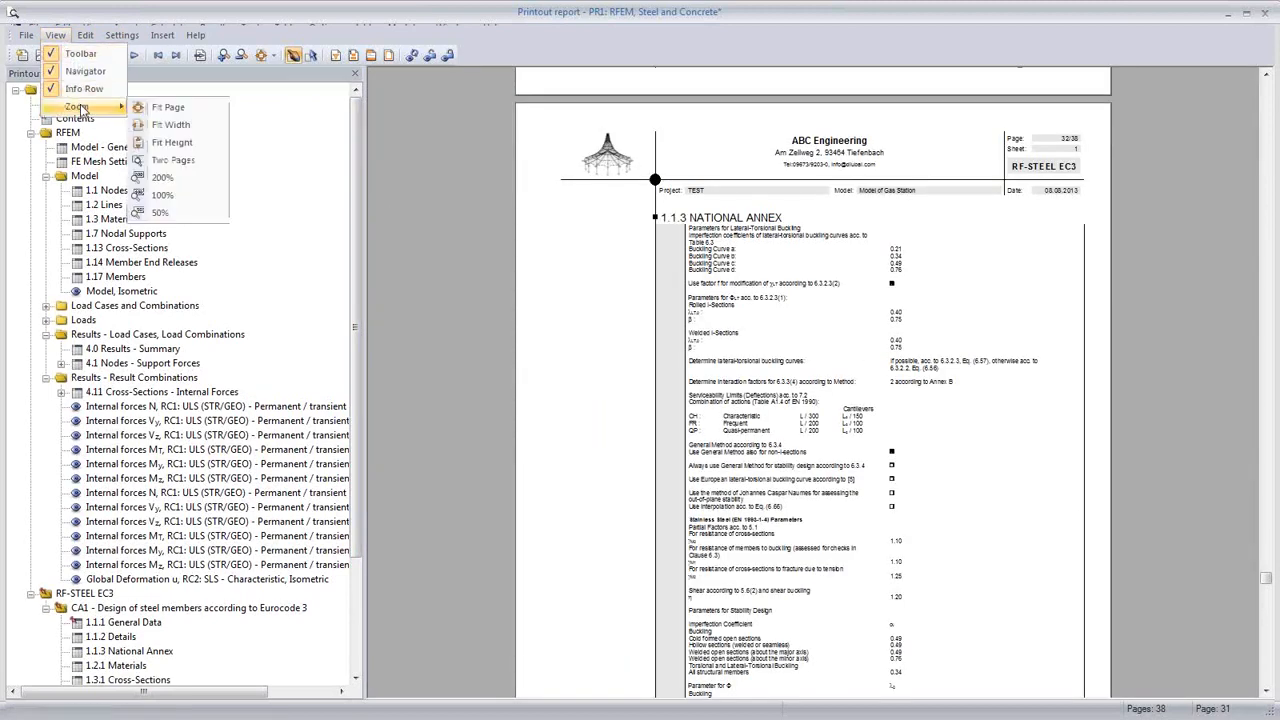
left_click(172, 112)
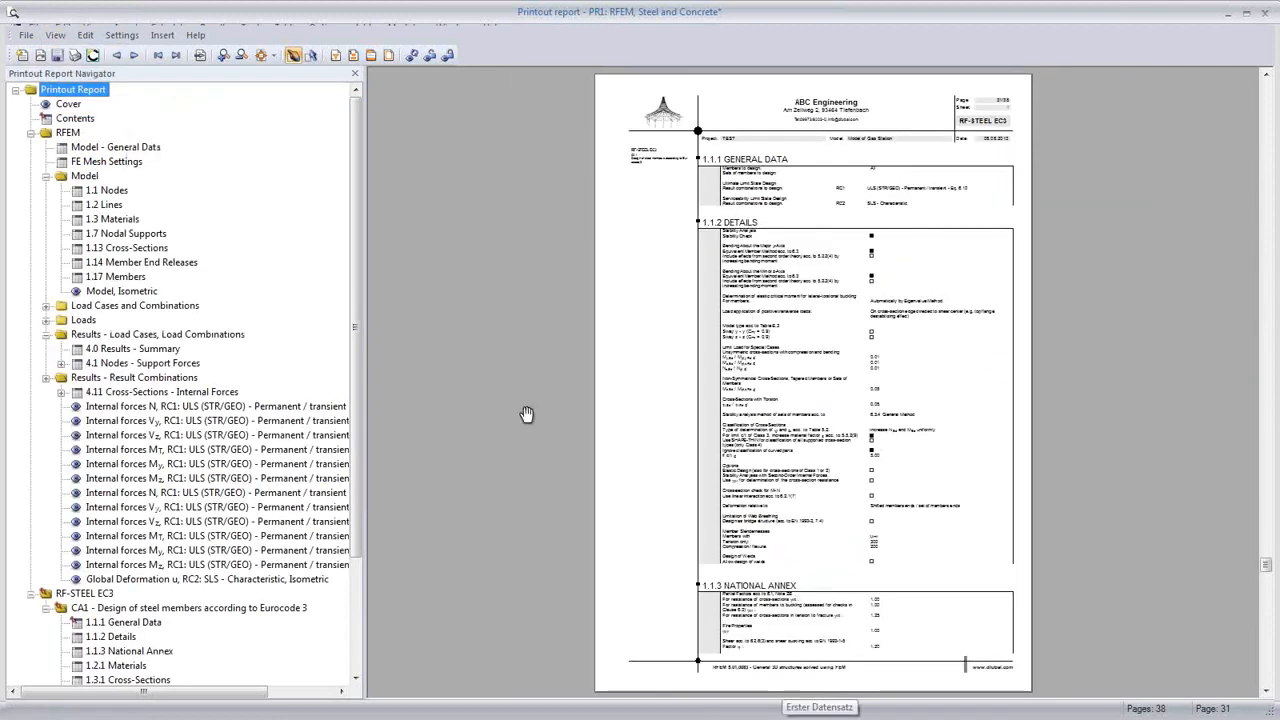
Make the first Internal forces N, RC1 graphic start on a new page of the printout report
left_click(160, 407)
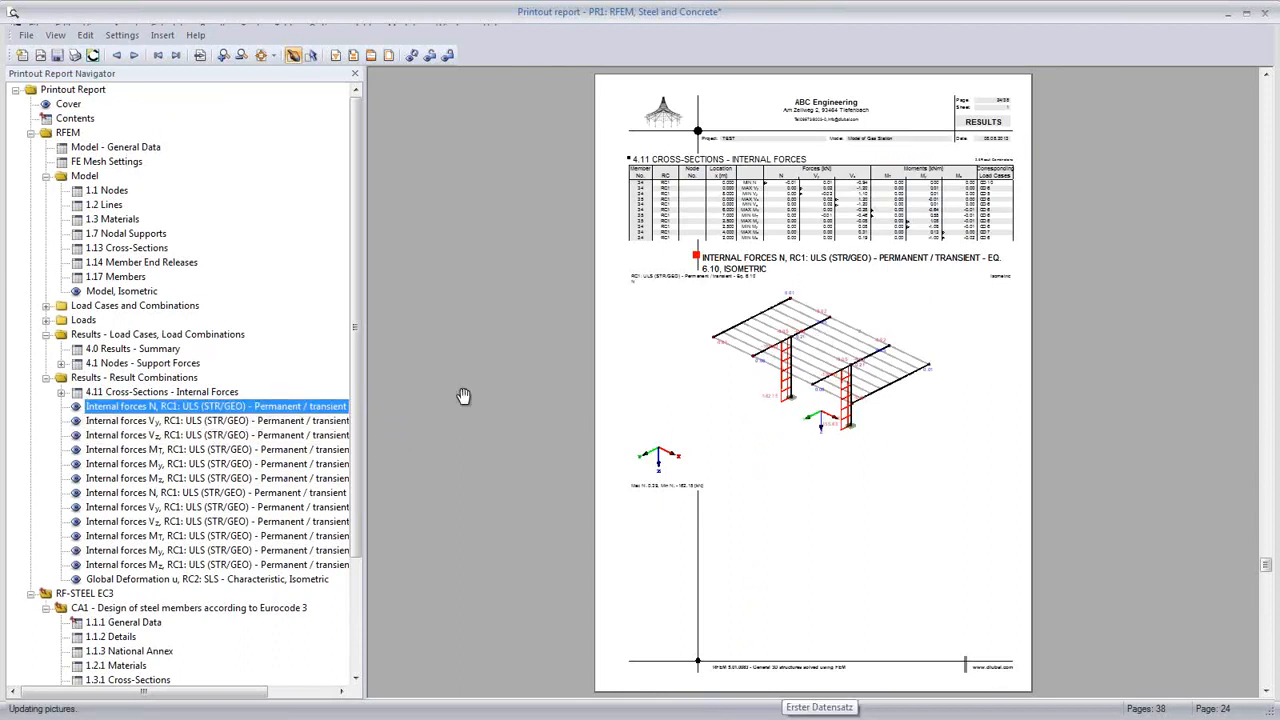
right_click(203, 412)
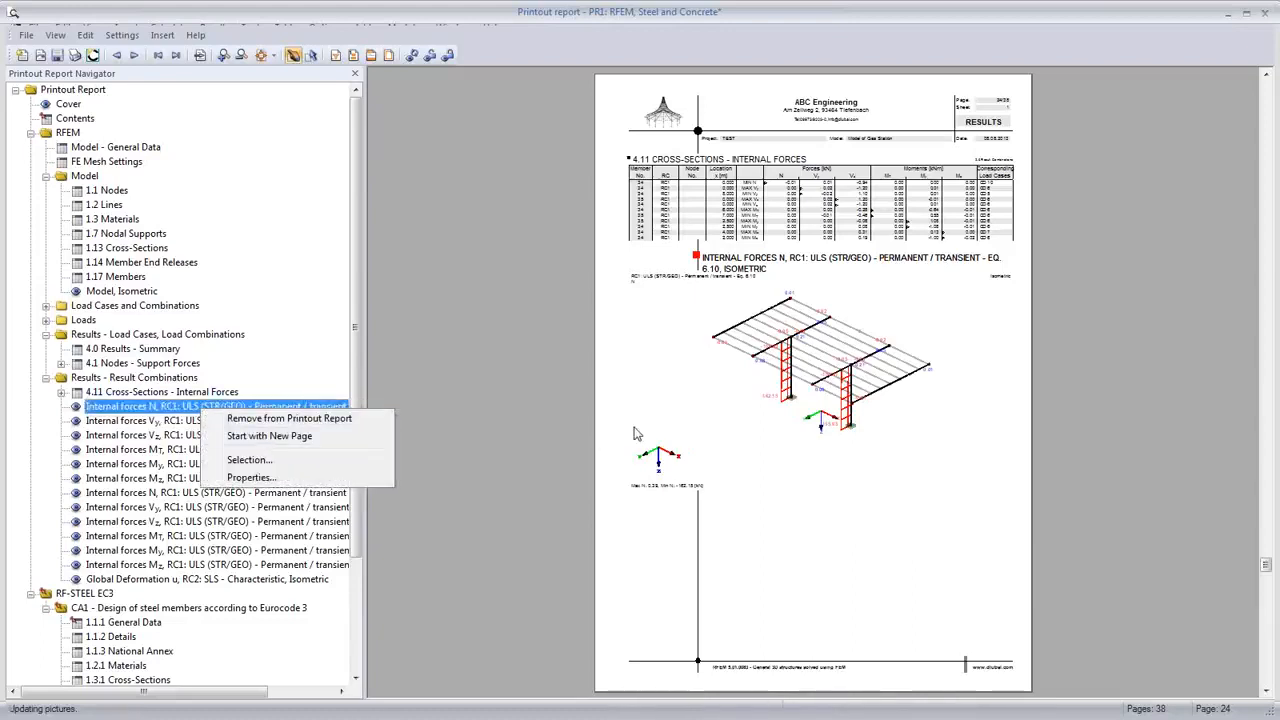
left_click(636, 432)
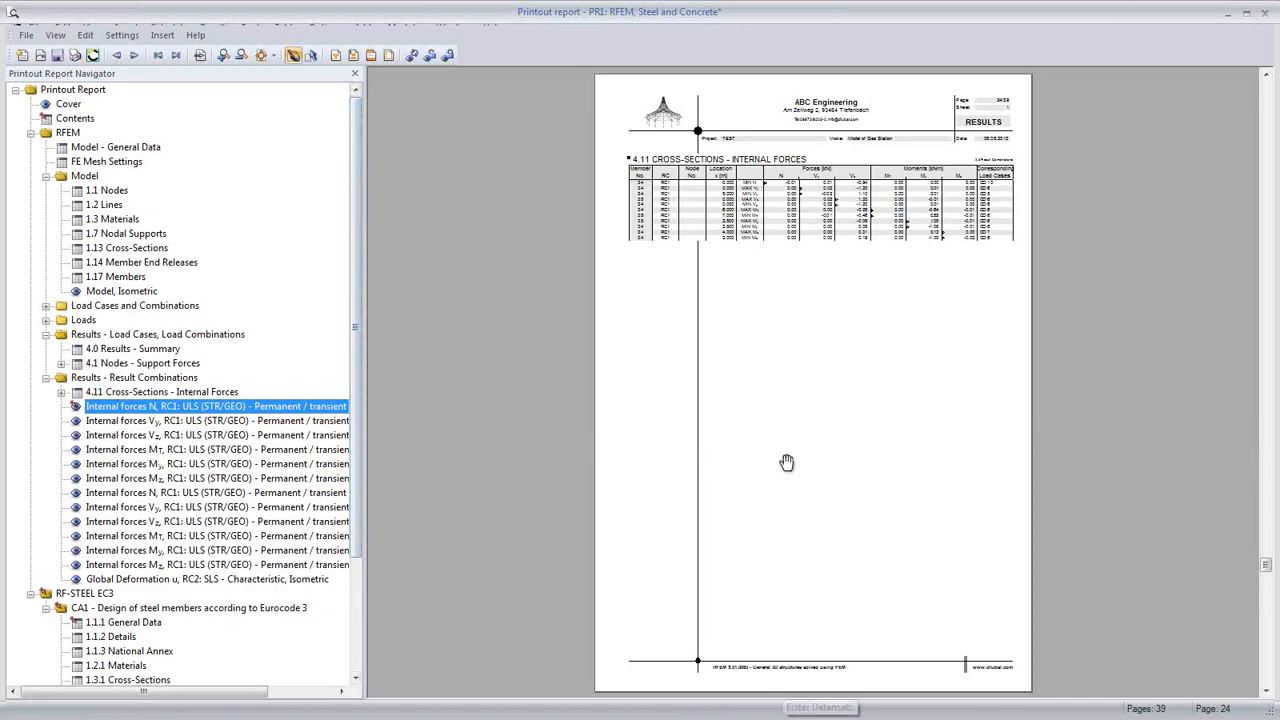
Review the report pages with the RC1 internal force graphics, from N through the shear forces and moments of both member groups
scroll(700, 460, "down", 3)
scroll(787, 465, "down", 5)
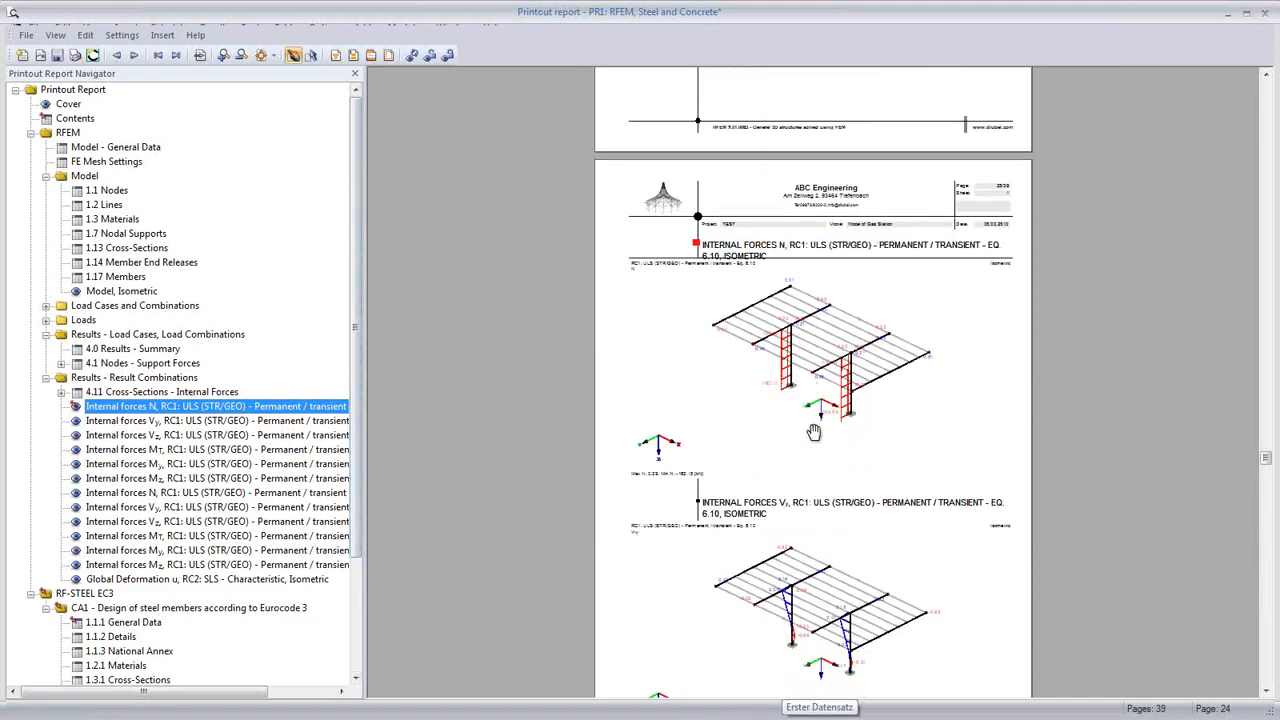
scroll(815, 435, "down", 2)
scroll(815, 437, "down", 15)
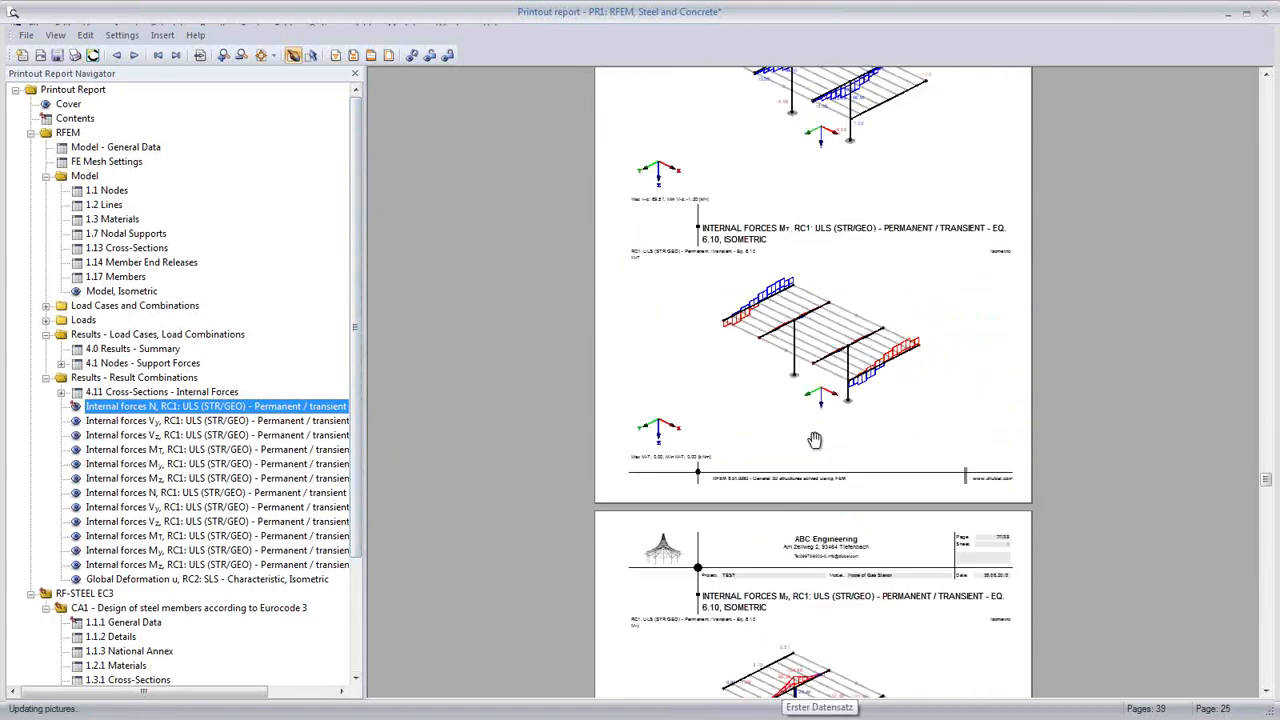
scroll(815, 440, "down", 12)
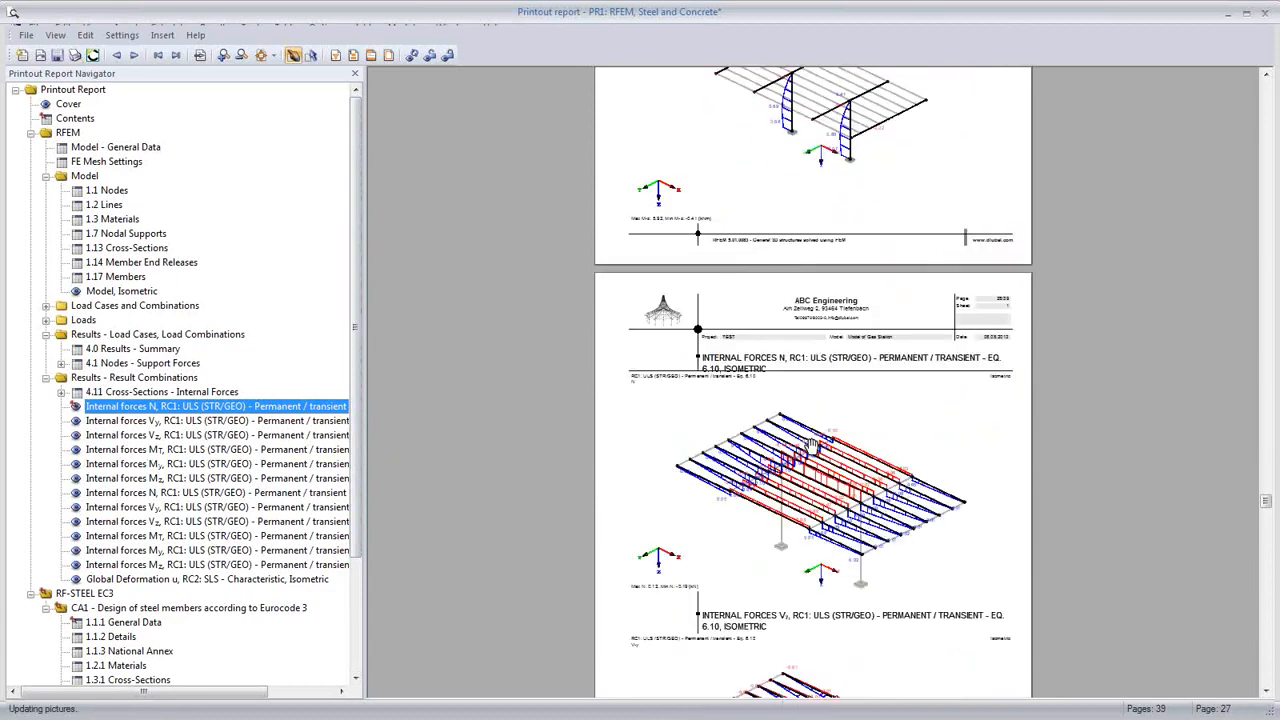
scroll(812, 444, "down", 10)
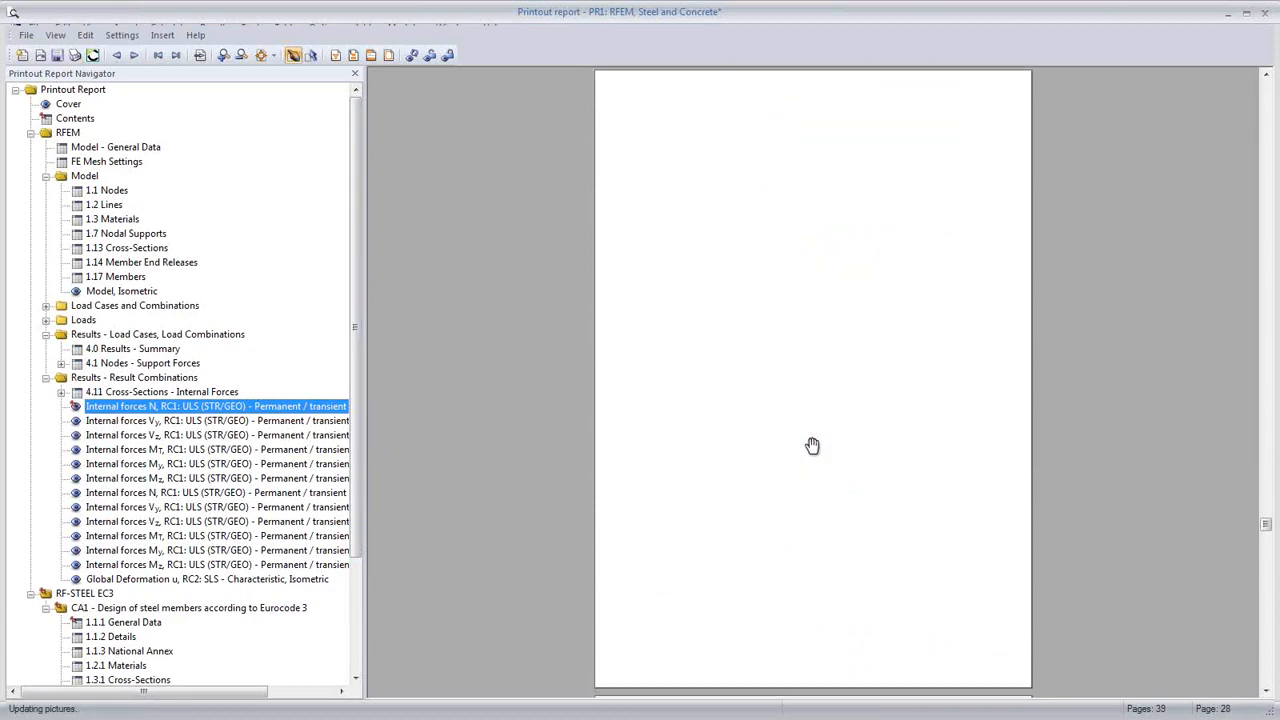
scroll(813, 444, "up", 2)
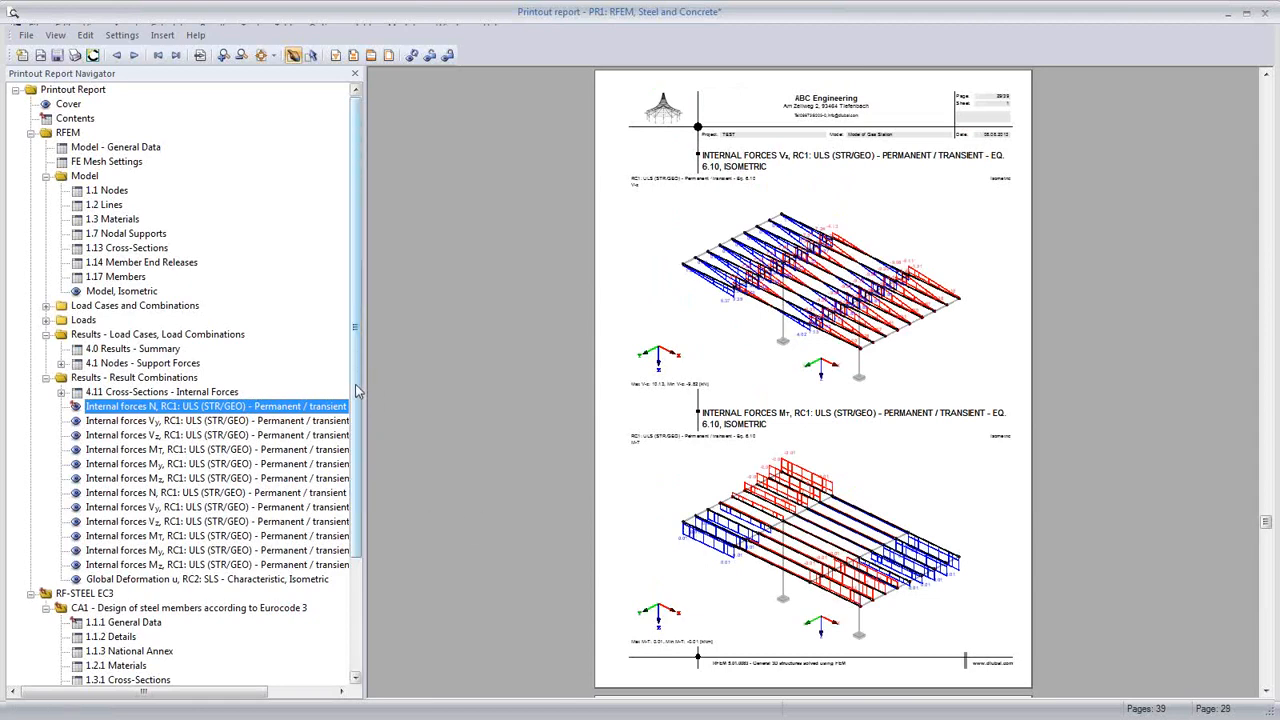
scroll(358, 390, "down", 3)
scroll(361, 343, "up", 3)
Exclude tables 1.10 and 1.11 Fire Resistance from the RF-STEEL EC3 input data in the report selection, and discard the changes
left_click(336, 55)
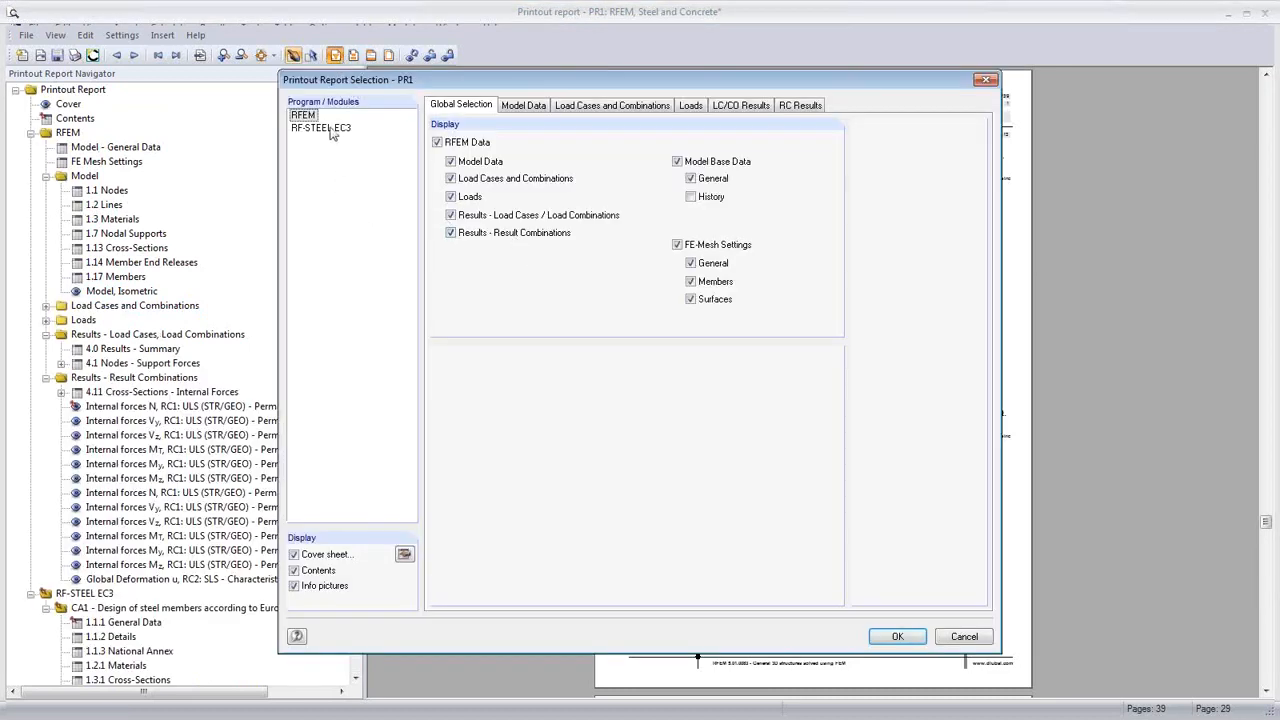
left_click(325, 128)
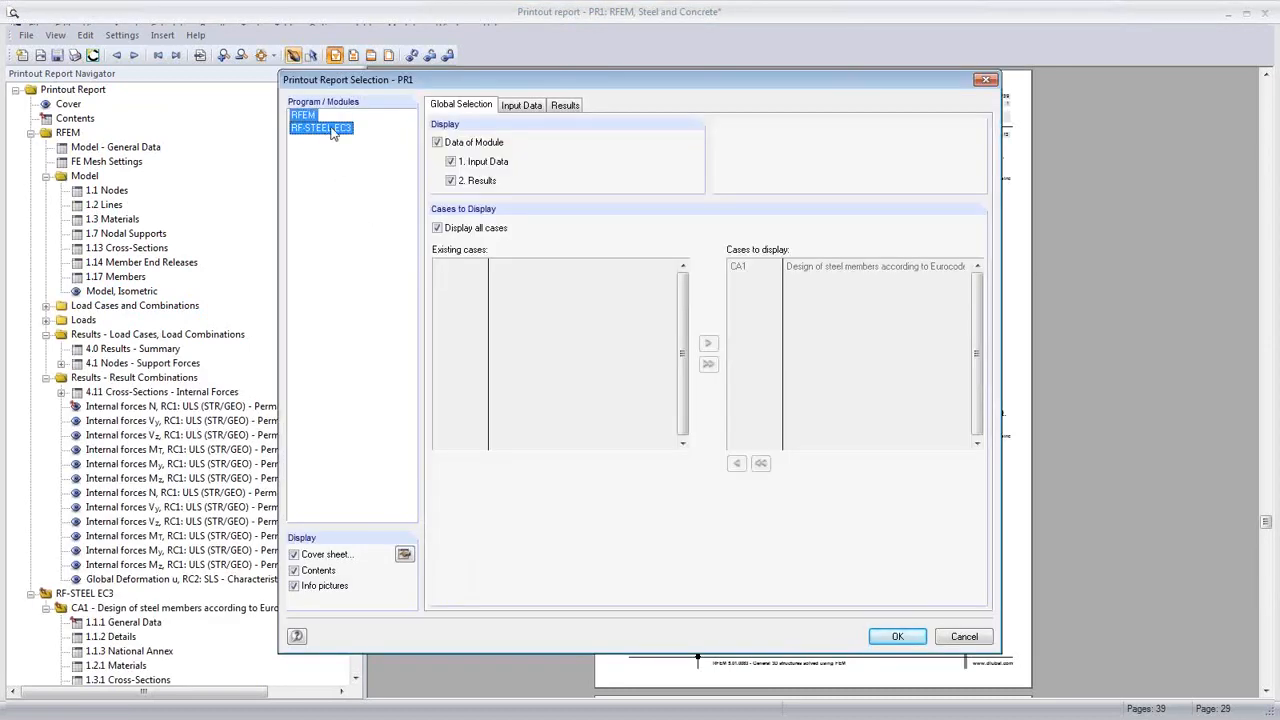
left_click(524, 106)
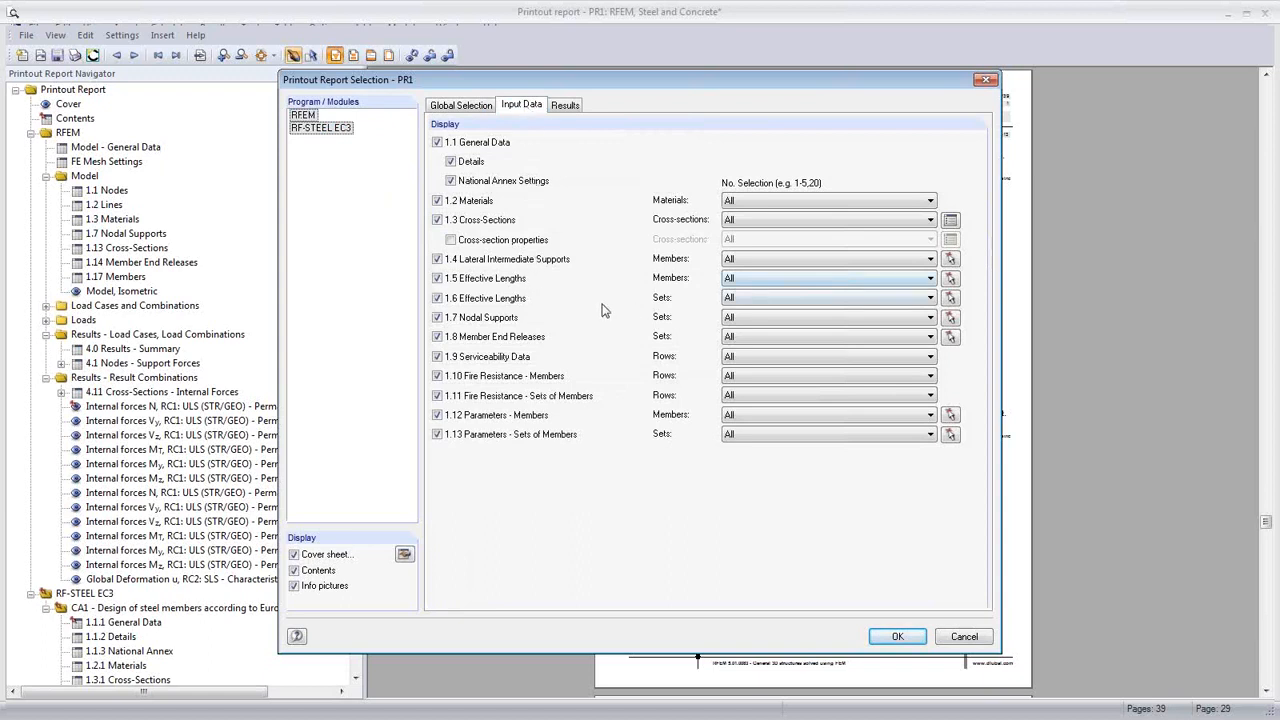
left_click(437, 376)
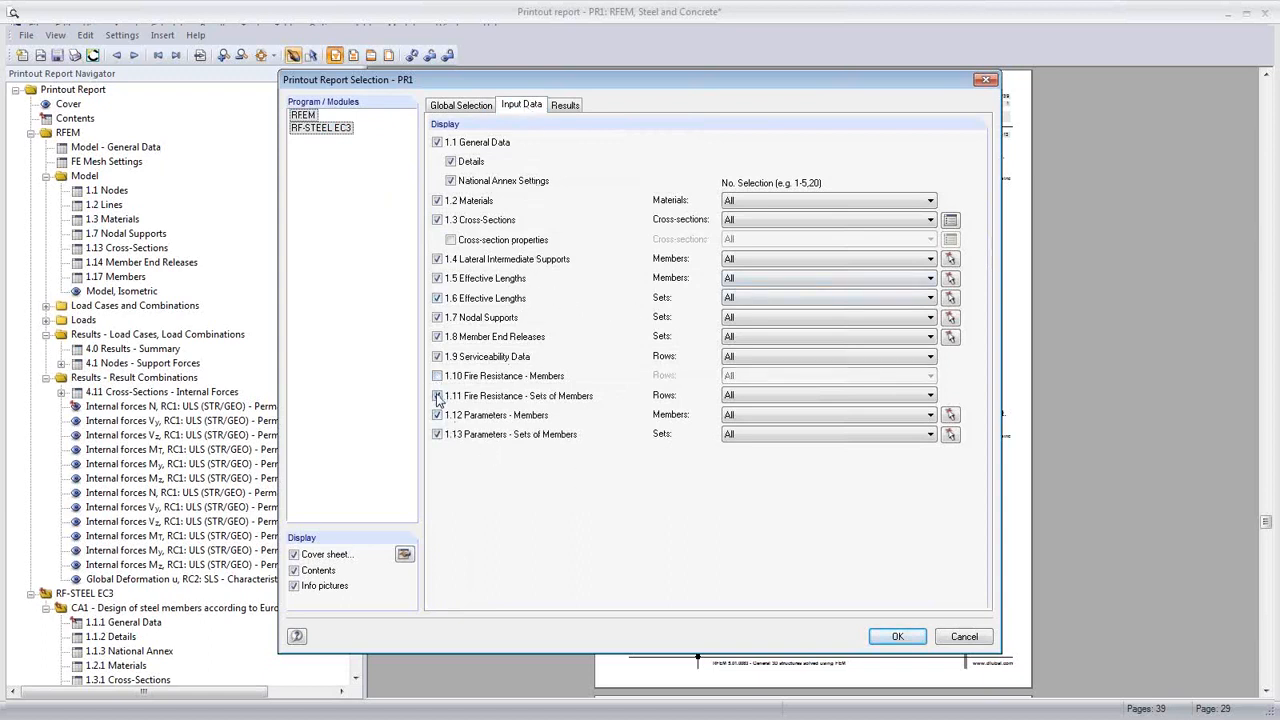
left_click(437, 396)
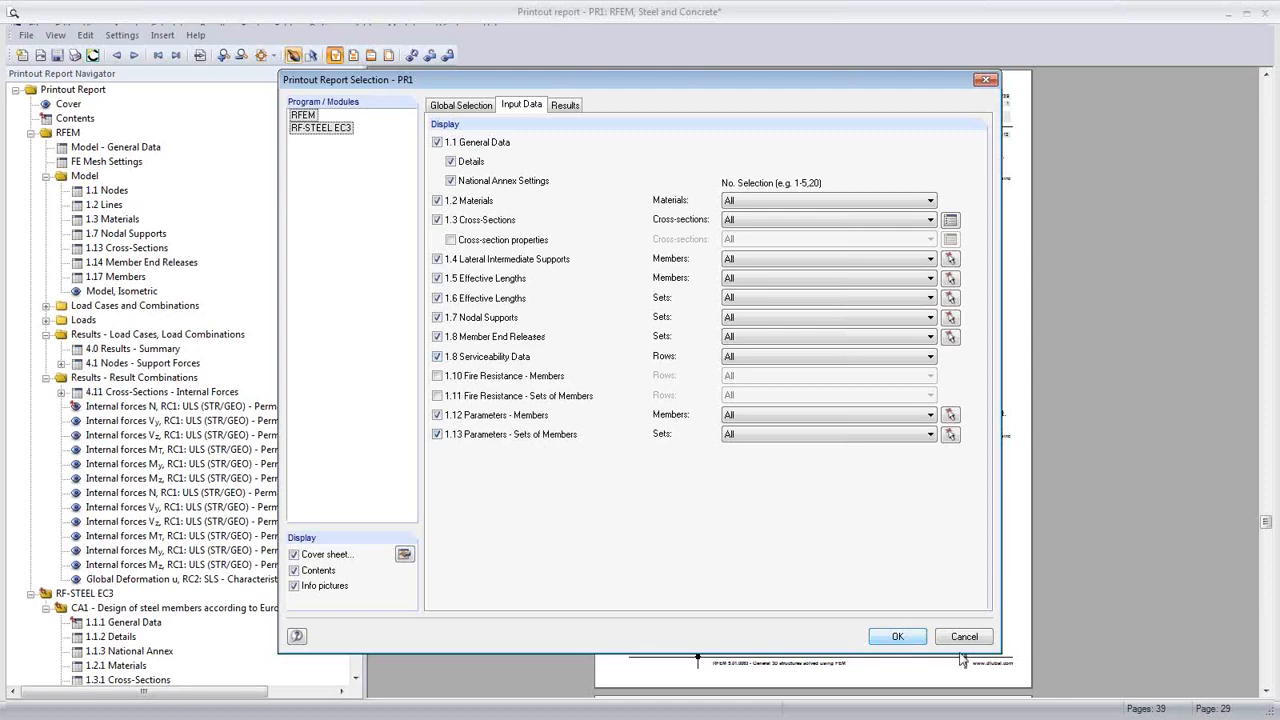
left_click(962, 640)
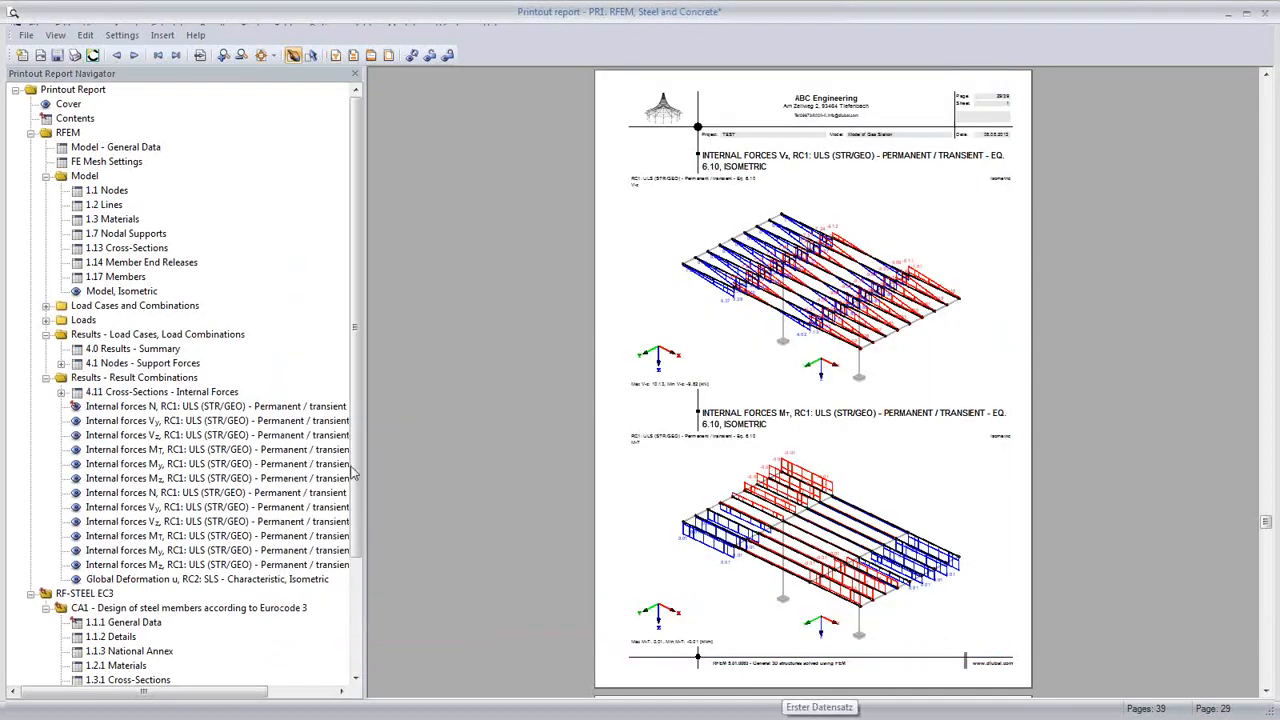
Edit the cover sheet picture to show the gas station rotated in 3D from above without the grid, and return to the report
left_click(72, 105)
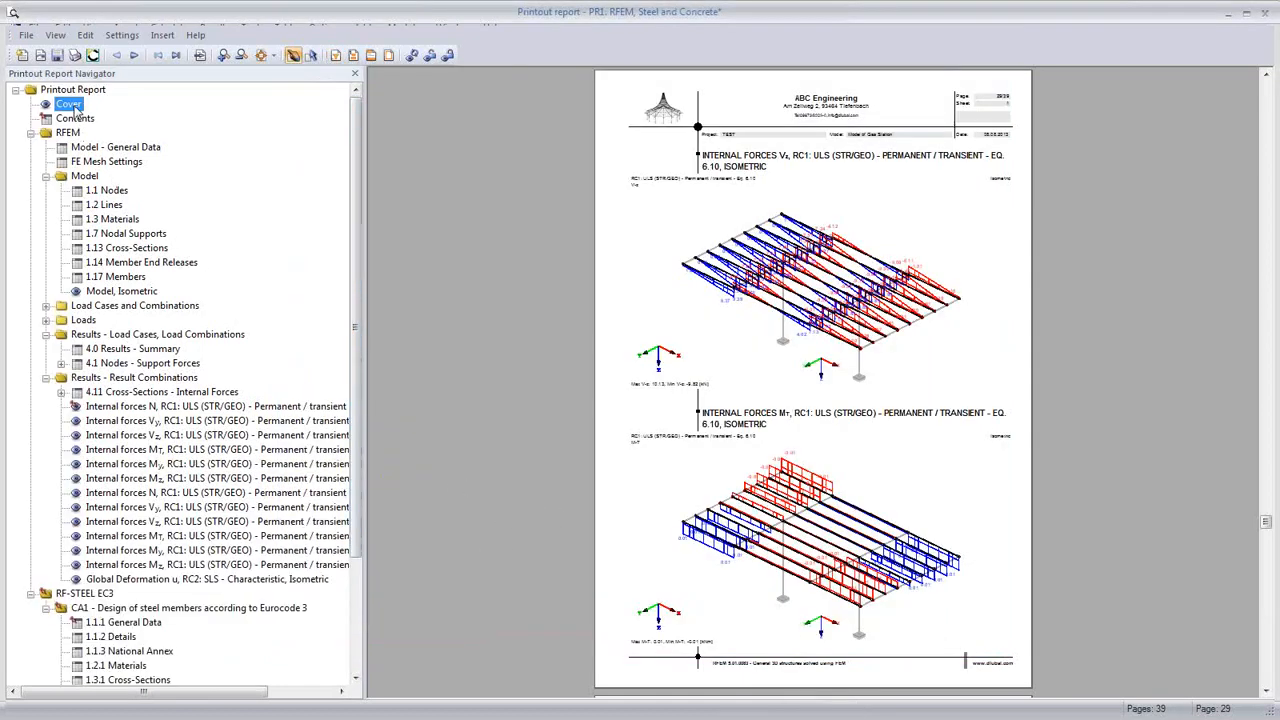
right_click(816, 503)
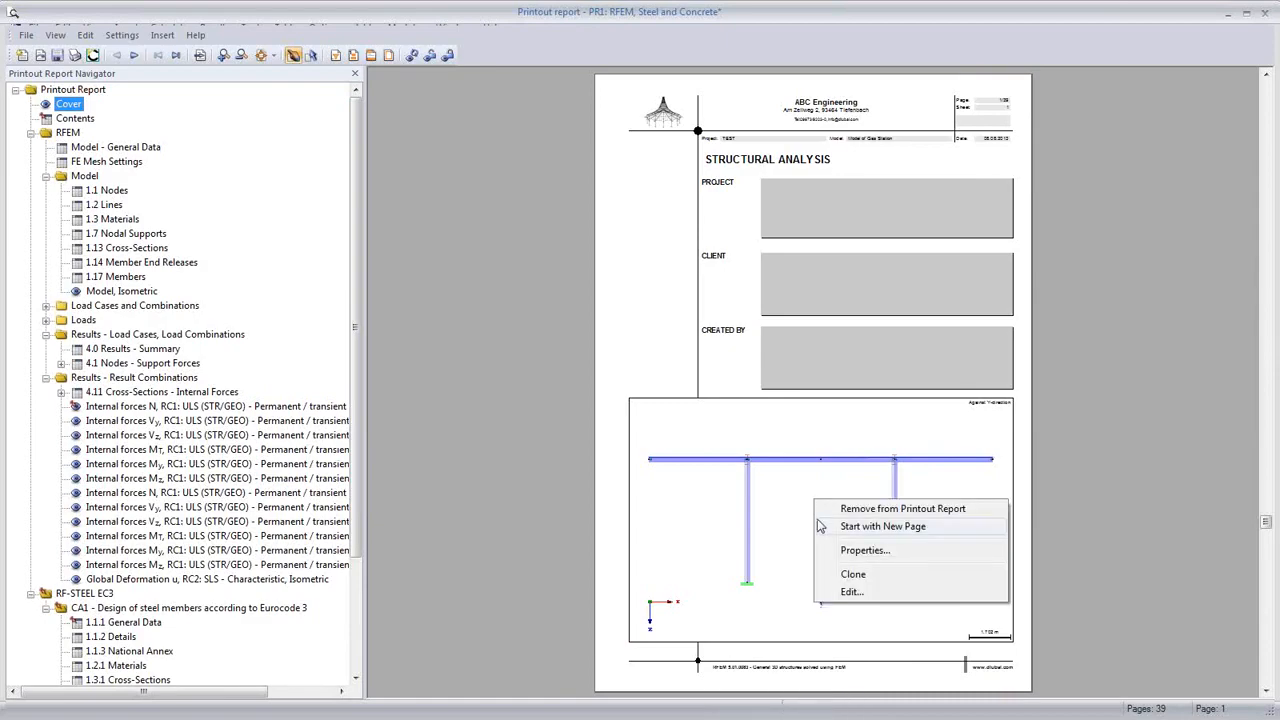
left_click(851, 591)
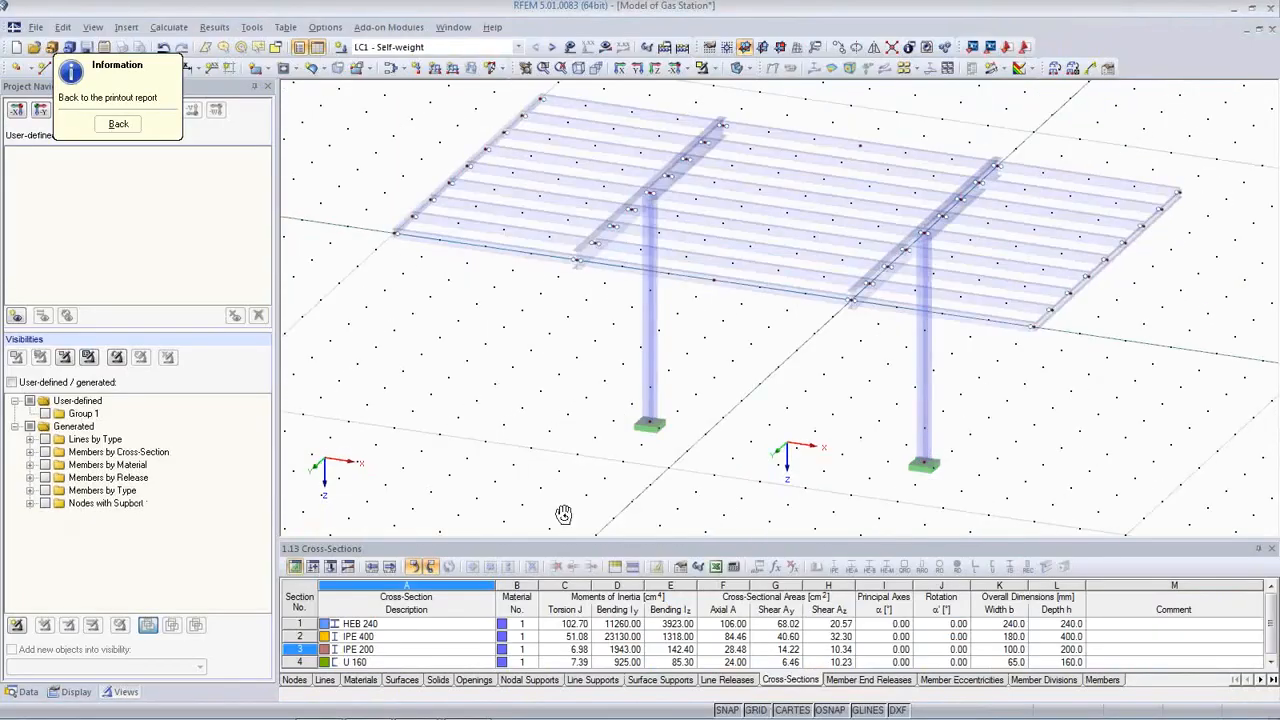
middle_click_drag(564, 515, 651, 440, "ctrl")
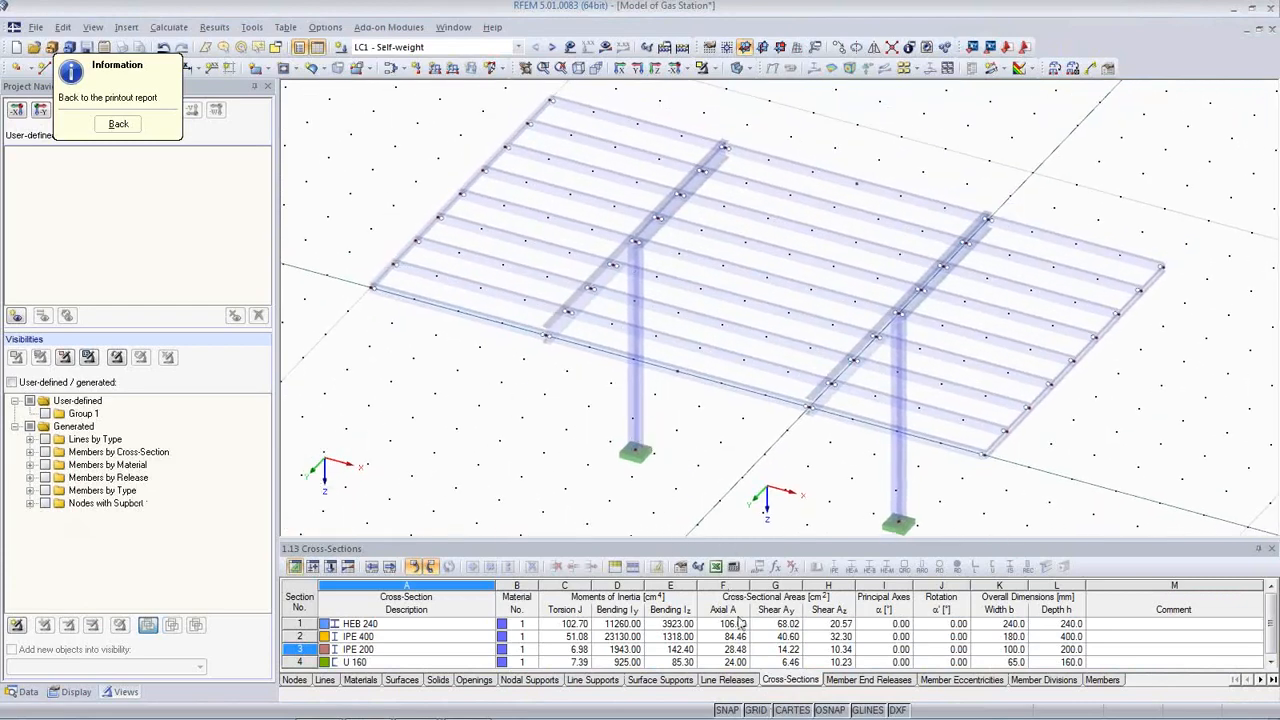
left_click(755, 709)
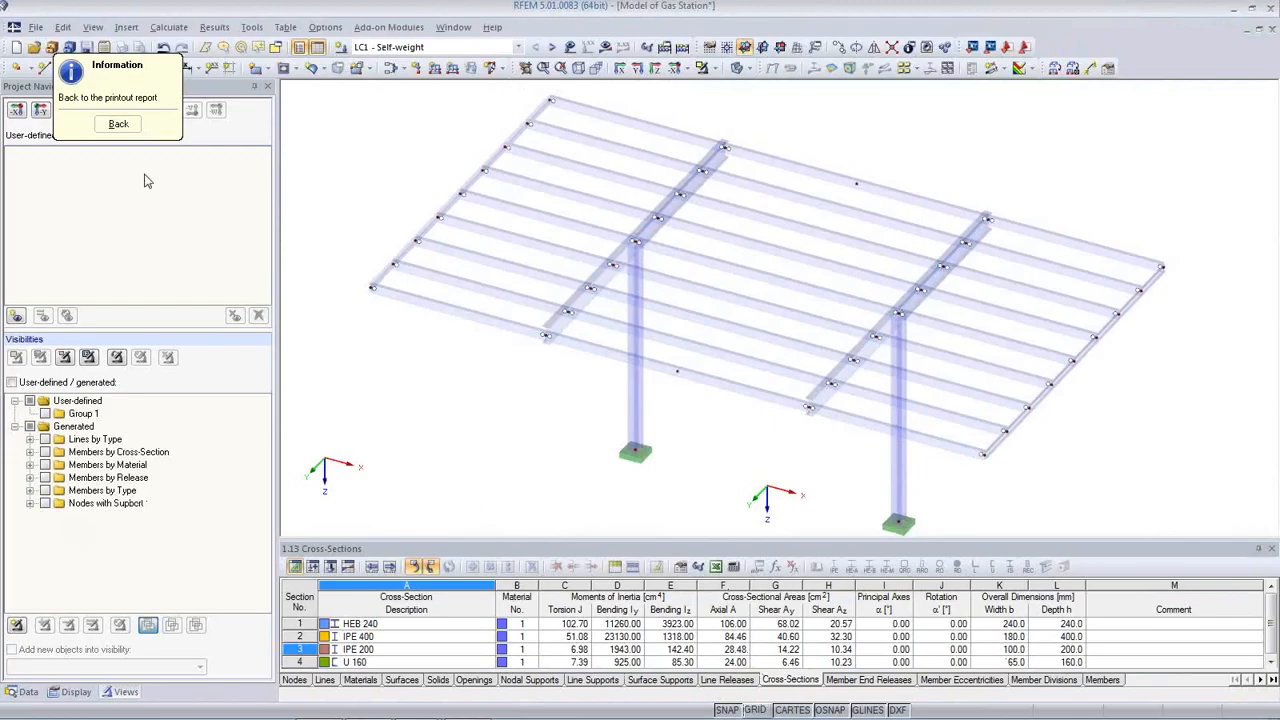
left_click(115, 126)
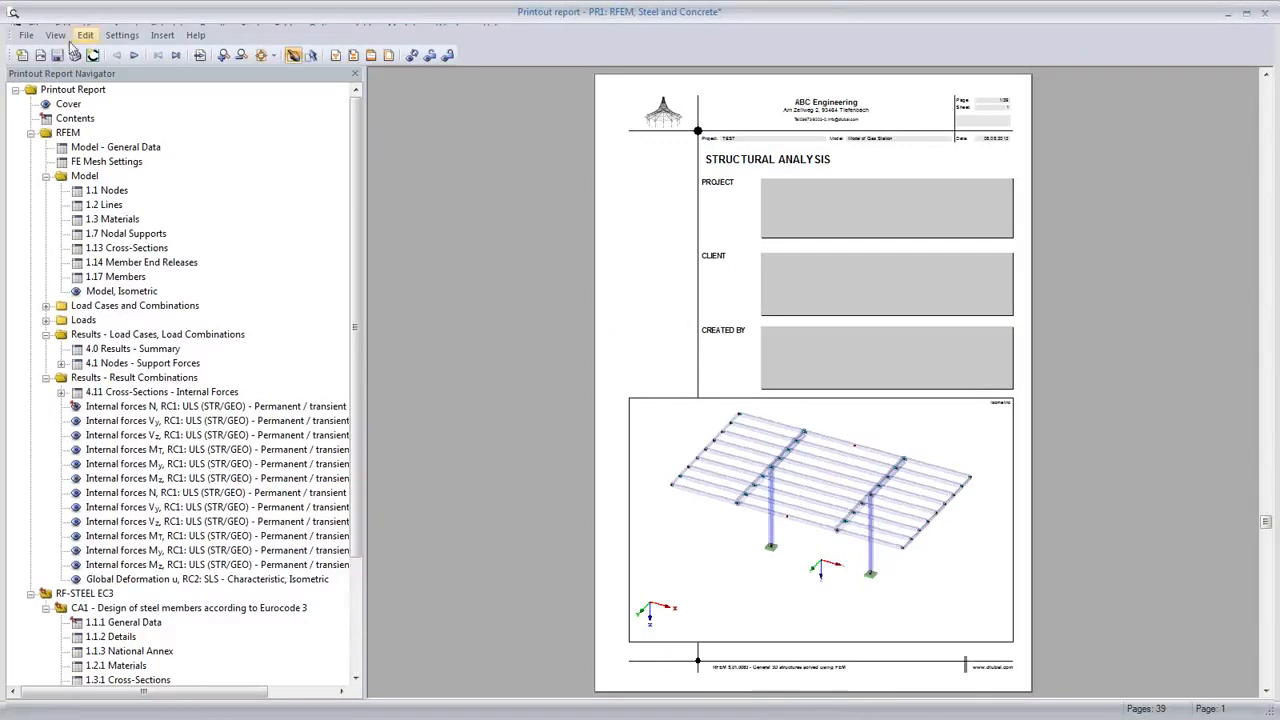
Exit the printout report, saving it, and switch back to the Model of Gas Station window in RFEM
left_click(25, 35)
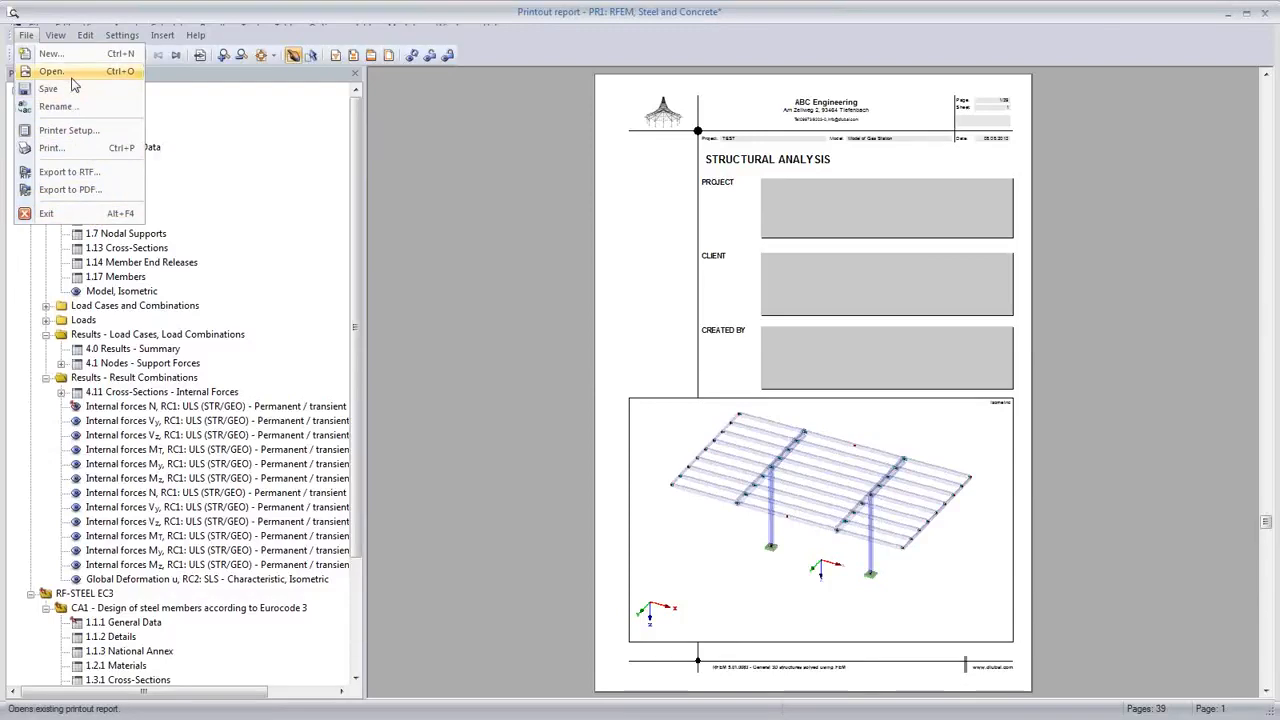
left_click(80, 214)
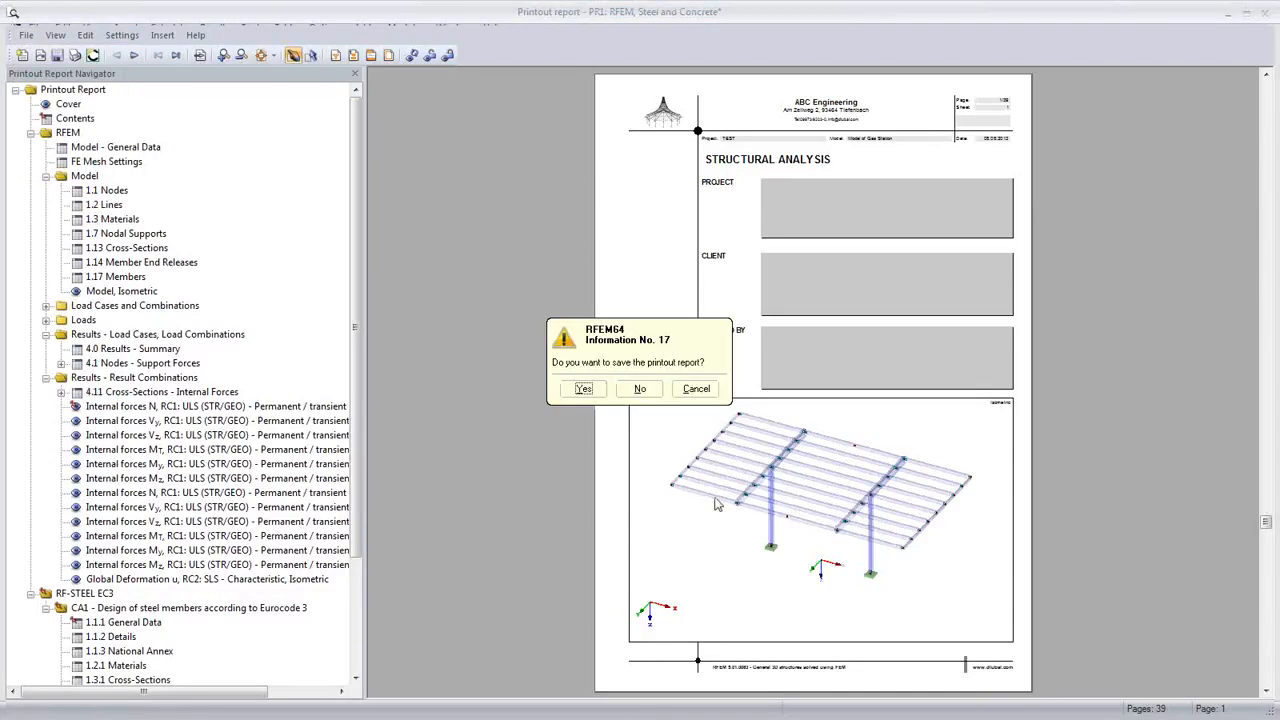
left_click(581, 390)
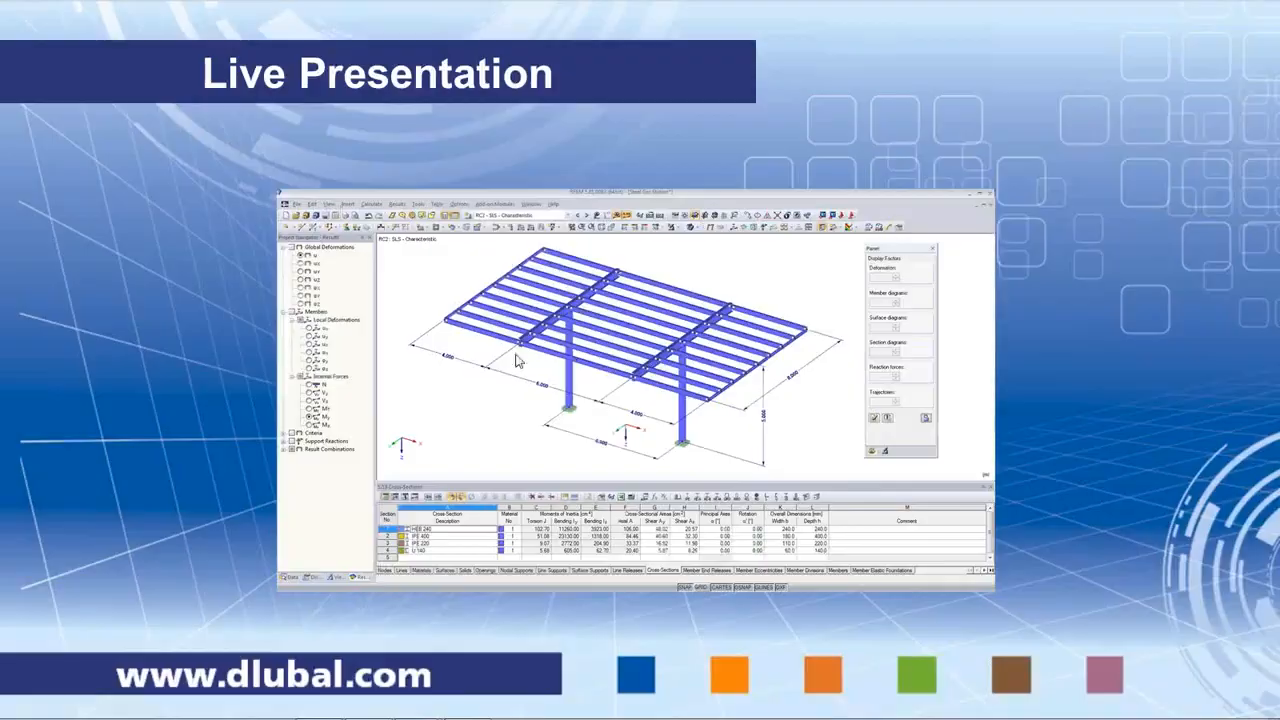
mouse_move(430, 716)
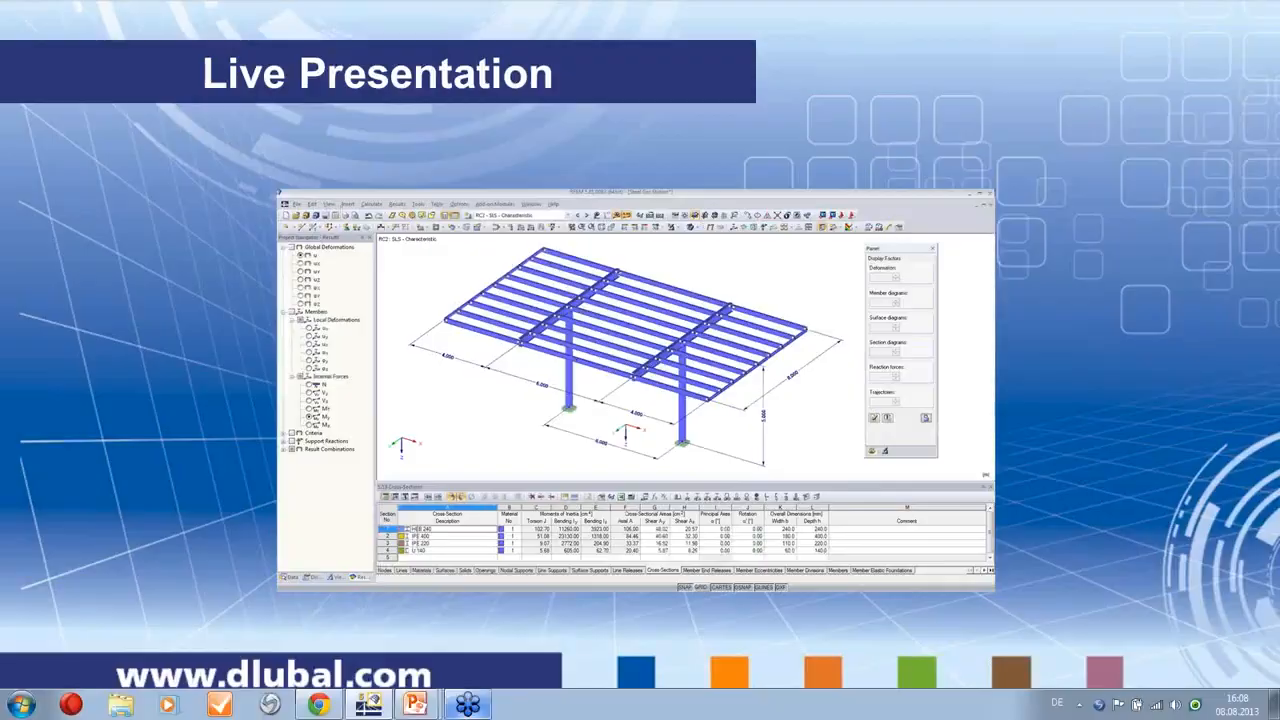
left_click(373, 713)
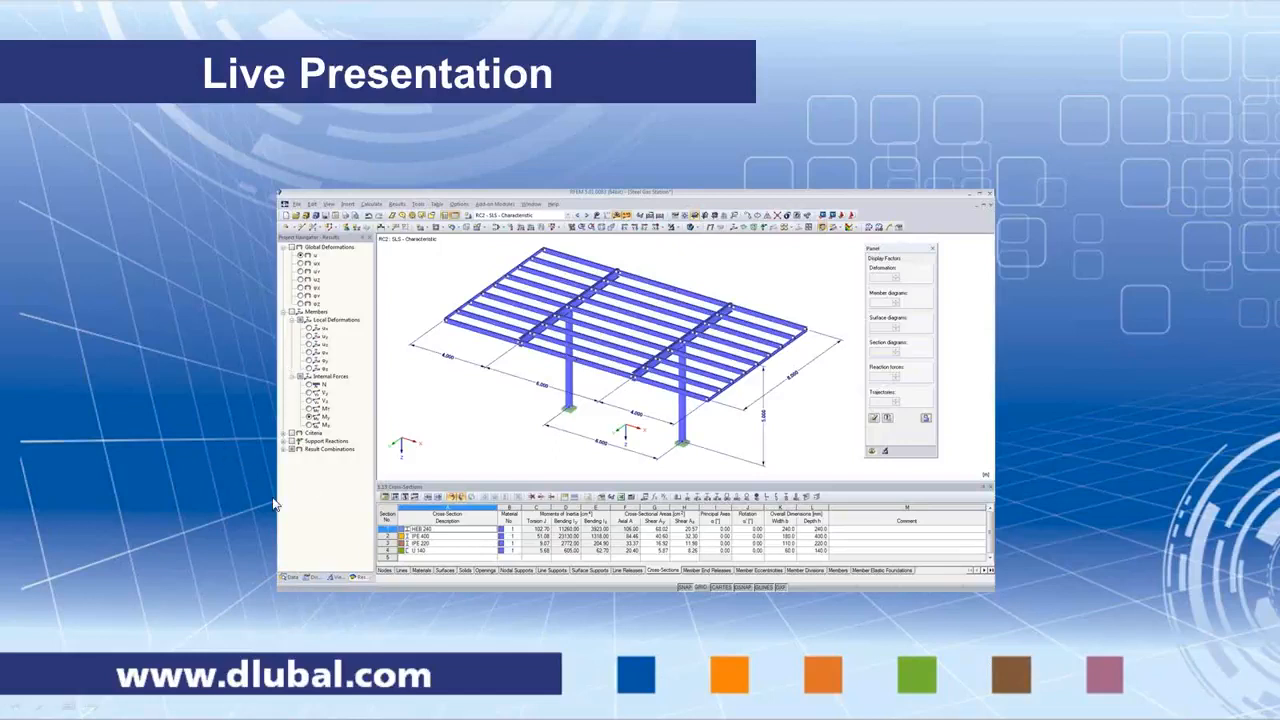
key("alt+Tab")
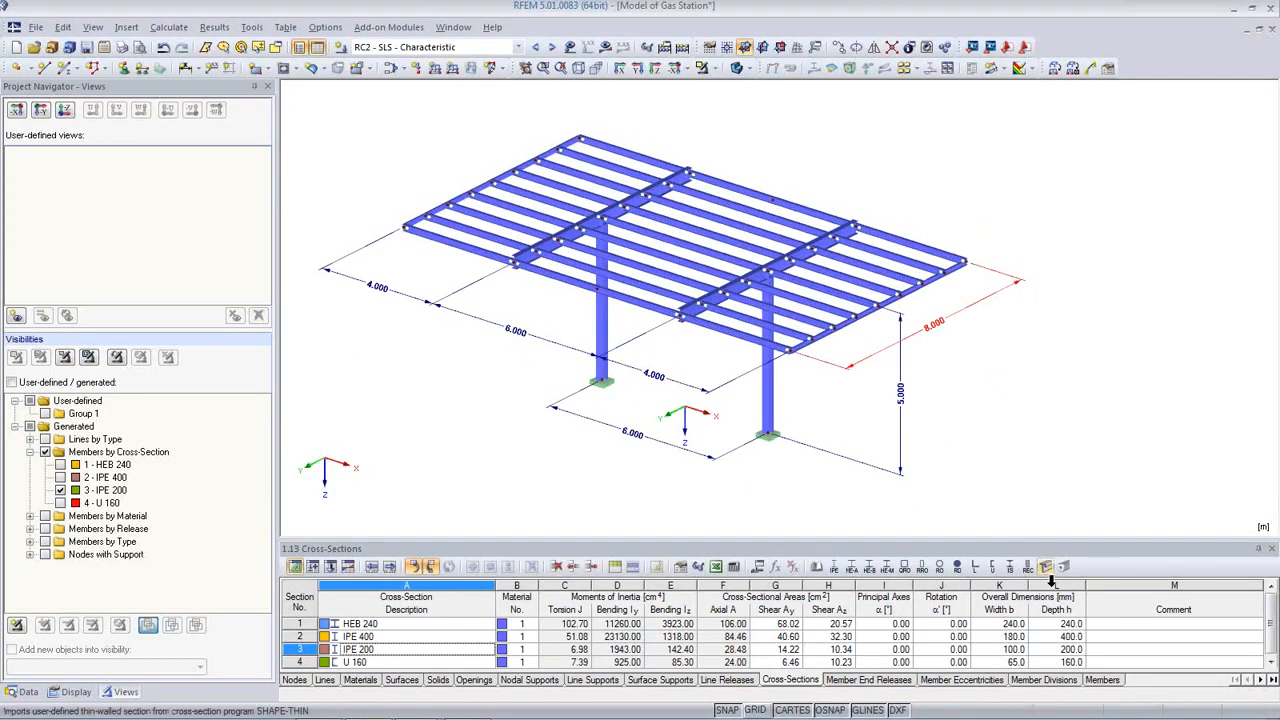
Render the model as transparent solids and inspect the member data of the IPE 400 beam, member 2, without changing it
mouse_move(672, 717)
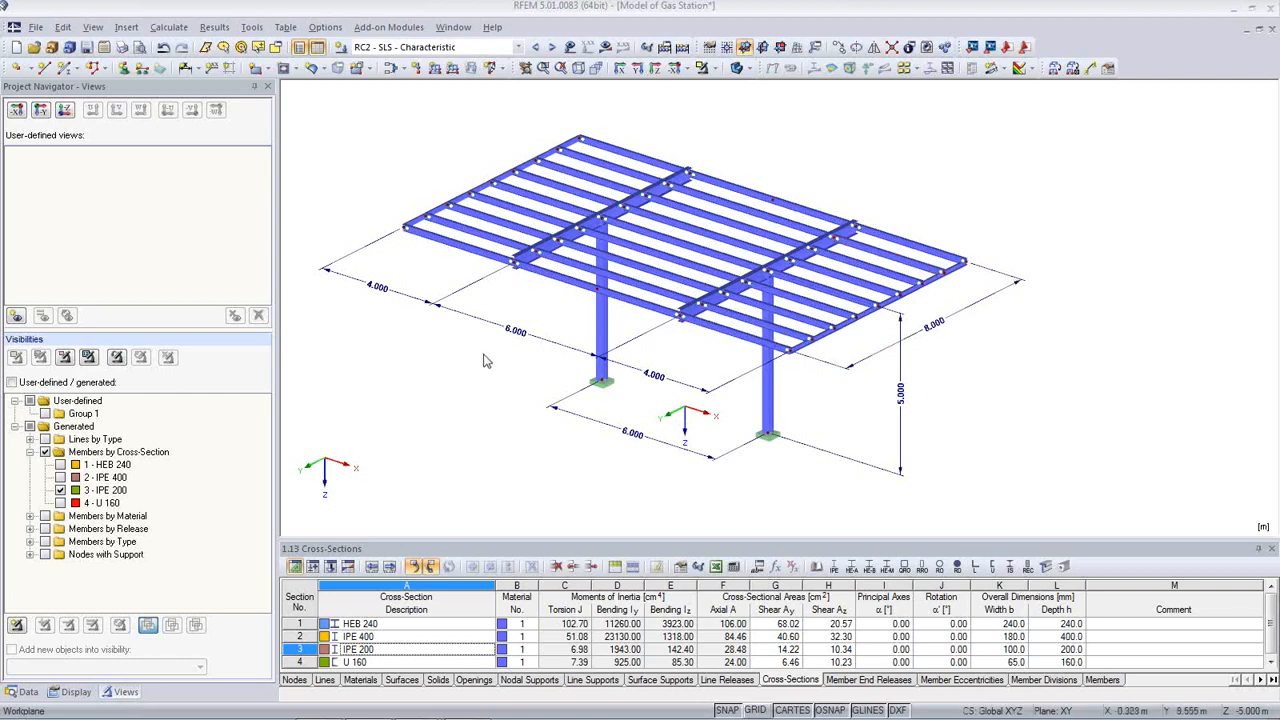
middle_click_drag(544, 350, 544, 360)
scroll(565, 240, "up", 5)
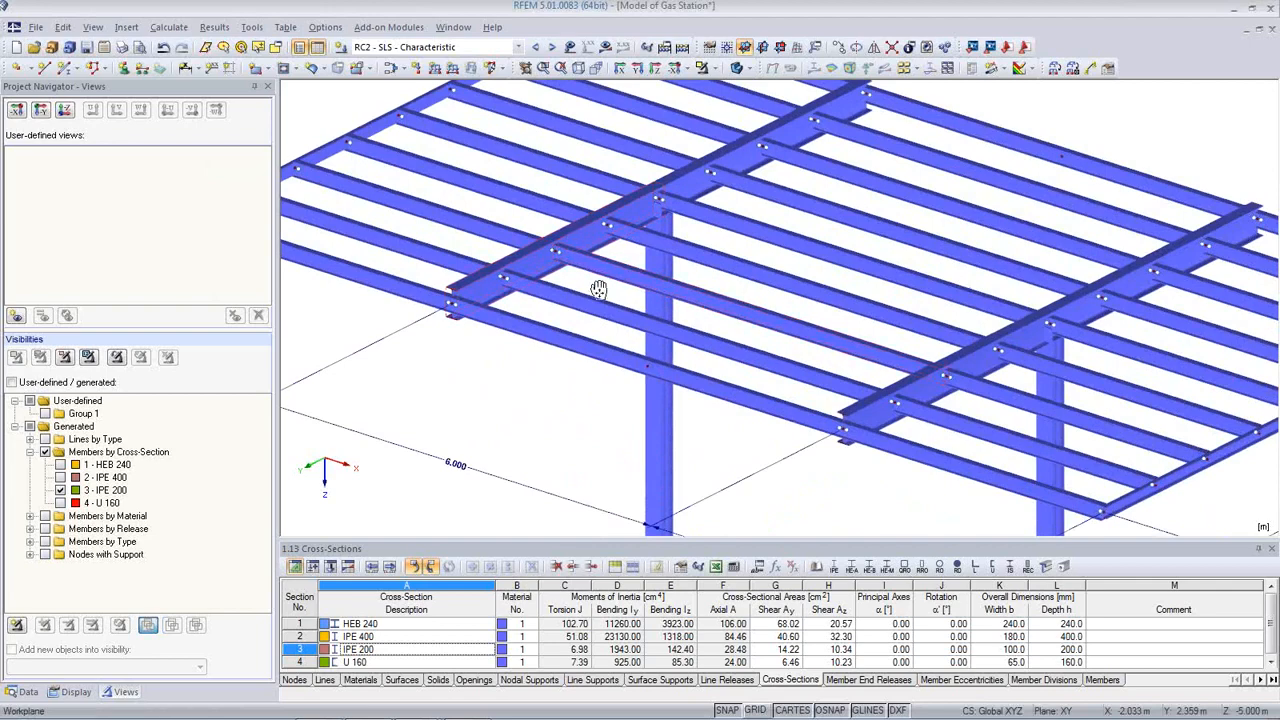
scroll(600, 286, "down", 4)
left_click(735, 68)
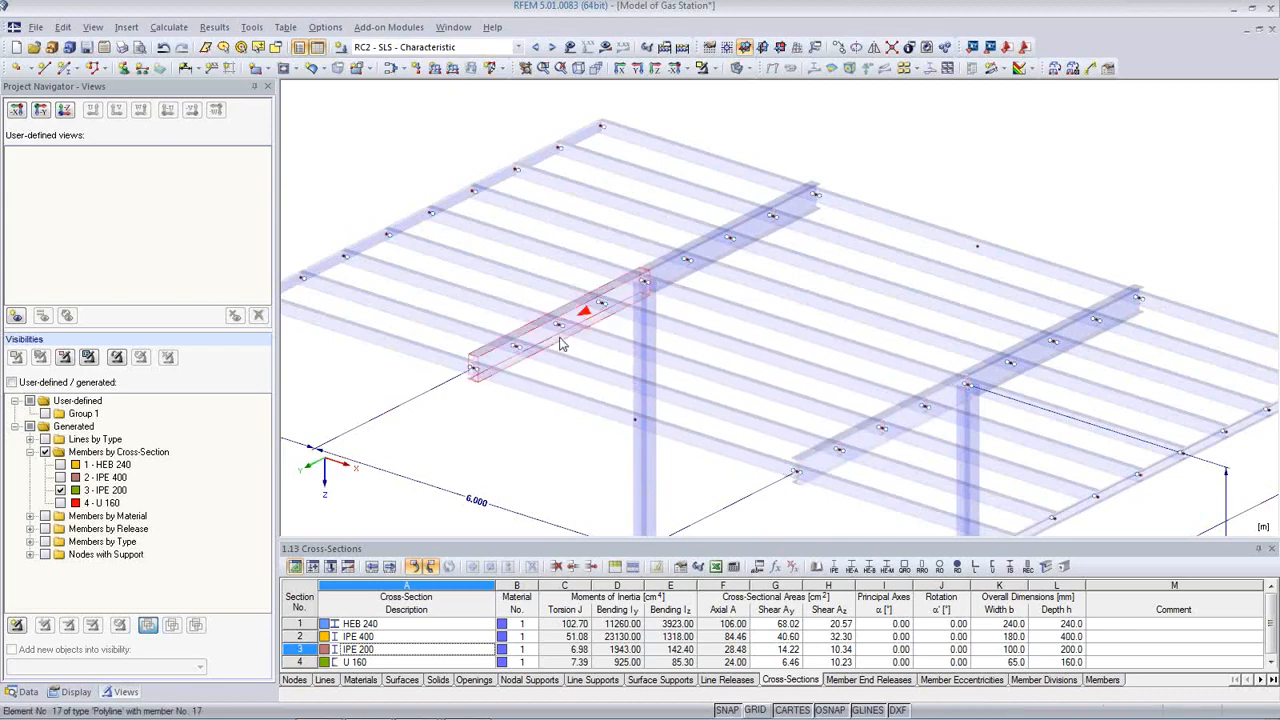
double_click(590, 298)
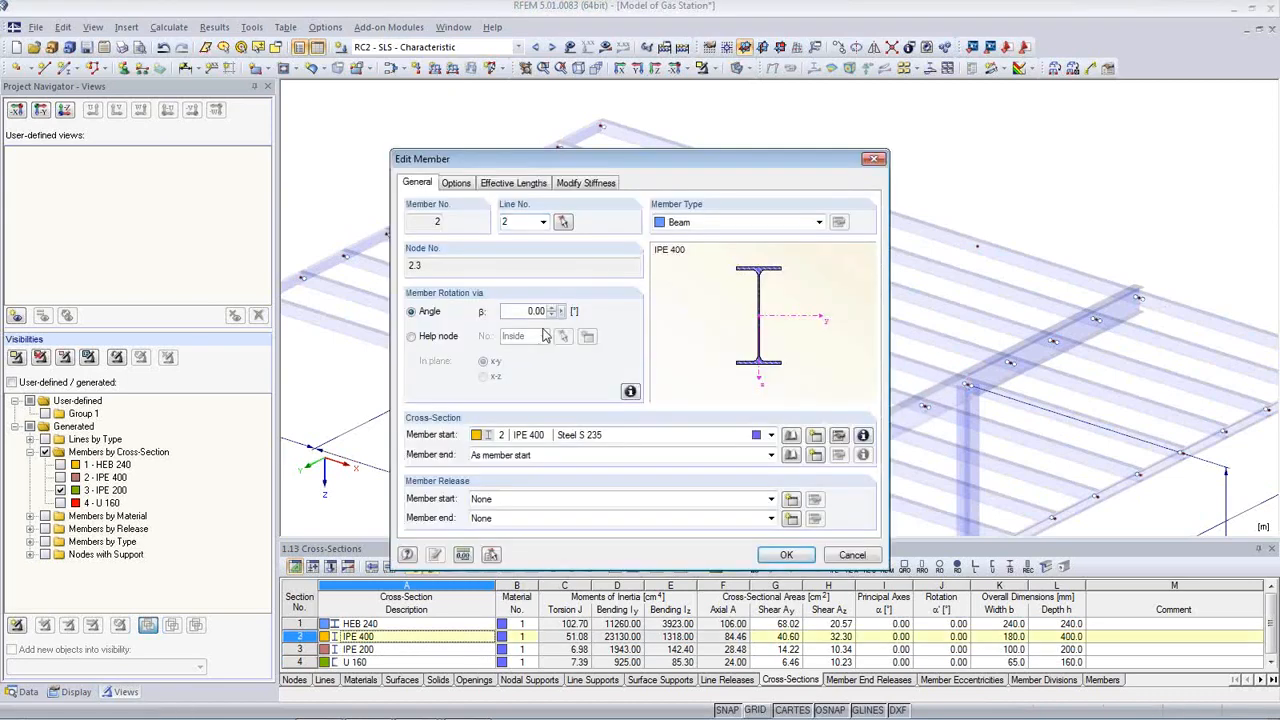
left_click(852, 555)
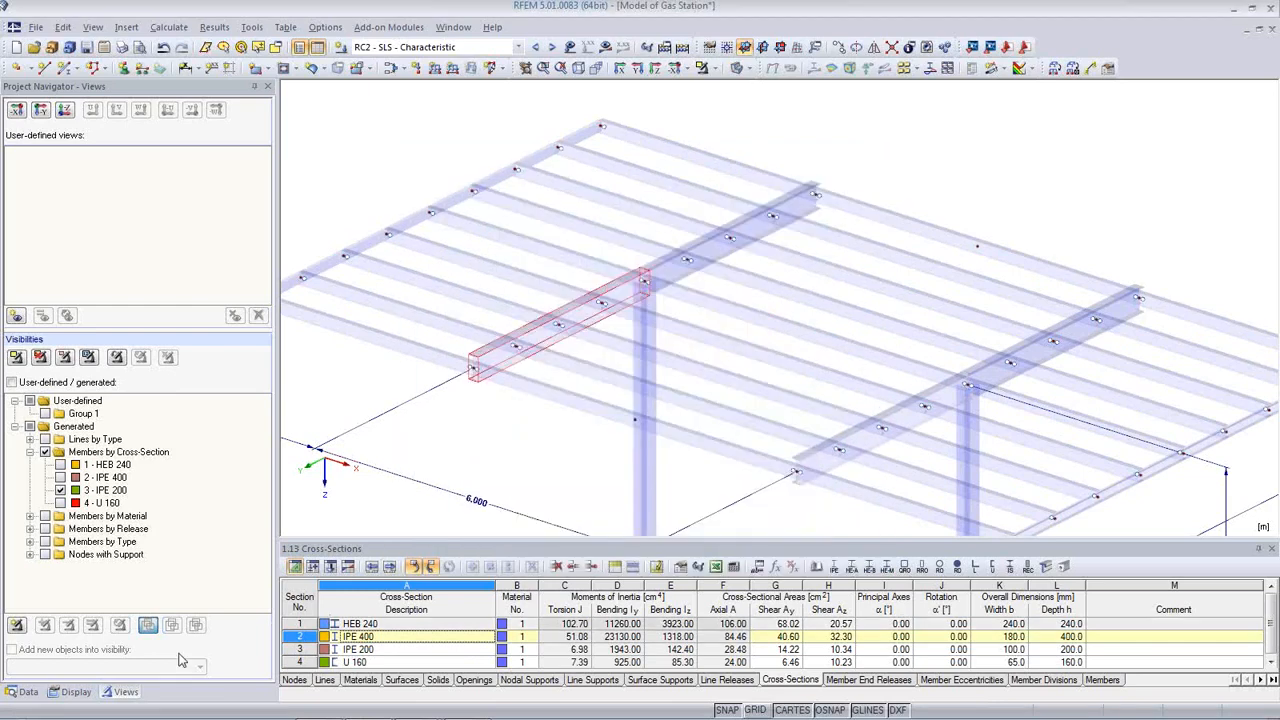
In the RF-STEEL EC3 module, activate lateral intermediate supports for member 2, picked graphically in the model
left_click(24, 692)
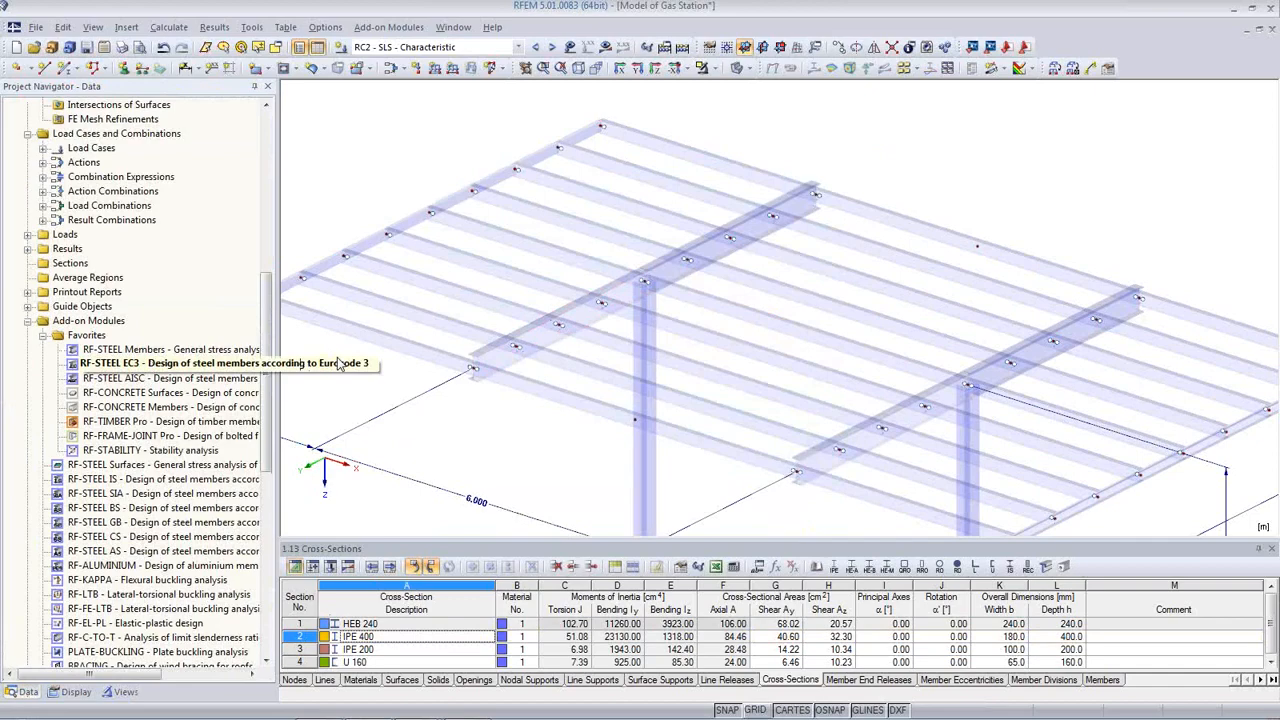
double_click(122, 362)
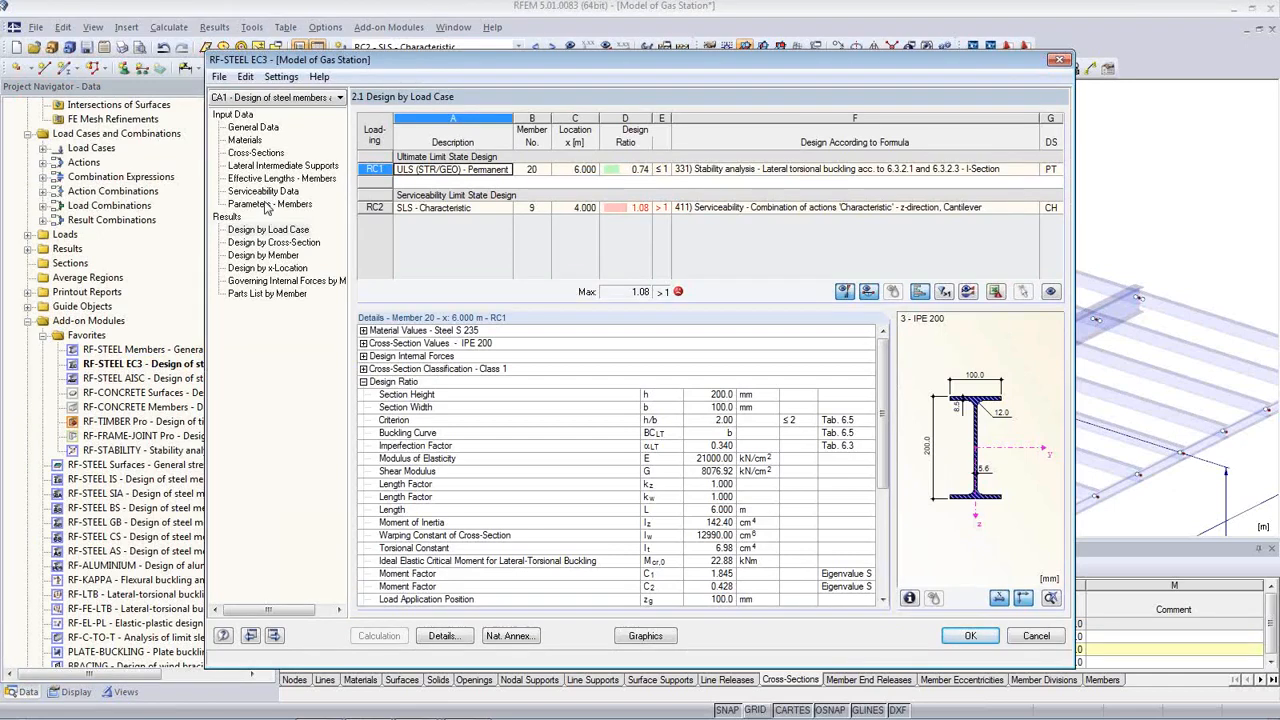
left_click(278, 166)
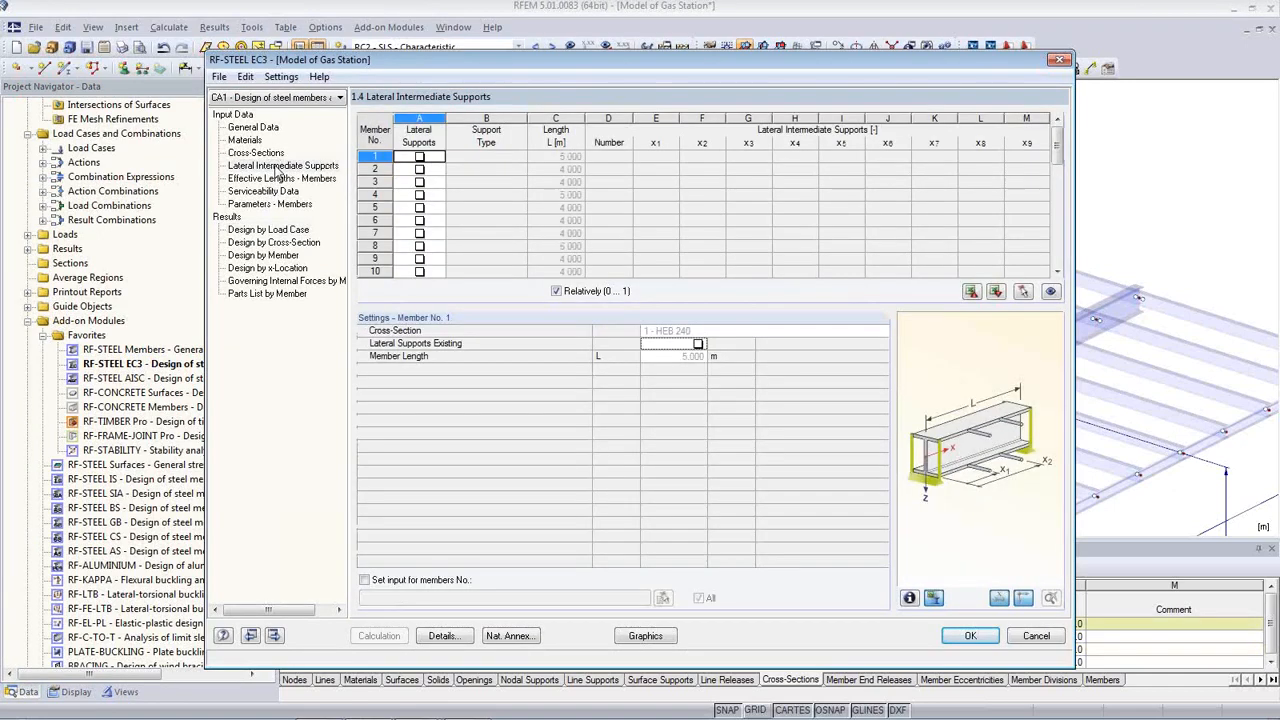
left_click(1023, 291)
left_click(535, 326)
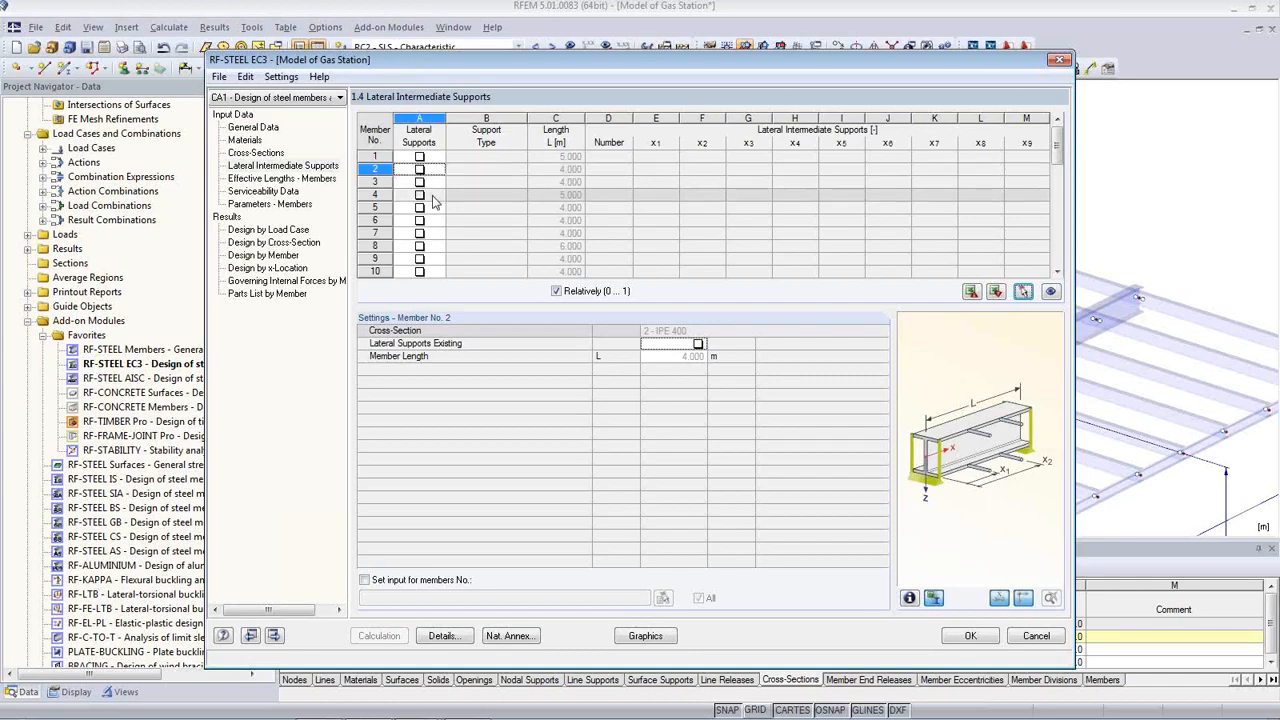
left_click(419, 169)
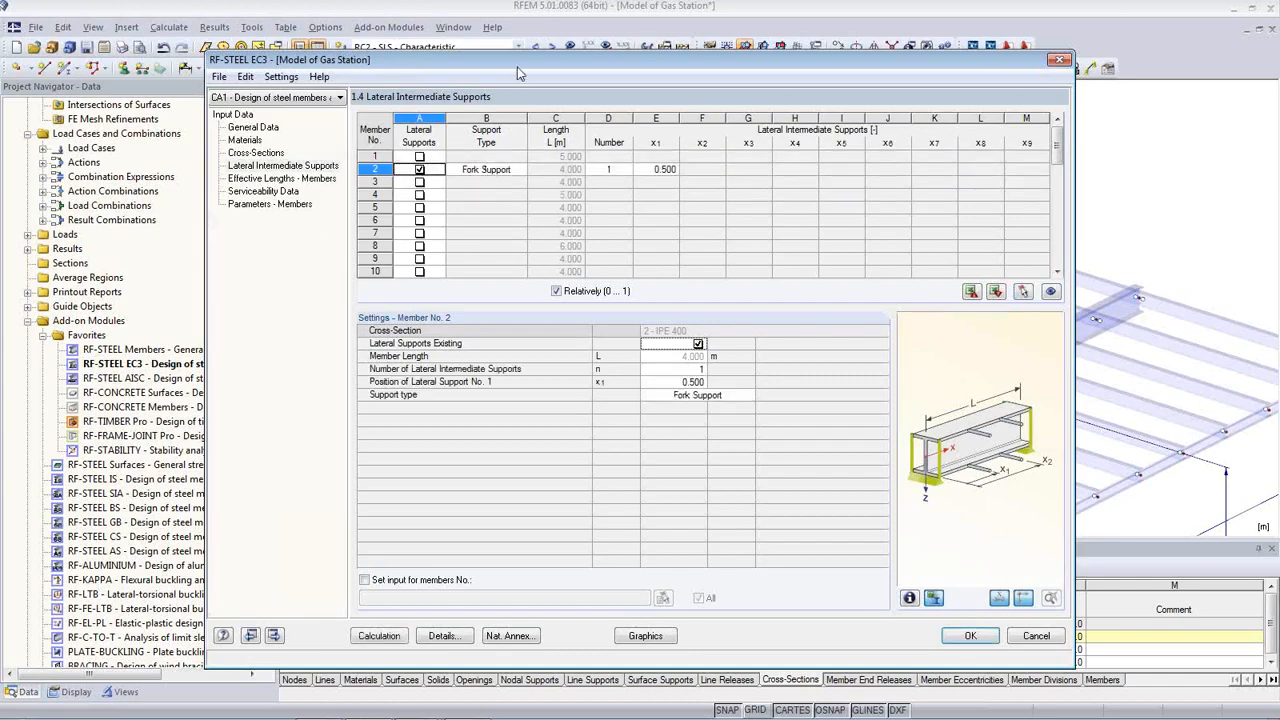
Compare member 2 with the purlin connections in the model and set its number of lateral intermediate supports to 3
left_click_drag(516, 64, 505, 340)
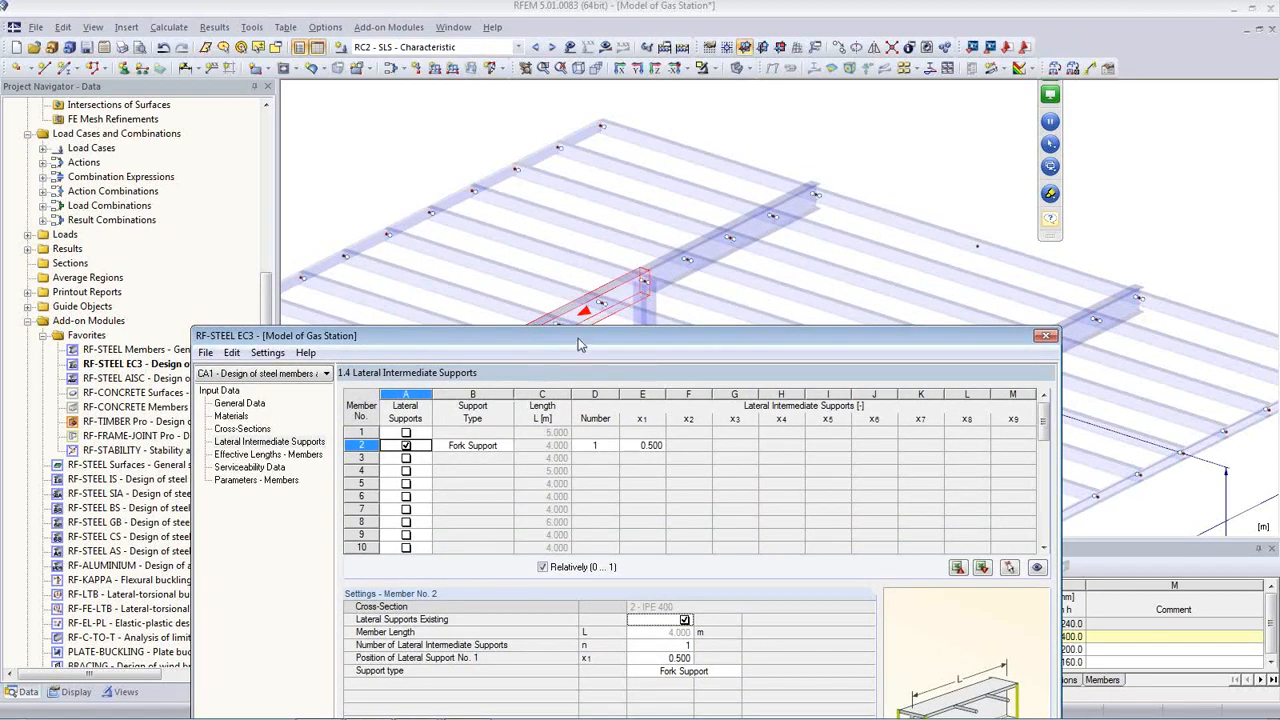
left_click_drag(578, 344, 584, 457)
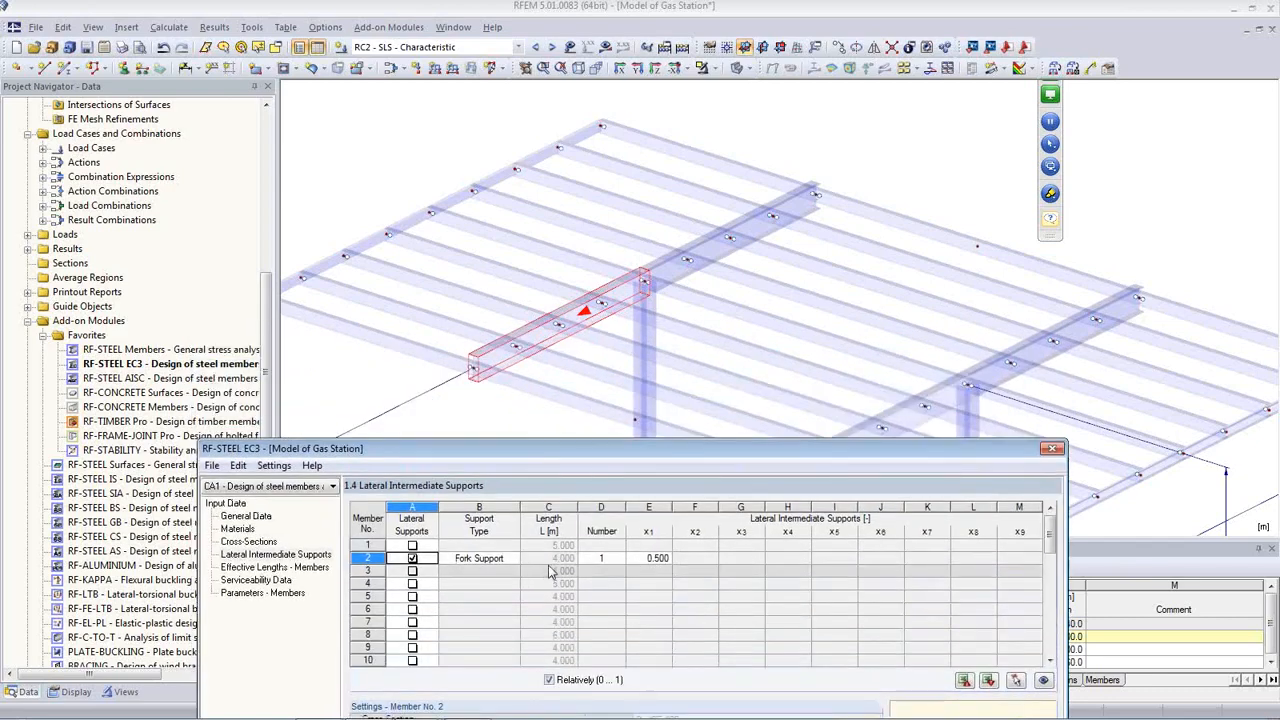
left_click_drag(618, 446, 631, 221)
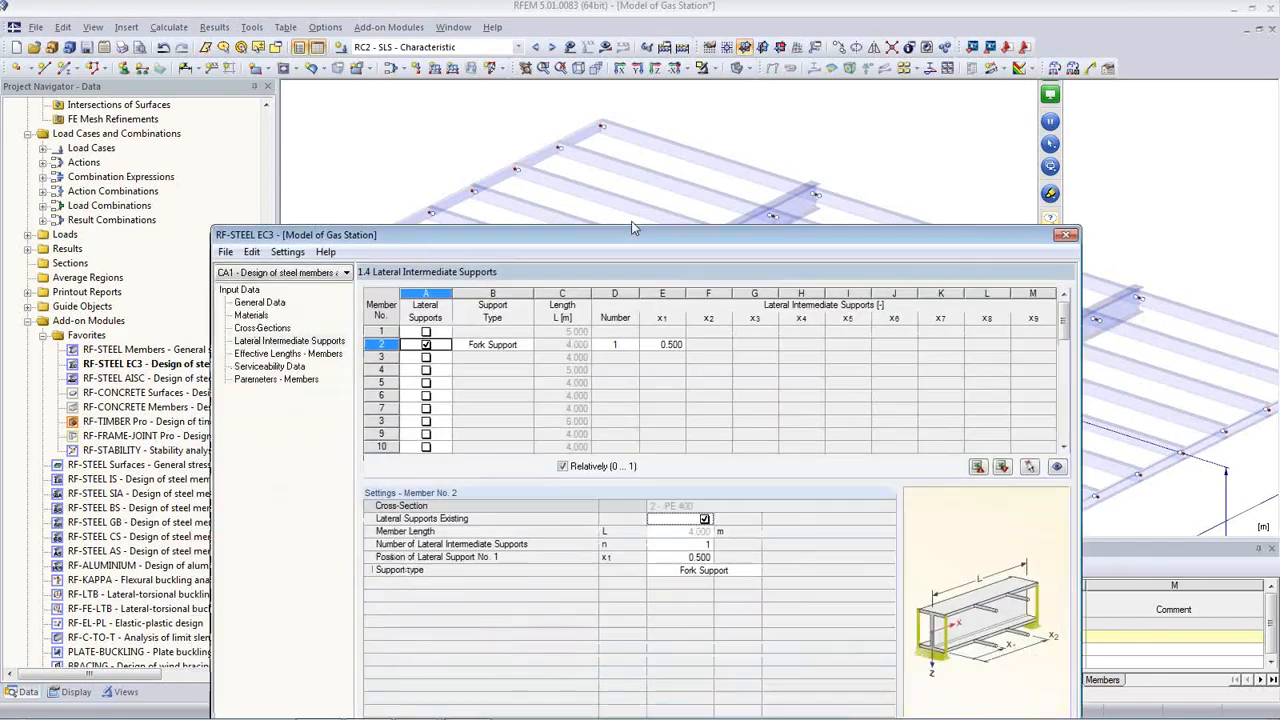
left_click(631, 326)
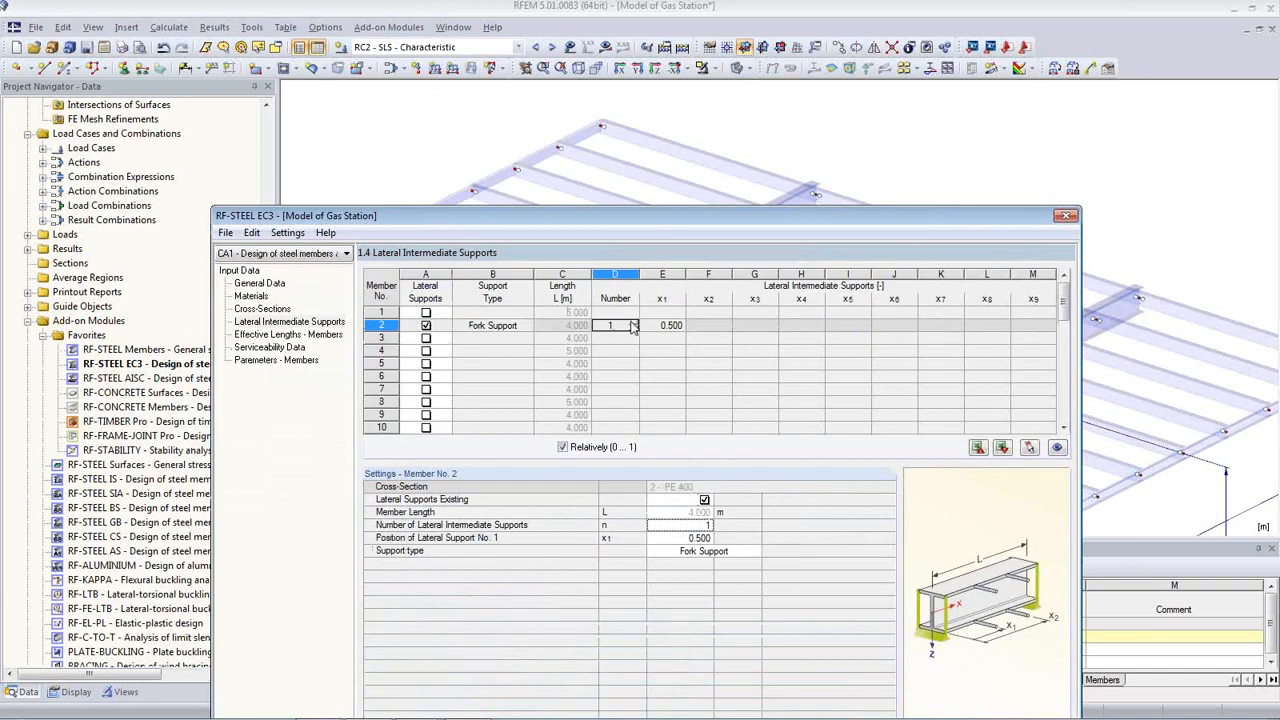
left_click(631, 323)
left_click(631, 323)
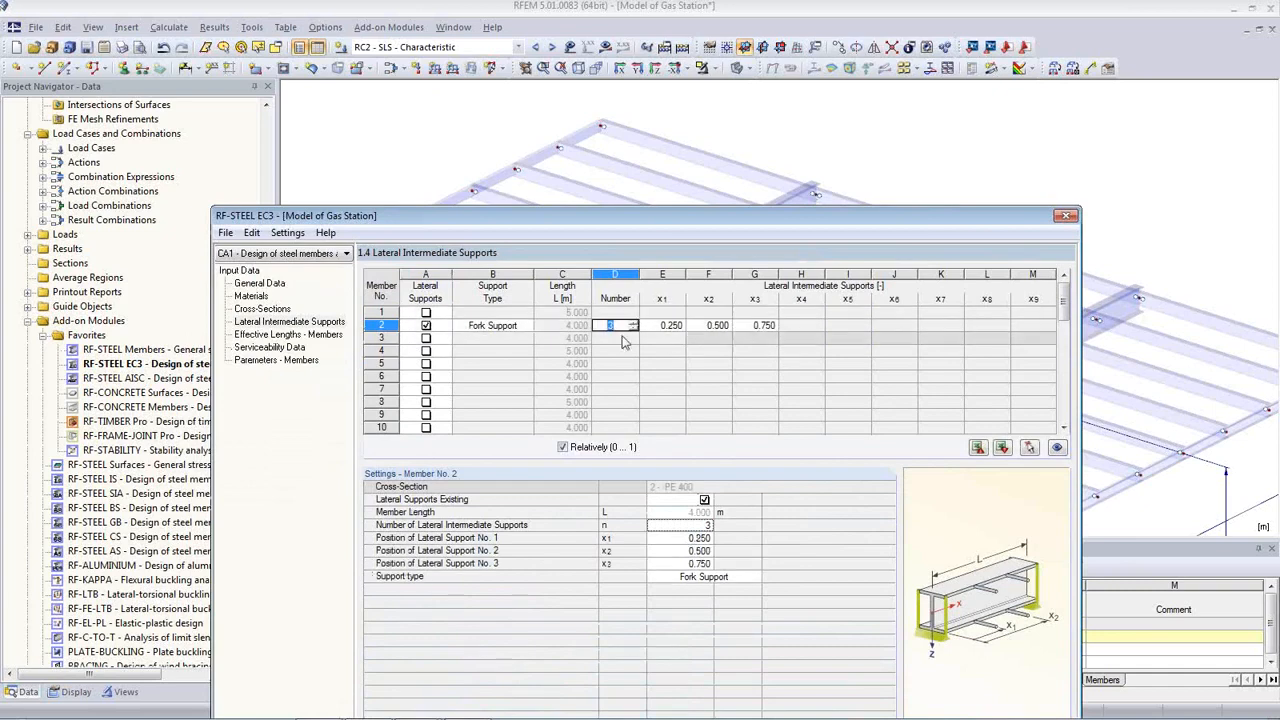
Review the available support types for member 2's lateral supports, keep Fork Support, and look at the adjoining beam in the model
left_click(672, 327)
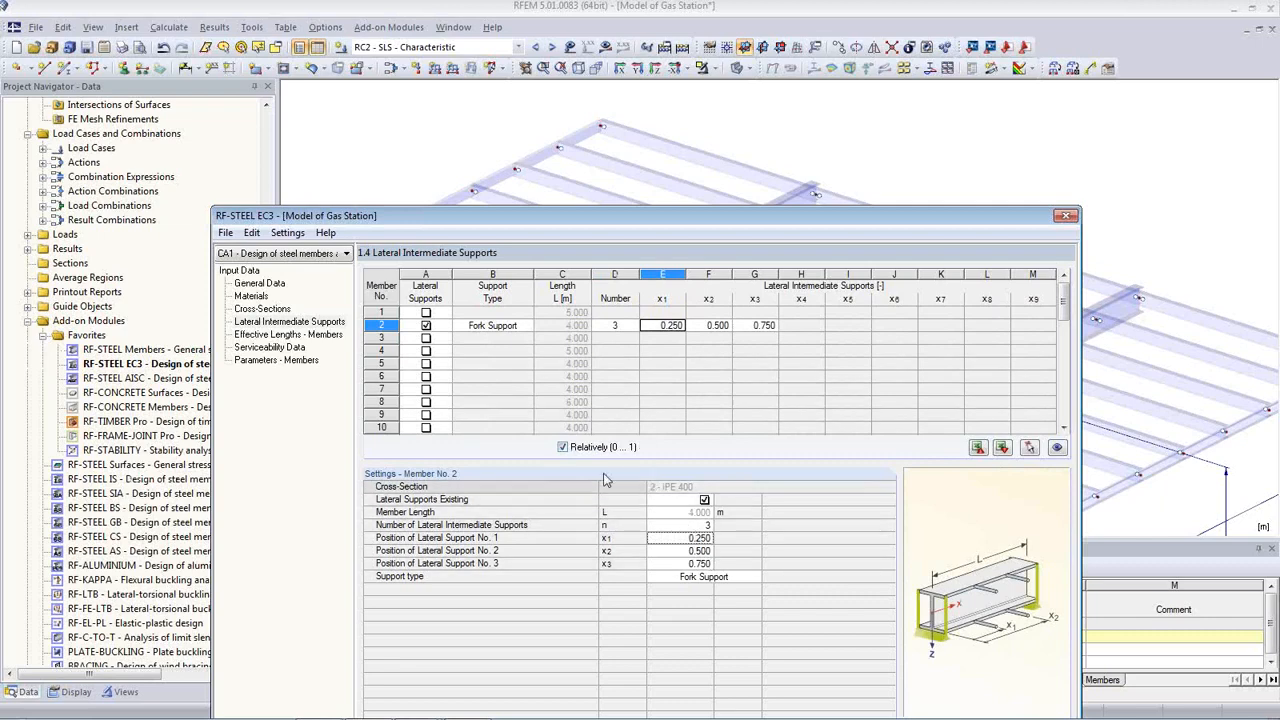
left_click(500, 326)
left_click(527, 326)
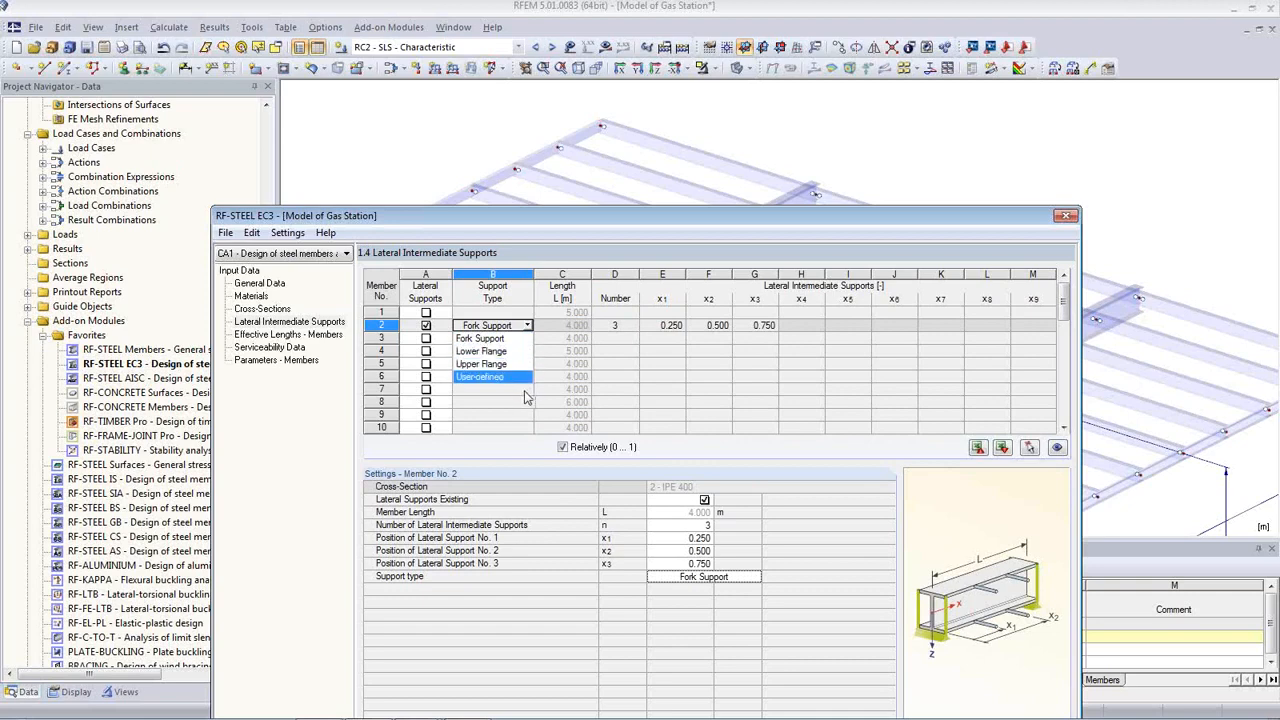
left_click(508, 337)
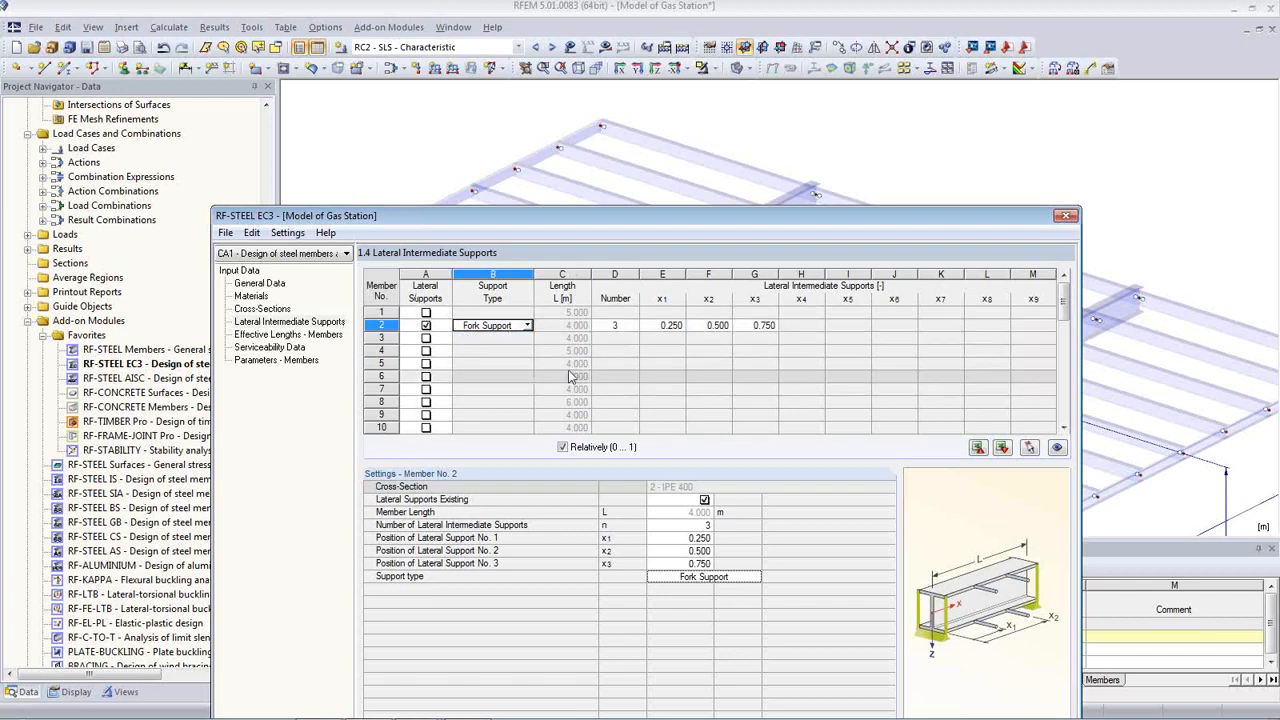
left_click_drag(506, 216, 519, 390)
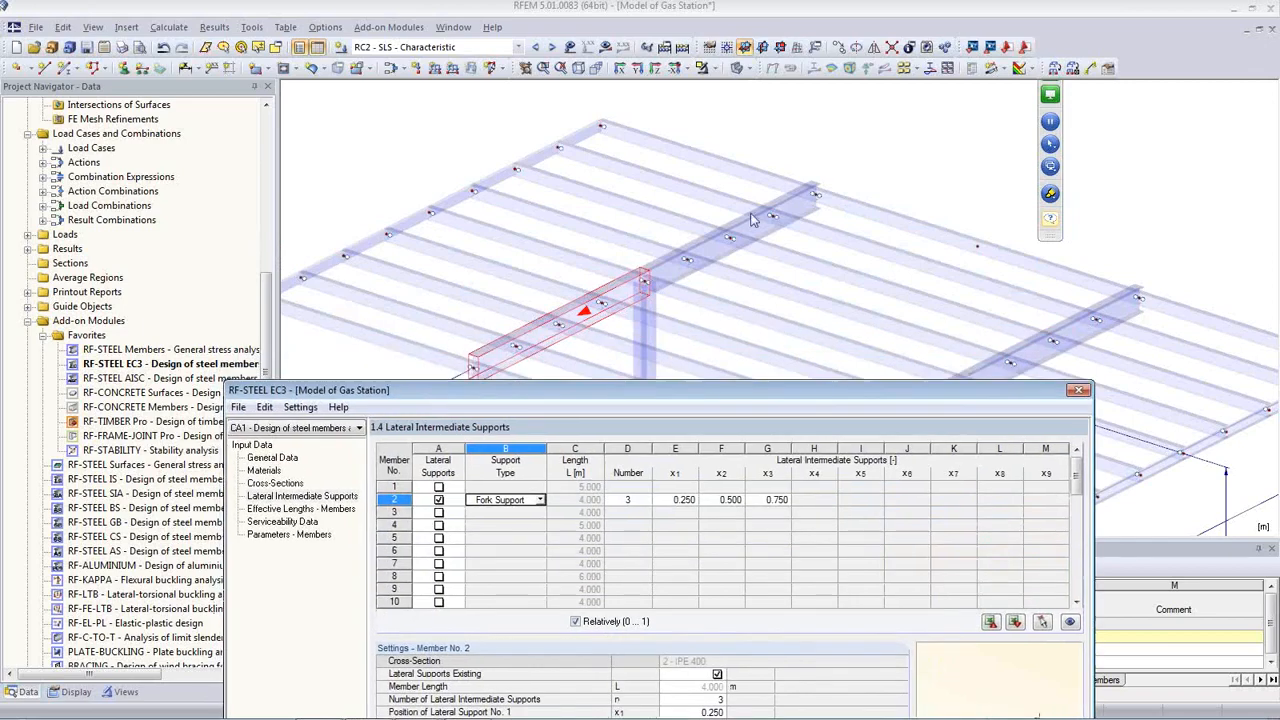
left_click_drag(690, 390, 670, 115)
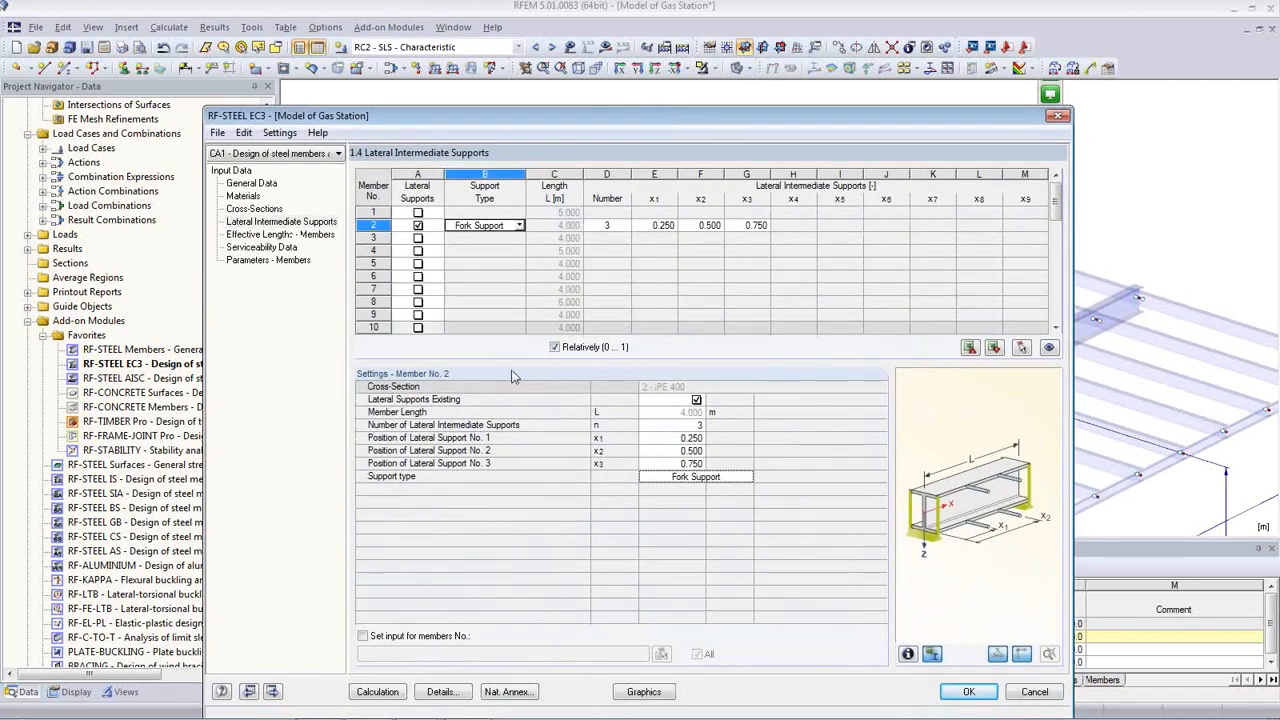
Run the RF-STEEL EC3 calculation, accept the module data, and display the CA1 design results on the model
left_click(378, 692)
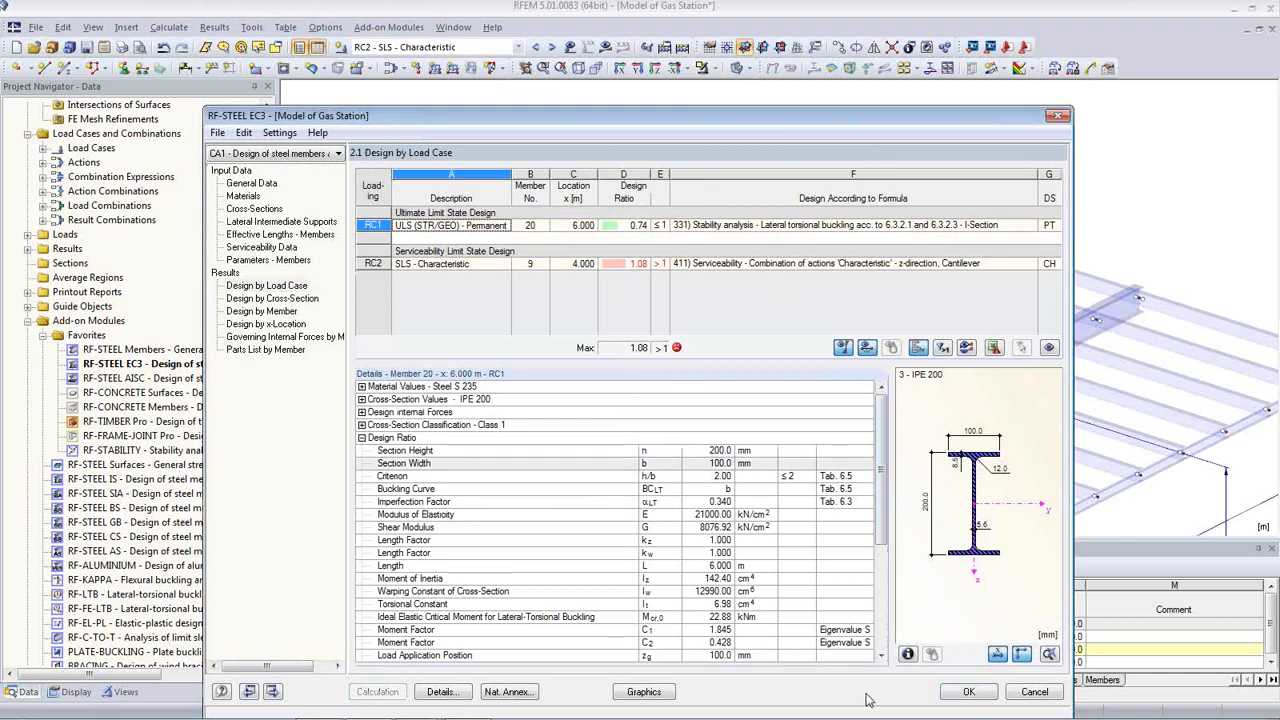
left_click(969, 691)
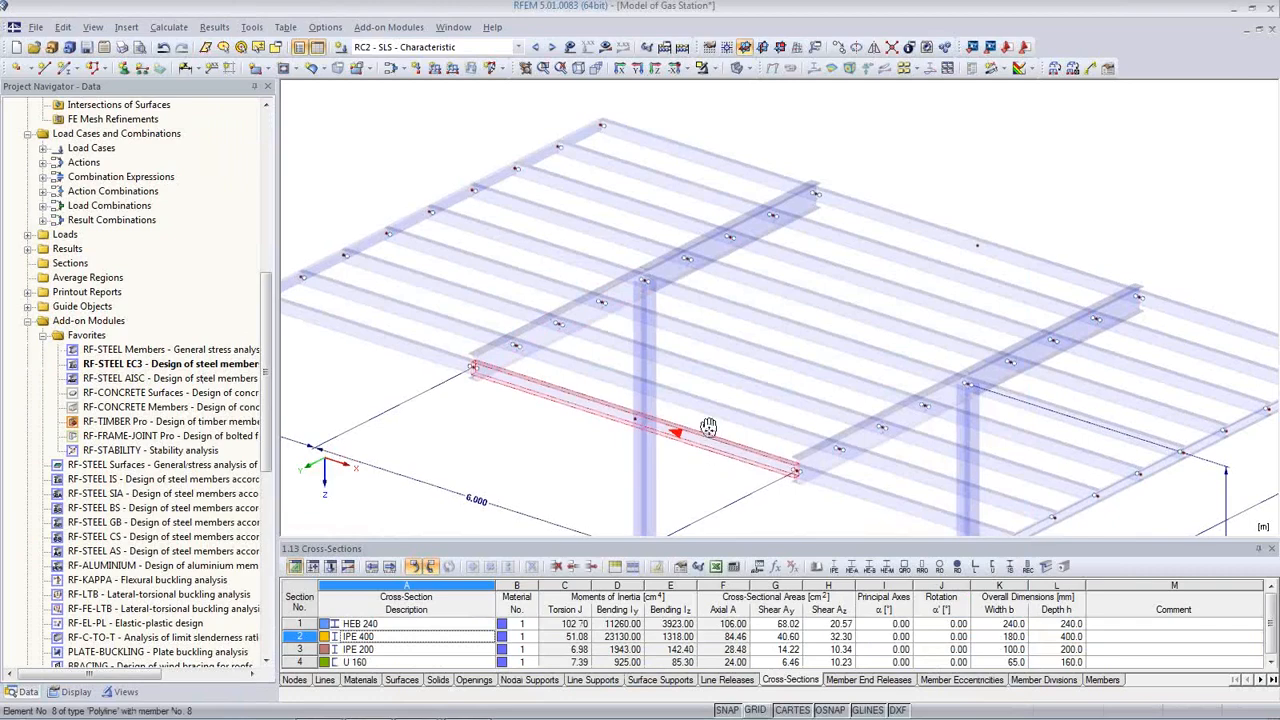
left_click(518, 48)
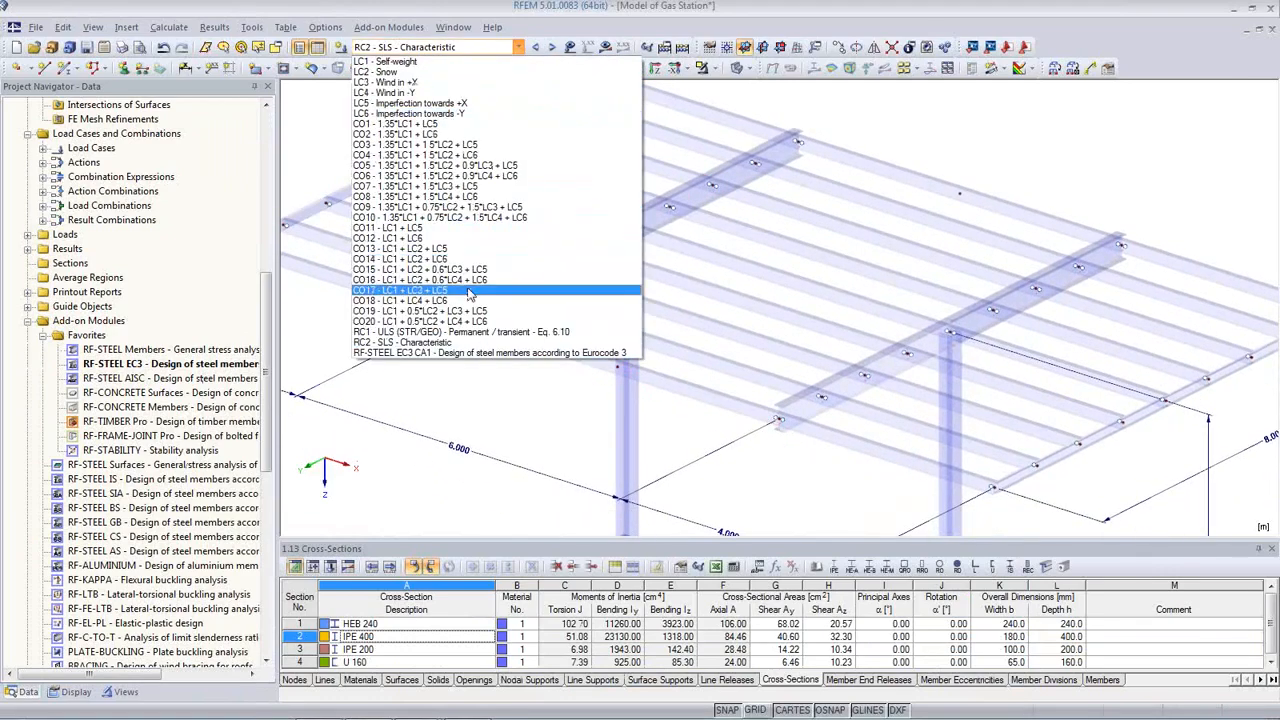
left_click(471, 352)
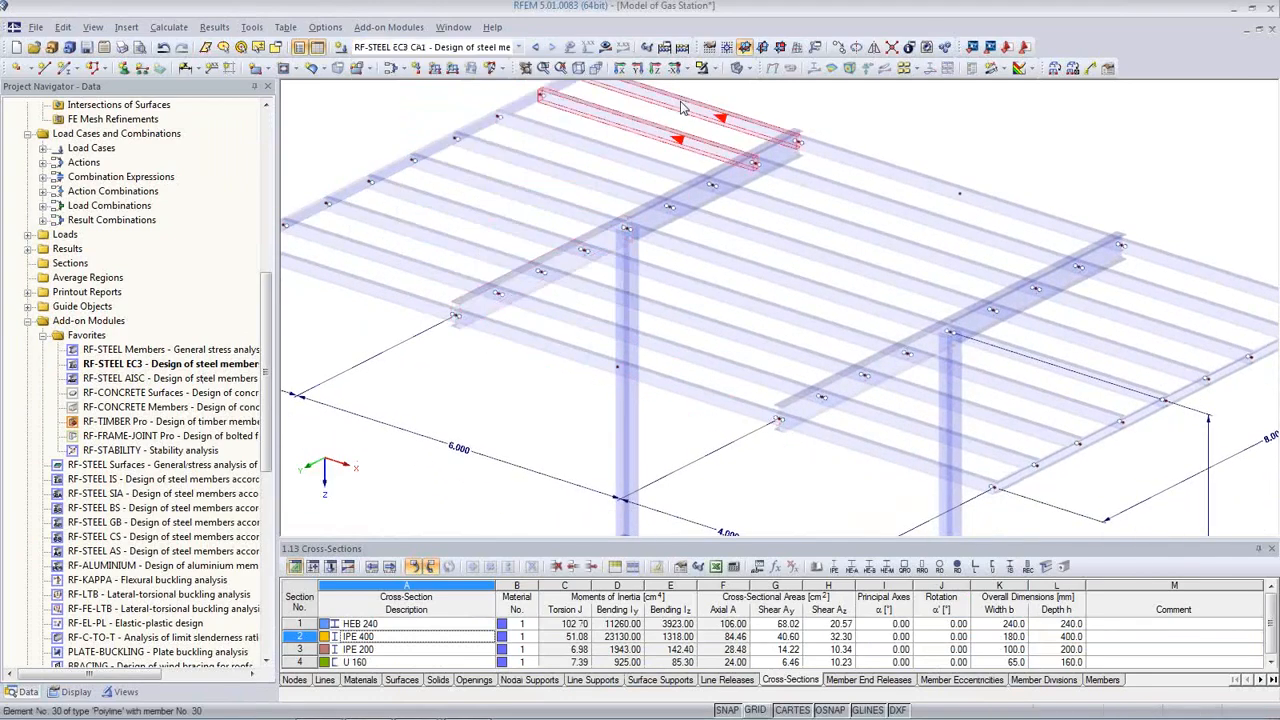
left_click(605, 47)
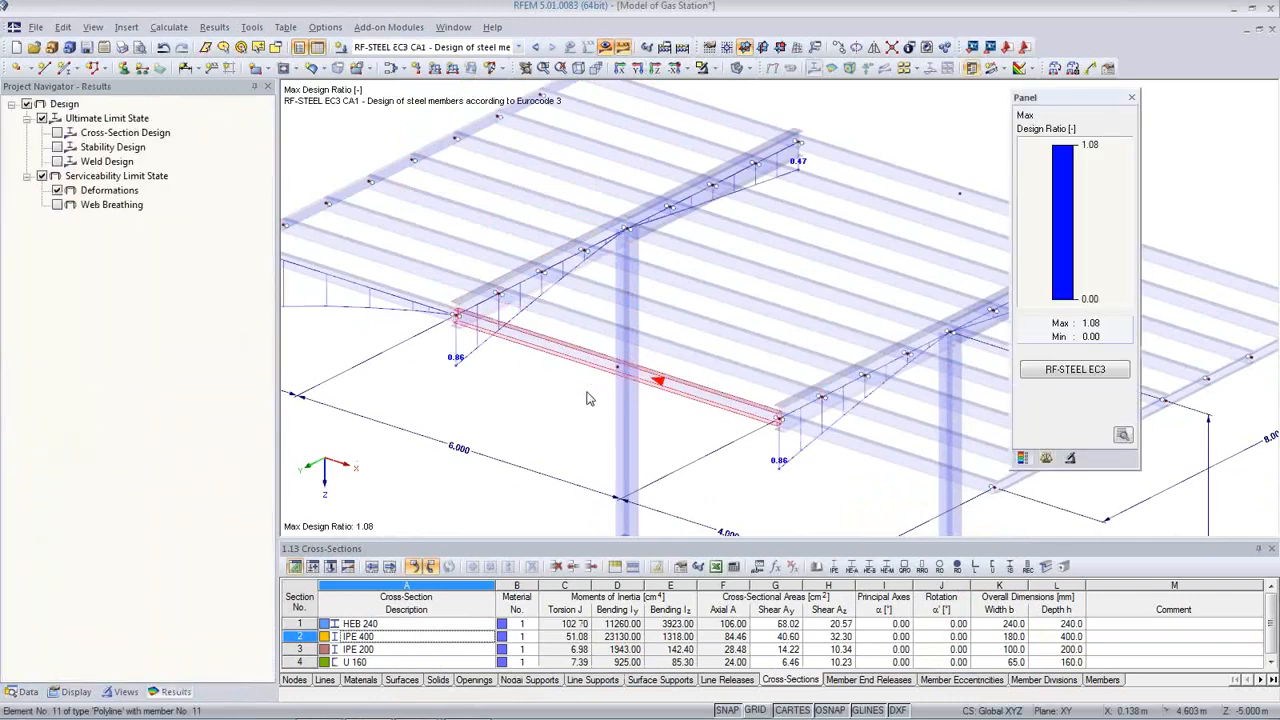
Show the cross-section design and stability design ratios and hide the serviceability deformations ratio
left_click(57, 133)
left_click(57, 147)
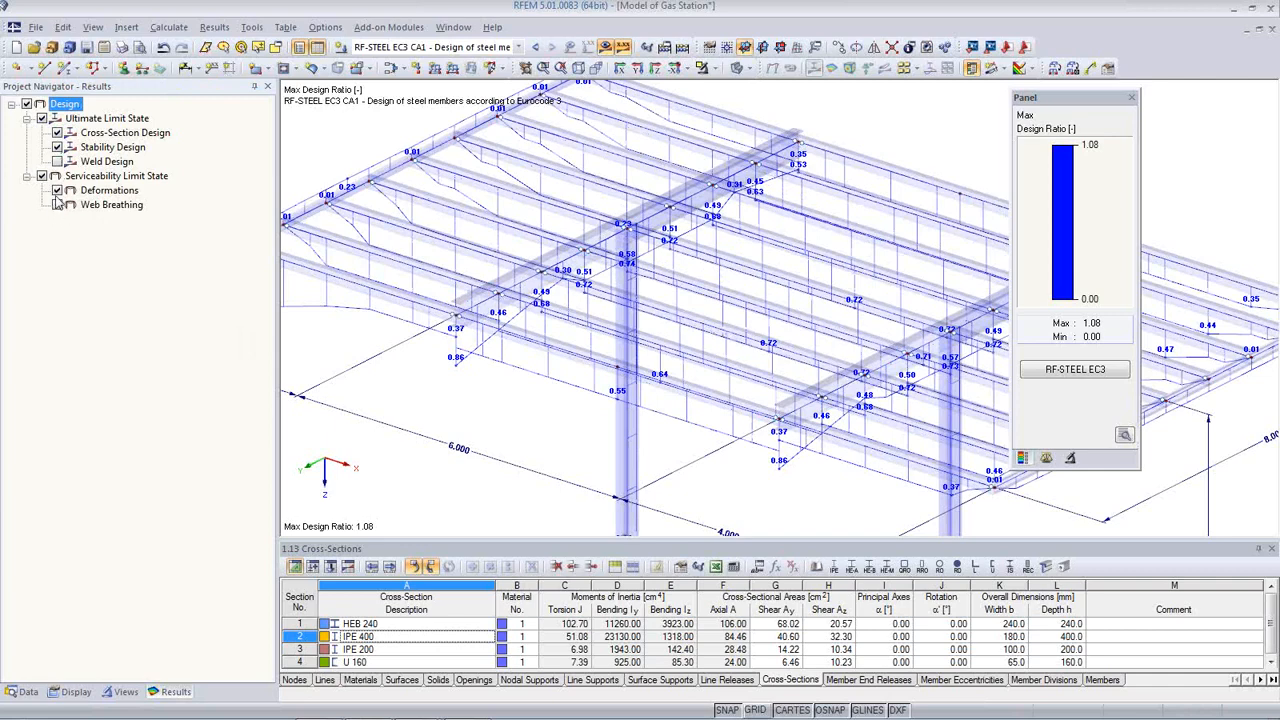
left_click(57, 191)
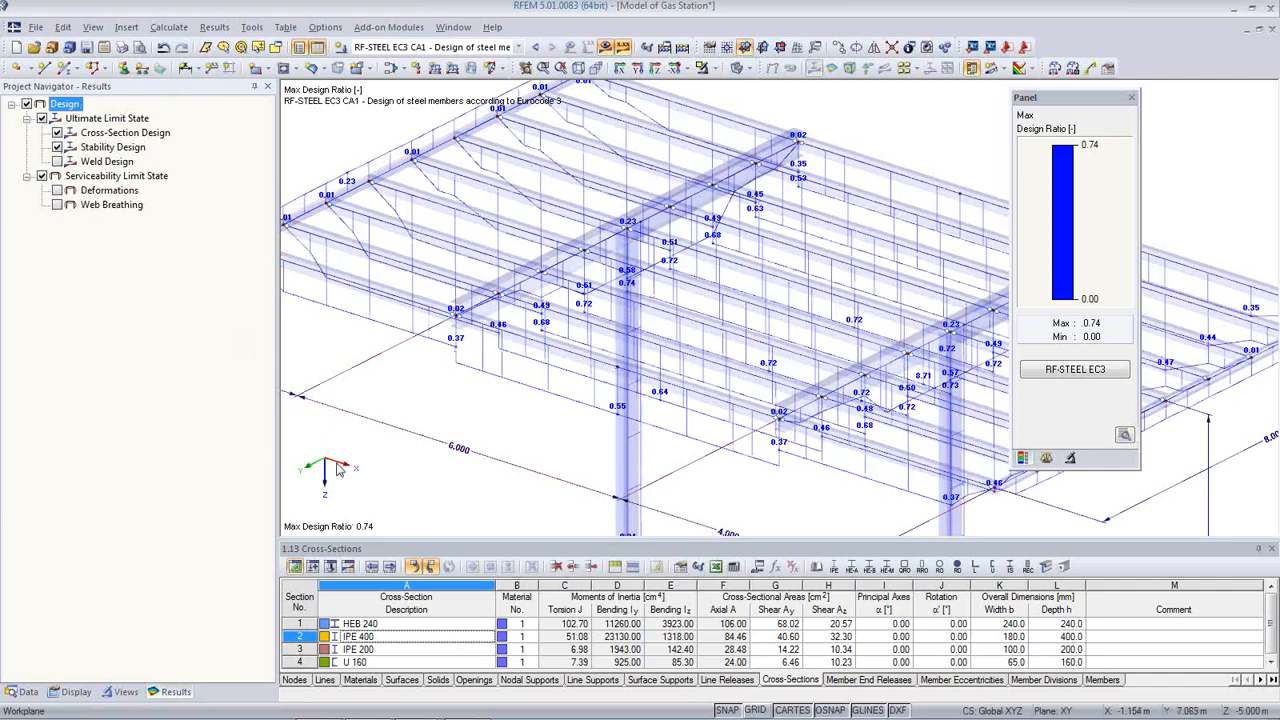
Restrict the visibility to the IPE 400 members and display the model as a wireframe
left_click(121, 691)
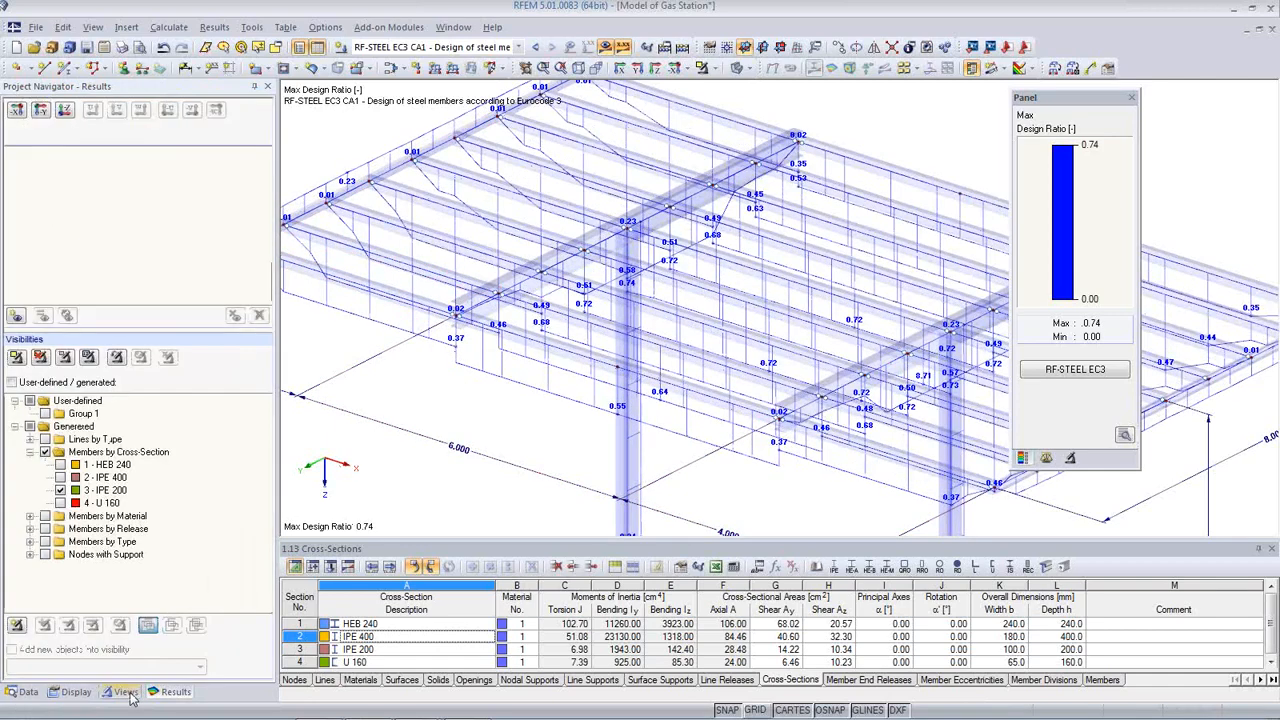
left_click(60, 478)
left_click(60, 490)
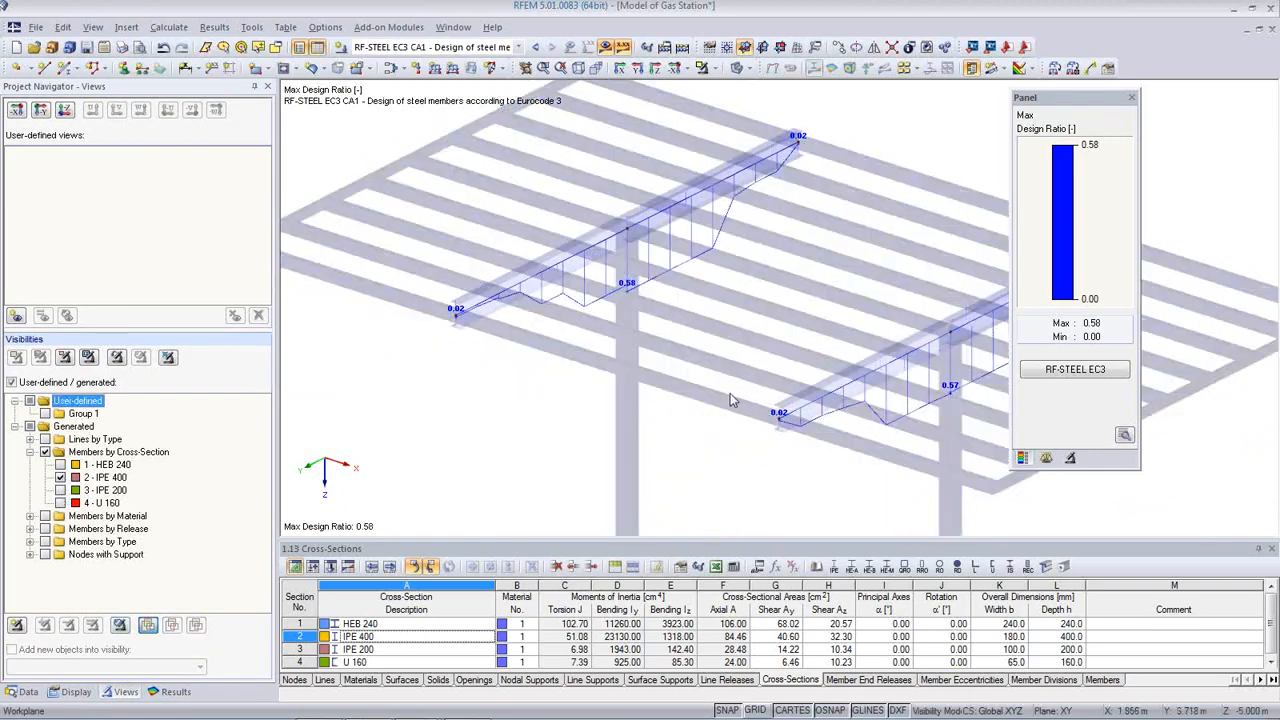
middle_click_drag(729, 391, 714, 157, "ctrl")
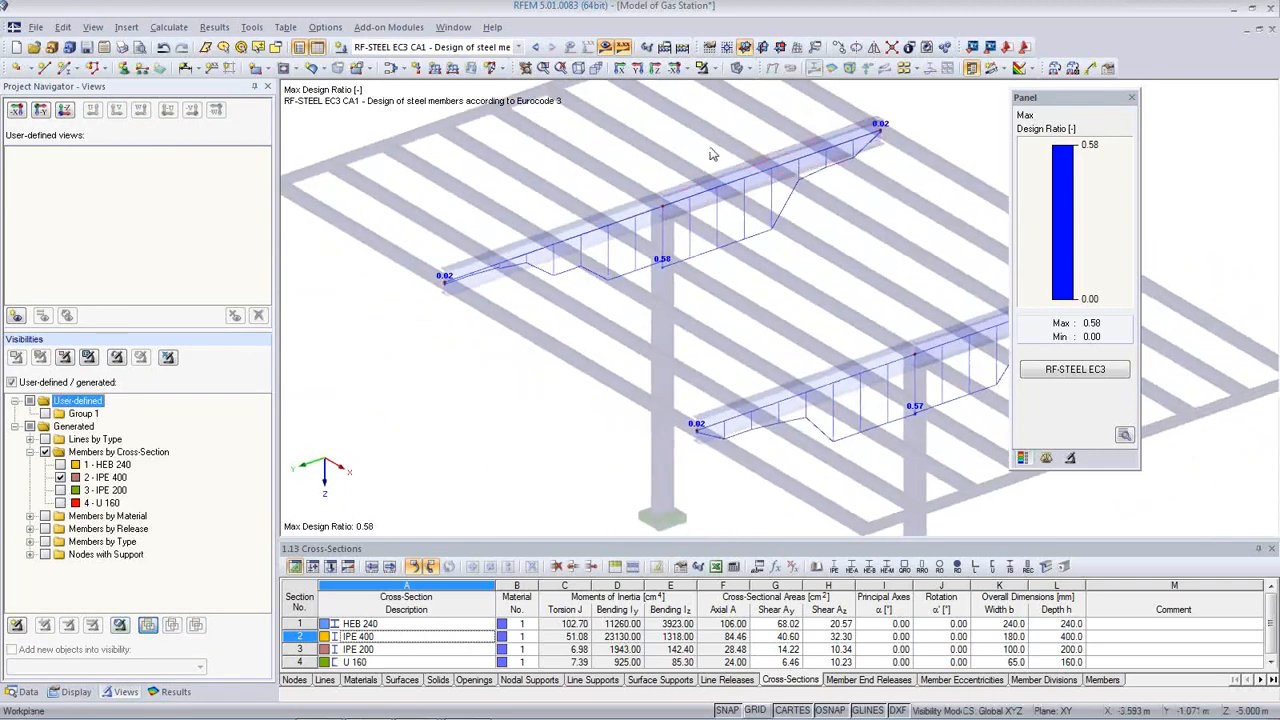
left_click(748, 72)
left_click(780, 88)
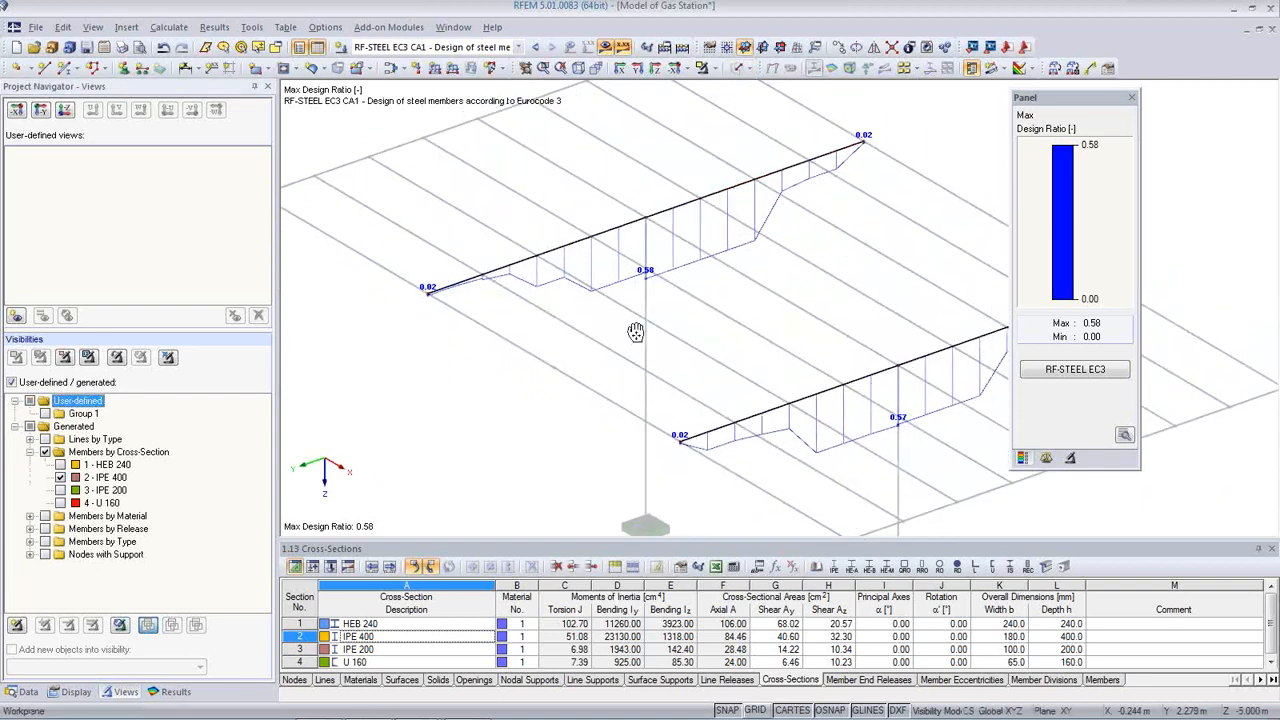
Examine the design ratios of the IPE 400 beam where it meets the column, comparing both sides of the joint
mouse_move(636, 332)
middle_mouse_down("ctrl")
mouse_move(560, 277)
mouse_move(450, 285)
mouse_move(516, 311)
mouse_move(766, 349)
mouse_move(656, 322)
middle_mouse_up("ctrl")
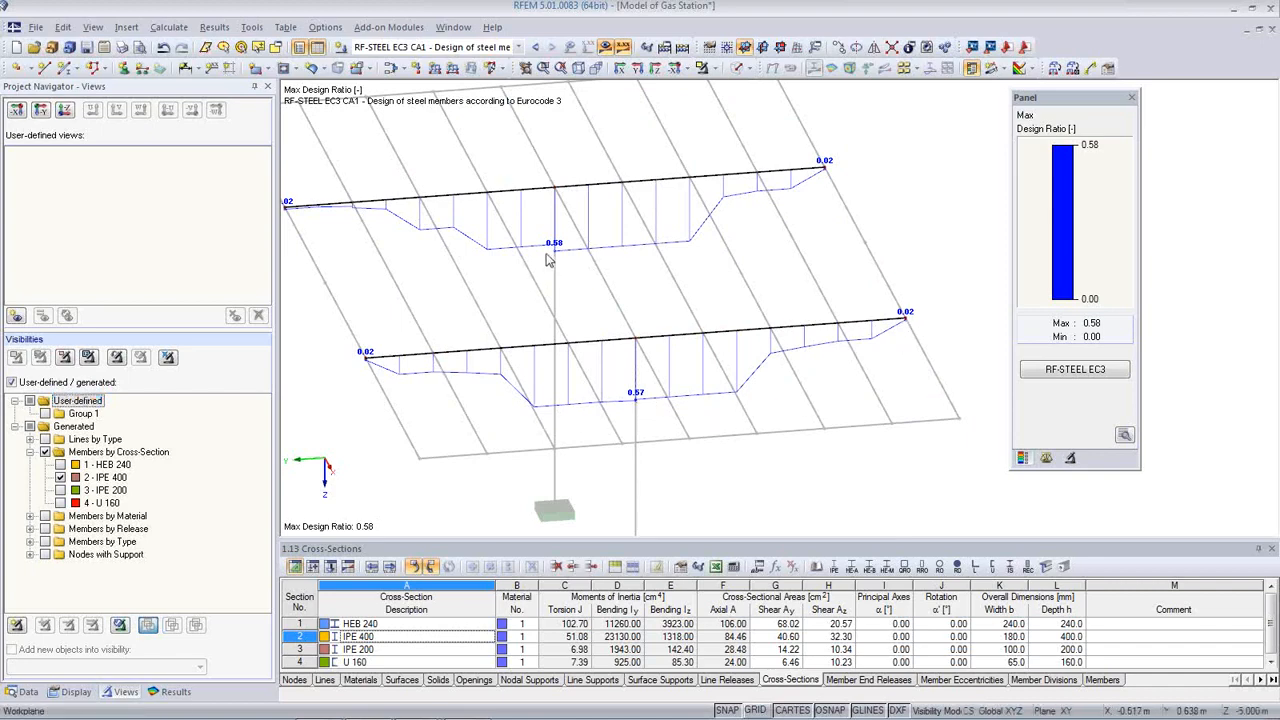
scroll(548, 259, "up", 5)
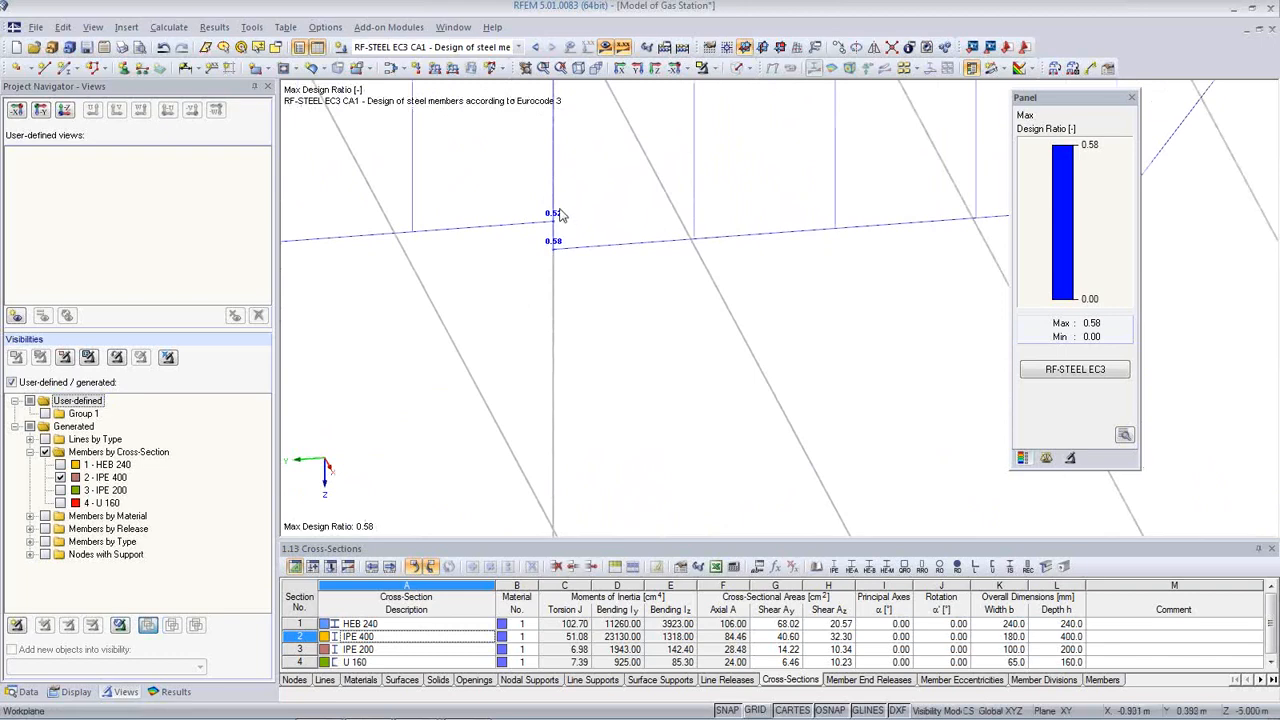
scroll(560, 232, "up", 2)
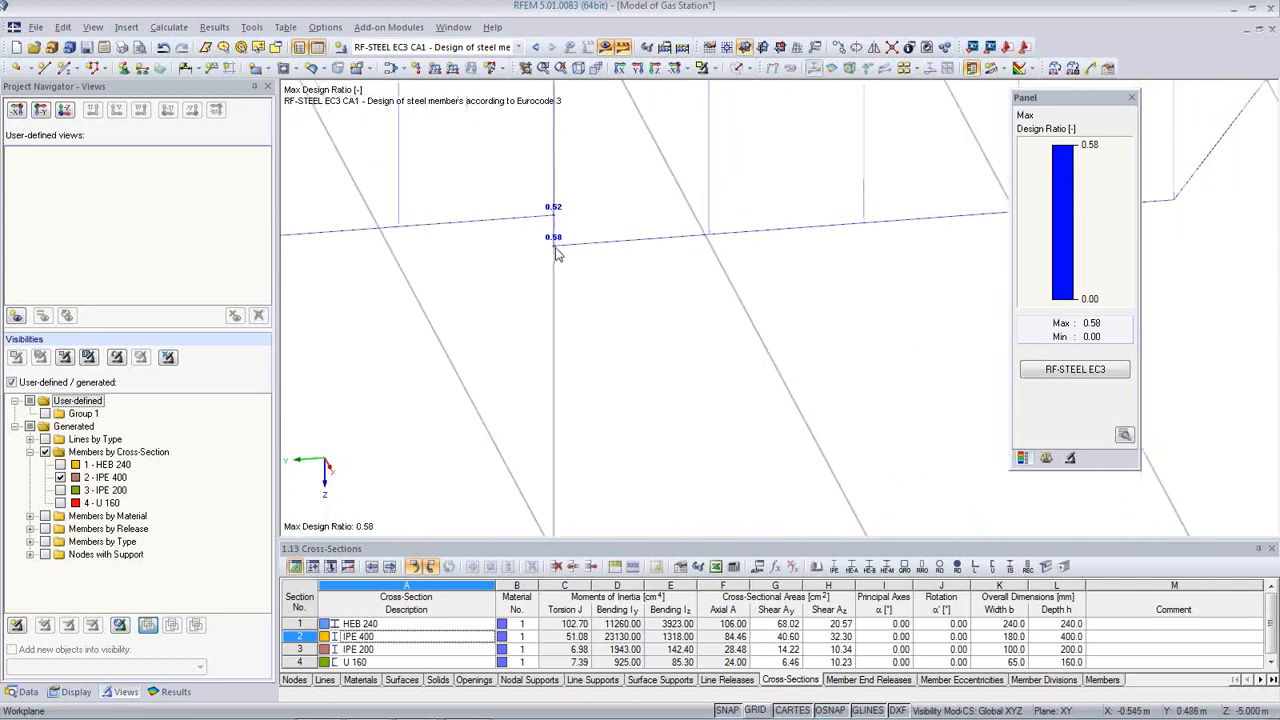
middle_click_drag(556, 252, 751, 376)
scroll(751, 375, "down", 5)
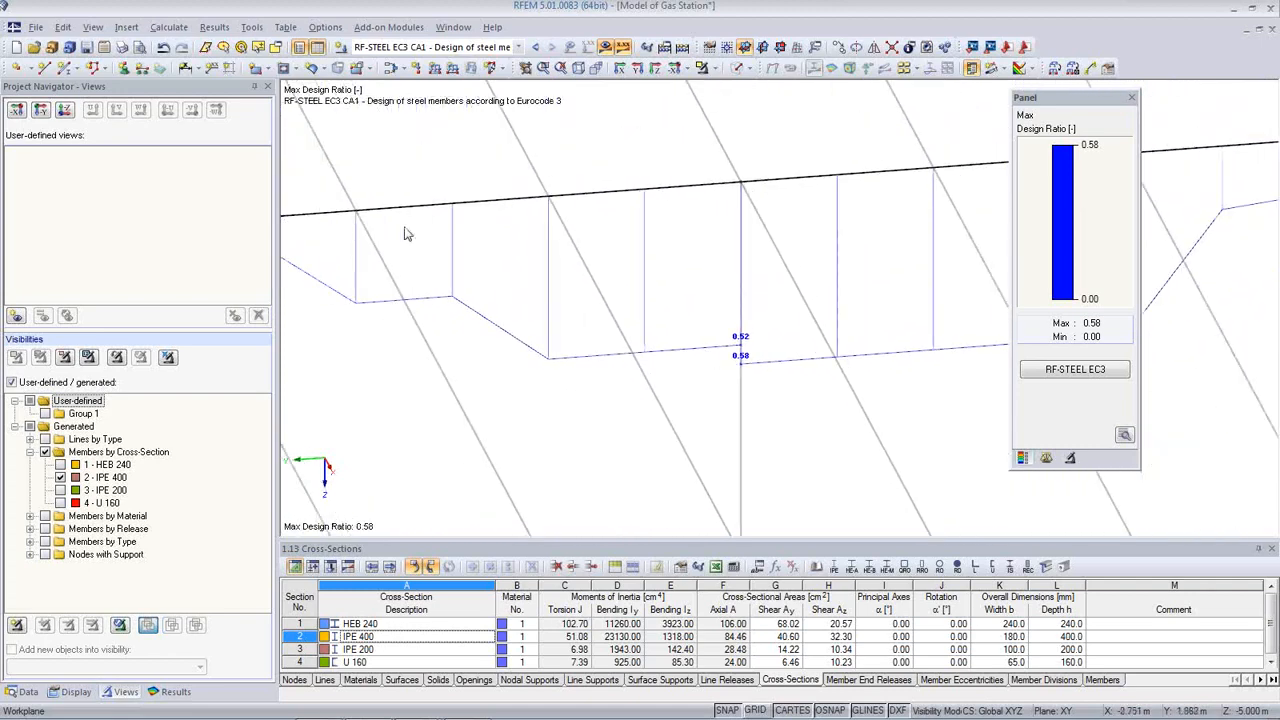
Examine the lateral torsional buckling check 331 of IPE 400 member 2 in the RF-STEEL EC3 results by member
middle_click_drag(624, 272, 630, 236)
scroll(750, 295, "down", 3)
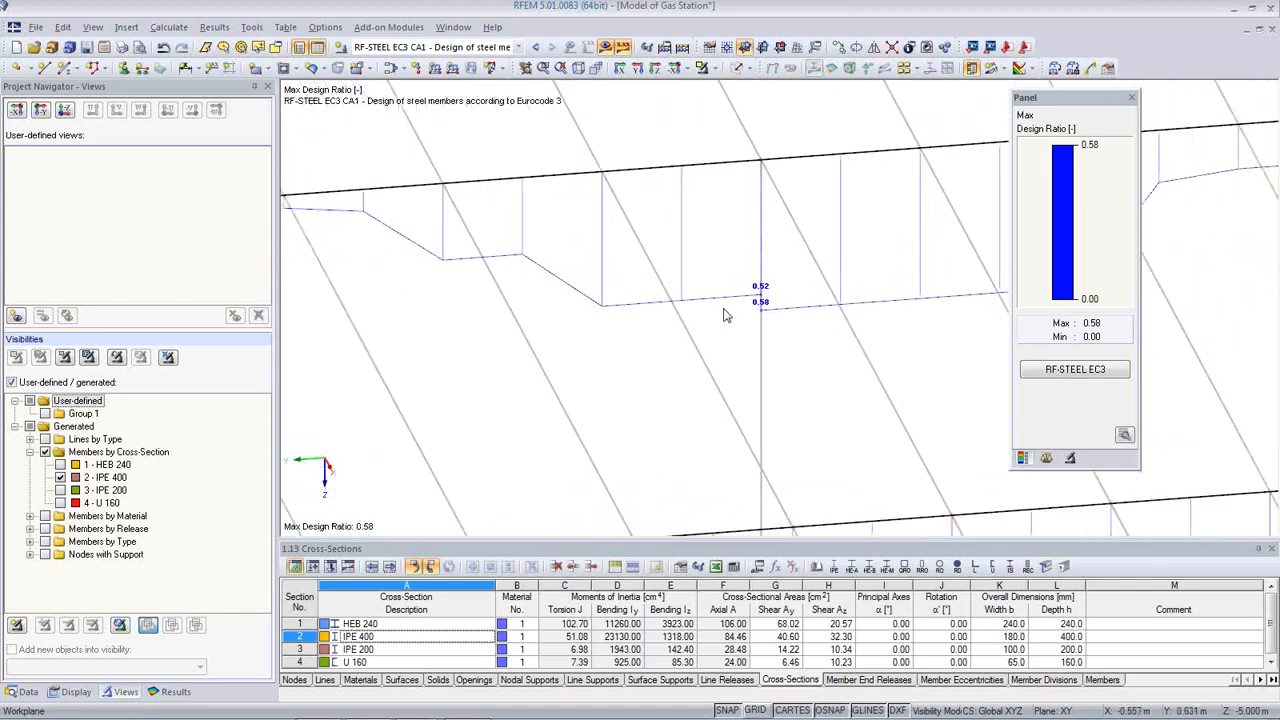
left_click(1060, 370)
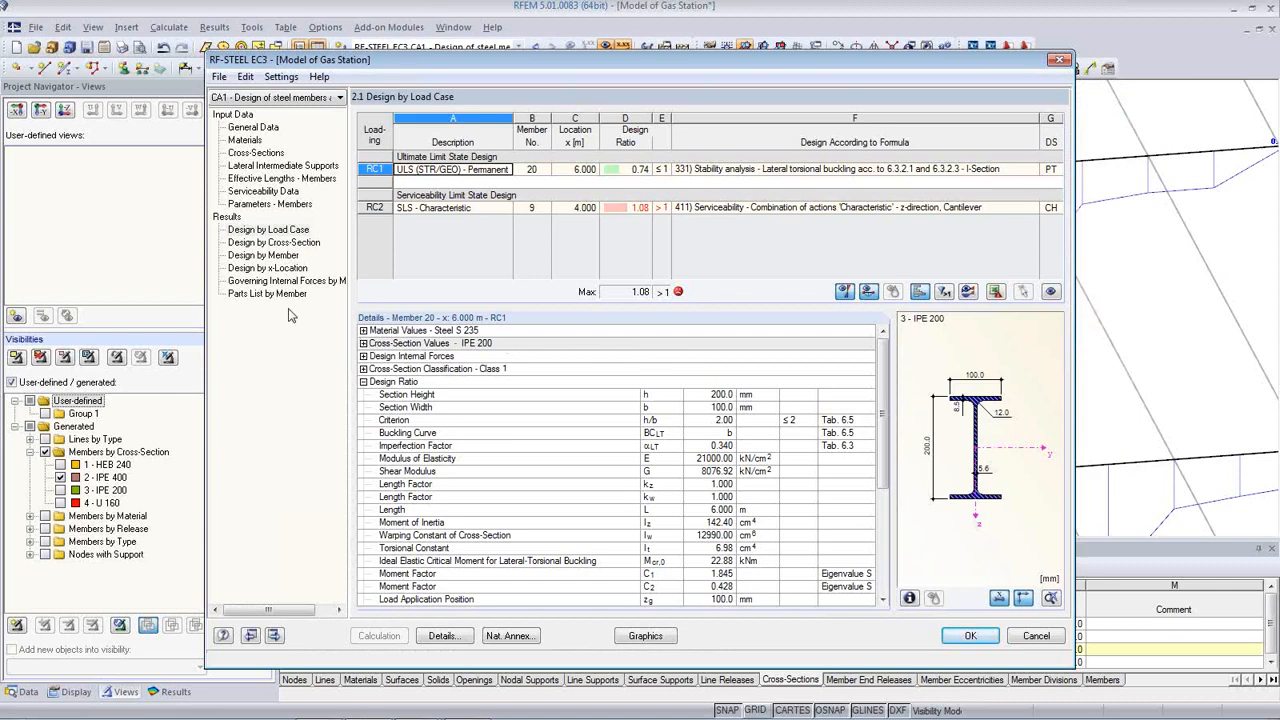
left_click(268, 255)
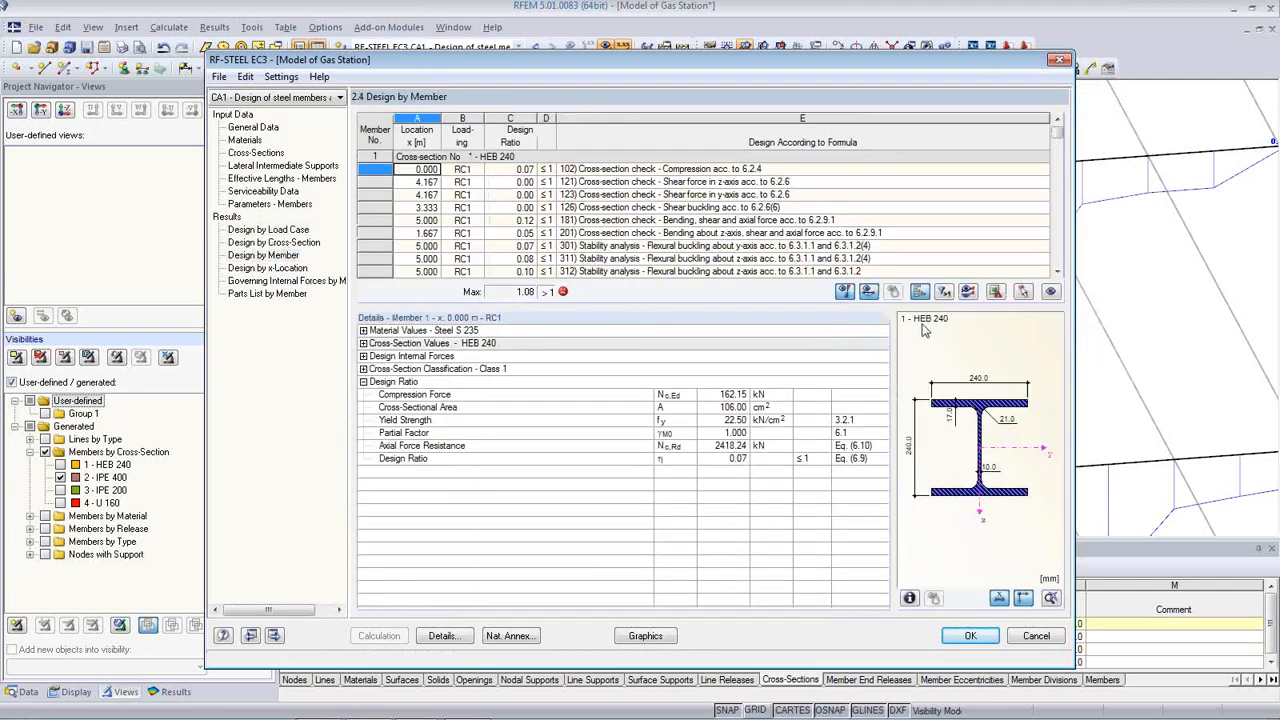
left_click(1022, 292)
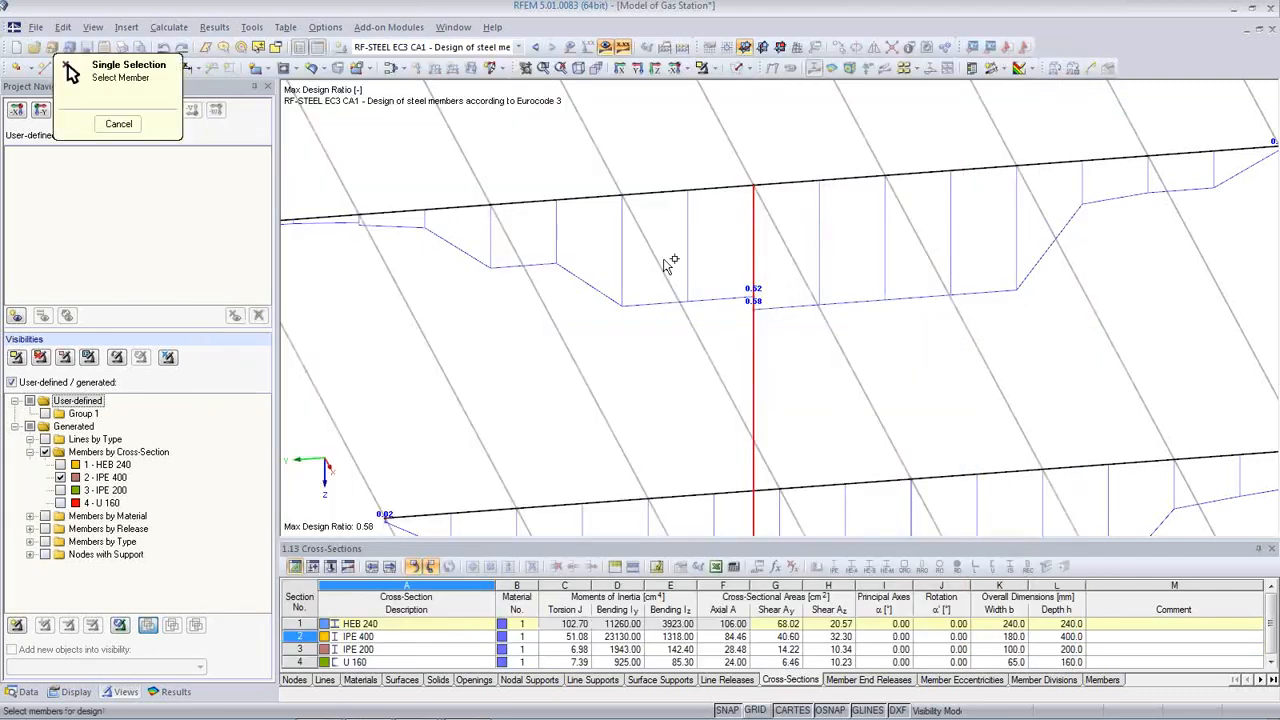
left_click(587, 199)
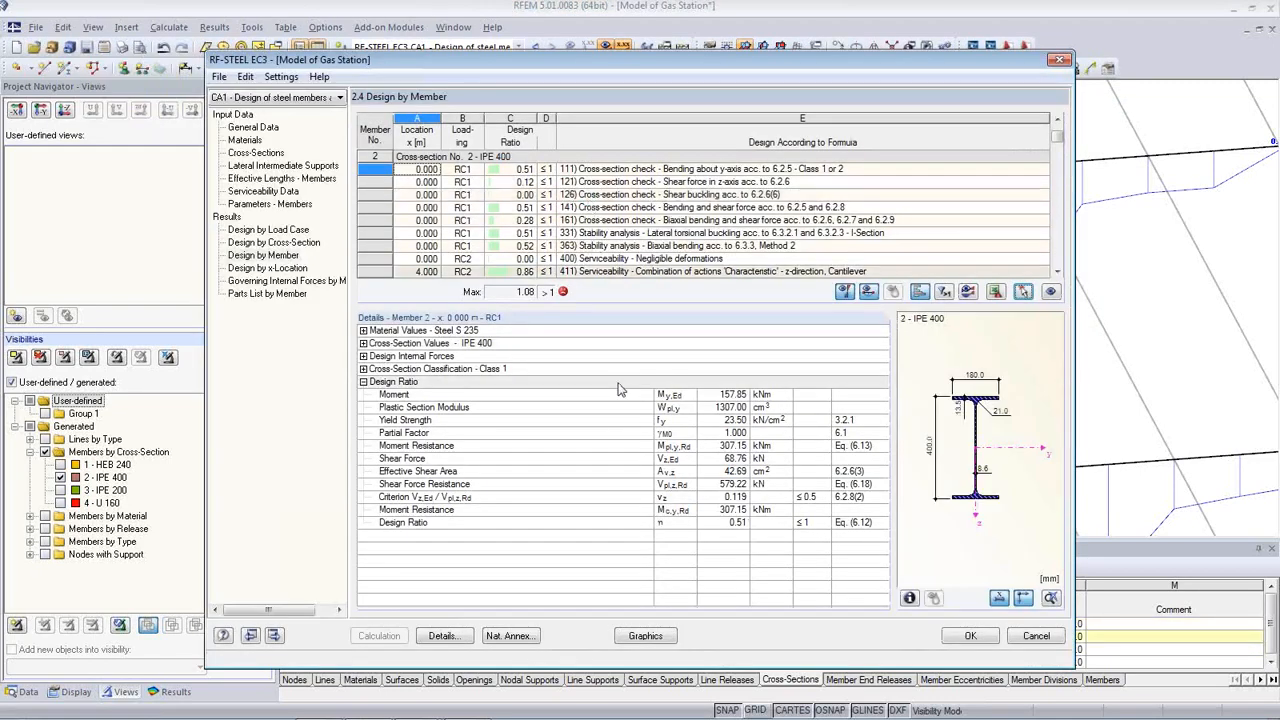
left_click(620, 234)
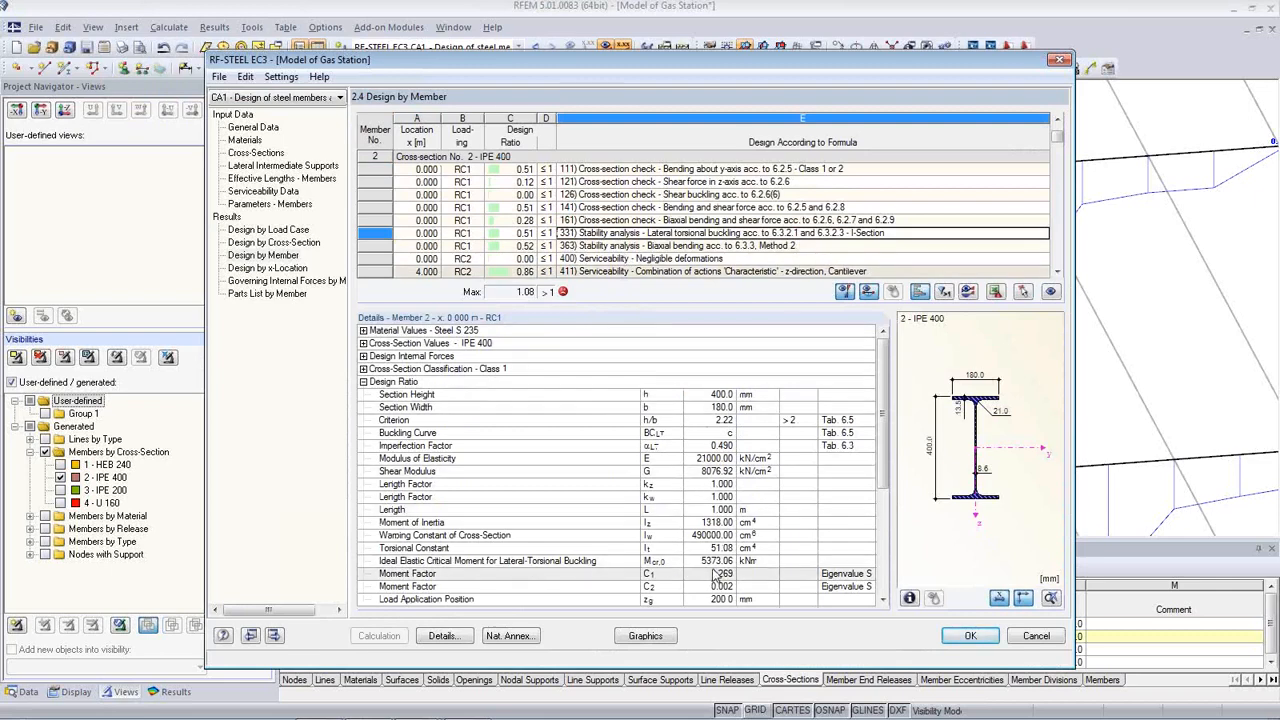
Pick member 3 in the model and examine its lateral torsional buckling check 331 for comparison
left_click(1022, 292)
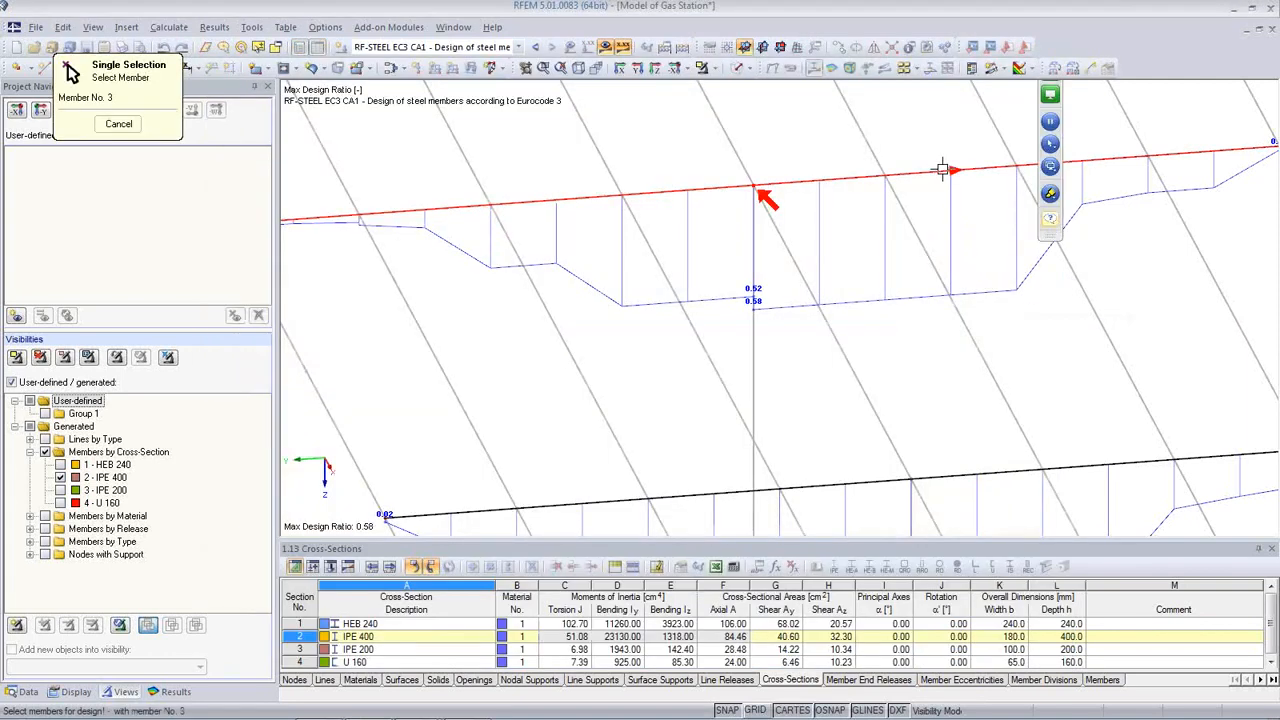
left_click(945, 173)
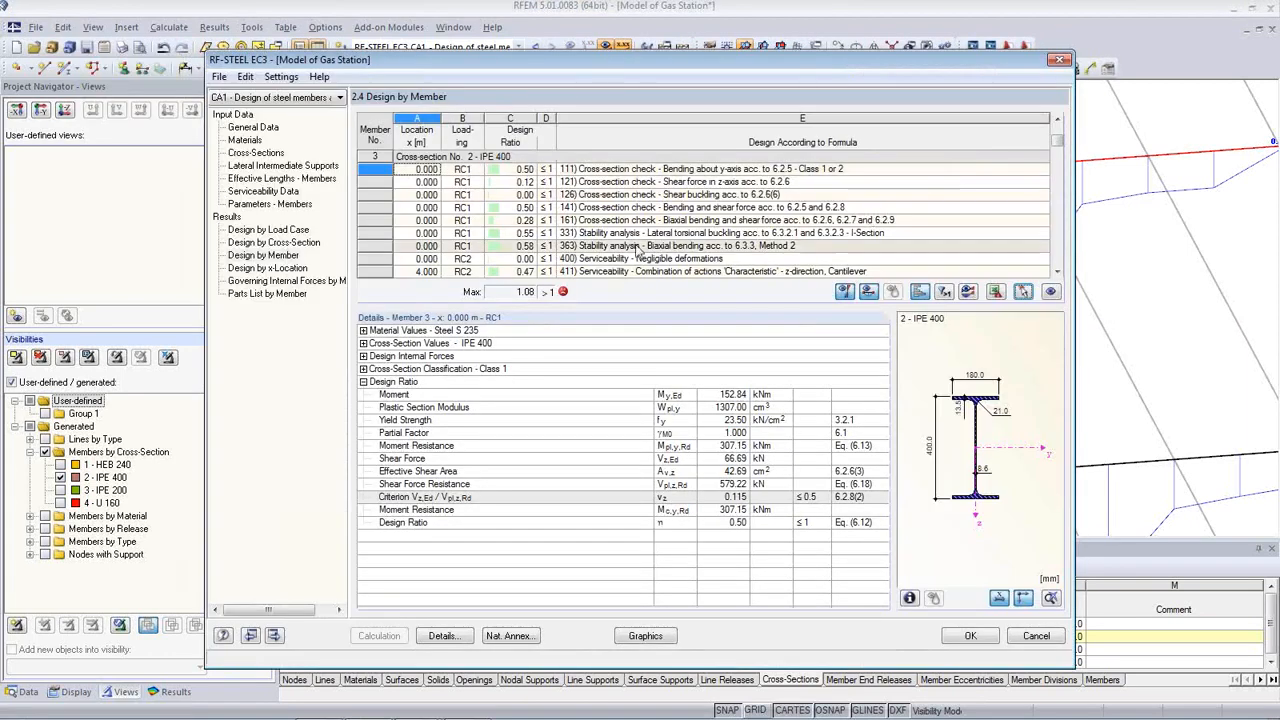
left_click(645, 233)
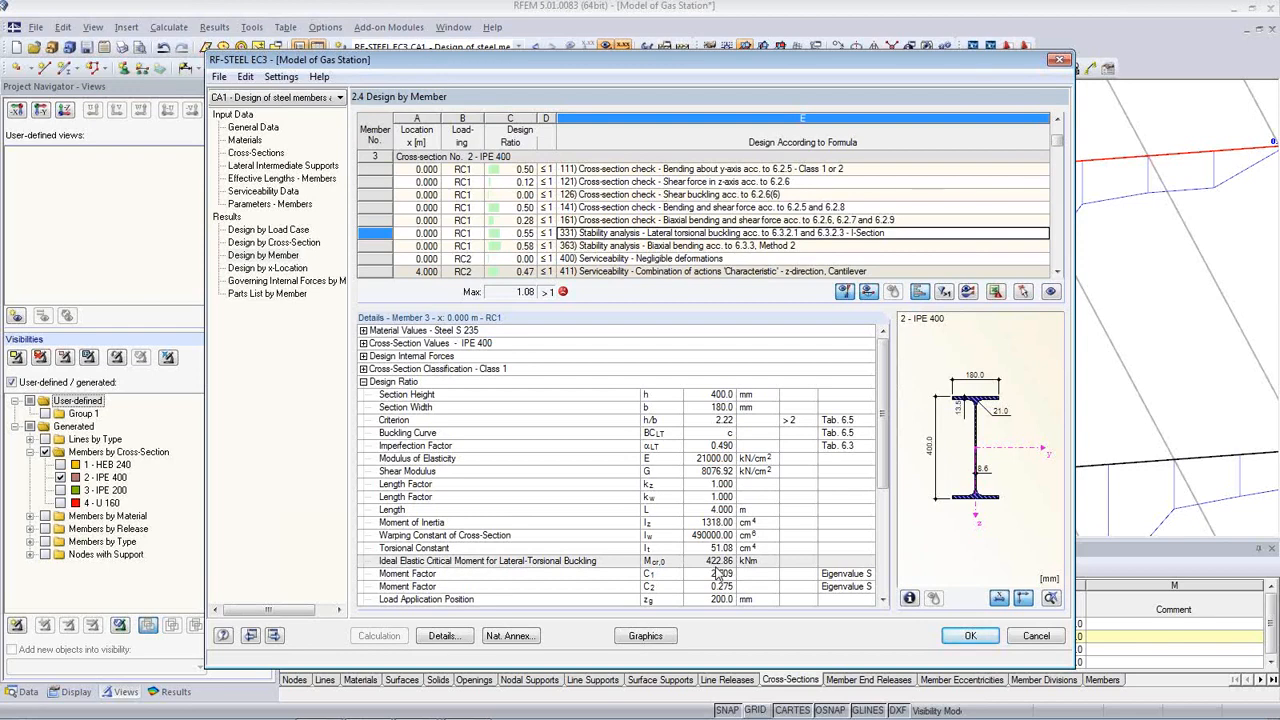
Remove the lateral intermediate supports from member 2 and rerun the RF-STEEL EC3 calculation
left_click(275, 166)
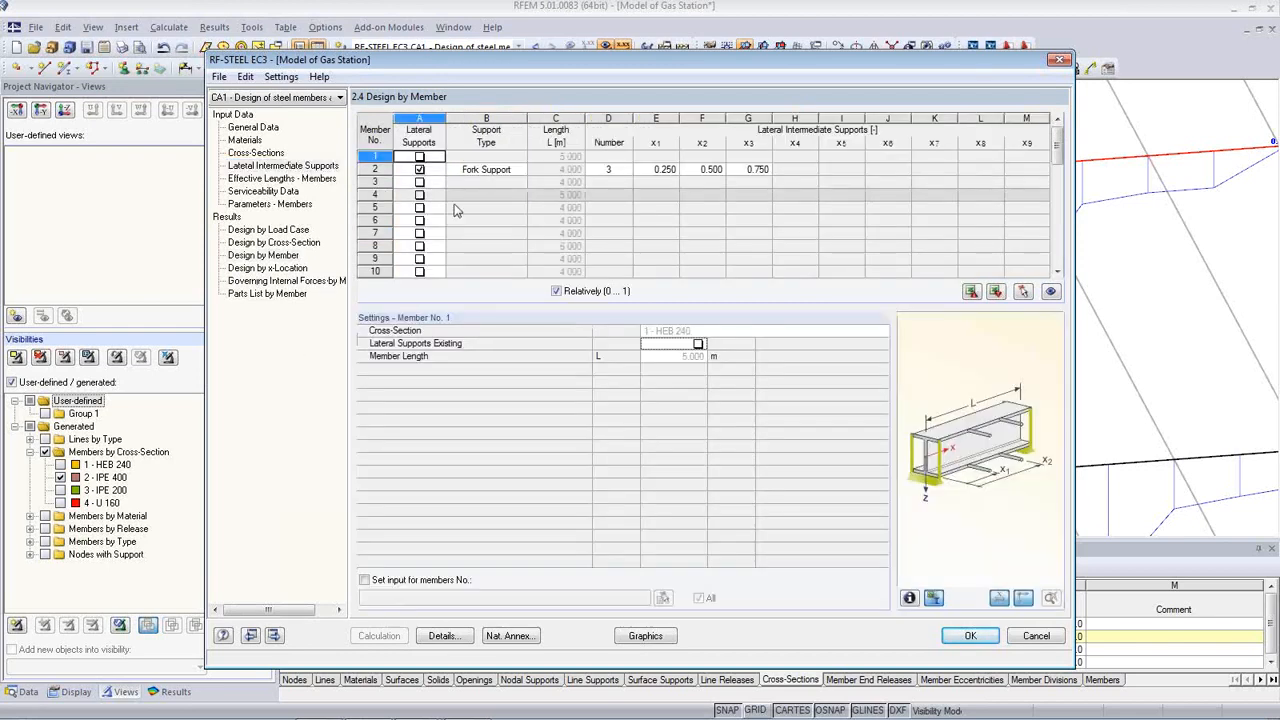
left_click(419, 169)
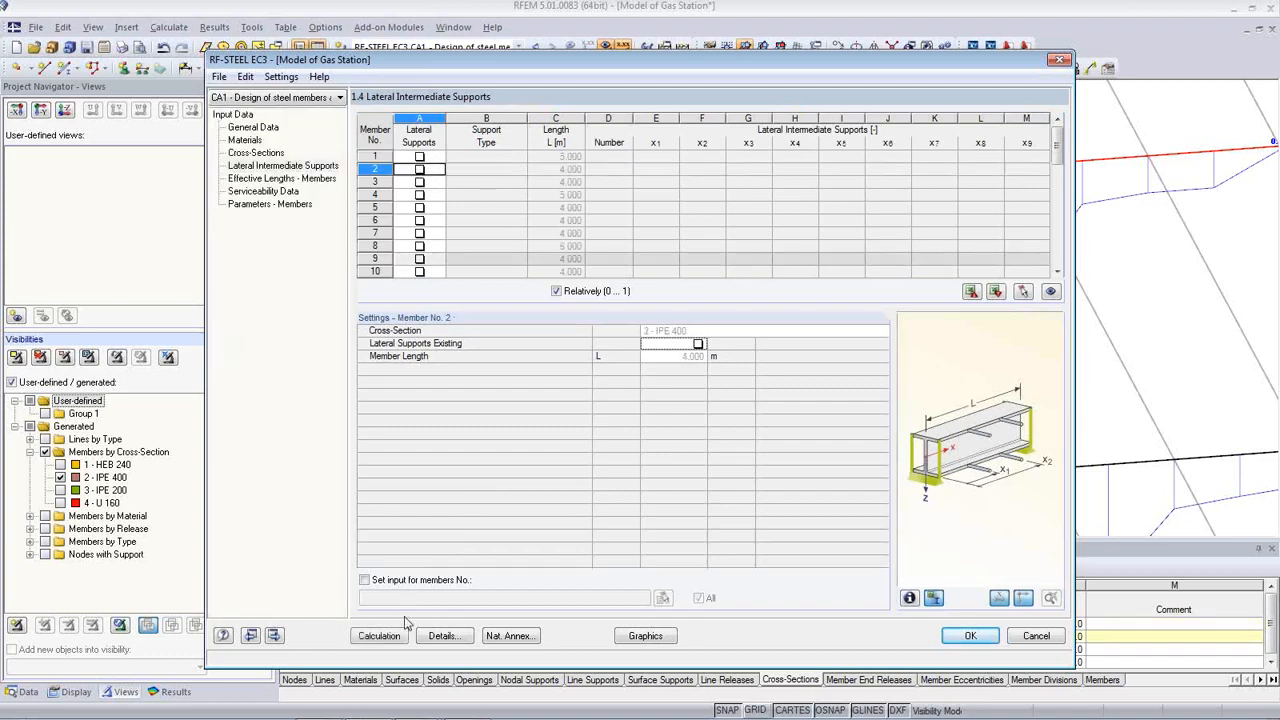
left_click(398, 637)
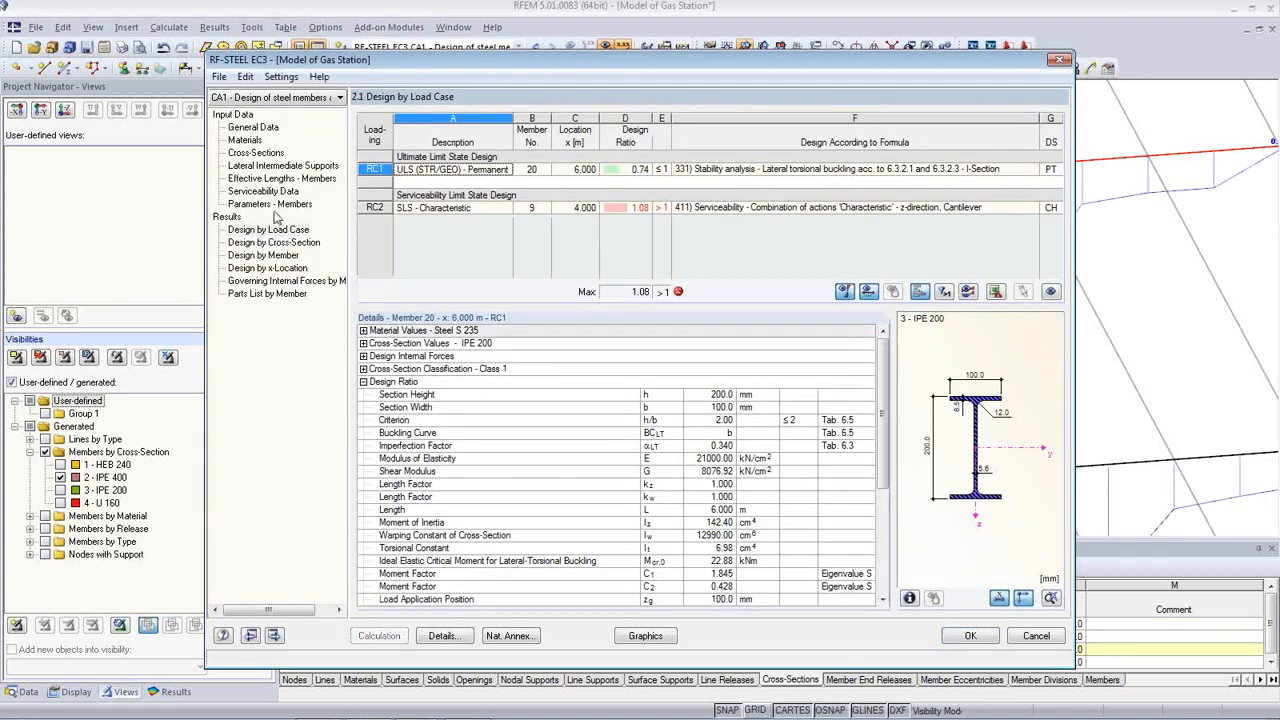
Compare the recalculated lateral torsional buckling check 331 of members 3 and 2 in the results by member
left_click(262, 255)
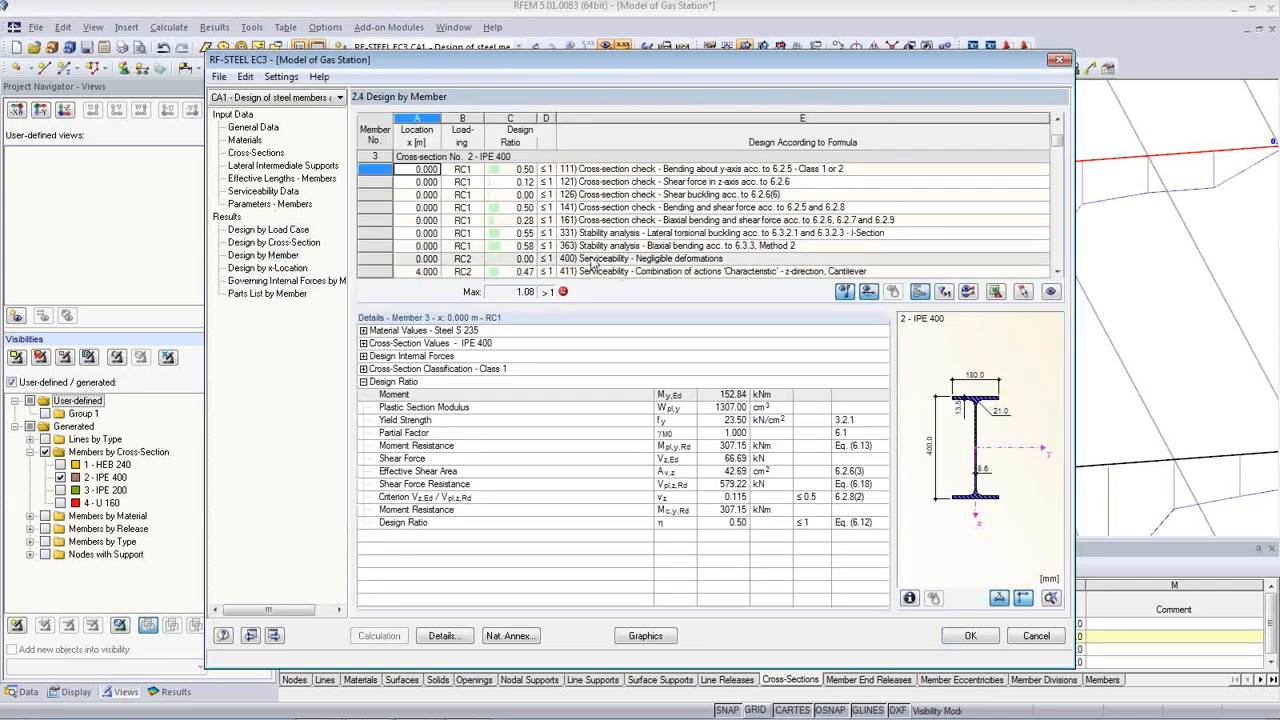
left_click(493, 233)
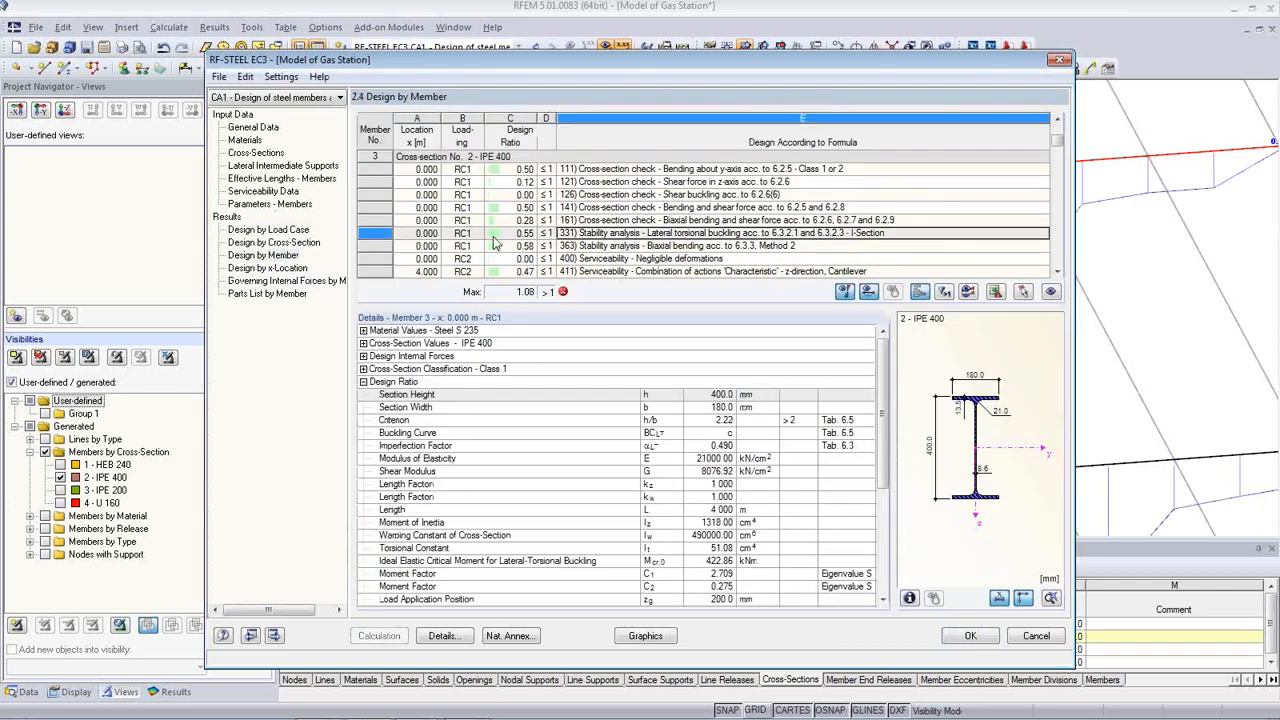
left_click(1023, 291)
left_click(660, 194)
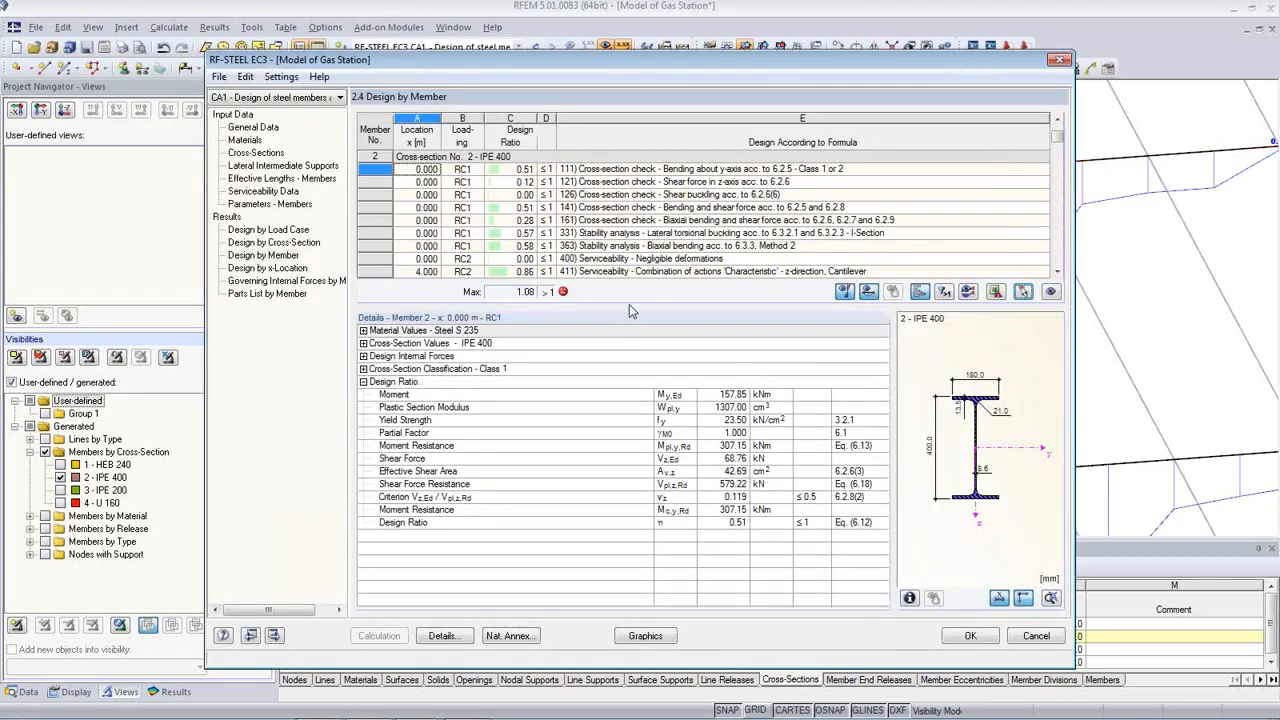
left_click(630, 234)
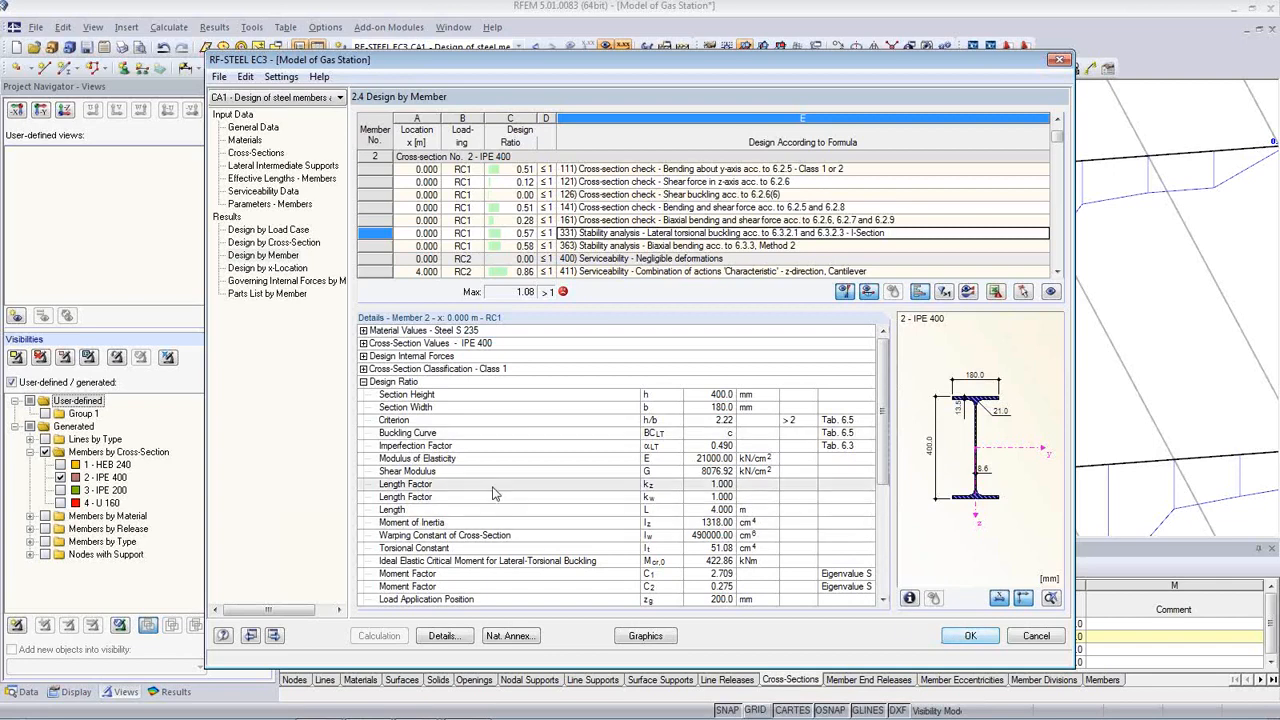
Accept the module data and view the updated design ratios of both IPE 400 beams on the whole model
left_click(968, 637)
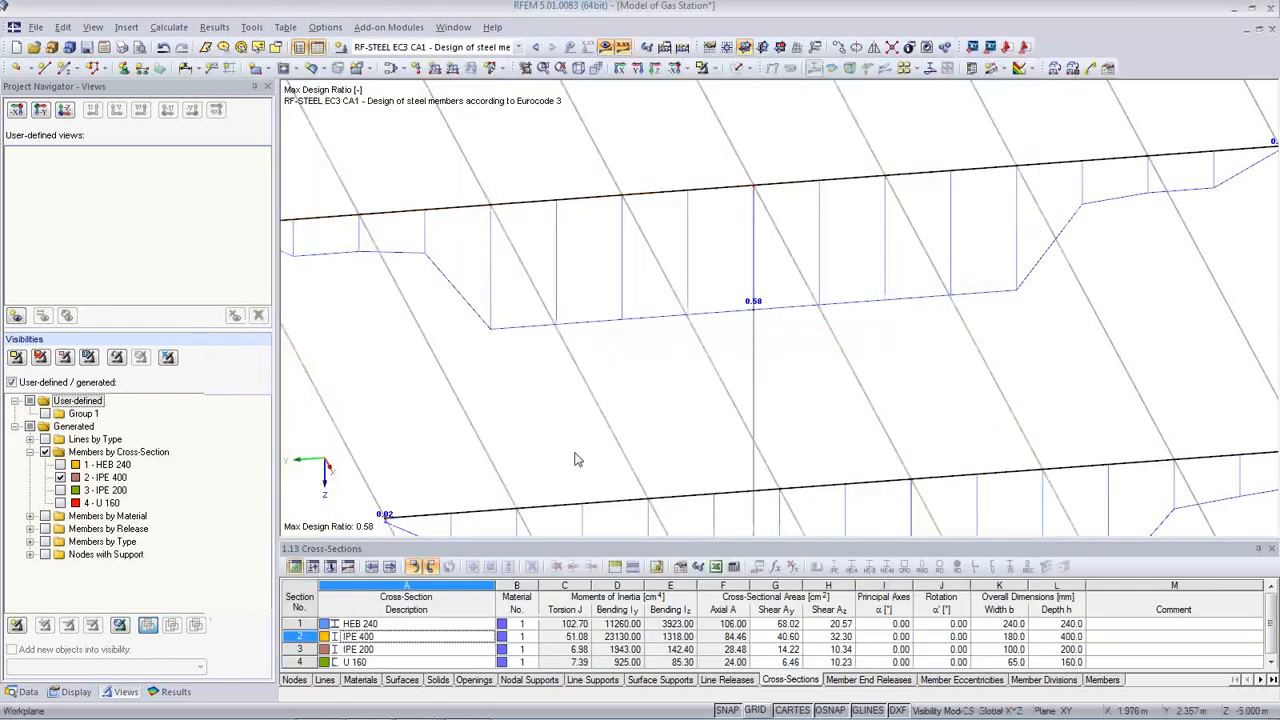
scroll(602, 375, "down", 8)
scroll(608, 381, "up", 1)
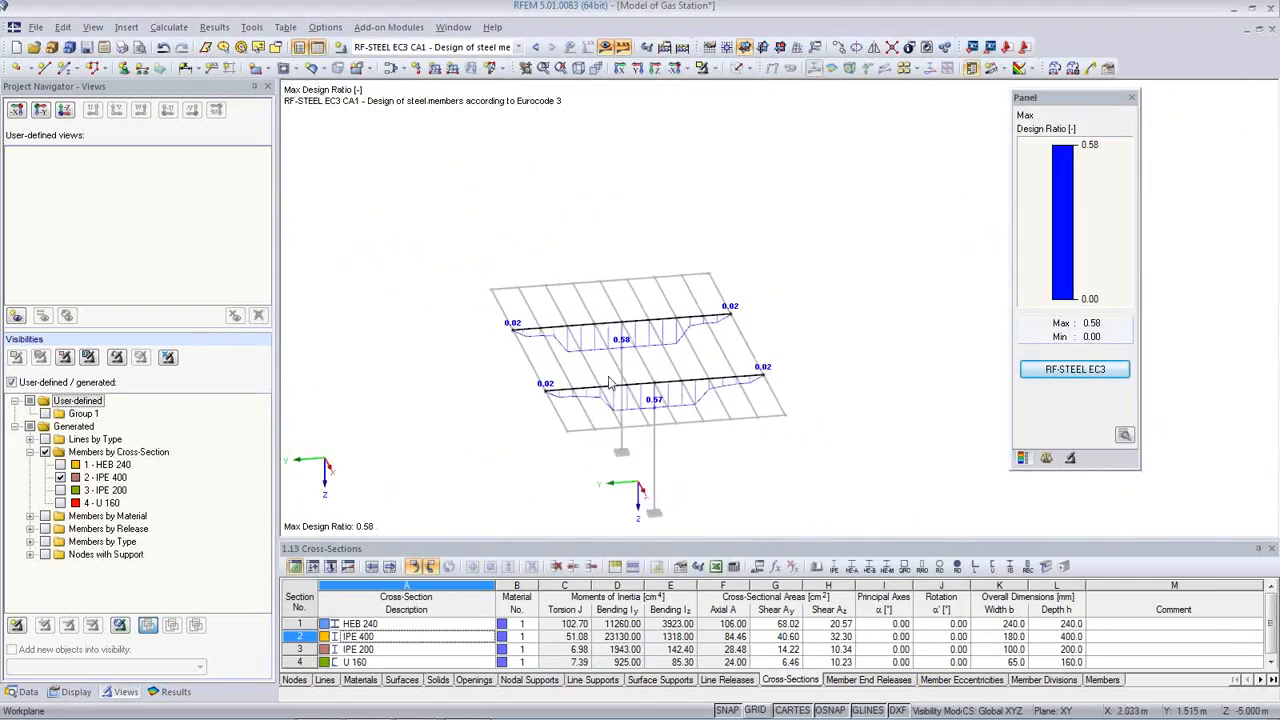
Open the recent model file Member.rf5 and bring both beam grids into view
left_click(35, 27)
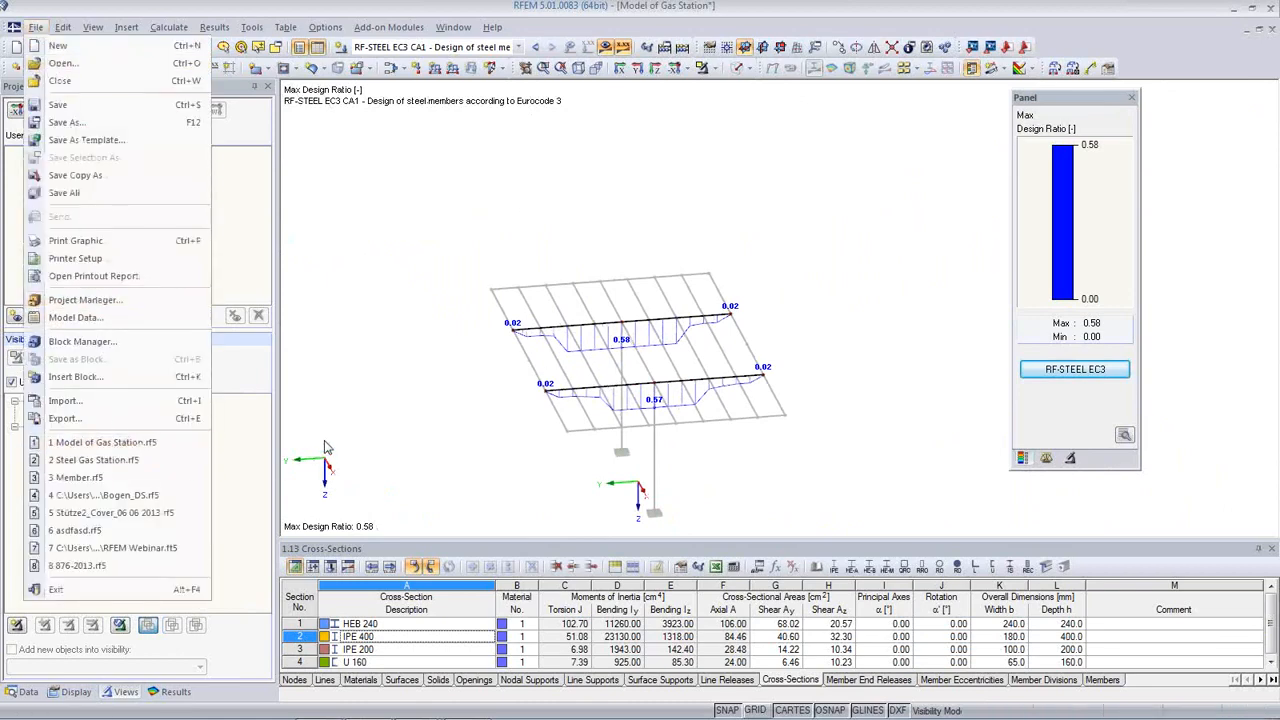
left_click(118, 477)
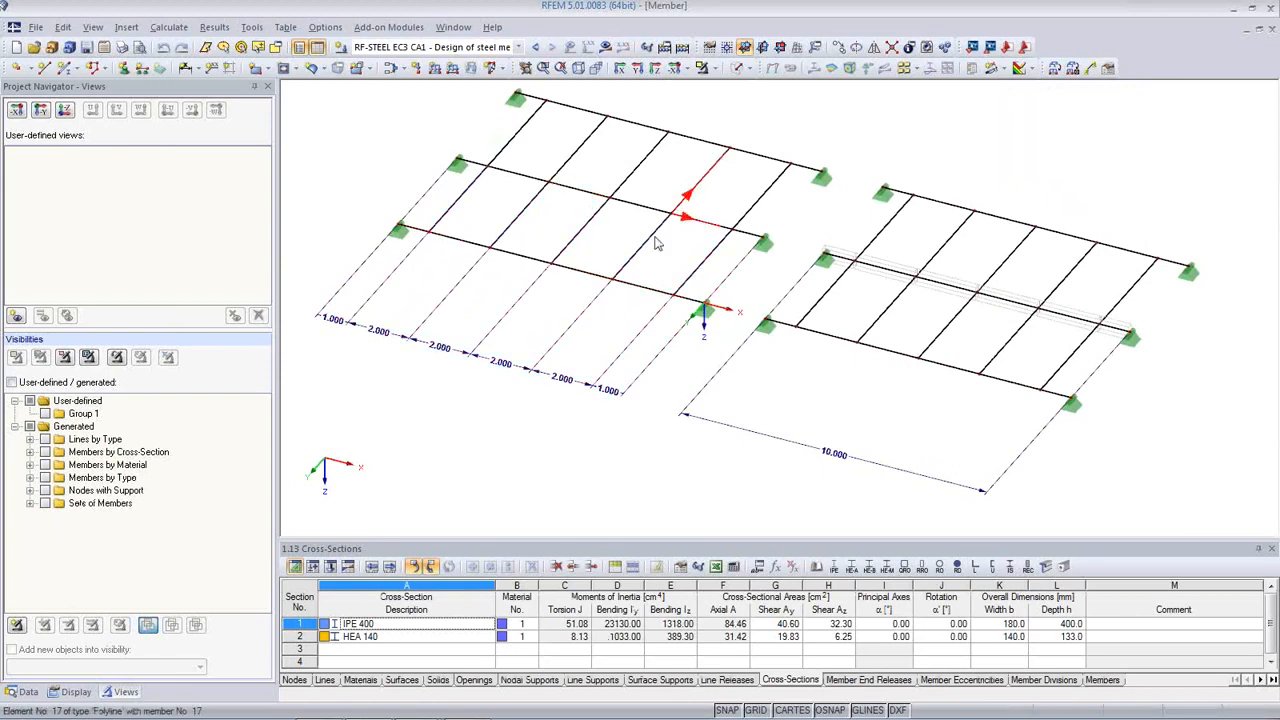
middle_click_drag(710, 295, 675, 330)
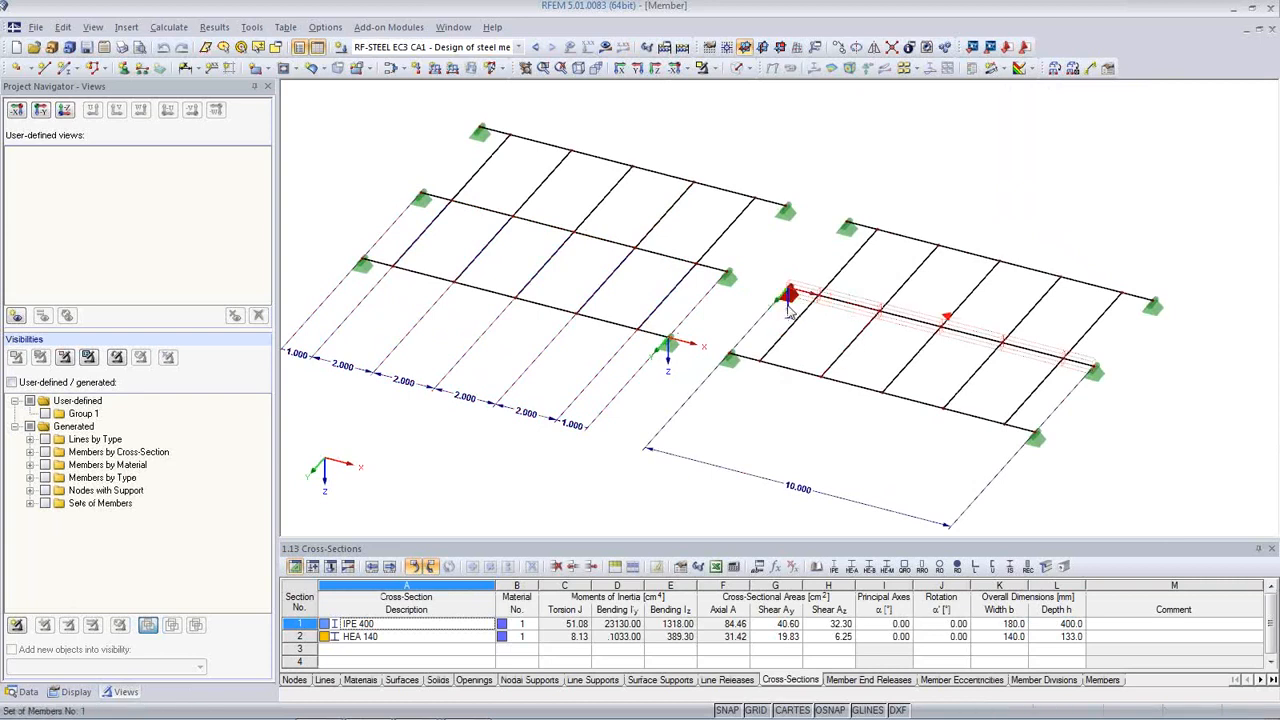
left_click(606, 49)
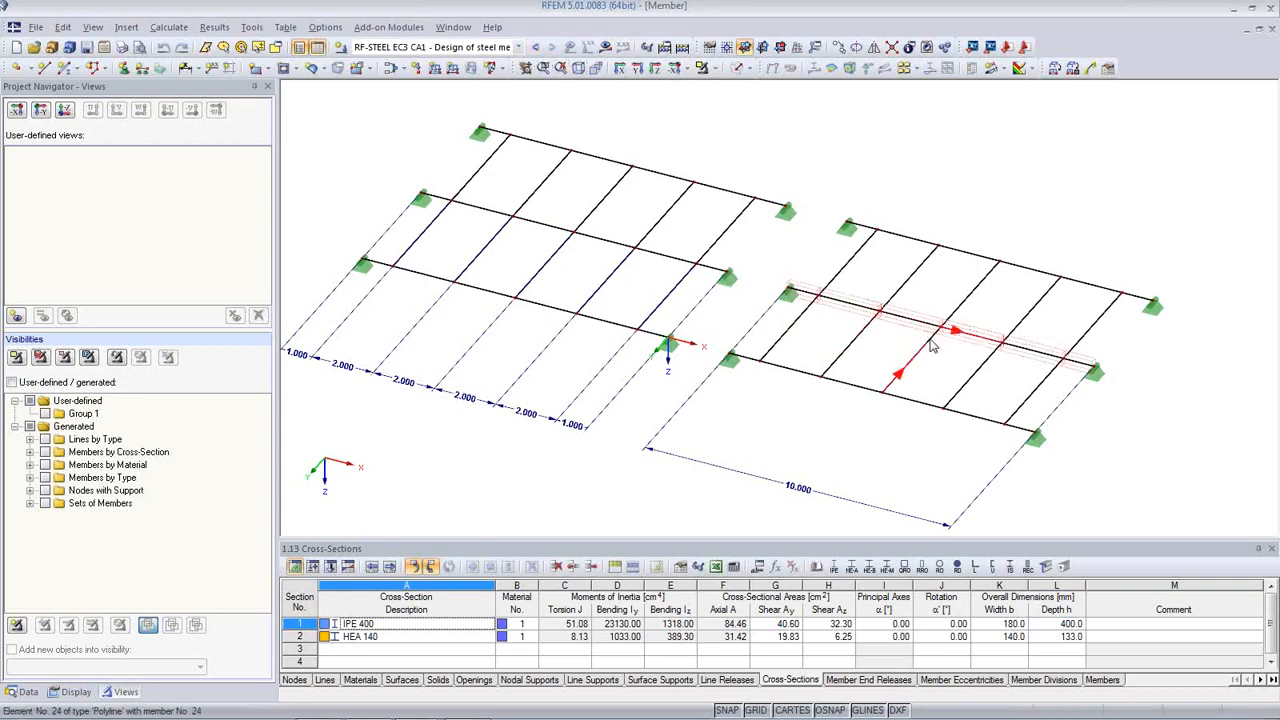
Start RF-STEEL EC3 for this model and check the members selected for design against the structure
left_click(22, 691)
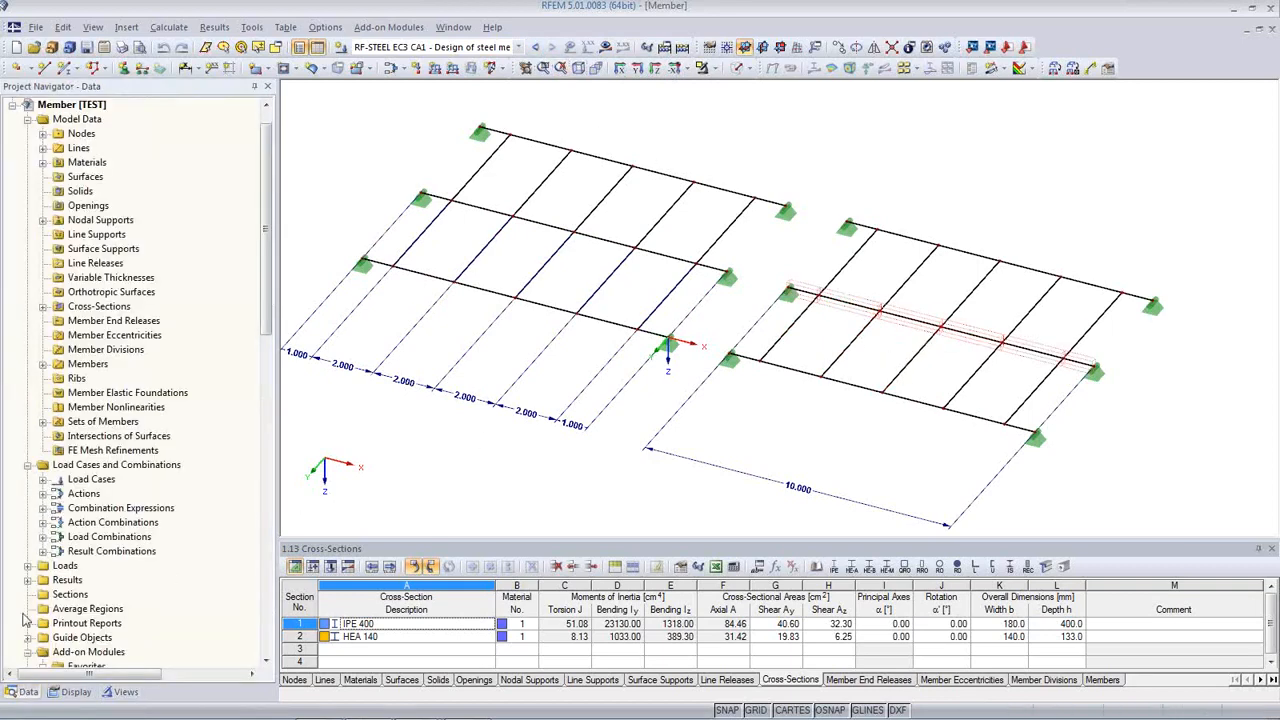
scroll(145, 577, "down", 5)
double_click(120, 478)
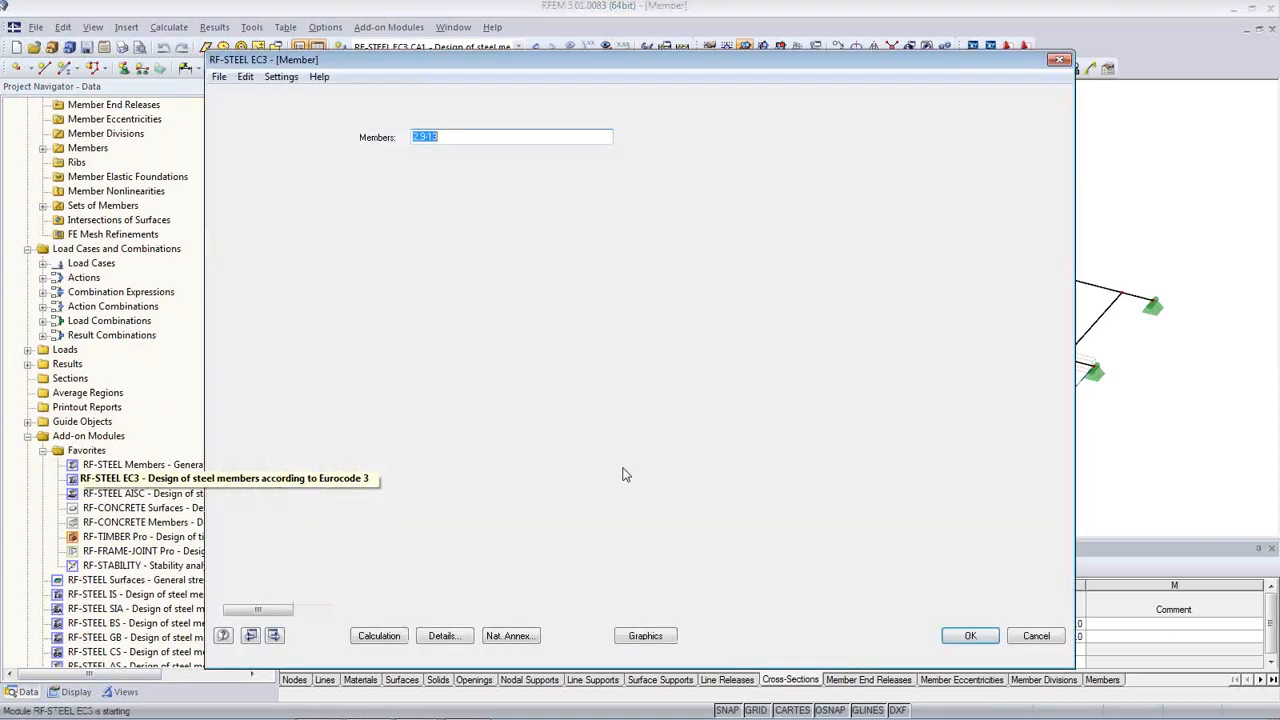
left_click(452, 136)
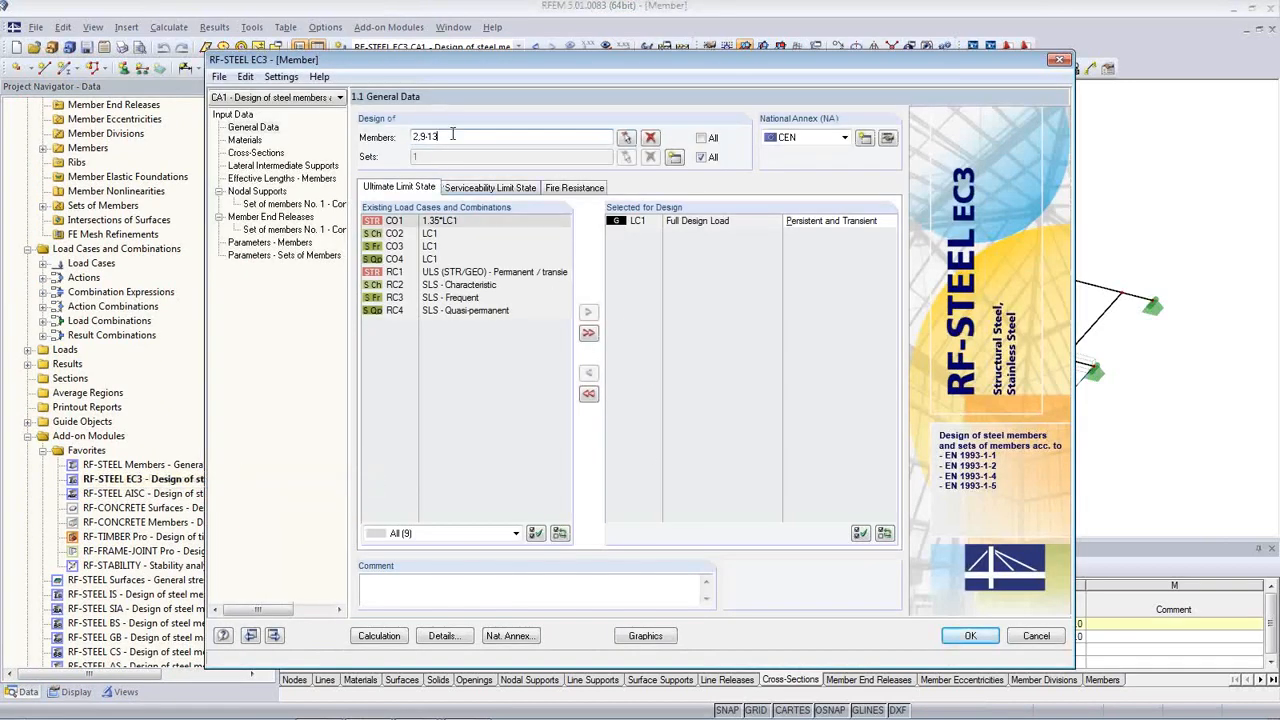
left_click_drag(590, 63, 618, 425)
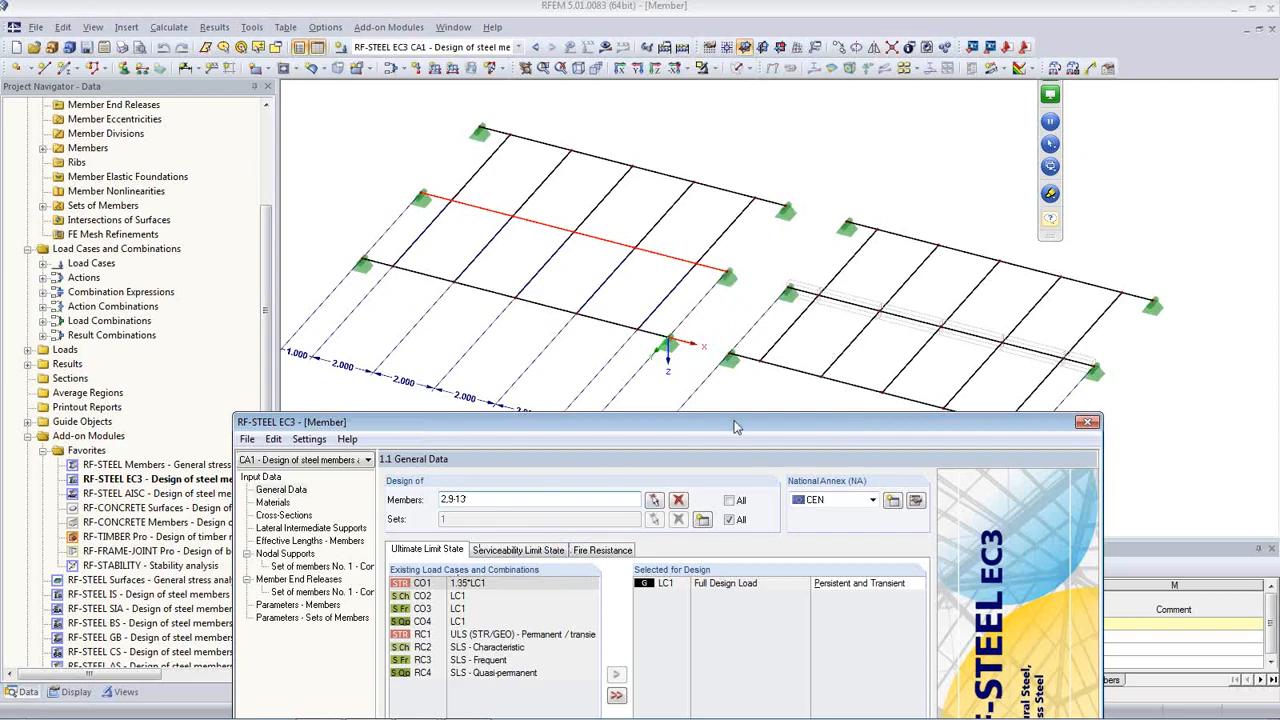
left_click_drag(735, 427, 703, 153)
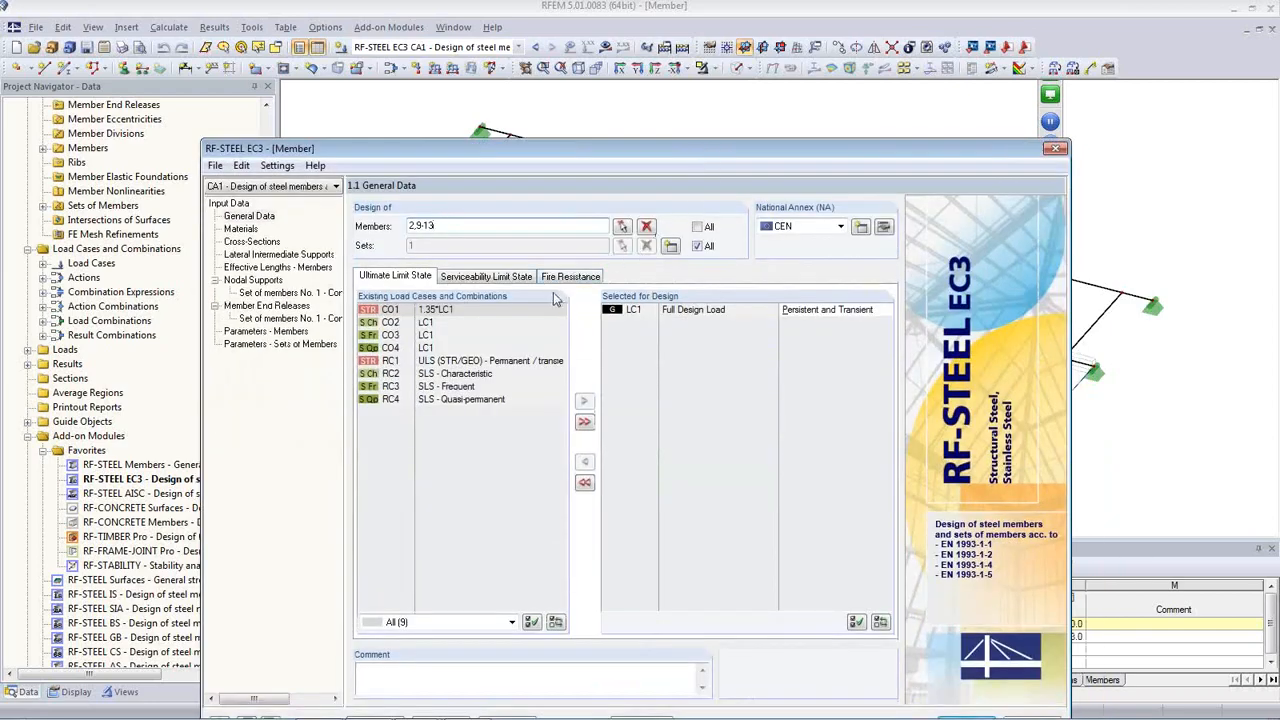
Review the module's materials and cross-sections, and return to the general data with the designed members and sets
left_click(248, 230)
left_click(250, 242)
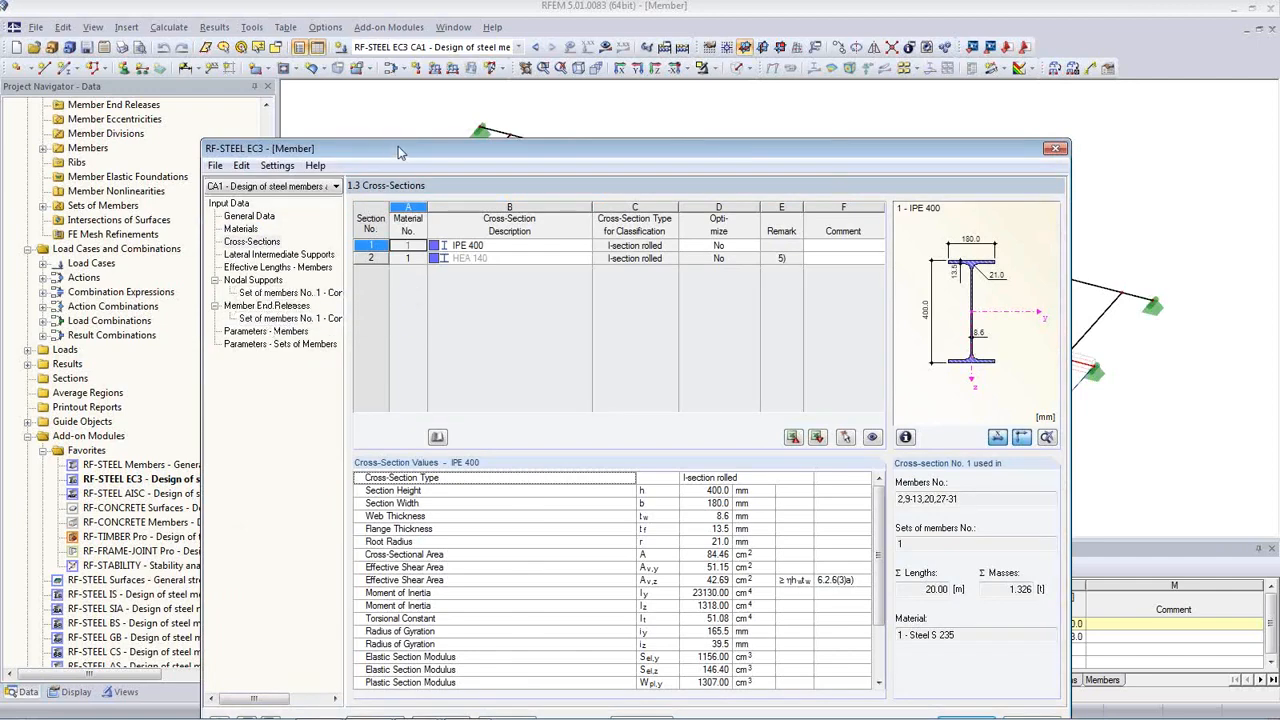
left_click_drag(404, 142, 430, 81)
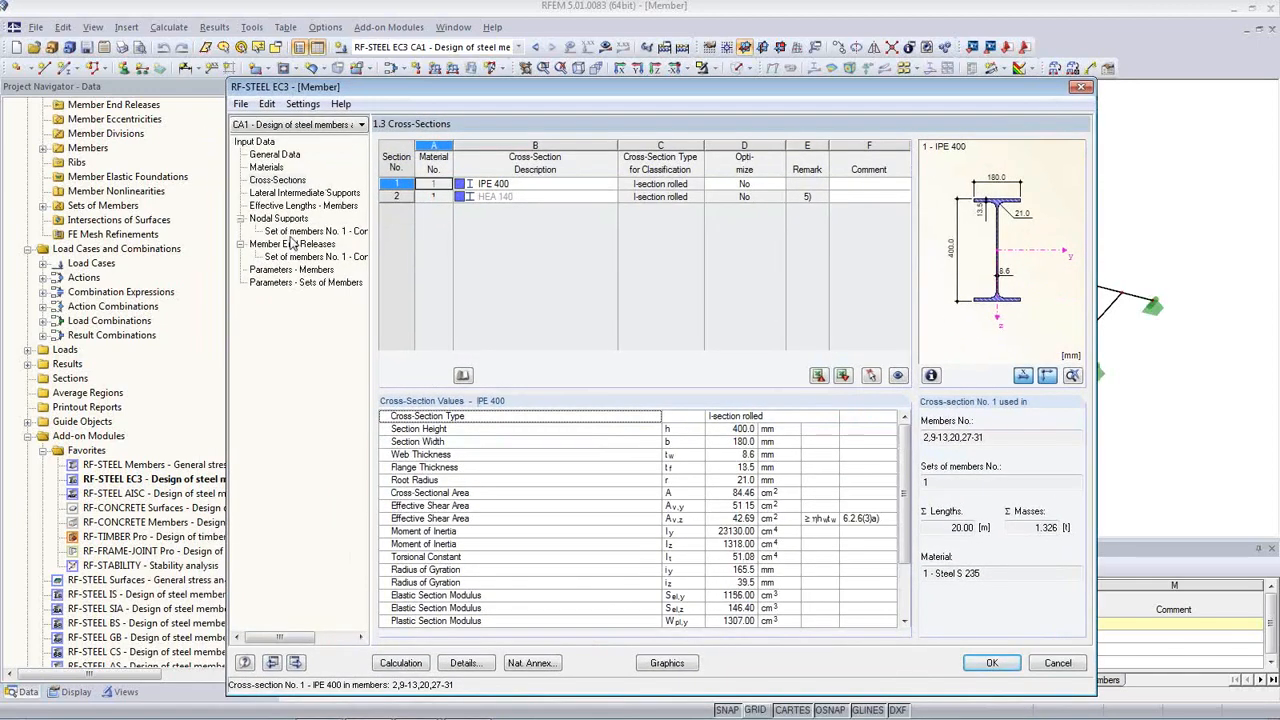
left_click(274, 155)
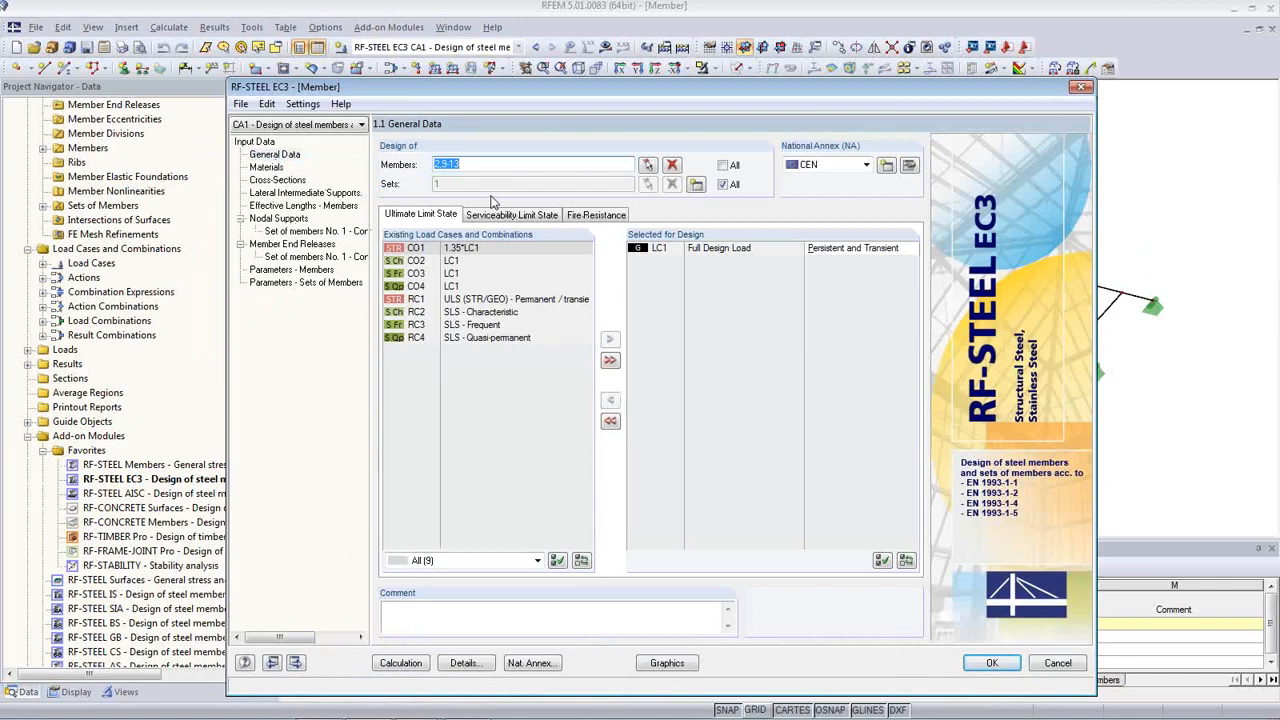
Examine the nodal supports of set of members No. 1 and compare them with the continuous beam in the model
left_click(290, 231)
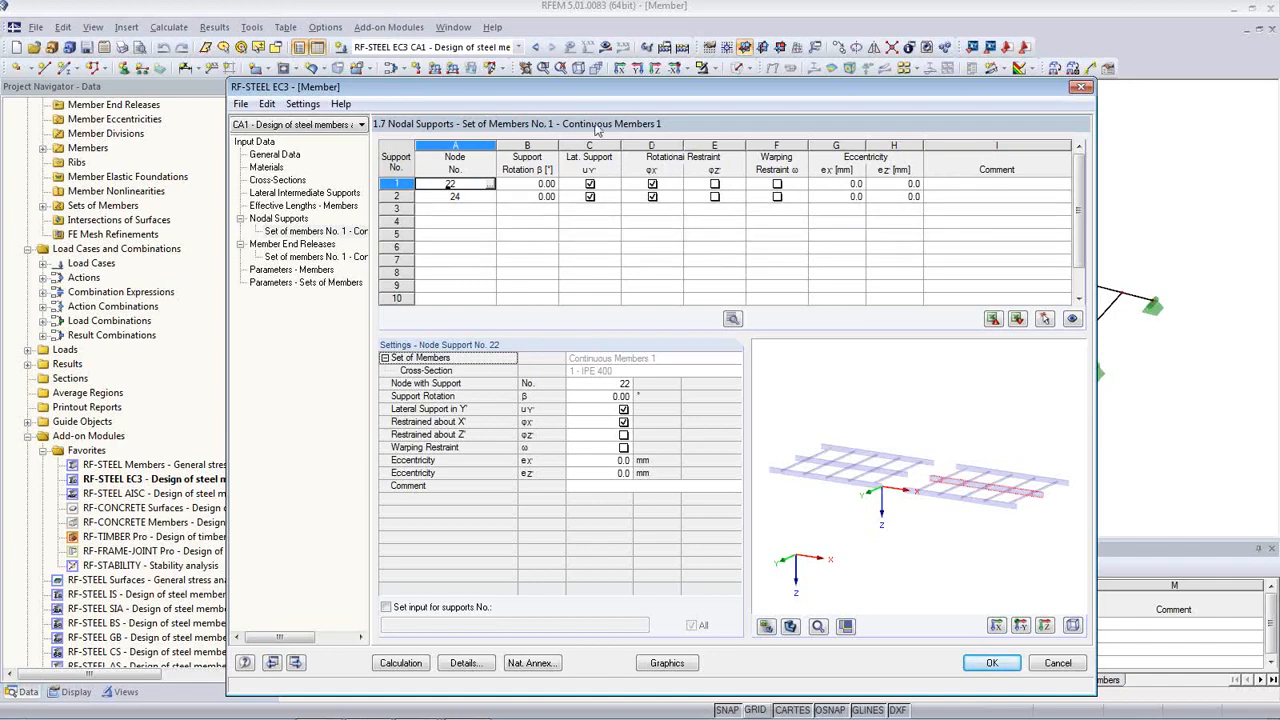
left_click_drag(585, 95, 626, 424)
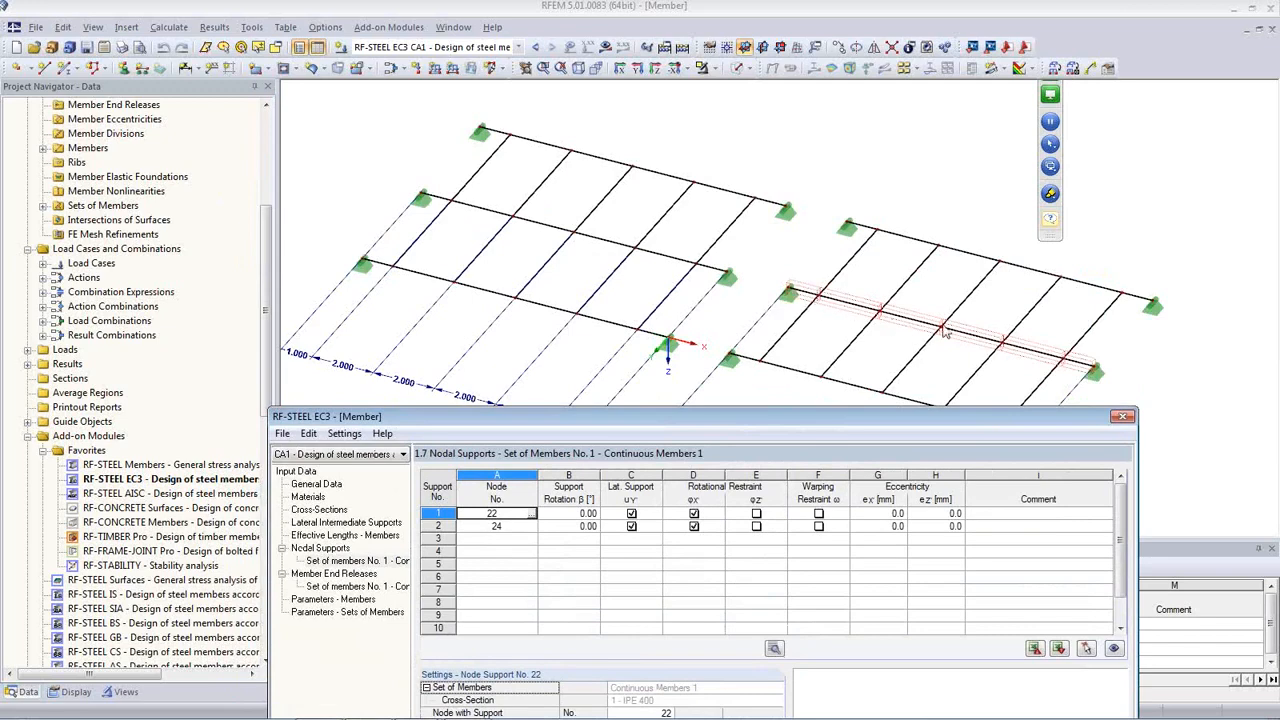
left_click_drag(799, 420, 728, 132)
Run the RF-STEEL EC3 calculation for the Member model, check the results by load case, and accept the module data
left_click(370, 705)
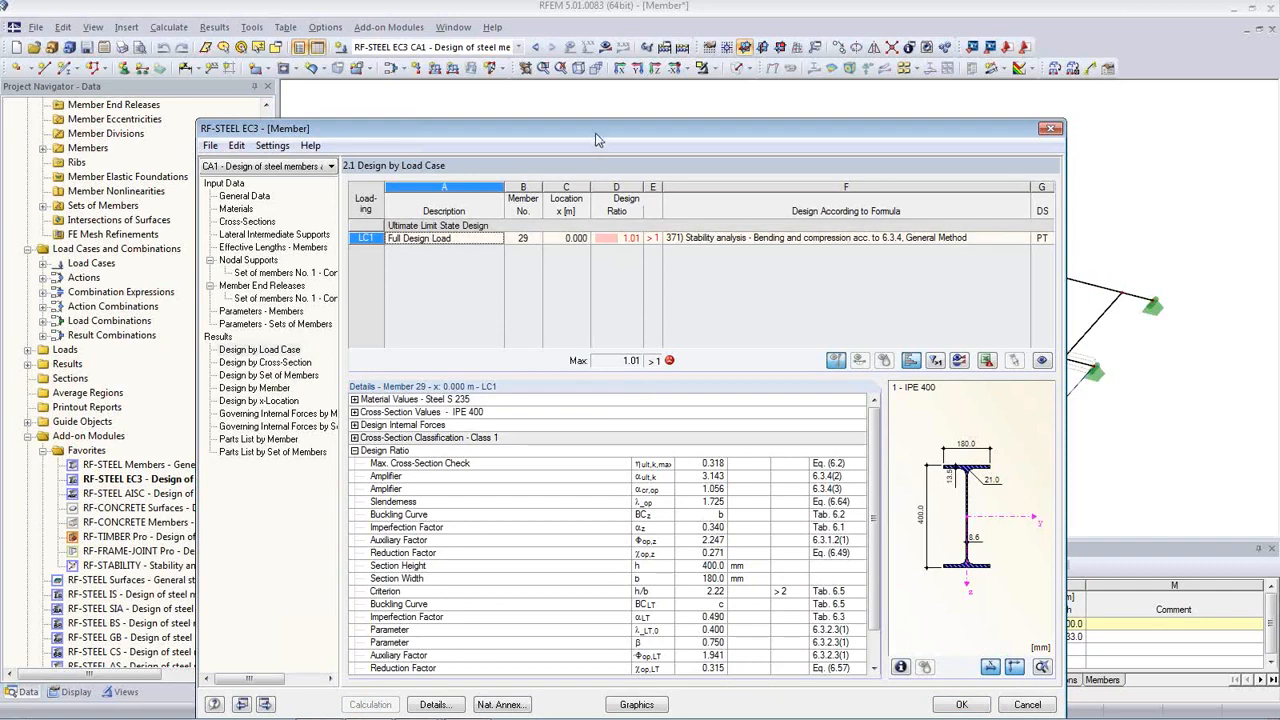
left_click_drag(594, 140, 590, 104)
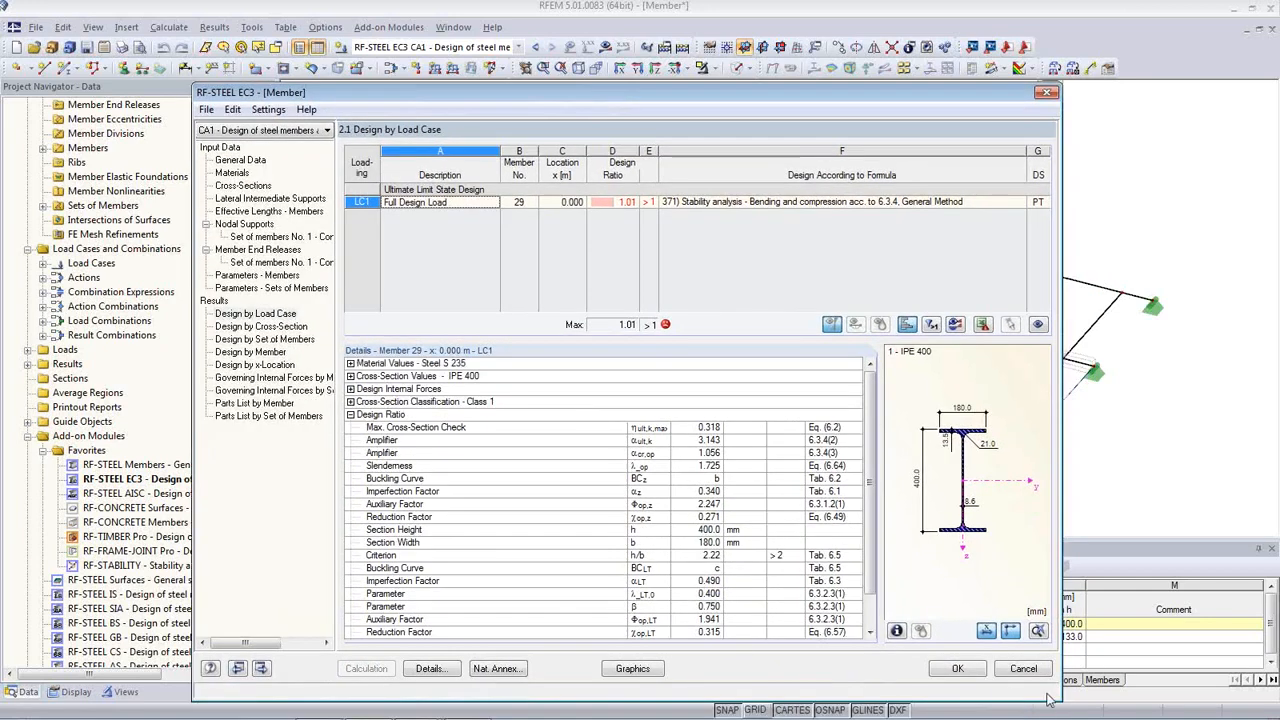
left_click(955, 668)
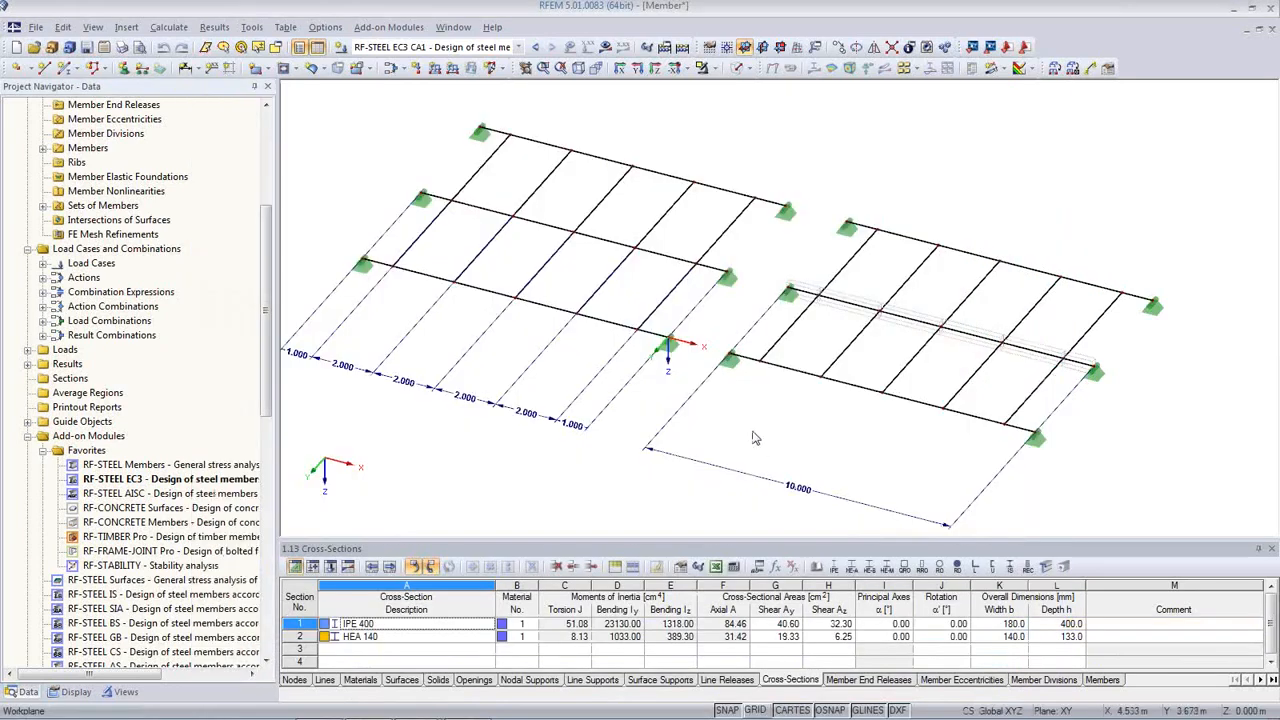
Display the RF-STEEL EC3 design ratios on the model and compare the cross-section design with the stability design
left_click(606, 48)
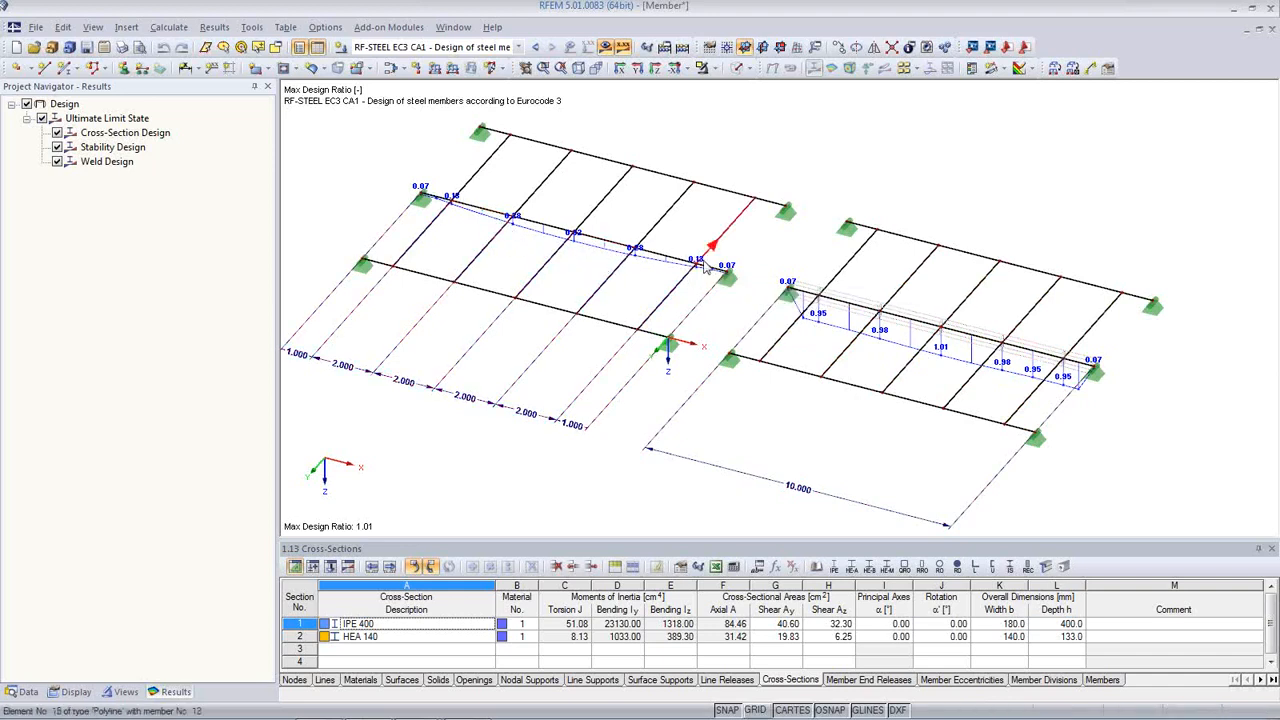
mouse_move(707, 257)
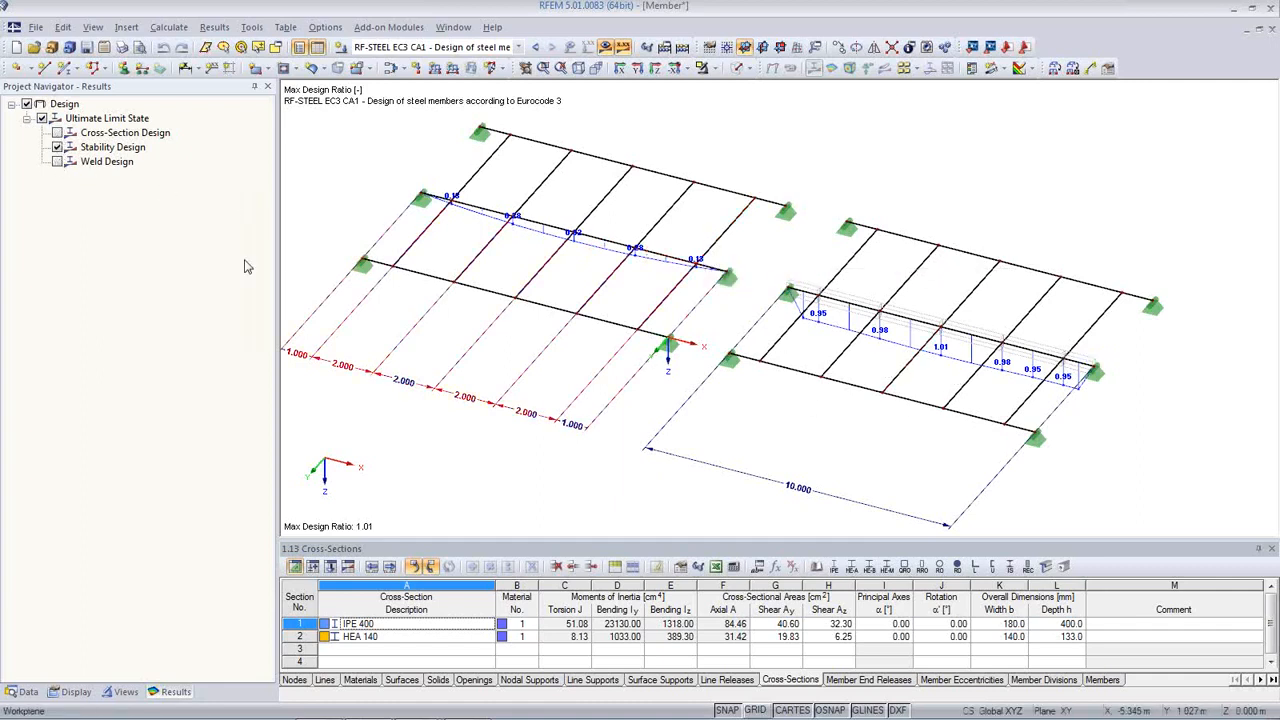
left_click(57, 133)
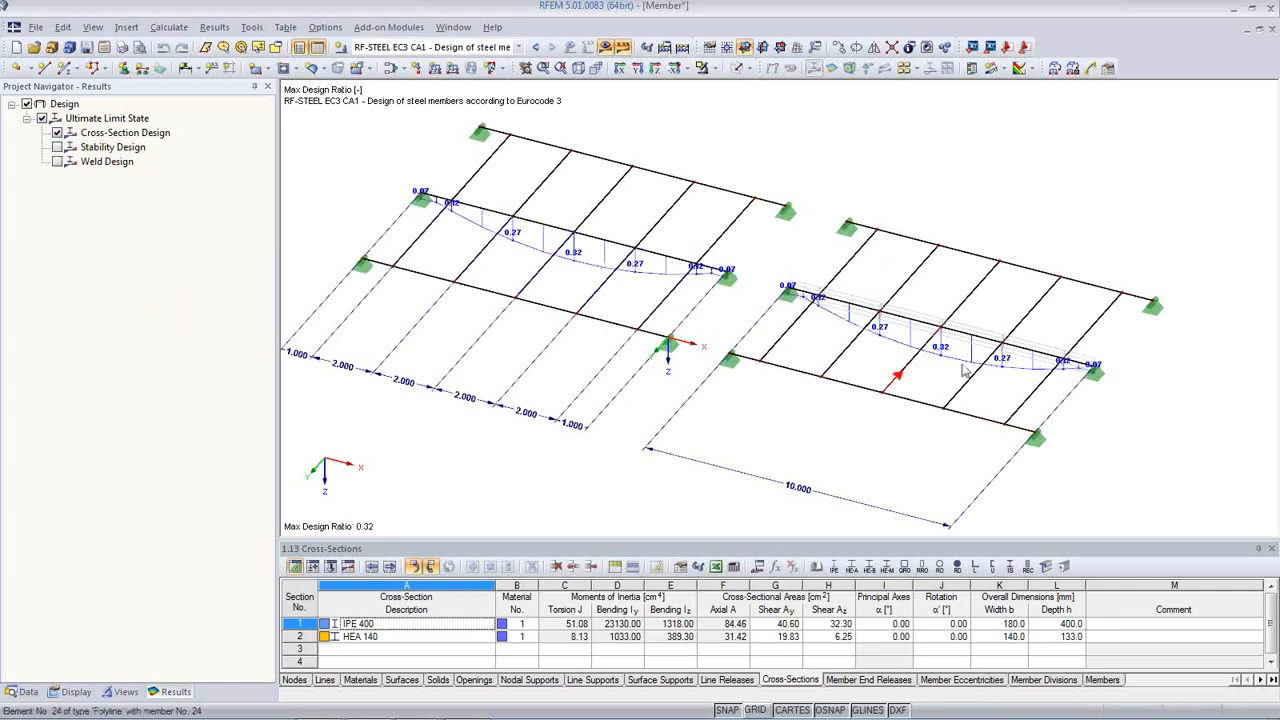
left_click(57, 147)
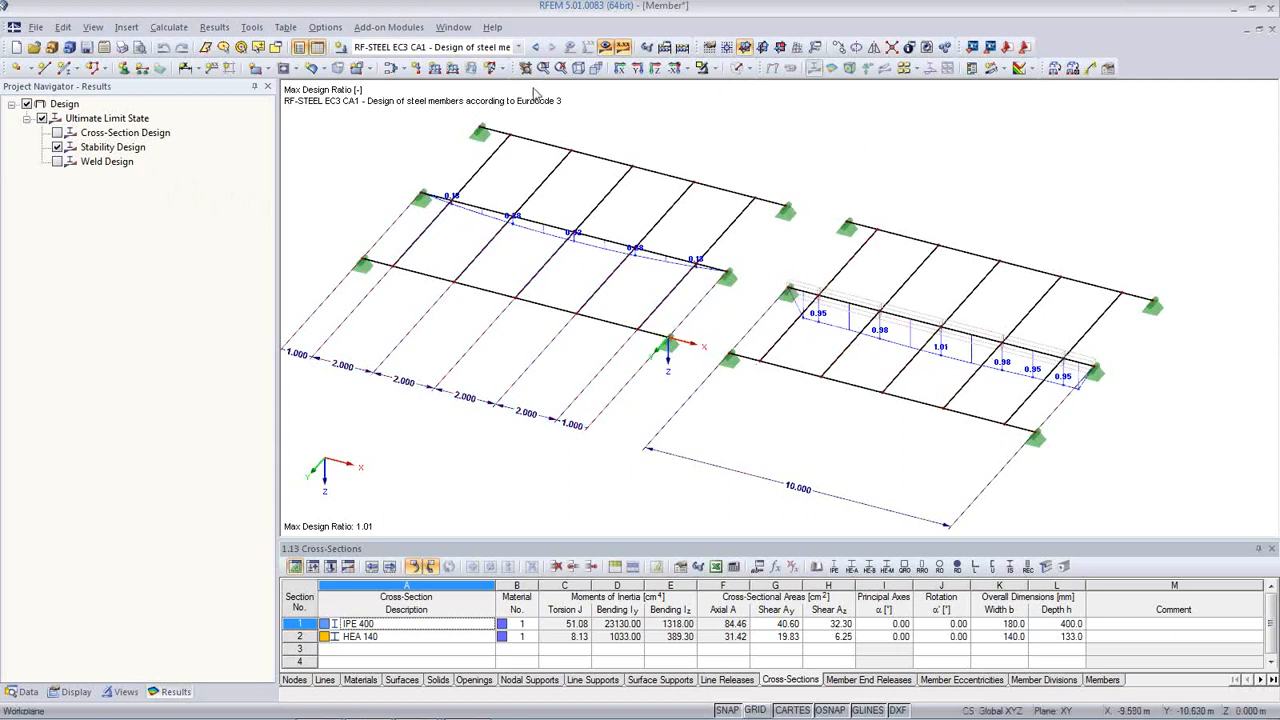
Reopen RF-STEEL EC3 and add a nodal support row for set of members No. 1 at nodes 38-42, picked in the model
left_click(22, 691)
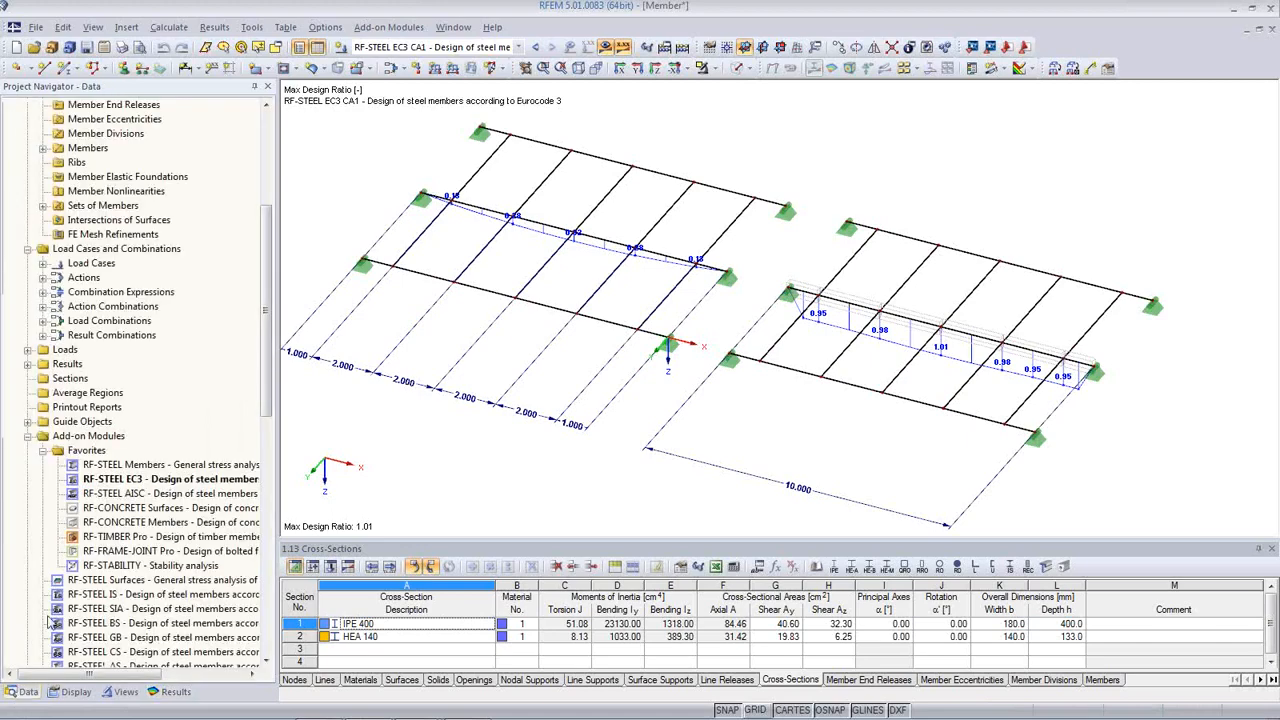
double_click(130, 484)
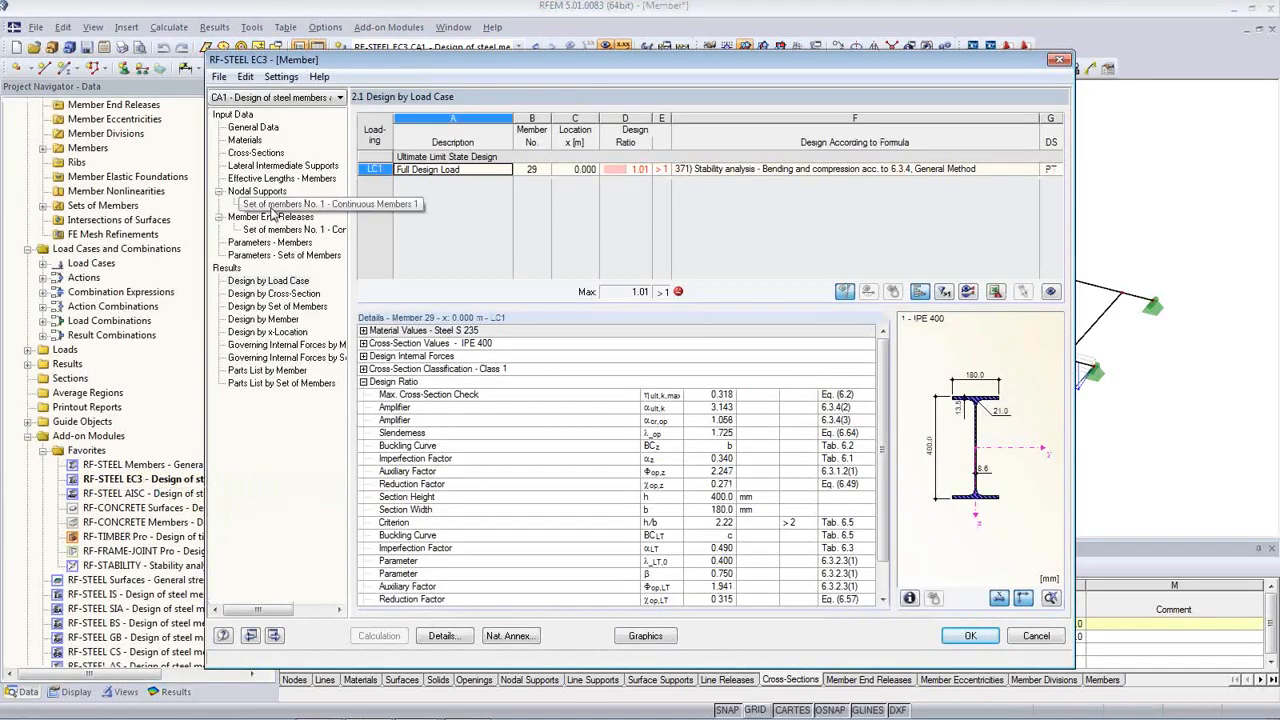
left_click(272, 206)
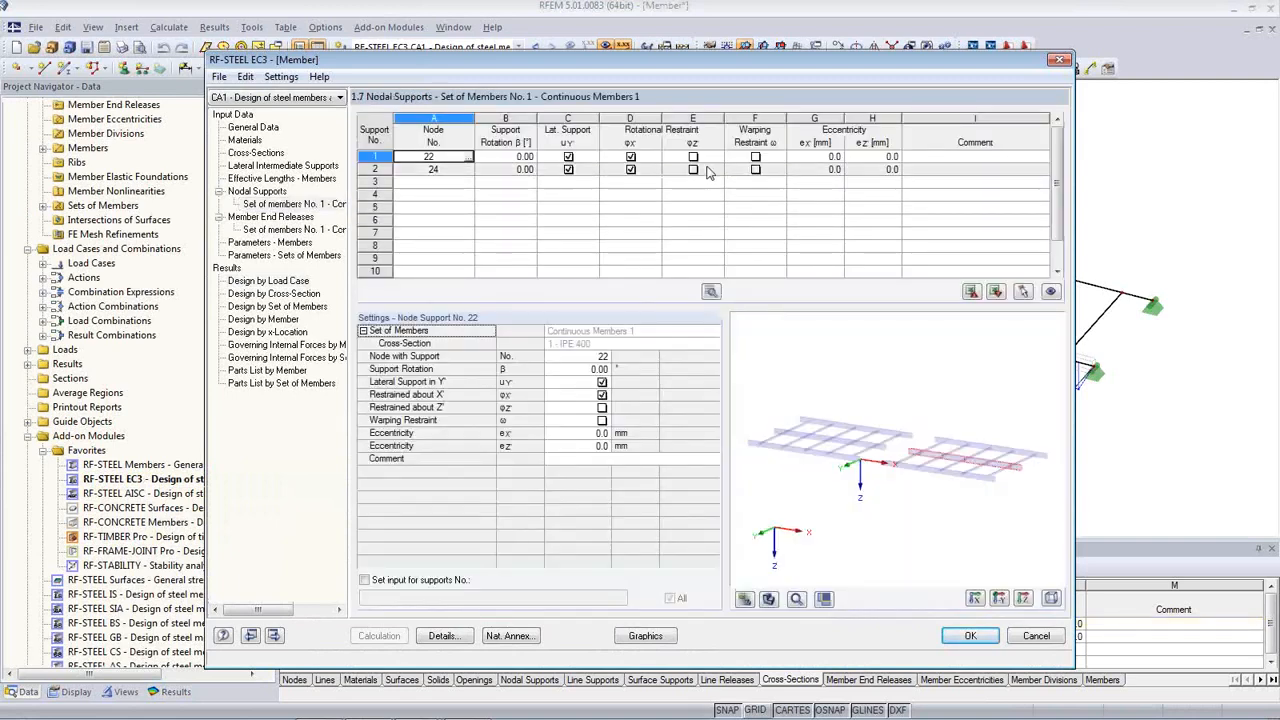
left_click(466, 183)
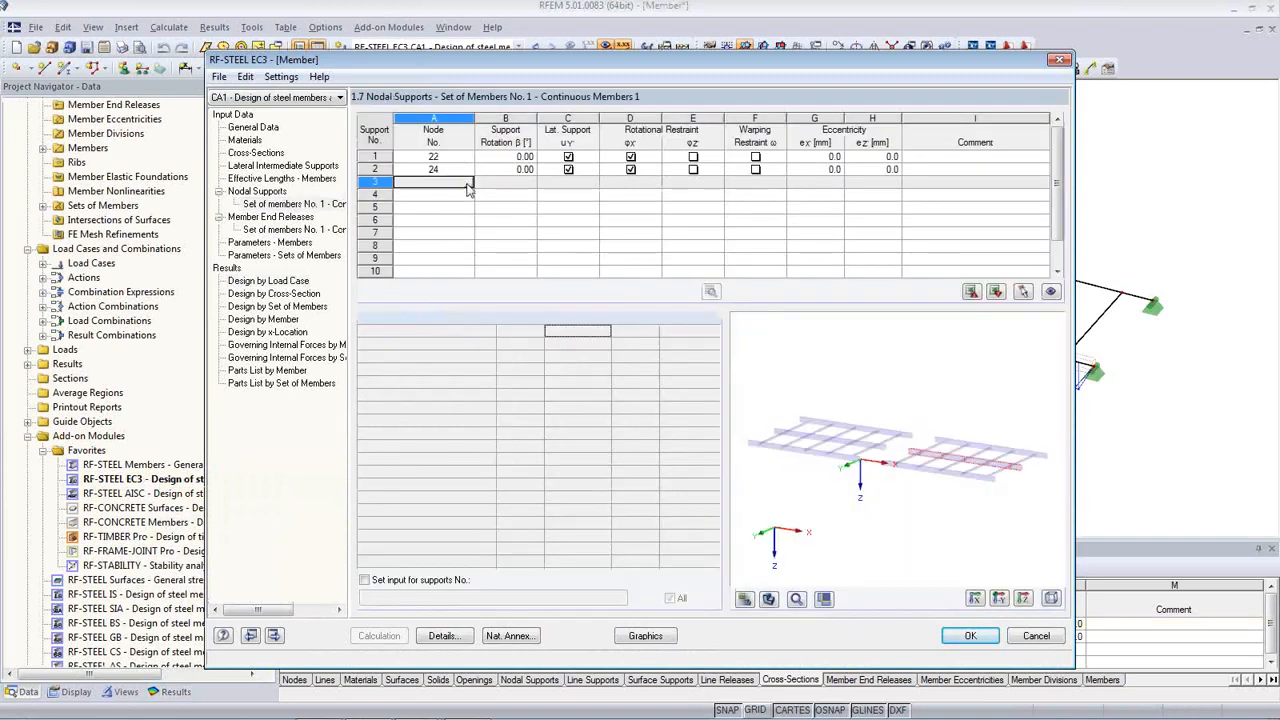
left_click(468, 183)
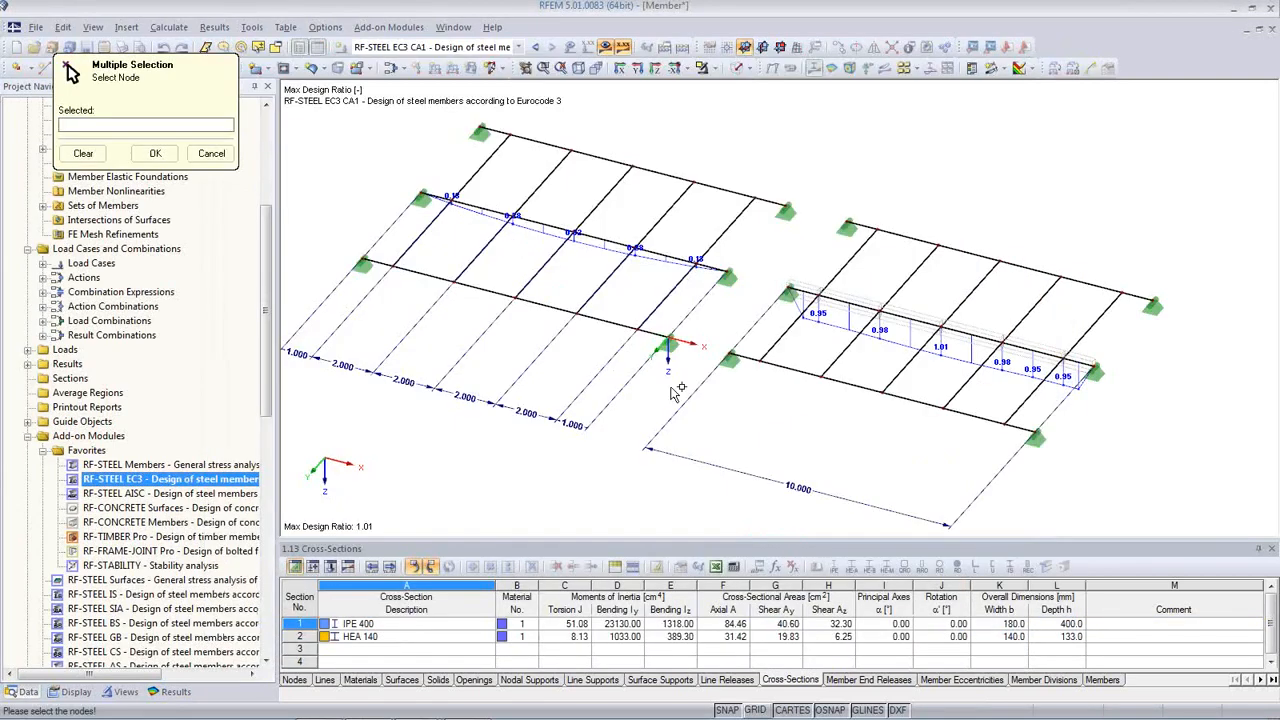
left_click(817, 295)
left_click(876, 320)
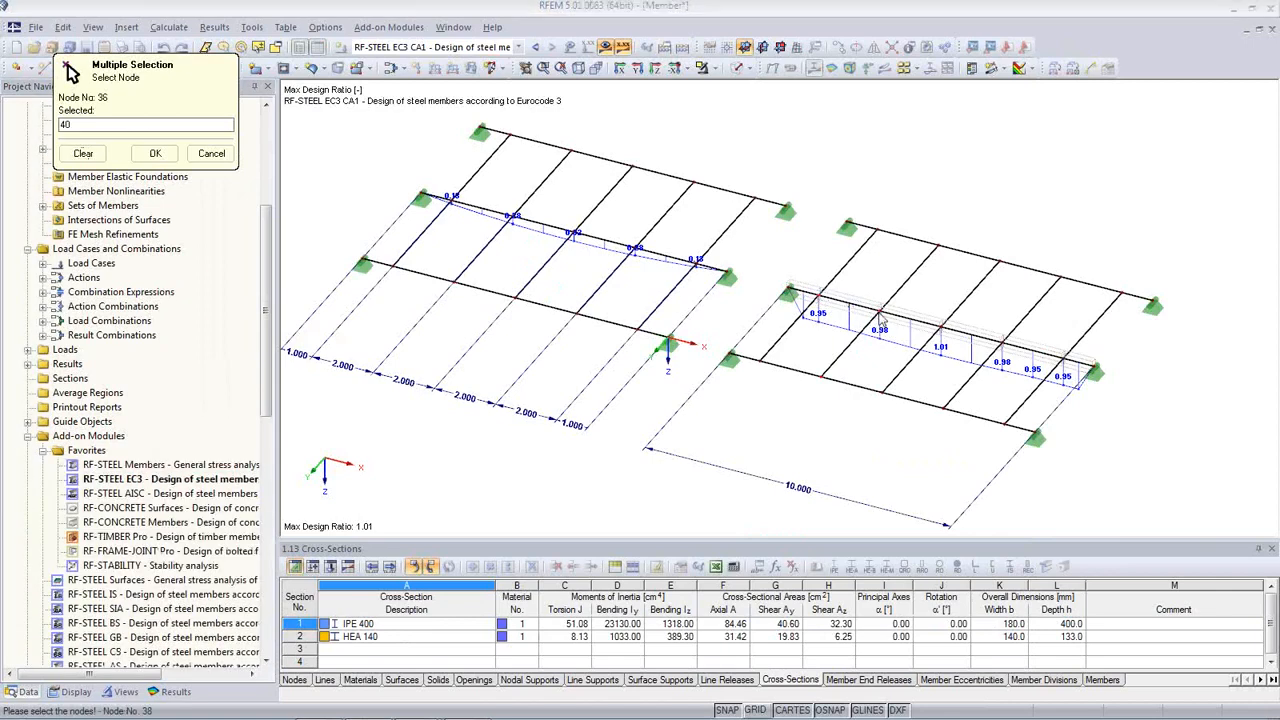
left_click(942, 331)
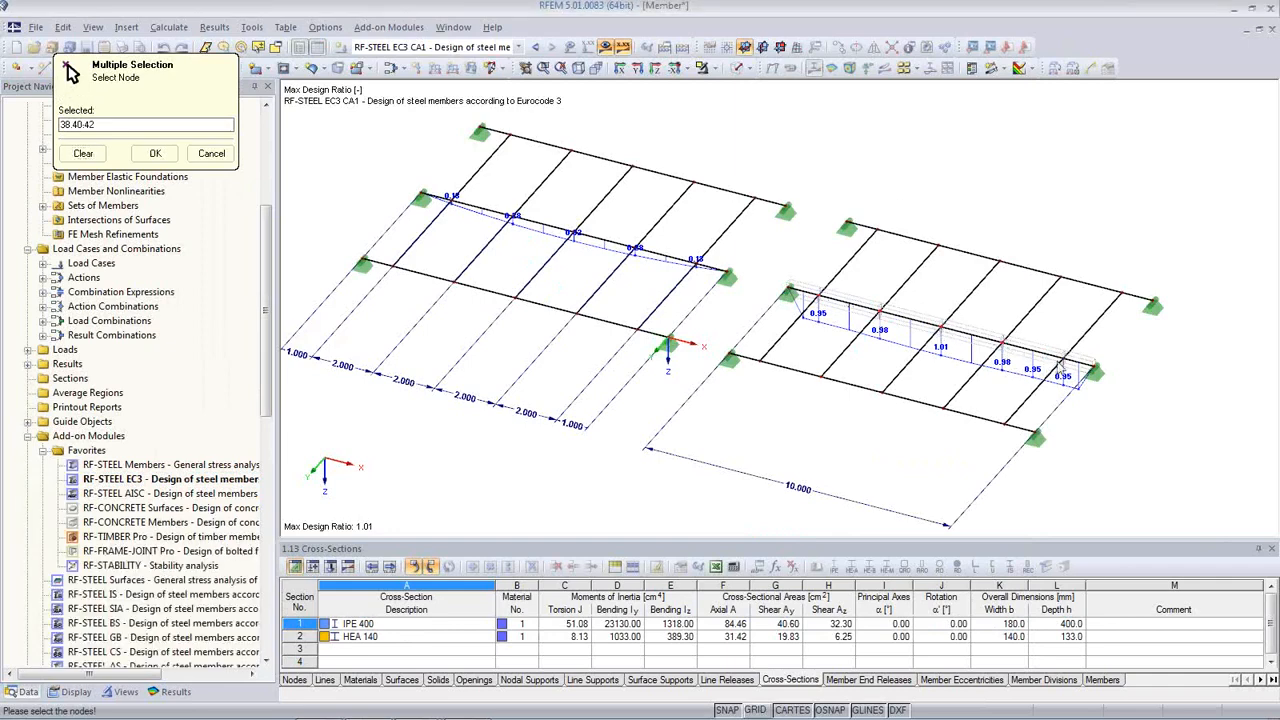
left_click(1060, 359)
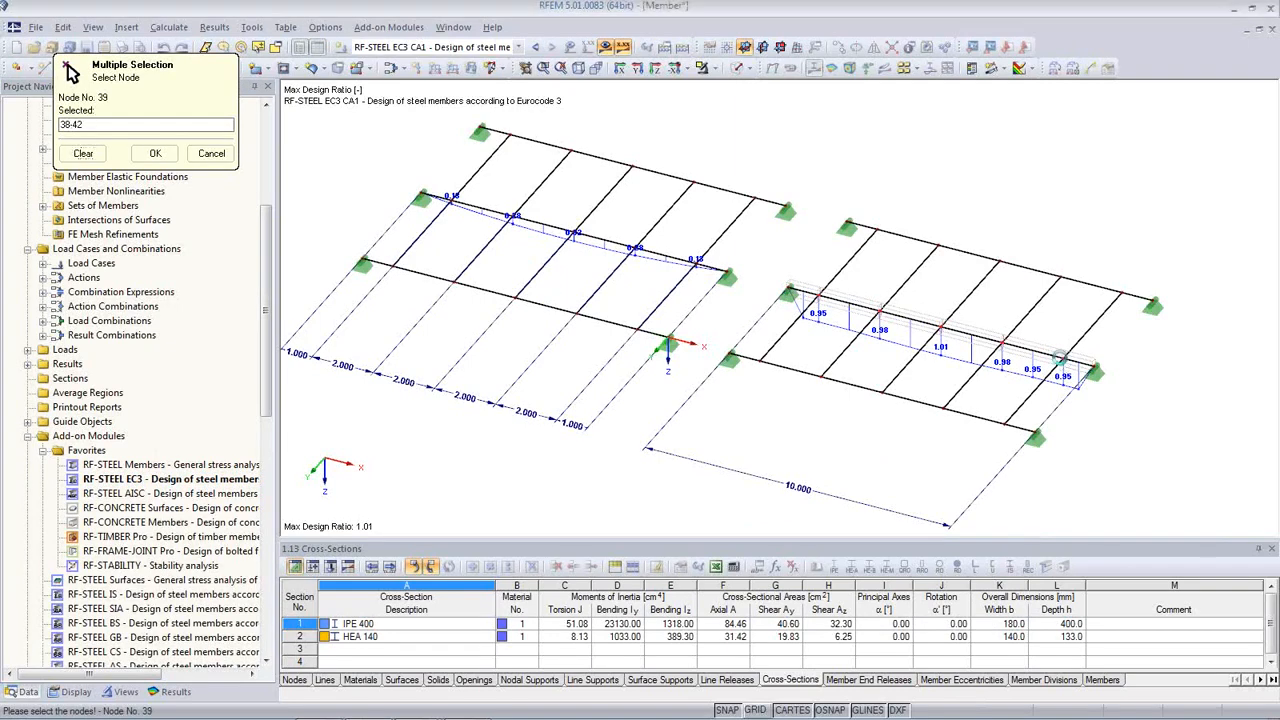
left_click(155, 155)
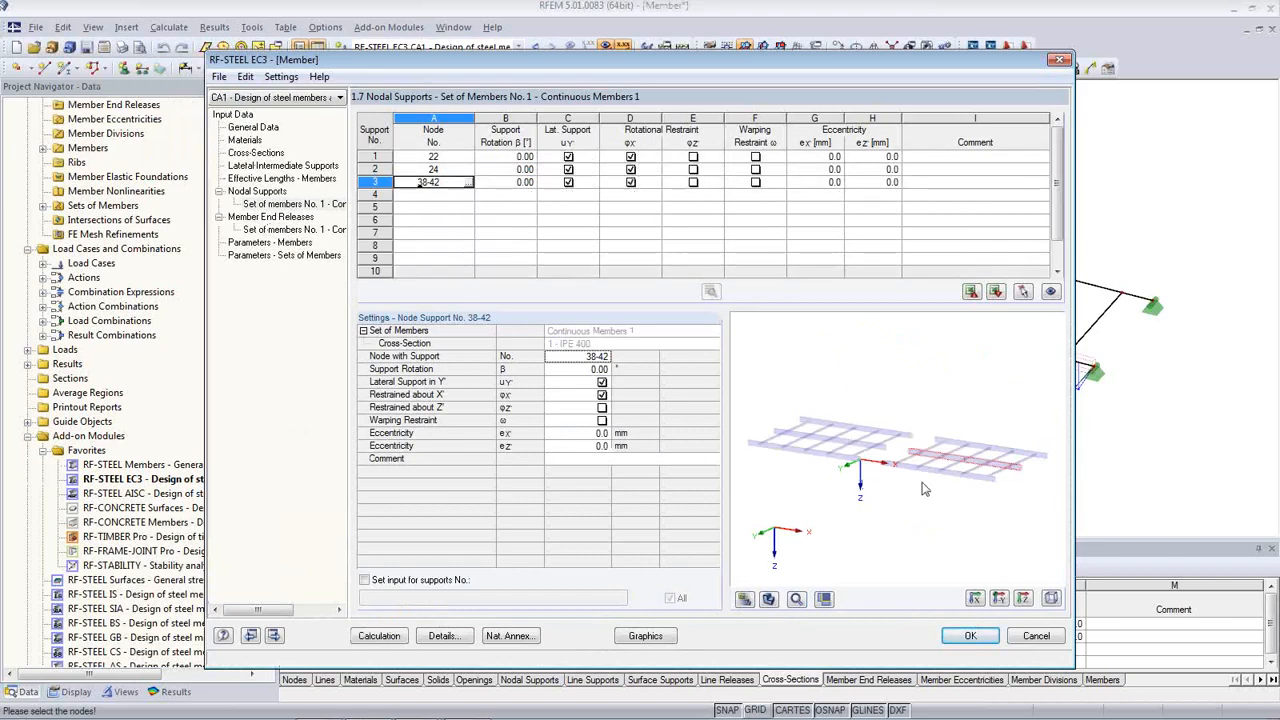
Recalculate the RF-STEEL EC3 design and accept the module data to show the updated ratios on the model
left_click(379, 636)
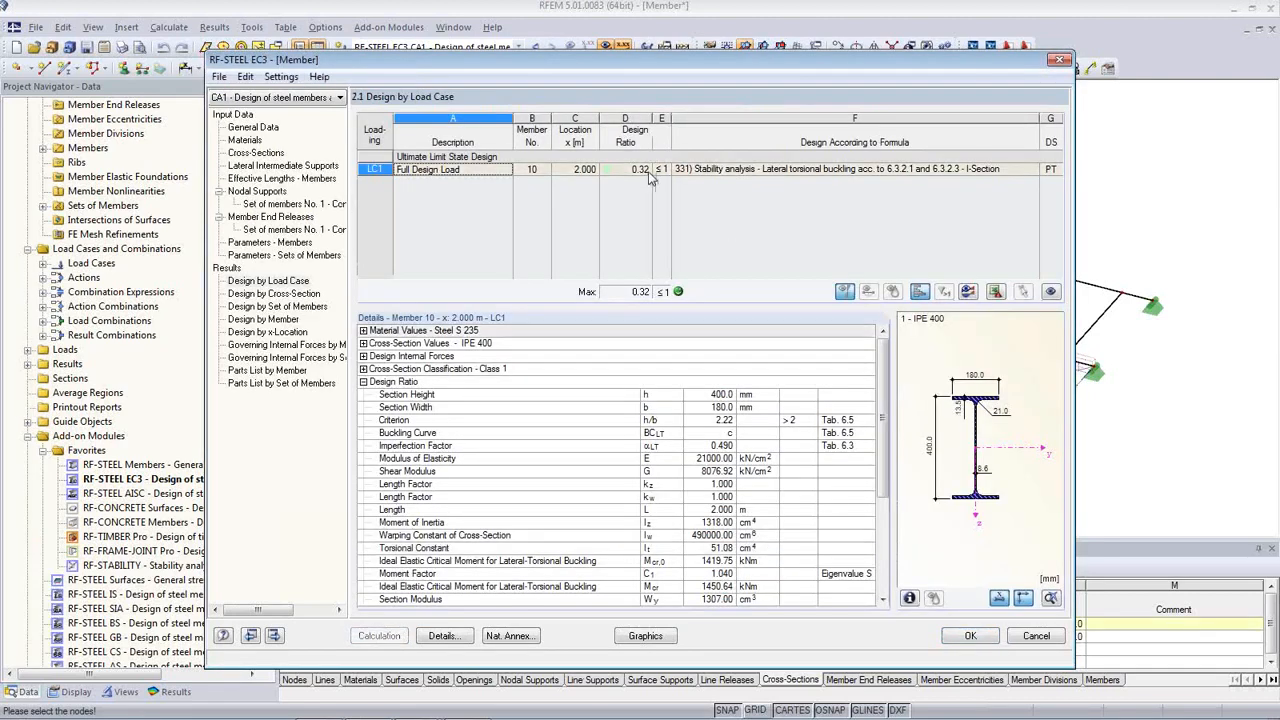
left_click(950, 637)
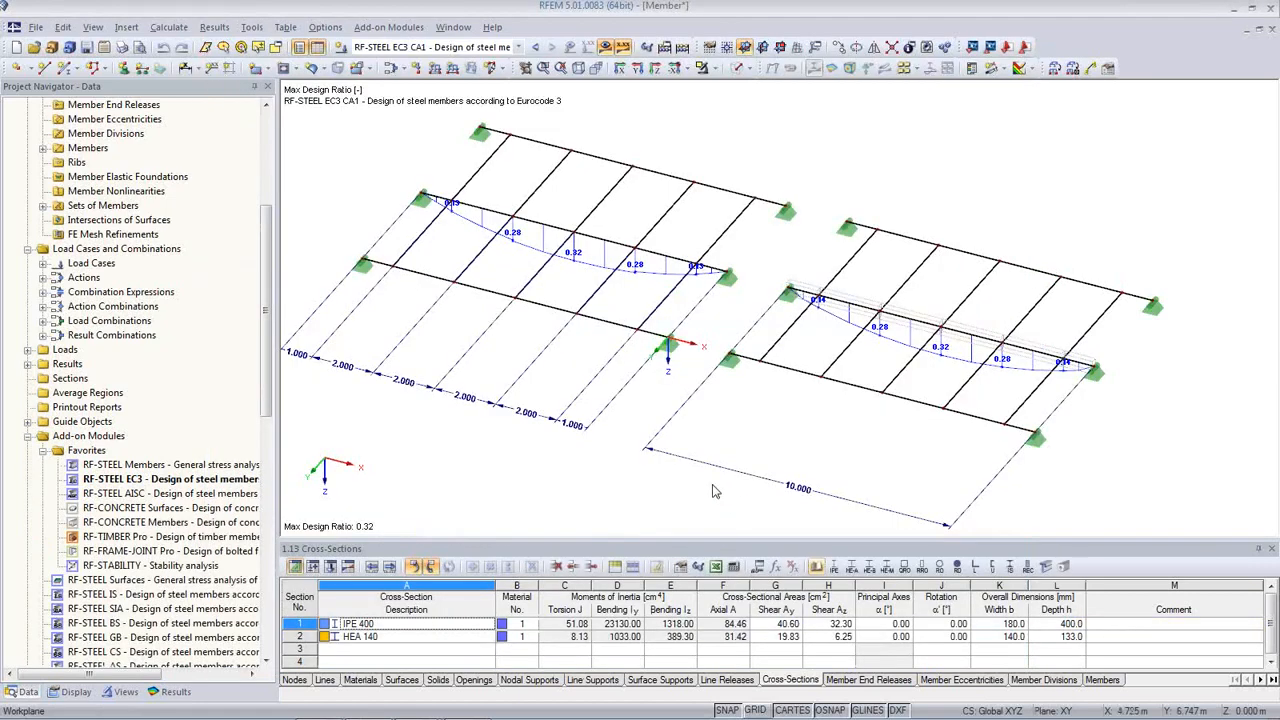
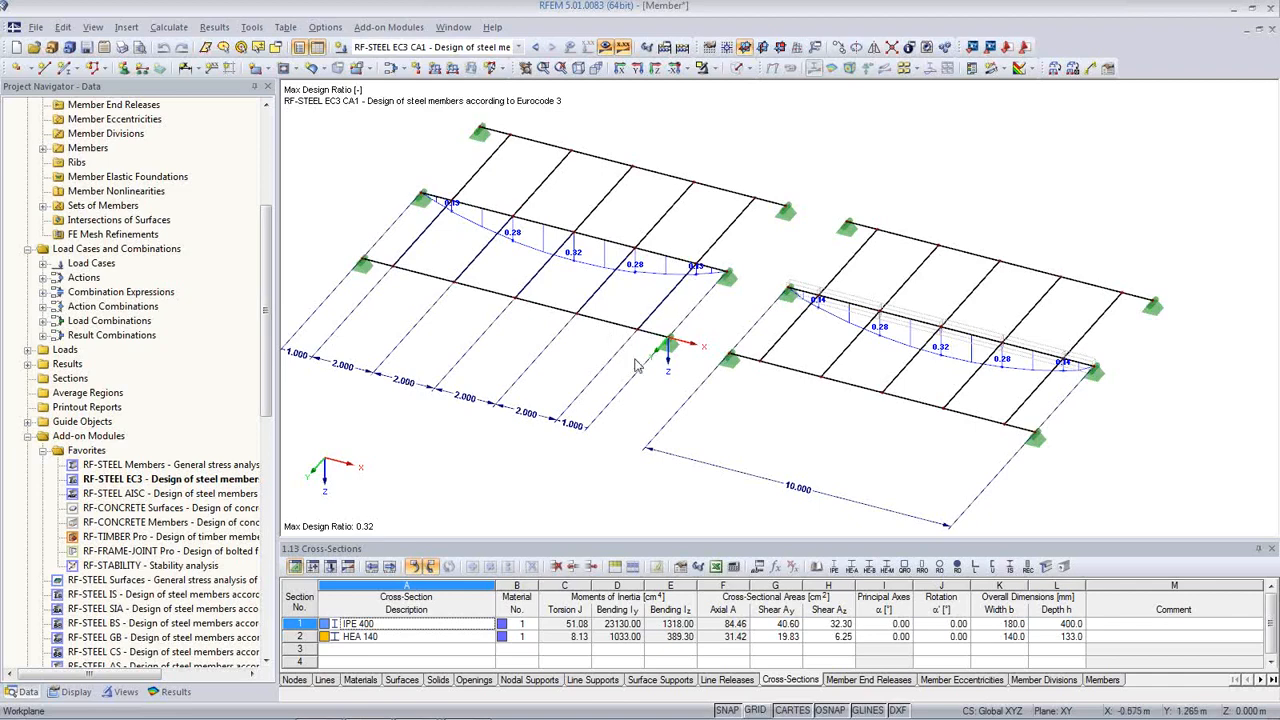
Open the Block Manager and browse the 3D member categories from Space Frames and Space Trusses to Arches and Vaults
left_click(69, 47)
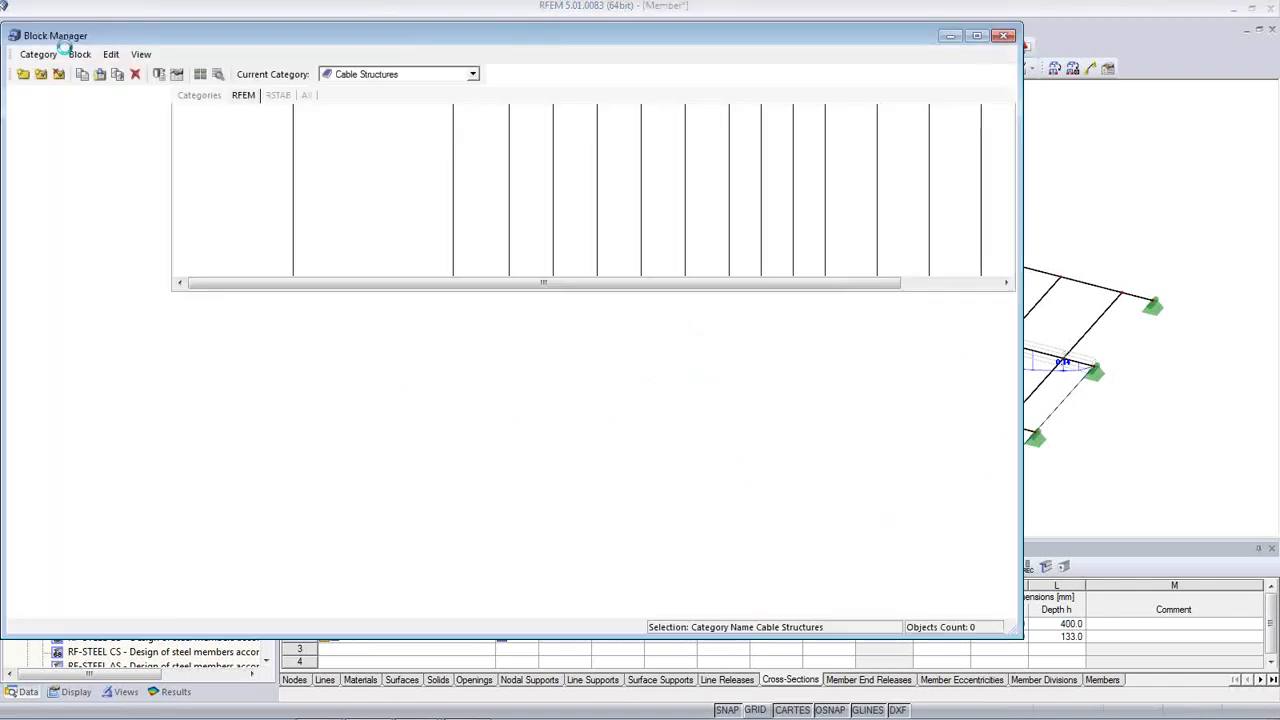
left_click(141, 54)
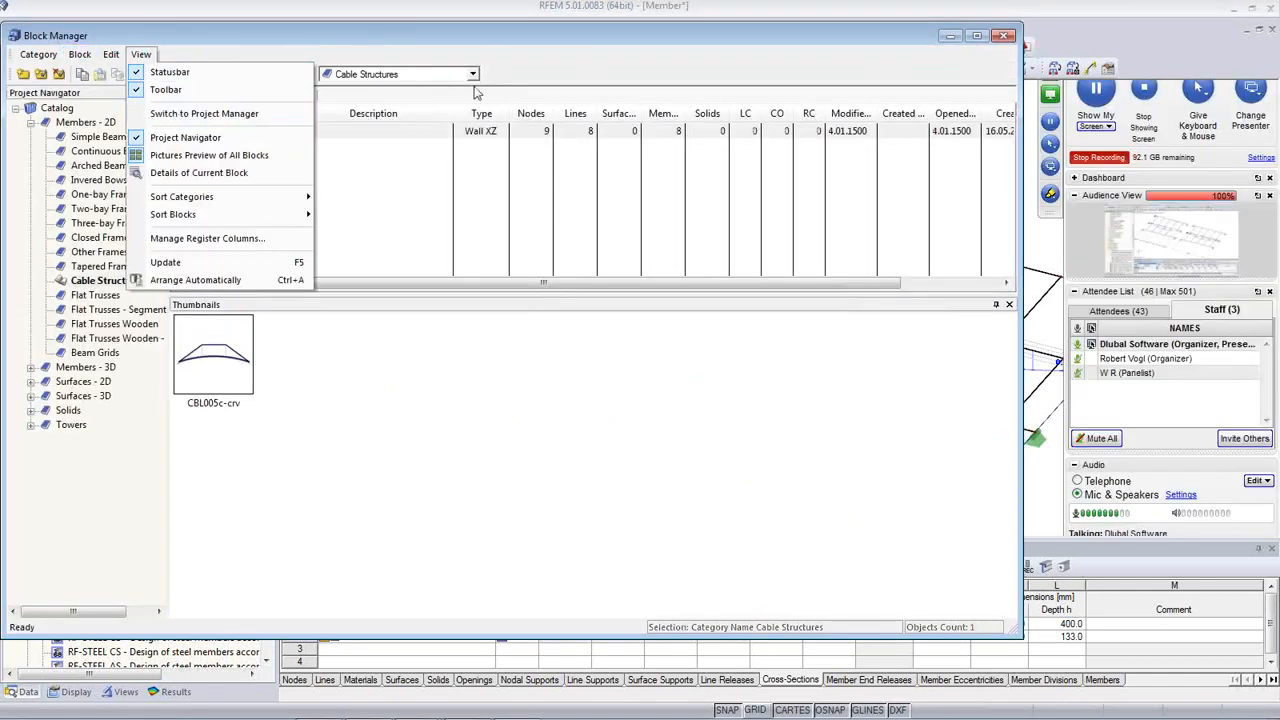
left_click(450, 38)
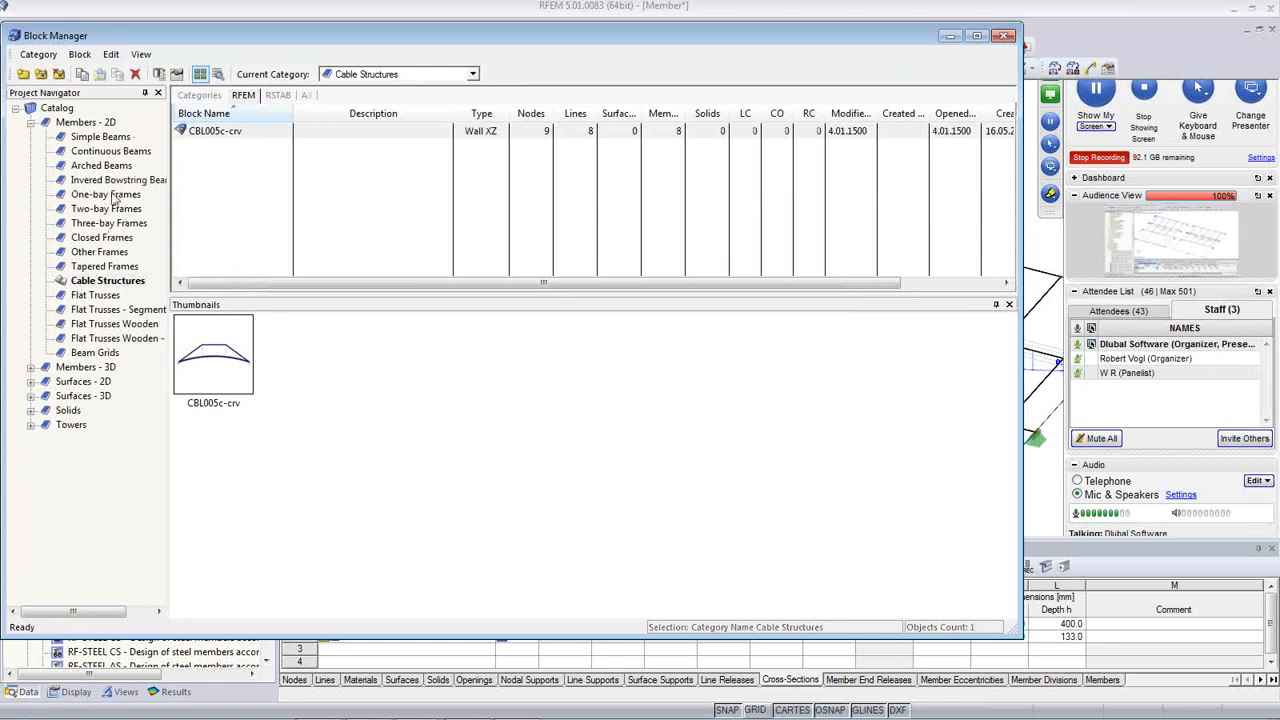
double_click(90, 368)
left_click(93, 382)
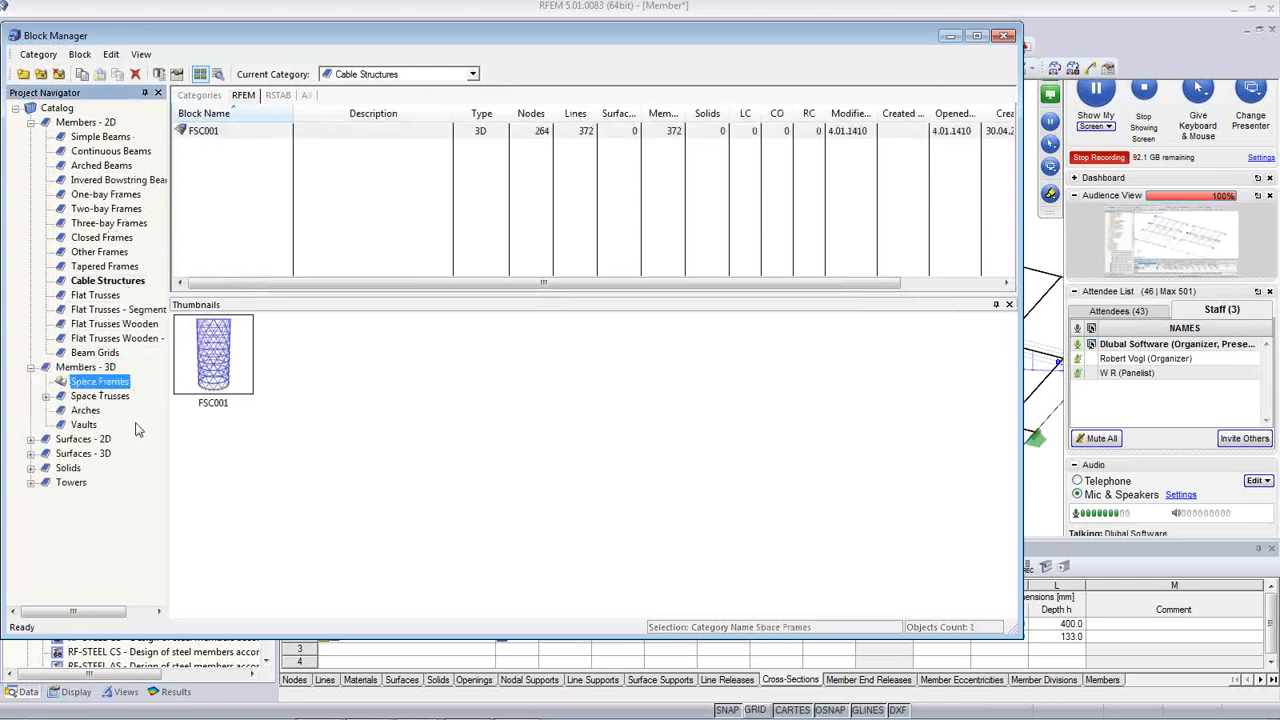
double_click(96, 397)
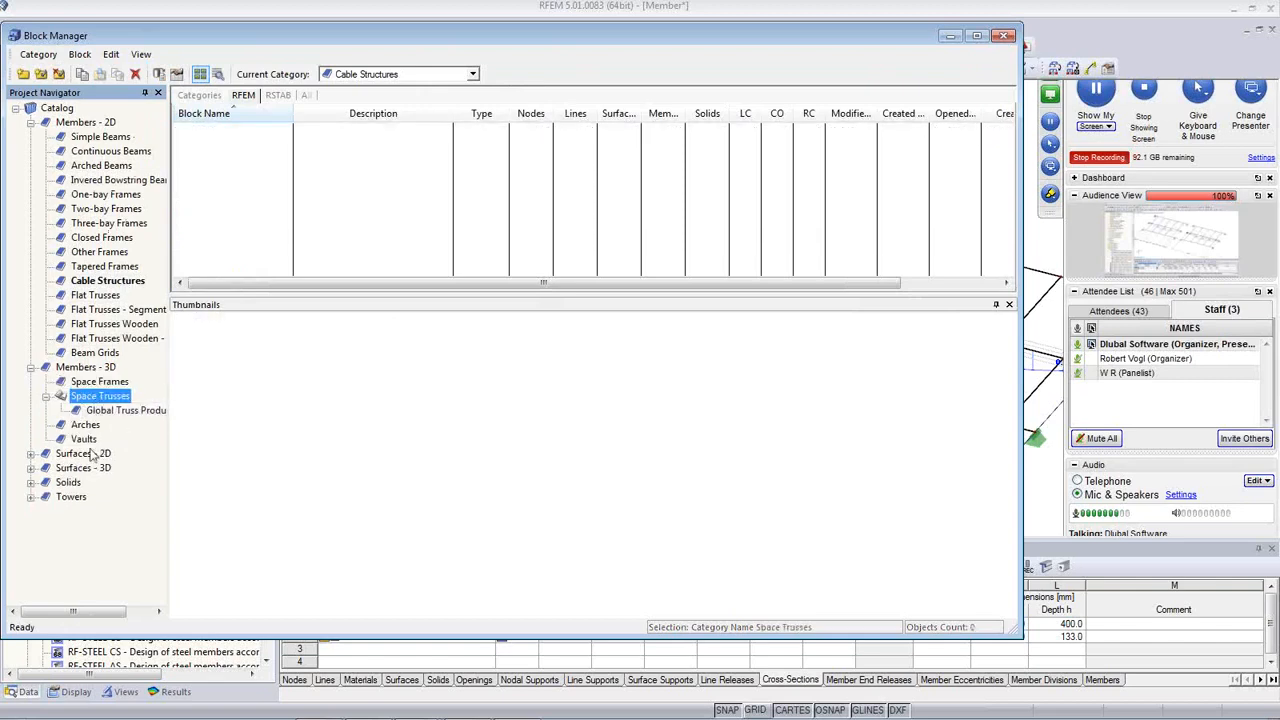
left_click(104, 413)
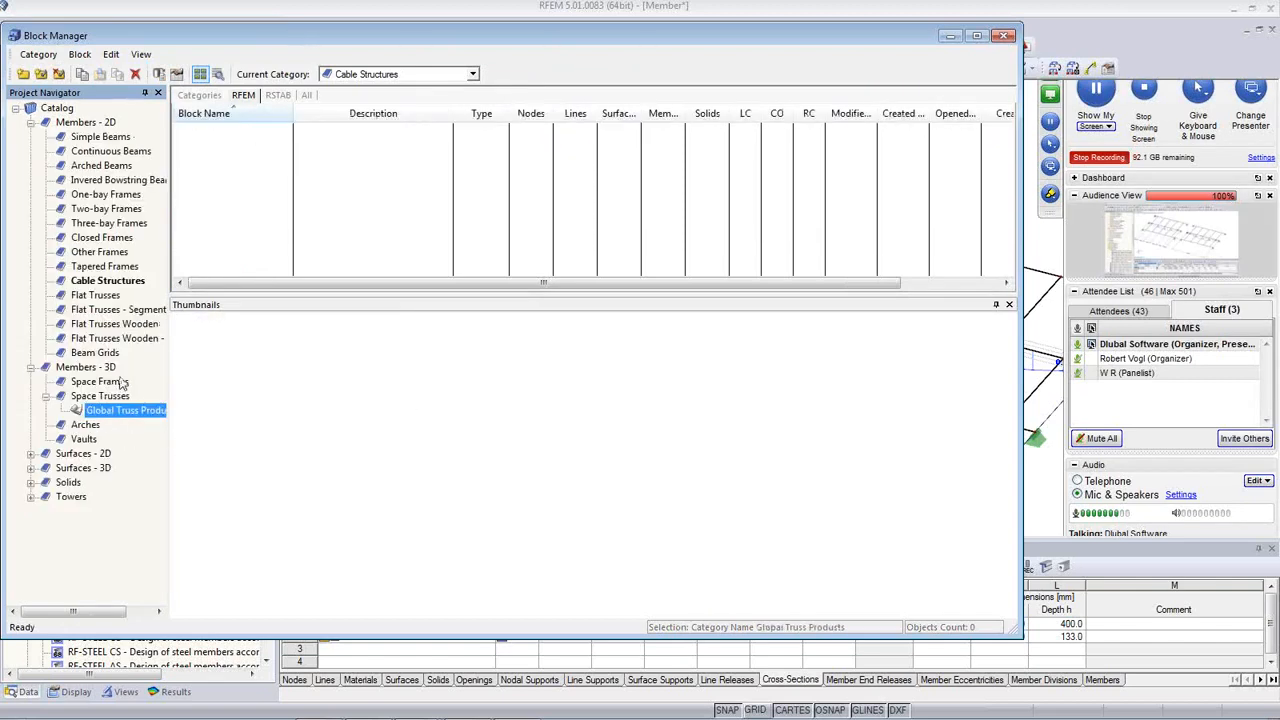
left_click(98, 426)
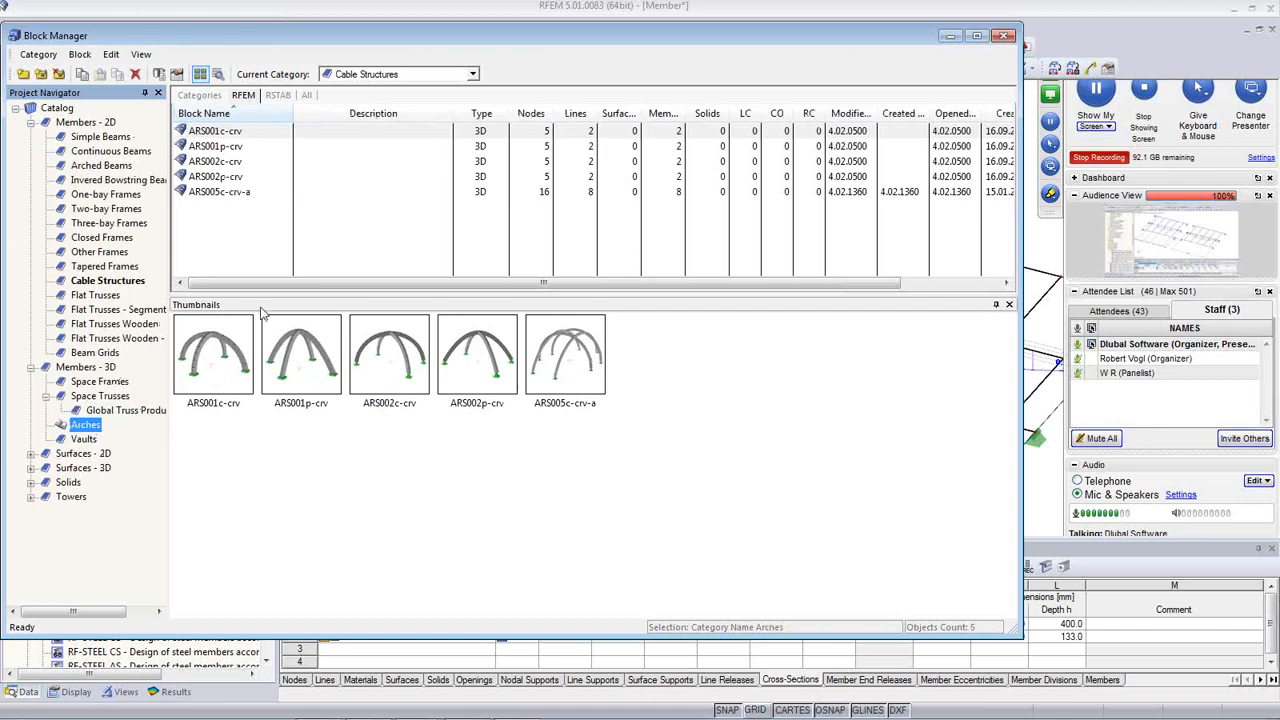
left_click(86, 441)
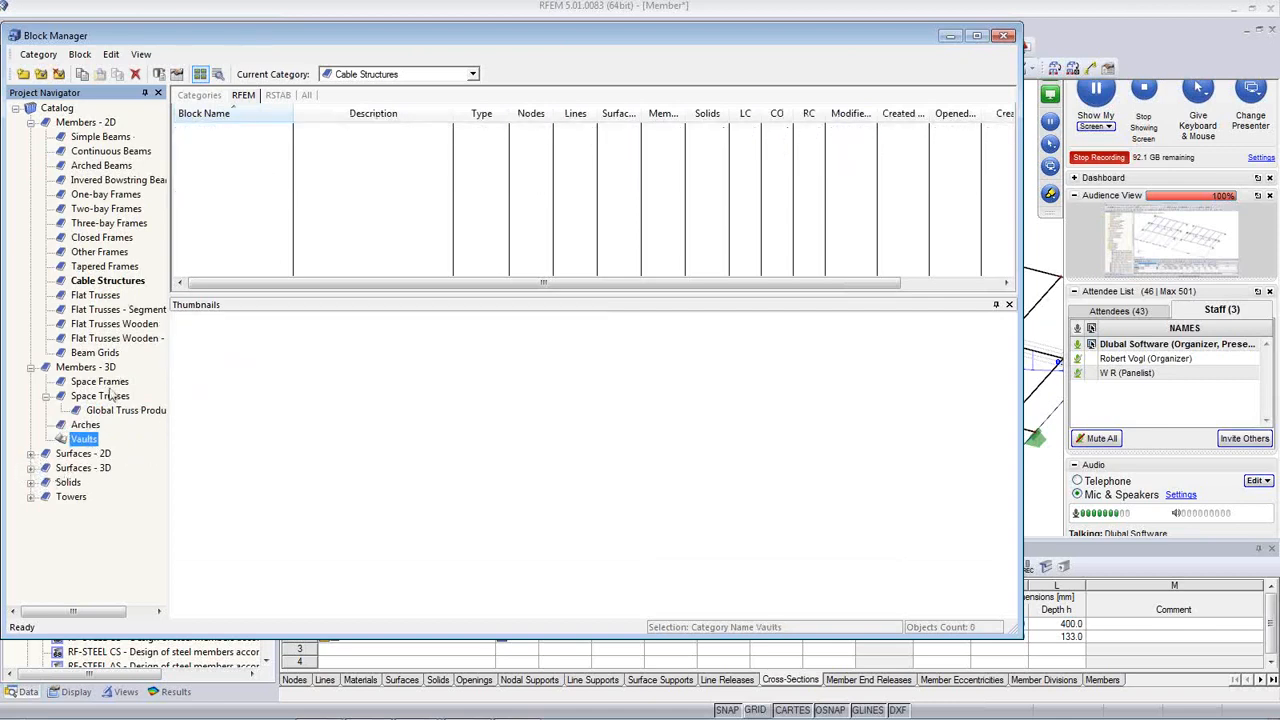
Browse the 2D blocks for One-bay Frames, Arched Beams, Three-bay Frames and Flat Trusses
left_click(108, 197)
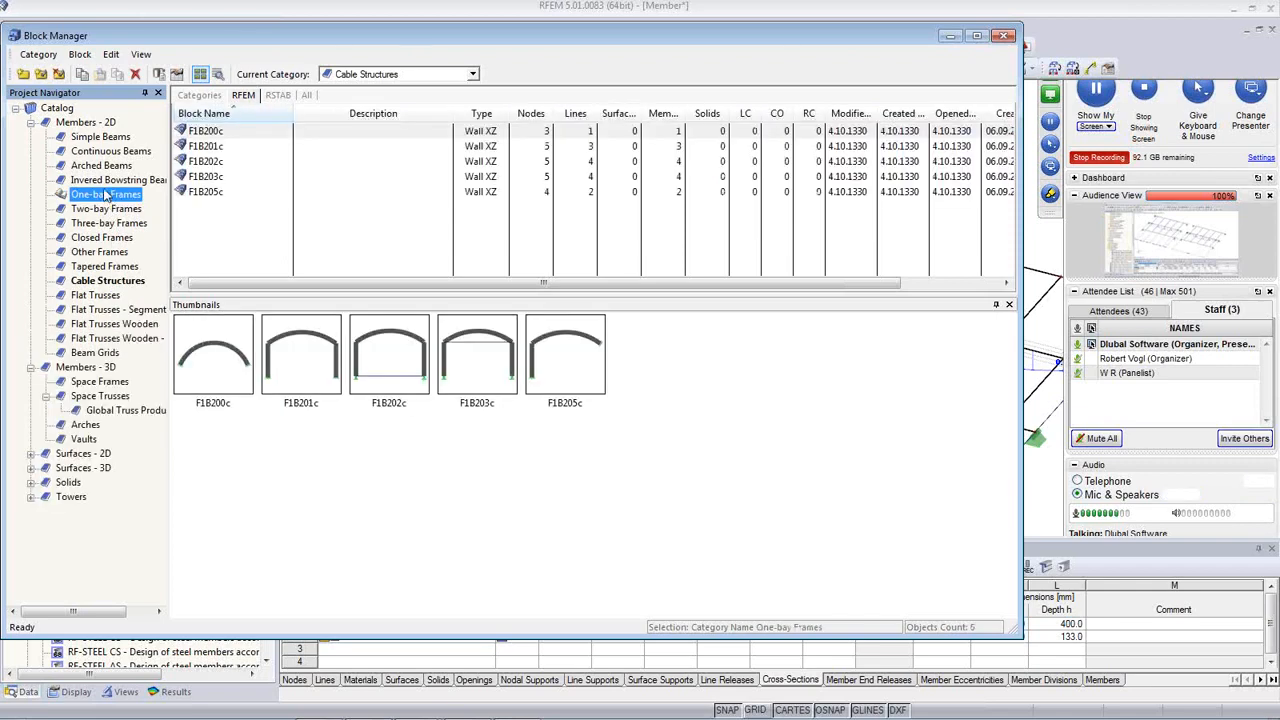
left_click(104, 167)
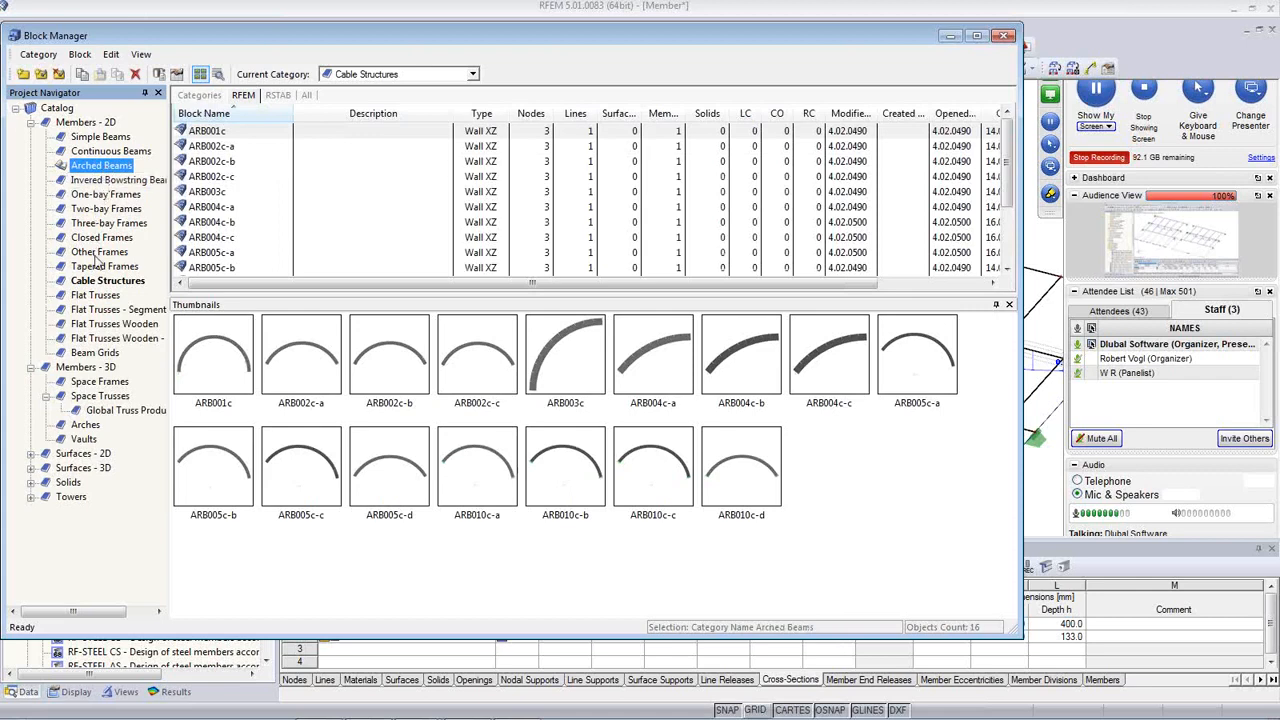
left_click(105, 223)
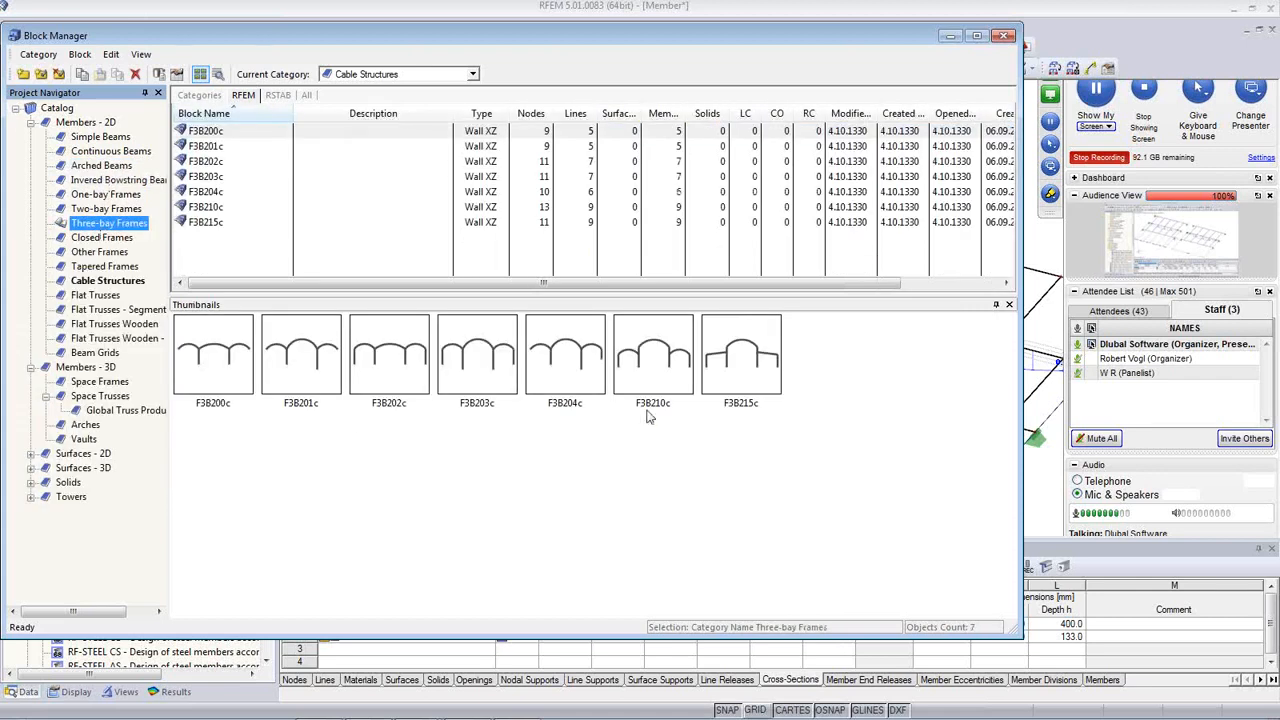
left_click(100, 295)
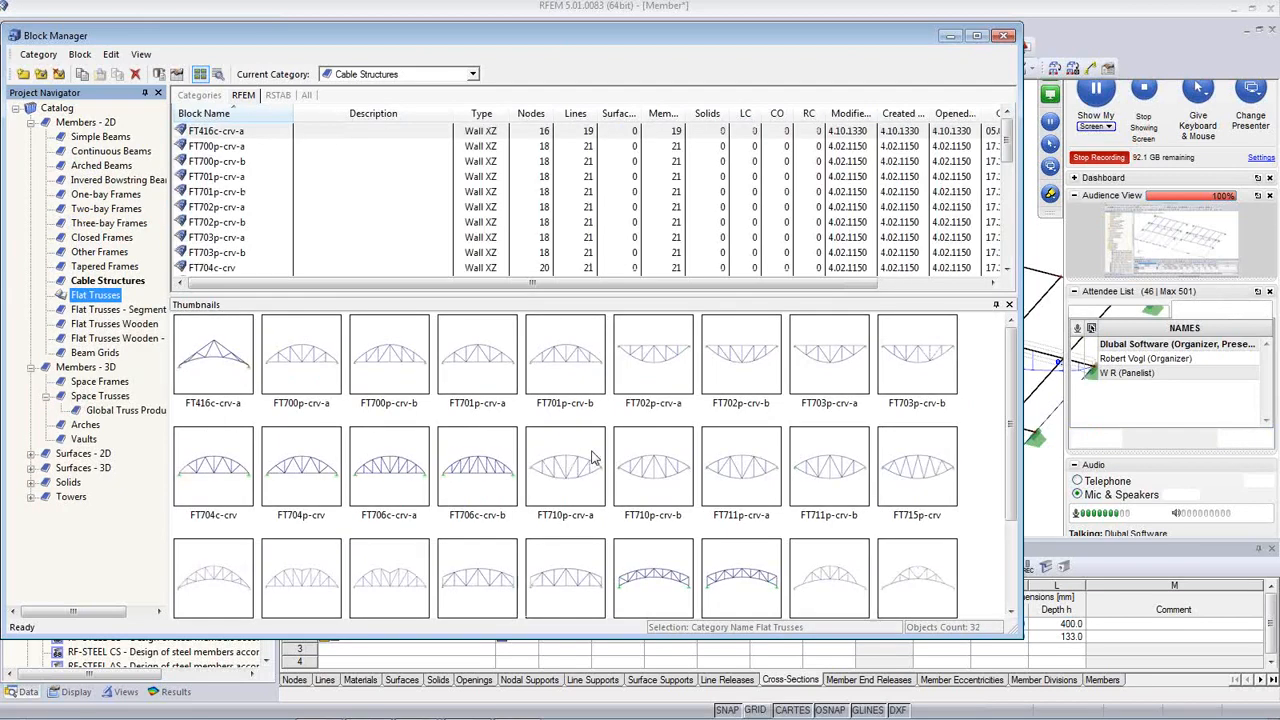
left_click(547, 474)
scroll(547, 474, "down", 2)
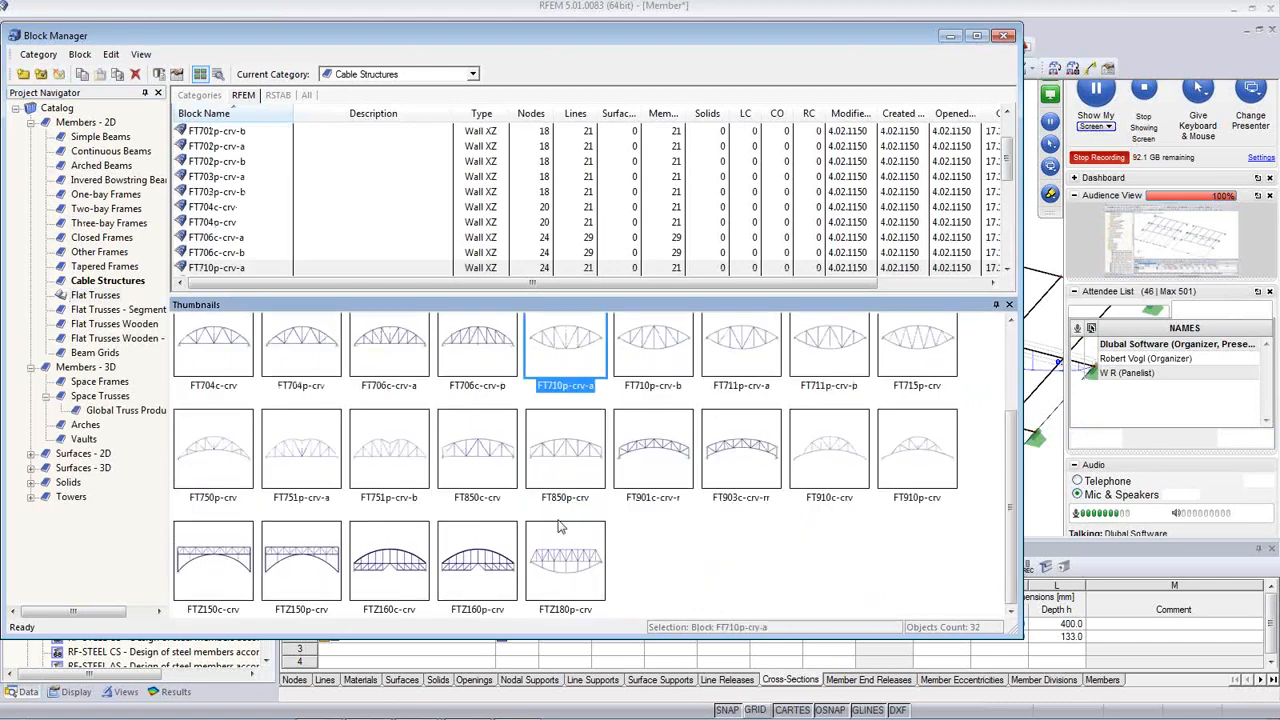
scroll(390, 468, "up", 2)
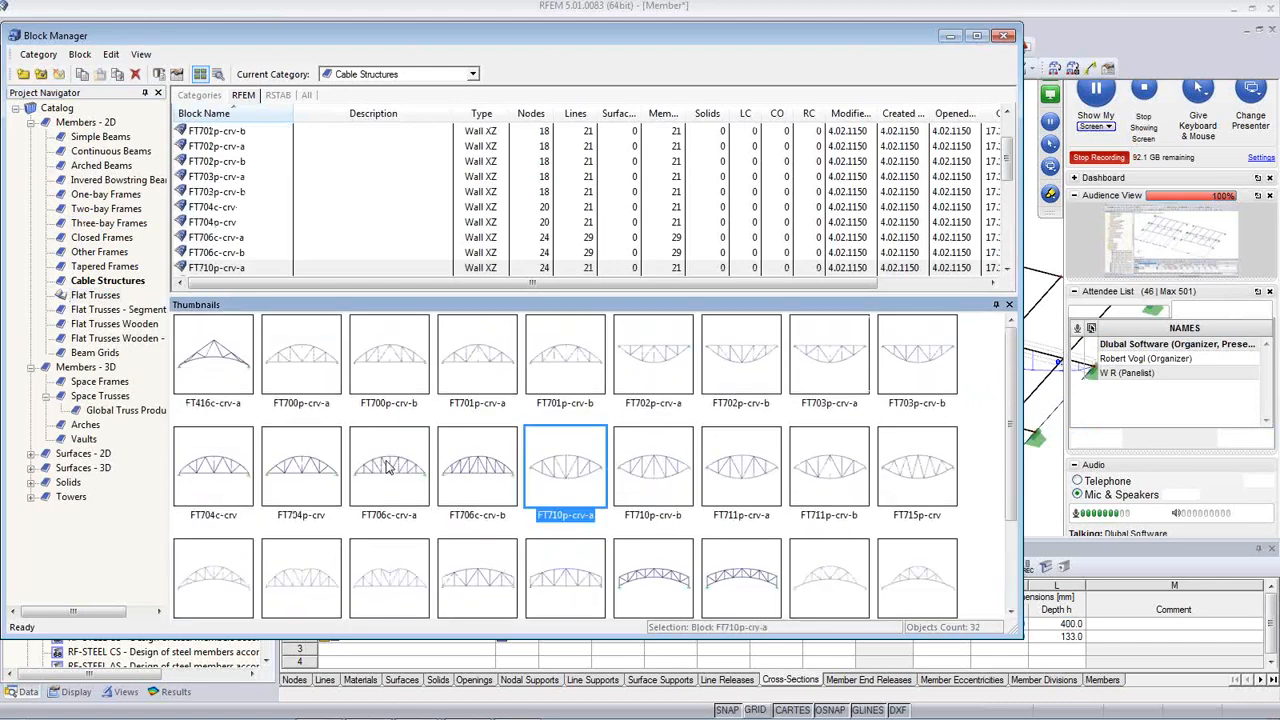
Load the flat truss block FT416c-crv-a for insertion and set its height H to 3.800 m
left_click(219, 377)
double_click(217, 372)
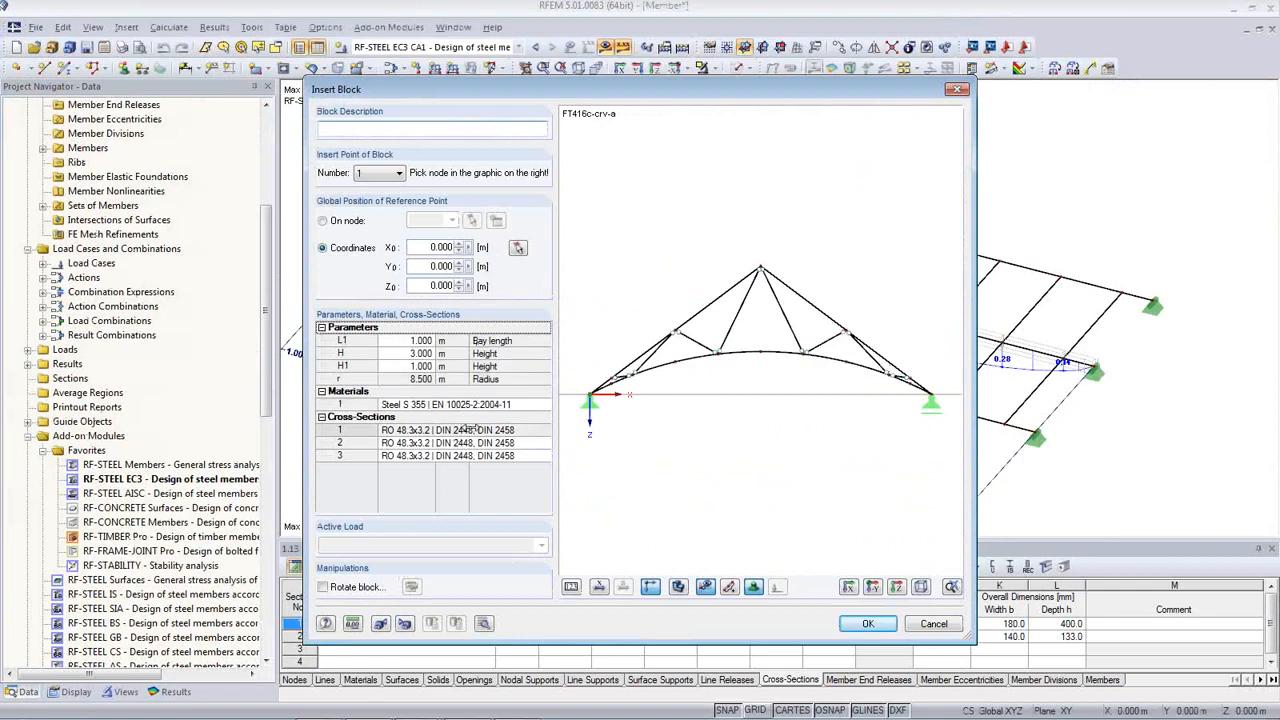
left_click(406, 355)
left_click(419, 351)
left_click(419, 351)
left_click(419, 351)
left_click(419, 351)
left_click(419, 351)
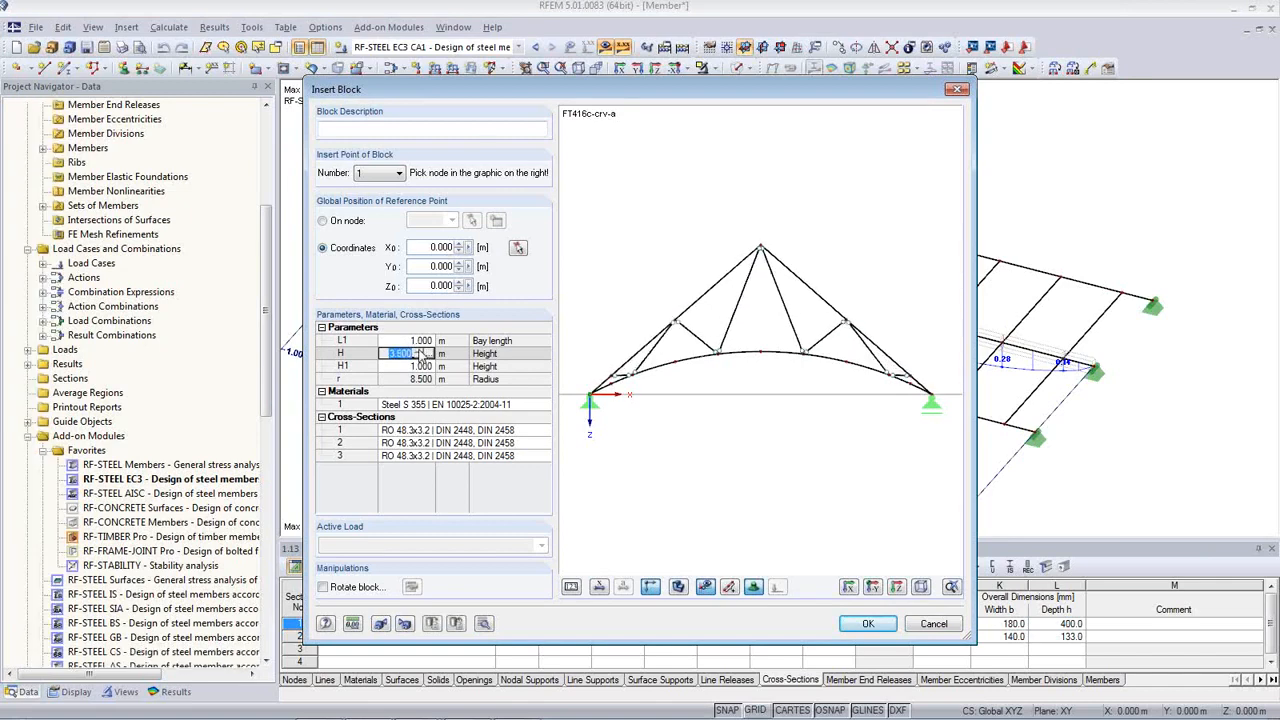
left_click(419, 351)
left_click(419, 351)
left_click(419, 351)
Set the truss block's bay length L1 to 1.300 m and widen the Insert Block dialog to show the whole truss
left_click(422, 341)
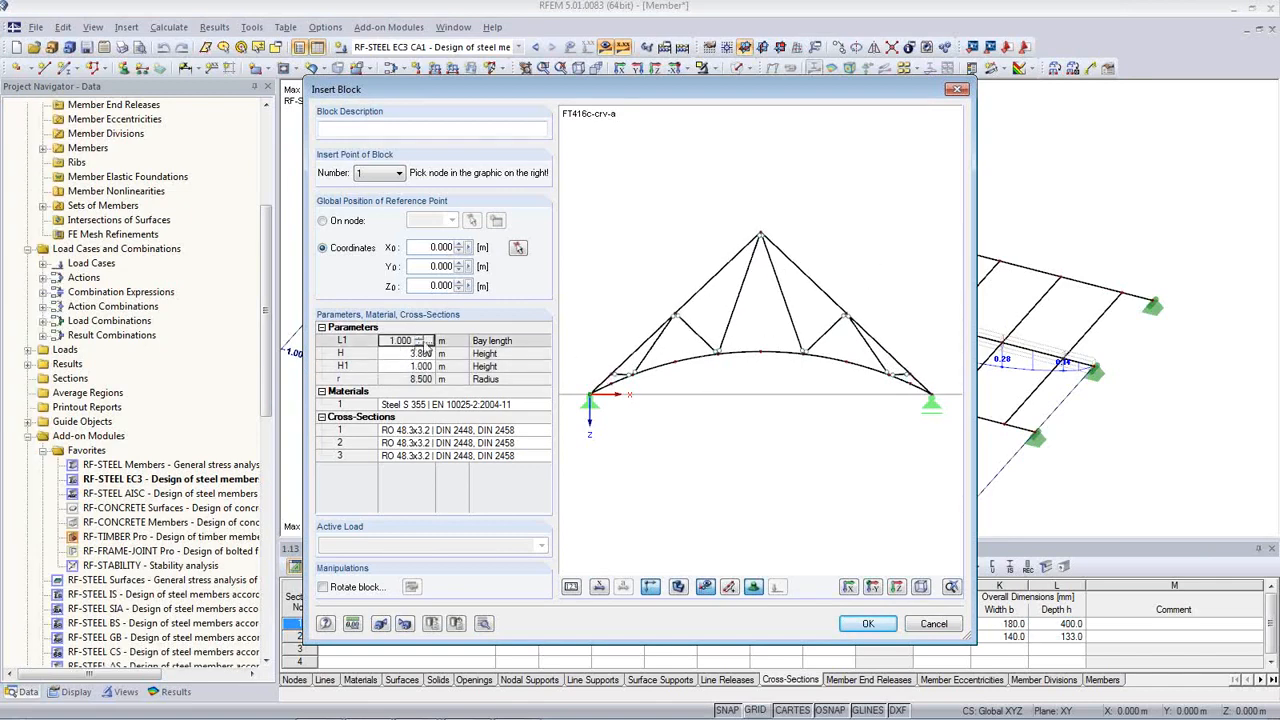
left_click(421, 339)
left_click(421, 339)
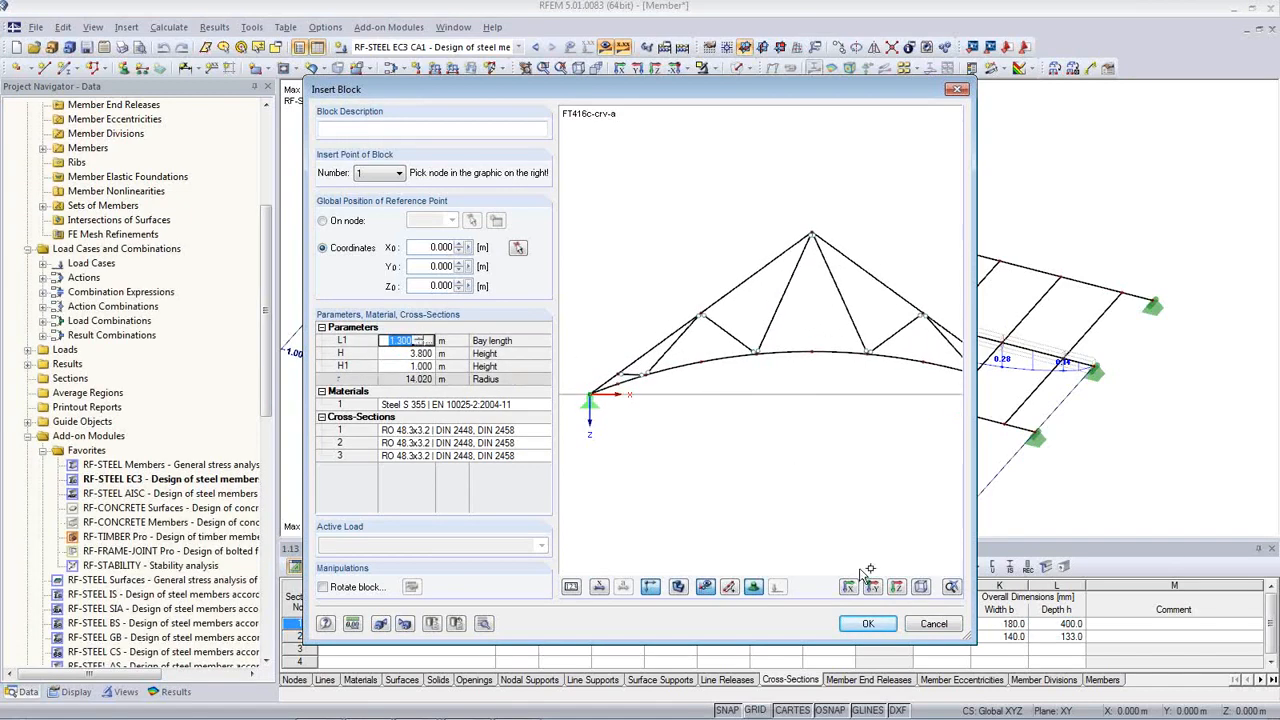
left_click_drag(980, 522, 1077, 520)
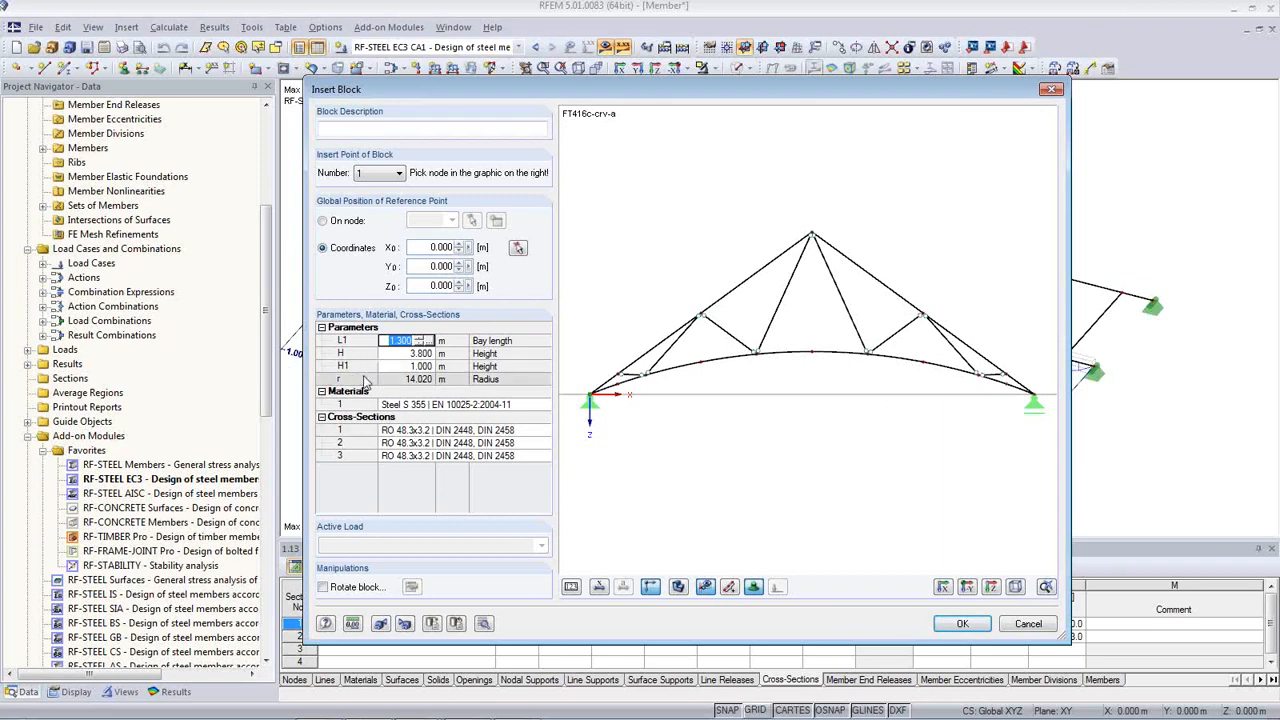
Raise the truss block's lower height H1 to 1.400 m
left_click(397, 366)
left_click(419, 364)
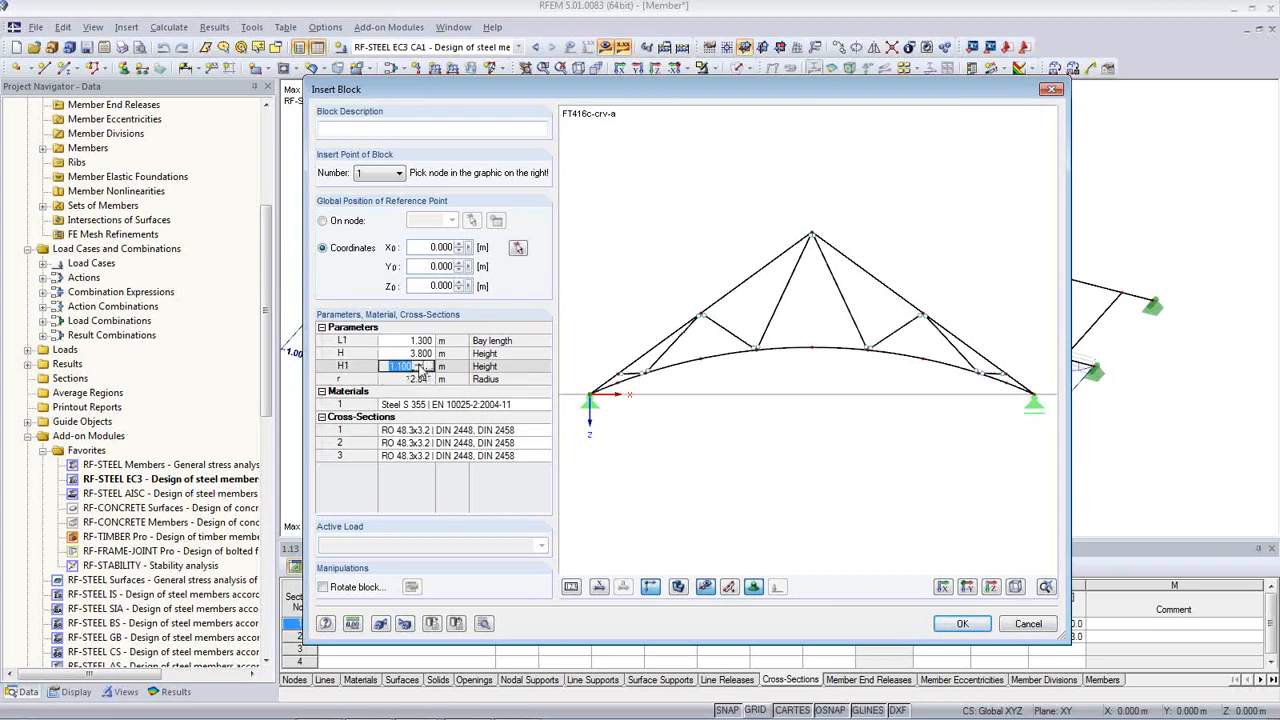
left_click(419, 364)
left_click(419, 364)
left_click(419, 364)
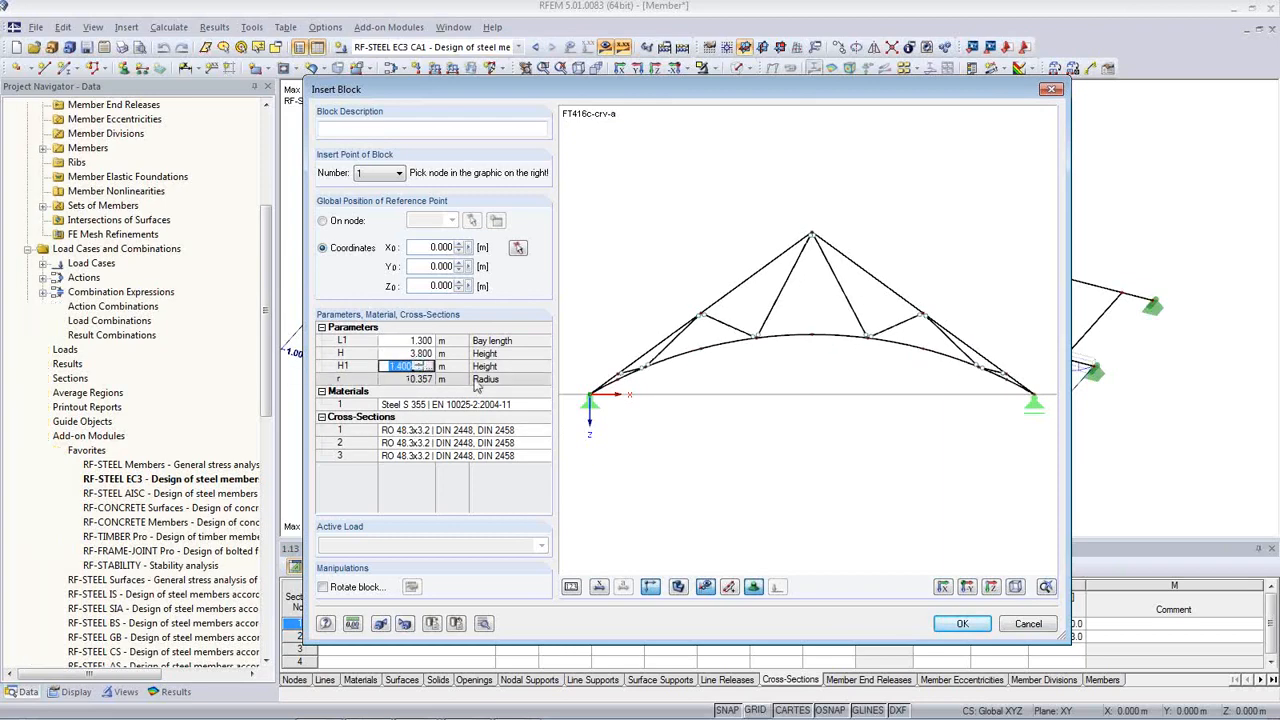
Reduce the truss block's height H1 to 0.900 m and close the Insert Block dialog without inserting the truss
left_click(419, 369)
left_click(419, 369)
left_click(419, 369)
left_click(419, 369)
left_click(419, 369)
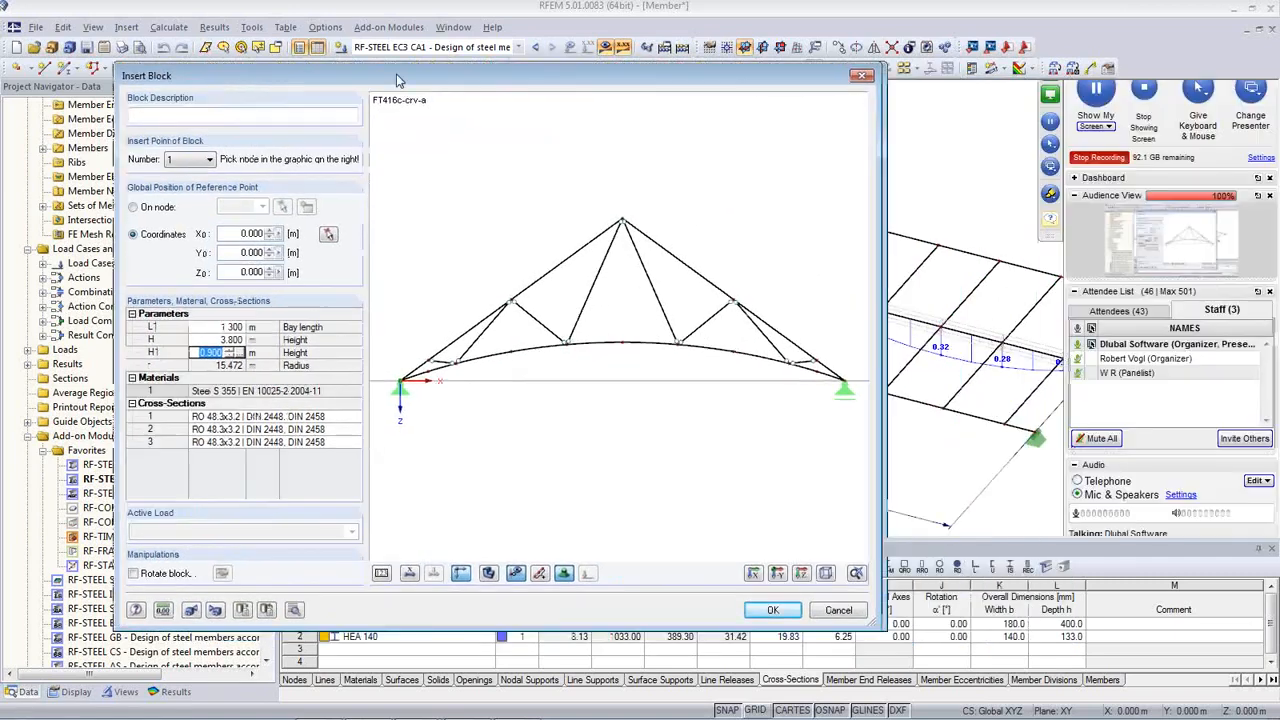
left_click(864, 79)
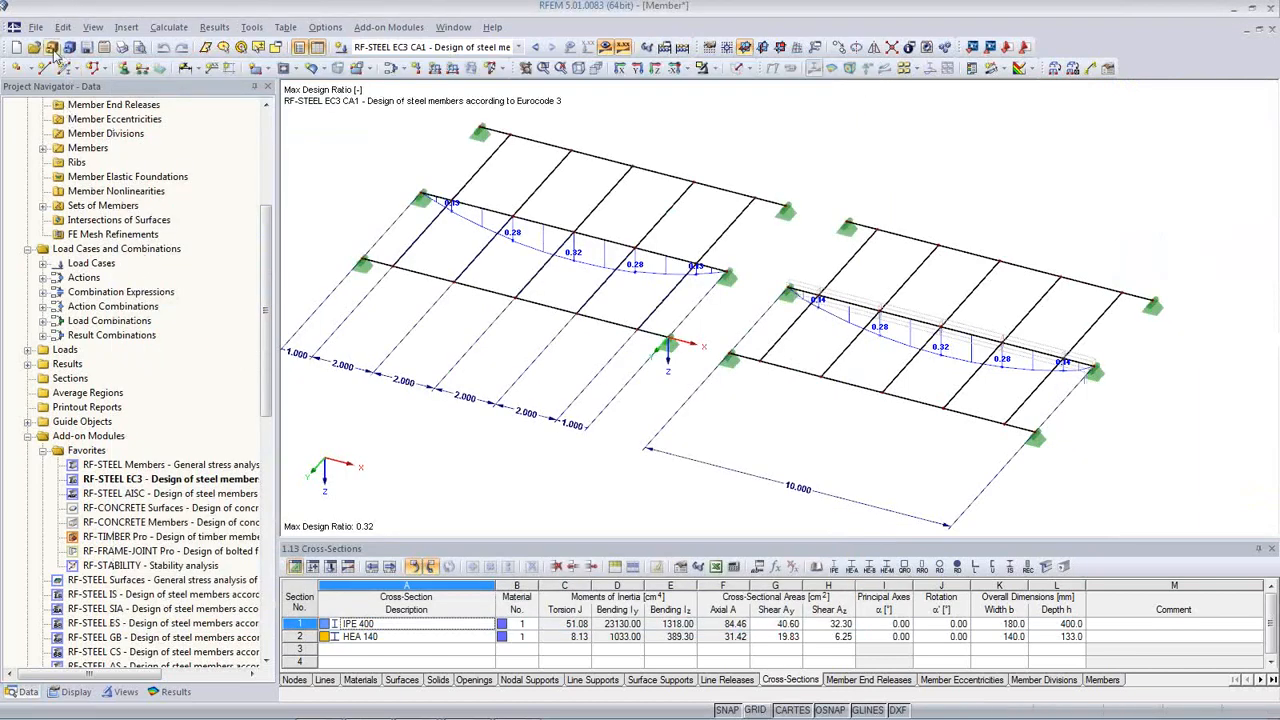
View the general data of the current model and the New Model settings, closing both dialogs without changes
left_click(1108, 68)
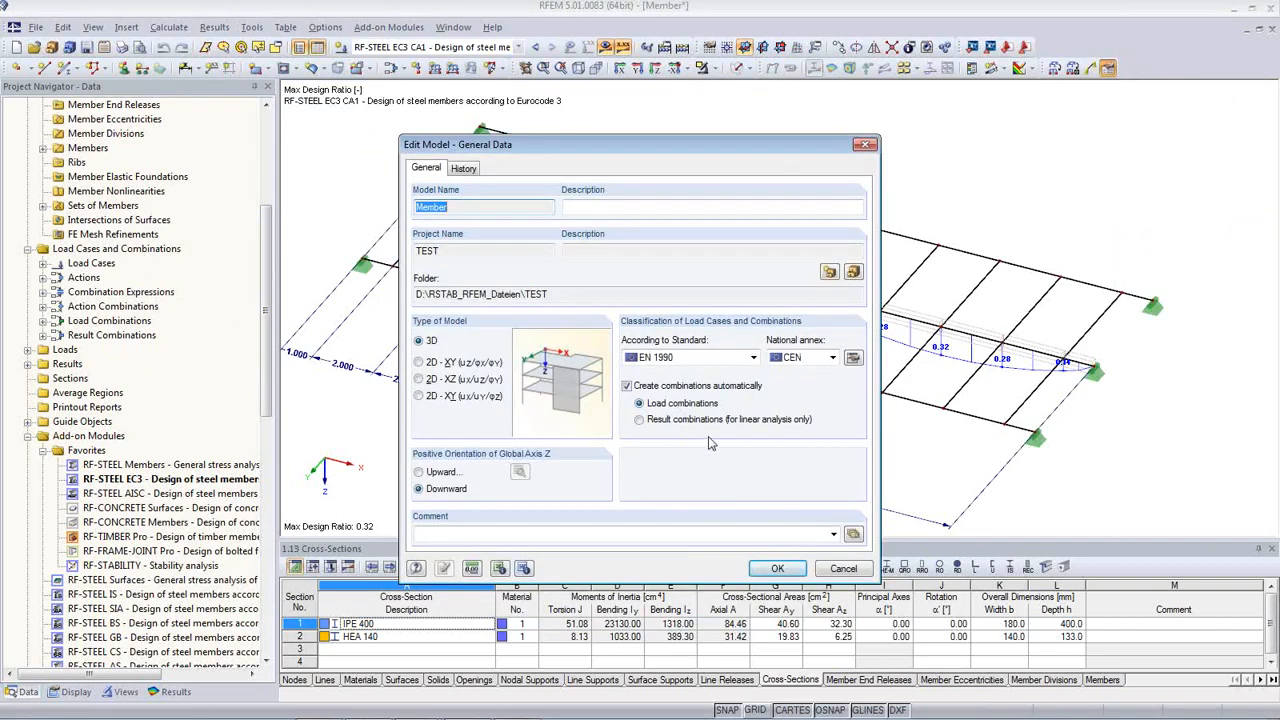
left_click(843, 569)
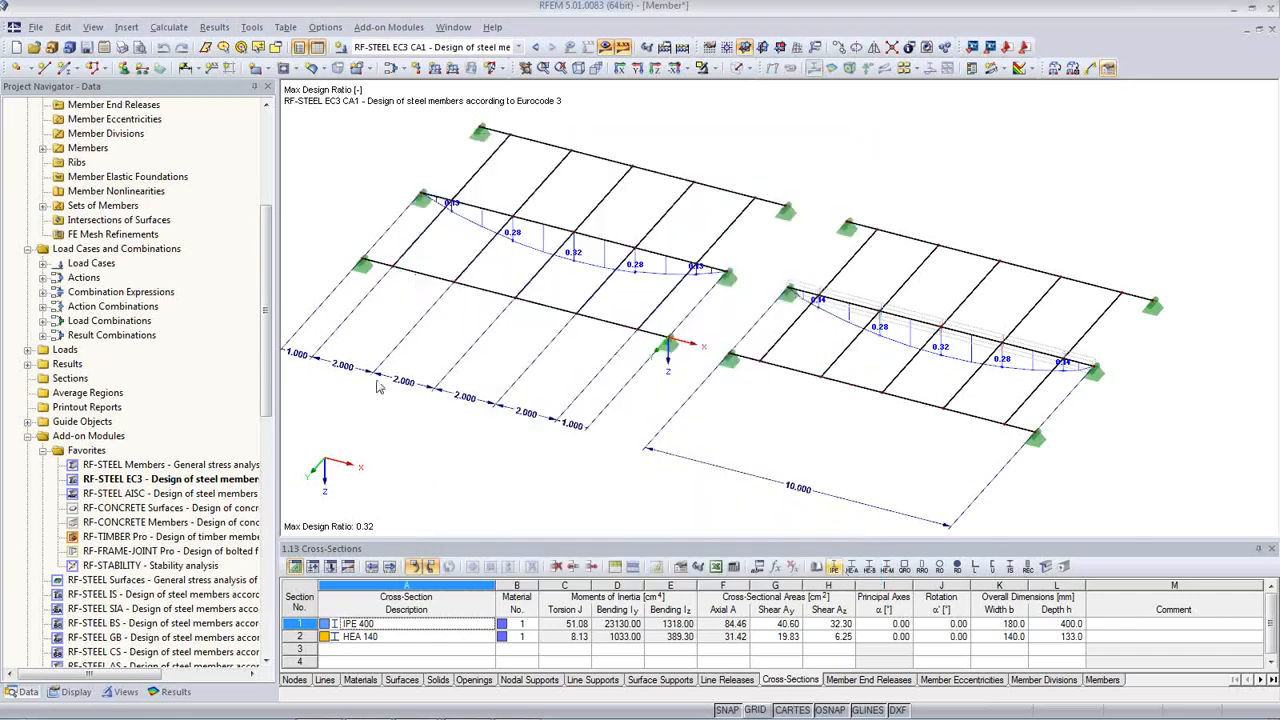
left_click(16, 47)
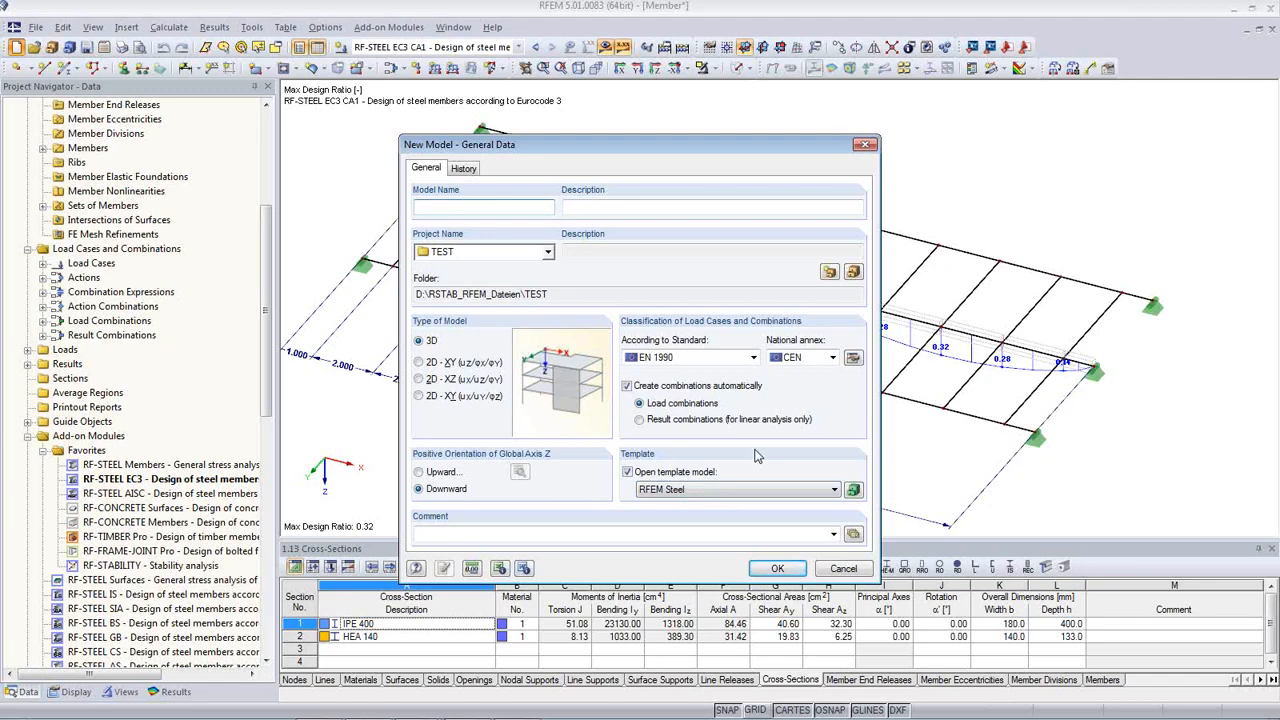
left_click(843, 569)
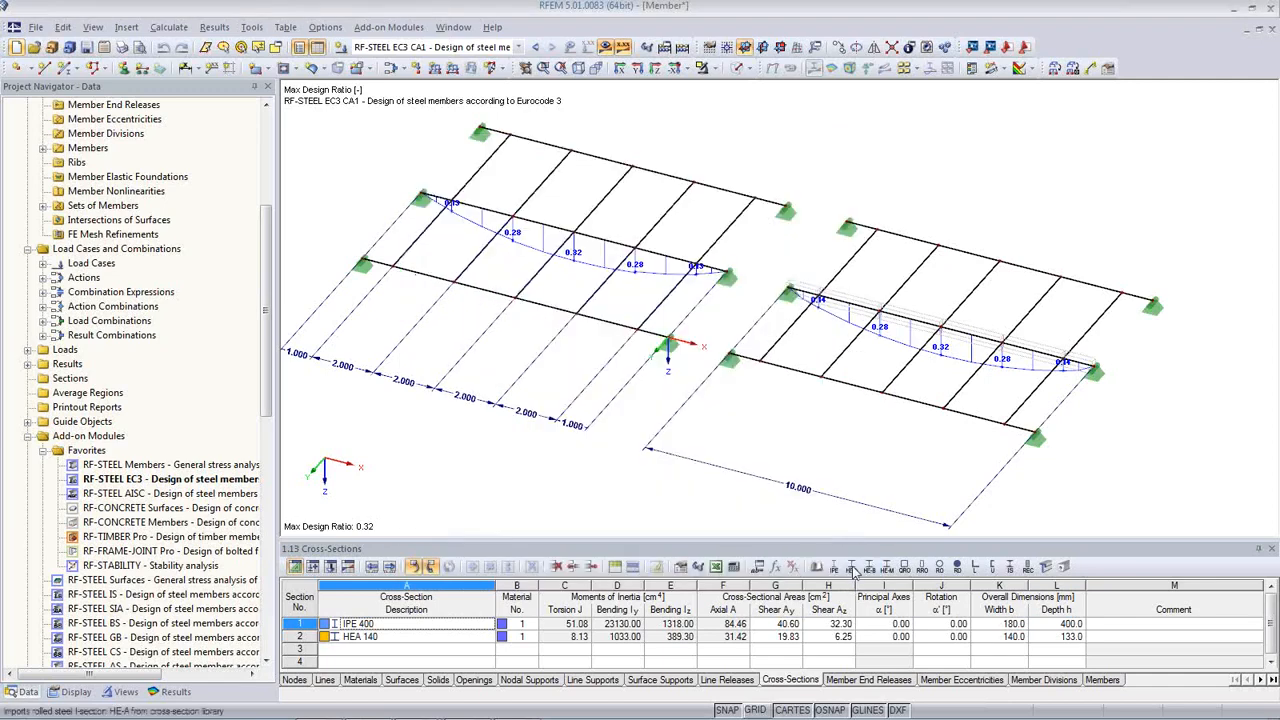
left_click(34, 28)
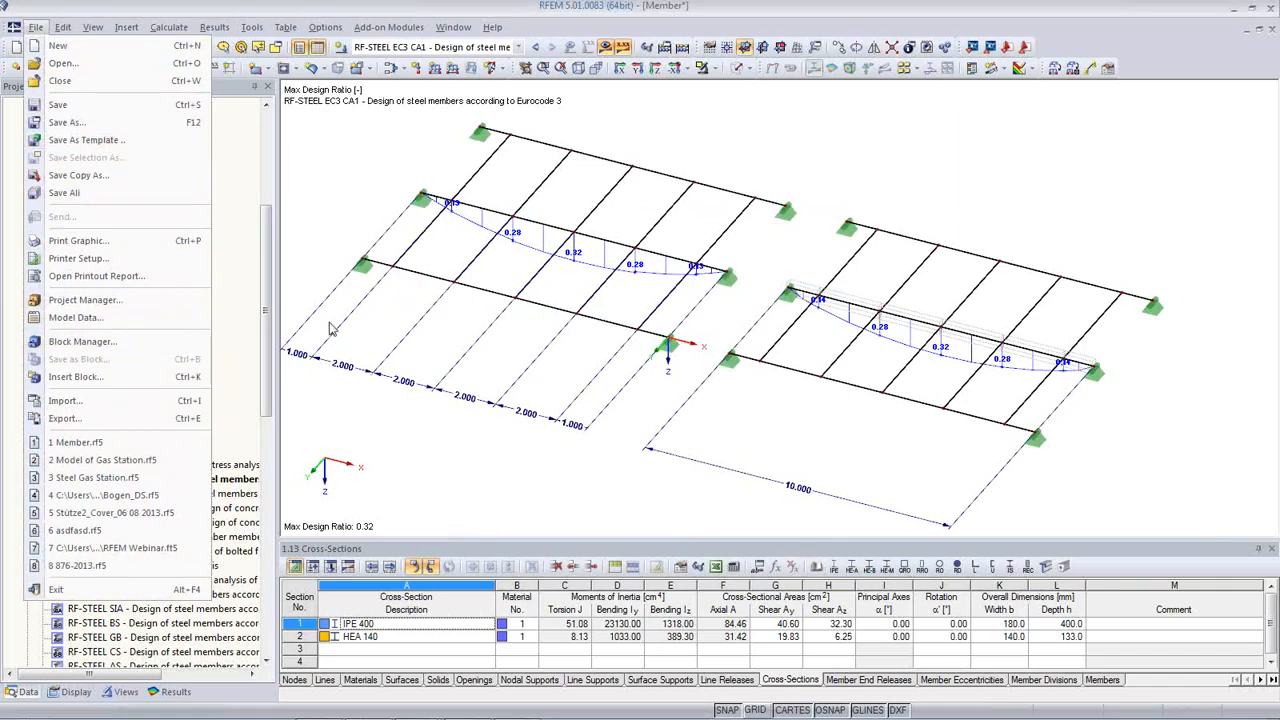
left_click(440, 429)
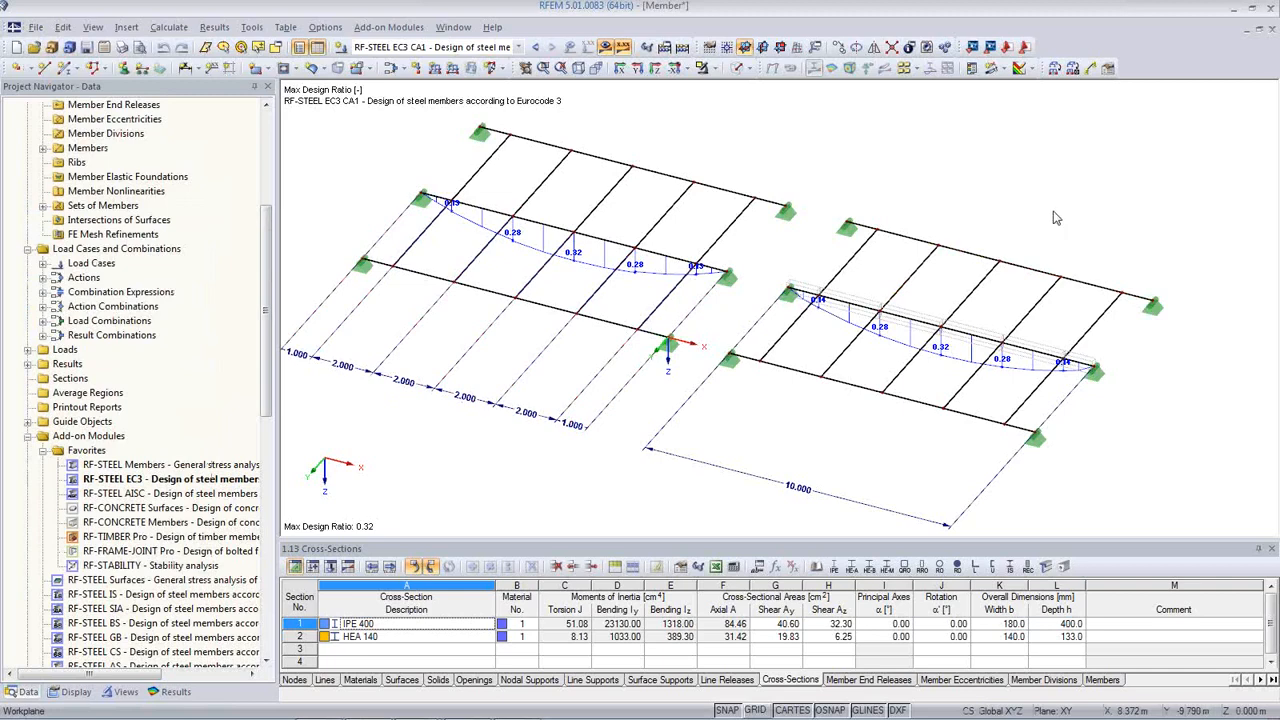
left_click(1051, 53)
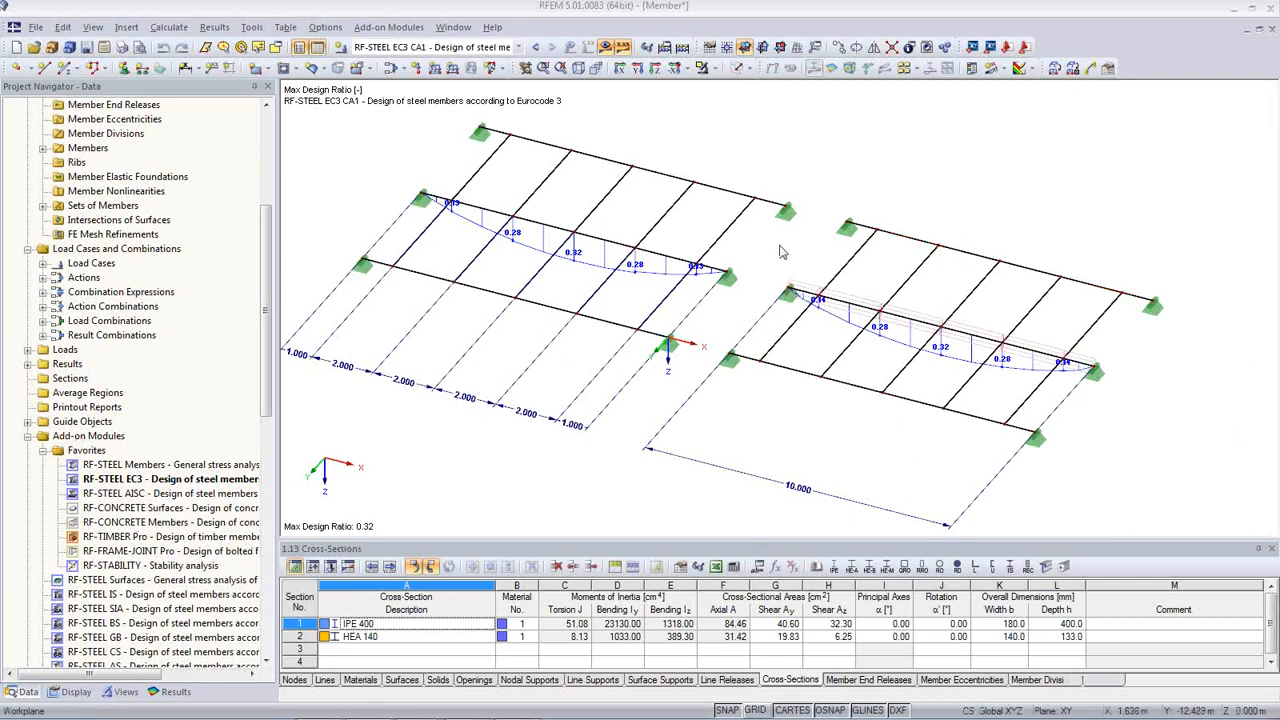
Open the RF-STEEL EC3 module and examine its Ultimate Limit State and Stability detail settings, leaving them unchanged
double_click(140, 481)
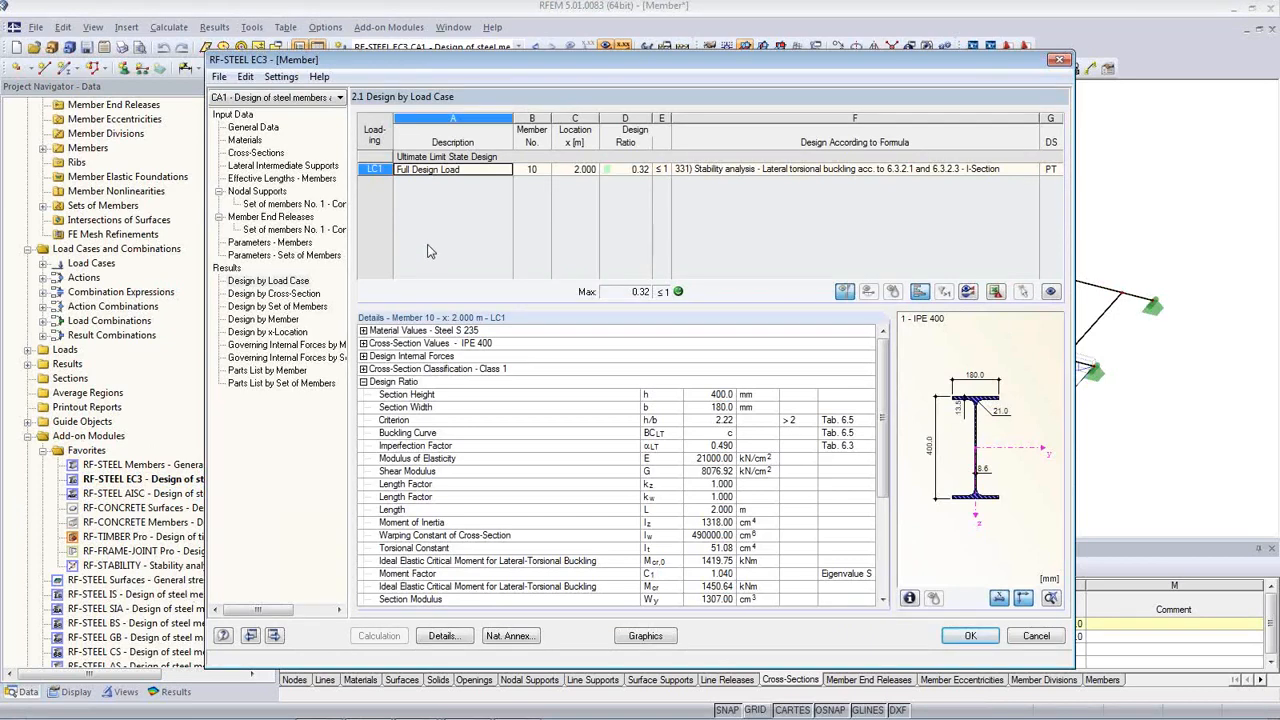
left_click(443, 636)
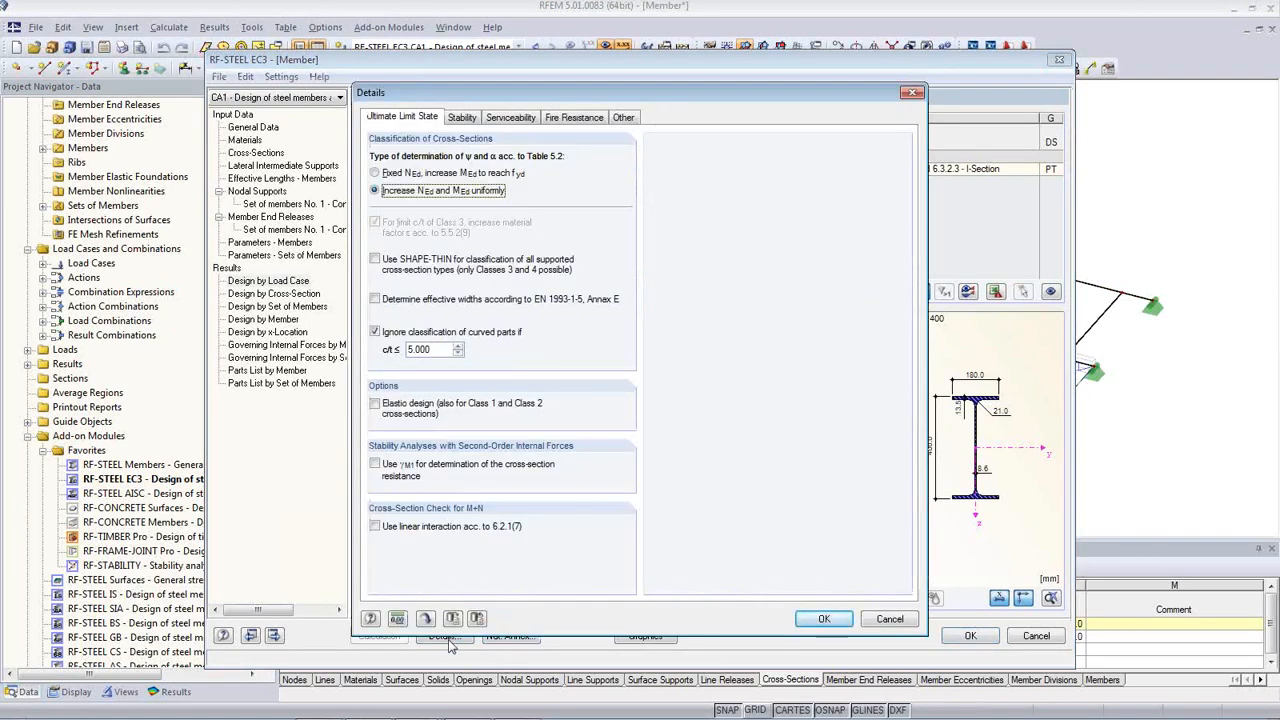
left_click(463, 117)
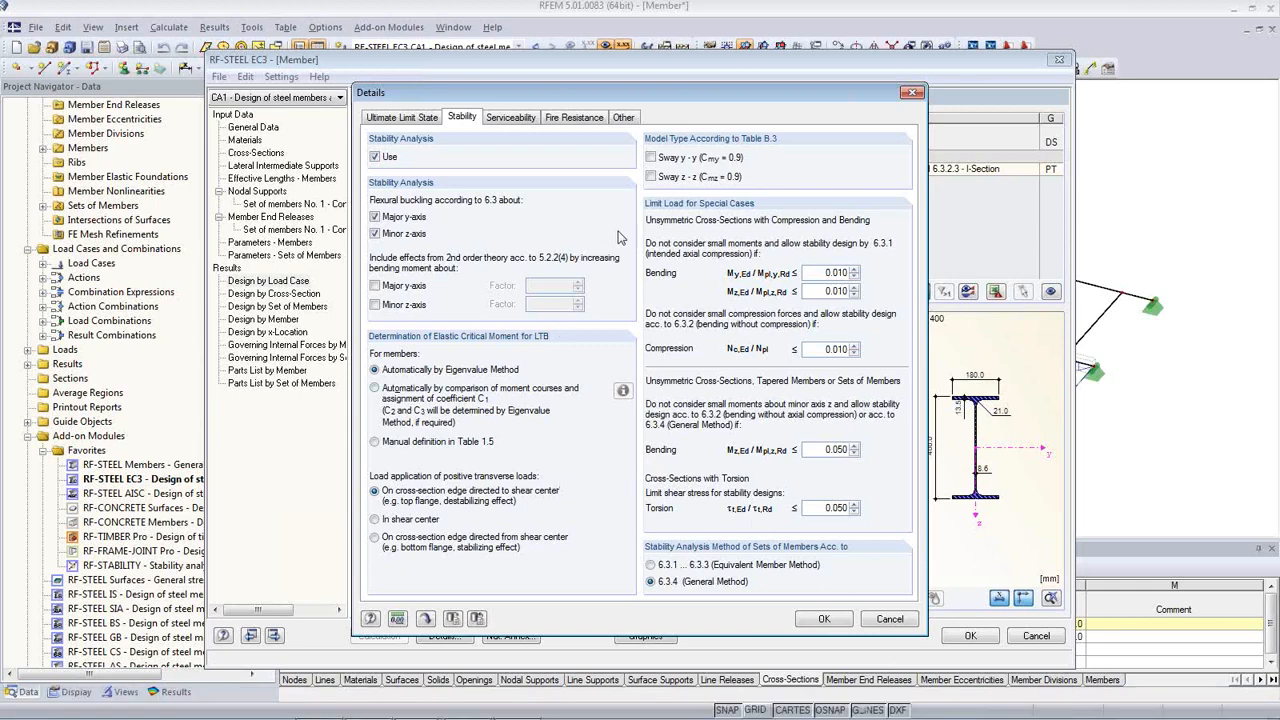
left_click(422, 124)
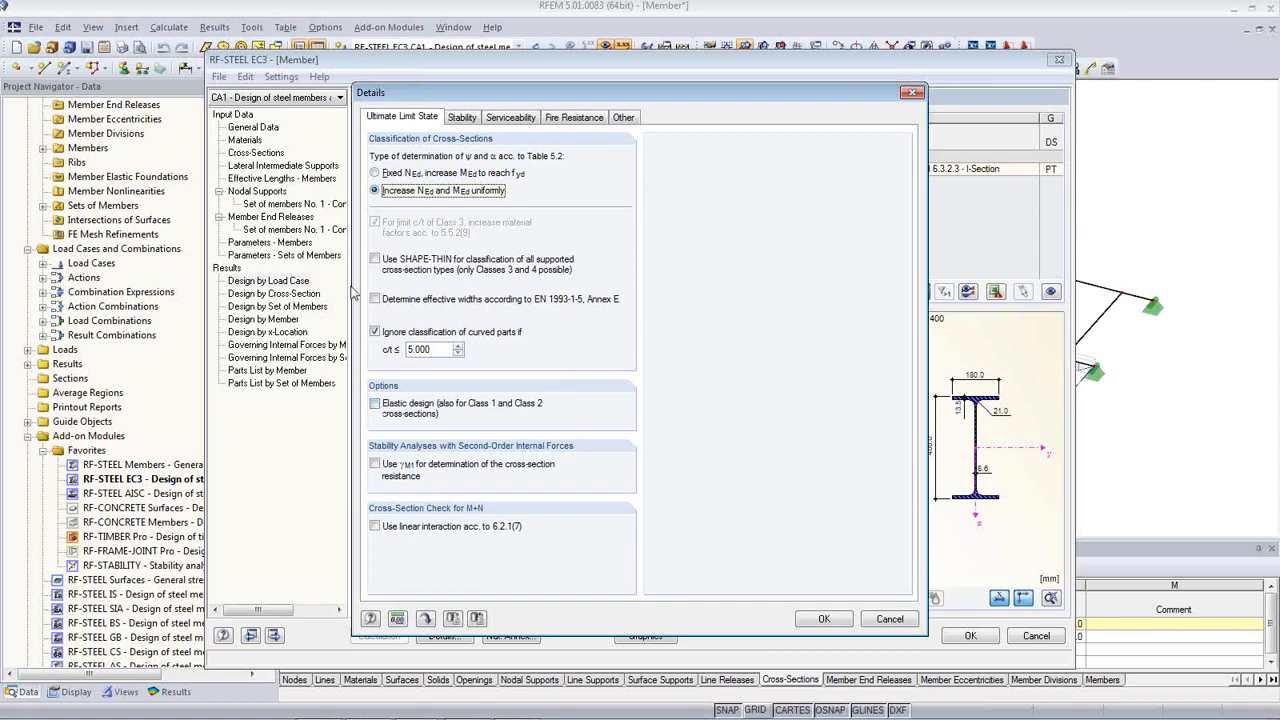
left_click(461, 118)
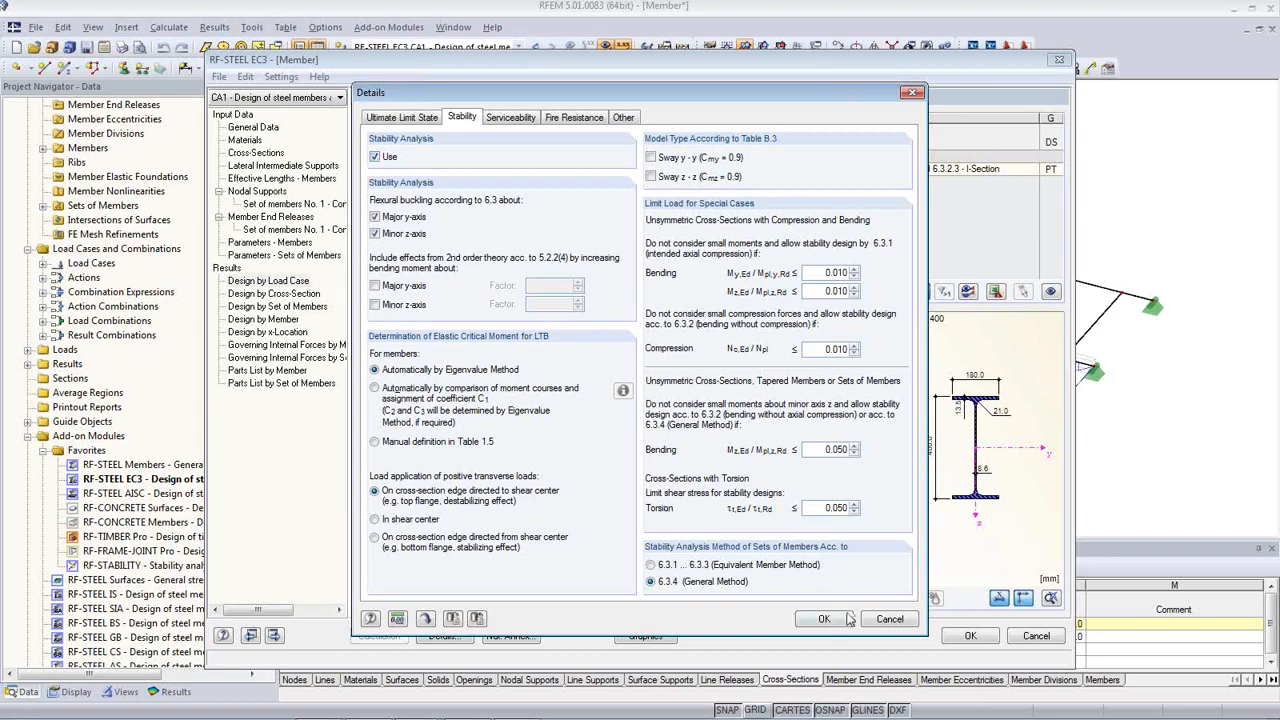
left_click(880, 619)
left_click(970, 638)
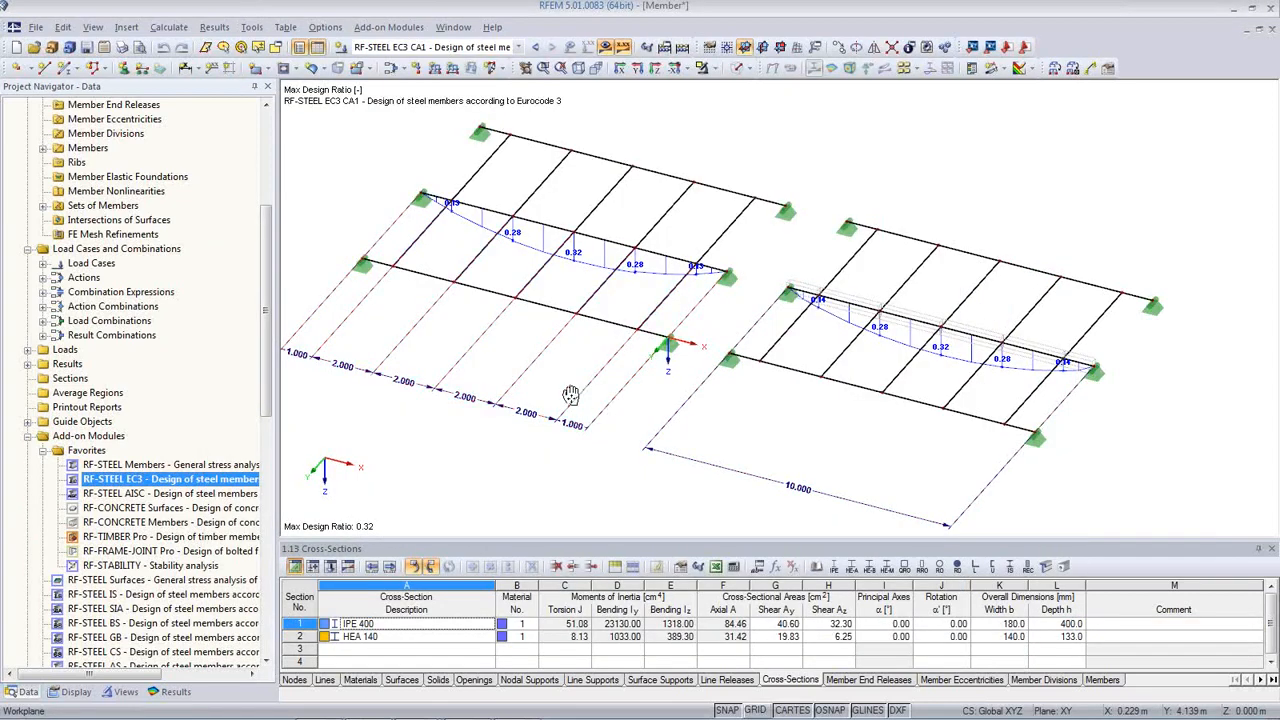
Switch to the PowerPoint presentation and advance to the More Information slide
scroll(448, 340, "down", 2)
left_click(603, 460)
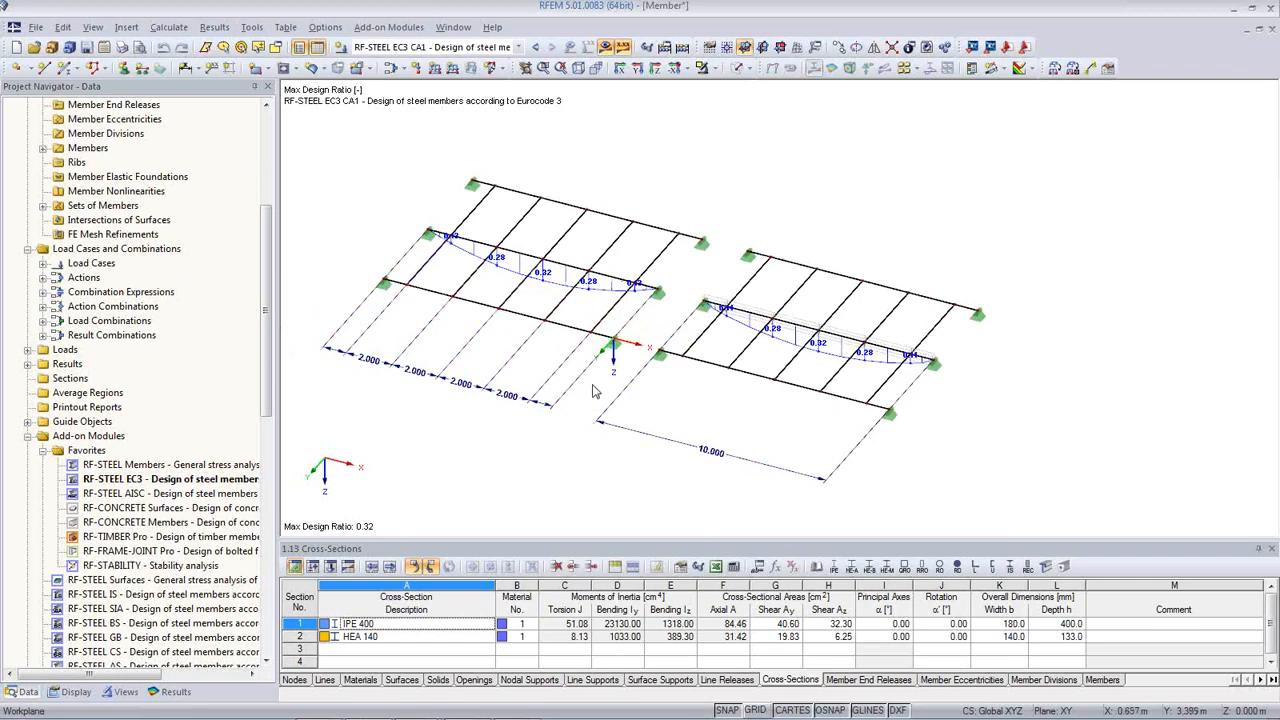
key("alt+Tab")
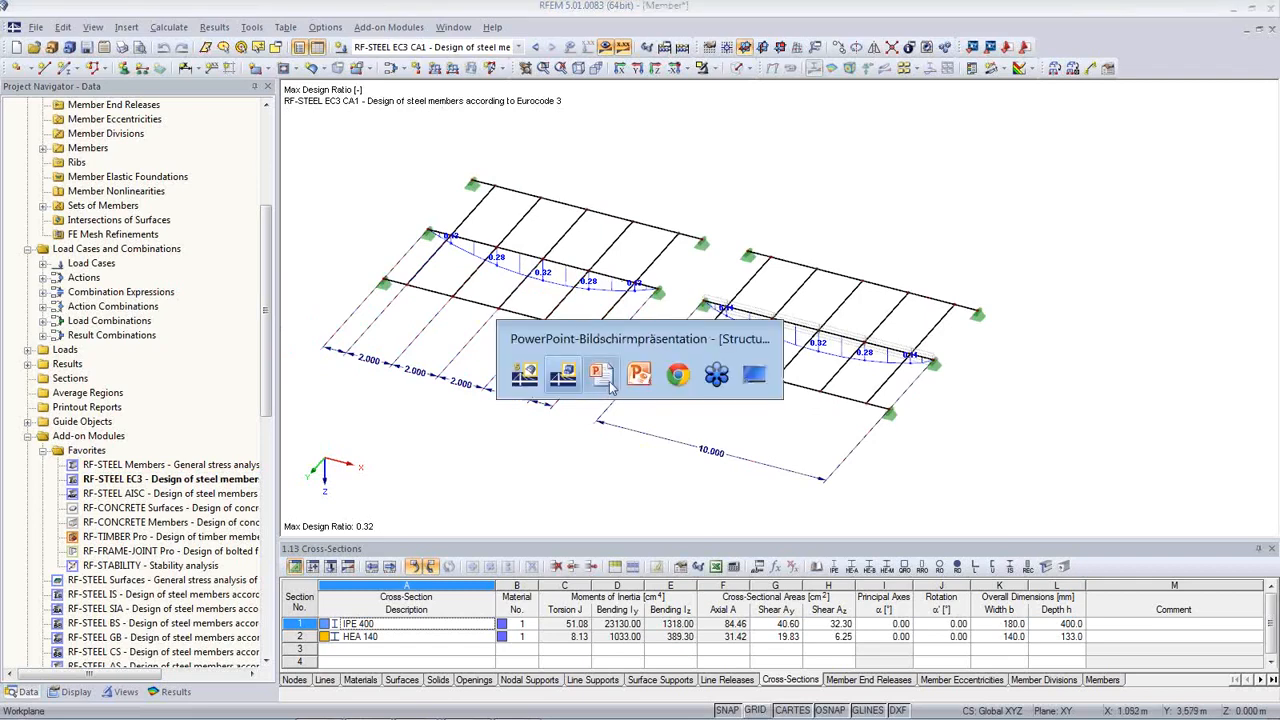
left_click(609, 388)
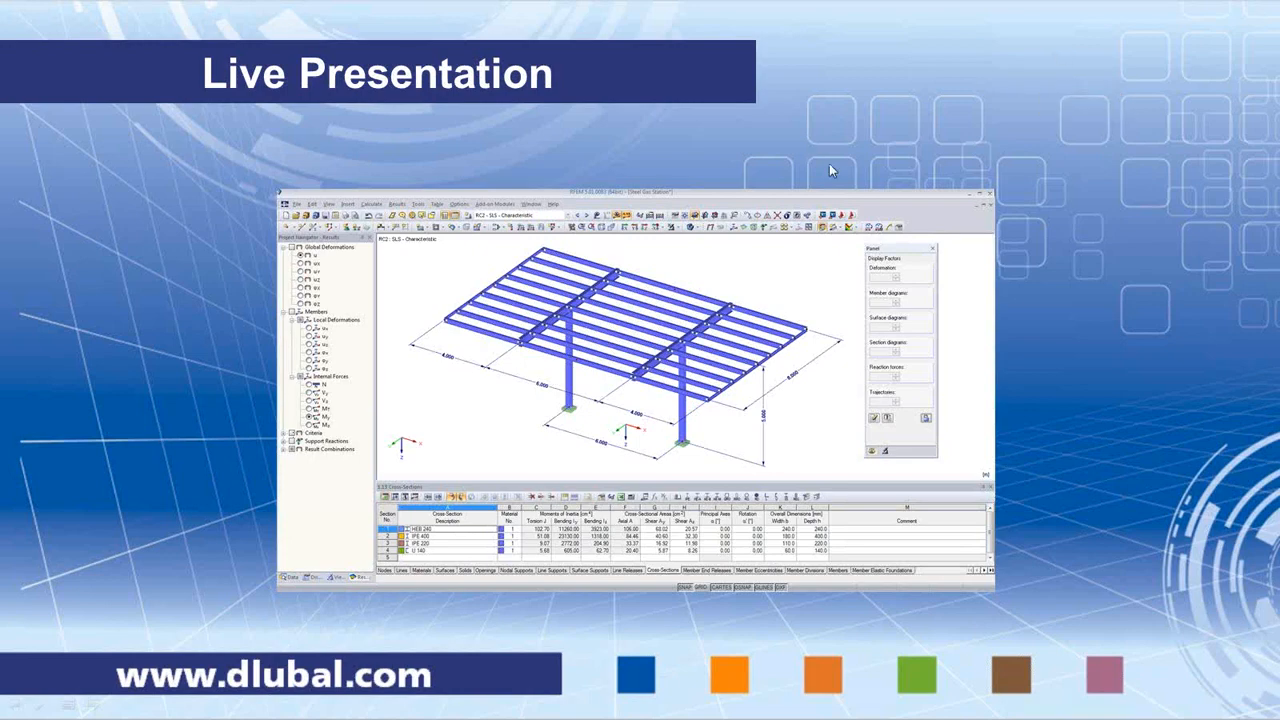
left_click(167, 430)
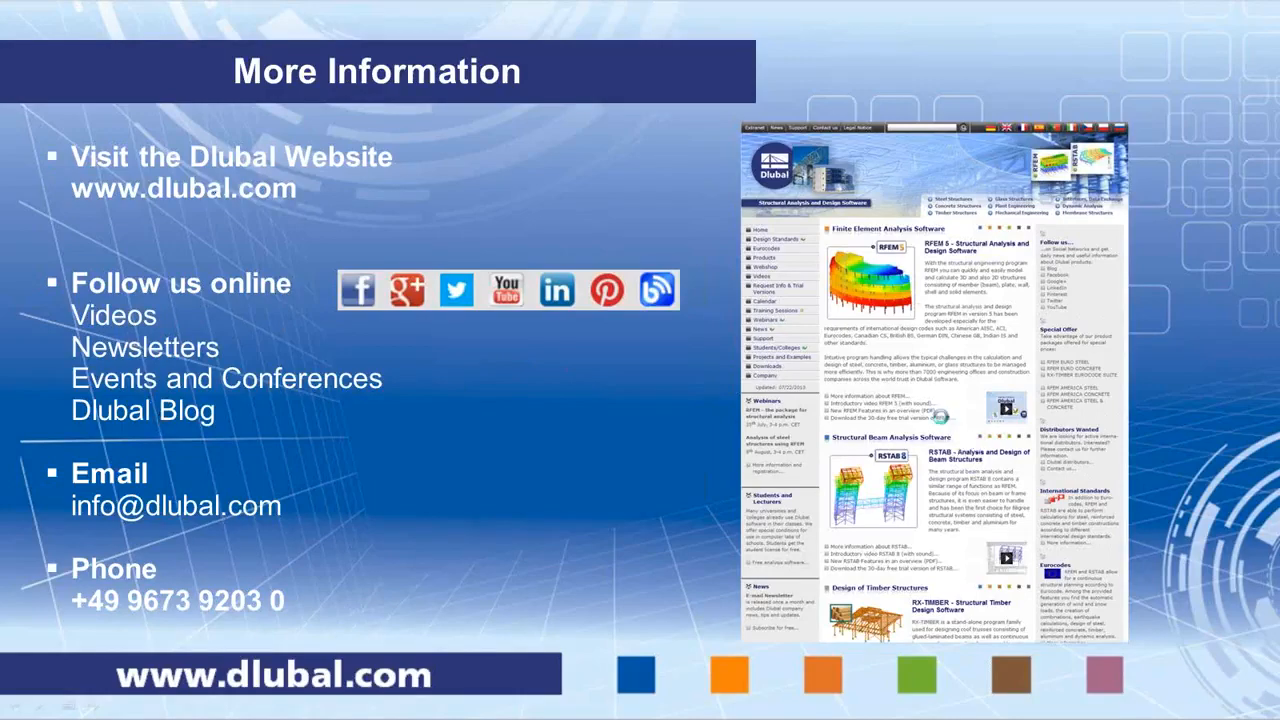
Open the Dlubal website from the slide and look through its trial version downloads page
left_click(943, 423)
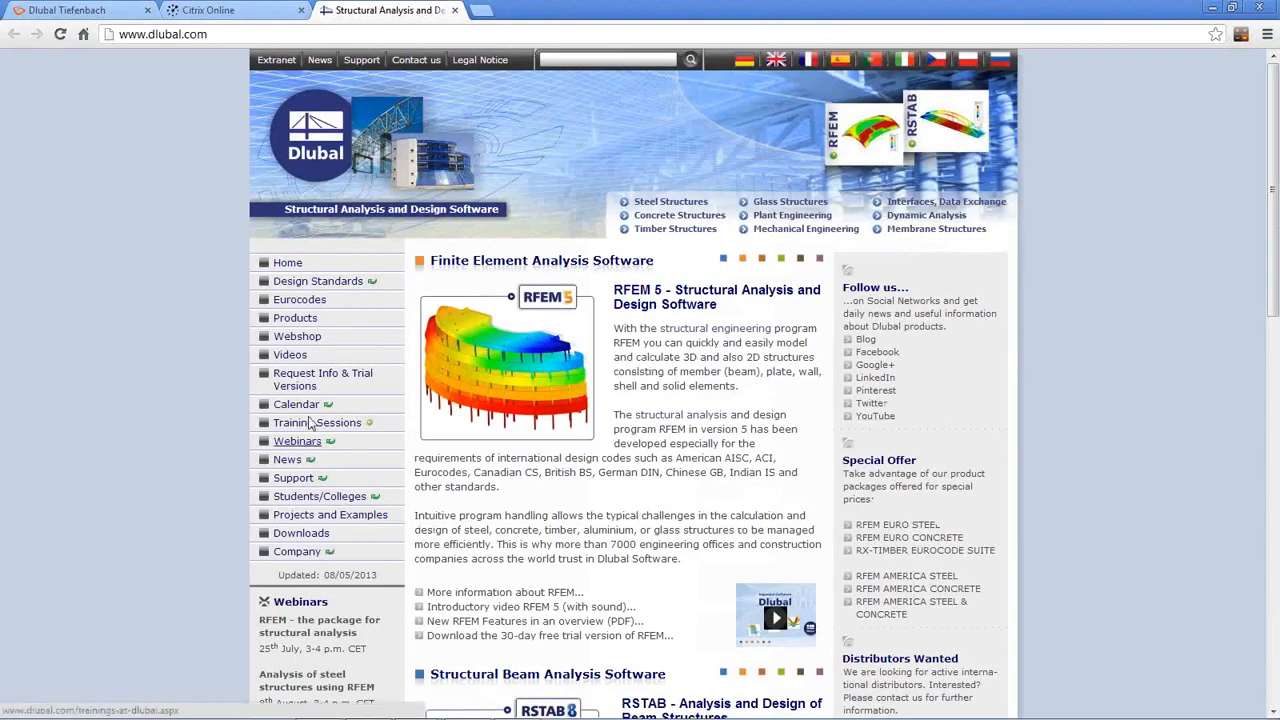
left_click(305, 535)
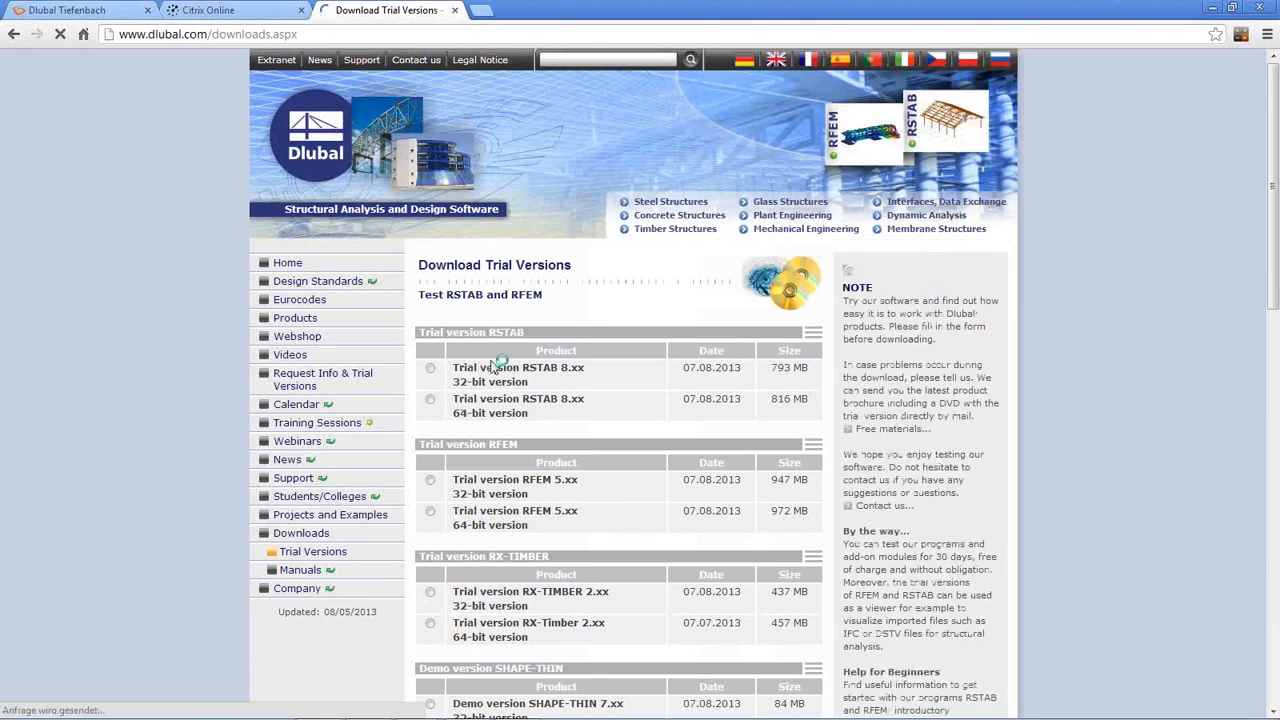
scroll(488, 365, "down", 2)
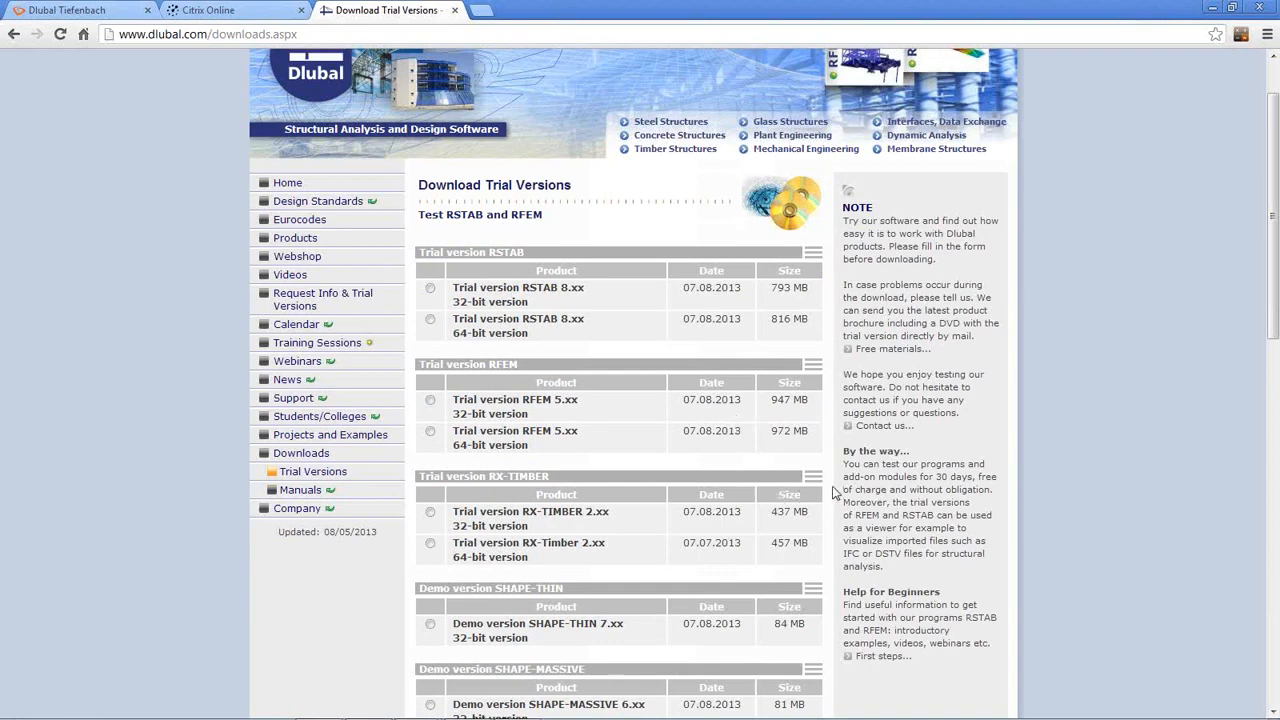
scroll(798, 492, "down", 1)
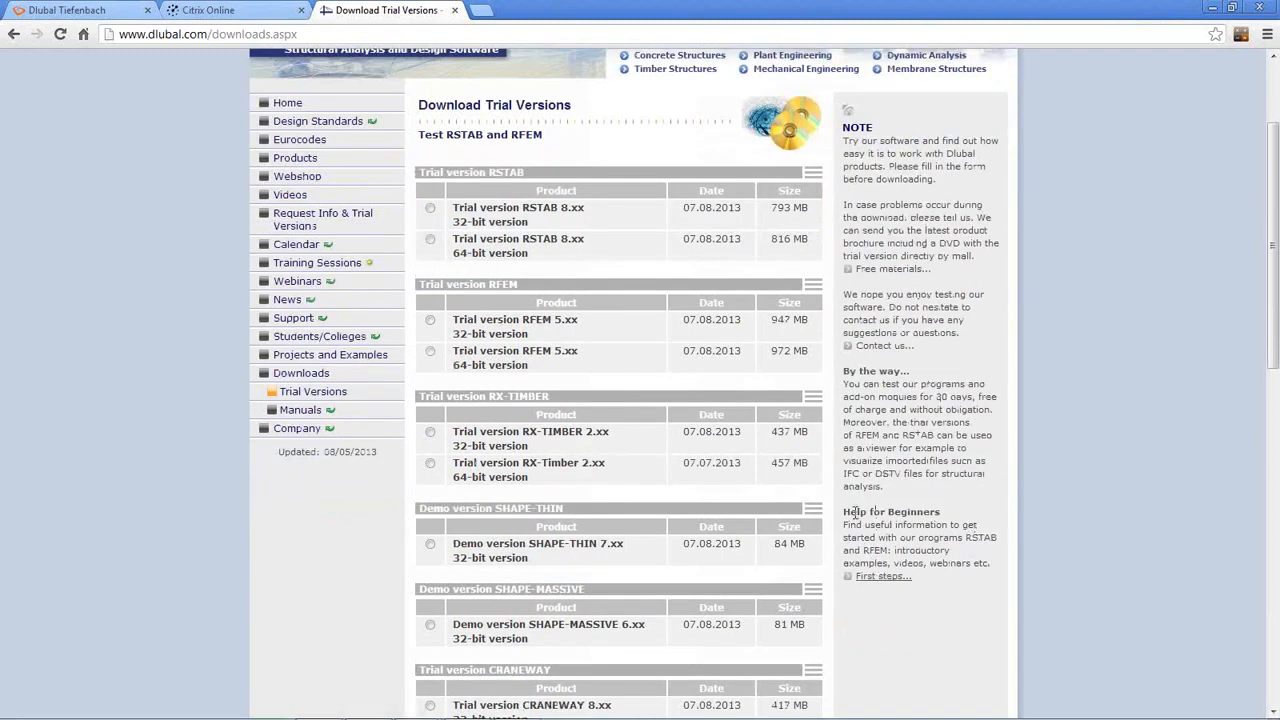
Open the First steps page for beginners and look through its introductory examples, videos and manuals
left_click(884, 577)
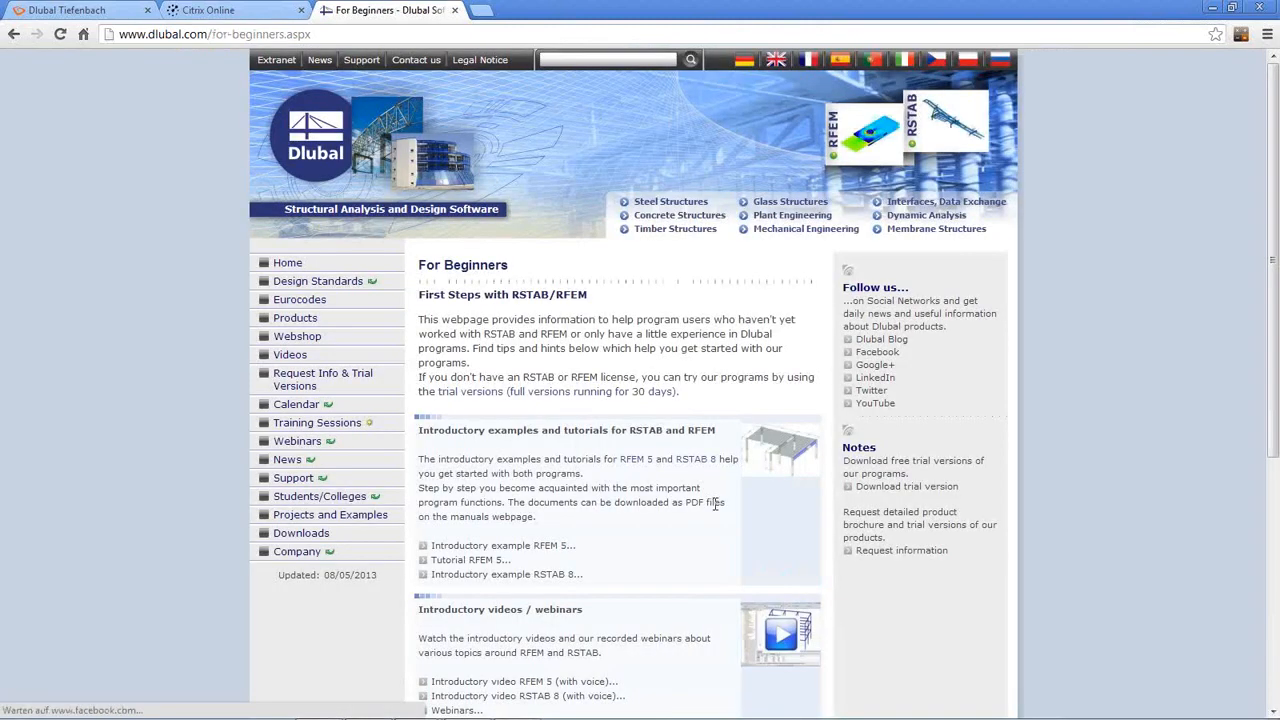
scroll(580, 352, "down", 1)
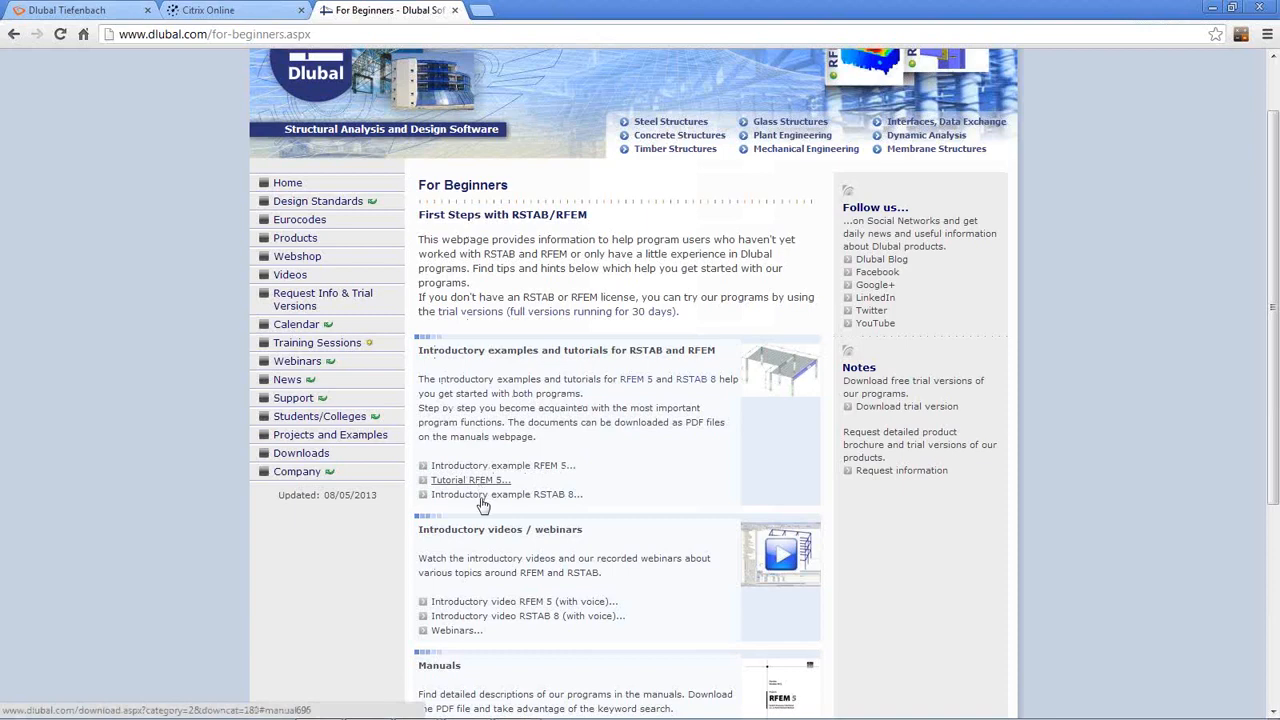
scroll(465, 506, "down", 2)
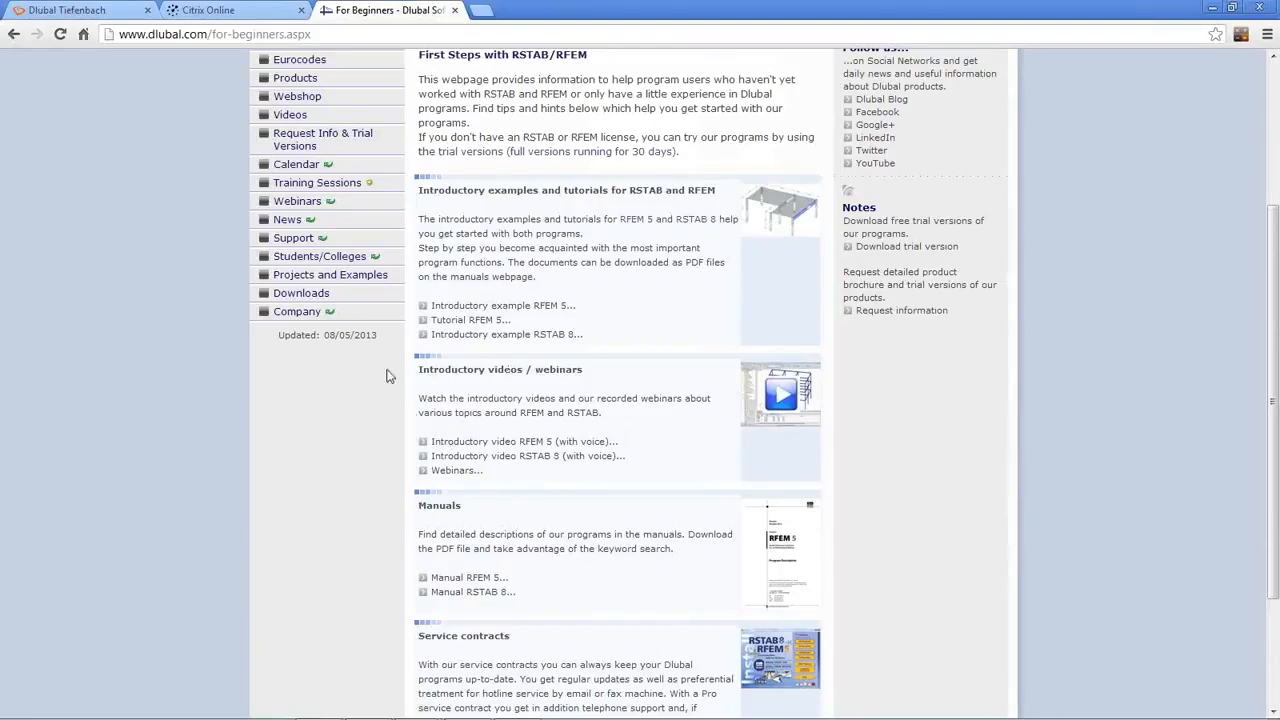
Open the website's Webinars page and look through the upcoming and previous webinars
left_click(292, 202)
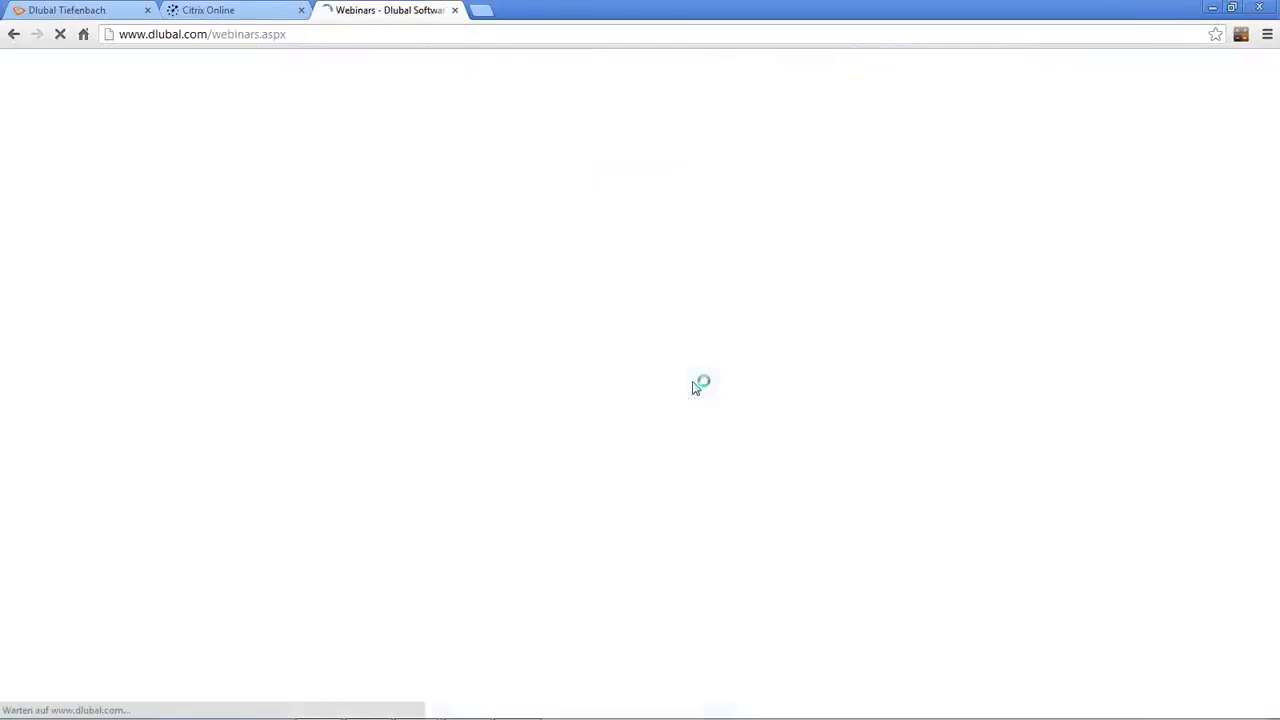
scroll(628, 406, "down", 3)
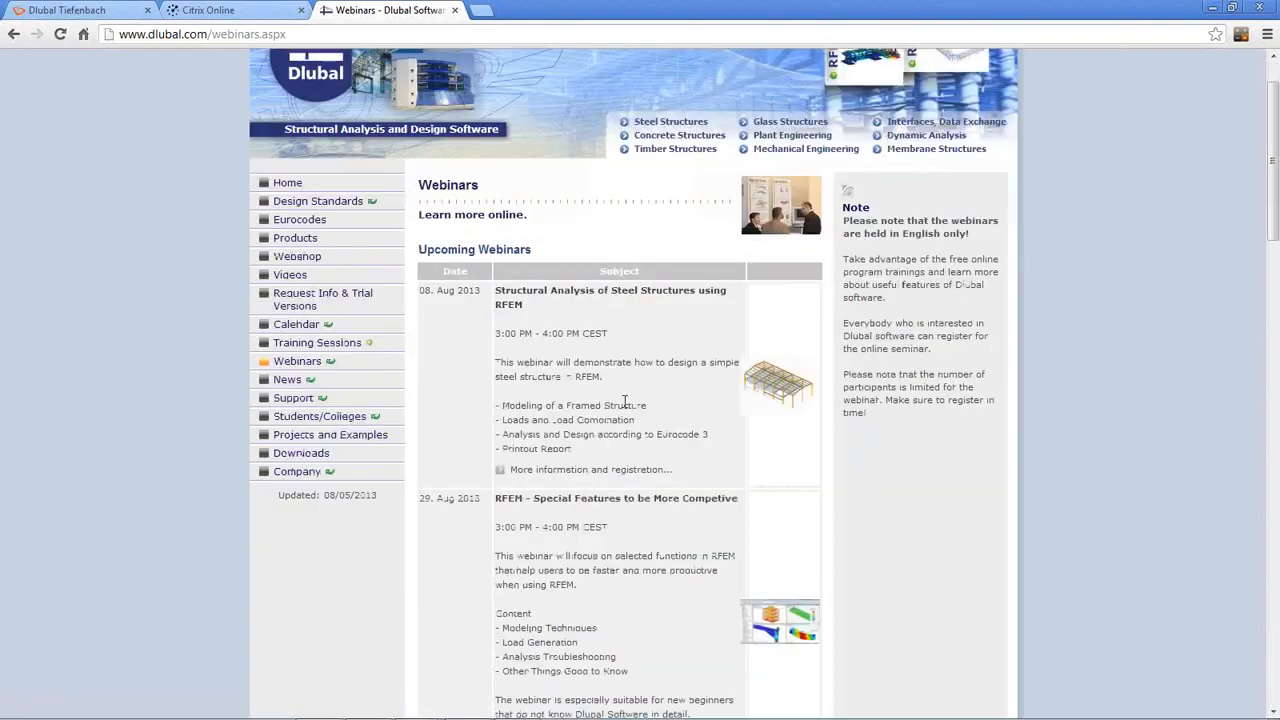
scroll(620, 340, "down", 3)
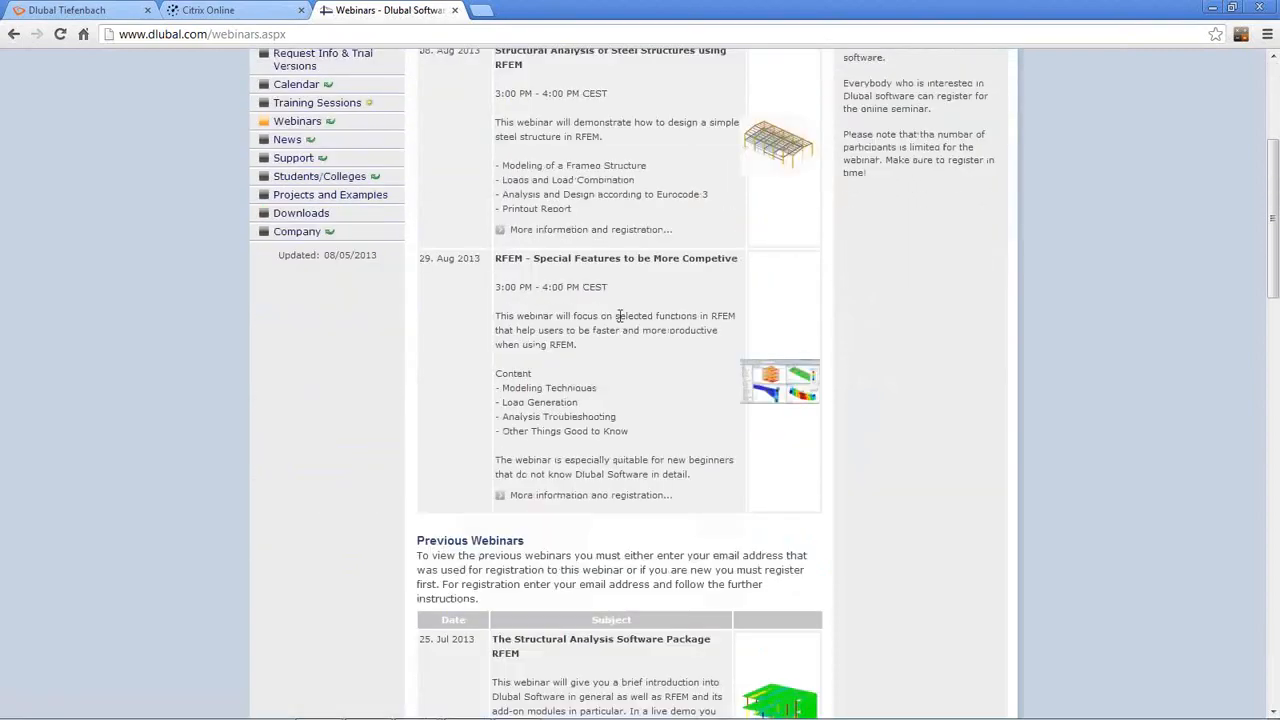
scroll(618, 322, "up", 4)
scroll(618, 322, "down", 7)
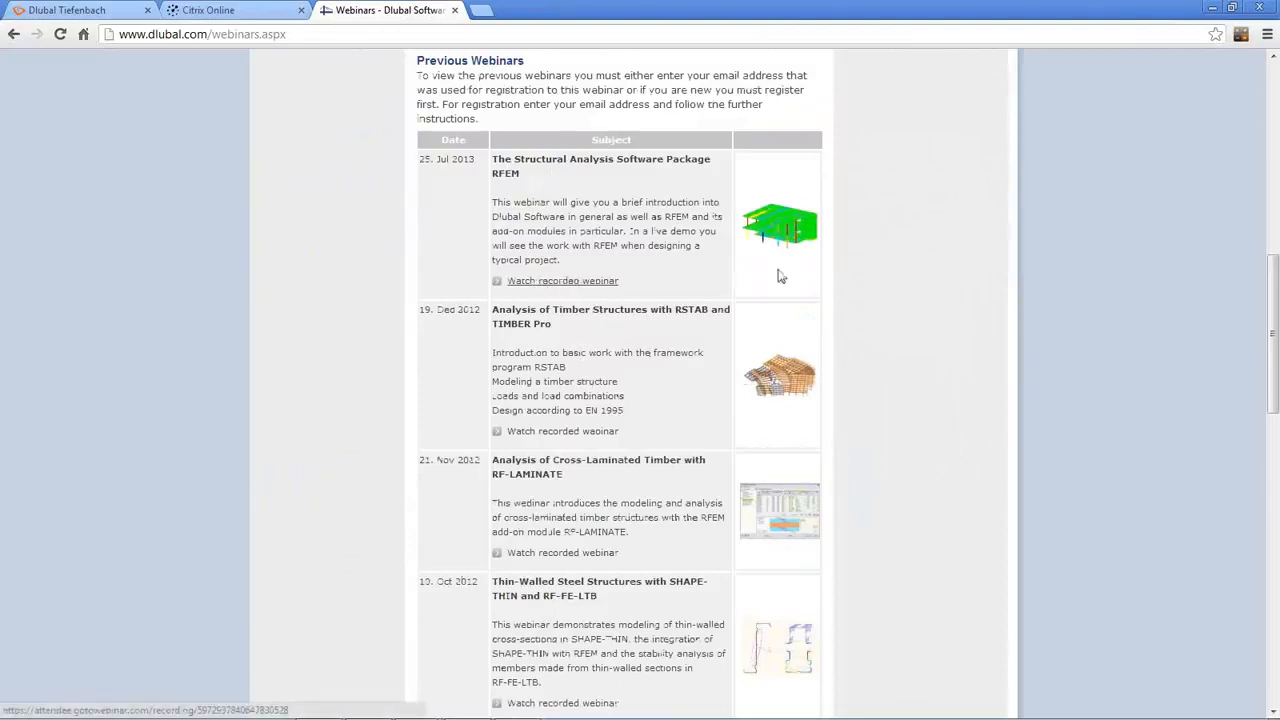
scroll(650, 478, "down", 2)
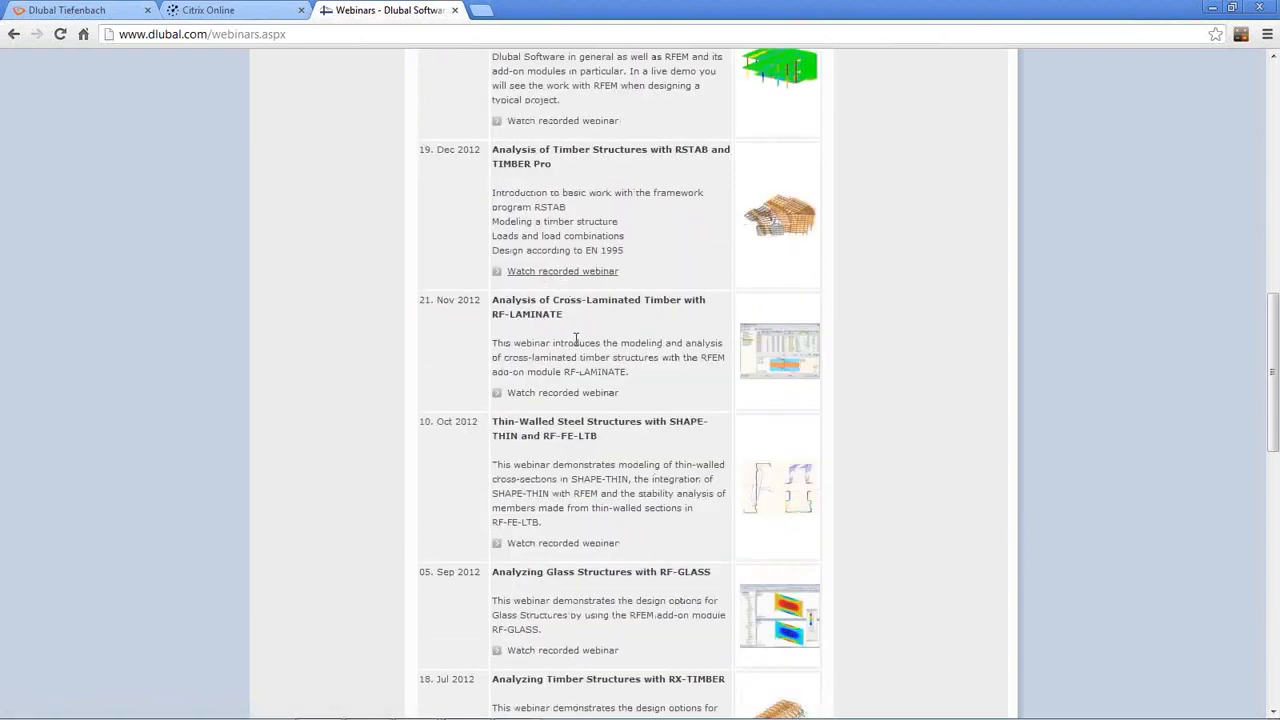
scroll(601, 382, "up", 9)
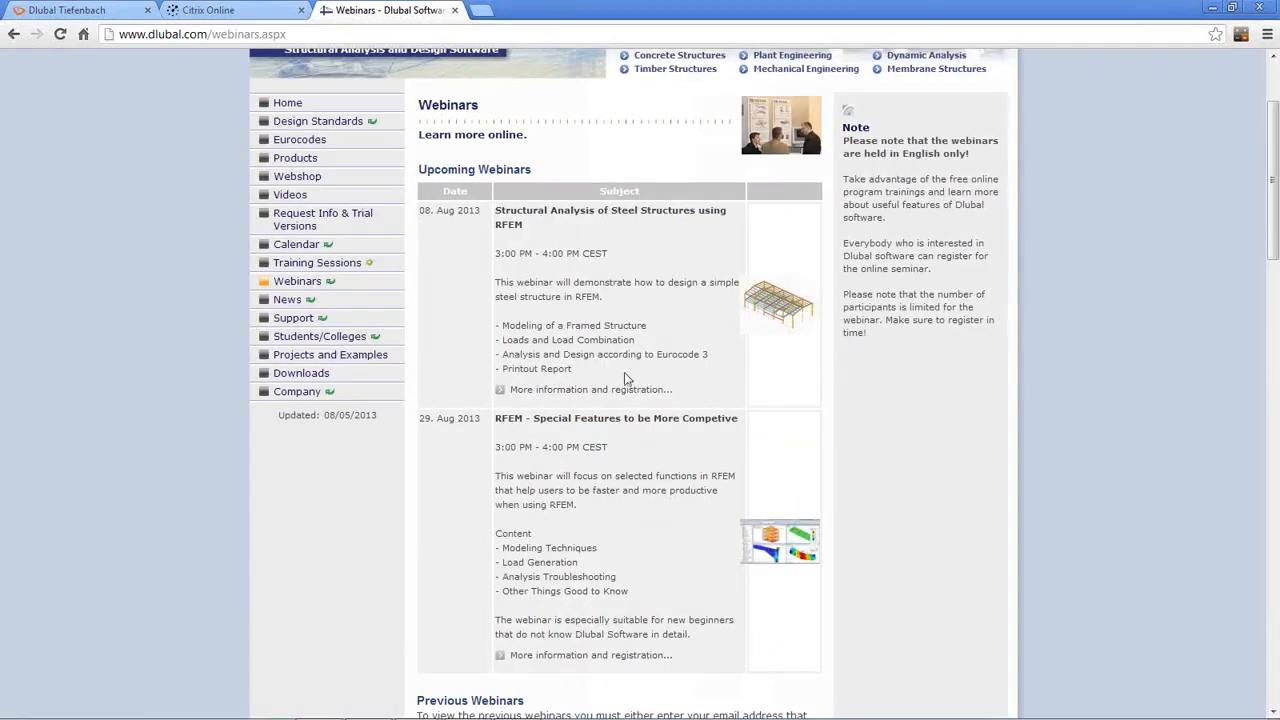
scroll(630, 374, "up", 1)
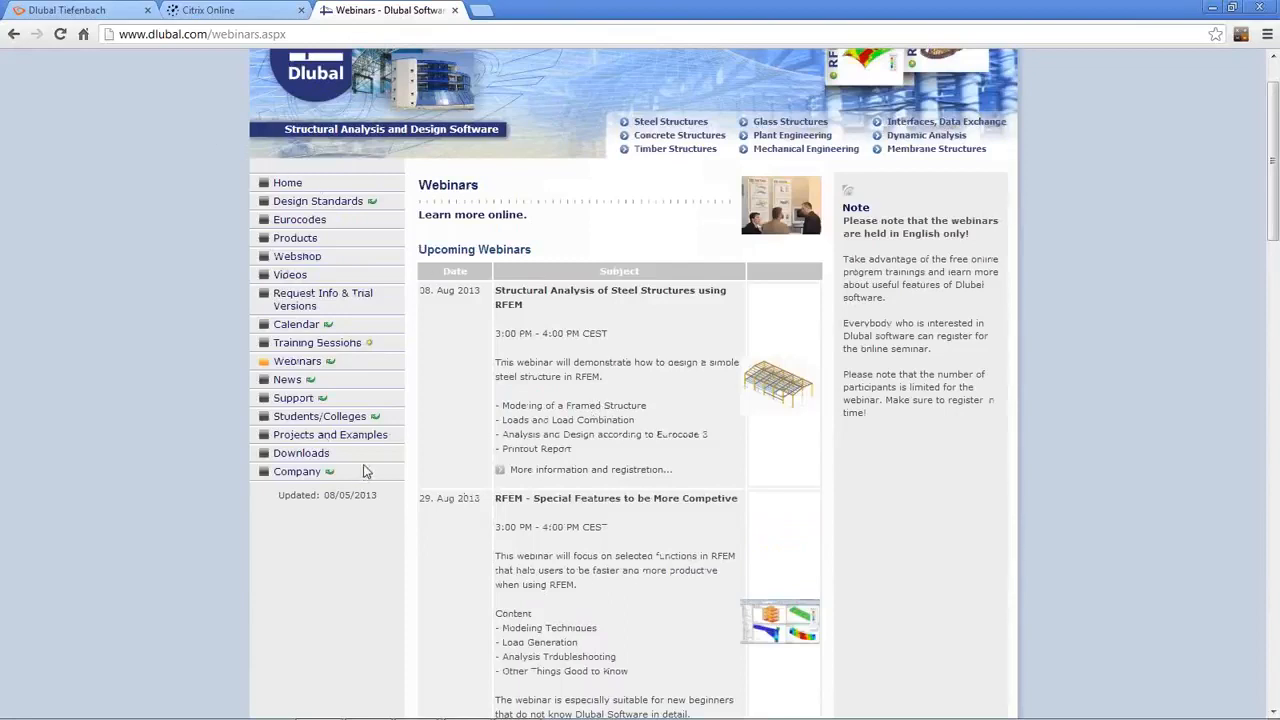
Return to the PowerPoint presentation and advance to the slide on upcoming webinars
key("alt+Tab")
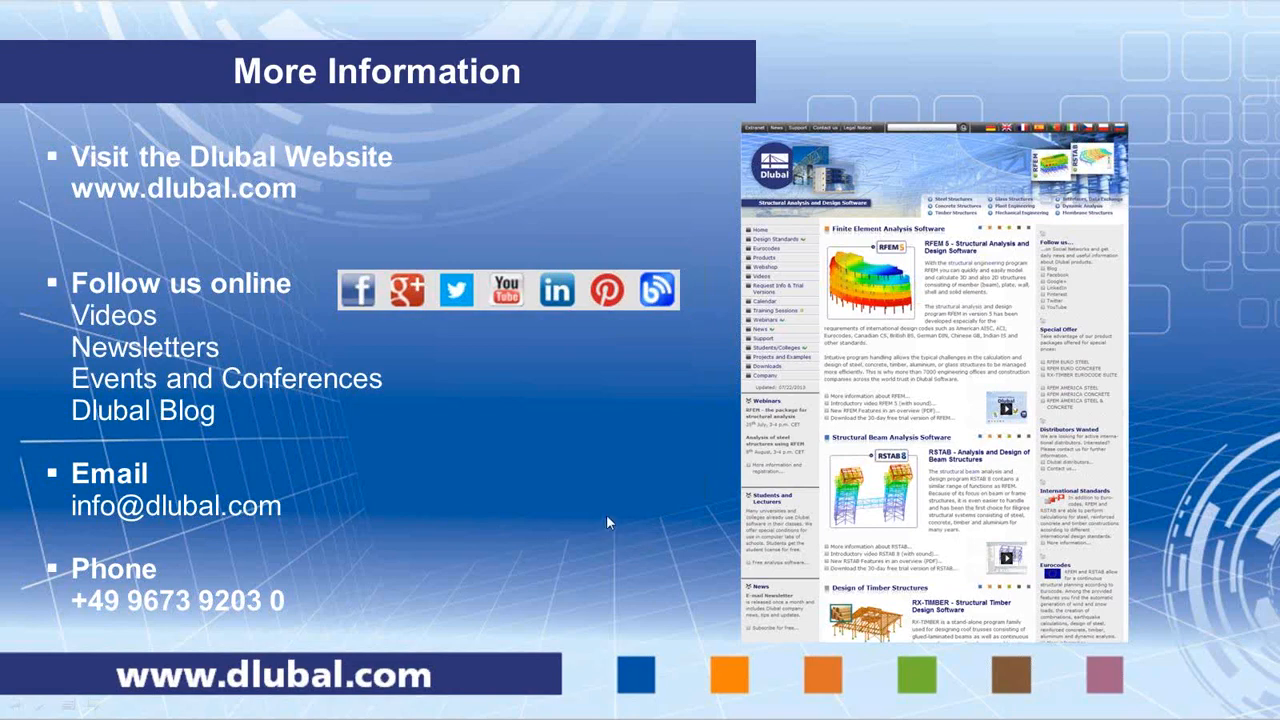
left_click(607, 517)
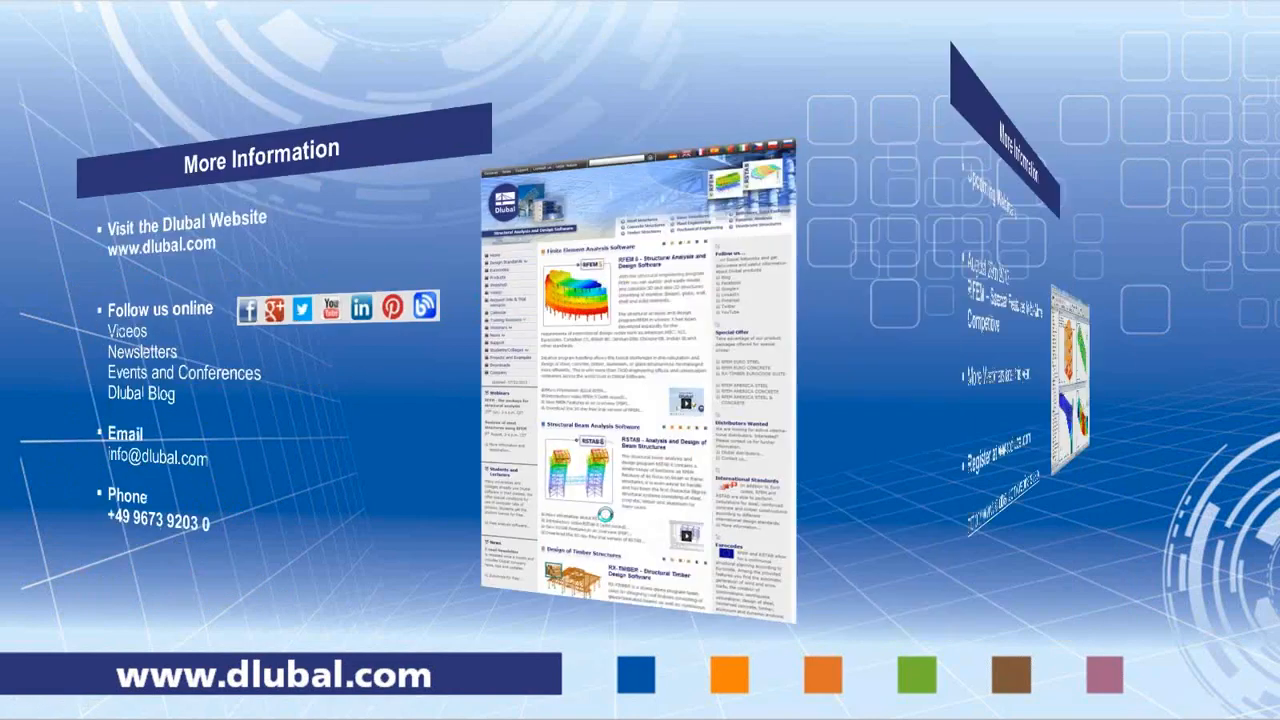